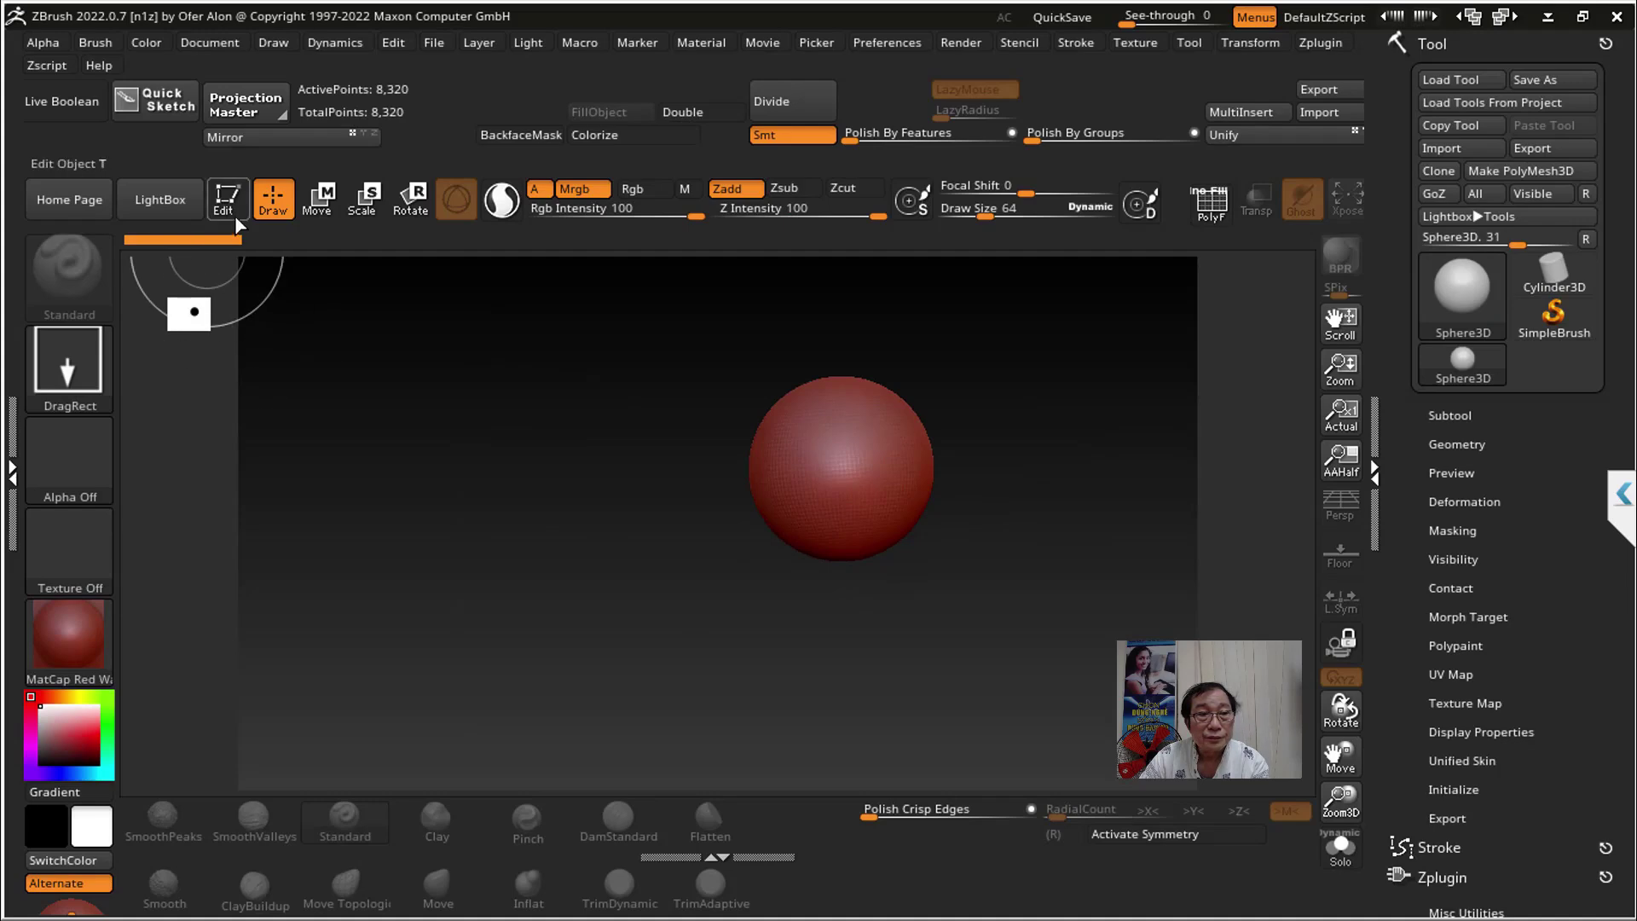
# Step: Convert the sphere to a PolyMesh3D and import the Goofy OBJ mesh in its place
pyautogui.click(224, 200)
pyautogui.click(1520, 171)
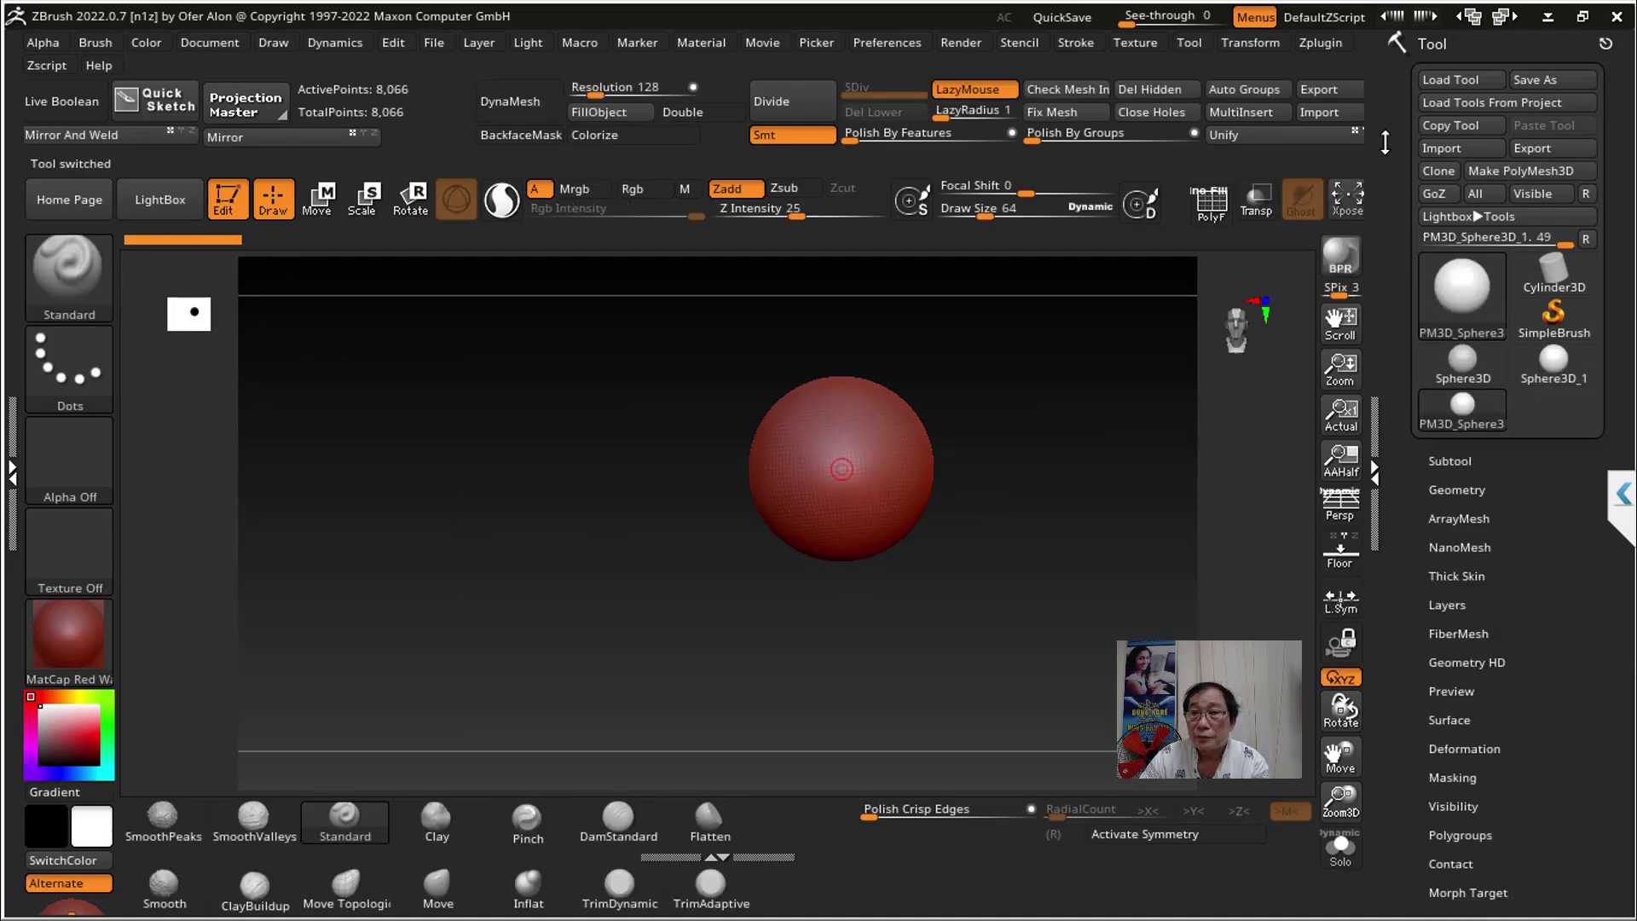
pyautogui.click(1319, 112)
pyautogui.doubleClick(496, 208)
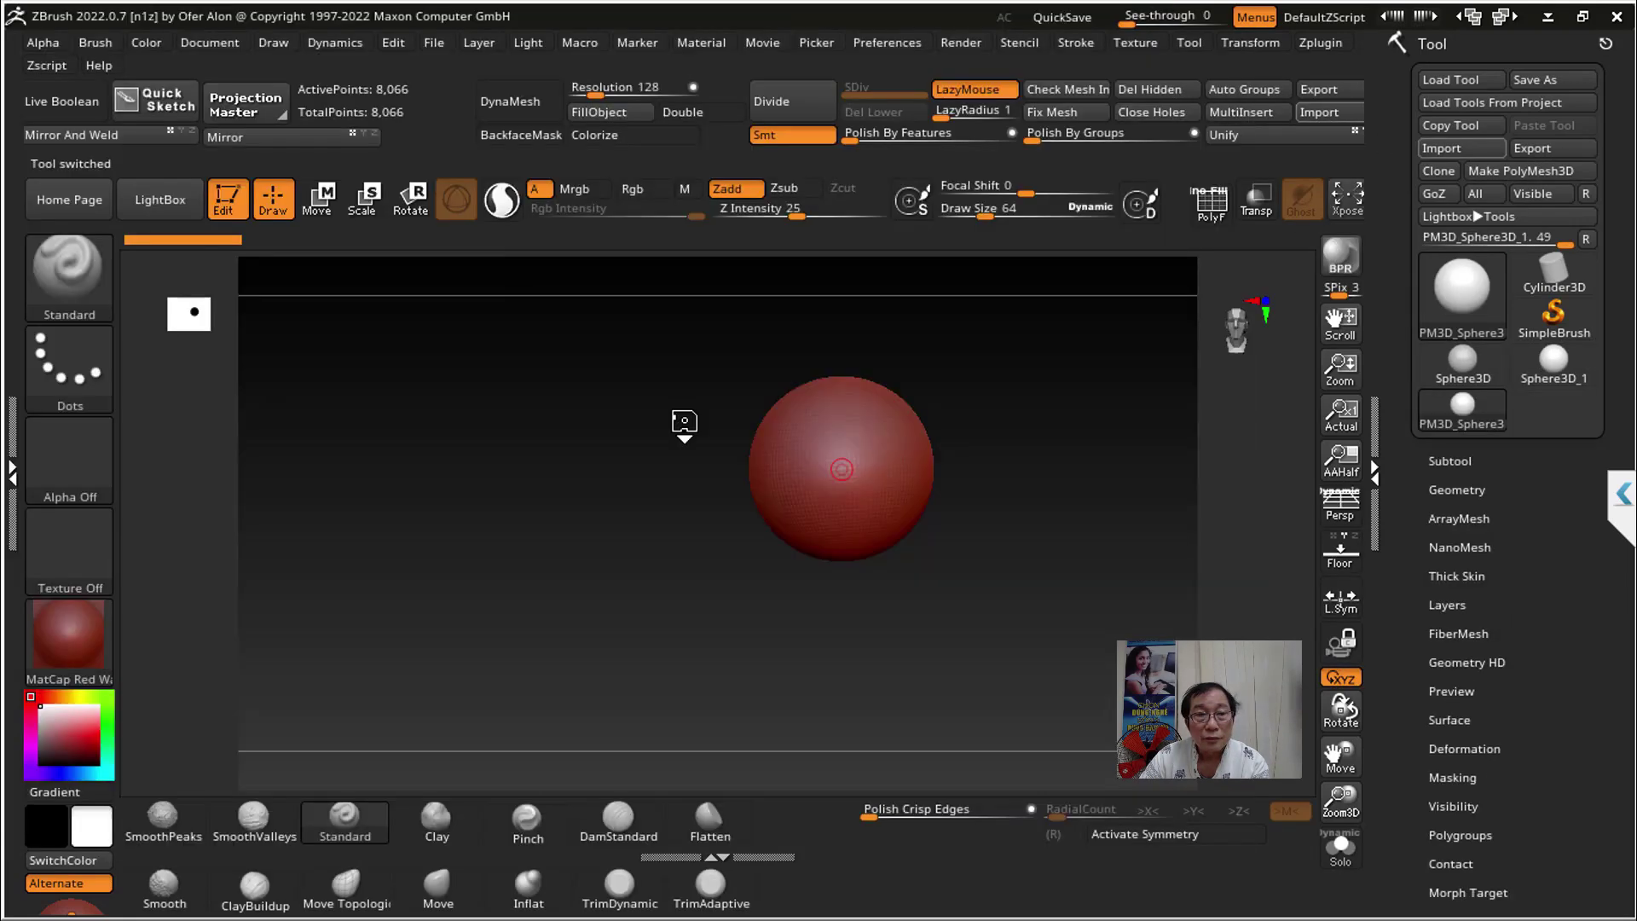
# Step: Give the Goofy model the white SkinShade4 material instead of red wax
pyautogui.moveTo(1034, 528)
pyautogui.mouseDown()
pyautogui.moveTo(1048, 529)
pyautogui.moveTo(293, 601)
pyautogui.mouseUp()
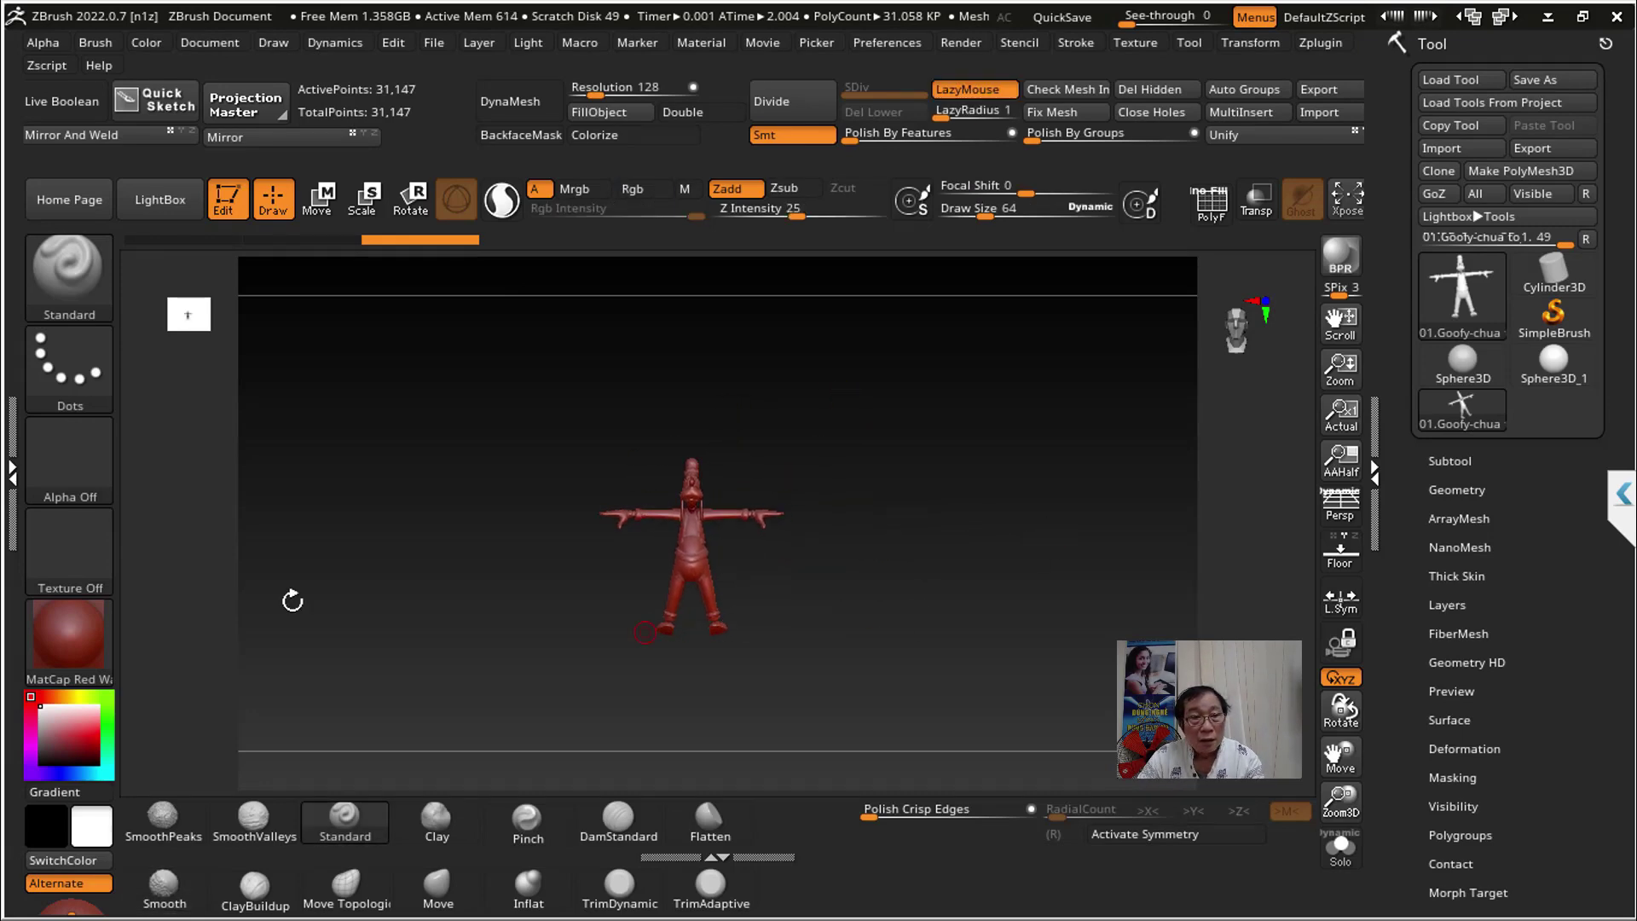
pyautogui.click(69, 635)
pyautogui.click(554, 320)
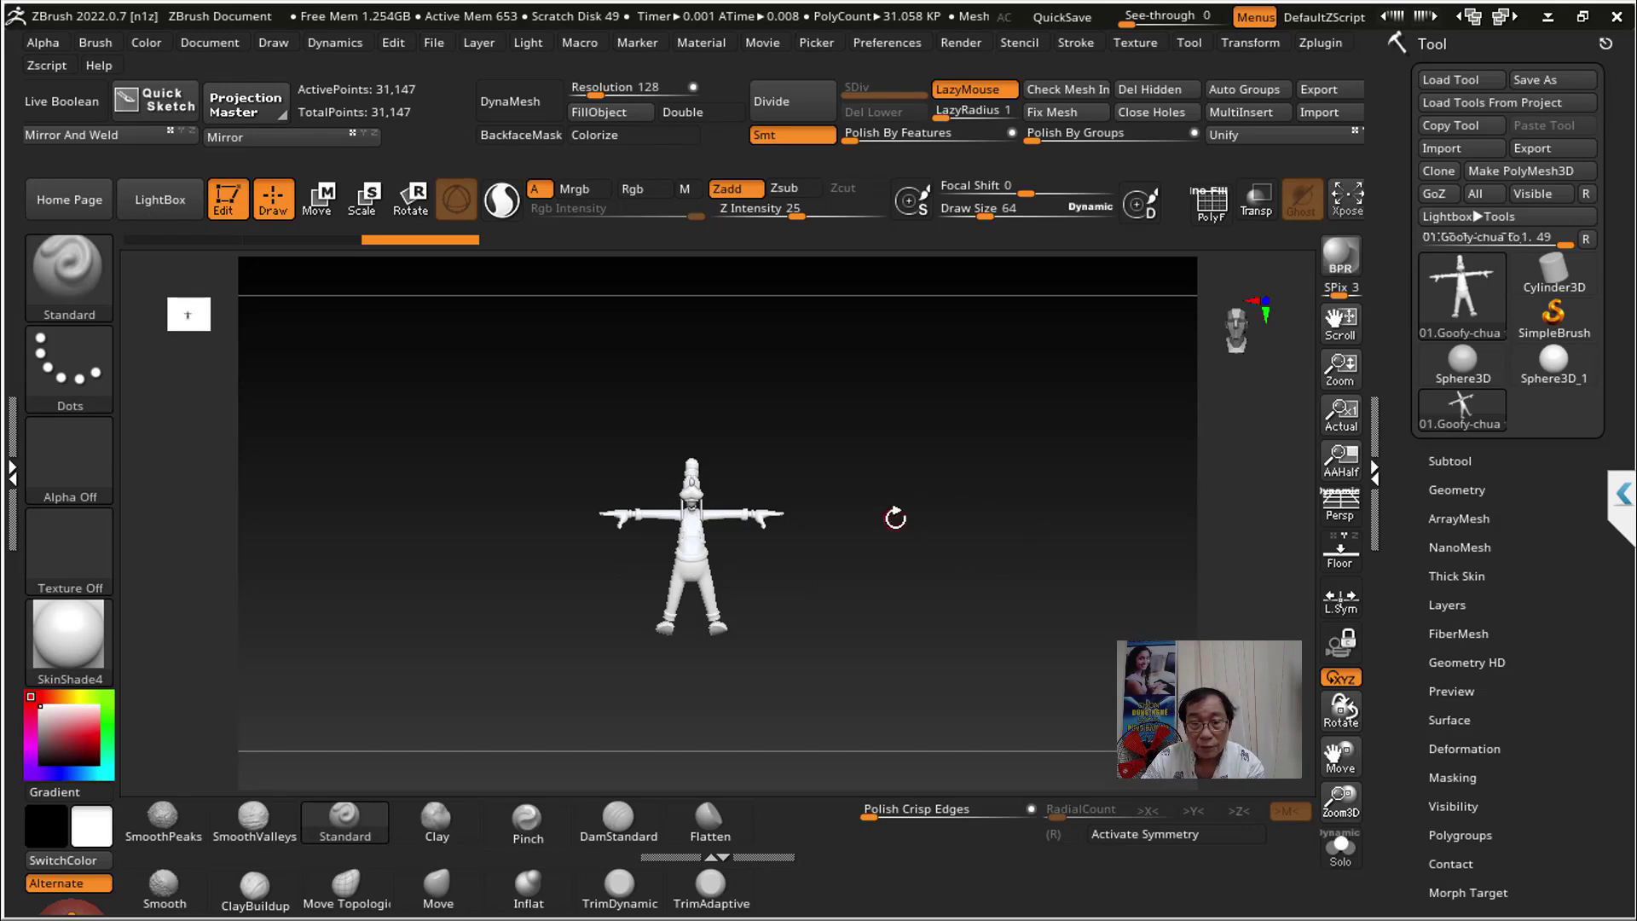
# Step: Frame Goofy to fill the canvas and rotate him to a straight front view
pyautogui.press('f')
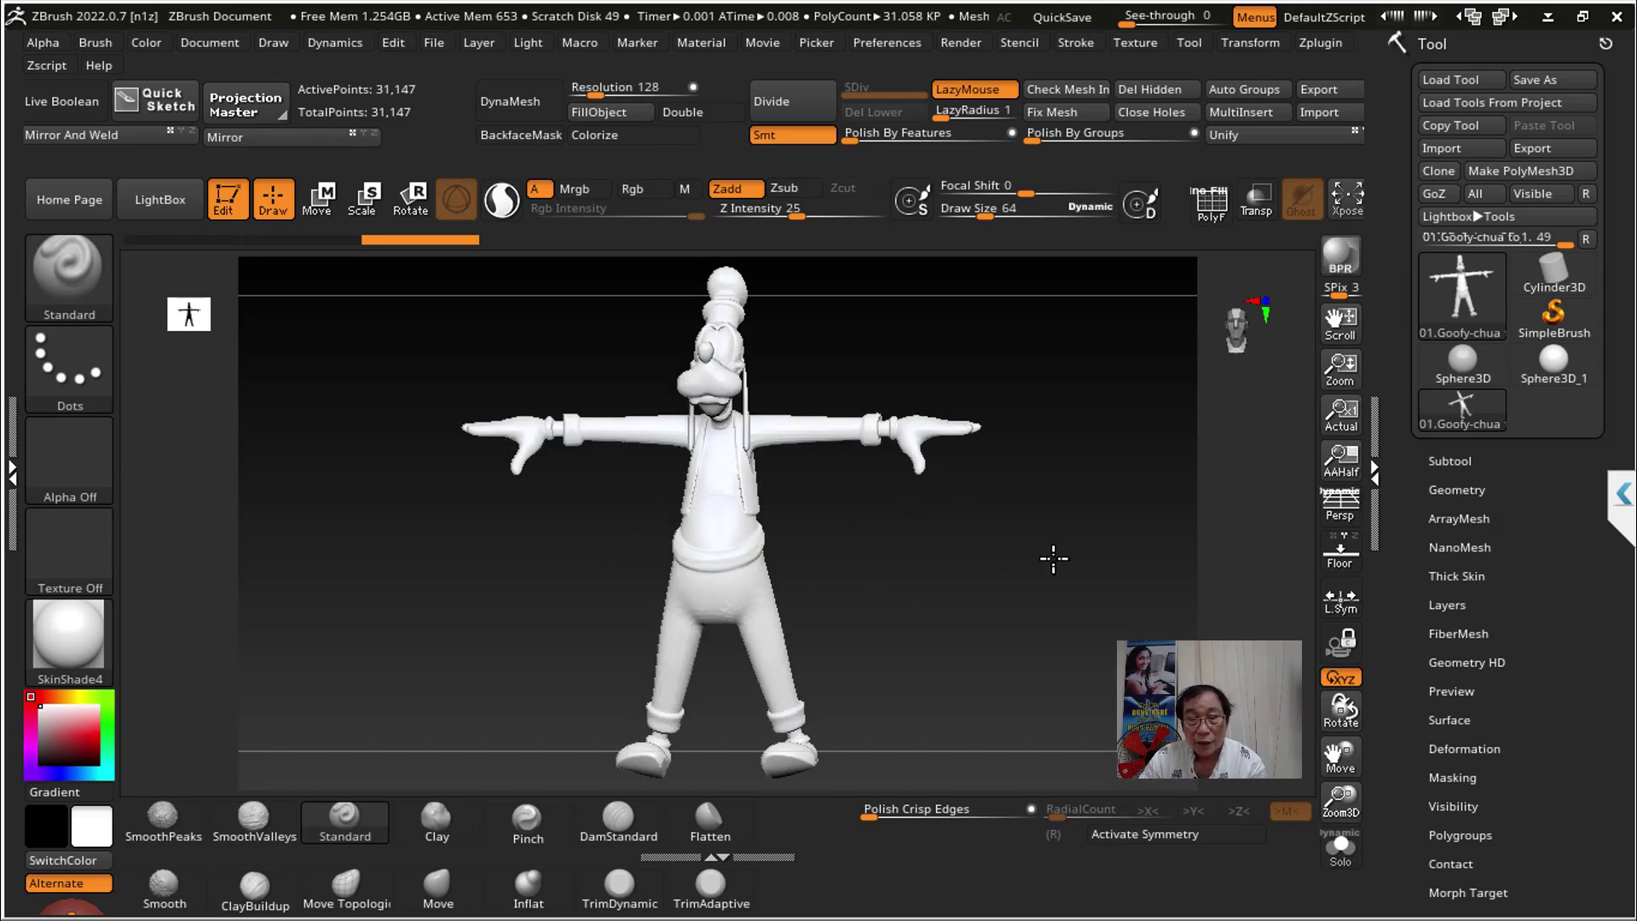
pyautogui.moveTo(1070, 545); pyautogui.dragTo(1052, 559)
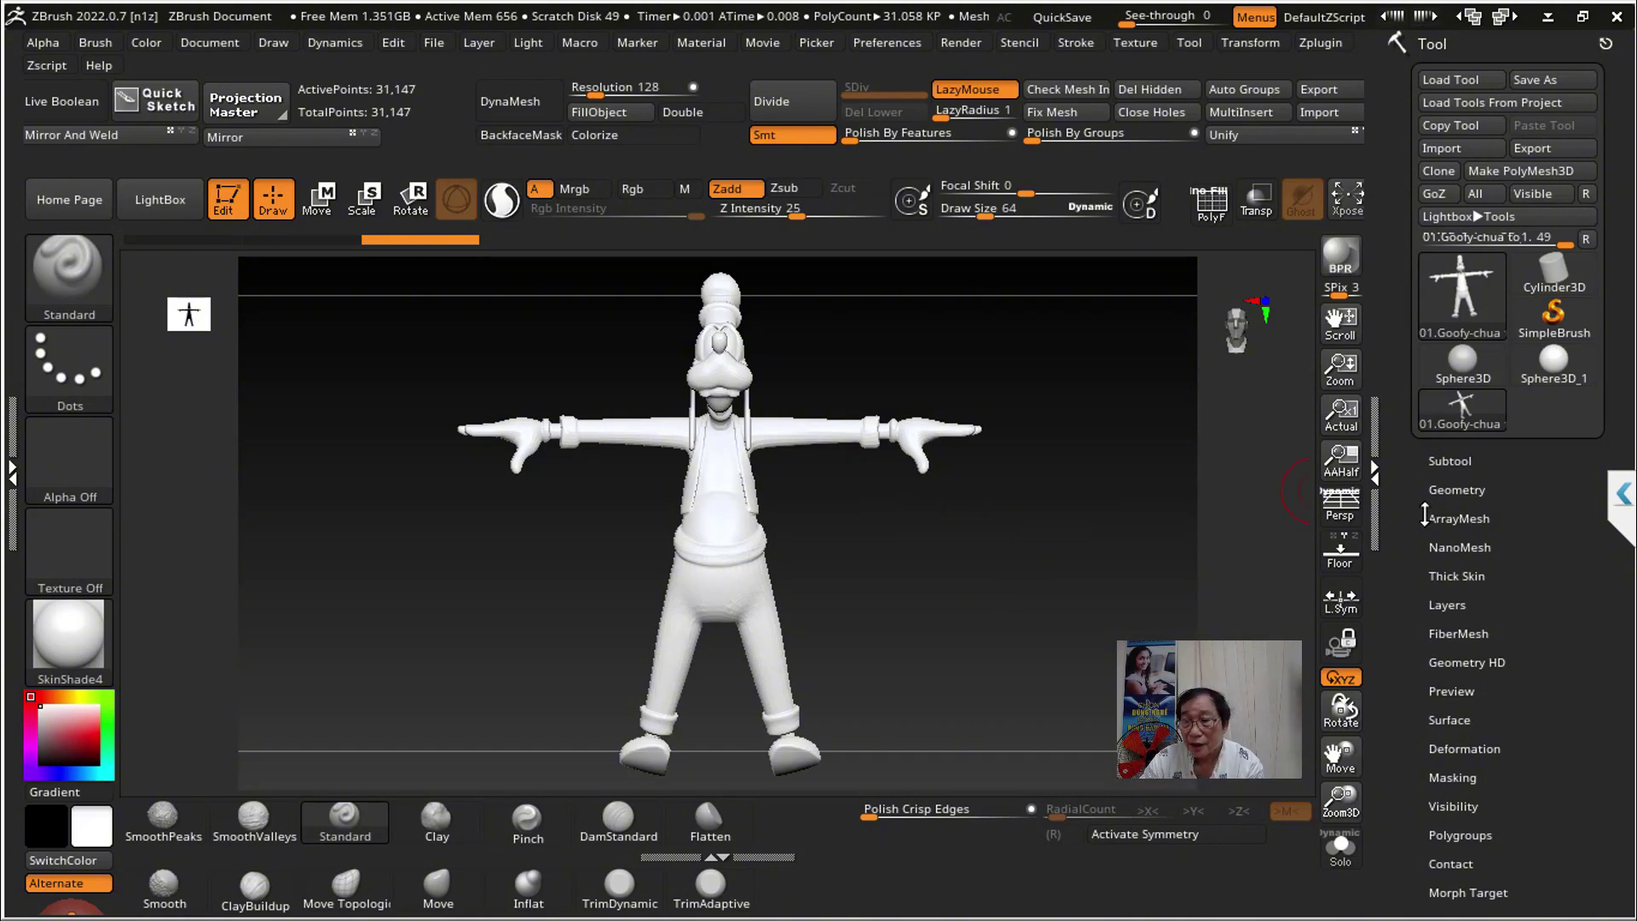
pyautogui.scroll(-1, 1423, 515)
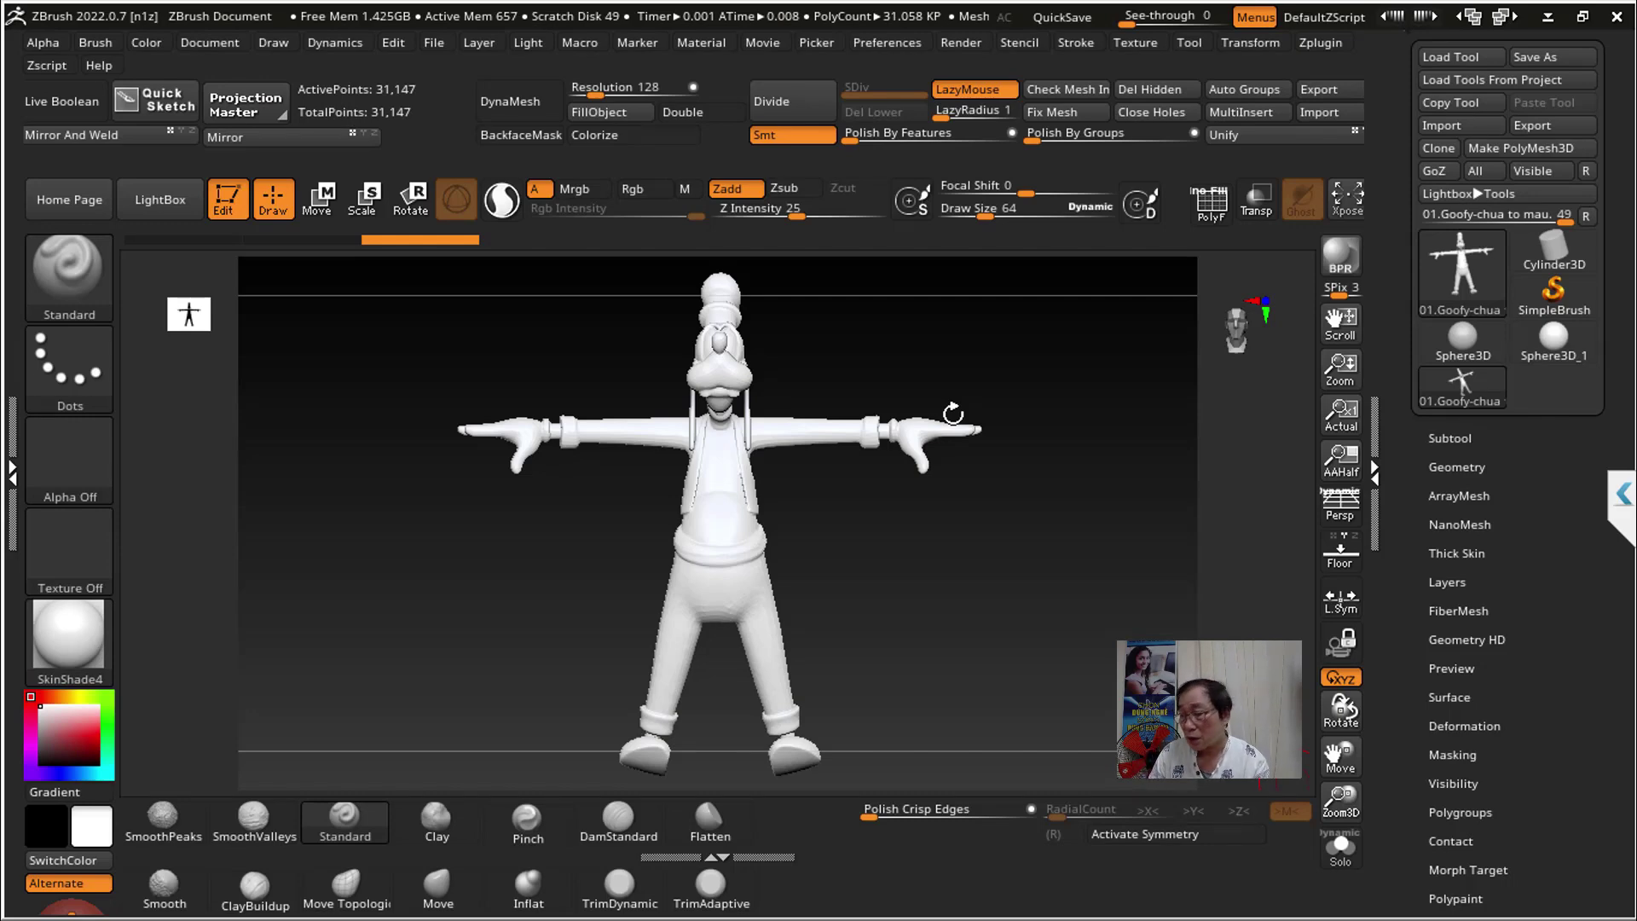
# Step: Expand the Tool > UV Map settings to look them over
pyautogui.scroll(-5, 1407, 697)
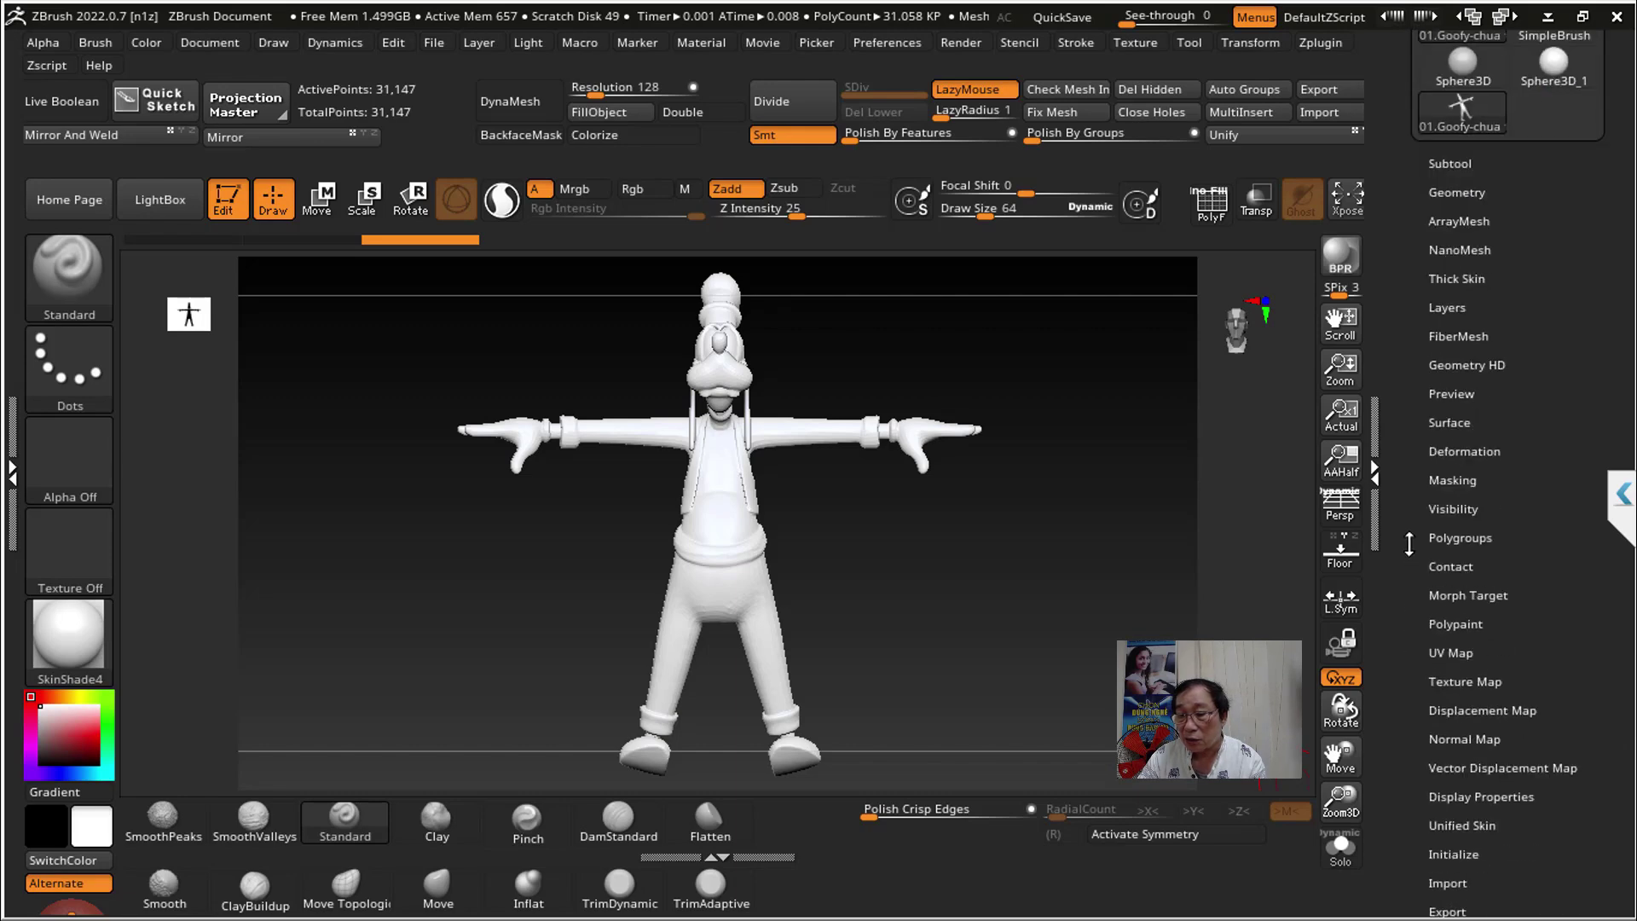
pyautogui.click(1460, 586)
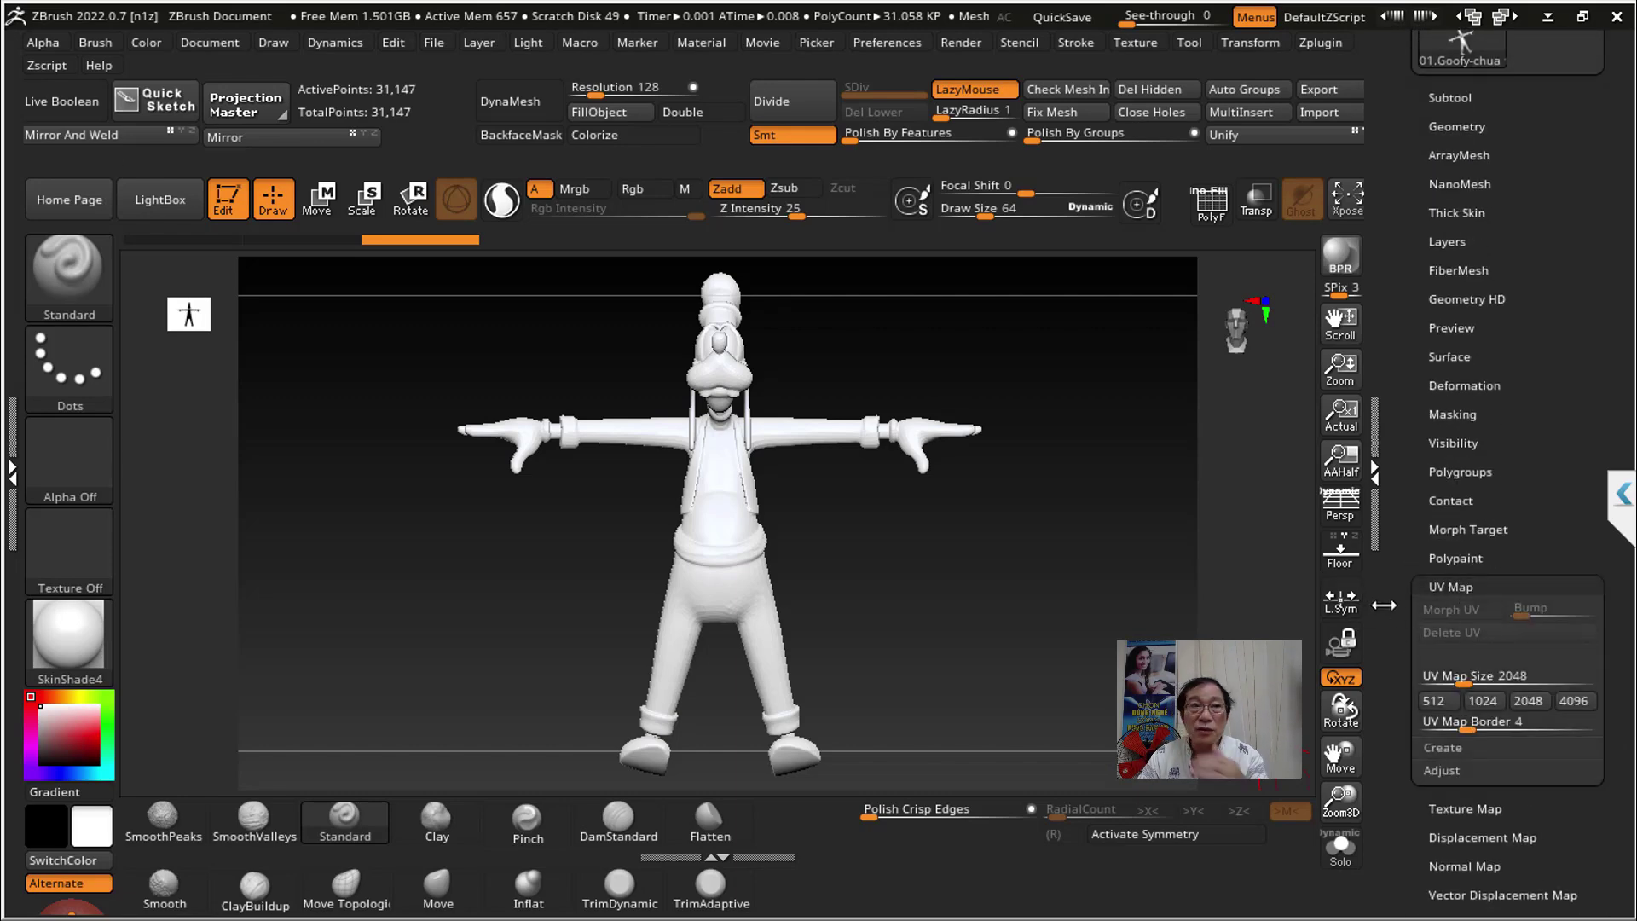
pyautogui.click(1128, 576)
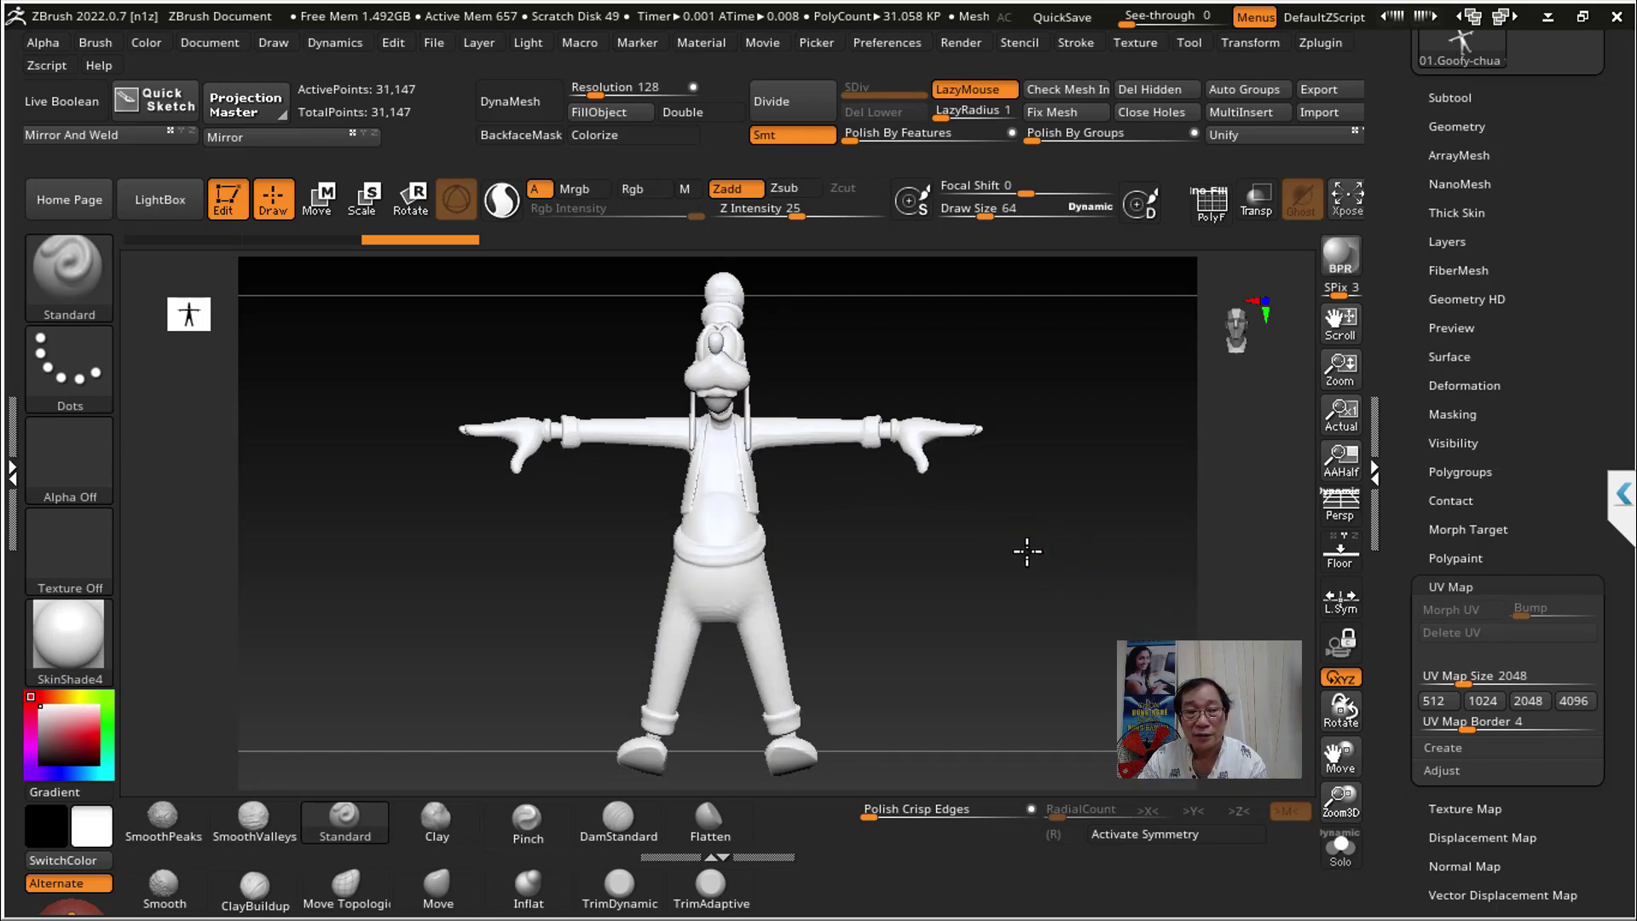
pyautogui.moveTo(1043, 554); pyautogui.dragTo(1032, 550)
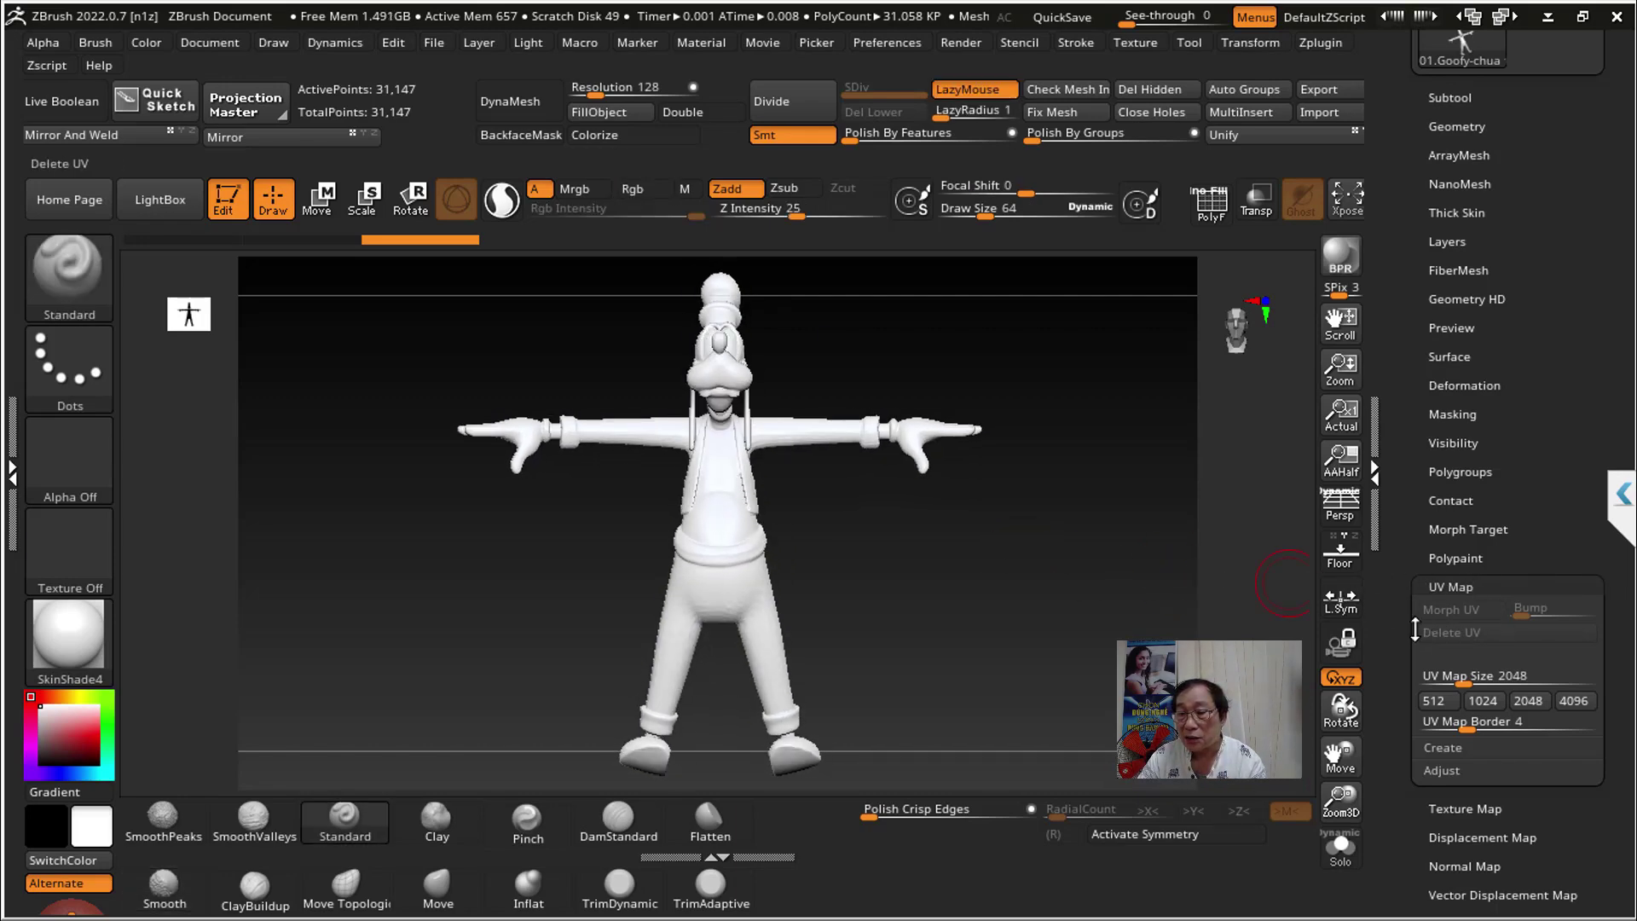
# Step: Scroll the right tray down to the Zplugin menu listing UV Master
pyautogui.scroll(-2, 1419, 626)
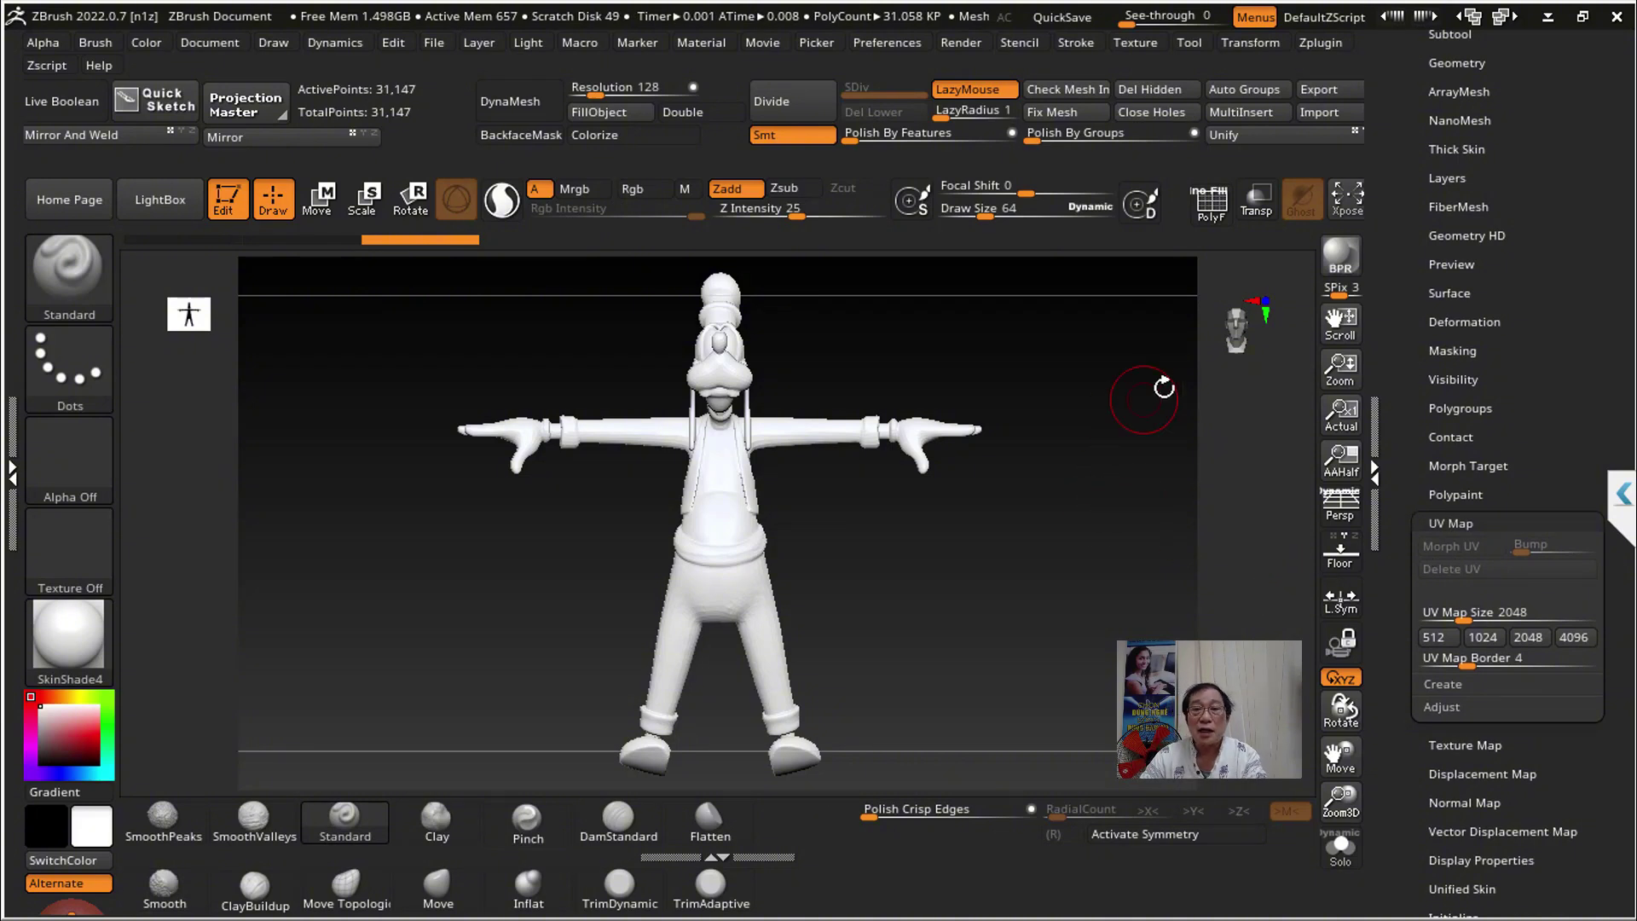
pyautogui.scroll(-5, 1399, 433)
pyautogui.scroll(-5, 1375, 174)
# Step: Open UV Master, run Check Mesh Integrity and Fix Mesh, leaving 31,142 points
pyautogui.scroll(-2, 1375, 174)
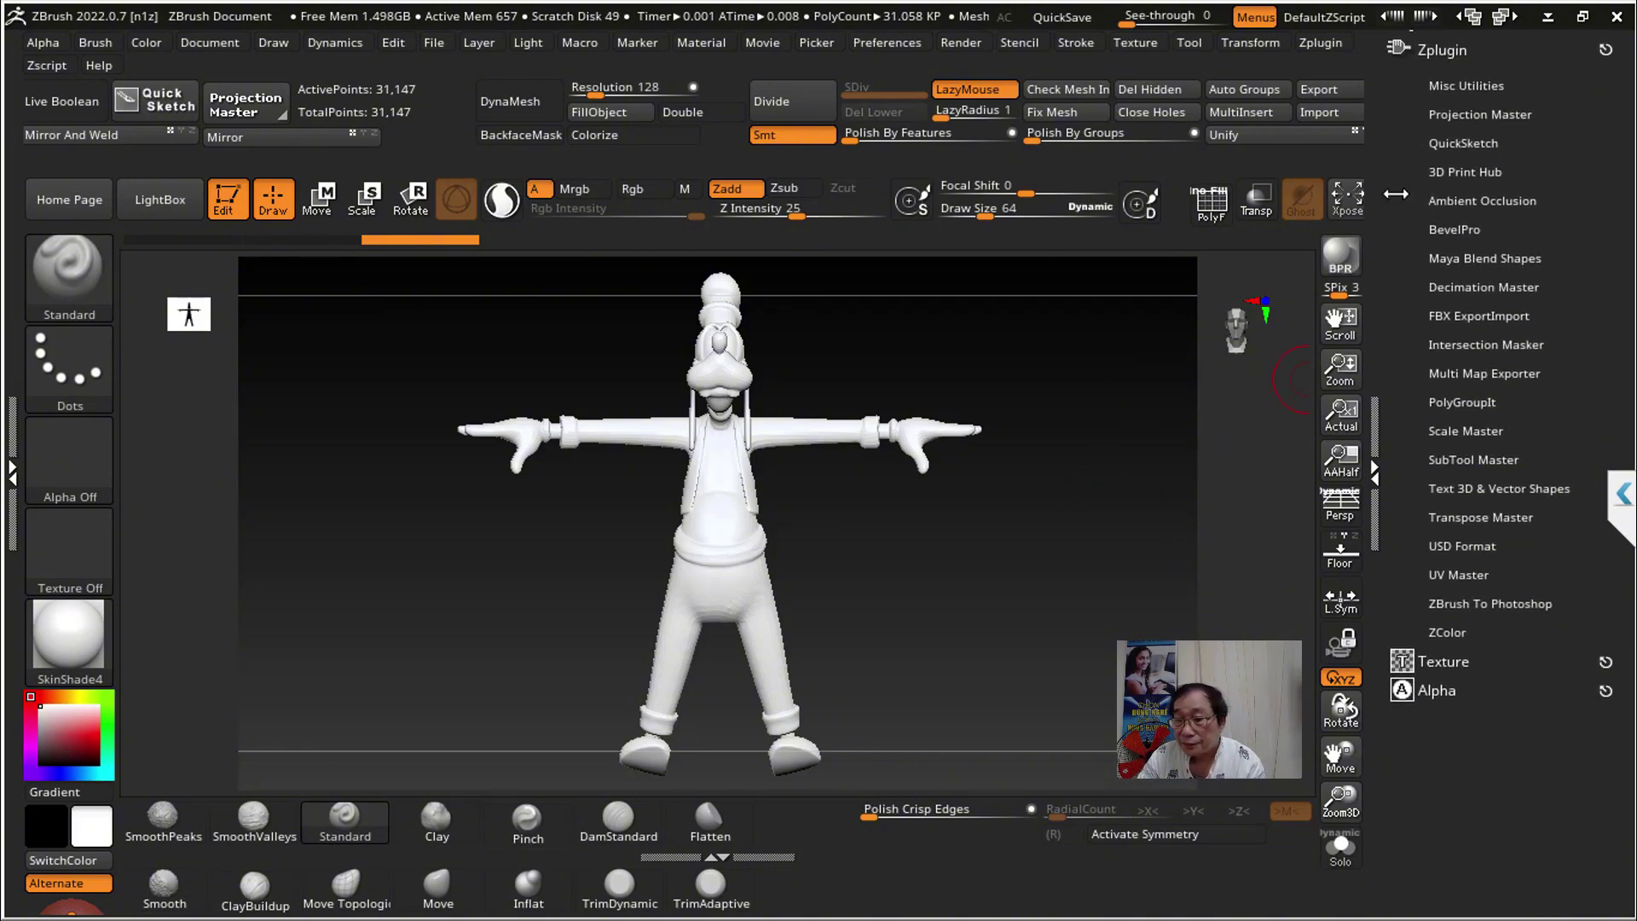
pyautogui.click(1458, 574)
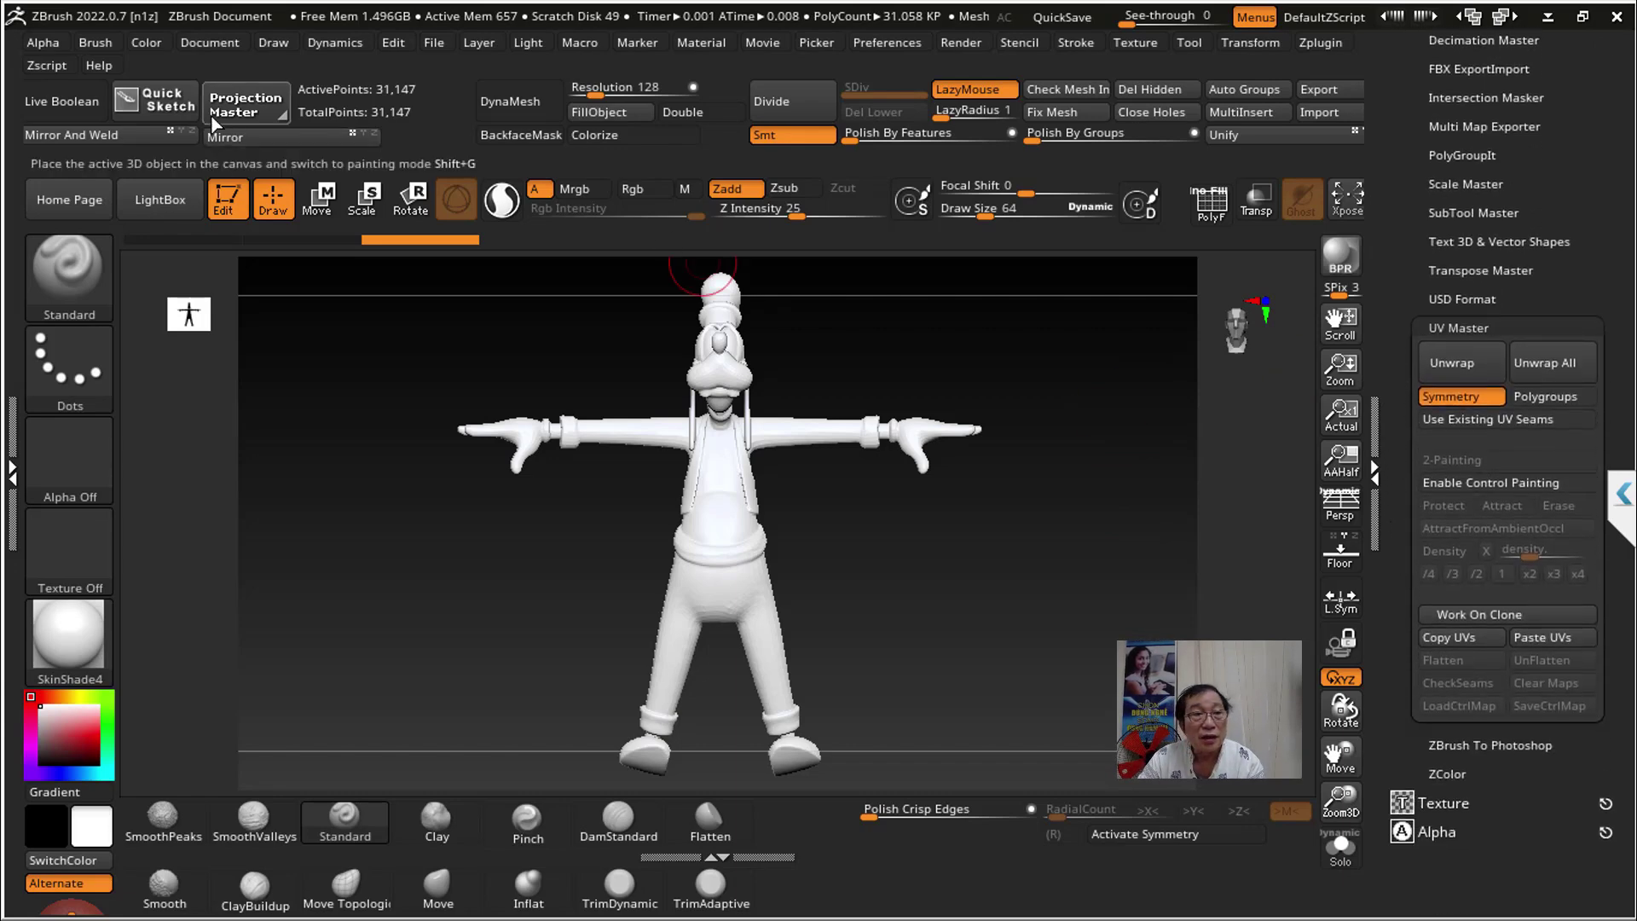
pyautogui.moveTo(937, 503); pyautogui.dragTo(935, 576)
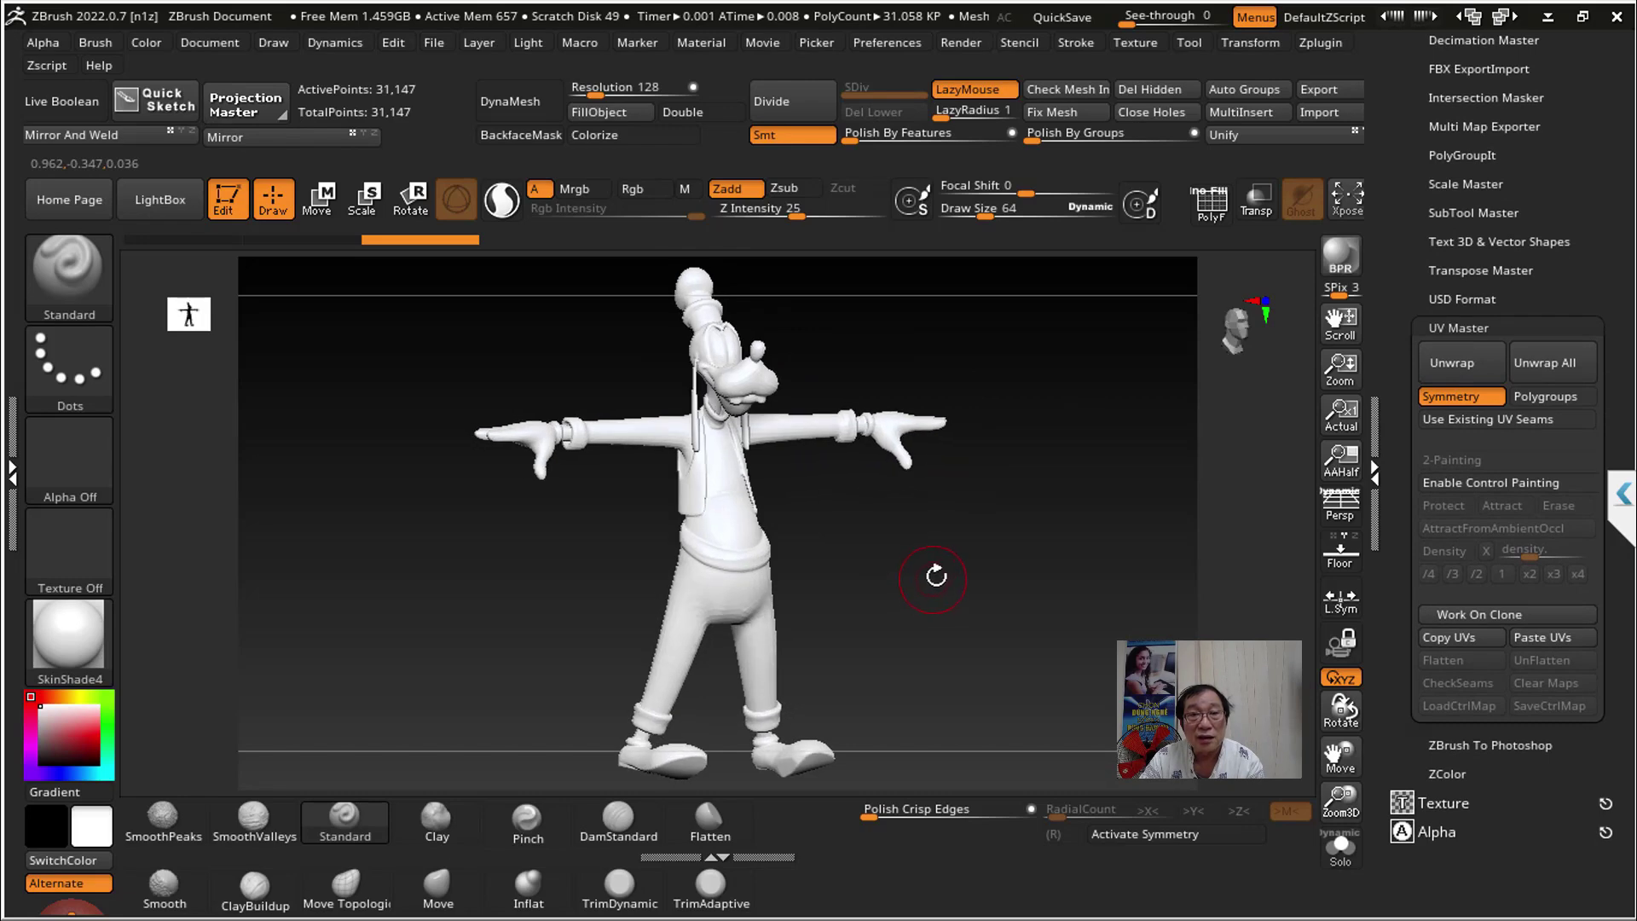
pyautogui.moveTo(1176, 549); pyautogui.dragTo(994, 566)
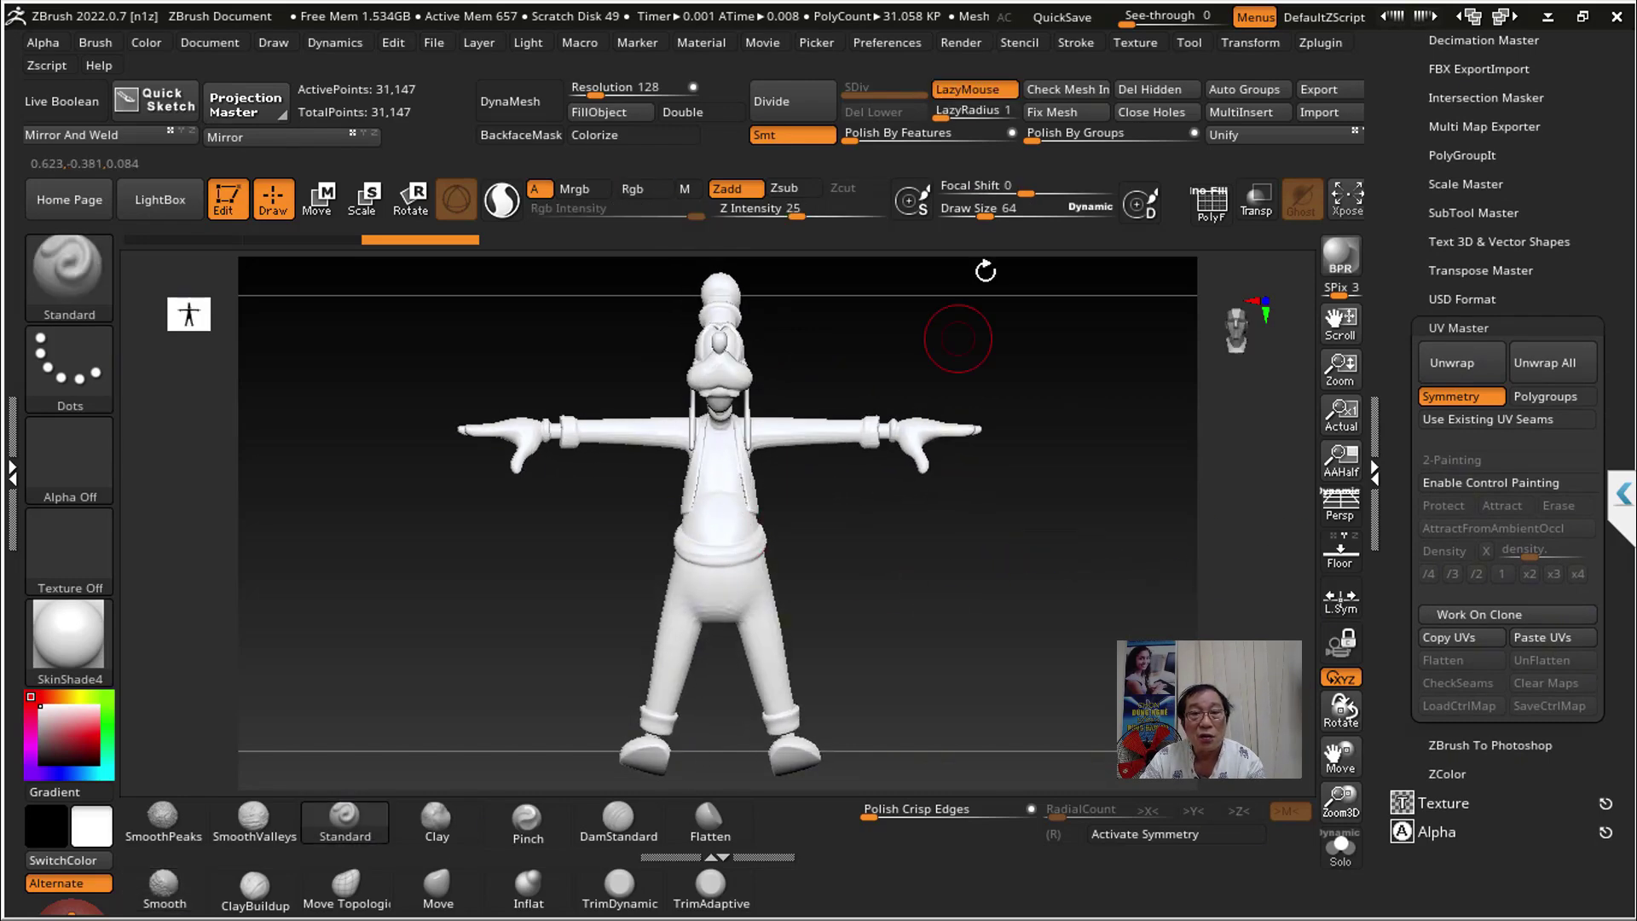
pyautogui.click(1061, 91)
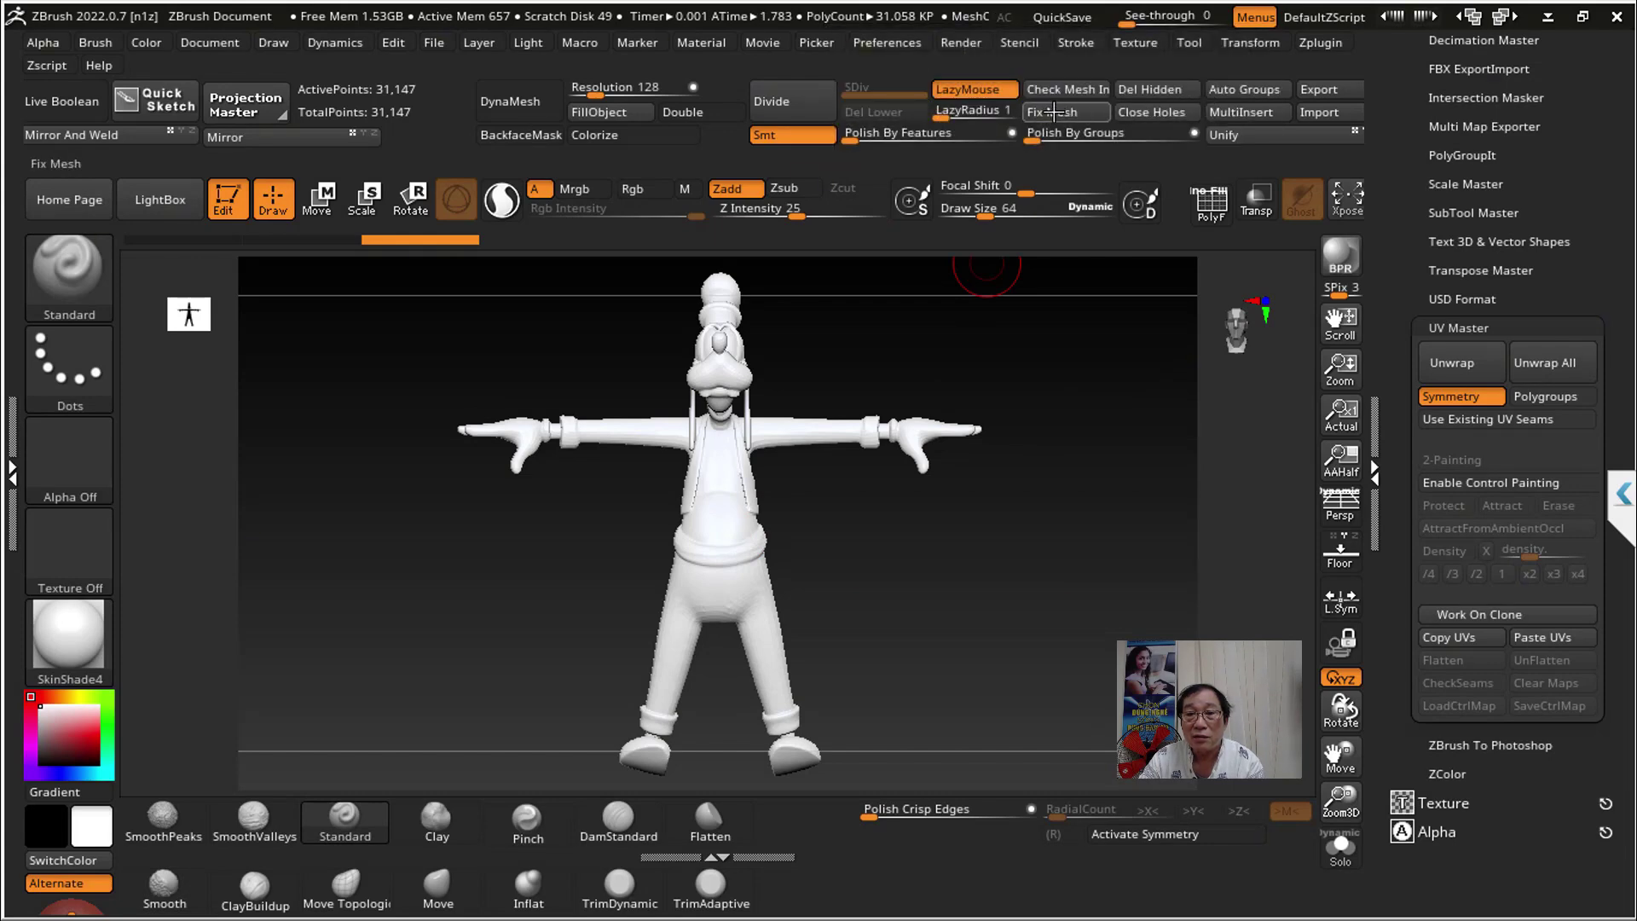
pyautogui.click(1055, 112)
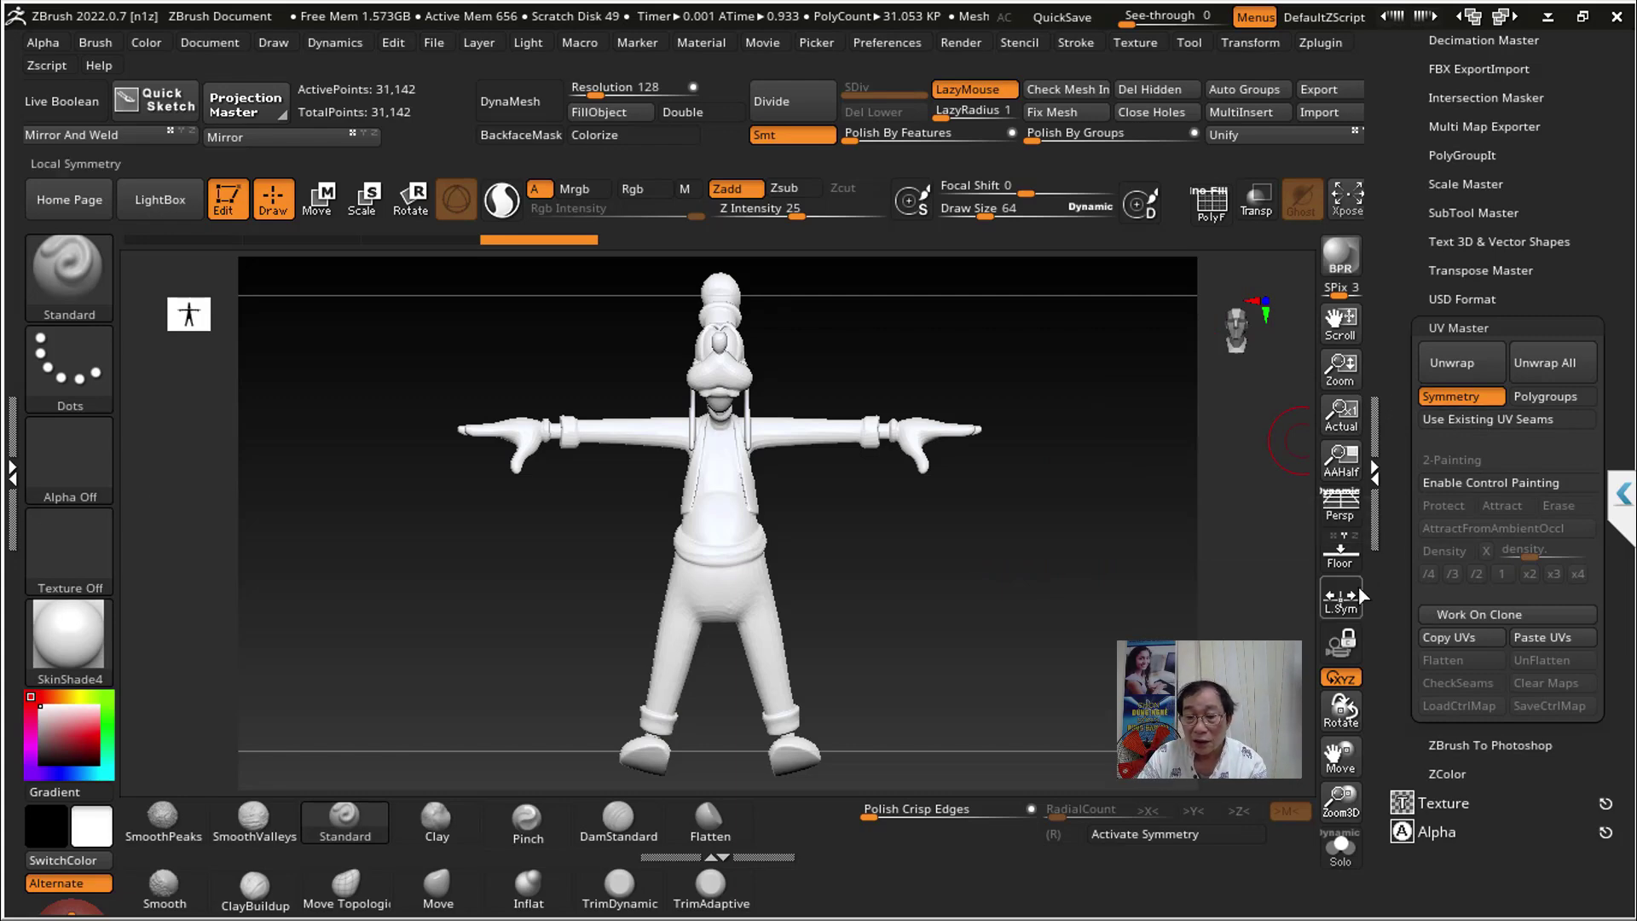
# Step: Snap Goofy to front view, disable UV Master Symmetry, and enable Control Painting in Protect mode
pyautogui.press('shift')
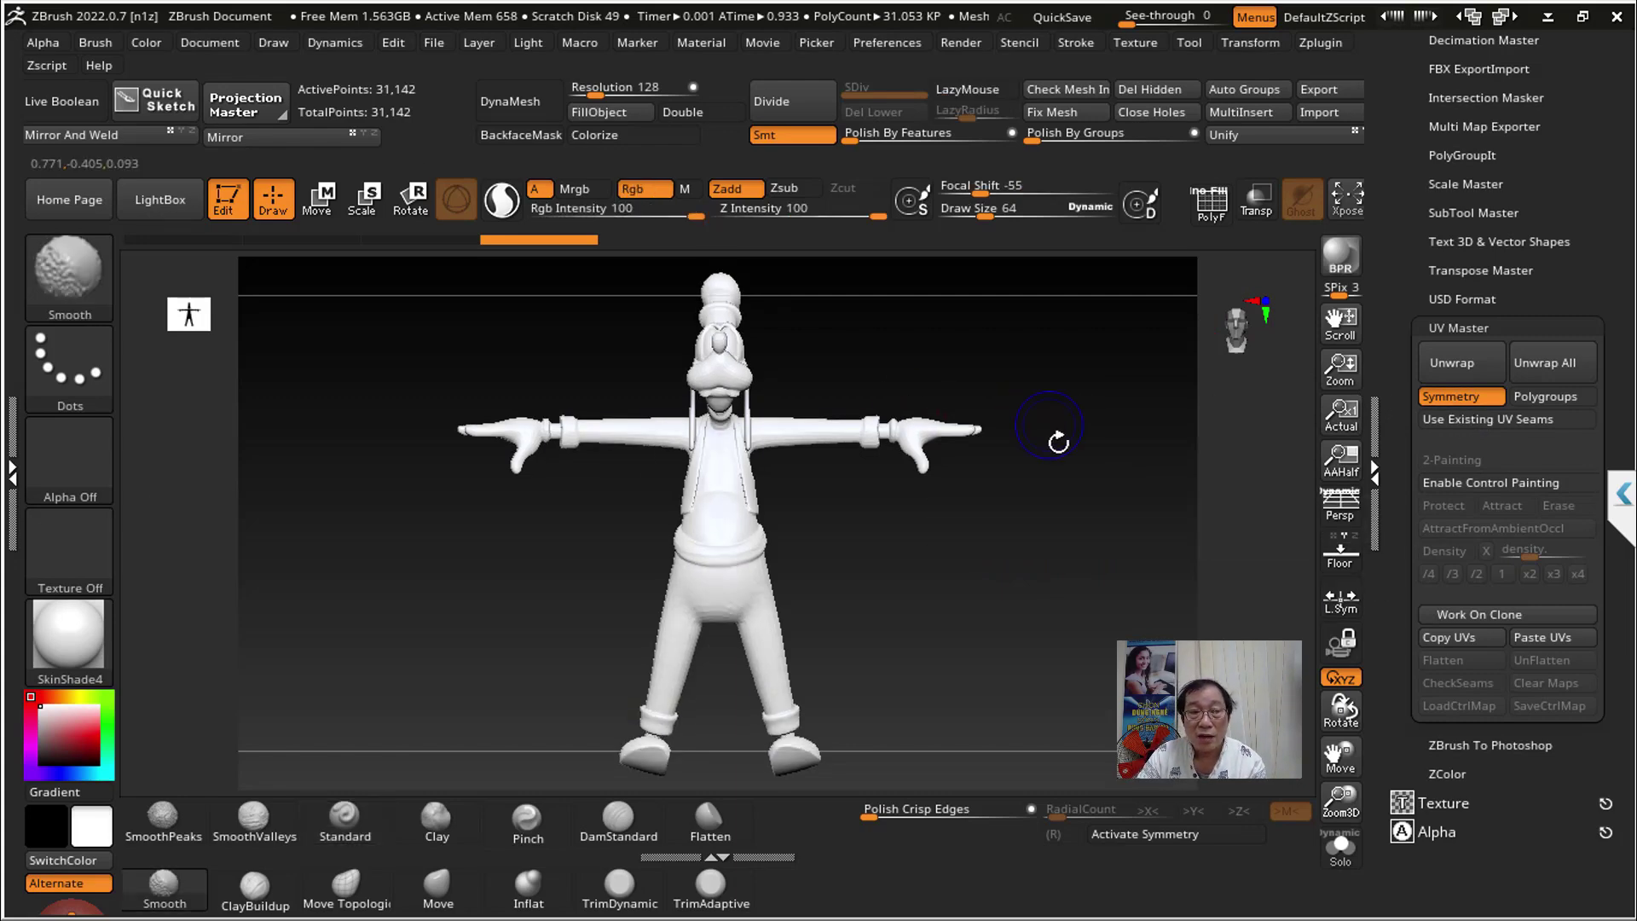
pyautogui.keyDown('shift'); pyautogui.moveTo(1058, 441); pyautogui.dragTo(1059, 486); pyautogui.keyUp('shift')
pyautogui.click(1449, 397)
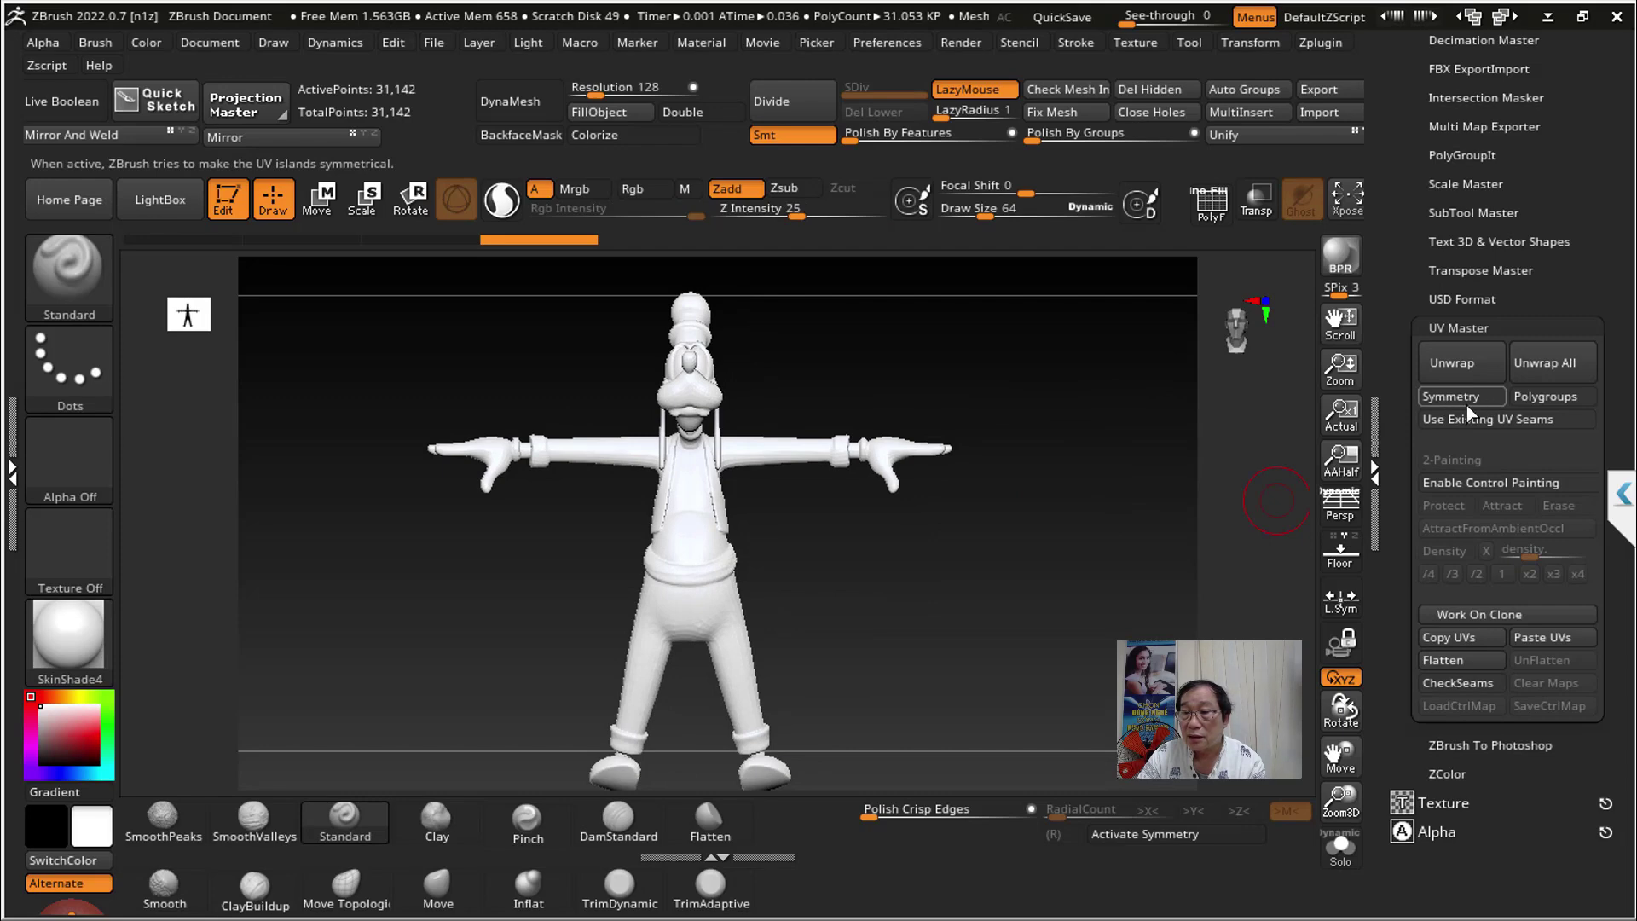
pyautogui.moveTo(1545, 396)
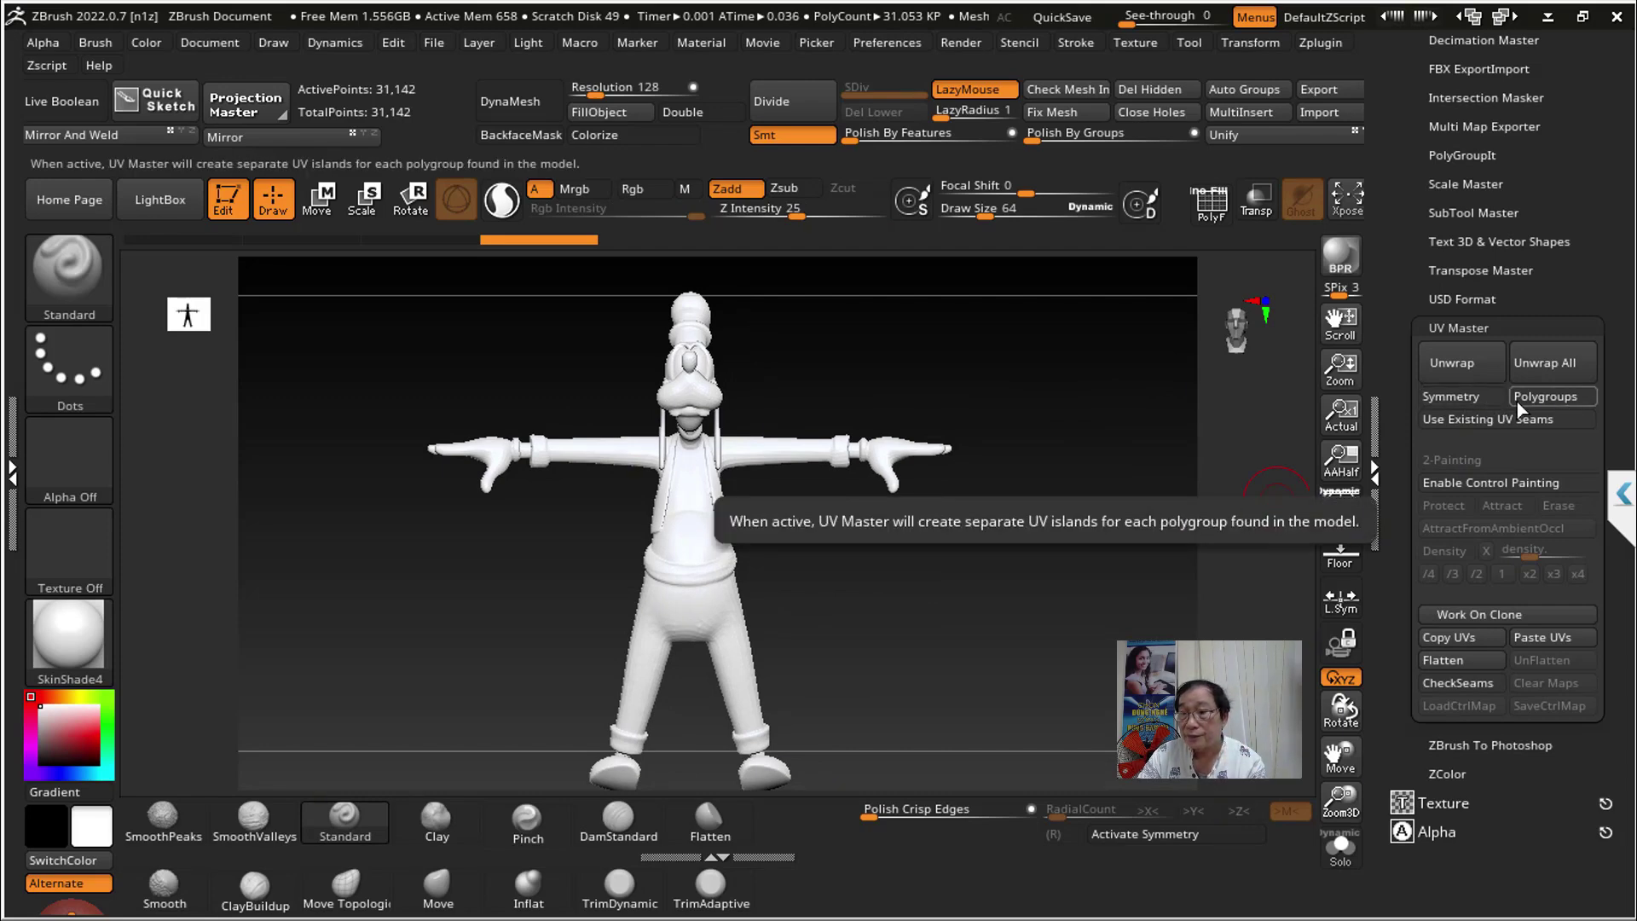
pyautogui.moveTo(1398, 490); pyautogui.dragTo(1400, 464)
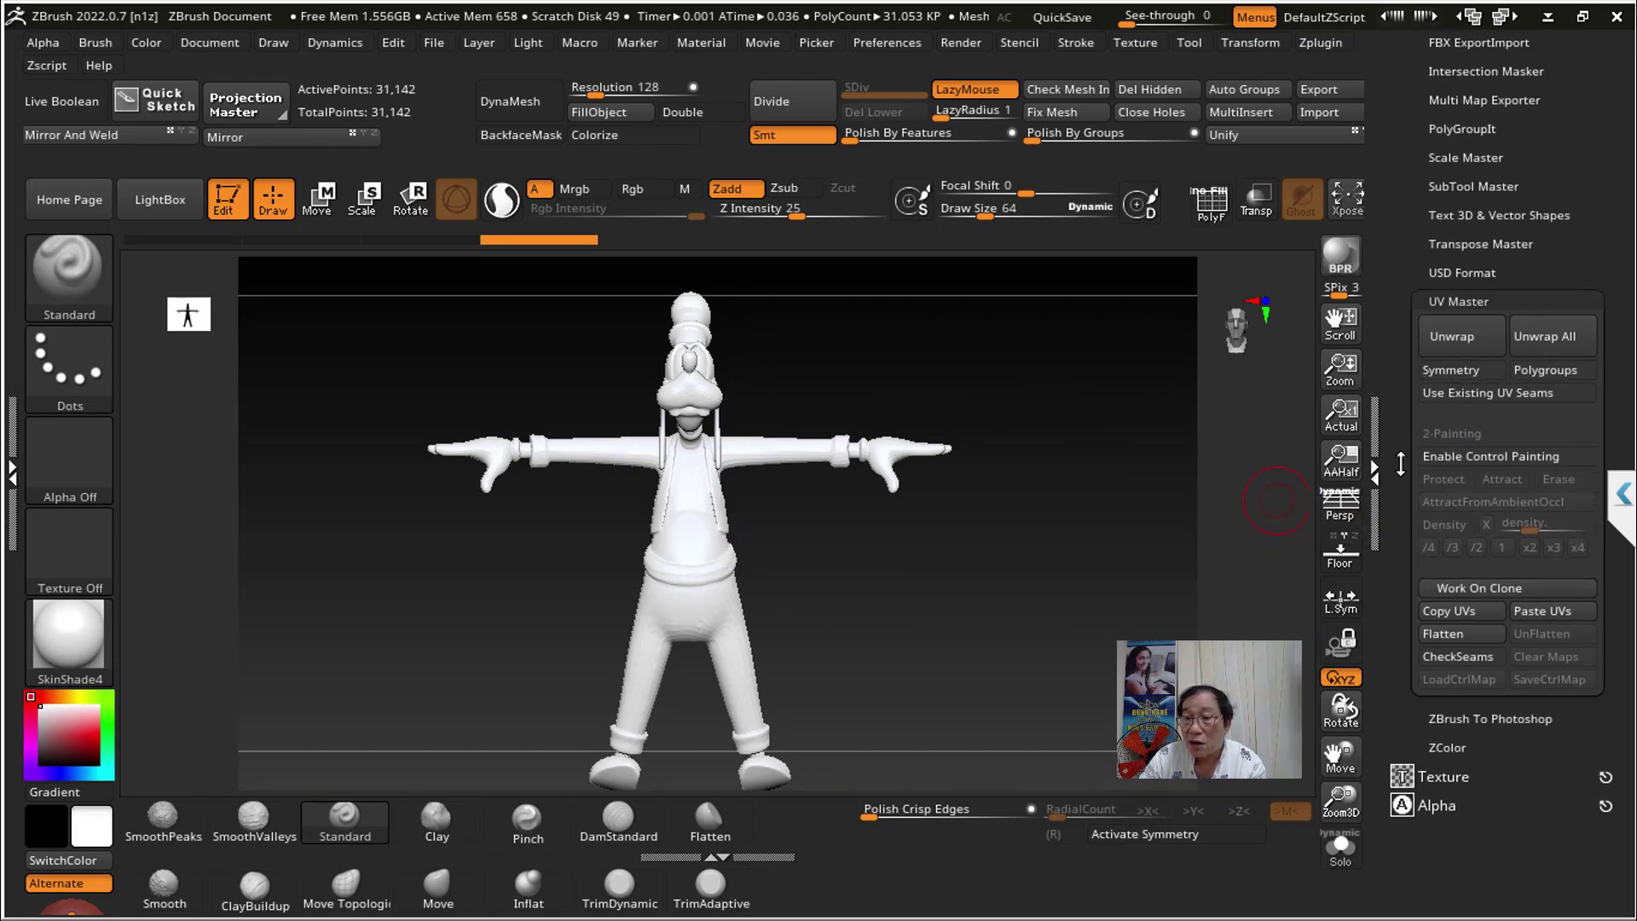
pyautogui.click(1522, 459)
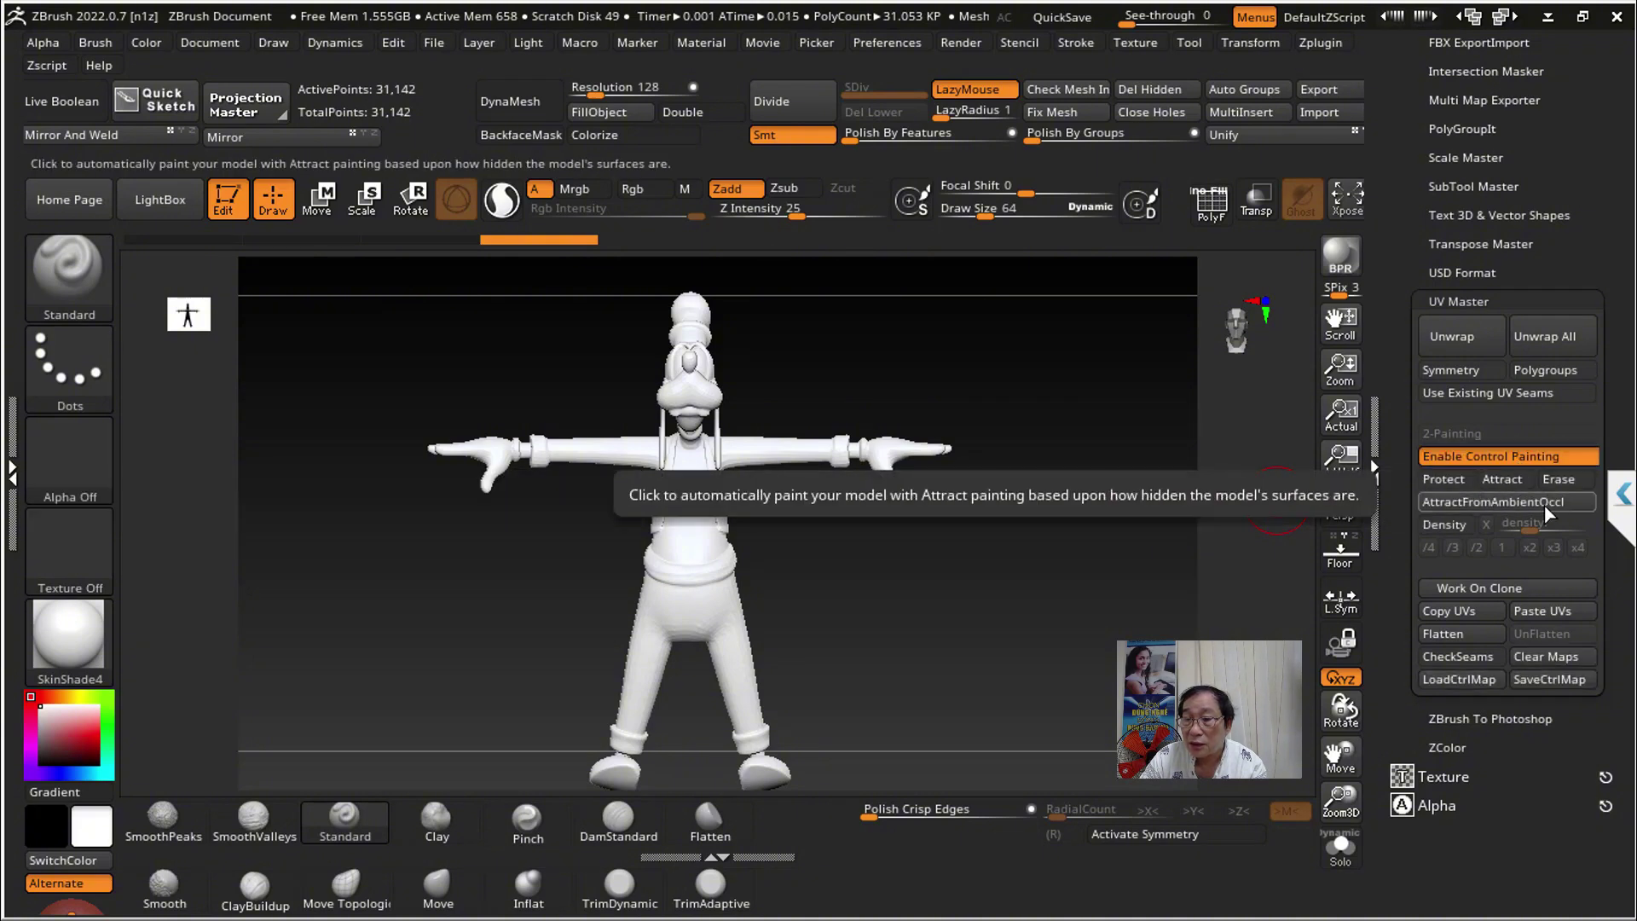
pyautogui.click(1447, 480)
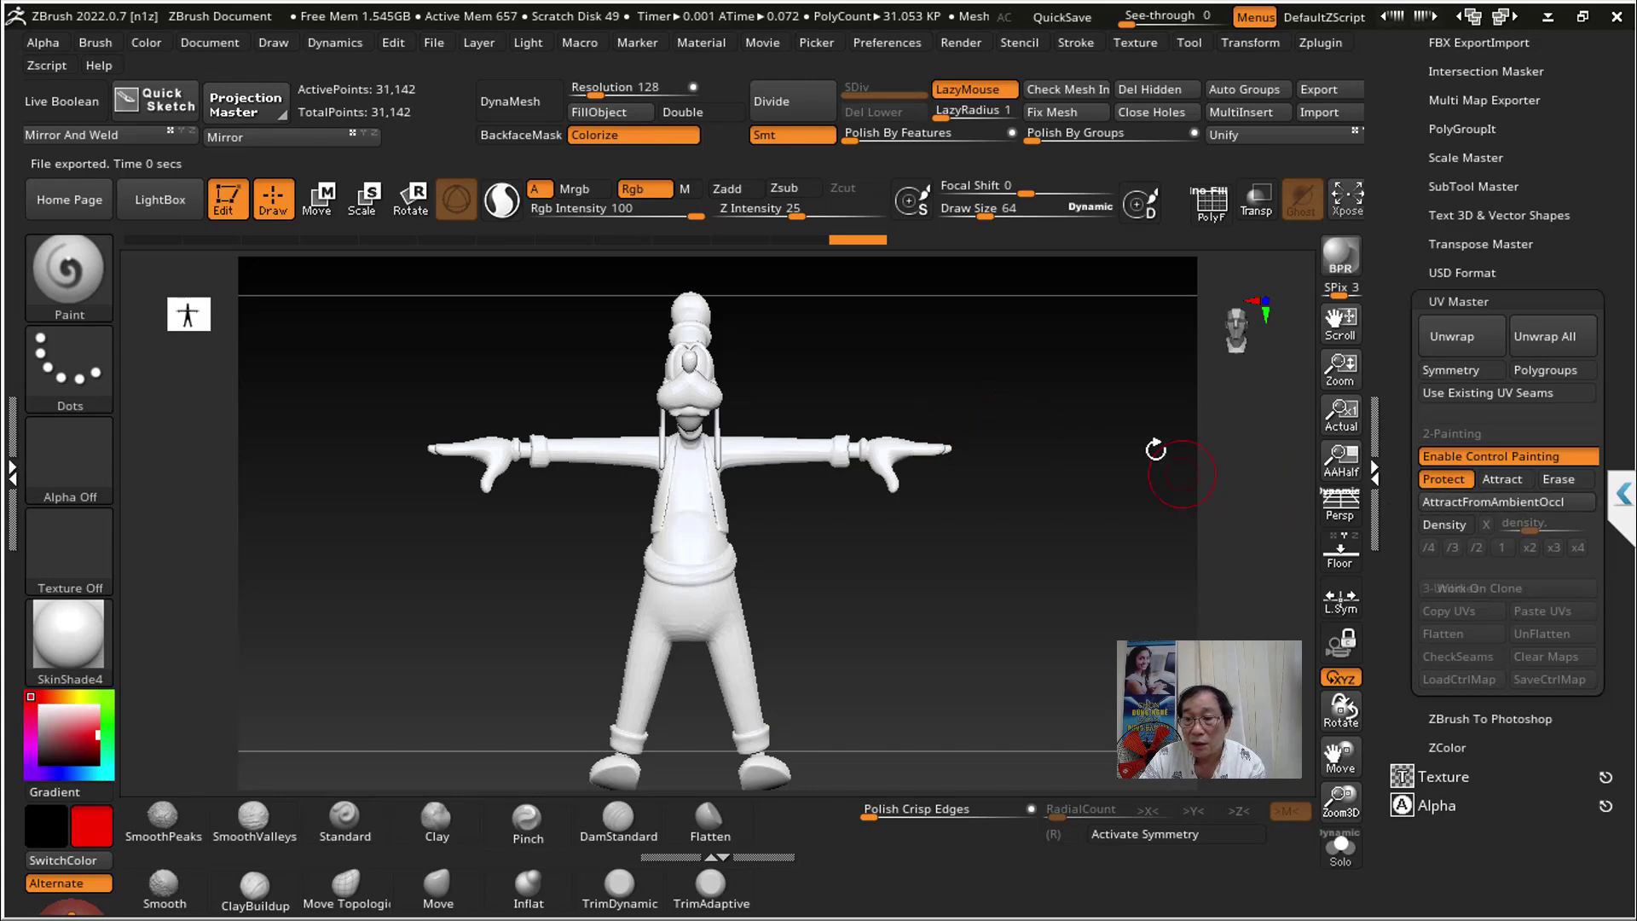
# Step: Paint red Protect over Goofy's hat, face and nose
pyautogui.moveTo(1066, 413); pyautogui.dragTo(1125, 366)
pyautogui.moveTo(725, 375)
pyautogui.mouseDown()
pyautogui.moveTo(754, 416)
pyautogui.moveTo(768, 396)
pyautogui.mouseUp()
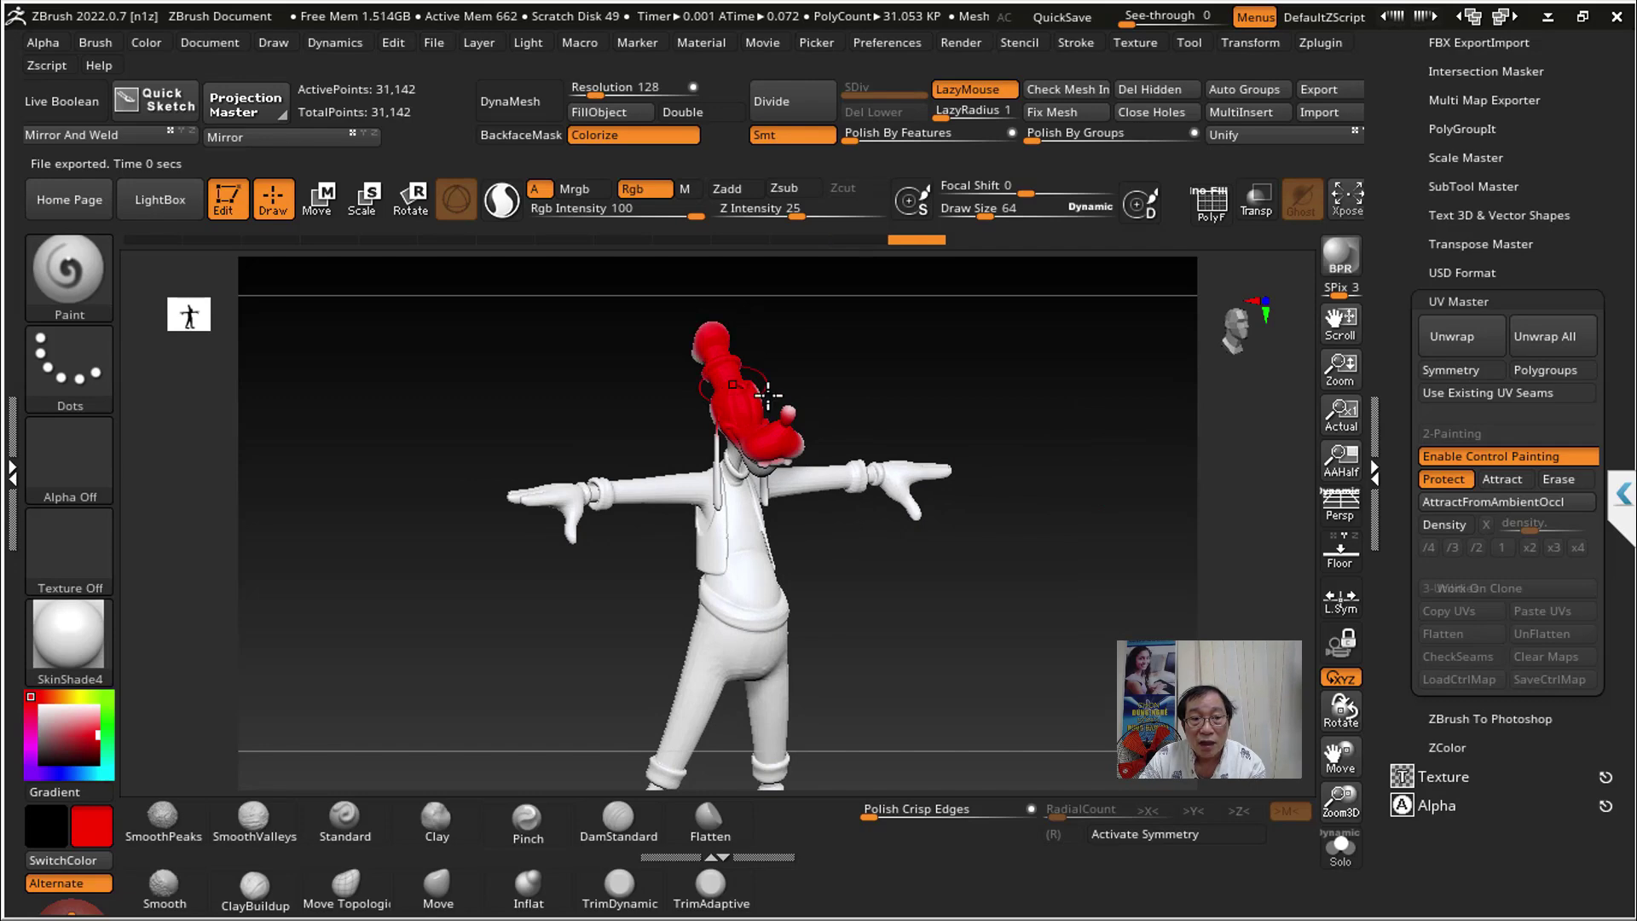
pyautogui.moveTo(1060, 412)
pyautogui.mouseDown()
pyautogui.moveTo(980, 336)
pyautogui.moveTo(955, 358)
pyautogui.mouseUp()
pyautogui.moveTo(755, 341)
pyautogui.mouseDown()
pyautogui.moveTo(737, 400)
pyautogui.moveTo(683, 454)
pyautogui.moveTo(768, 345)
pyautogui.mouseUp()
pyautogui.moveTo(1013, 446); pyautogui.dragTo(771, 337)
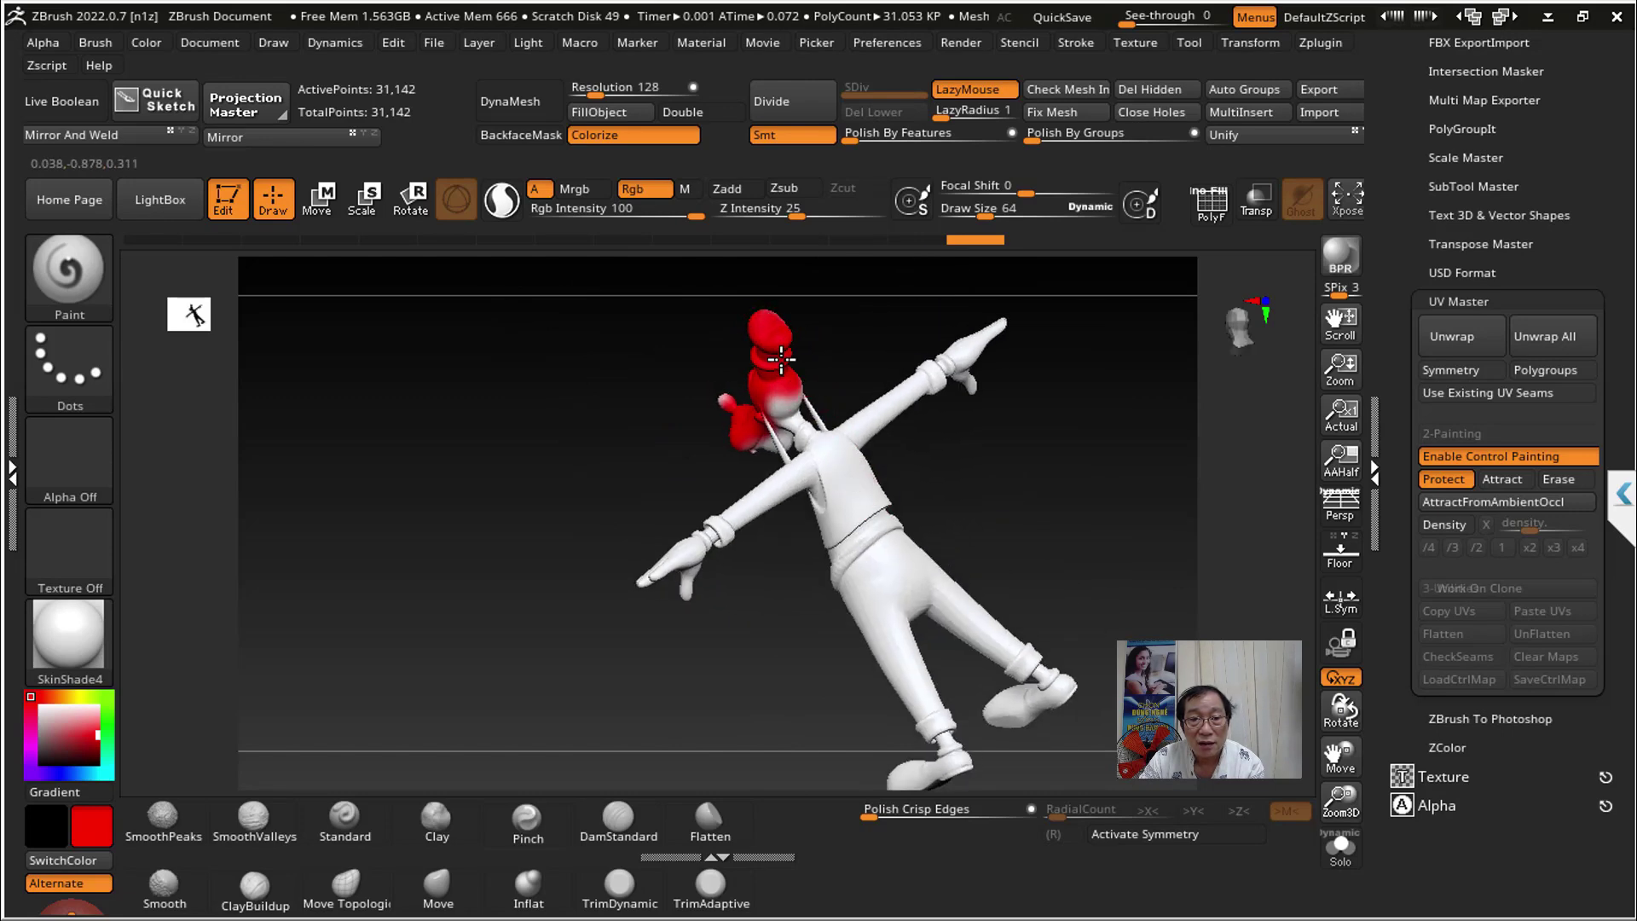
pyautogui.moveTo(910, 289)
pyautogui.mouseDown()
pyautogui.moveTo(1029, 460)
pyautogui.moveTo(991, 502)
pyautogui.mouseUp()
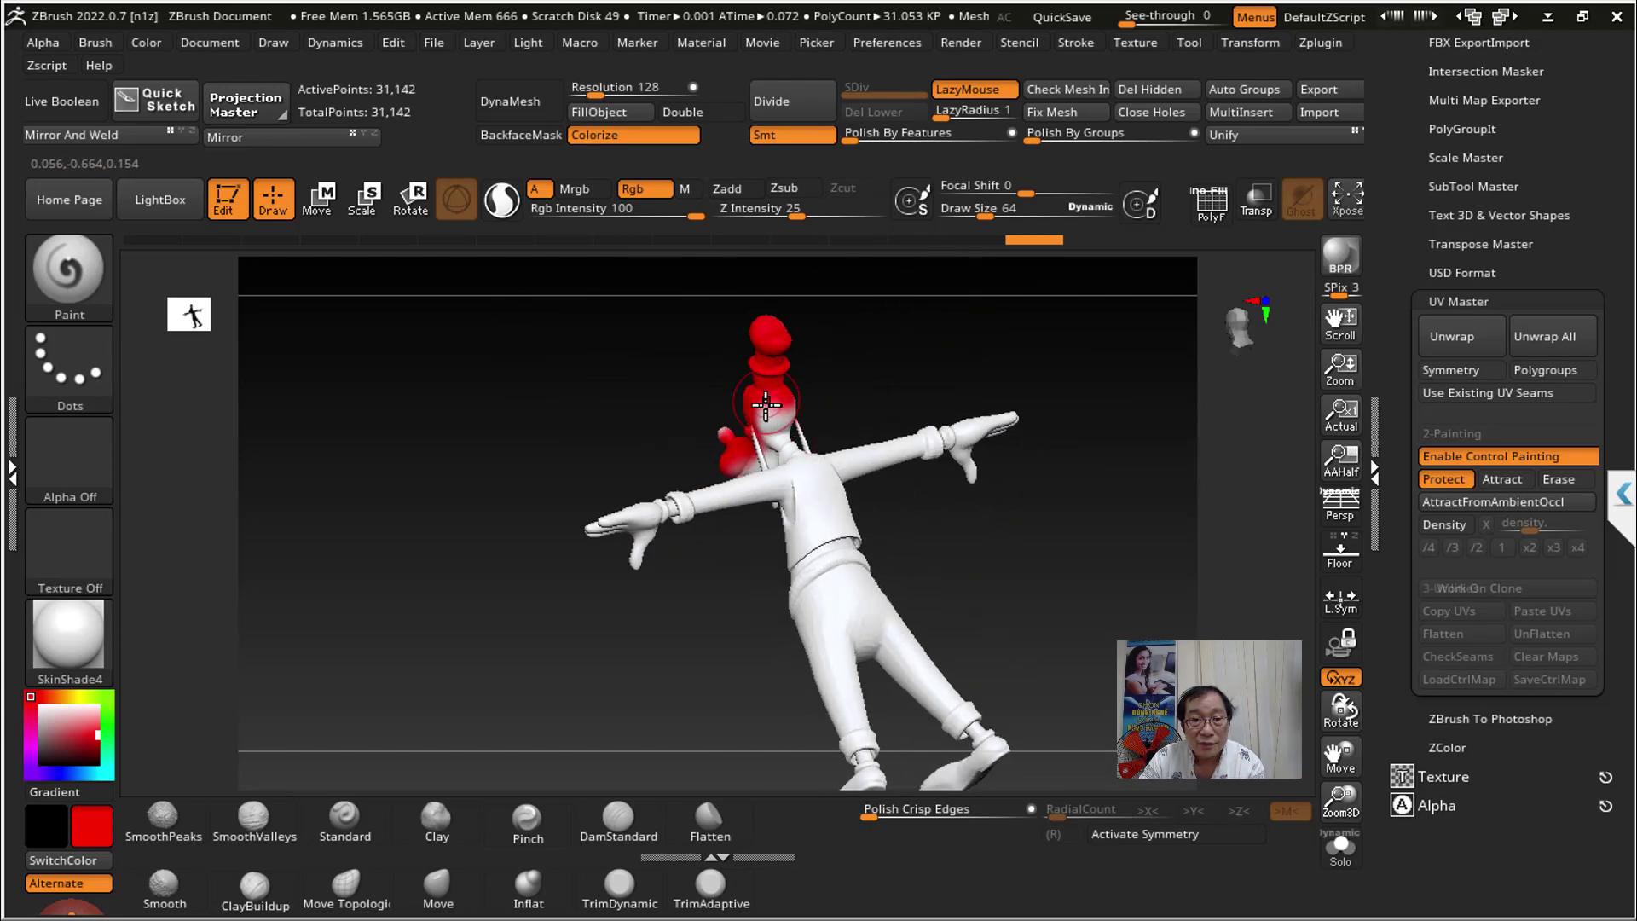
# Step: Add red Protect paint over the rest of the head and return to front view
pyautogui.moveTo(853, 358); pyautogui.dragTo(714, 509)
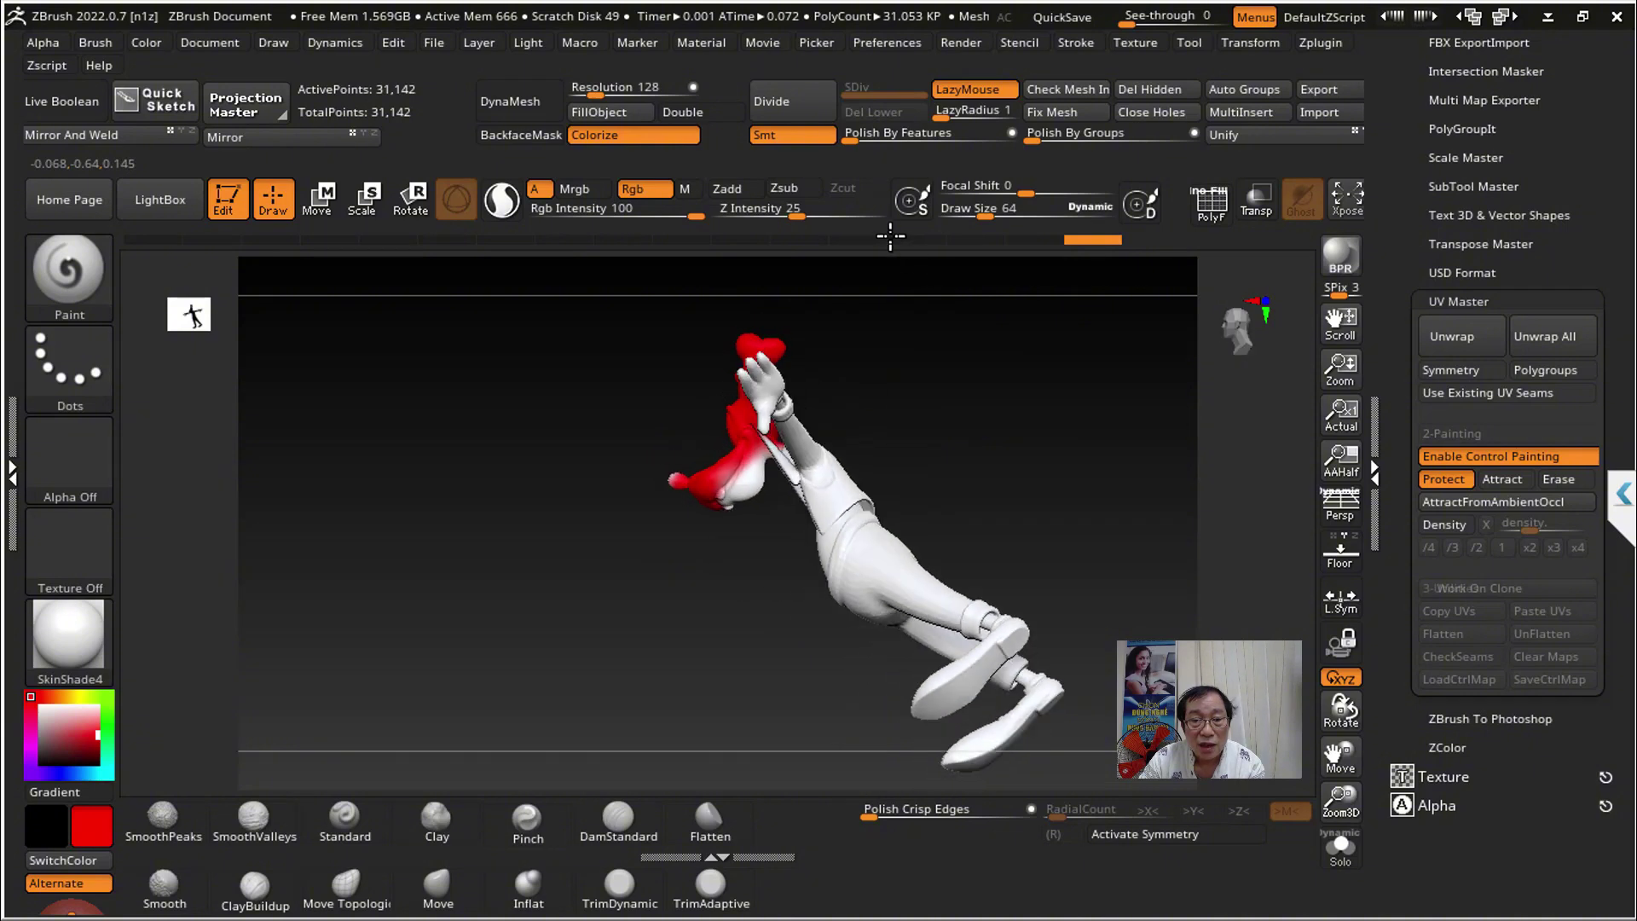
pyautogui.click(740, 482)
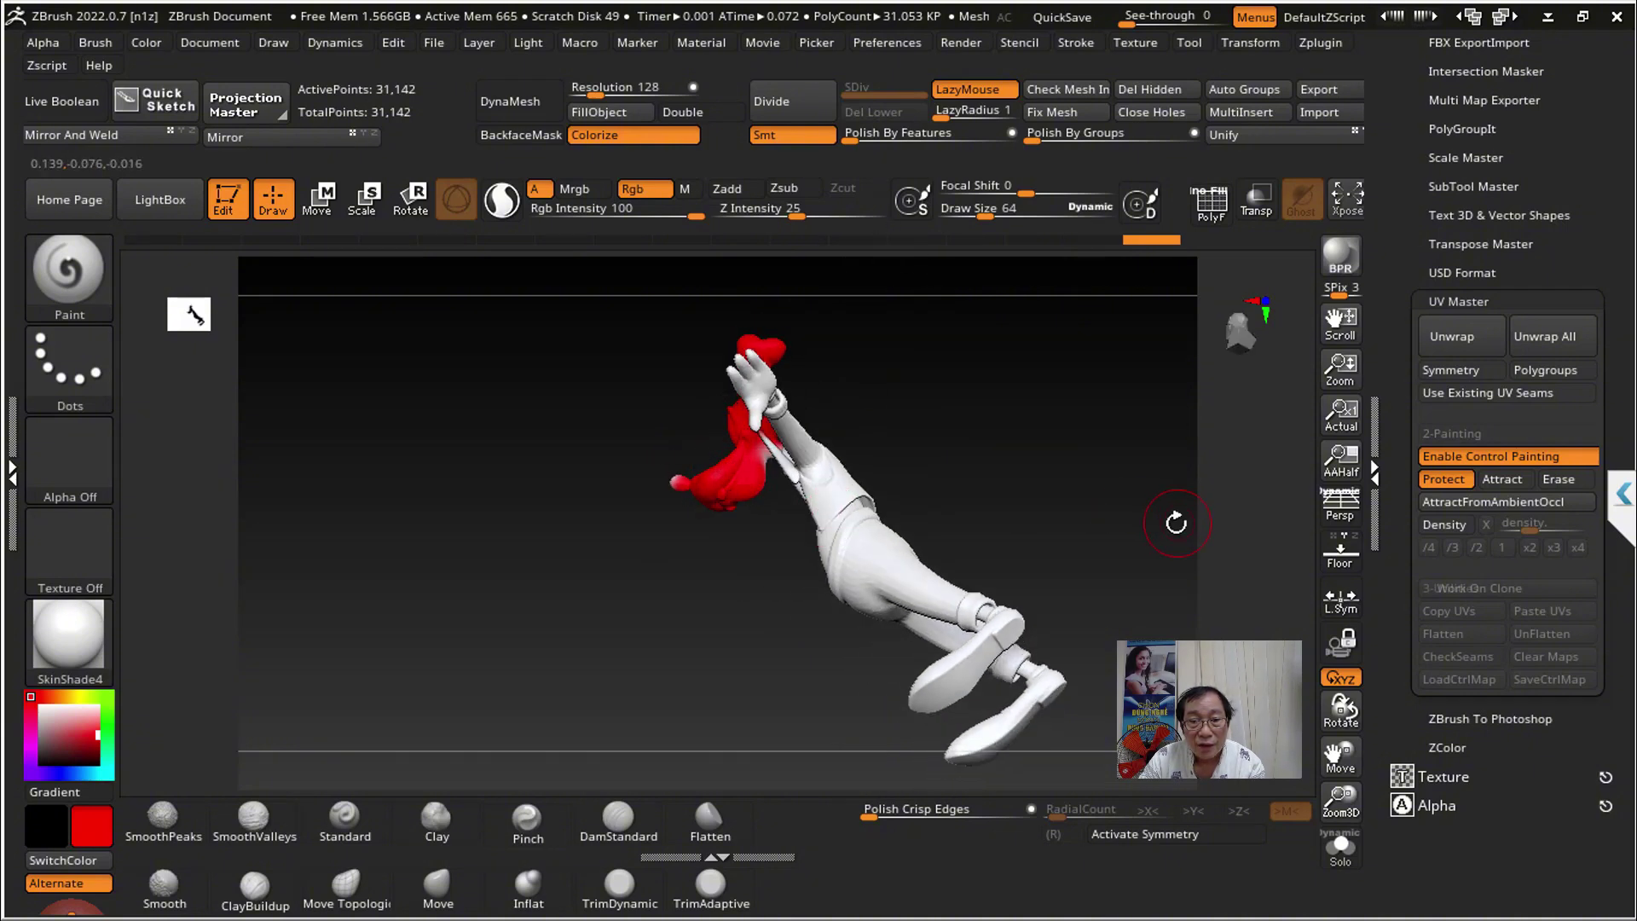
pyautogui.moveTo(945, 488)
pyautogui.mouseDown()
pyautogui.moveTo(979, 566)
pyautogui.moveTo(1055, 380)
pyautogui.moveTo(1037, 499)
pyautogui.moveTo(784, 529)
pyautogui.mouseUp()
pyautogui.click(680, 490)
pyautogui.moveTo(943, 533)
pyautogui.mouseDown()
pyautogui.moveTo(982, 786)
pyautogui.moveTo(995, 770)
pyautogui.mouseUp()
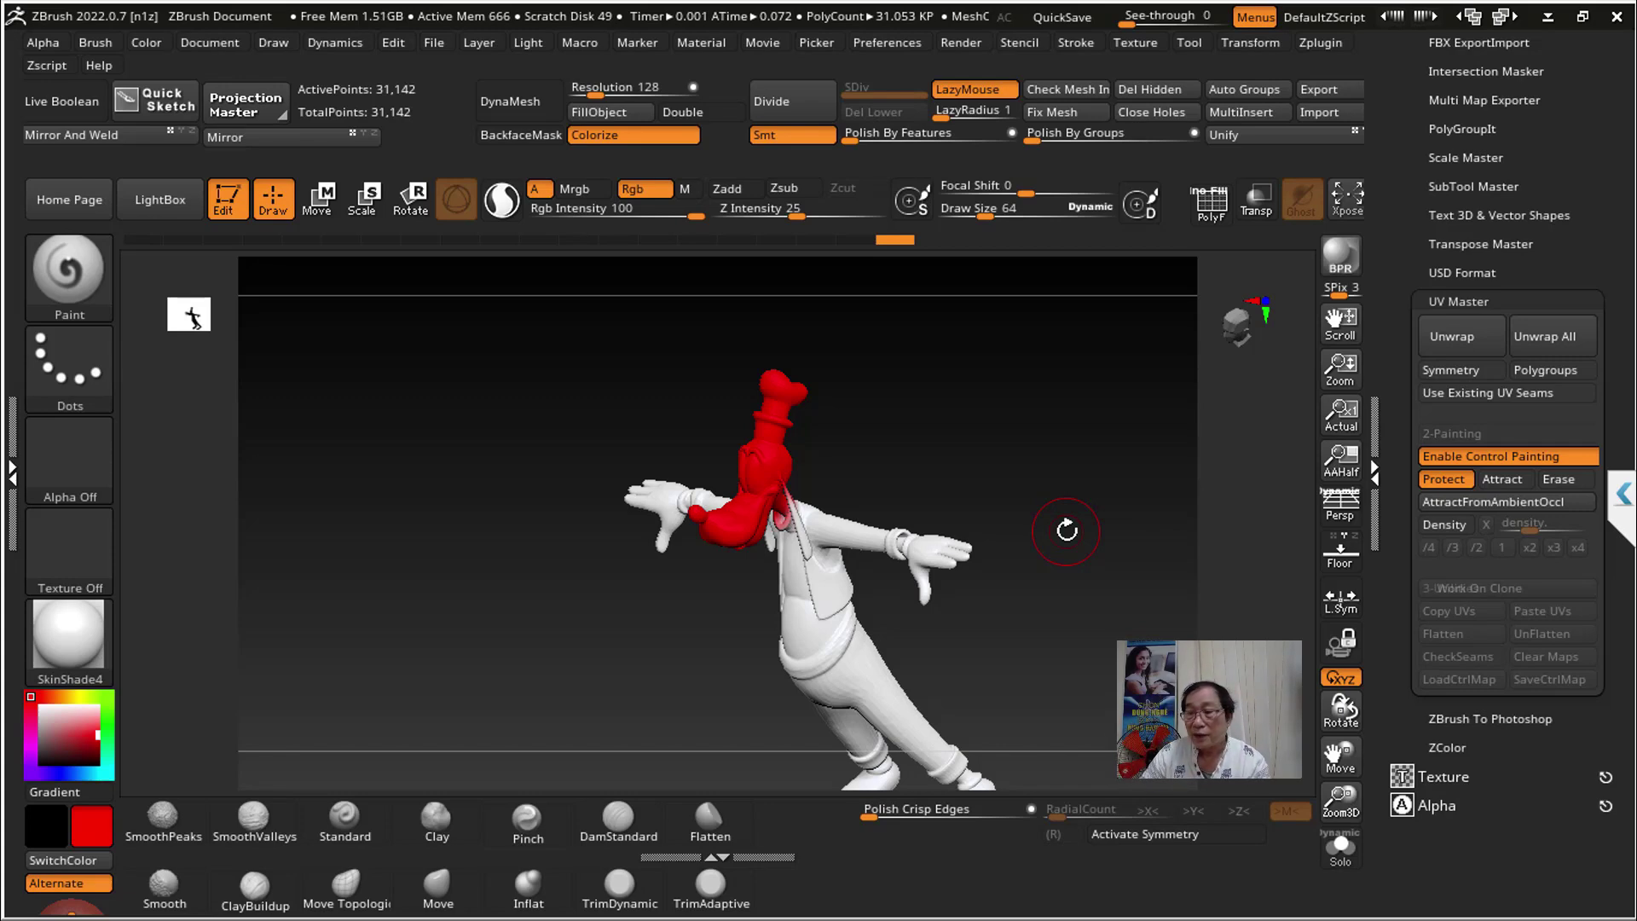
pyautogui.moveTo(1052, 540)
pyautogui.mouseDown()
pyautogui.moveTo(1041, 402)
pyautogui.moveTo(1077, 391)
pyautogui.moveTo(1052, 452)
pyautogui.moveTo(1094, 559)
pyautogui.mouseUp()
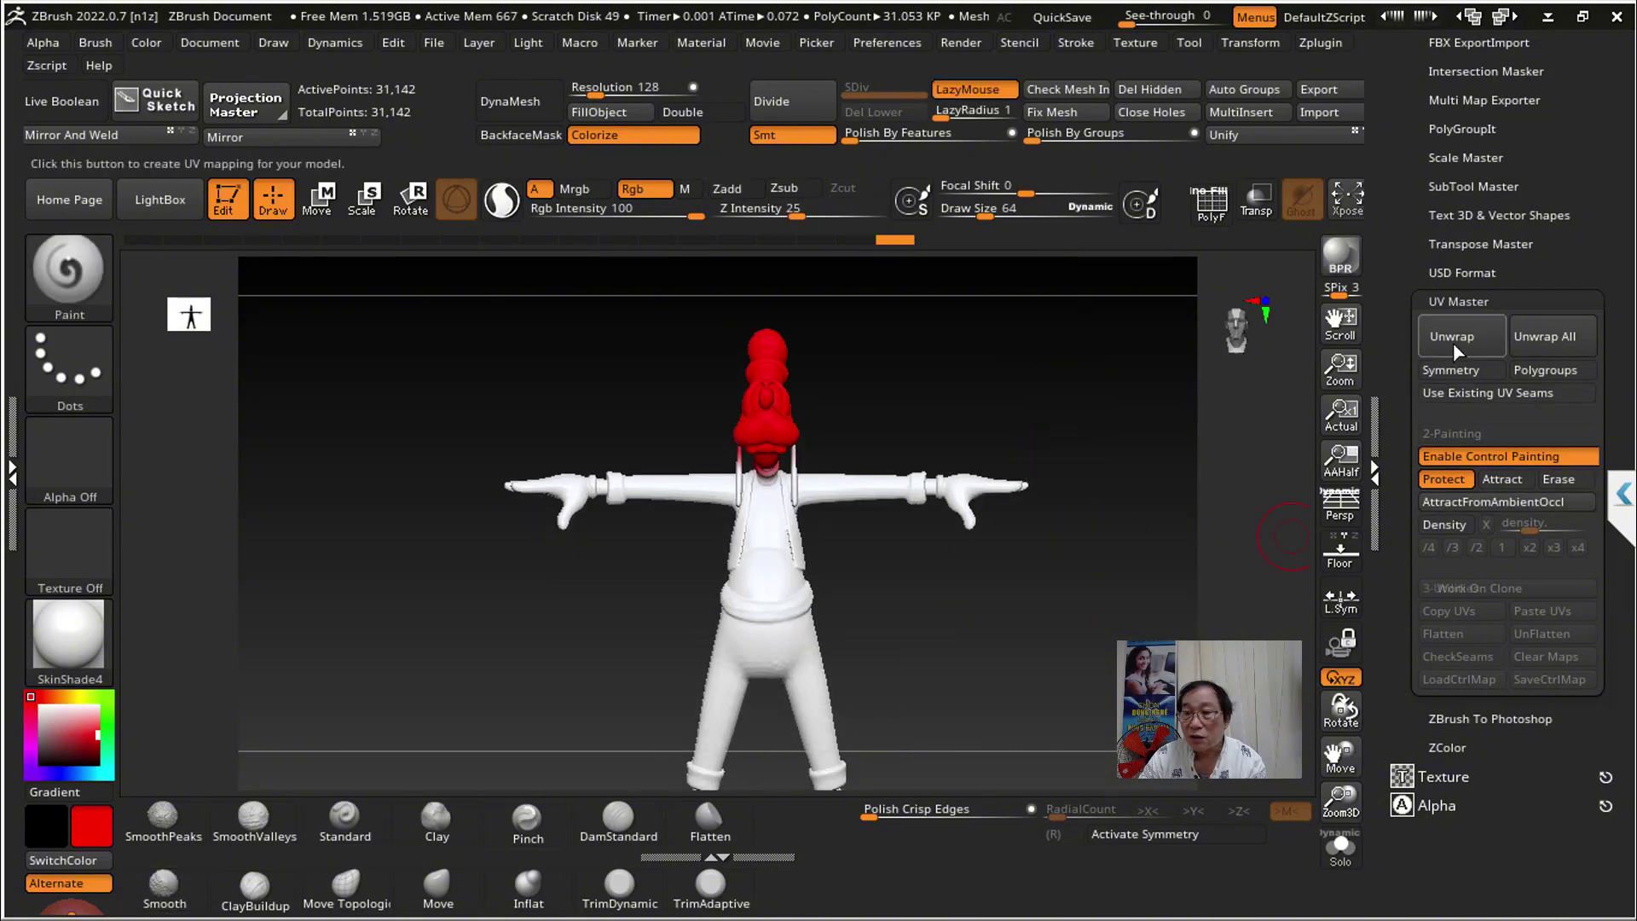
# Step: Turn off Enable Control Painting so Goofy shows plain white
pyautogui.click(1460, 457)
pyautogui.keyDown('alt'); pyautogui.moveTo(1140, 432); pyautogui.dragTo(1095, 324); pyautogui.keyUp('alt')
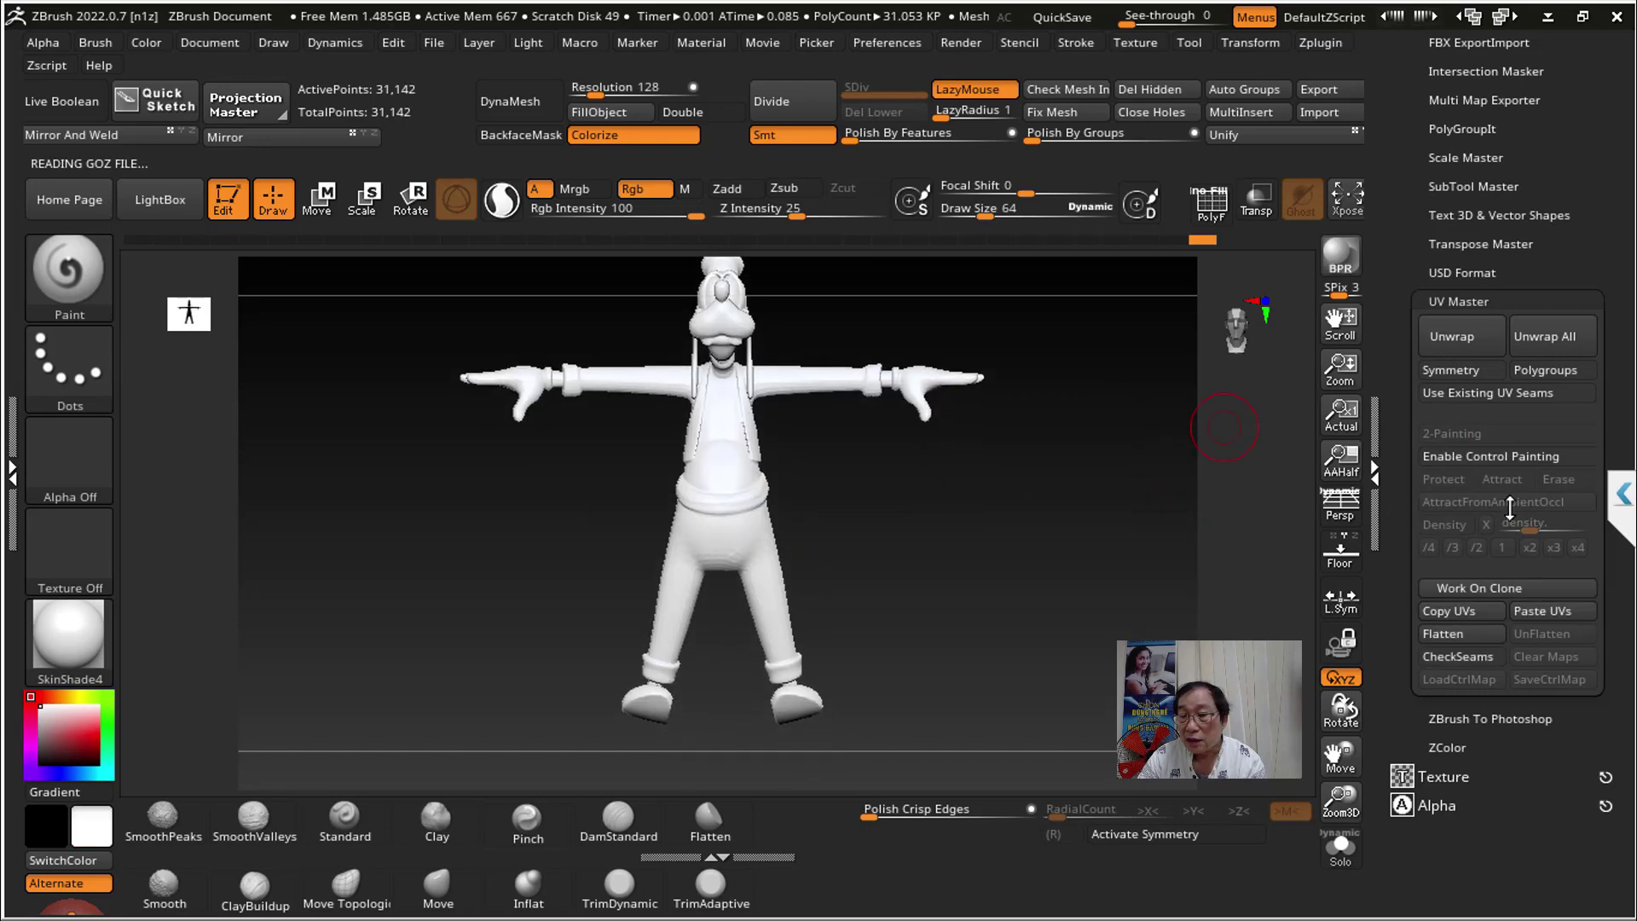
pyautogui.moveTo(1402, 597); pyautogui.dragTo(1399, 500)
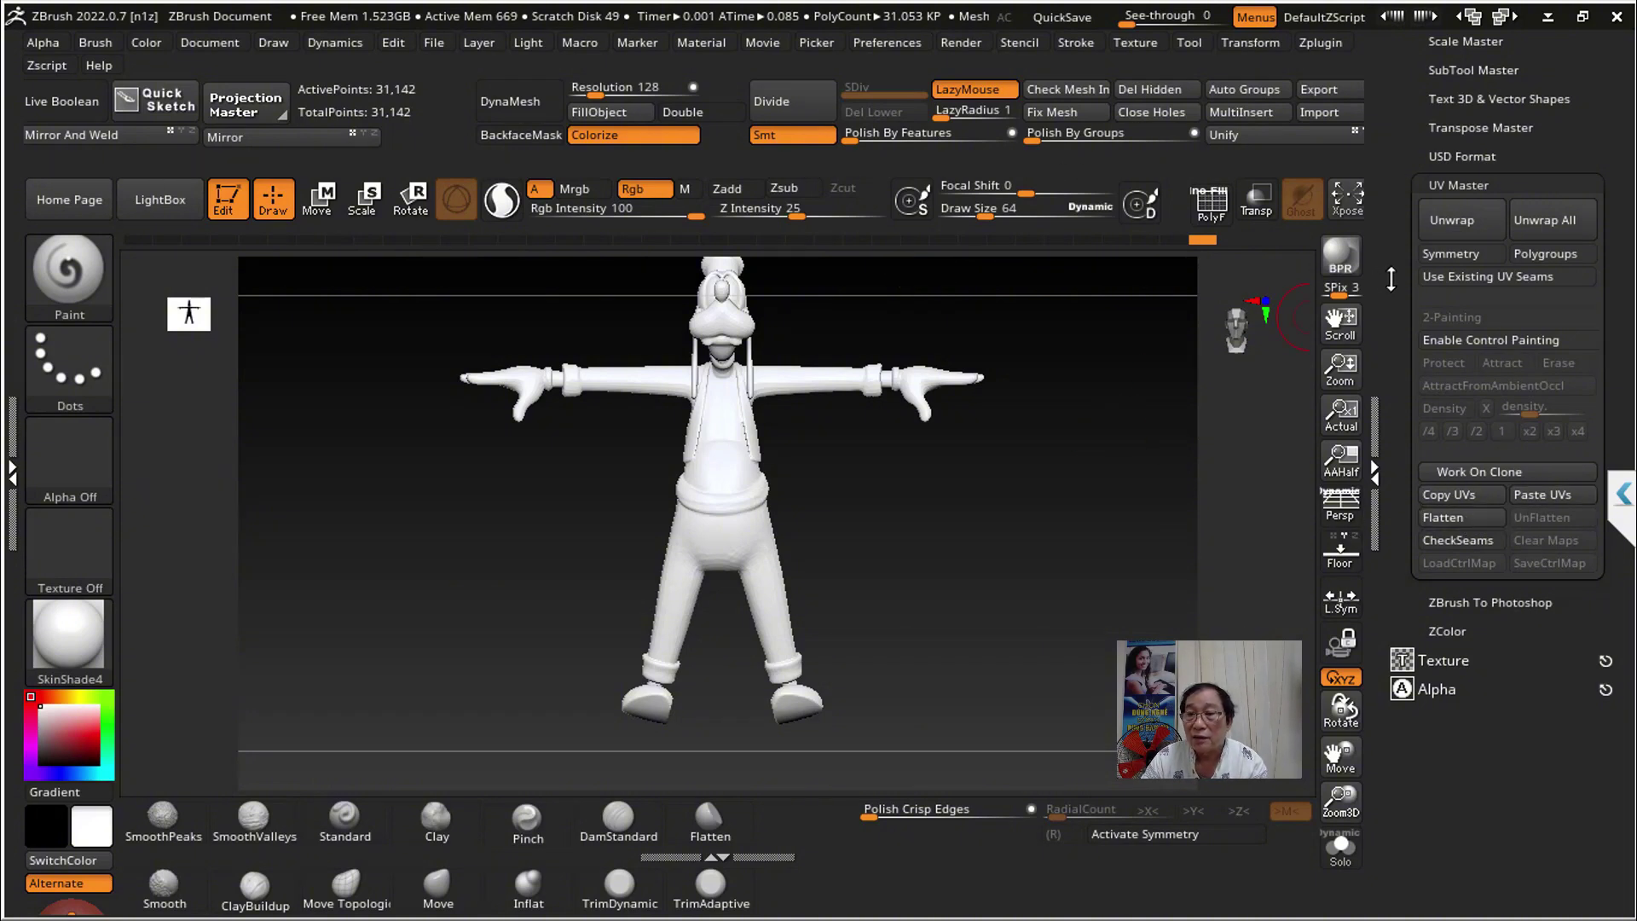
pyautogui.scroll(10, 1432, 512)
pyautogui.scroll(10, 1439, 678)
# Step: Expand the Tool > Subtool list
pyautogui.click(1463, 460)
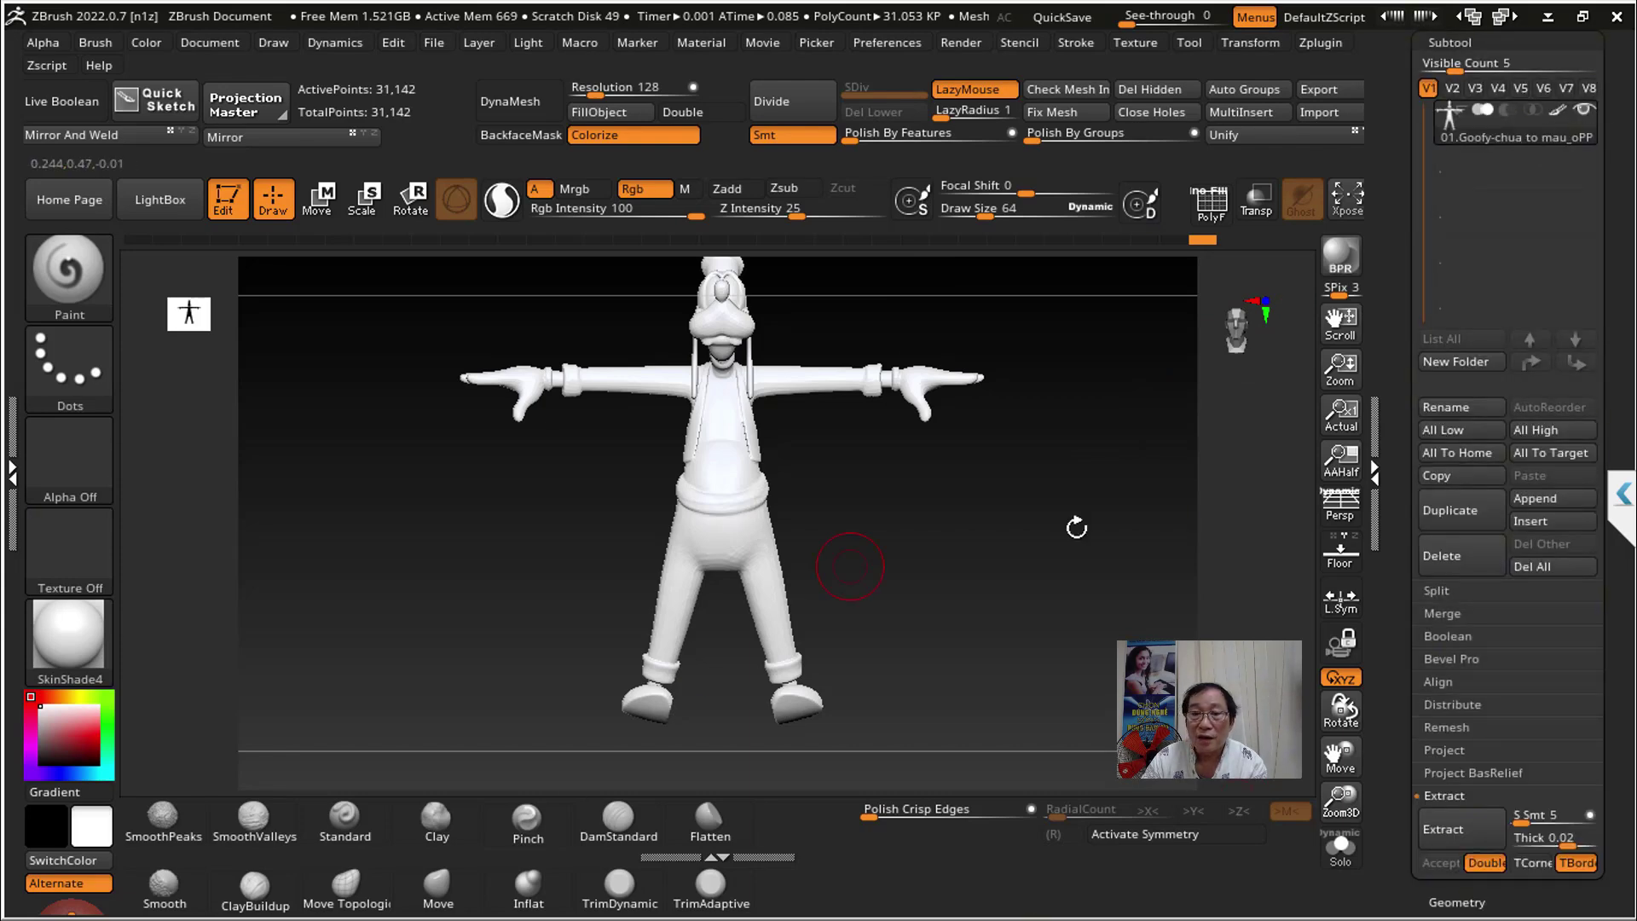
pyautogui.moveTo(1121, 380); pyautogui.dragTo(1108, 443)
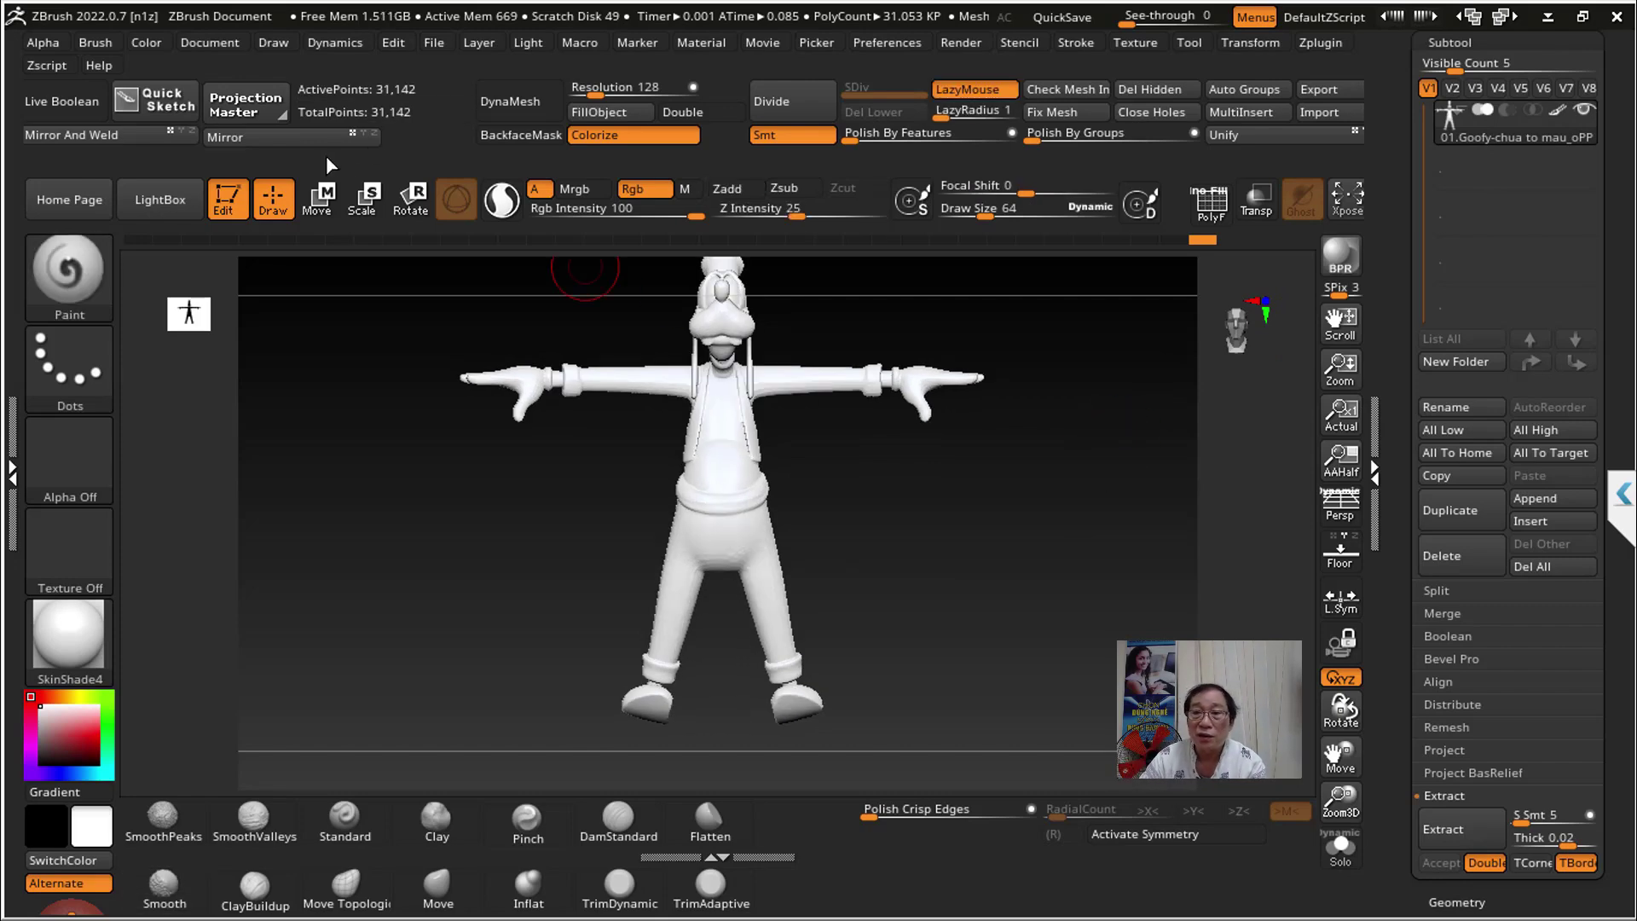
pyautogui.moveTo(1401, 627); pyautogui.dragTo(1406, 495)
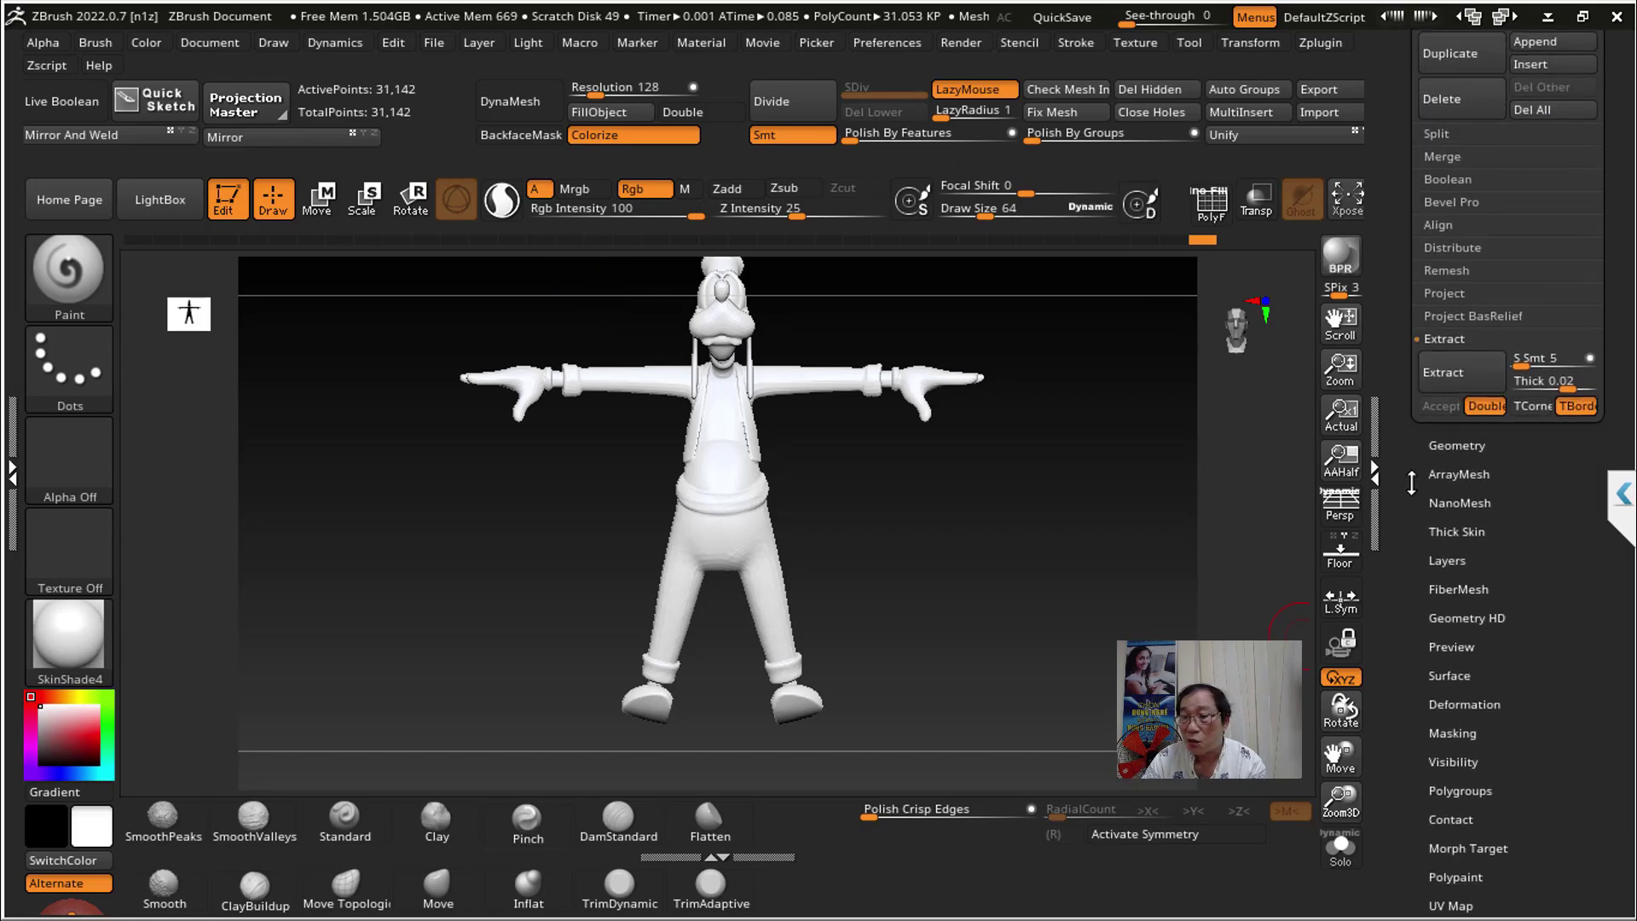
# Step: Re-enable UV Master Control Painting with Attract mode active
pyautogui.moveTo(1412, 661); pyautogui.dragTo(1423, 380)
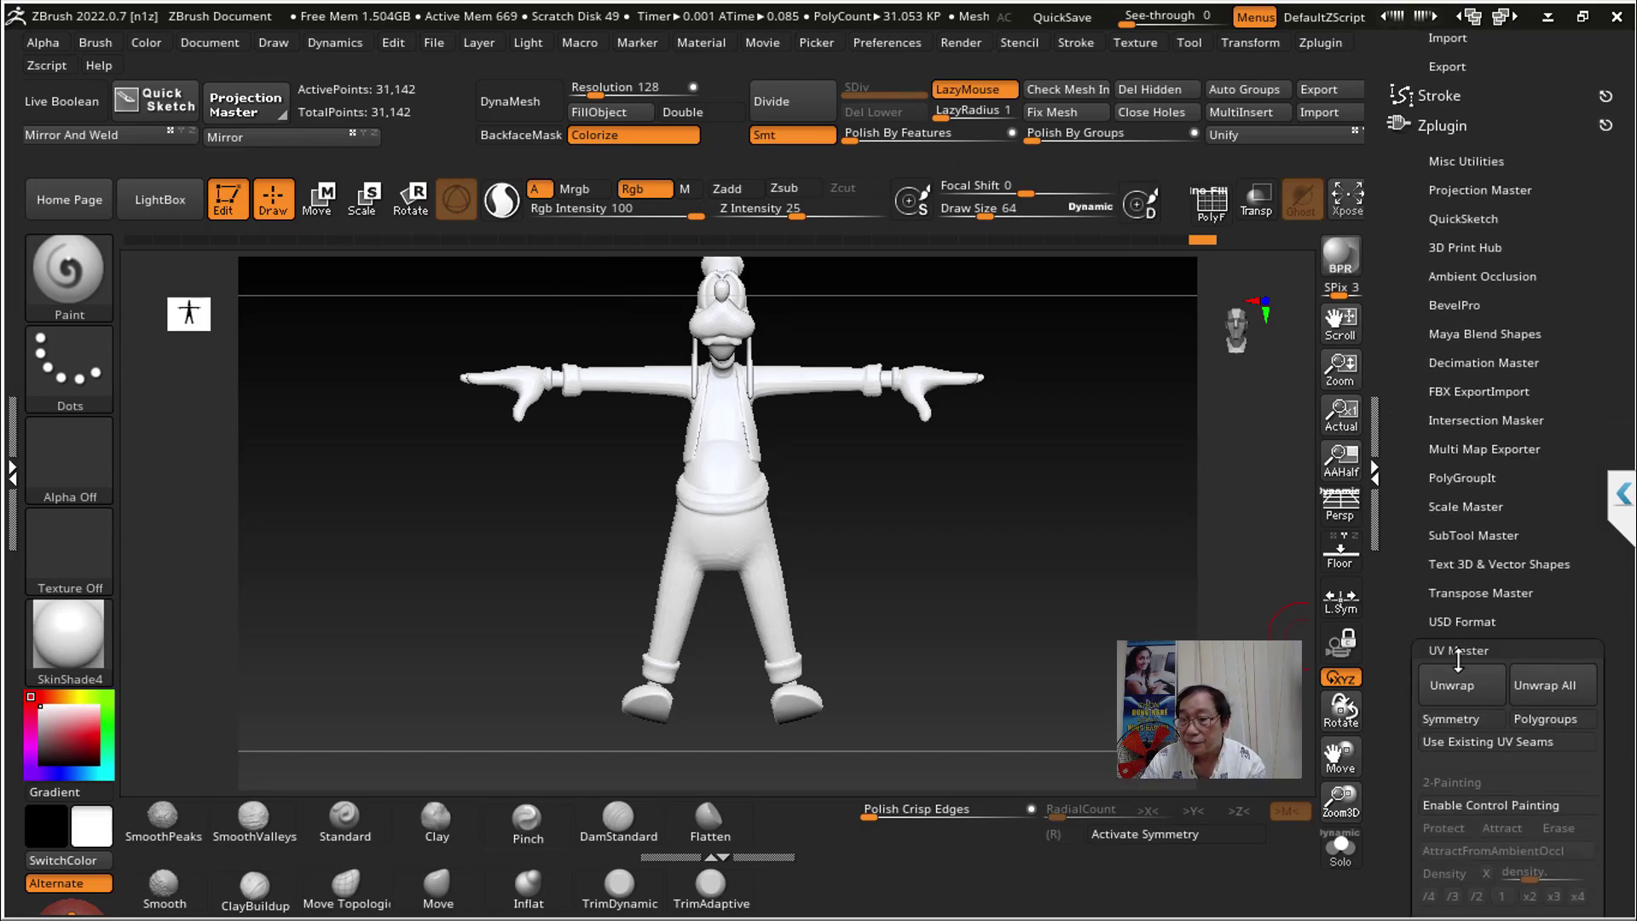
pyautogui.moveTo(1458, 659); pyautogui.dragTo(1462, 542)
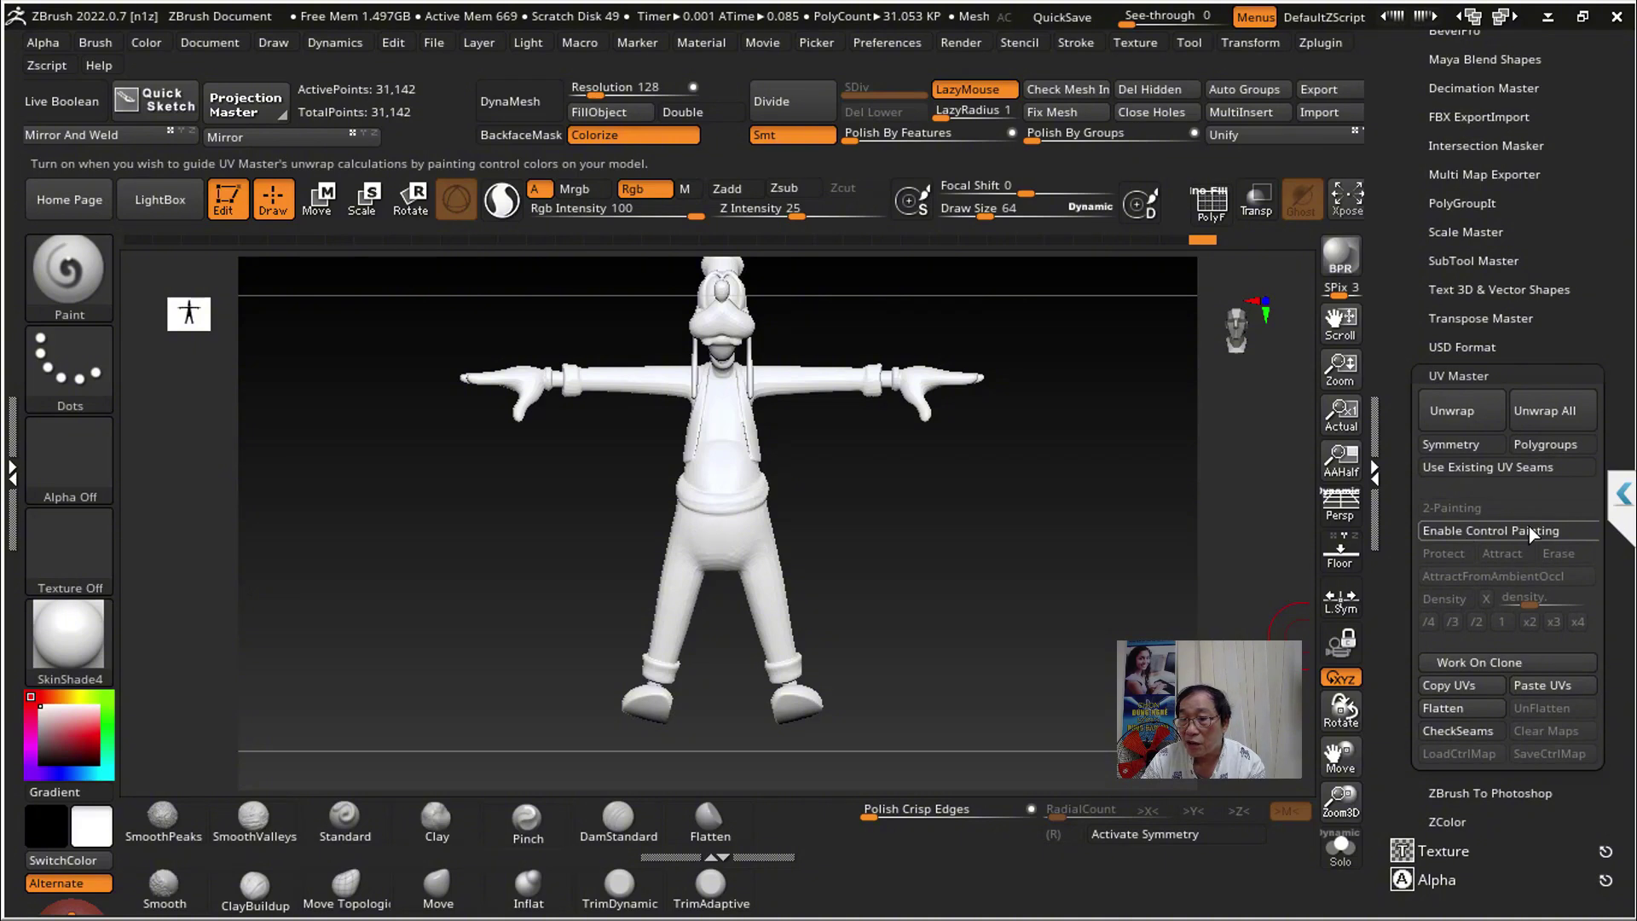
pyautogui.click(1505, 533)
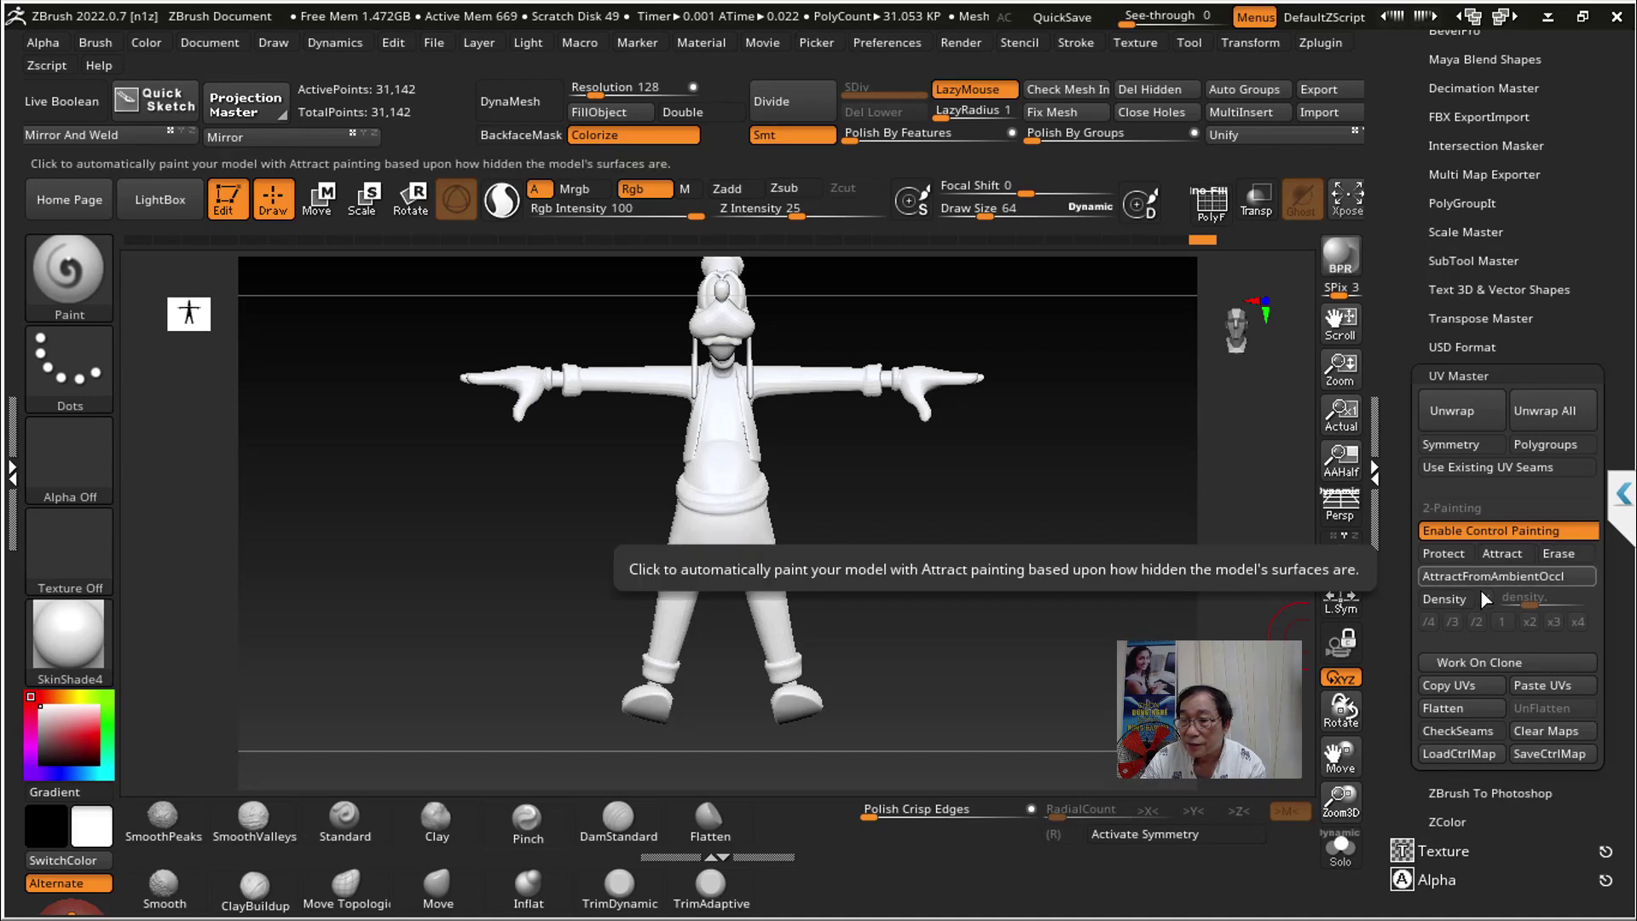
pyautogui.click(1513, 550)
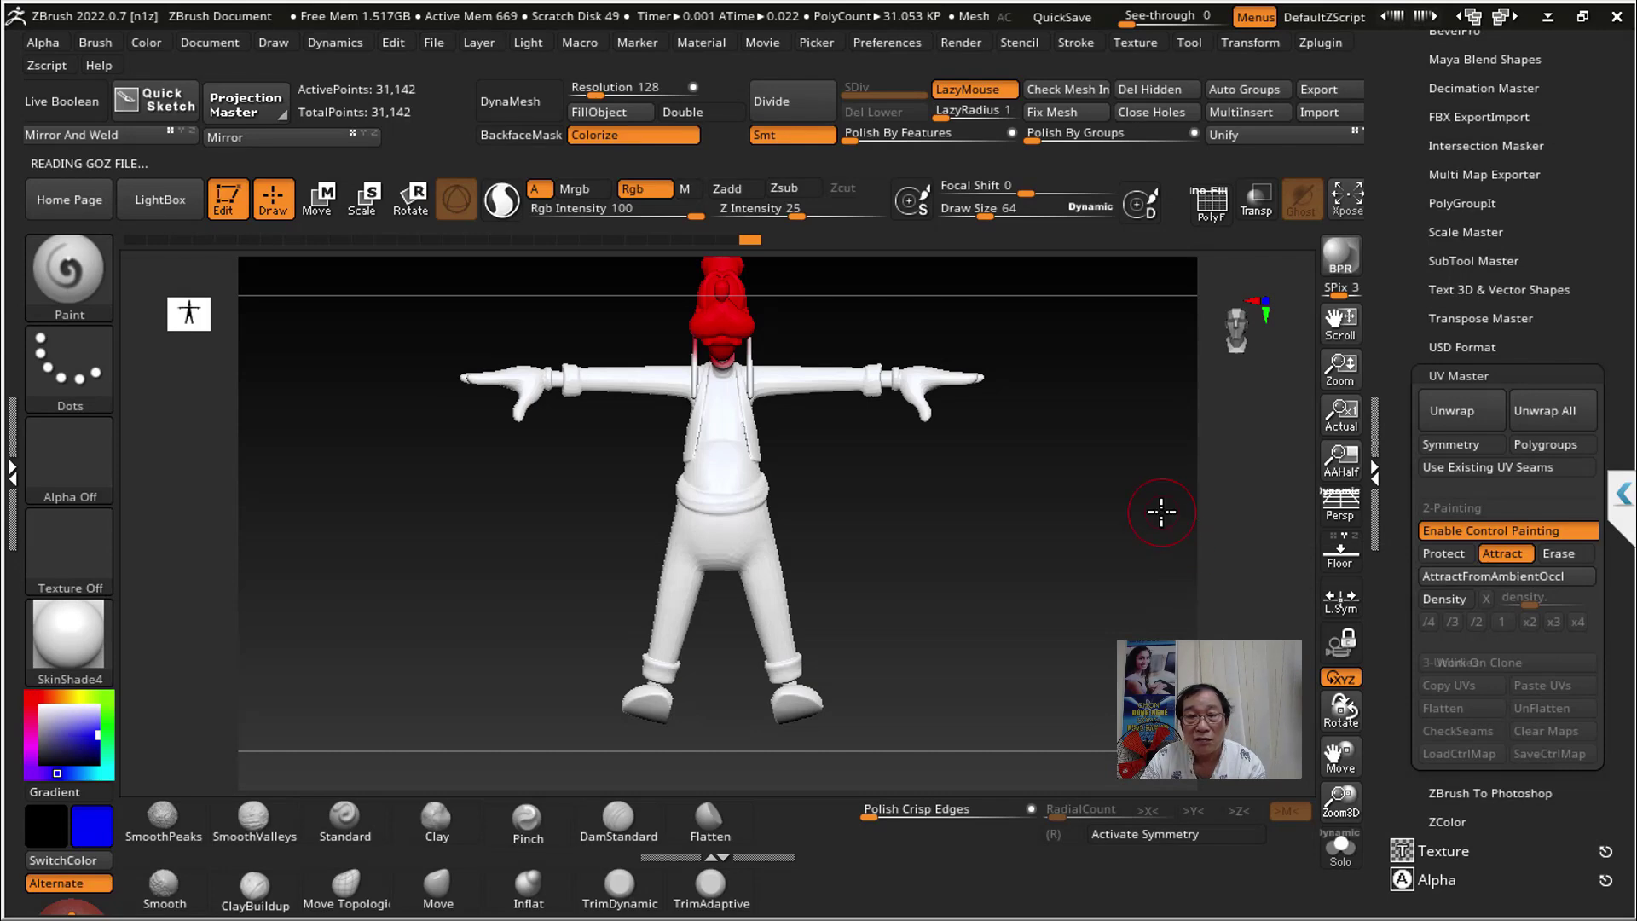
# Step: Try blue Attract strokes on torso and leg, undo one, and shrink the brush
pyautogui.moveTo(708, 417)
pyautogui.mouseDown()
pyautogui.moveTo(735, 524)
pyautogui.moveTo(673, 588)
pyautogui.moveTo(648, 708)
pyautogui.mouseUp()
pyautogui.moveTo(735, 490)
pyautogui.mouseDown()
pyautogui.moveTo(784, 682)
pyautogui.moveTo(767, 694)
pyautogui.moveTo(767, 520)
pyautogui.mouseUp()
pyautogui.moveTo(831, 554)
pyautogui.mouseDown()
pyautogui.moveTo(1019, 592)
pyautogui.moveTo(966, 560)
pyautogui.moveTo(903, 628)
pyautogui.moveTo(892, 603)
pyautogui.mouseUp()
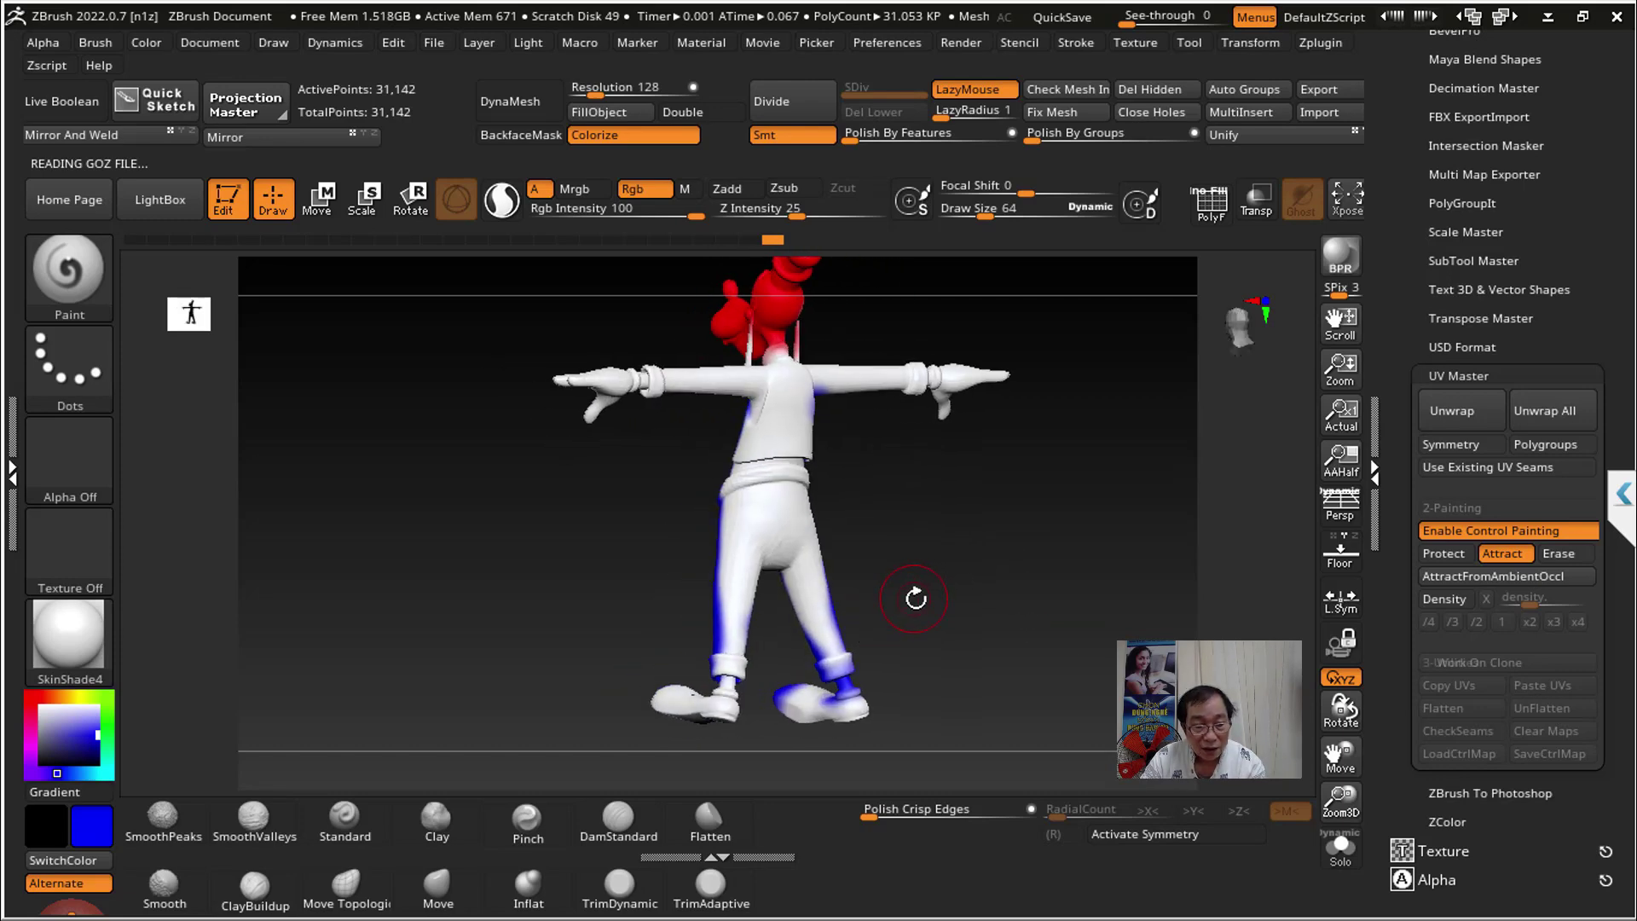
pyautogui.hotkey('ctrl', 'z')
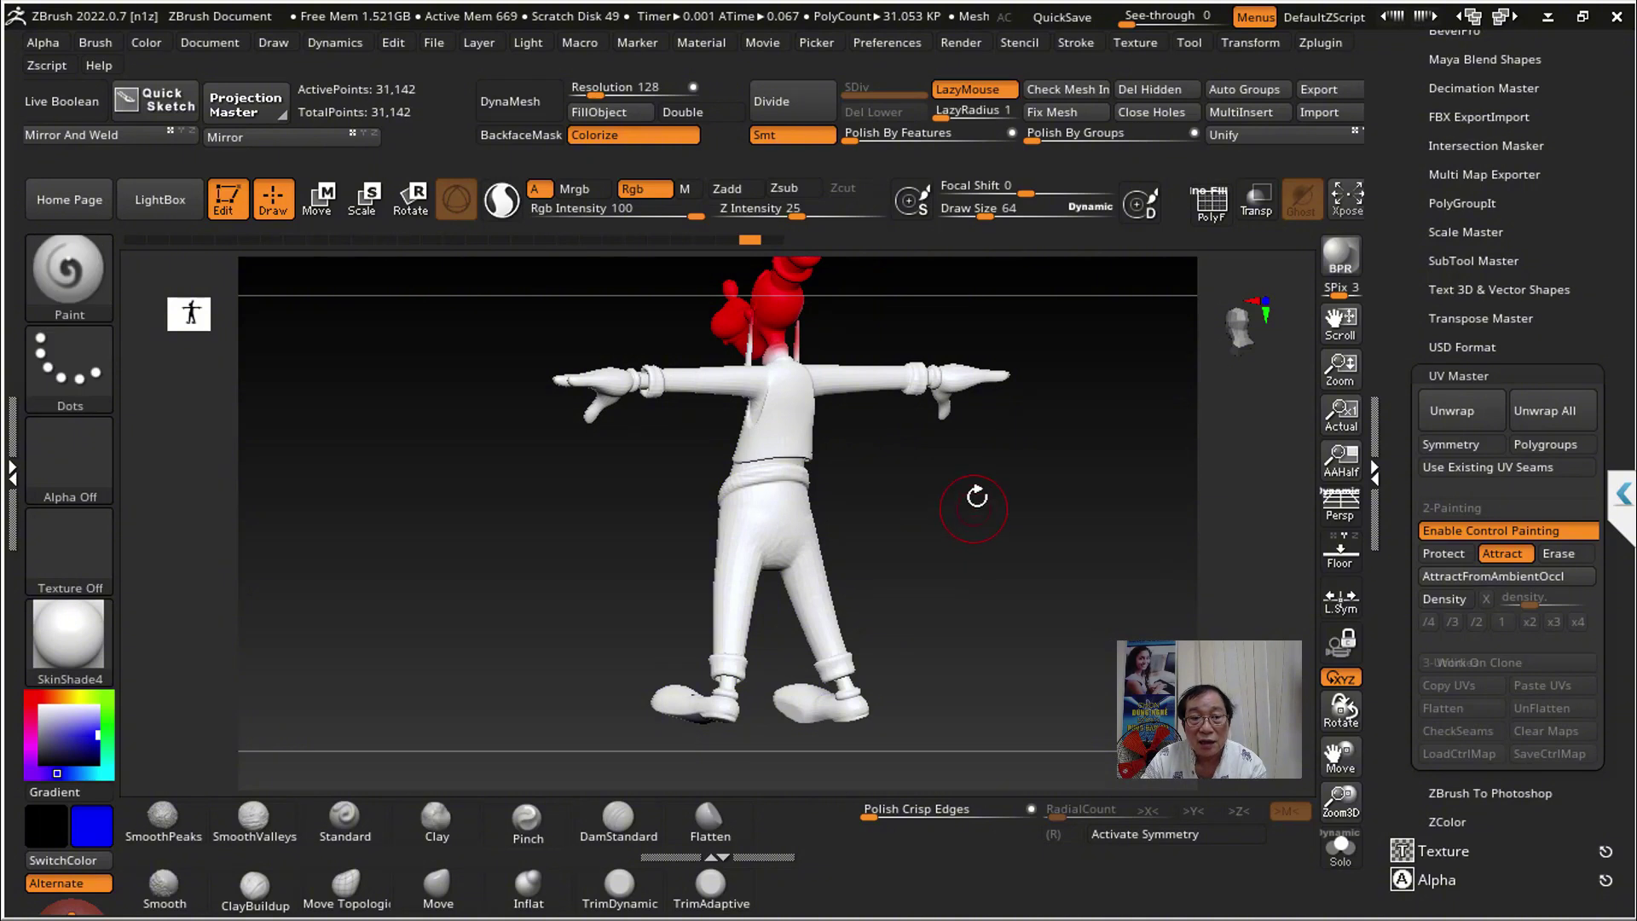
pyautogui.moveTo(976, 490)
pyautogui.mouseDown()
pyautogui.moveTo(990, 375)
pyautogui.moveTo(1056, 423)
pyautogui.moveTo(1138, 574)
pyautogui.moveTo(1122, 522)
pyautogui.moveTo(955, 281)
pyautogui.moveTo(1129, 427)
pyautogui.moveTo(1026, 478)
pyautogui.moveTo(716, 491)
pyautogui.mouseUp()
pyautogui.press('s')
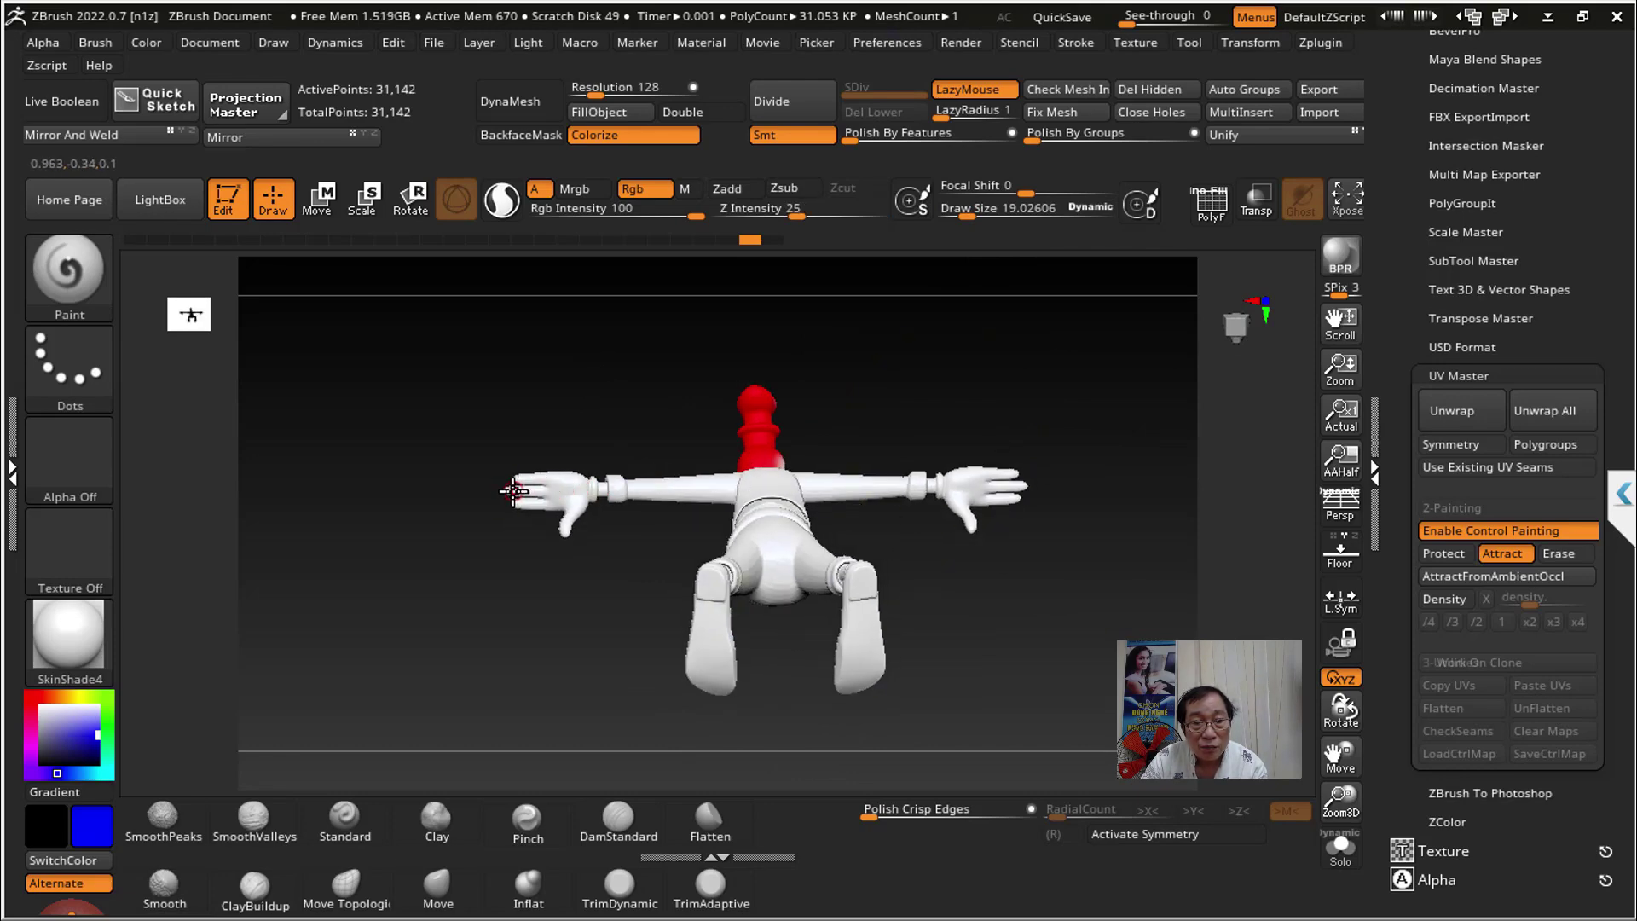
# Step: Paint blue Attract seams along both arms and from the chest down each leg
pyautogui.moveTo(505, 490); pyautogui.dragTo(1023, 487)
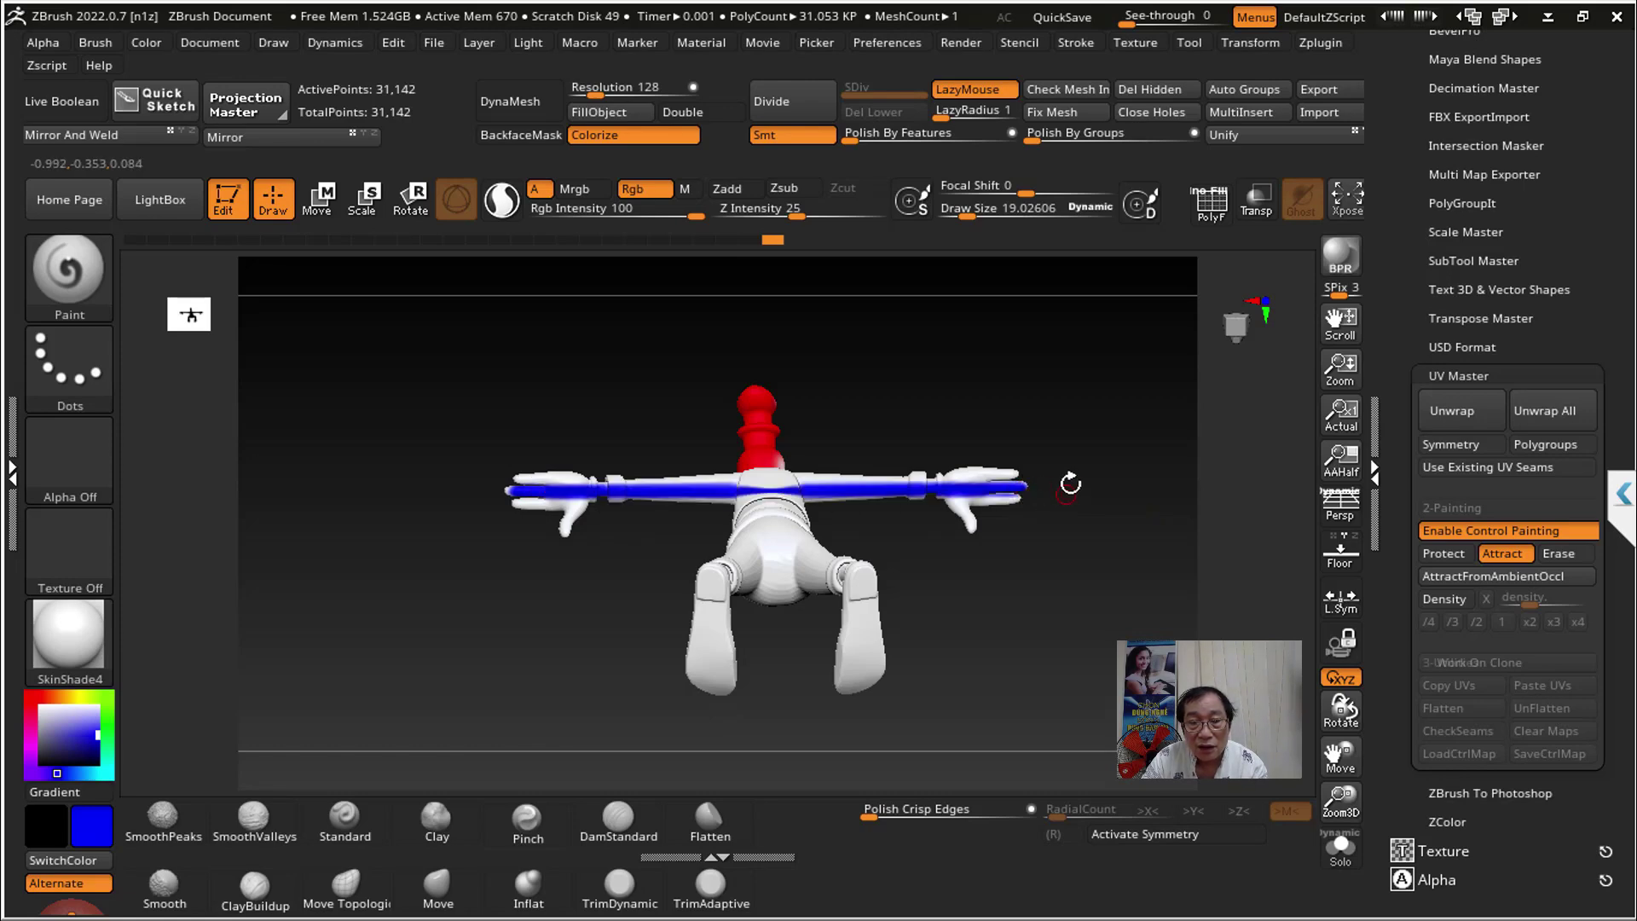
pyautogui.moveTo(1070, 478); pyautogui.dragTo(858, 490)
pyautogui.moveTo(1104, 409); pyautogui.dragTo(912, 596)
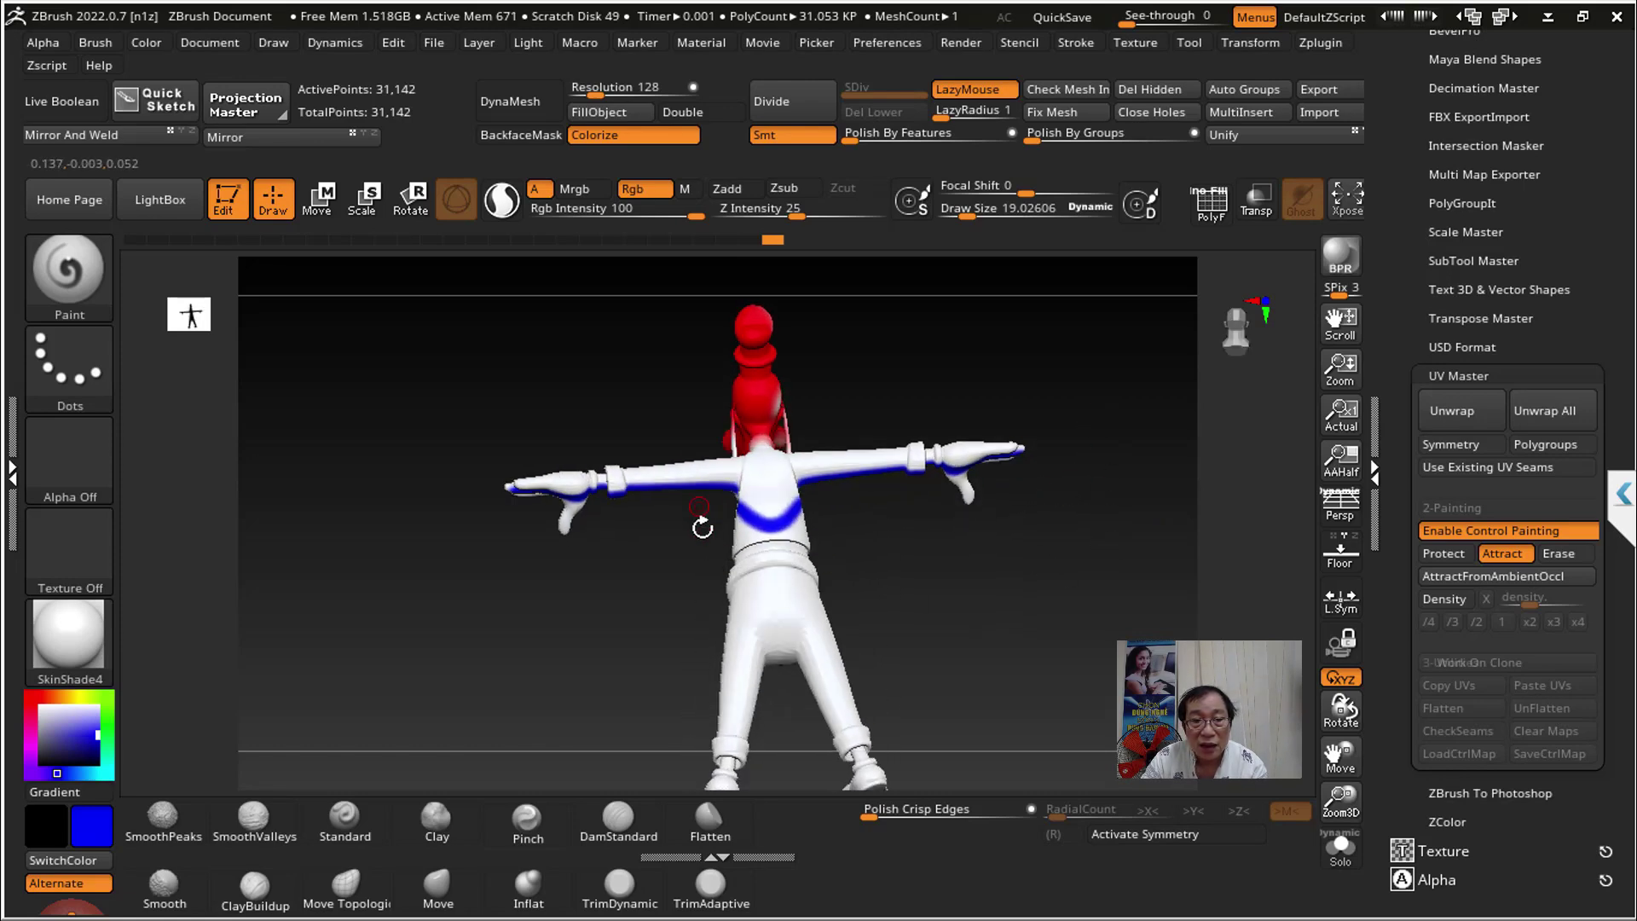
pyautogui.moveTo(1015, 668); pyautogui.dragTo(763, 393)
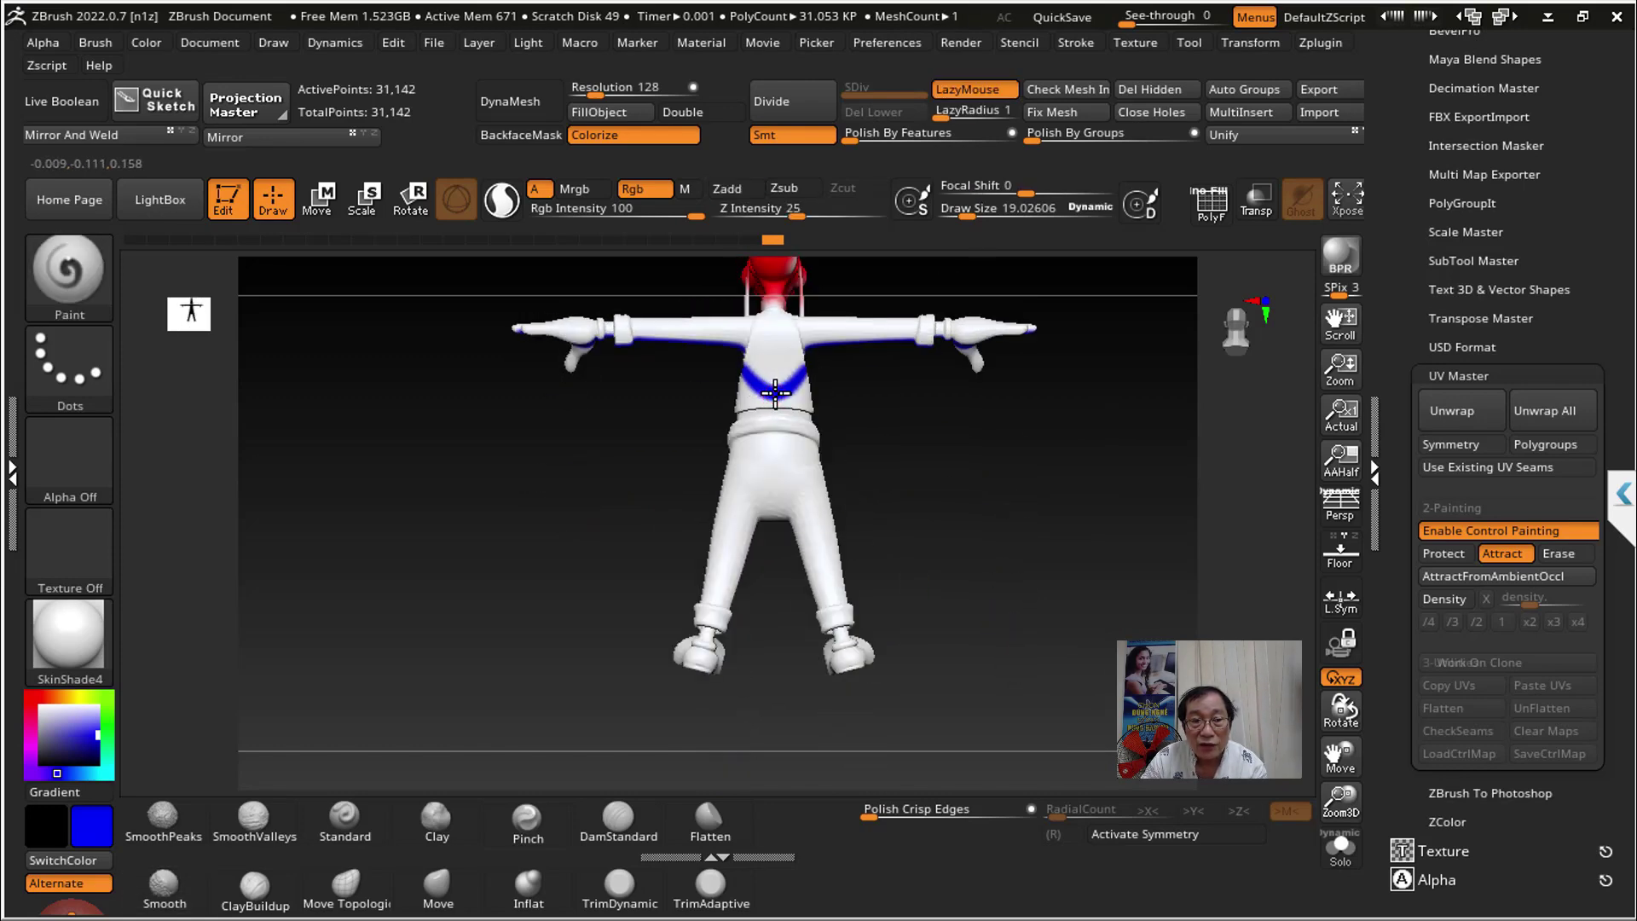
pyautogui.moveTo(779, 408); pyautogui.dragTo(848, 664)
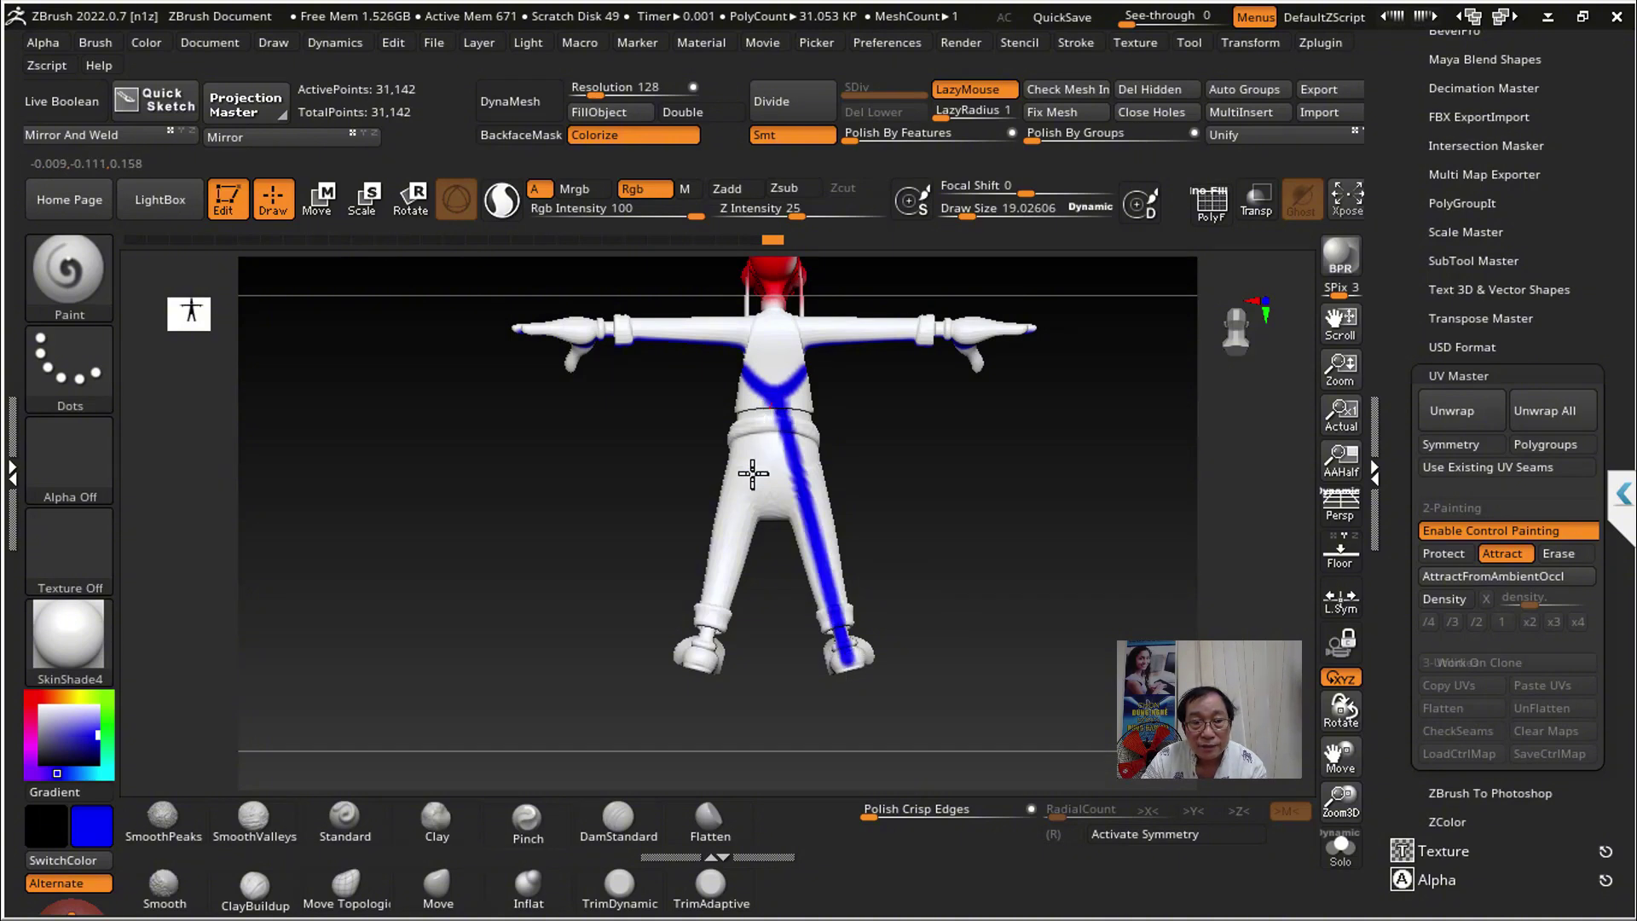
pyautogui.moveTo(772, 408); pyautogui.dragTo(703, 660)
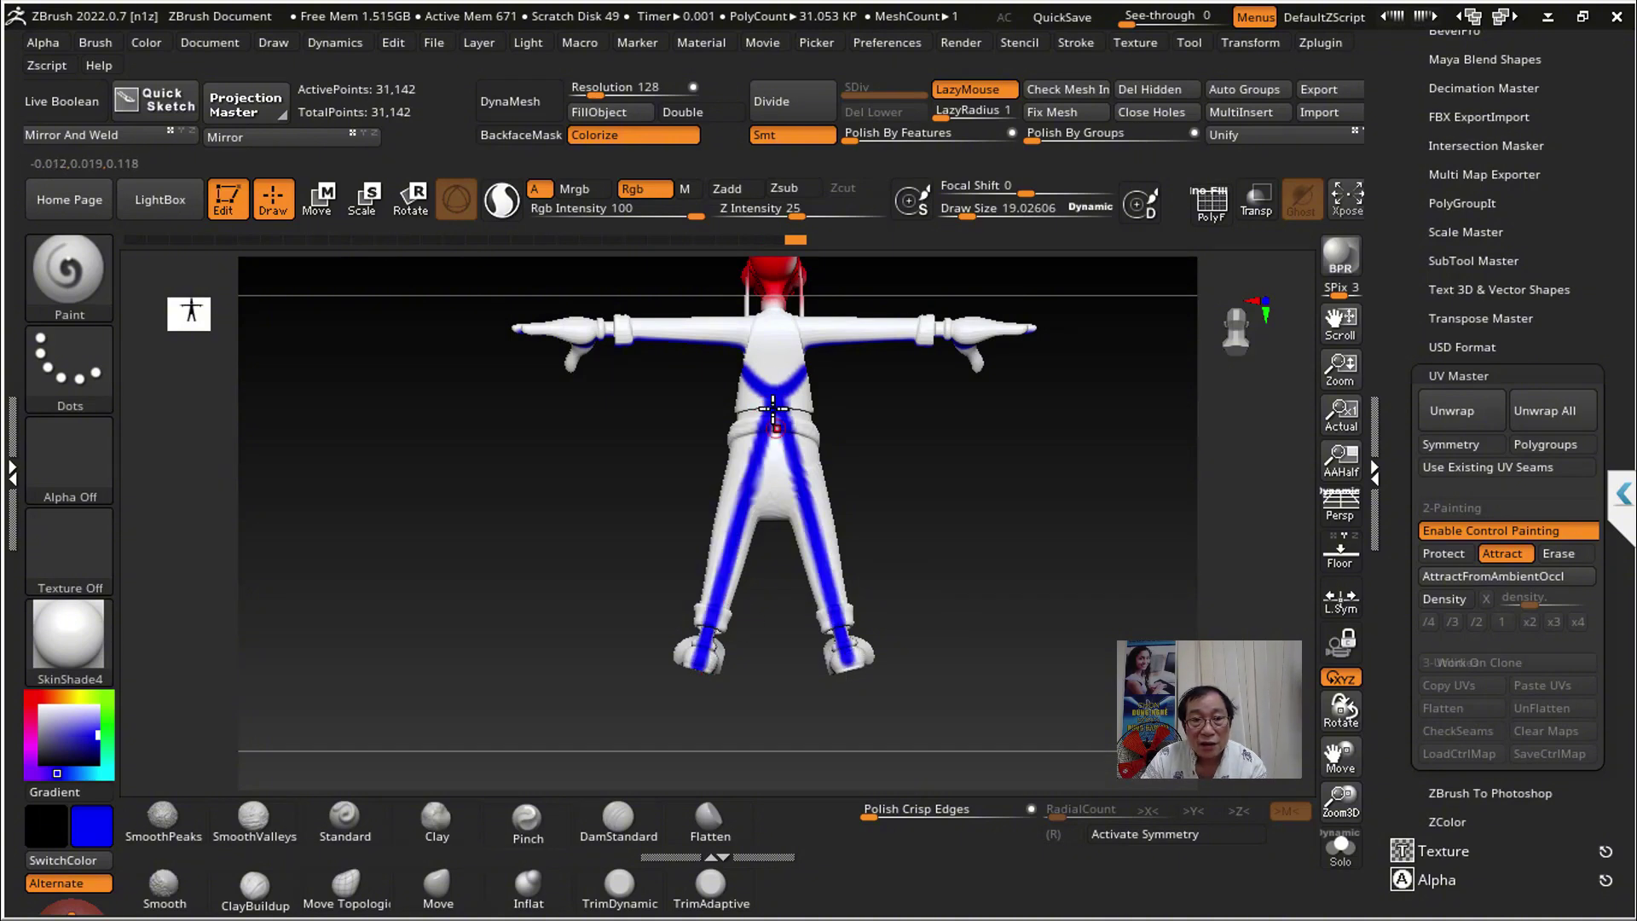
# Step: Orbit around to check the blue seams, then reselect Protect mode
pyautogui.moveTo(956, 464)
pyautogui.mouseDown()
pyautogui.moveTo(1041, 478)
pyautogui.moveTo(903, 449)
pyautogui.mouseUp()
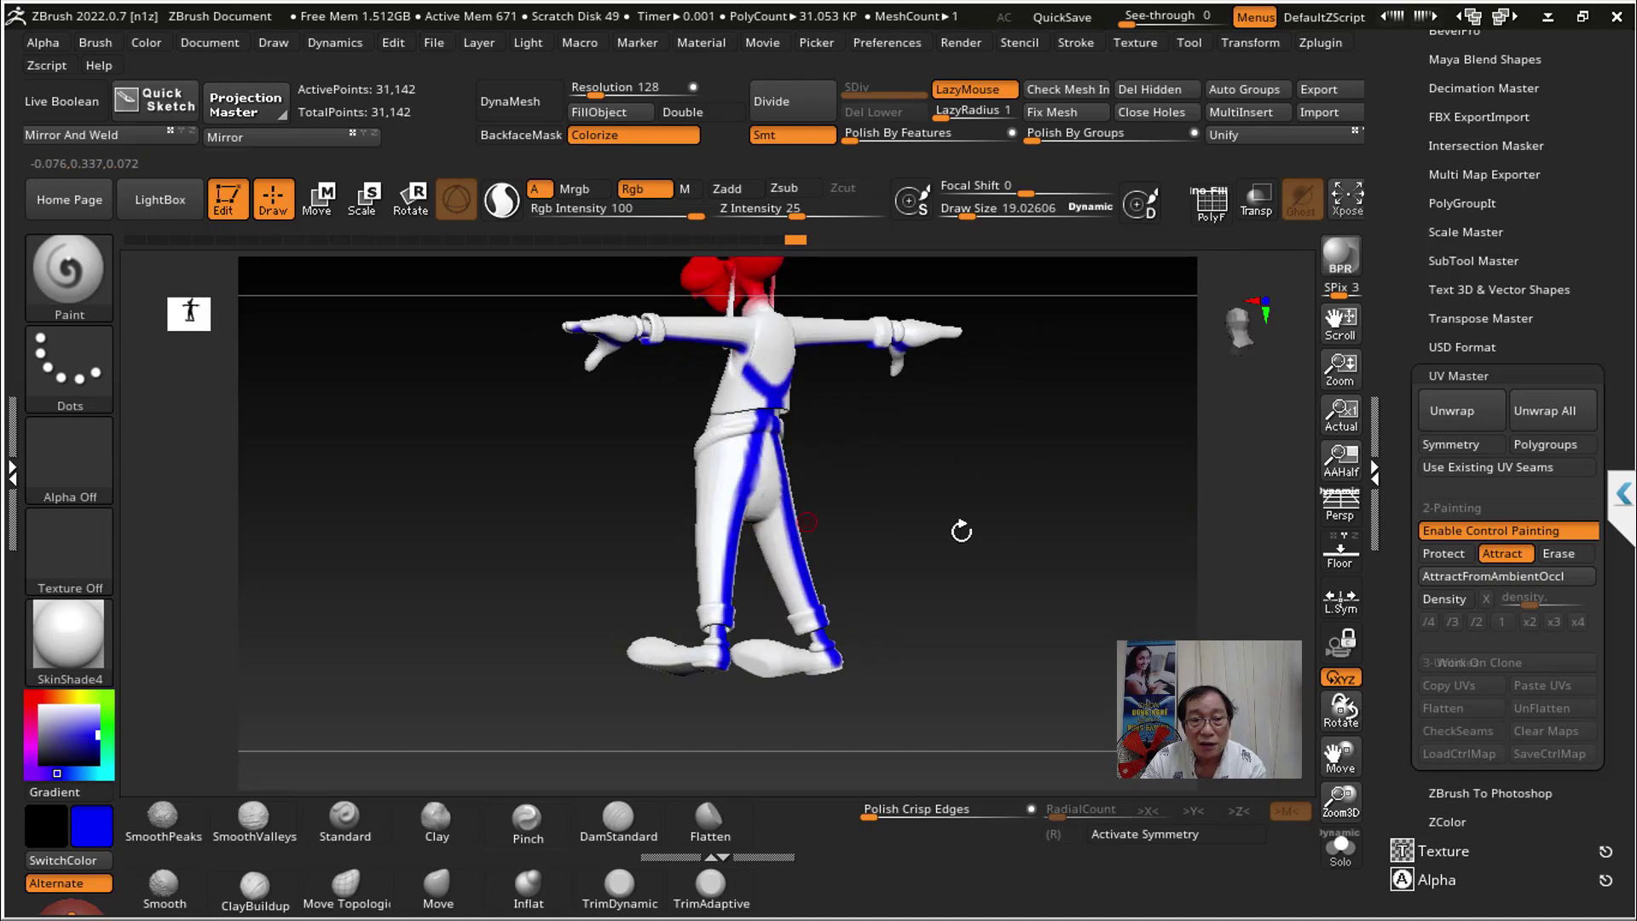
pyautogui.moveTo(957, 533); pyautogui.dragTo(932, 540)
pyautogui.moveTo(1041, 452); pyautogui.dragTo(797, 498)
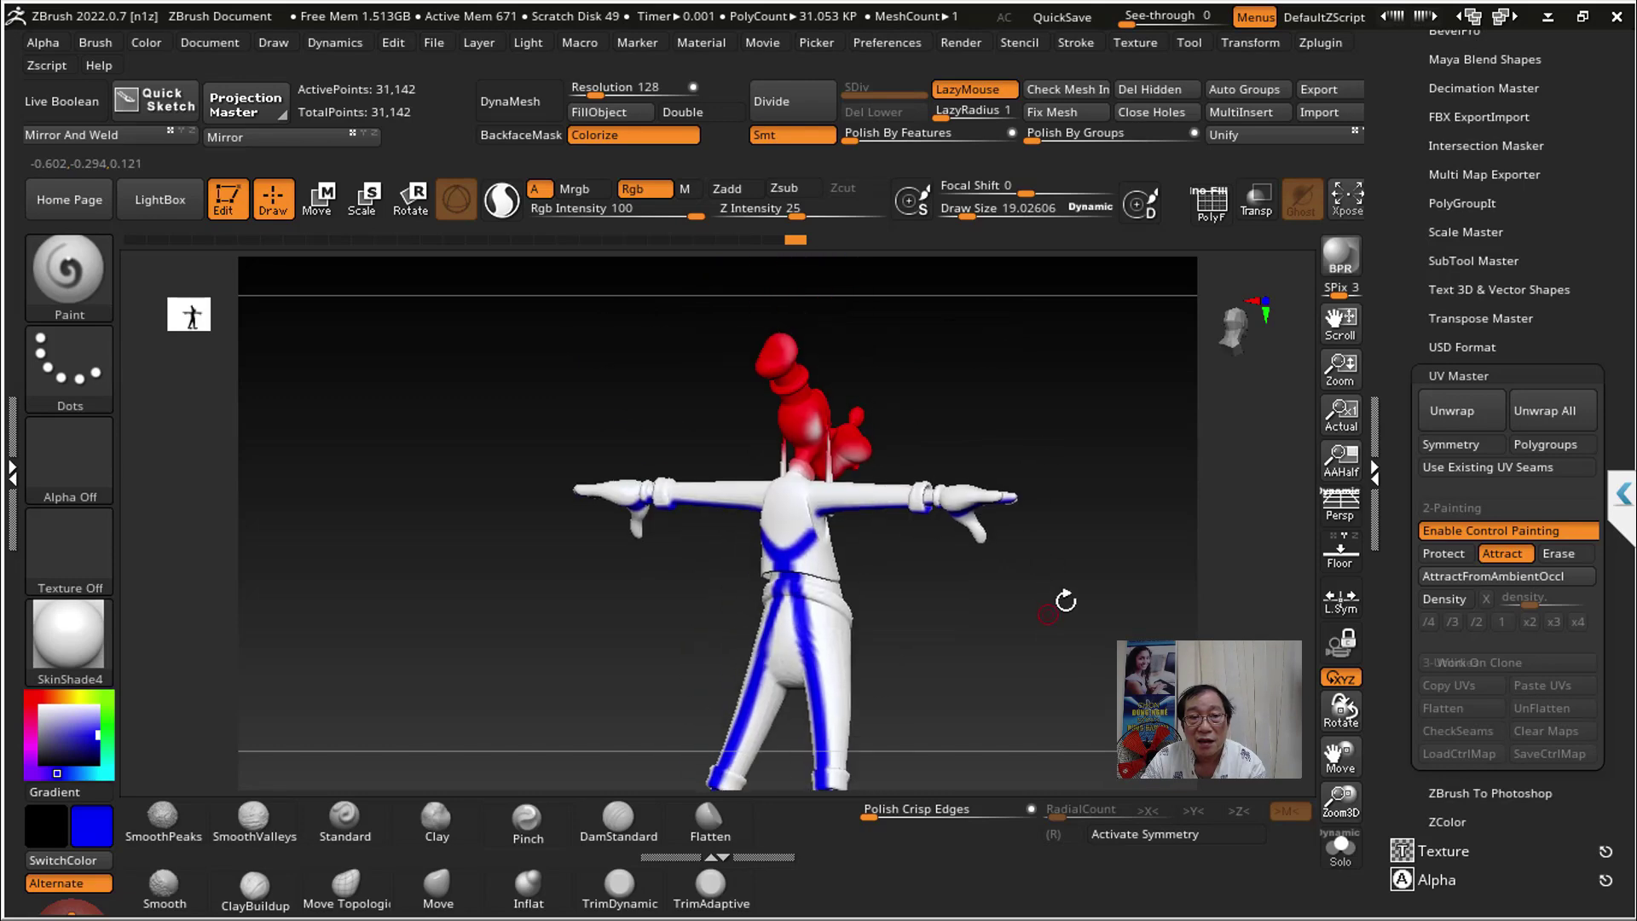
pyautogui.moveTo(1049, 537); pyautogui.dragTo(1056, 523)
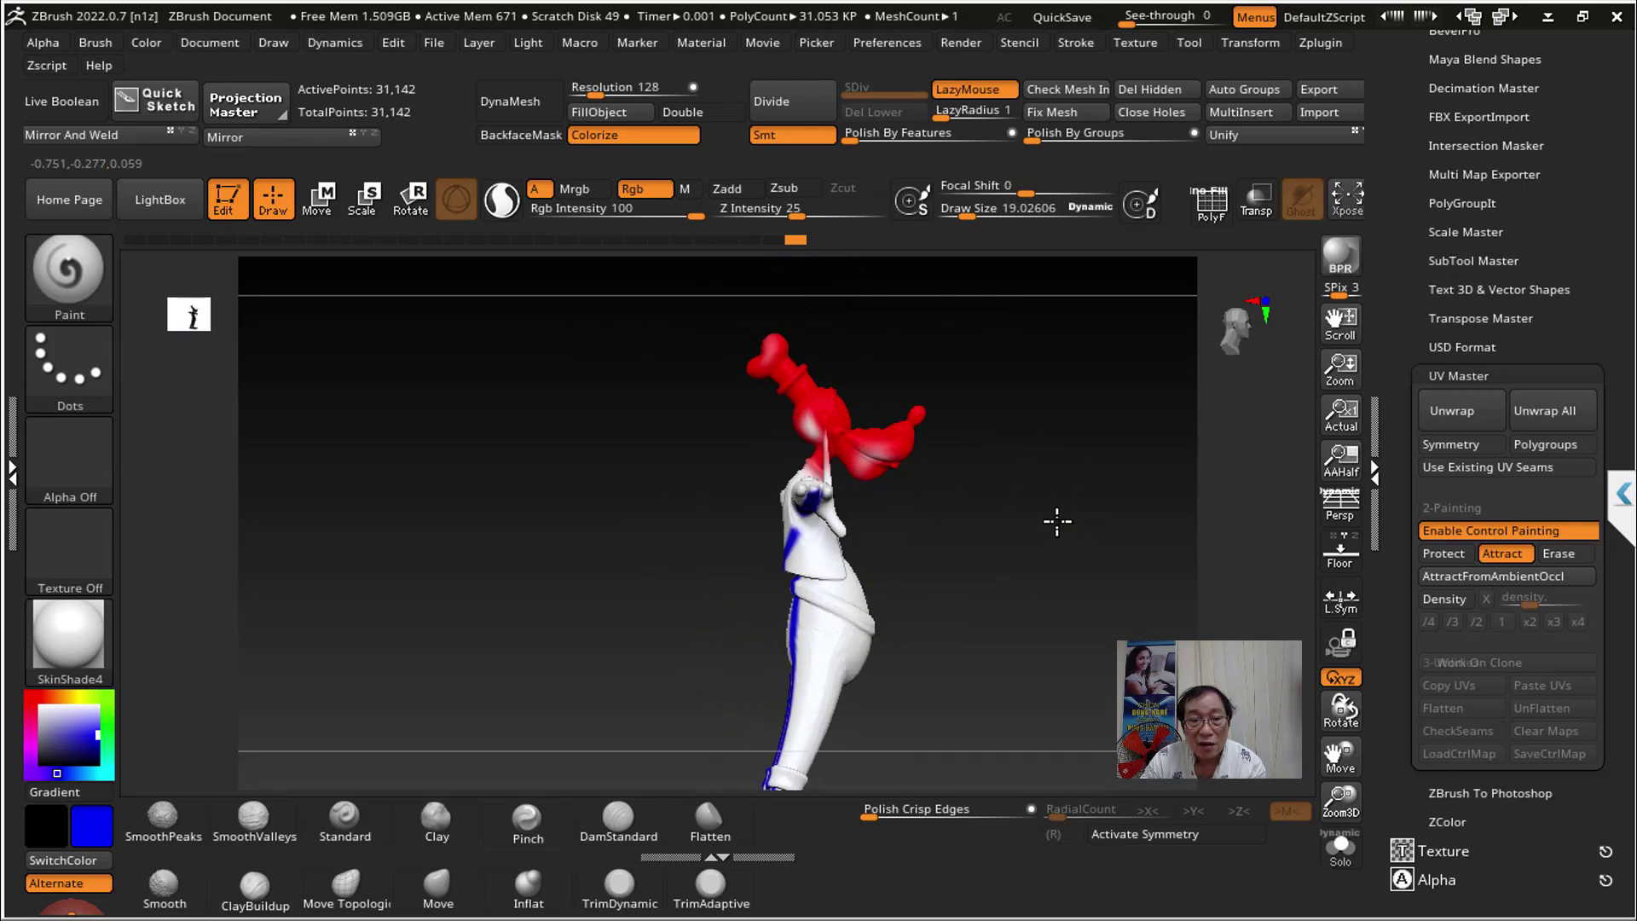
pyautogui.click(1461, 556)
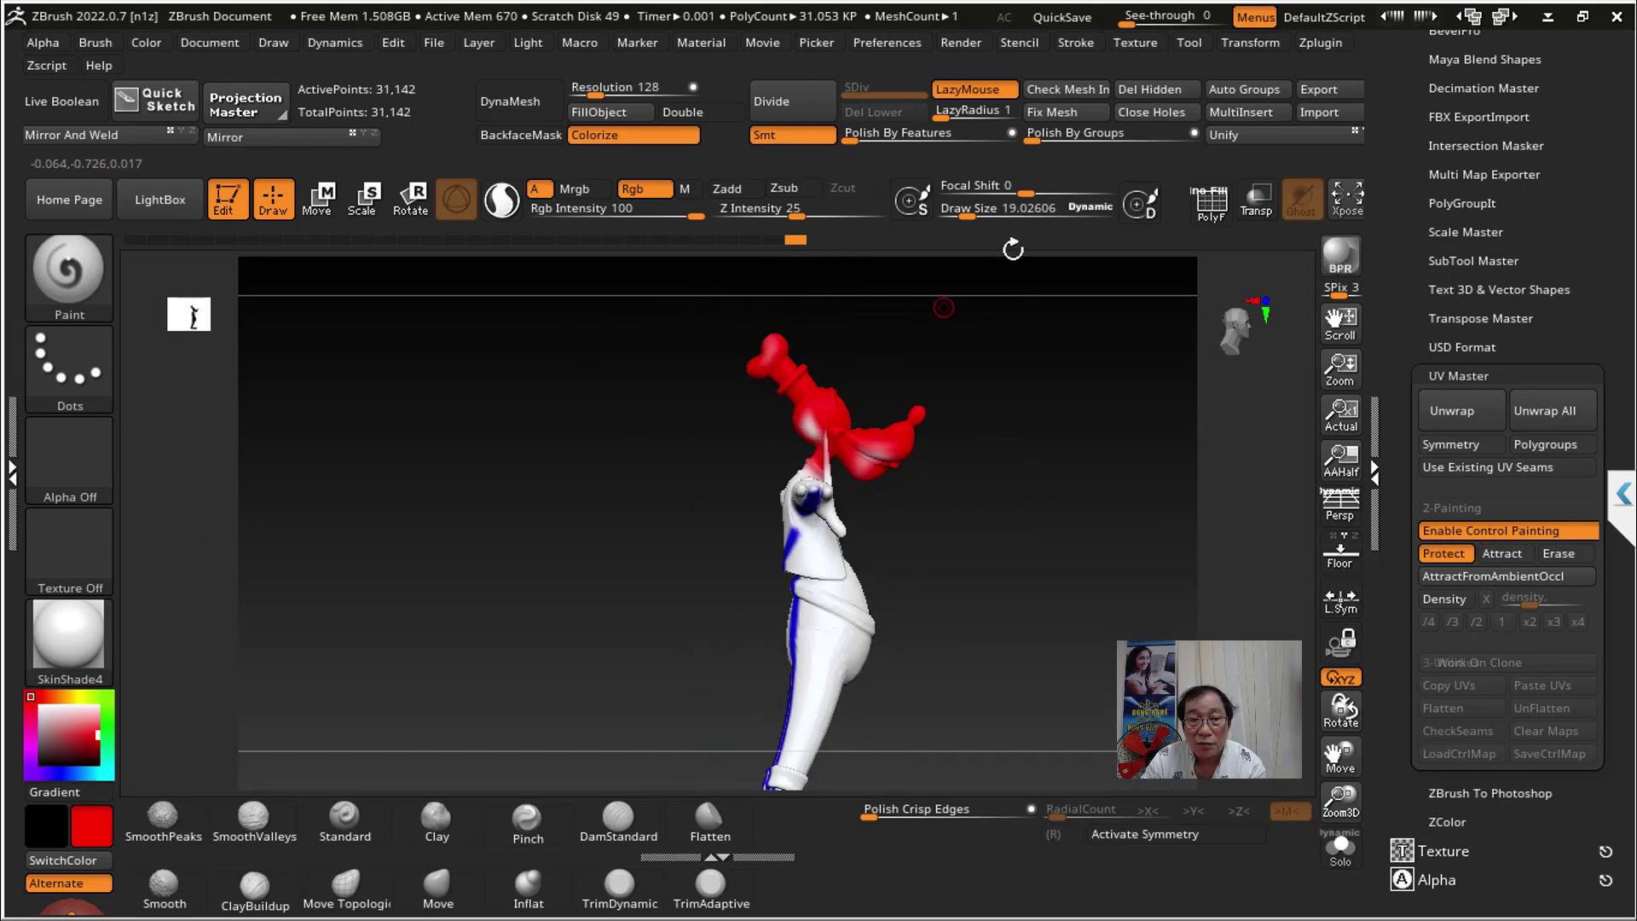
# Step: Paint red Protect over the upper torso near the head, then restore front view
pyautogui.moveTo(806, 417)
pyautogui.mouseDown()
pyautogui.moveTo(891, 446)
pyautogui.moveTo(975, 406)
pyautogui.moveTo(1143, 529)
pyautogui.moveTo(961, 431)
pyautogui.moveTo(958, 380)
pyautogui.moveTo(764, 486)
pyautogui.mouseUp()
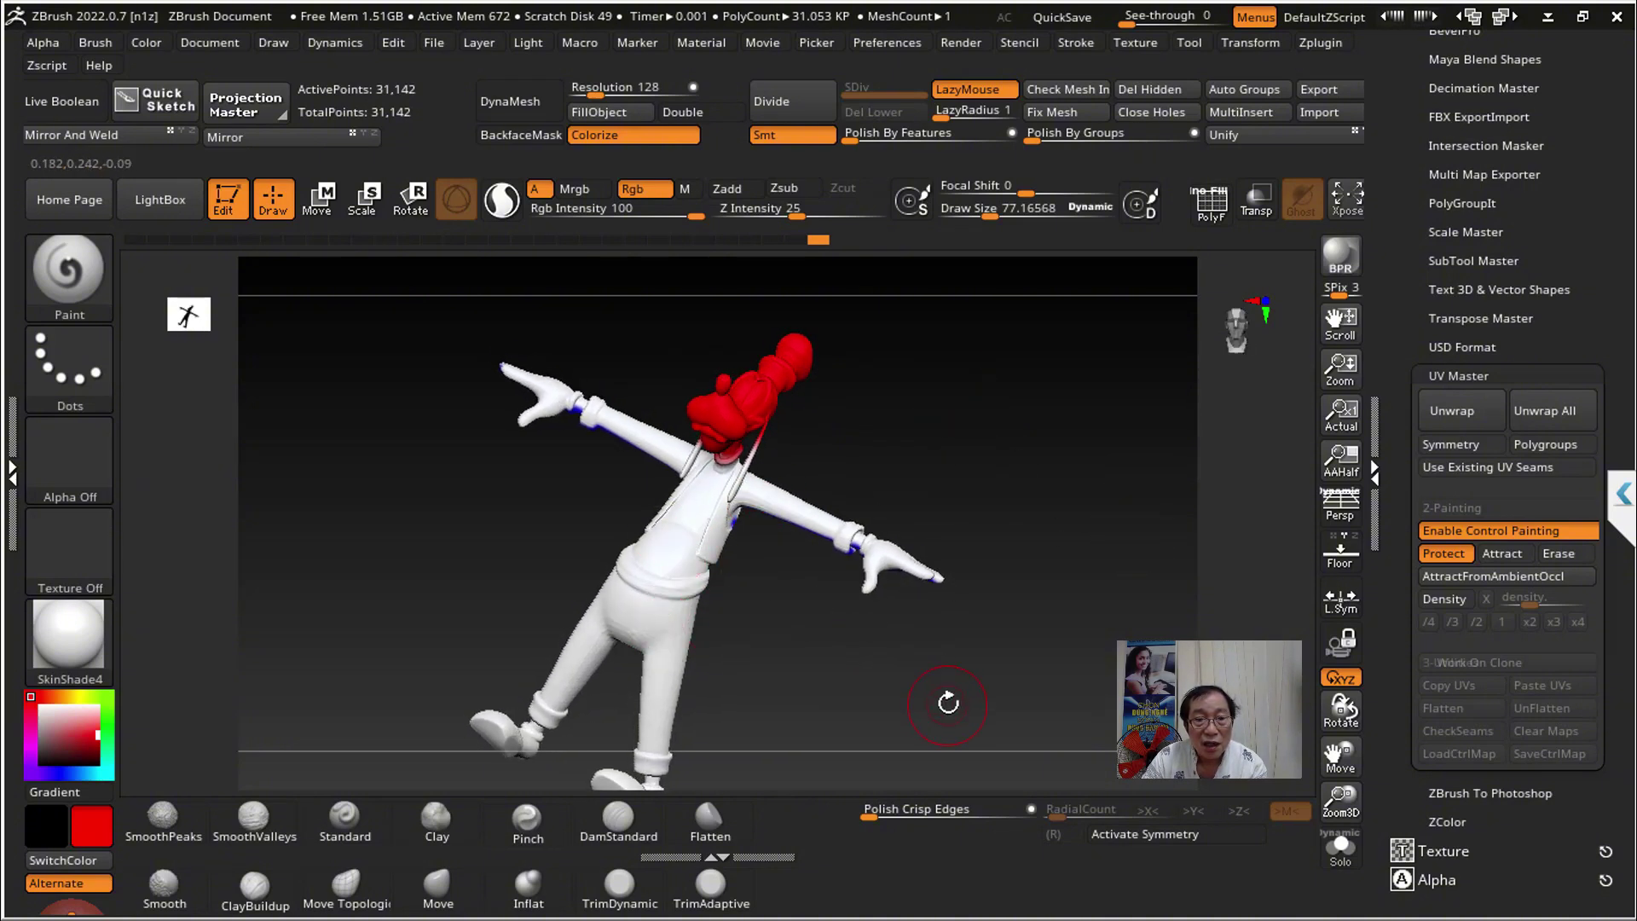
pyautogui.moveTo(950, 693)
pyautogui.mouseDown()
pyautogui.moveTo(1059, 614)
pyautogui.moveTo(645, 335)
pyautogui.mouseUp()
pyautogui.moveTo(938, 494)
pyautogui.mouseDown()
pyautogui.moveTo(1012, 515)
pyautogui.moveTo(778, 413)
pyautogui.moveTo(980, 592)
pyautogui.moveTo(785, 478)
pyautogui.mouseUp()
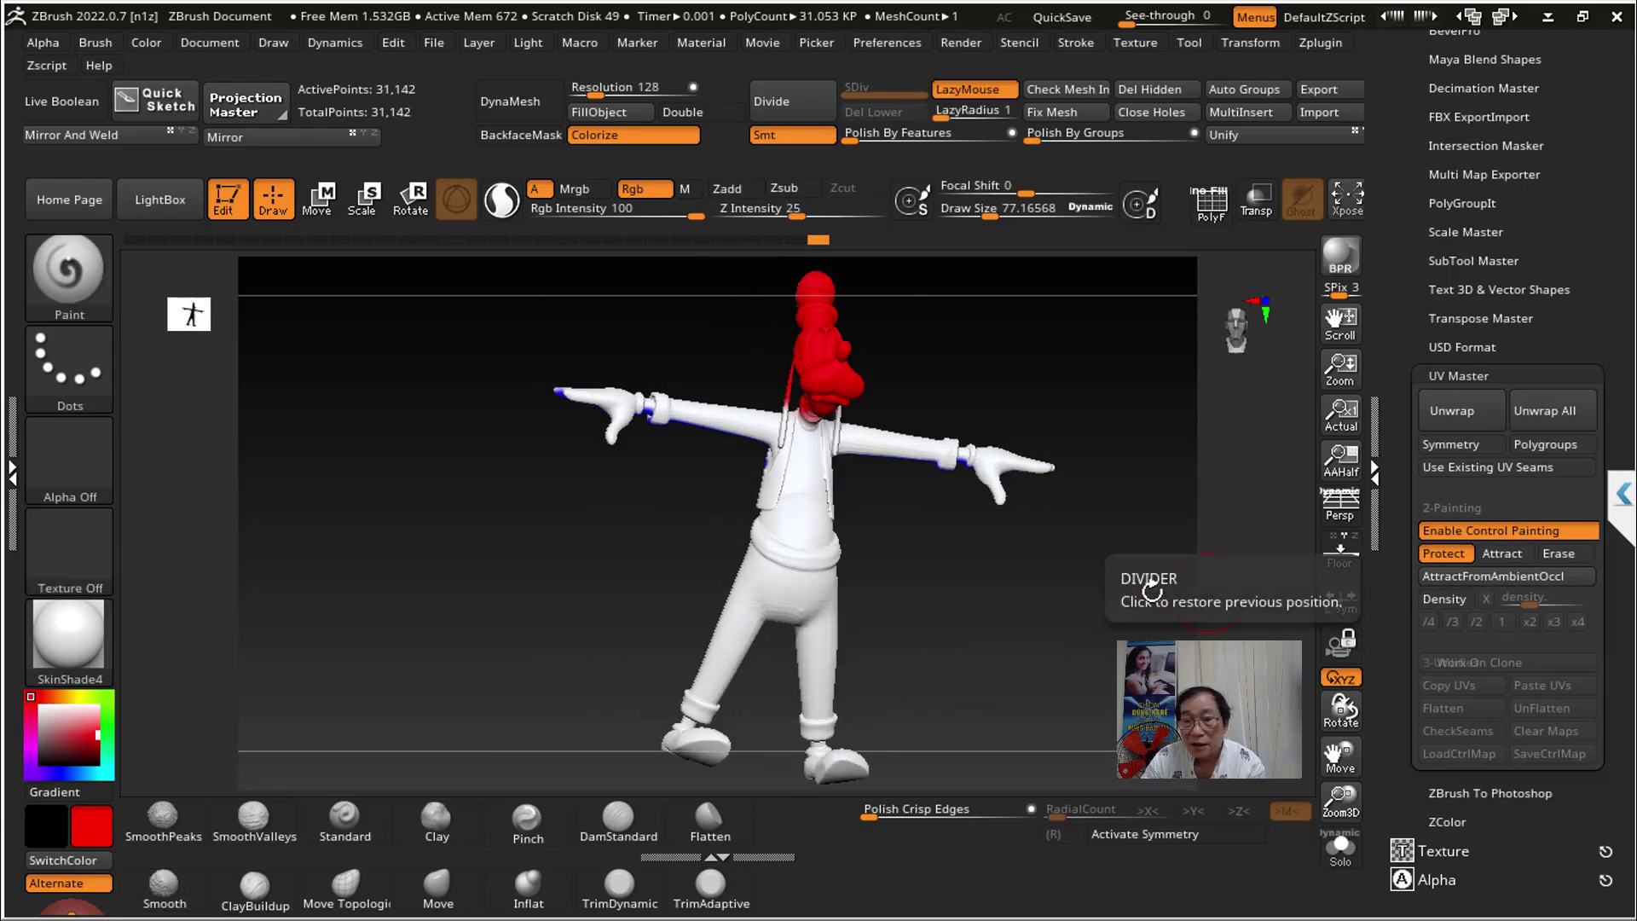
pyautogui.moveTo(1081, 603)
pyautogui.keyDown('shift'); pyautogui.mouseDown()
pyautogui.moveTo(1052, 577)
pyautogui.moveTo(964, 571)
pyautogui.mouseUp(); pyautogui.keyUp('shift')
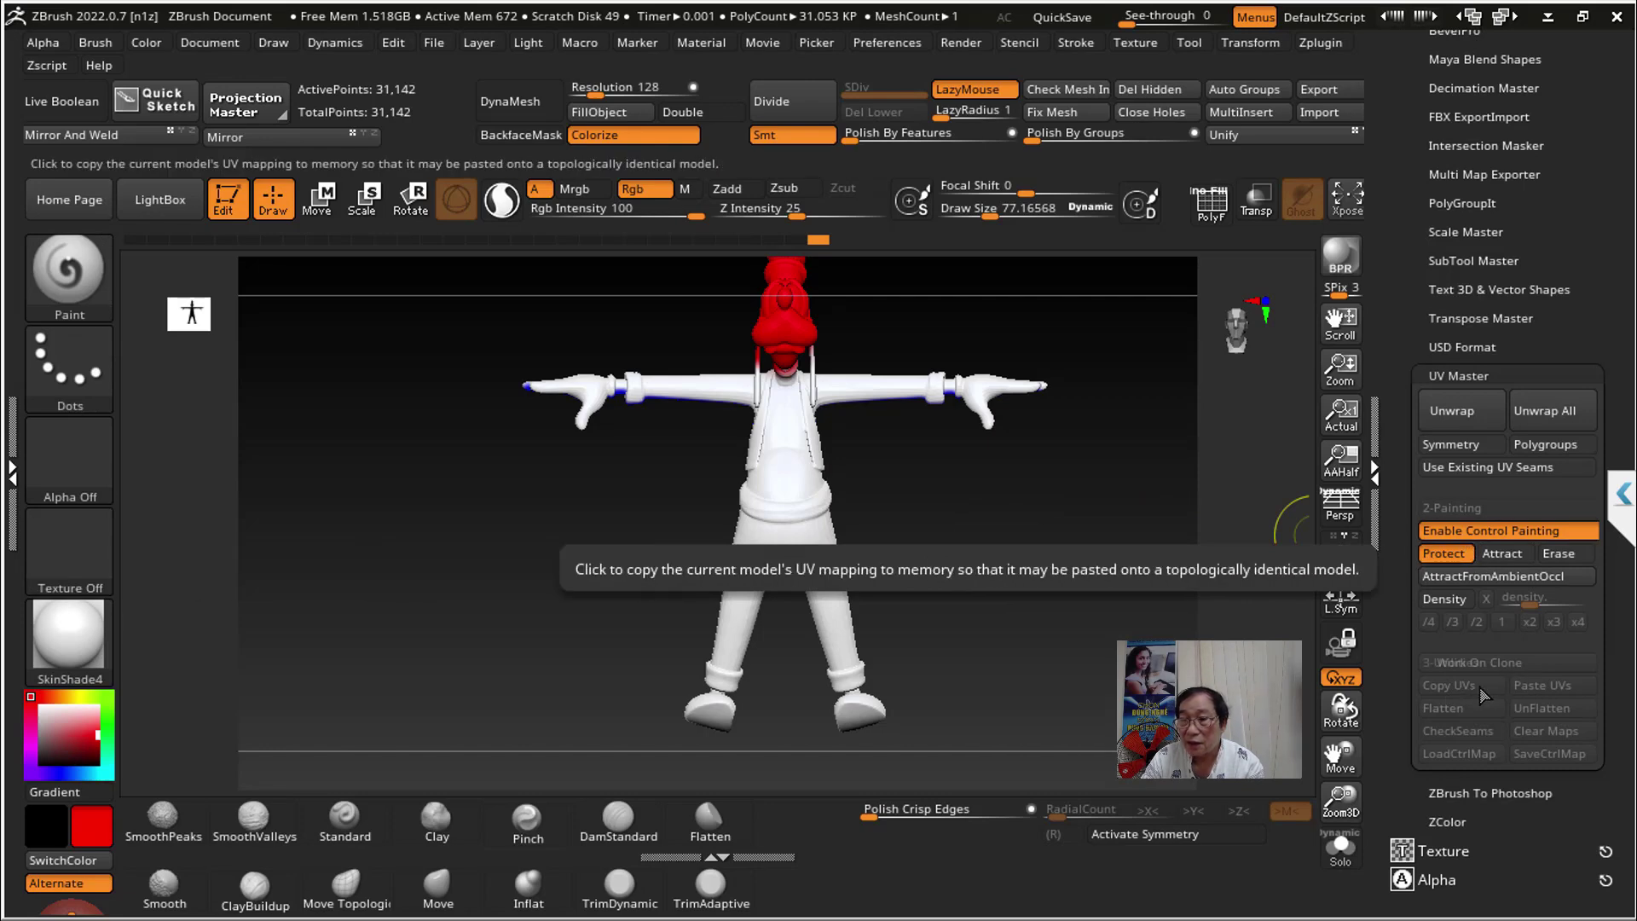
# Step: Turn off painting, orbit Goofy, and scrub the Undo History back to recover the red head and blue strokes
pyautogui.click(1480, 530)
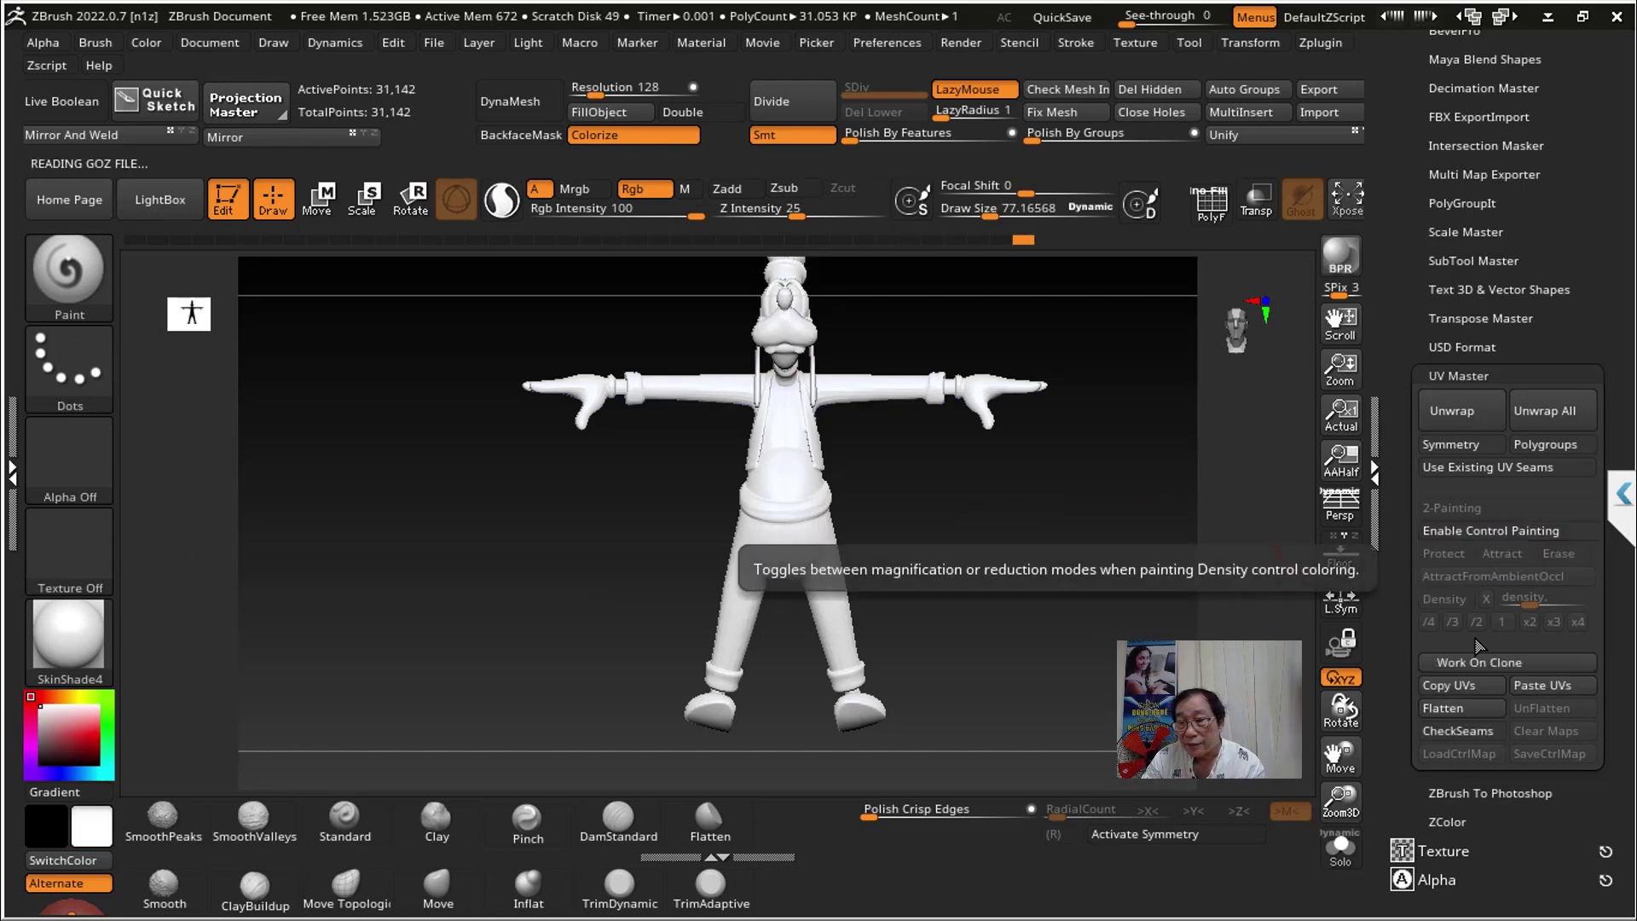
pyautogui.click(1421, 669)
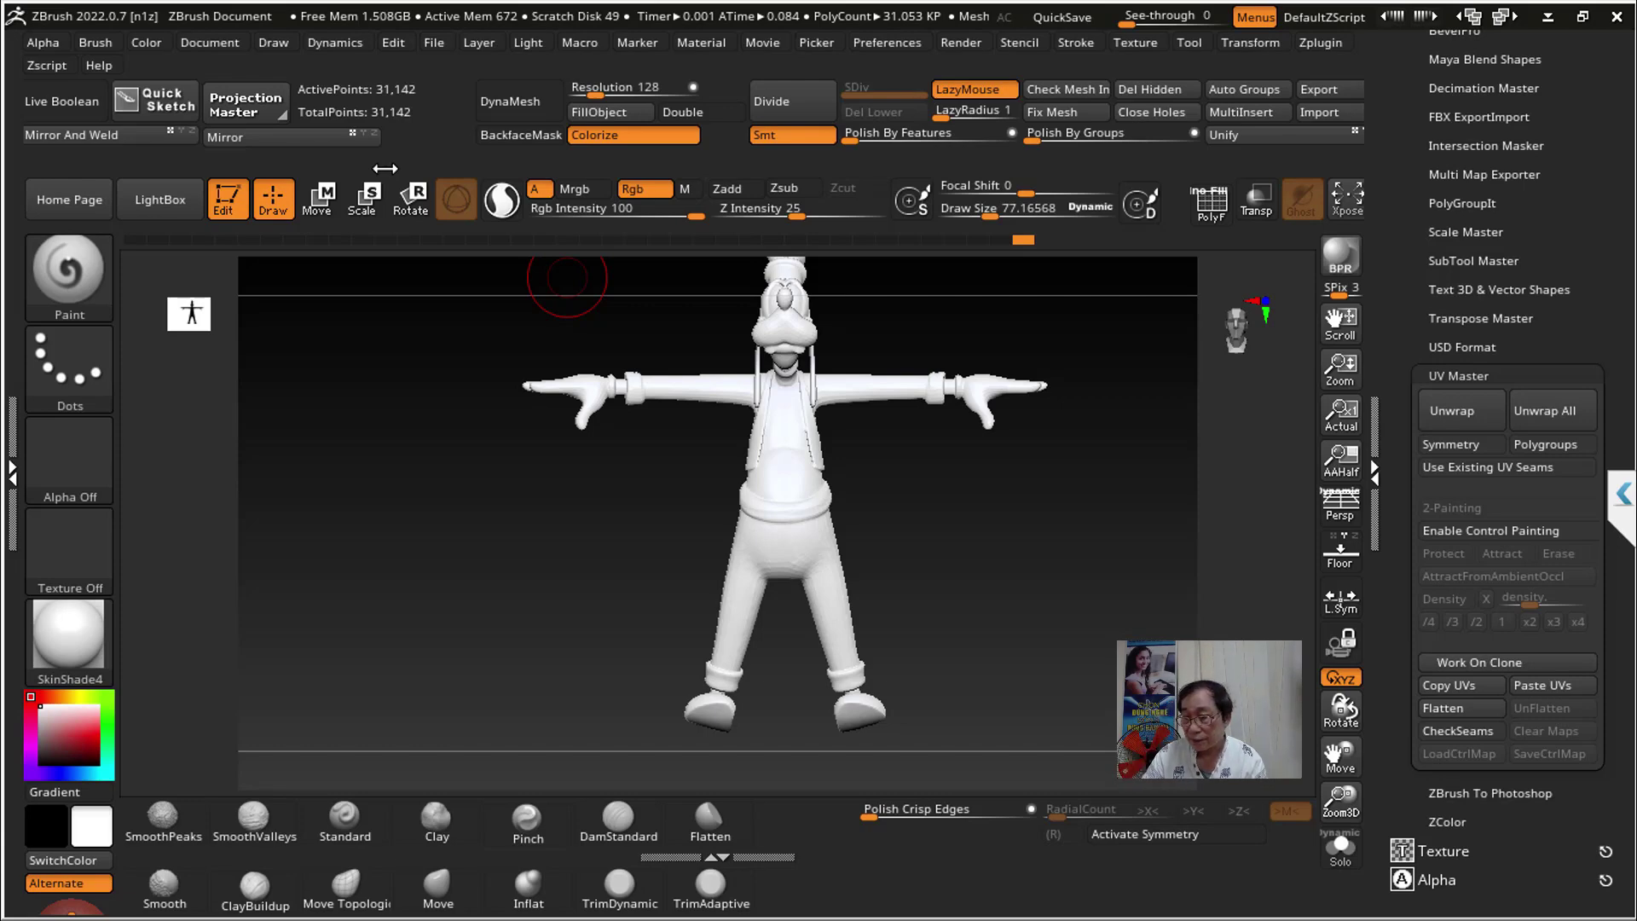
pyautogui.moveTo(1082, 417); pyautogui.dragTo(1083, 485)
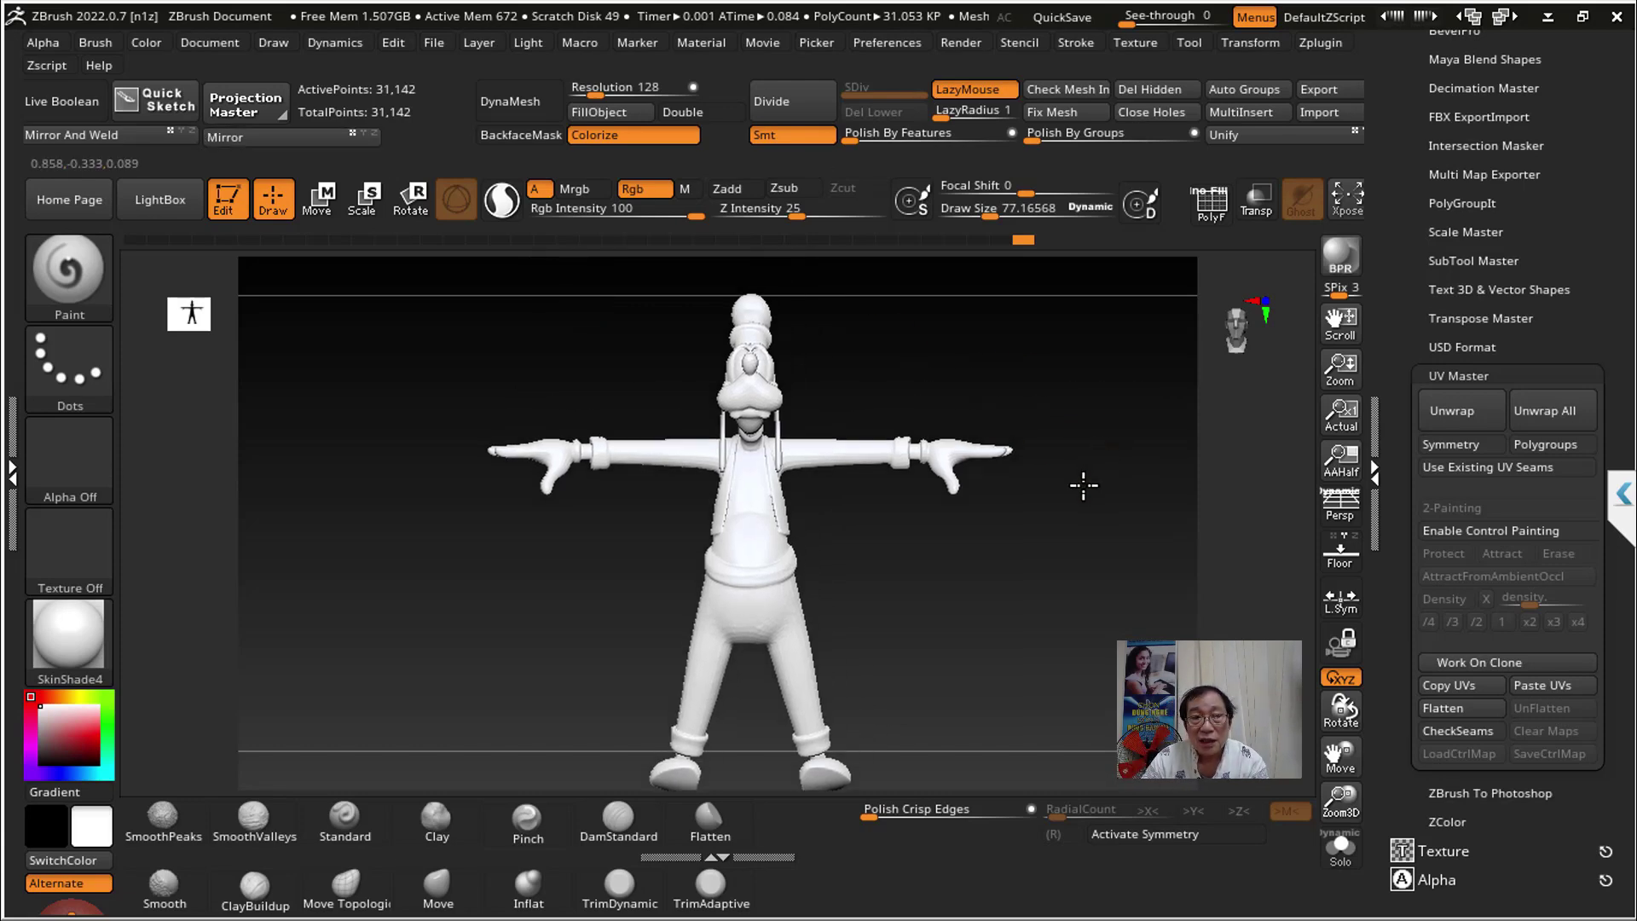
pyautogui.moveTo(1088, 410)
pyautogui.mouseDown()
pyautogui.moveTo(1077, 438)
pyautogui.moveTo(880, 419)
pyautogui.mouseUp()
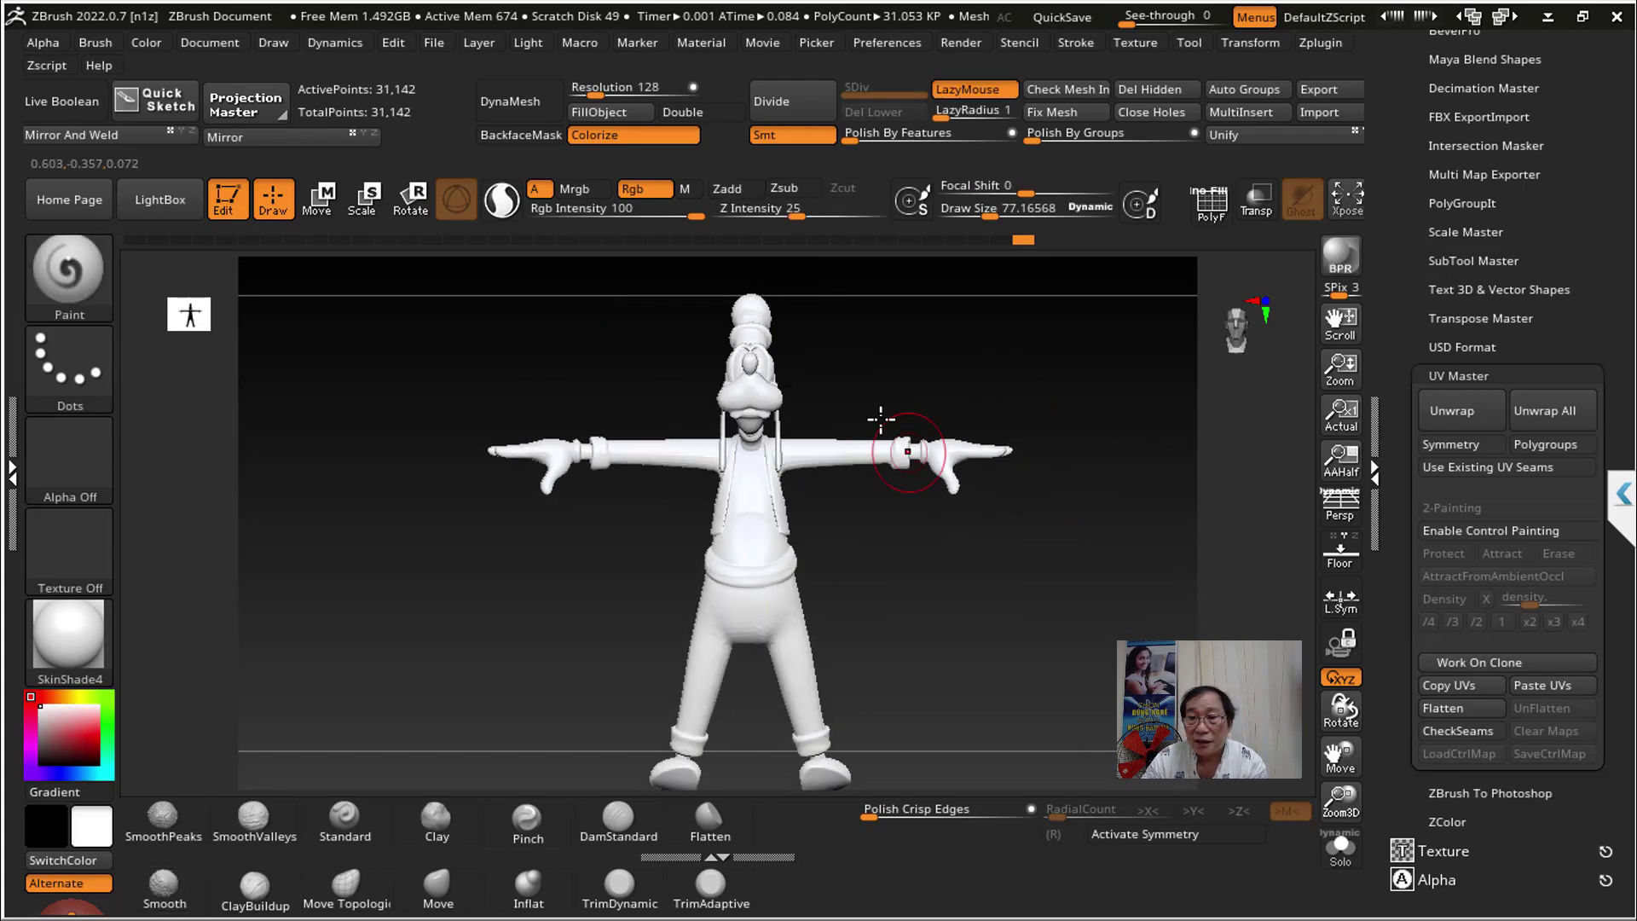
pyautogui.moveTo(1394, 517)
pyautogui.mouseDown()
pyautogui.moveTo(1395, 496)
pyautogui.moveTo(1394, 540)
pyautogui.mouseUp()
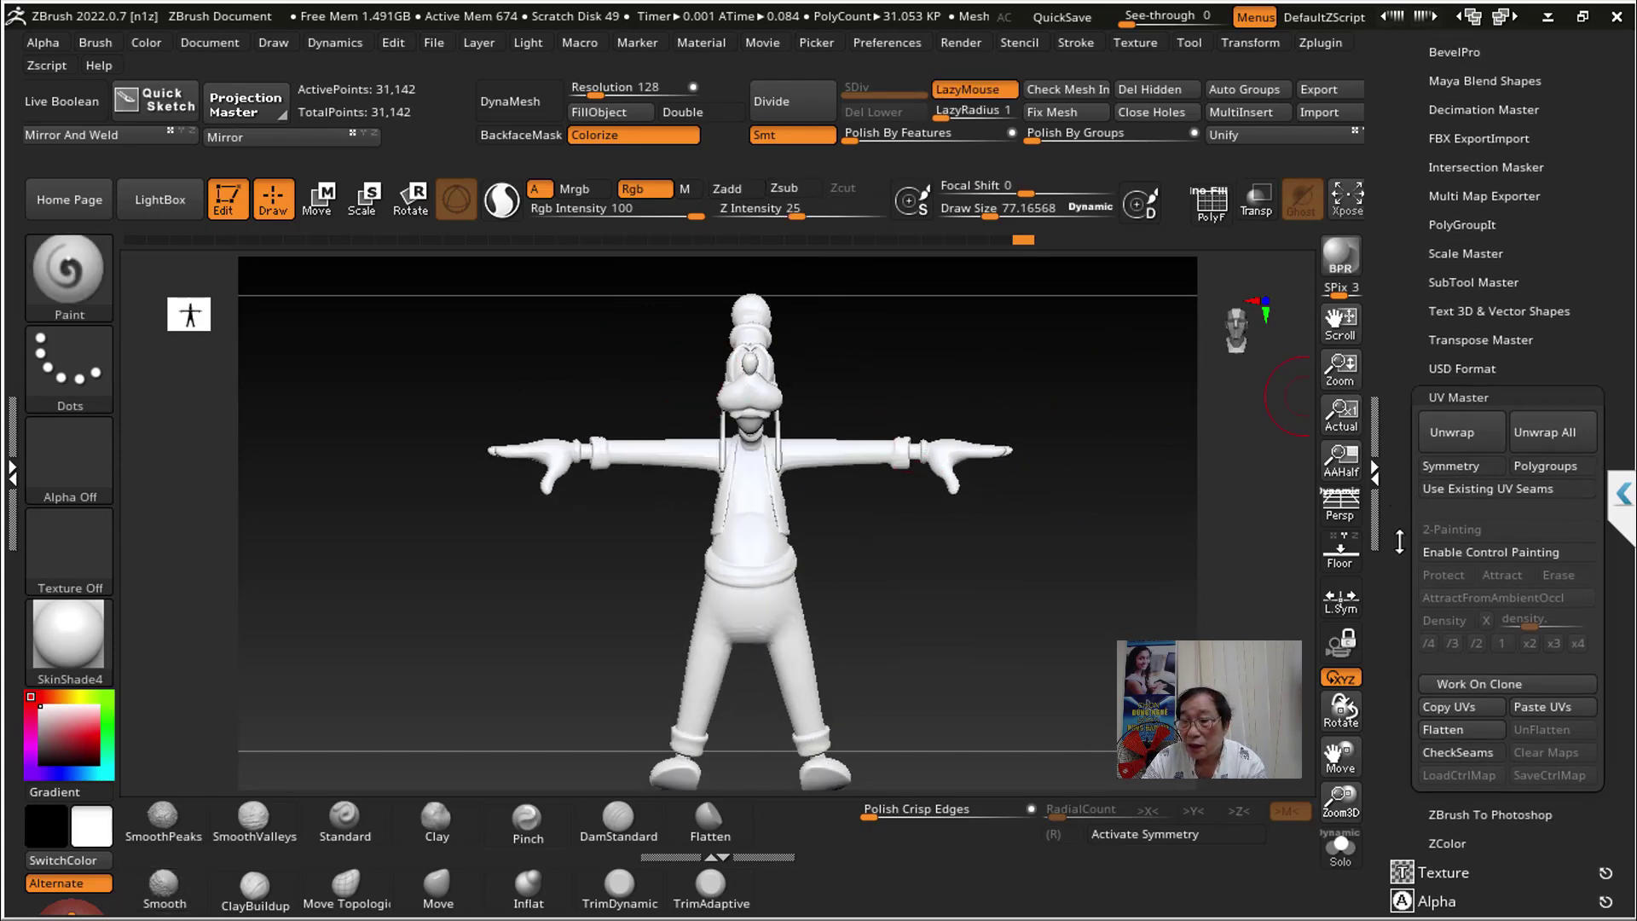
pyautogui.click(1467, 738)
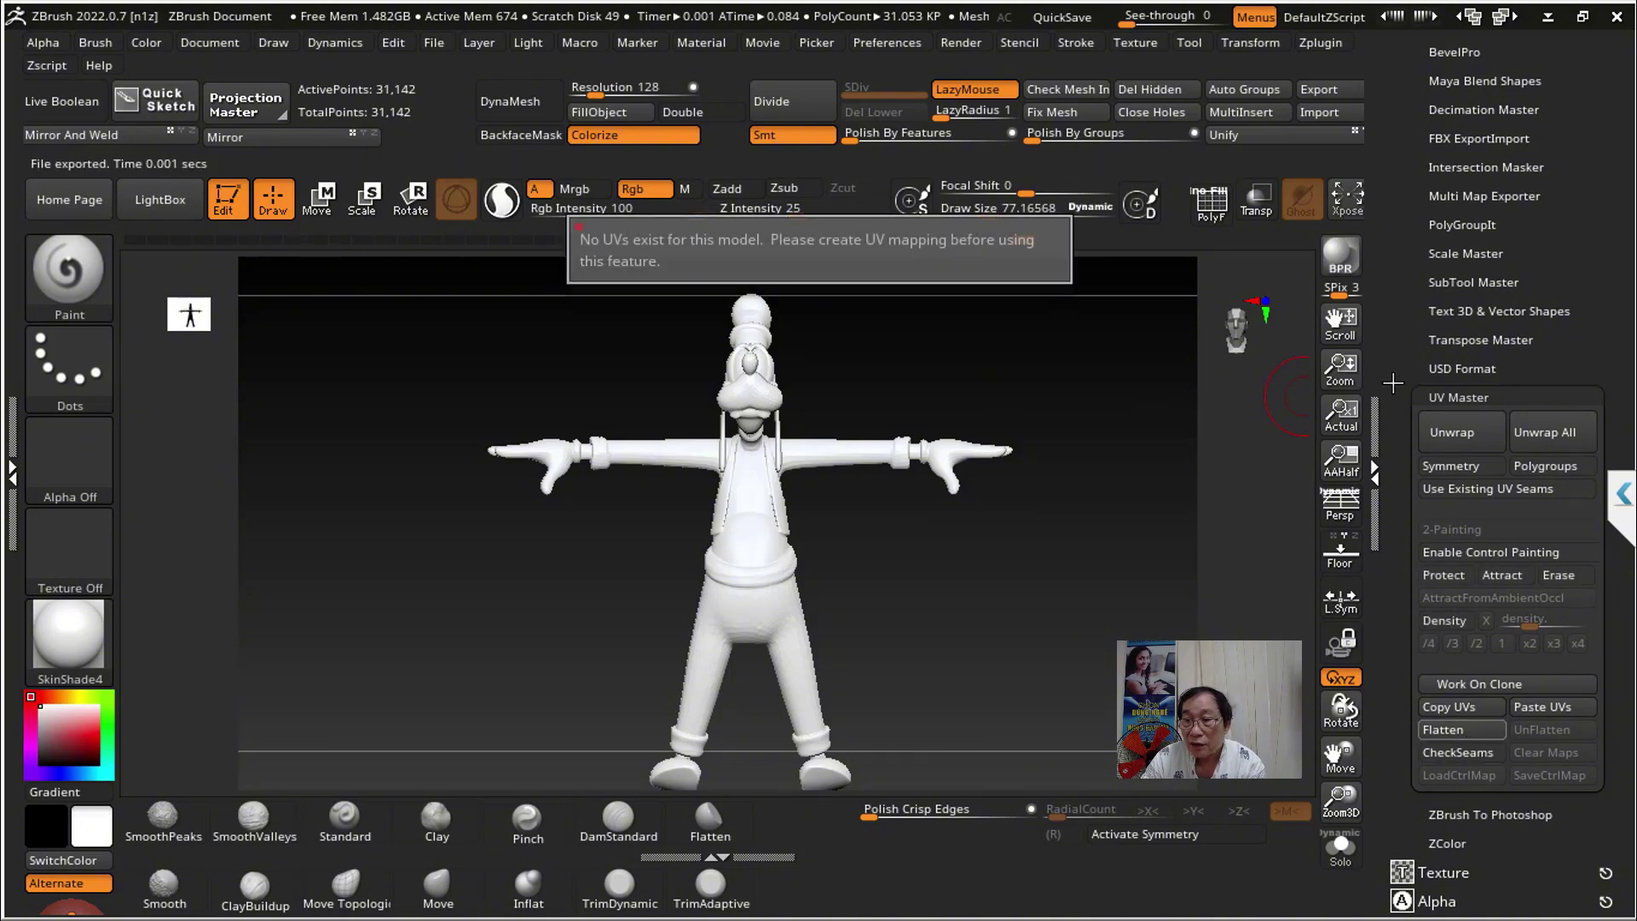
pyautogui.moveTo(1159, 400); pyautogui.dragTo(1046, 378)
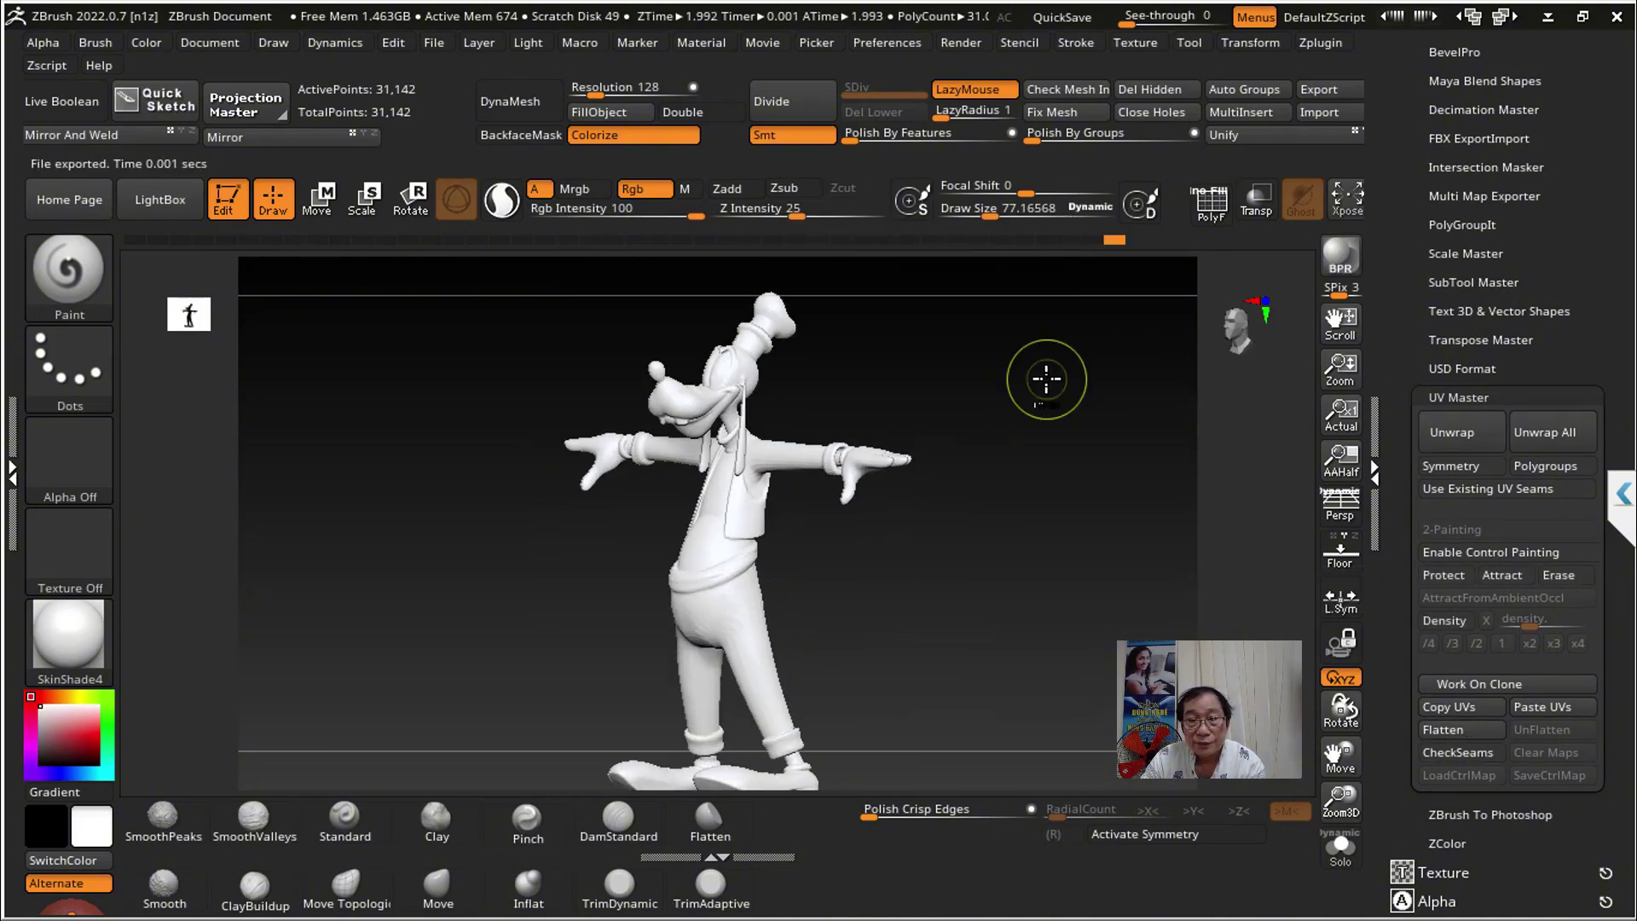
pyautogui.moveTo(1117, 242); pyautogui.dragTo(925, 247)
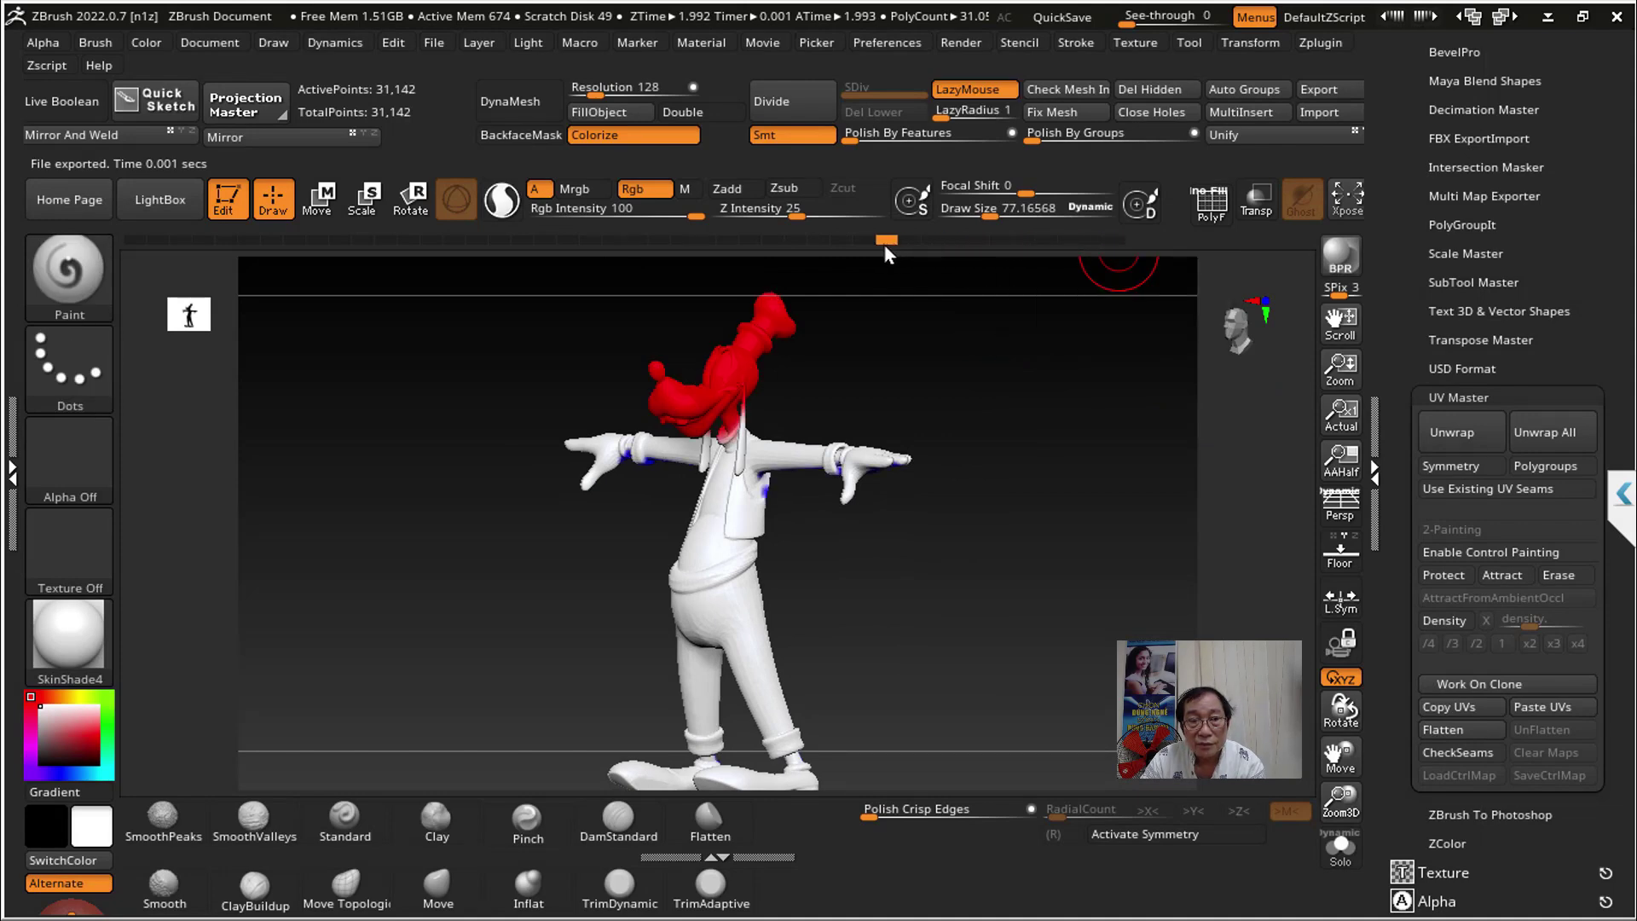
pyautogui.moveTo(1059, 486)
pyautogui.mouseDown()
pyautogui.moveTo(903, 501)
pyautogui.moveTo(1041, 541)
pyautogui.moveTo(1138, 494)
pyautogui.moveTo(1175, 496)
pyautogui.mouseUp()
# Step: Unwrap Goofy with UV Master using Polygroups, producing 11 UV islands
pyautogui.click(1452, 432)
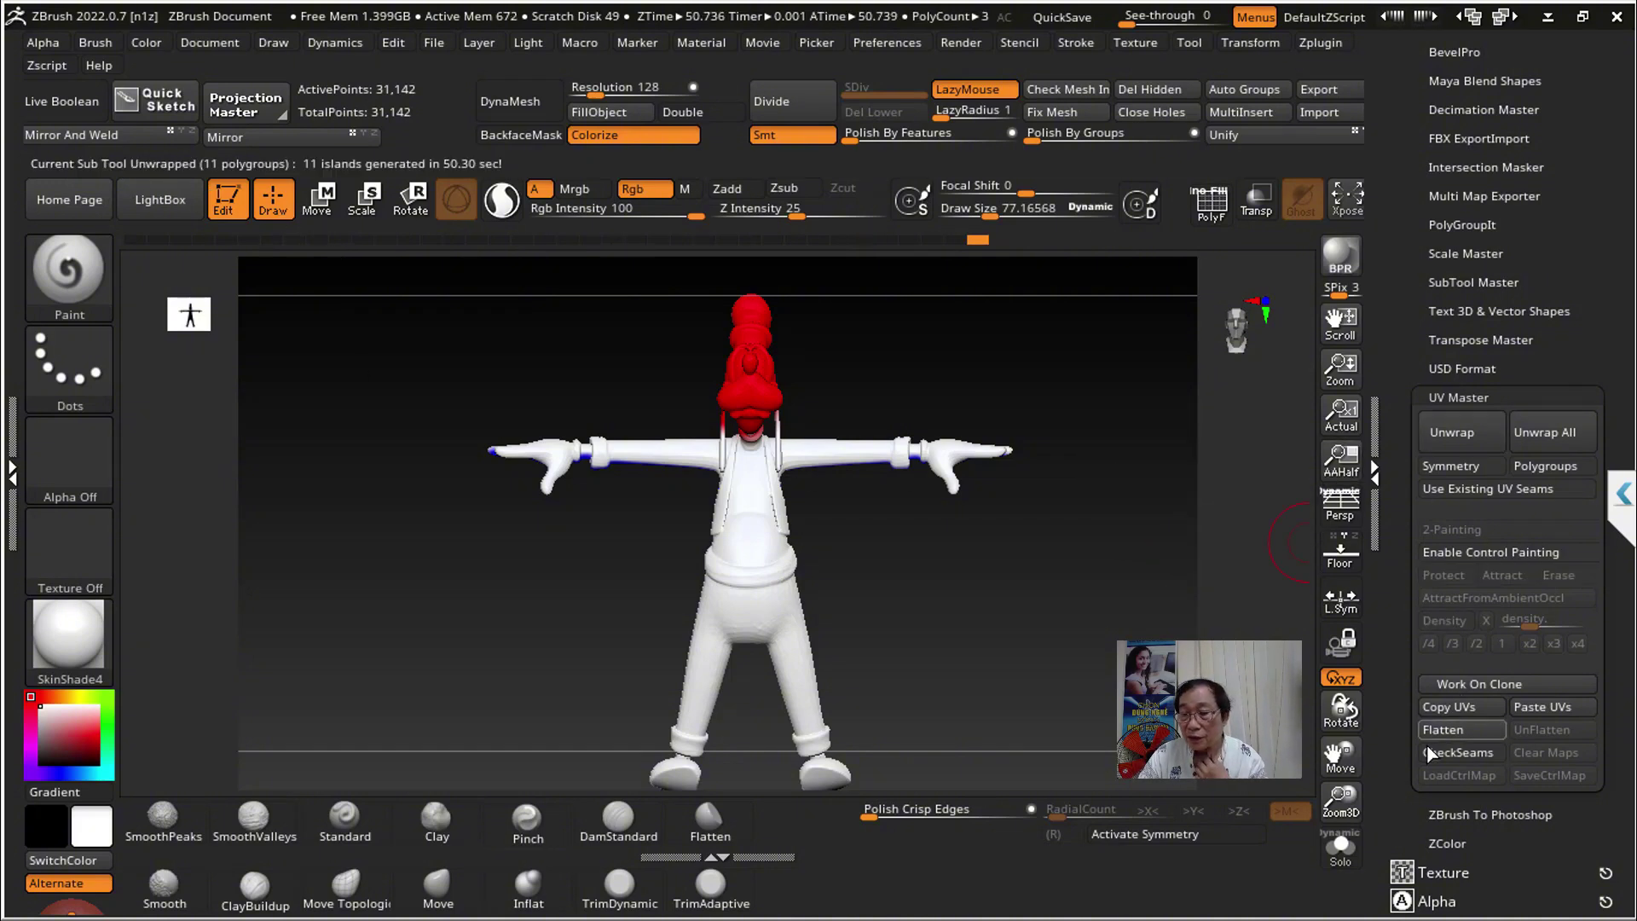
# Step: Flatten Goofy's UV layout, hide polyframes and smooth it, then unflatten and rotate to front view
pyautogui.moveTo(1426, 744); pyautogui.dragTo(1421, 553)
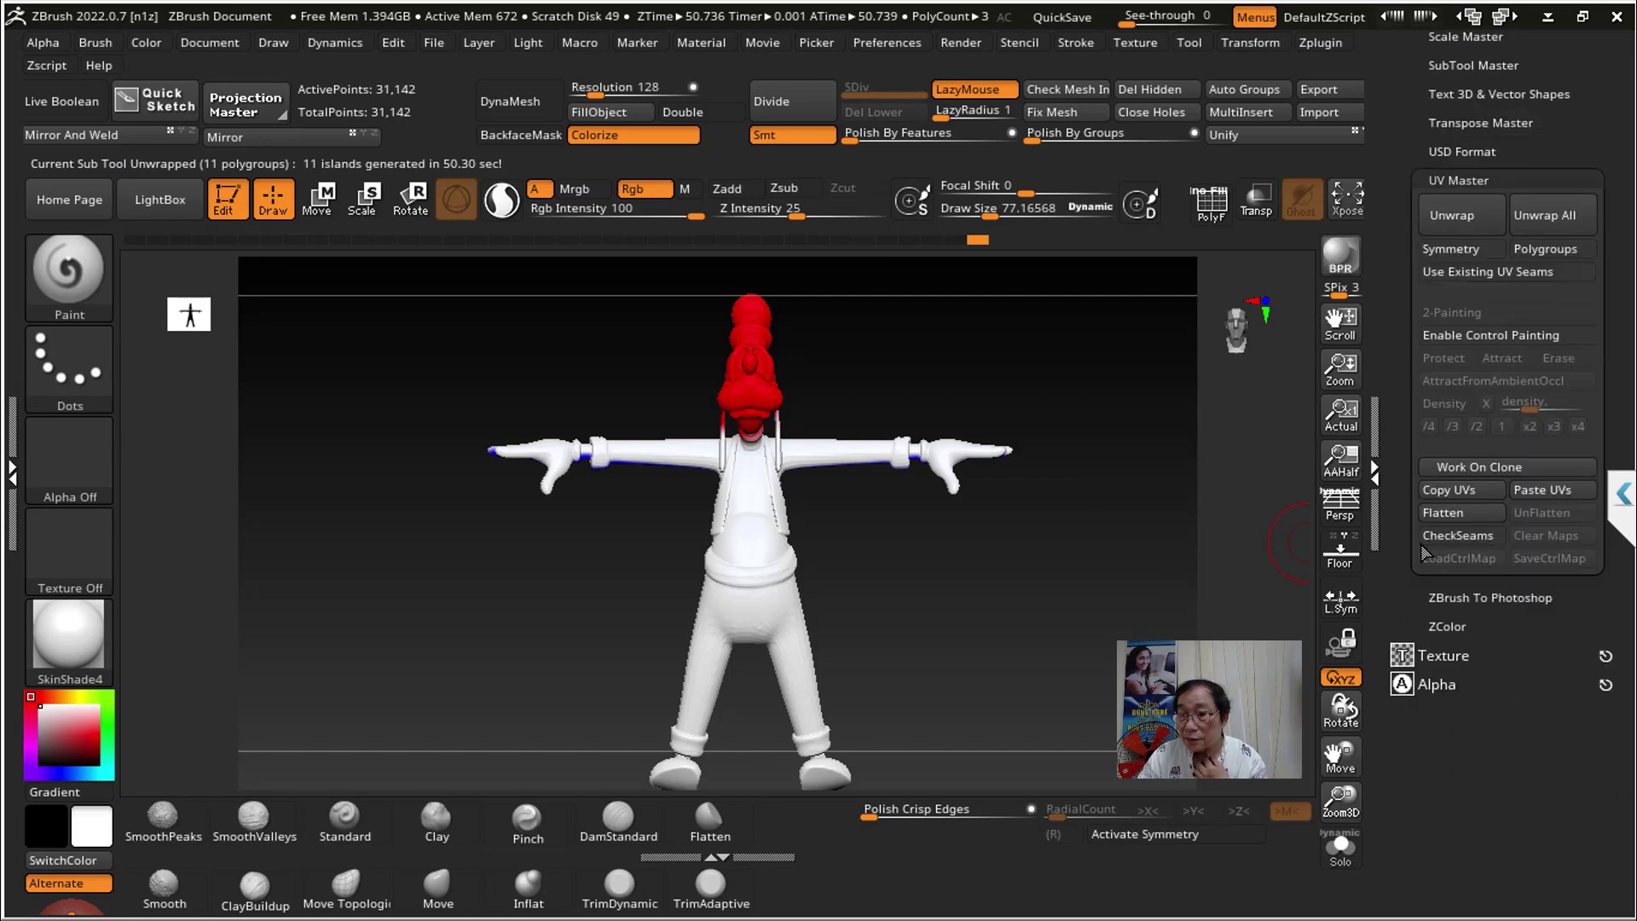
pyautogui.click(1442, 512)
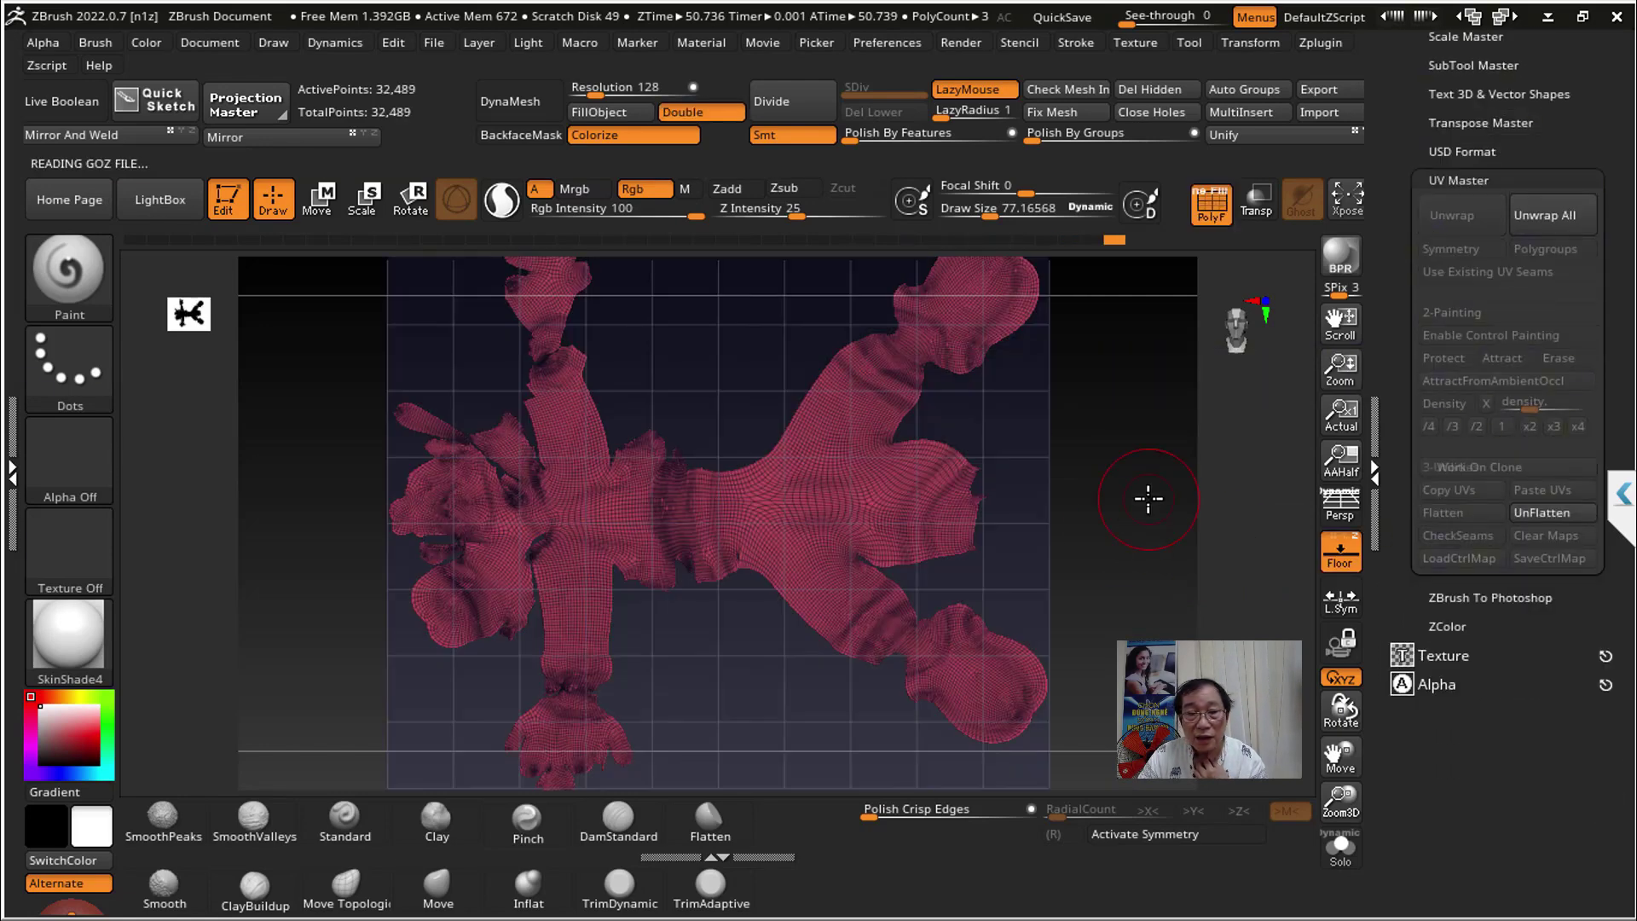
pyautogui.hotkey('shift', 'f')
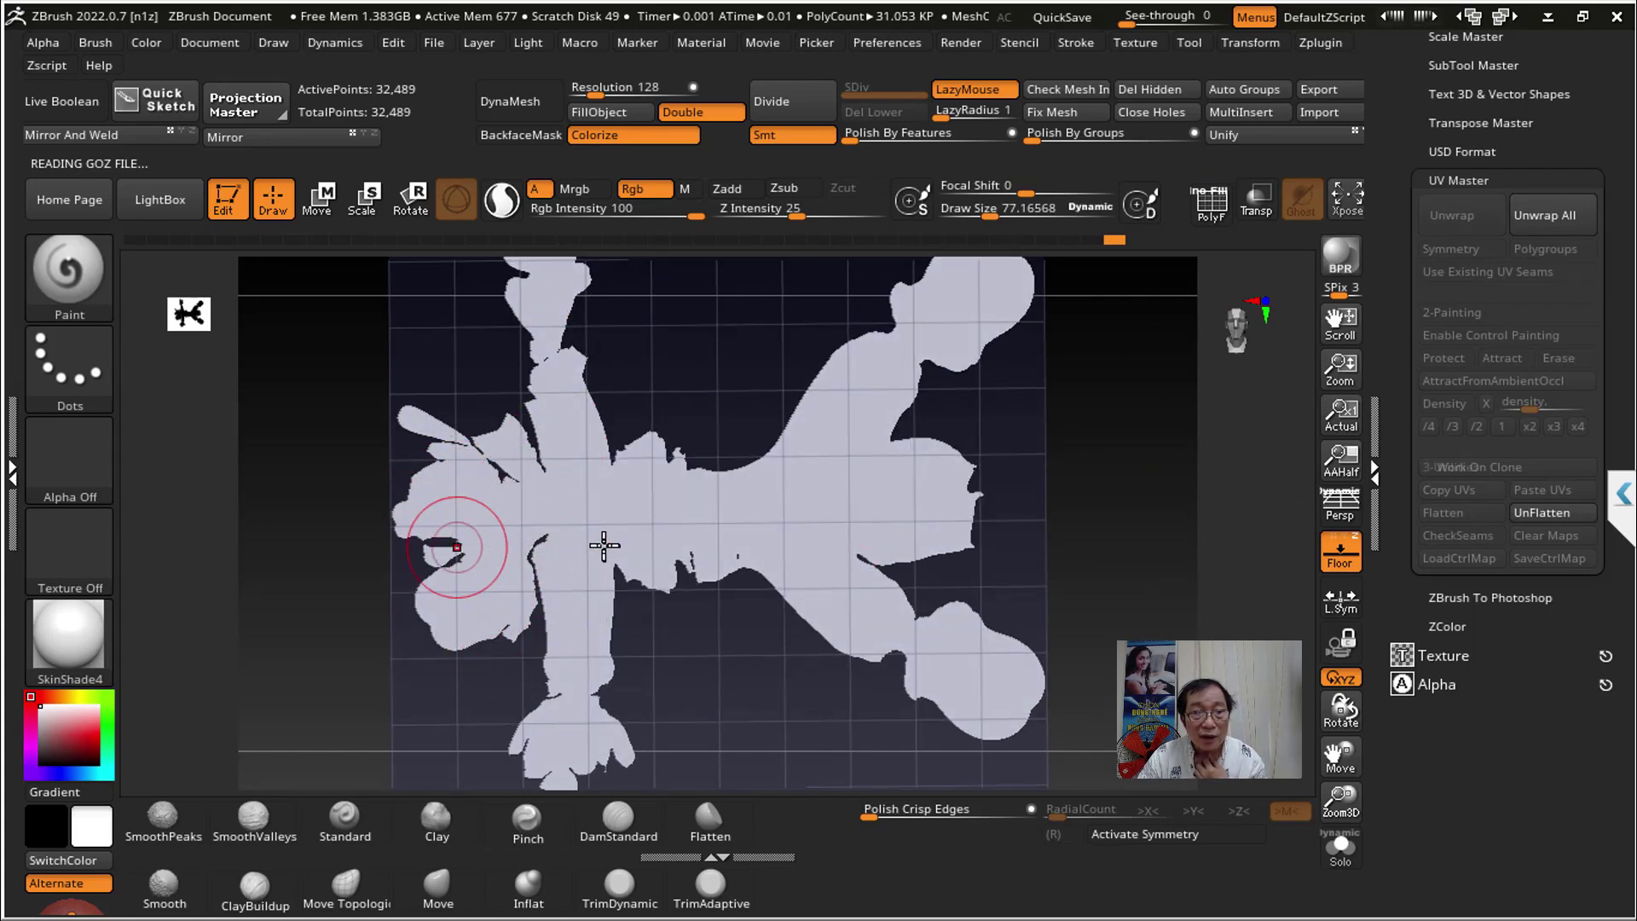
pyautogui.keyDown('shift'); pyautogui.click(1133, 545); pyautogui.keyUp('shift')
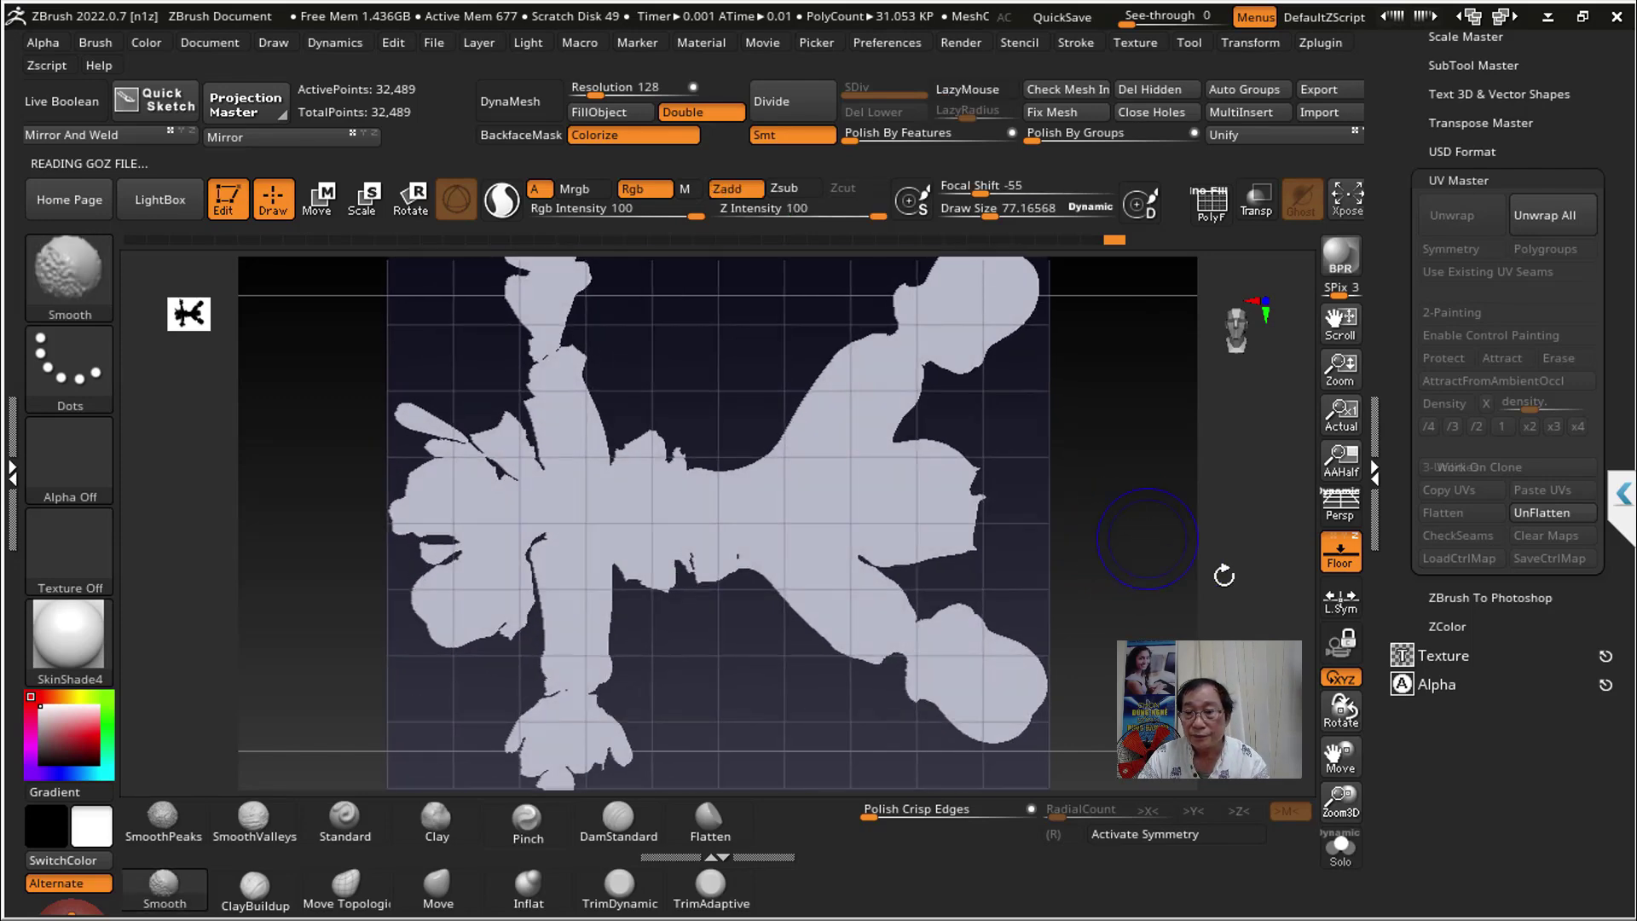
pyautogui.click(1543, 511)
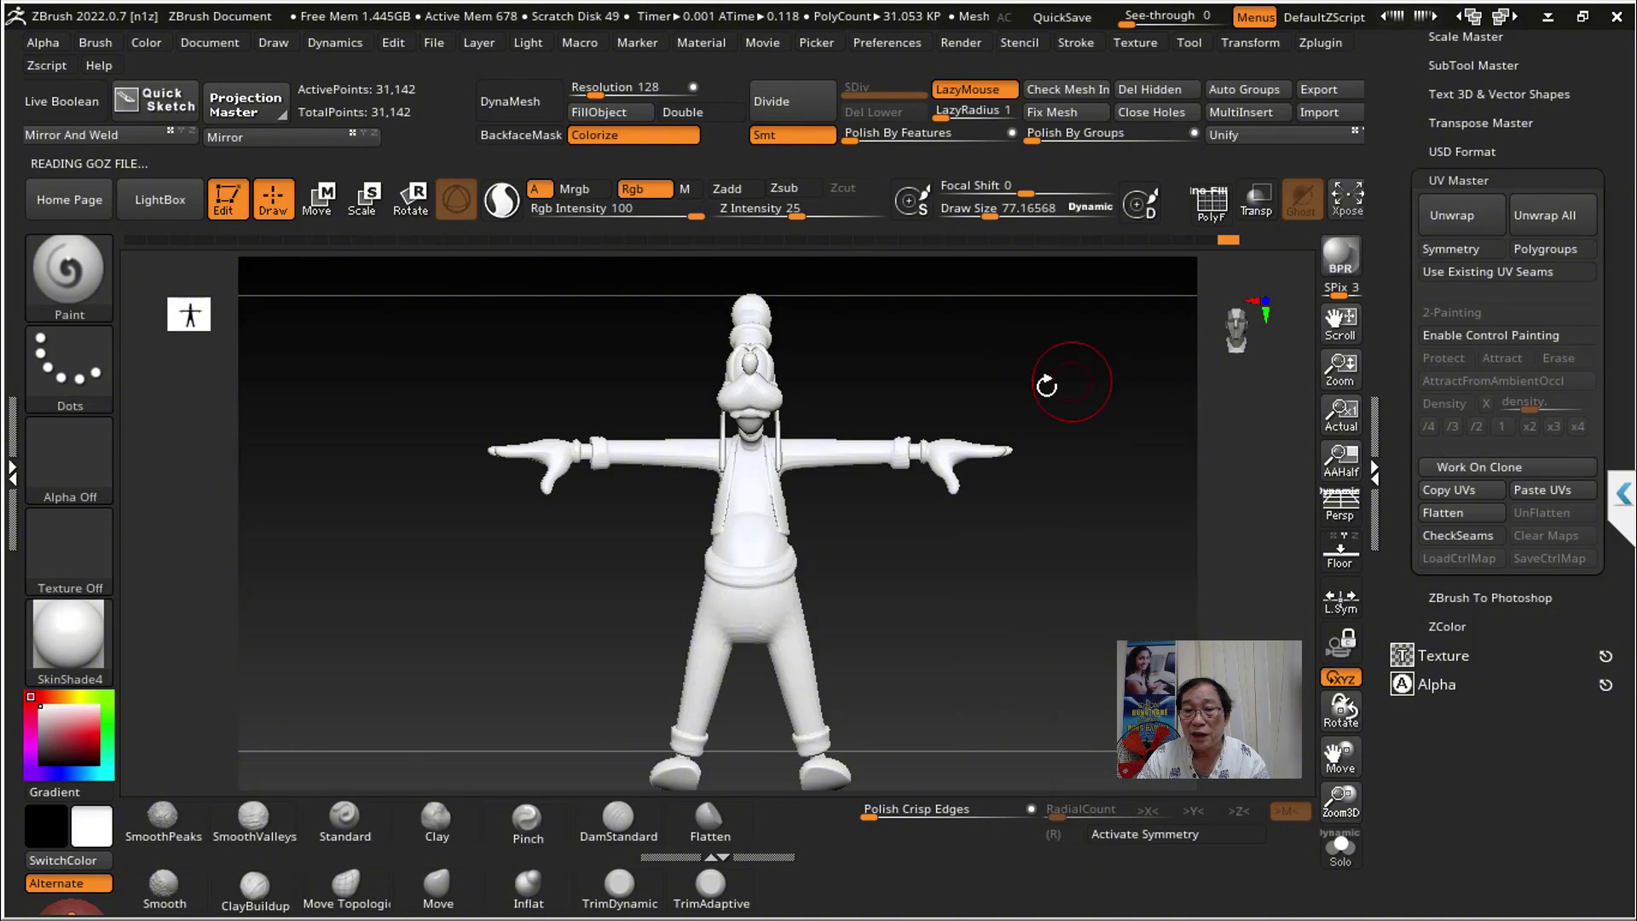
pyautogui.moveTo(1036, 384); pyautogui.dragTo(1052, 366)
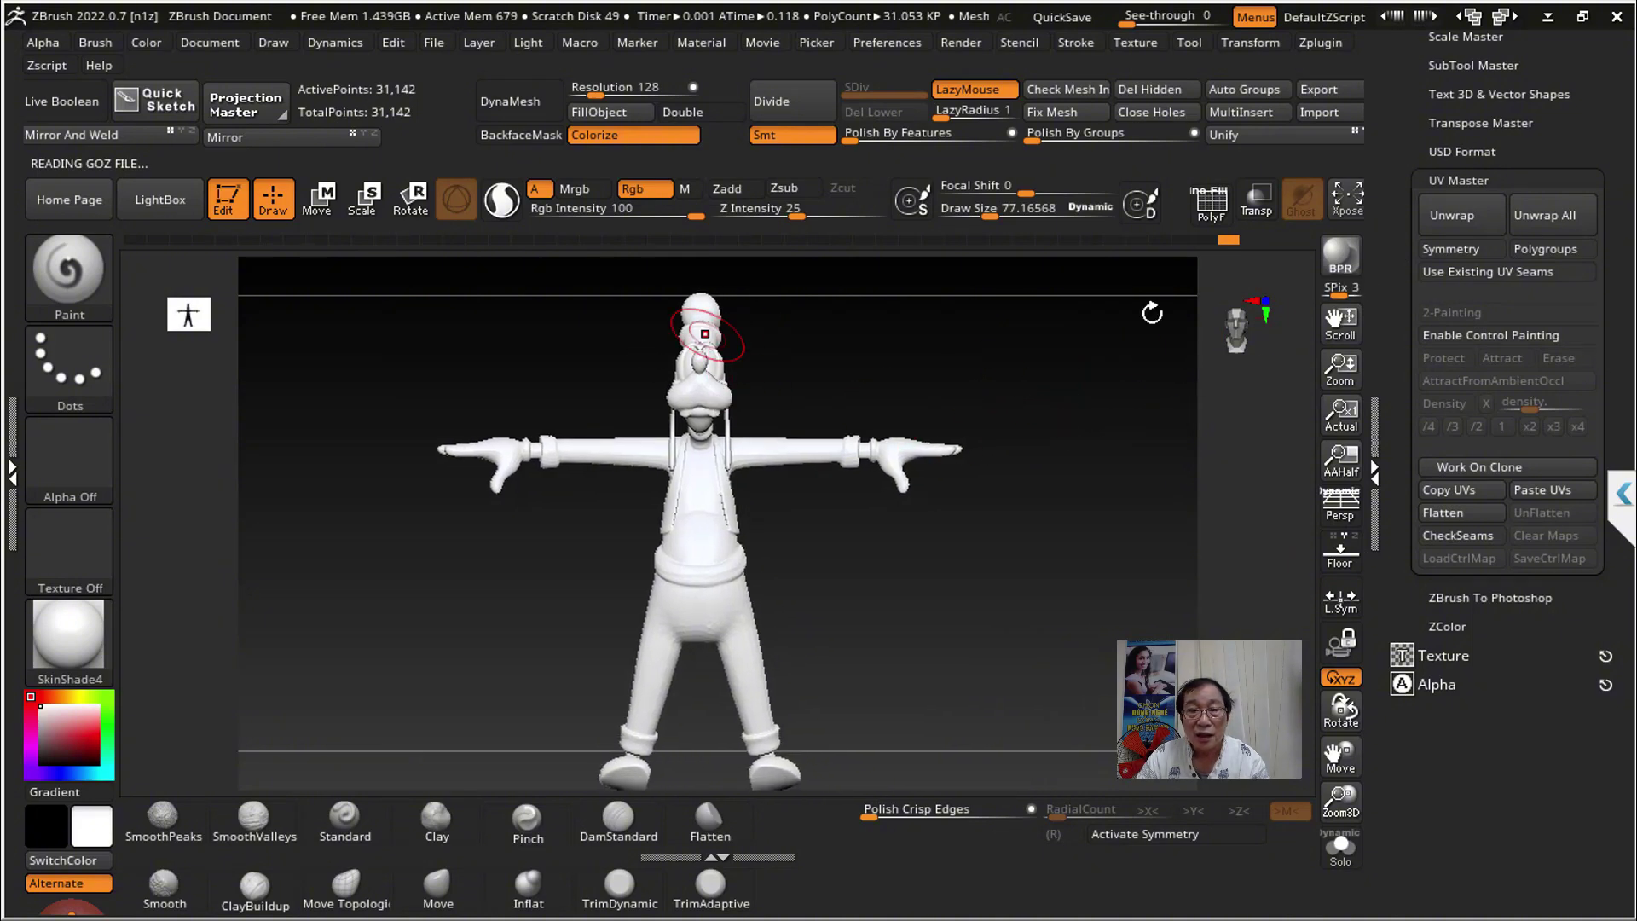
# Step: Collapse UV Master and expand the Tool > Texture Map Create options
pyautogui.click(1457, 180)
pyautogui.moveTo(1407, 457); pyautogui.dragTo(1418, 511)
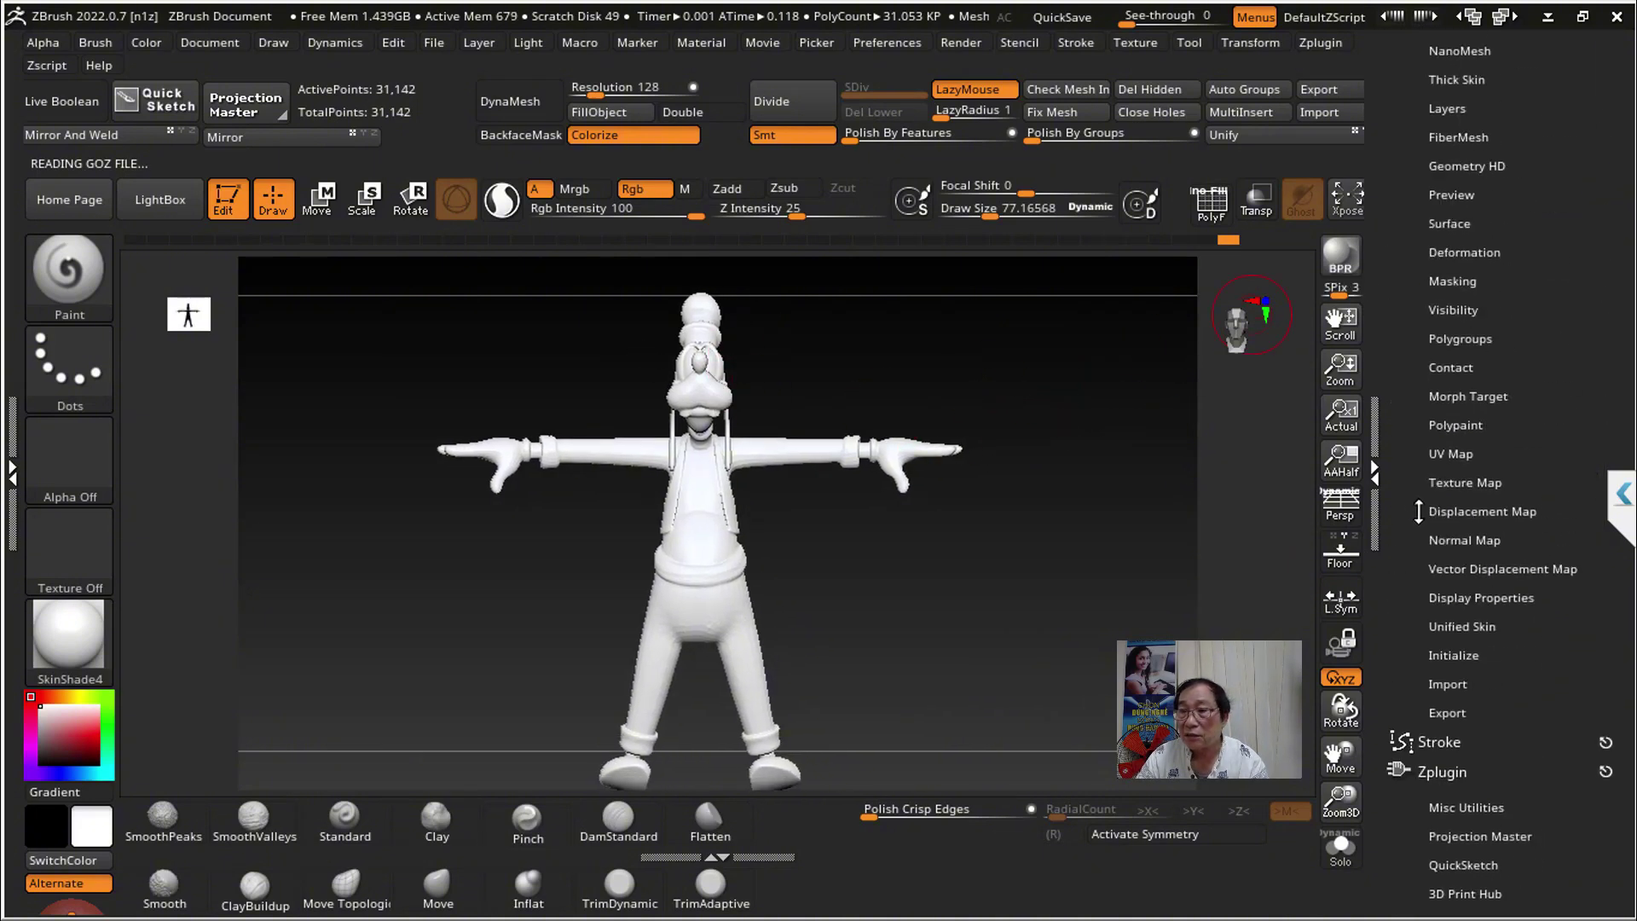
pyautogui.click(1488, 483)
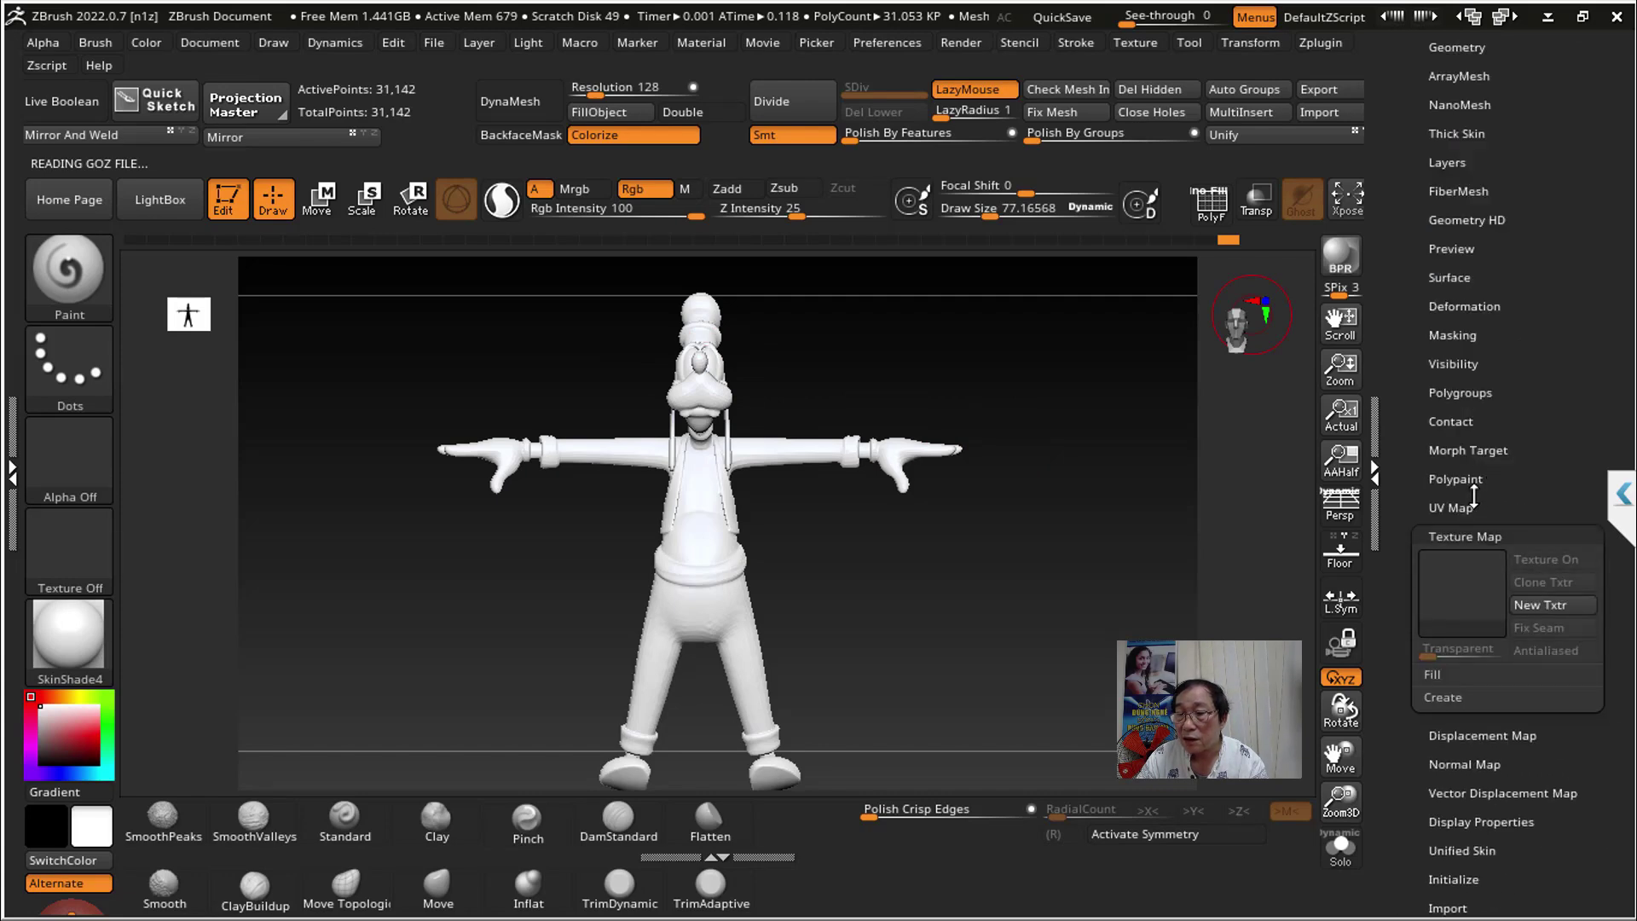
pyautogui.click(1460, 699)
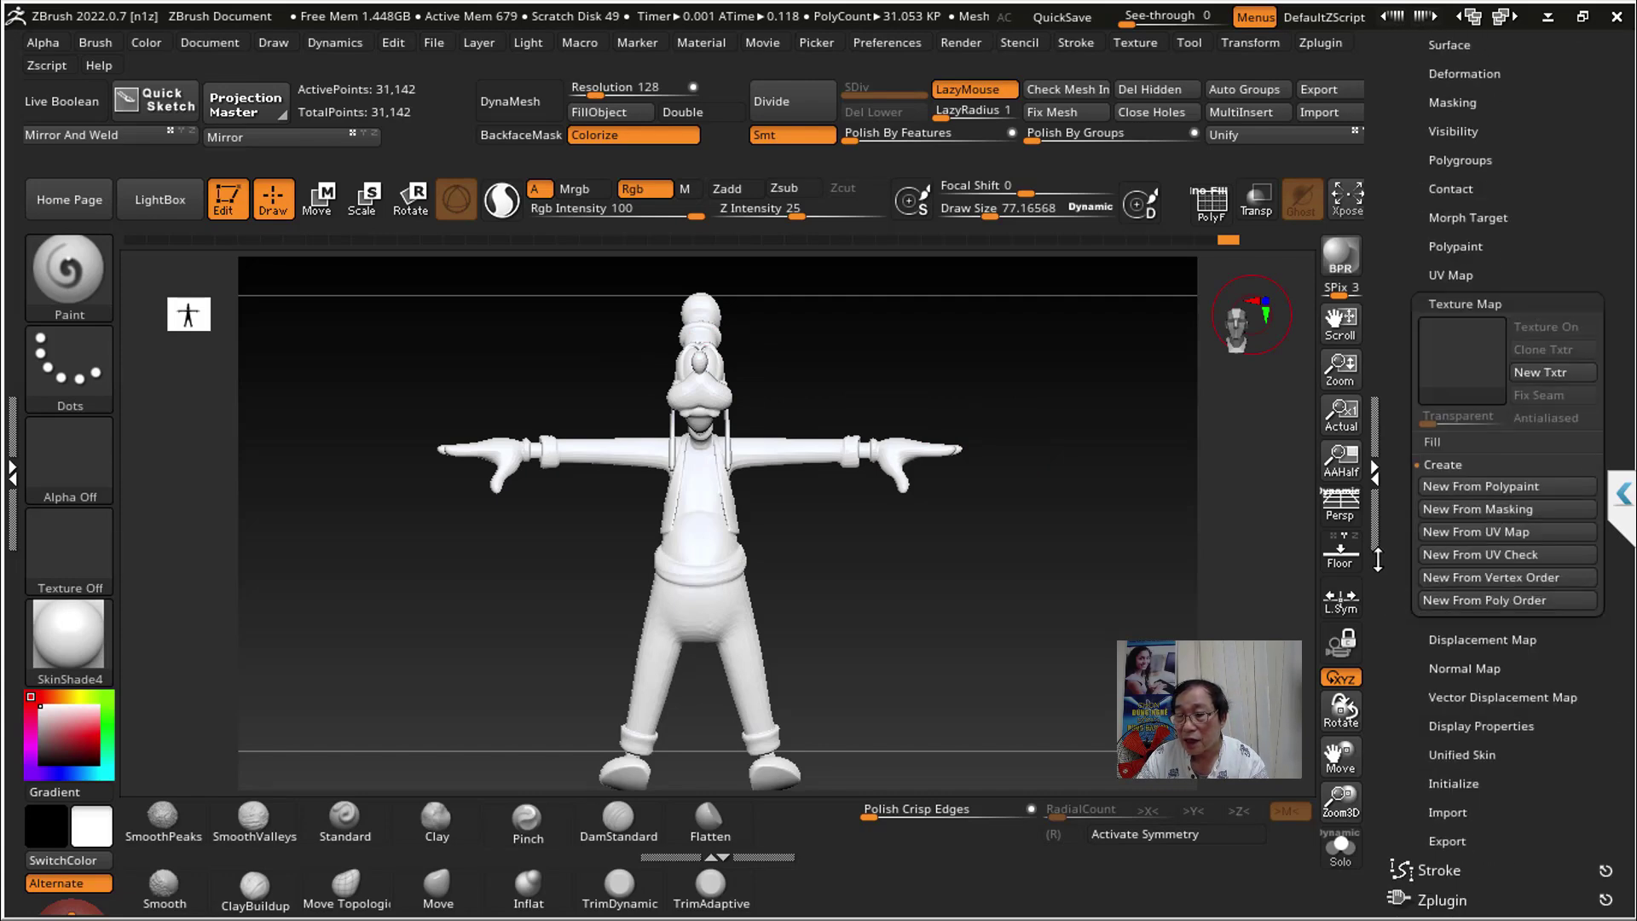
pyautogui.moveTo(1390, 688); pyautogui.dragTo(1389, 447)
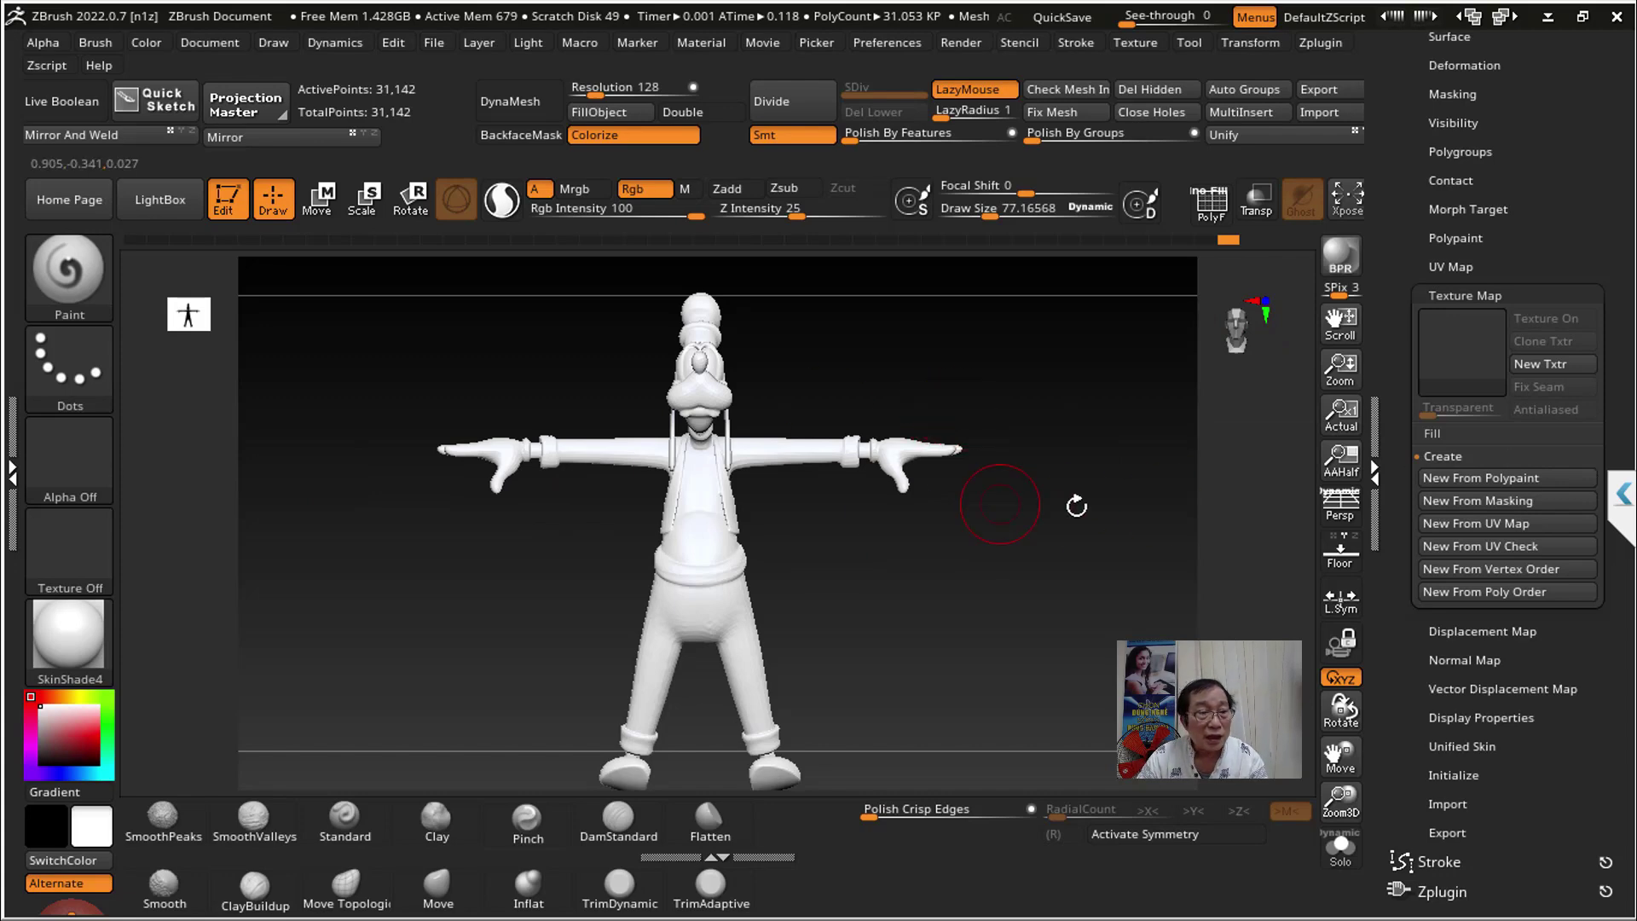
# Step: Collapse the Zplugin list and expand the Texture palette
pyautogui.keyDown('alt'); pyautogui.moveTo(976, 376); pyautogui.dragTo(1023, 389); pyautogui.keyUp('alt')
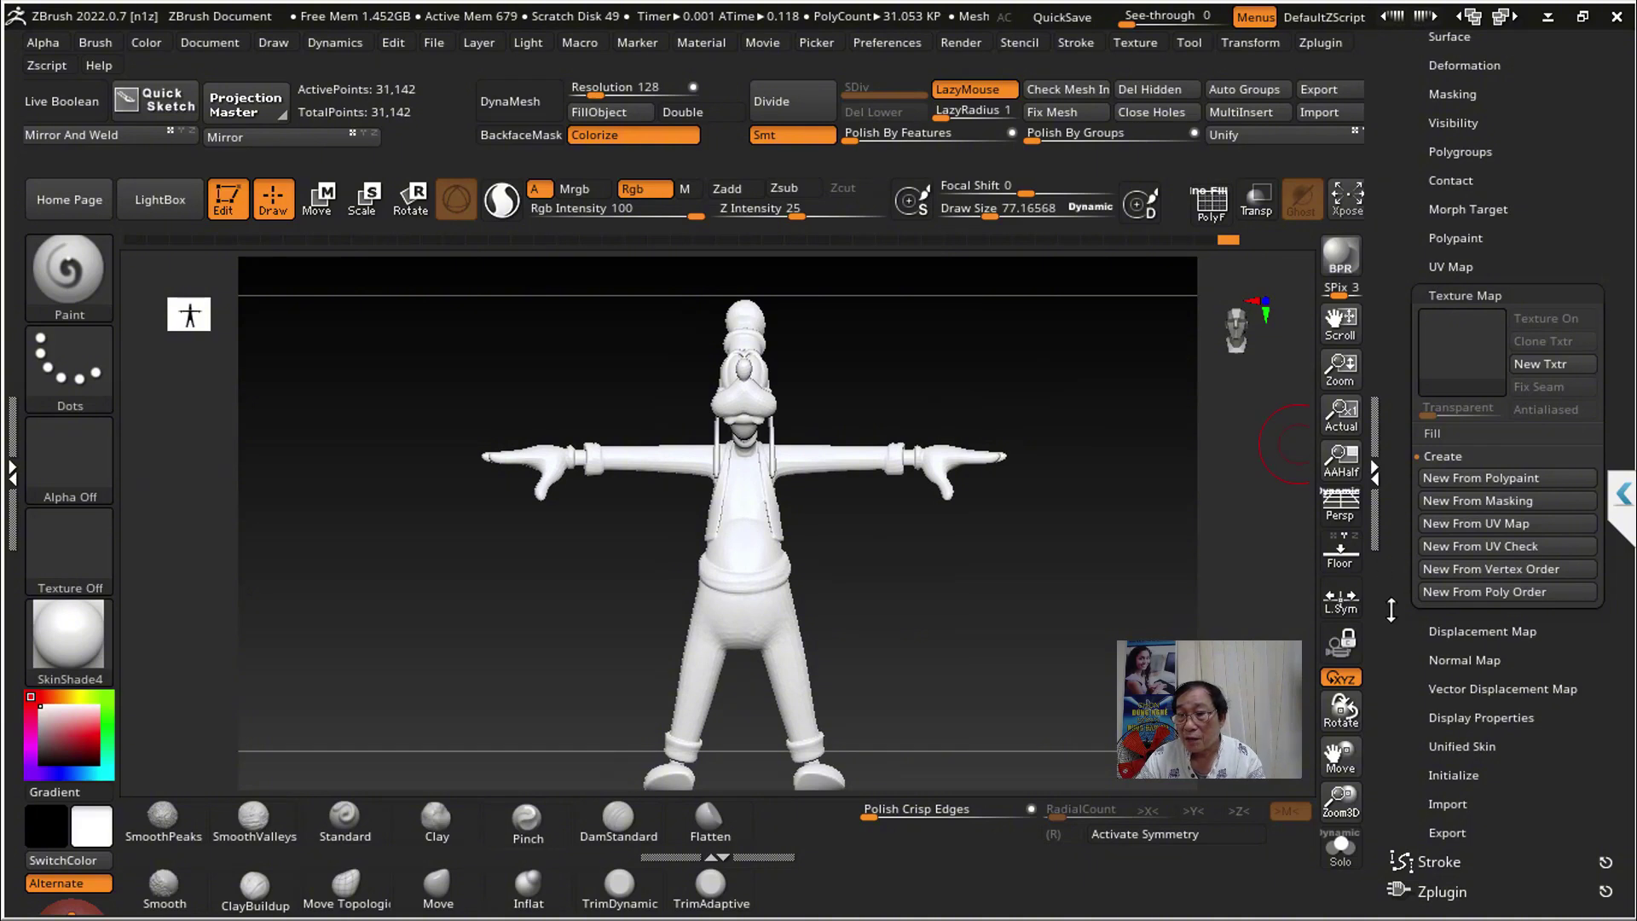
pyautogui.scroll(-3, 1400, 468)
pyautogui.scroll(-2, 1401, 467)
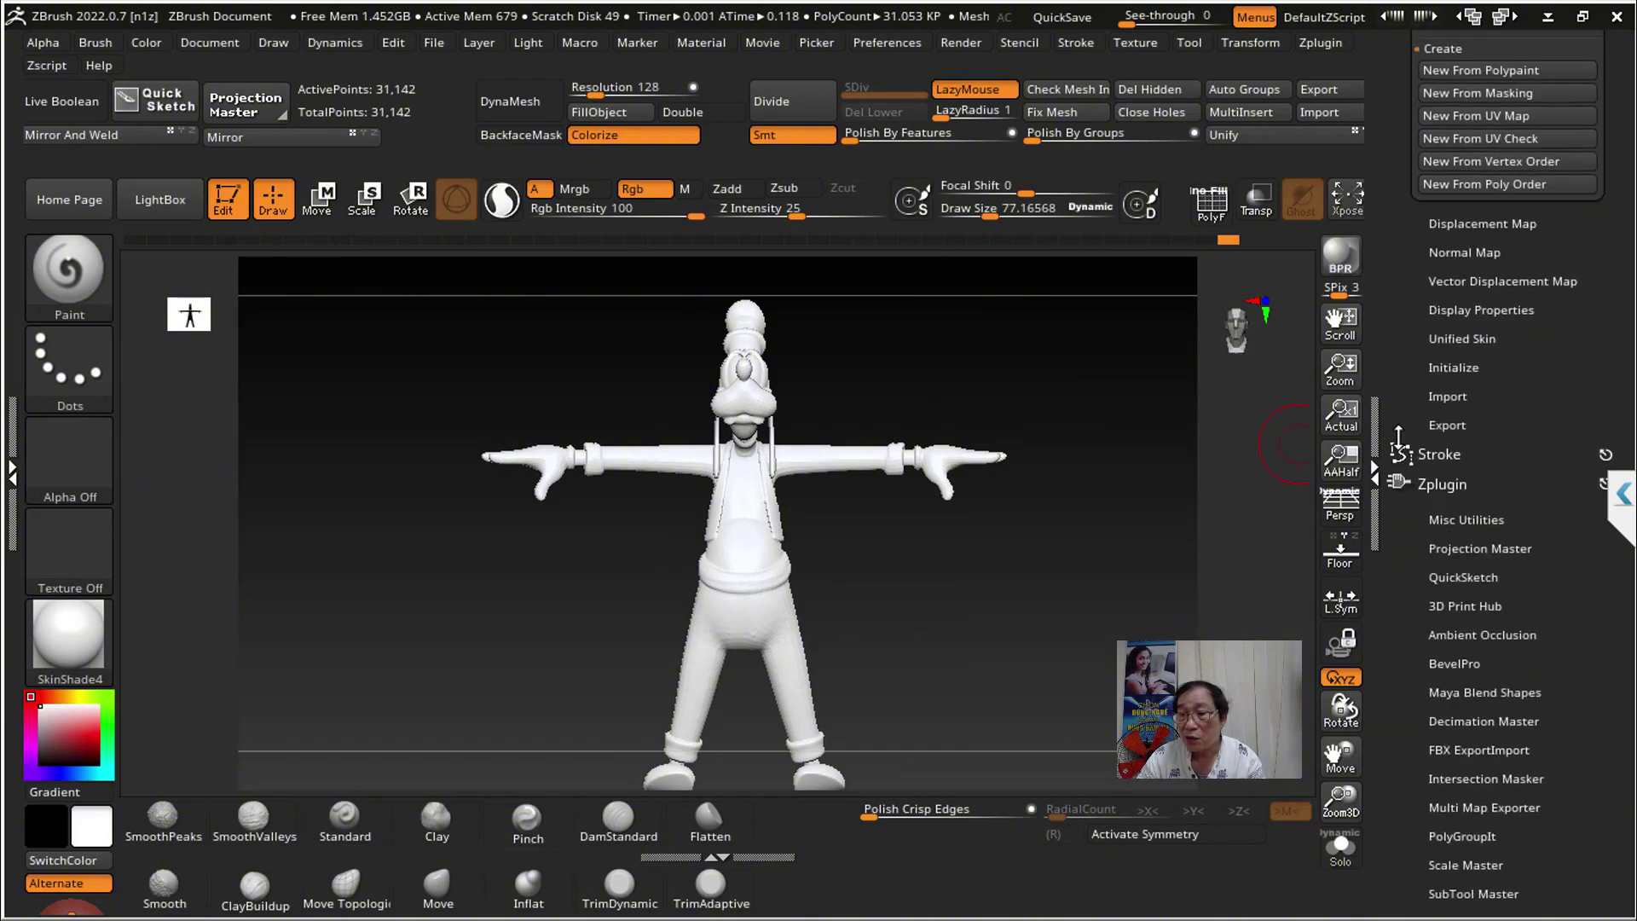
pyautogui.click(1431, 481)
pyautogui.scroll(1, 1440, 333)
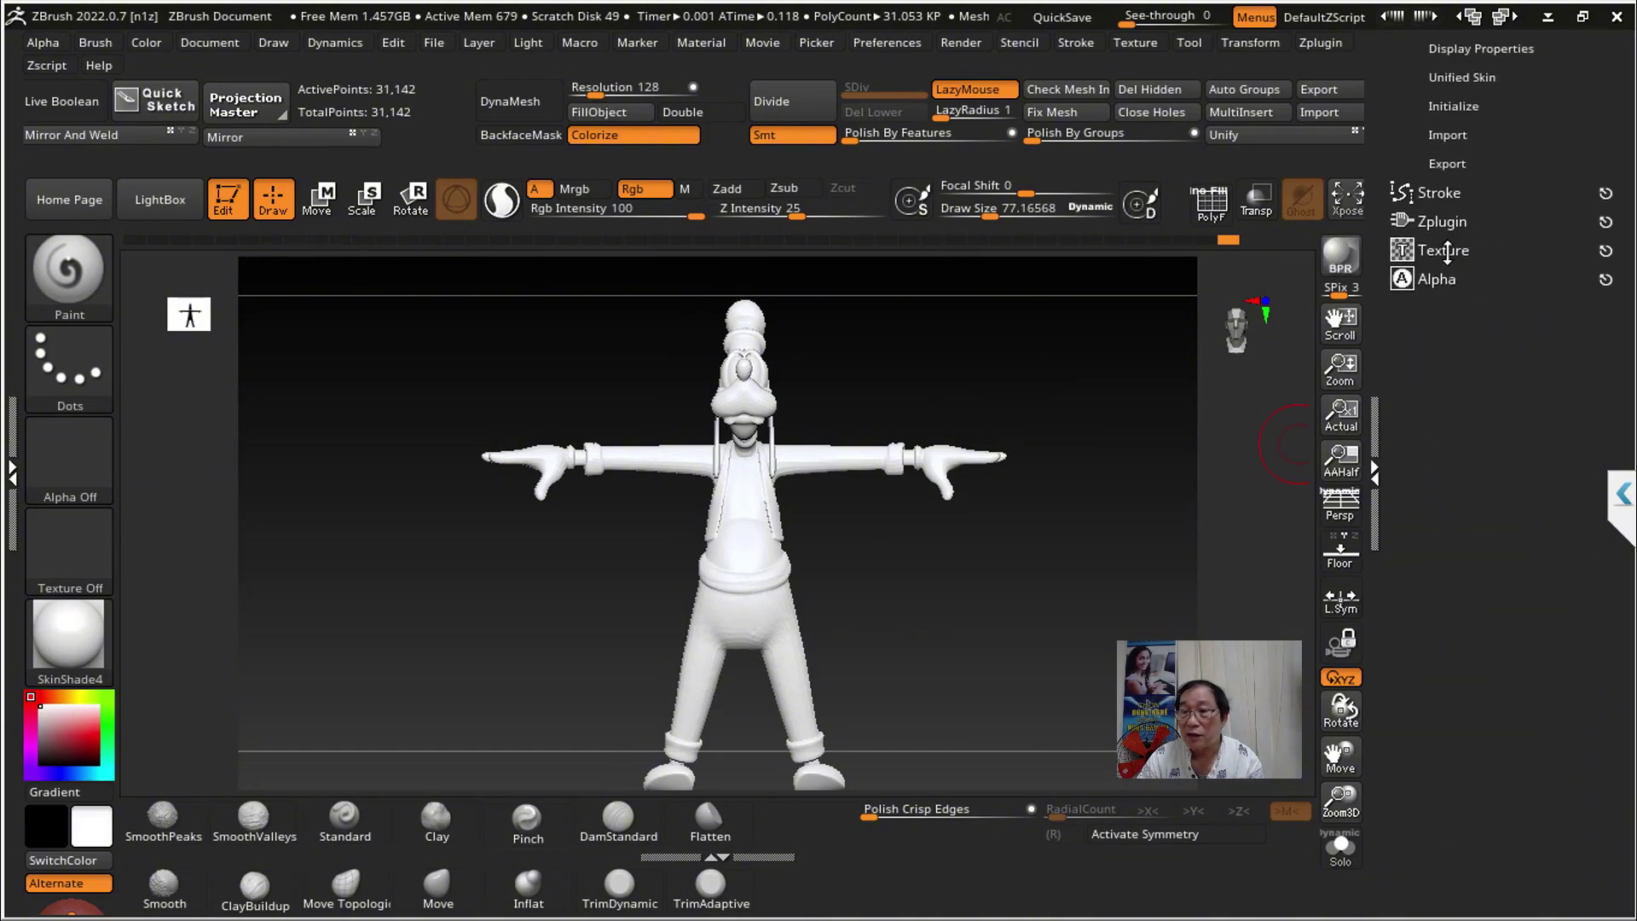
pyautogui.click(1447, 252)
# Step: Import anh tham khao.jpg as a texture and add it to Spotlight
pyautogui.click(1463, 328)
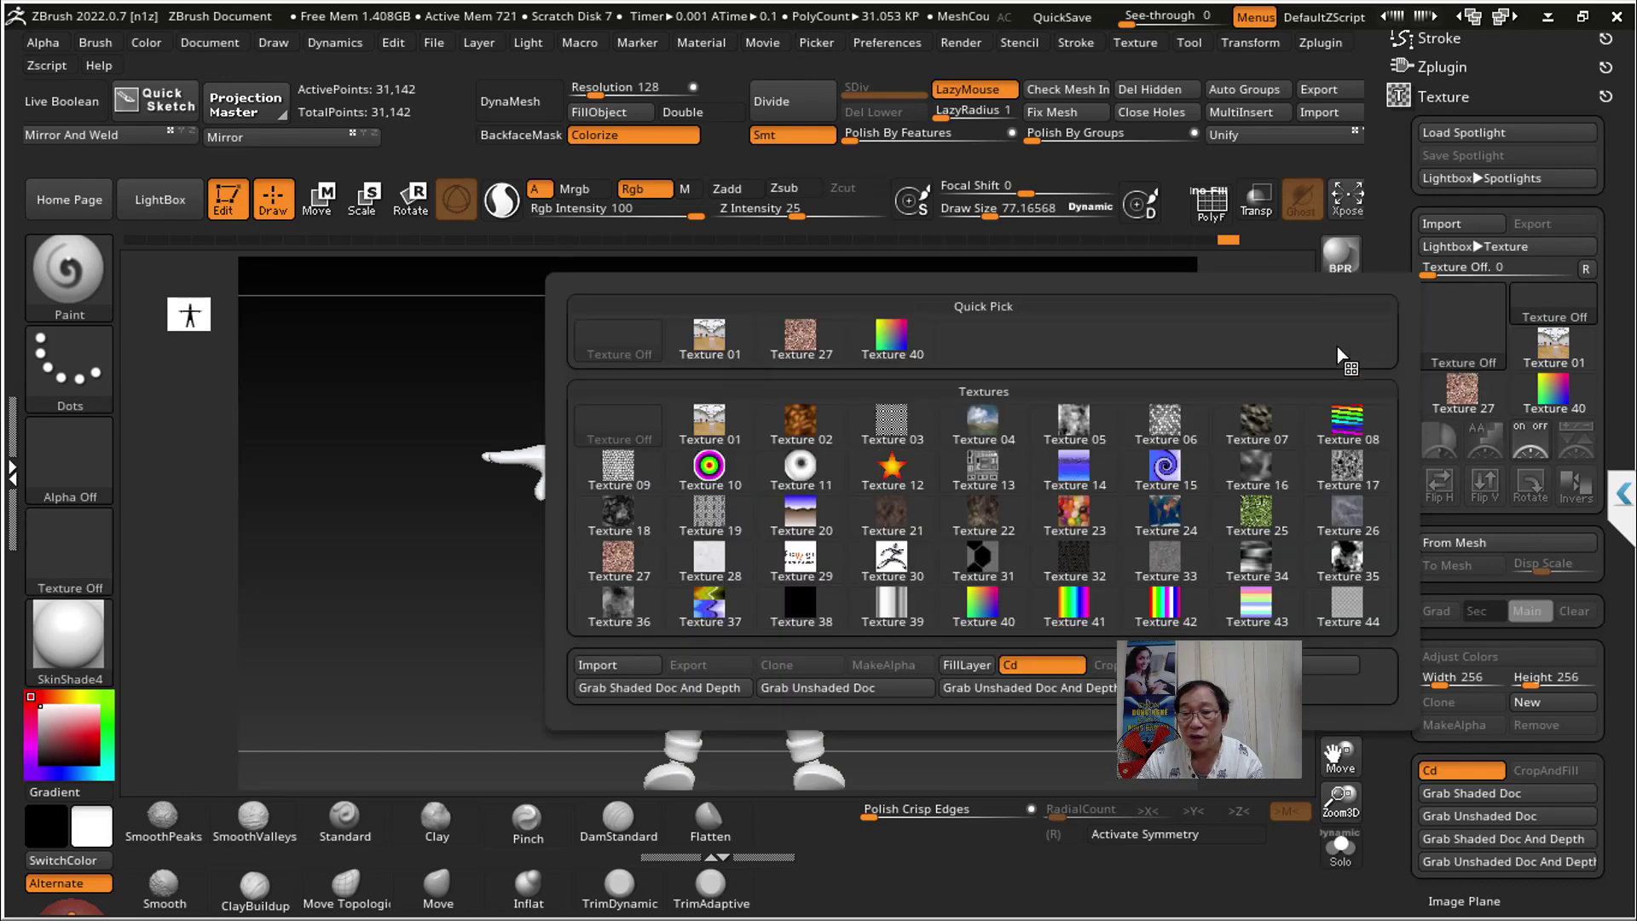
pyautogui.click(625, 663)
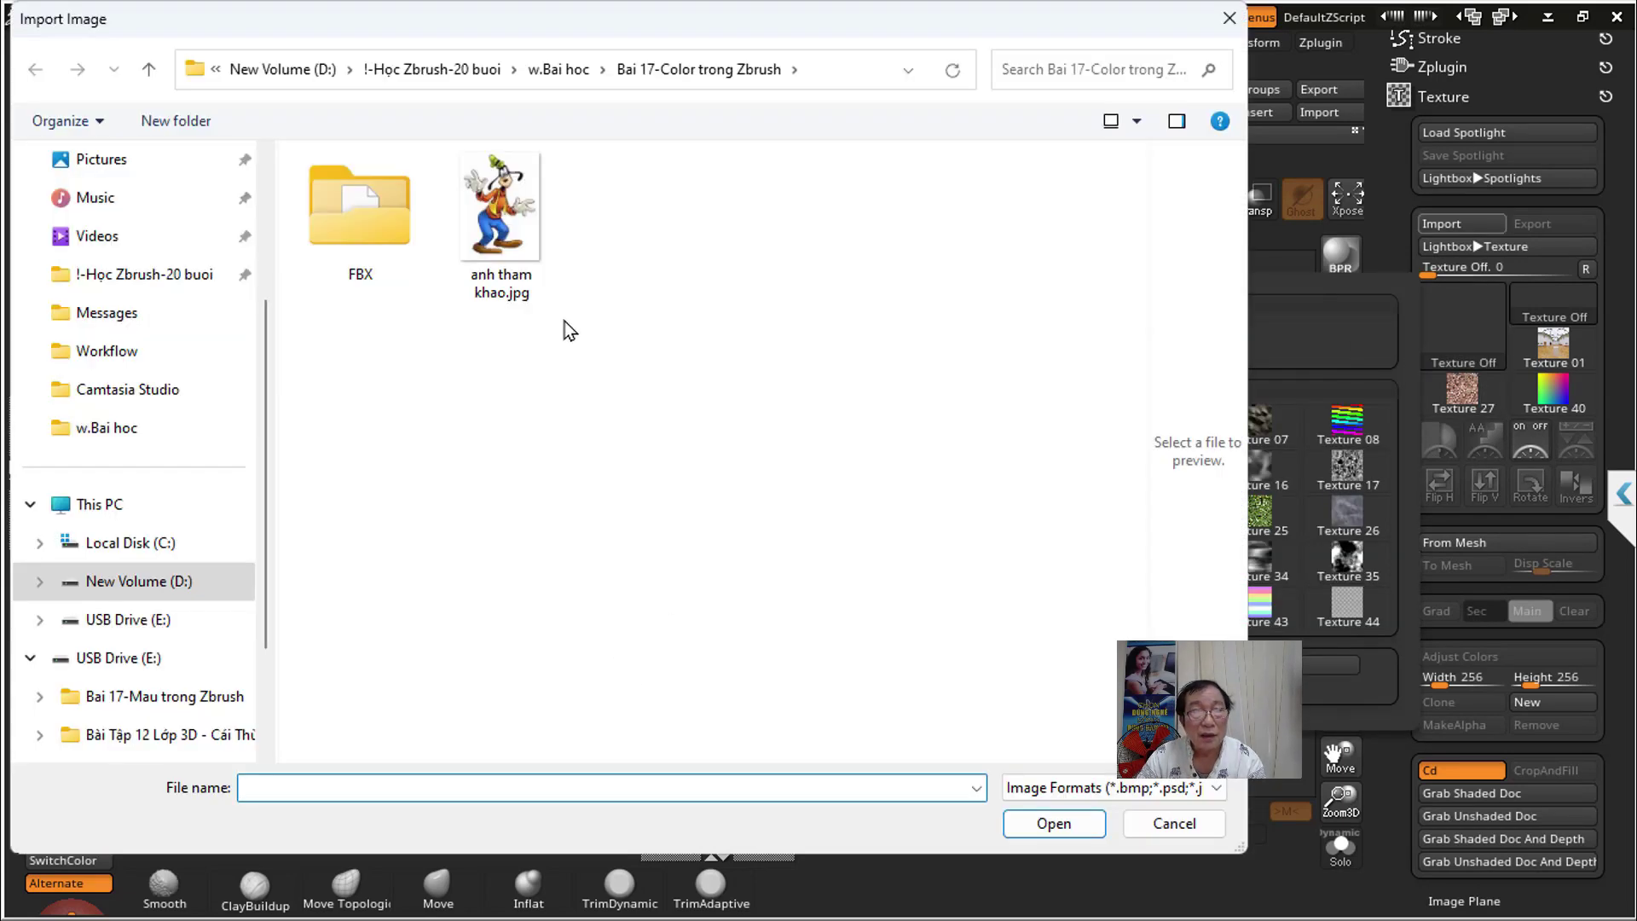
pyautogui.doubleClick(500, 205)
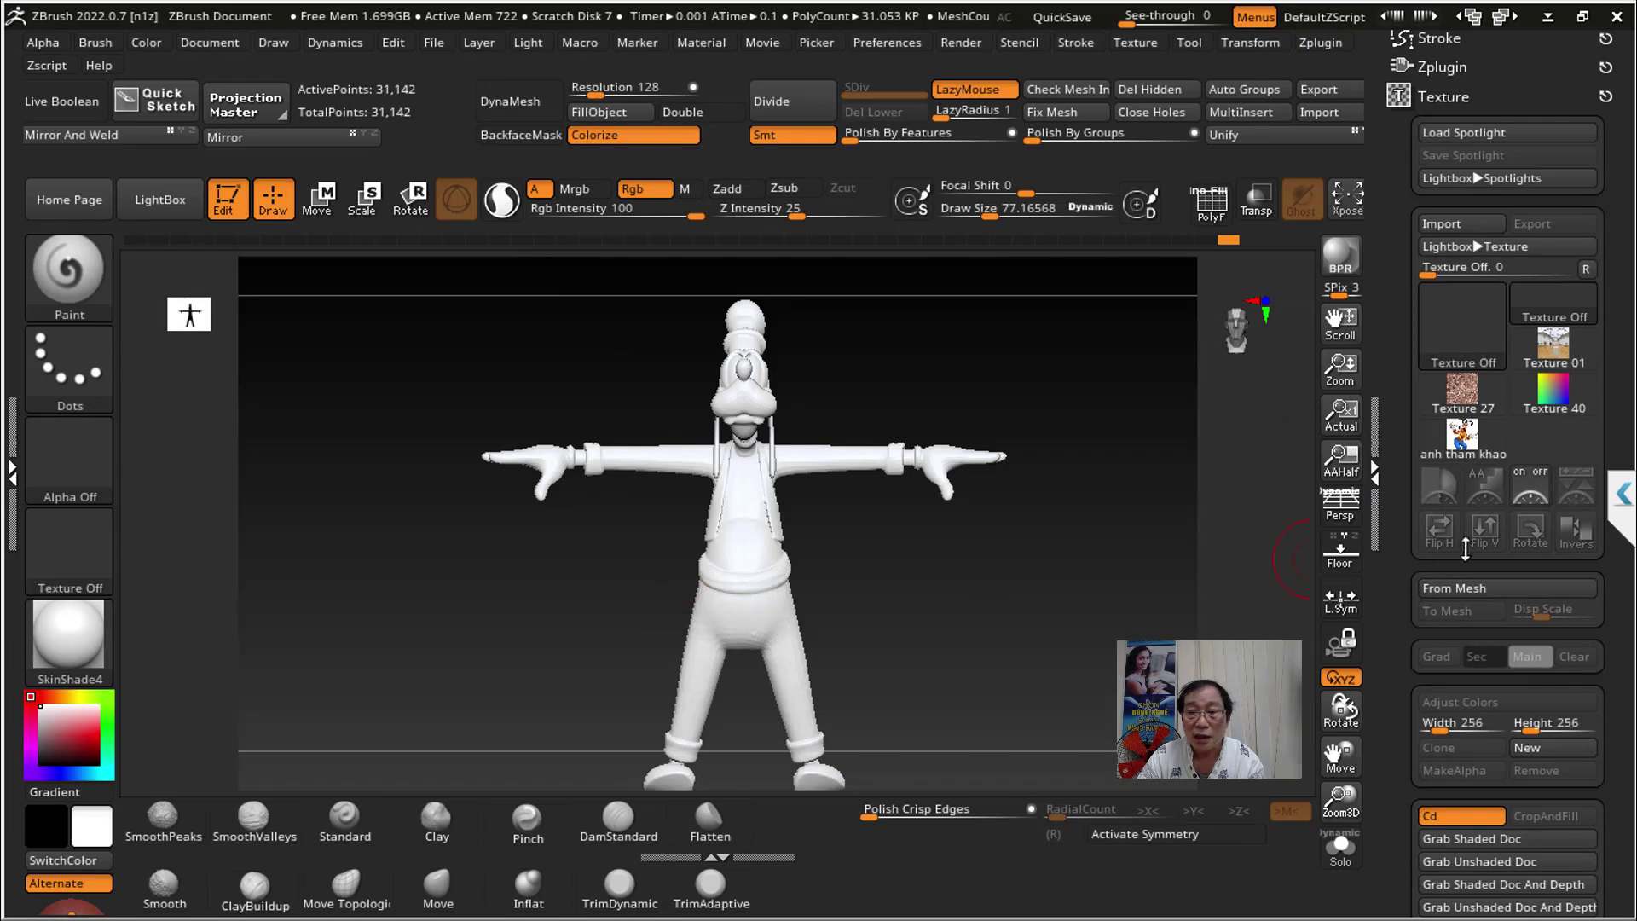
pyautogui.click(1461, 435)
pyautogui.click(1530, 486)
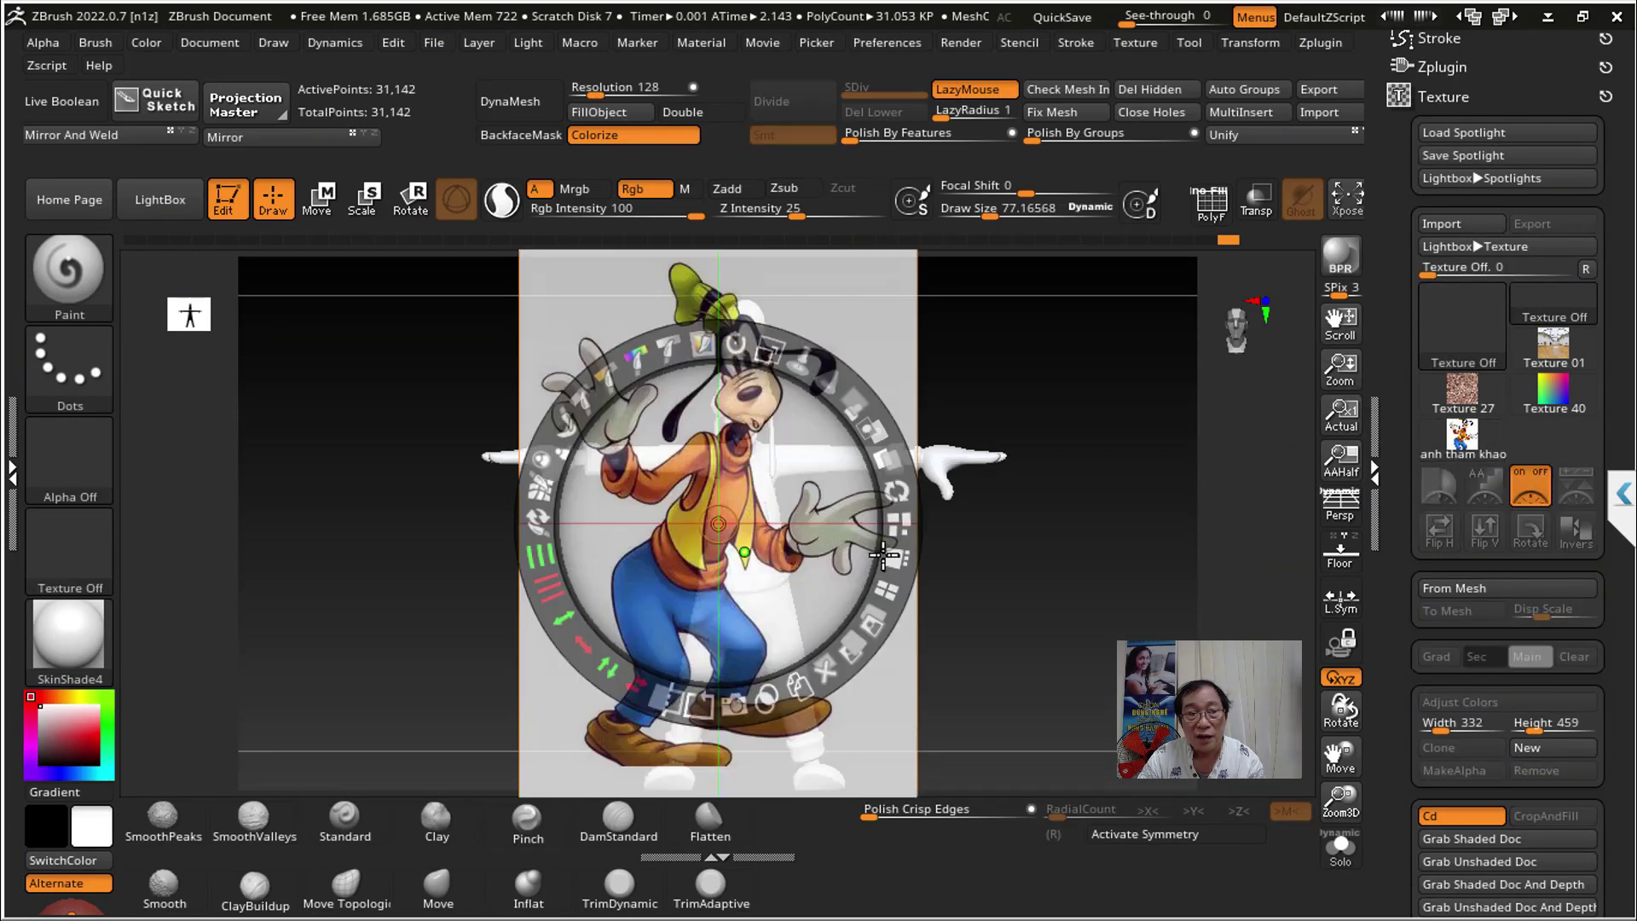
# Step: Shrink the Spotlight reference image and place it left of the Goofy model
pyautogui.moveTo(767, 351)
pyautogui.mouseDown()
pyautogui.moveTo(824, 447)
pyautogui.moveTo(511, 452)
pyautogui.mouseUp()
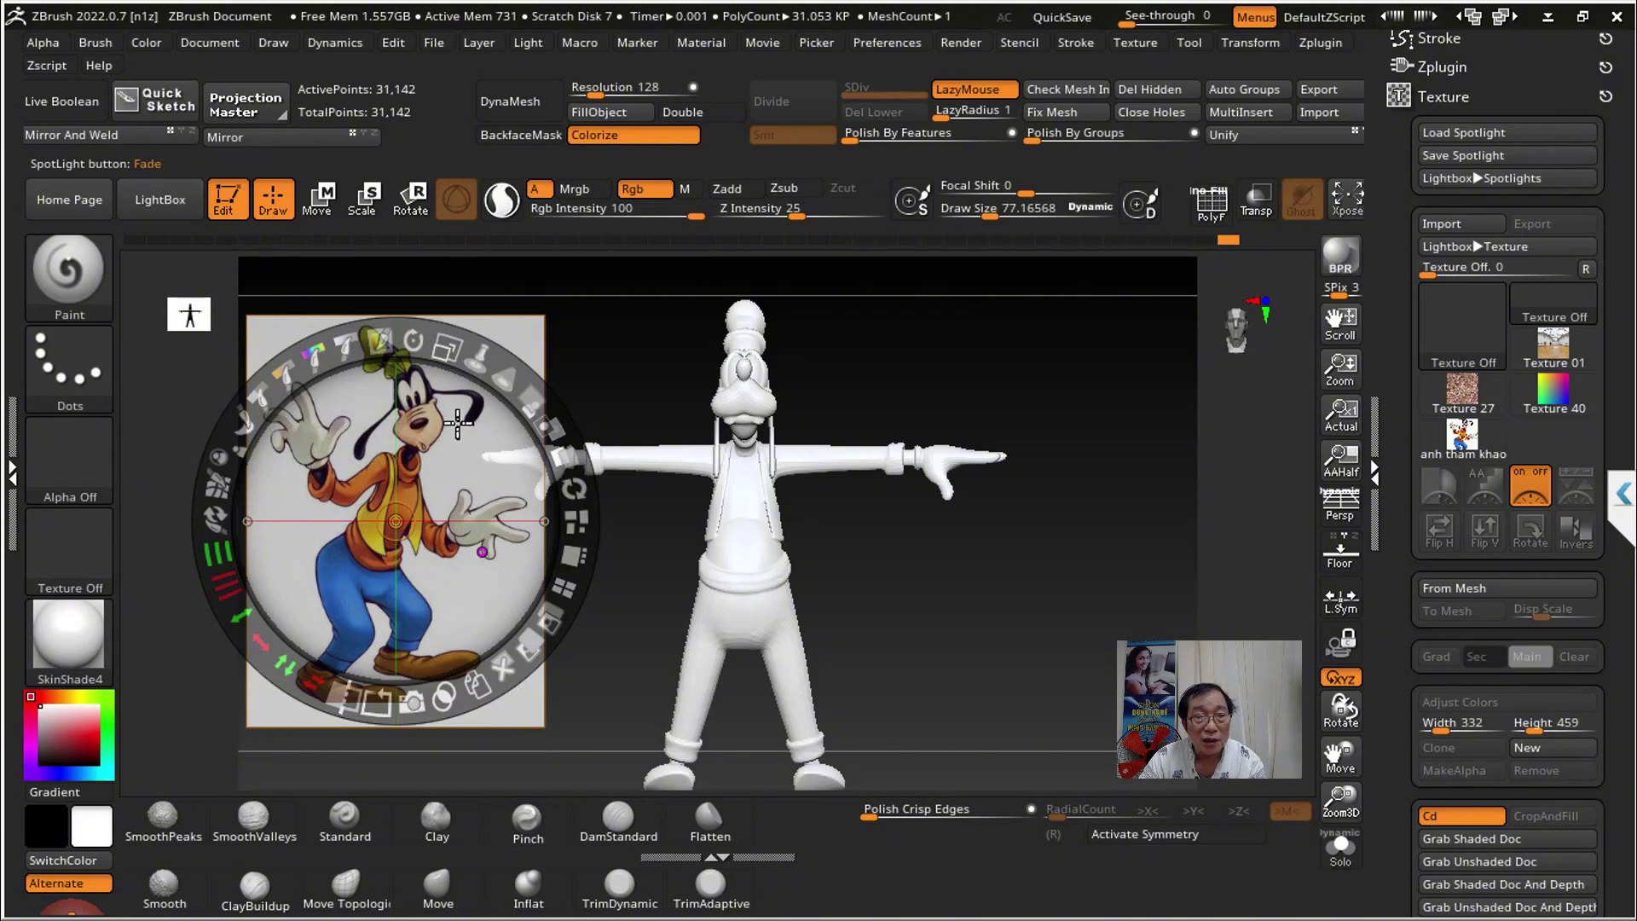
pyautogui.moveTo(444, 347); pyautogui.dragTo(401, 350)
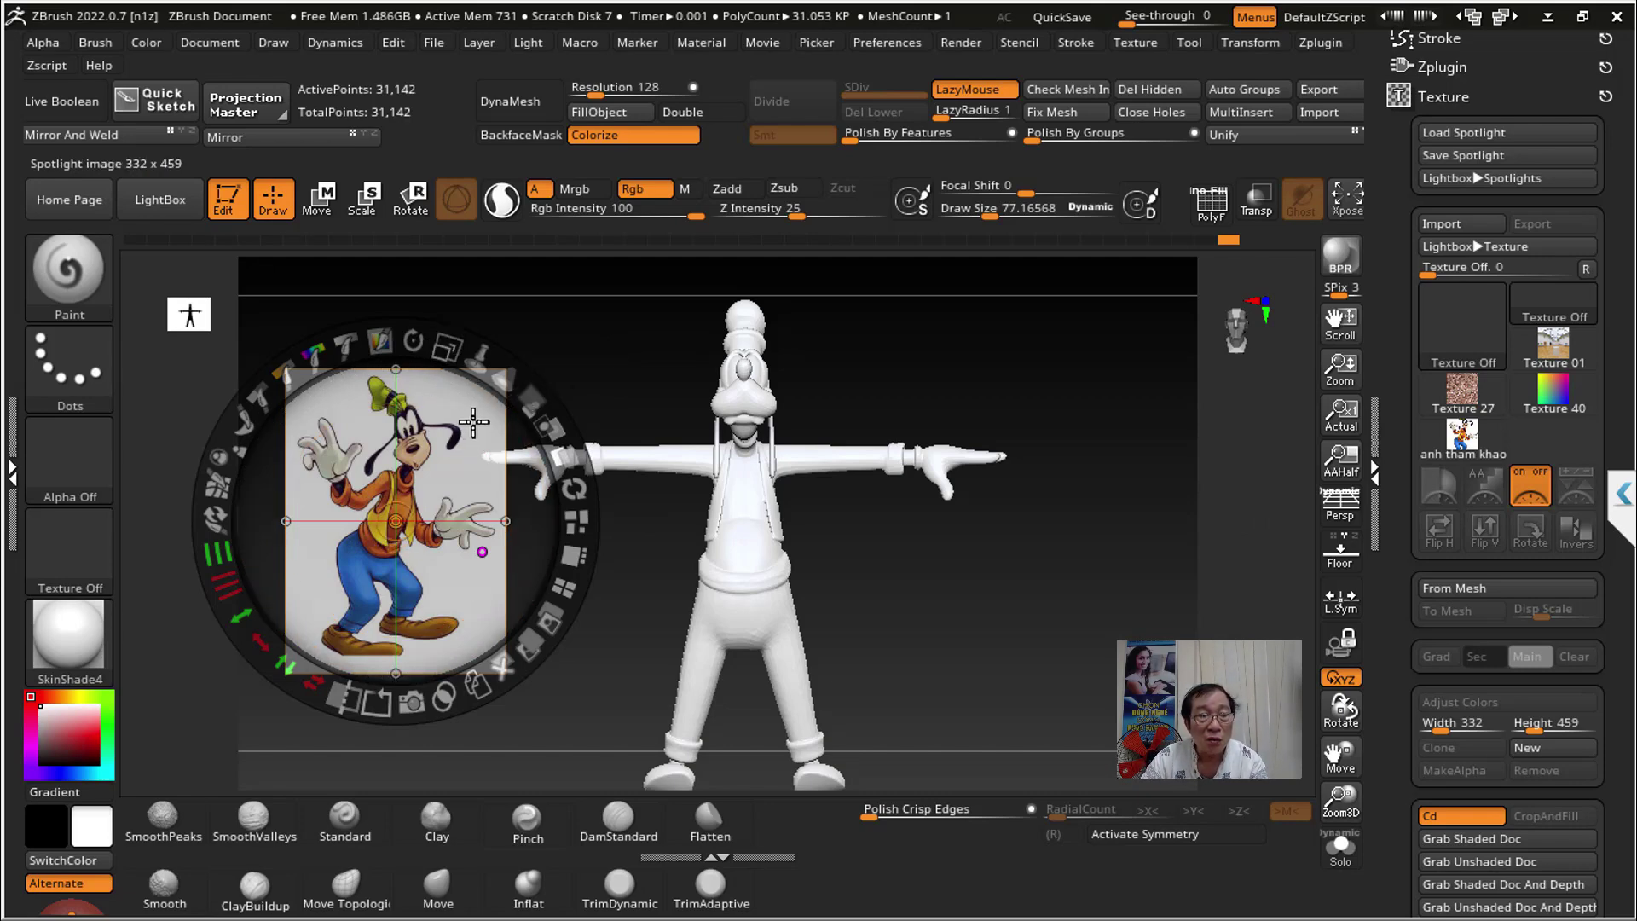
pyautogui.moveTo(473, 420)
pyautogui.mouseDown()
pyautogui.moveTo(833, 458)
pyautogui.moveTo(839, 485)
pyautogui.mouseUp()
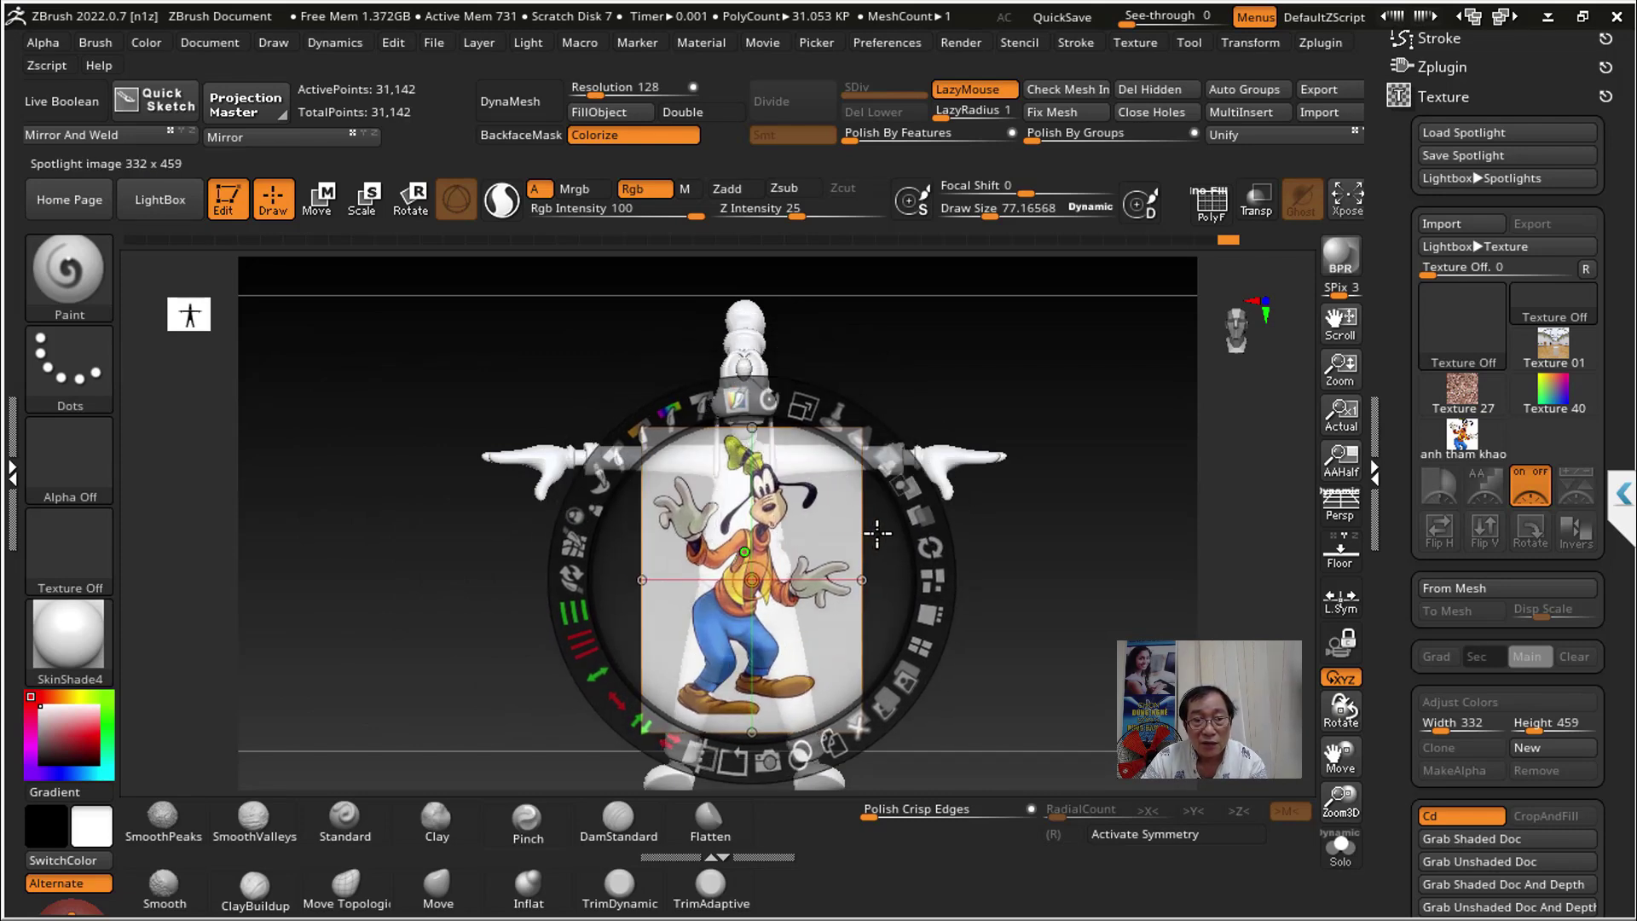
pyautogui.moveTo(877, 533); pyautogui.dragTo(399, 493)
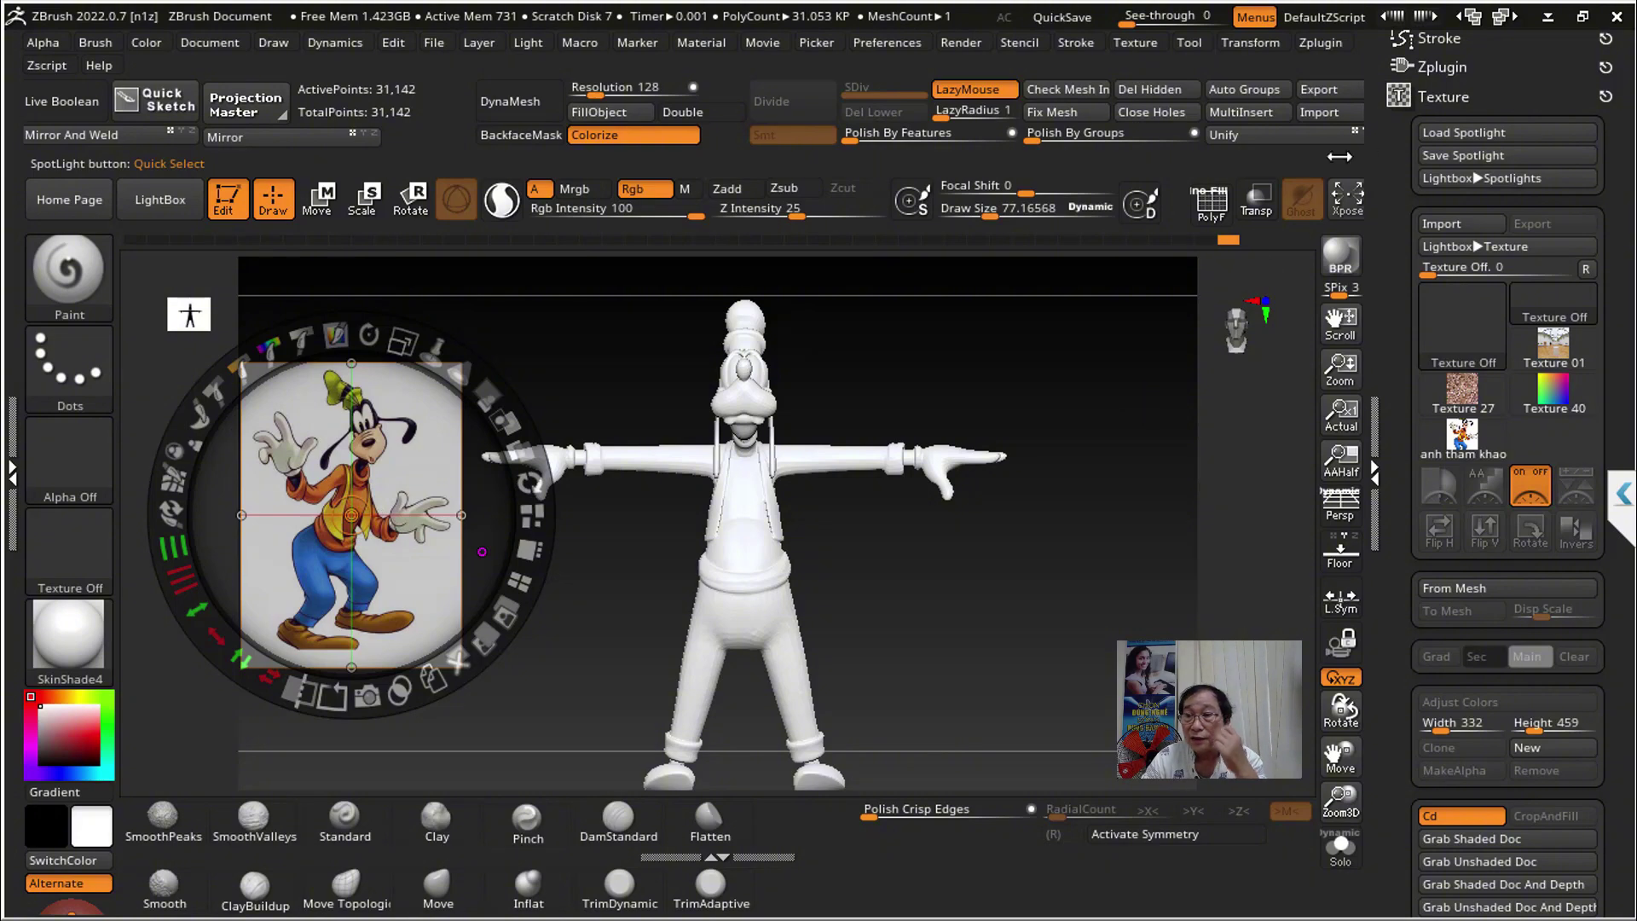
pyautogui.moveTo(1385, 156); pyautogui.dragTo(1467, 417)
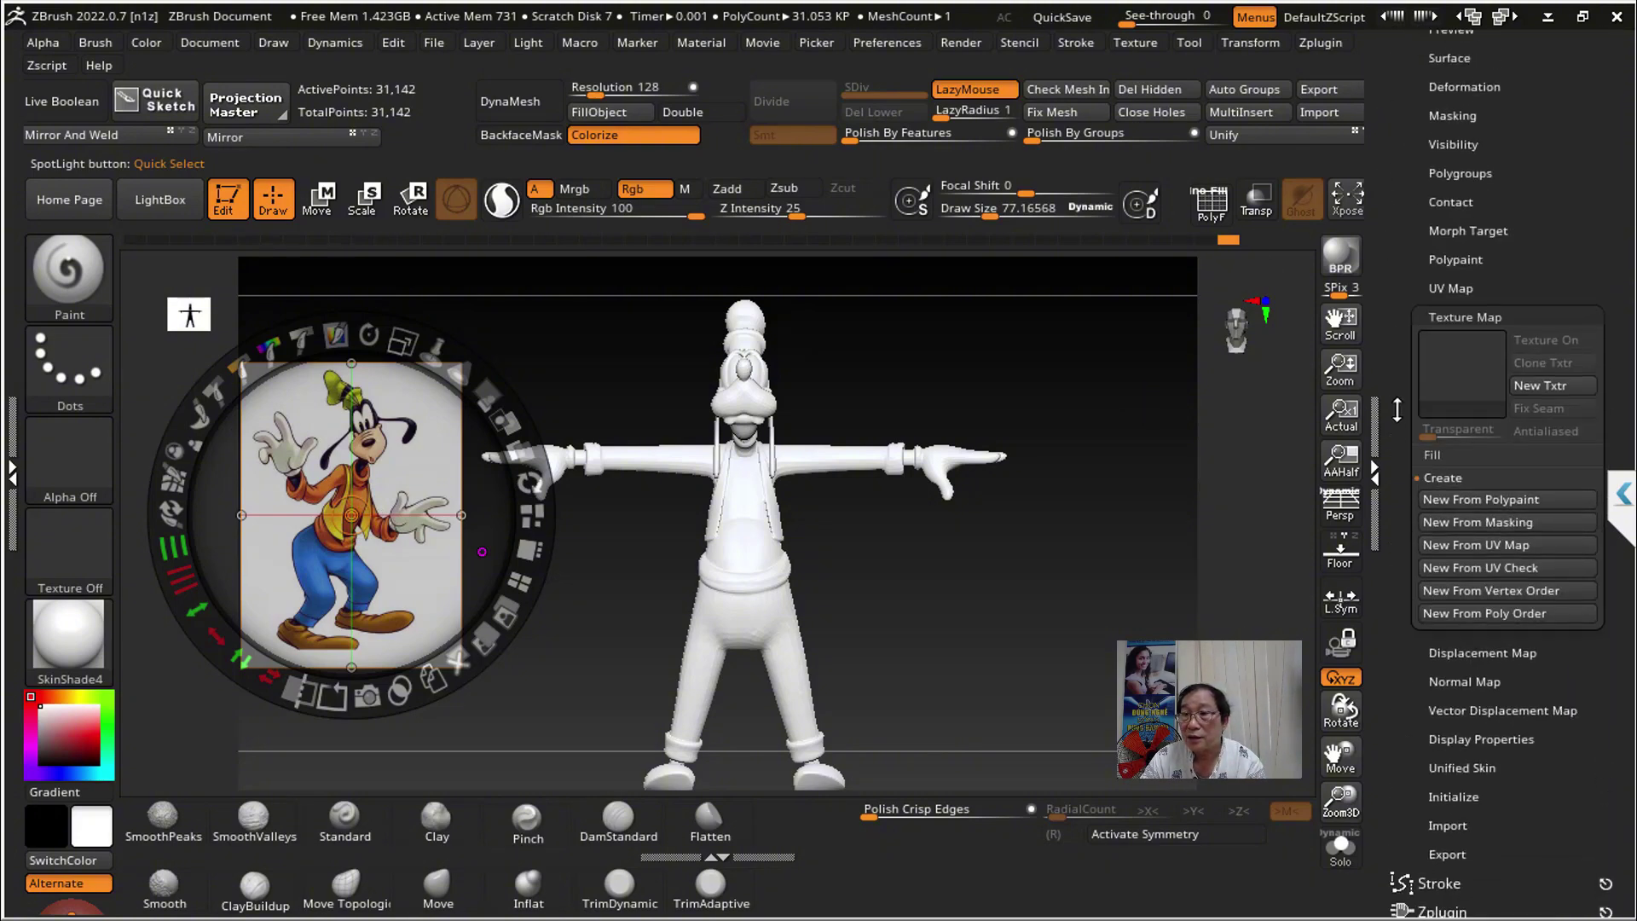
# Step: Insert a Plane3D subtool, hide the Goofy subtool, and centre the reference image on the plane
pyautogui.click(1460, 278)
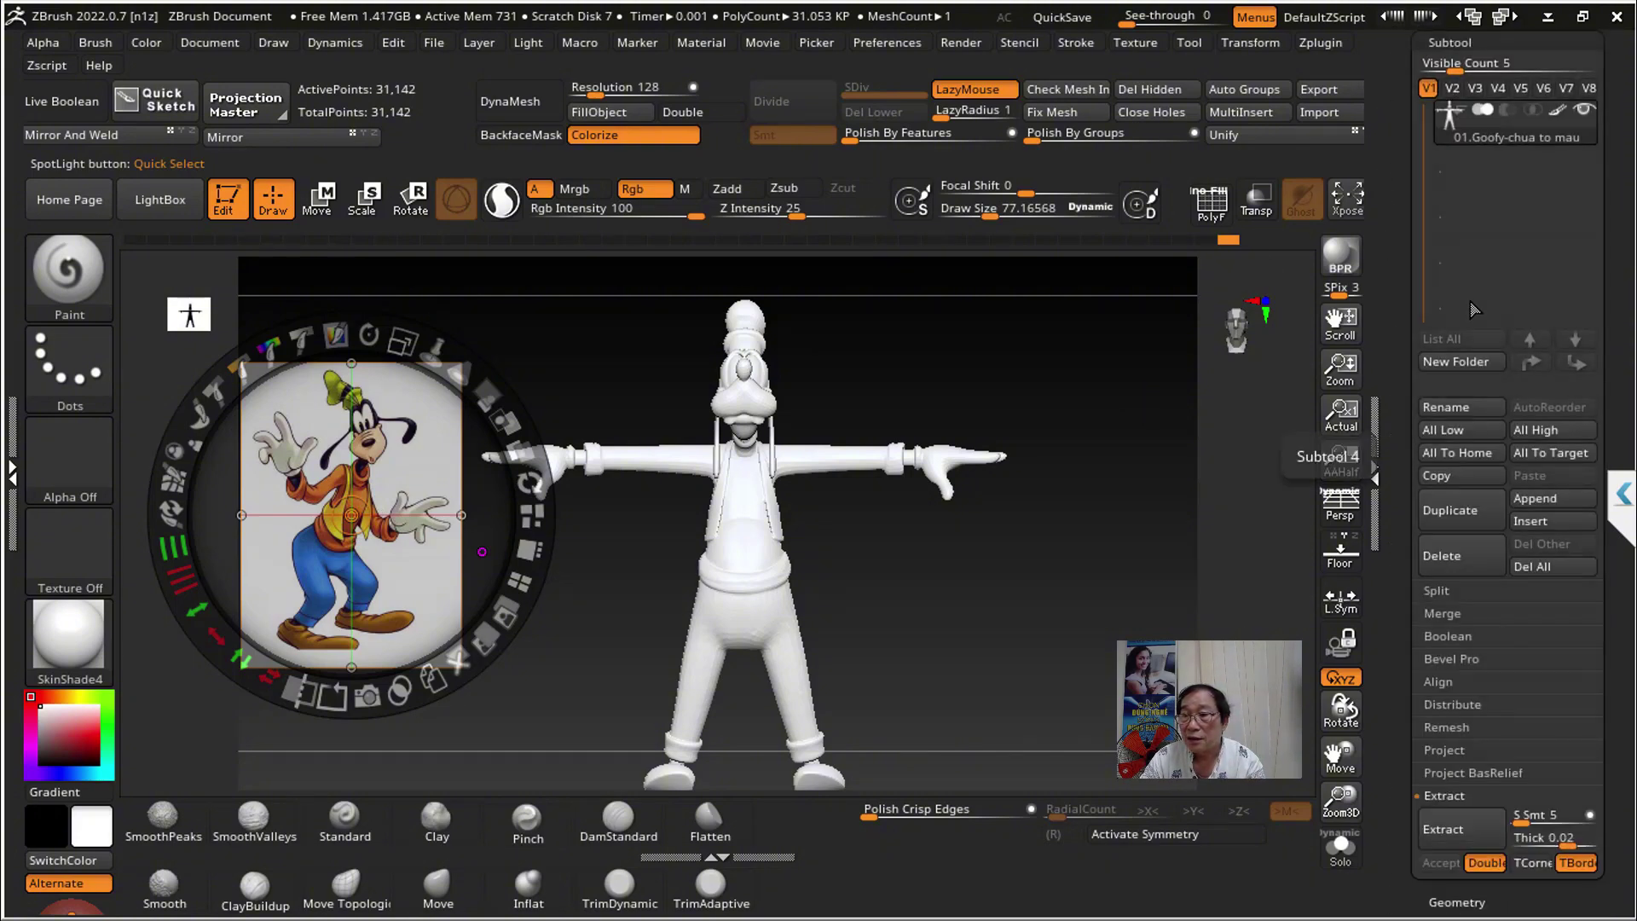
pyautogui.click(1549, 523)
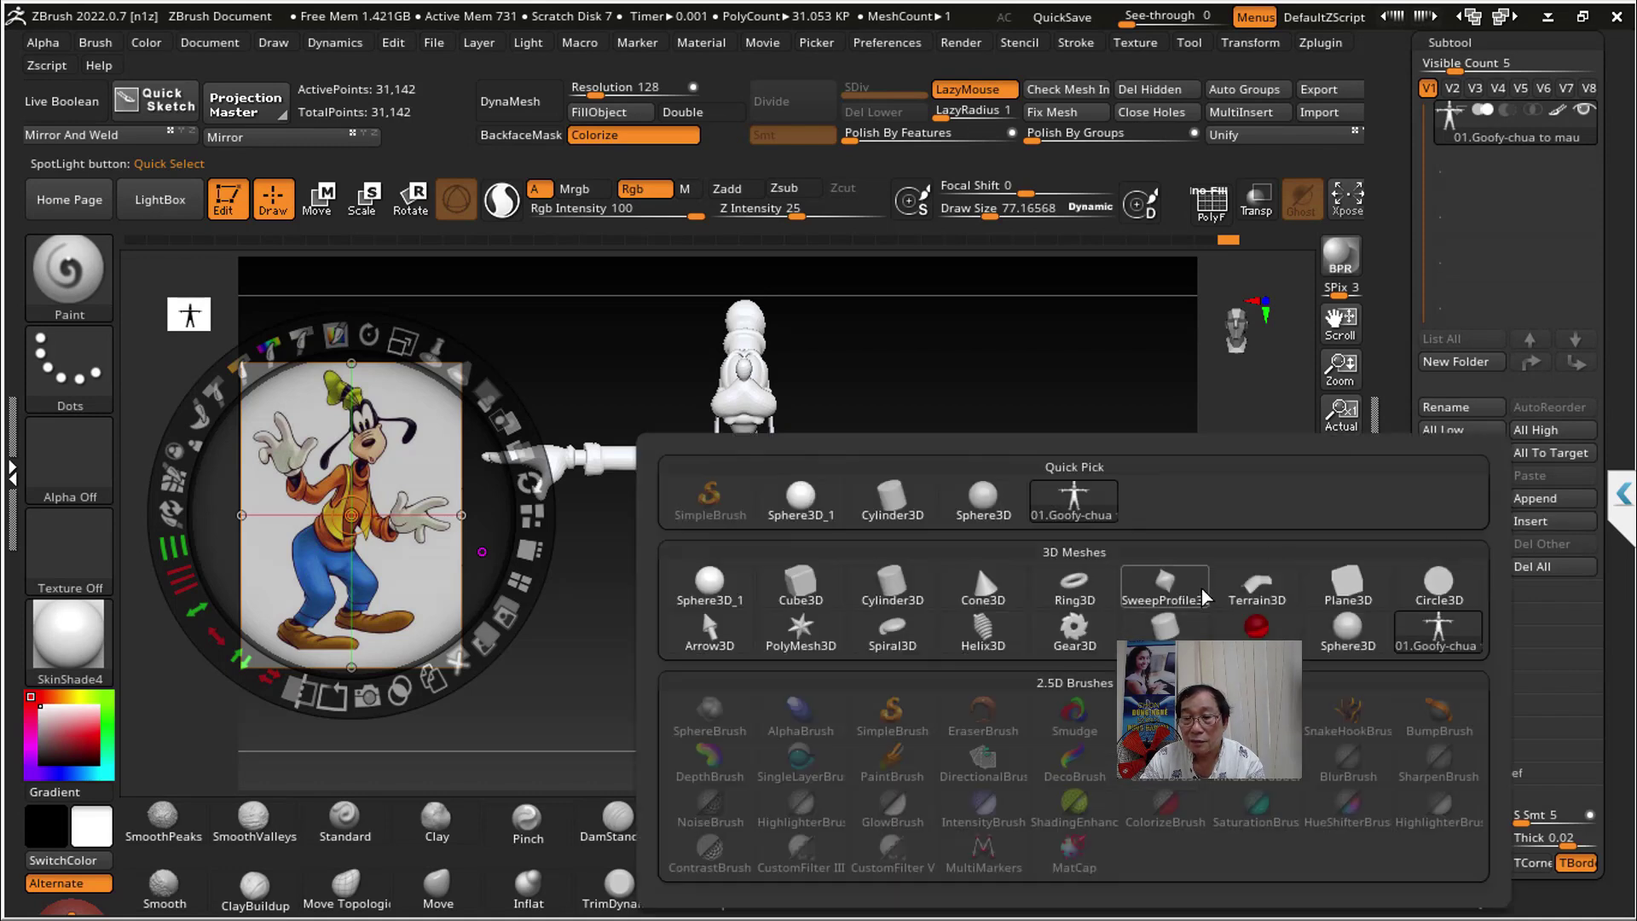
pyautogui.click(1353, 592)
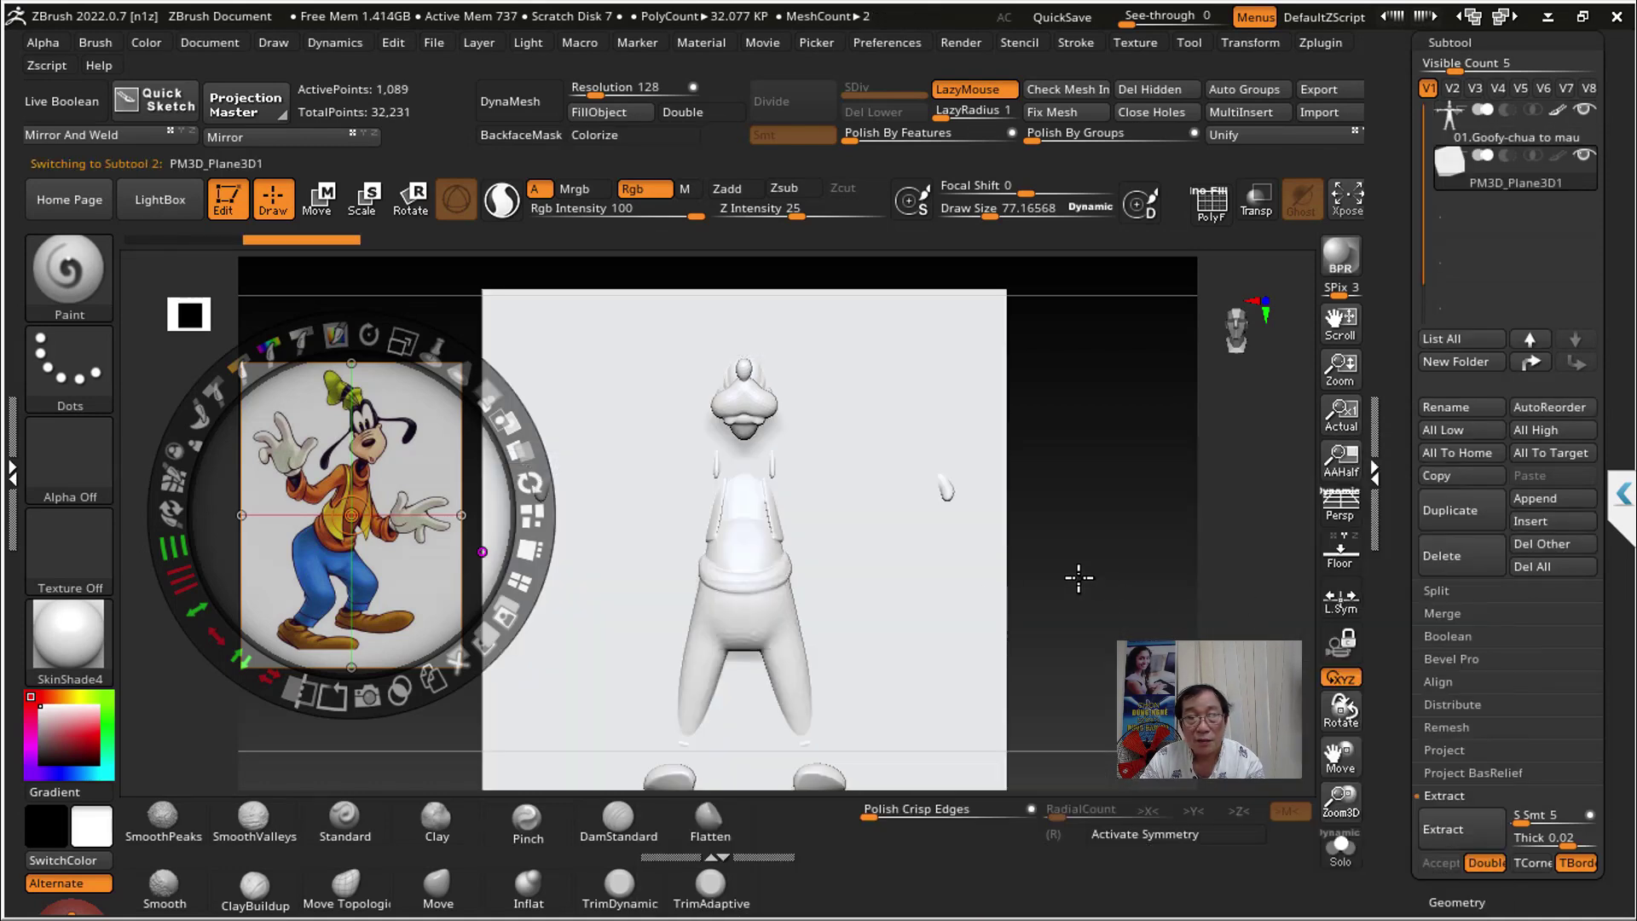
pyautogui.click(1582, 110)
pyautogui.moveTo(433, 463); pyautogui.dragTo(814, 462)
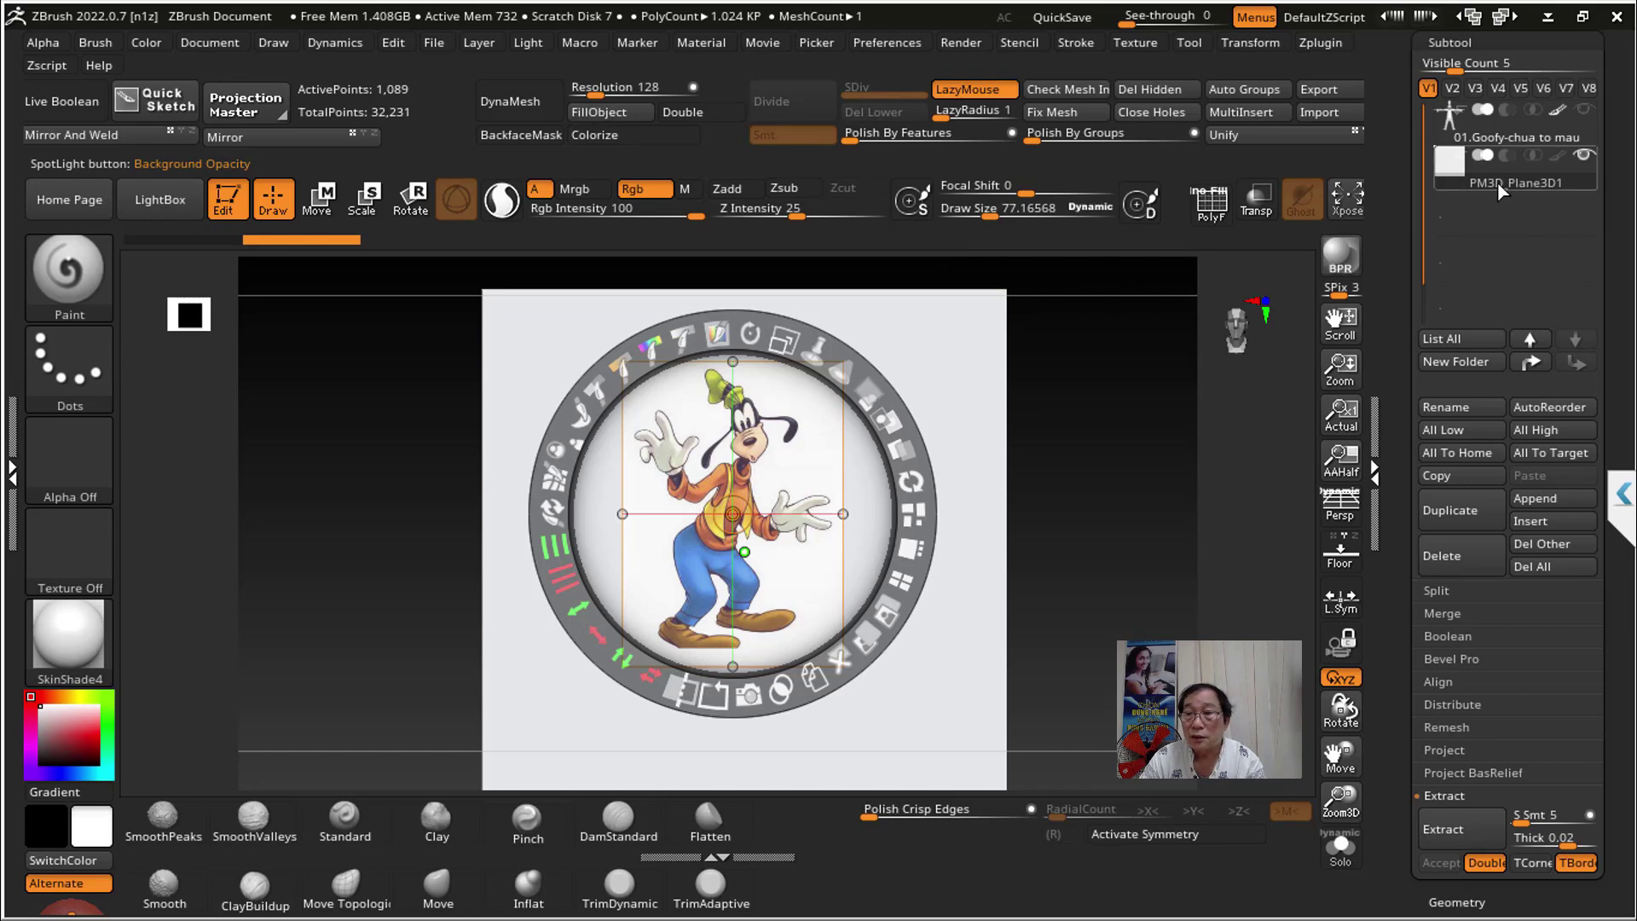
# Step: Hide Spotlight, divide the plane up to SDiv 6 (~1.05 million points), then restore the overlay
pyautogui.hotkey('shift', 'z')
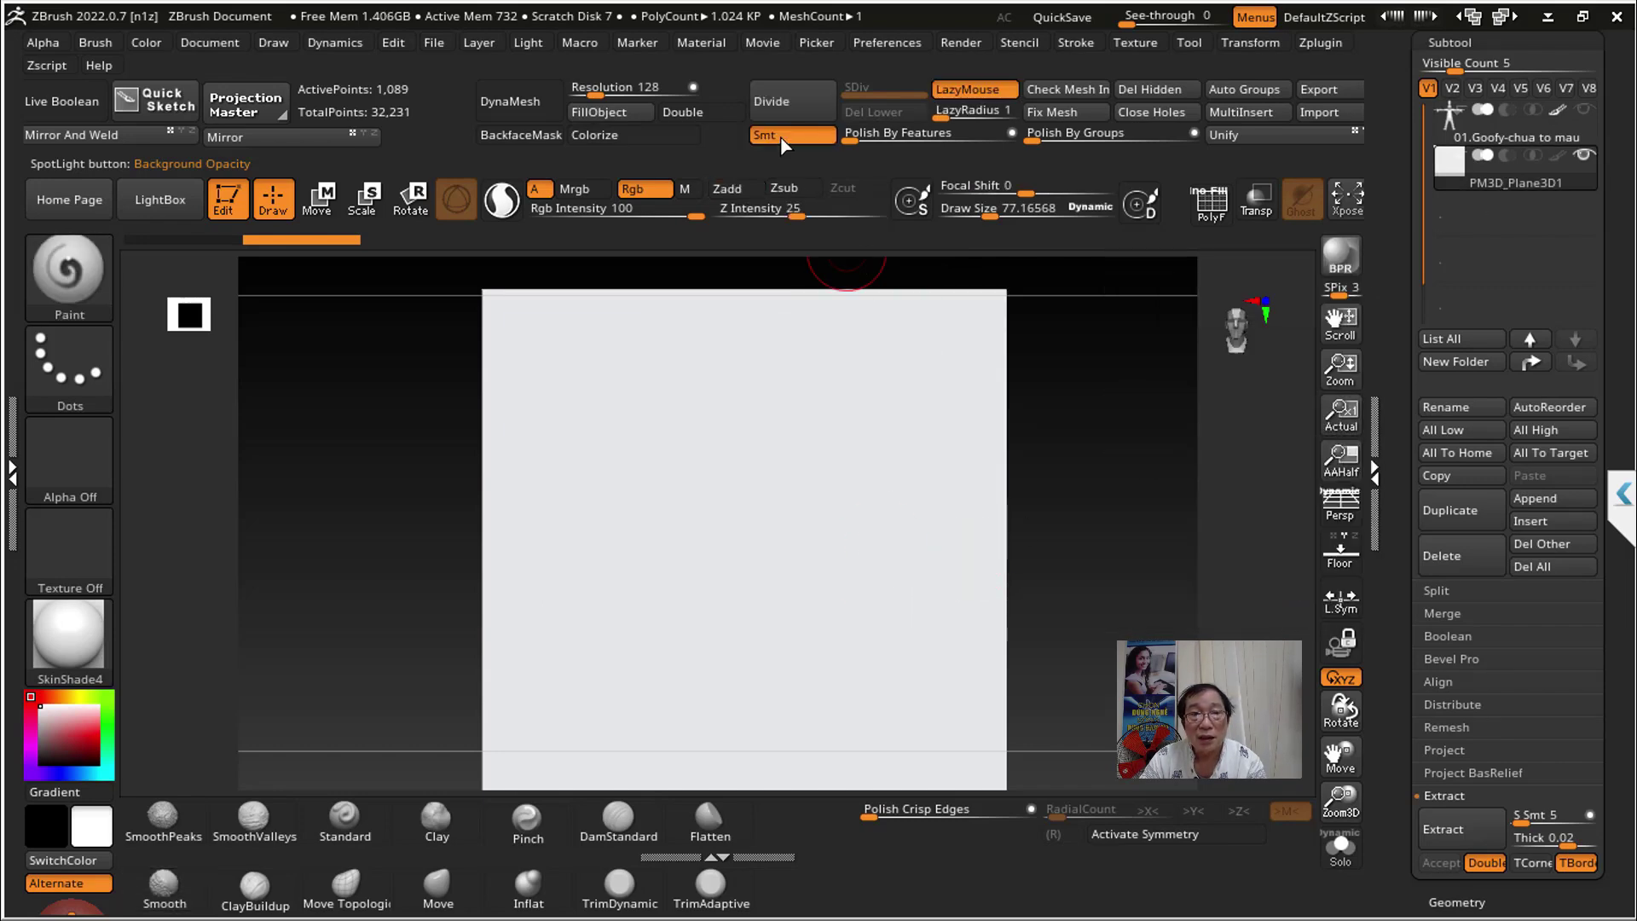
pyautogui.click(785, 120)
pyautogui.click(784, 119)
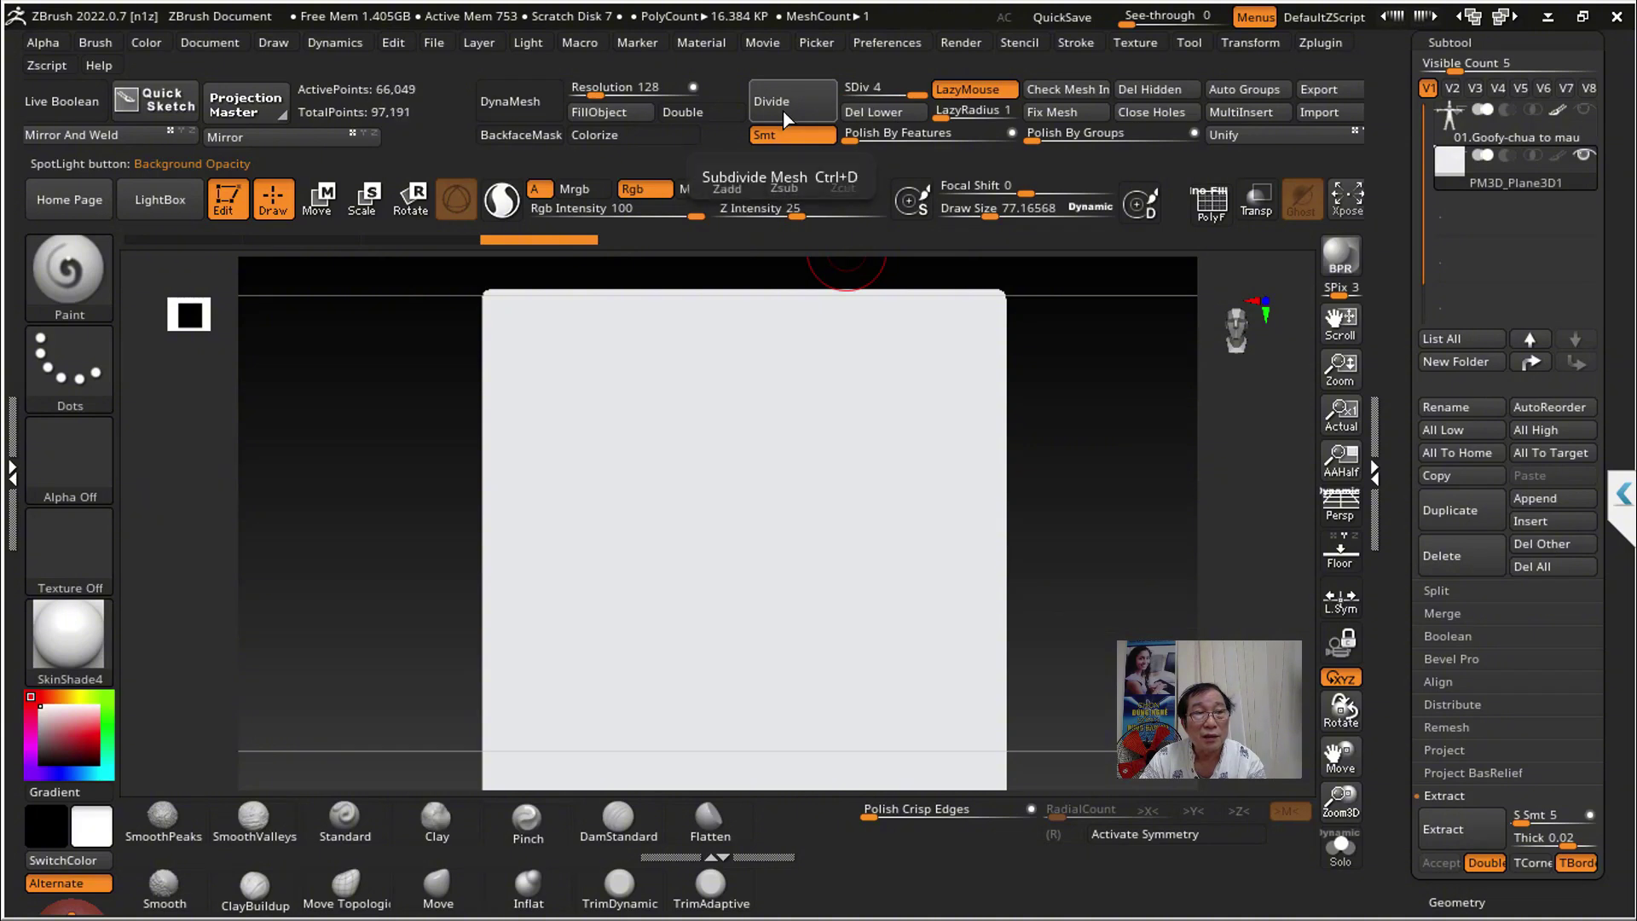
pyautogui.click(783, 119)
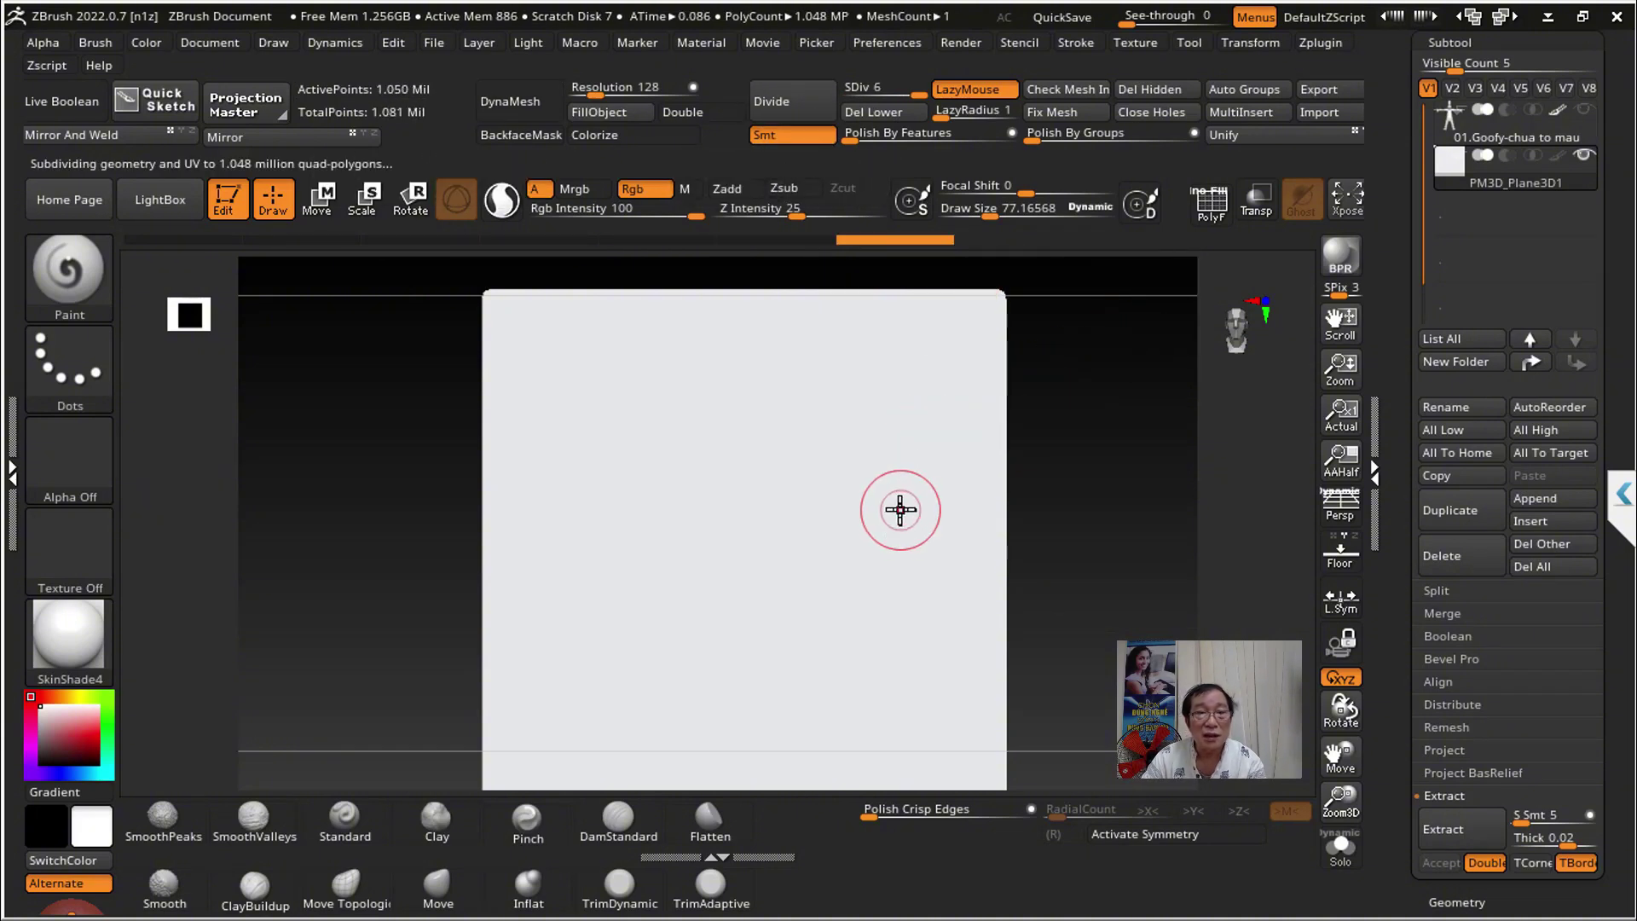
pyautogui.press('f')
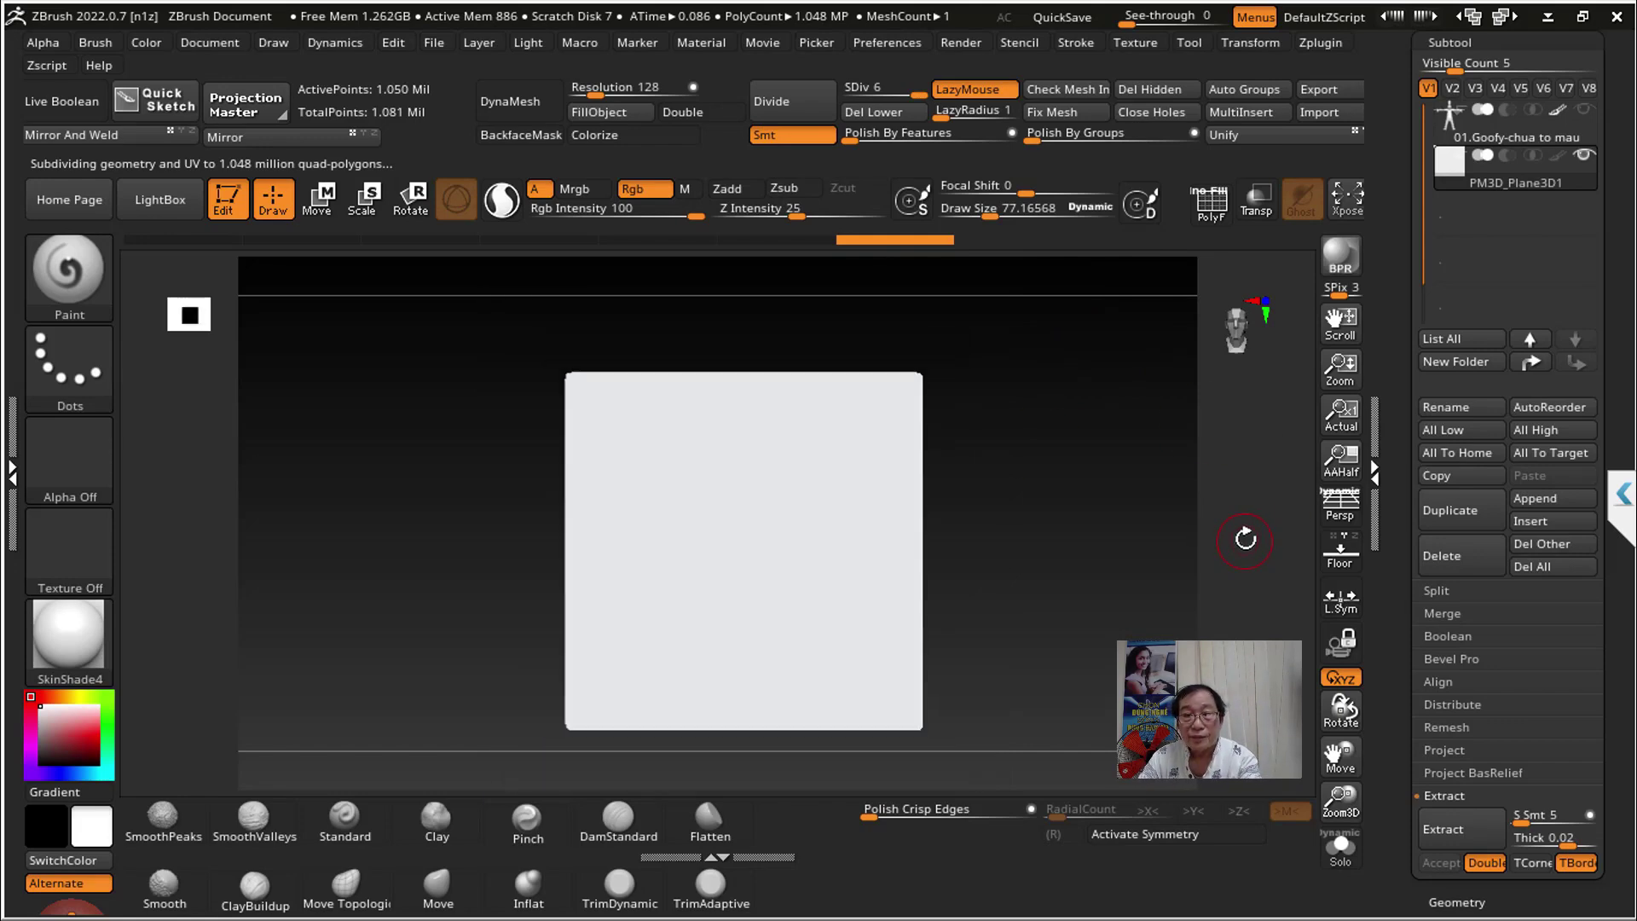
# Step: Scale the Goofy image to fit the plane, close Spotlight edit, and paint it onto the plane
pyautogui.keyDown('alt'); pyautogui.moveTo(1083, 548); pyautogui.dragTo(1002, 506); pyautogui.keyUp('alt')
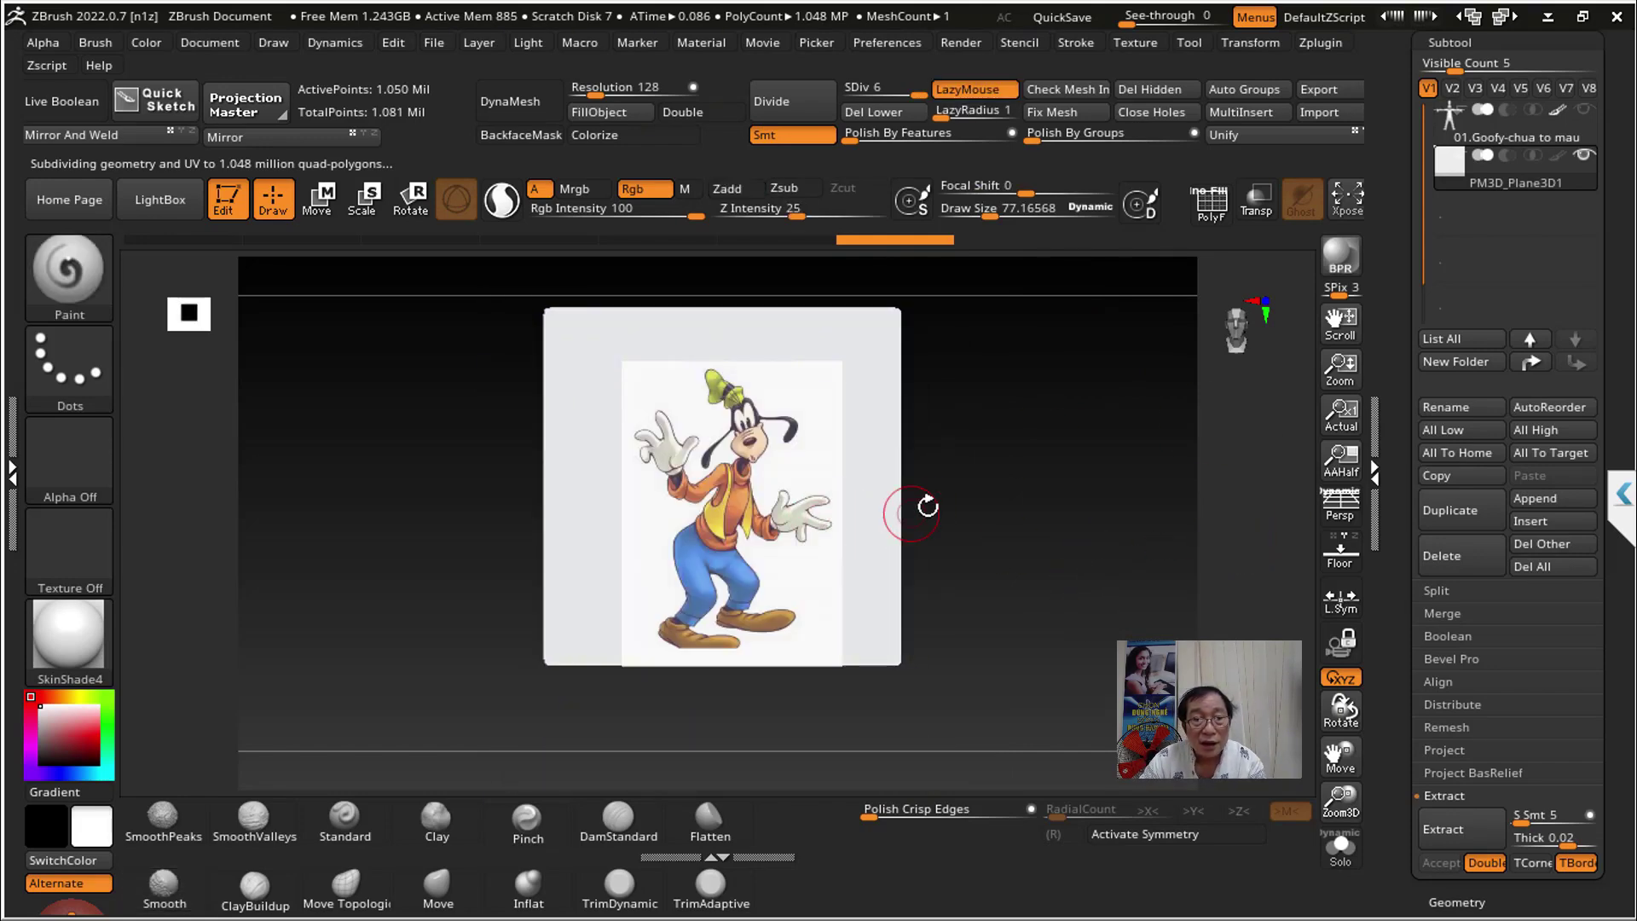
pyautogui.click(335, 217)
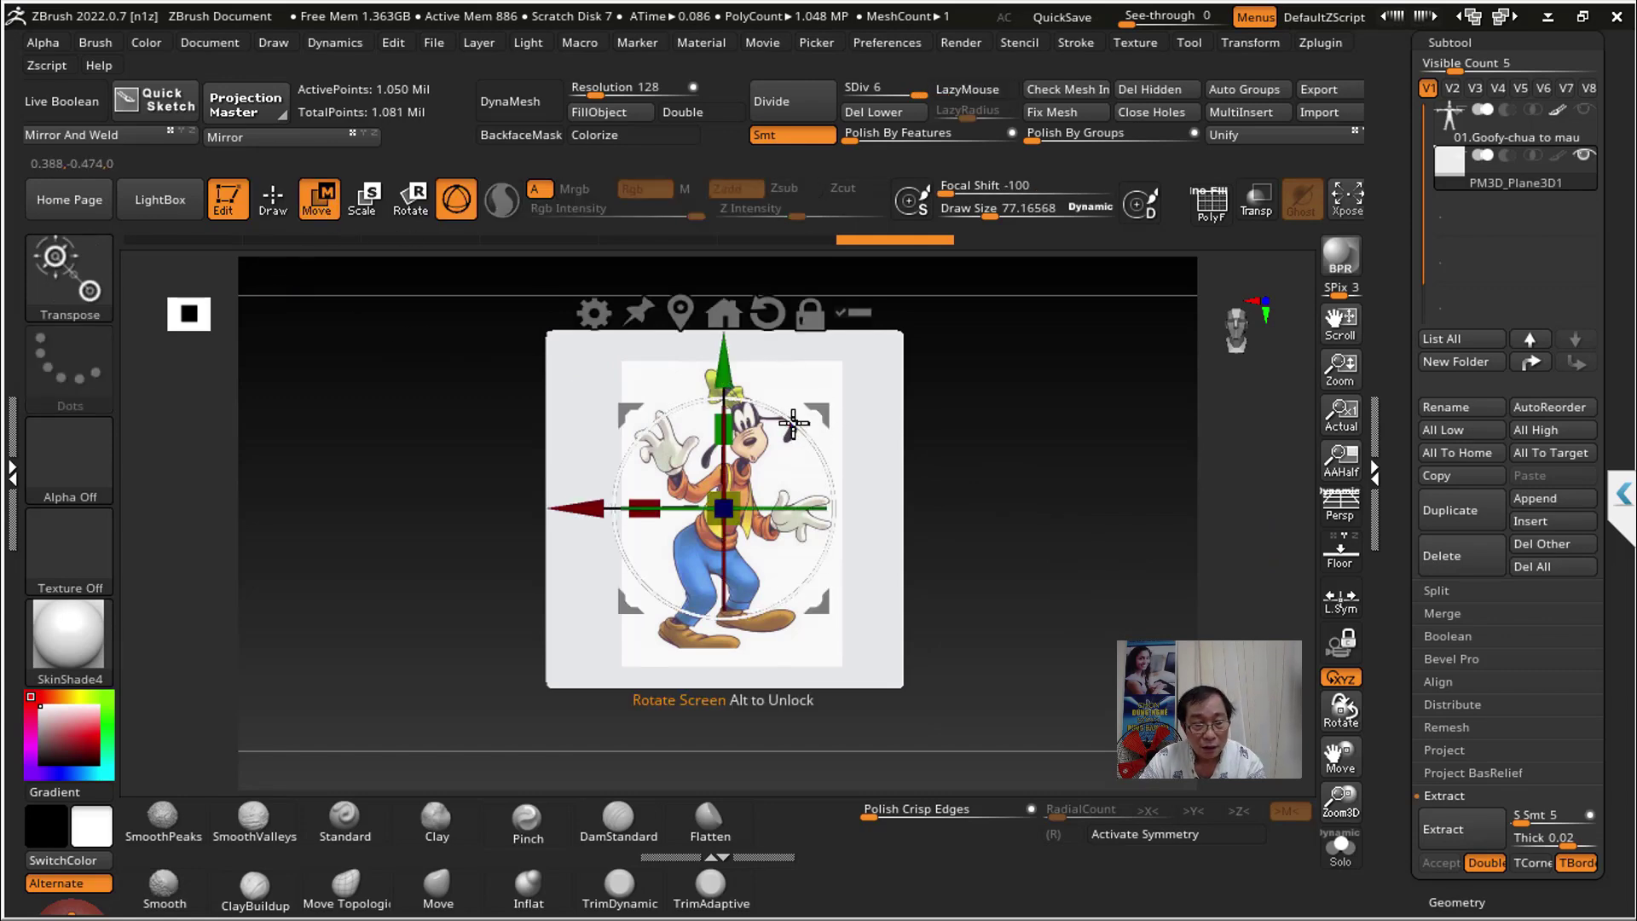
pyautogui.hotkey('shift', 'z')
pyautogui.press('q')
pyautogui.hotkey('shift', 'z')
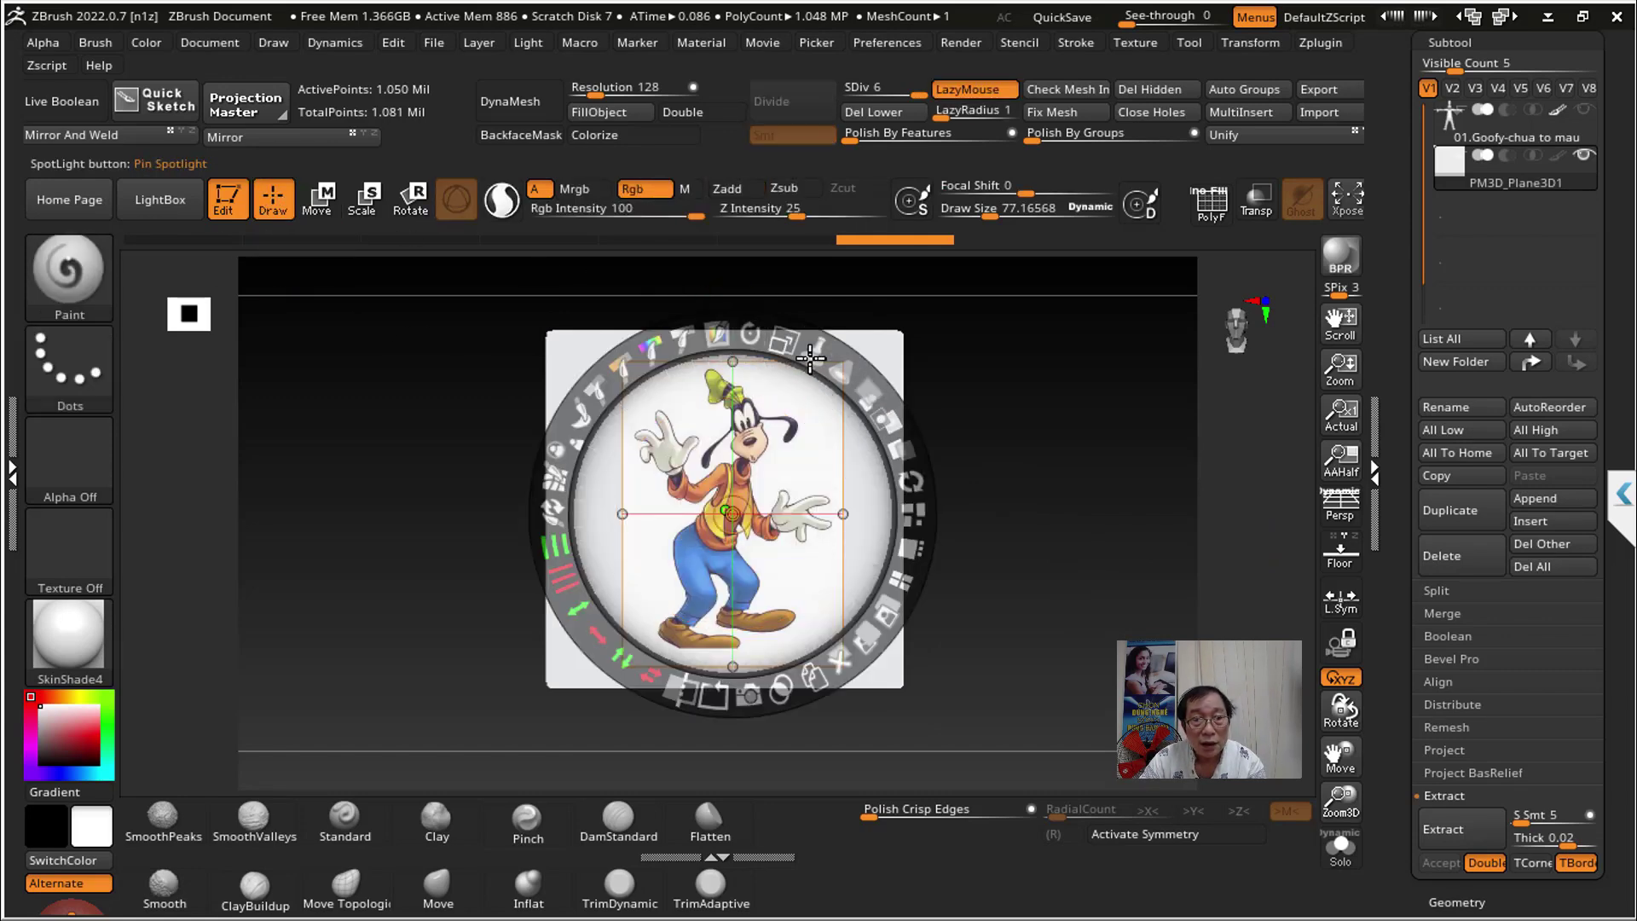
pyautogui.moveTo(811, 357); pyautogui.dragTo(802, 368)
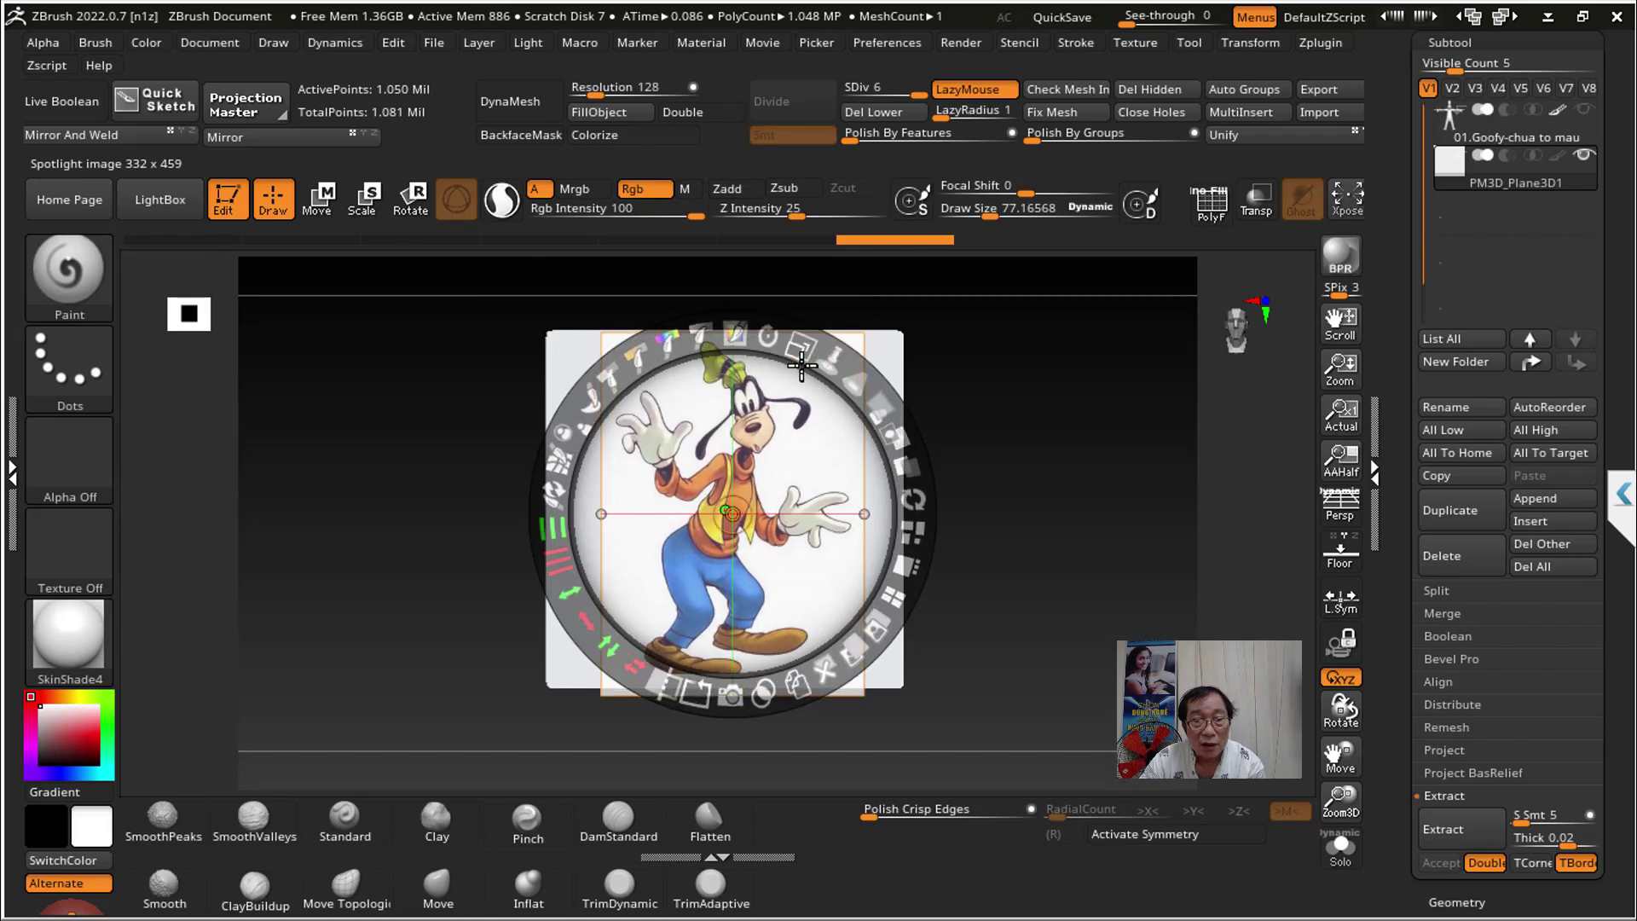
pyautogui.press('z')
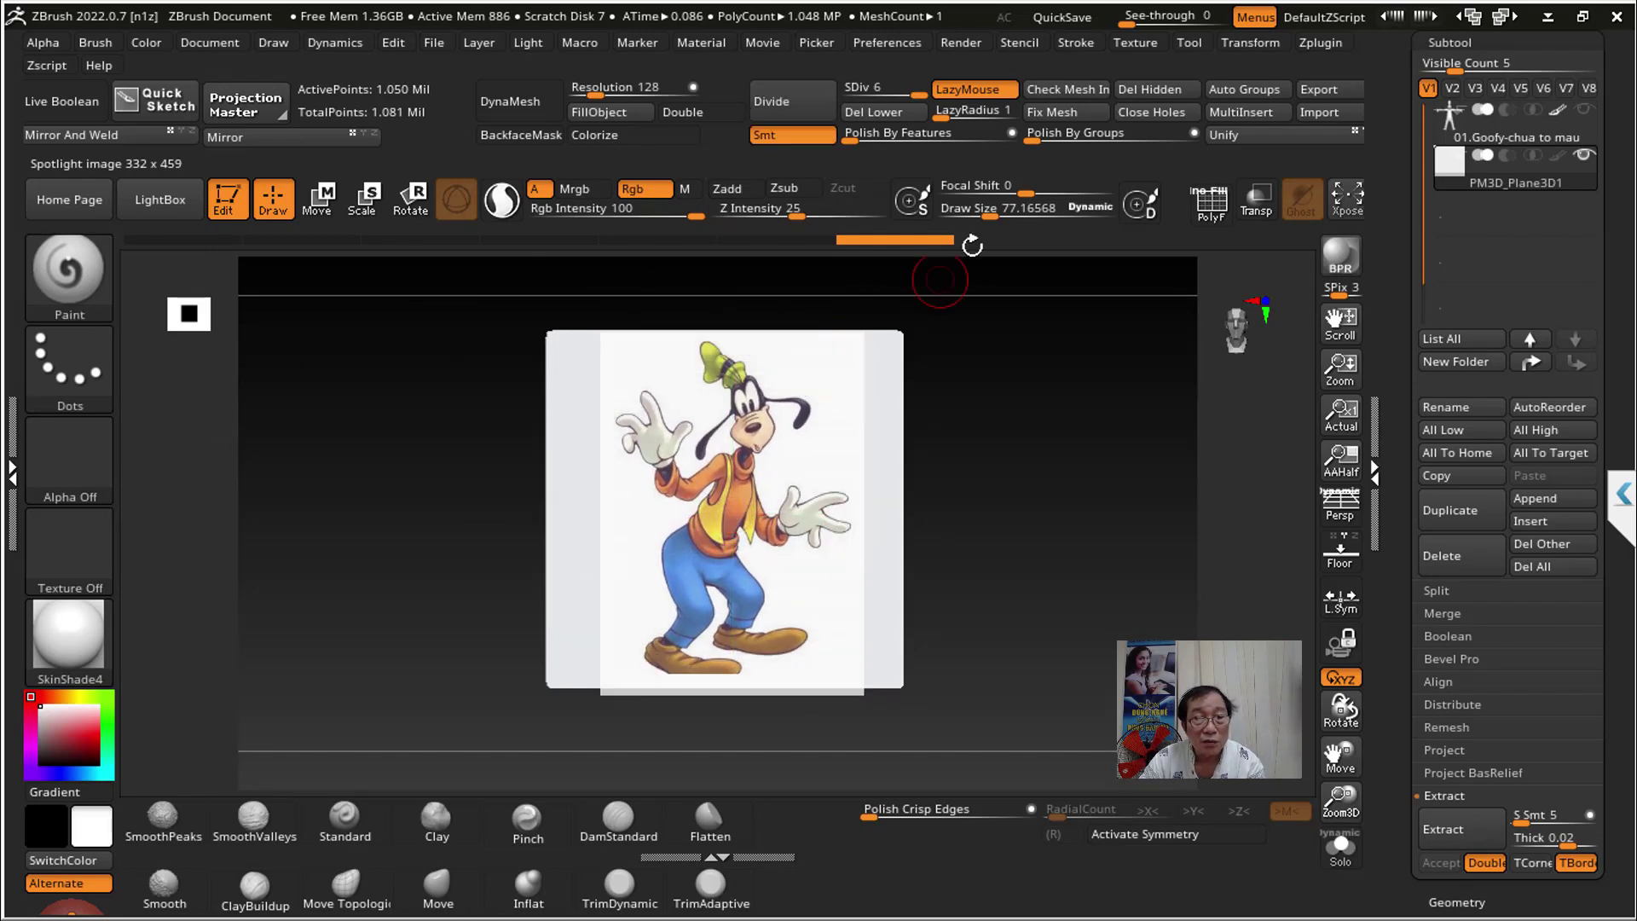
pyautogui.moveTo(989, 215); pyautogui.dragTo(1009, 216)
pyautogui.click(717, 517)
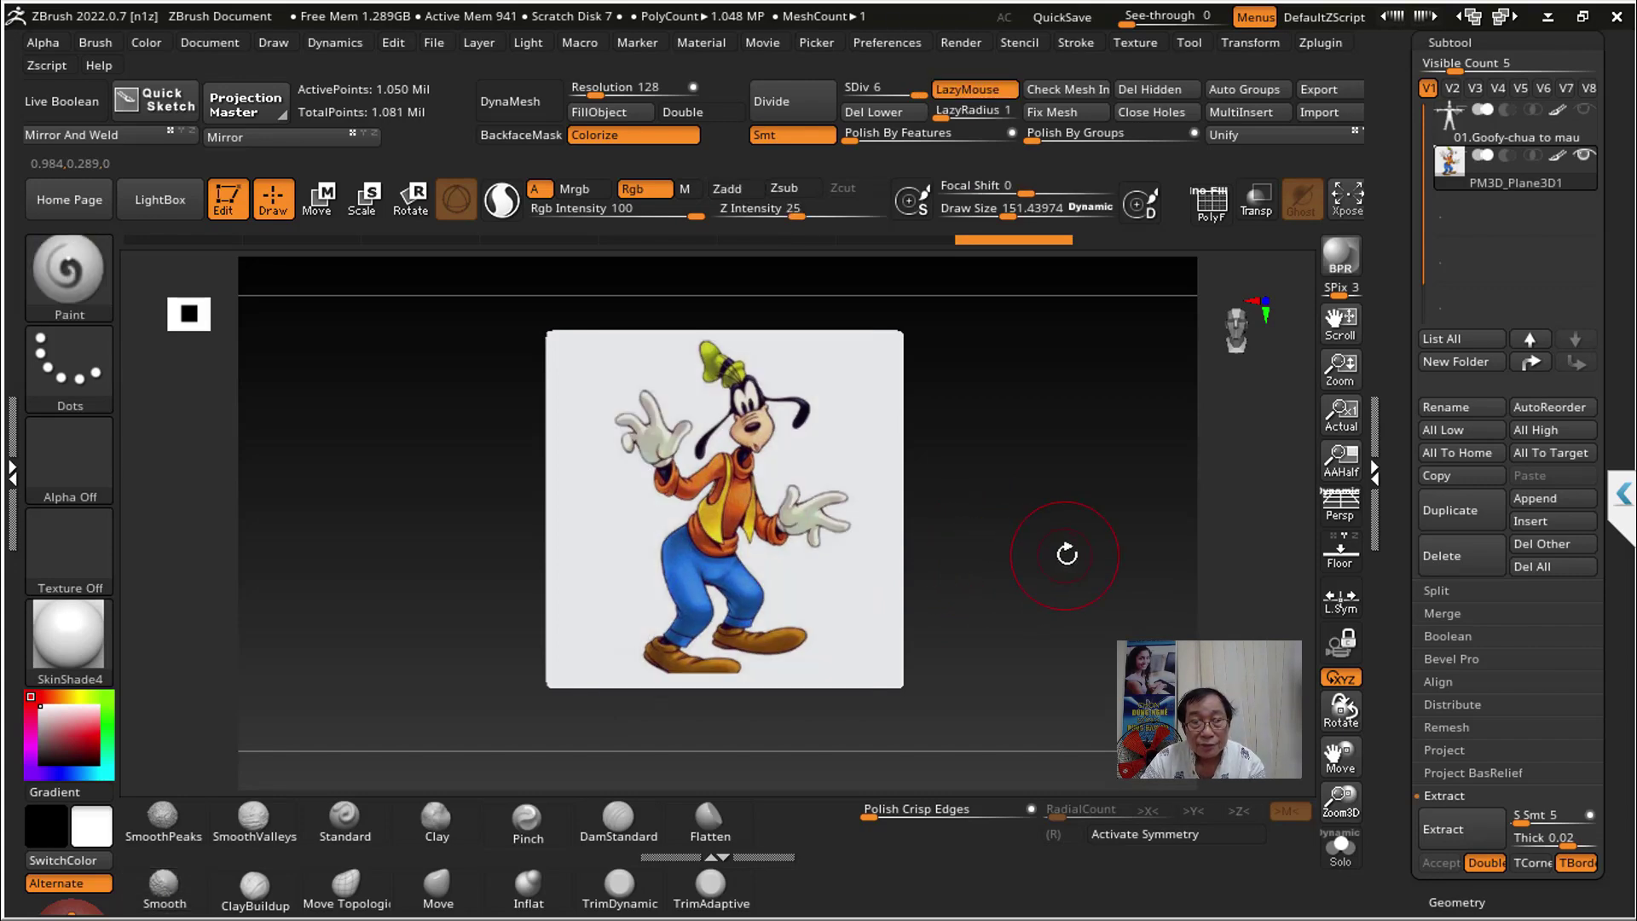
# Step: Delete the plane's lower subdivisions and try KnifeCurve slice lines along its sides
pyautogui.moveTo(1087, 552)
pyautogui.keyDown('alt'); pyautogui.mouseDown()
pyautogui.moveTo(792, 582)
pyautogui.moveTo(827, 590)
pyautogui.moveTo(841, 556)
pyautogui.mouseUp(); pyautogui.keyUp('alt')
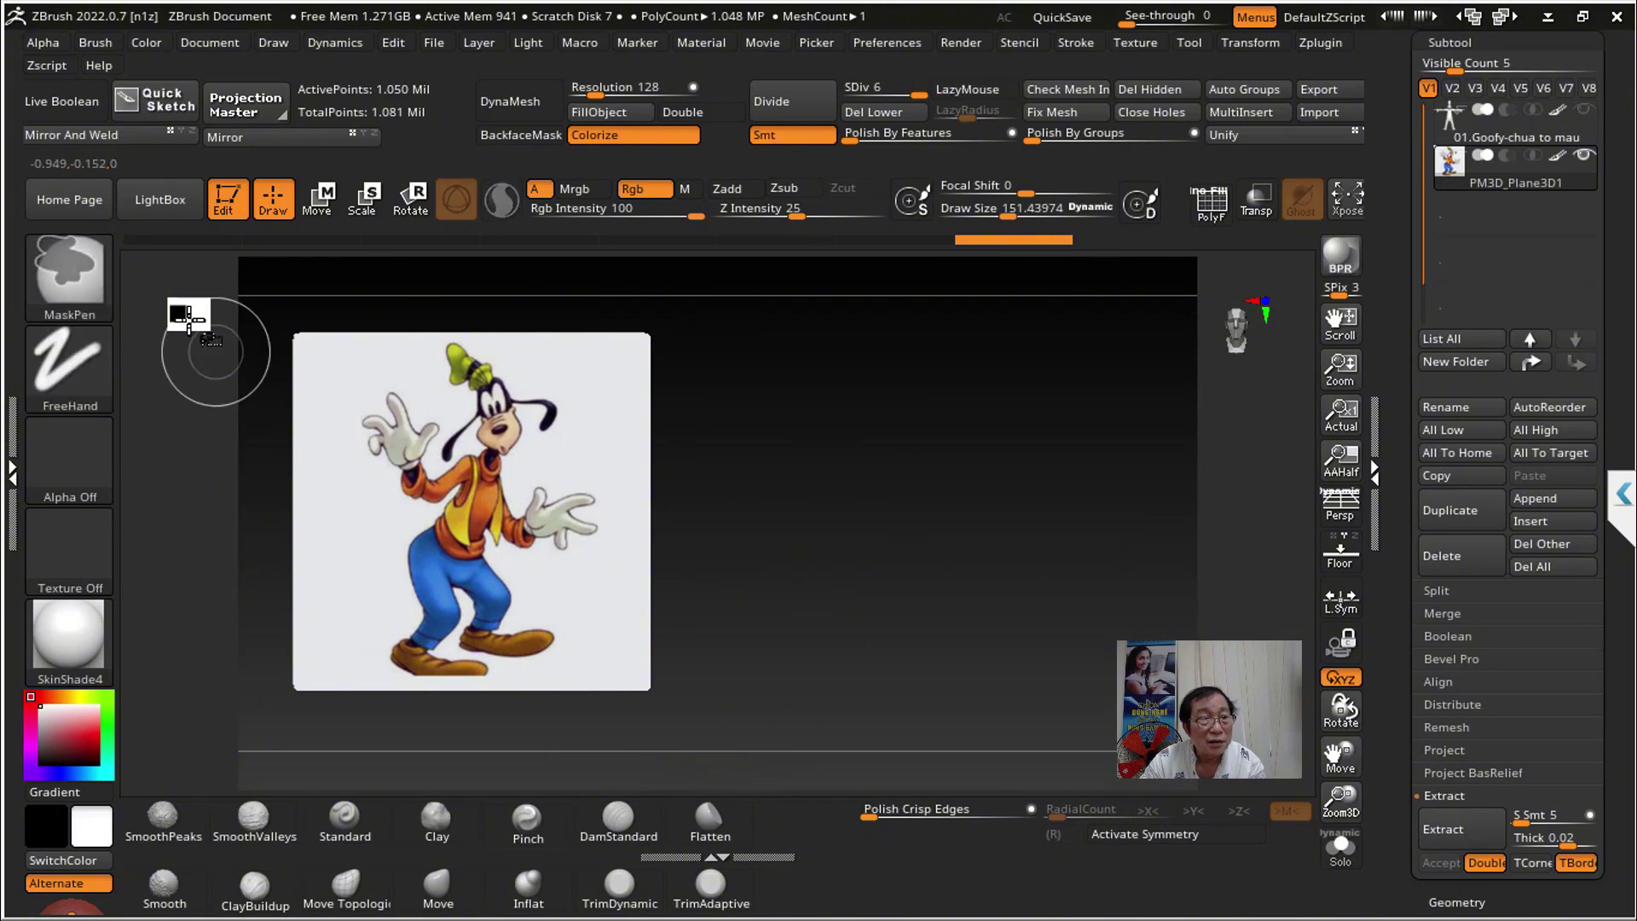
pyautogui.keyDown('ctrl'); pyautogui.keyDown('shift'); pyautogui.click(68, 272); pyautogui.keyUp('shift'); pyautogui.keyUp('ctrl')
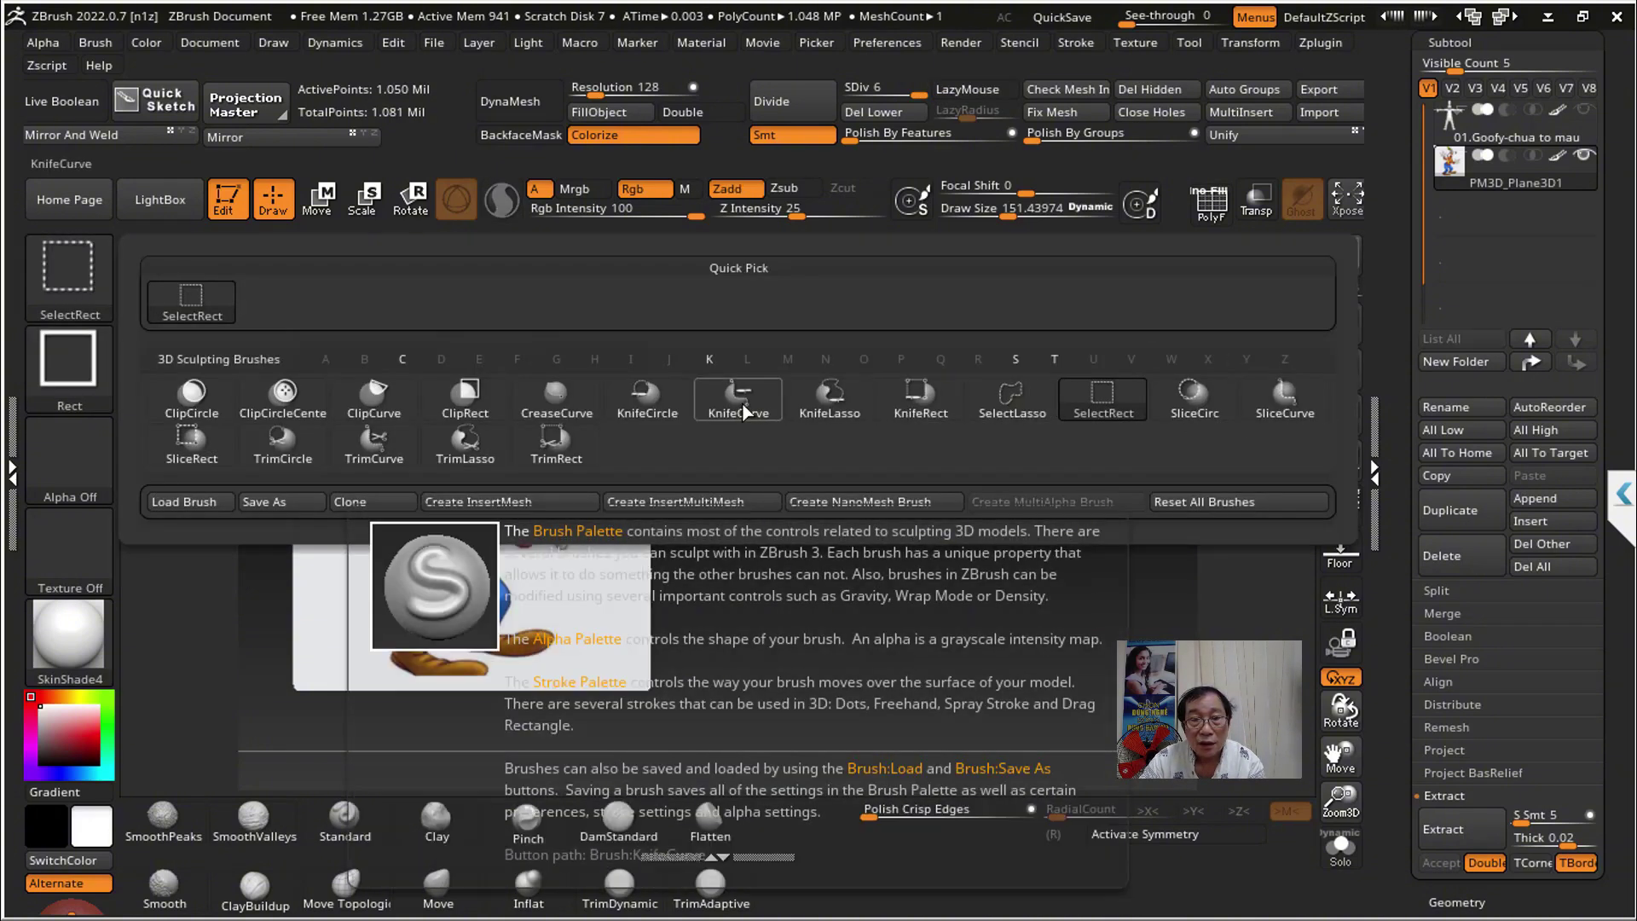
pyautogui.click(742, 403)
pyautogui.keyDown('ctrl'); pyautogui.keyDown('shift'); pyautogui.moveTo(613, 312); pyautogui.dragTo(586, 807); pyautogui.keyUp('shift'); pyautogui.keyUp('ctrl')
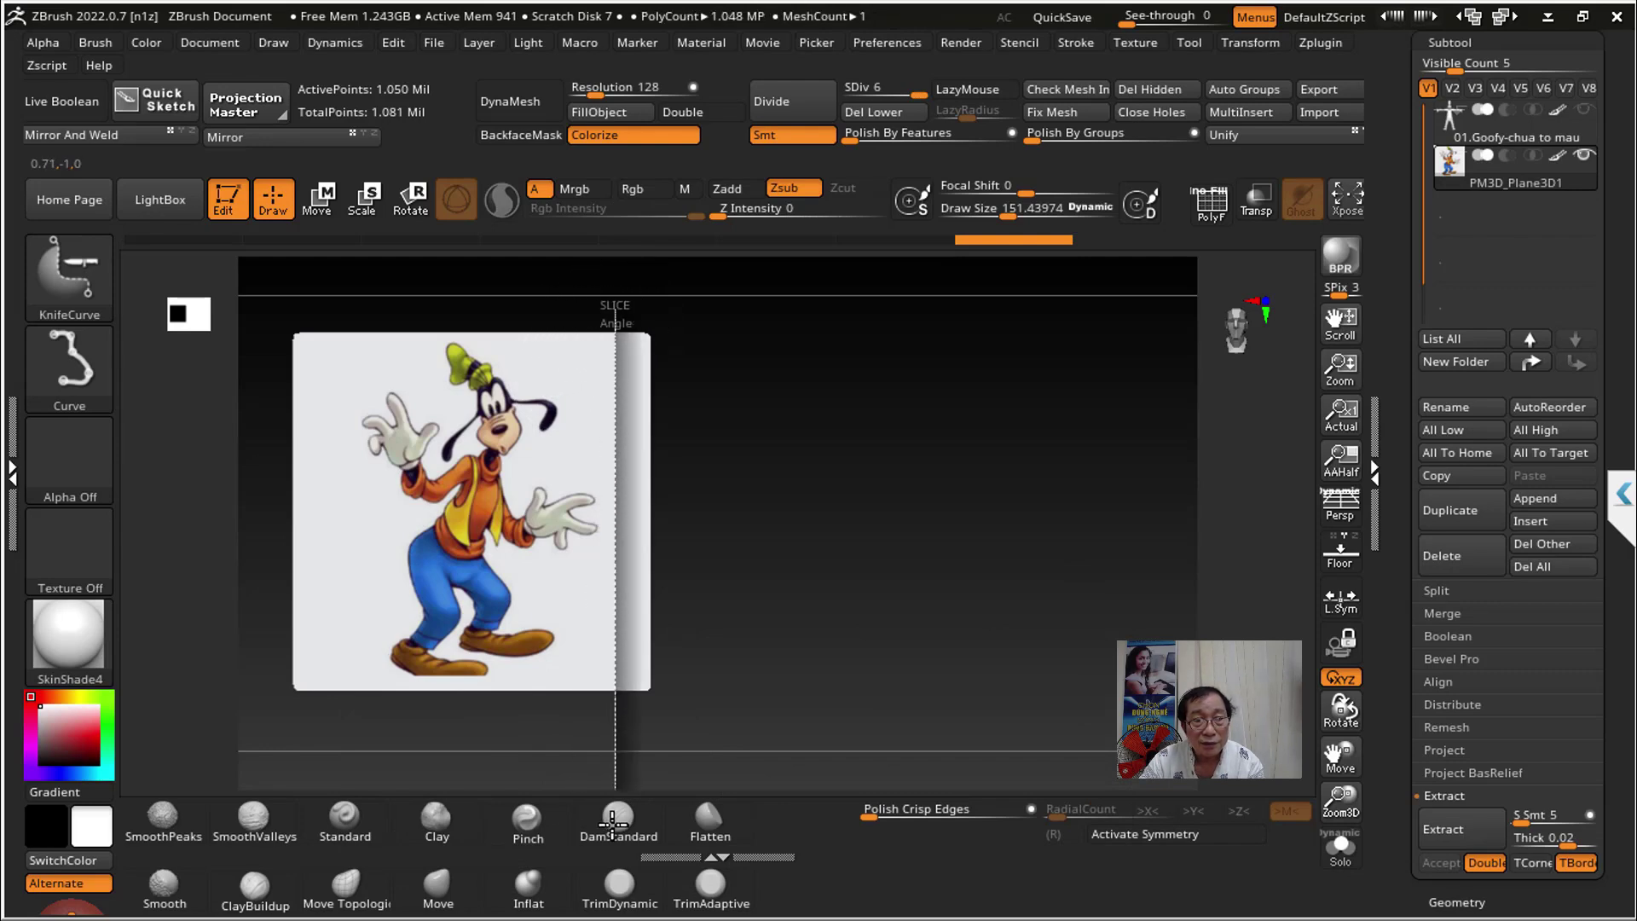
pyautogui.click(852, 119)
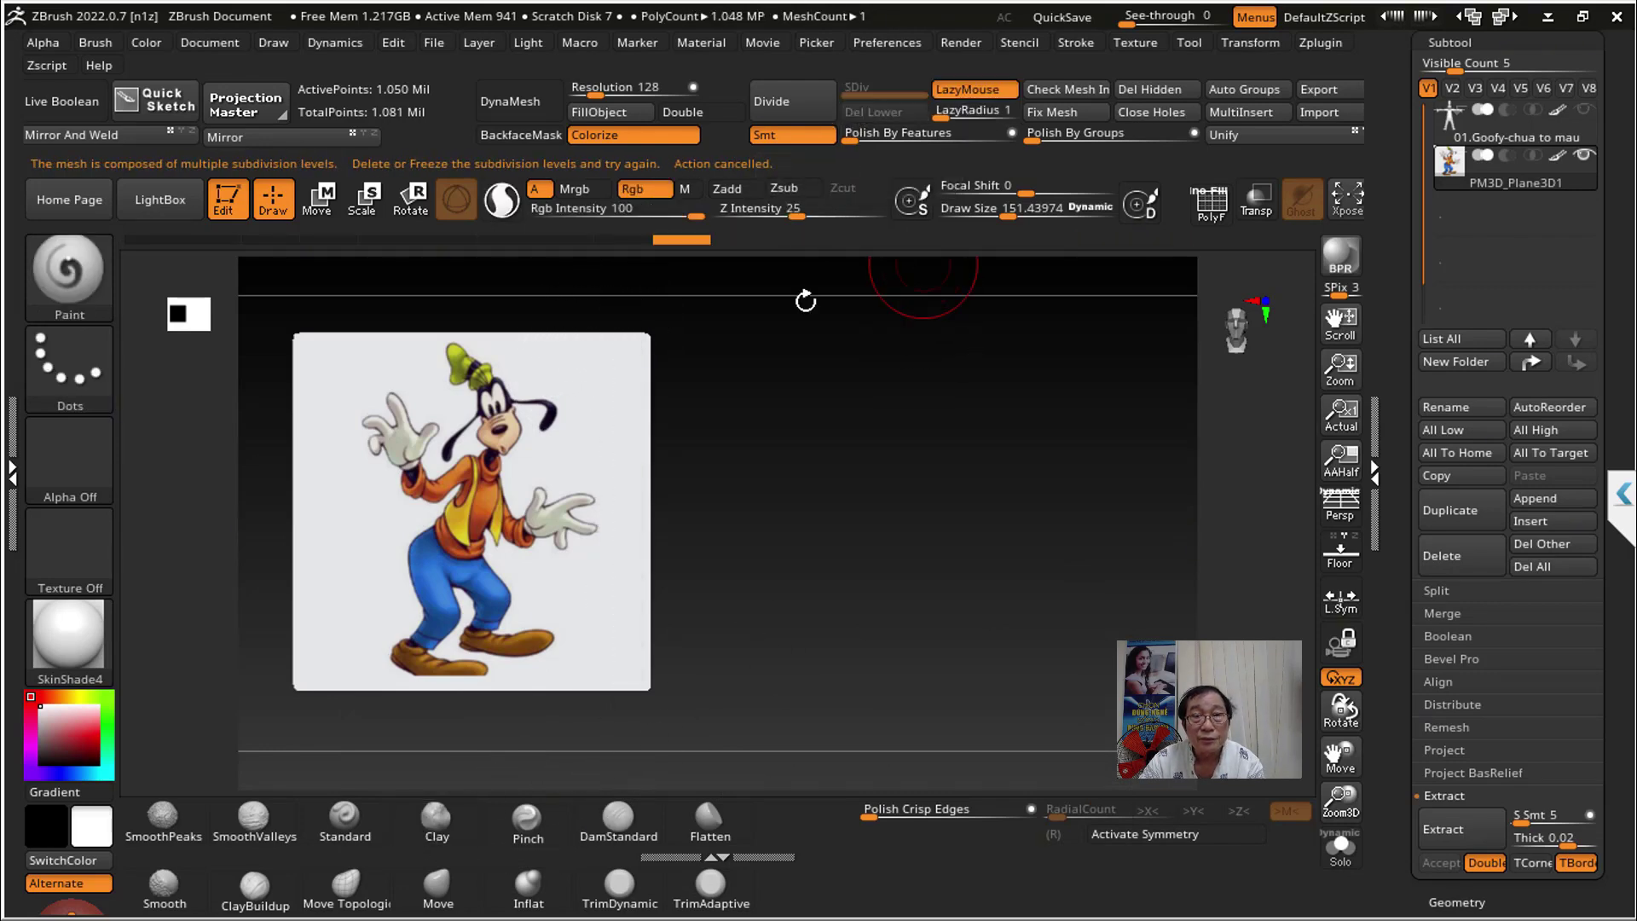
pyautogui.keyDown('ctrl'); pyautogui.keyDown('shift'); pyautogui.moveTo(603, 328); pyautogui.dragTo(607, 766); pyautogui.keyUp('shift'); pyautogui.keyUp('ctrl')
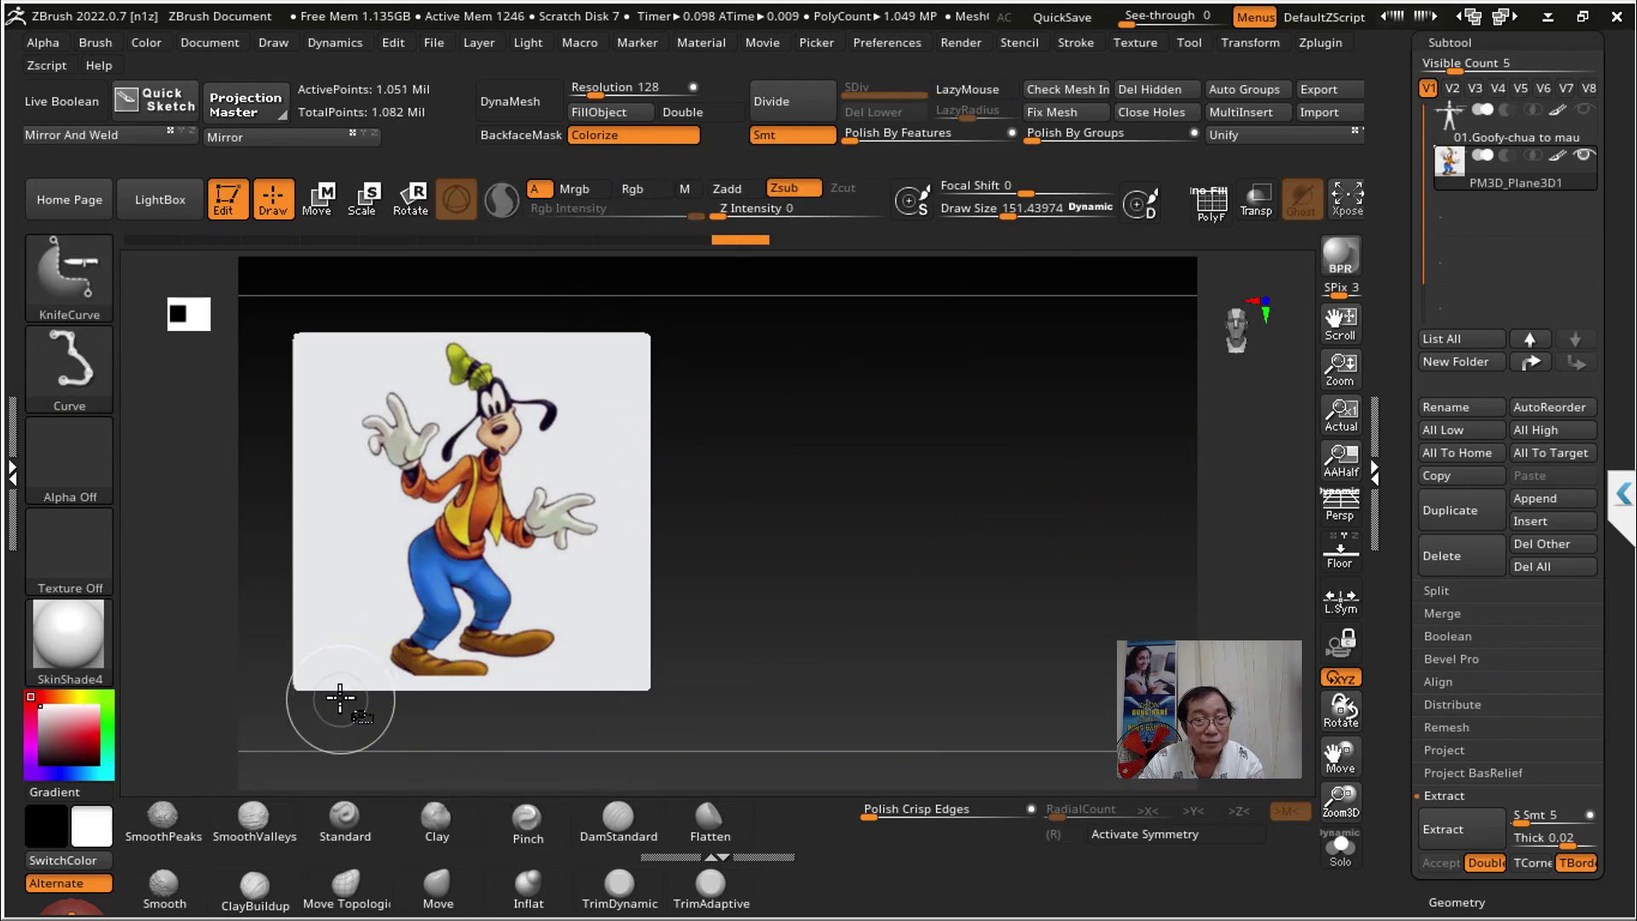
pyautogui.keyDown('ctrl'); pyautogui.keyDown('shift'); pyautogui.moveTo(337, 721); pyautogui.dragTo(338, 279); pyautogui.keyUp('shift'); pyautogui.keyUp('ctrl')
pyautogui.click(69, 277)
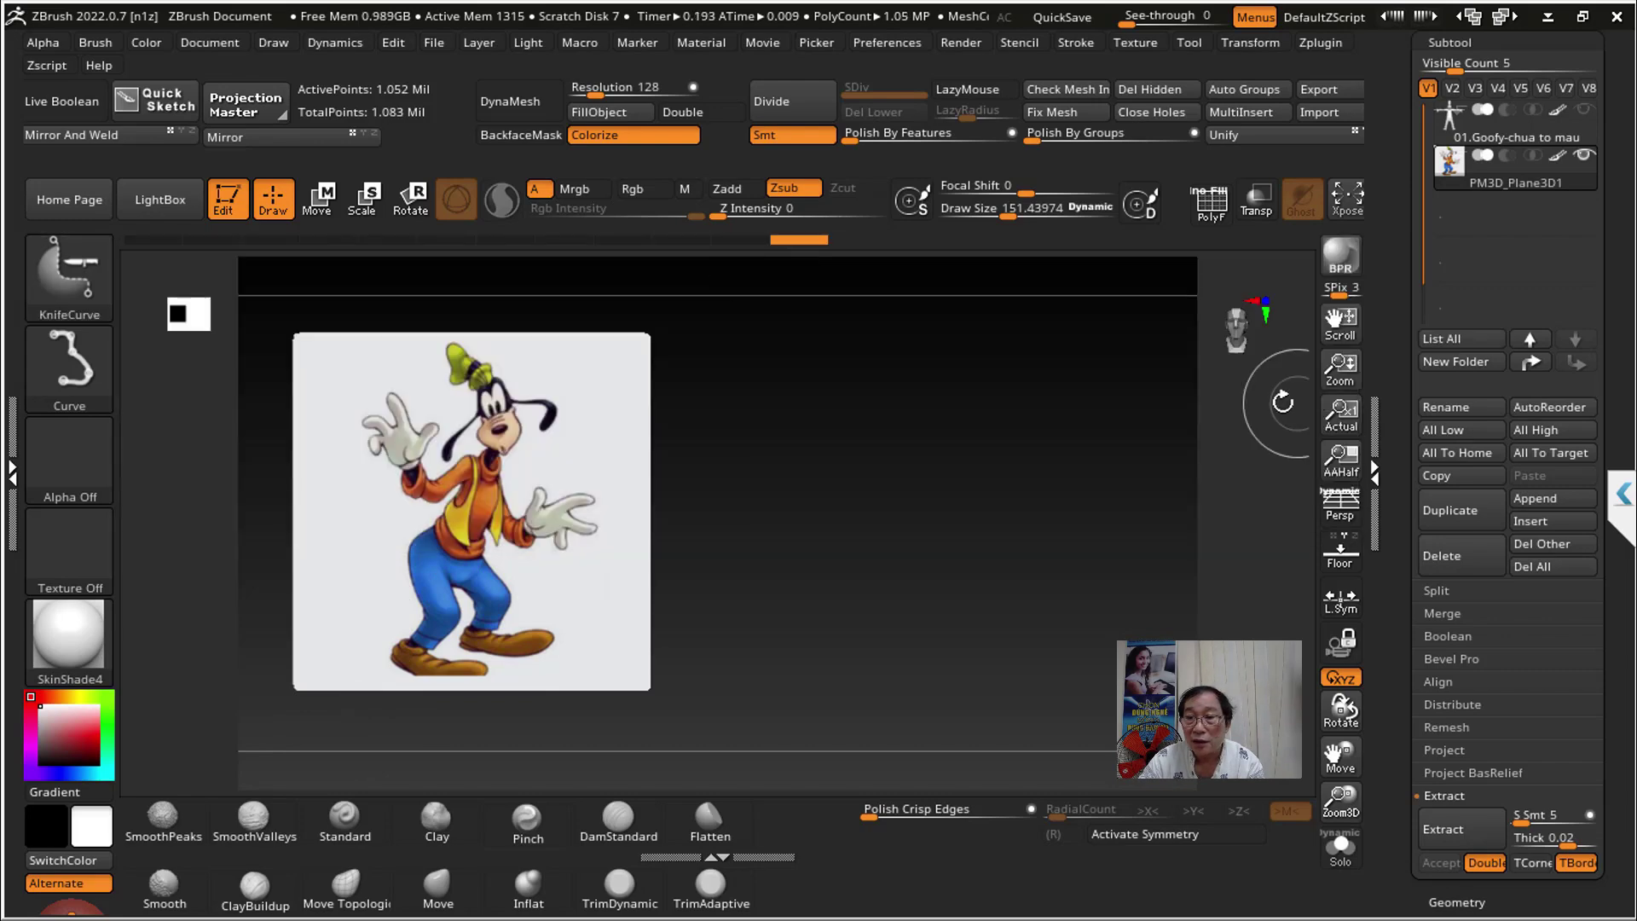
# Step: Cut away the blank strips beside Goofy with TrimCurve, then show the Goofy model again
pyautogui.click(69, 277)
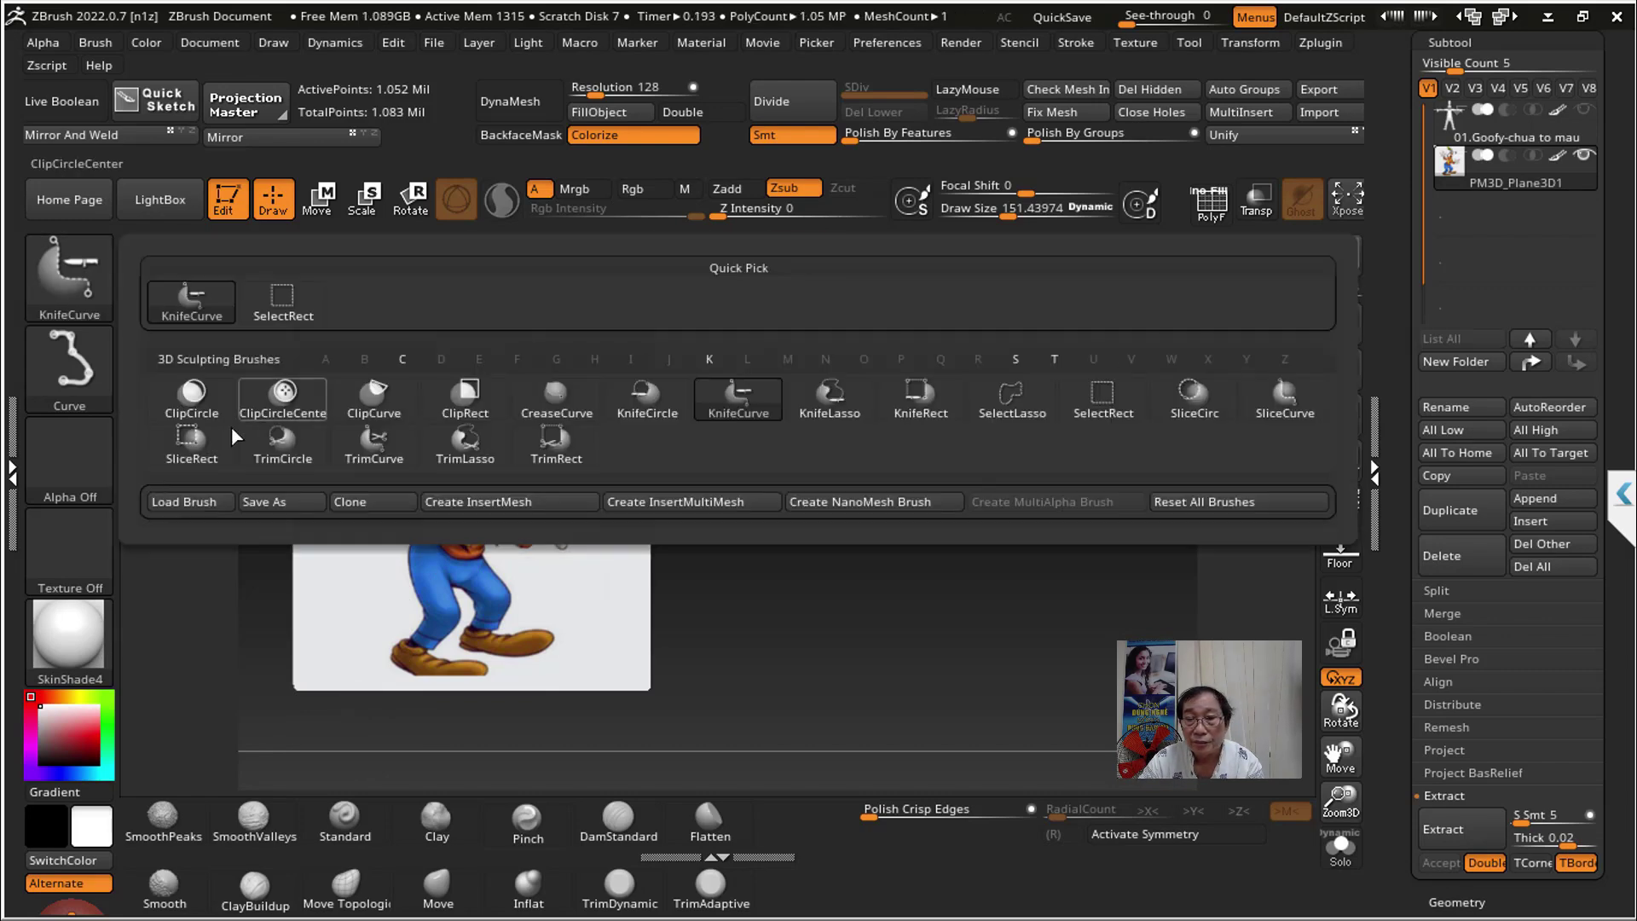
pyautogui.click(373, 441)
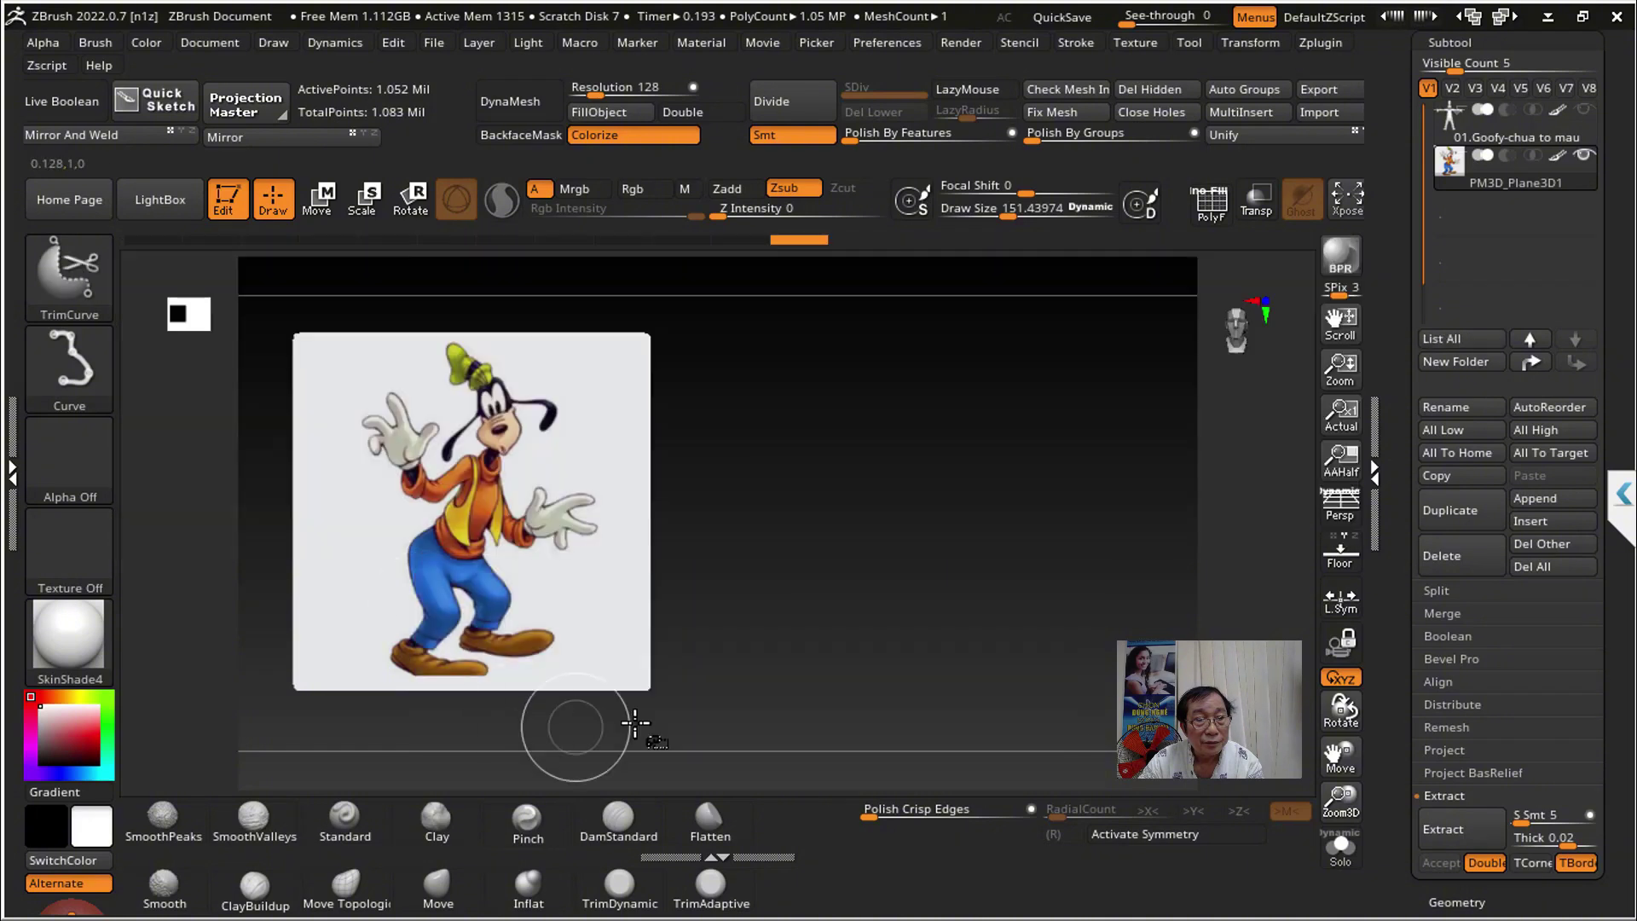
pyautogui.keyDown('ctrl'); pyautogui.keyDown('shift'); pyautogui.moveTo(600, 681); pyautogui.dragTo(620, 439); pyautogui.keyUp('shift'); pyautogui.keyUp('ctrl')
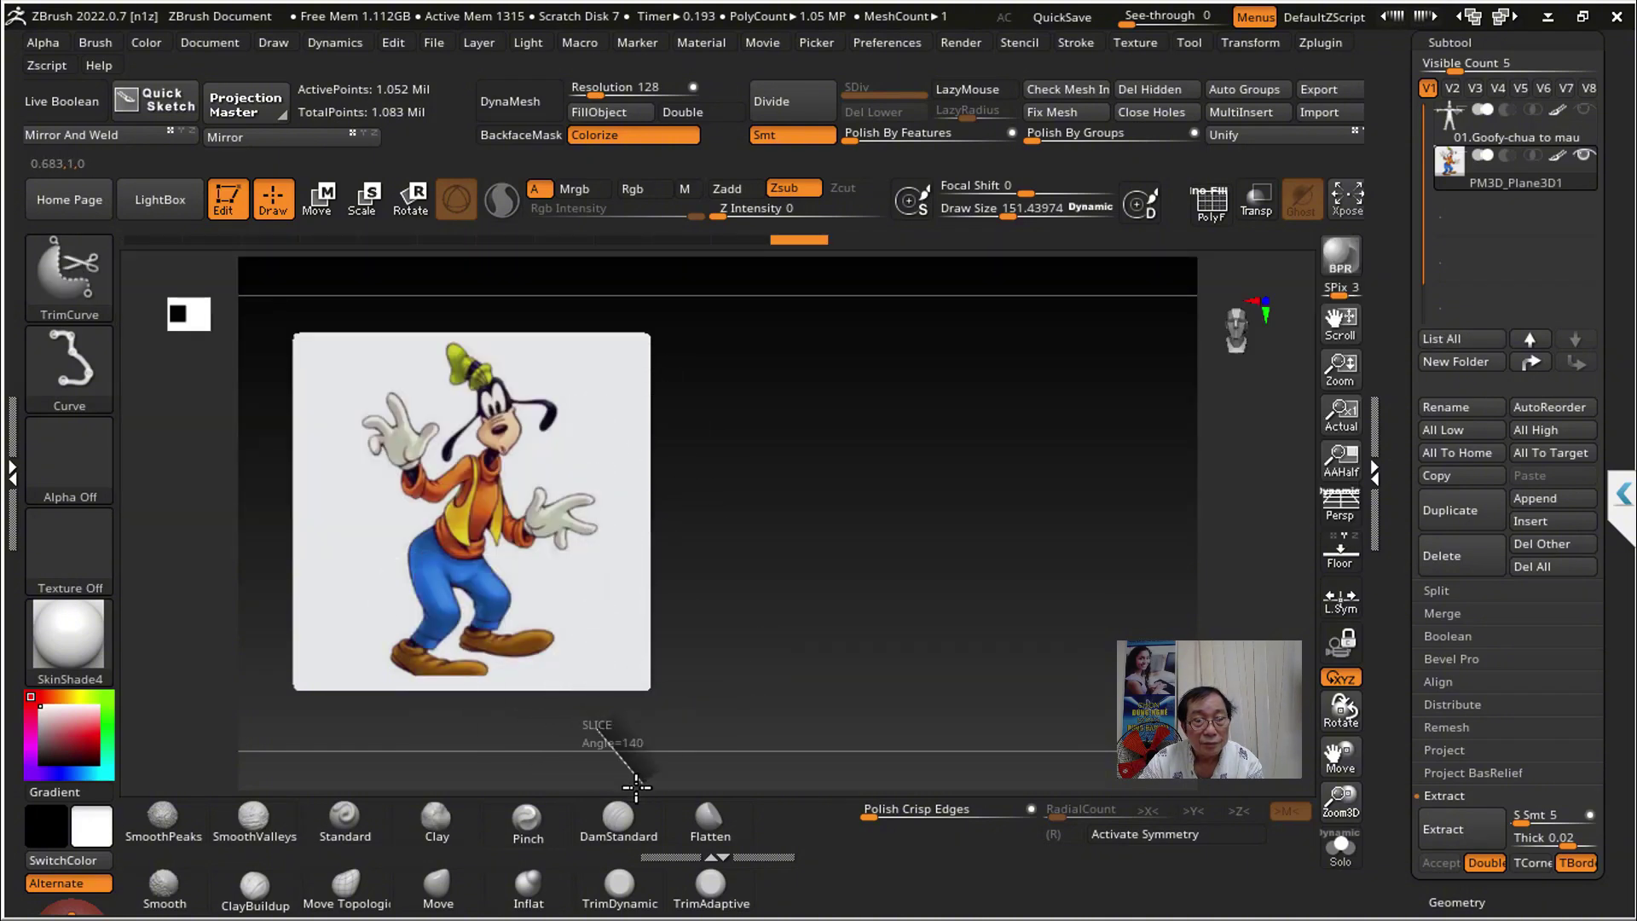
pyautogui.keyDown('ctrl'); pyautogui.keyDown('shift'); pyautogui.moveTo(603, 298); pyautogui.dragTo(605, 799); pyautogui.keyUp('shift'); pyautogui.keyUp('ctrl')
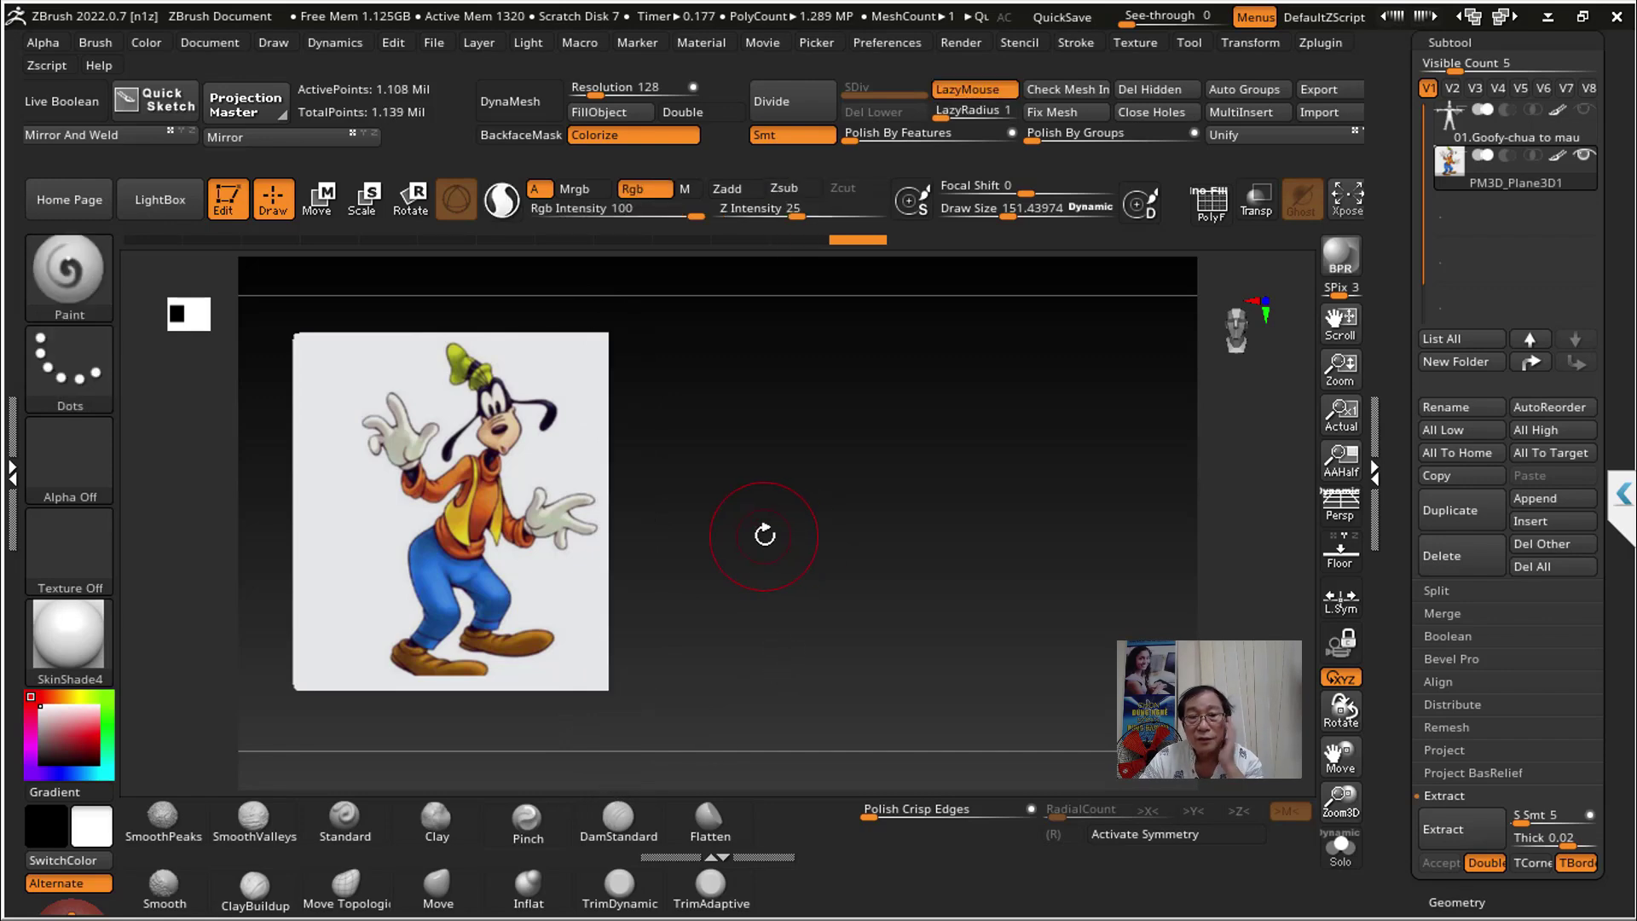
pyautogui.keyDown('ctrl'); pyautogui.keyDown('shift'); pyautogui.moveTo(344, 701); pyautogui.dragTo(348, 318); pyautogui.keyUp('shift'); pyautogui.keyUp('ctrl')
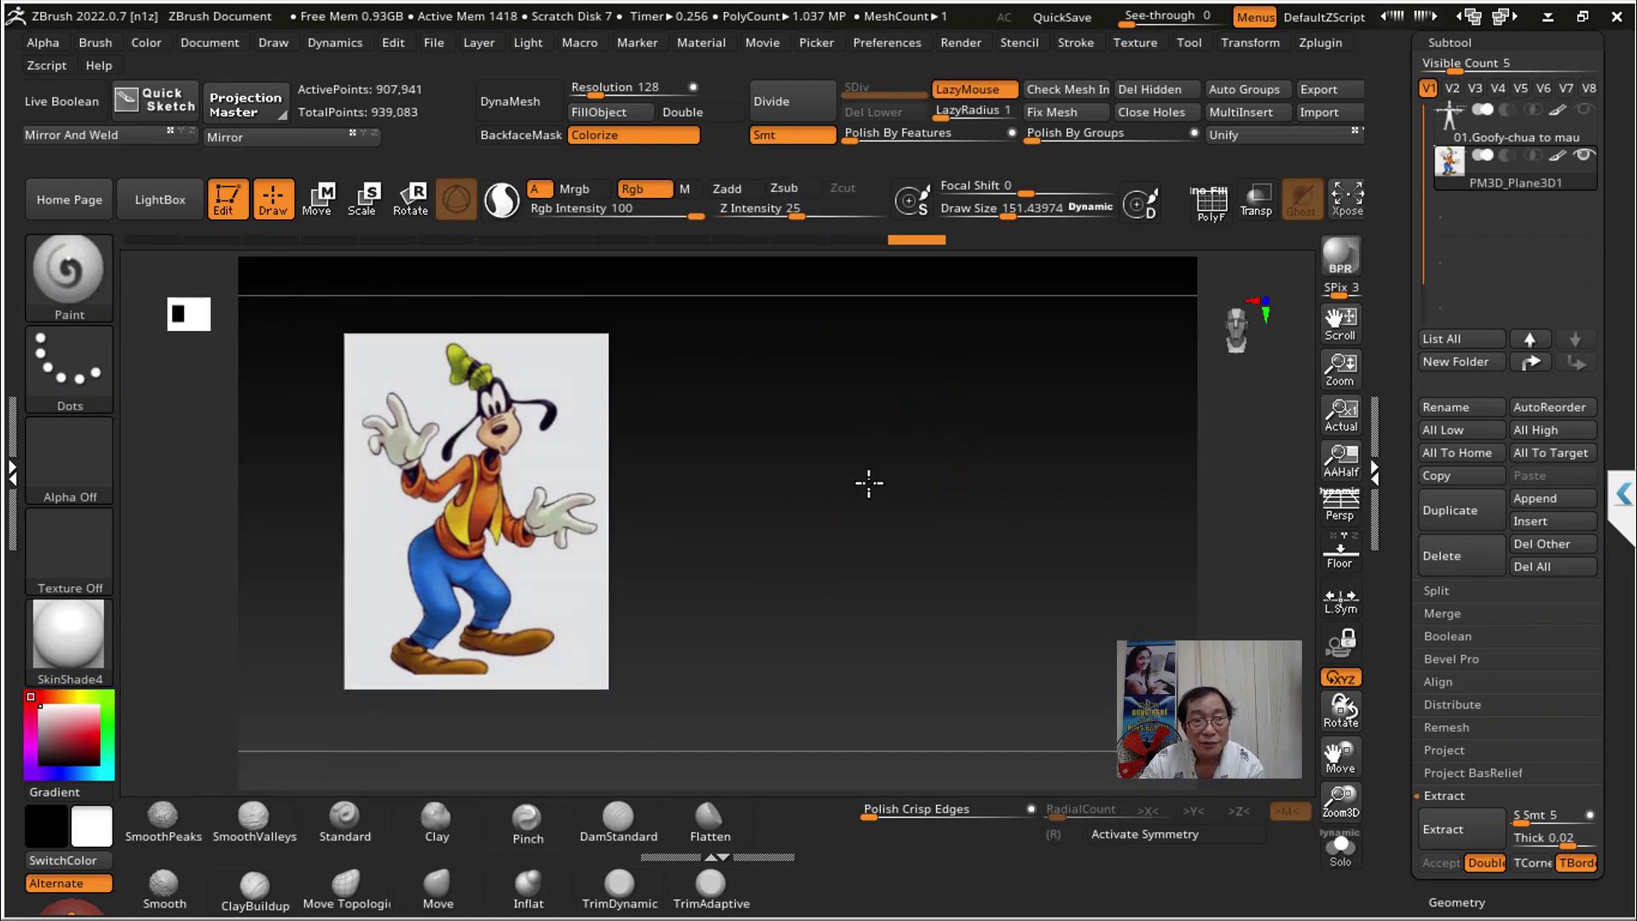
pyautogui.keyDown('alt'); pyautogui.moveTo(1108, 527); pyautogui.dragTo(1031, 550); pyautogui.keyUp('alt')
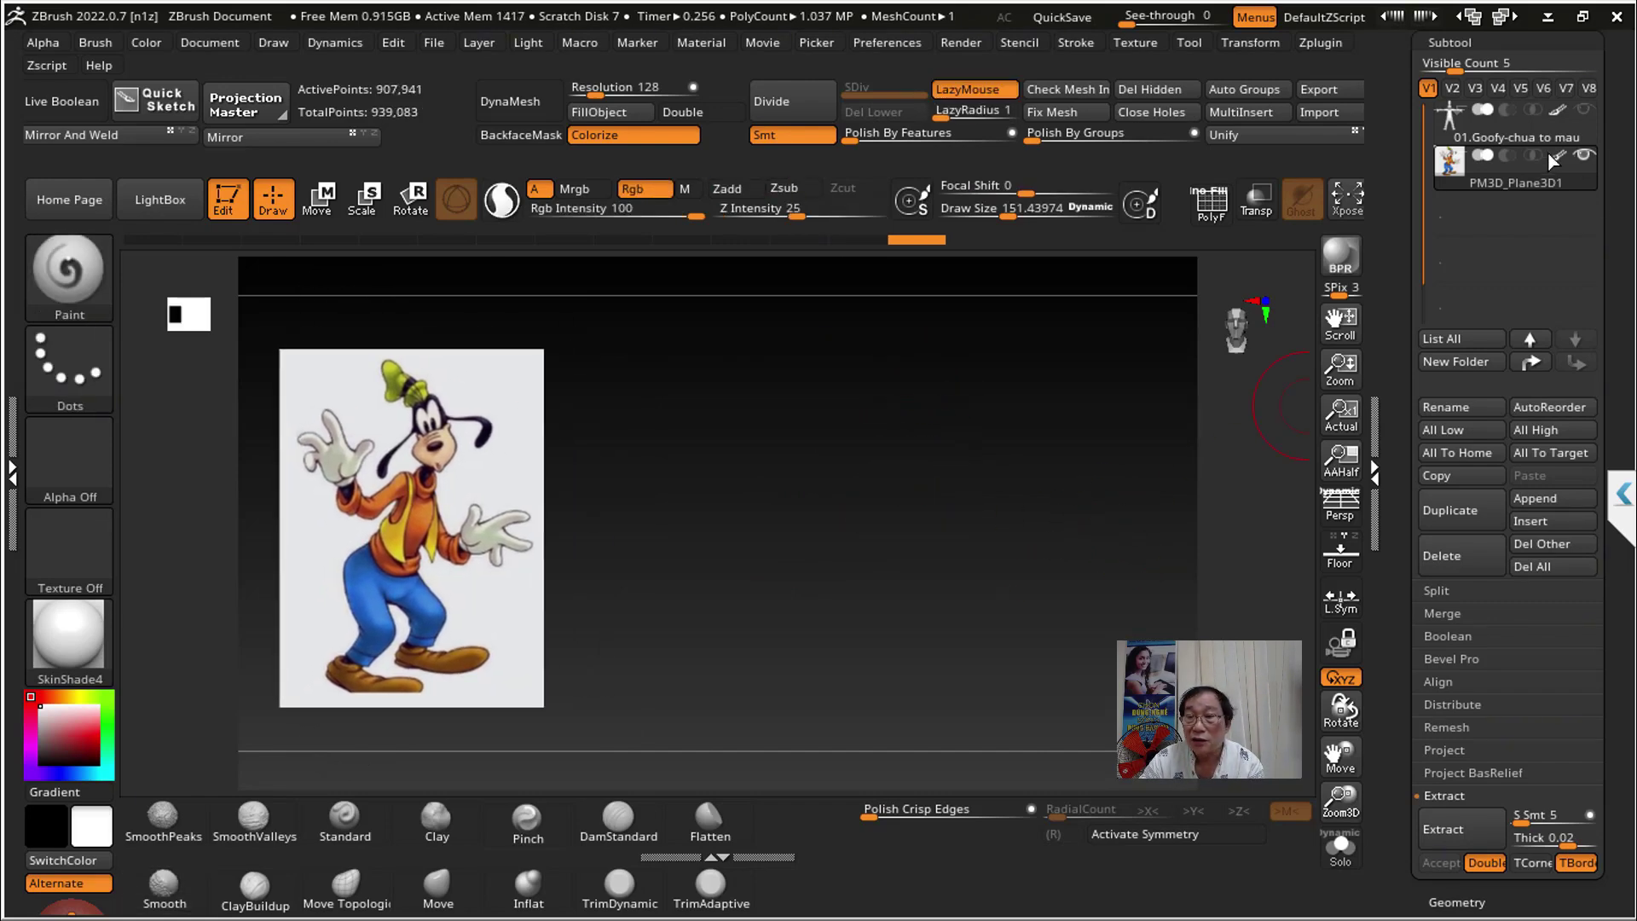
pyautogui.click(1585, 111)
# Step: Move the Goofy model to the right of the reference plane with the Move gizmo
pyautogui.moveTo(785, 522)
pyautogui.keyDown('alt'); pyautogui.mouseDown()
pyautogui.moveTo(1095, 529)
pyautogui.moveTo(836, 515)
pyautogui.mouseUp(); pyautogui.keyUp('alt')
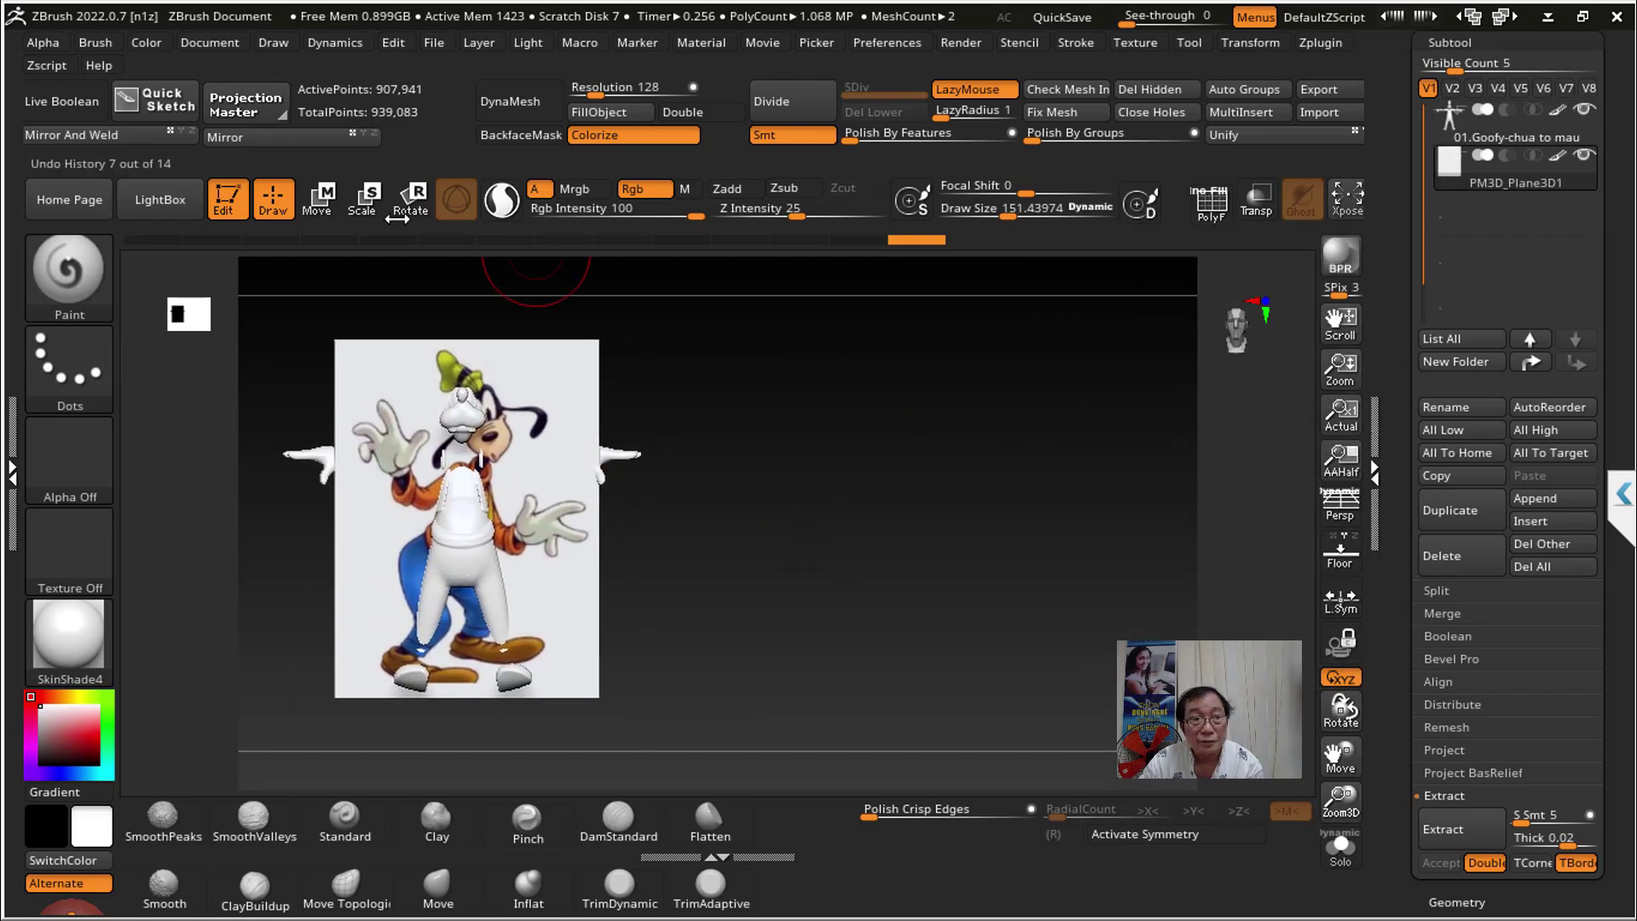
pyautogui.click(322, 204)
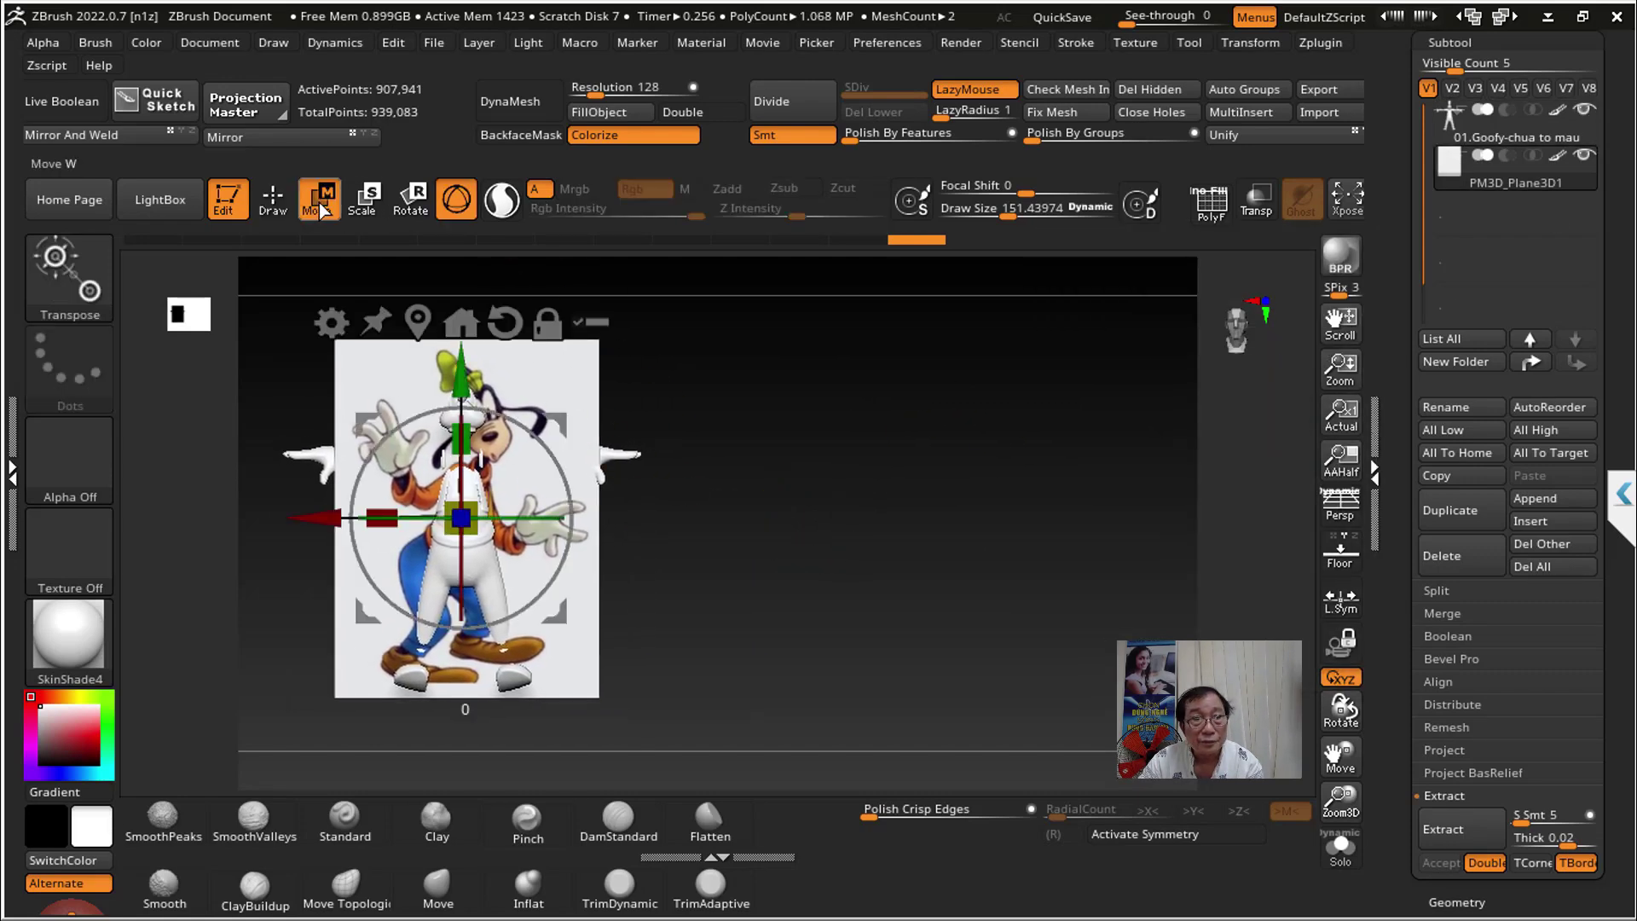
pyautogui.click(1488, 150)
pyautogui.moveTo(316, 522); pyautogui.dragTo(727, 585)
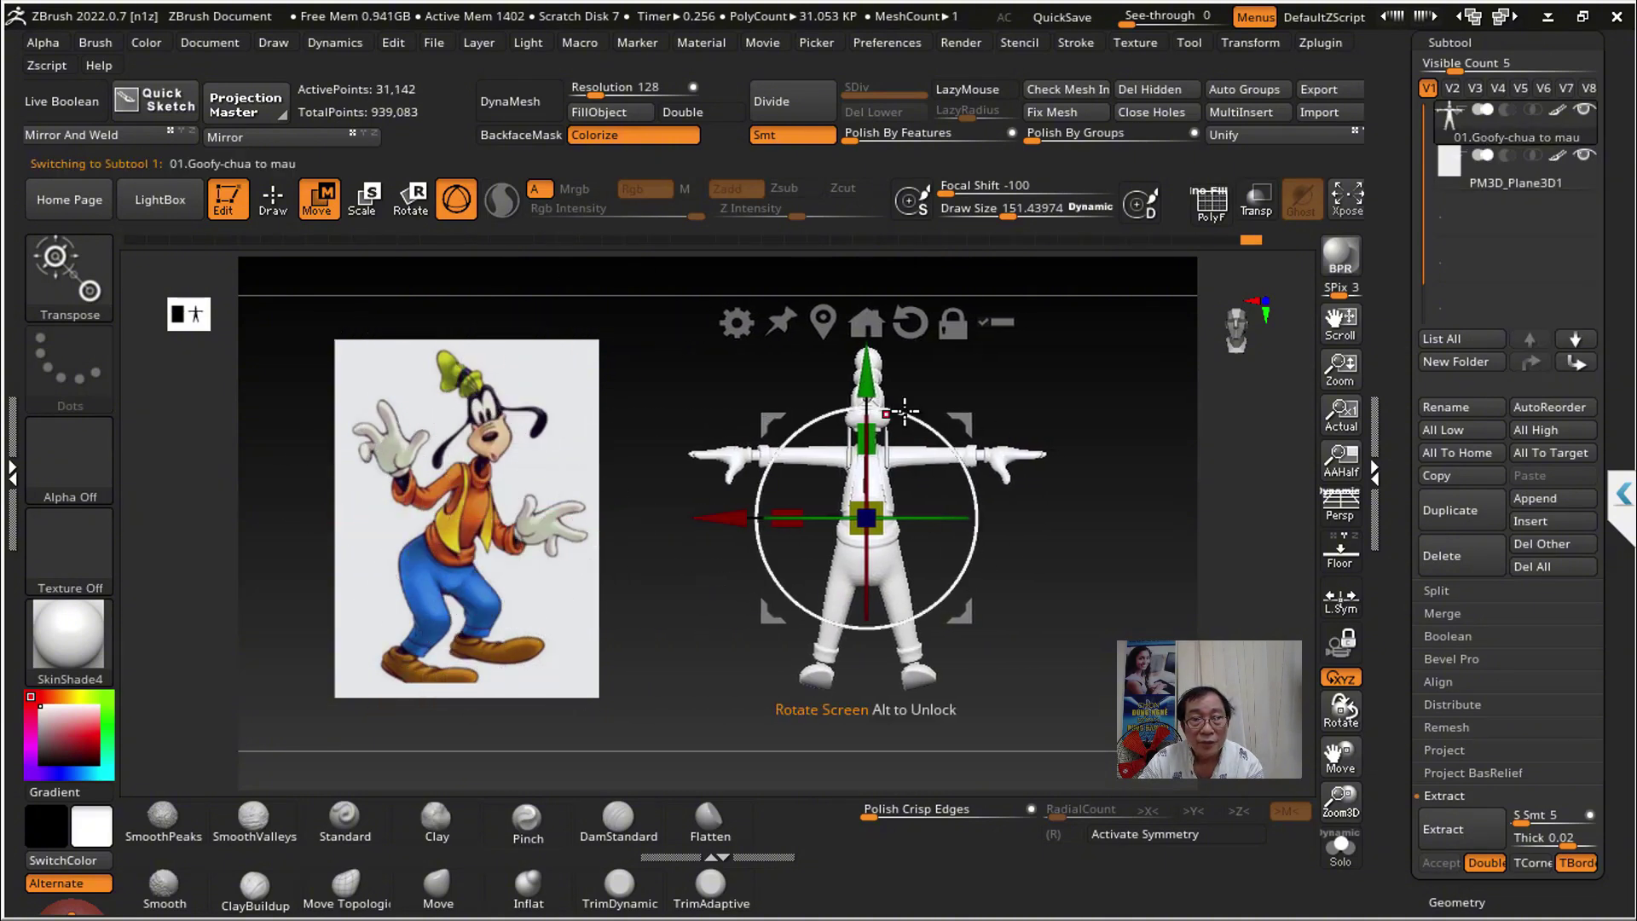
pyautogui.click(260, 204)
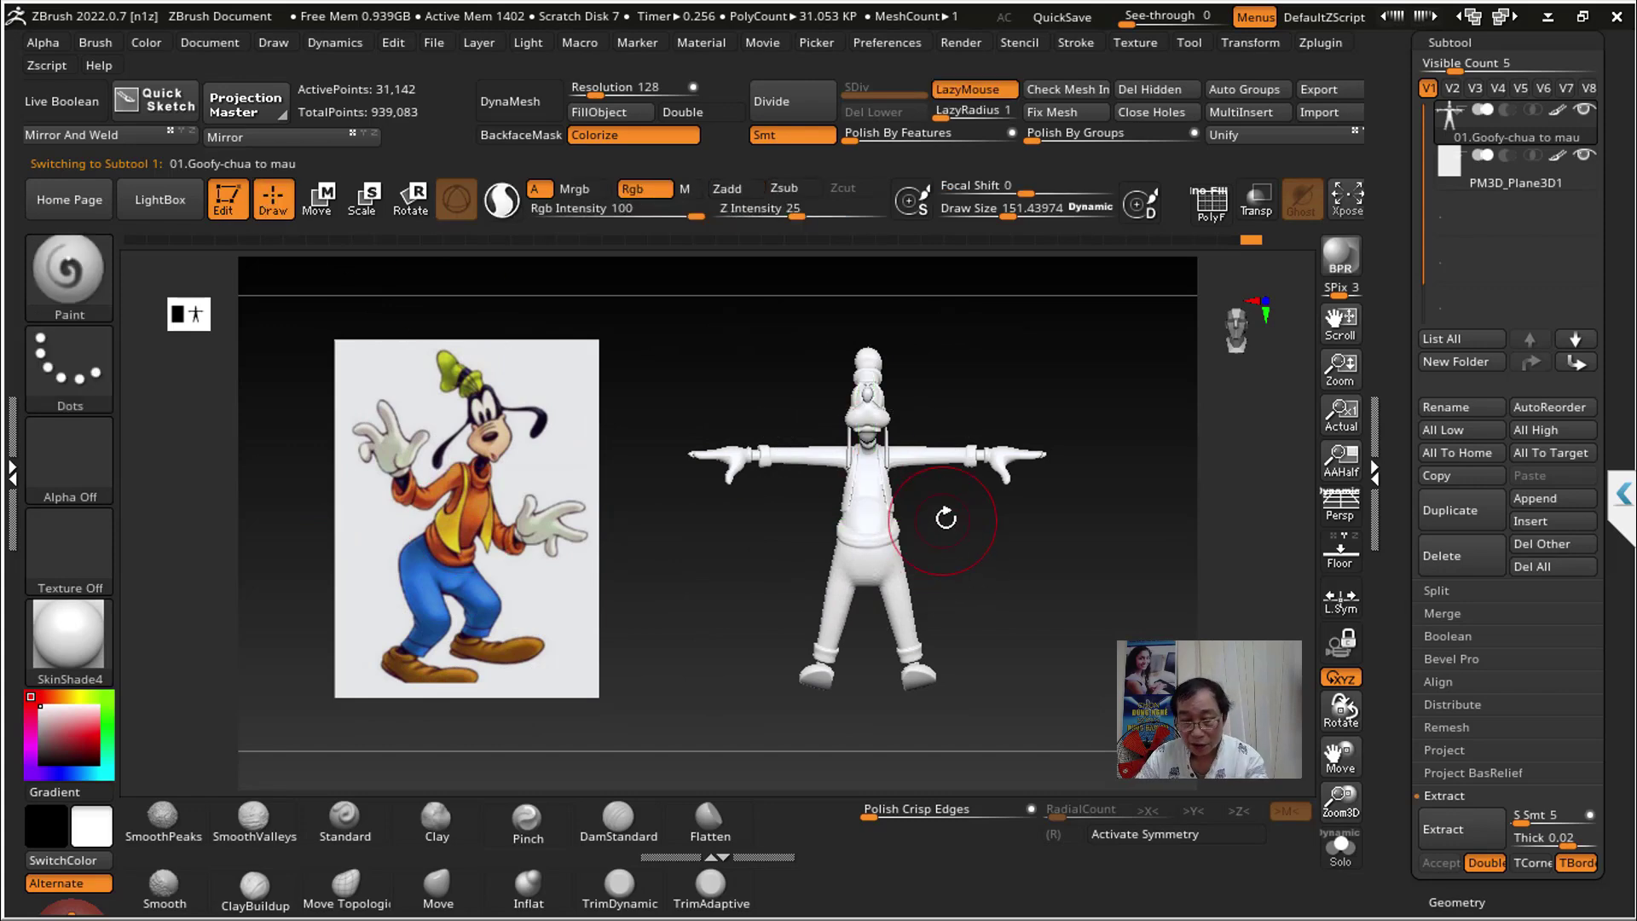
# Step: Sample the reference trousers' blue as paint colour, then turn Goofy to a front view
pyautogui.keyDown('alt'); pyautogui.moveTo(945, 518); pyautogui.dragTo(536, 638); pyautogui.keyUp('alt')
pyautogui.moveTo(611, 547)
pyautogui.keyDown('alt'); pyautogui.mouseDown()
pyautogui.moveTo(754, 443)
pyautogui.moveTo(928, 490)
pyautogui.moveTo(431, 585)
pyautogui.mouseUp(); pyautogui.keyUp('alt')
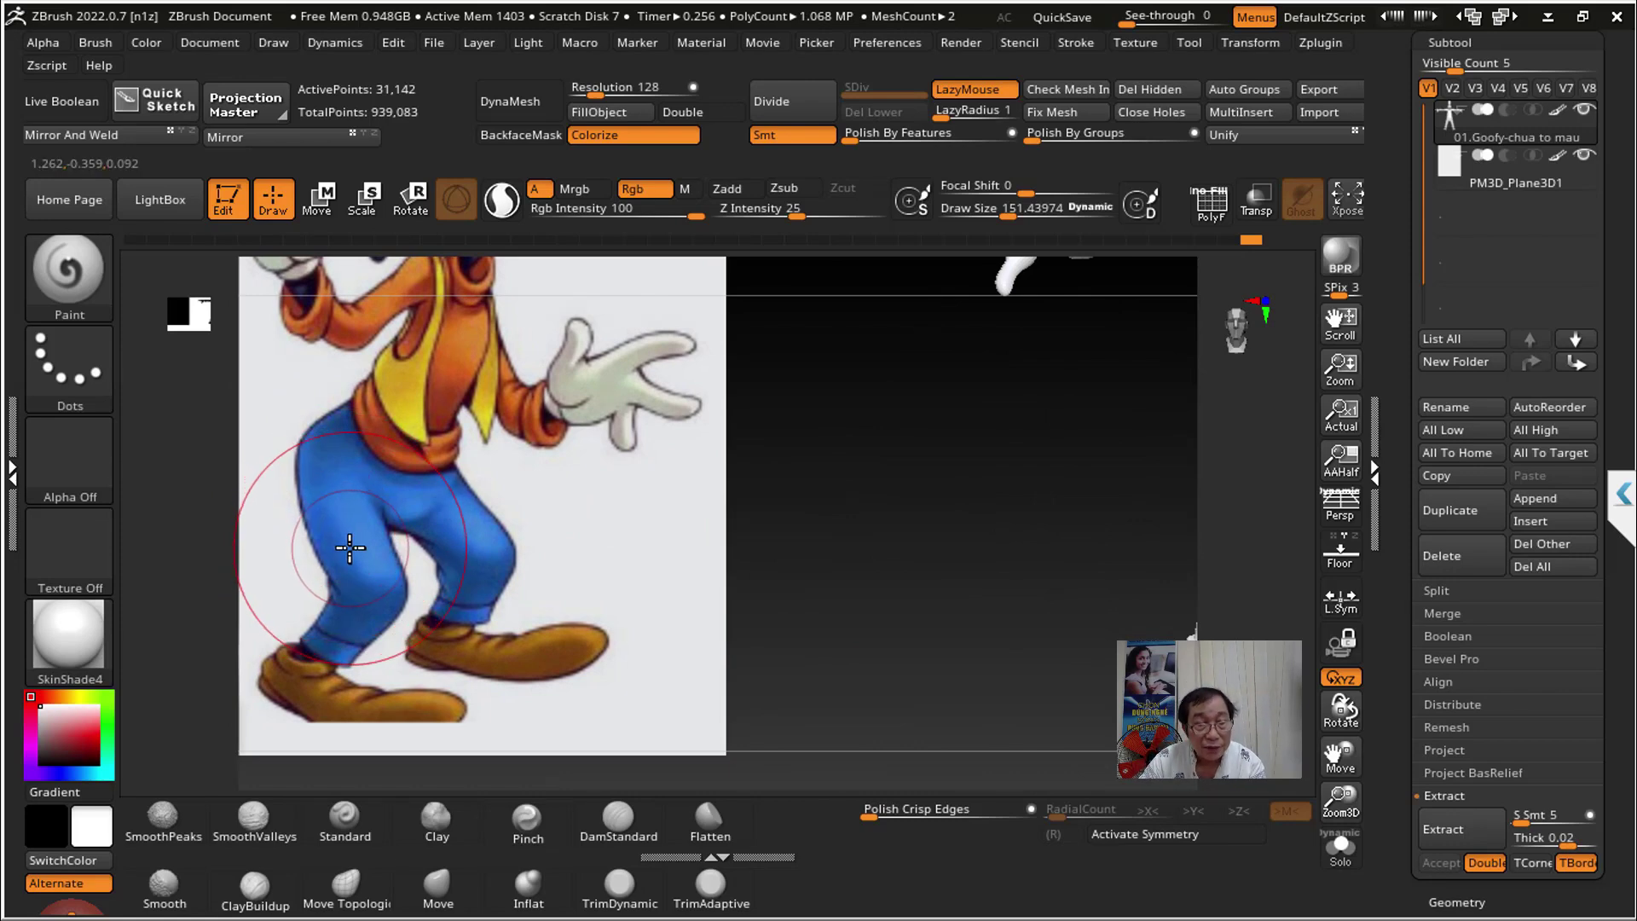
pyautogui.press('c')
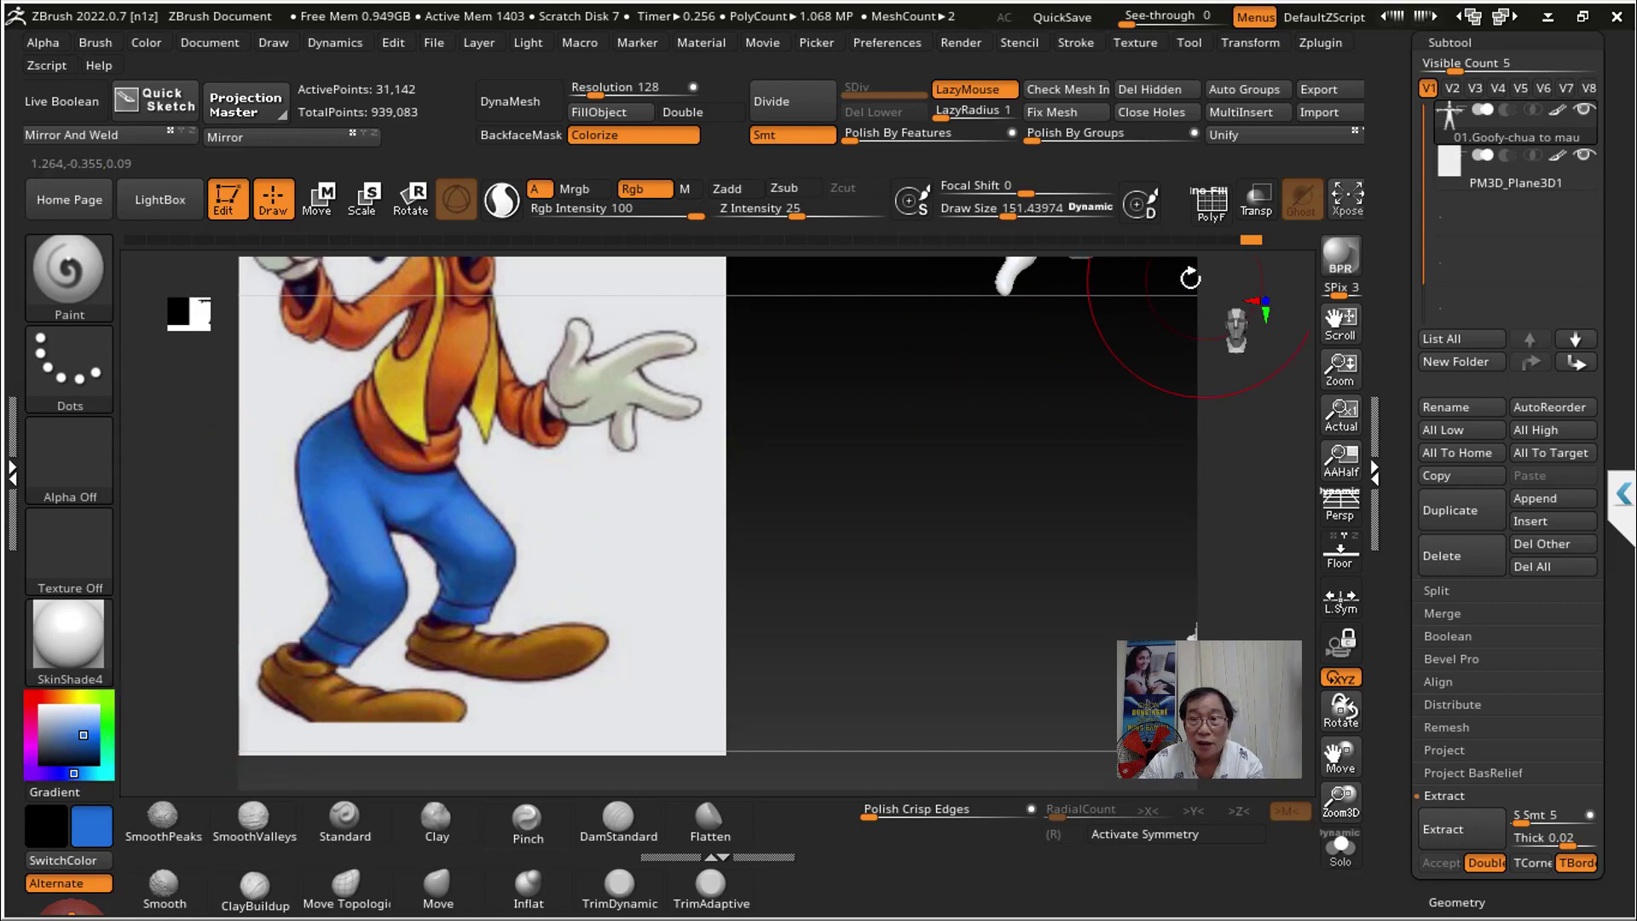
pyautogui.moveTo(1082, 404); pyautogui.dragTo(1250, 260)
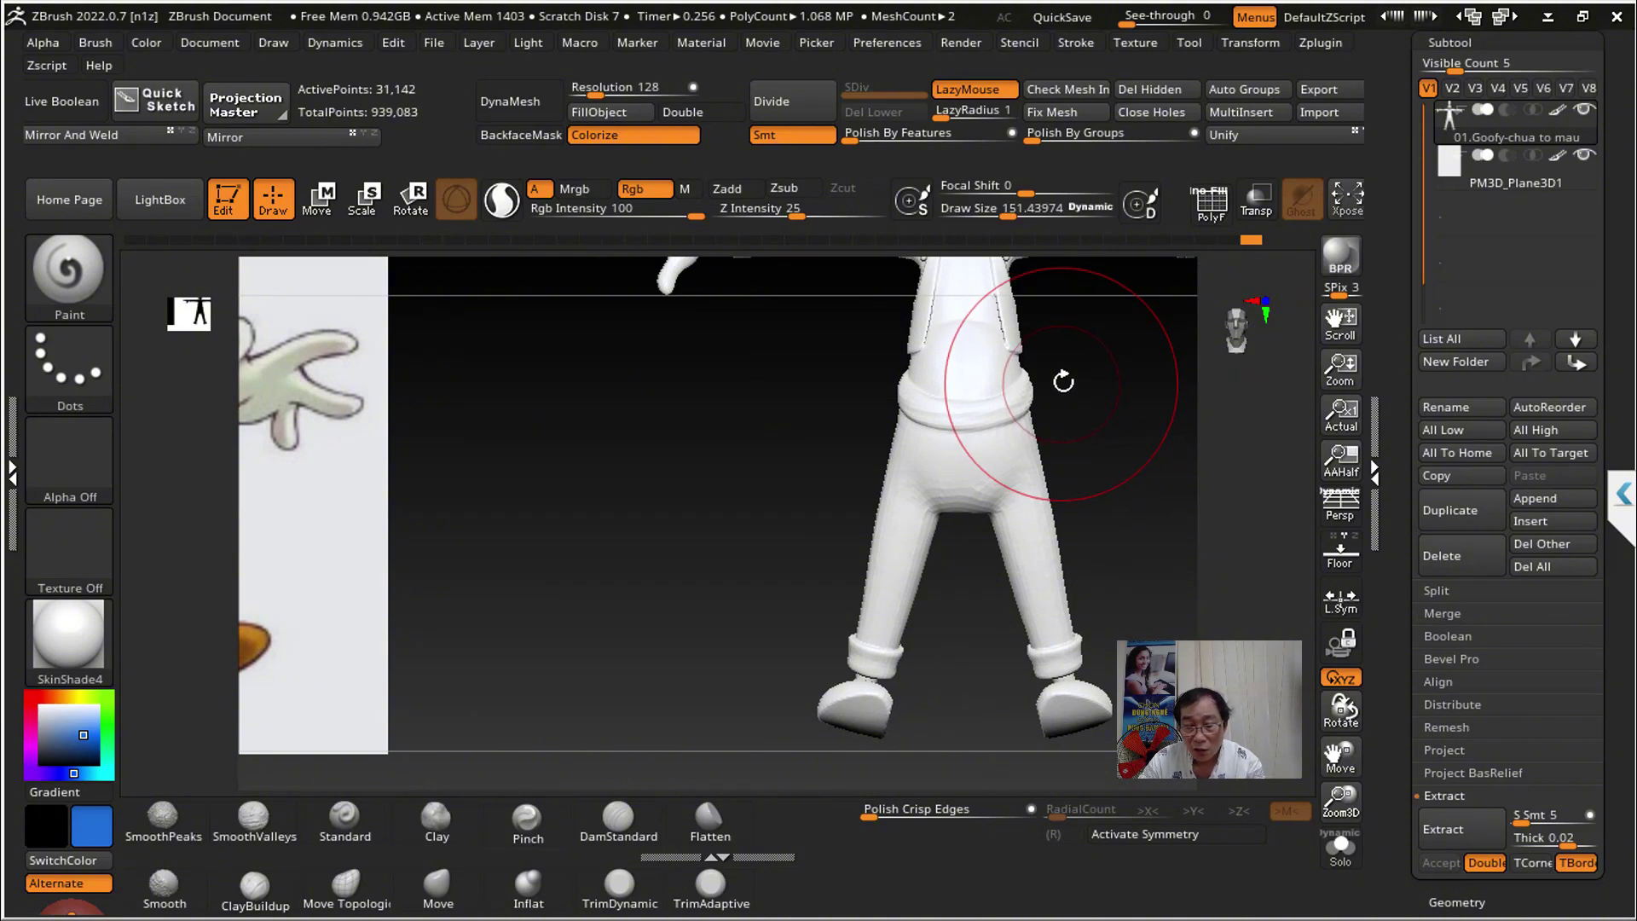
pyautogui.keyDown('alt'); pyautogui.moveTo(1063, 380); pyautogui.dragTo(1072, 415); pyautogui.keyUp('alt')
pyautogui.keyDown('shift'); pyautogui.moveTo(925, 434); pyautogui.dragTo(1005, 497); pyautogui.keyUp('shift')
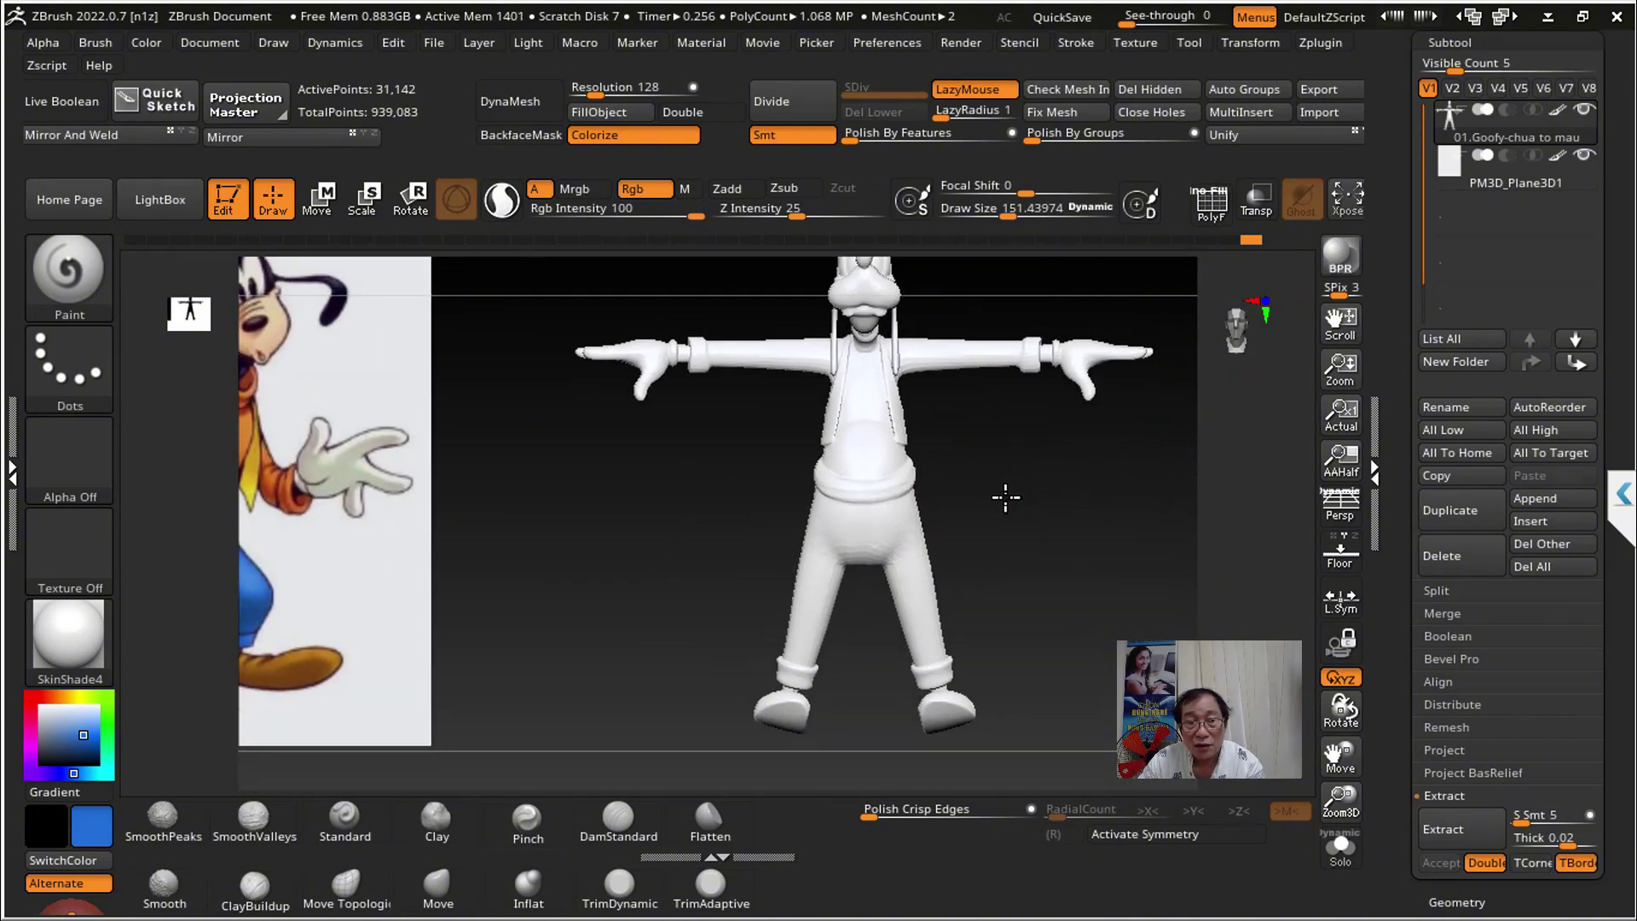
# Step: Lasso-mask Goofy's belly with the MaskPen set to a Lasso stroke
pyautogui.press('ctrl')
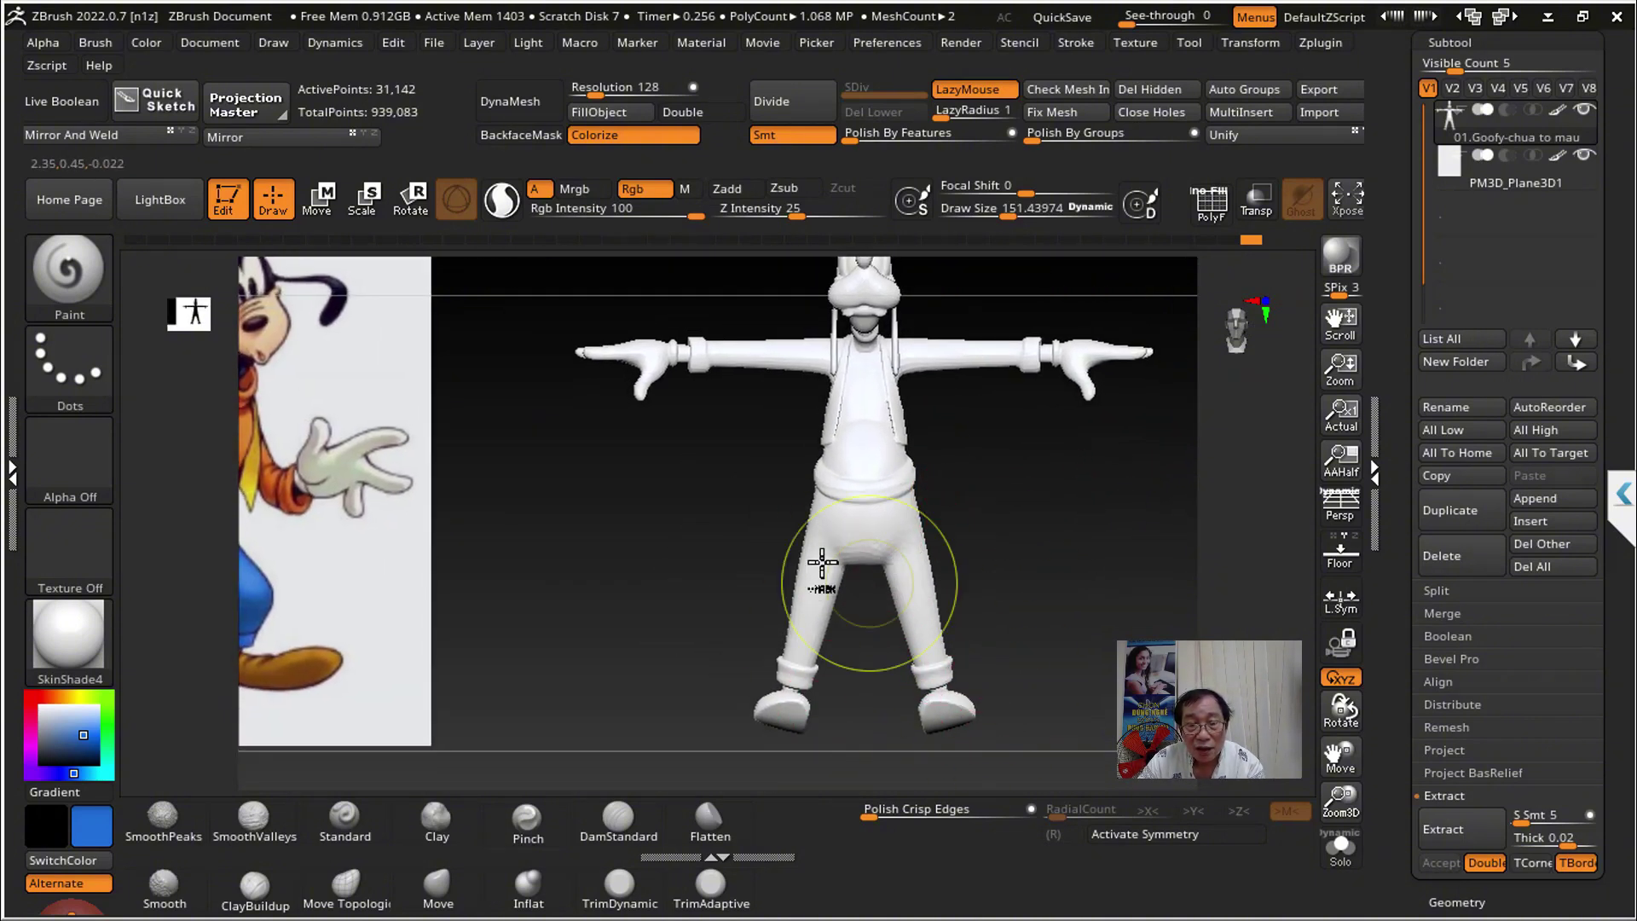
pyautogui.click(68, 367)
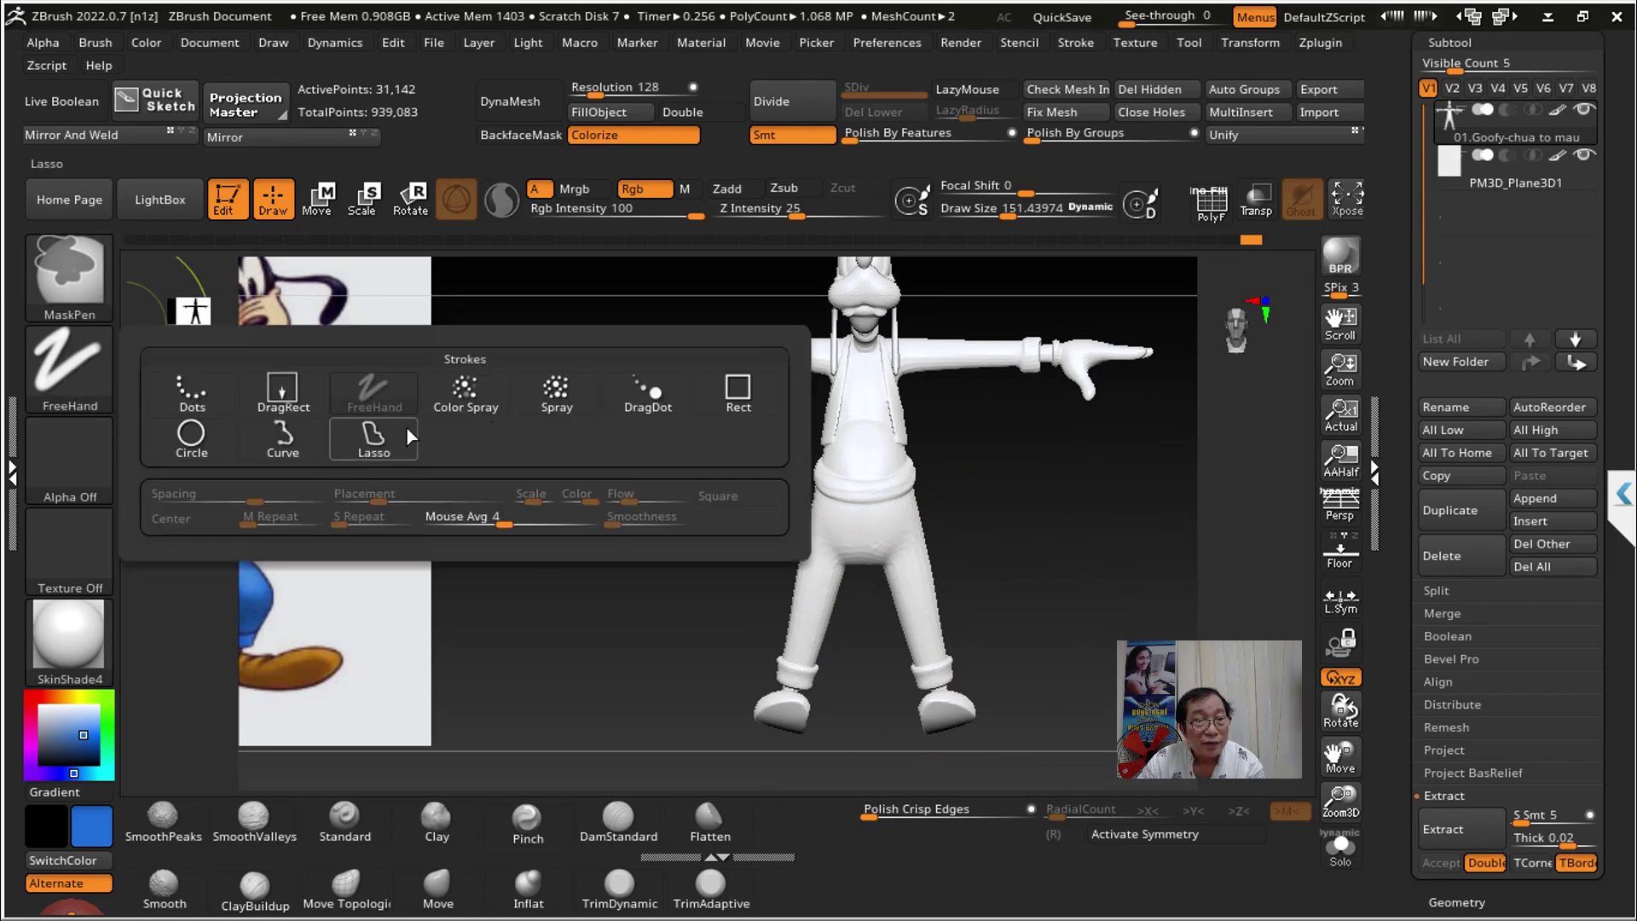
pyautogui.click(375, 430)
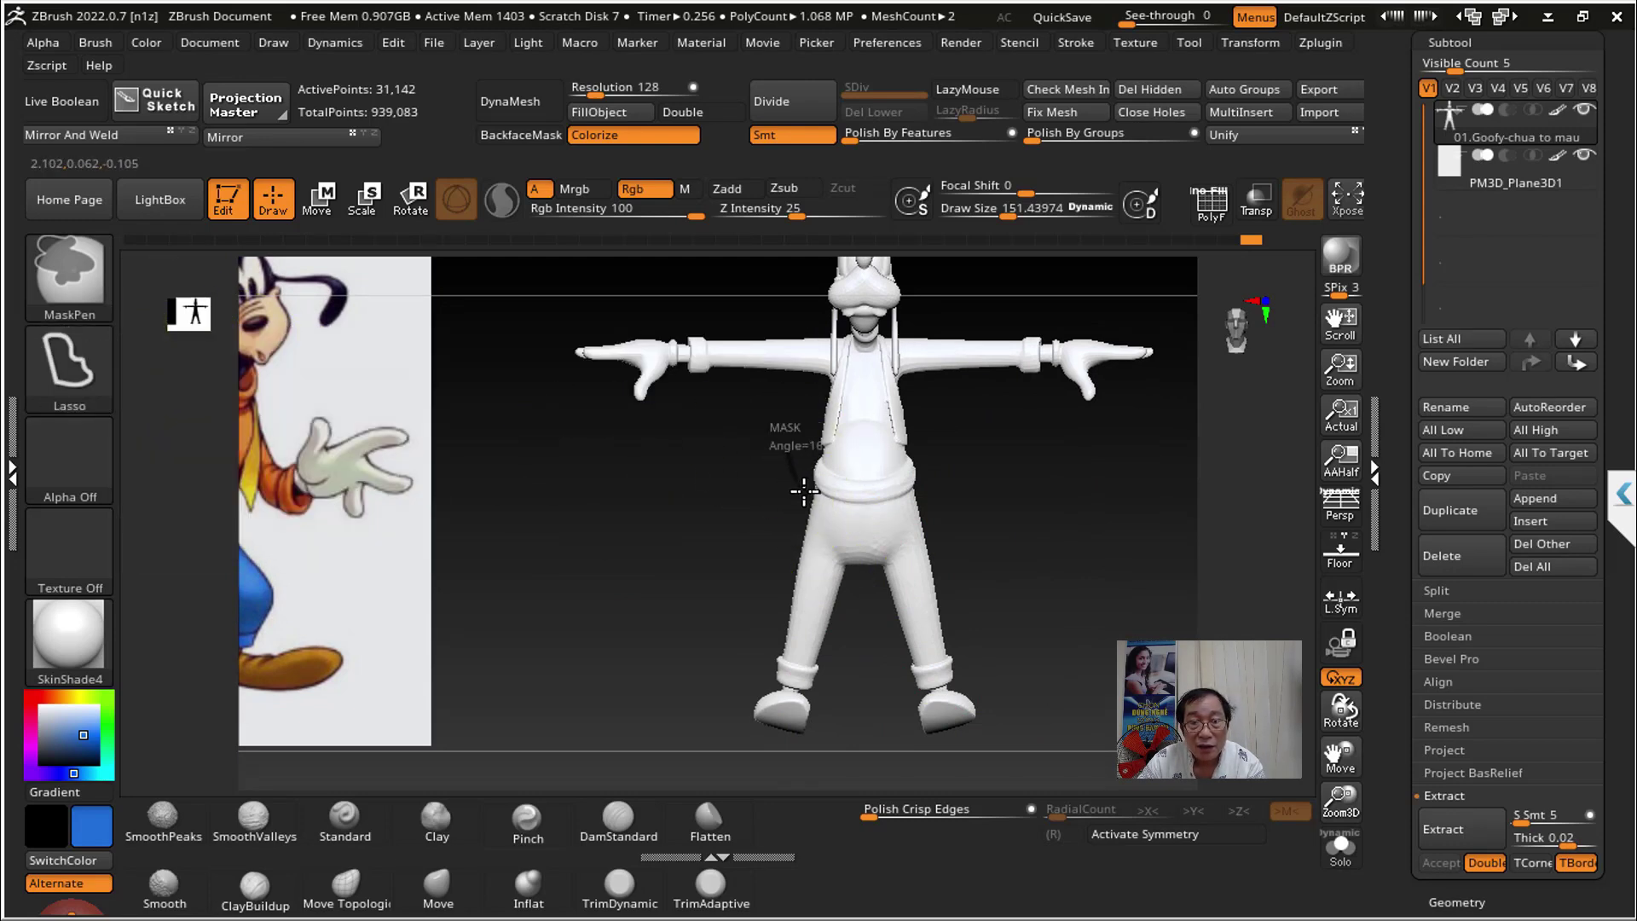
pyautogui.keyDown('ctrl'); pyautogui.moveTo(922, 465); pyautogui.dragTo(810, 435); pyautogui.keyUp('ctrl')
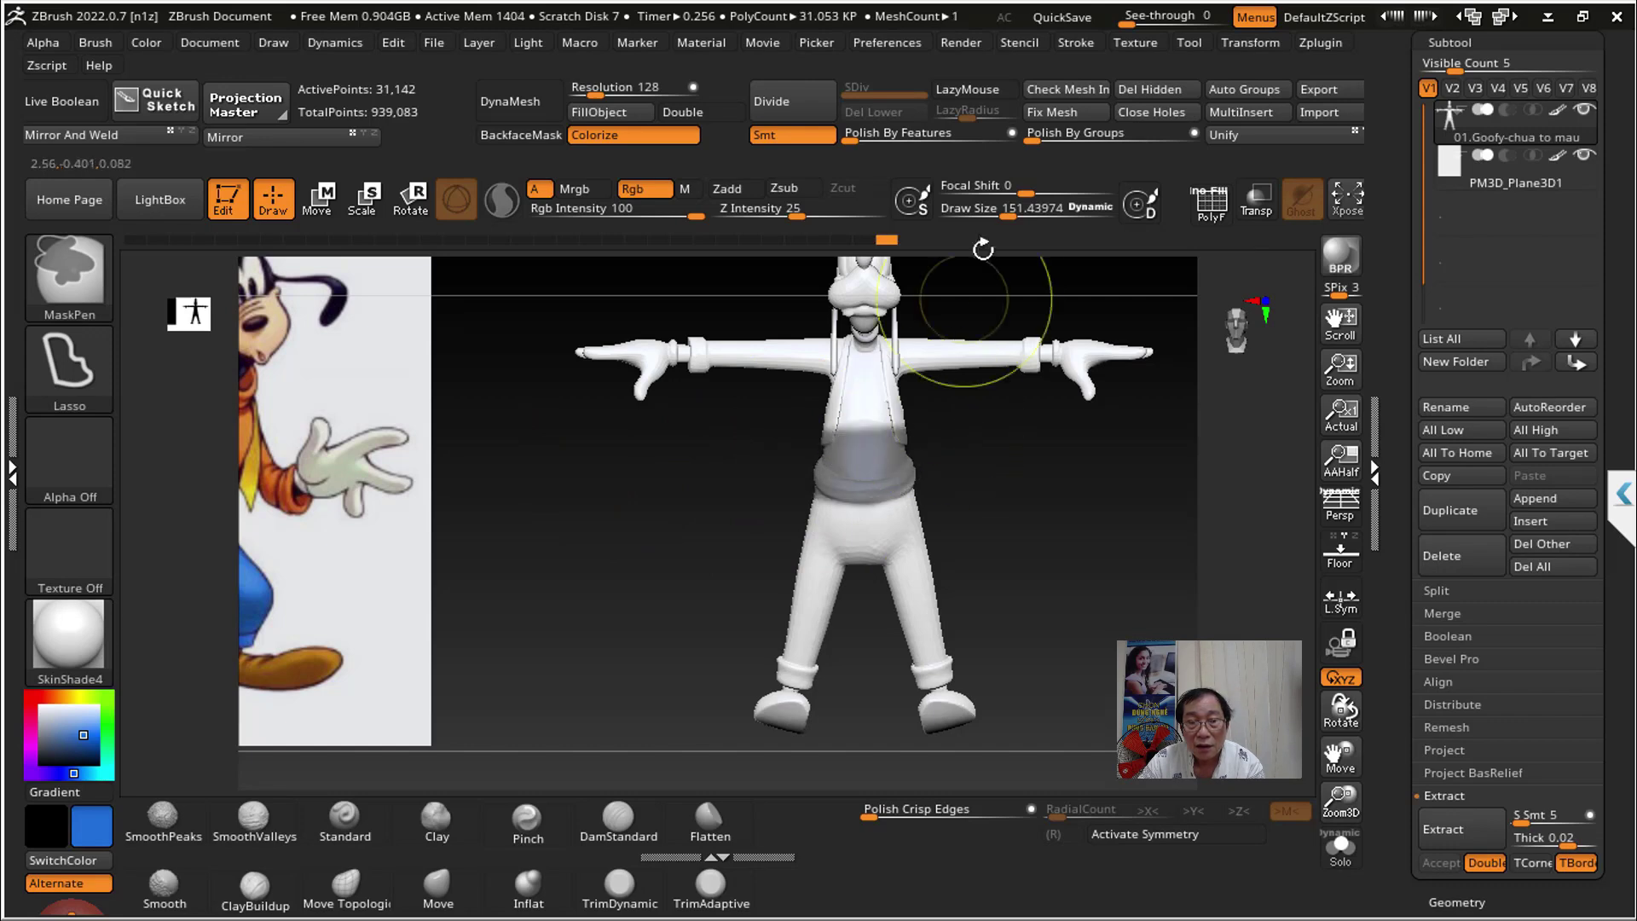
# Step: Enable LazyMouse at LazyRadius 32 and extend the mask over the hips and waistband
pyautogui.click(968, 90)
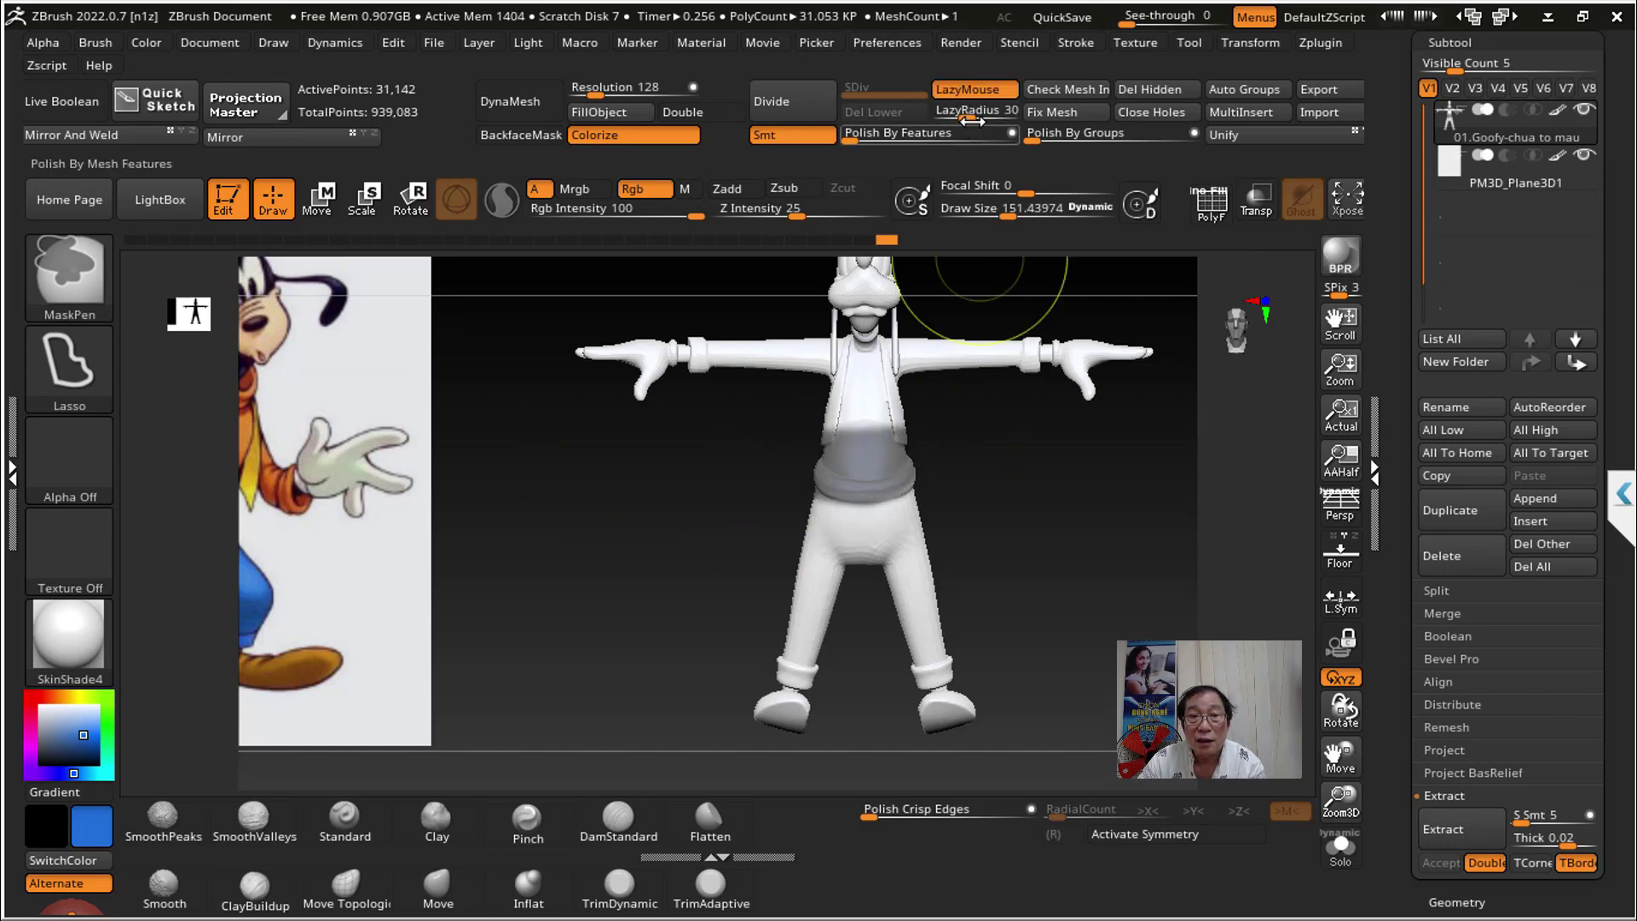
pyautogui.moveTo(967, 118); pyautogui.dragTo(965, 118)
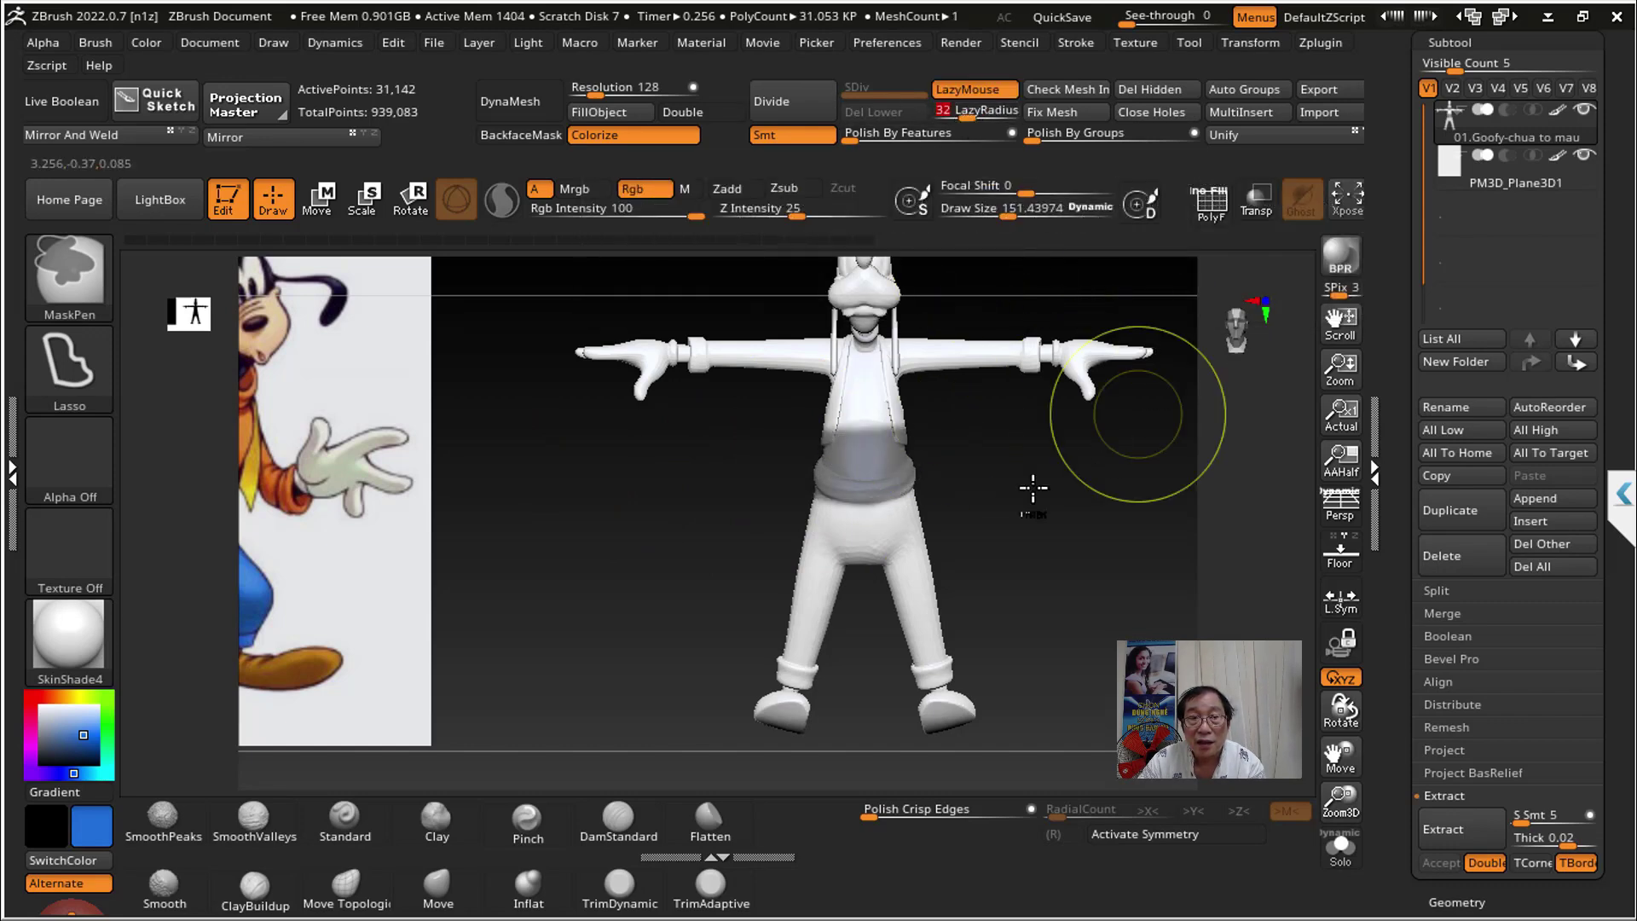
pyautogui.scroll(2, 835, 561)
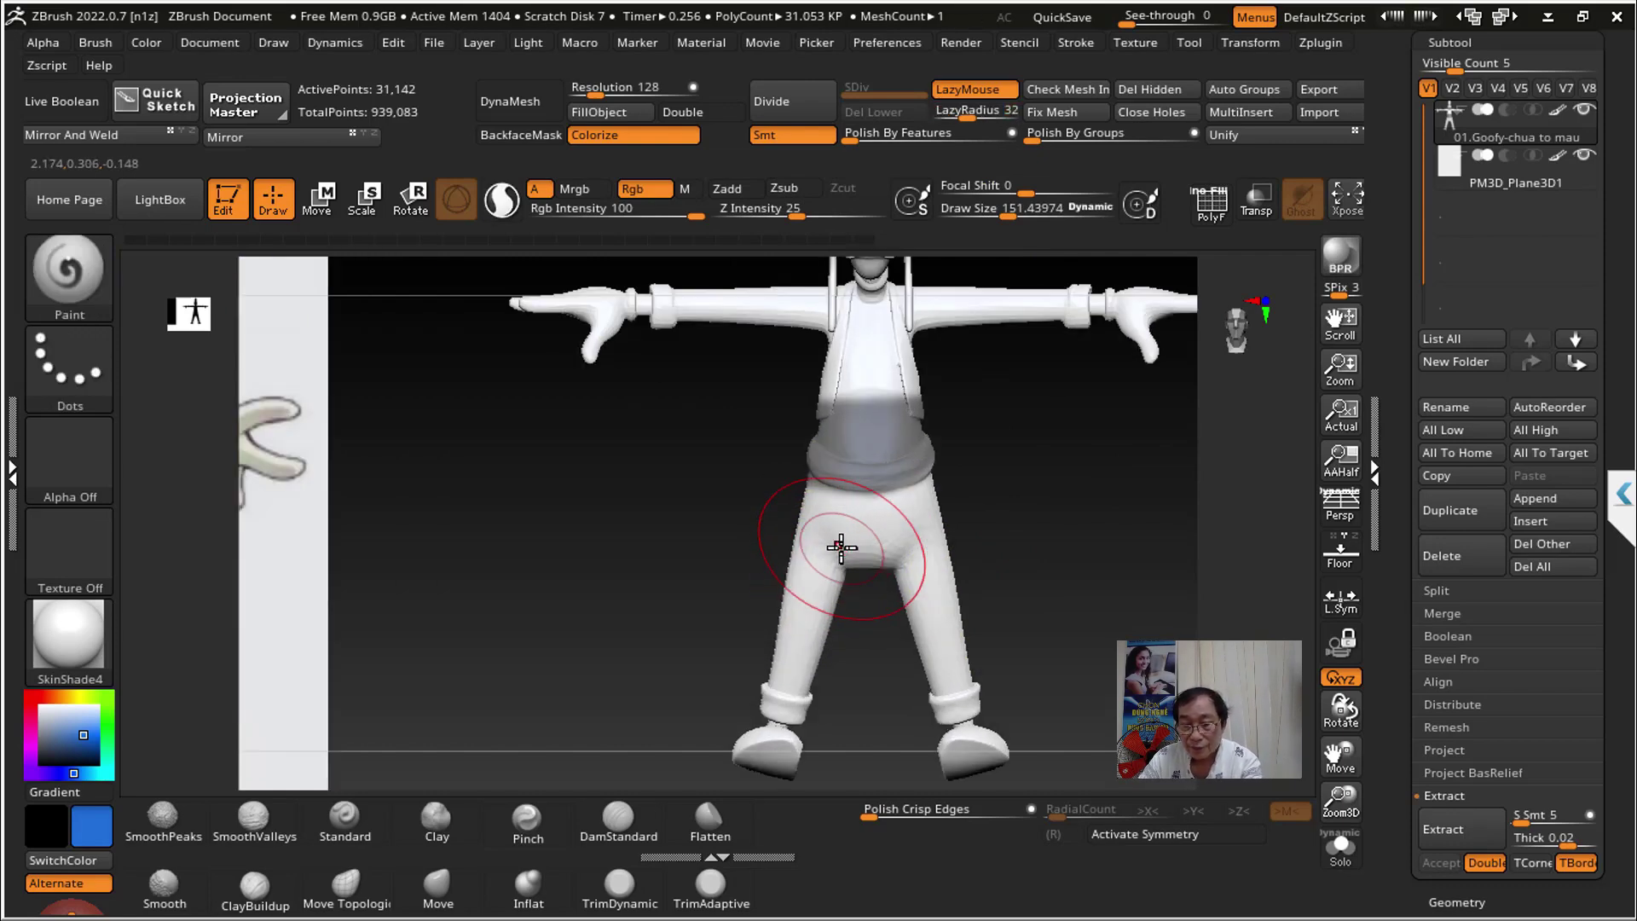
pyautogui.scroll(2, 839, 554)
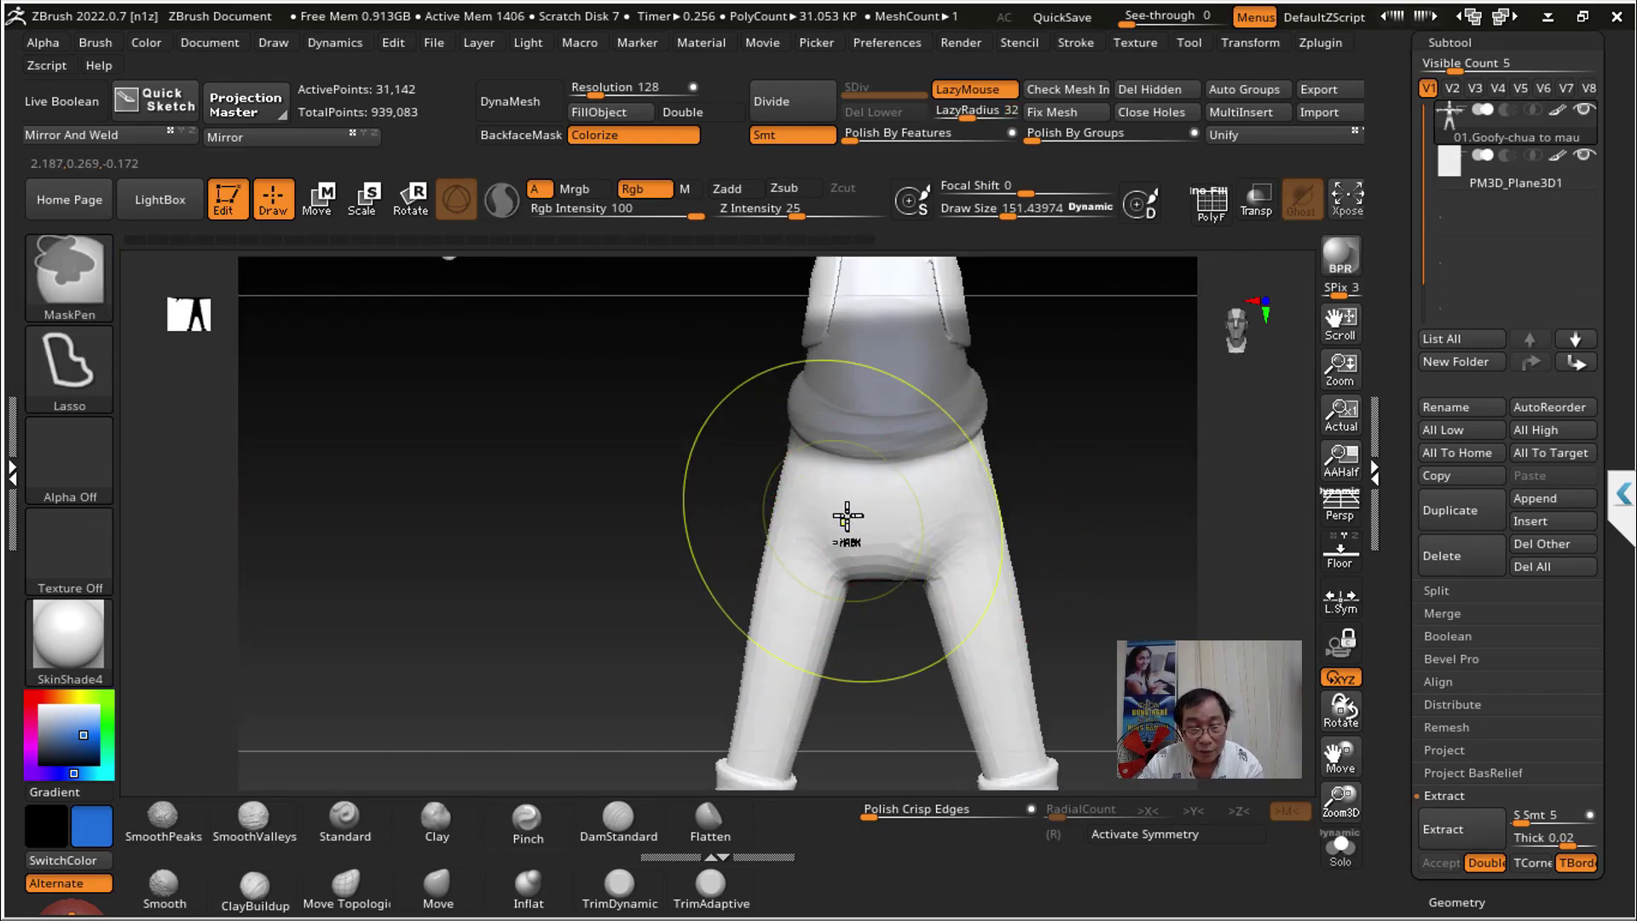
pyautogui.keyDown('ctrl'); pyautogui.moveTo(842, 512); pyautogui.dragTo(836, 459); pyautogui.keyUp('ctrl')
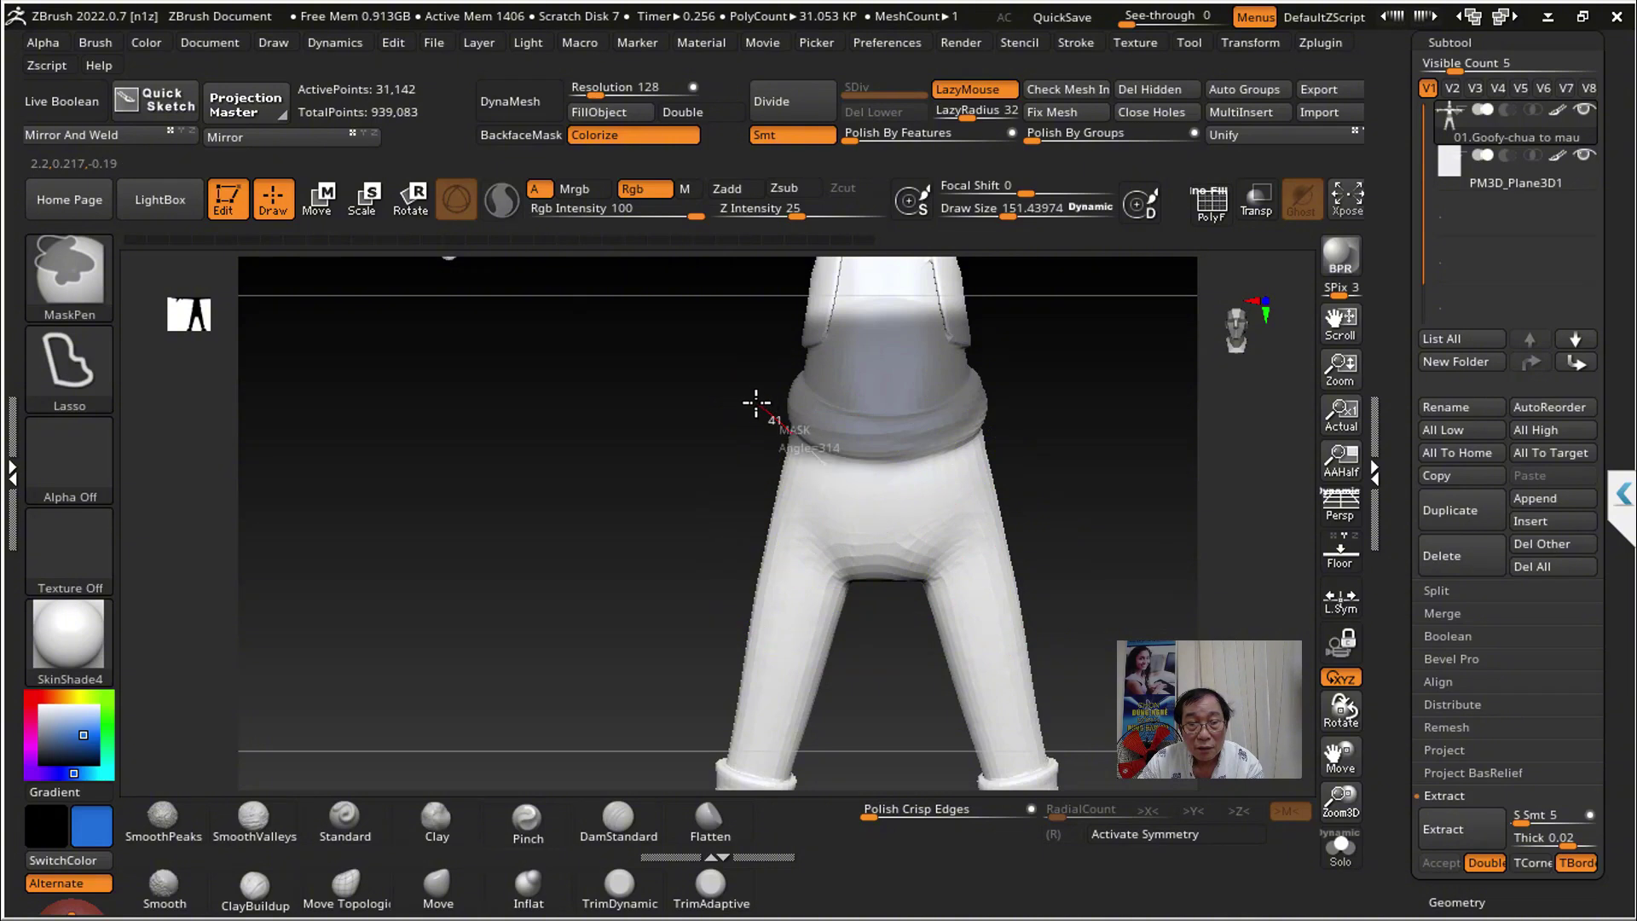
pyautogui.keyDown('ctrl'); pyautogui.moveTo(668, 443); pyautogui.dragTo(774, 548); pyautogui.keyUp('ctrl')
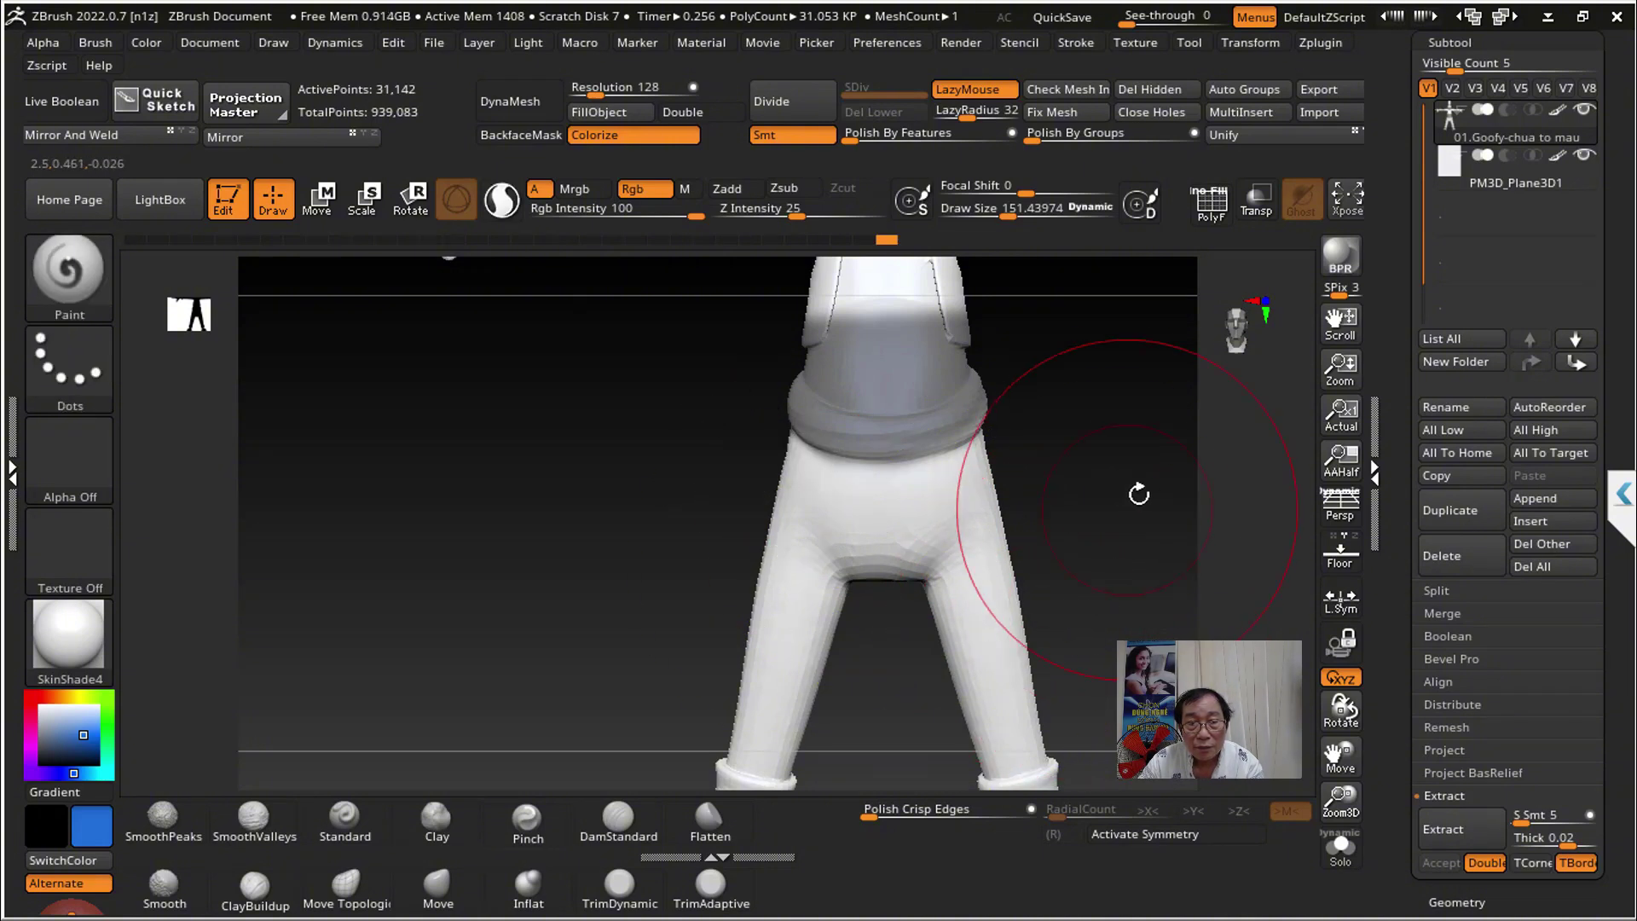
pyautogui.moveTo(1129, 387)
pyautogui.mouseDown()
pyautogui.moveTo(1055, 509)
pyautogui.moveTo(1085, 508)
pyautogui.moveTo(942, 512)
pyautogui.moveTo(976, 521)
pyautogui.moveTo(920, 548)
pyautogui.mouseUp()
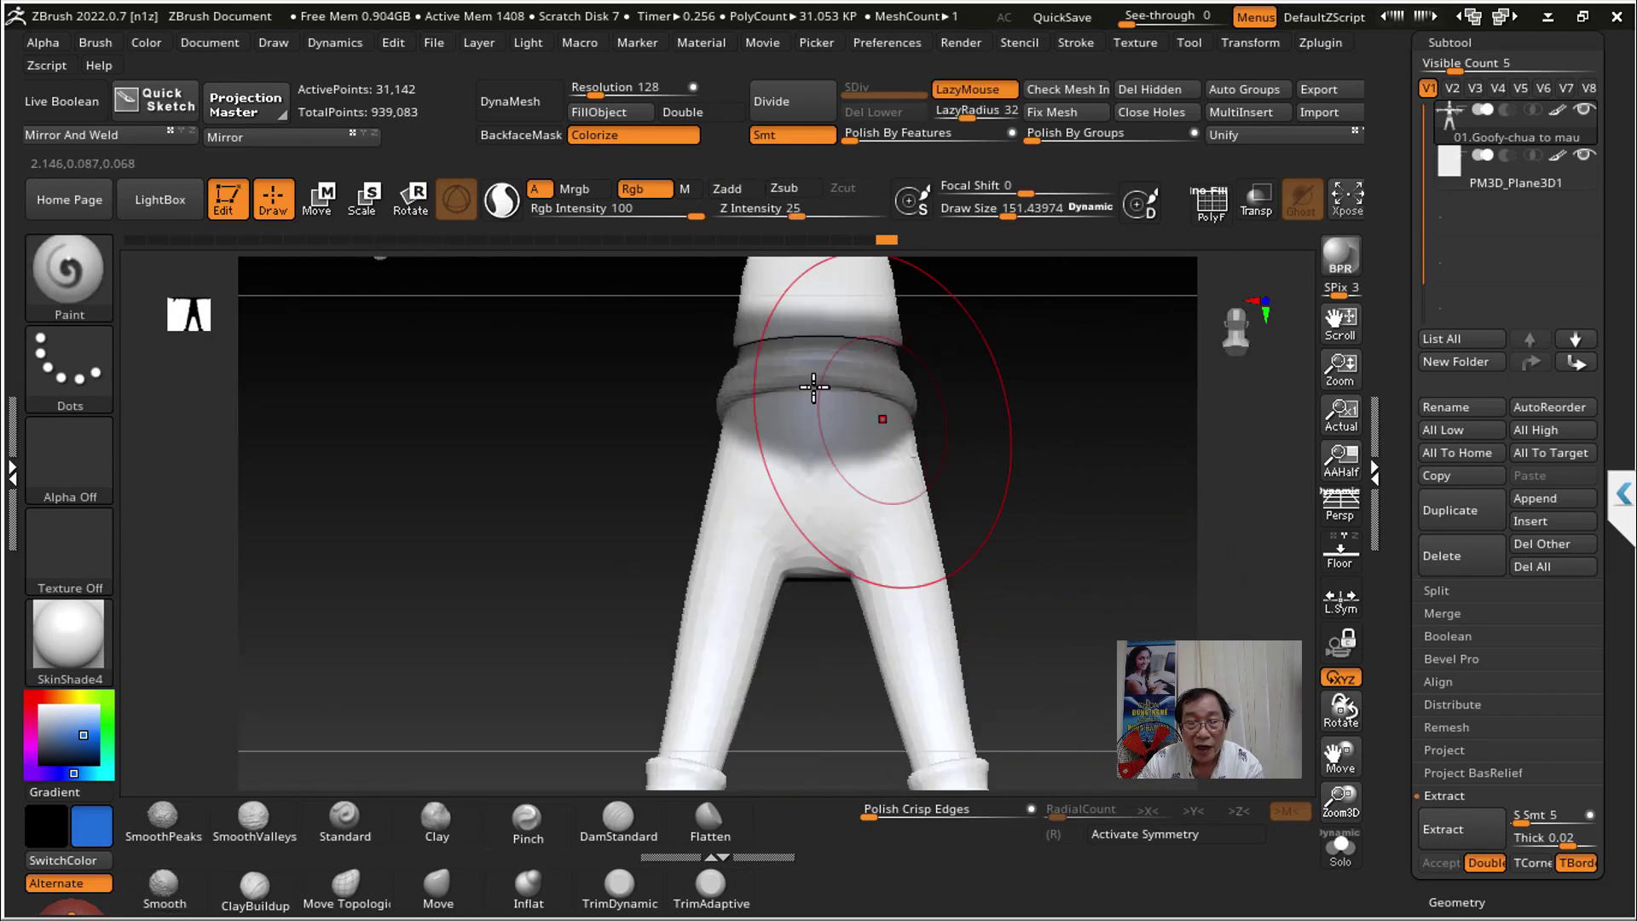
# Step: Switch the mask stroke back to FreeHand
pyautogui.press('ctrl')
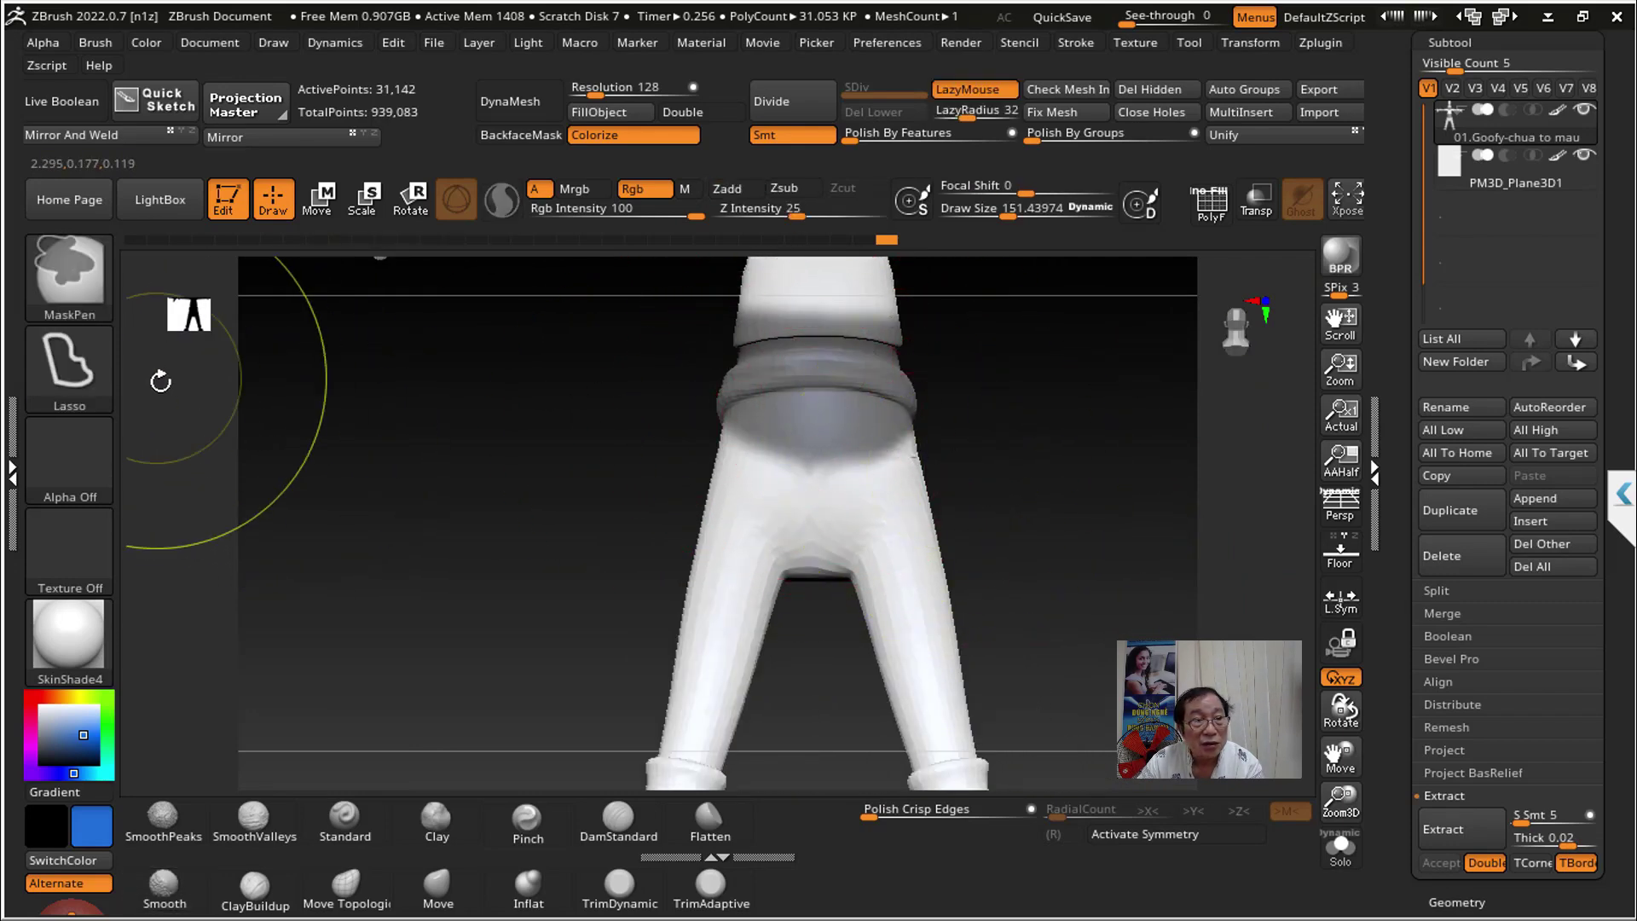
pyautogui.click(70, 366)
pyautogui.click(369, 392)
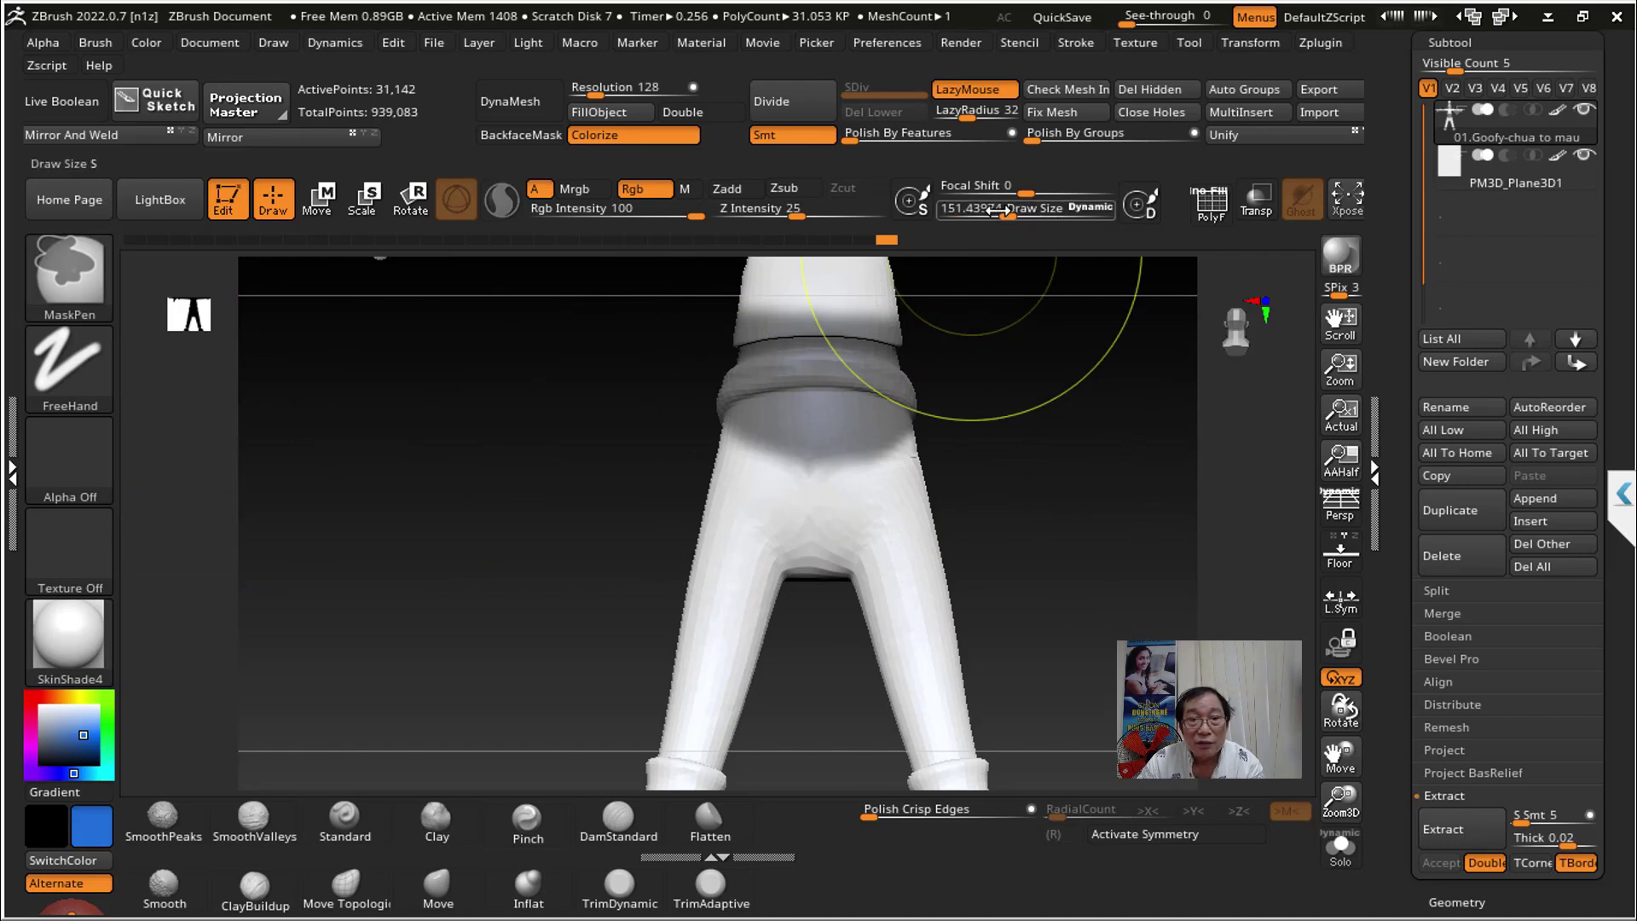
# Step: Shrink the brush to about 41, erase the mask below the waistband, and disable LazyMouse
pyautogui.moveTo(1009, 215); pyautogui.dragTo(961, 214)
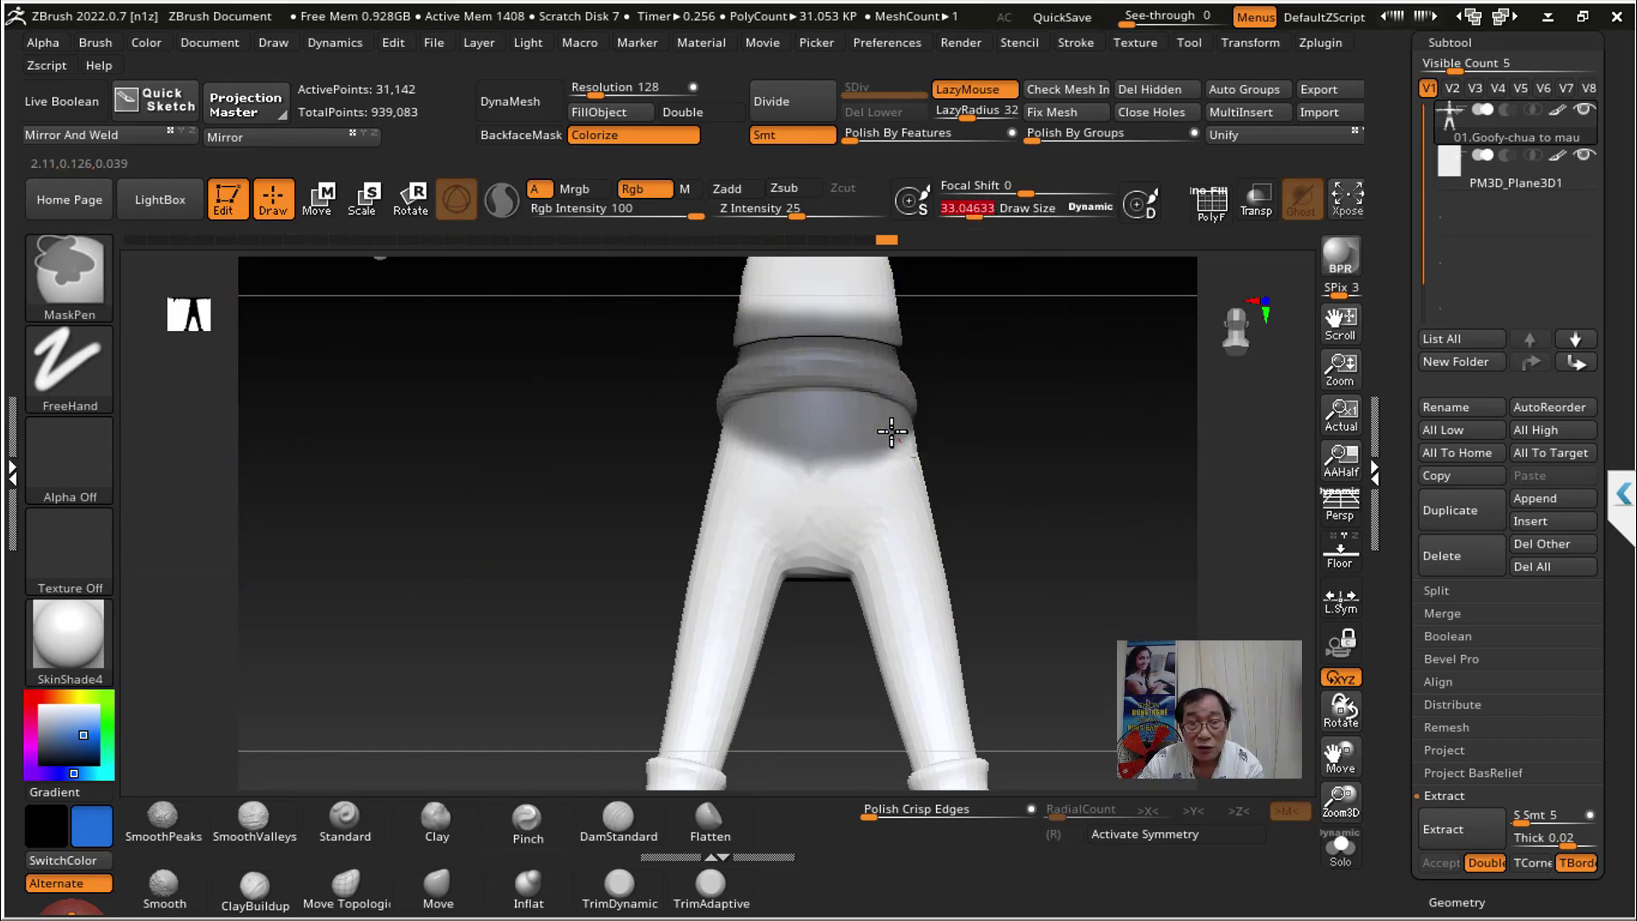
pyautogui.keyDown('ctrl'); pyautogui.keyDown('alt'); pyautogui.moveTo(891, 431); pyautogui.dragTo(665, 477); pyautogui.keyUp('alt'); pyautogui.keyUp('ctrl')
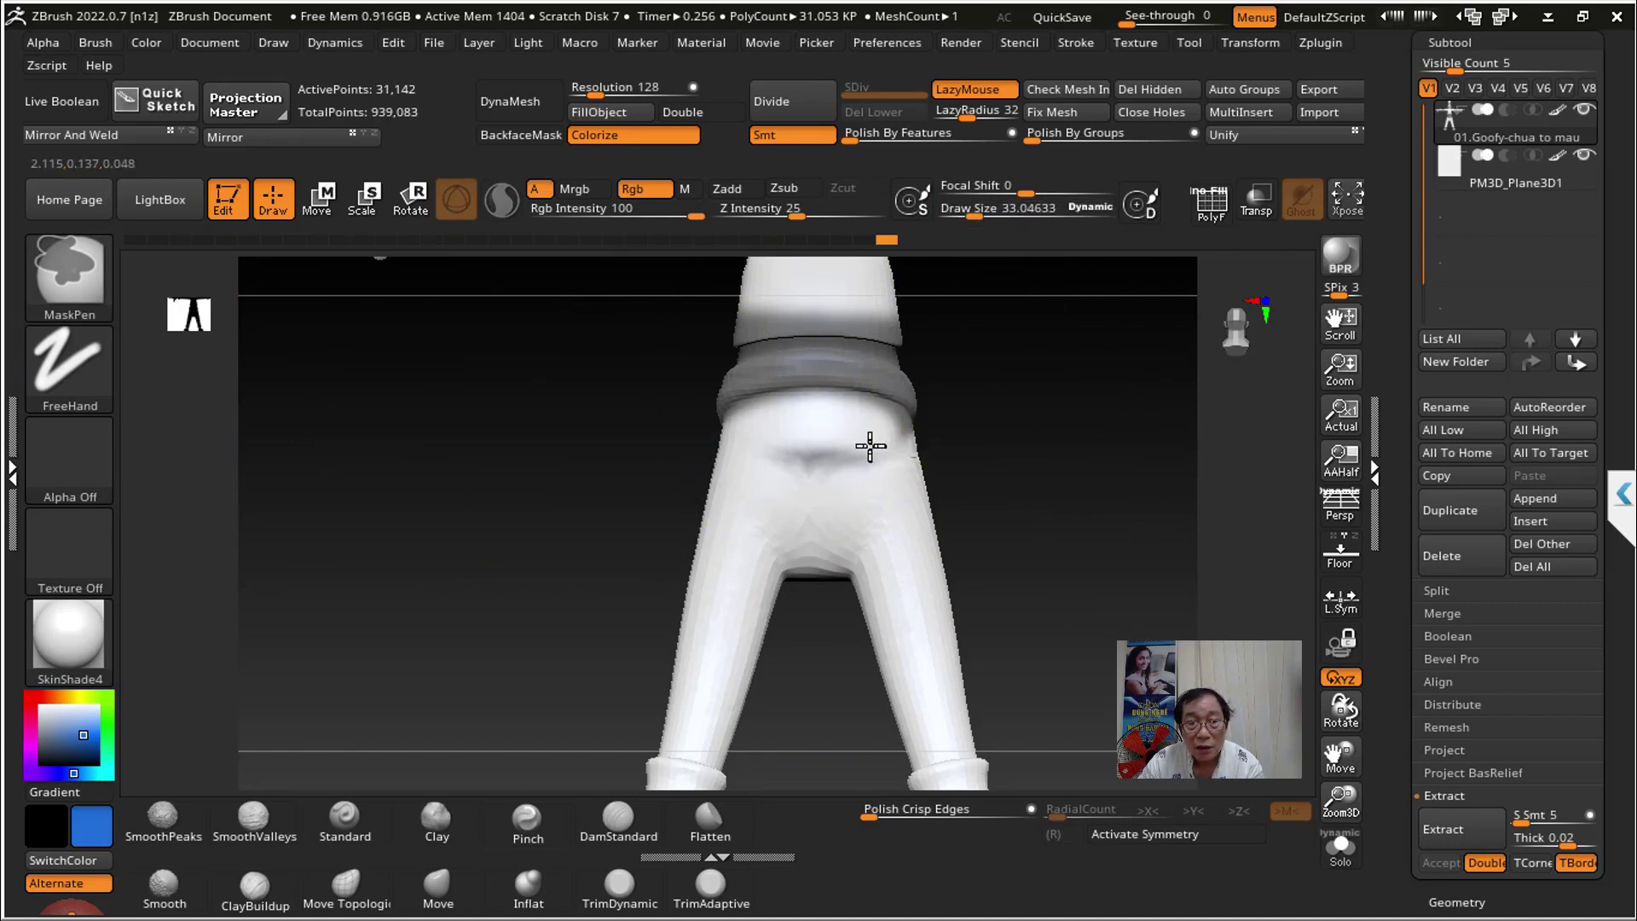
pyautogui.keyDown('ctrl'); pyautogui.keyDown('alt'); pyautogui.moveTo(869, 445); pyautogui.dragTo(636, 475); pyautogui.keyUp('alt'); pyautogui.keyUp('ctrl')
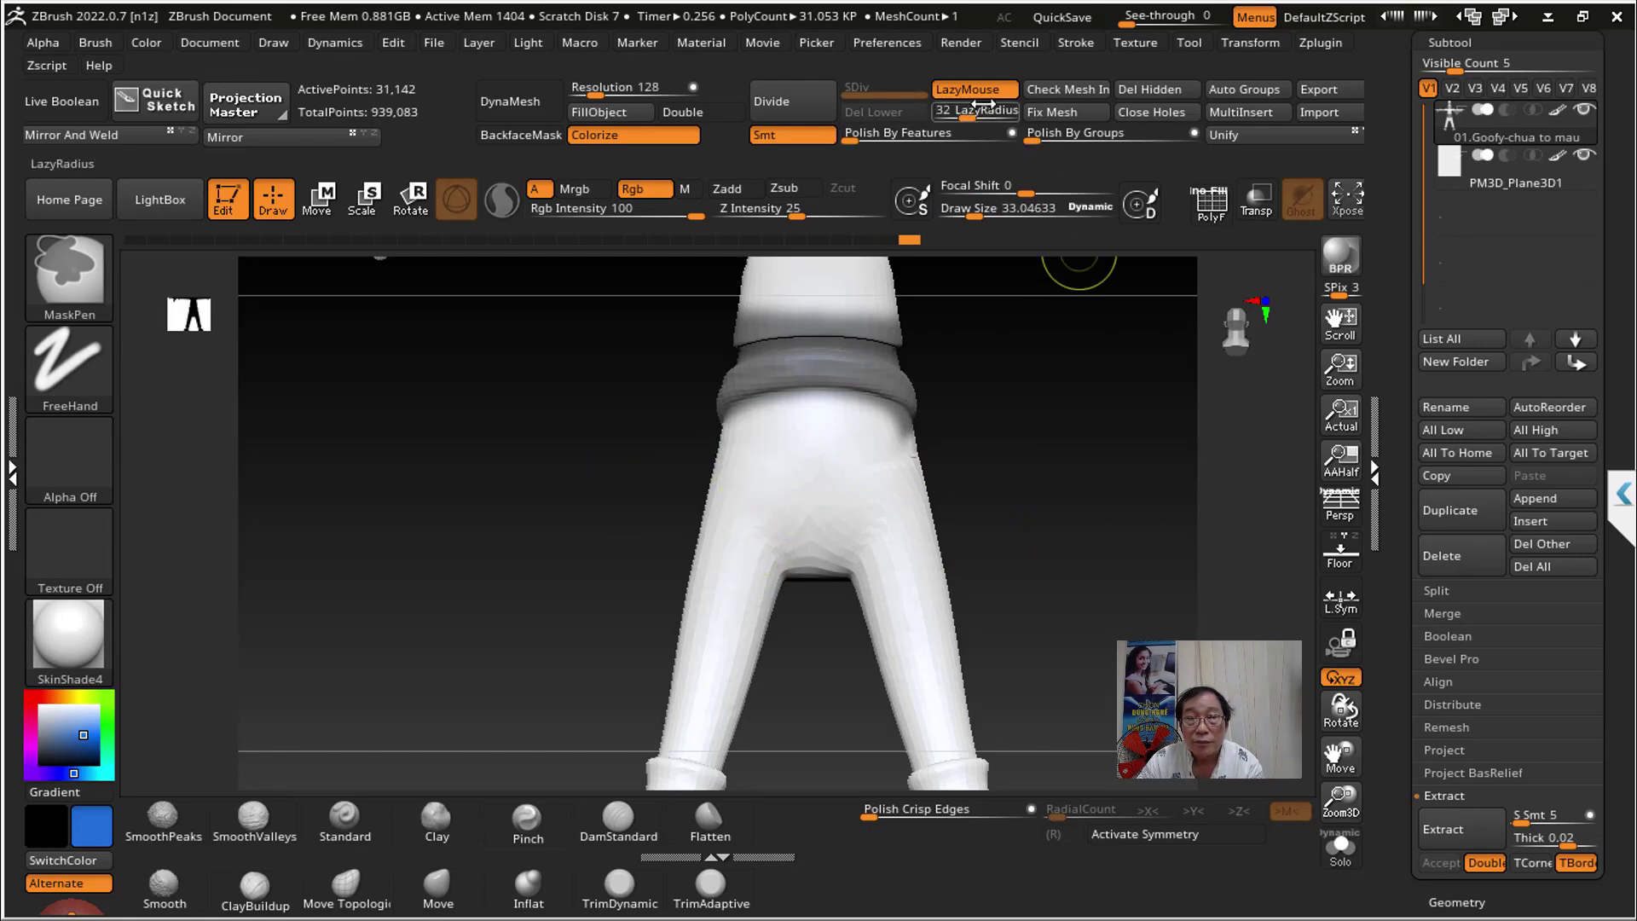
pyautogui.press('Escape')
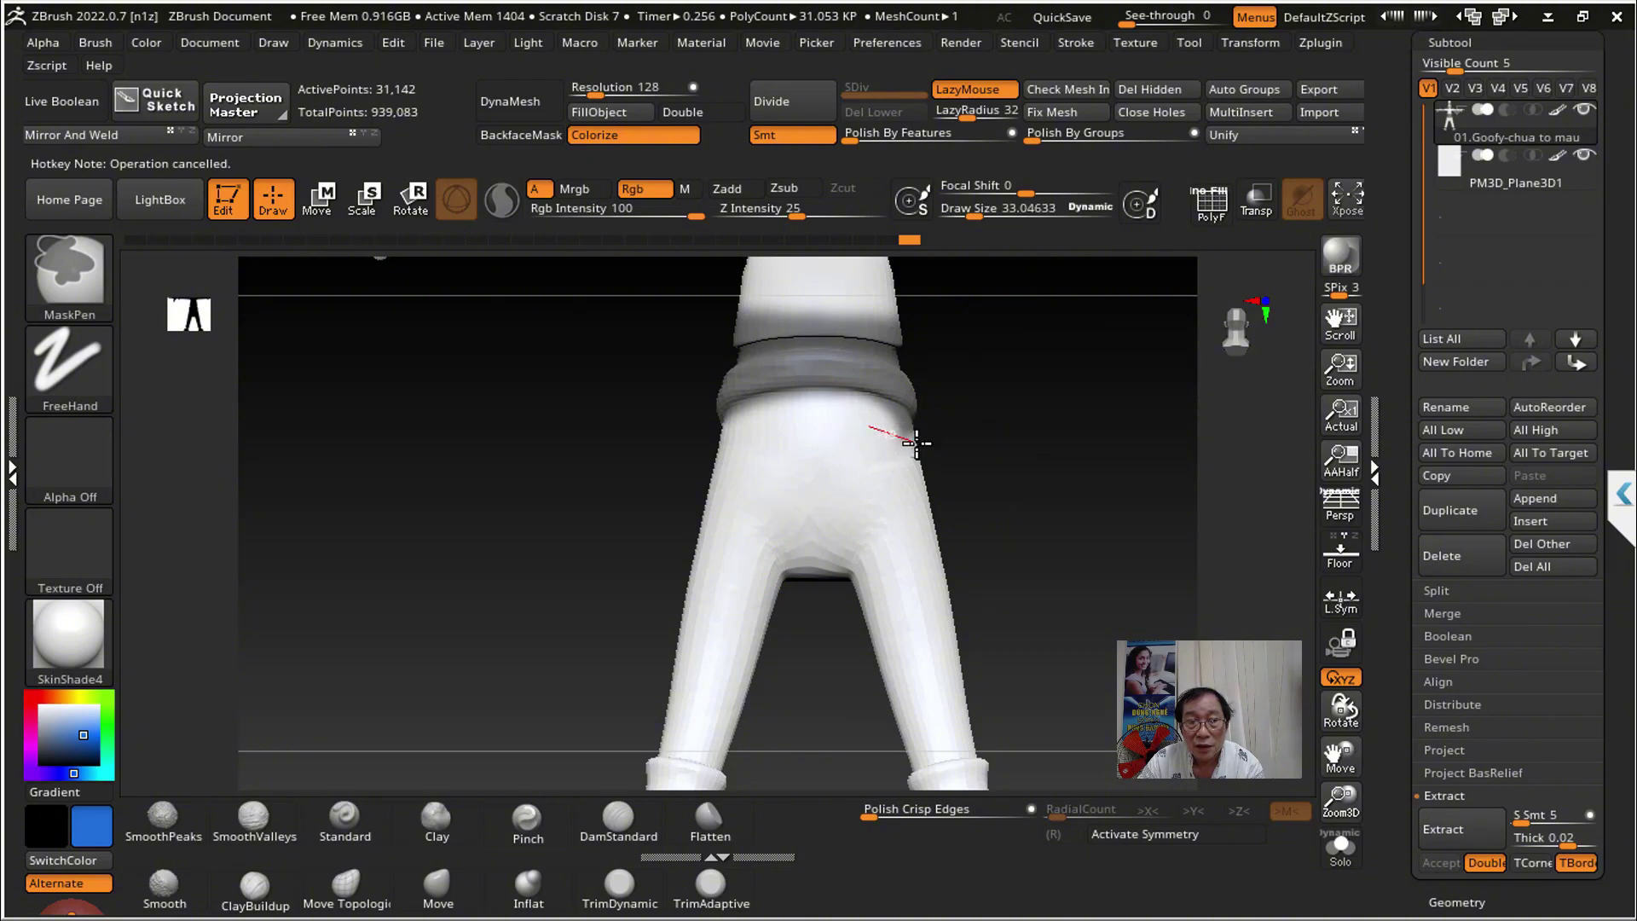
pyautogui.click(969, 99)
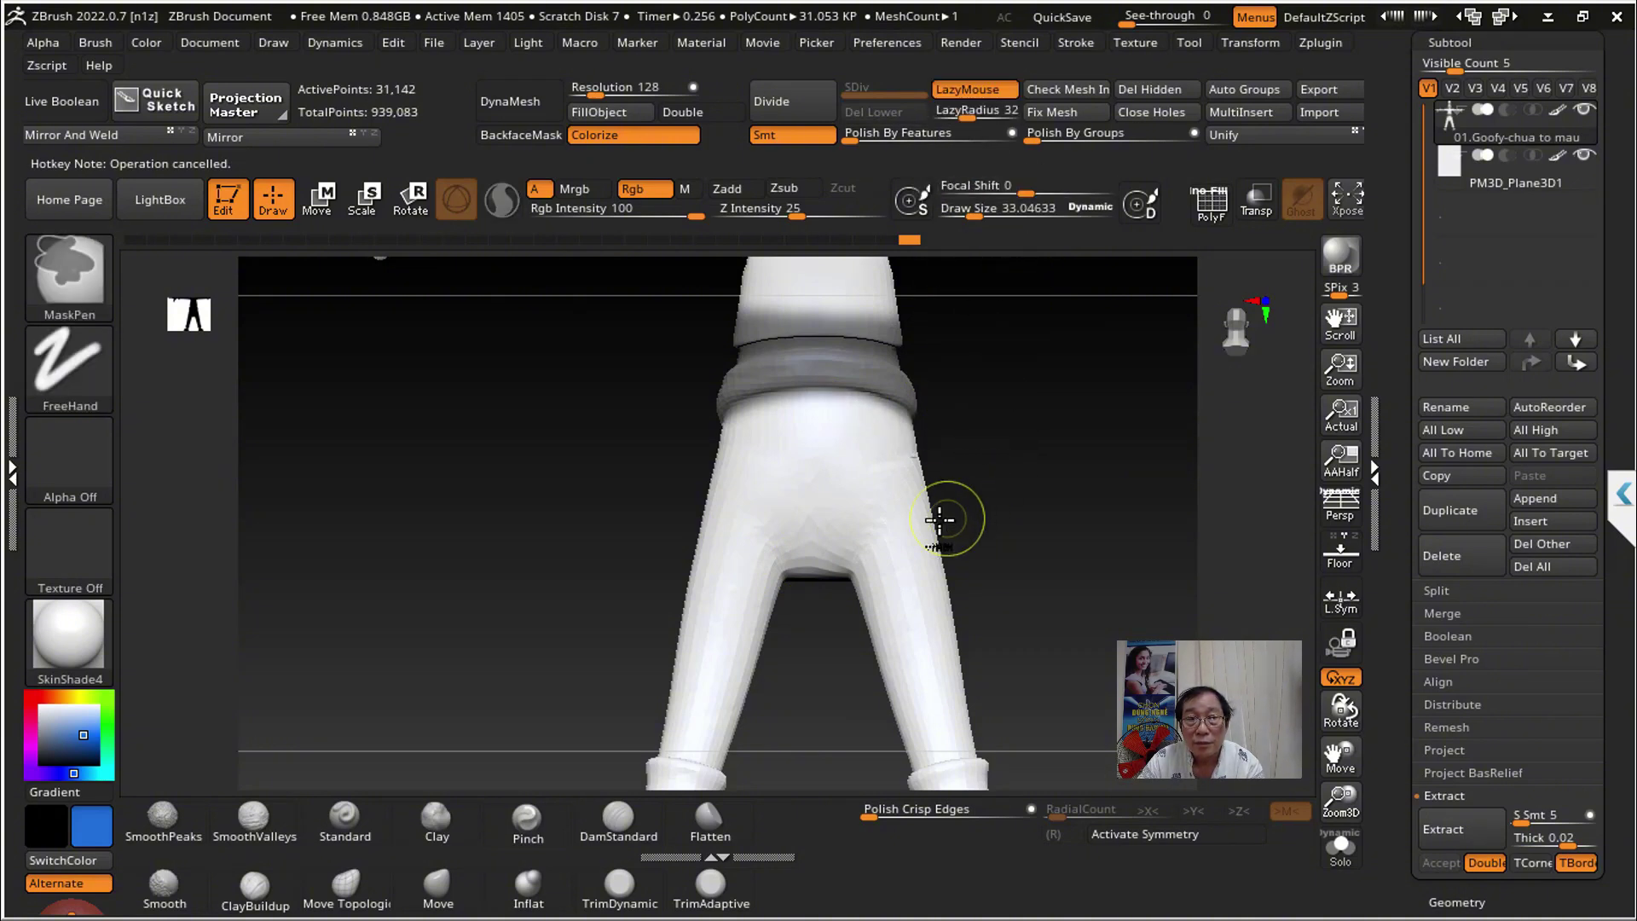
pyautogui.click(982, 94)
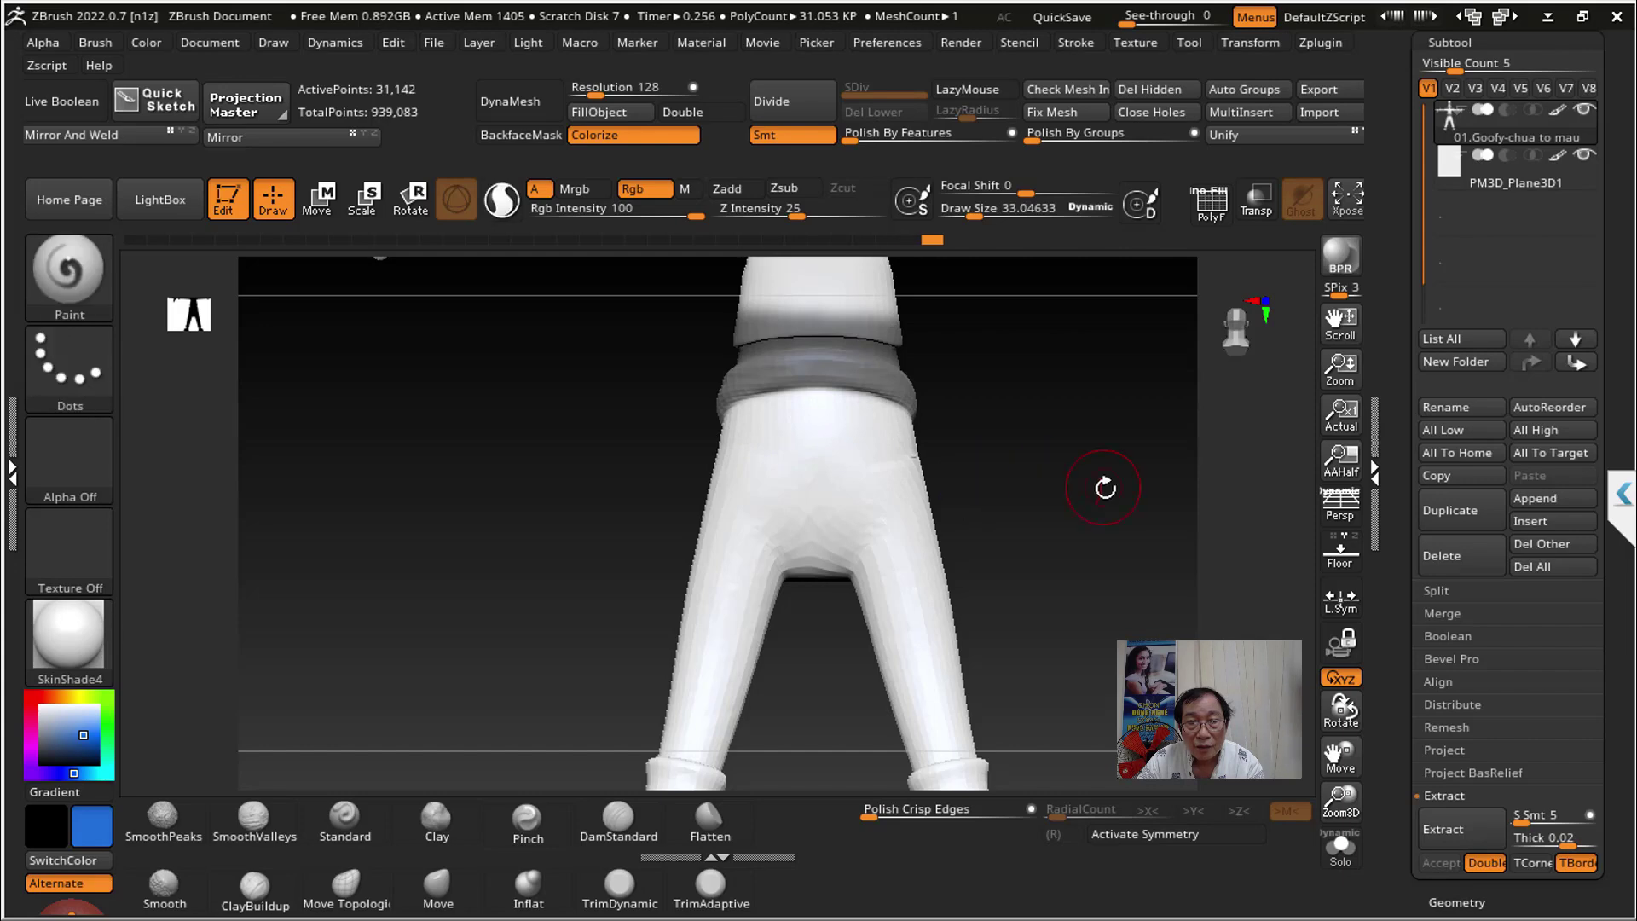
# Step: Invert the mask twice to restore the waistband mask, then orbit down to the feet
pyautogui.moveTo(1109, 479); pyautogui.dragTo(918, 481)
pyautogui.press('ctrl')
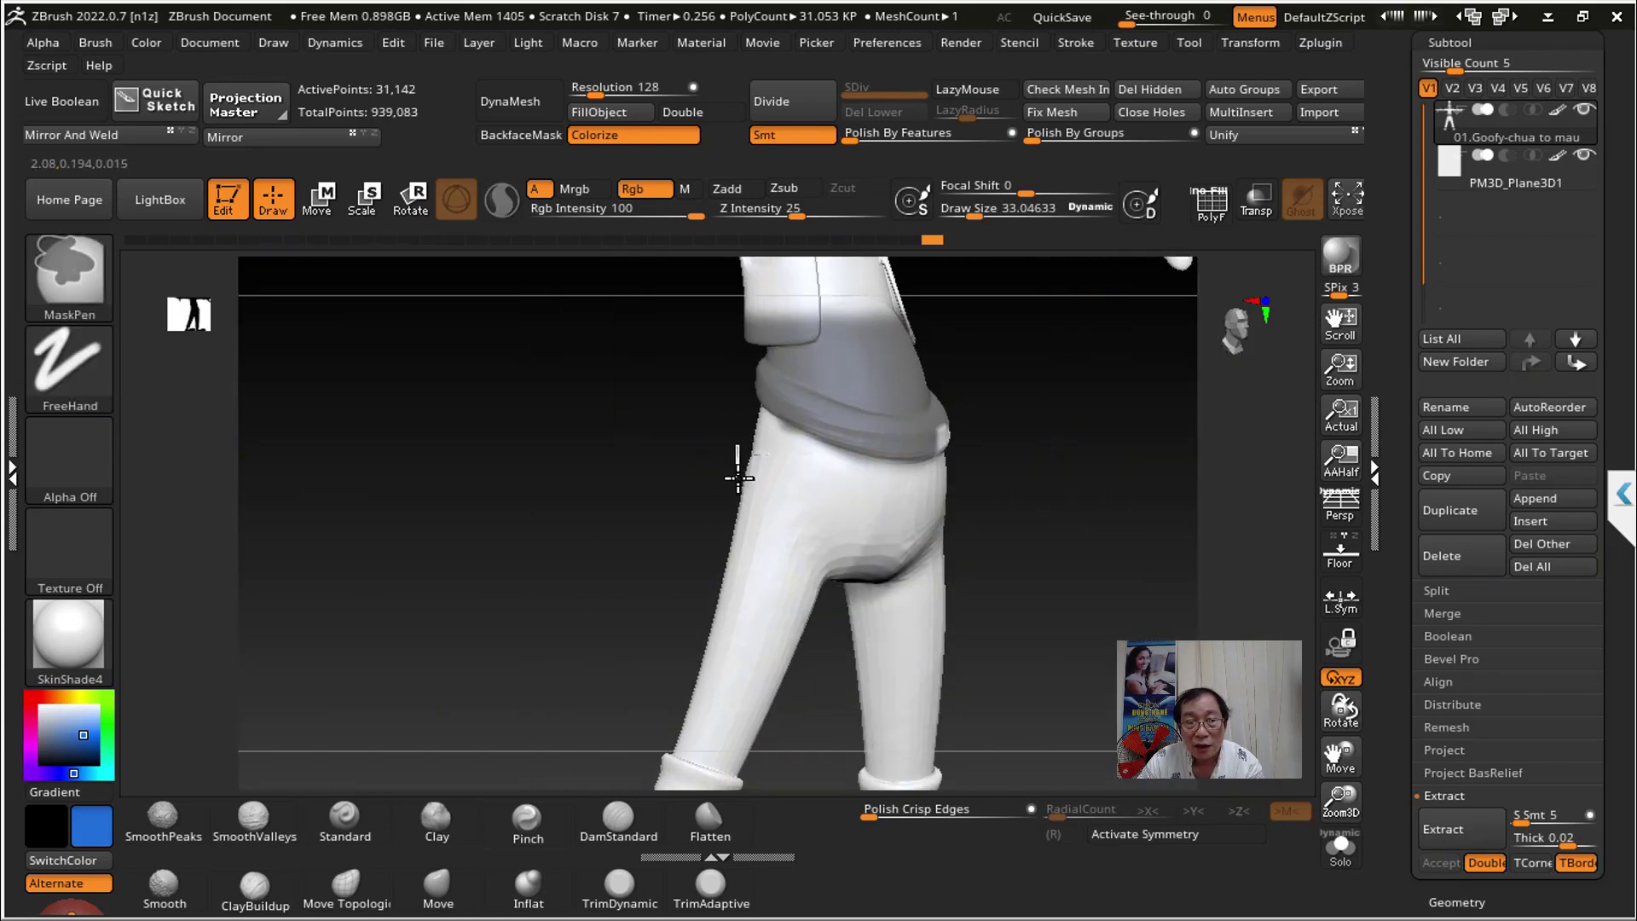
pyautogui.keyDown('ctrl'); pyautogui.click(737, 478); pyautogui.keyUp('ctrl')
pyautogui.keyDown('ctrl'); pyautogui.click(1005, 585); pyautogui.keyUp('ctrl')
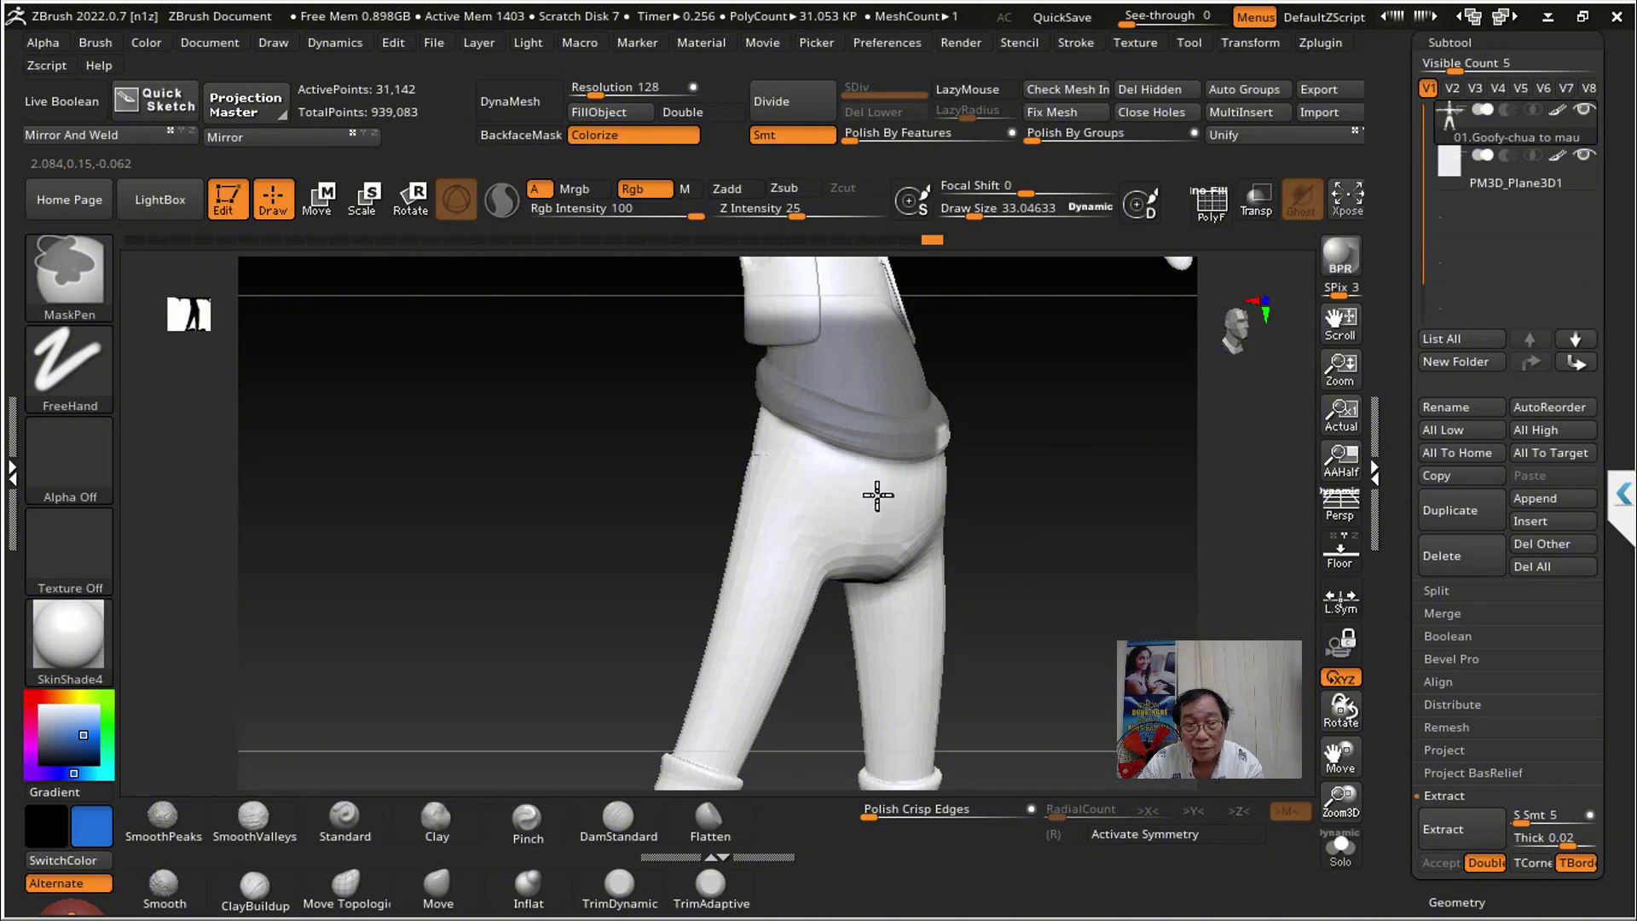
pyautogui.moveTo(961, 509); pyautogui.dragTo(1014, 502)
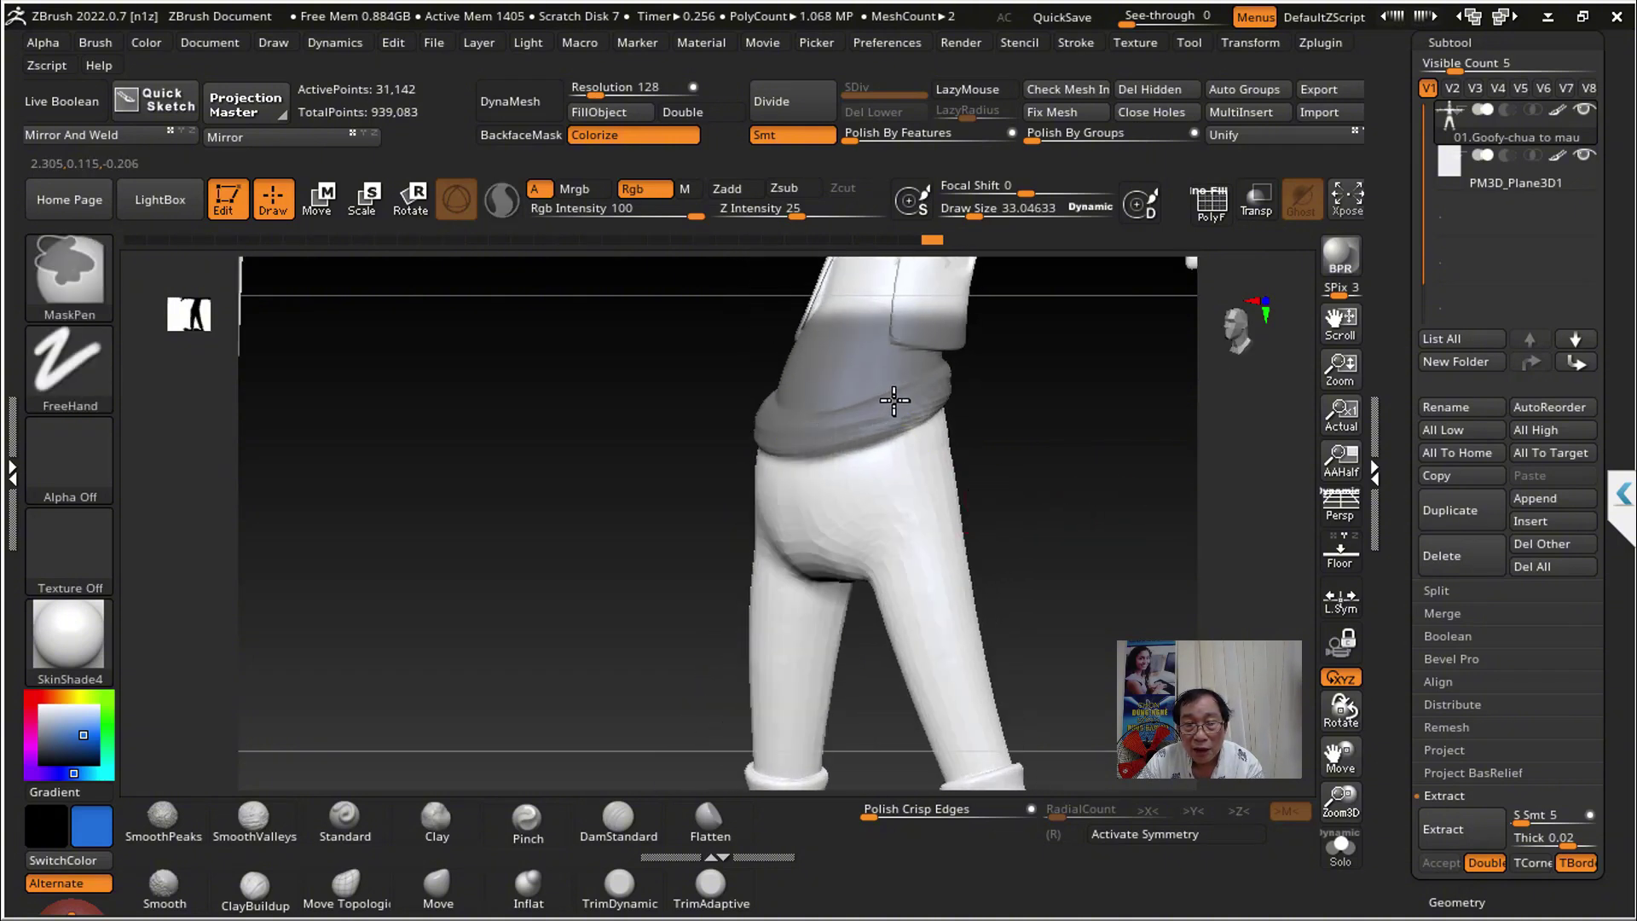
pyautogui.moveTo(1089, 463)
pyautogui.mouseDown()
pyautogui.moveTo(1091, 523)
pyautogui.moveTo(1113, 548)
pyautogui.moveTo(1030, 532)
pyautogui.moveTo(1049, 567)
pyautogui.mouseUp()
# Step: Lasso-mask Goofy's shoe and rotate back to a front view of both legs
pyautogui.press('ctrl')
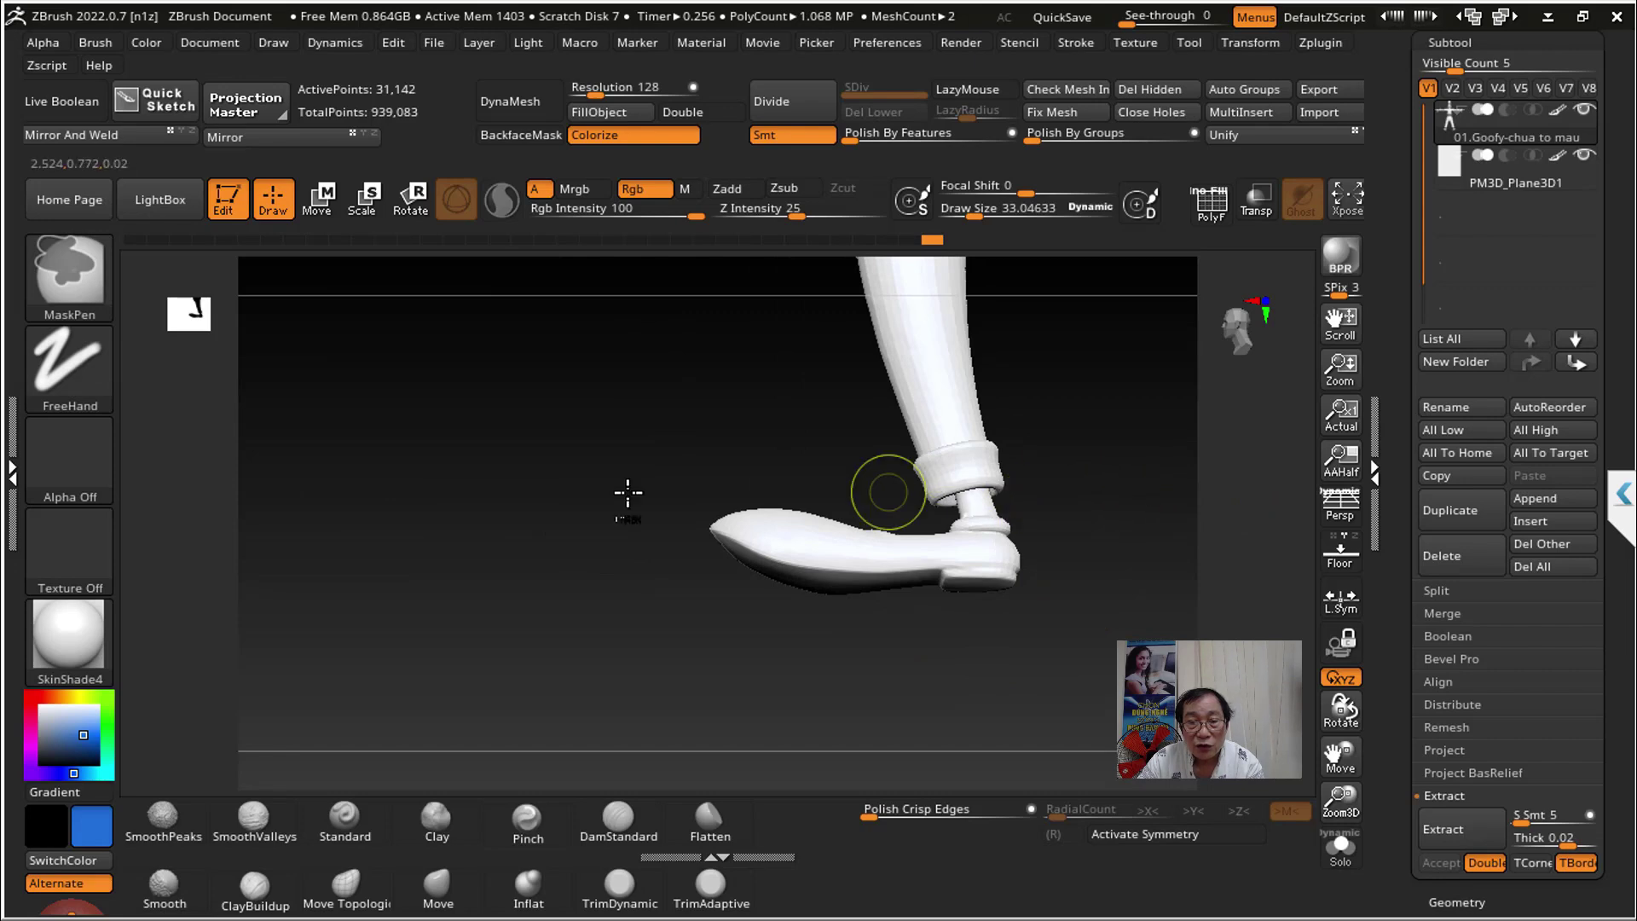
pyautogui.click(70, 367)
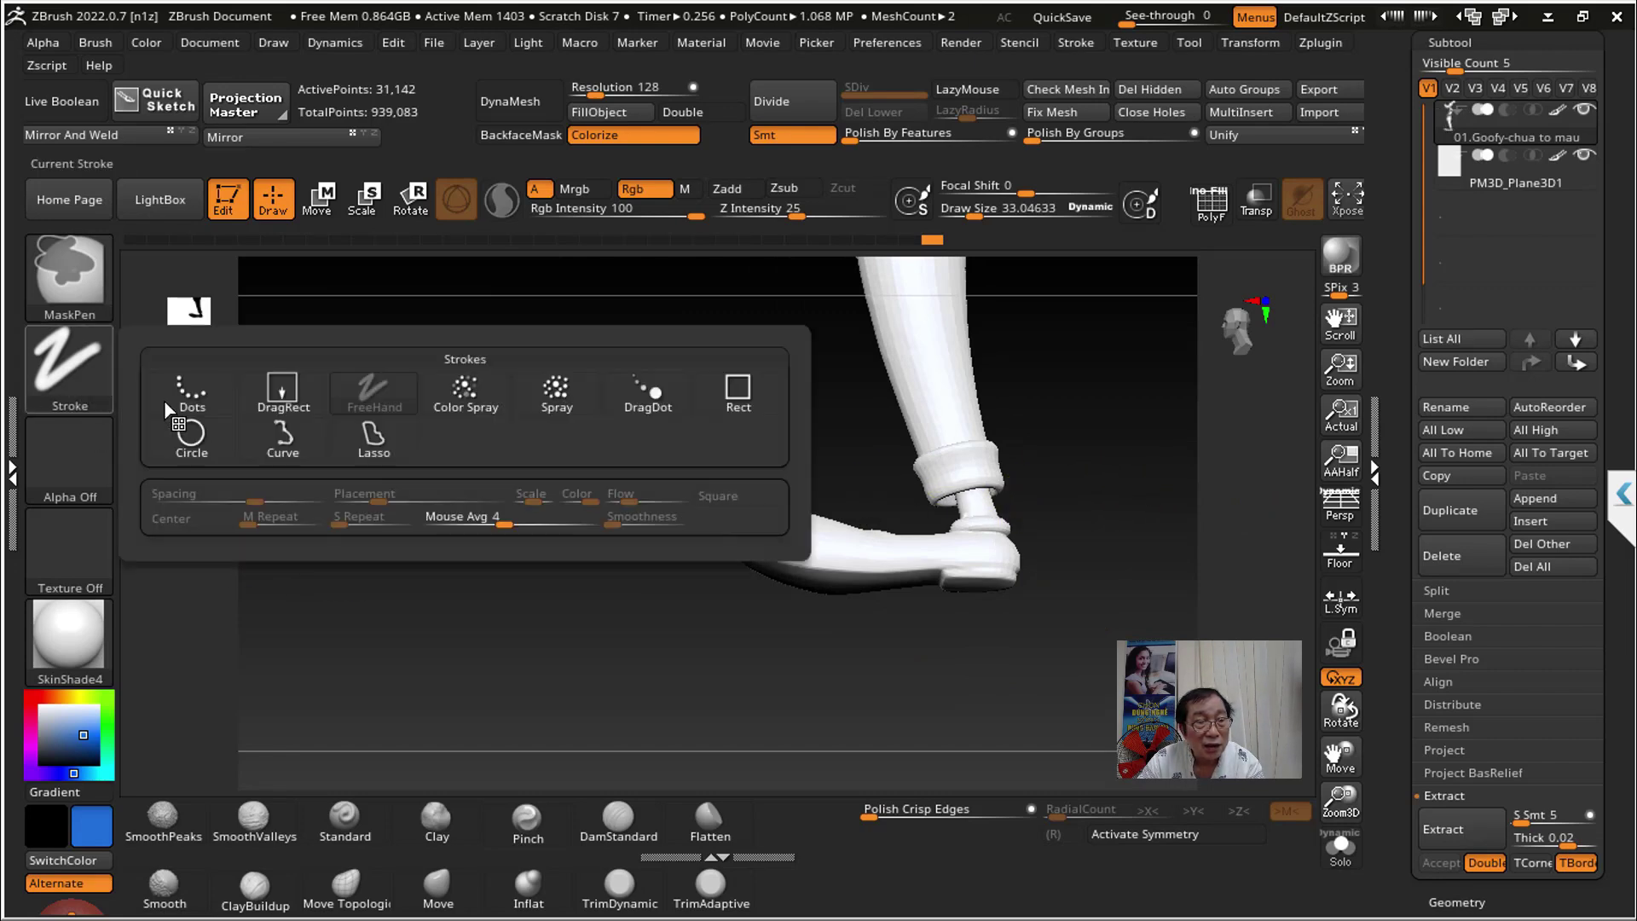
pyautogui.click(372, 436)
pyautogui.moveTo(694, 656)
pyautogui.keyDown('ctrl'); pyautogui.mouseDown()
pyautogui.moveTo(1027, 505)
pyautogui.moveTo(852, 680)
pyautogui.mouseUp(); pyautogui.keyUp('ctrl')
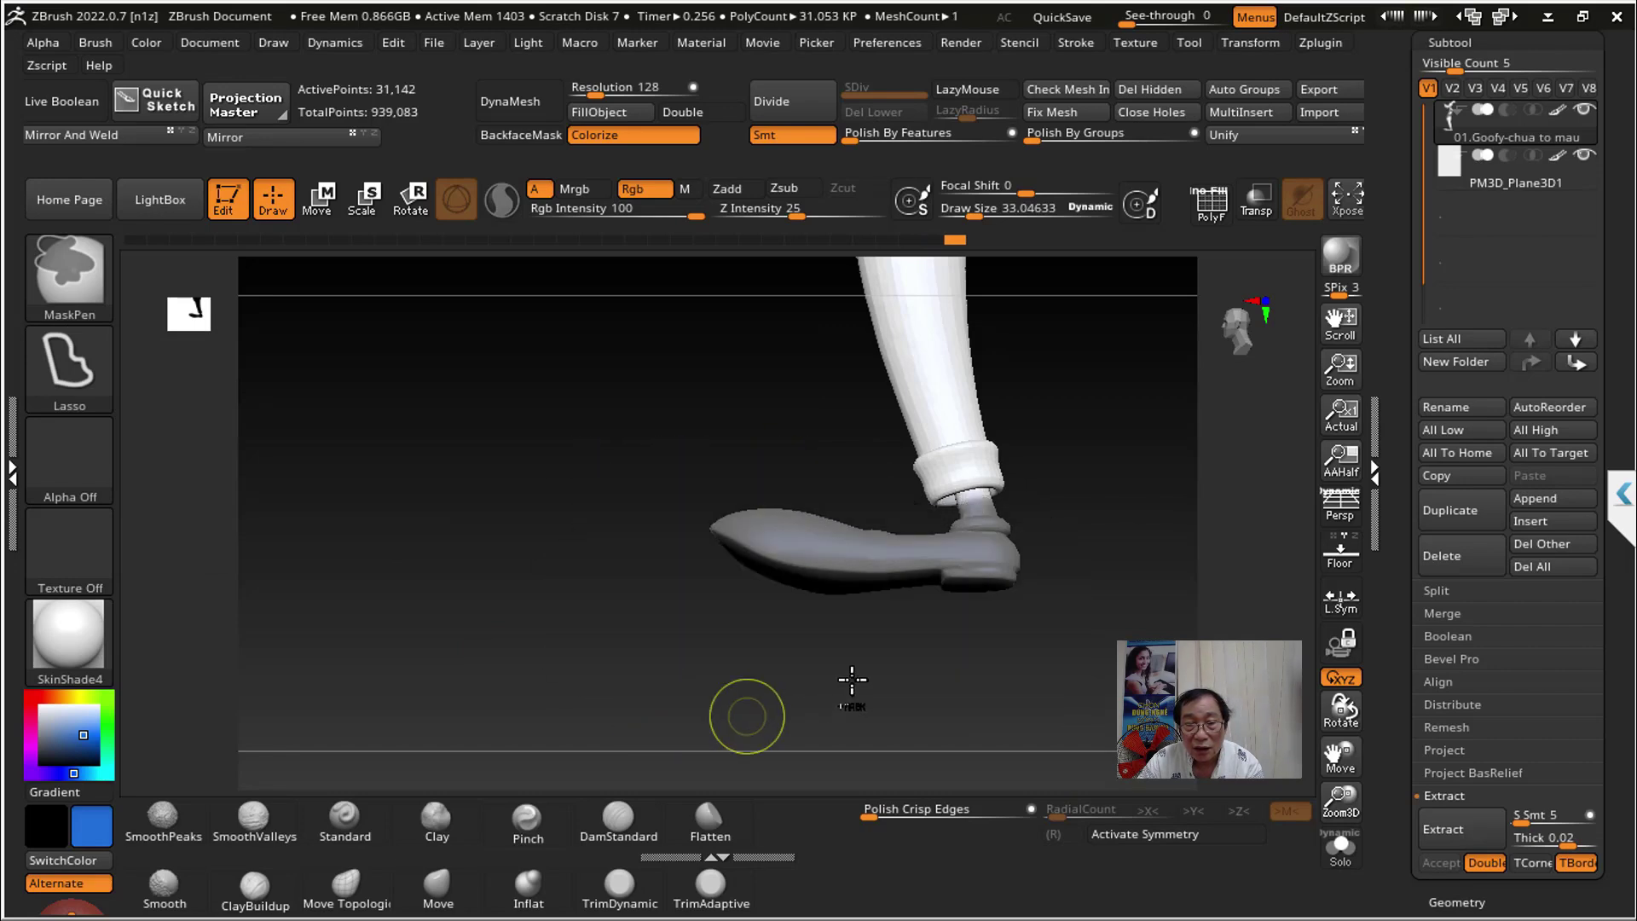
pyautogui.moveTo(1072, 494)
pyautogui.mouseDown()
pyautogui.moveTo(1166, 520)
pyautogui.moveTo(1109, 566)
pyautogui.moveTo(1071, 515)
pyautogui.moveTo(1068, 453)
pyautogui.moveTo(1087, 570)
pyautogui.moveTo(478, 662)
pyautogui.mouseUp()
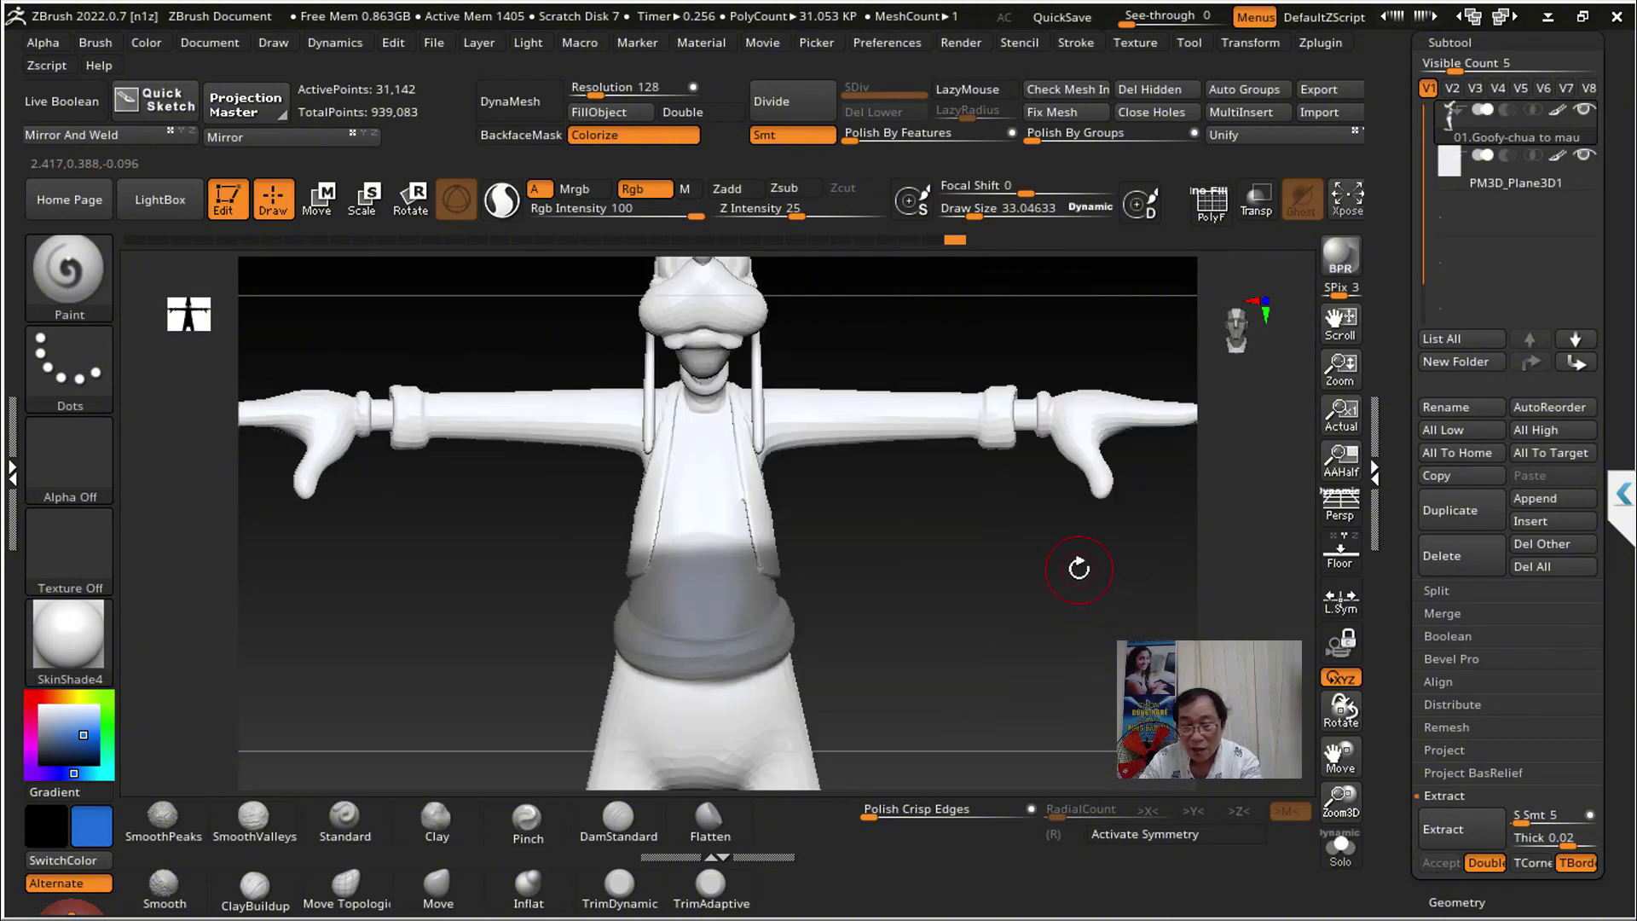
# Step: Lasso-mask Goofy's upper body, leaving only the trousers unmasked
pyautogui.press('f')
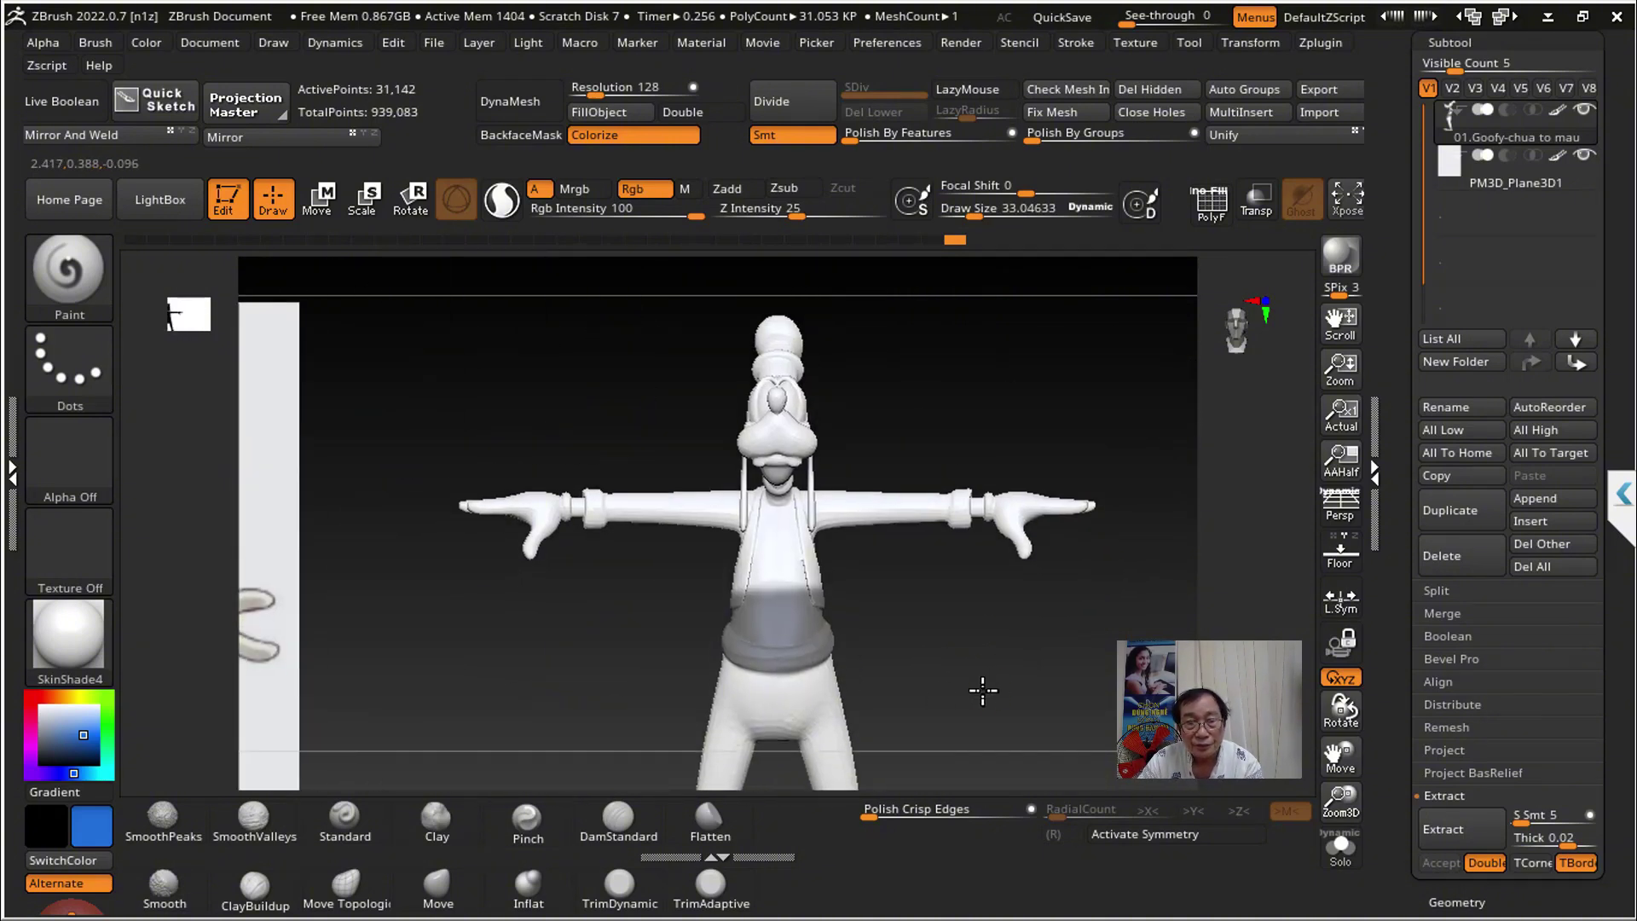
pyautogui.moveTo(400, 341)
pyautogui.keyDown('ctrl'); pyautogui.mouseDown()
pyautogui.moveTo(416, 555)
pyautogui.moveTo(655, 614)
pyautogui.moveTo(1096, 616)
pyautogui.mouseUp(); pyautogui.keyUp('ctrl')
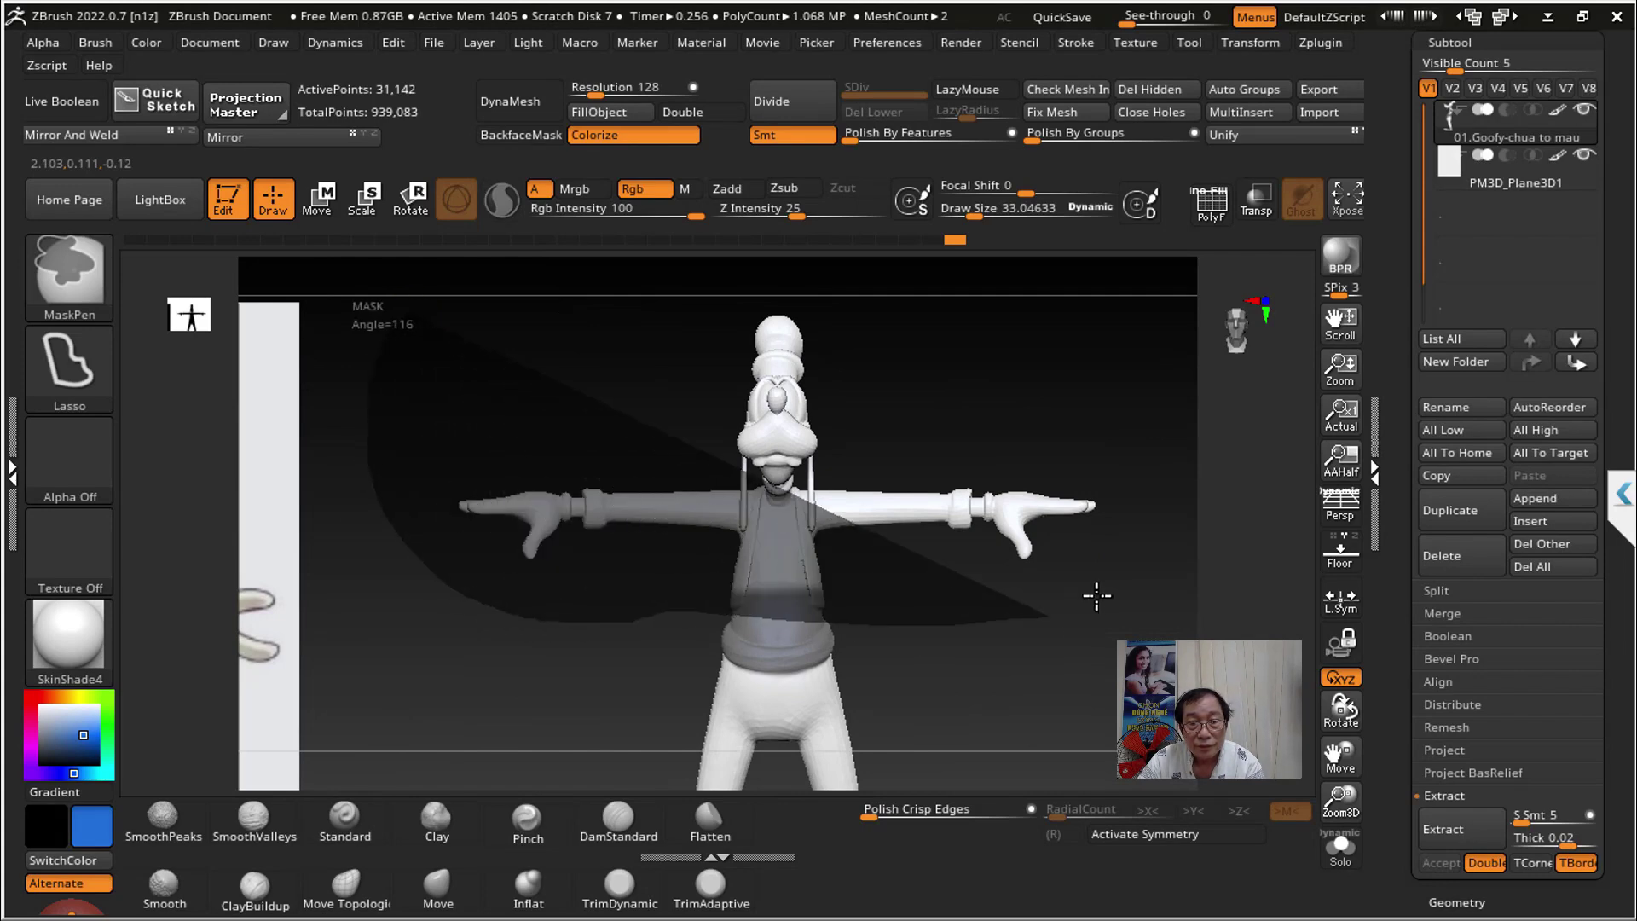
pyautogui.moveTo(1107, 508)
pyautogui.keyDown('alt'); pyautogui.mouseDown()
pyautogui.moveTo(1063, 442)
pyautogui.moveTo(1047, 473)
pyautogui.mouseUp(); pyautogui.keyUp('alt')
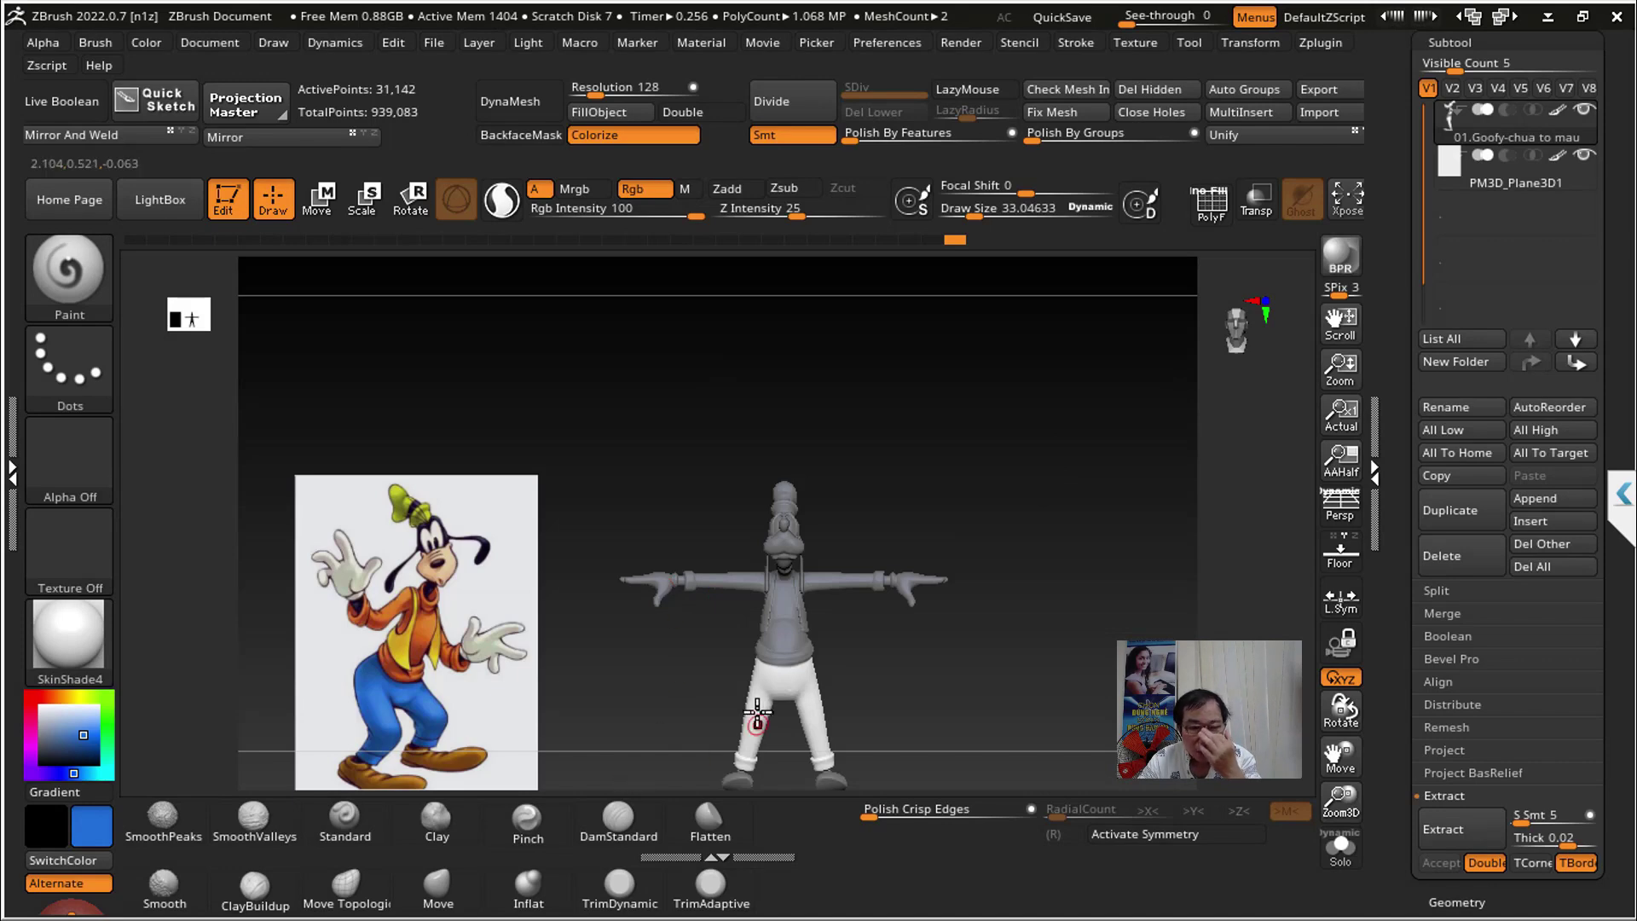
# Step: Fill the trousers solid blue with FillObject and orbit to inspect them
pyautogui.moveTo(734, 755); pyautogui.dragTo(753, 675)
pyautogui.scroll(3, 866, 667)
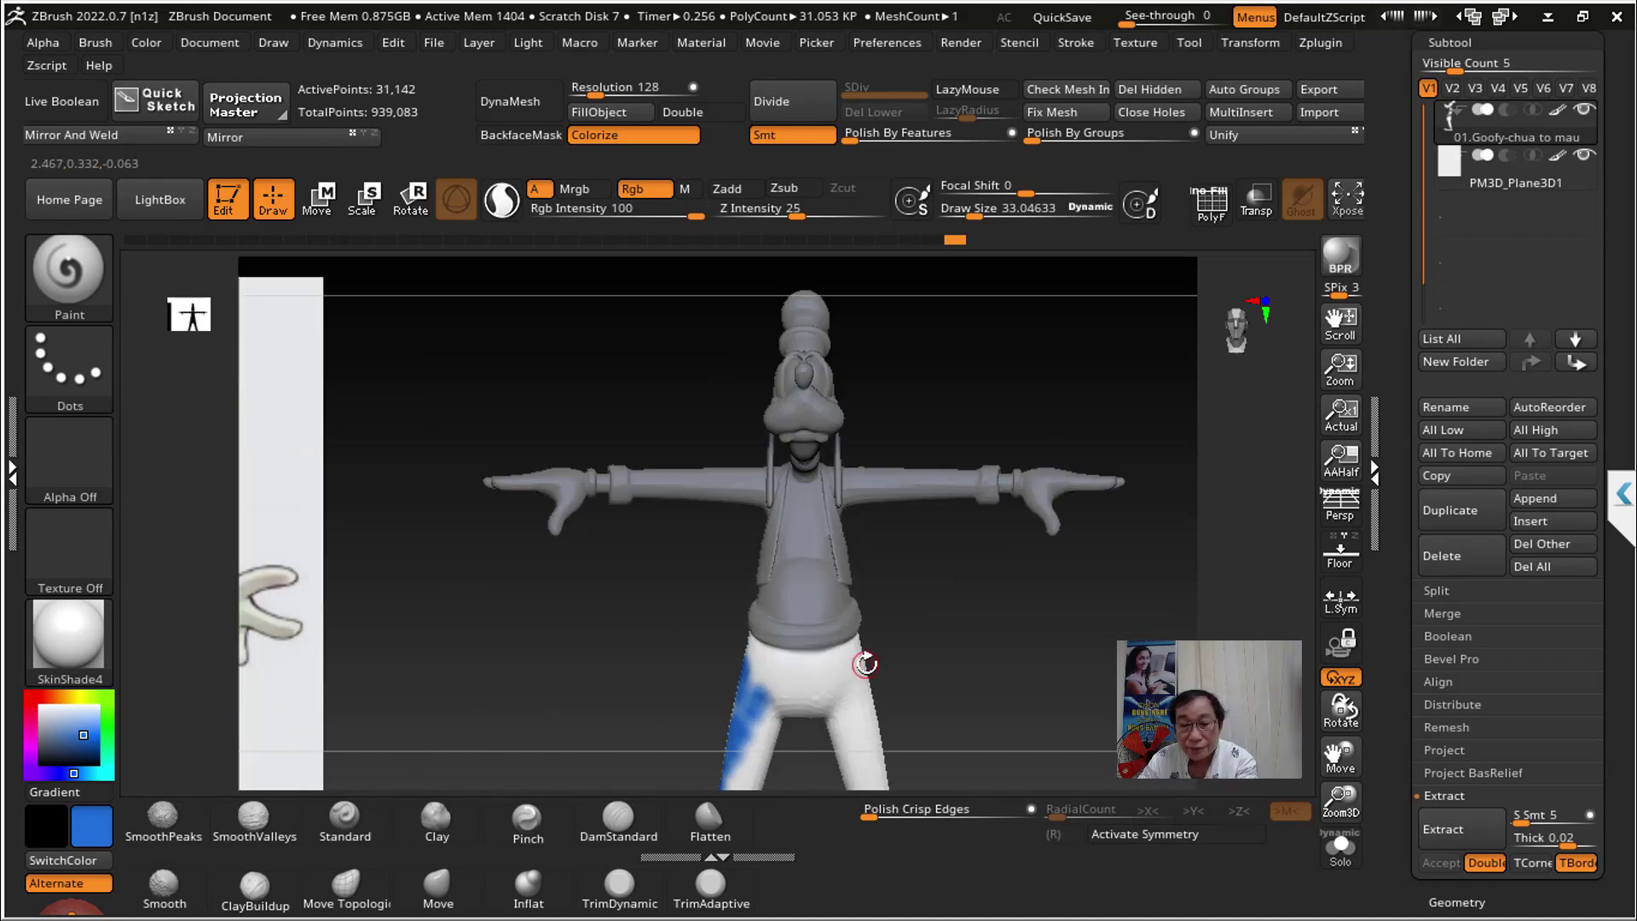
pyautogui.keyDown('alt'); pyautogui.moveTo(962, 688); pyautogui.dragTo(964, 546); pyautogui.keyUp('alt')
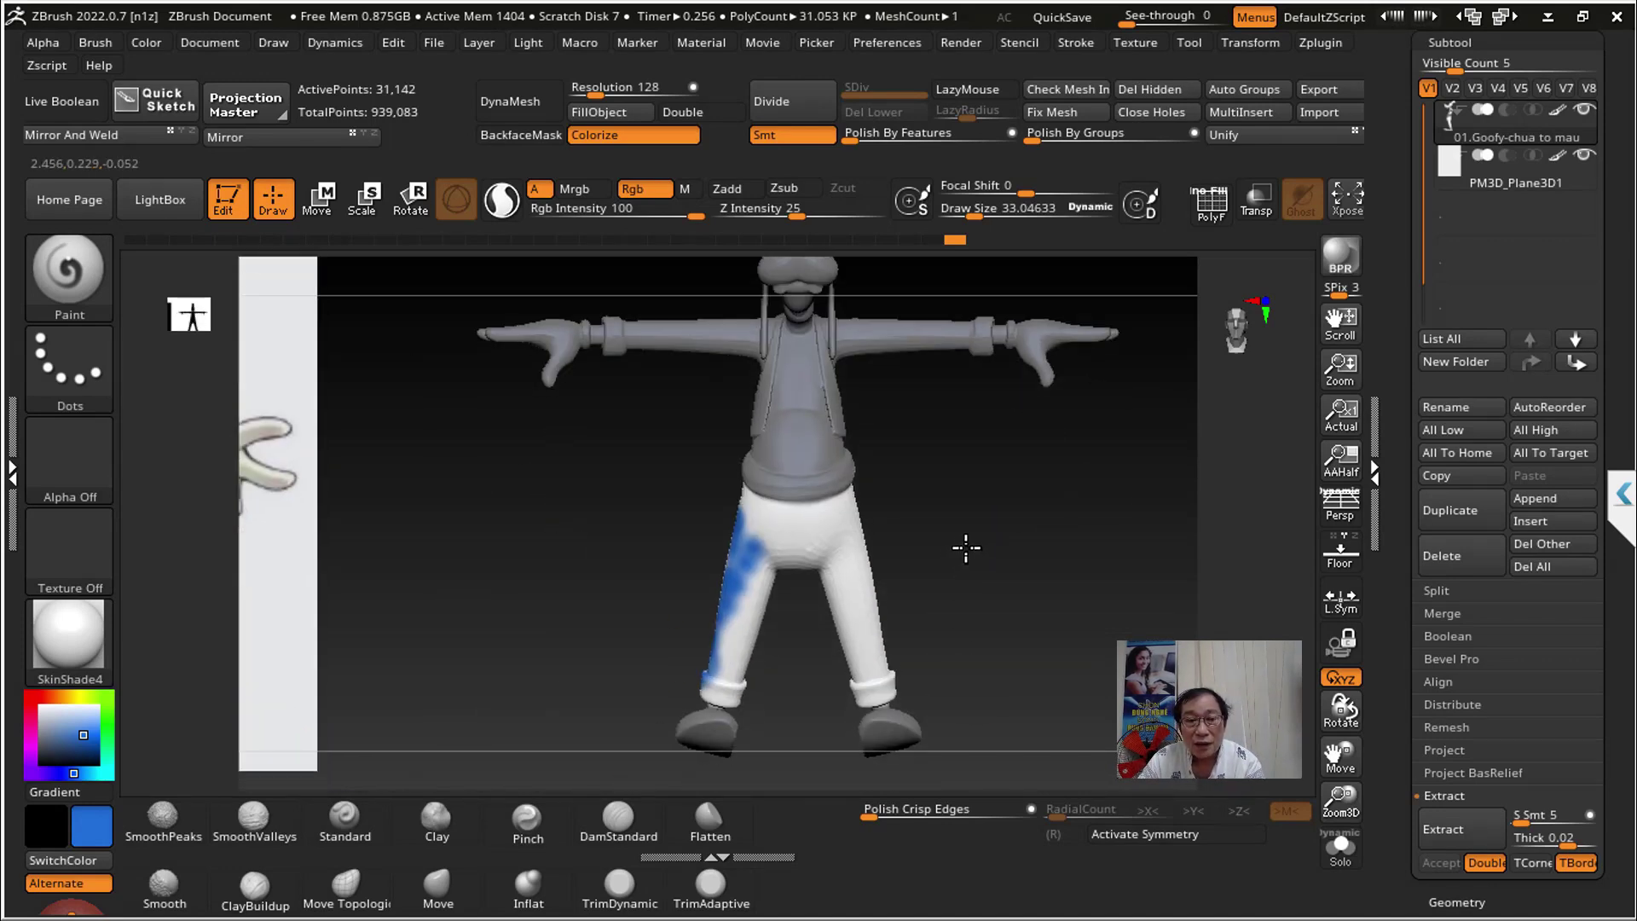
pyautogui.click(607, 115)
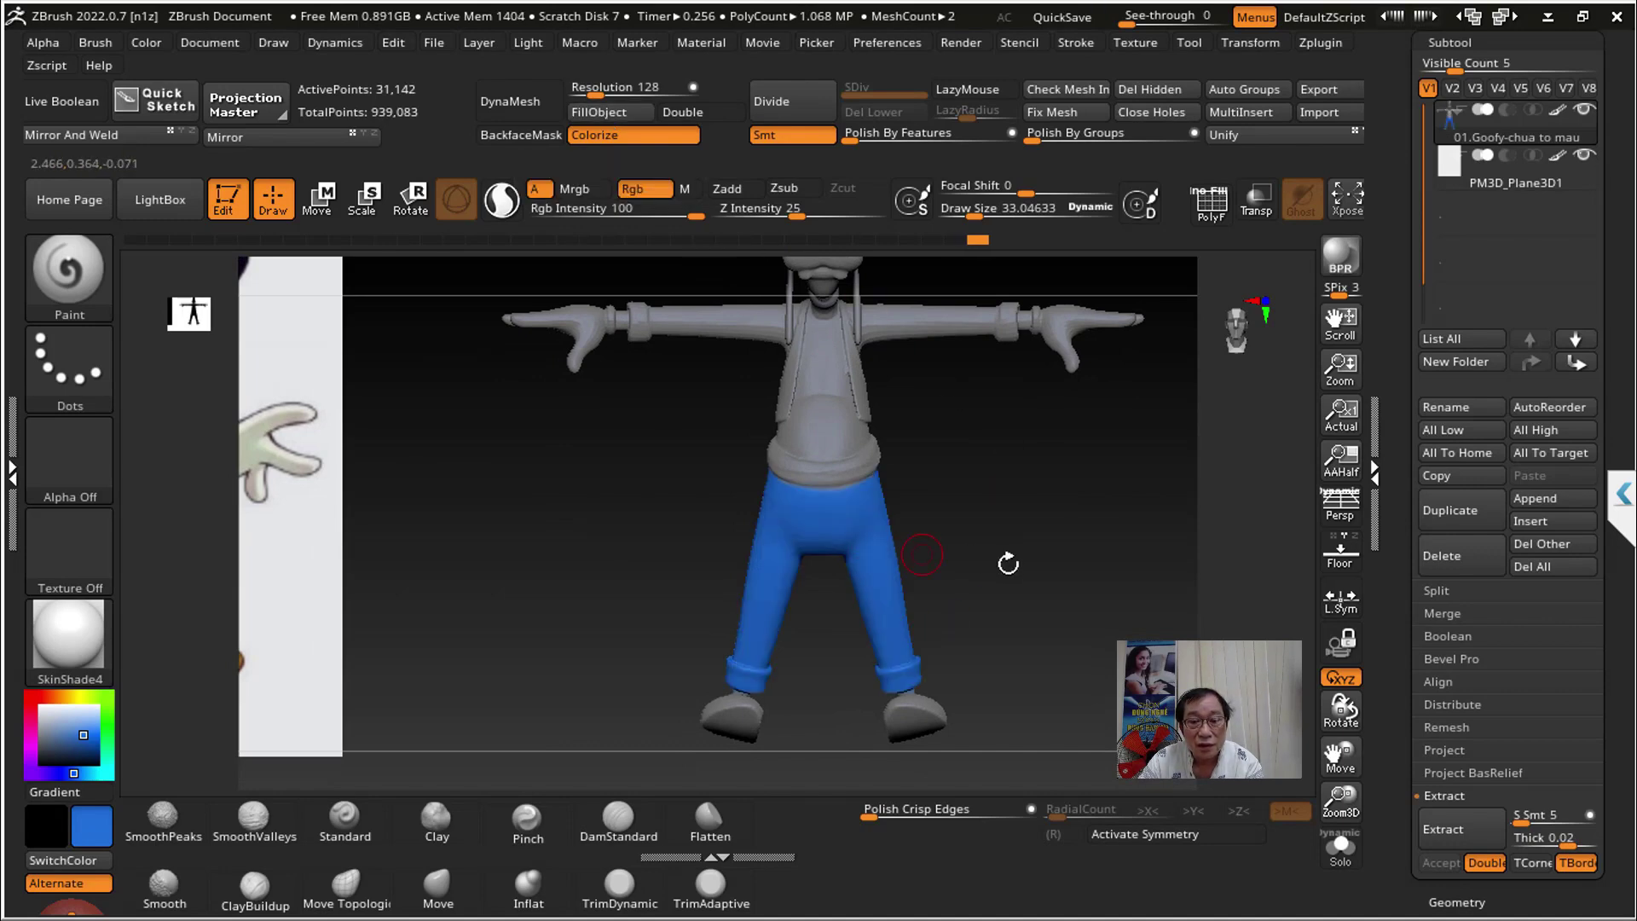
pyautogui.moveTo(1014, 583)
pyautogui.mouseDown()
pyautogui.moveTo(1050, 578)
pyautogui.moveTo(999, 593)
pyautogui.moveTo(998, 571)
pyautogui.mouseUp()
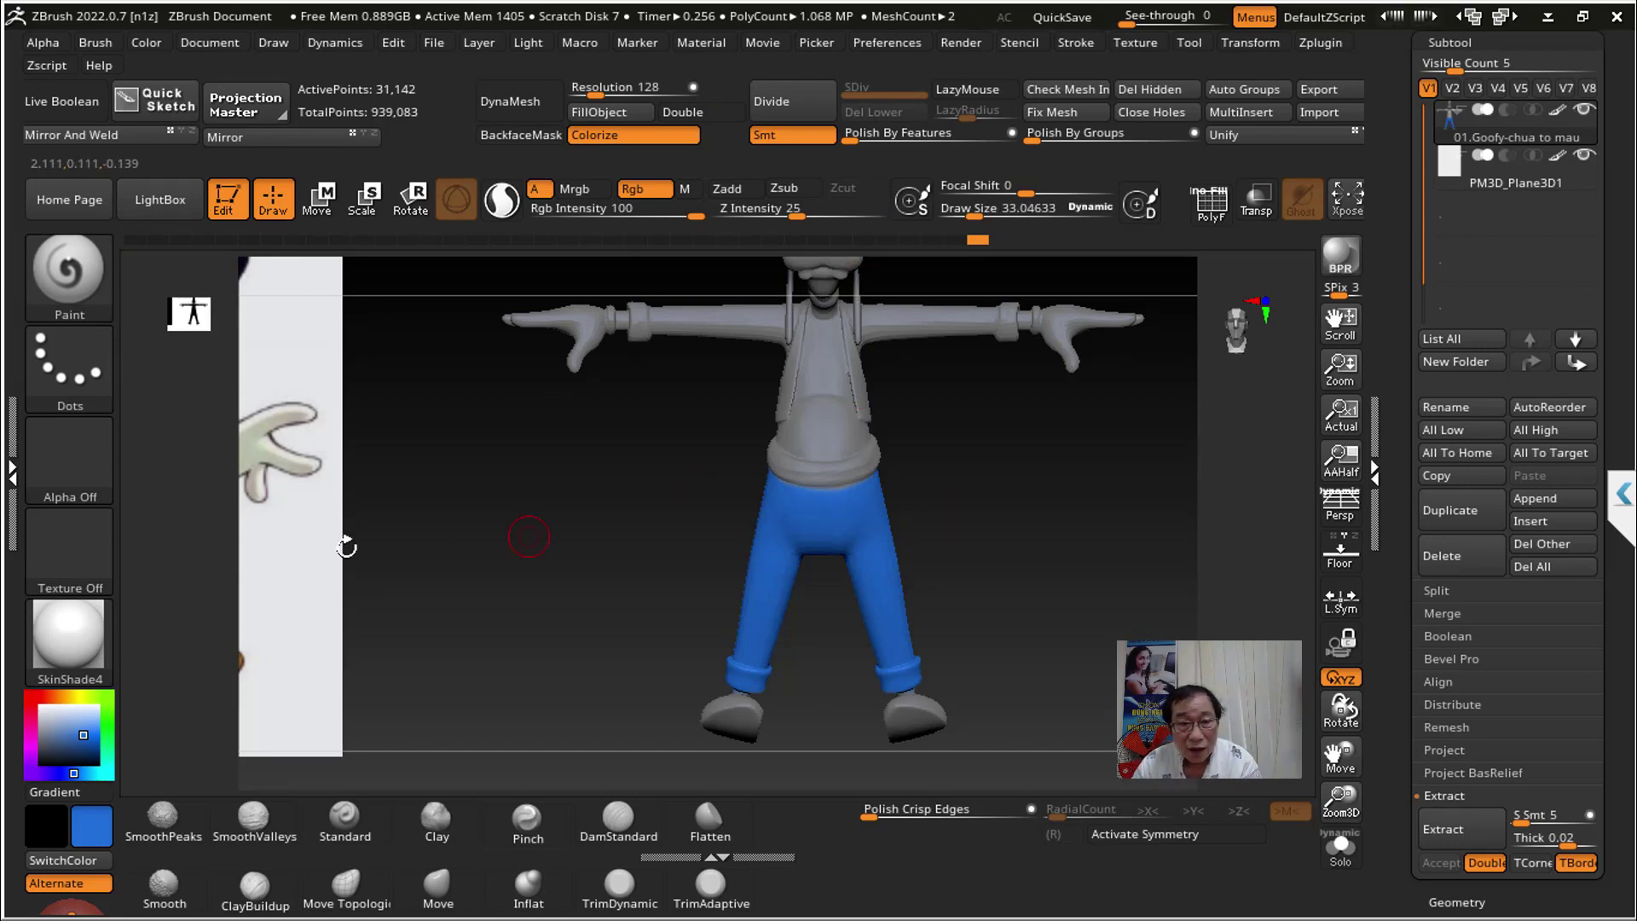
# Step: Sample the jeans blue from the reference image and lower Rgb Intensity for subtler strokes
pyautogui.moveTo(421, 523)
pyautogui.mouseDown()
pyautogui.moveTo(801, 529)
pyautogui.moveTo(785, 479)
pyautogui.mouseUp()
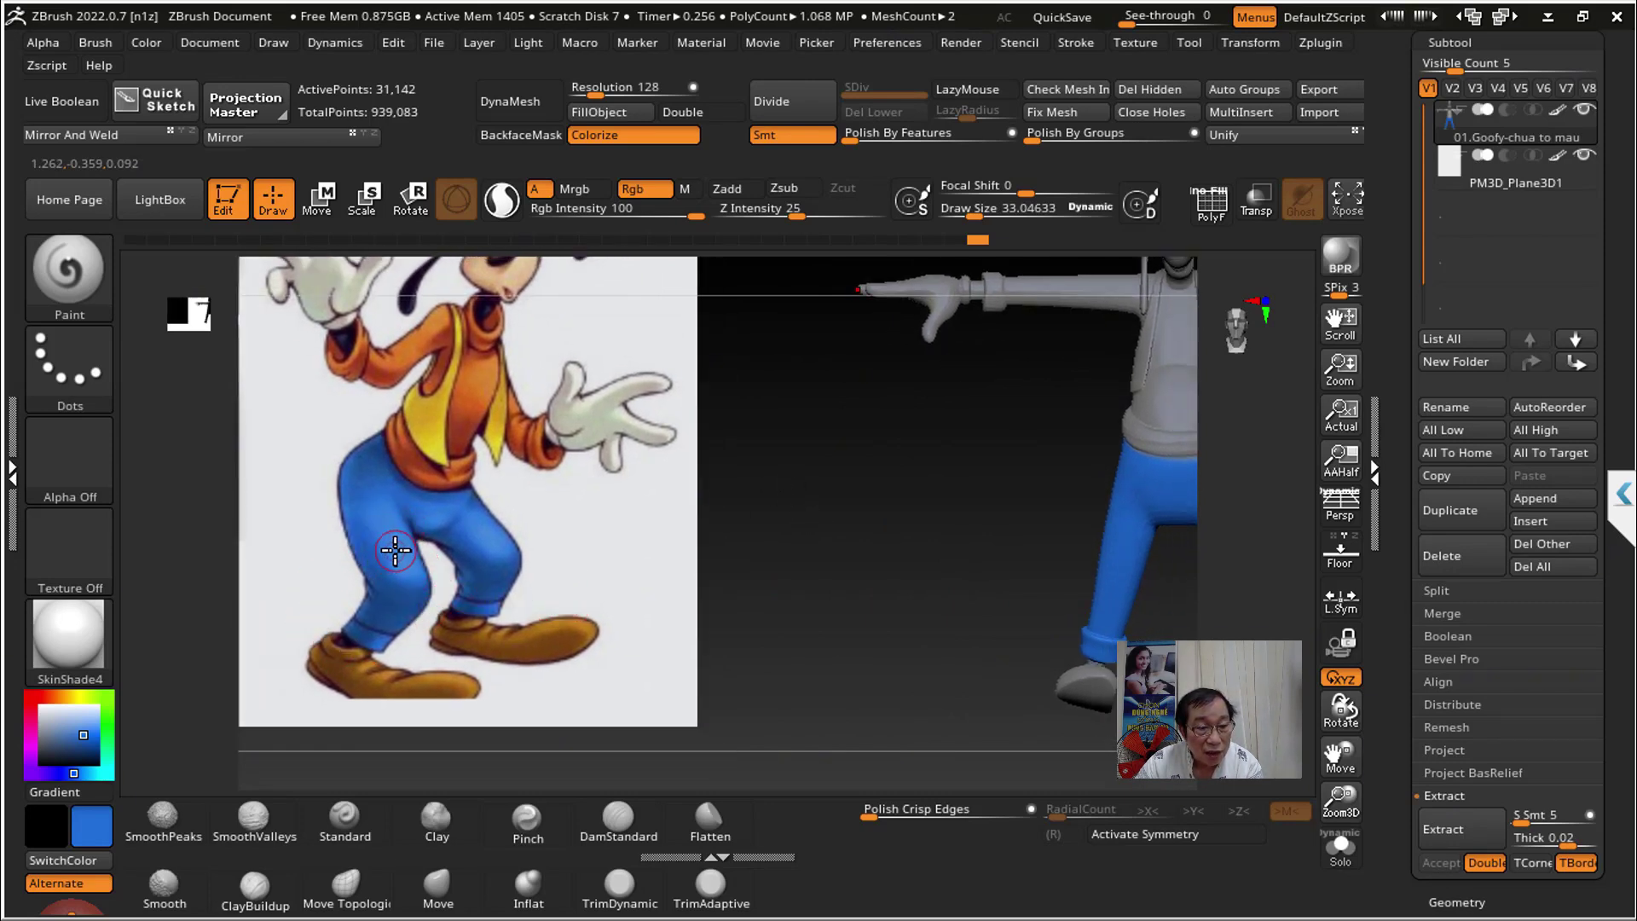
pyautogui.press('c')
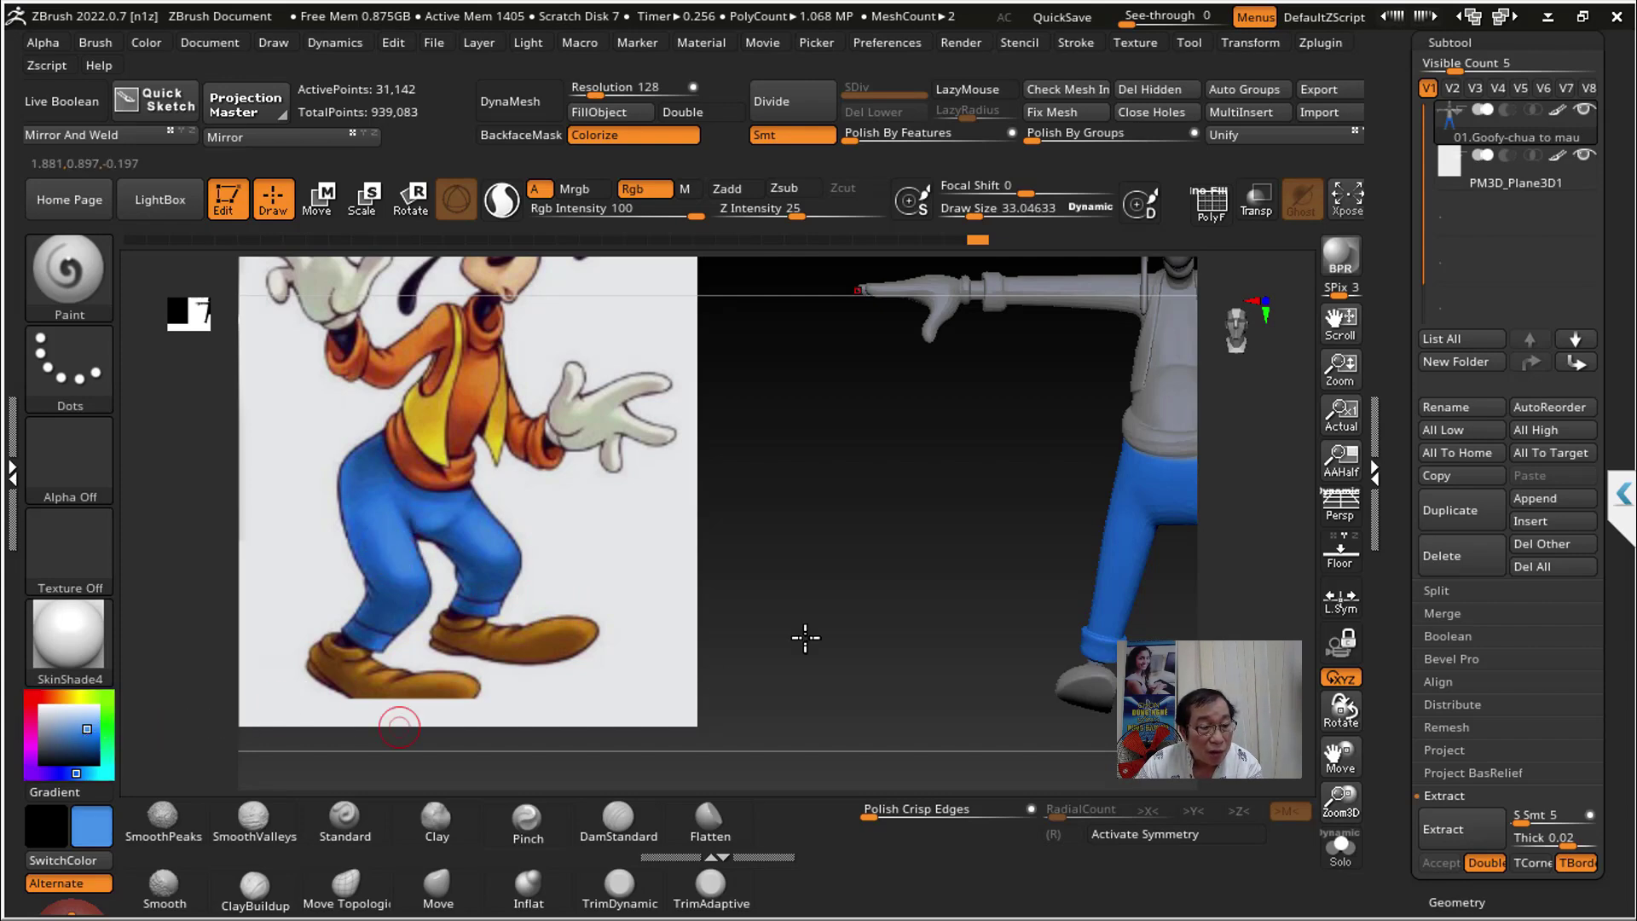
pyautogui.keyDown('alt'); pyautogui.moveTo(972, 536); pyautogui.dragTo(687, 504); pyautogui.keyUp('alt')
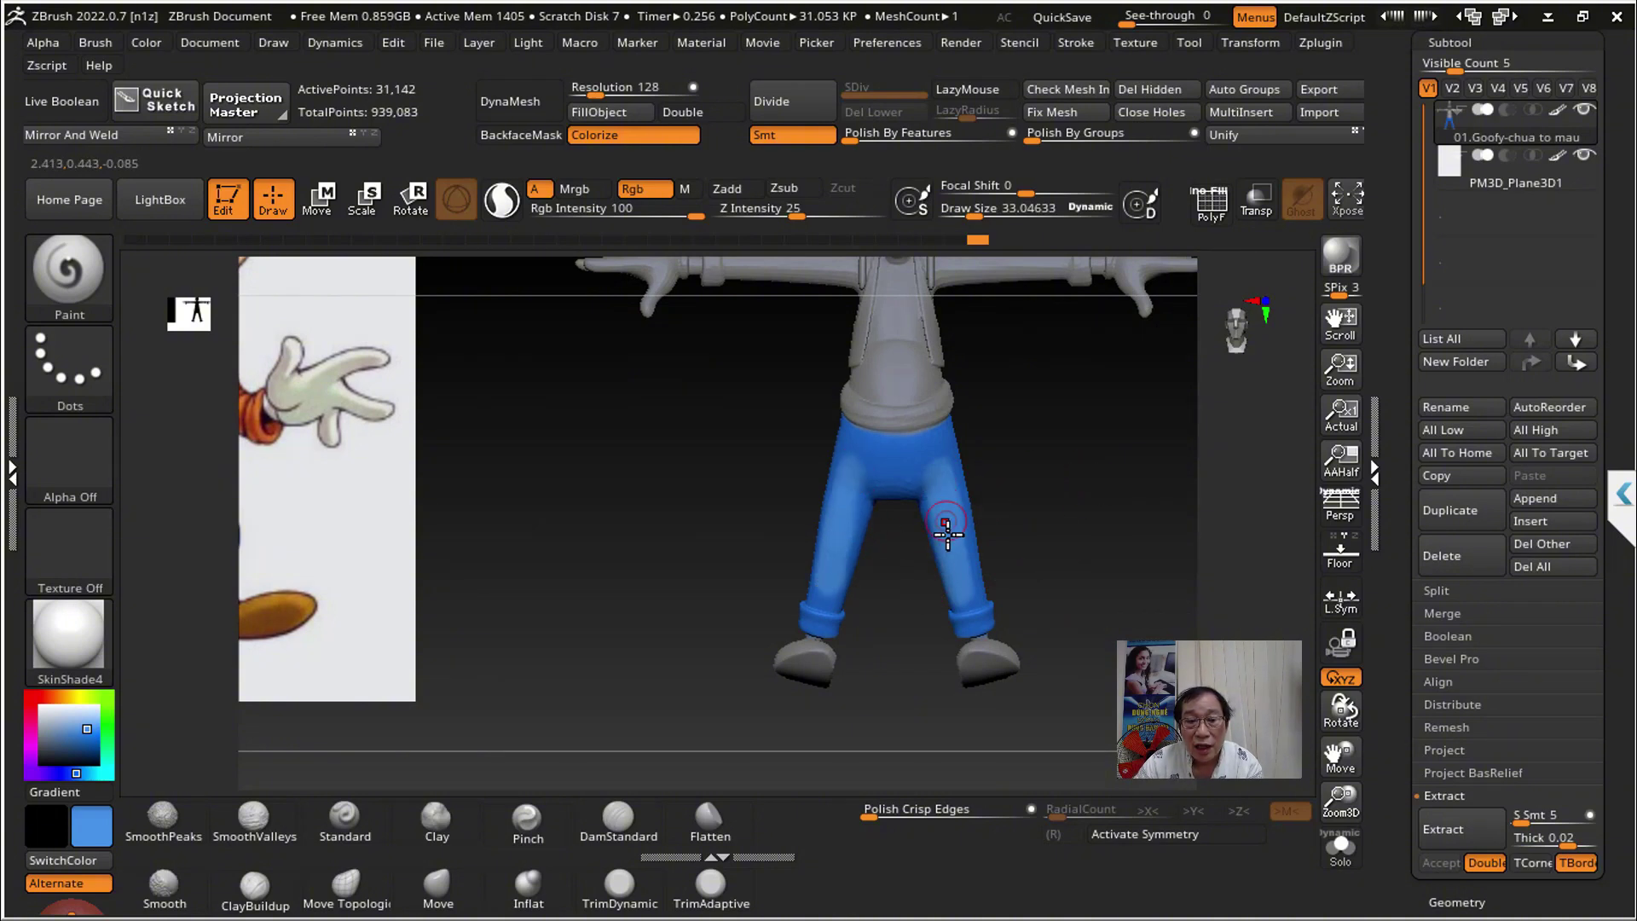
pyautogui.moveTo(1069, 521); pyautogui.dragTo(1082, 526)
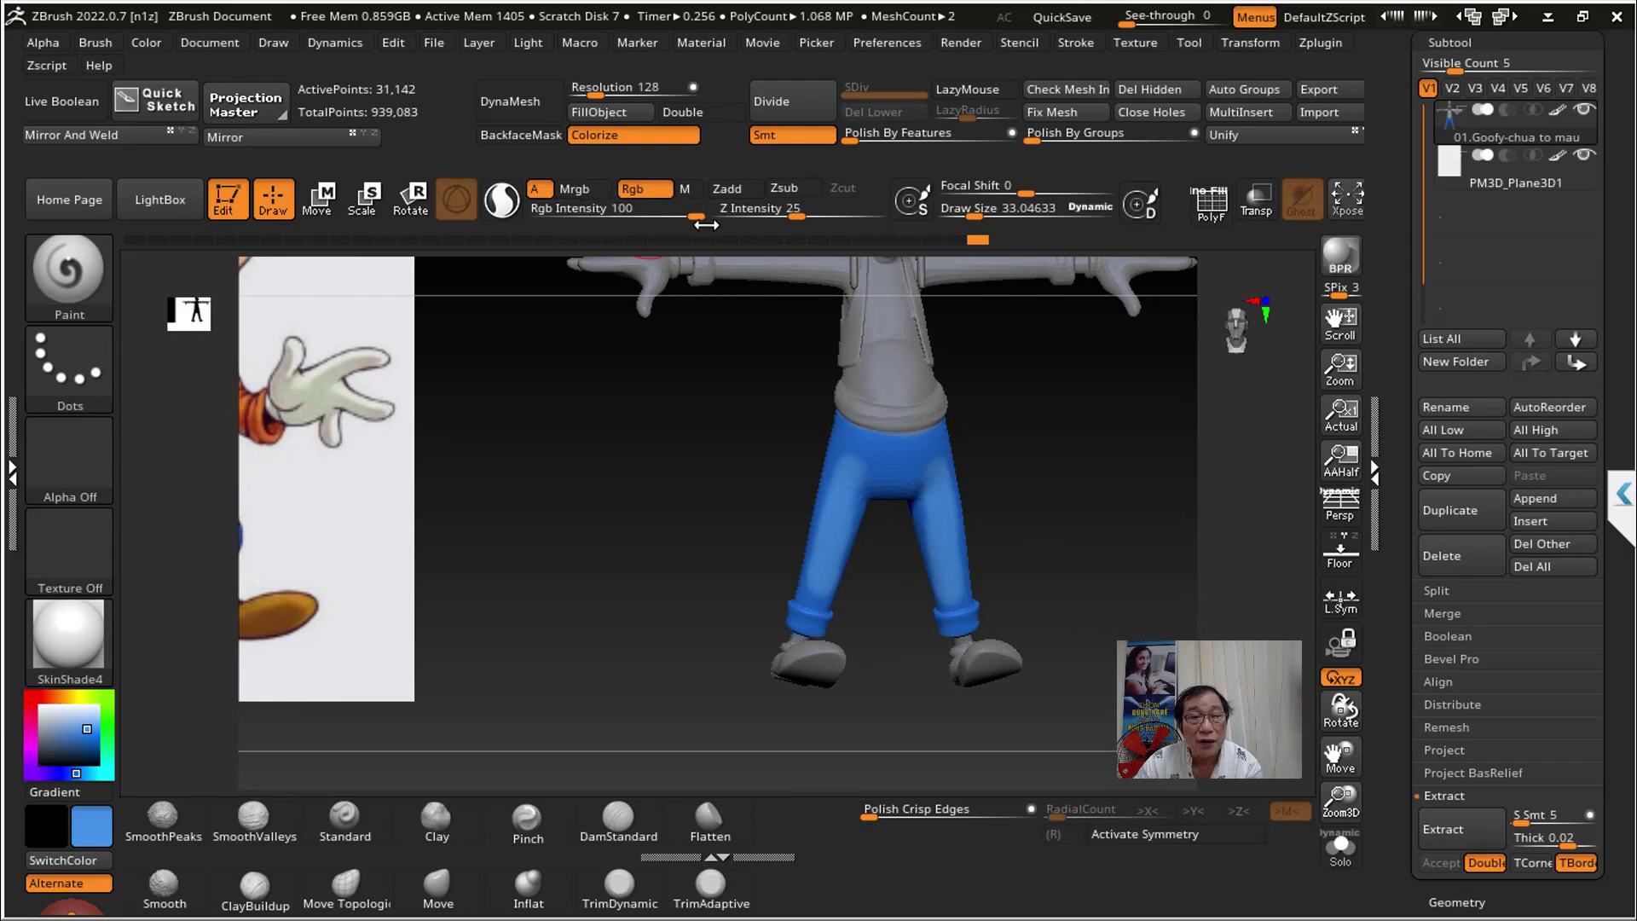
pyautogui.moveTo(704, 225); pyautogui.dragTo(634, 216)
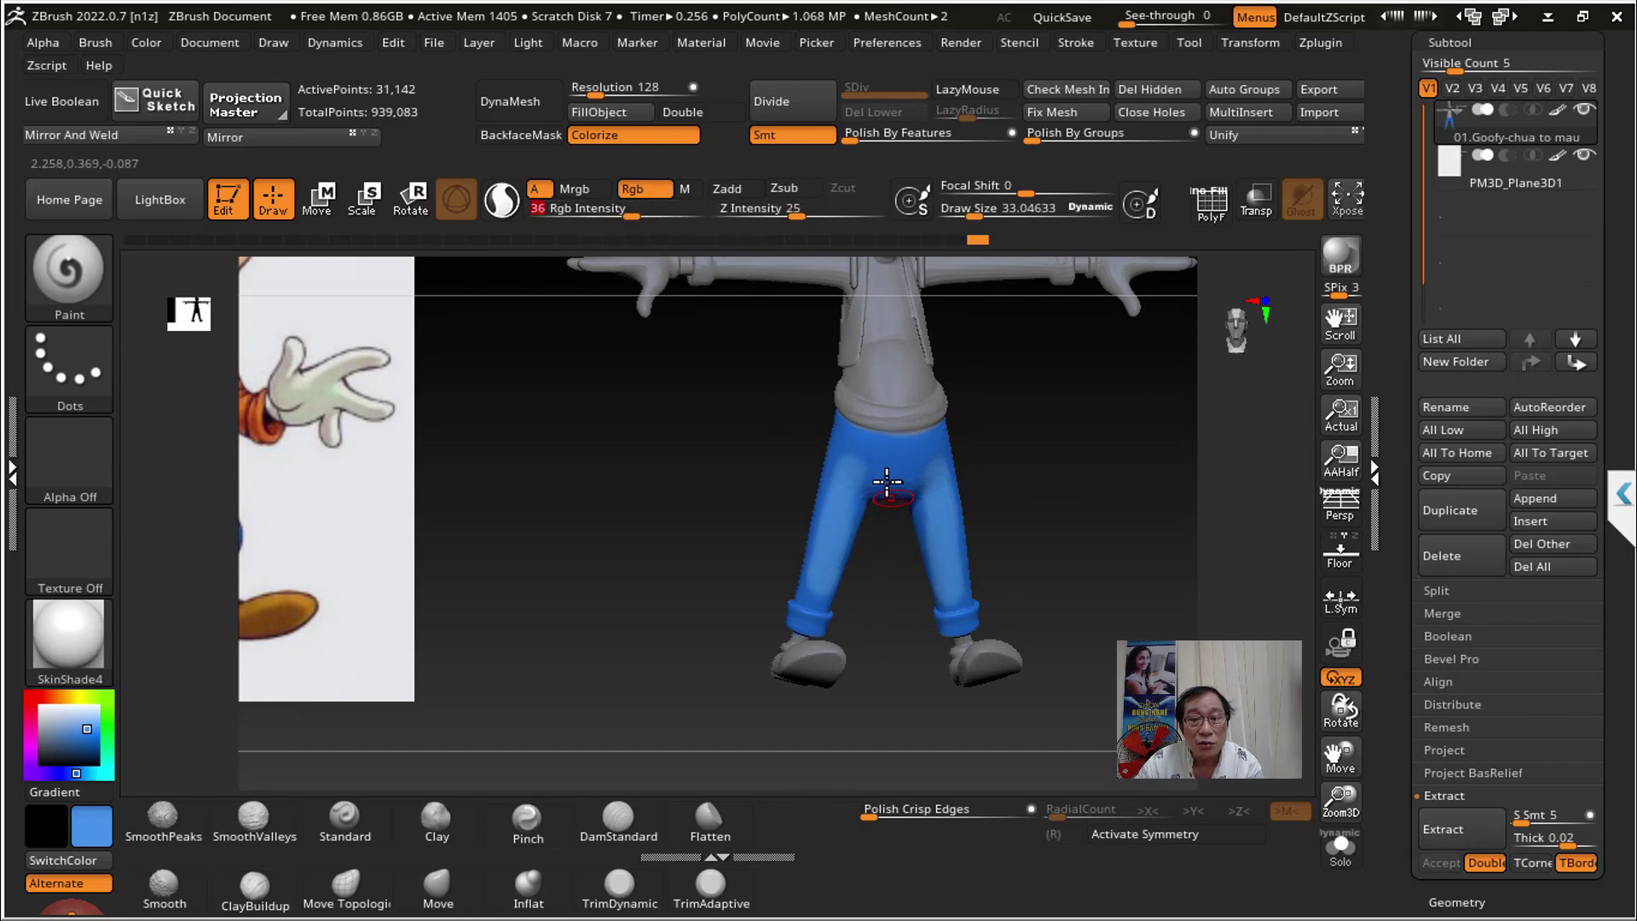
pyautogui.moveTo(1026, 465)
pyautogui.mouseDown()
pyautogui.moveTo(1051, 468)
pyautogui.moveTo(896, 467)
pyautogui.mouseUp()
pyautogui.moveTo(1115, 522)
pyautogui.mouseDown()
pyautogui.moveTo(994, 548)
pyautogui.moveTo(954, 431)
pyautogui.mouseUp()
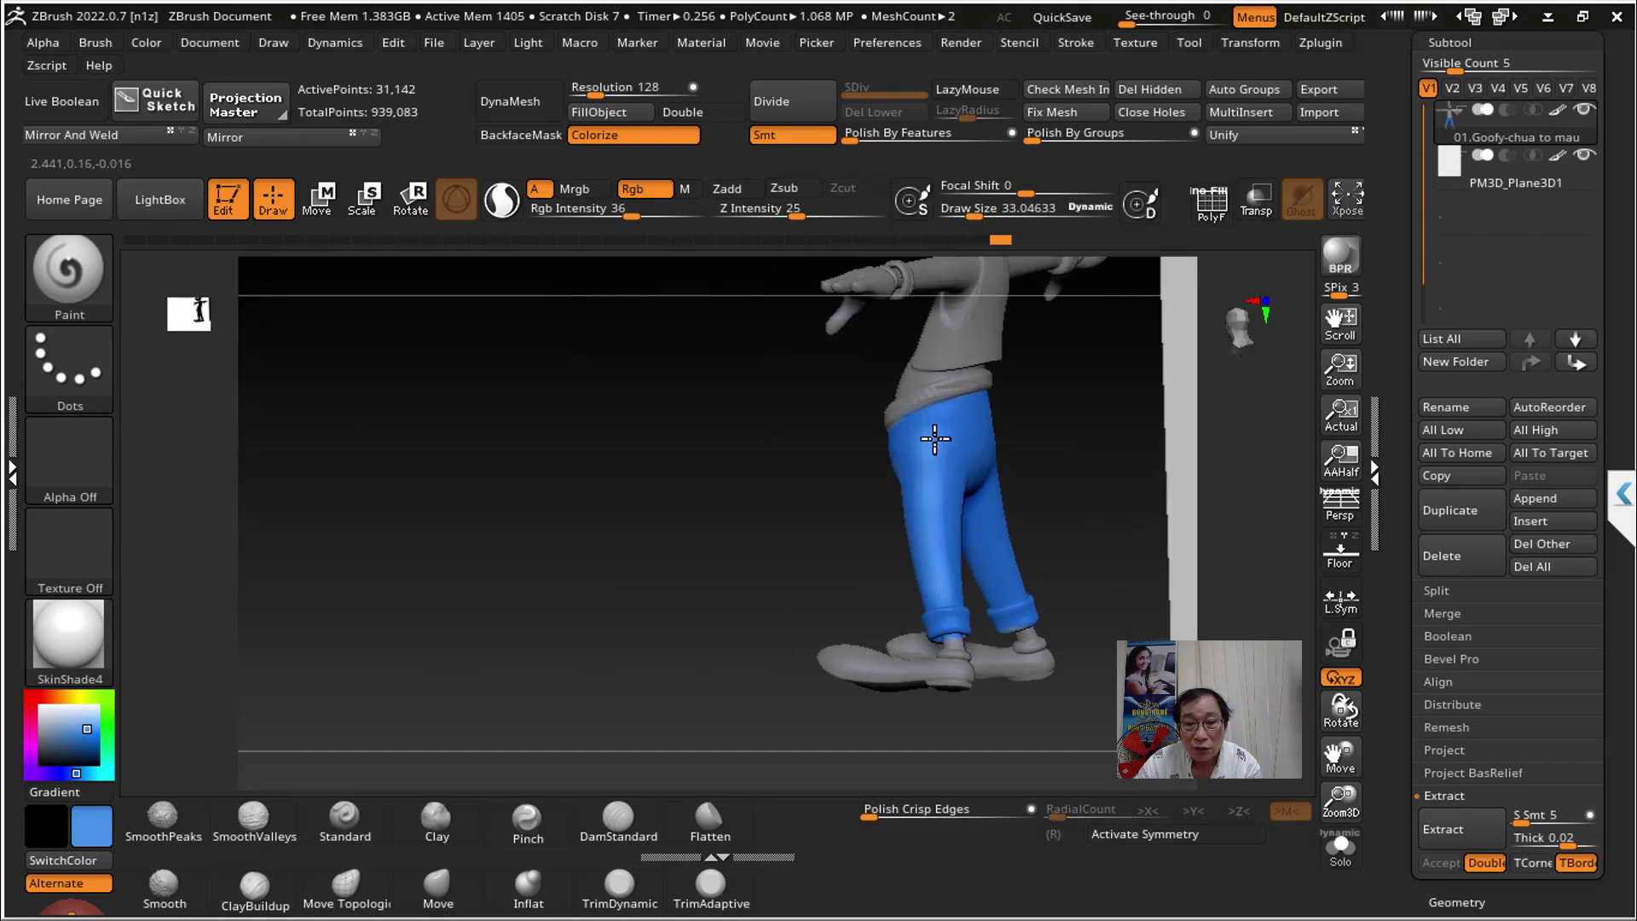
pyautogui.moveTo(934, 439)
pyautogui.mouseDown(button='right')
pyautogui.moveTo(1035, 468)
pyautogui.moveTo(1016, 439)
pyautogui.mouseUp(button='right')
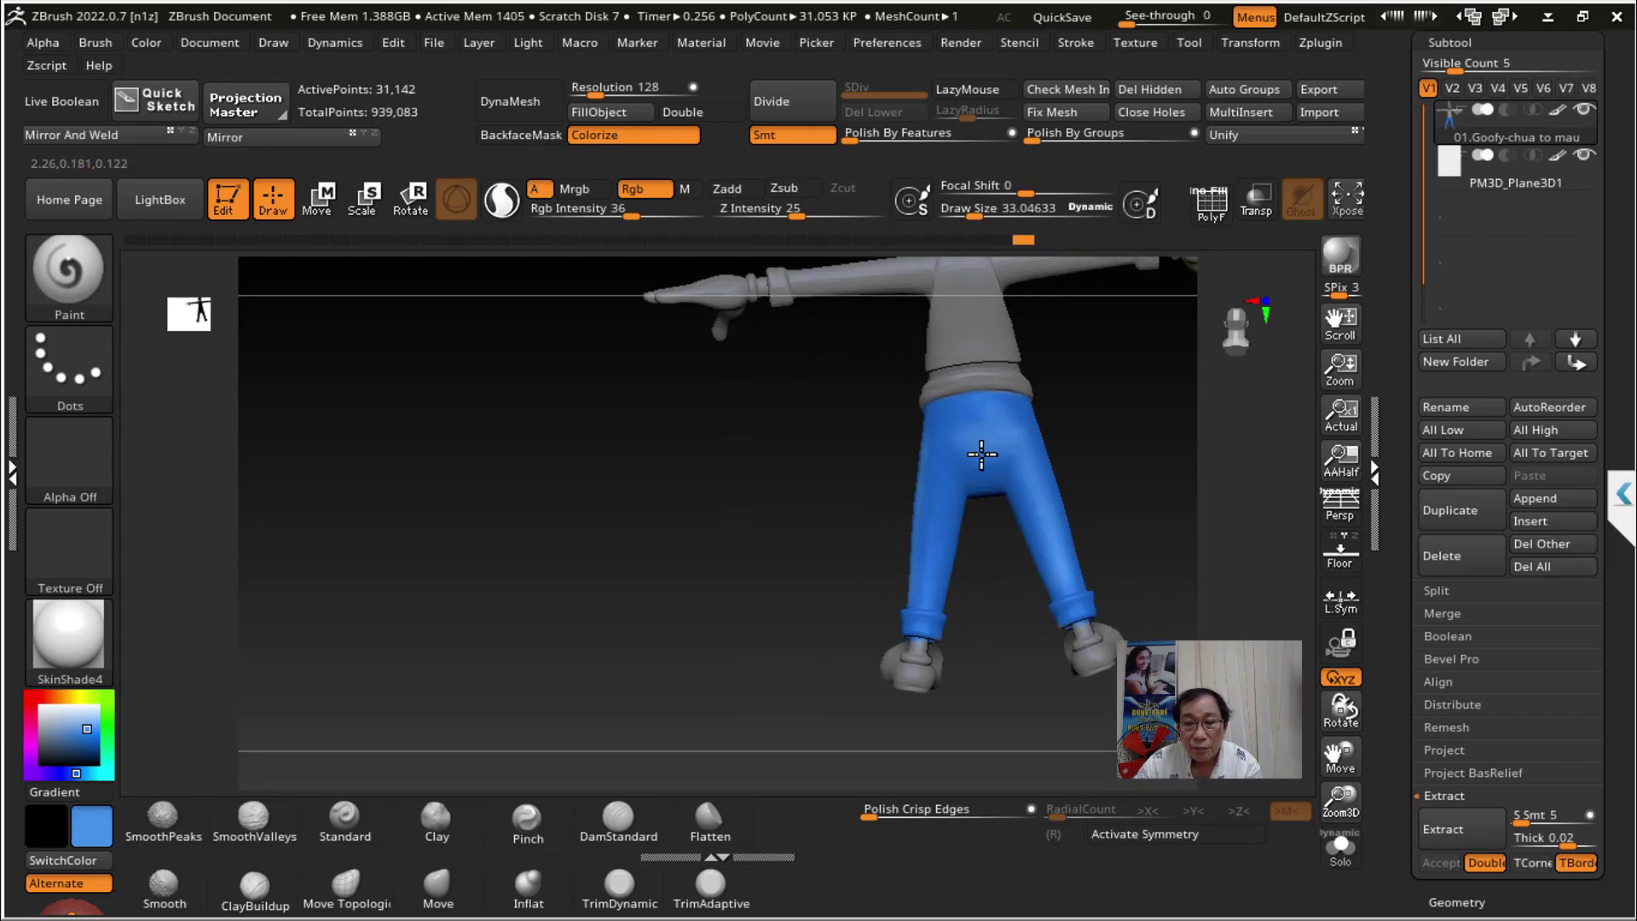
pyautogui.moveTo(804, 512)
pyautogui.mouseDown()
pyautogui.moveTo(1136, 516)
pyautogui.moveTo(1026, 515)
pyautogui.mouseUp()
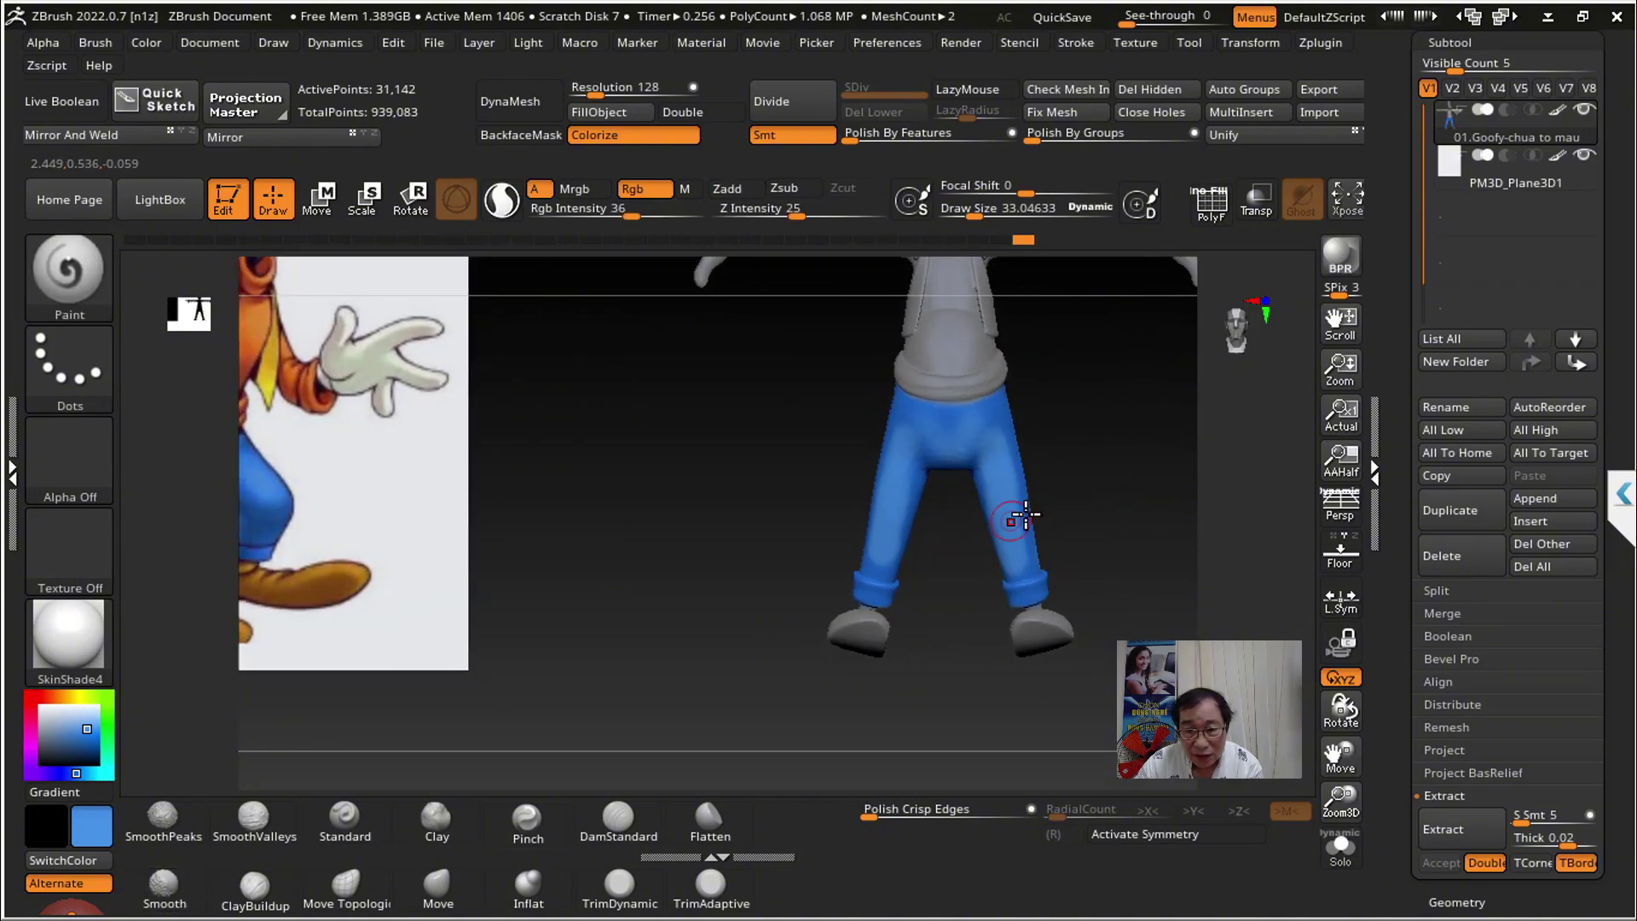
# Step: Sample a pale highlight colour, drop Rgb Intensity to about 27, and paint thigh and knee highlights
pyautogui.press('c')
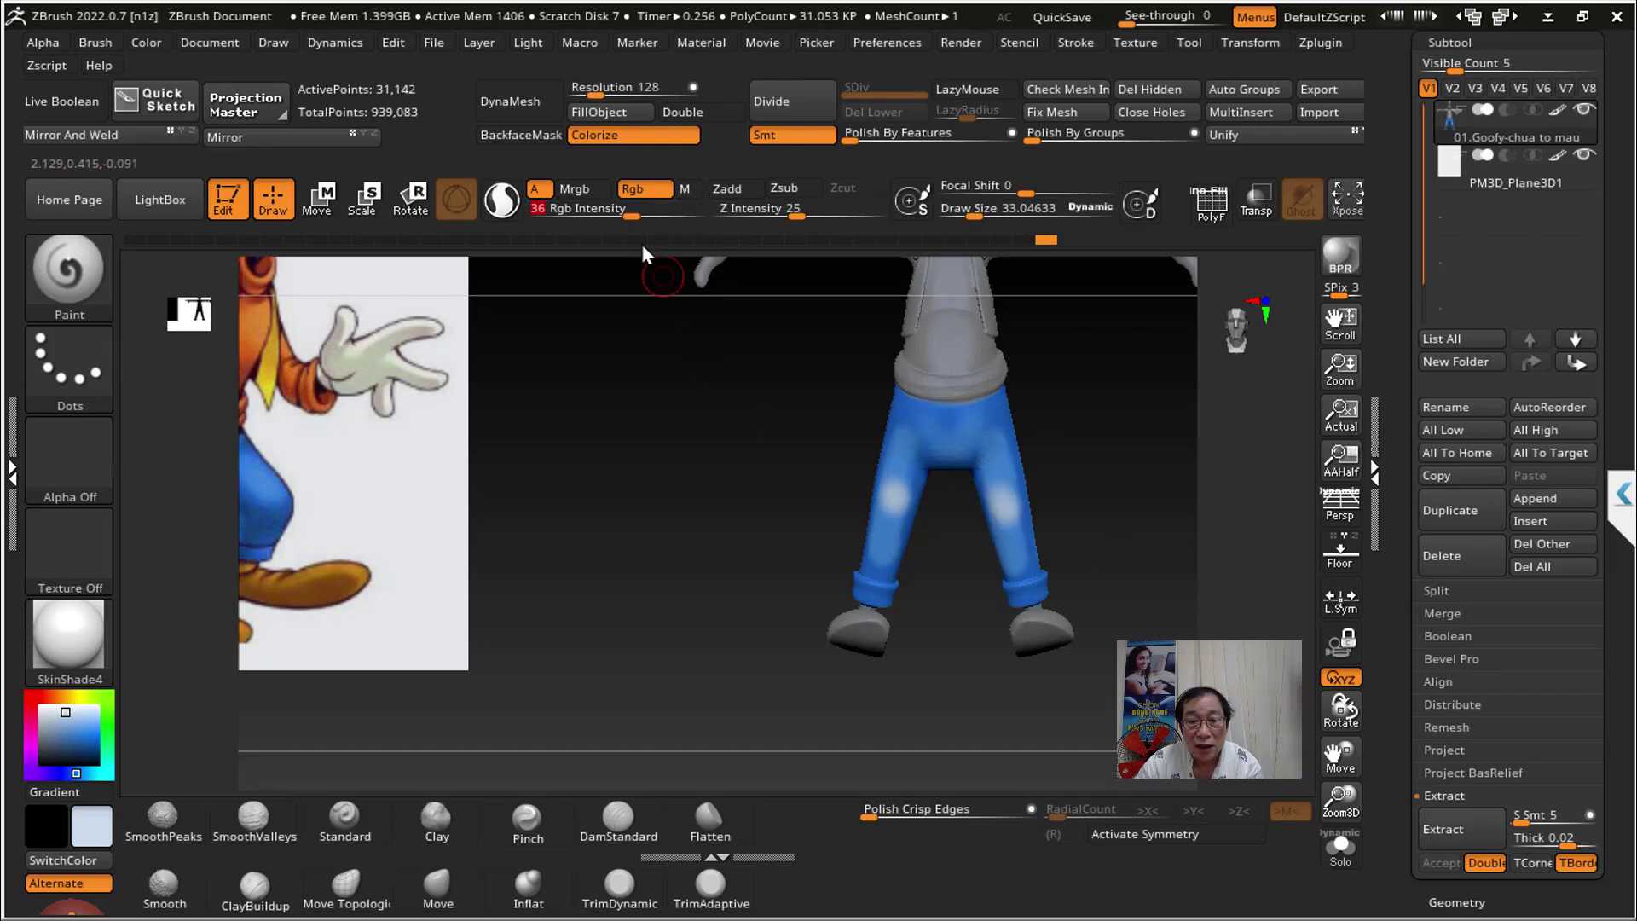
pyautogui.moveTo(631, 214); pyautogui.dragTo(620, 214)
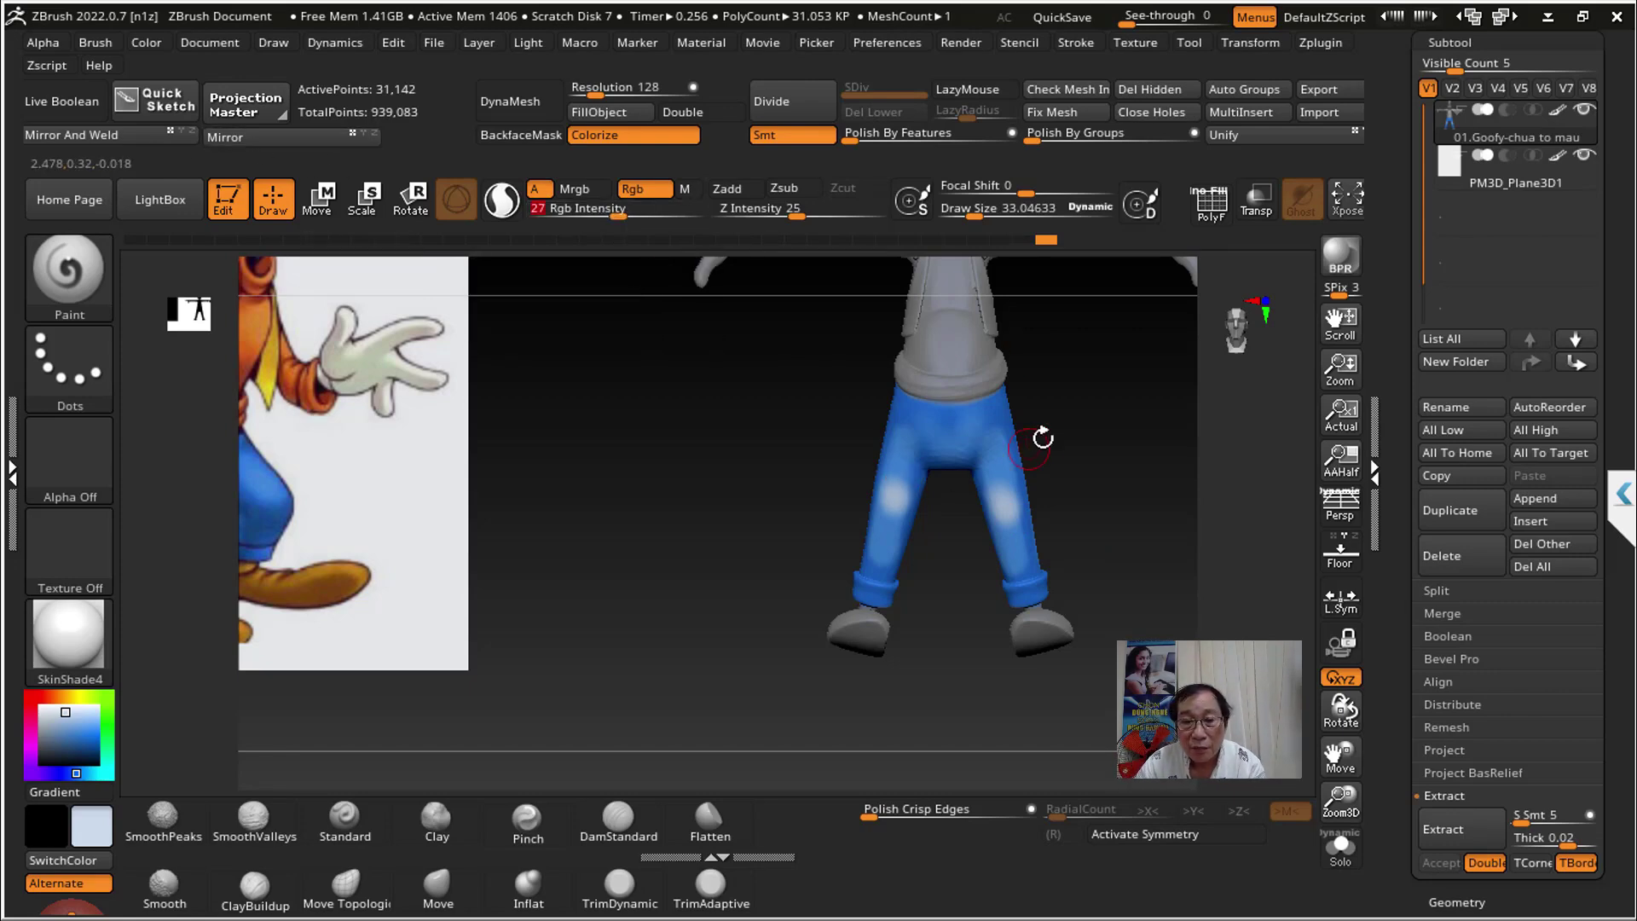
pyautogui.moveTo(682, 341)
pyautogui.mouseDown()
pyautogui.moveTo(1109, 422)
pyautogui.moveTo(913, 438)
pyautogui.moveTo(781, 392)
pyautogui.mouseUp()
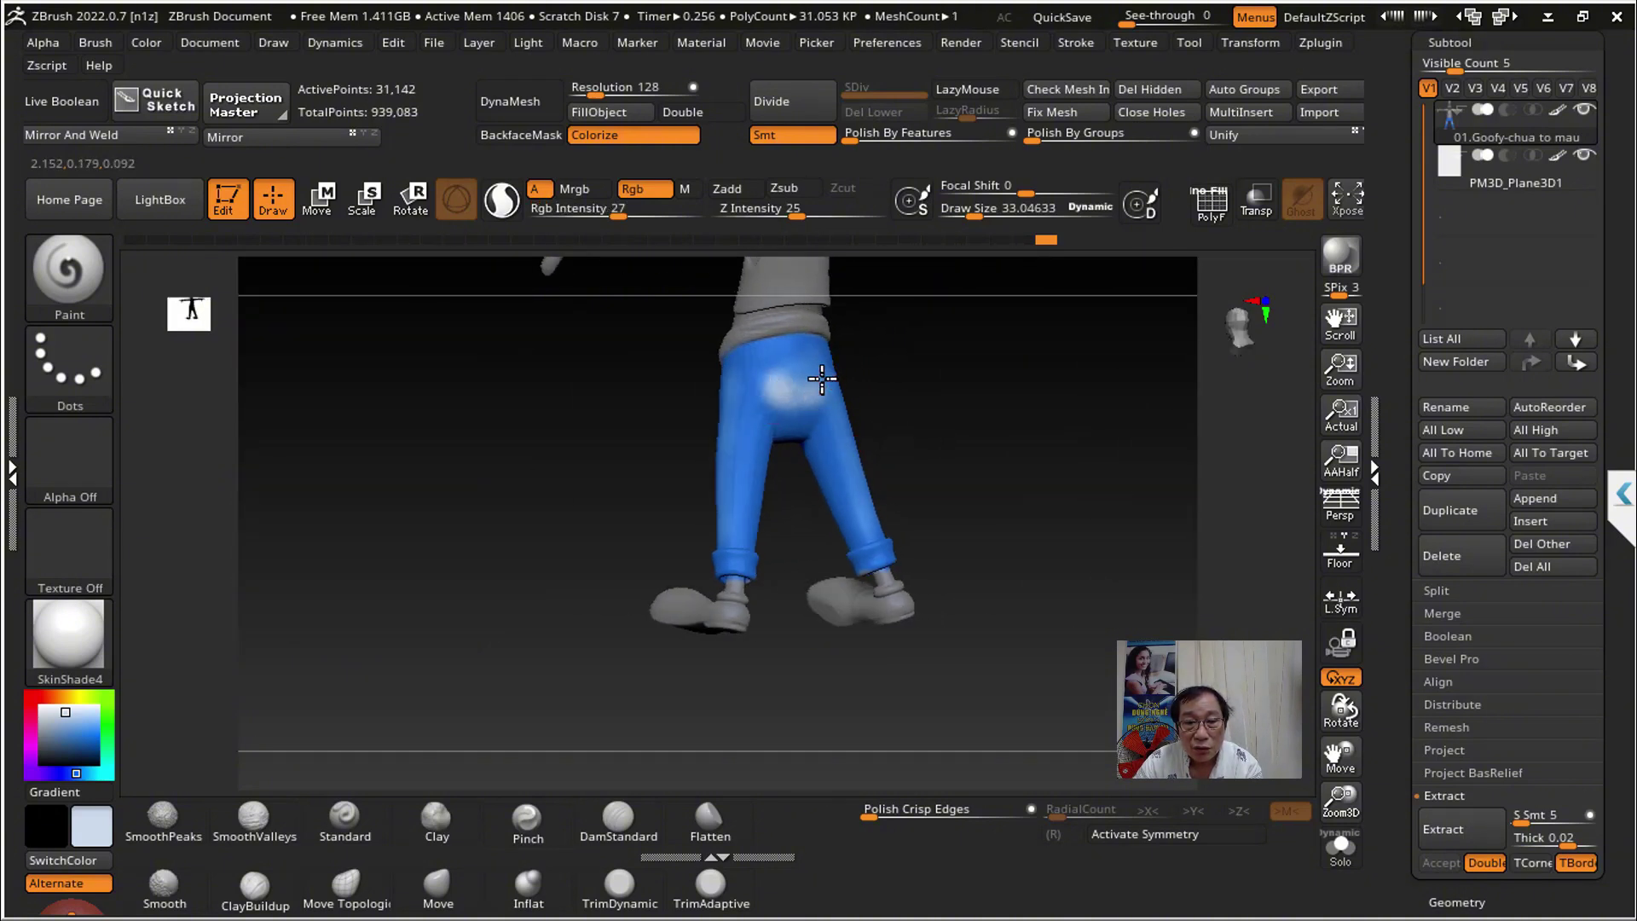
pyautogui.moveTo(980, 452)
pyautogui.mouseDown()
pyautogui.moveTo(1096, 468)
pyautogui.moveTo(1068, 509)
pyautogui.moveTo(987, 530)
pyautogui.mouseUp()
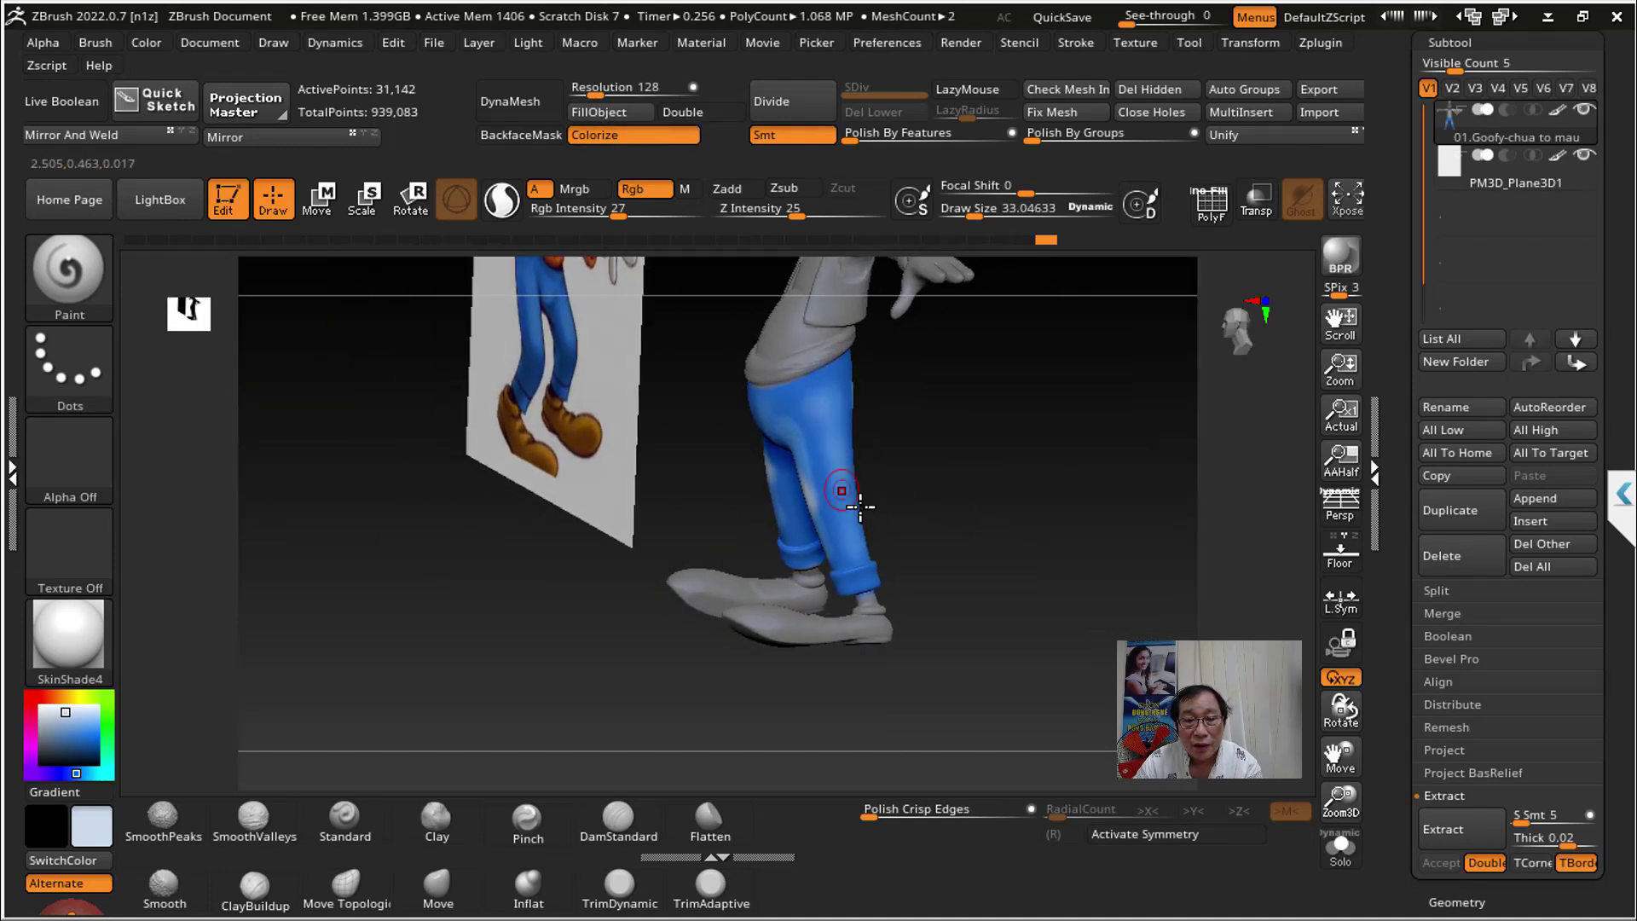
pyautogui.moveTo(1016, 584)
pyautogui.mouseDown()
pyautogui.moveTo(936, 592)
pyautogui.moveTo(861, 444)
pyautogui.mouseUp()
pyautogui.moveTo(863, 537)
pyautogui.mouseDown()
pyautogui.moveTo(1034, 540)
pyautogui.moveTo(932, 431)
pyautogui.moveTo(1023, 530)
pyautogui.moveTo(913, 540)
pyautogui.mouseUp()
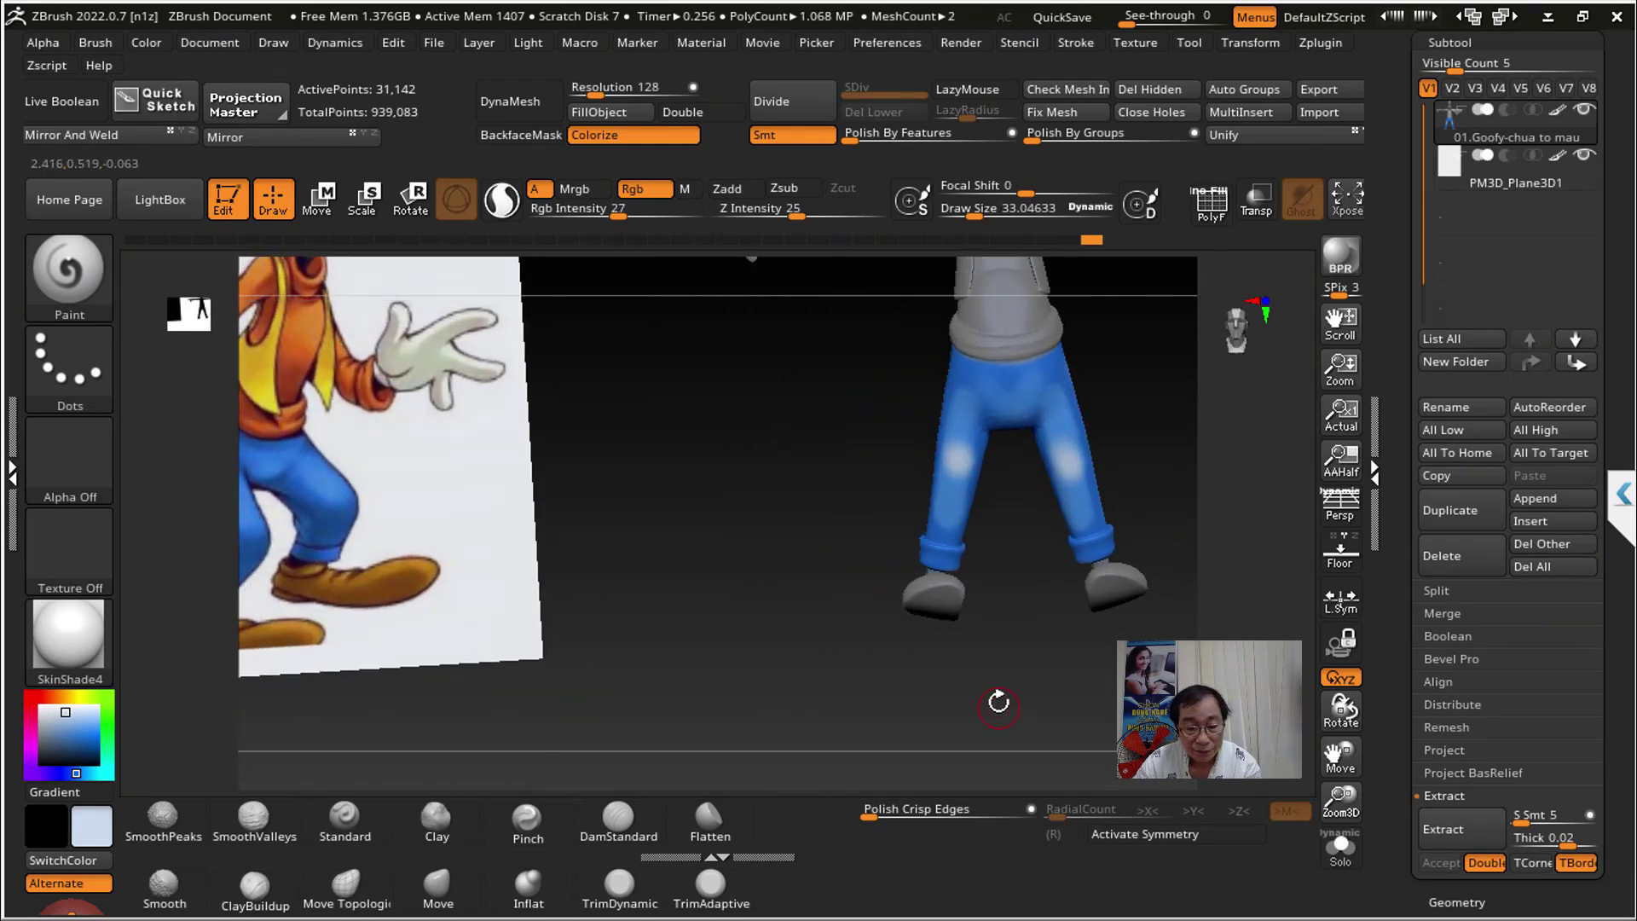
pyautogui.press('f')
pyautogui.scroll(2, 987, 574)
# Step: Clear the existing mask and lasso-mask Goofy's shoes
pyautogui.scroll(2, 1120, 562)
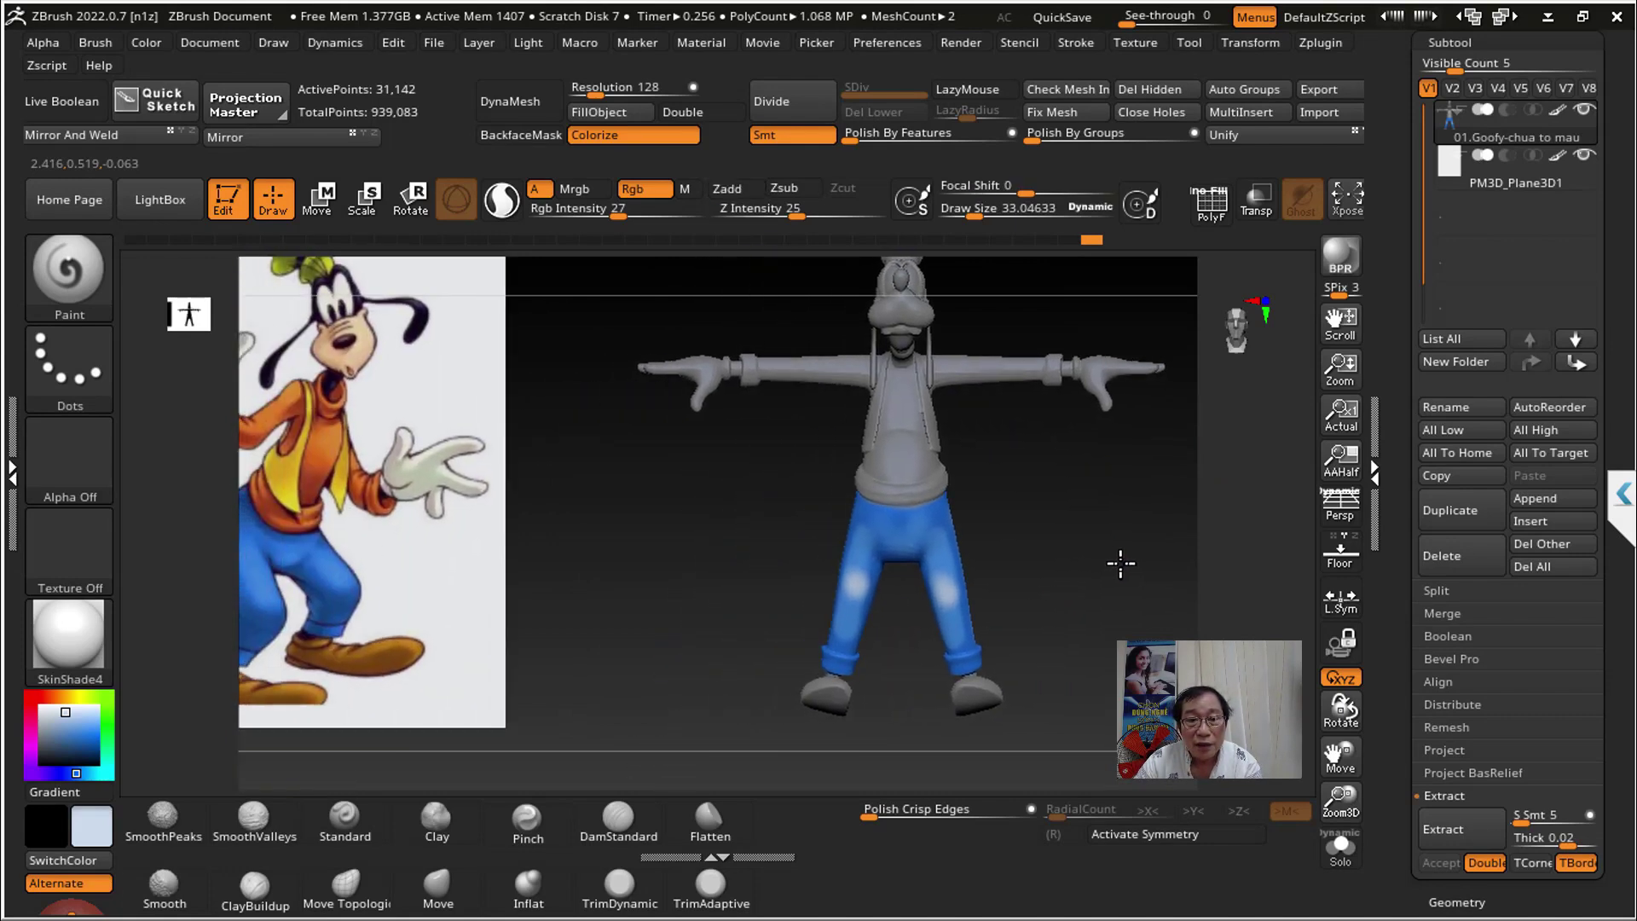
pyautogui.keyDown('alt'); pyautogui.moveTo(1120, 562); pyautogui.dragTo(1154, 563); pyautogui.keyUp('alt')
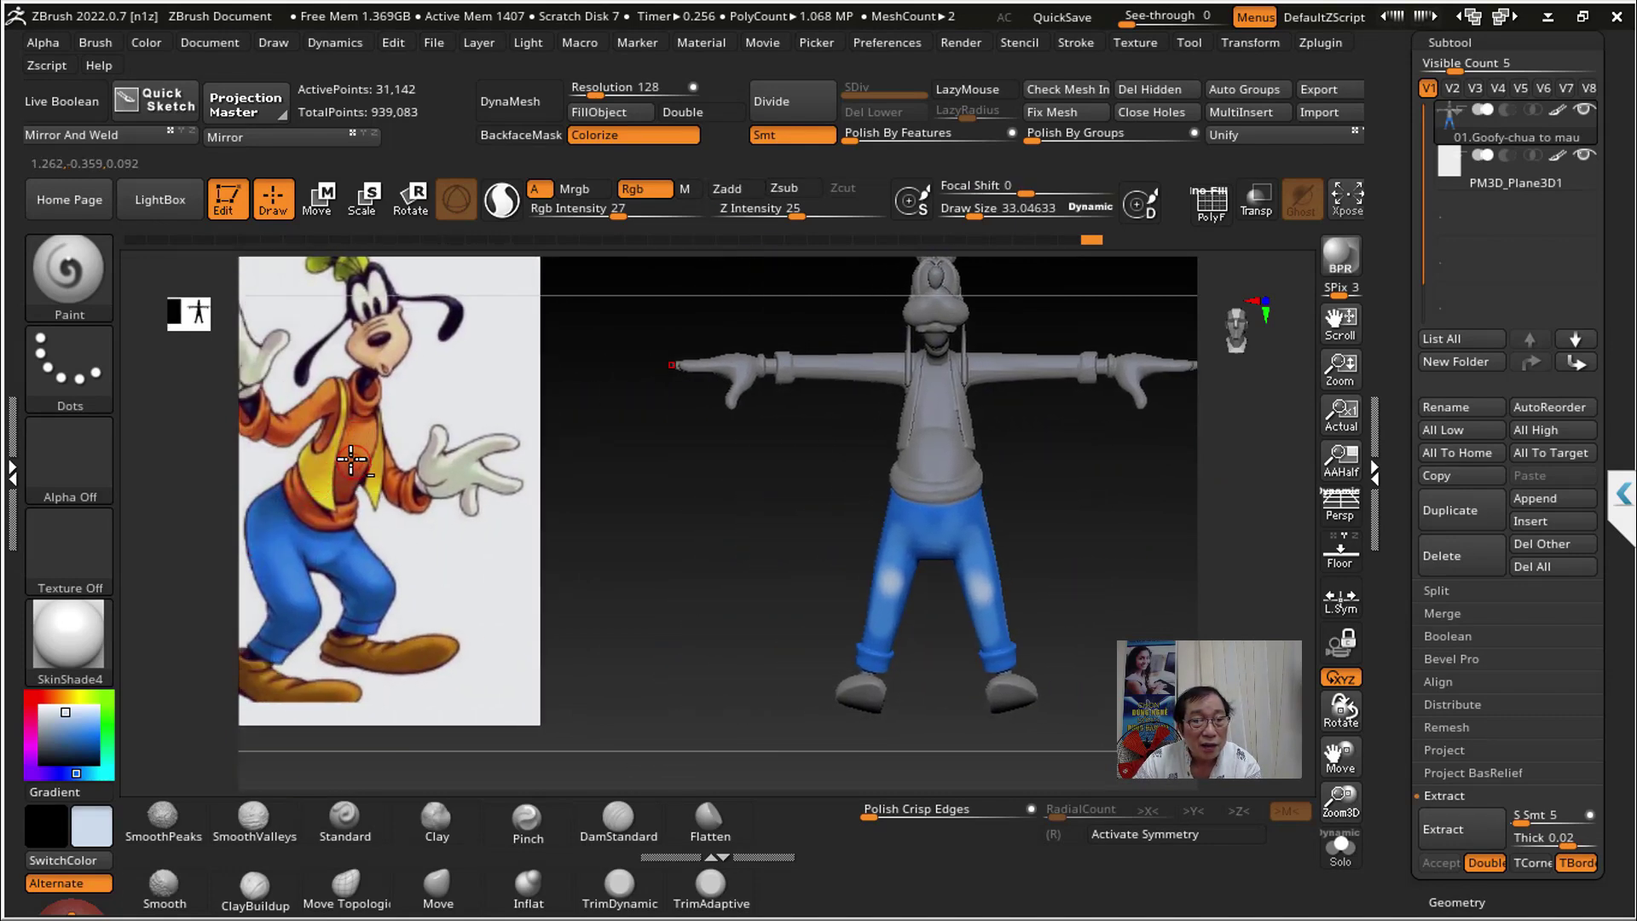
pyautogui.press('ctrl')
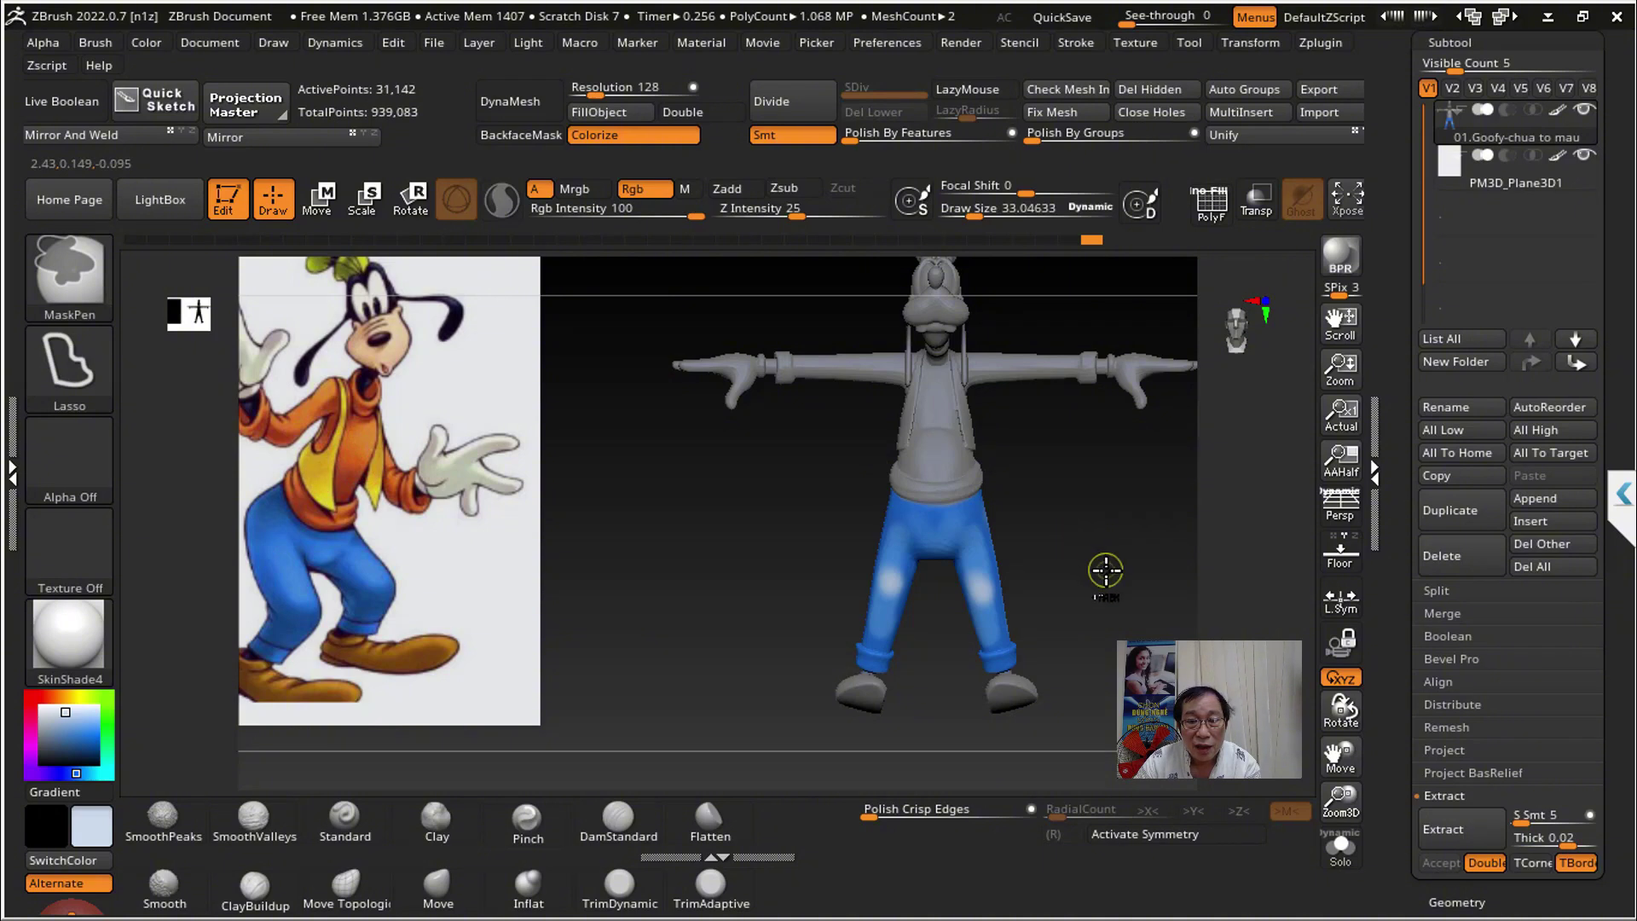
pyautogui.keyDown('ctrl'); pyautogui.click(1106, 570); pyautogui.keyUp('ctrl')
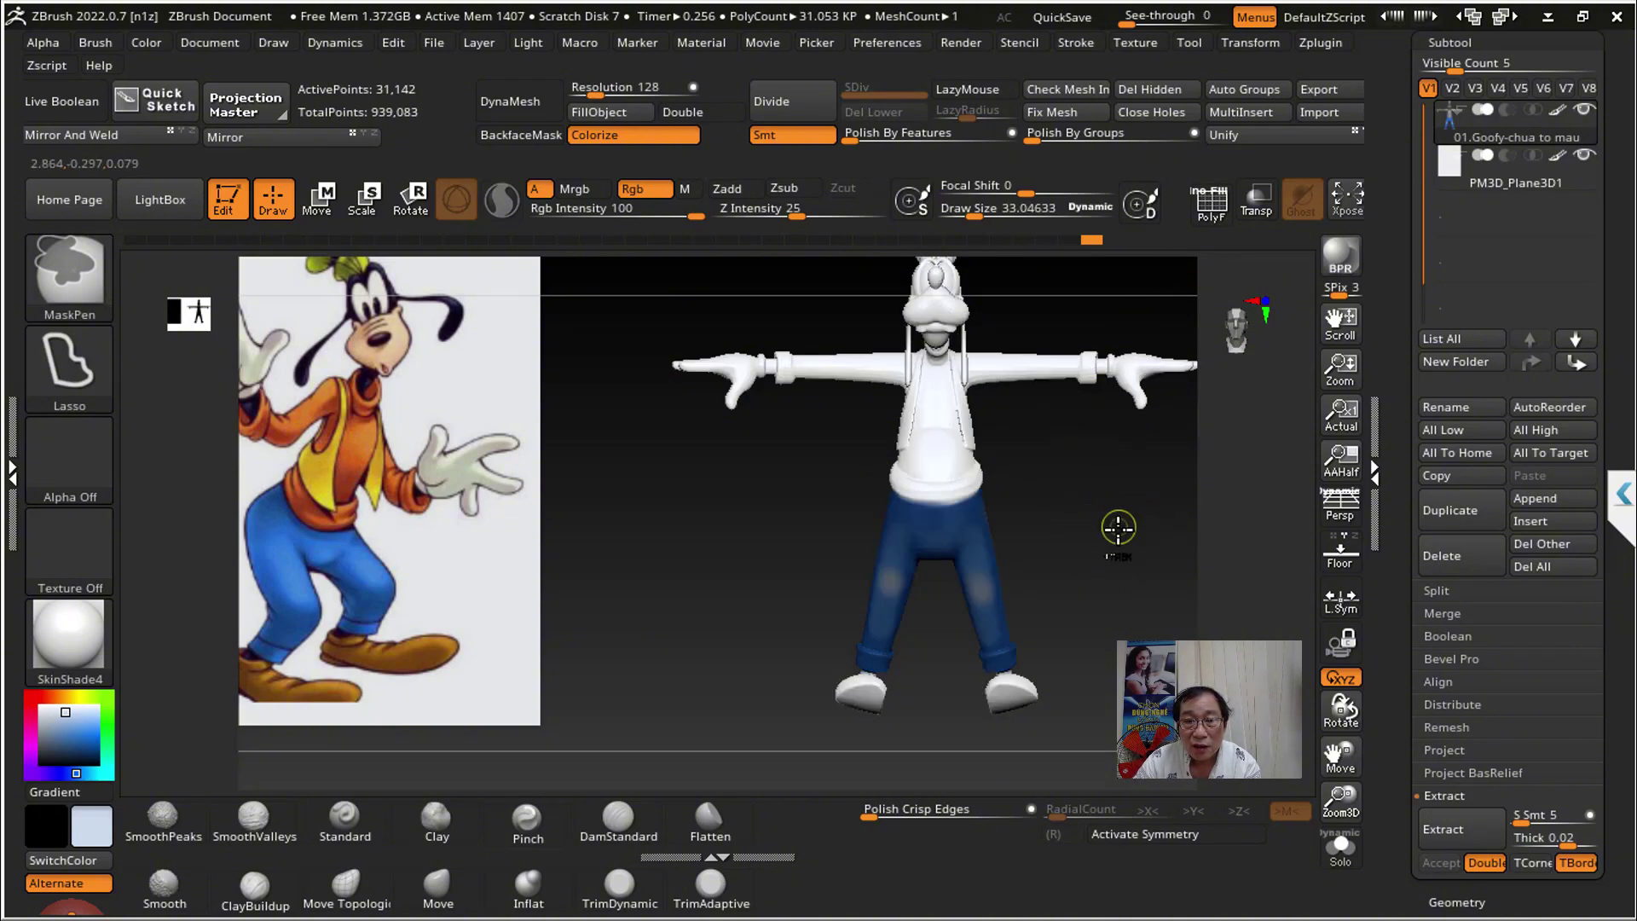
pyautogui.press('ctrl')
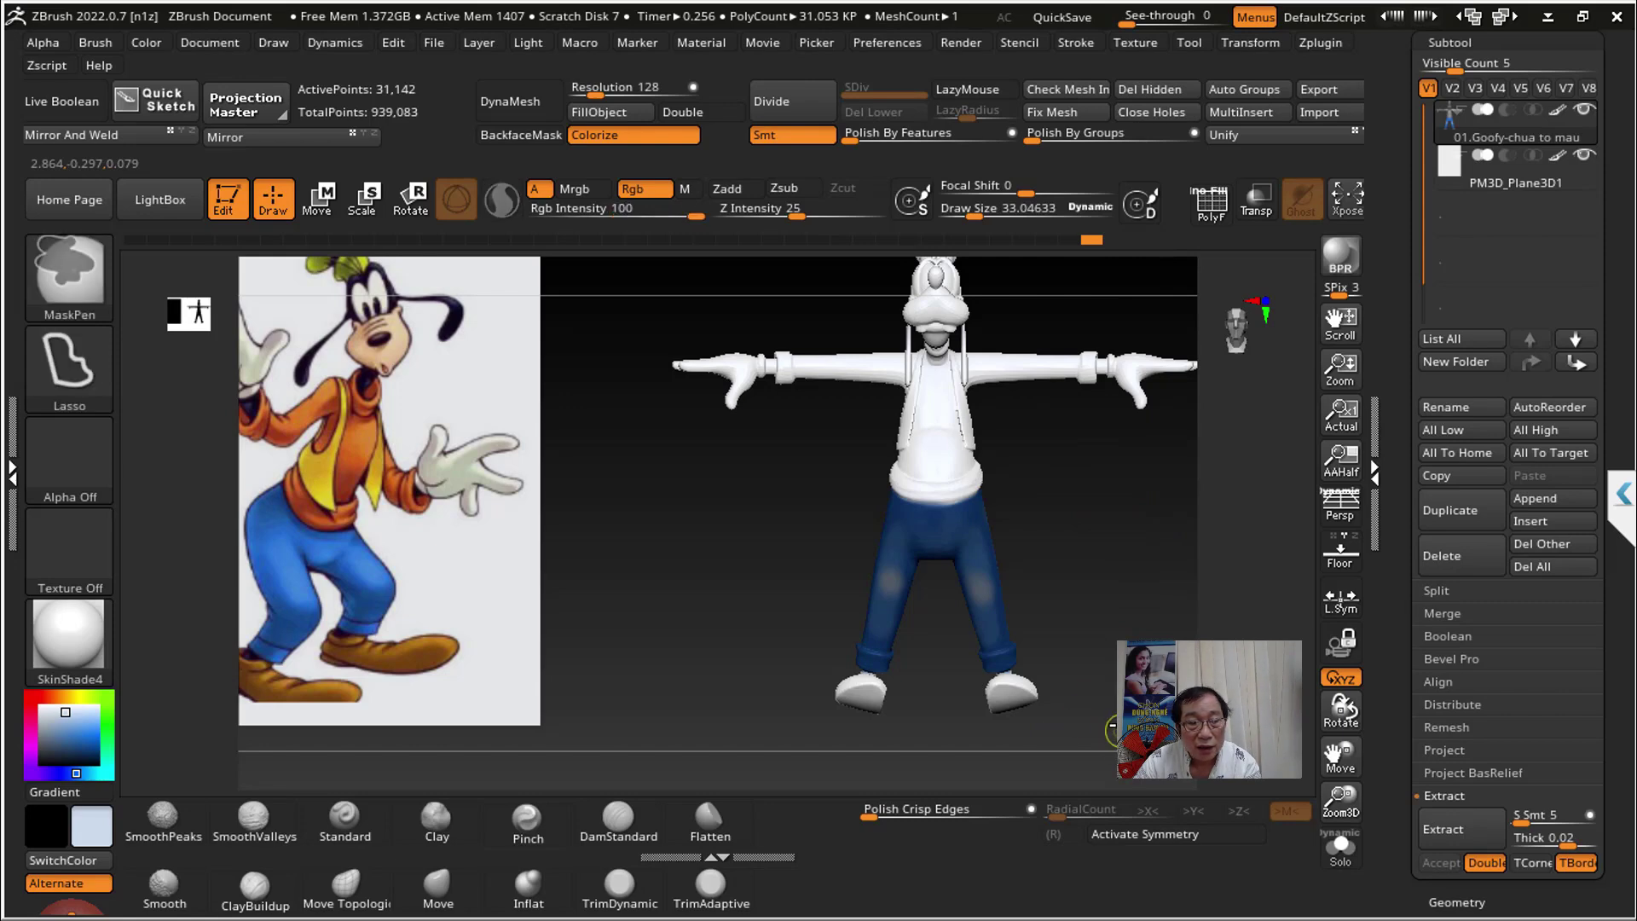
pyautogui.keyDown('ctrl'); pyautogui.moveTo(1096, 654); pyautogui.dragTo(1100, 674); pyautogui.keyUp('ctrl')
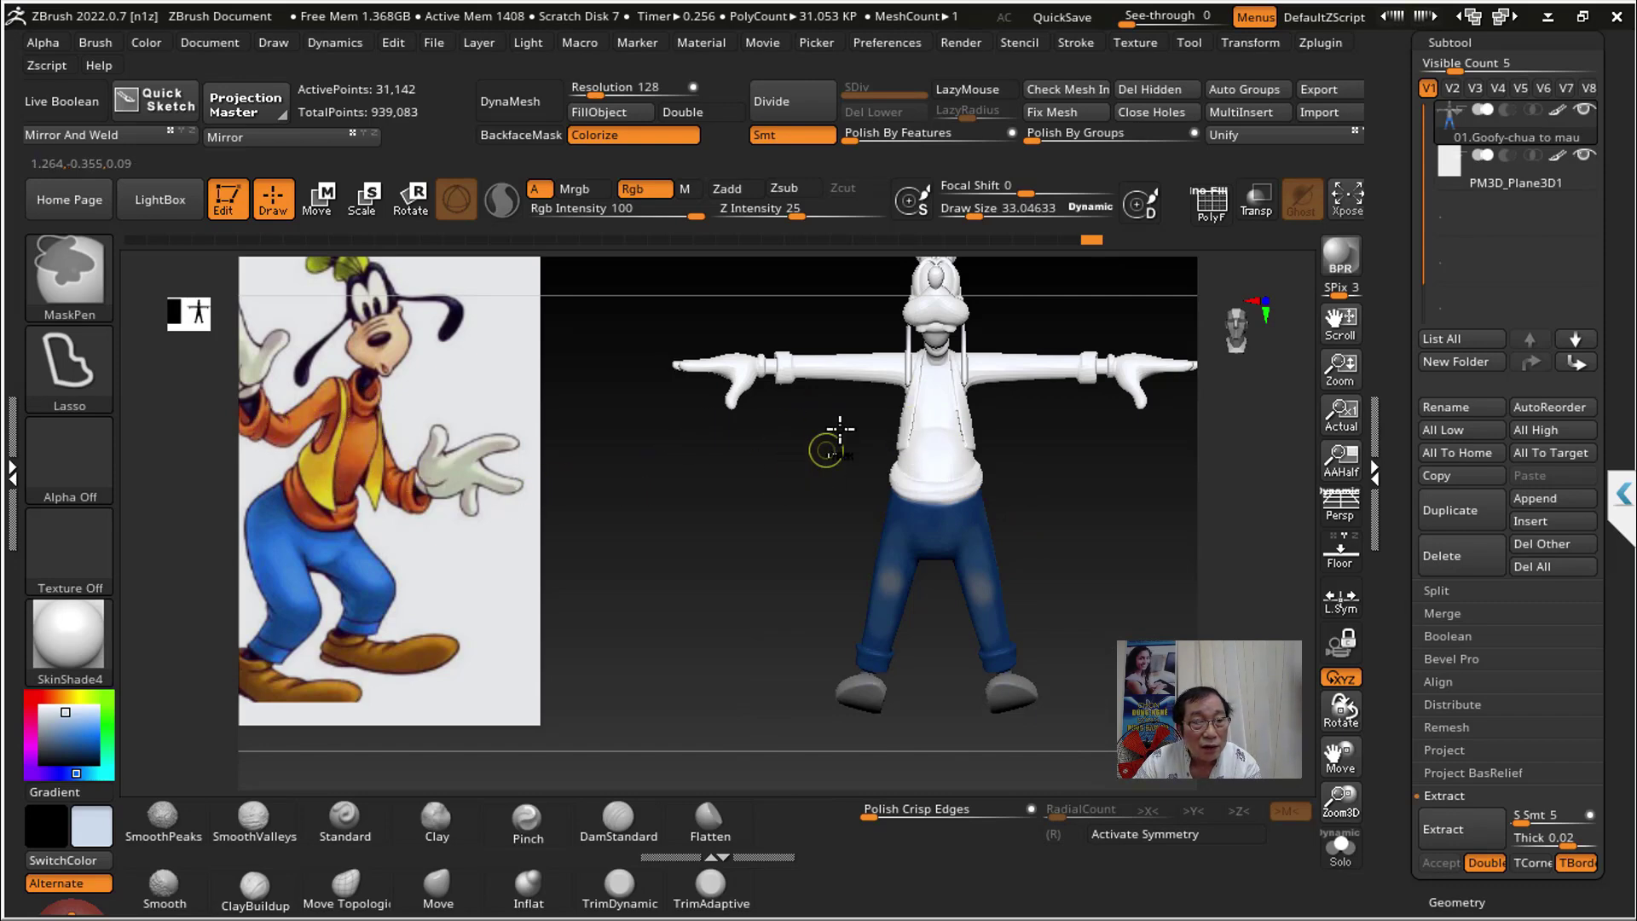
# Step: Lasso-mask Goofy's head, right hand and left hand
pyautogui.press('ctrl')
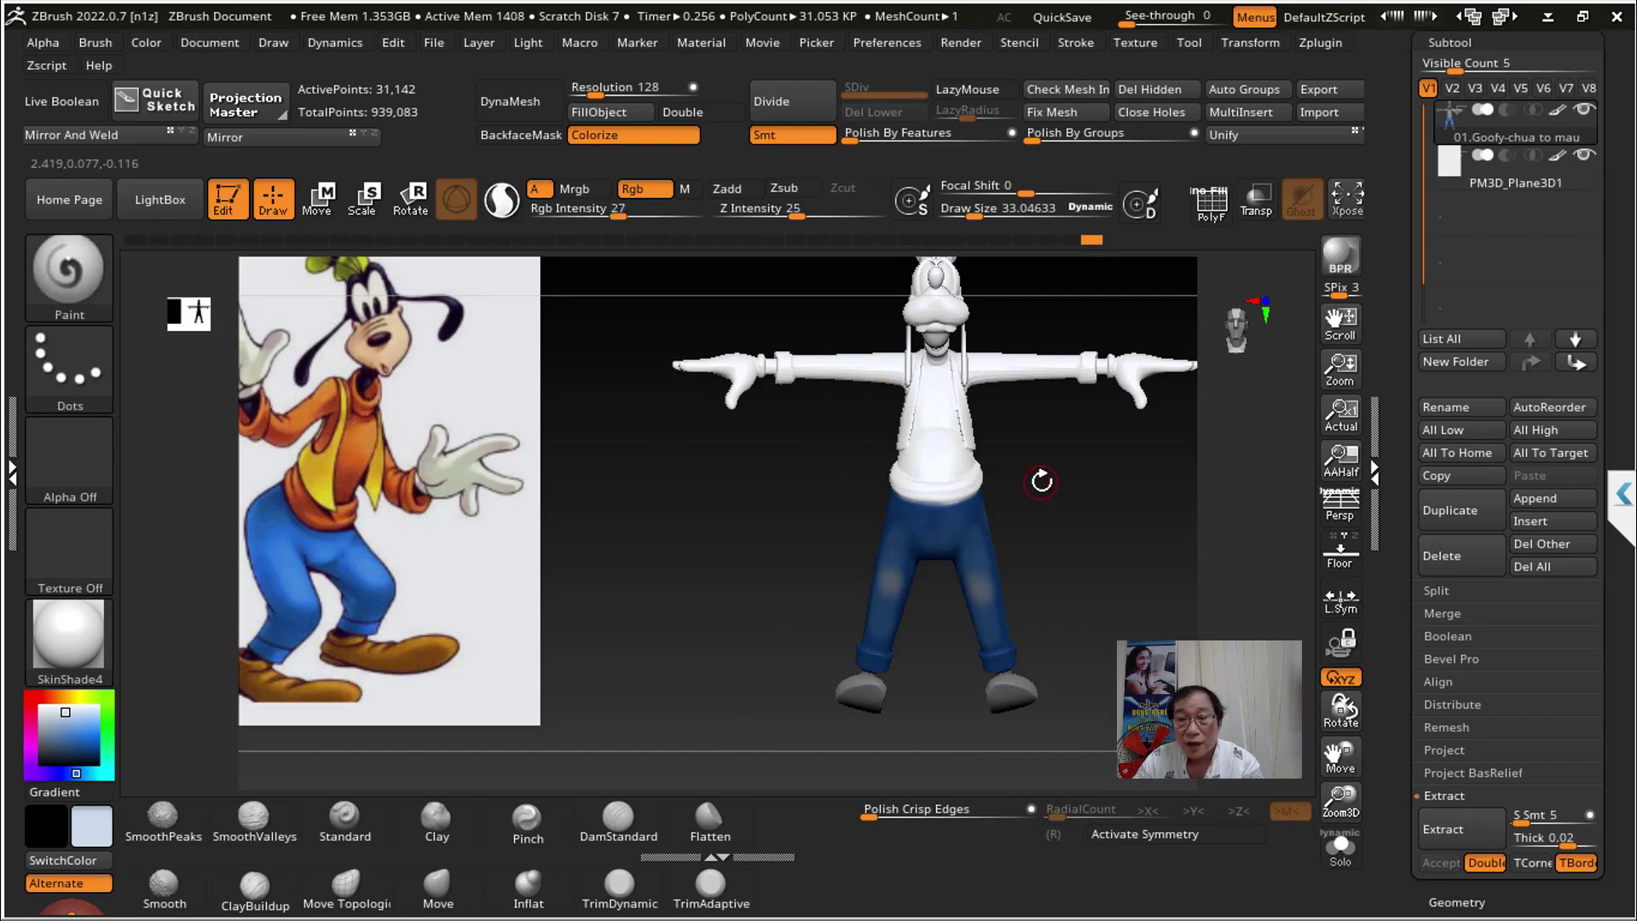
pyautogui.keyDown('alt'); pyautogui.moveTo(1041, 480); pyautogui.dragTo(1063, 591); pyautogui.keyUp('alt')
pyautogui.press('ctrl')
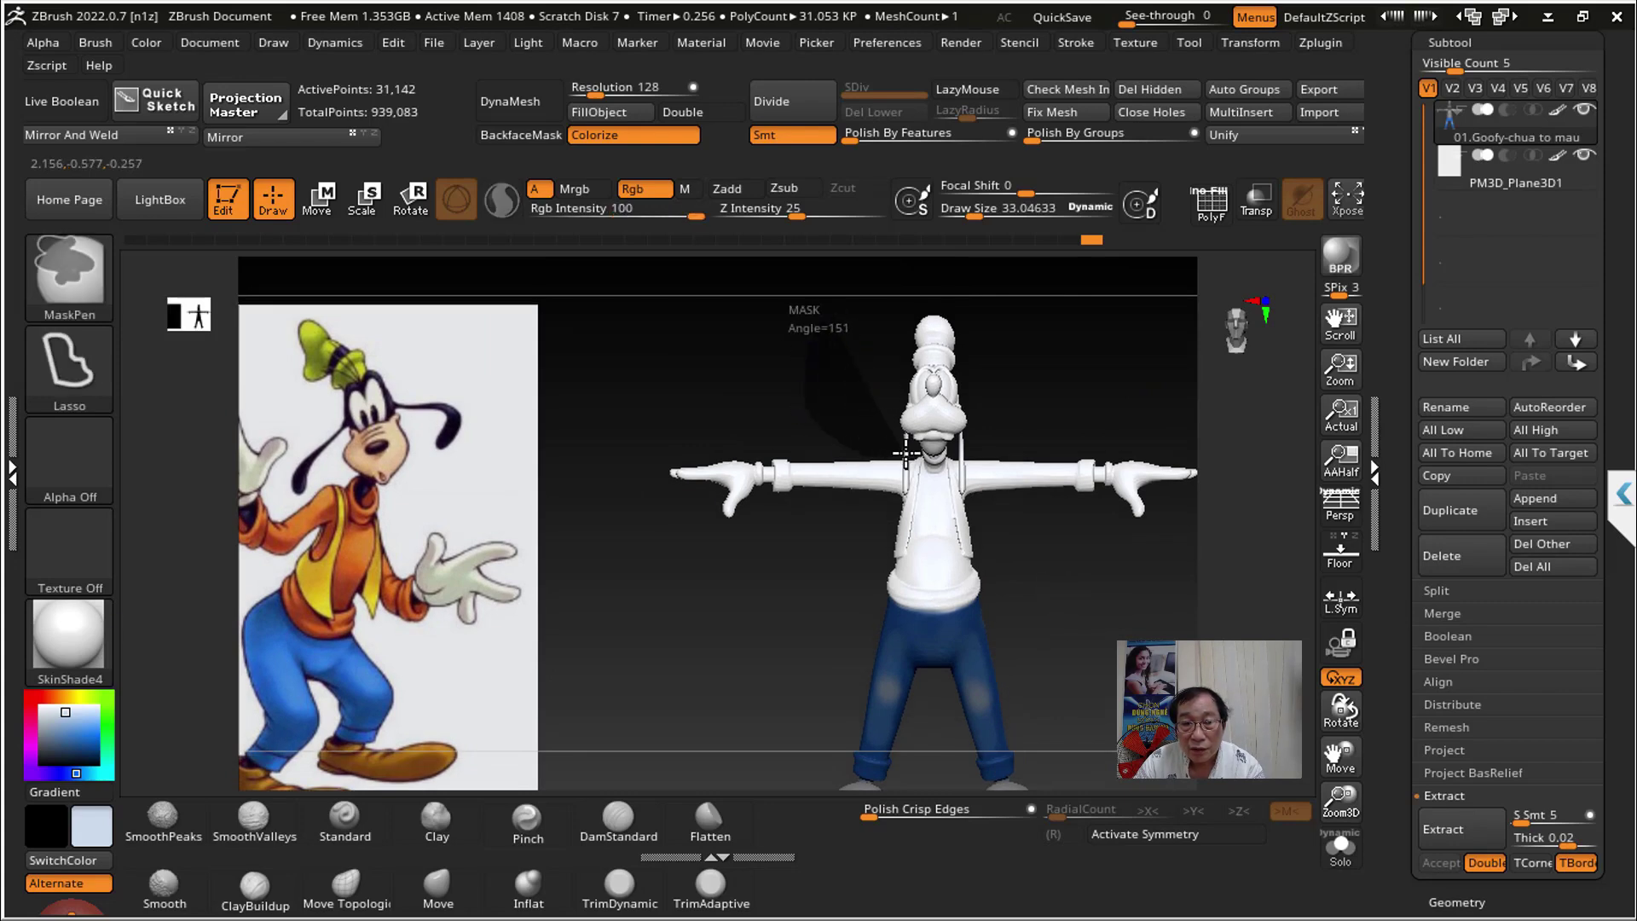
pyautogui.keyDown('ctrl'); pyautogui.moveTo(984, 439); pyautogui.dragTo(981, 445); pyautogui.keyUp('ctrl')
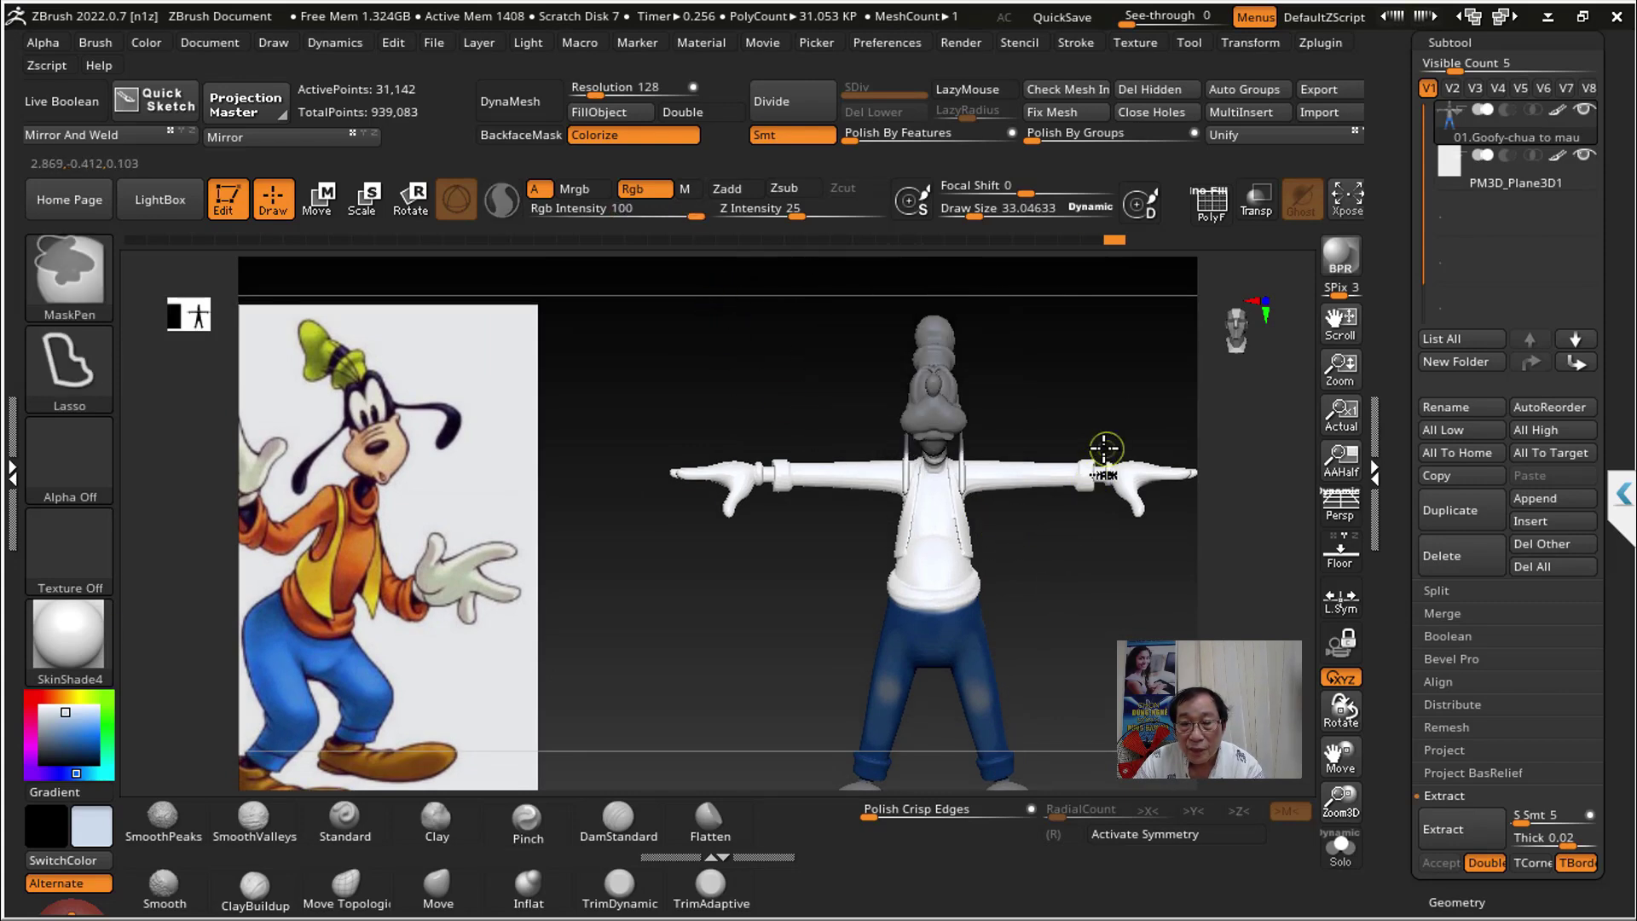
pyautogui.keyDown('ctrl'); pyautogui.moveTo(1097, 479); pyautogui.dragTo(1167, 386); pyautogui.keyUp('ctrl')
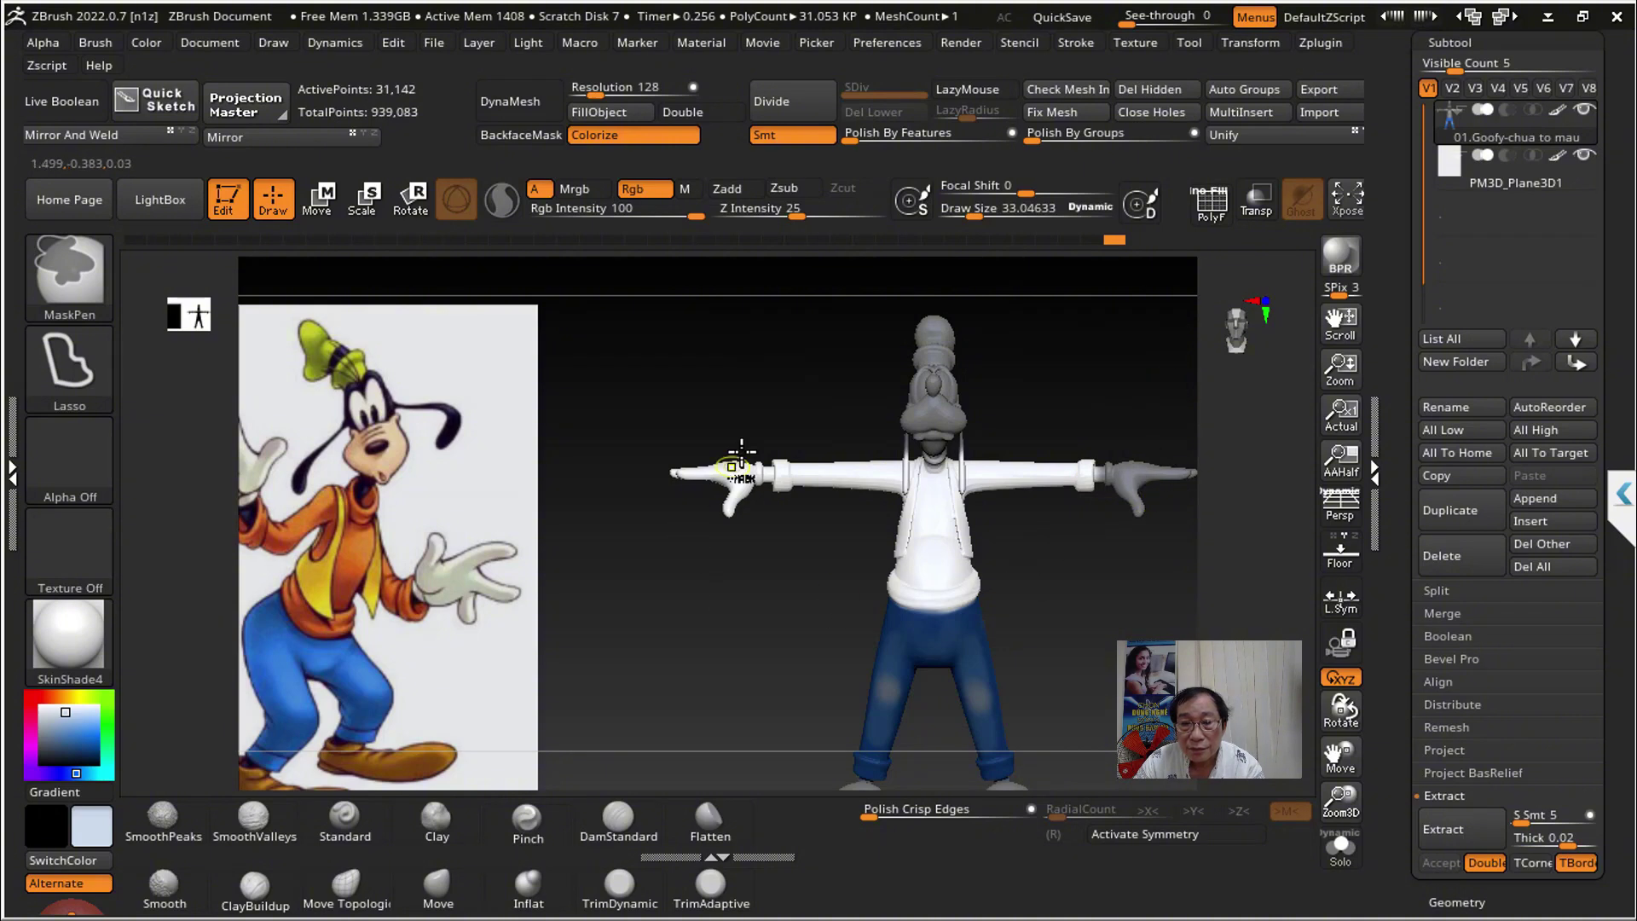
pyautogui.keyDown('ctrl'); pyautogui.moveTo(769, 482); pyautogui.dragTo(767, 478); pyautogui.keyUp('ctrl')
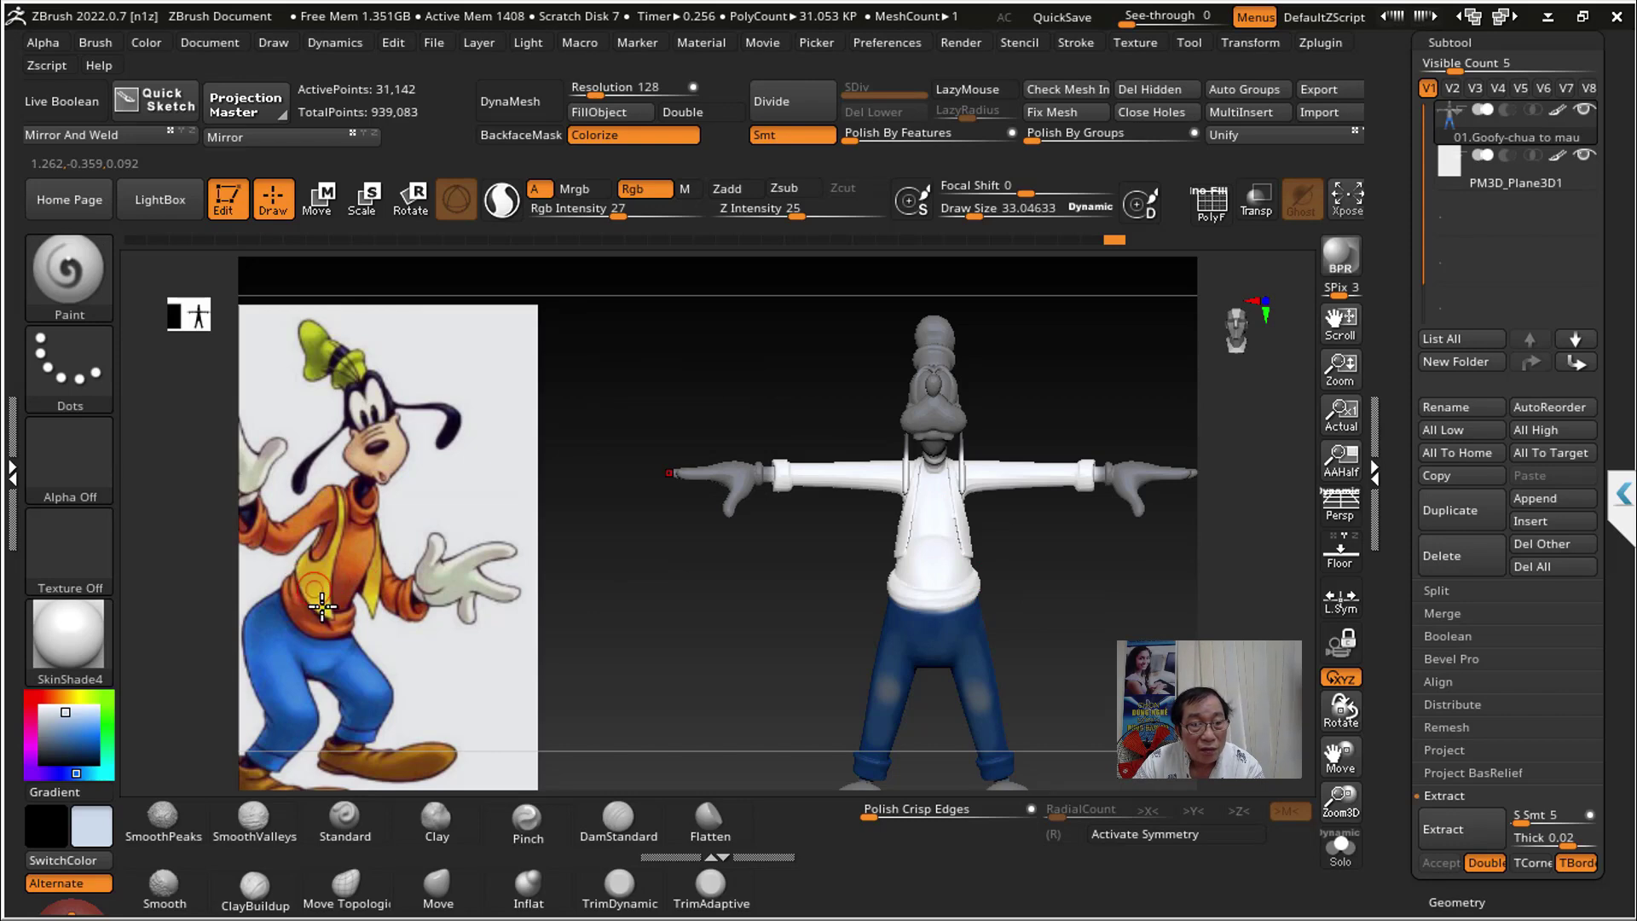
pyautogui.moveTo(1078, 639)
pyautogui.mouseDown()
pyautogui.moveTo(1114, 603)
pyautogui.moveTo(1095, 640)
pyautogui.mouseUp()
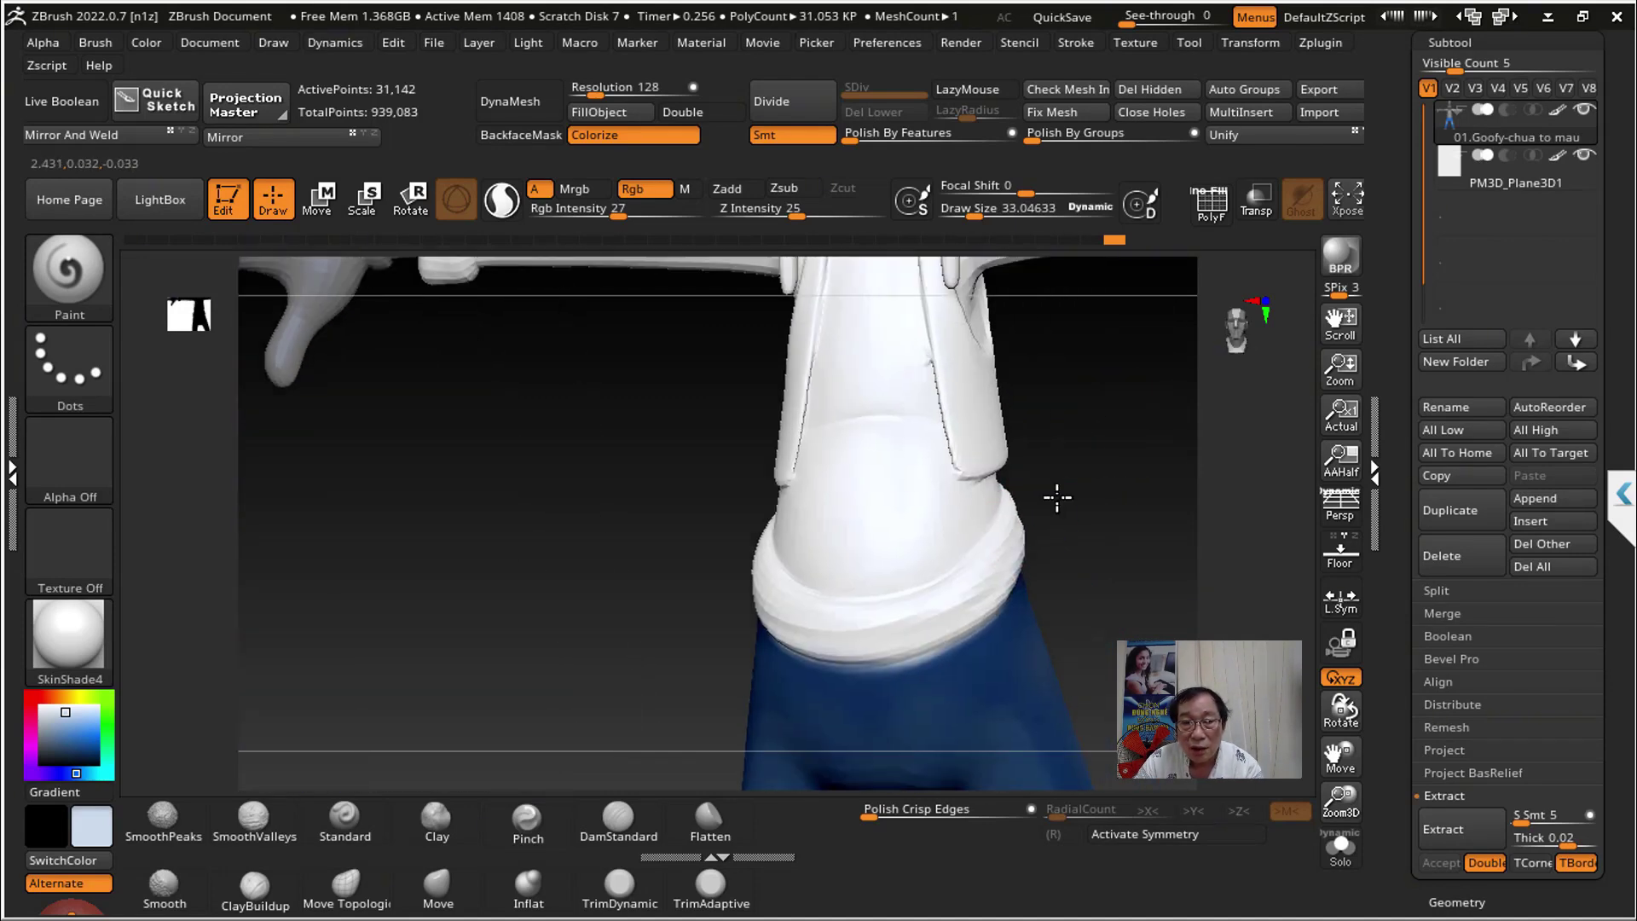
# Step: Turn on X-axis symmetry and shrink the brush to about 13
pyautogui.click(1142, 834)
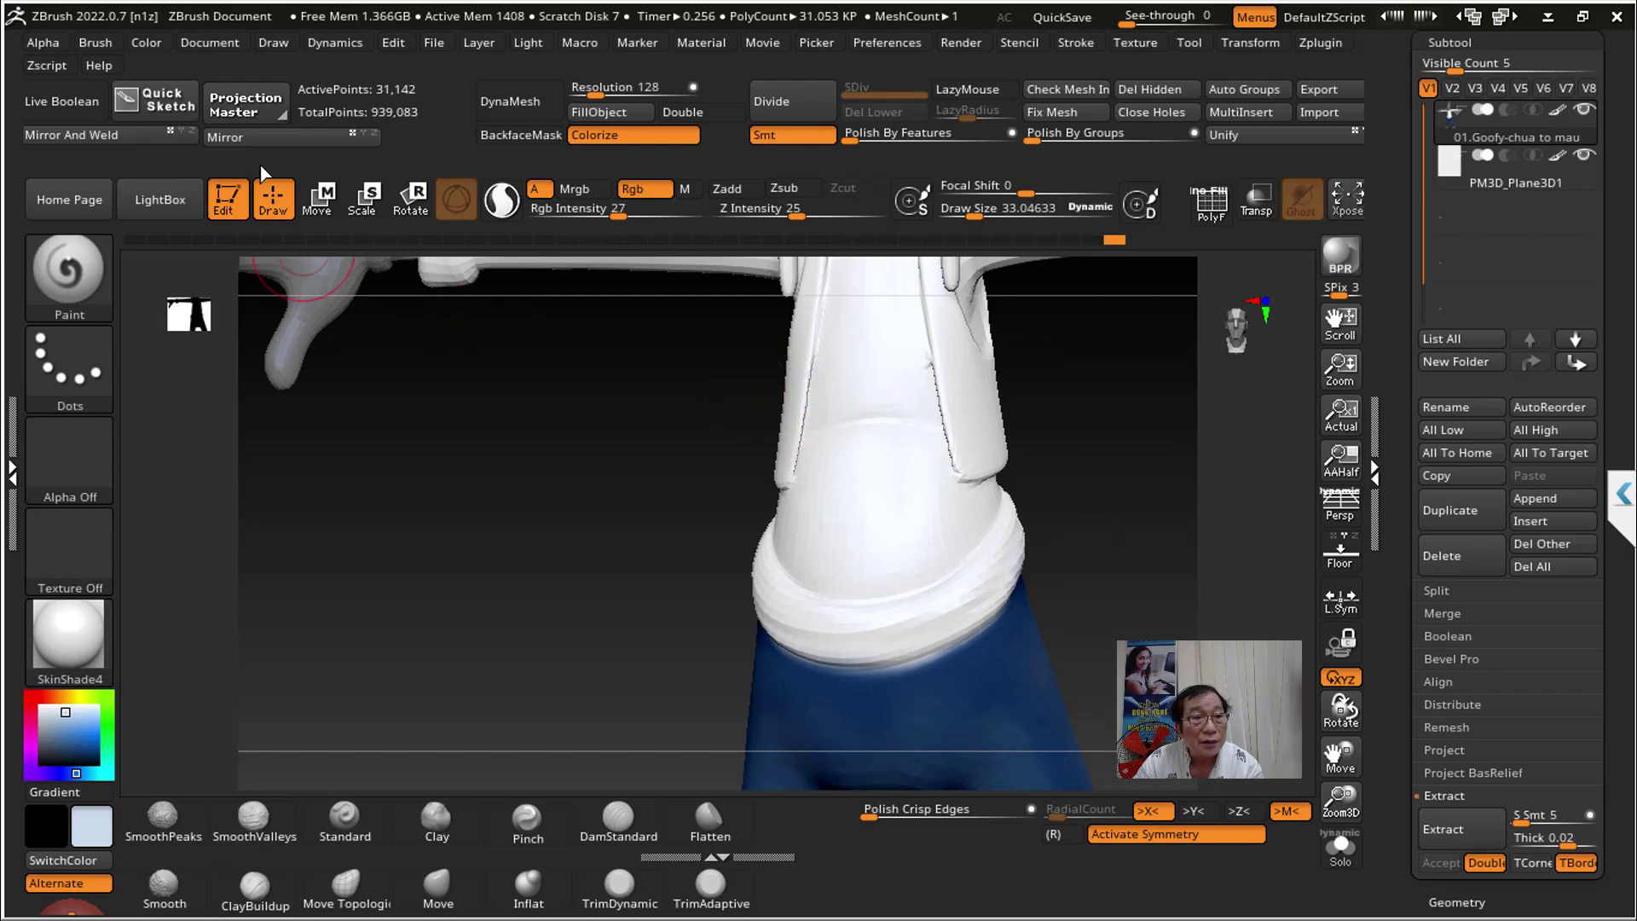
pyautogui.moveTo(1129, 405)
pyautogui.keyDown('shift'); pyautogui.mouseDown()
pyautogui.moveTo(1054, 580)
pyautogui.moveTo(1040, 554)
pyautogui.mouseUp(); pyautogui.keyUp('shift')
pyautogui.moveTo(971, 208); pyautogui.dragTo(961, 208)
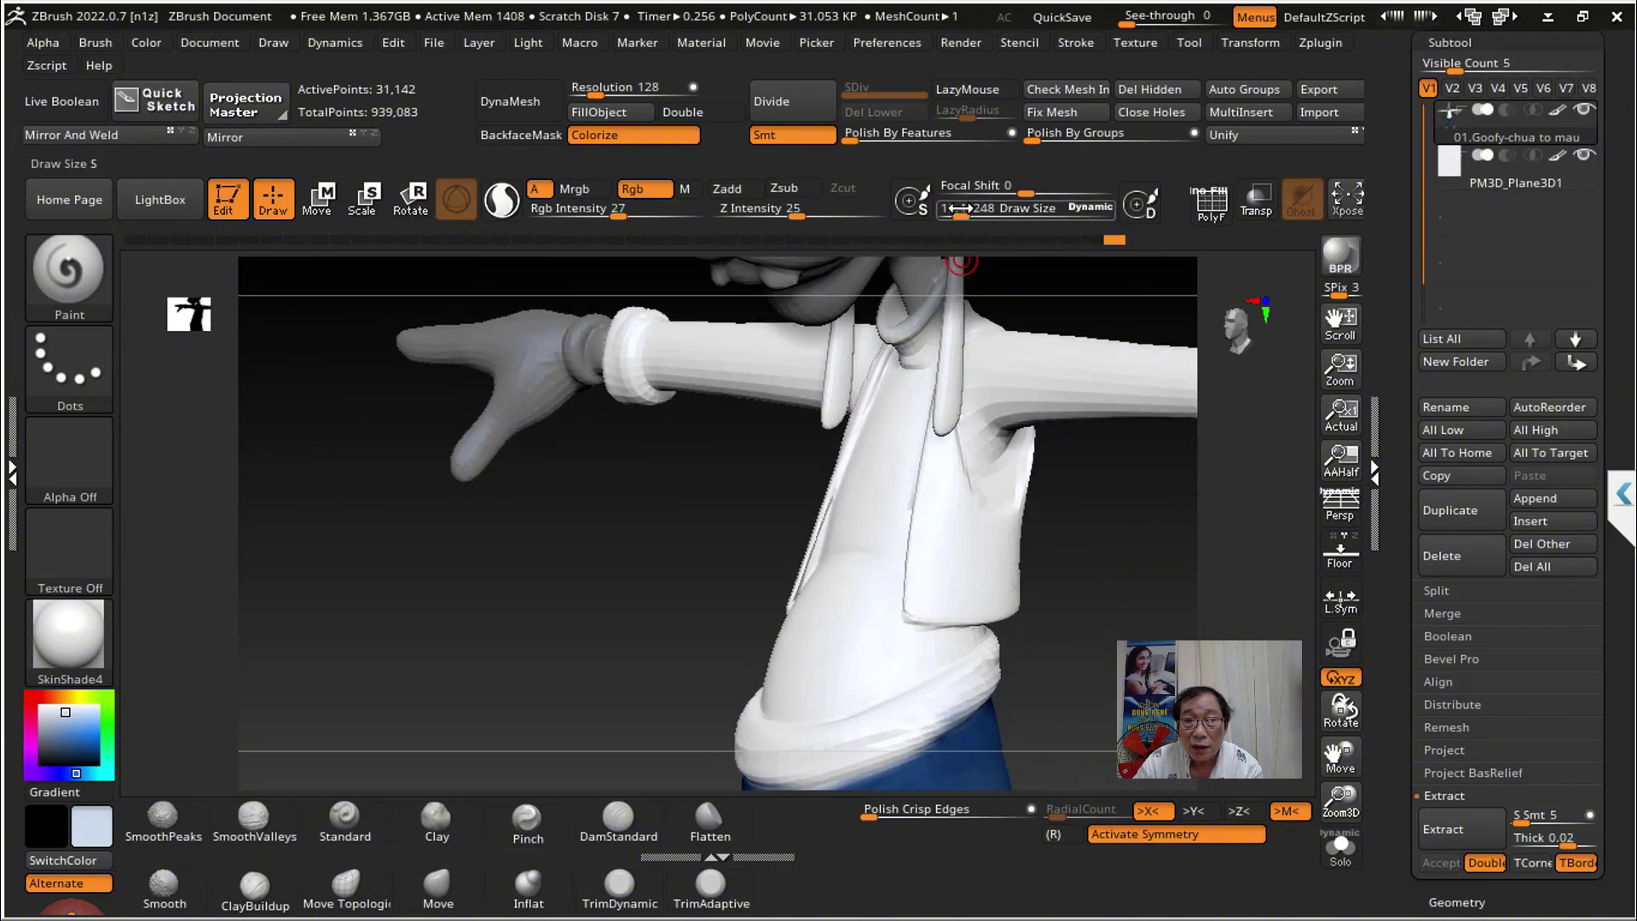
# Step: Sample the shirt orange from the reference and fill the unmasked model with it
pyautogui.moveTo(968, 519); pyautogui.dragTo(949, 475)
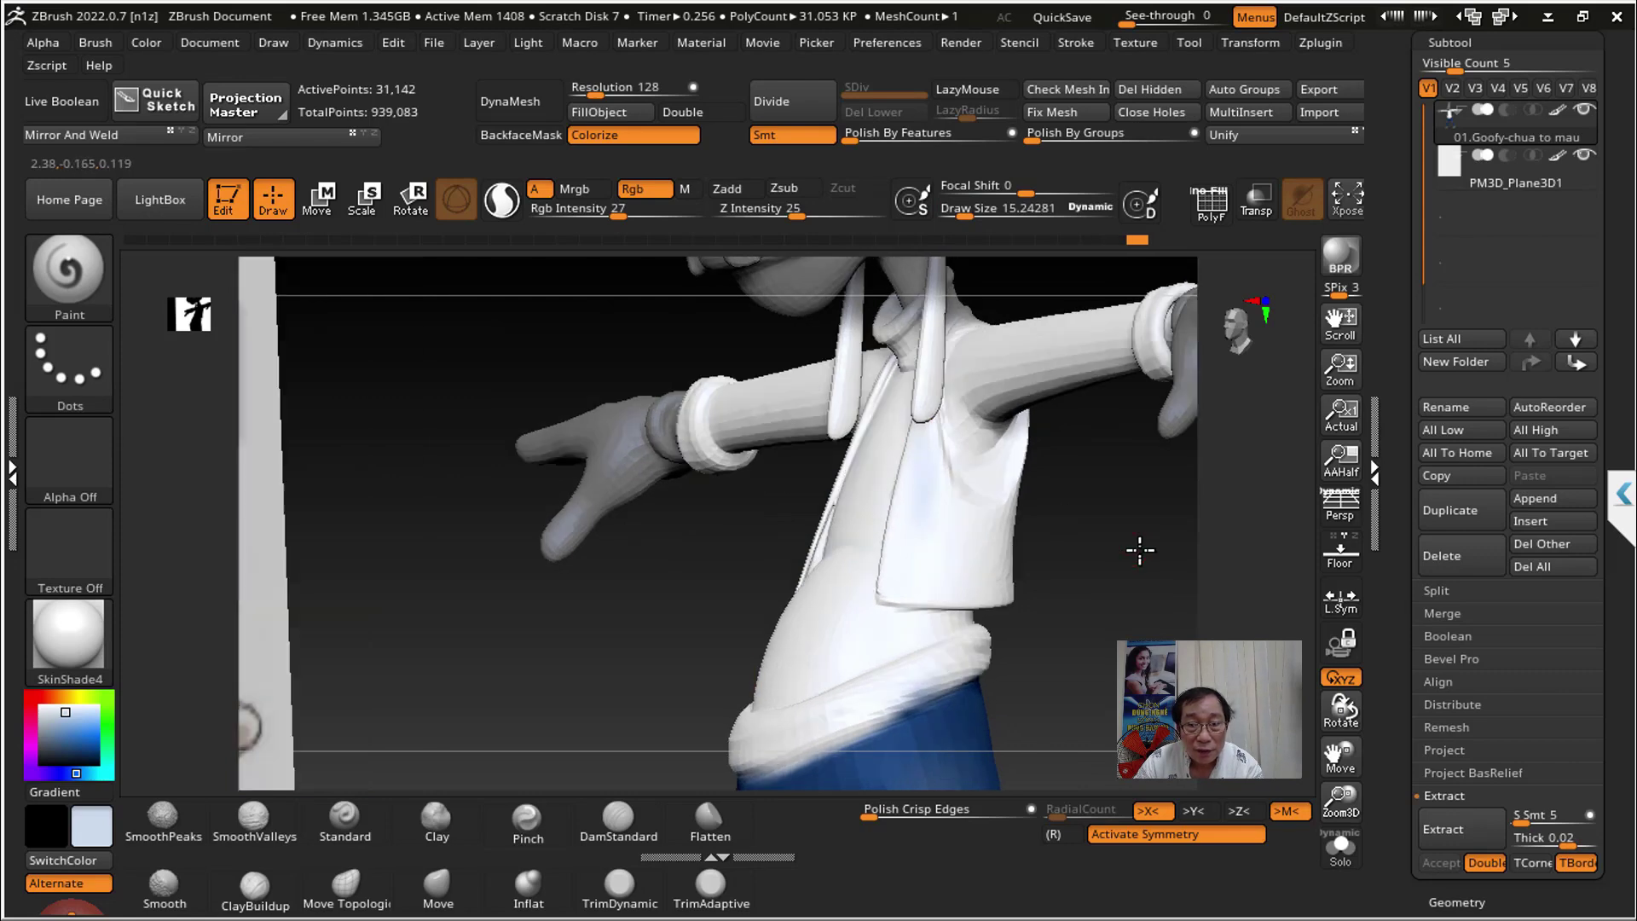
pyautogui.moveTo(738, 676)
pyautogui.mouseDown()
pyautogui.moveTo(1103, 632)
pyautogui.moveTo(566, 577)
pyautogui.moveTo(1155, 538)
pyautogui.moveTo(913, 555)
pyautogui.mouseUp()
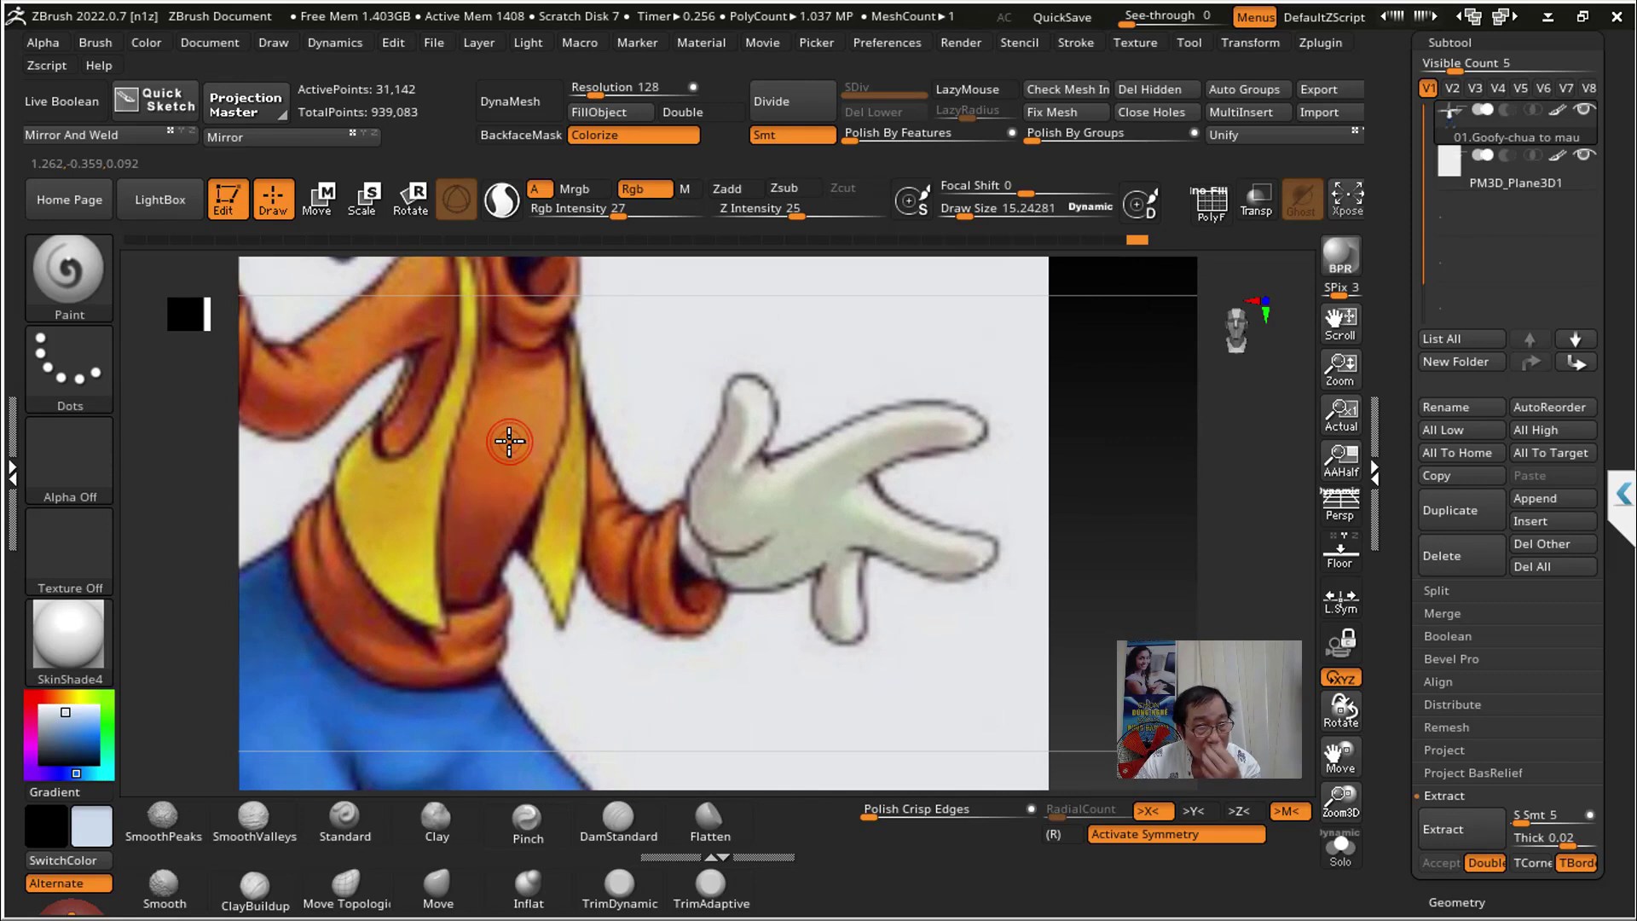
pyautogui.press('c')
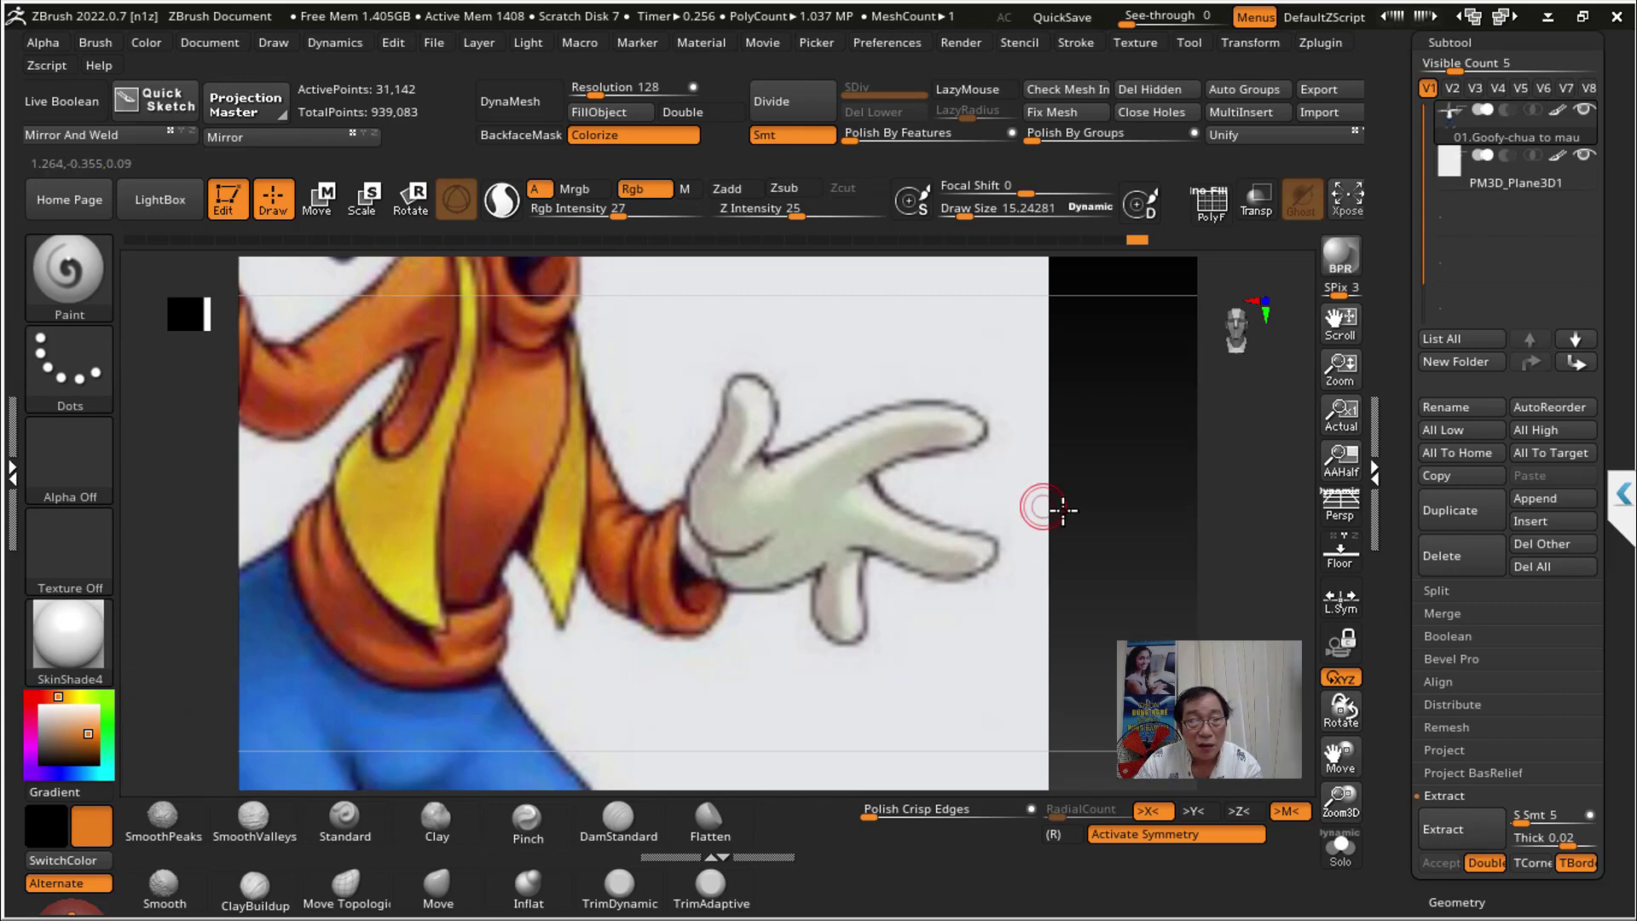
pyautogui.moveTo(1171, 518)
pyautogui.mouseDown()
pyautogui.moveTo(427, 628)
pyautogui.moveTo(1242, 503)
pyautogui.moveTo(475, 614)
pyautogui.mouseUp()
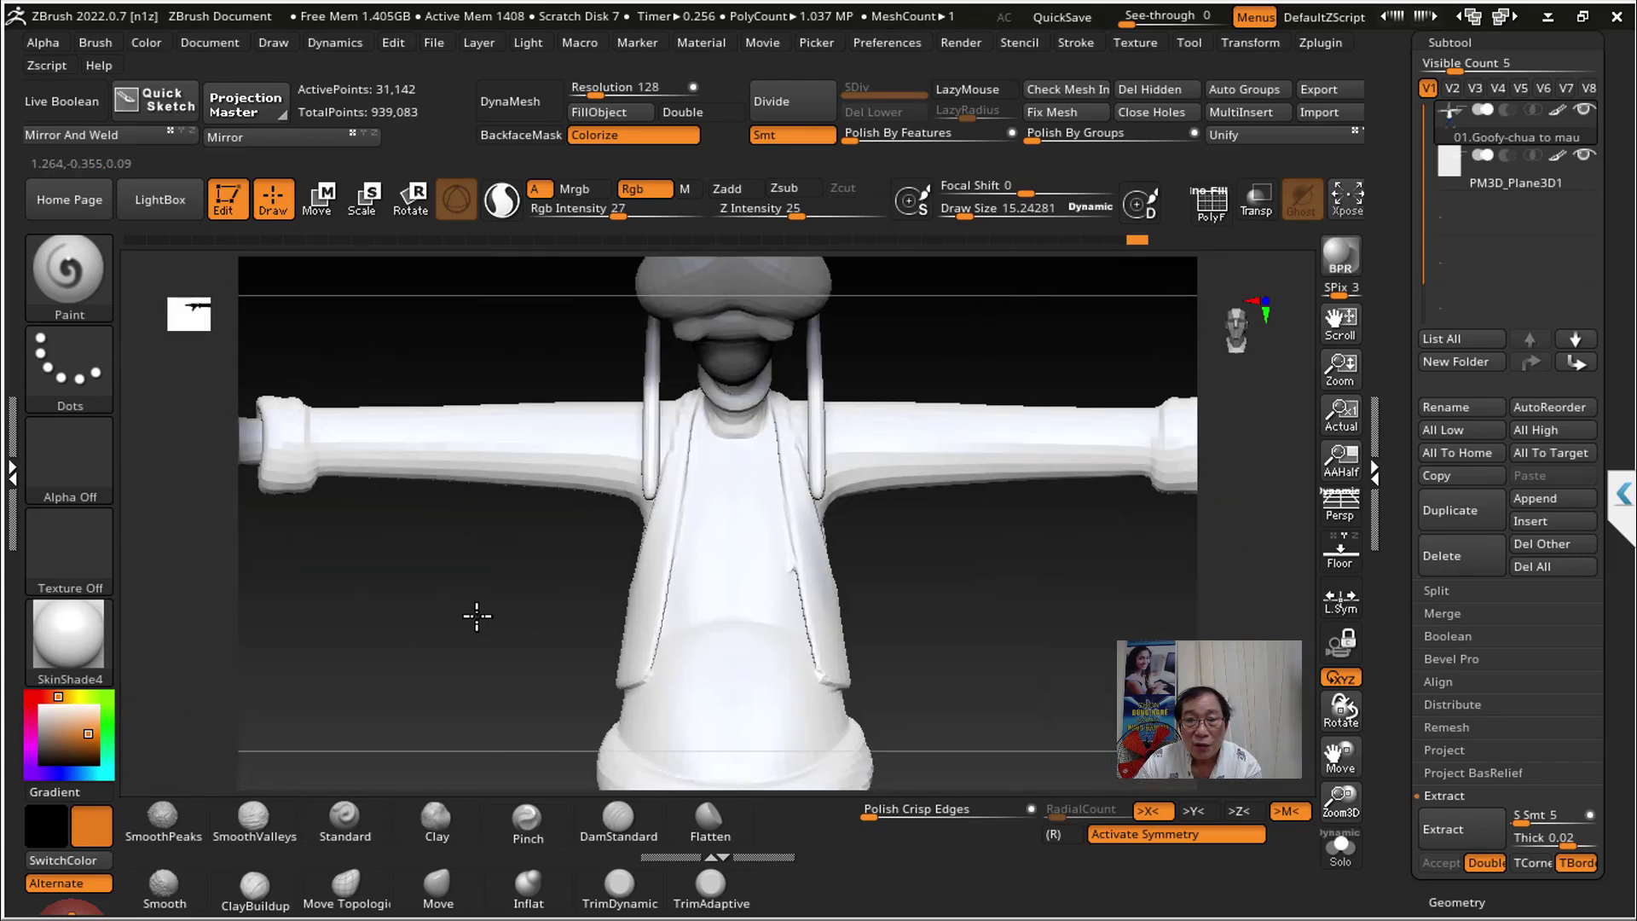
pyautogui.click(598, 119)
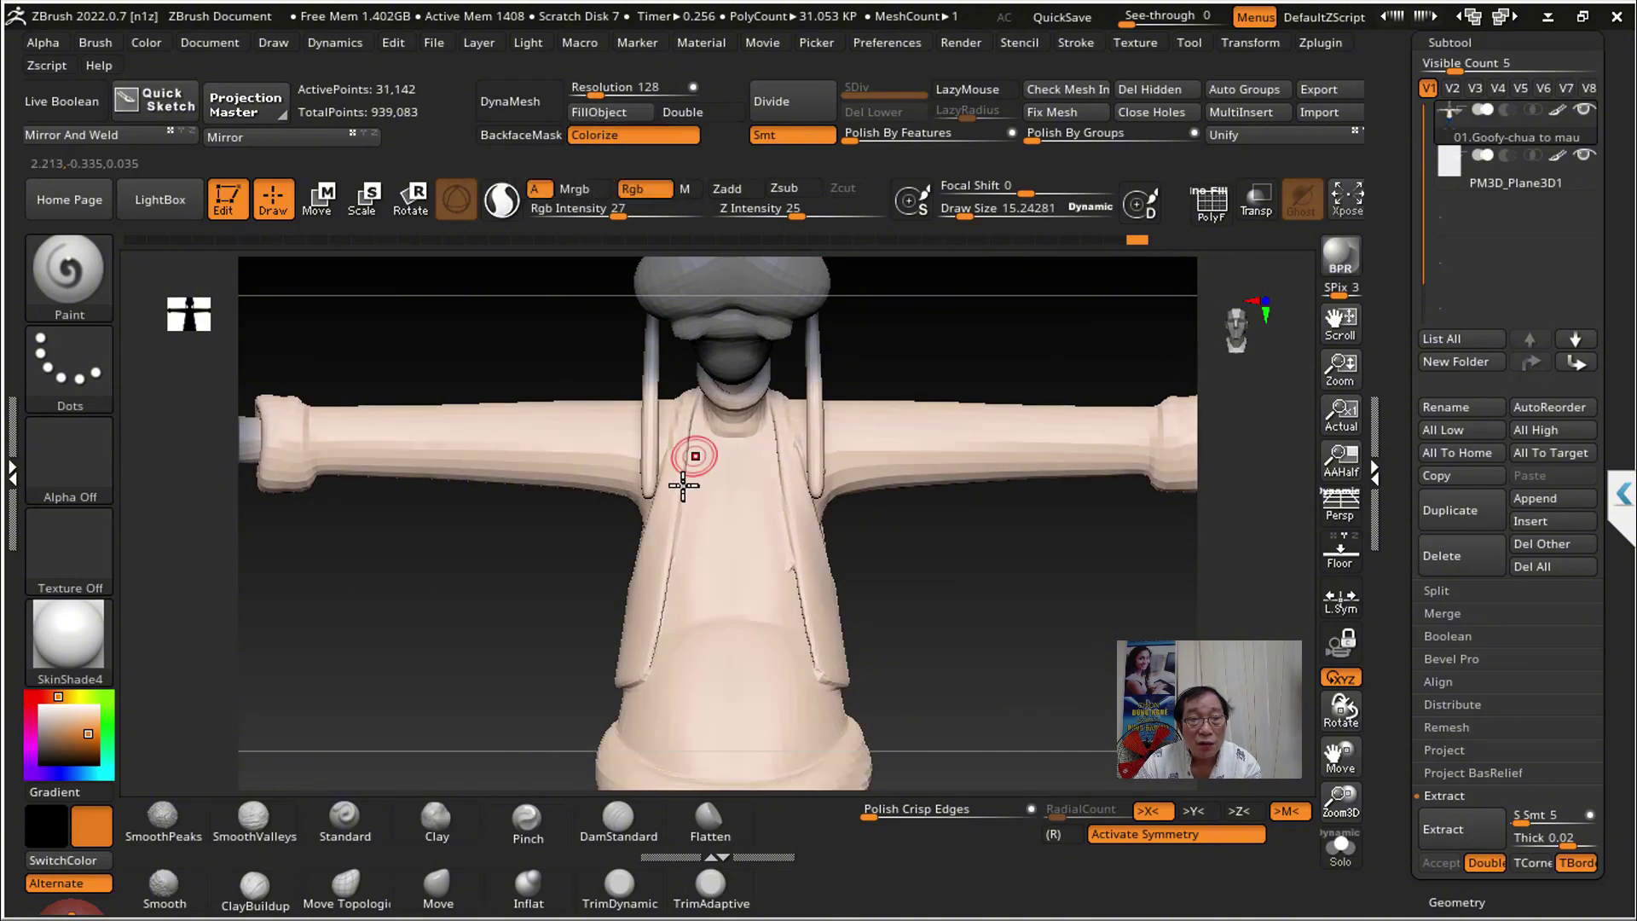
pyautogui.moveTo(1008, 641)
pyautogui.mouseDown()
pyautogui.moveTo(994, 585)
pyautogui.moveTo(895, 585)
pyautogui.moveTo(942, 530)
pyautogui.moveTo(723, 594)
pyautogui.moveTo(1205, 559)
pyautogui.moveTo(491, 628)
pyautogui.mouseUp()
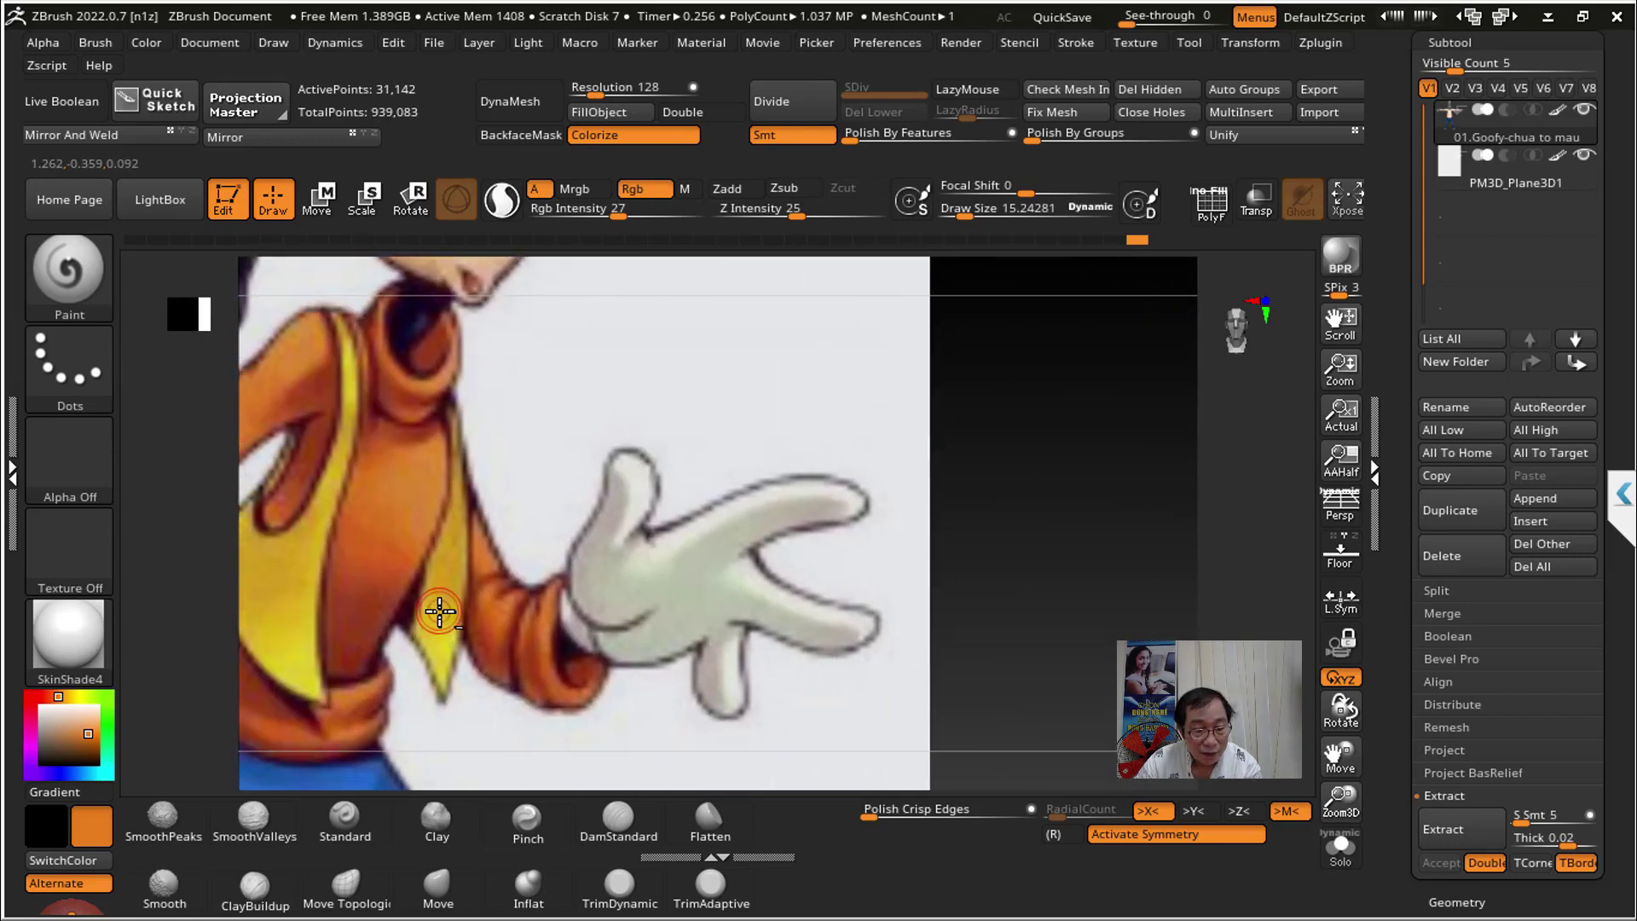
# Step: Sample the vest yellow from the reference, paint the vest panels, and turn symmetry off
pyautogui.press('c')
pyautogui.moveTo(1081, 514)
pyautogui.mouseDown()
pyautogui.moveTo(515, 540)
pyautogui.moveTo(793, 614)
pyautogui.moveTo(657, 559)
pyautogui.moveTo(701, 588)
pyautogui.mouseUp()
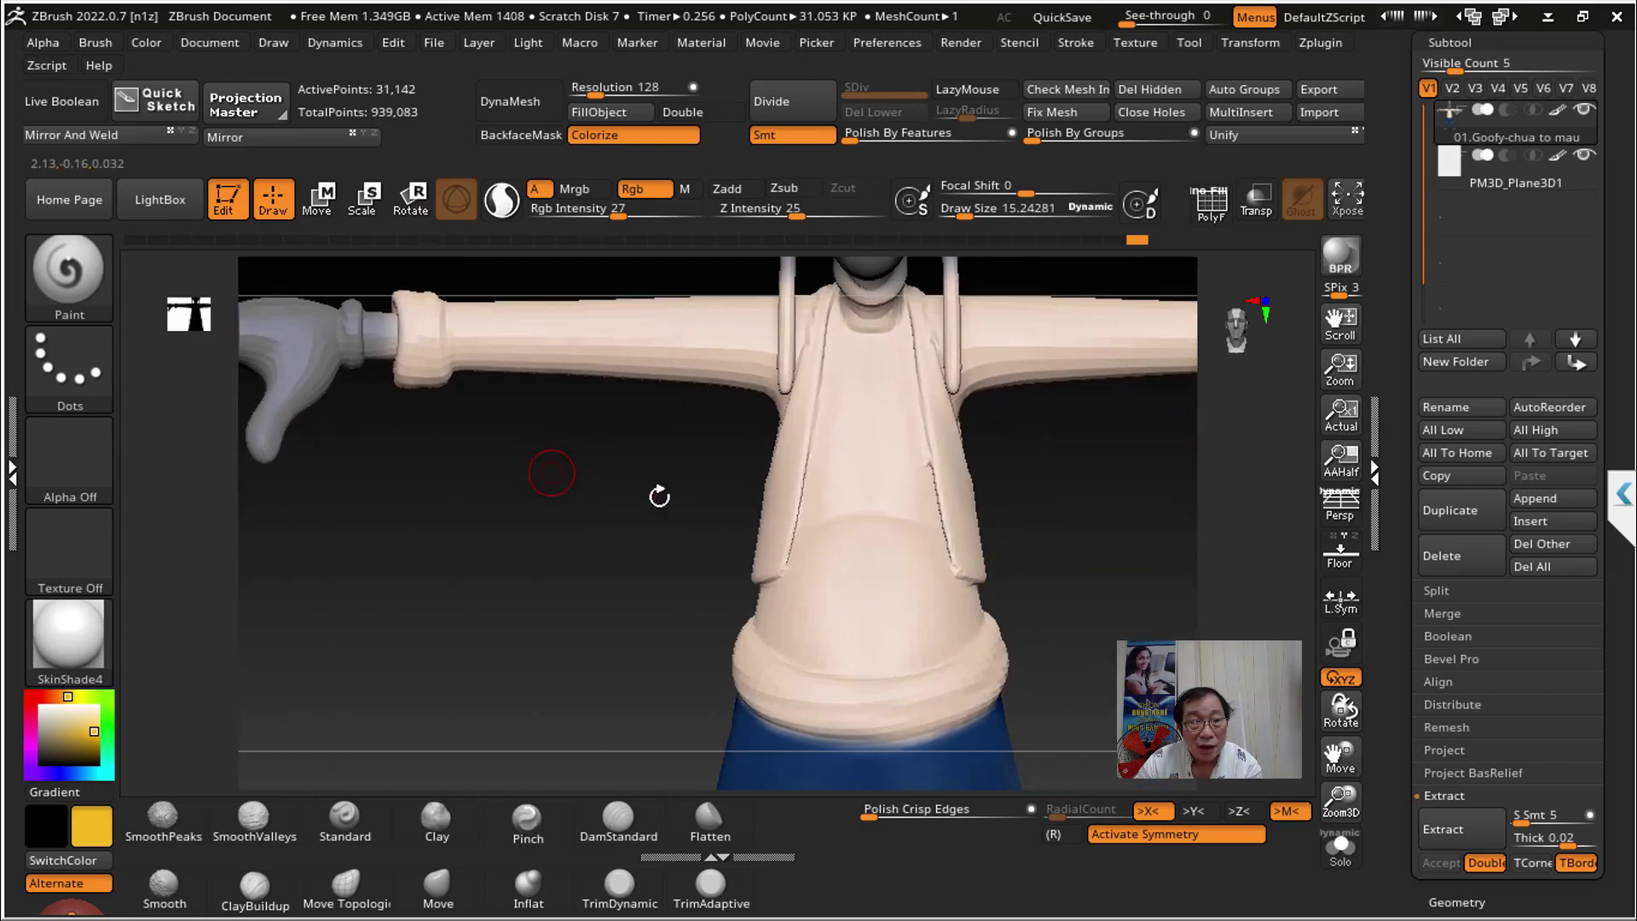
pyautogui.moveTo(1112, 626)
pyautogui.mouseDown()
pyautogui.moveTo(1070, 818)
pyautogui.moveTo(1082, 628)
pyautogui.moveTo(957, 643)
pyautogui.mouseUp()
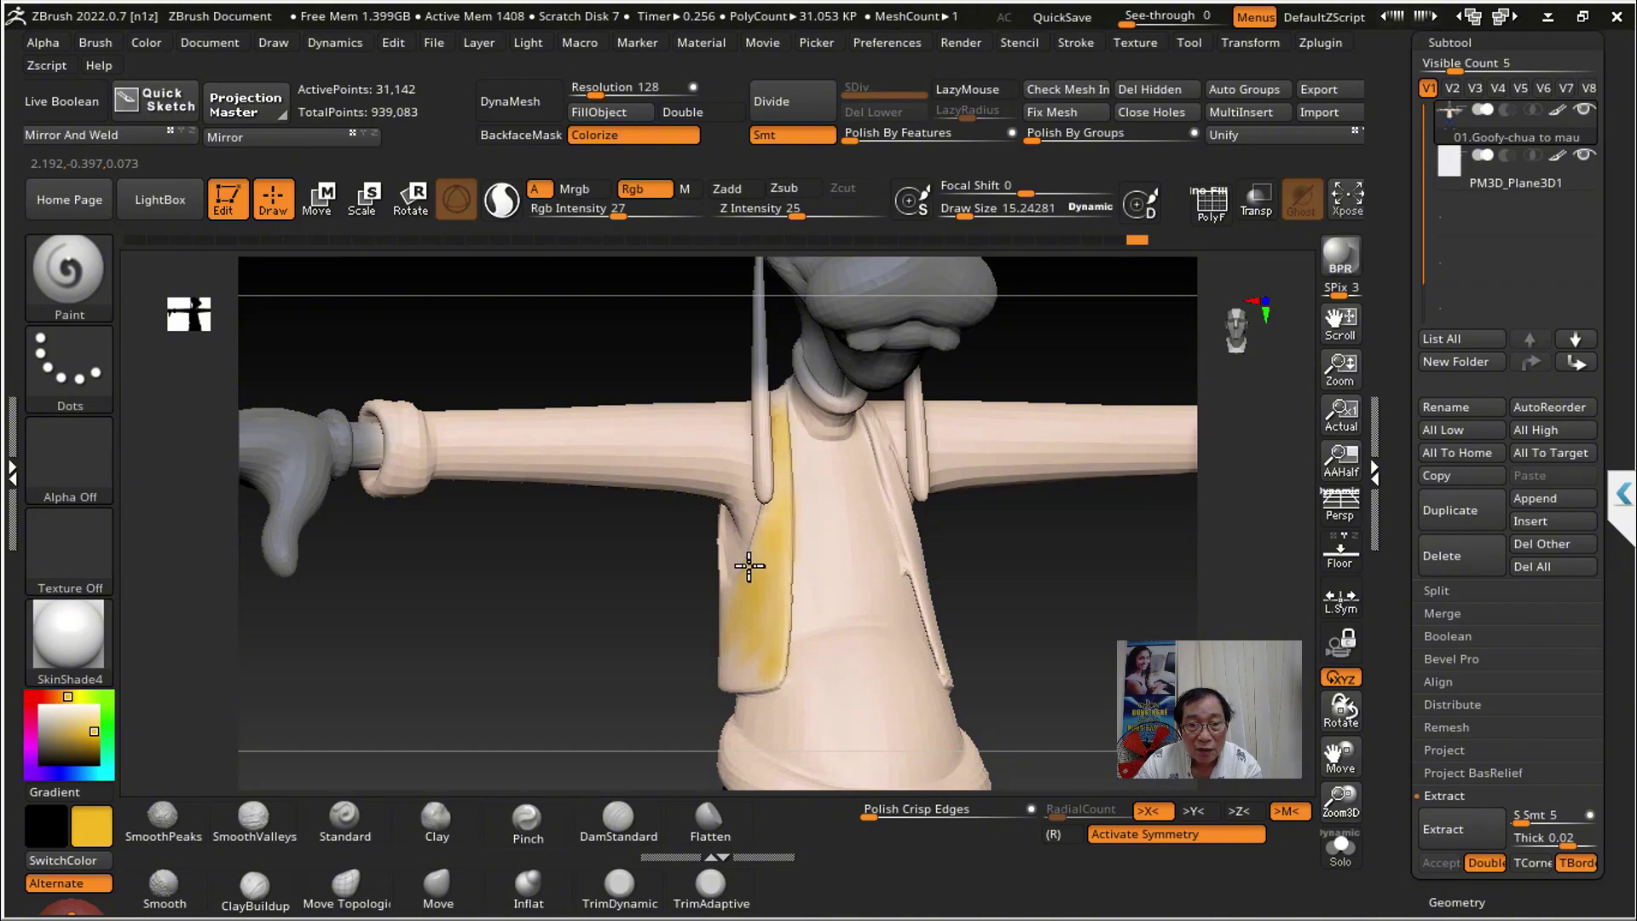
pyautogui.moveTo(719, 581)
pyautogui.mouseDown()
pyautogui.moveTo(507, 580)
pyautogui.moveTo(802, 657)
pyautogui.moveTo(1052, 644)
pyautogui.moveTo(921, 431)
pyautogui.mouseUp()
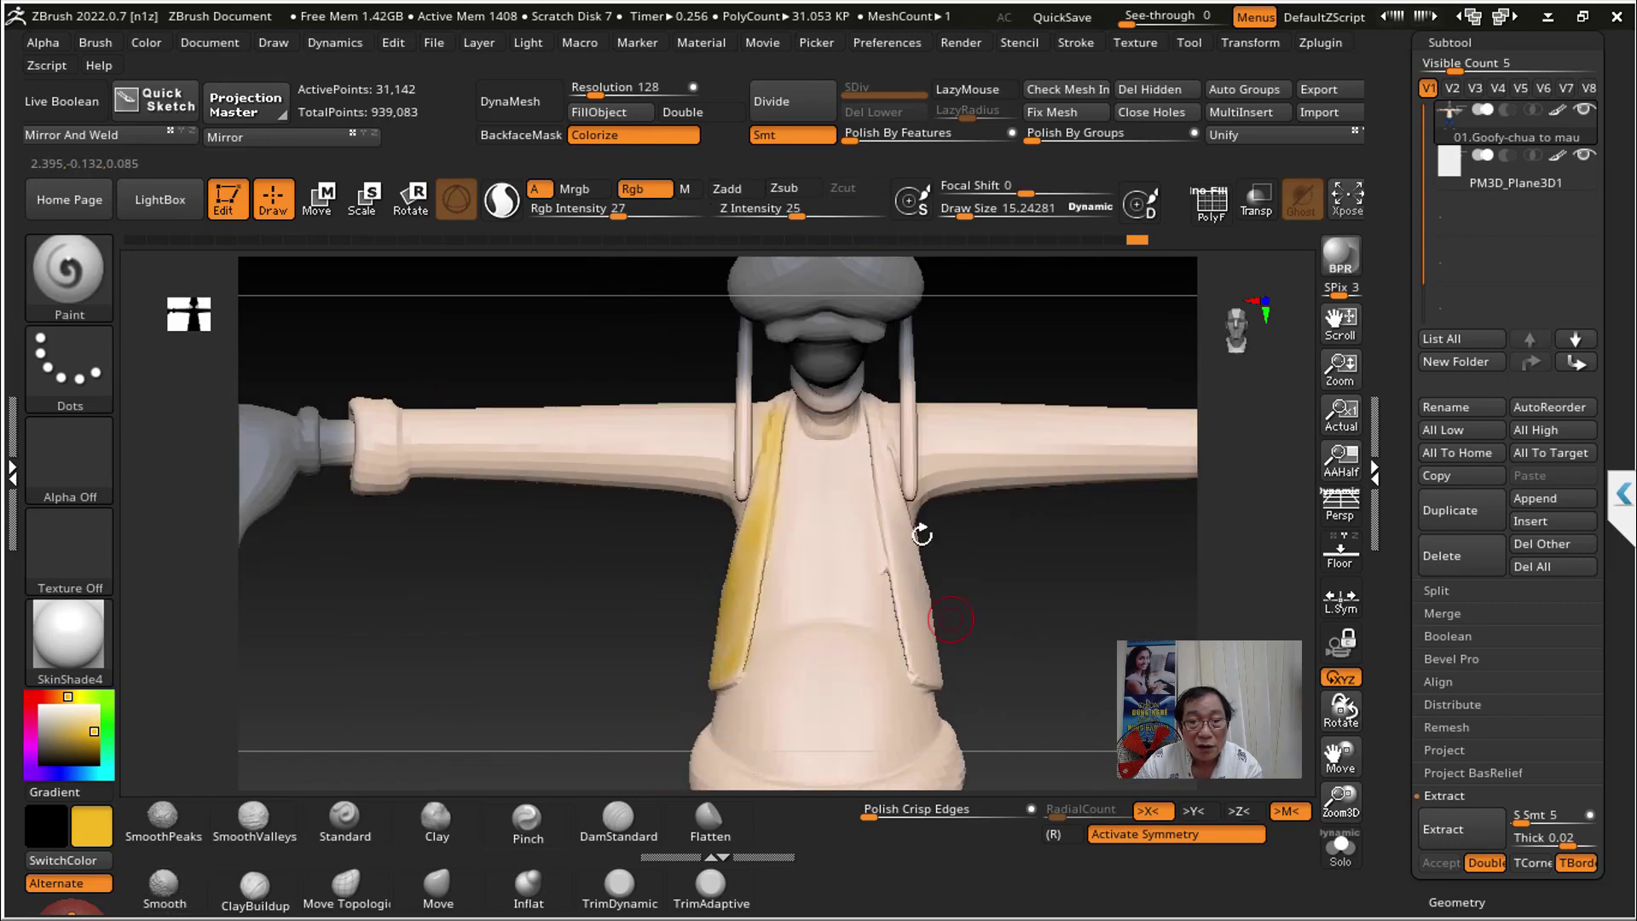
pyautogui.click(1134, 833)
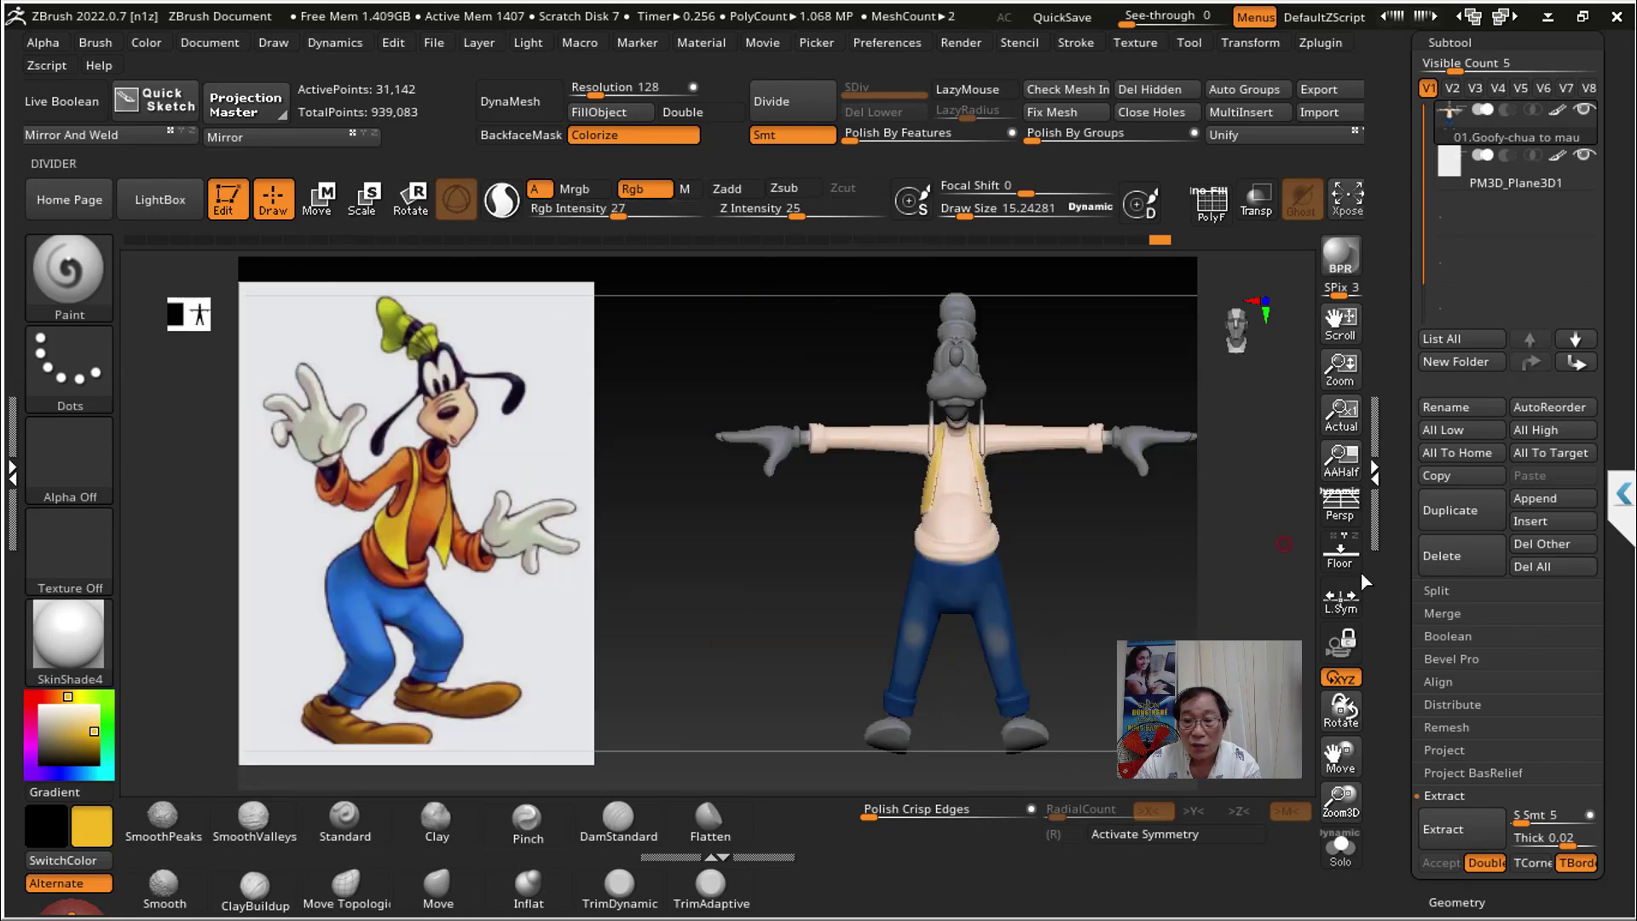
# Step: Show the floor grid and move the reference image plane to the model's right
pyautogui.hotkey('shift', 'p')
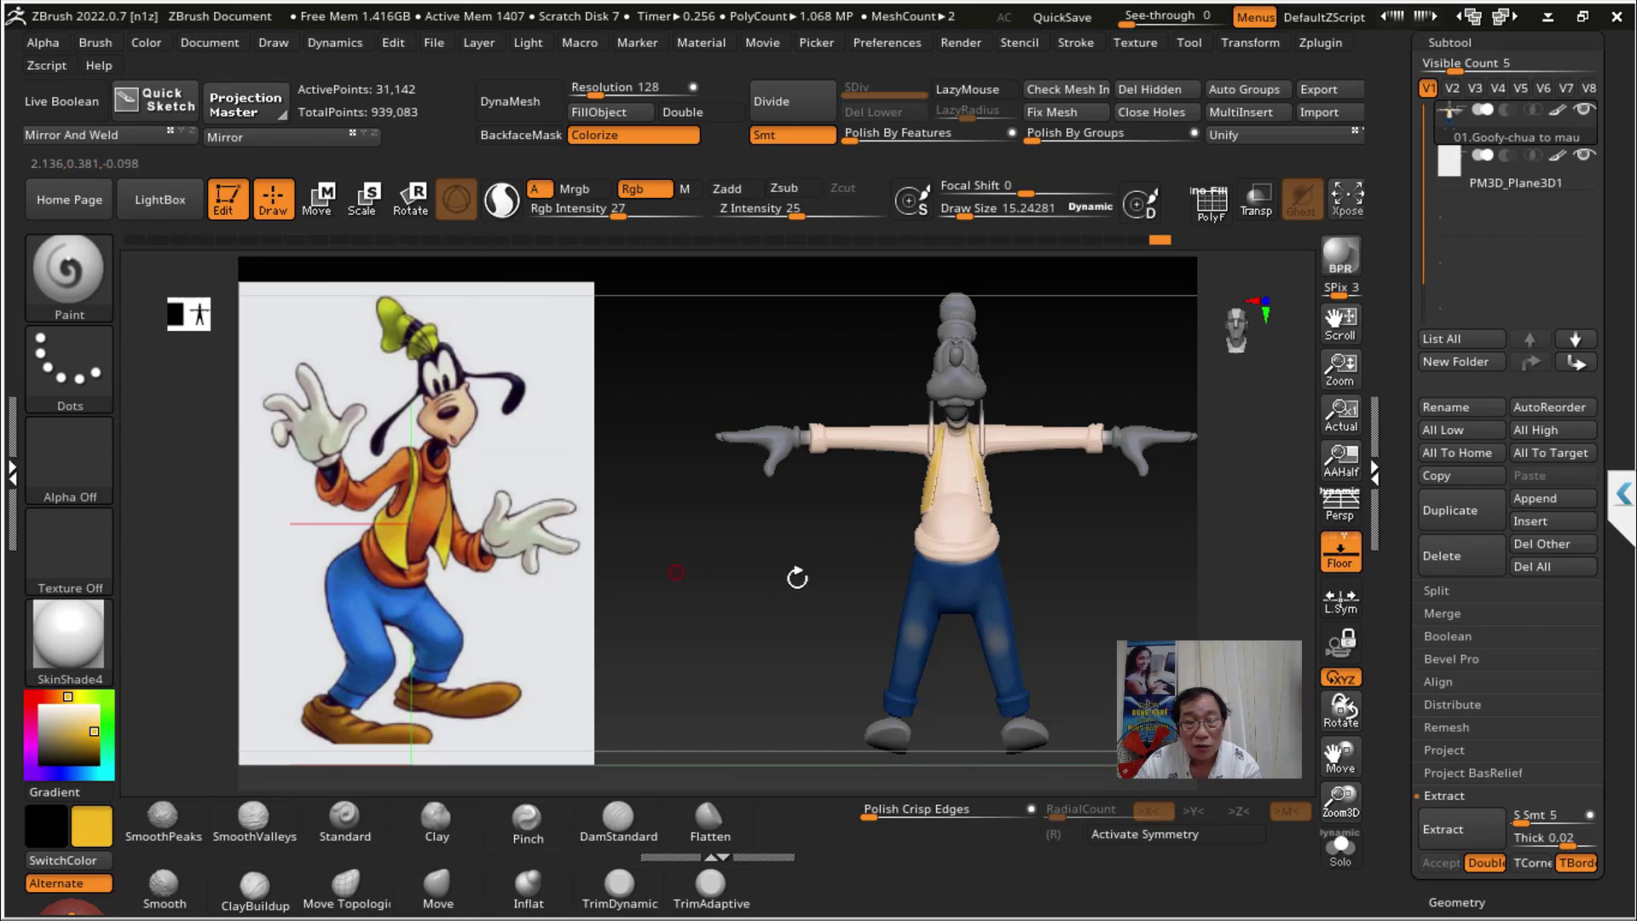
pyautogui.keyDown('alt'); pyautogui.moveTo(797, 578); pyautogui.dragTo(771, 577); pyautogui.keyUp('alt')
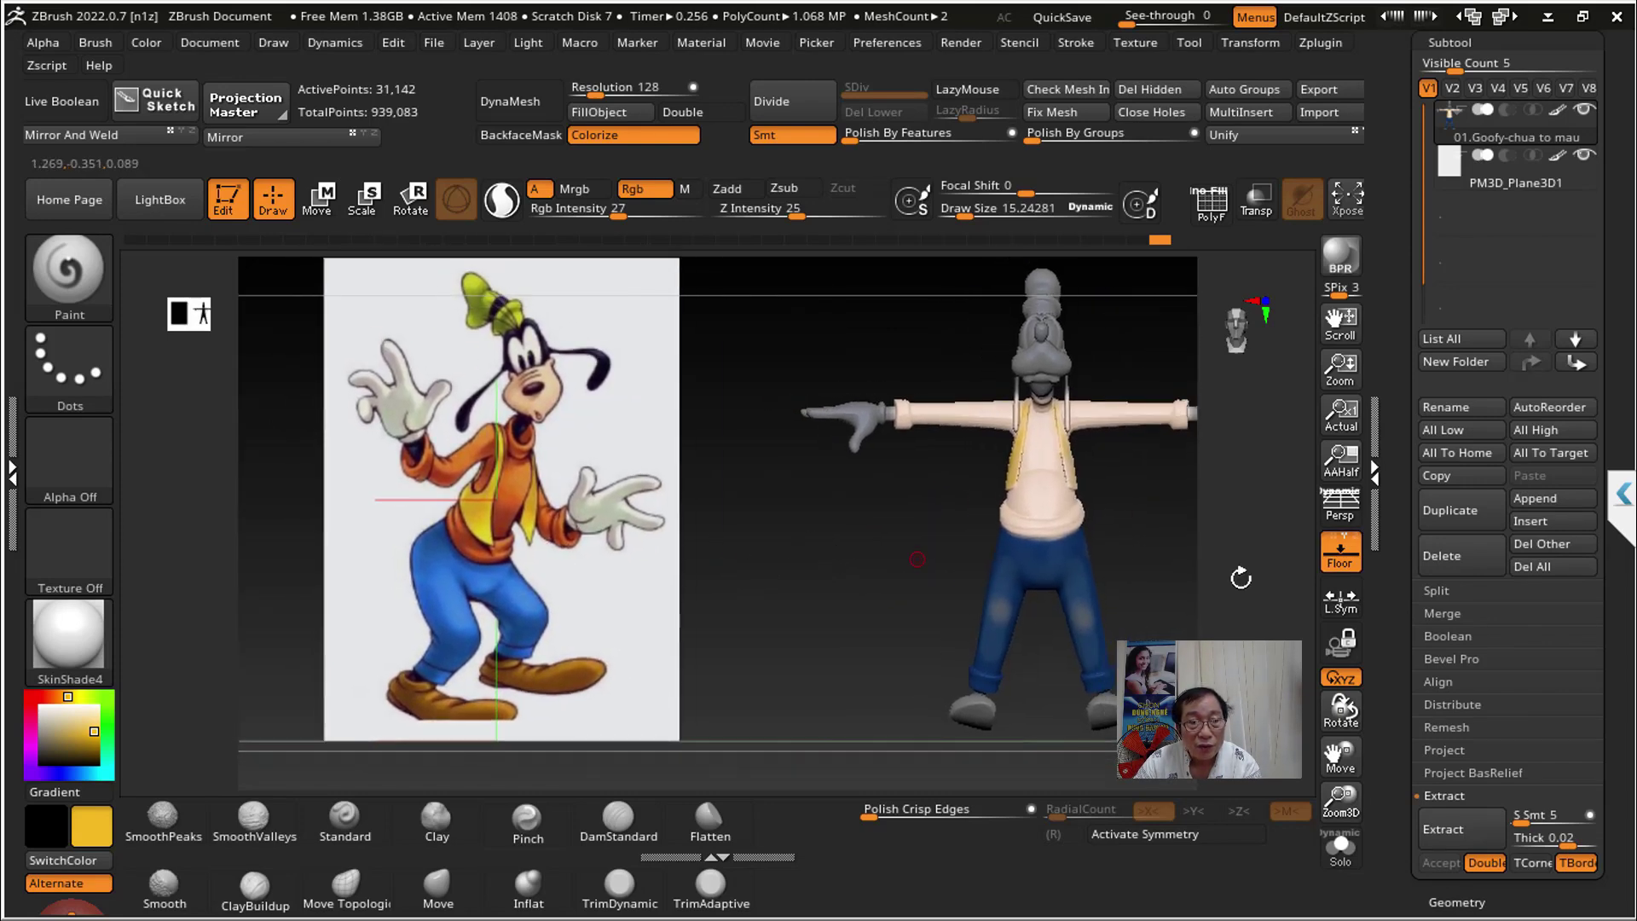
pyautogui.click(319, 211)
pyautogui.keyDown('alt'); pyautogui.moveTo(853, 559); pyautogui.dragTo(783, 585); pyautogui.keyUp('alt')
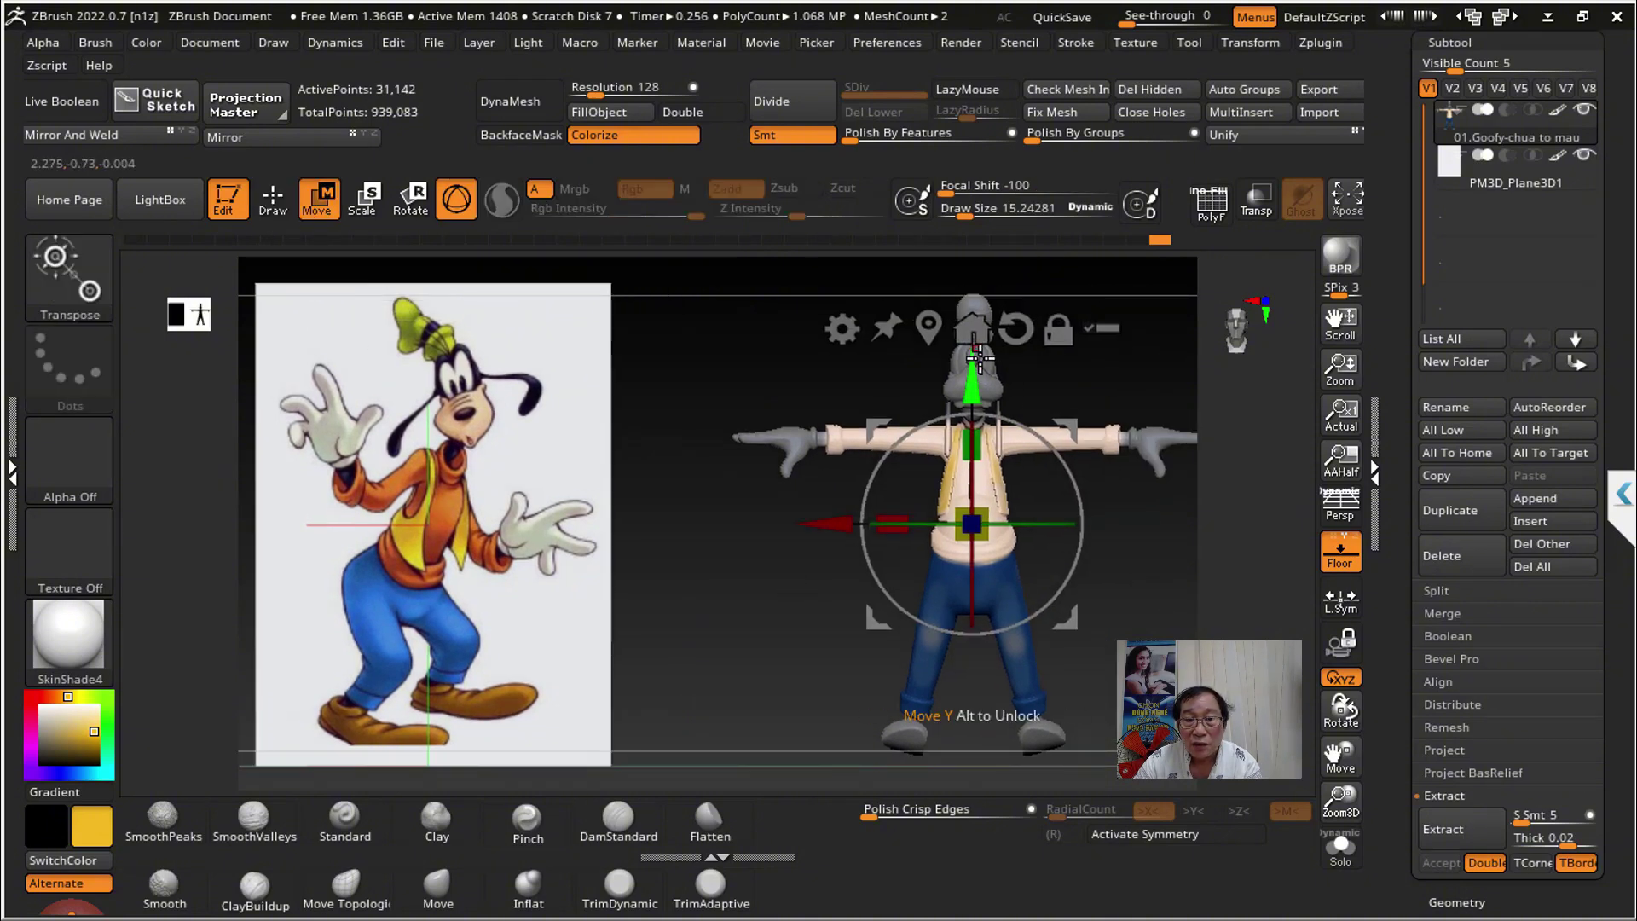
pyautogui.moveTo(972, 524); pyautogui.dragTo(426, 524)
pyautogui.keyDown('alt'); pyautogui.click(601, 329); pyautogui.keyUp('alt')
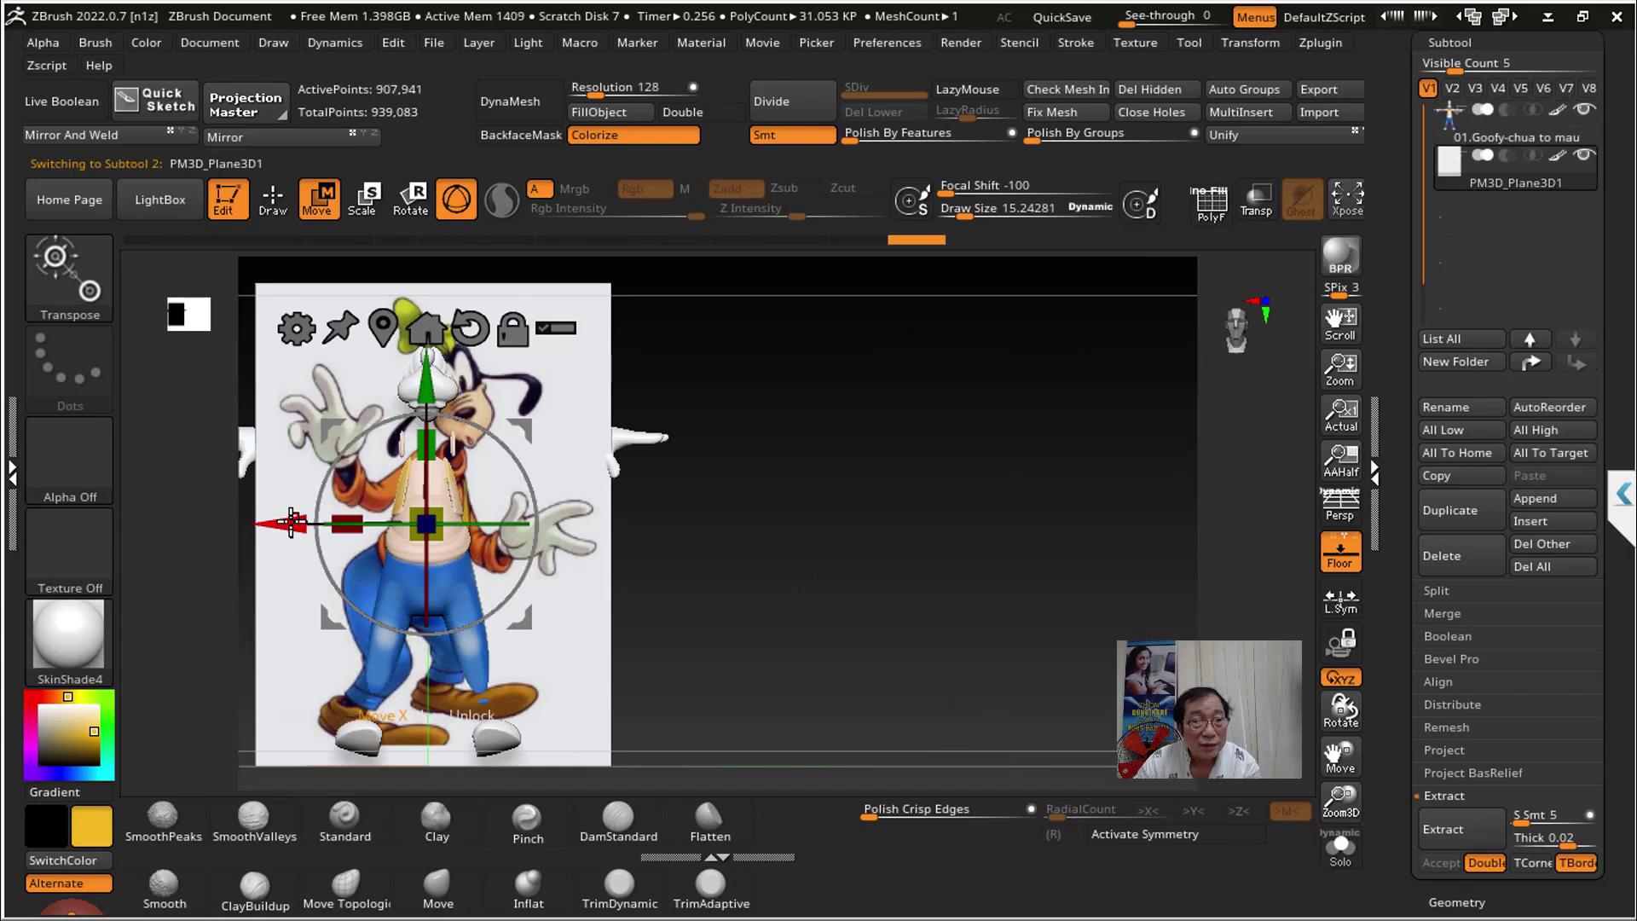
pyautogui.moveTo(298, 524); pyautogui.dragTo(890, 598)
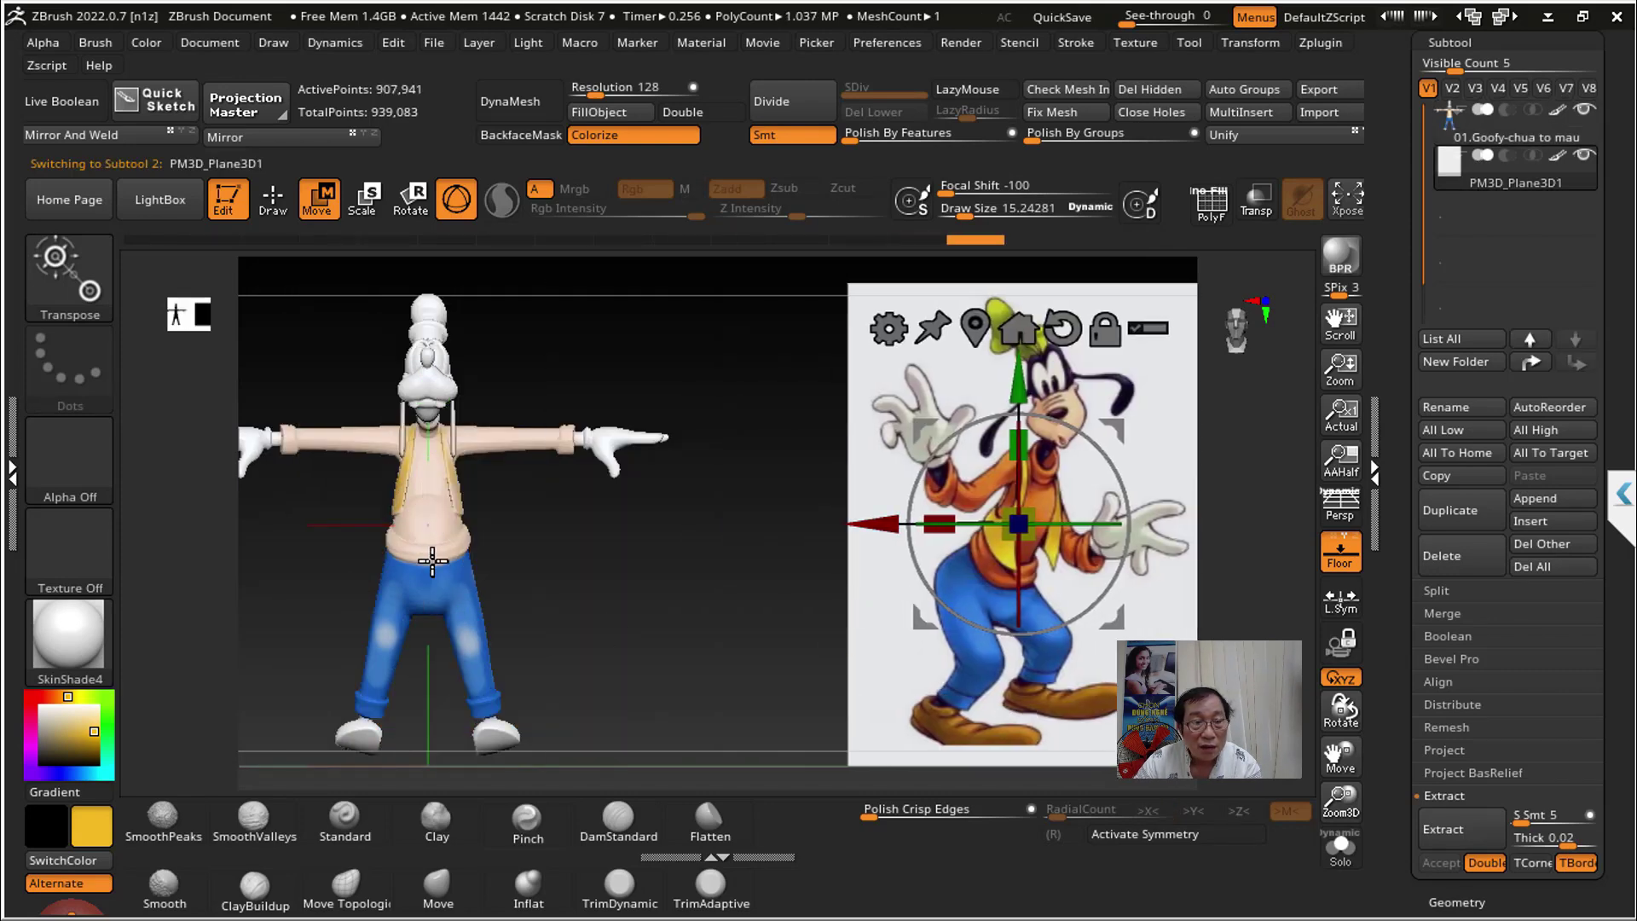
pyautogui.keyDown('alt'); pyautogui.moveTo(668, 694); pyautogui.dragTo(823, 693); pyautogui.keyUp('alt')
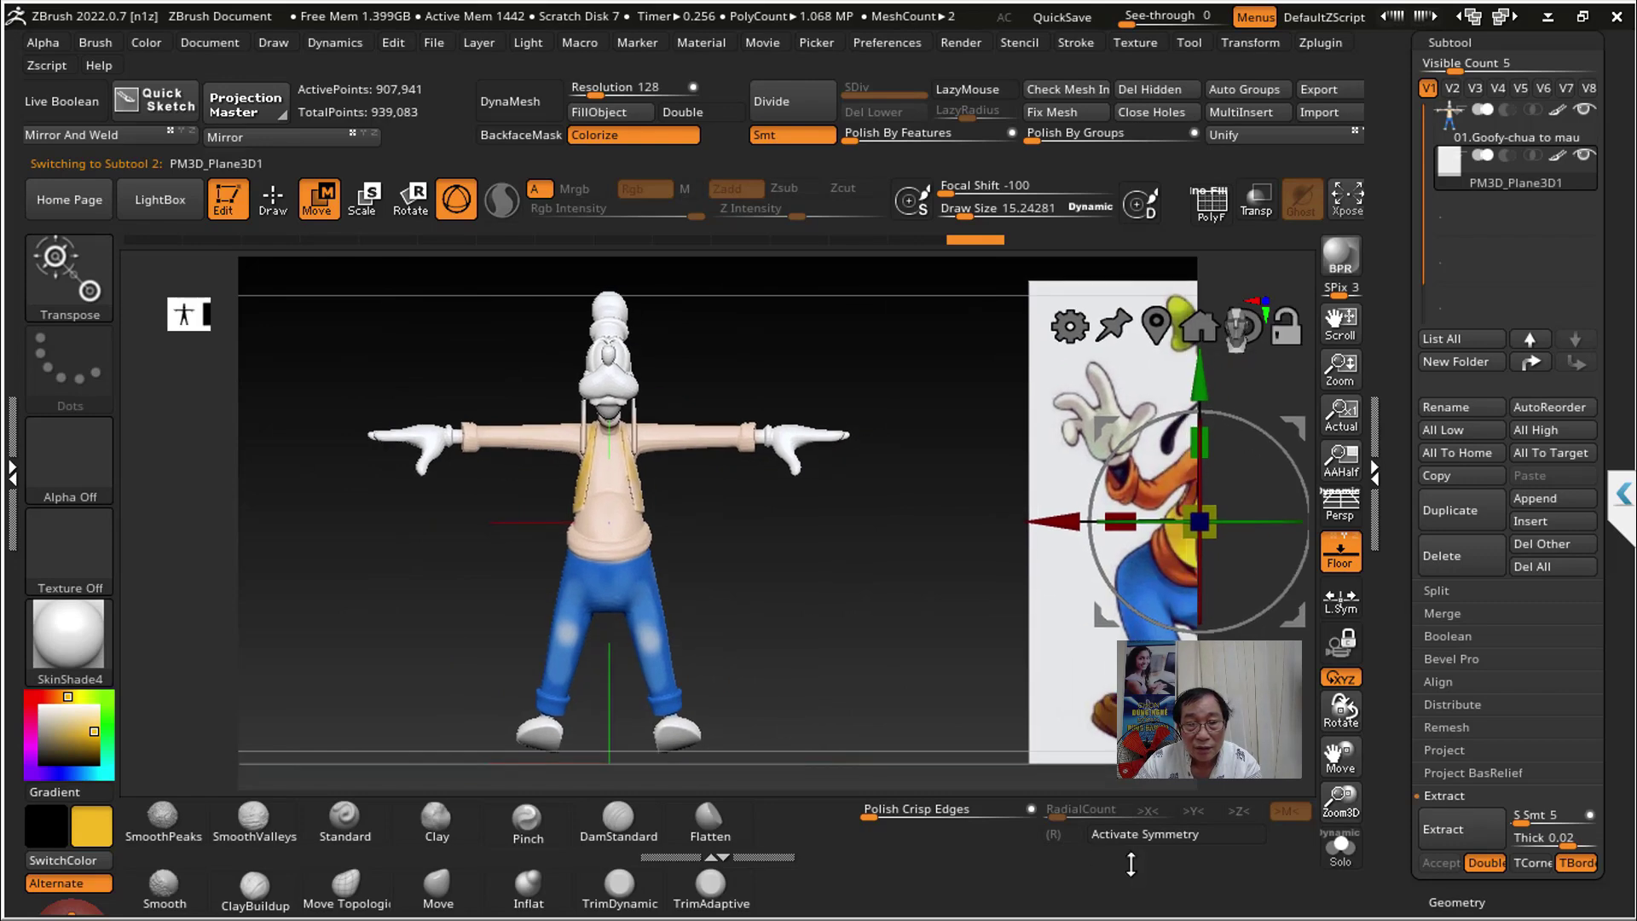
# Step: Enable symmetry and Mirror And Weld the reference plane to the other side
pyautogui.click(1131, 838)
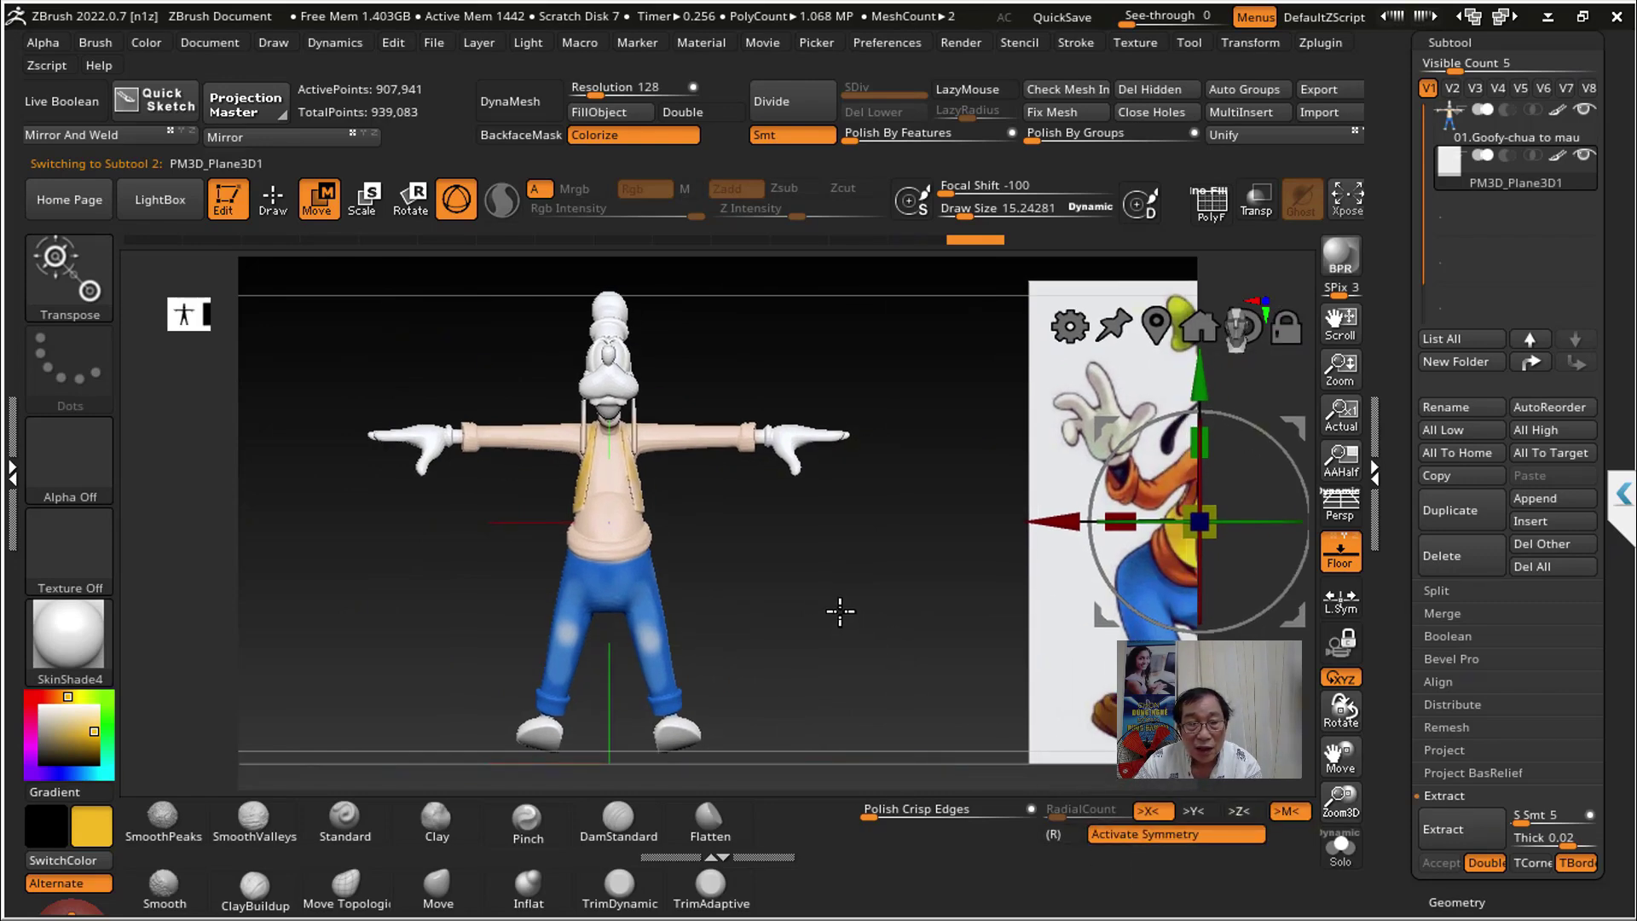
pyautogui.moveTo(849, 609)
pyautogui.keyDown('alt'); pyautogui.mouseDown()
pyautogui.moveTo(892, 647)
pyautogui.moveTo(869, 602)
pyautogui.mouseUp(); pyautogui.keyUp('alt')
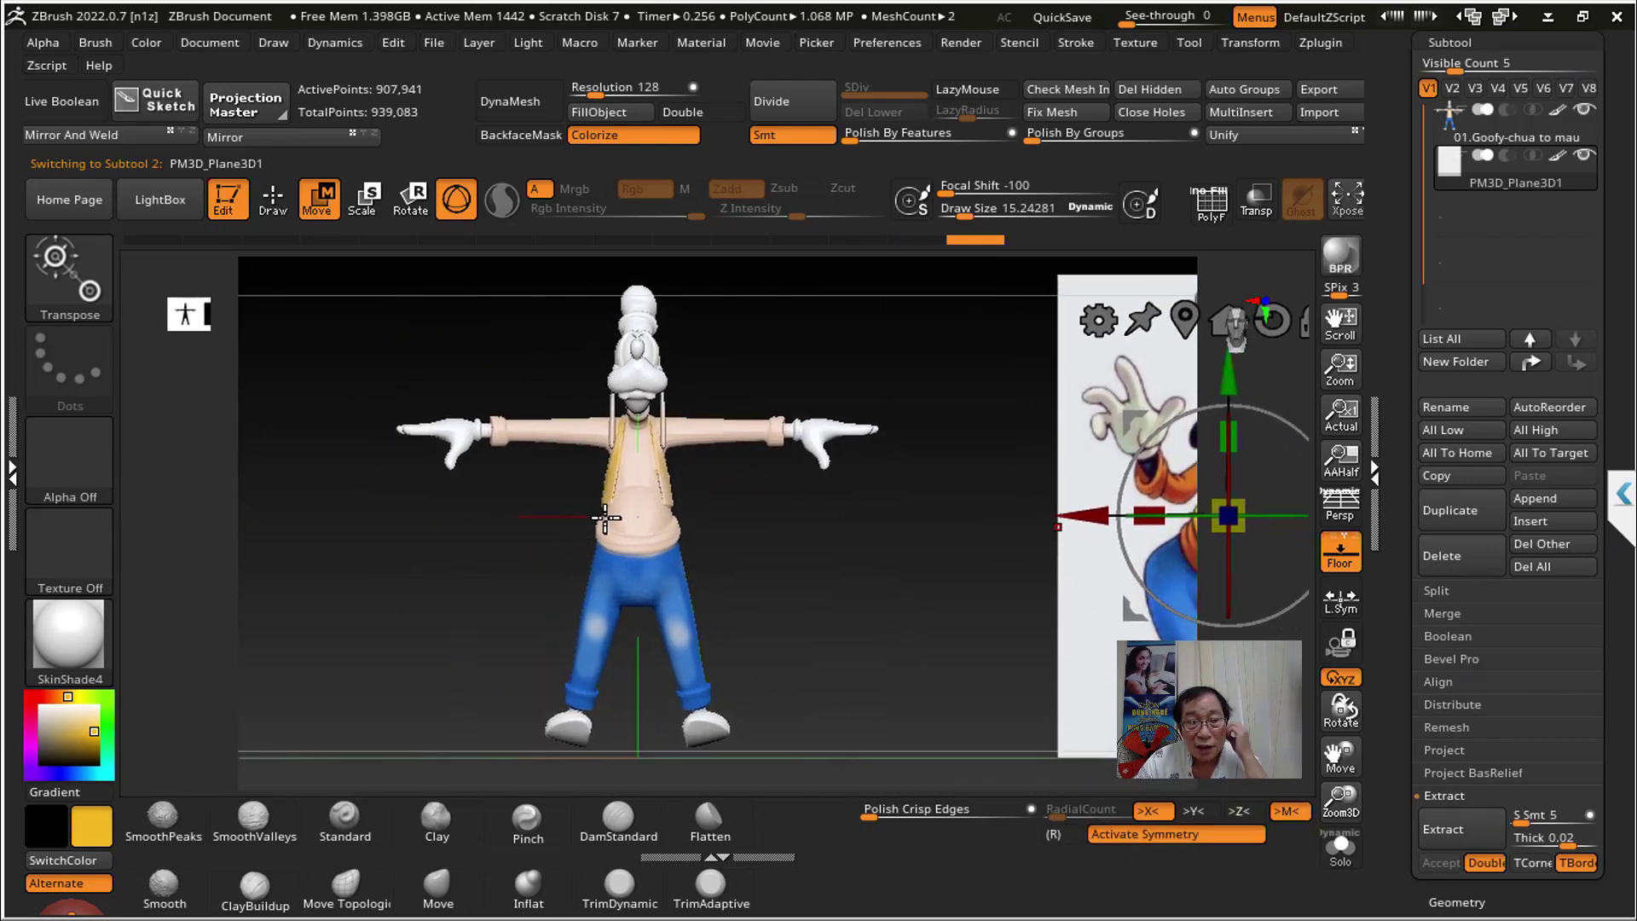
pyautogui.click(79, 134)
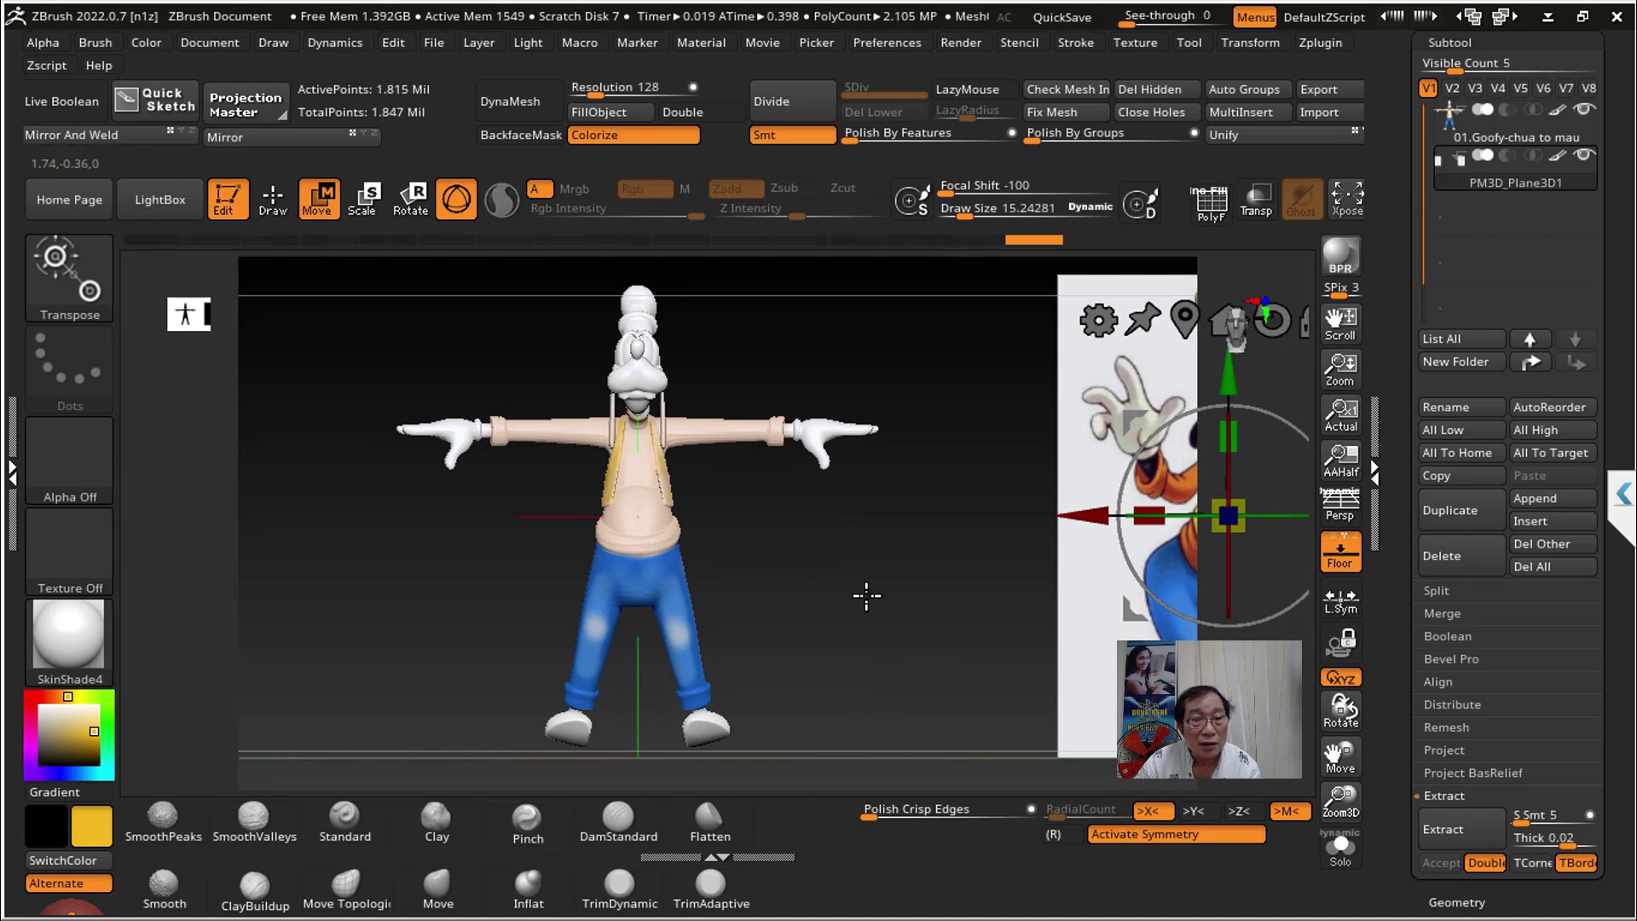
pyautogui.moveTo(870, 601); pyautogui.dragTo(874, 645)
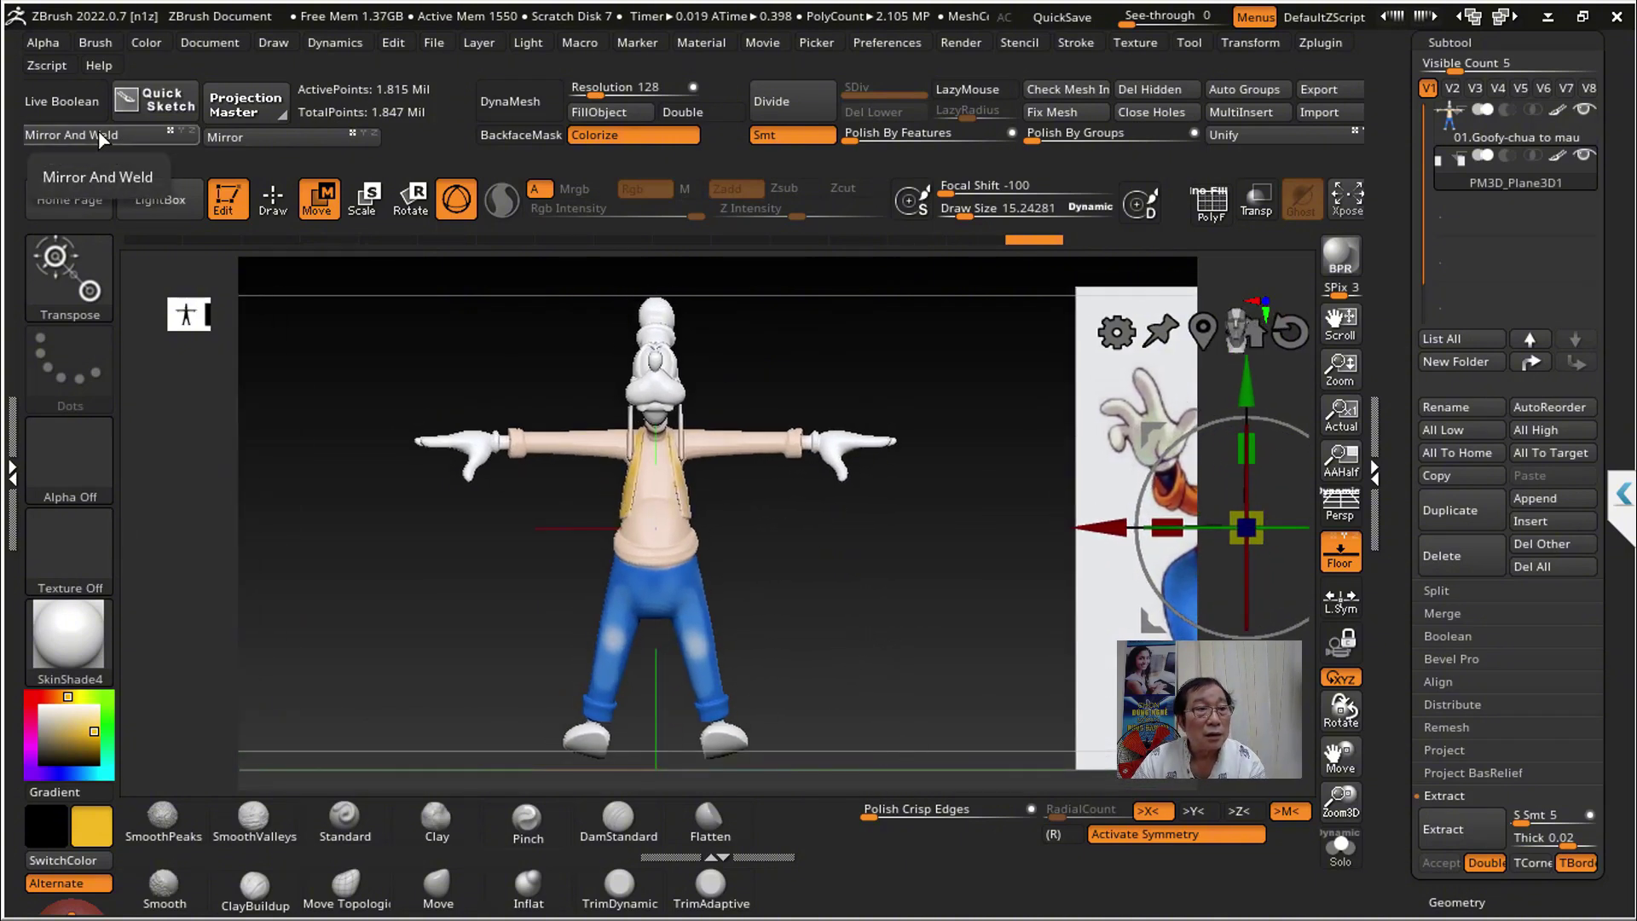
# Step: Mirror And Weld the Goofy model and frame it between both reference images
pyautogui.keyDown('alt'); pyautogui.click(650, 535); pyautogui.keyUp('alt')
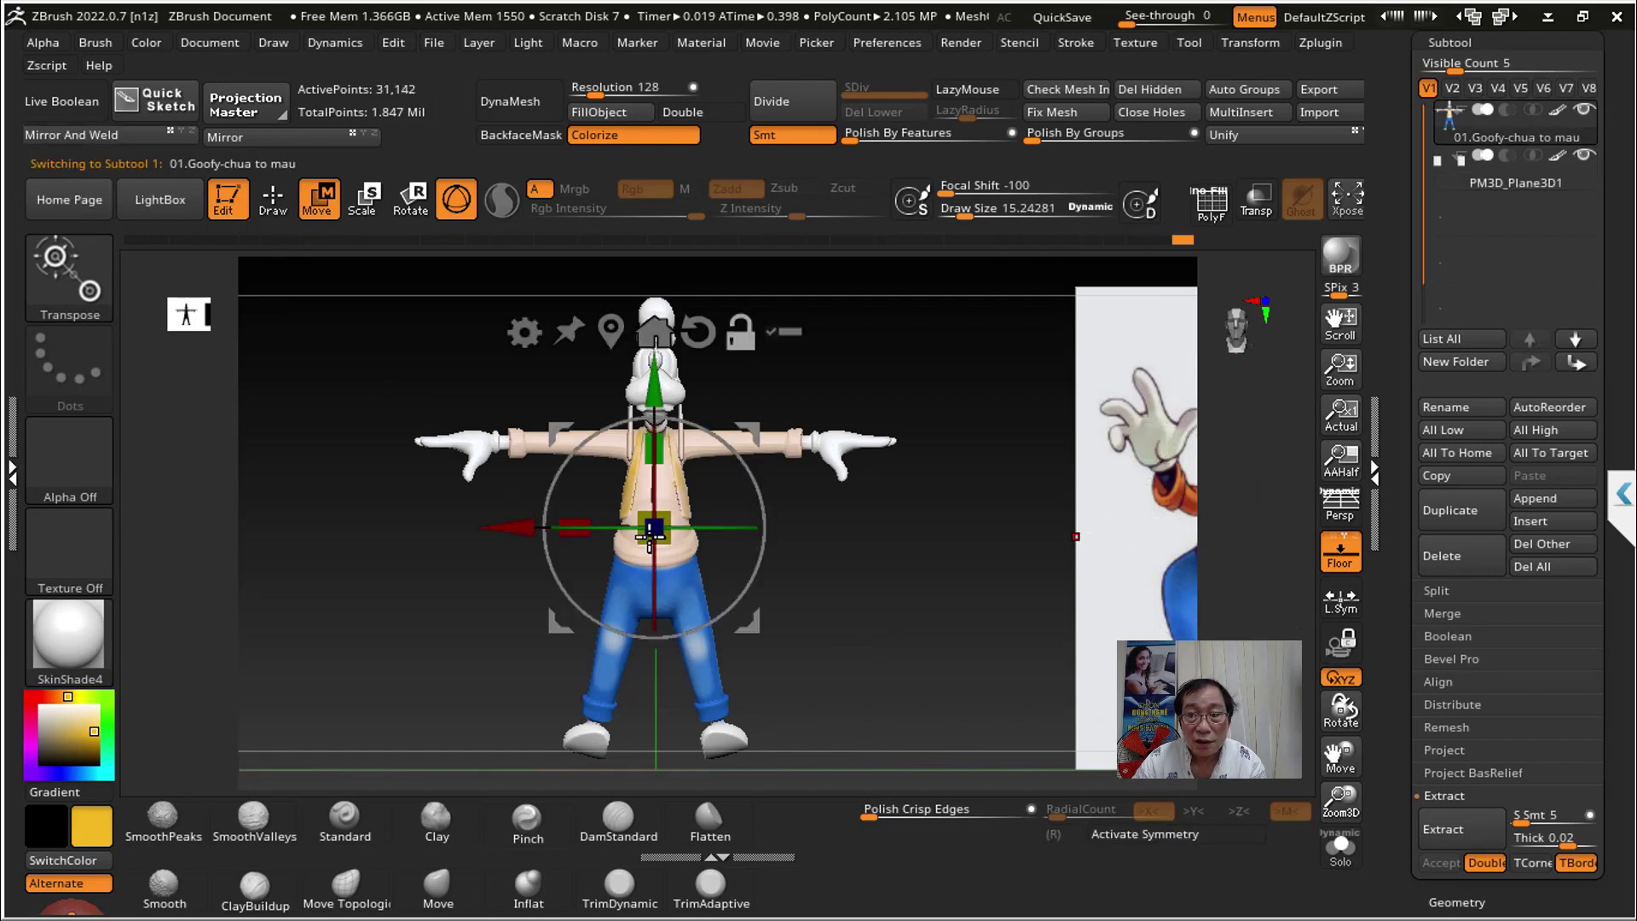
pyautogui.click(77, 135)
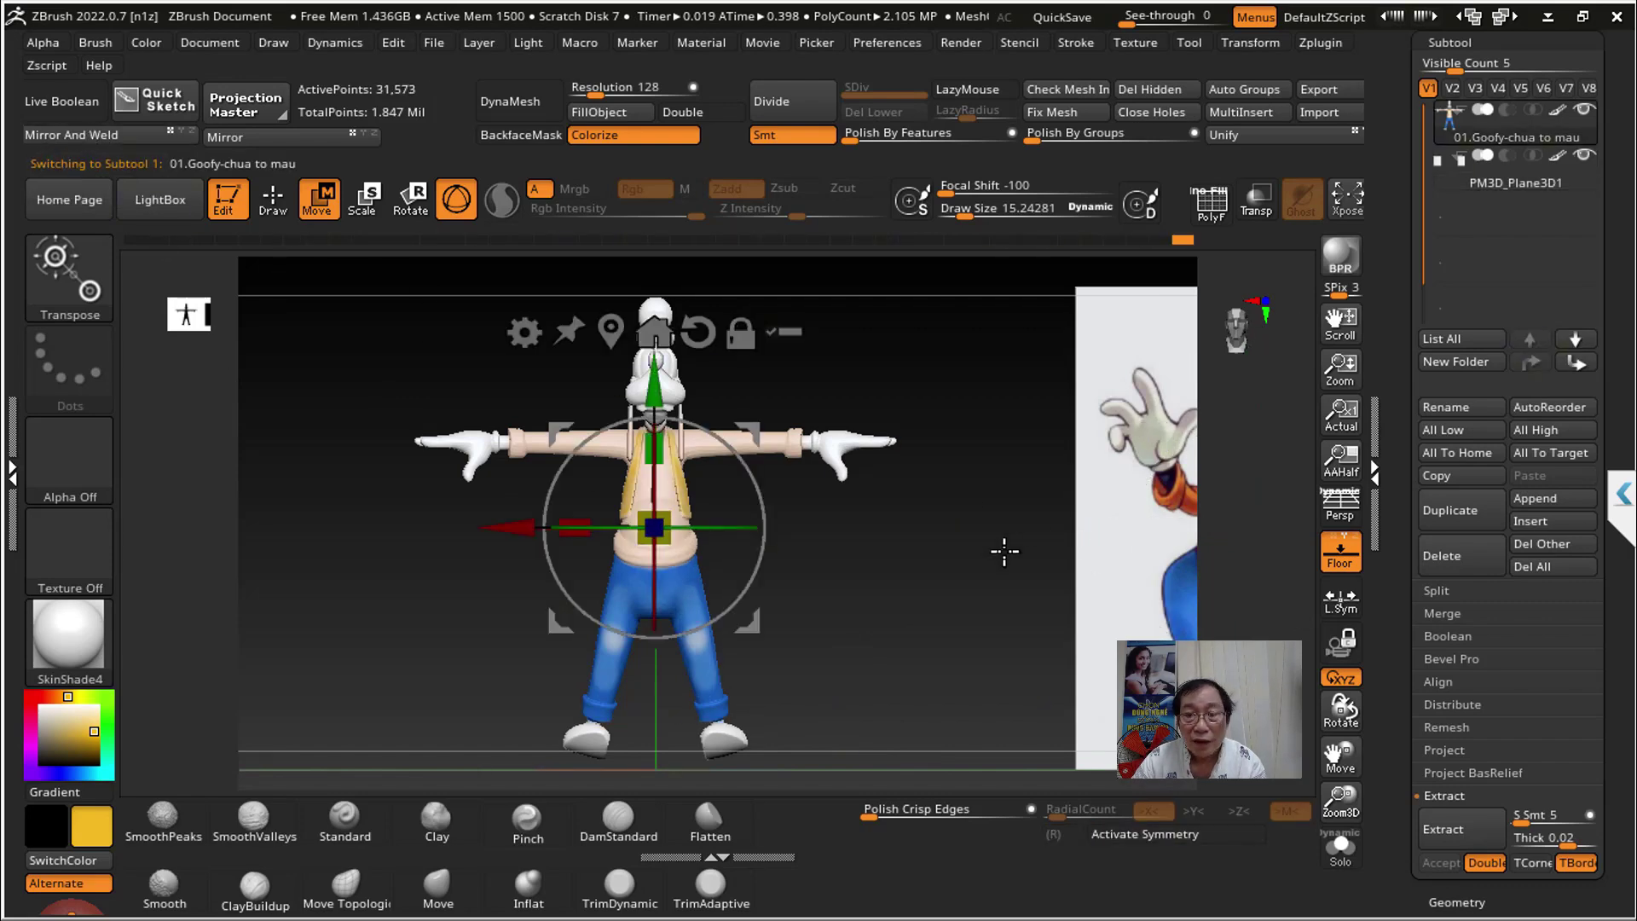
pyautogui.keyDown('alt'); pyautogui.moveTo(1005, 552); pyautogui.dragTo(837, 530); pyautogui.keyUp('alt')
pyautogui.keyDown('alt'); pyautogui.moveTo(580, 506); pyautogui.dragTo(1148, 579); pyautogui.keyUp('alt')
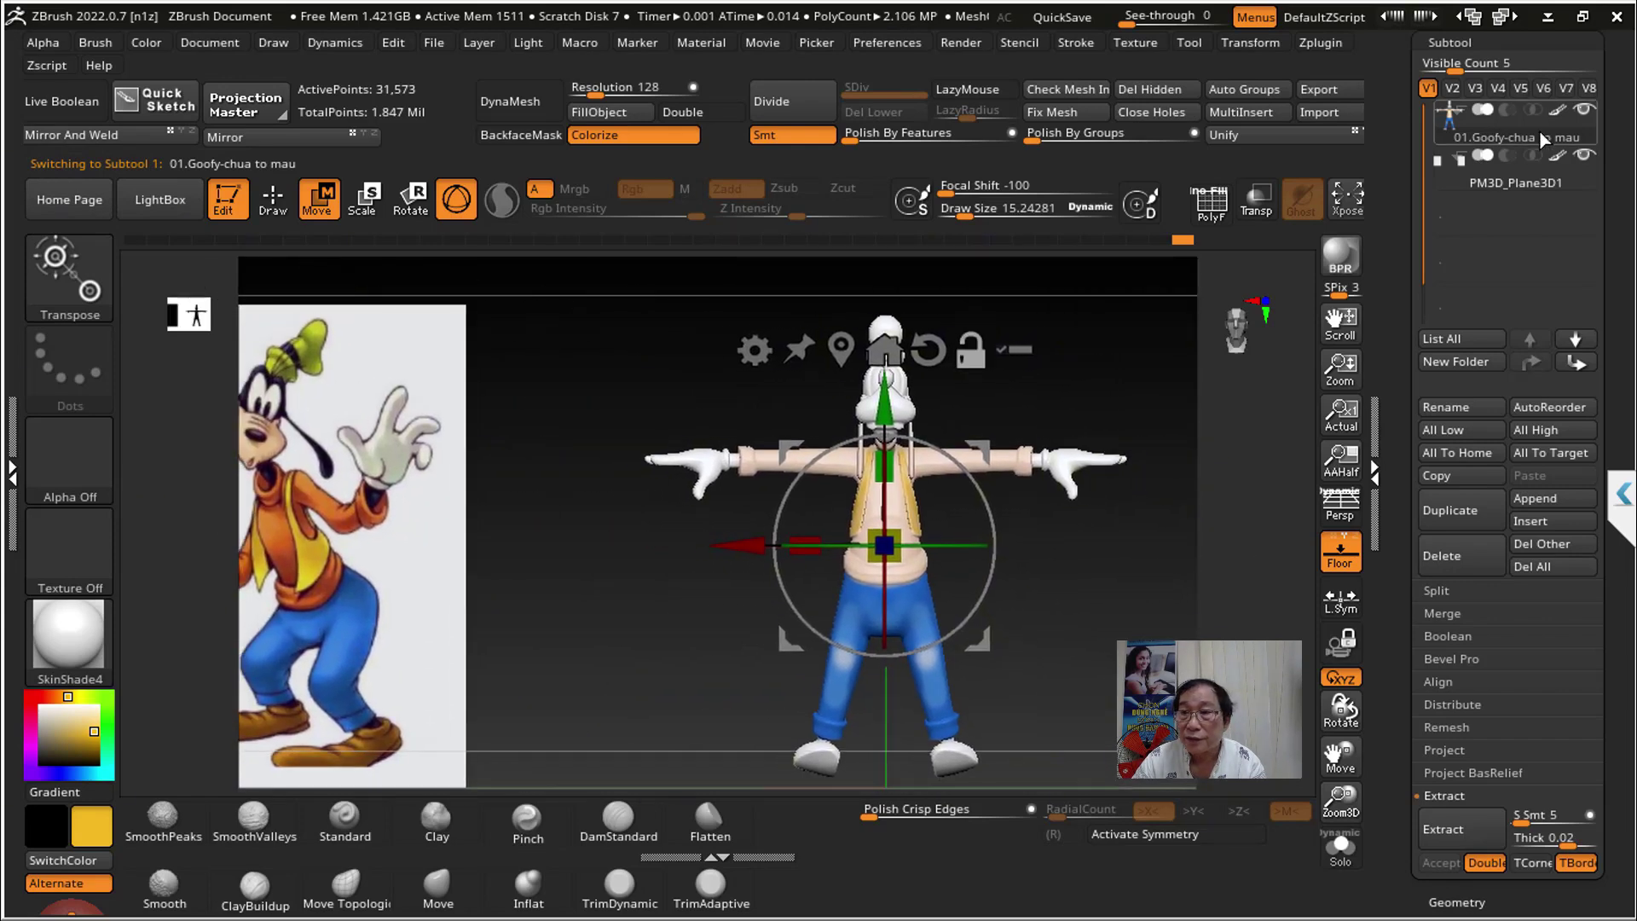
pyautogui.moveTo(645, 566)
pyautogui.keyDown('alt'); pyautogui.mouseDown()
pyautogui.moveTo(833, 584)
pyautogui.moveTo(762, 620)
pyautogui.mouseUp(); pyautogui.keyUp('alt')
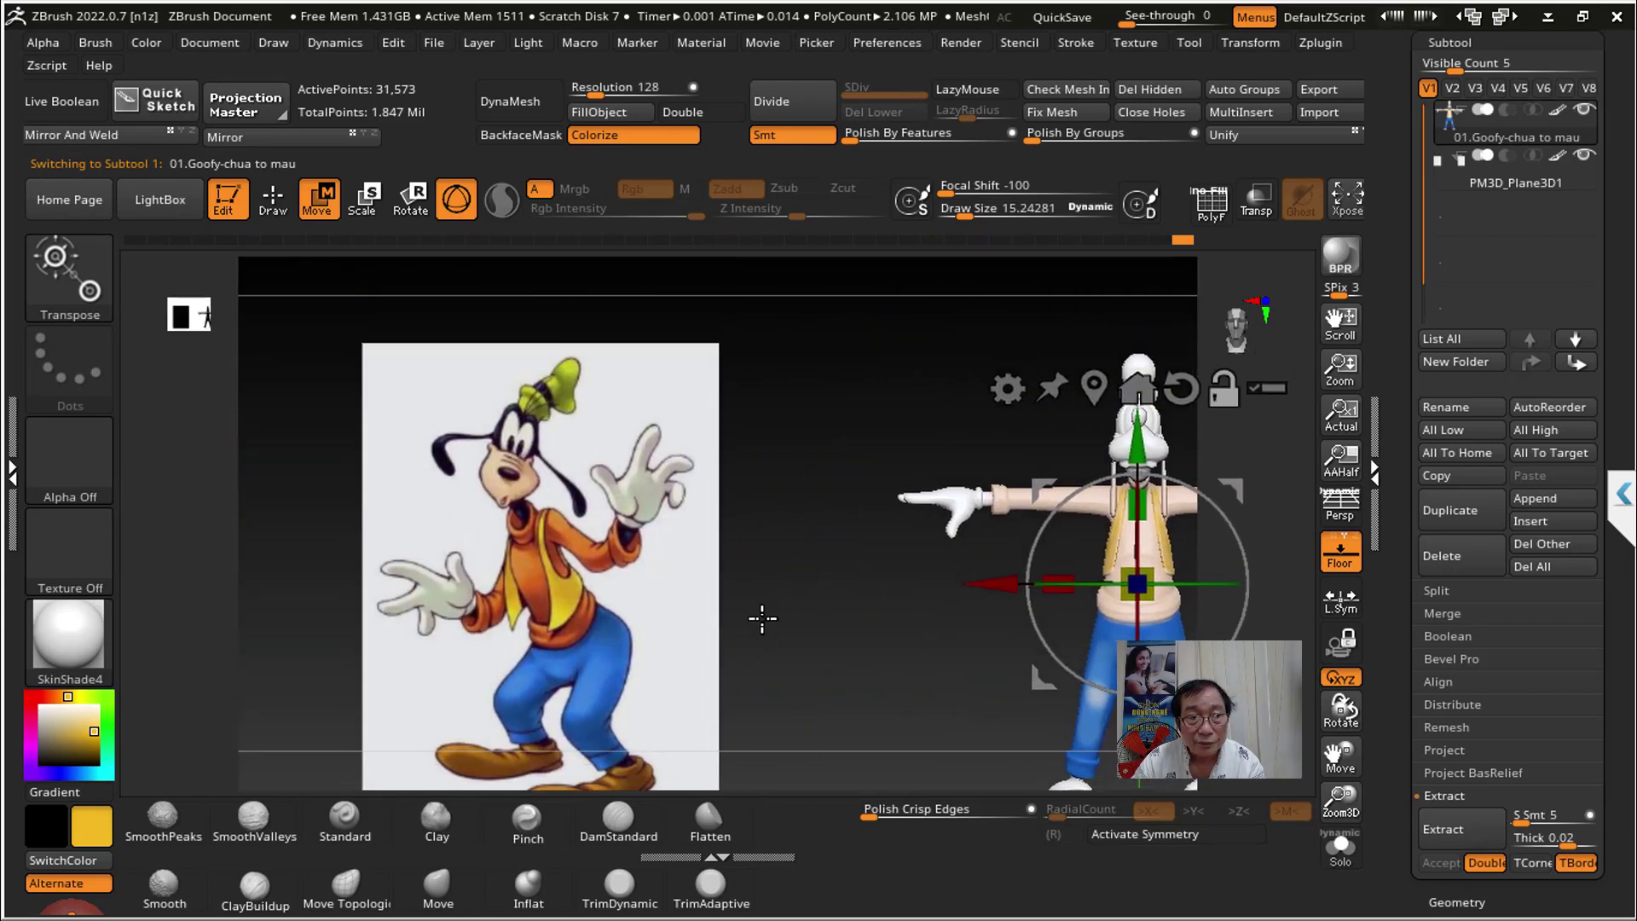
pyautogui.press('f')
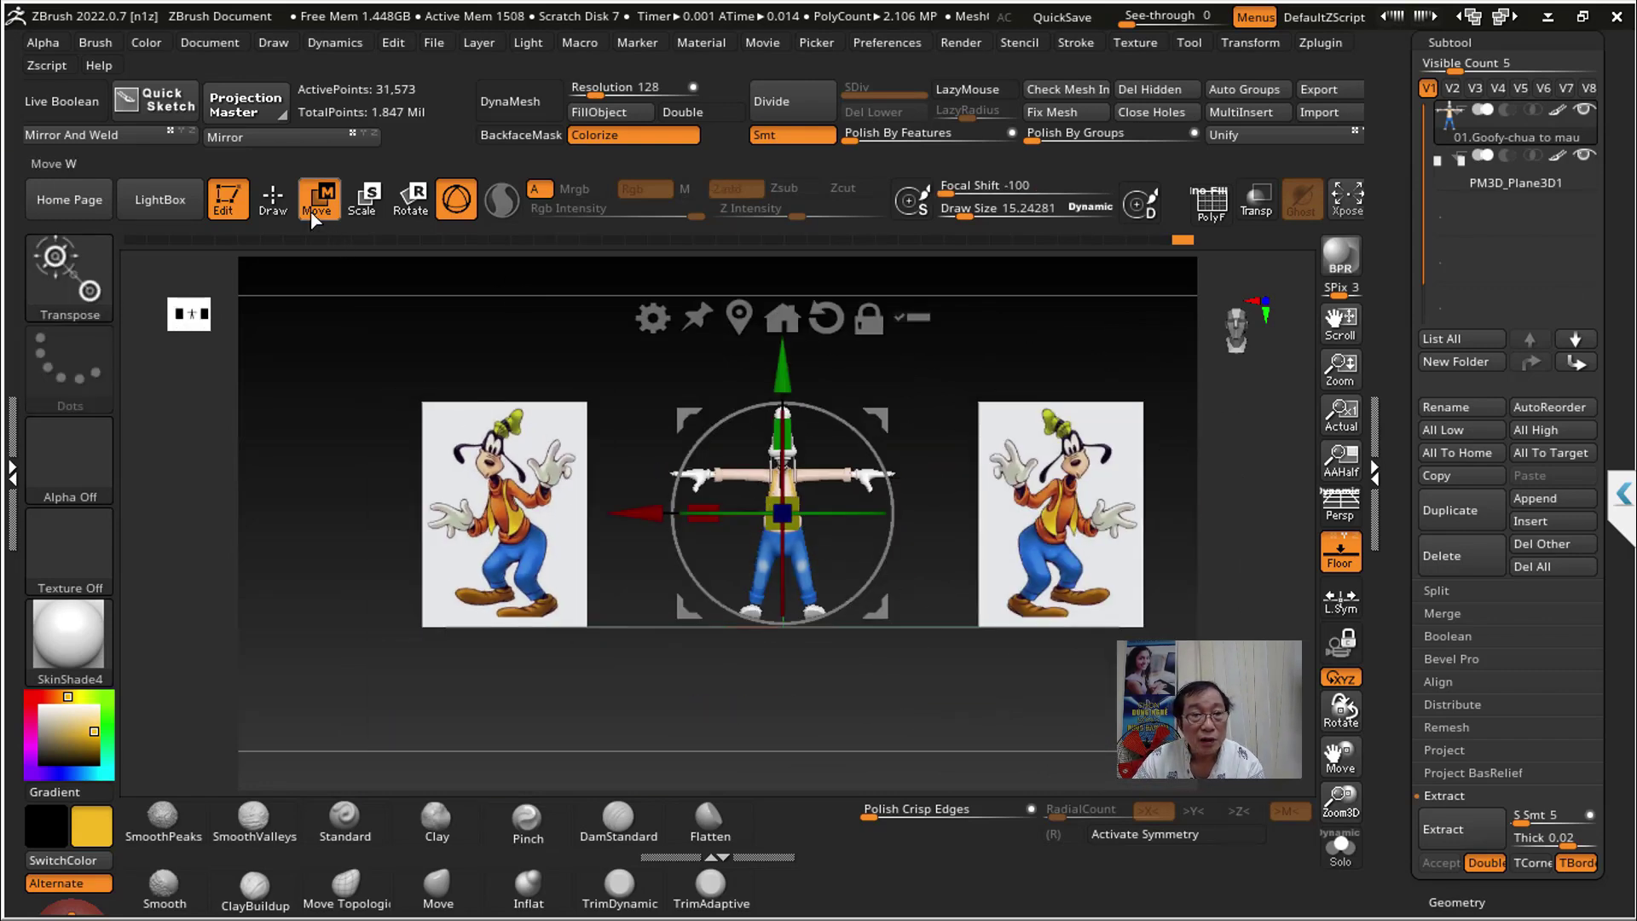
# Step: Try masking and slicing beside the left reference plane, then clear the mask
pyautogui.press('q')
pyautogui.keyDown('ctrl'); pyautogui.moveTo(524, 673); pyautogui.dragTo(524, 673); pyautogui.keyUp('ctrl')
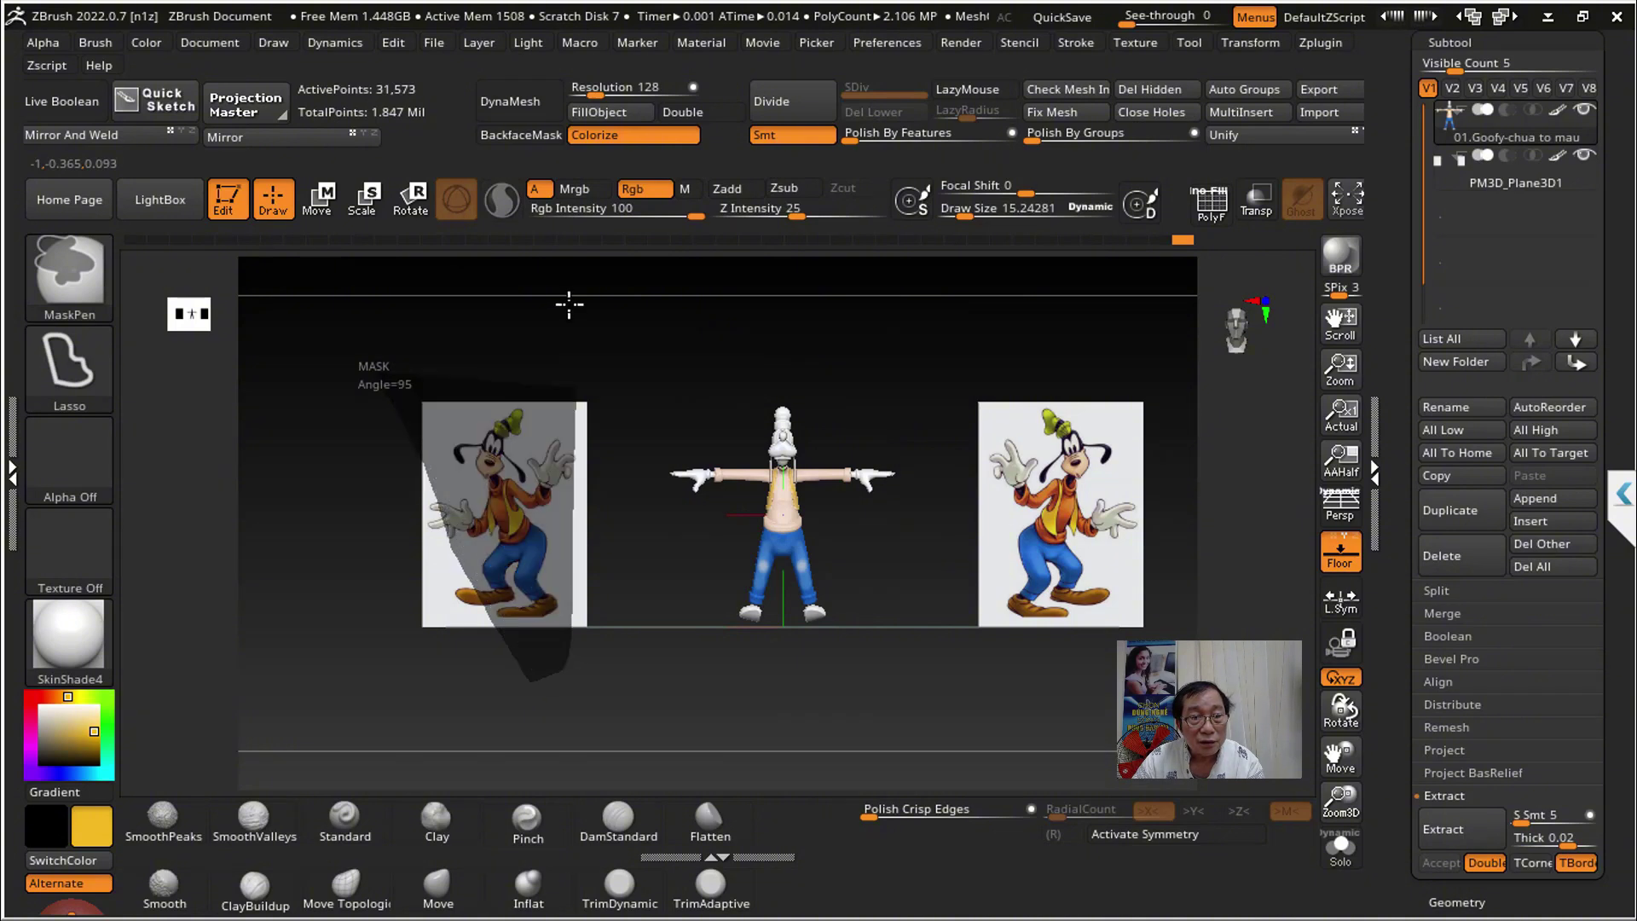
pyautogui.keyDown('ctrl'); pyautogui.click(566, 304); pyautogui.keyUp('ctrl')
pyautogui.hotkey('ctrl', 'shift')
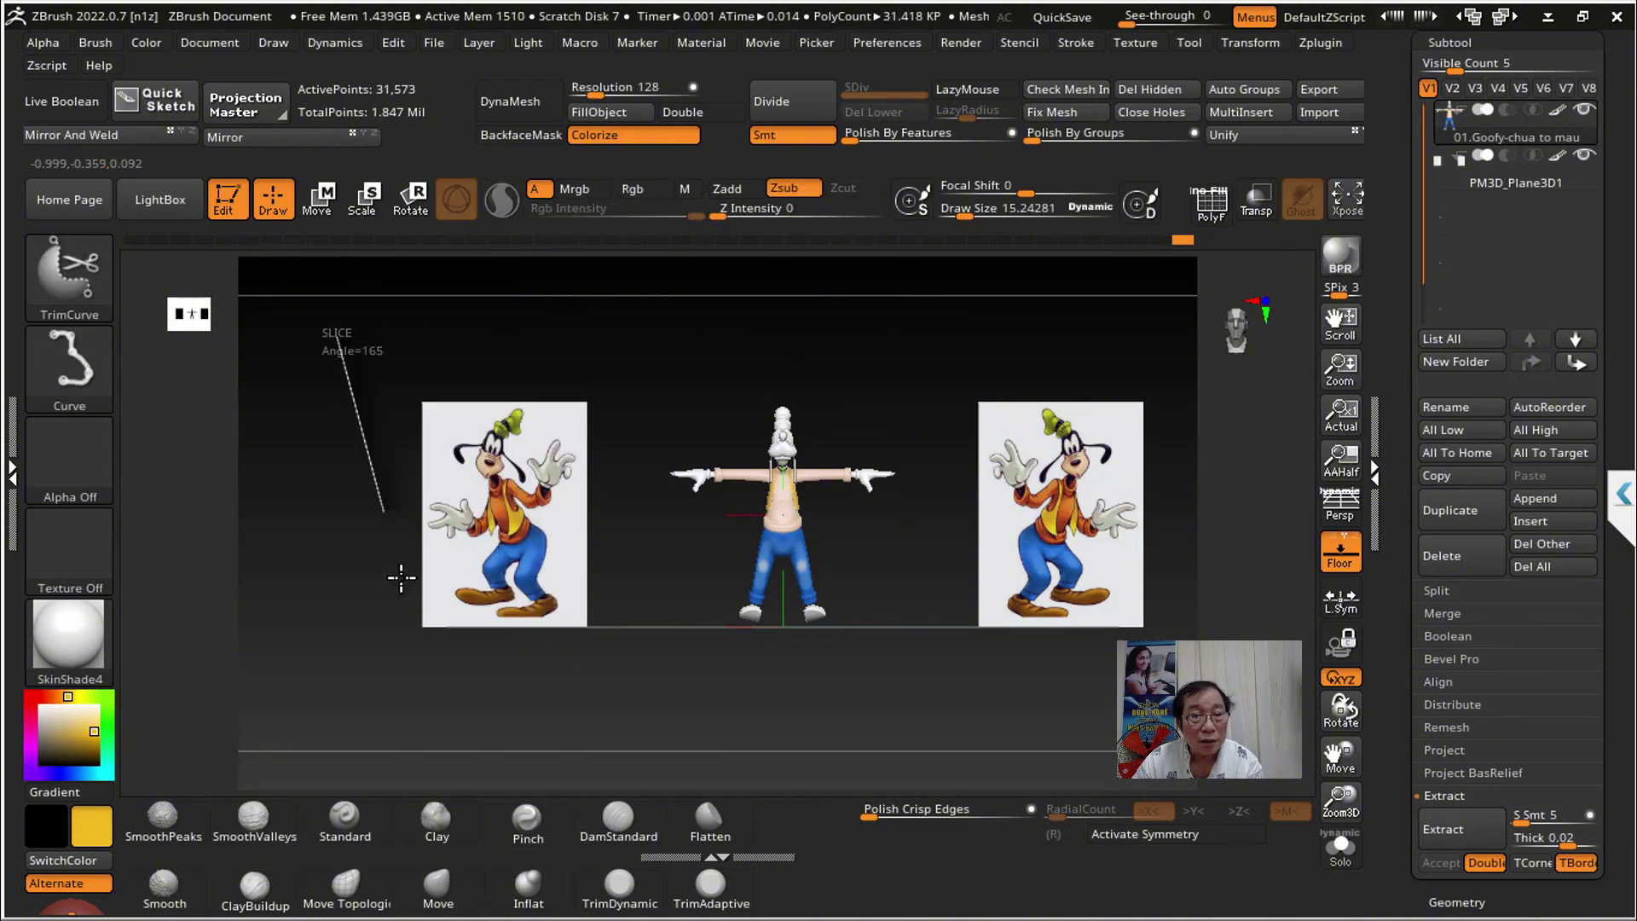
pyautogui.keyDown('ctrl'); pyautogui.keyDown('shift'); pyautogui.moveTo(401, 577); pyautogui.dragTo(432, 329); pyautogui.keyUp('shift'); pyautogui.keyUp('ctrl')
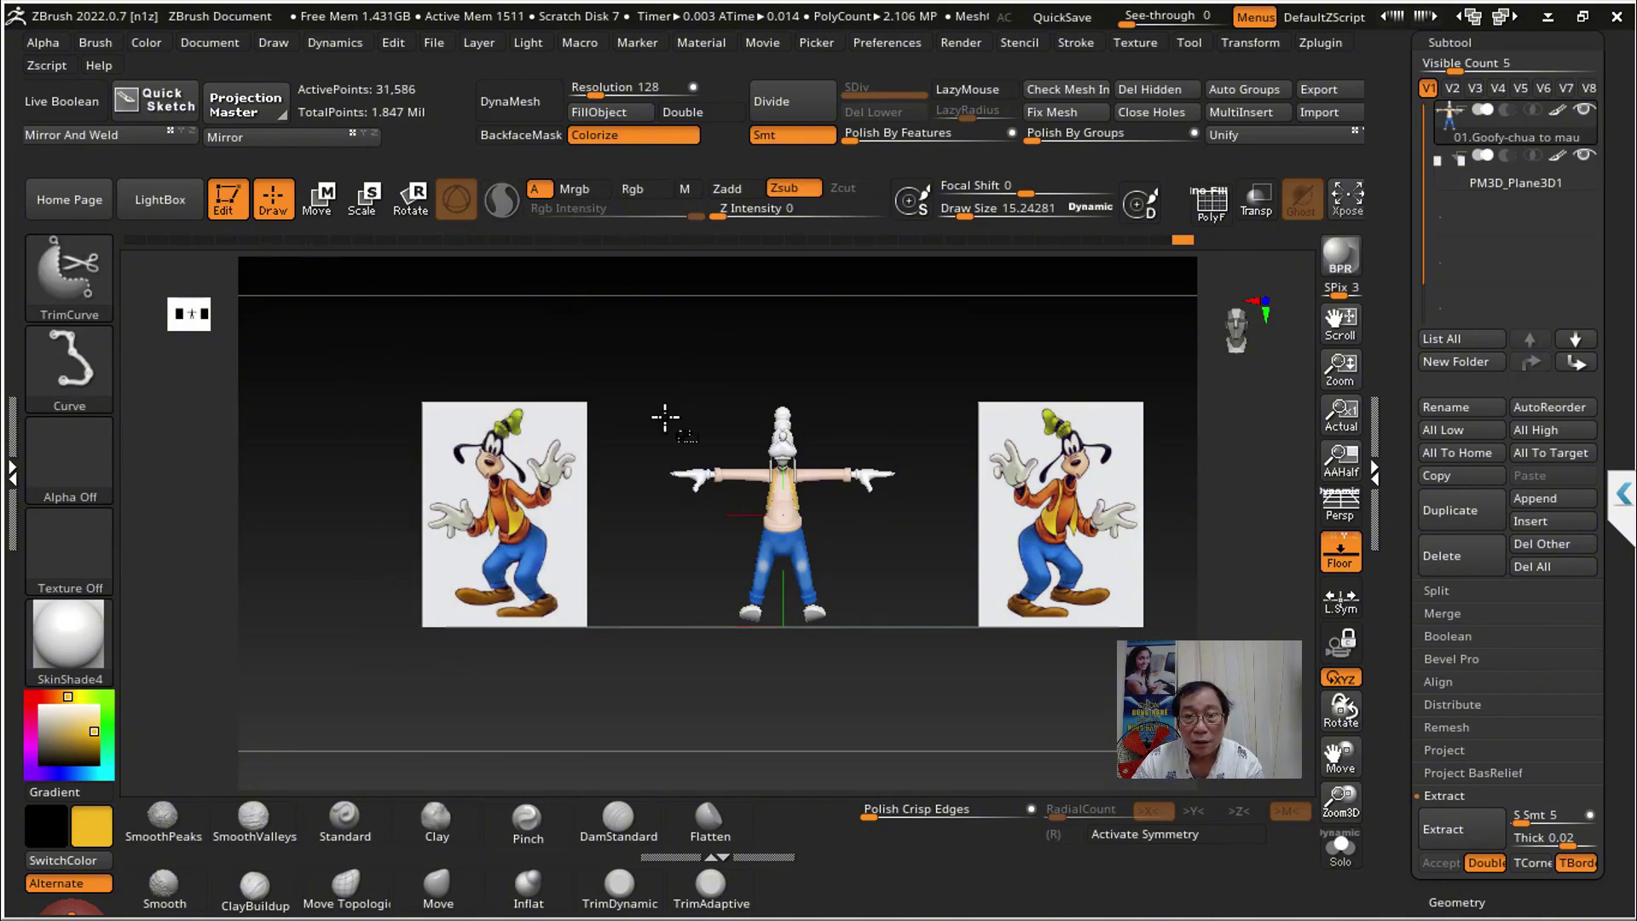
# Step: Box-select the left reference plane with SelectRect to hide it, leaving one plane
pyautogui.keyDown('alt'); pyautogui.click(553, 522); pyautogui.keyUp('alt')
pyautogui.keyDown('ctrl'); pyautogui.keyDown('shift'); pyautogui.click(68, 273); pyautogui.keyUp('shift'); pyautogui.keyUp('ctrl')
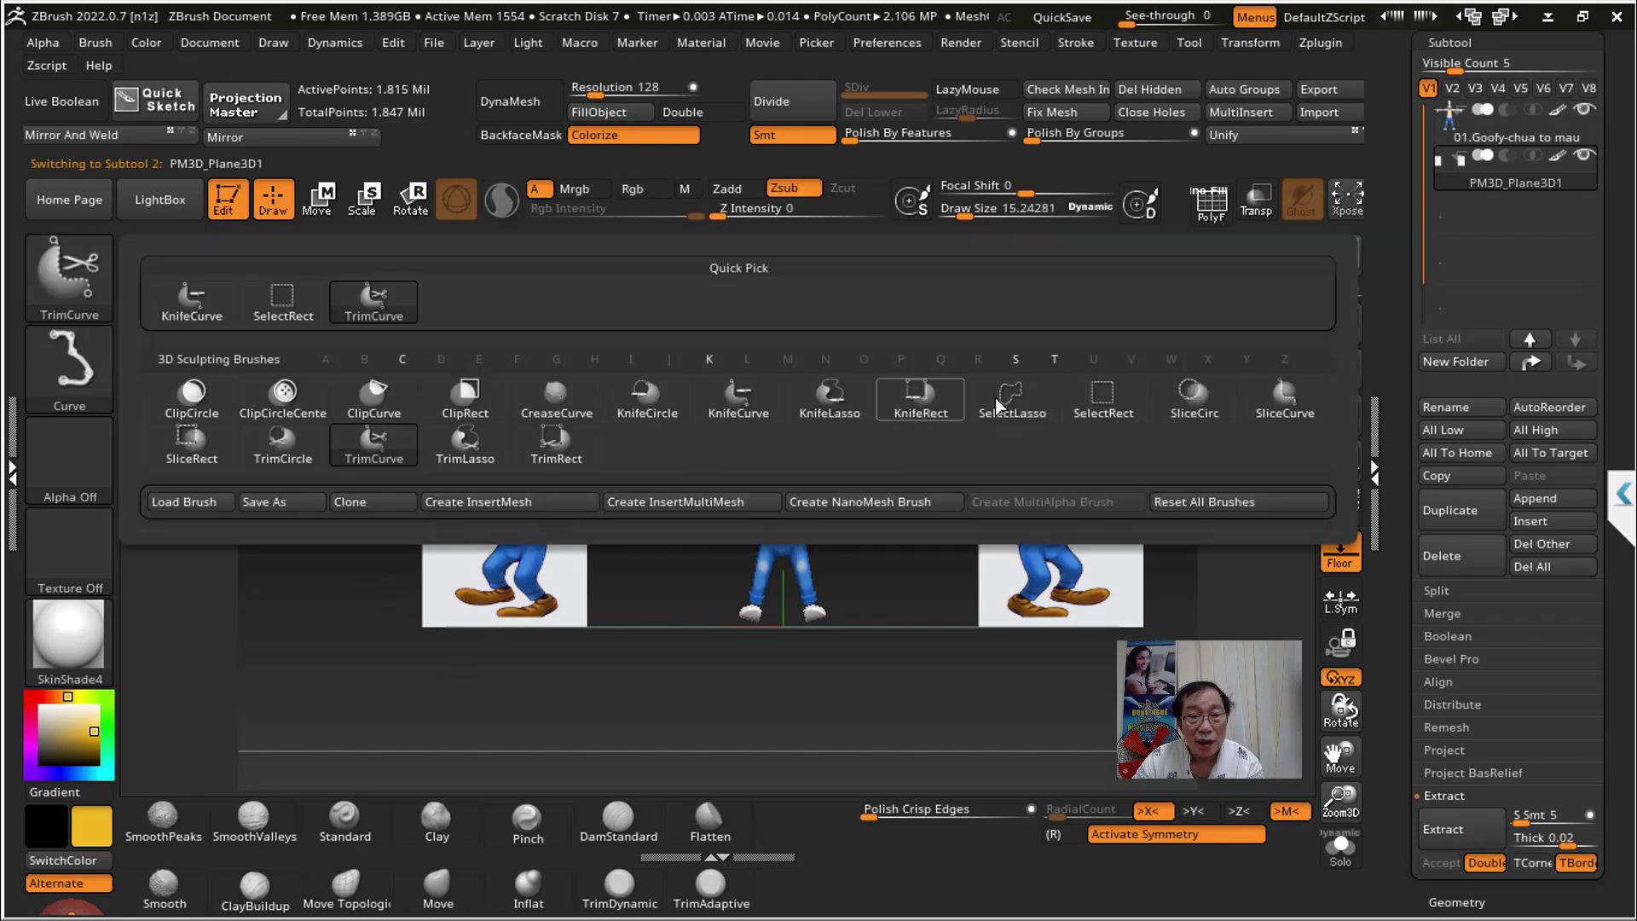
pyautogui.click(1103, 396)
pyautogui.keyDown('ctrl'); pyautogui.keyDown('shift'); pyautogui.moveTo(385, 375); pyautogui.dragTo(631, 686); pyautogui.keyUp('shift'); pyautogui.keyUp('ctrl')
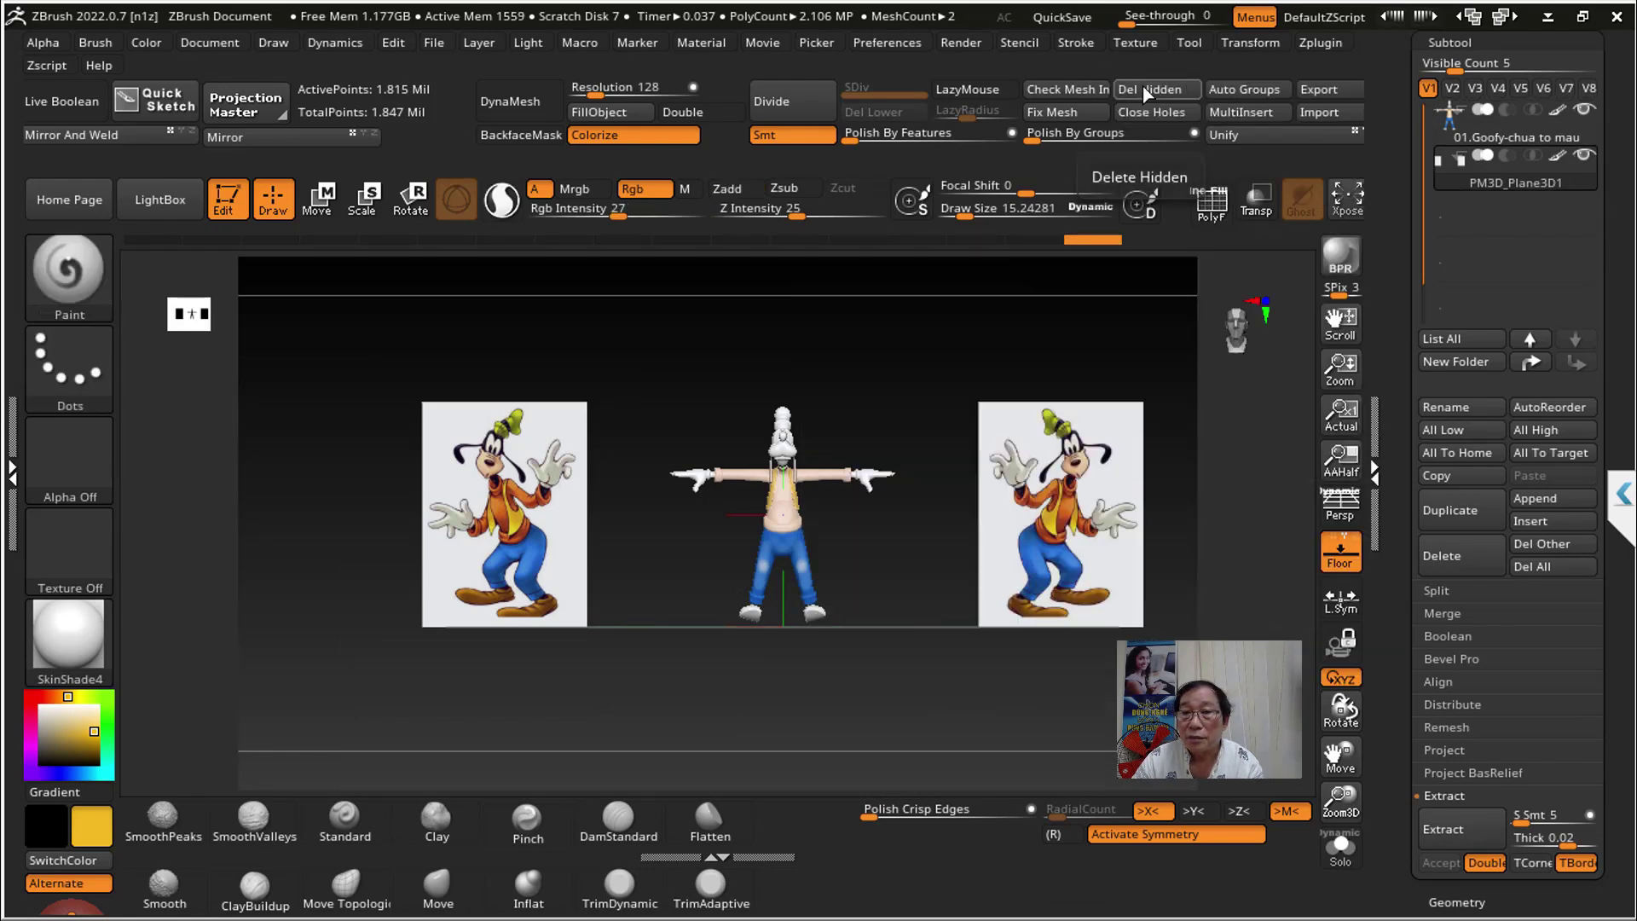
pyautogui.click(1147, 90)
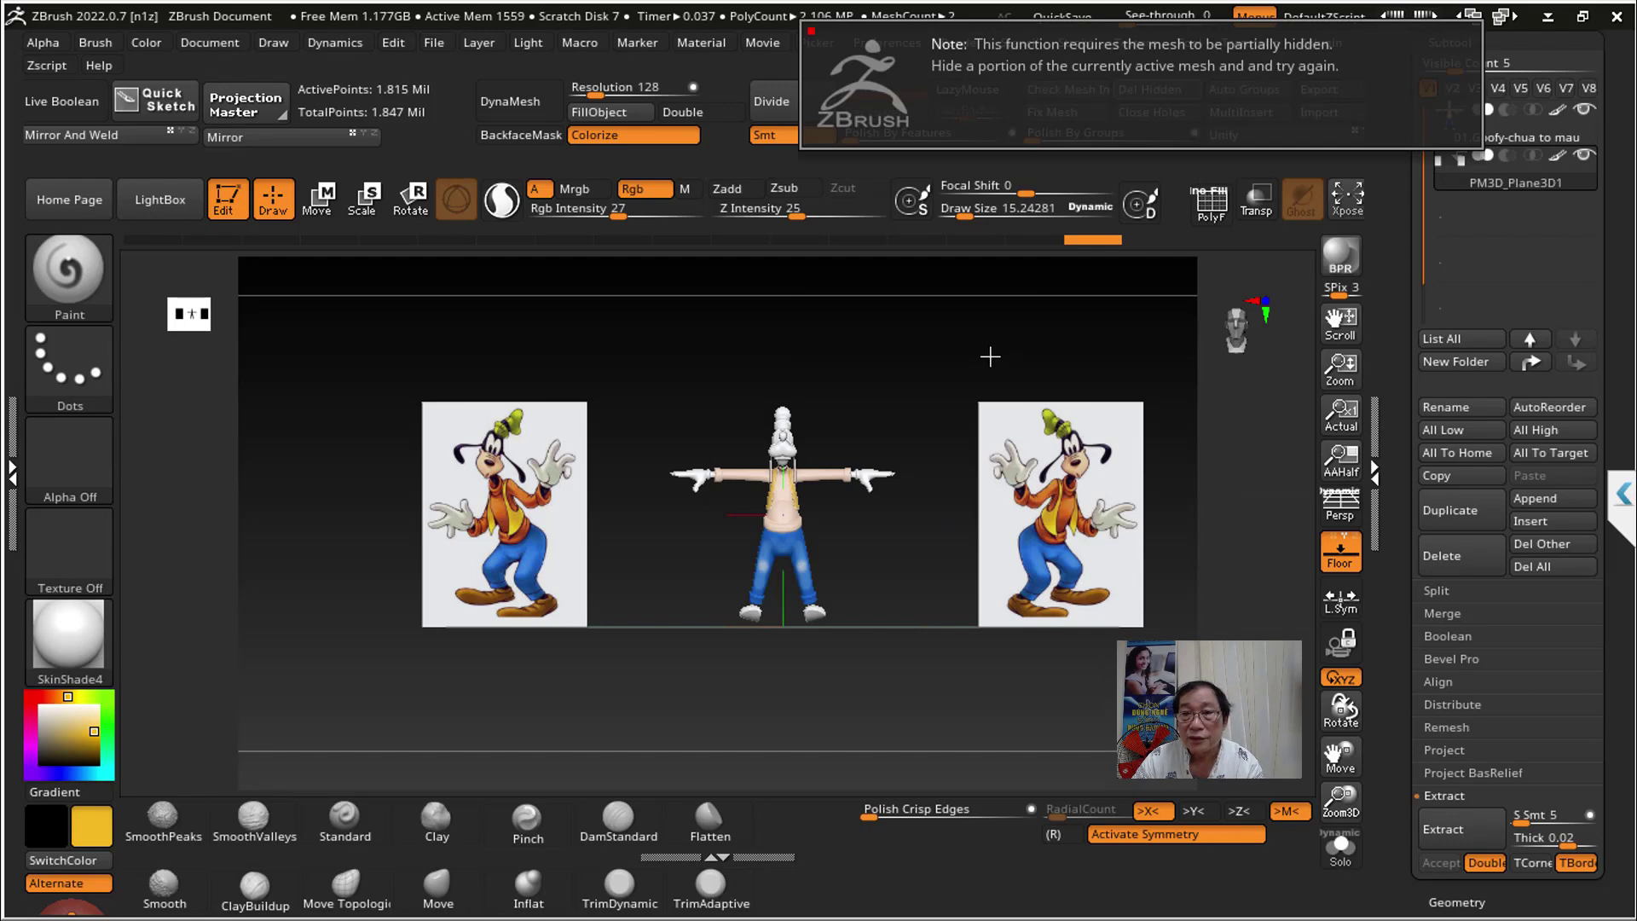
pyautogui.click(1204, 844)
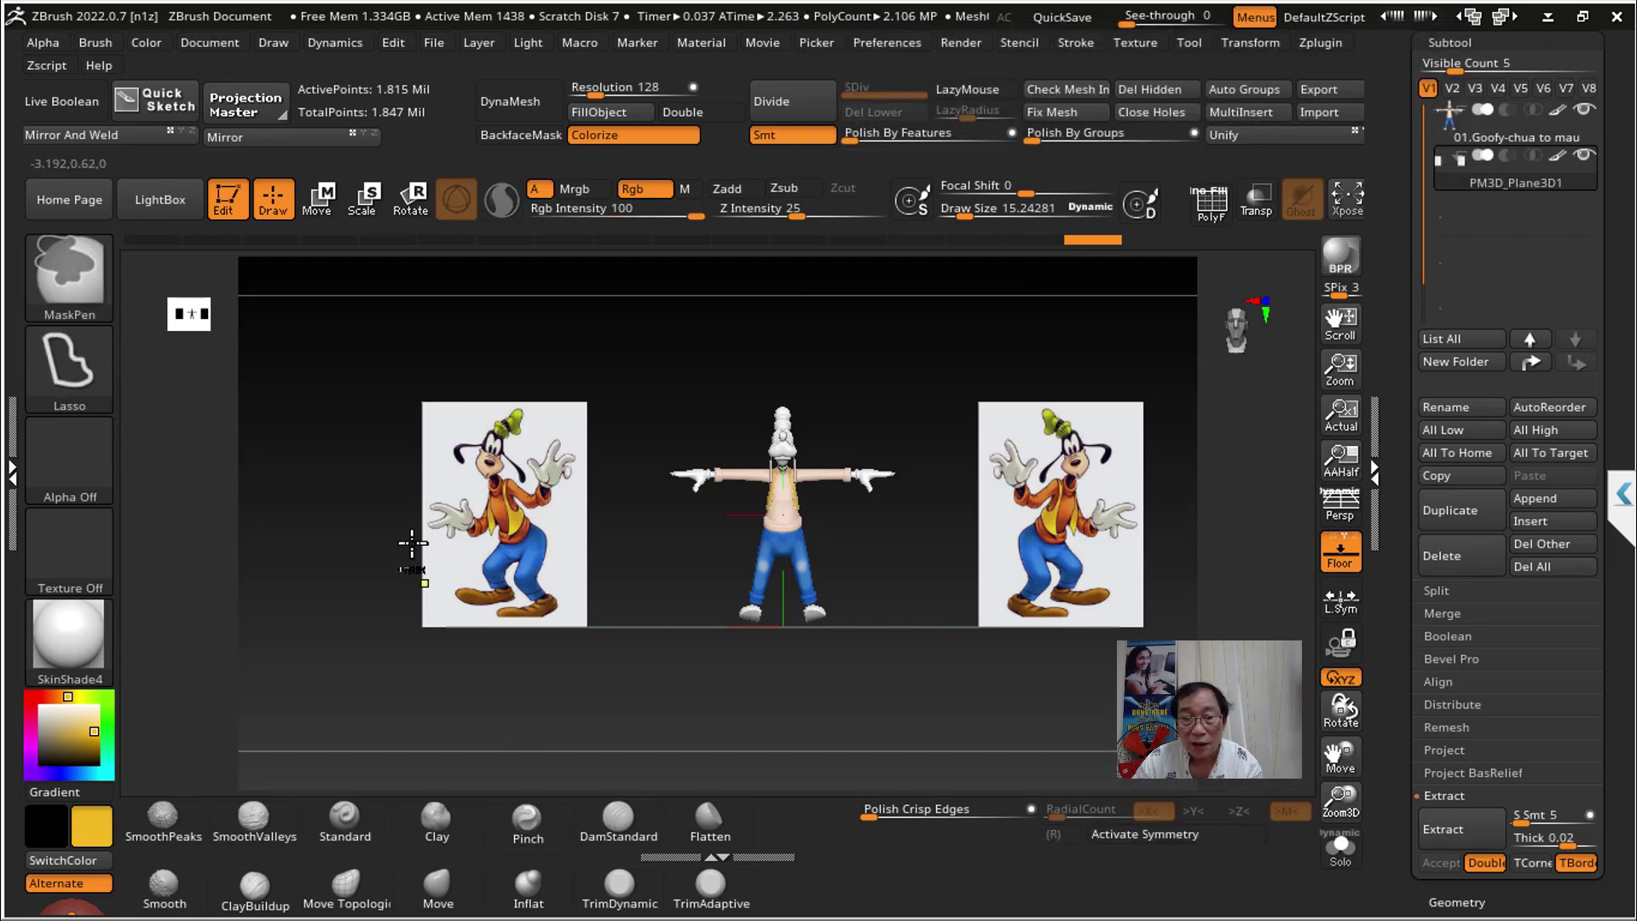
pyautogui.moveTo(366, 386)
pyautogui.keyDown('ctrl'); pyautogui.keyDown('shift'); pyautogui.mouseDown()
pyautogui.moveTo(586, 706)
pyautogui.moveTo(614, 707)
pyautogui.mouseUp(); pyautogui.keyUp('shift'); pyautogui.keyUp('ctrl')
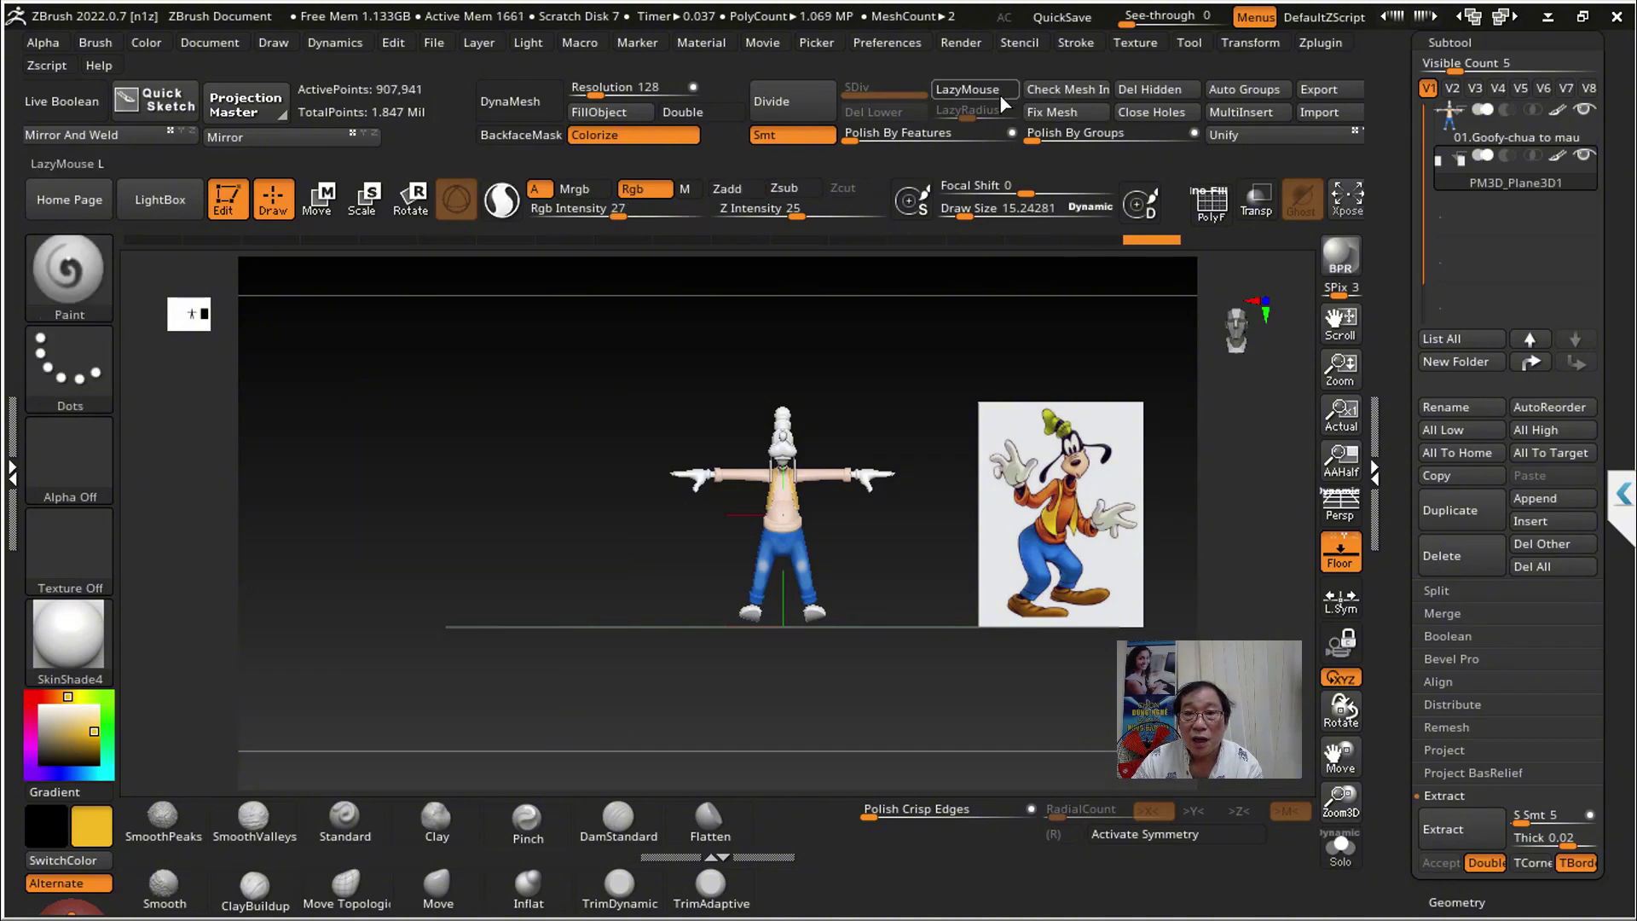
# Step: Sample the dark reddish-brown of Goofy's shirt from the reference and orbit to a front view
pyautogui.press('f')
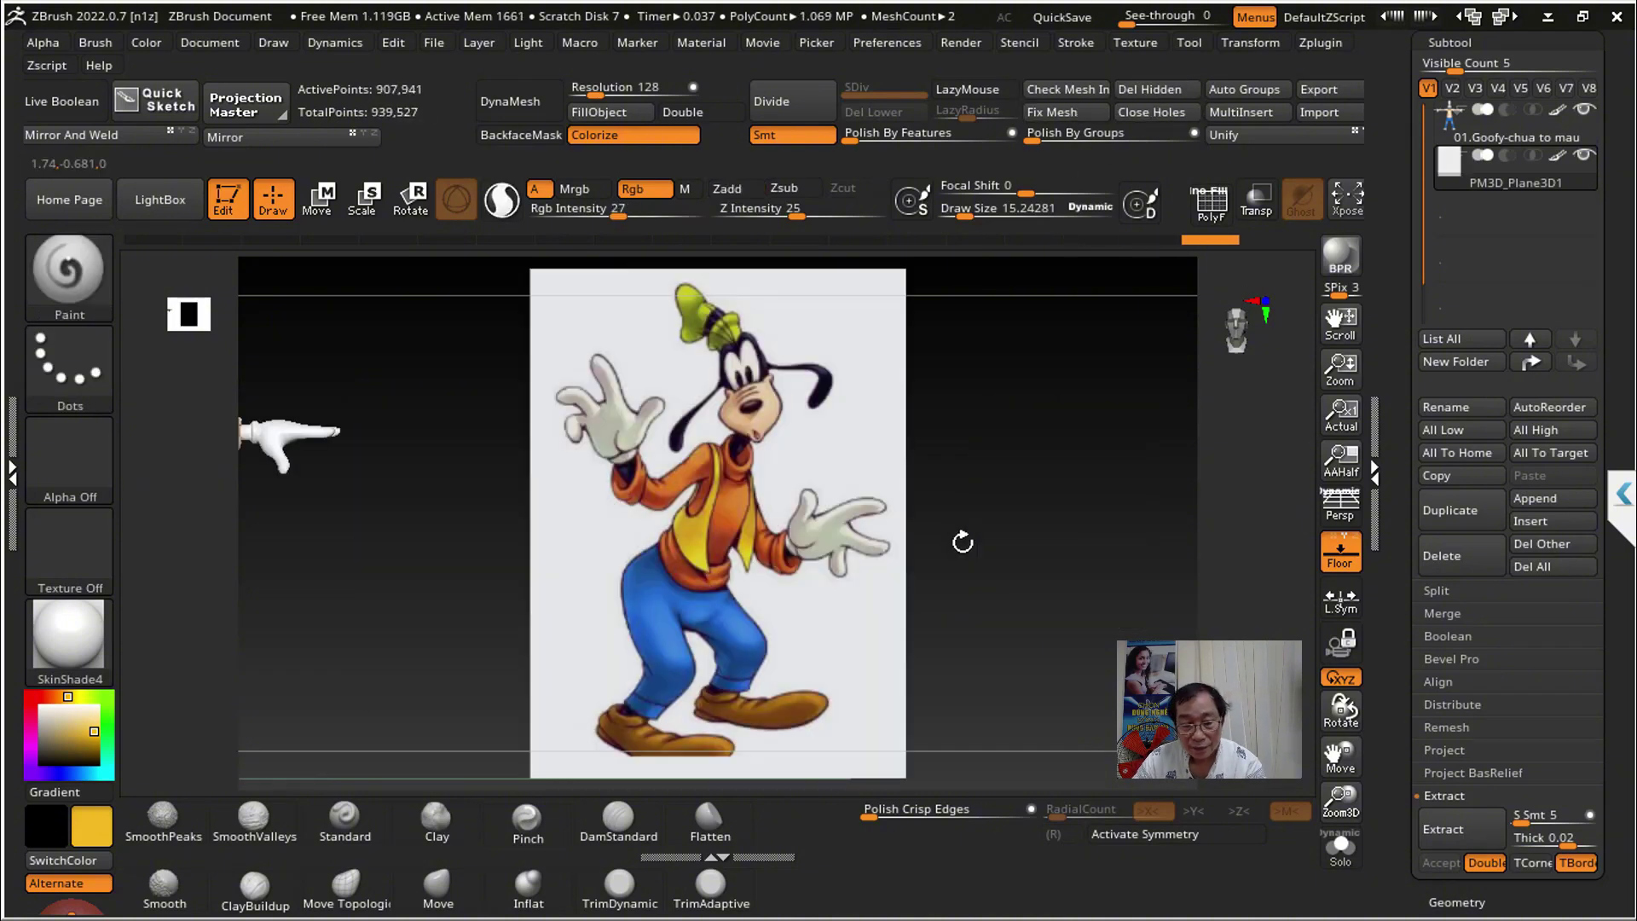
pyautogui.moveTo(1130, 554); pyautogui.dragTo(362, 507)
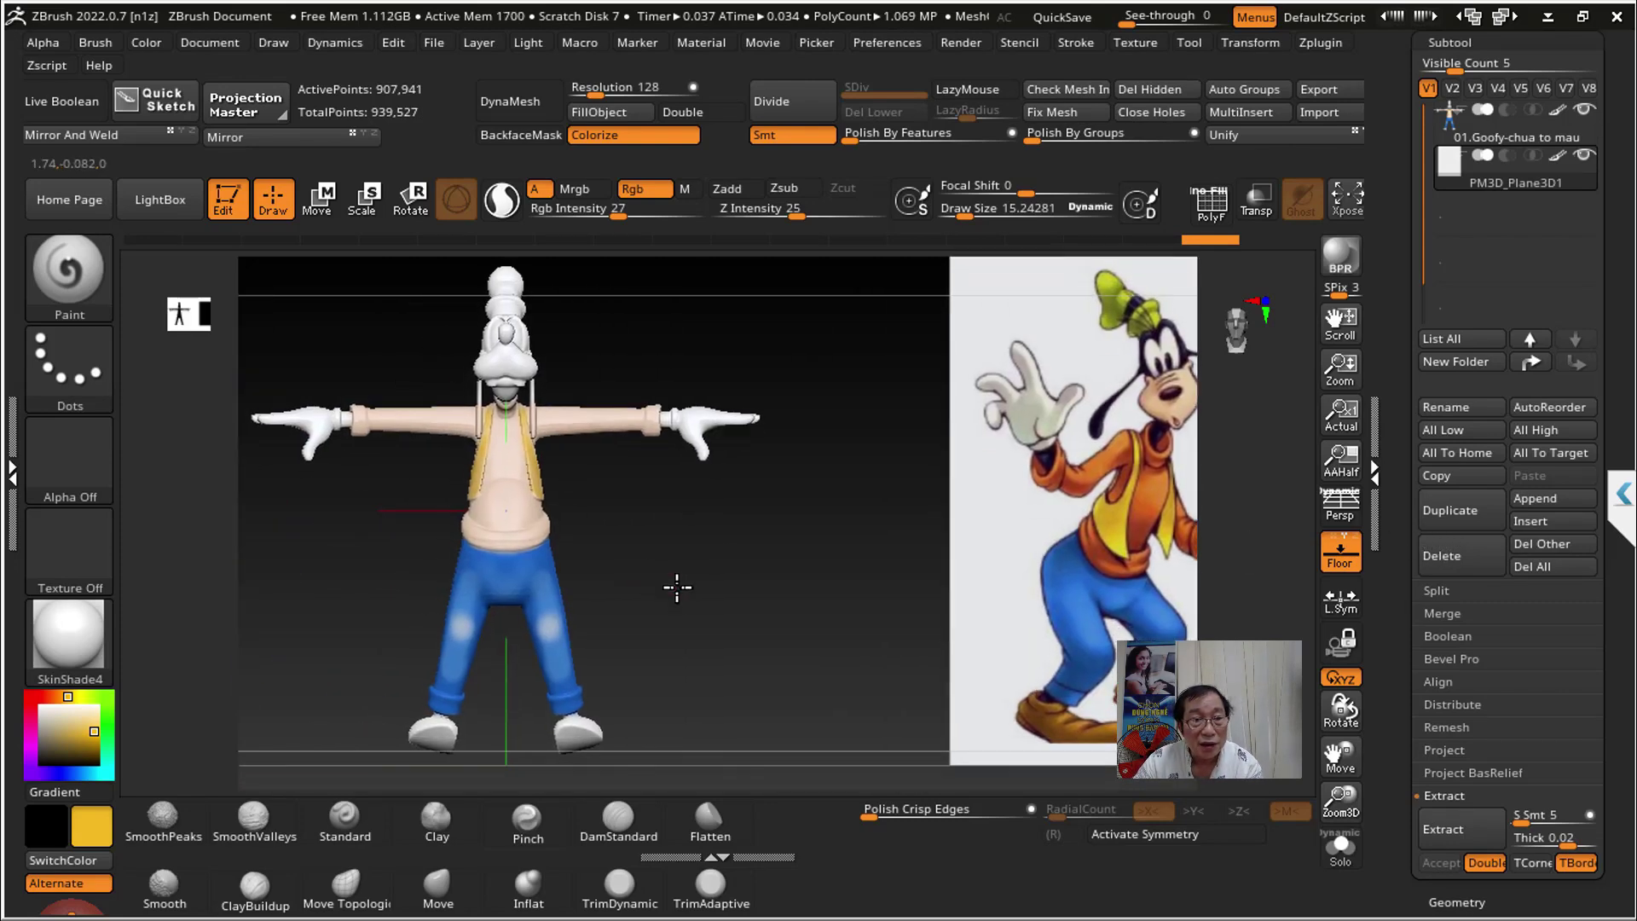
pyautogui.moveTo(676, 584)
pyautogui.keyDown('alt'); pyautogui.mouseDown()
pyautogui.moveTo(719, 597)
pyautogui.moveTo(621, 606)
pyautogui.moveTo(757, 619)
pyautogui.mouseUp(); pyautogui.keyUp('alt')
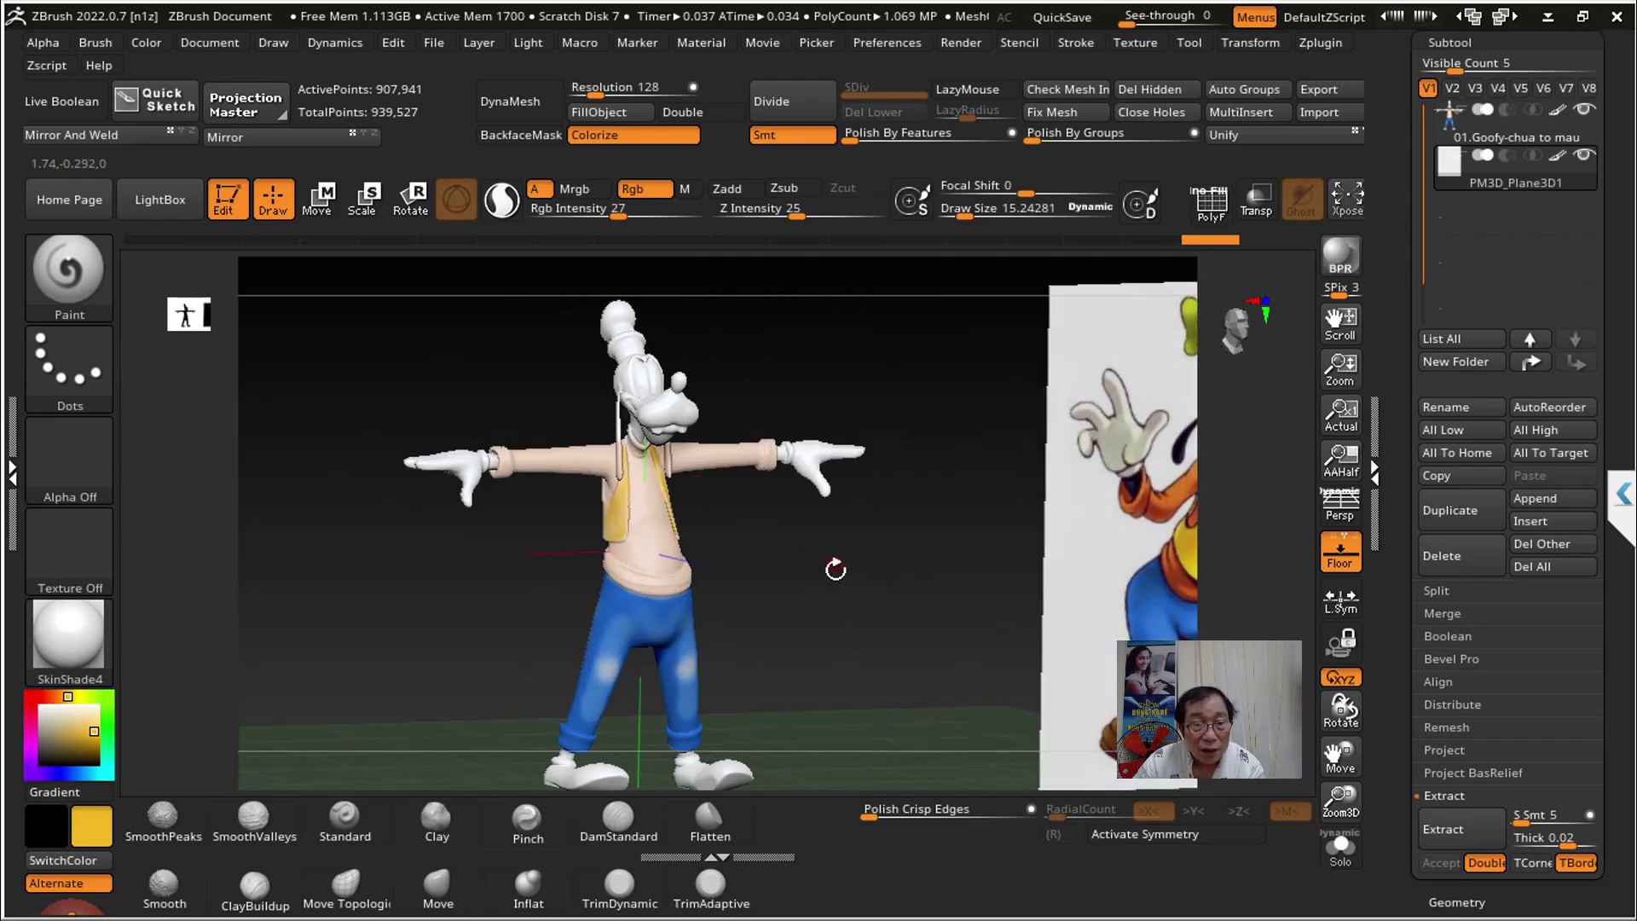
pyautogui.moveTo(835, 569)
pyautogui.mouseDown()
pyautogui.moveTo(759, 566)
pyautogui.moveTo(1021, 552)
pyautogui.mouseUp()
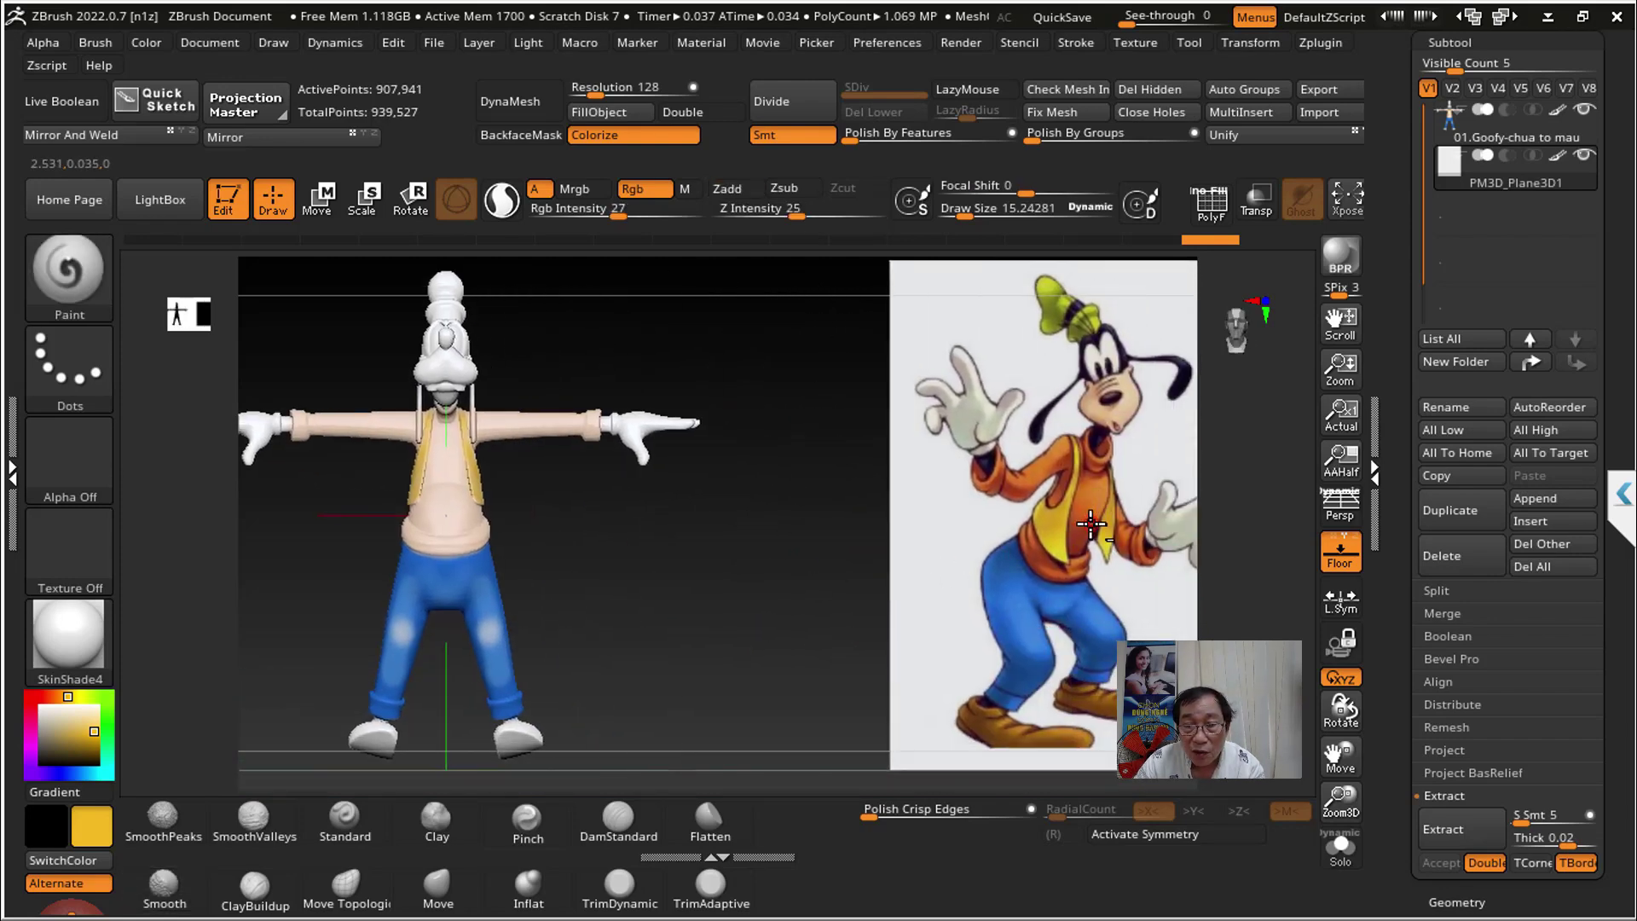
pyautogui.press('c')
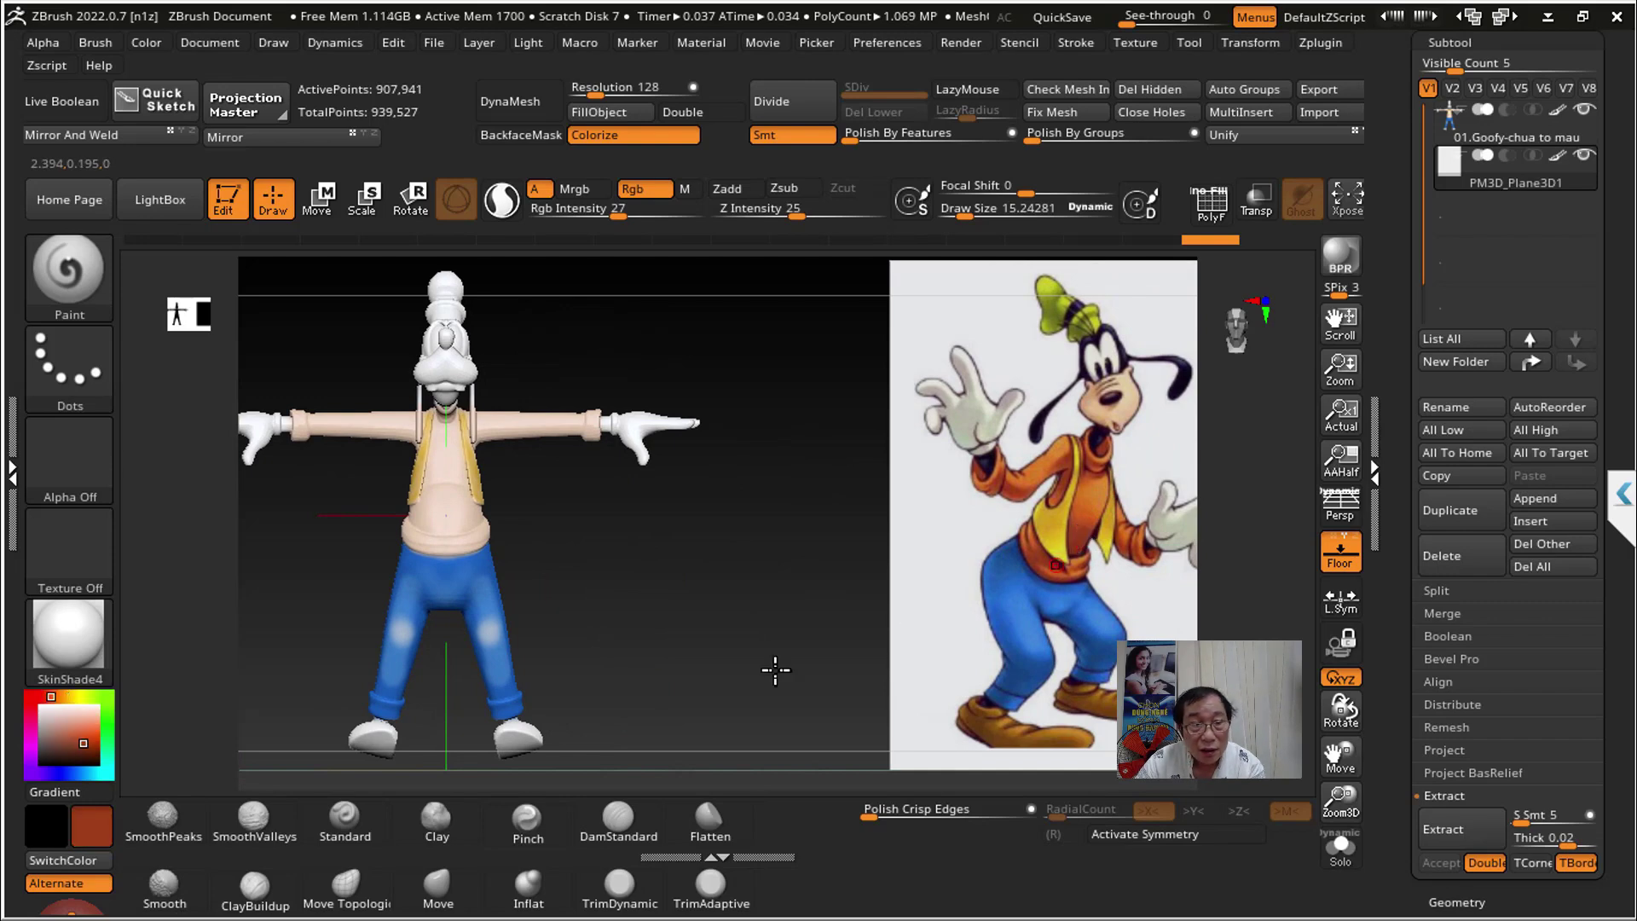
pyautogui.moveTo(622, 627)
pyautogui.keyDown('alt'); pyautogui.mouseDown()
pyautogui.moveTo(701, 639)
pyautogui.moveTo(709, 656)
pyautogui.mouseUp(); pyautogui.keyUp('alt')
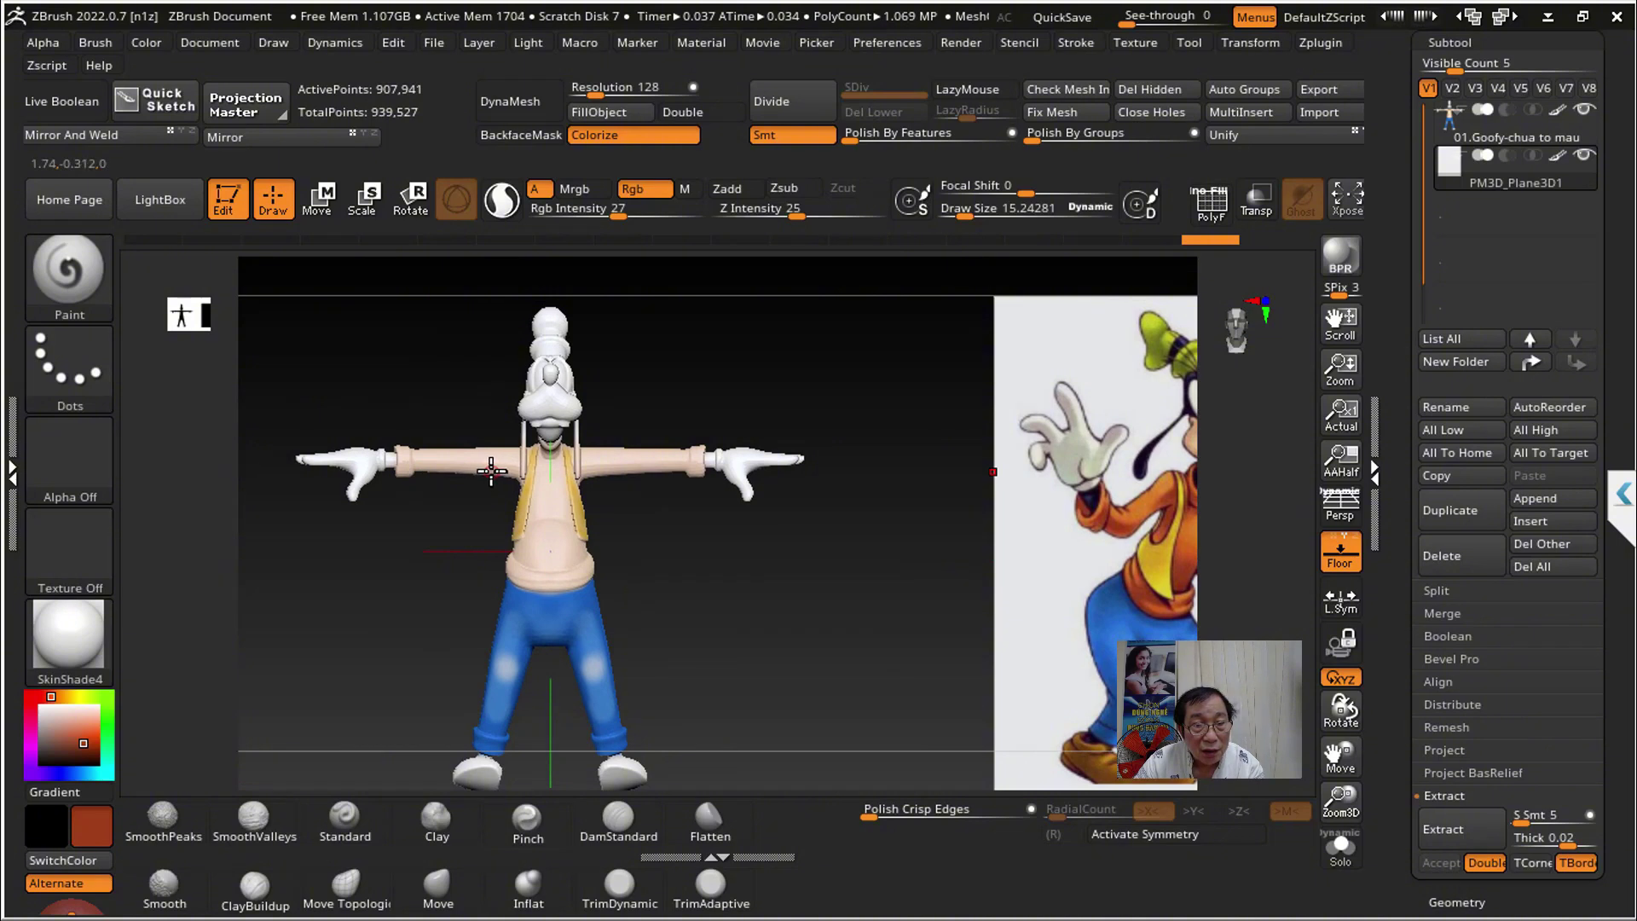
pyautogui.moveTo(491, 470)
pyautogui.mouseDown()
pyautogui.moveTo(818, 633)
pyautogui.moveTo(480, 526)
pyautogui.mouseUp()
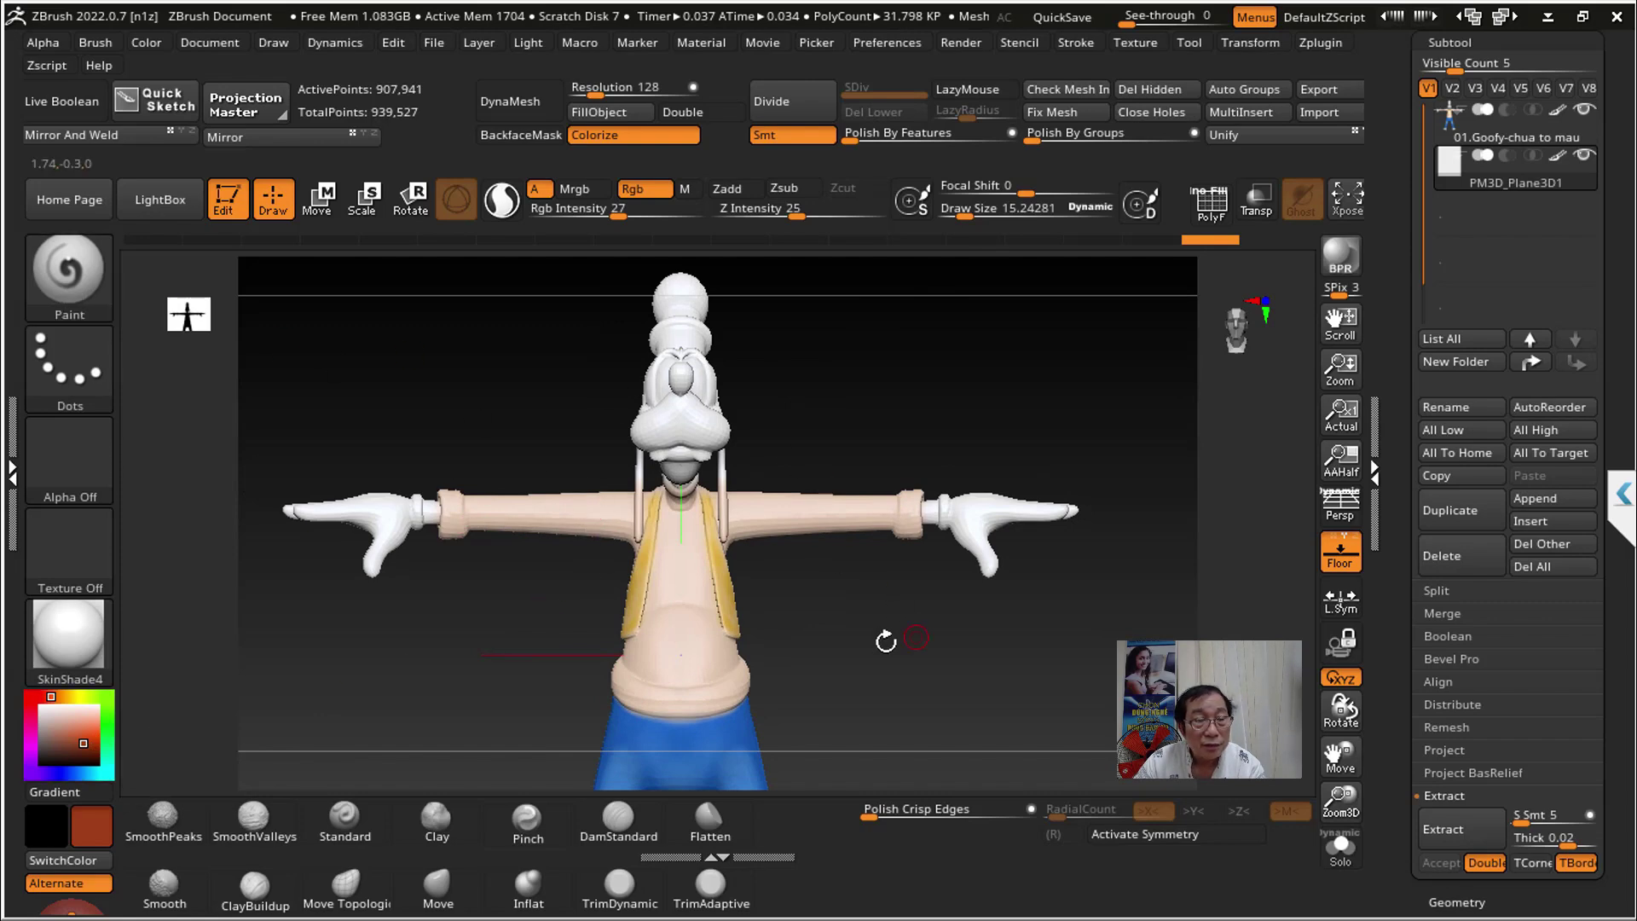
# Step: Set the stroke to FreeHand, select the Goofy subtool, set Draw Size to 23 and enable X symmetry
pyautogui.click(85, 375)
pyautogui.click(369, 387)
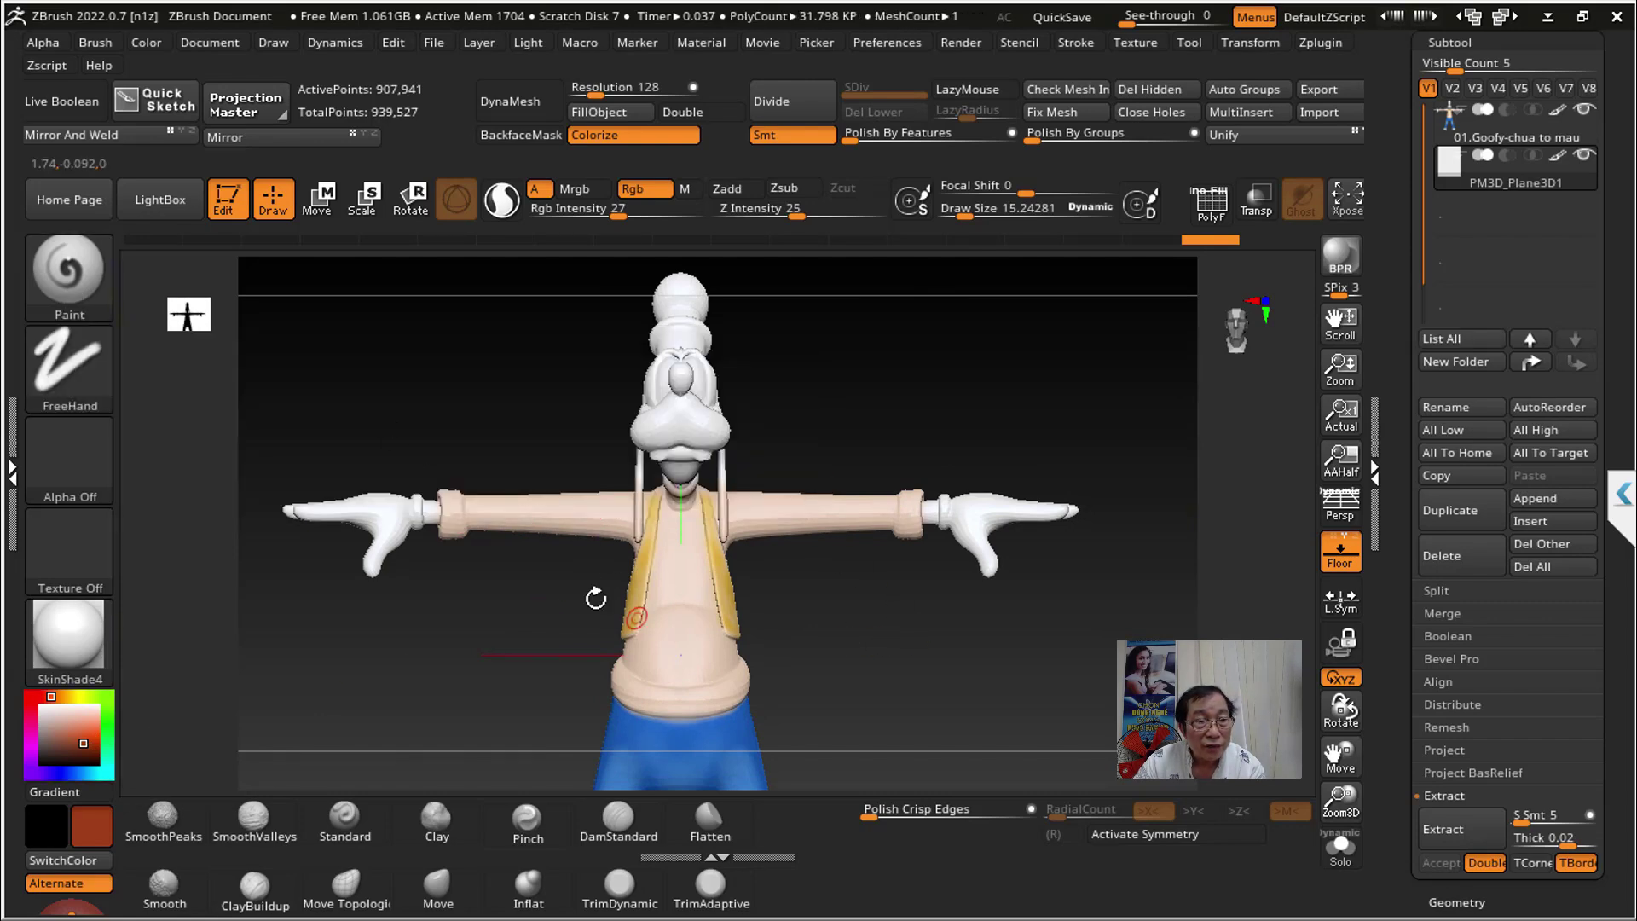
pyautogui.moveTo(733, 602); pyautogui.dragTo(673, 520, button='right')
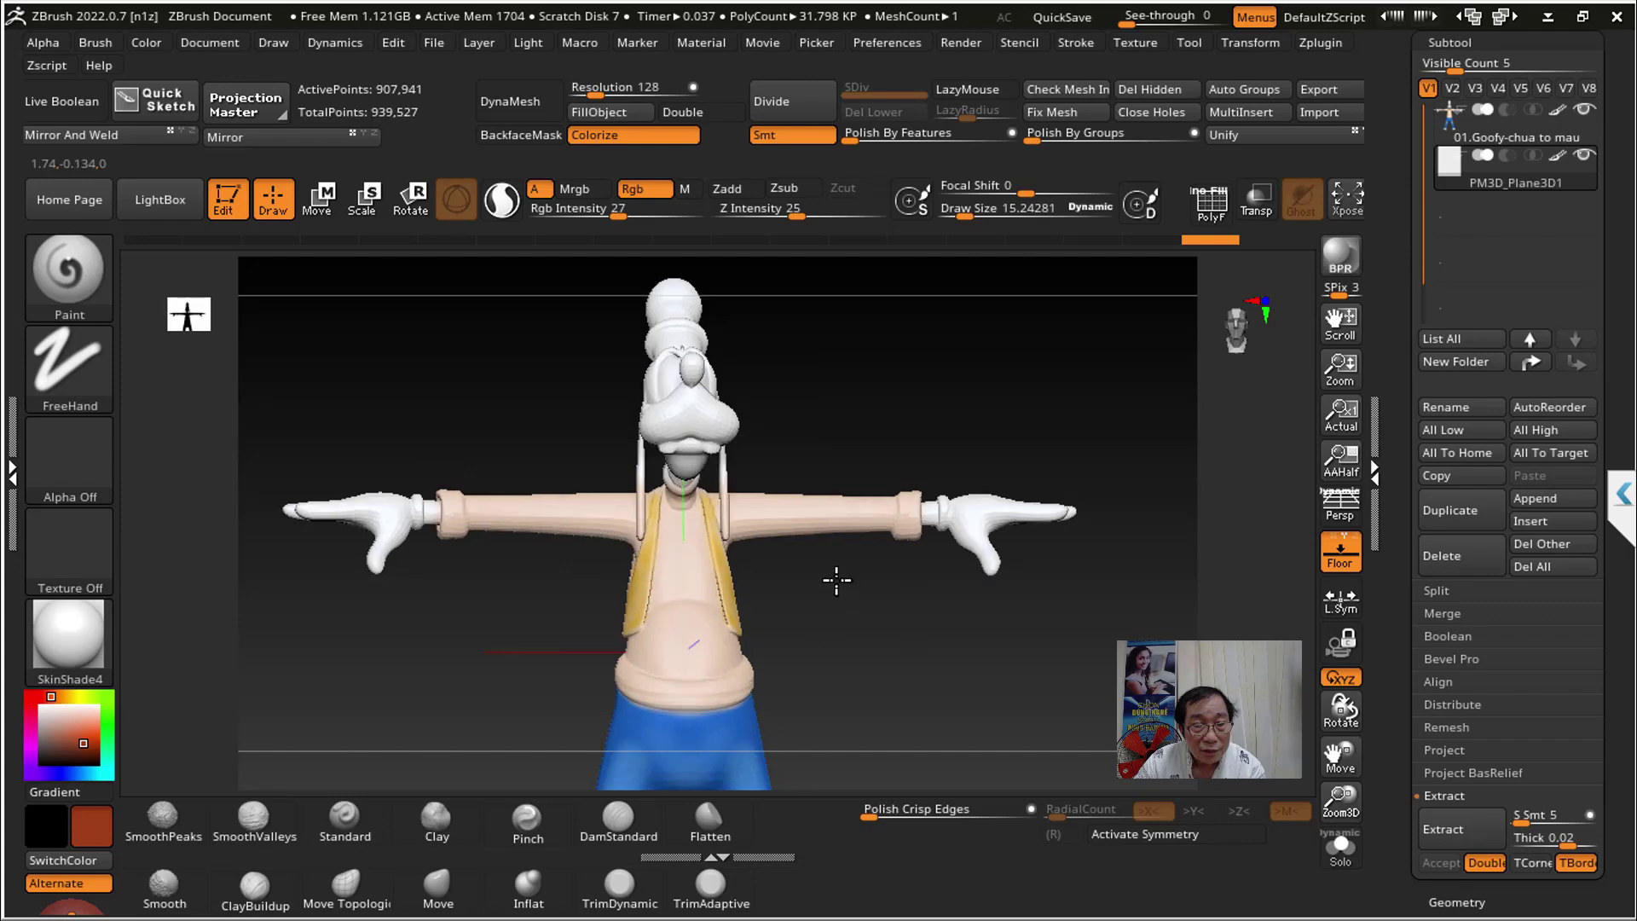
pyautogui.keyDown('alt'); pyautogui.click(502, 518); pyautogui.keyUp('alt')
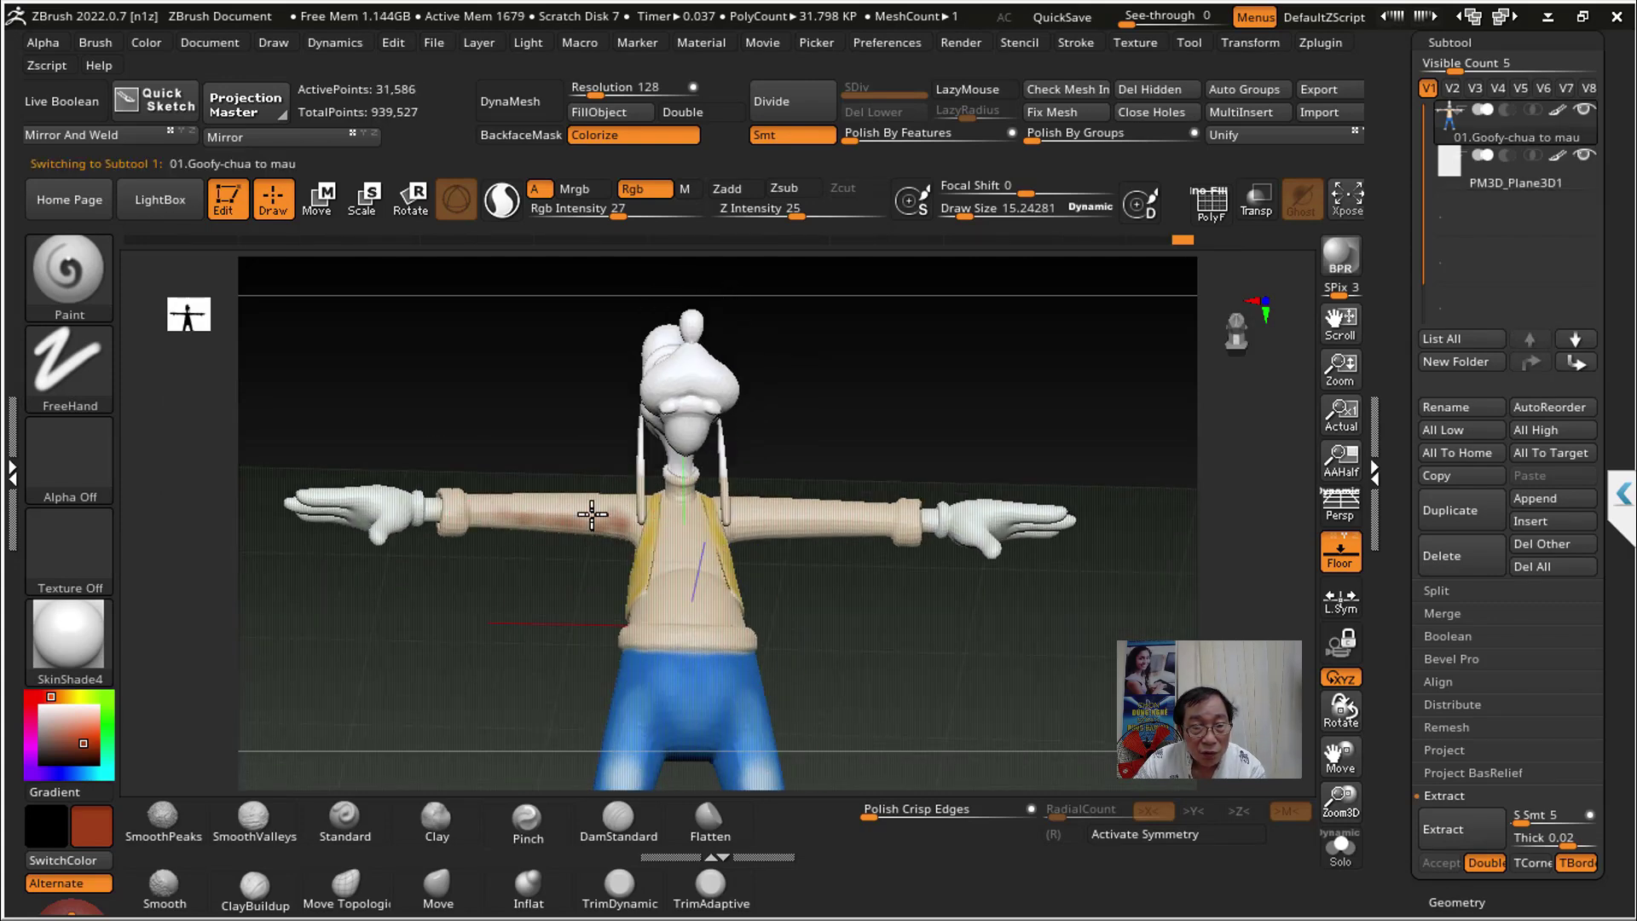
pyautogui.moveTo(961, 215); pyautogui.dragTo(969, 265)
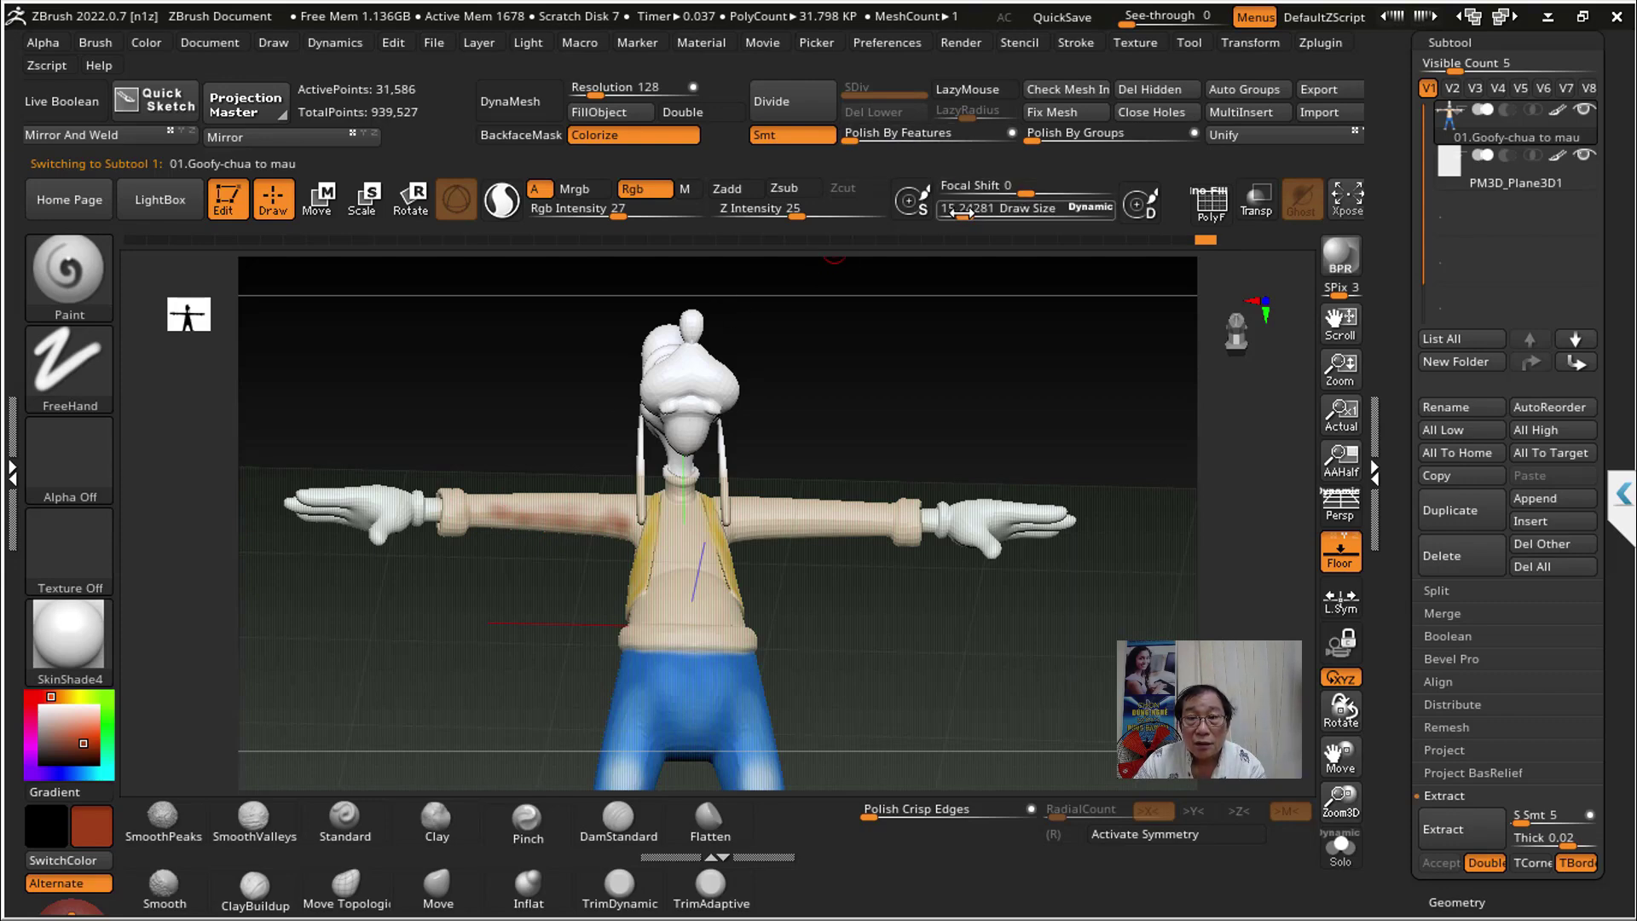
pyautogui.moveTo(1034, 347)
pyautogui.mouseDown(button='right')
pyautogui.moveTo(1107, 442)
pyautogui.moveTo(627, 535)
pyautogui.mouseUp(button='right')
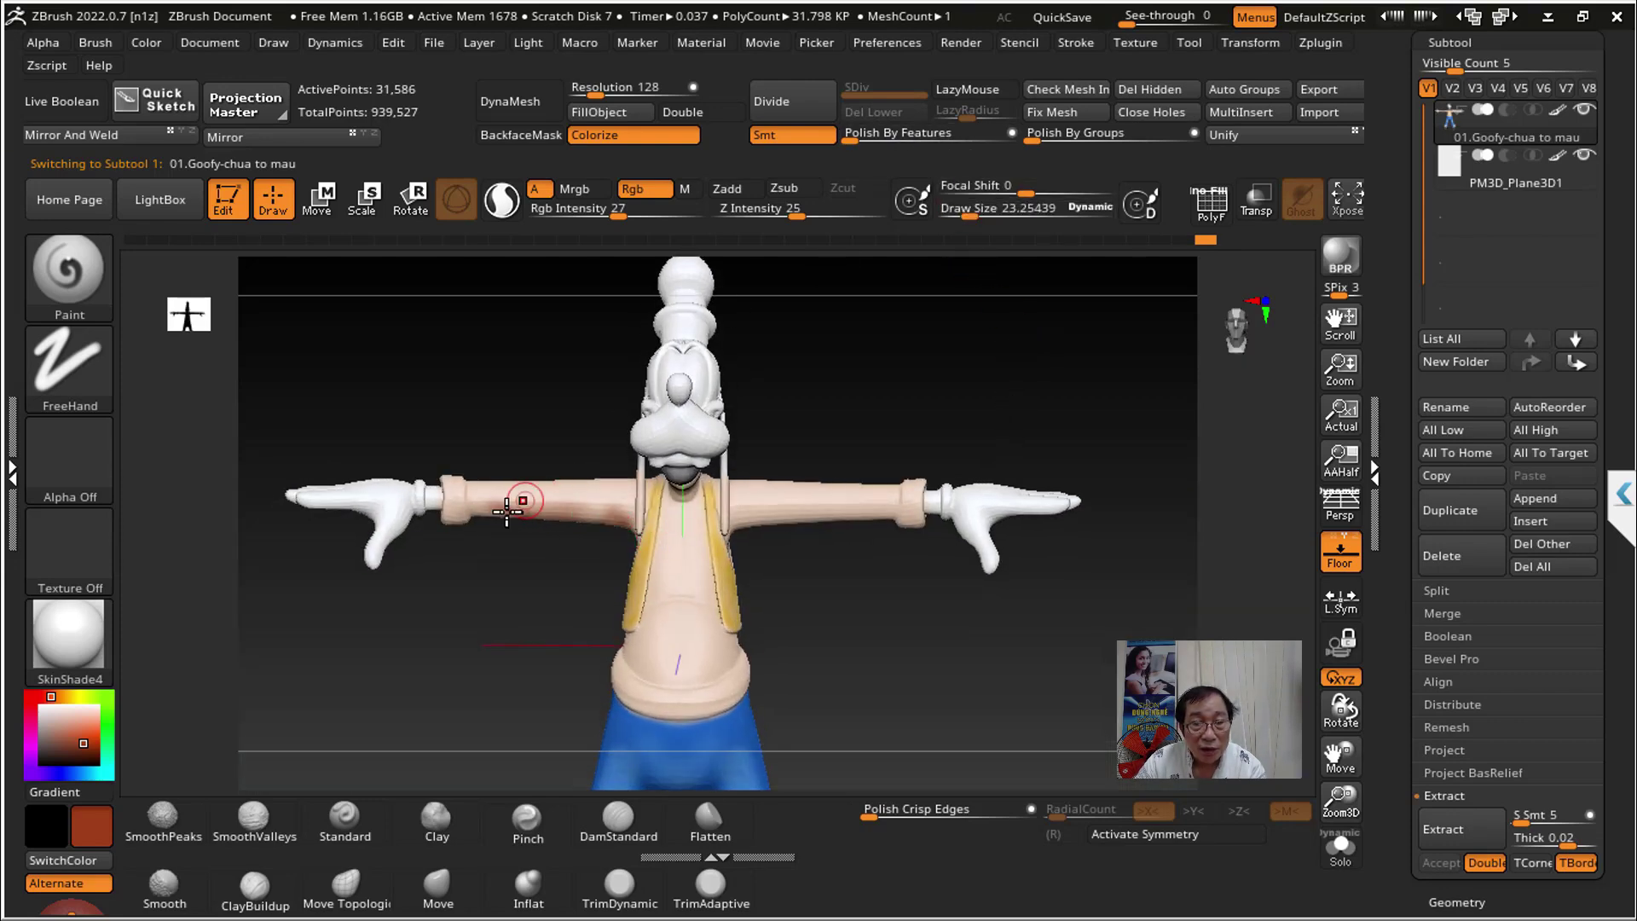
pyautogui.press('x')
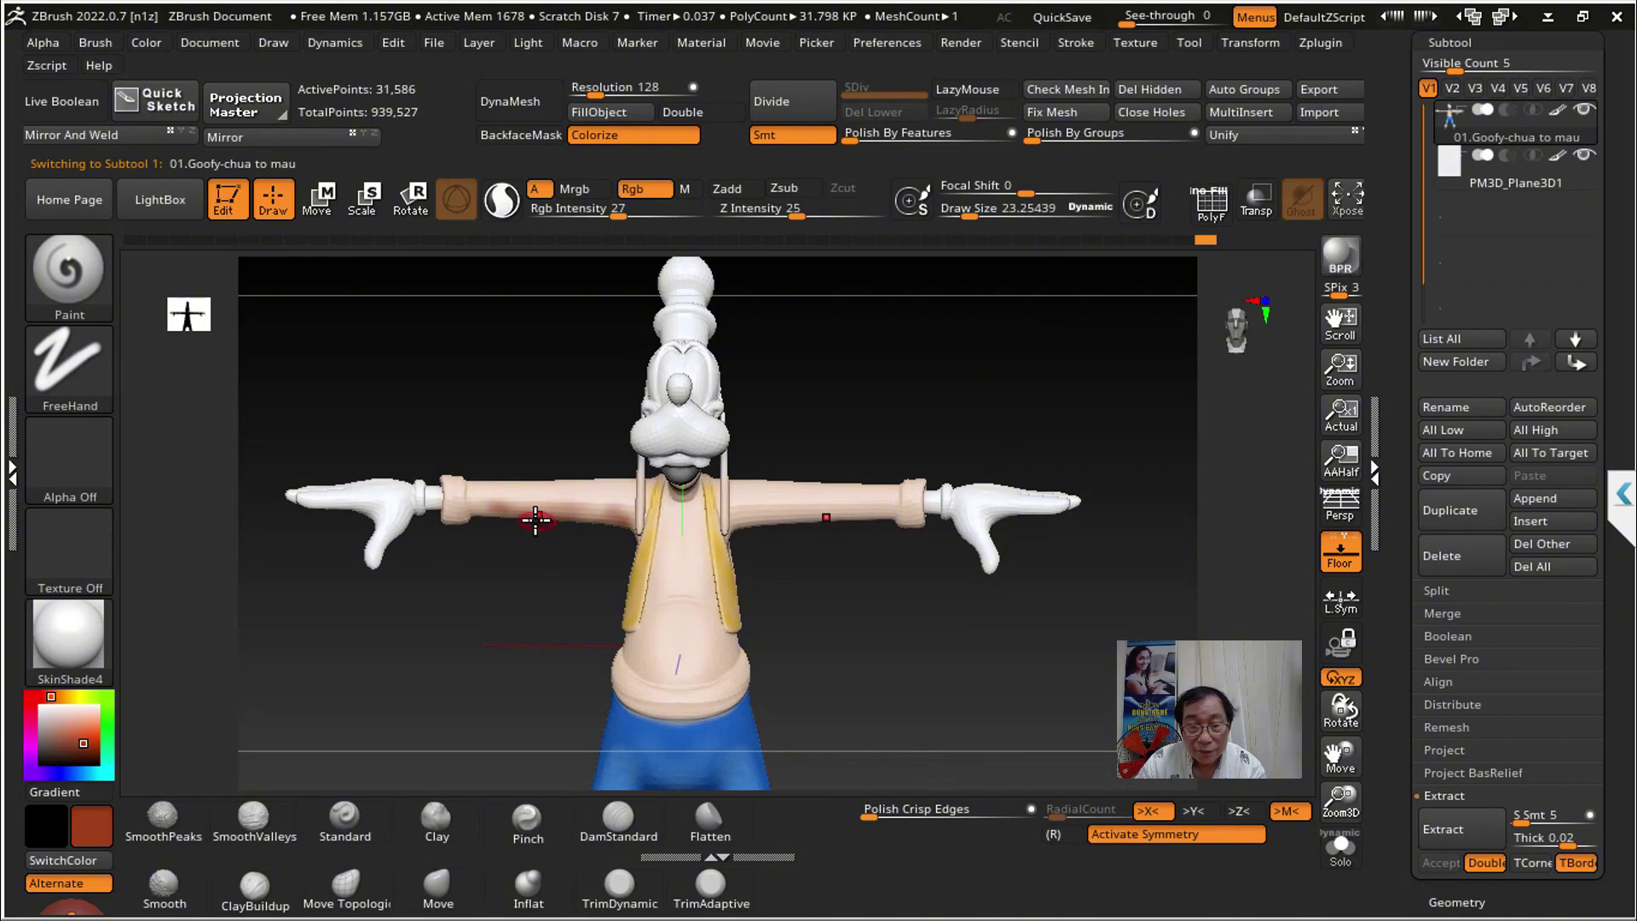
# Step: Paint reddish-orange over the forearms, belly, chest and back, mirrored on both sides
pyautogui.moveTo(535, 520)
pyautogui.mouseDown()
pyautogui.moveTo(511, 519)
pyautogui.moveTo(549, 518)
pyautogui.moveTo(477, 519)
pyautogui.moveTo(617, 517)
pyautogui.moveTo(529, 508)
pyautogui.mouseUp()
pyautogui.moveTo(927, 709); pyautogui.dragTo(802, 673)
pyautogui.moveTo(588, 614)
pyautogui.mouseDown()
pyautogui.moveTo(656, 618)
pyautogui.moveTo(687, 592)
pyautogui.moveTo(663, 597)
pyautogui.mouseUp()
pyautogui.moveTo(652, 483)
pyautogui.mouseDown()
pyautogui.moveTo(628, 530)
pyautogui.moveTo(651, 529)
pyautogui.moveTo(669, 475)
pyautogui.mouseUp()
pyautogui.moveTo(921, 707)
pyautogui.mouseDown()
pyautogui.moveTo(790, 683)
pyautogui.moveTo(683, 537)
pyautogui.mouseUp()
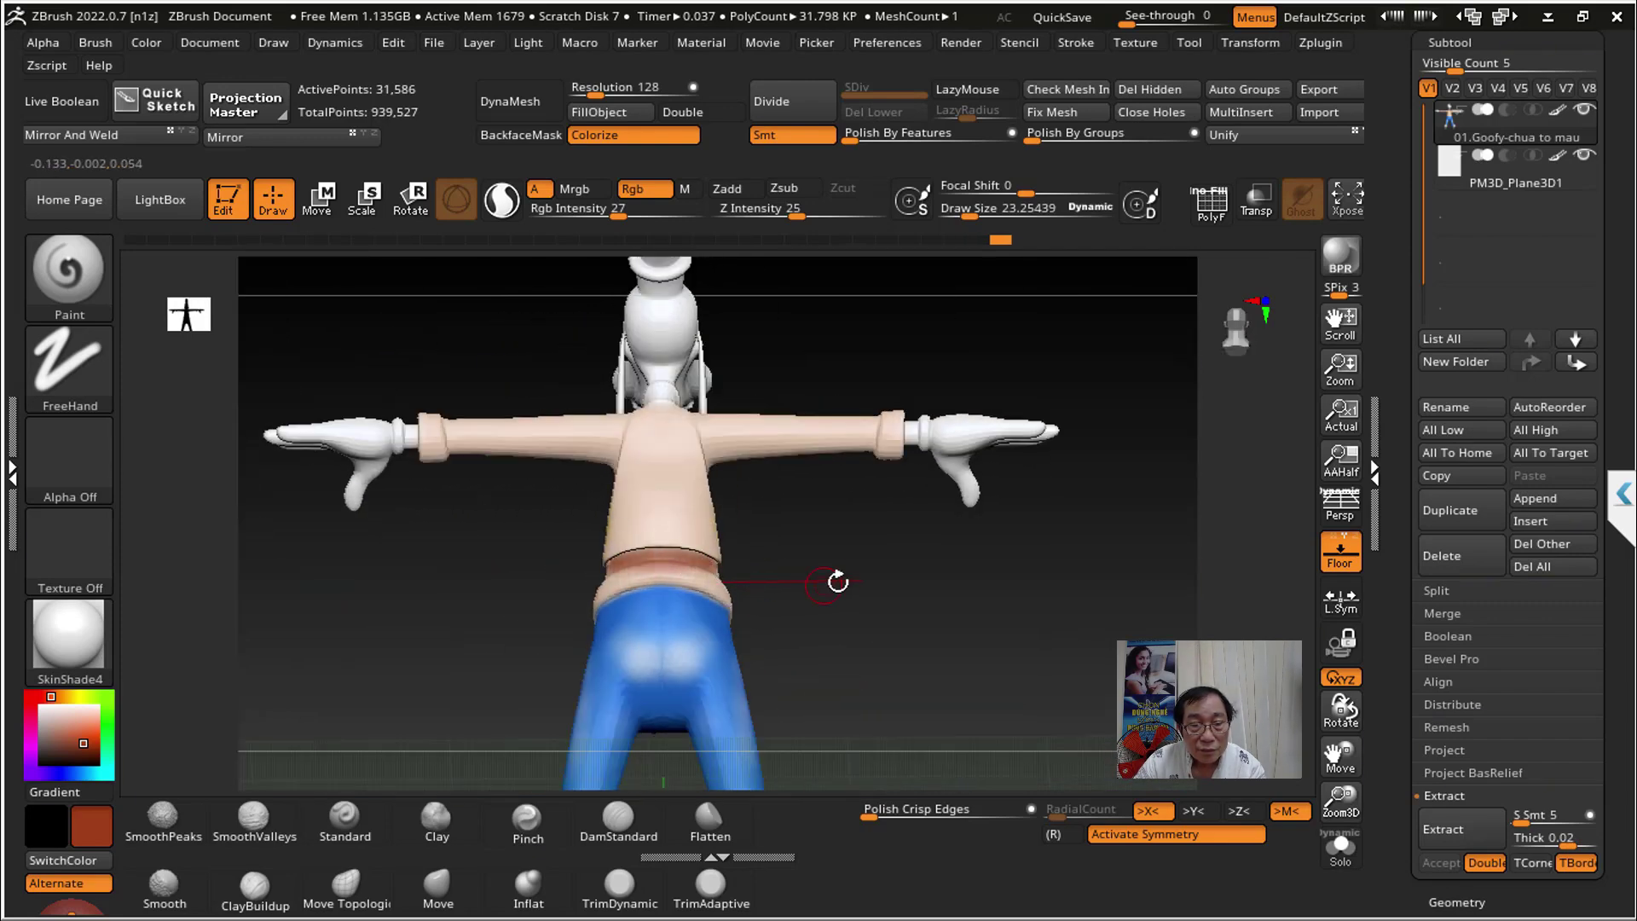
pyautogui.moveTo(841, 585)
pyautogui.mouseDown()
pyautogui.moveTo(840, 676)
pyautogui.moveTo(847, 606)
pyautogui.moveTo(913, 621)
pyautogui.moveTo(582, 468)
pyautogui.moveTo(655, 463)
pyautogui.mouseUp()
pyautogui.moveTo(618, 531)
pyautogui.mouseDown()
pyautogui.moveTo(683, 475)
pyautogui.moveTo(656, 529)
pyautogui.moveTo(680, 507)
pyautogui.mouseUp()
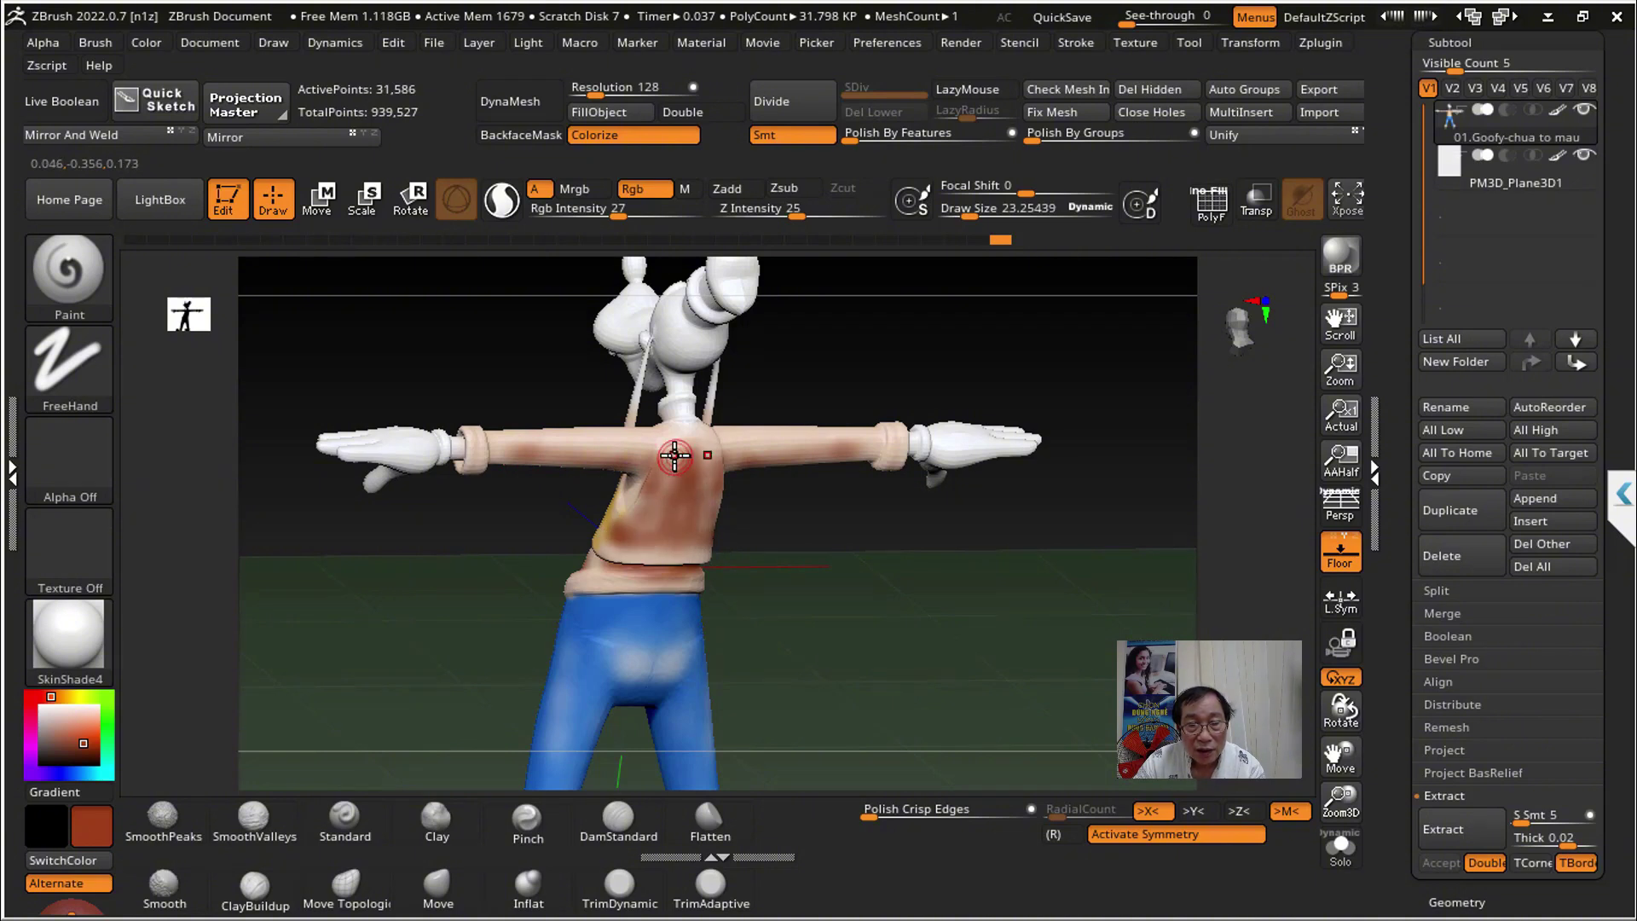
pyautogui.moveTo(819, 390)
pyautogui.mouseDown()
pyautogui.moveTo(993, 446)
pyautogui.moveTo(972, 600)
pyautogui.moveTo(943, 574)
pyautogui.moveTo(994, 475)
pyautogui.mouseUp()
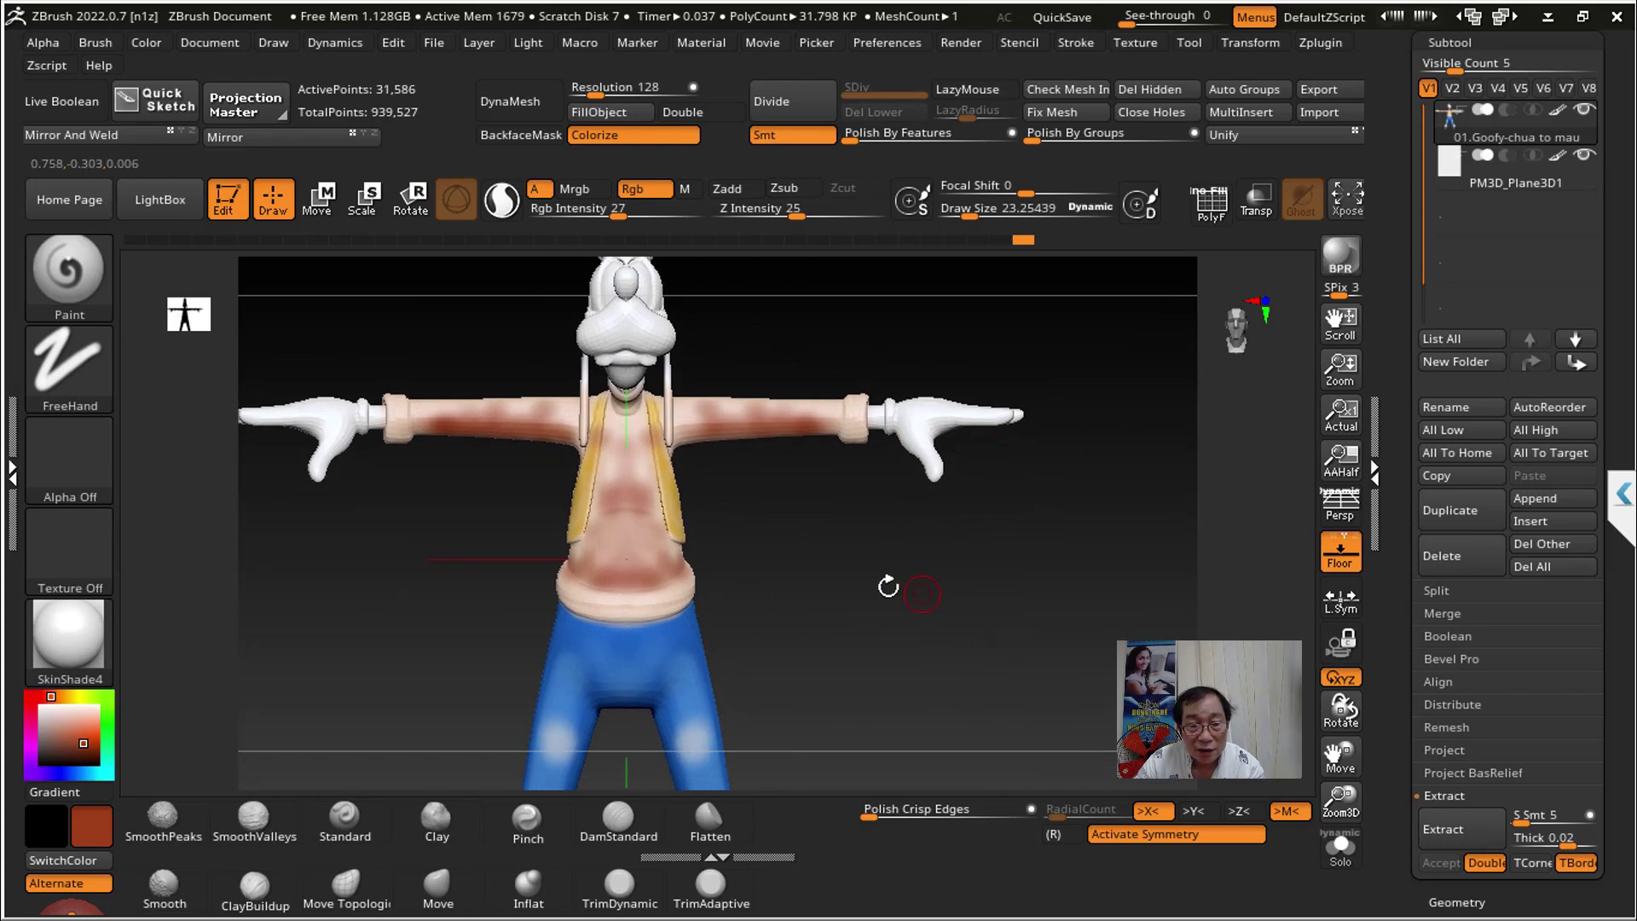
pyautogui.press('ctrl')
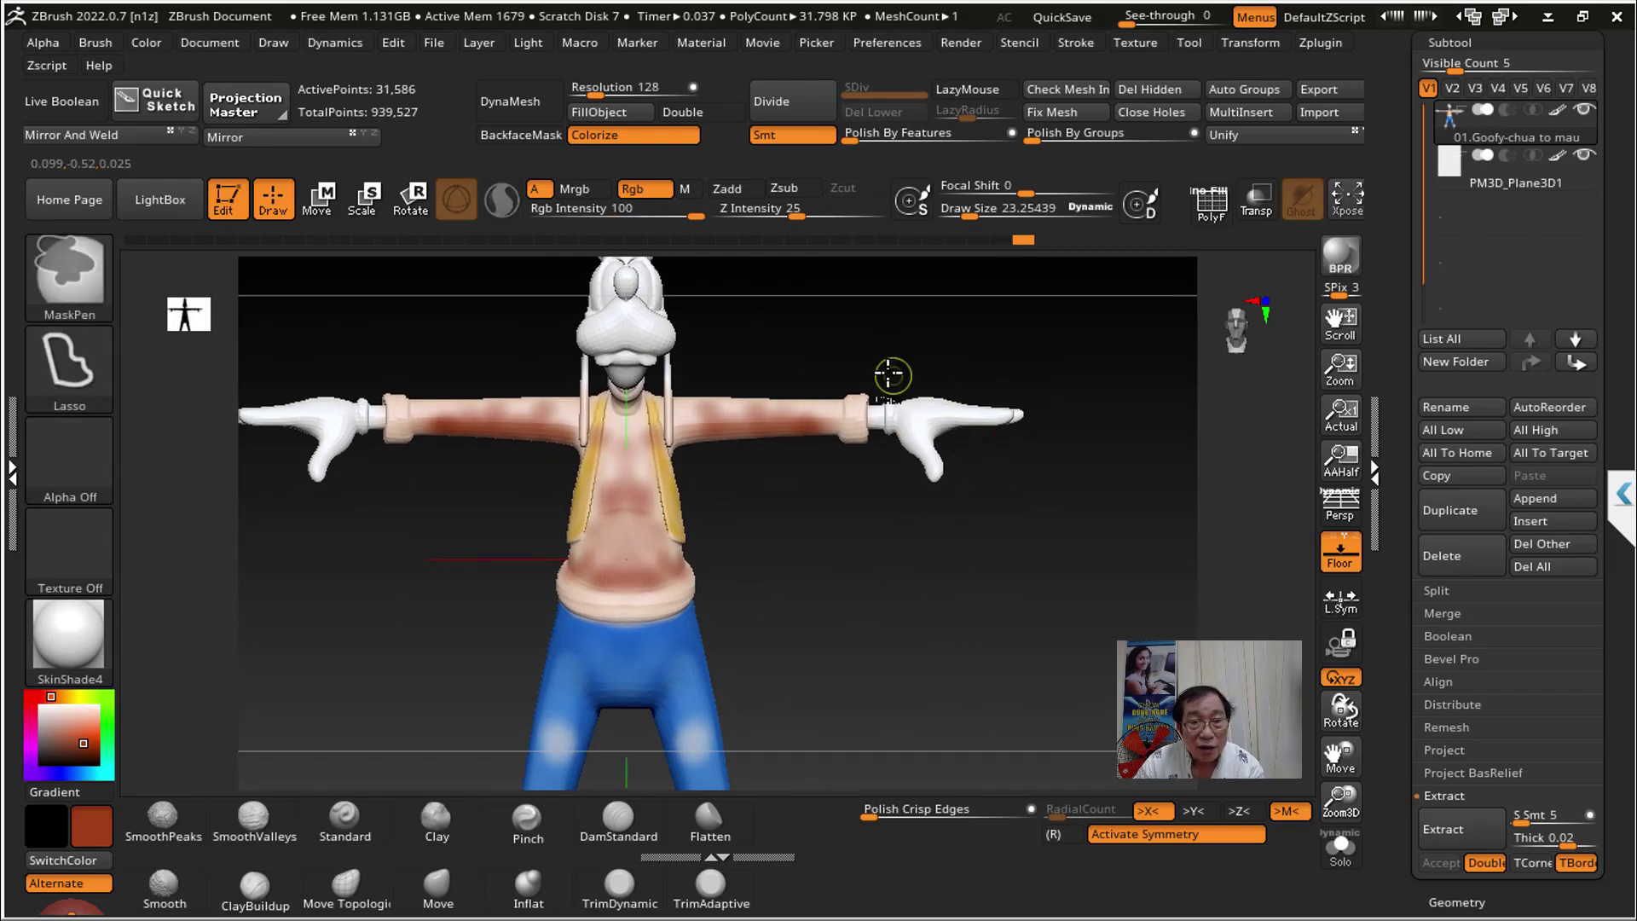
# Step: Lasso-mask Goofy's body so only the hands stay paintable, then sample the gloves' light grey from the reference
pyautogui.moveTo(896, 495)
pyautogui.keyDown('ctrl'); pyautogui.mouseDown()
pyautogui.moveTo(1097, 365)
pyautogui.moveTo(226, 493)
pyautogui.mouseUp(); pyautogui.keyUp('ctrl')
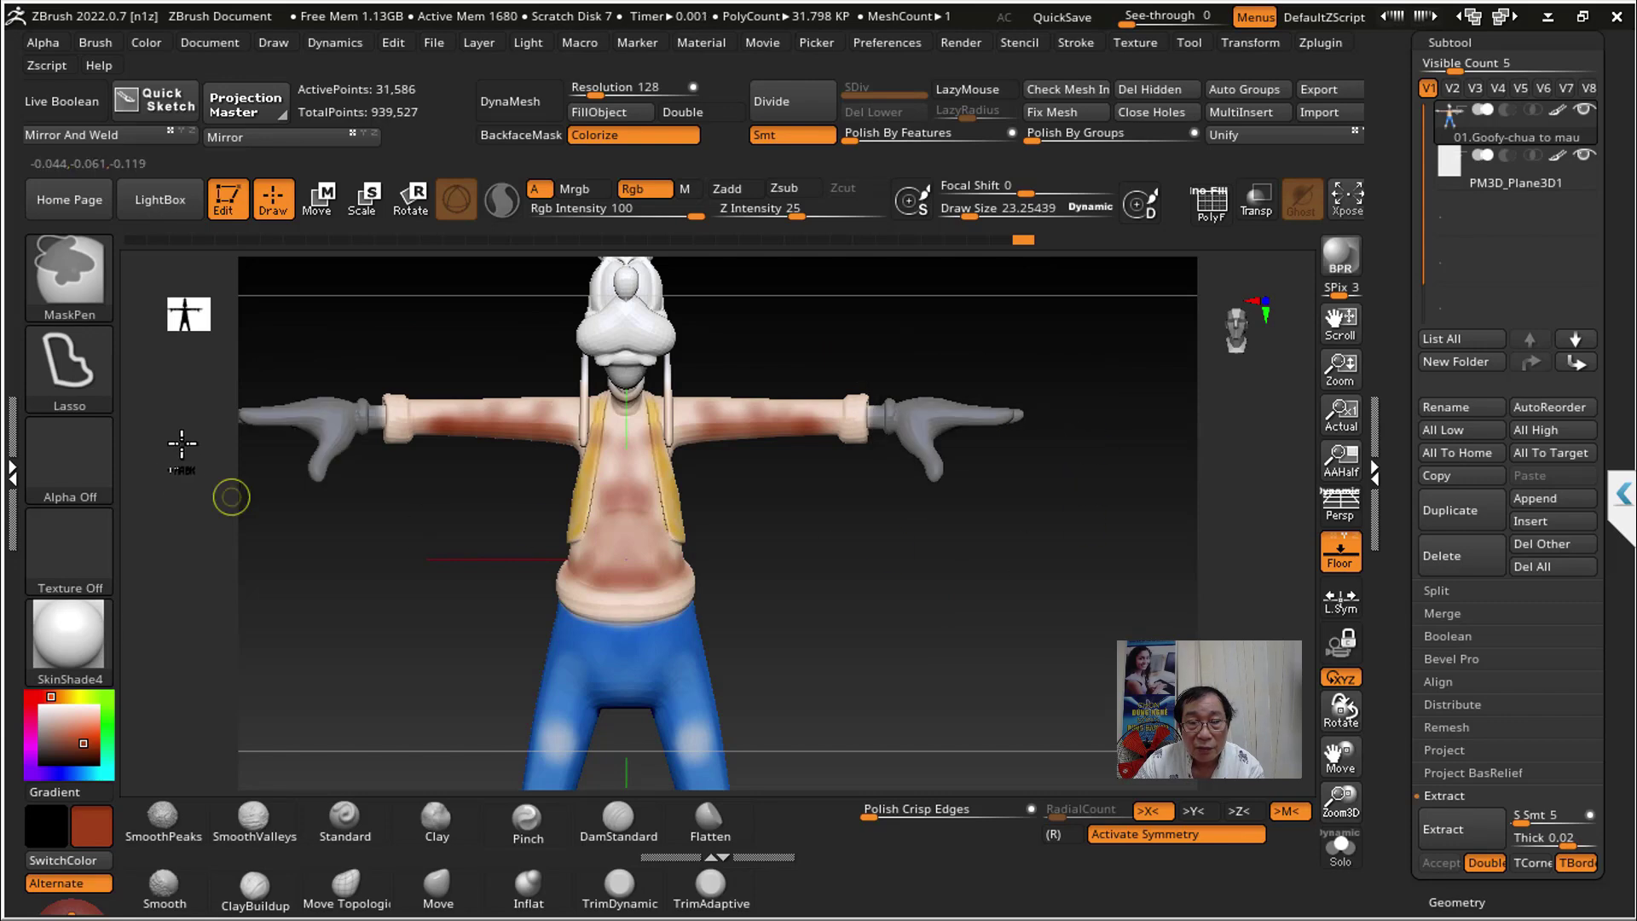
pyautogui.keyDown('ctrl'); pyautogui.click(903, 634); pyautogui.keyUp('ctrl')
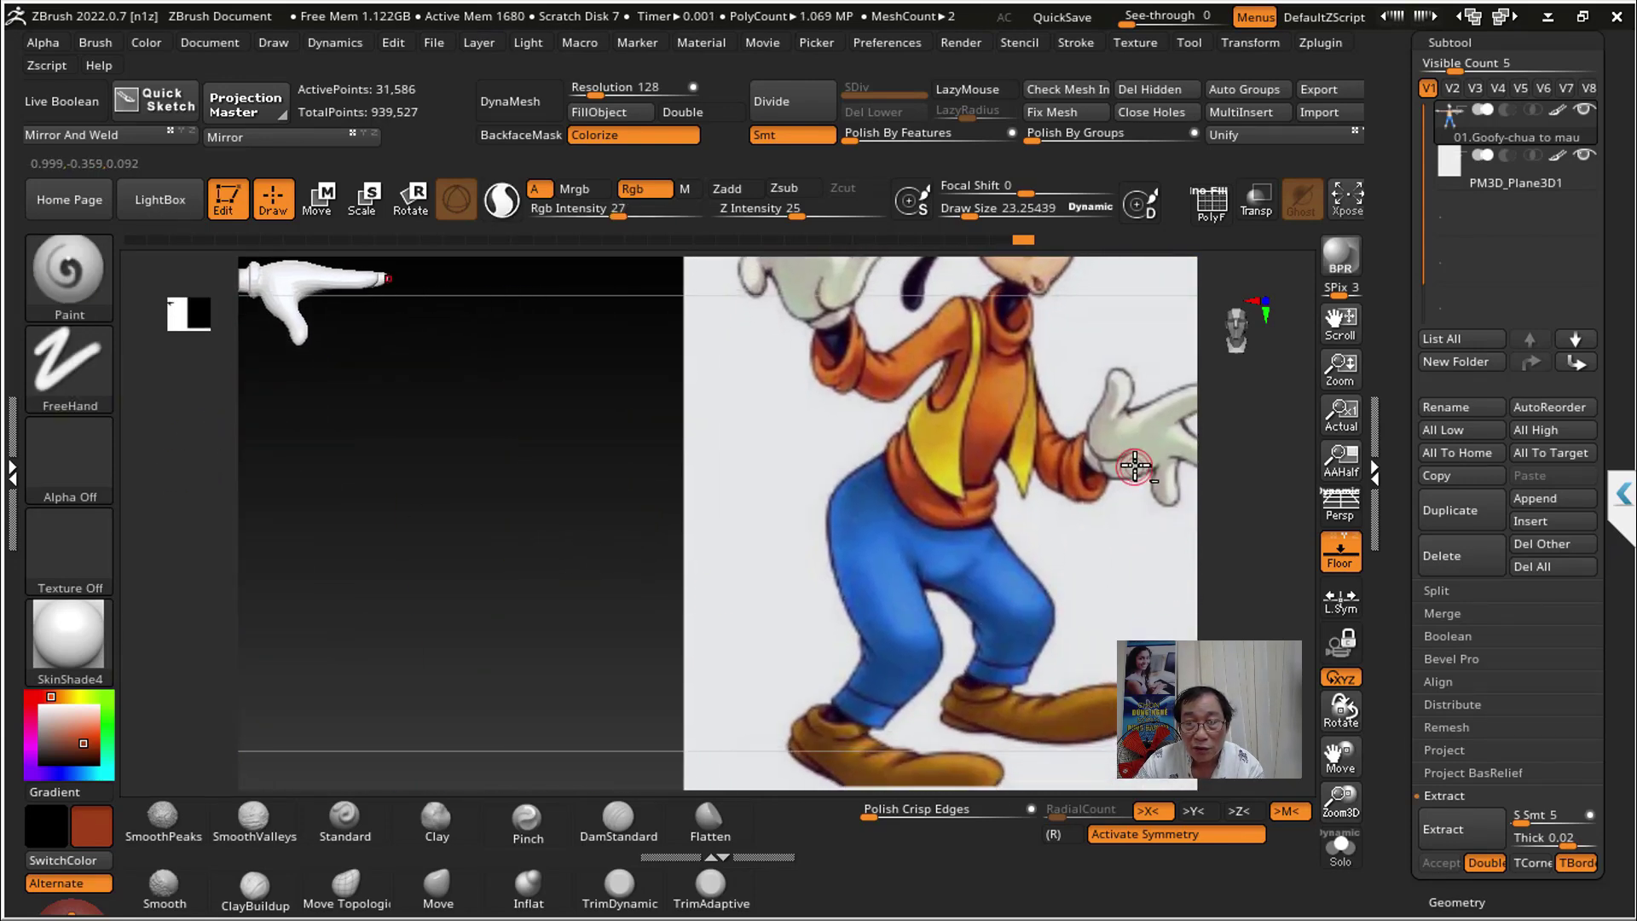
pyautogui.press('c')
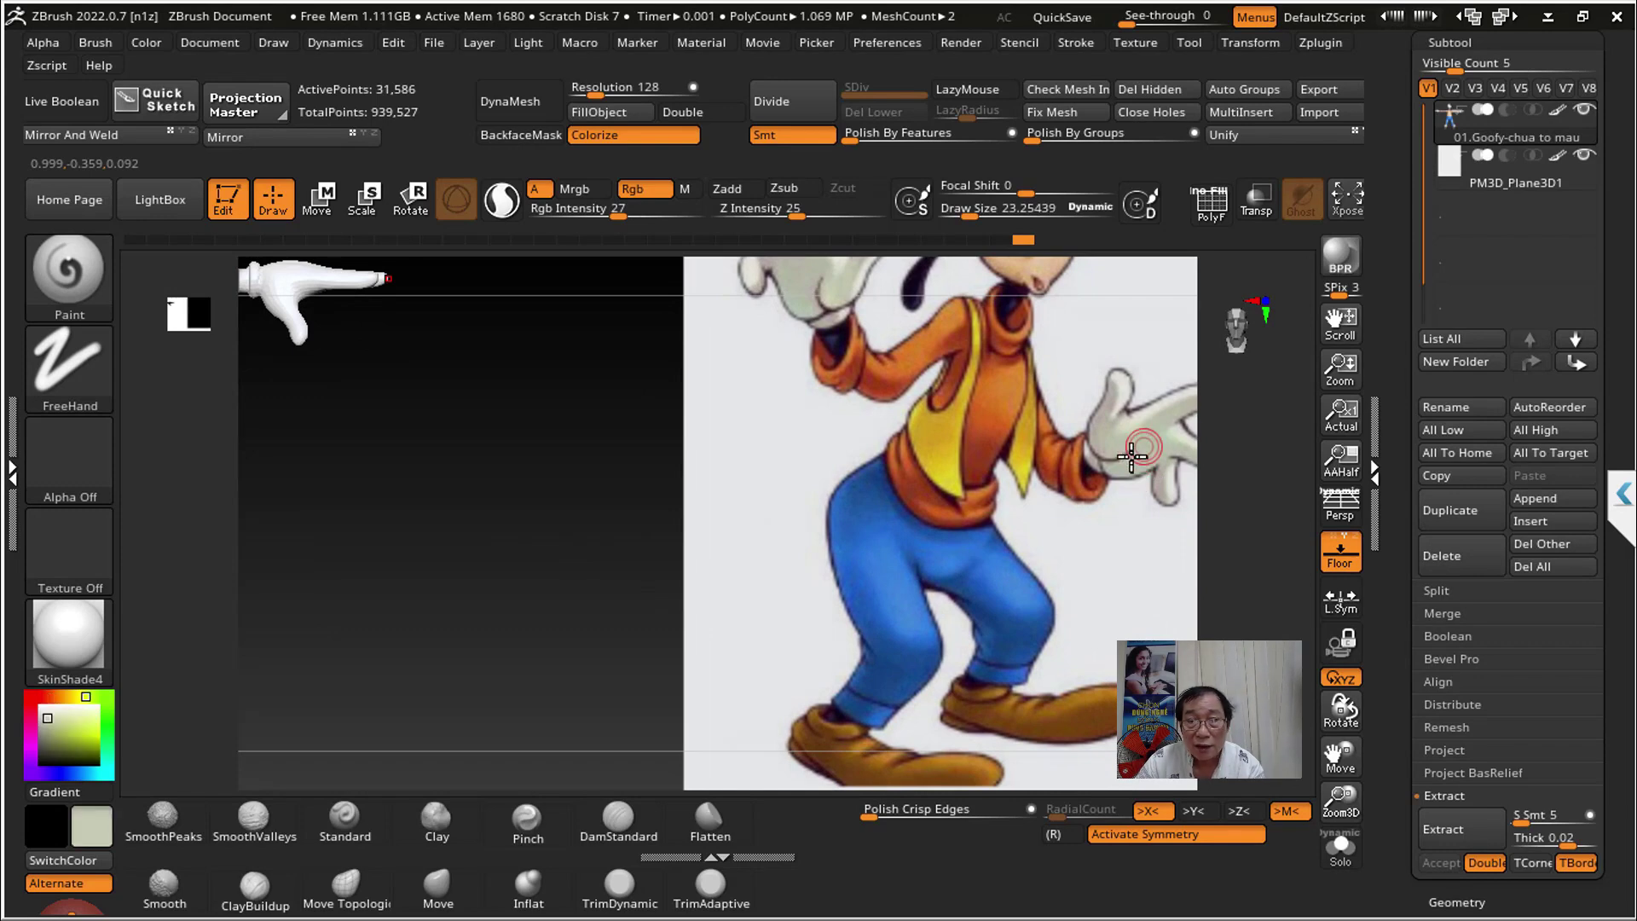
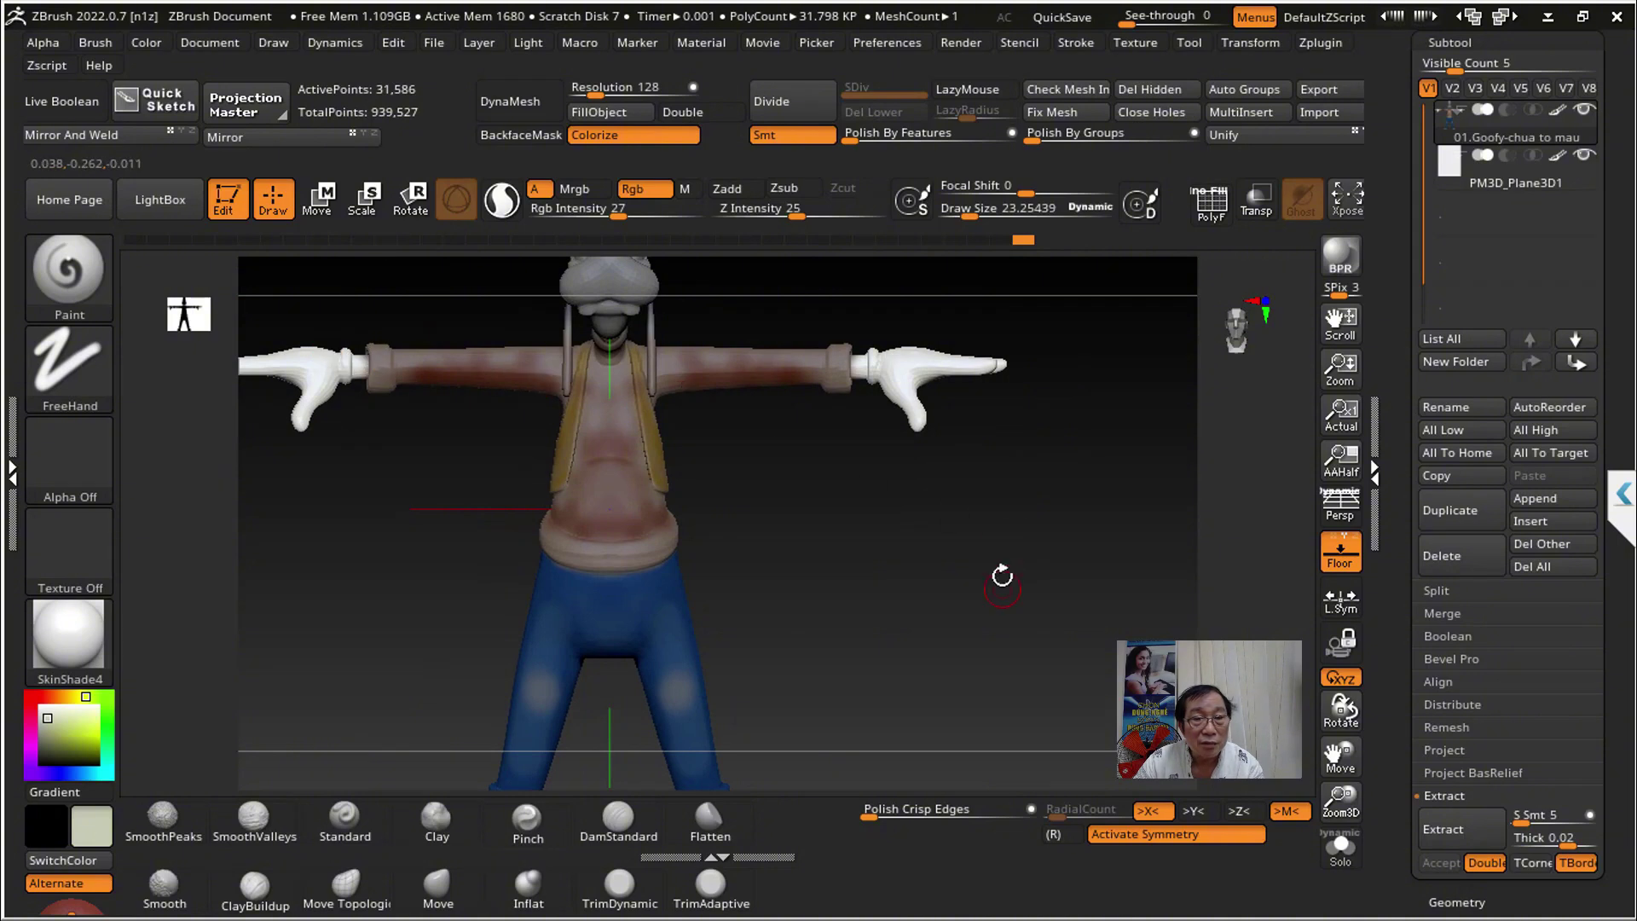
# Step: Select the reference image plane subtool, hide the floor grid and set Rgb Intensity to 27
pyautogui.moveTo(1001, 575)
pyautogui.mouseDown()
pyautogui.moveTo(1134, 546)
pyautogui.moveTo(1128, 518)
pyautogui.mouseUp()
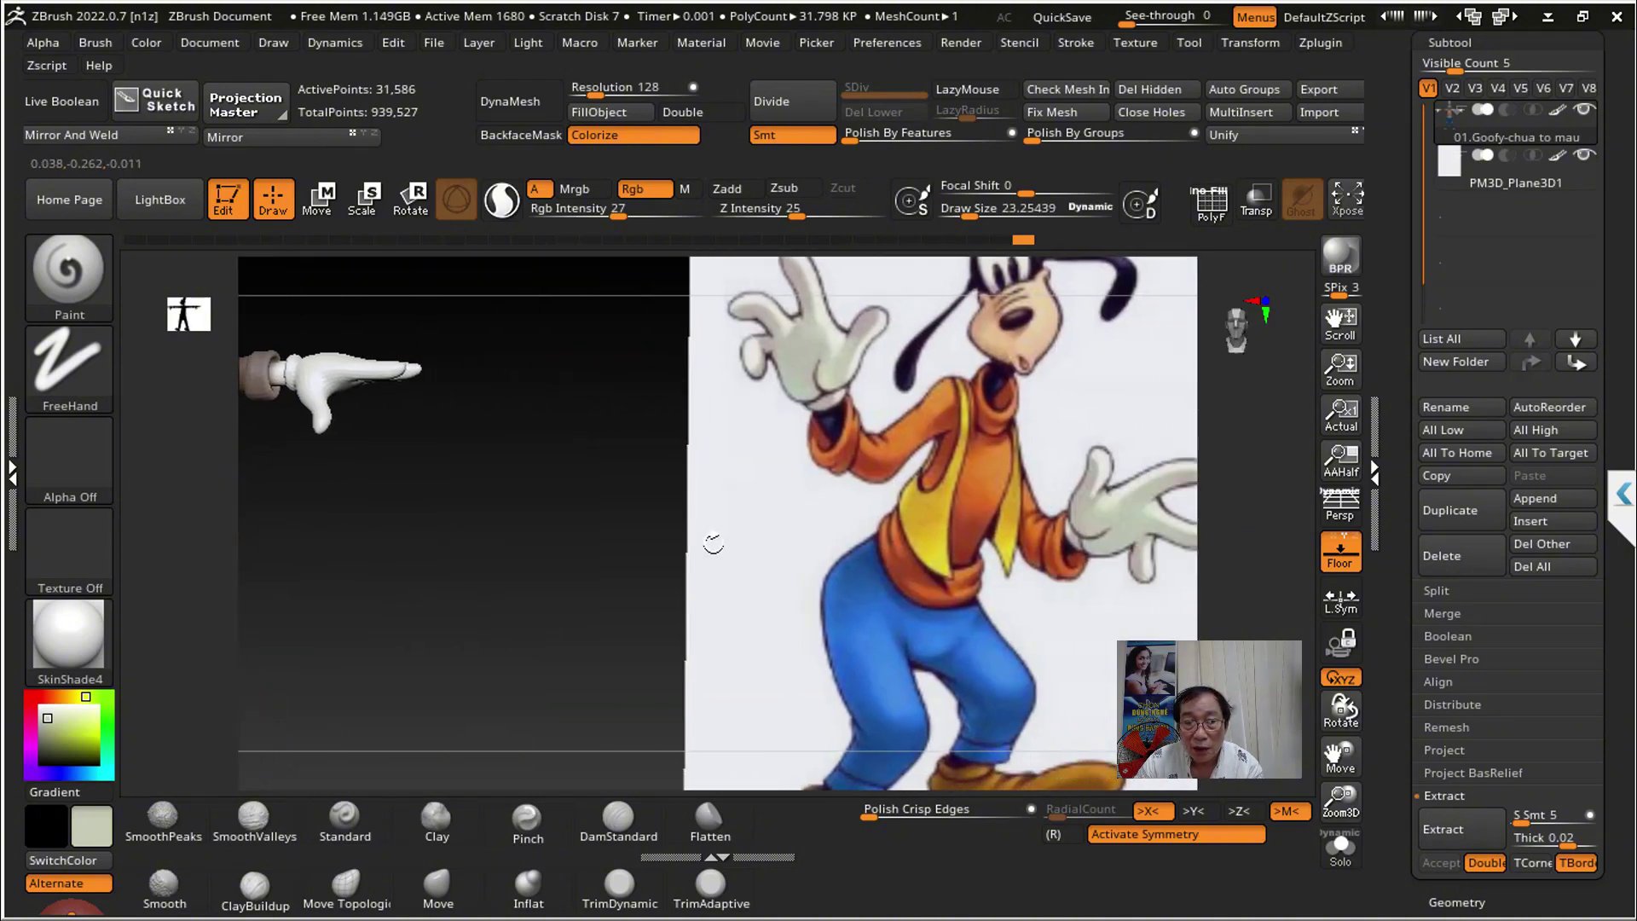
pyautogui.keyDown('alt'); pyautogui.click(1129, 520); pyautogui.keyUp('alt')
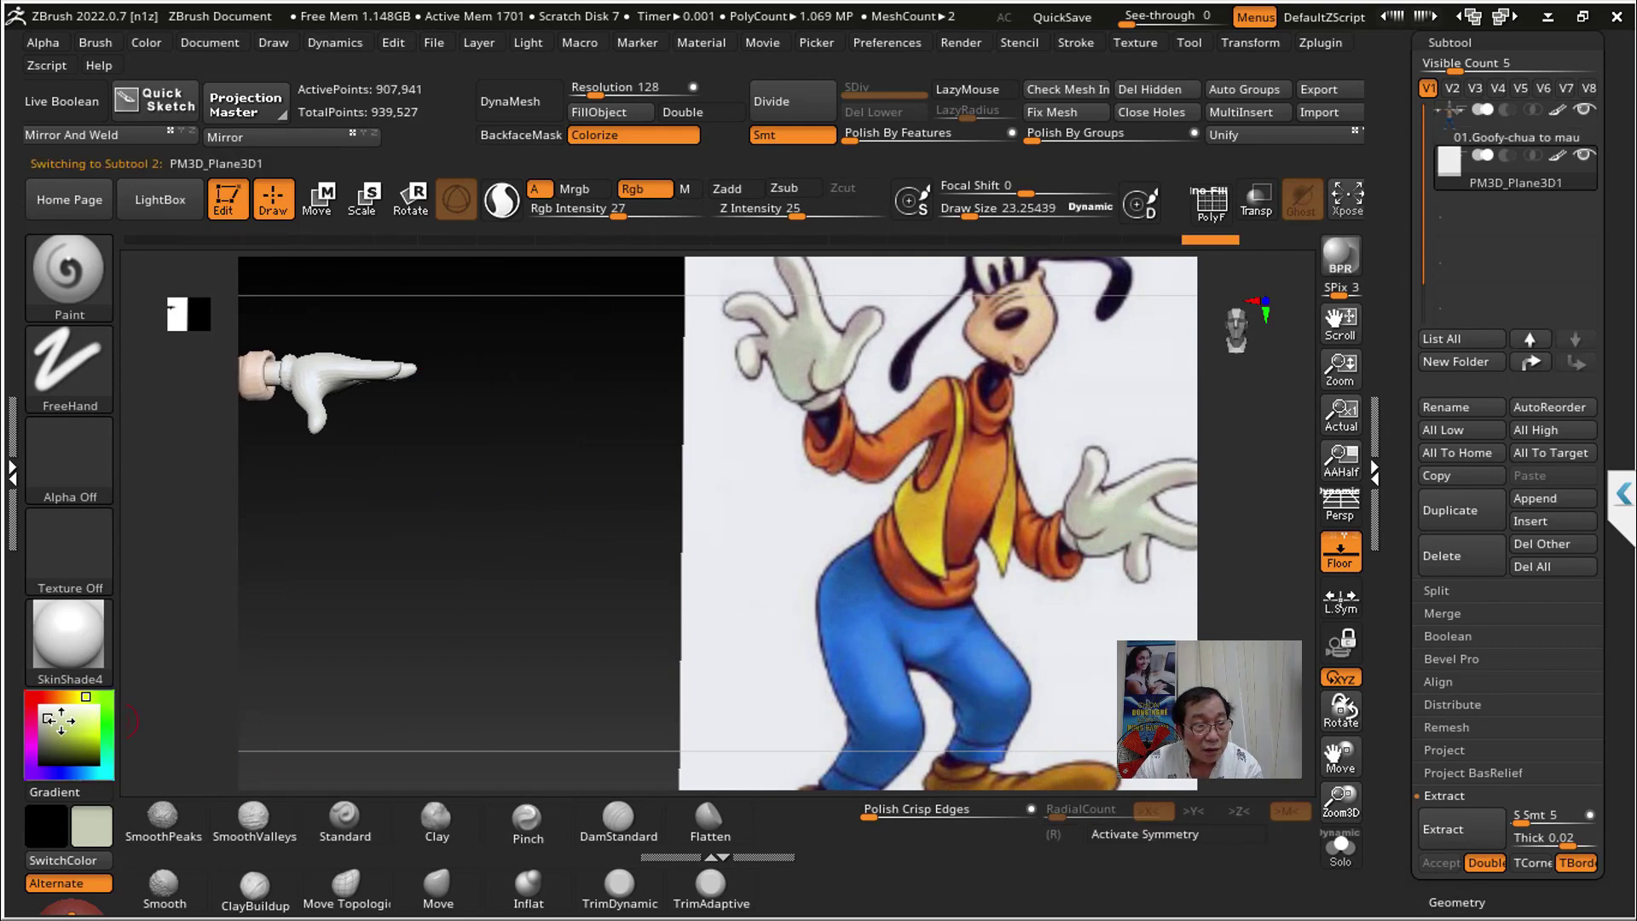
pyautogui.moveTo(340, 616); pyautogui.dragTo(1061, 515)
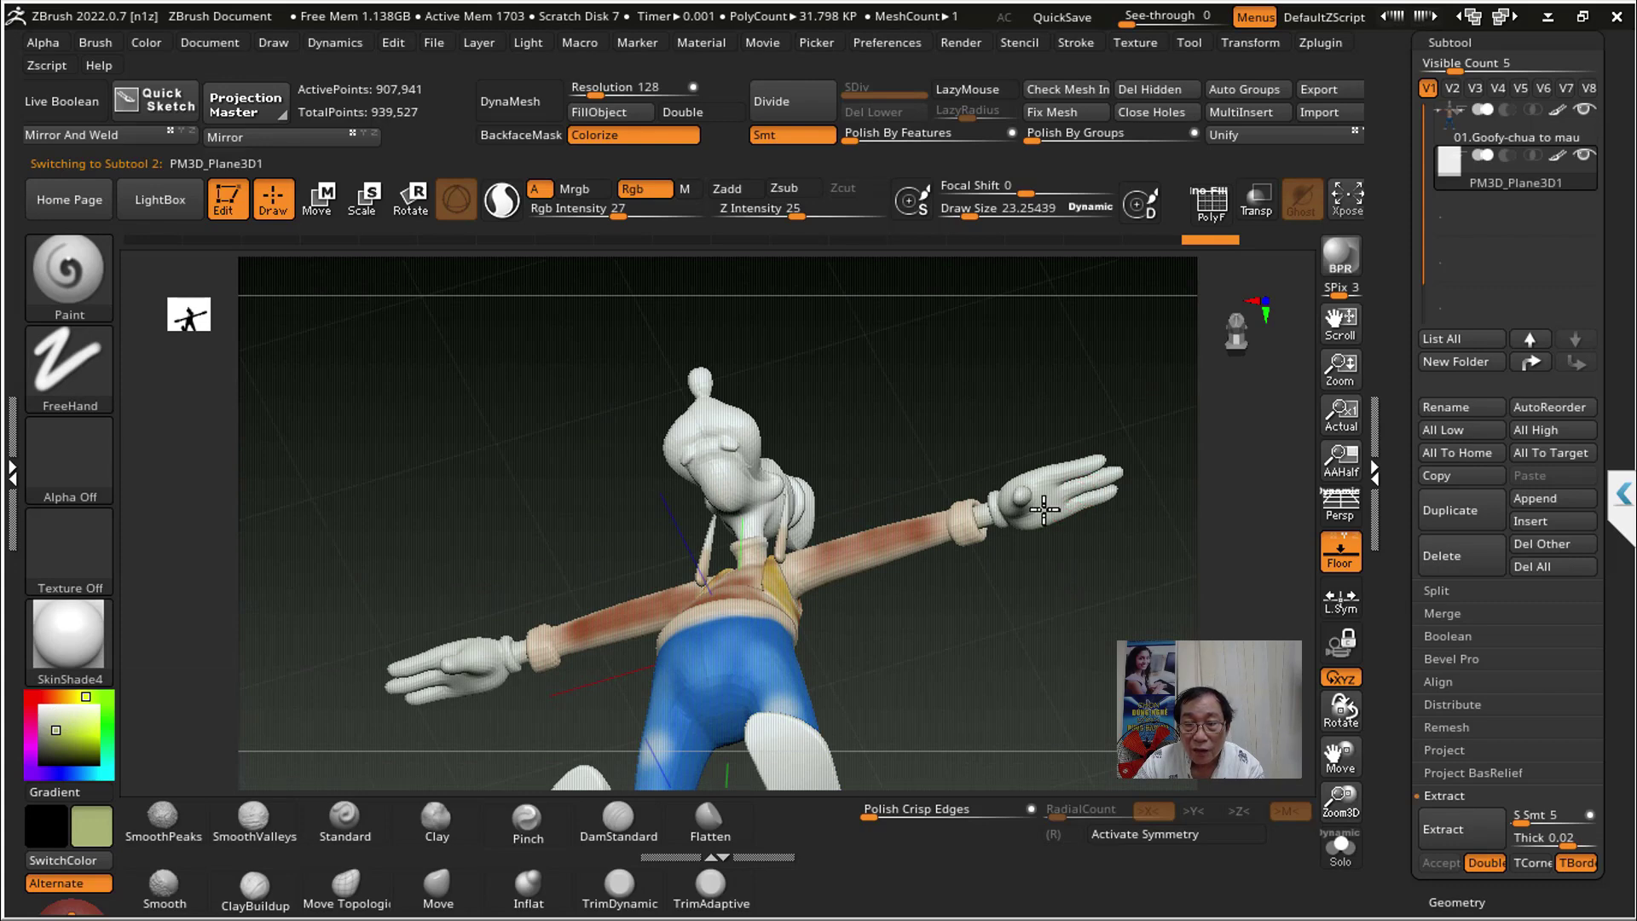
pyautogui.click(1339, 552)
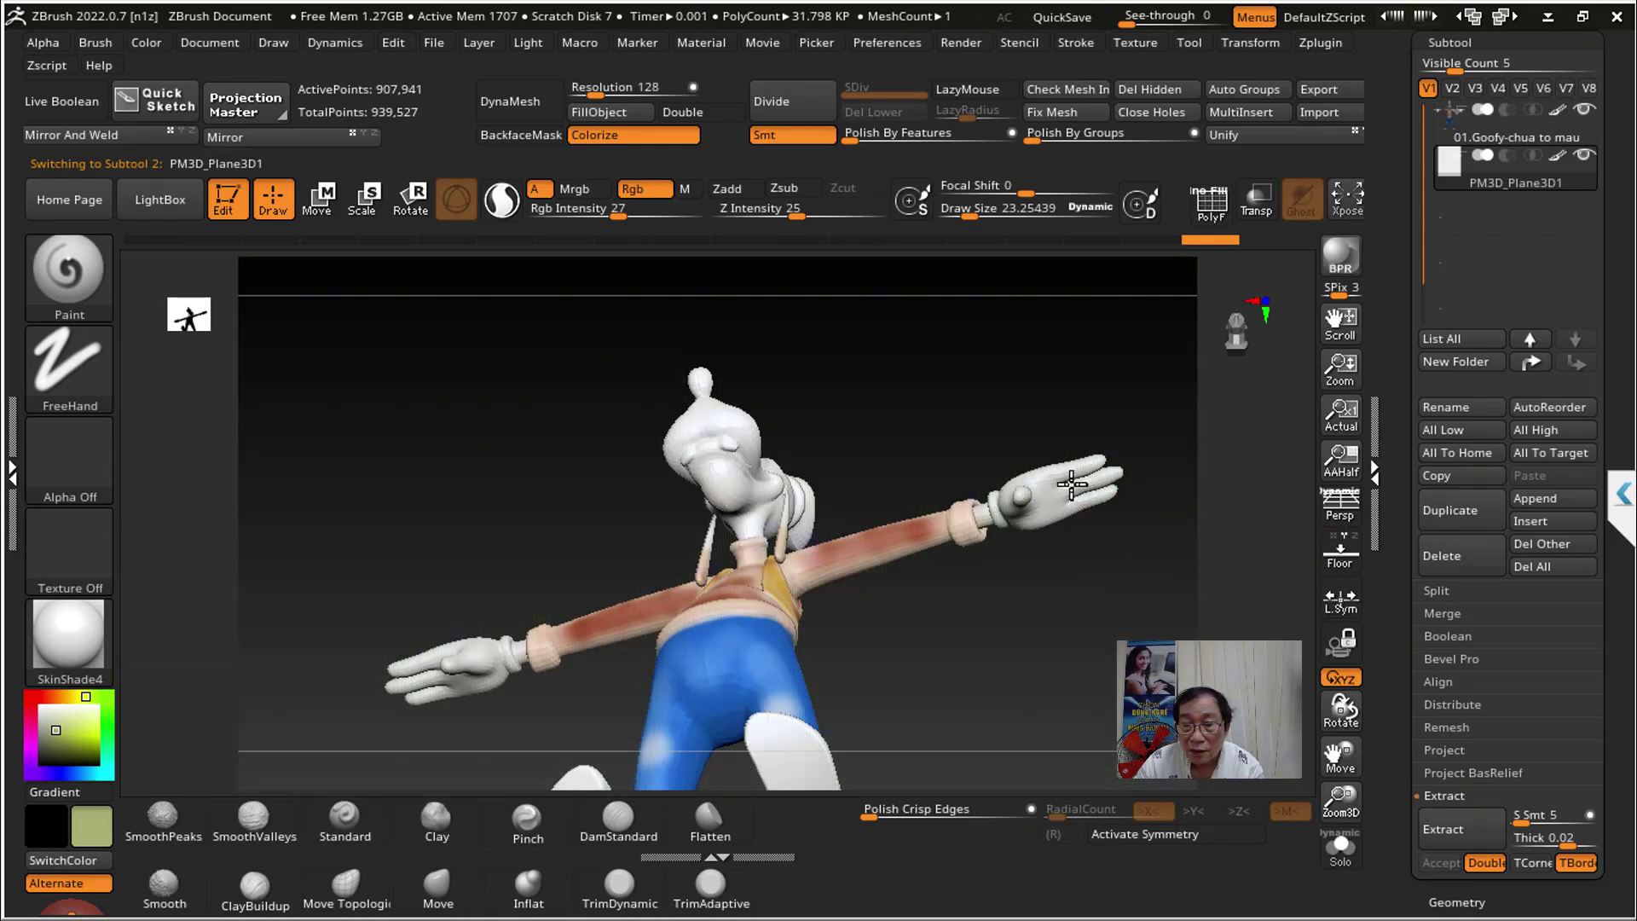
pyautogui.click(612, 208)
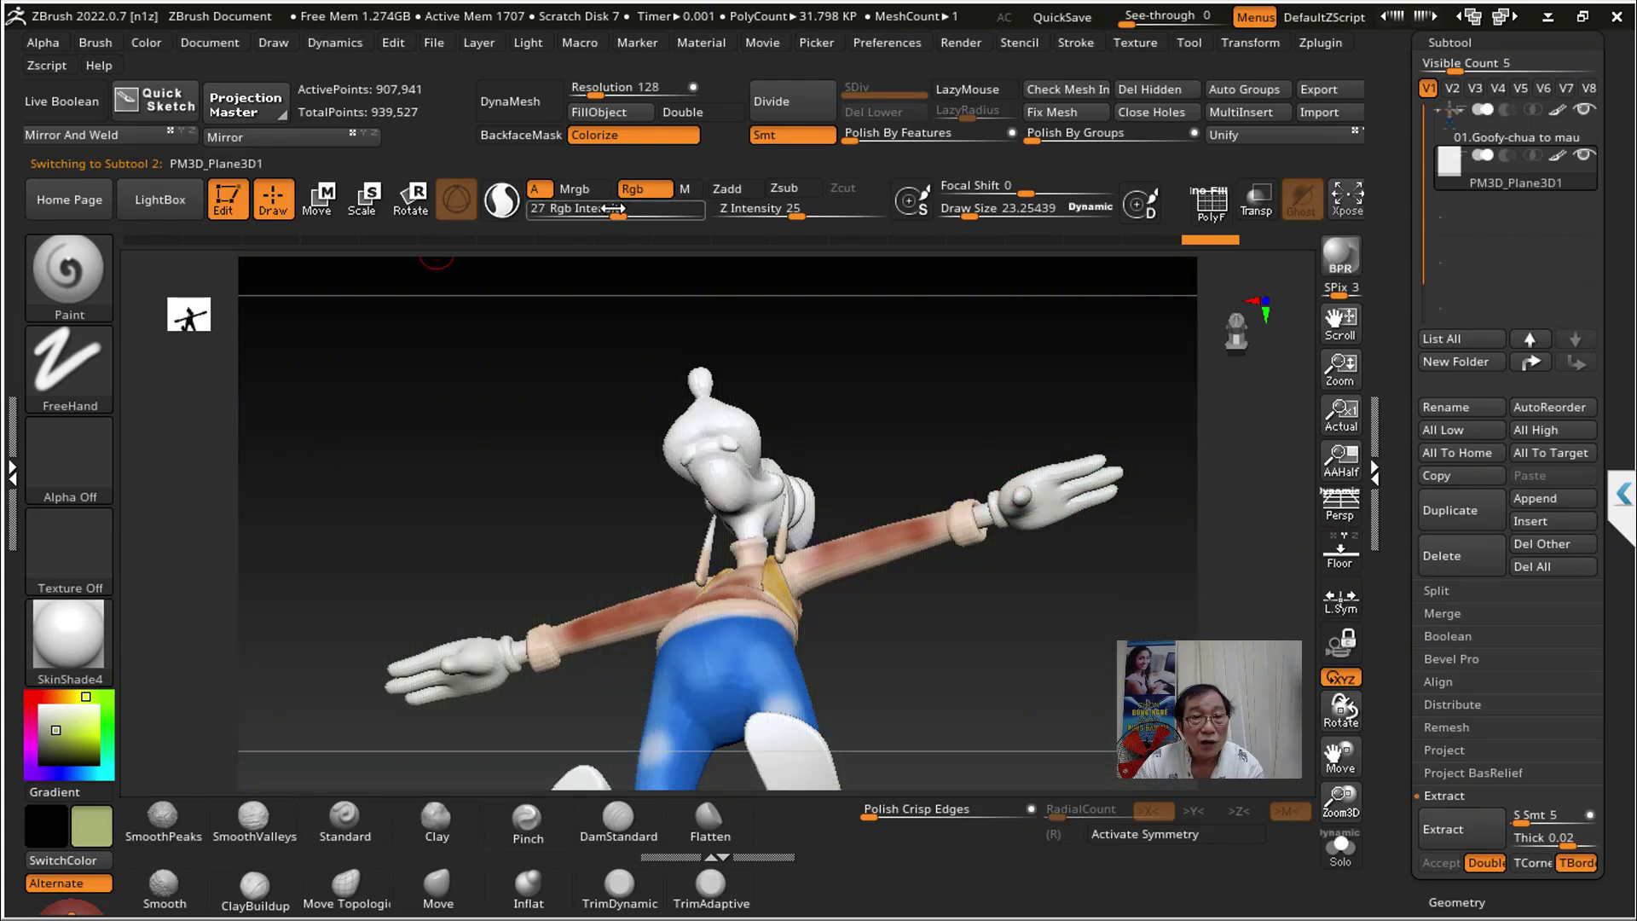
pyautogui.write('27')
pyautogui.press('Return')
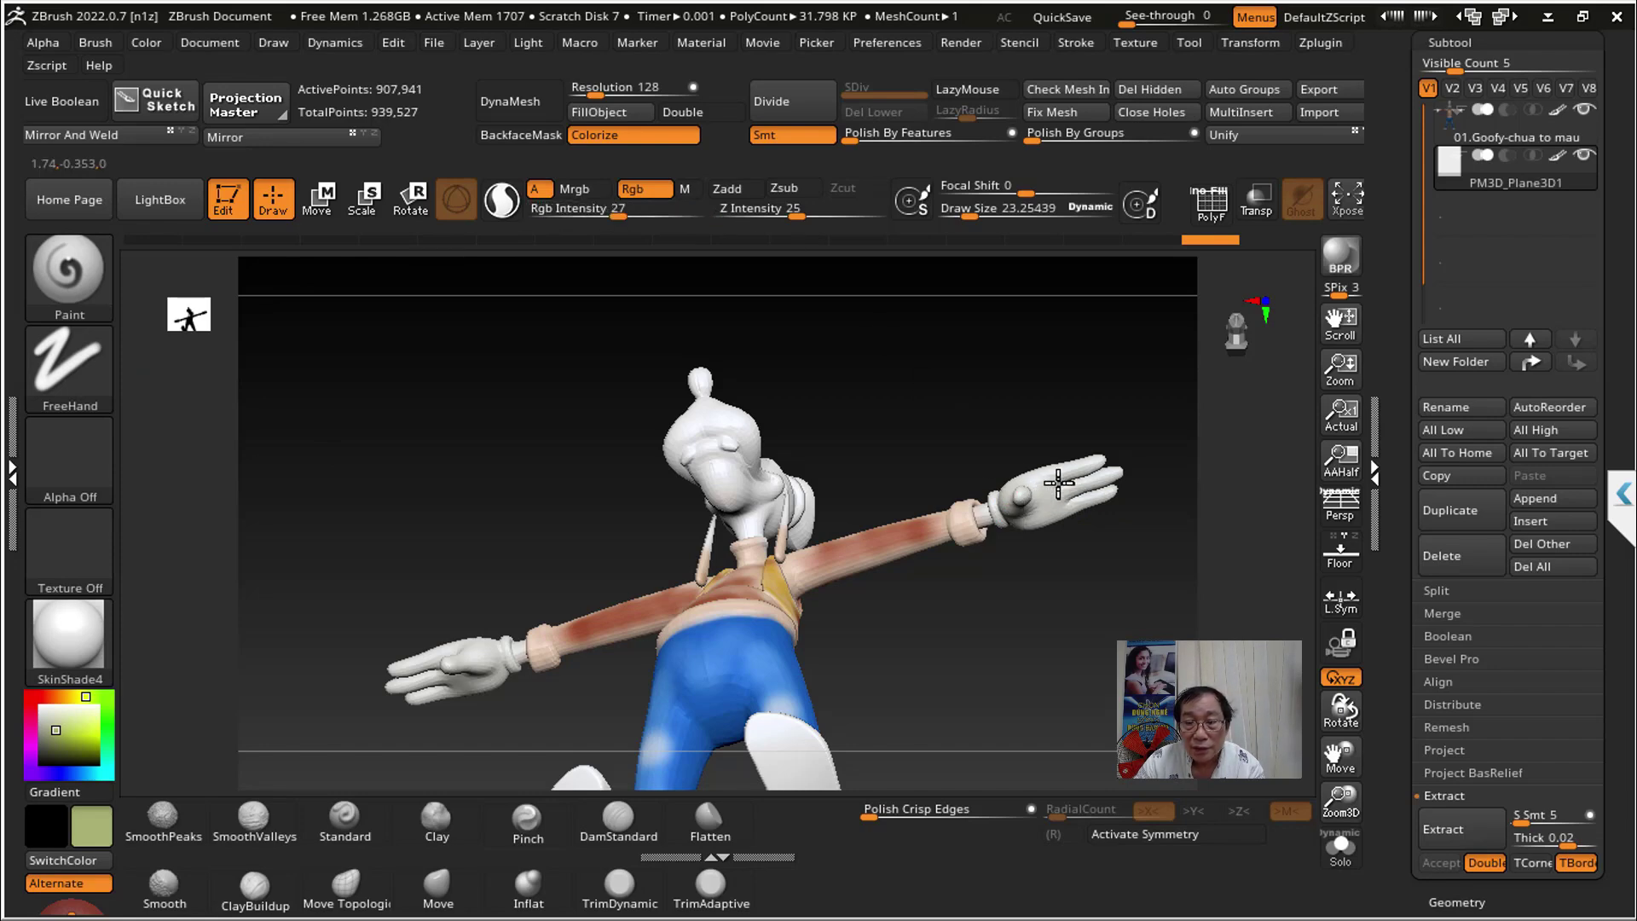
# Step: Try darker and brighter greens while raising the paint colour intensity
pyautogui.moveTo(1015, 424); pyautogui.dragTo(1148, 545)
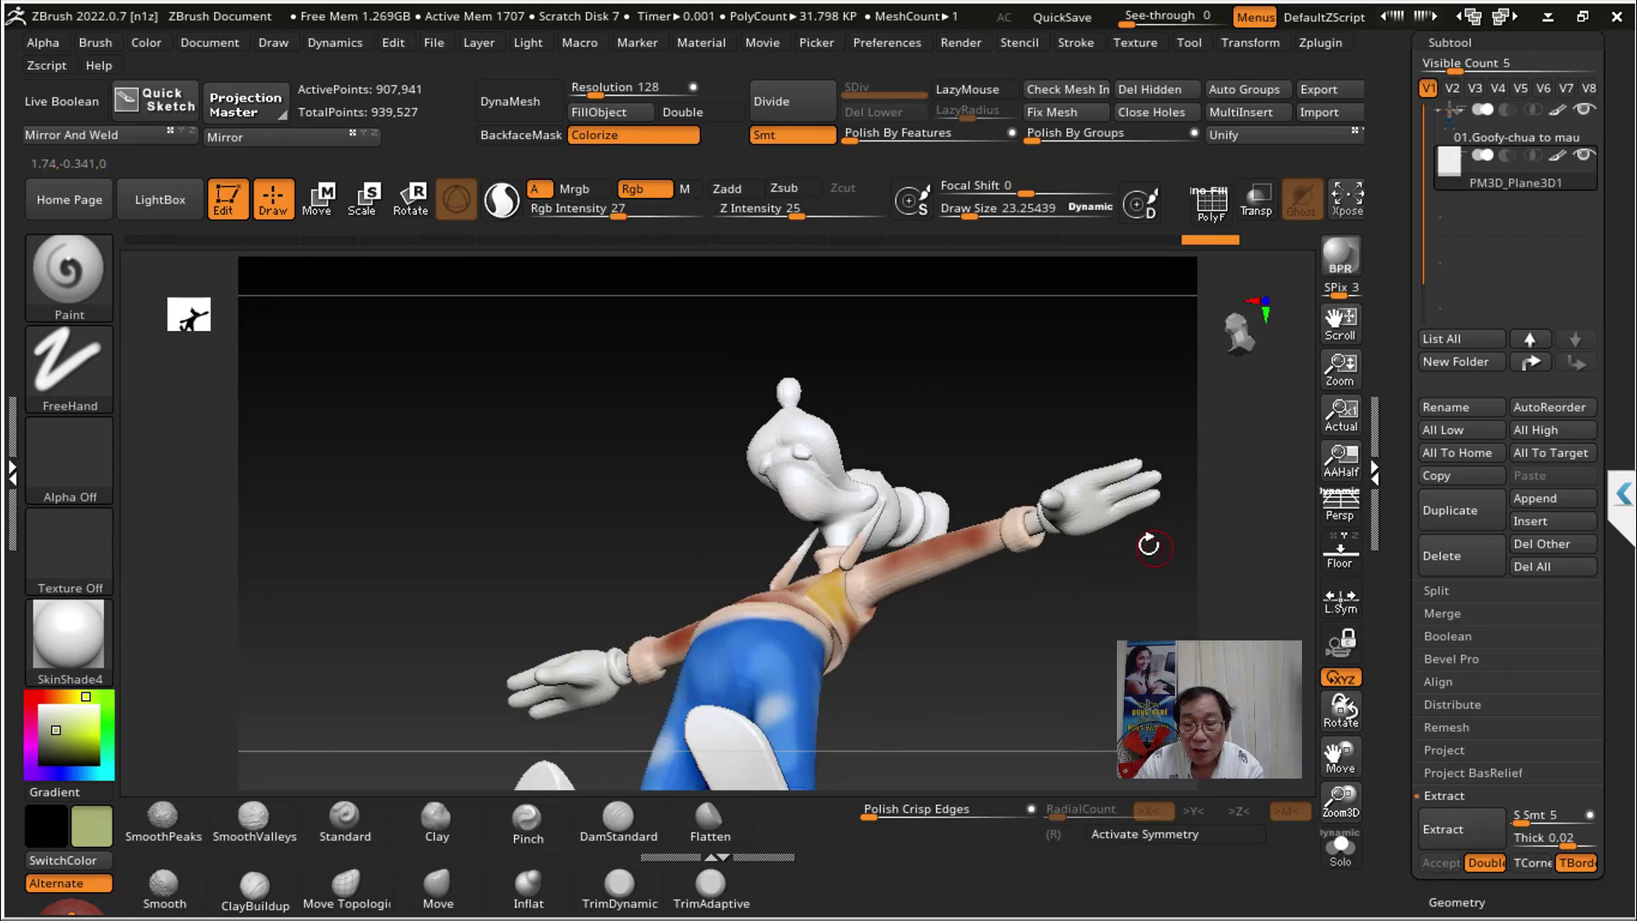
pyautogui.moveTo(1150, 637); pyautogui.dragTo(1040, 616)
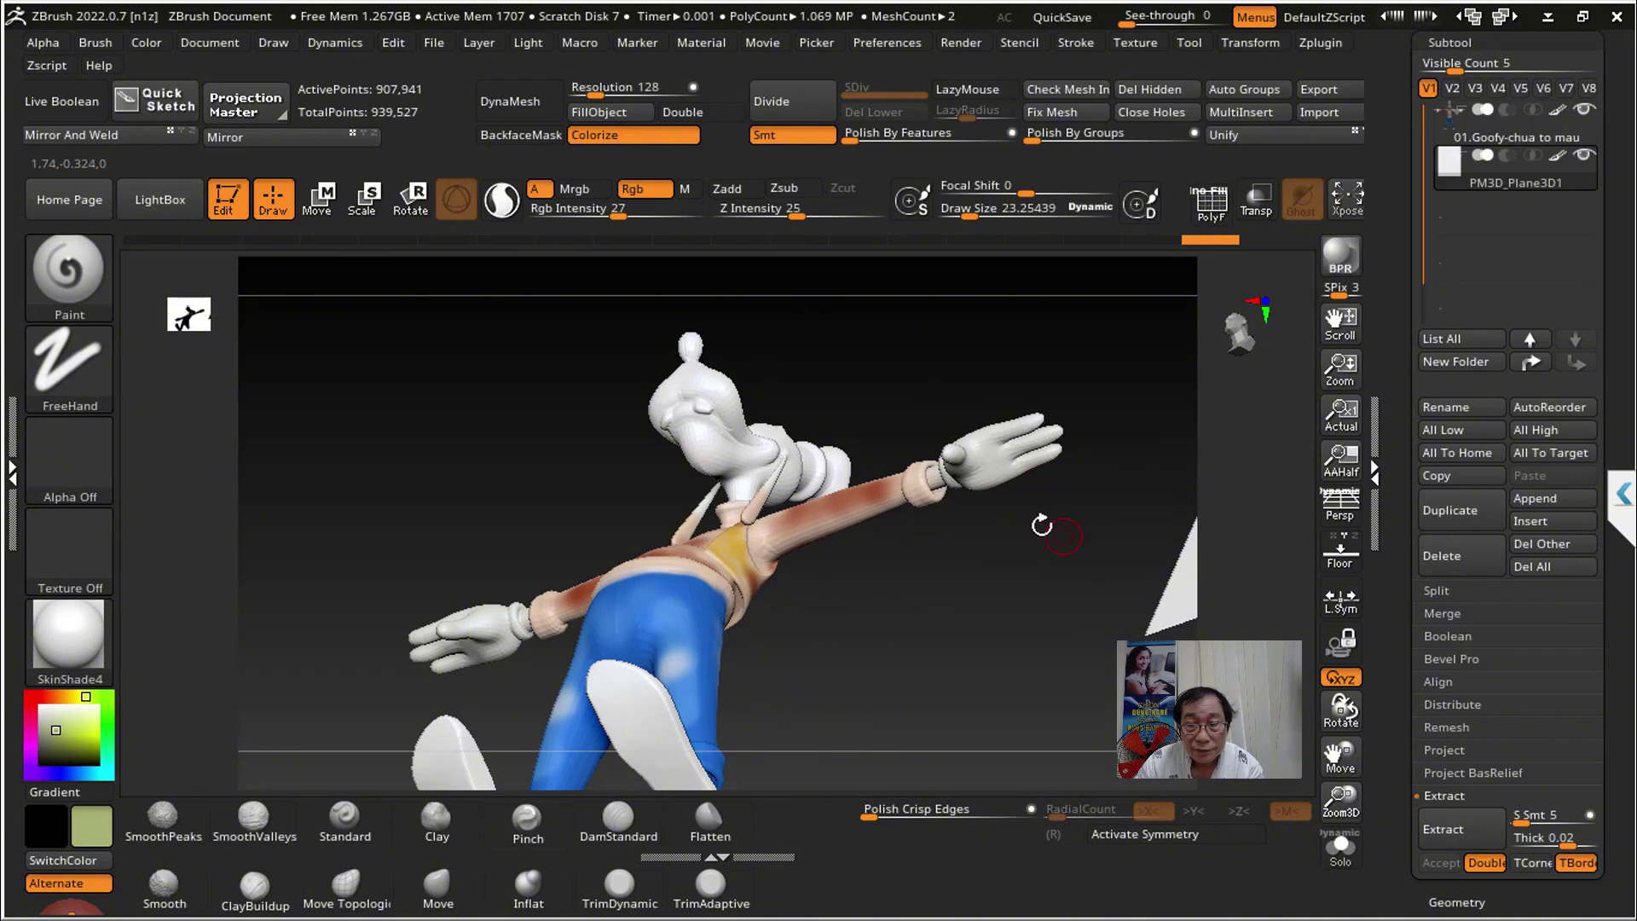
pyautogui.keyDown('shift'); pyautogui.moveTo(1042, 525); pyautogui.dragTo(1081, 614); pyautogui.keyUp('shift')
pyautogui.moveTo(64, 754)
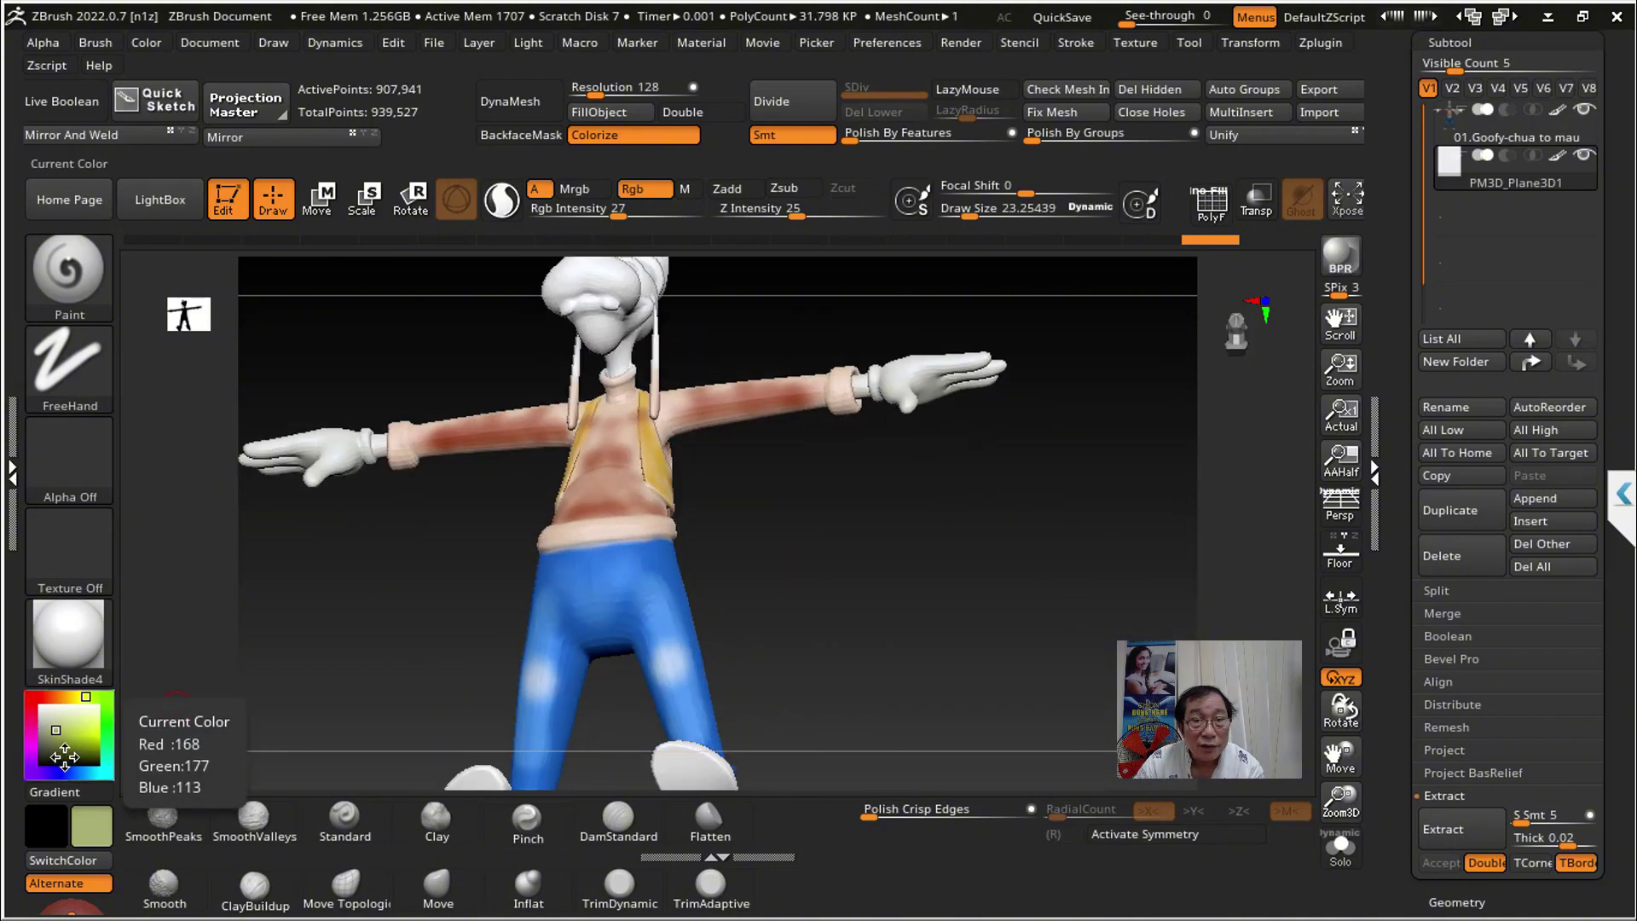
pyautogui.click(71, 747)
pyautogui.moveTo(862, 595); pyautogui.dragTo(963, 422)
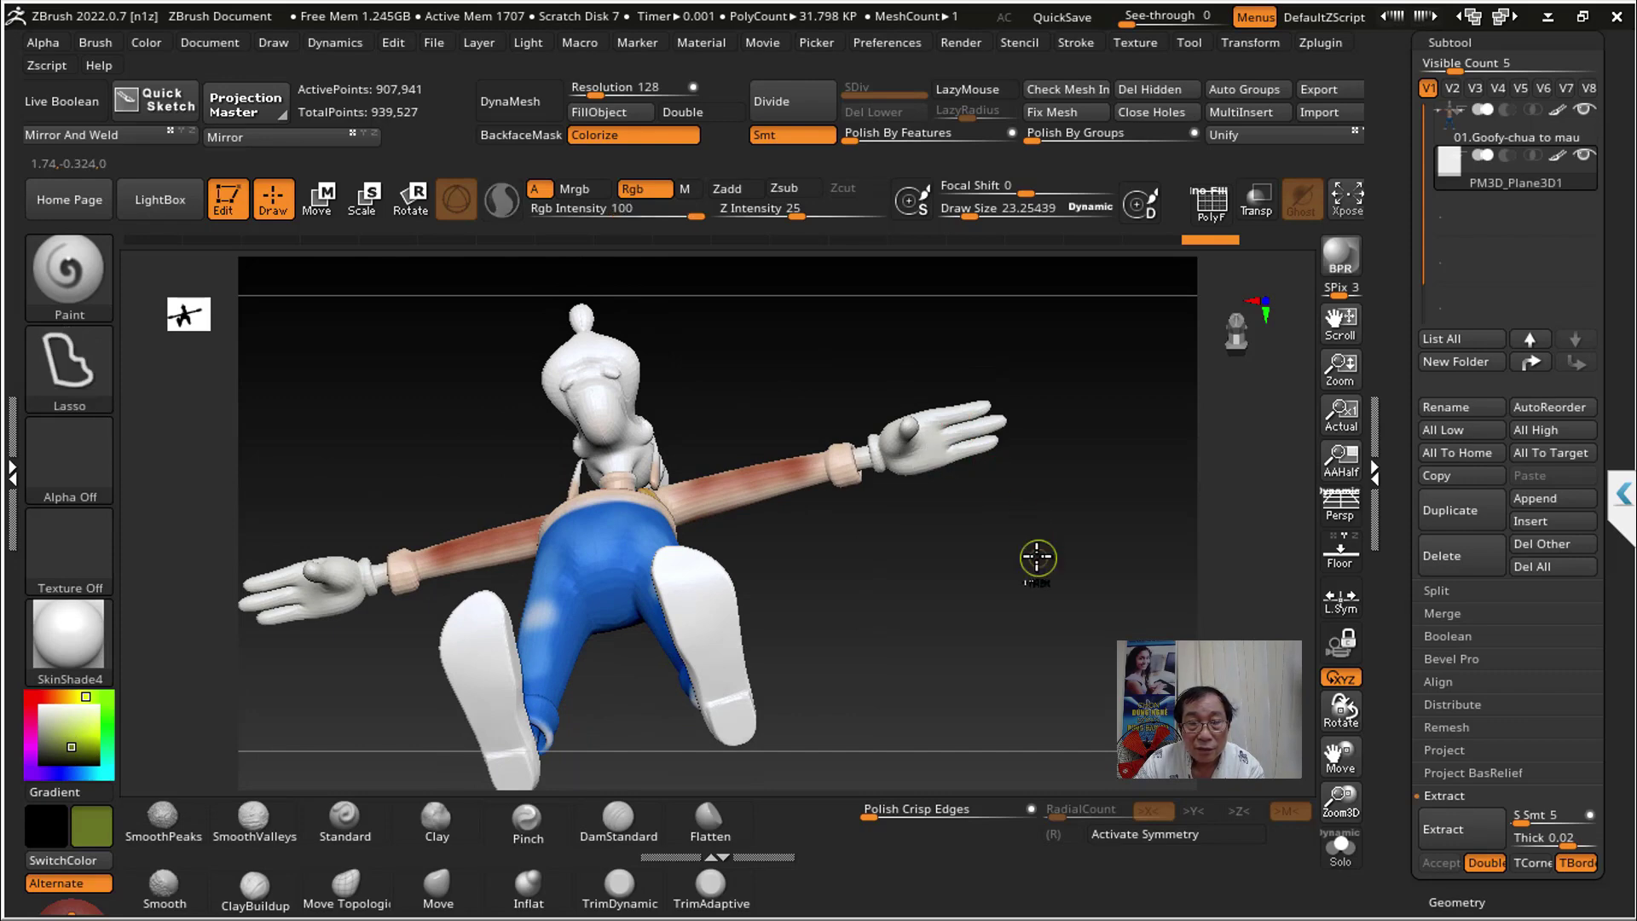
pyautogui.moveTo(919, 464)
pyautogui.mouseDown()
pyautogui.moveTo(1081, 628)
pyautogui.moveTo(968, 377)
pyautogui.moveTo(1031, 445)
pyautogui.moveTo(940, 430)
pyautogui.mouseUp()
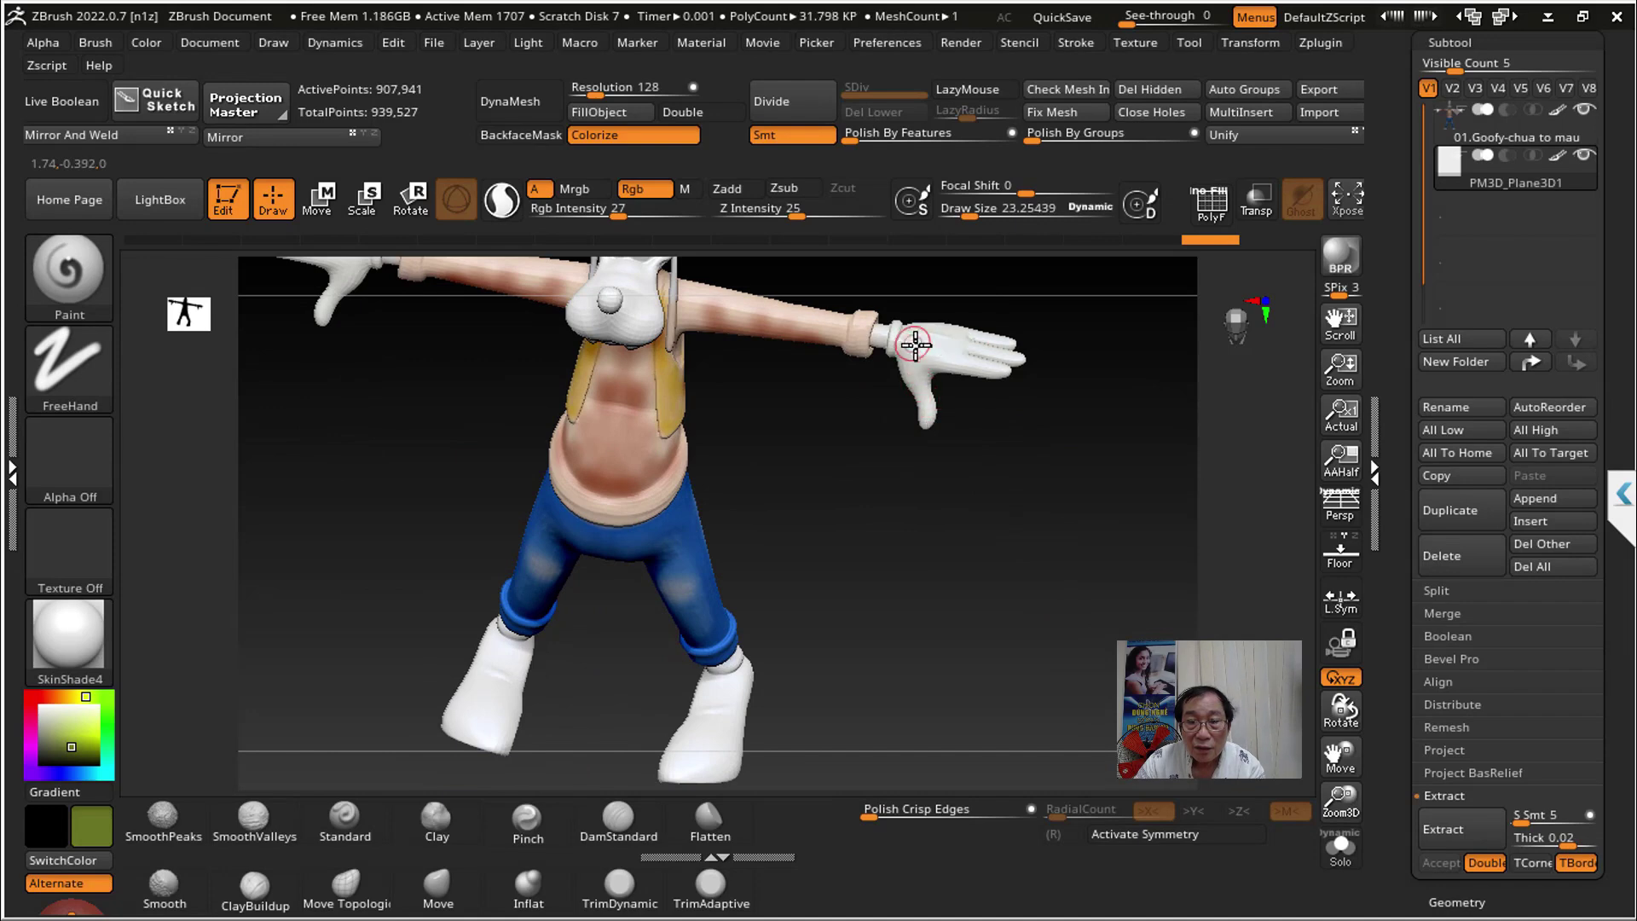
pyautogui.moveTo(627, 216); pyautogui.dragTo(668, 216)
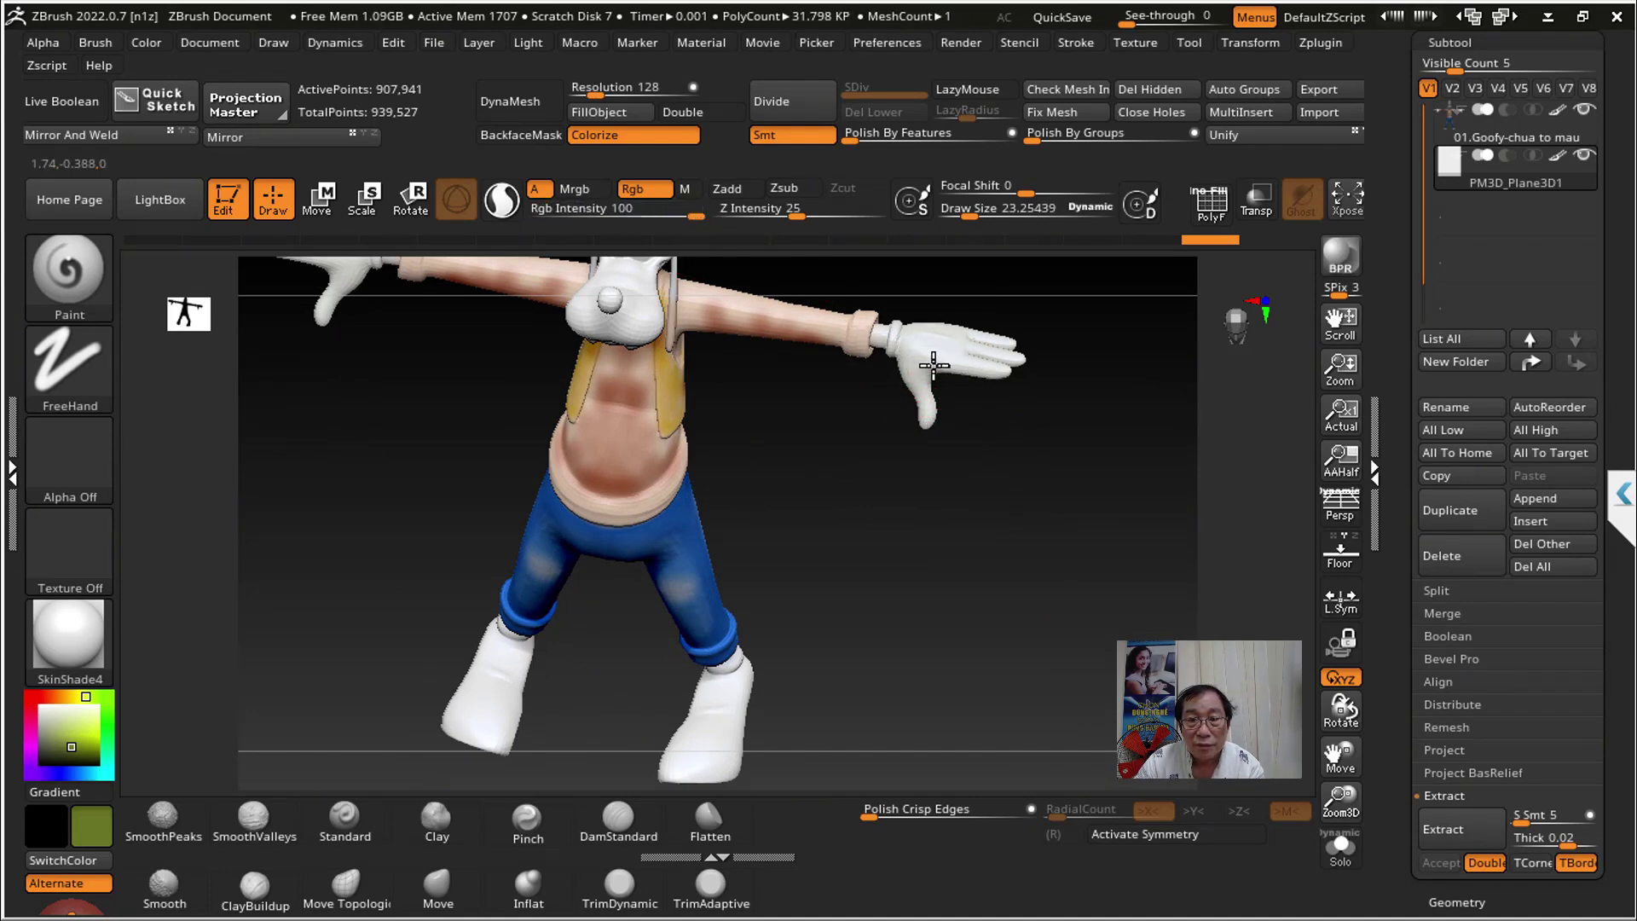
pyautogui.click(94, 745)
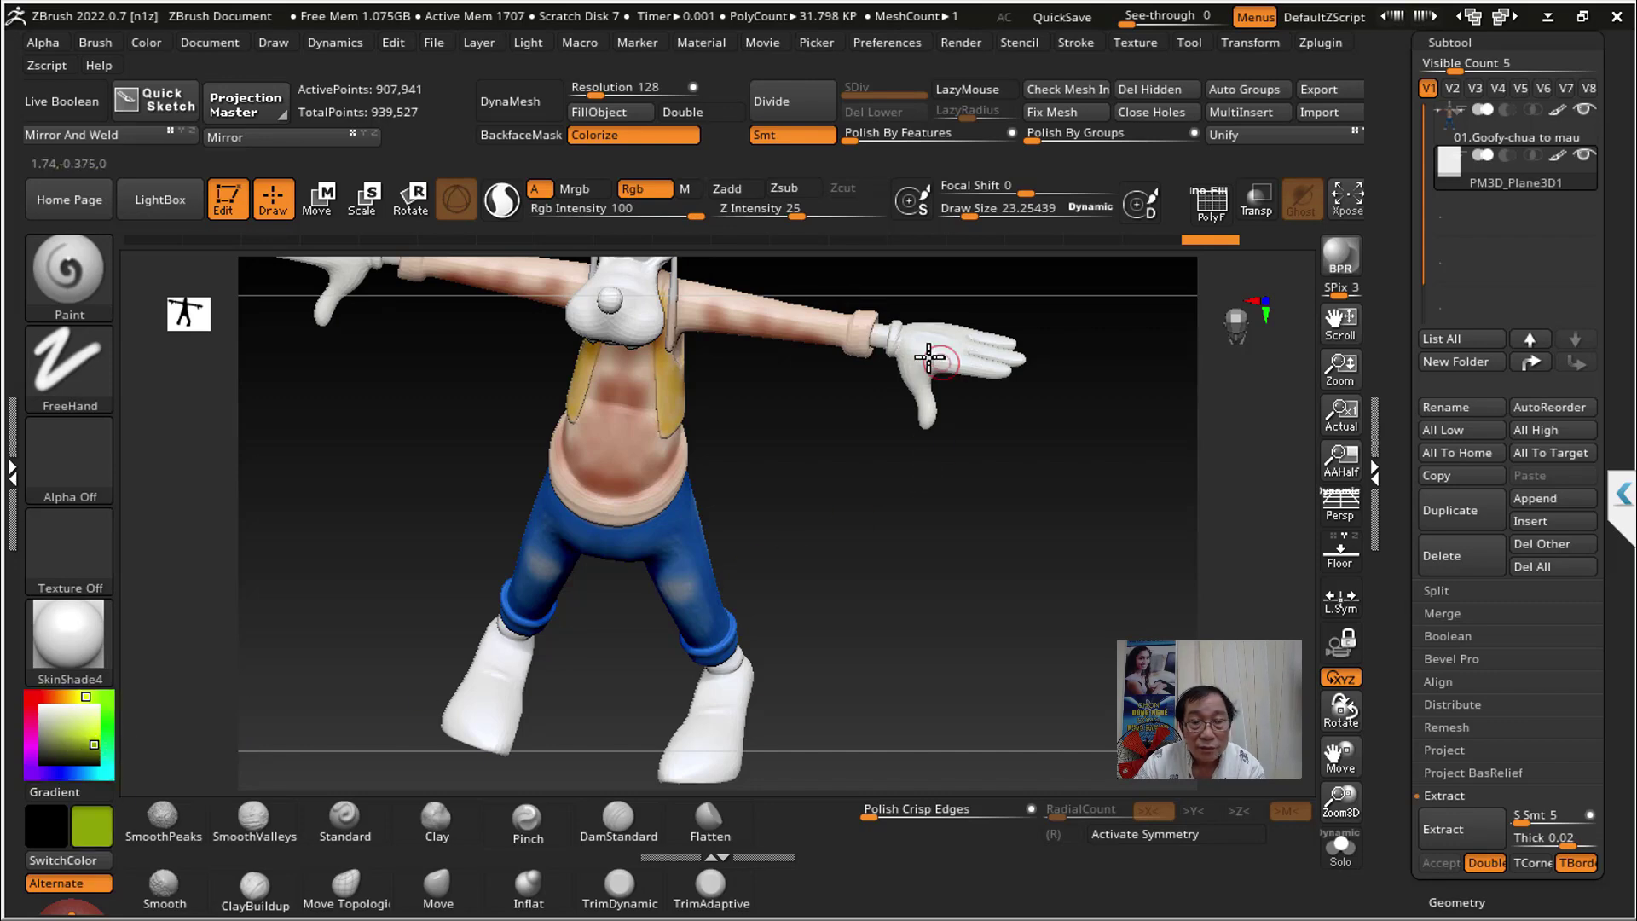
# Step: Choose a dark olive paint colour and make the Goofy mesh the active subtool again
pyautogui.keyDown('shift'); pyautogui.moveTo(974, 413); pyautogui.dragTo(983, 581); pyautogui.keyUp('shift')
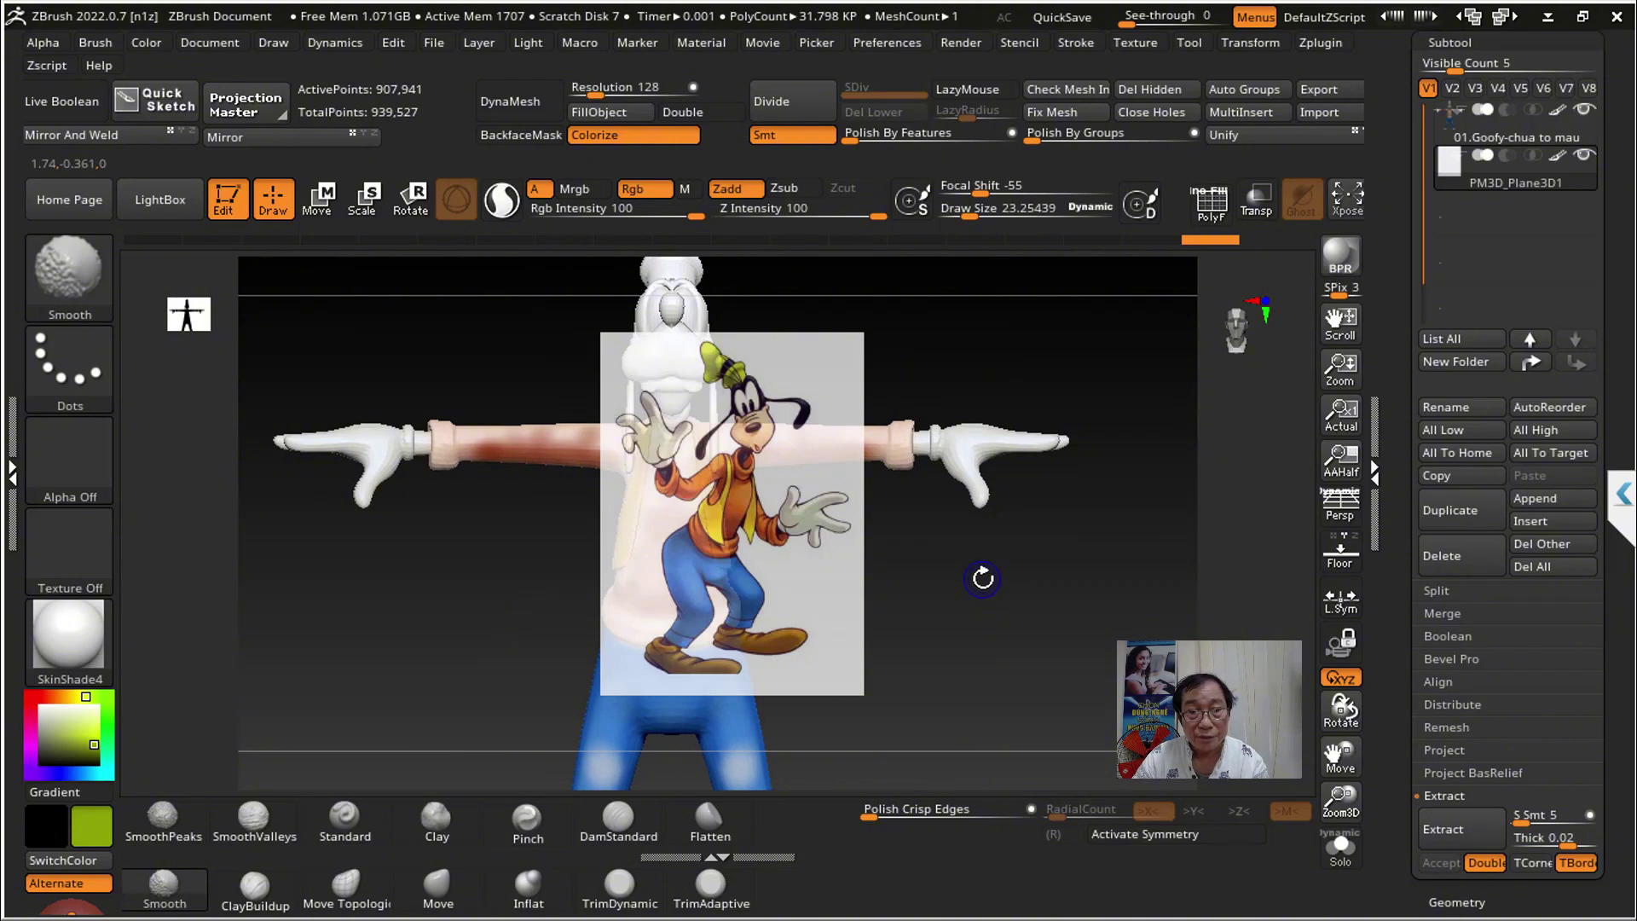
pyautogui.moveTo(924, 596)
pyautogui.mouseDown()
pyautogui.moveTo(1107, 530)
pyautogui.moveTo(1100, 666)
pyautogui.mouseUp()
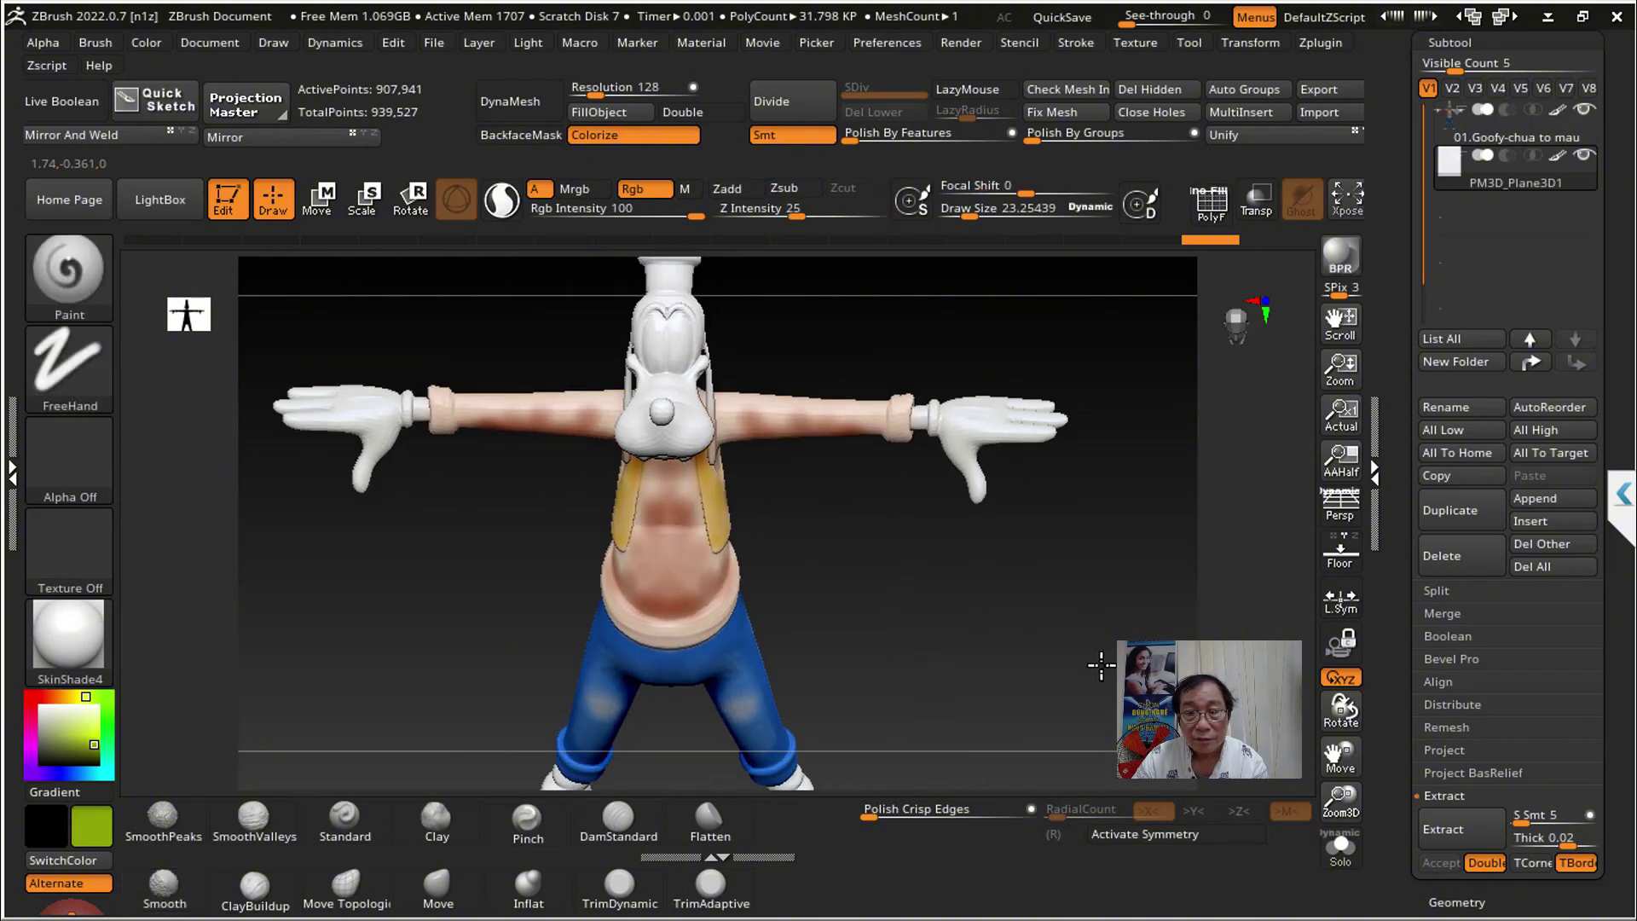
pyautogui.moveTo(1045, 577); pyautogui.dragTo(968, 454)
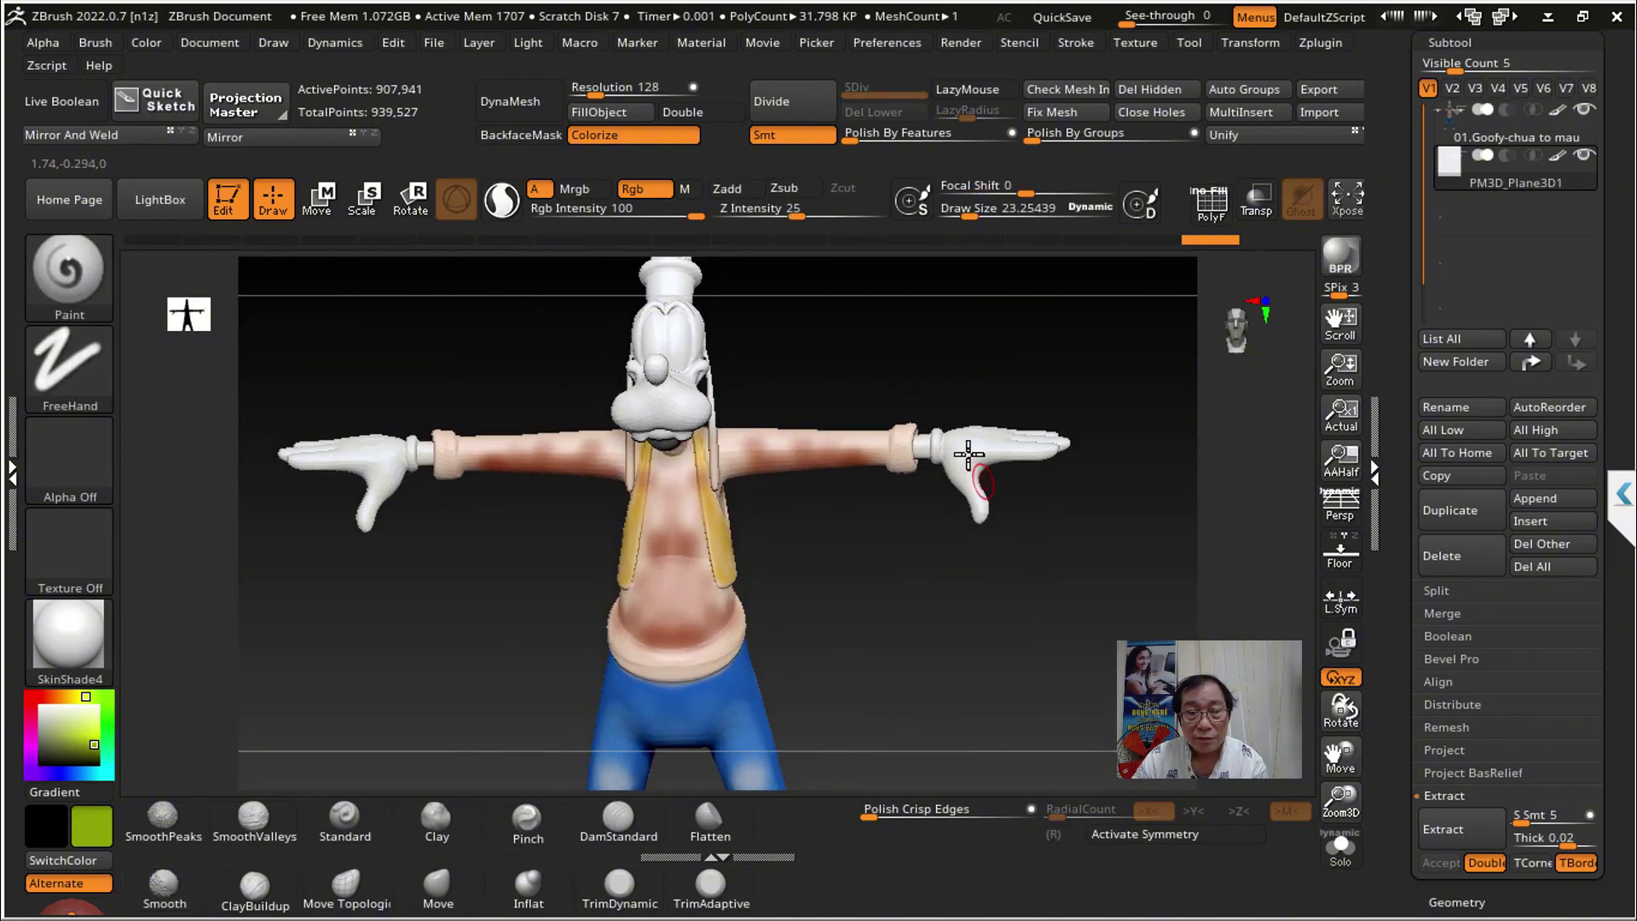
pyautogui.click(67, 751)
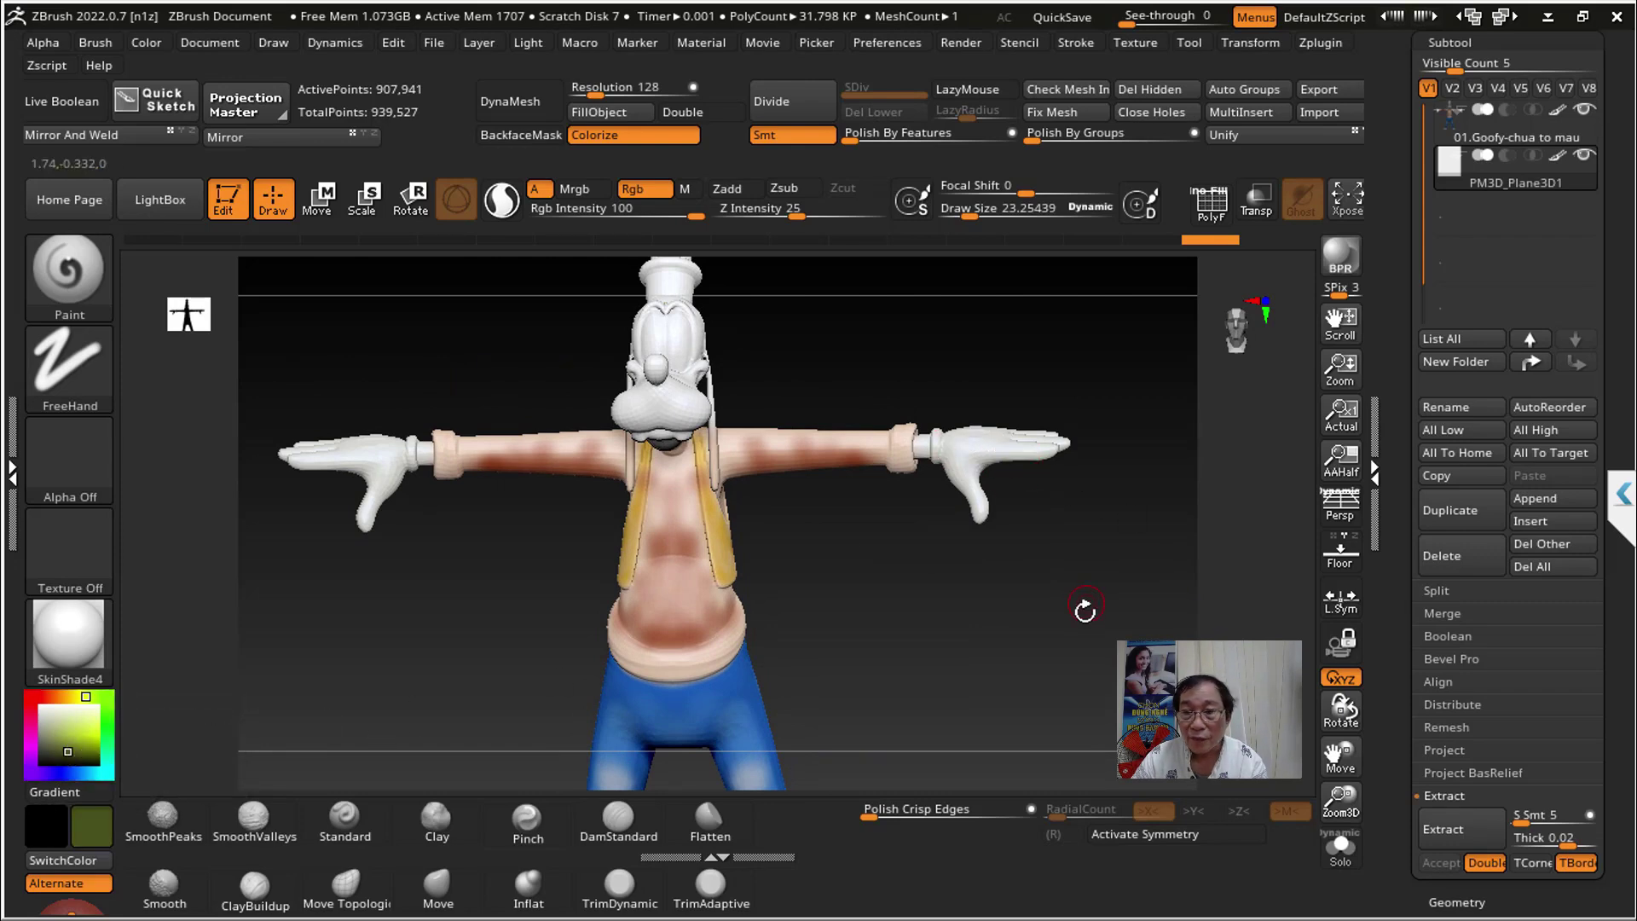
pyautogui.moveTo(1084, 609)
pyautogui.mouseDown()
pyautogui.moveTo(1092, 412)
pyautogui.moveTo(1122, 409)
pyautogui.mouseUp()
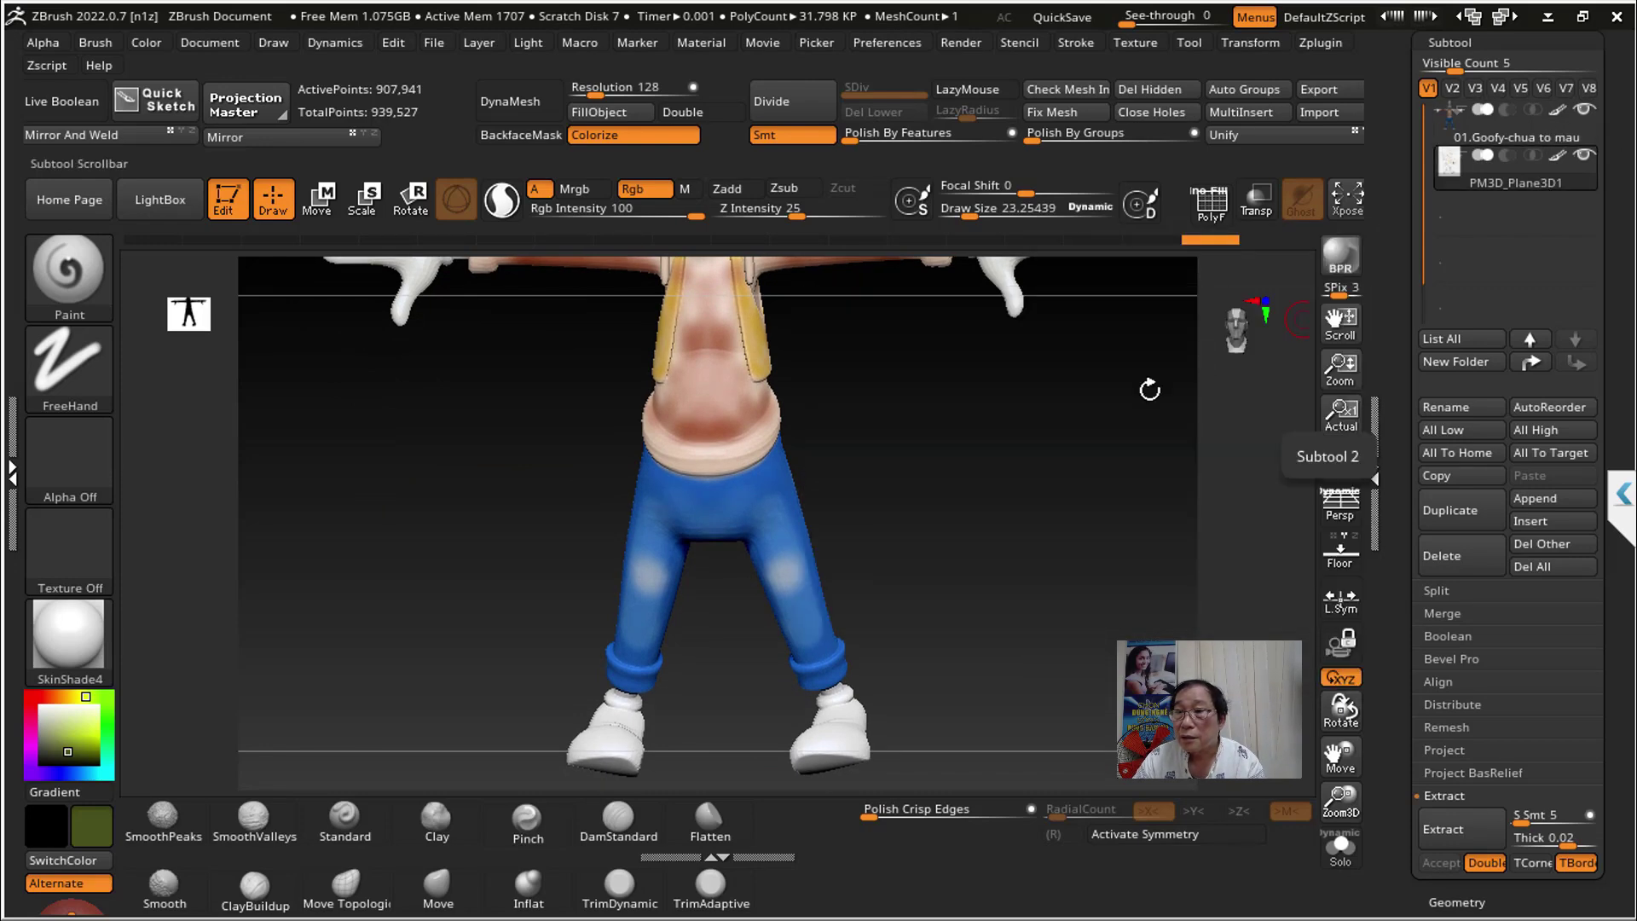
pyautogui.moveTo(963, 482)
pyautogui.mouseDown()
pyautogui.moveTo(940, 492)
pyautogui.moveTo(952, 514)
pyautogui.moveTo(866, 554)
pyautogui.mouseUp()
pyautogui.keyDown('alt'); pyautogui.click(648, 546); pyautogui.keyUp('alt')
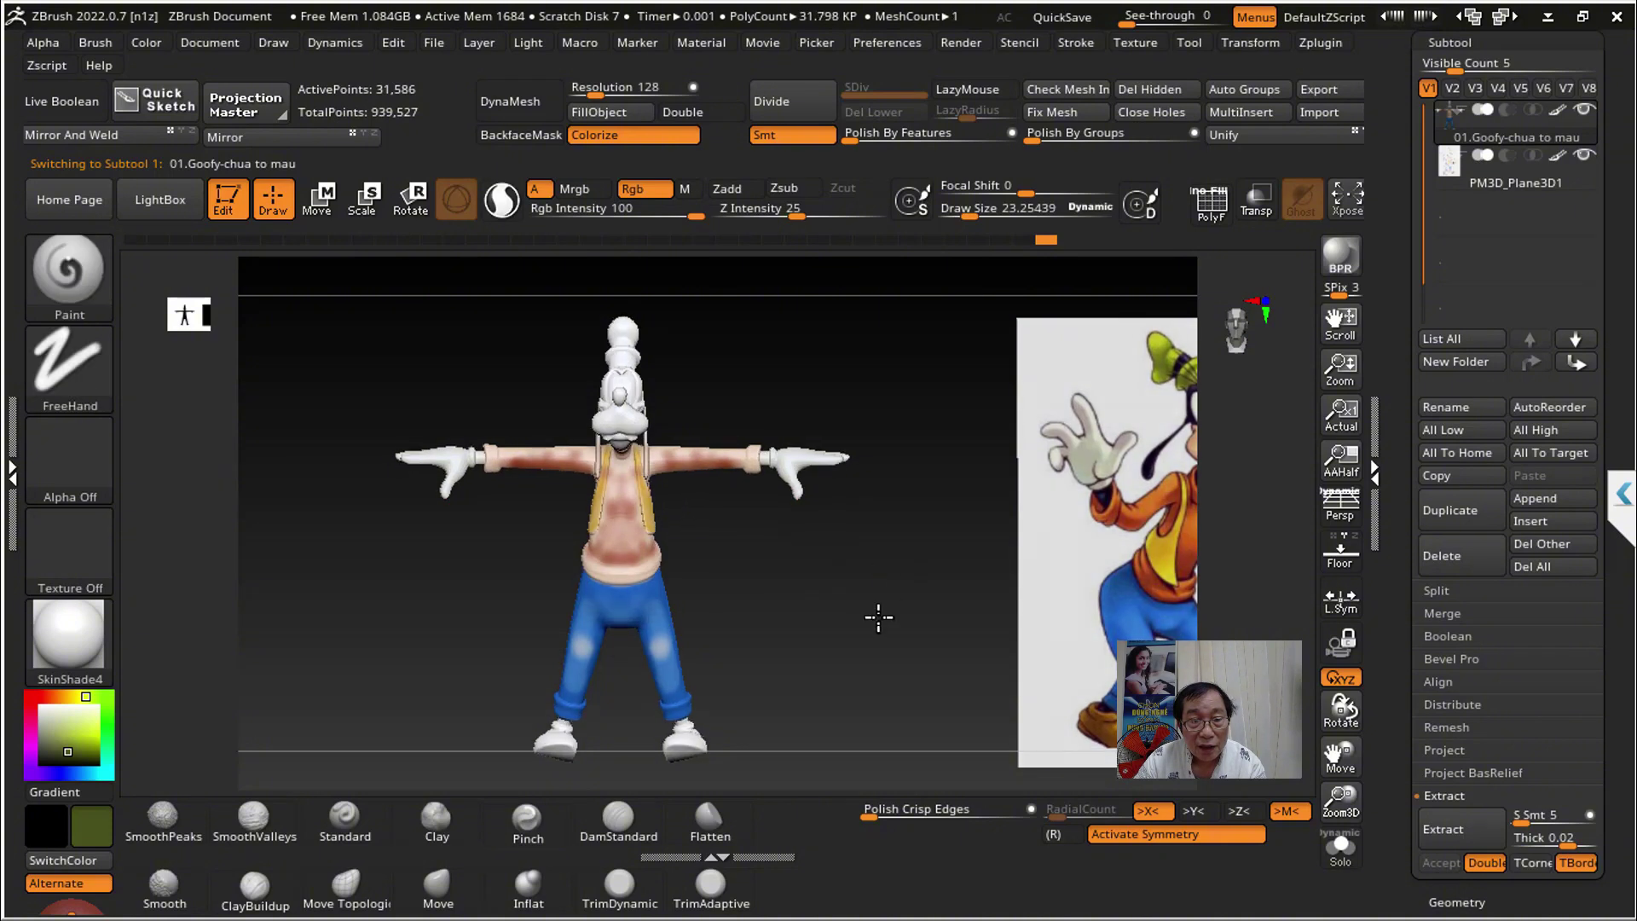
# Step: Paint olive green on the raised hand's palm and lower Rgb Intensity to 30
pyautogui.moveTo(877, 614); pyautogui.dragTo(804, 458)
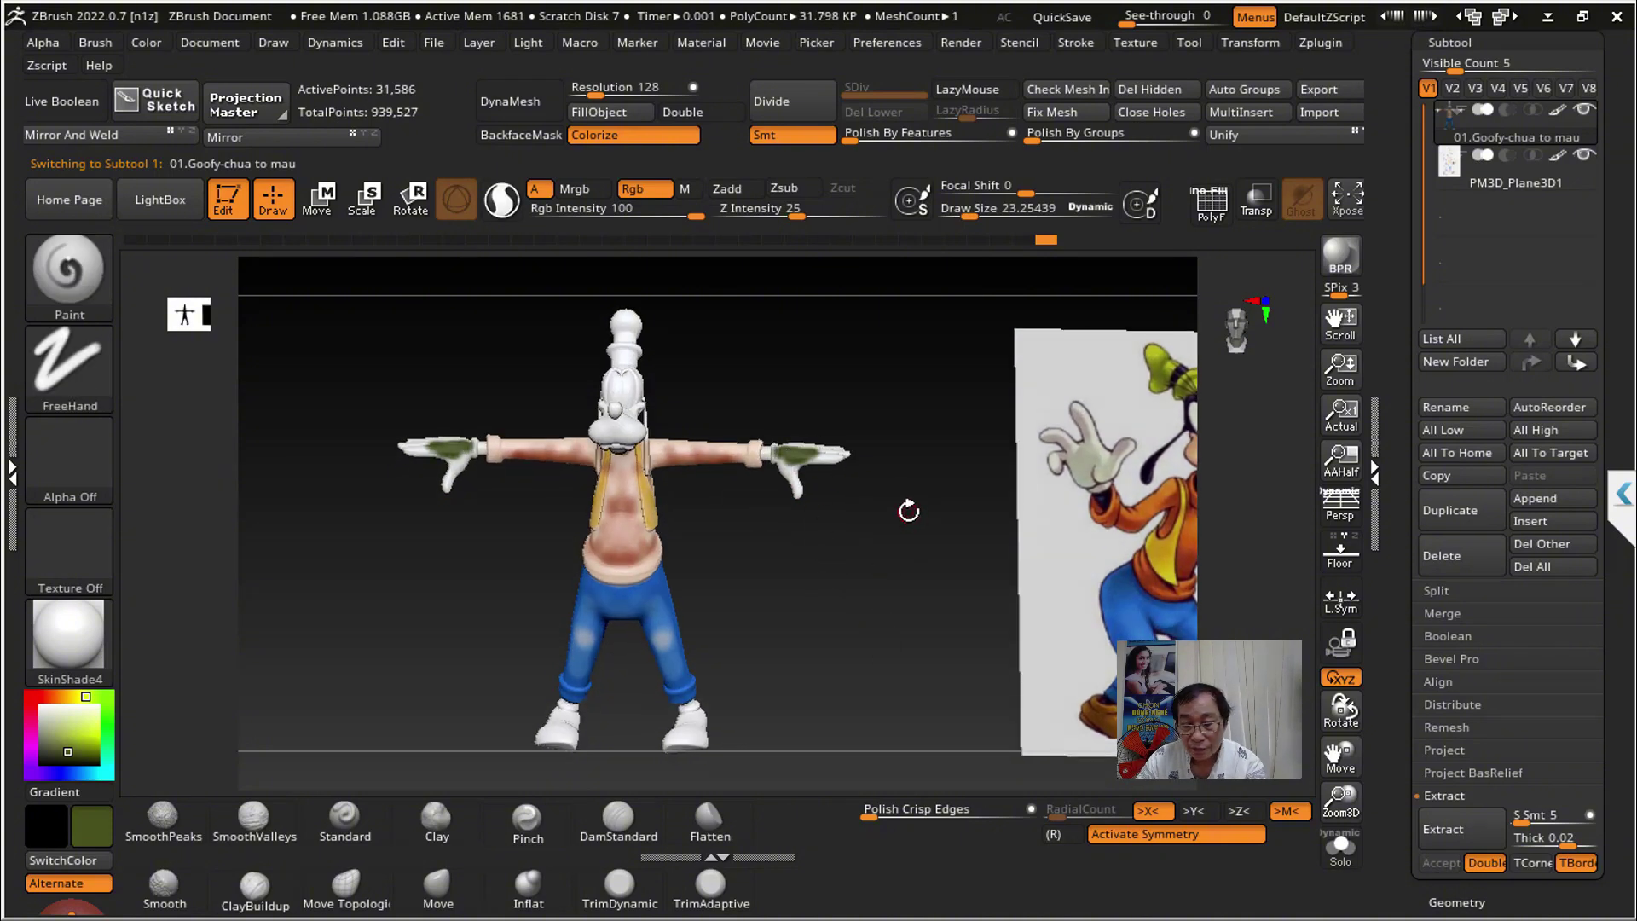
pyautogui.keyDown('alt'); pyautogui.moveTo(908, 510); pyautogui.dragTo(906, 548); pyautogui.keyUp('alt')
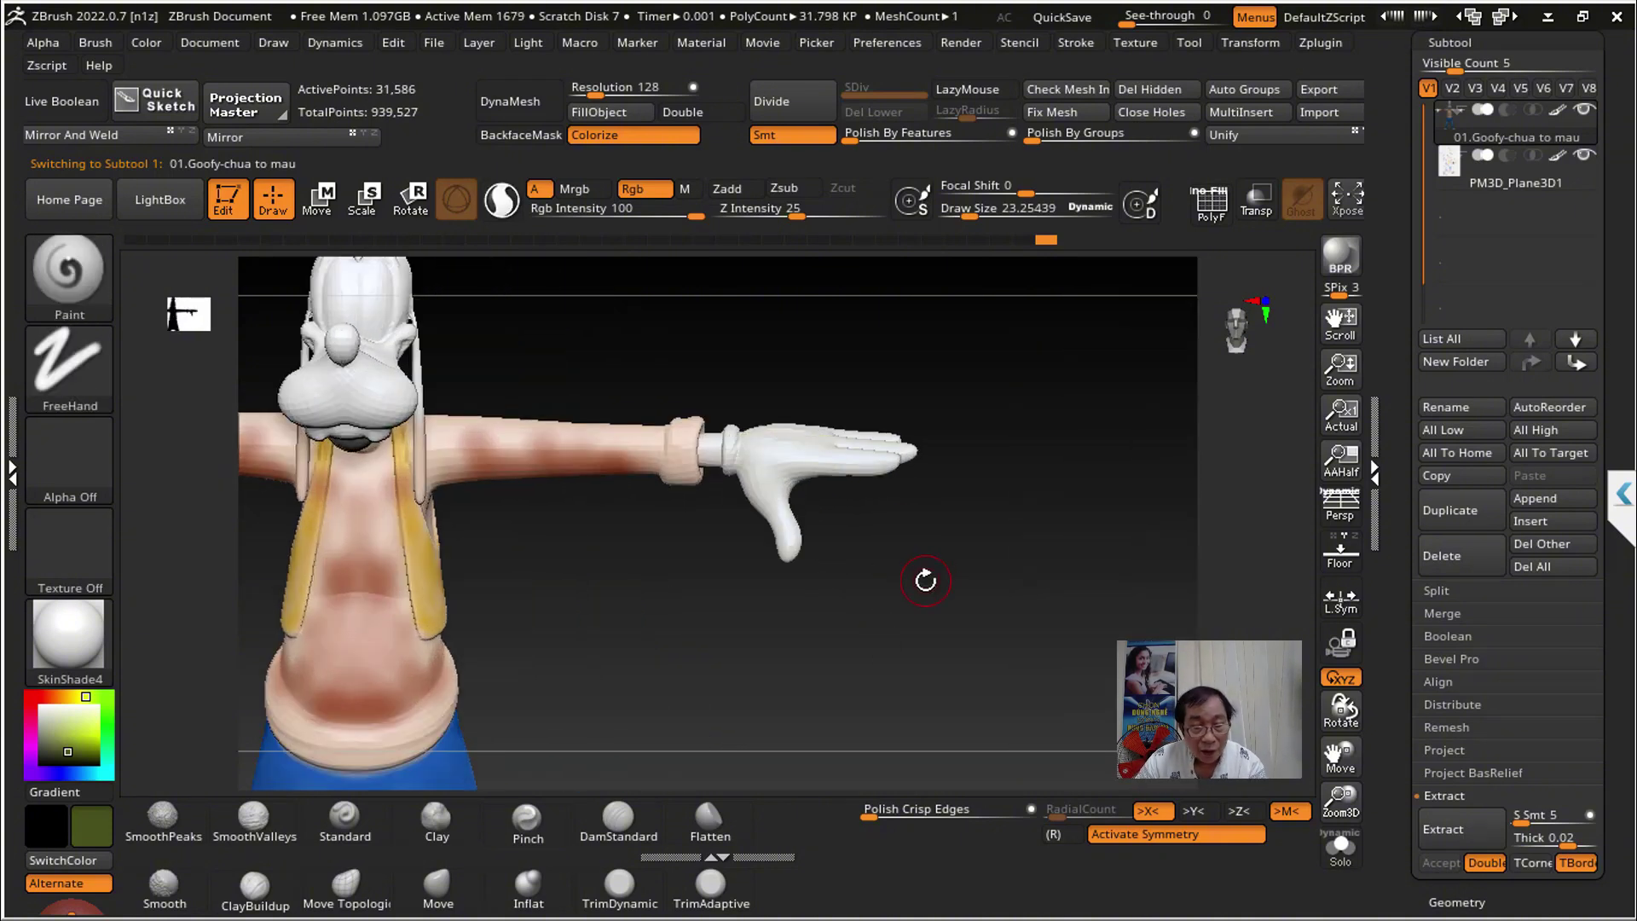
pyautogui.moveTo(981, 597); pyautogui.dragTo(332, 580)
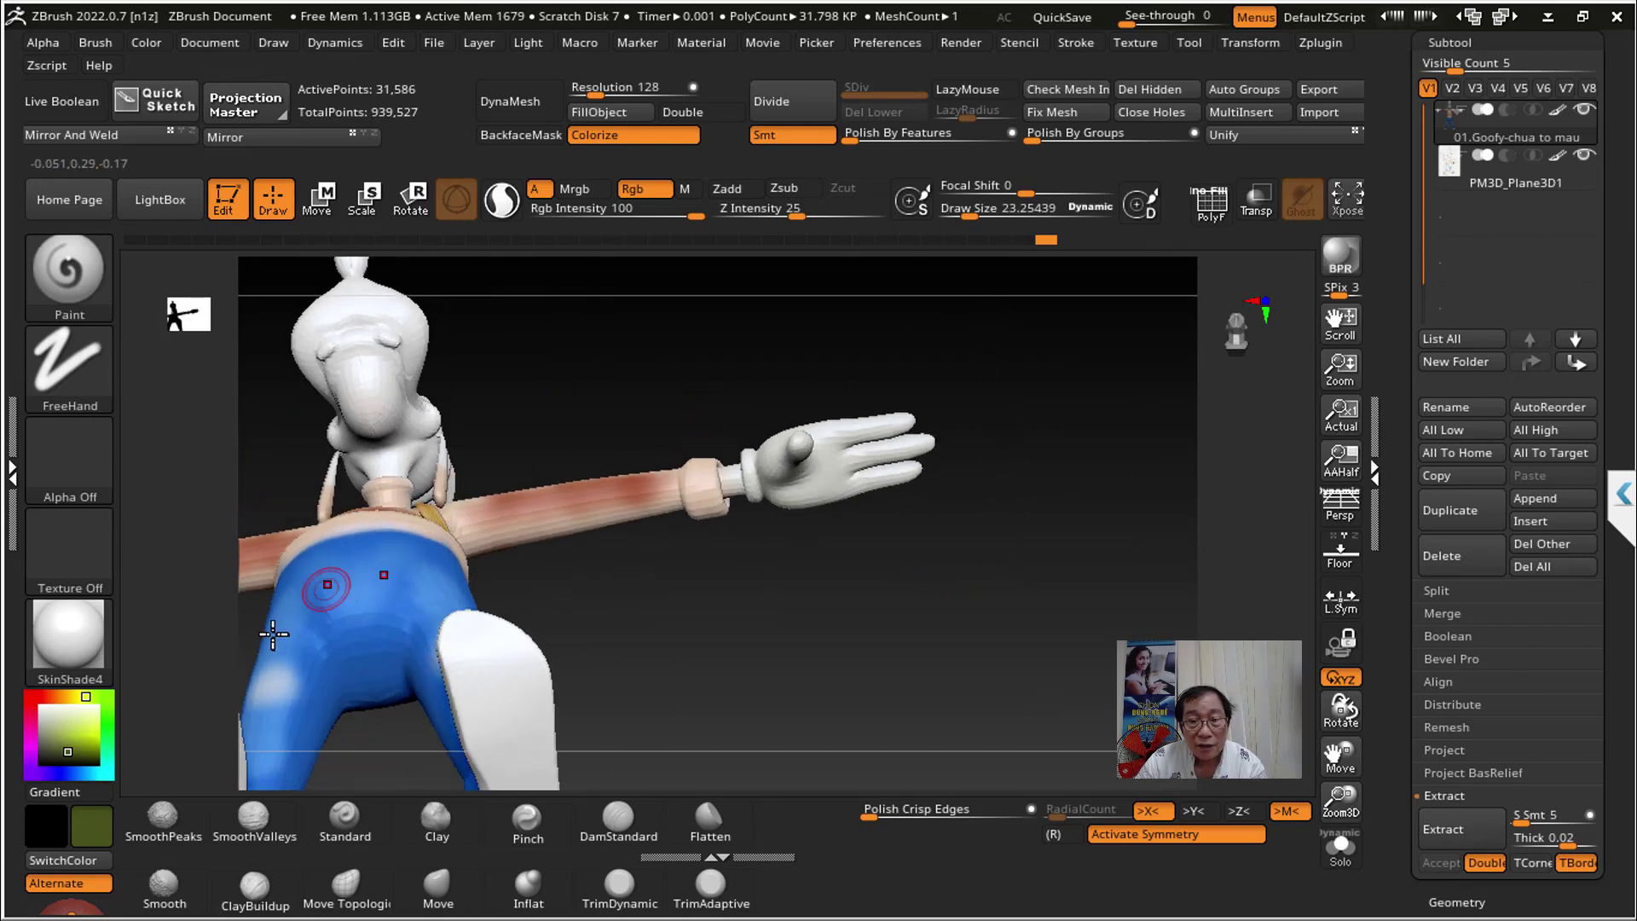
pyautogui.click(59, 735)
pyautogui.moveTo(805, 490); pyautogui.dragTo(878, 434)
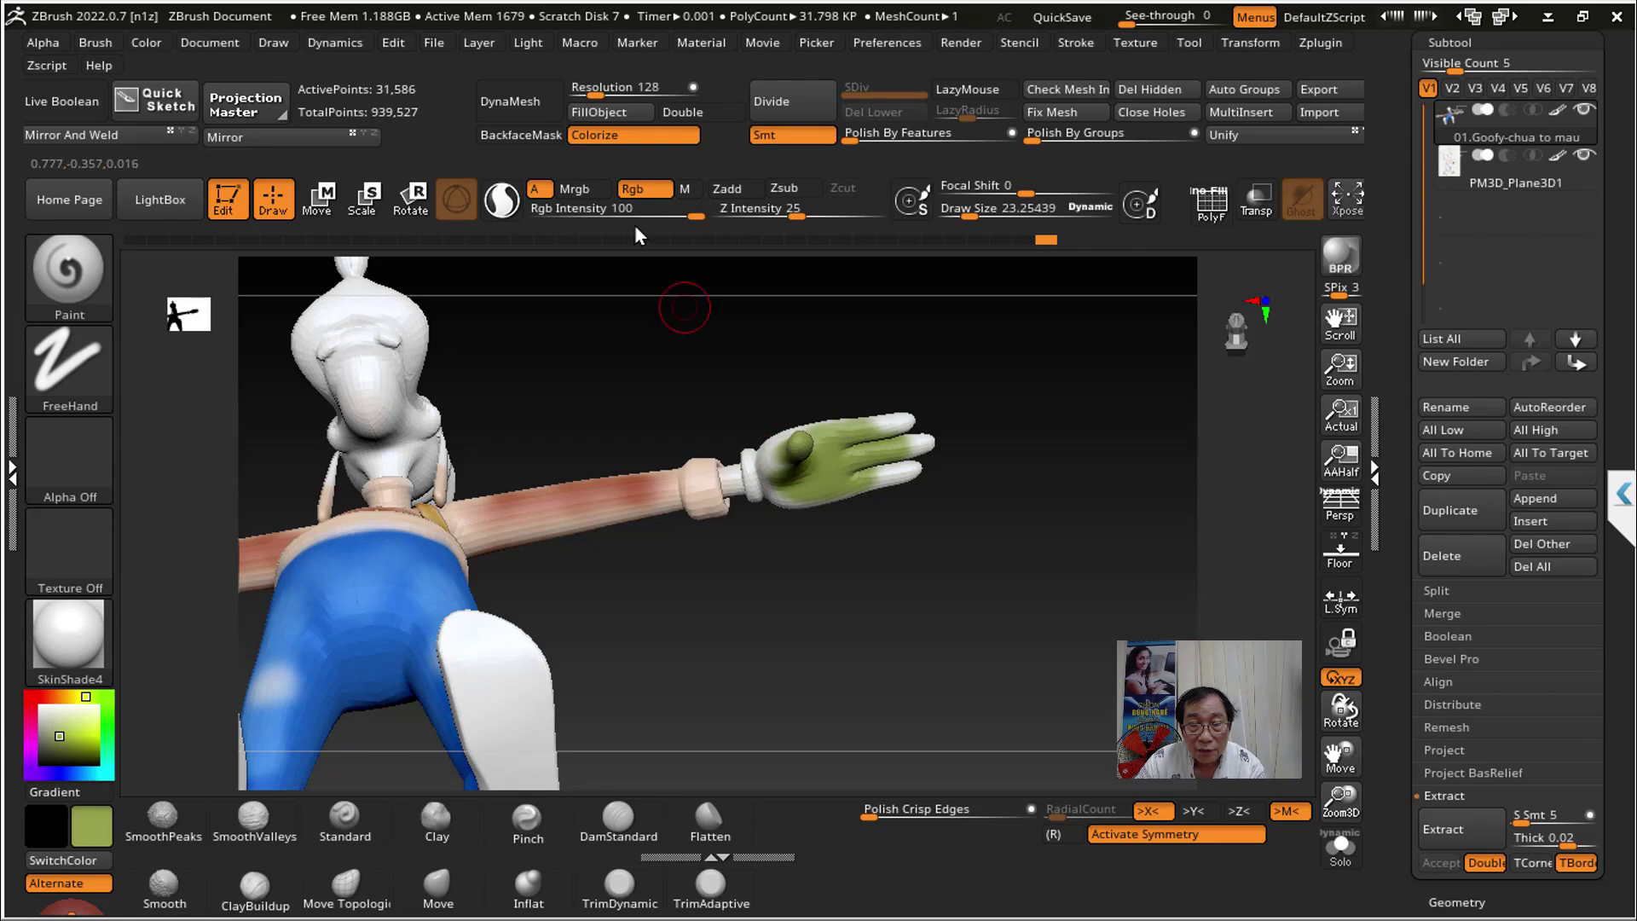
pyautogui.moveTo(619, 221); pyautogui.dragTo(615, 216)
# Step: Smooth and repaint the hand olive green from fingertip to palm, then frame the whole model
pyautogui.keyDown('shift'); pyautogui.moveTo(863, 400); pyautogui.dragTo(932, 497); pyautogui.keyUp('shift')
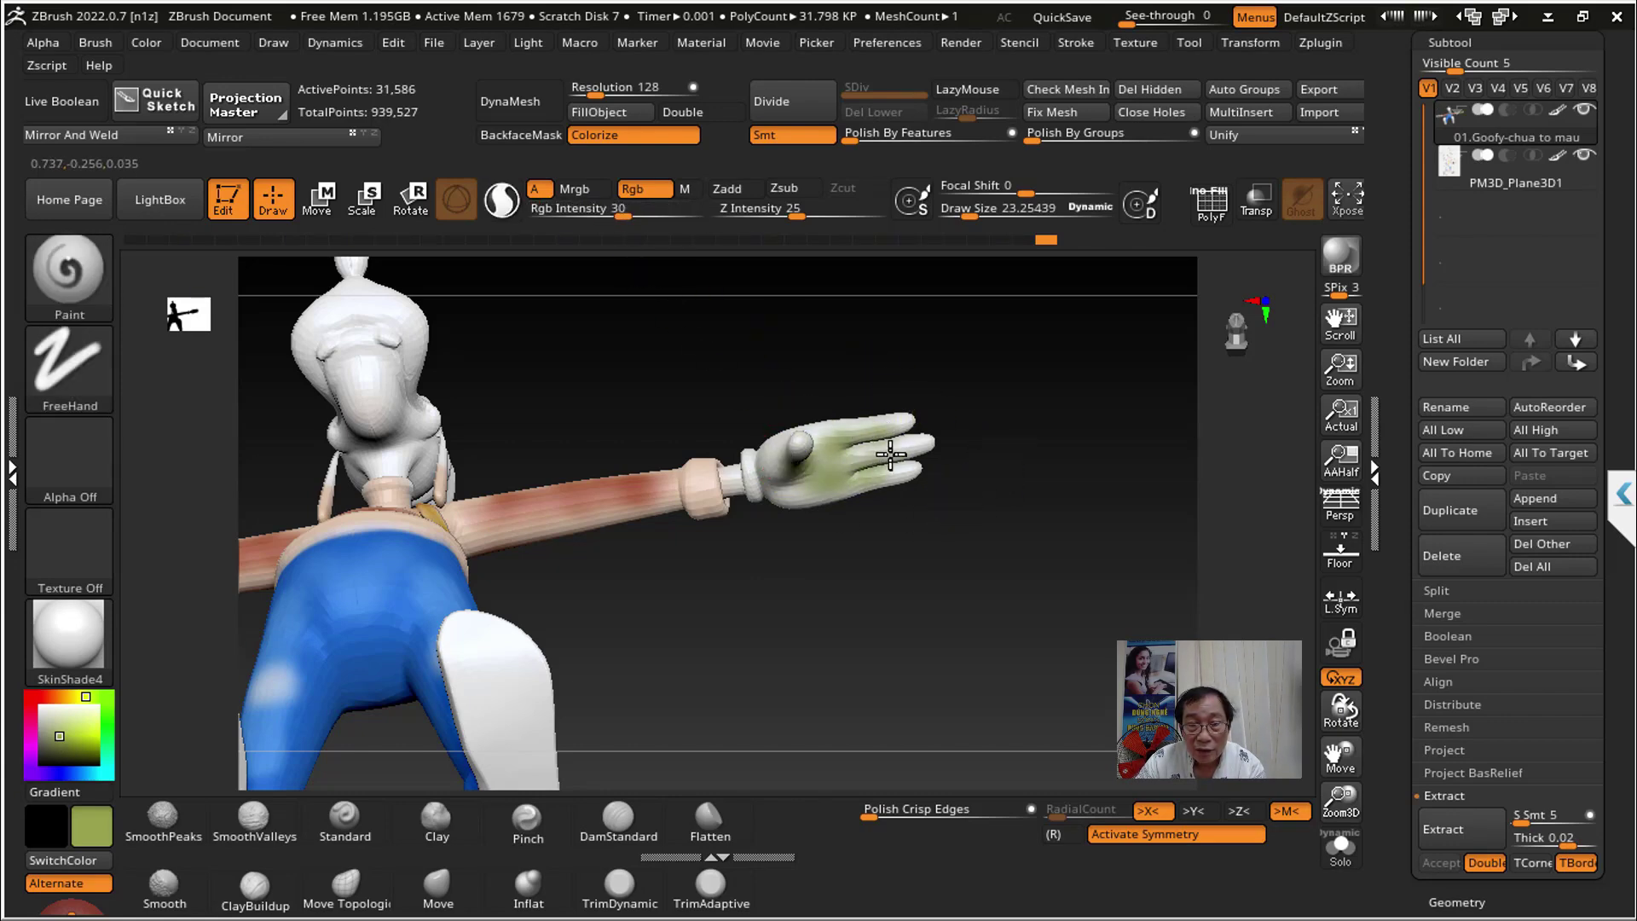
pyautogui.moveTo(918, 444); pyautogui.dragTo(805, 466)
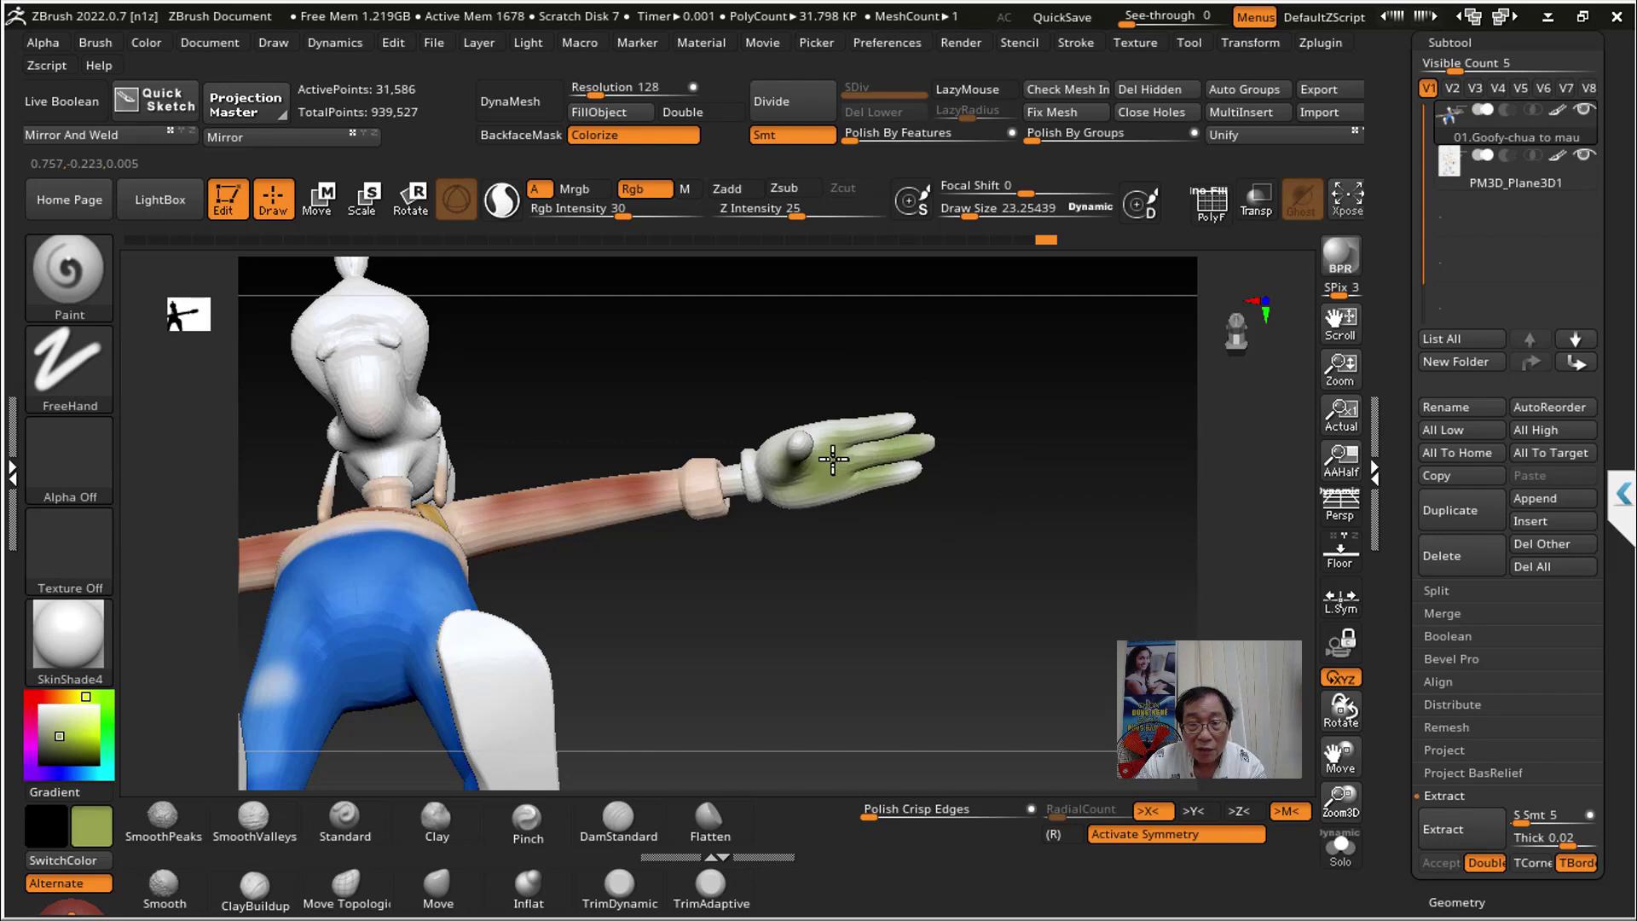
pyautogui.moveTo(1004, 484); pyautogui.dragTo(1030, 602)
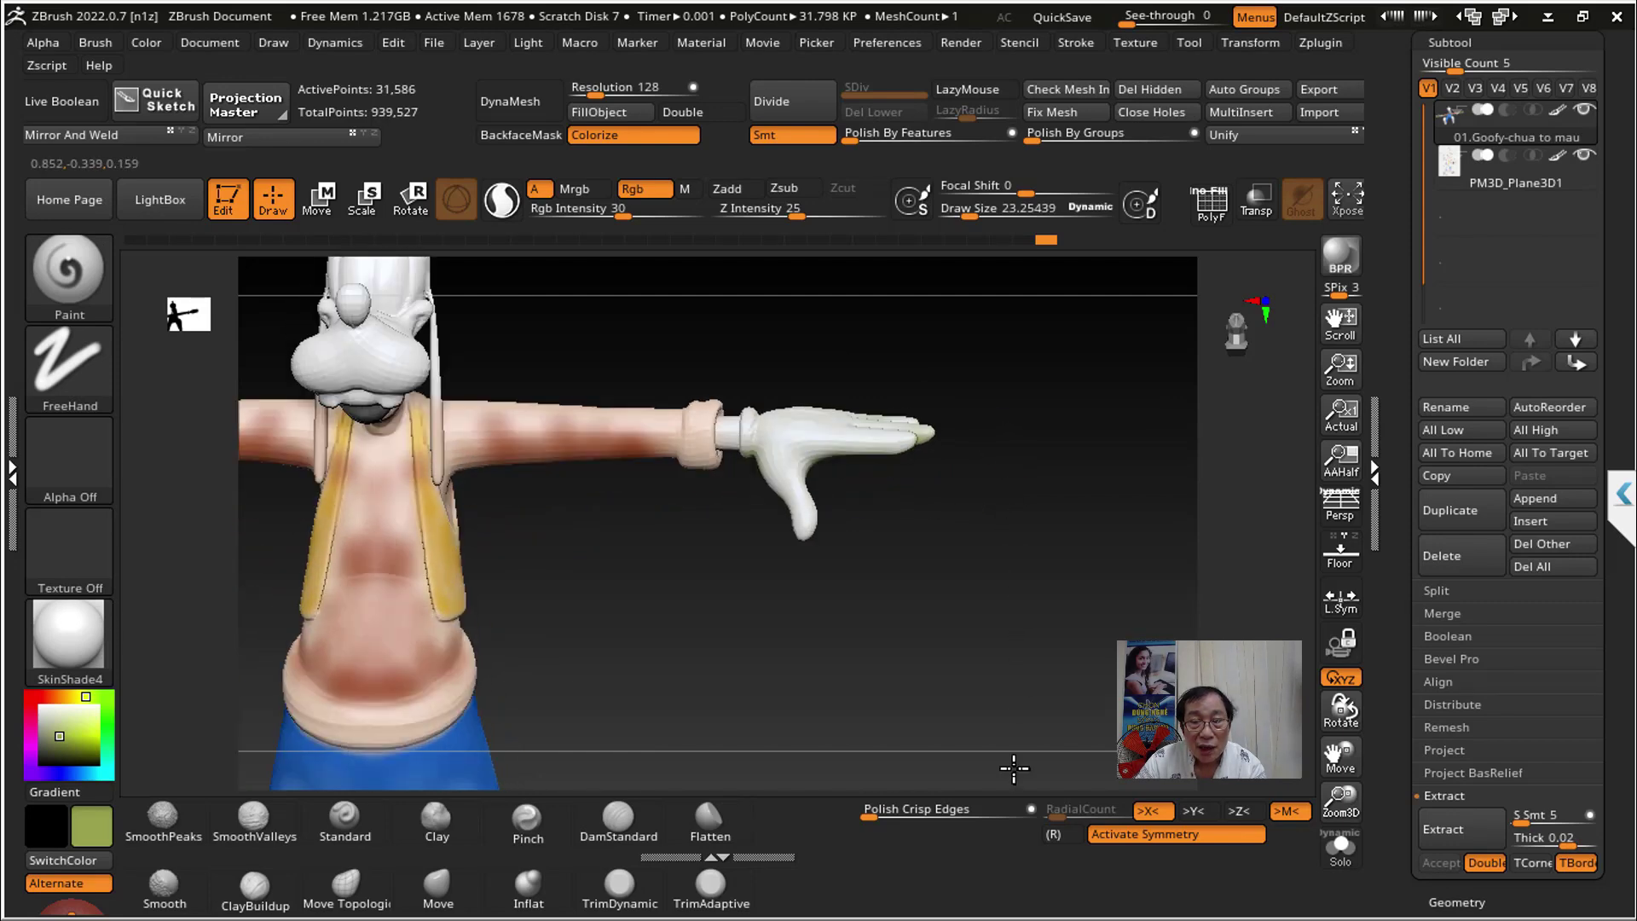
pyautogui.moveTo(917, 451); pyautogui.dragTo(801, 392)
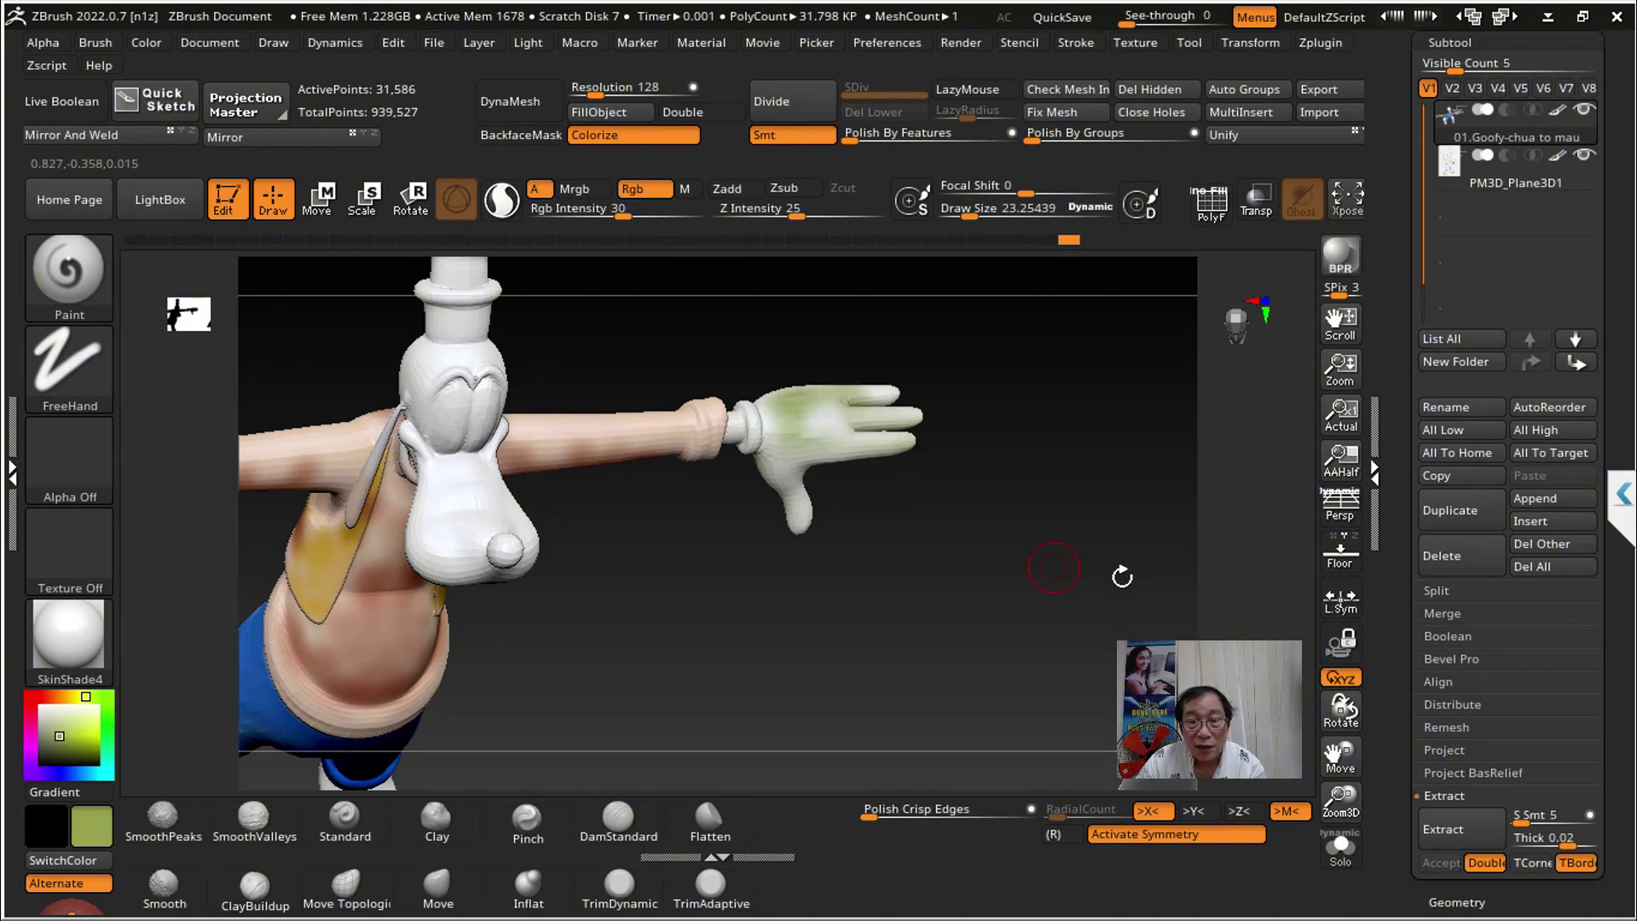
pyautogui.moveTo(1054, 568)
pyautogui.mouseDown()
pyautogui.moveTo(934, 513)
pyautogui.moveTo(975, 585)
pyautogui.moveTo(951, 575)
pyautogui.moveTo(943, 596)
pyautogui.moveTo(957, 639)
pyautogui.moveTo(844, 509)
pyautogui.moveTo(798, 607)
pyautogui.mouseUp()
pyautogui.press('f')
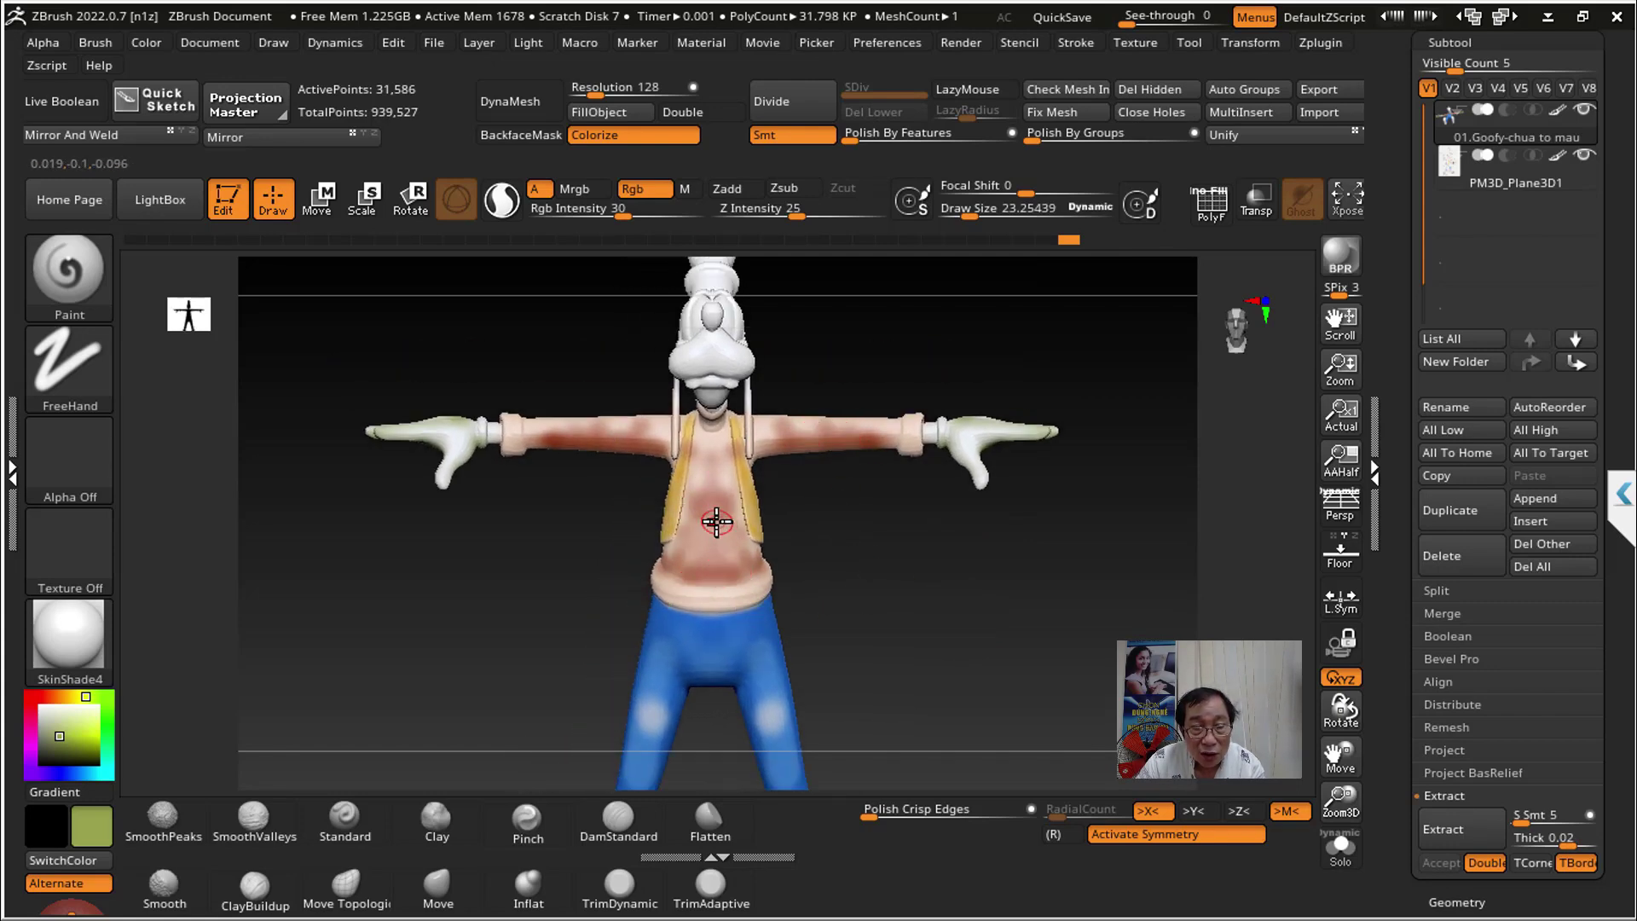
# Step: Sample skin colours from belly, arm and chest, and reduce brush size to about 6.5
pyautogui.press('c')
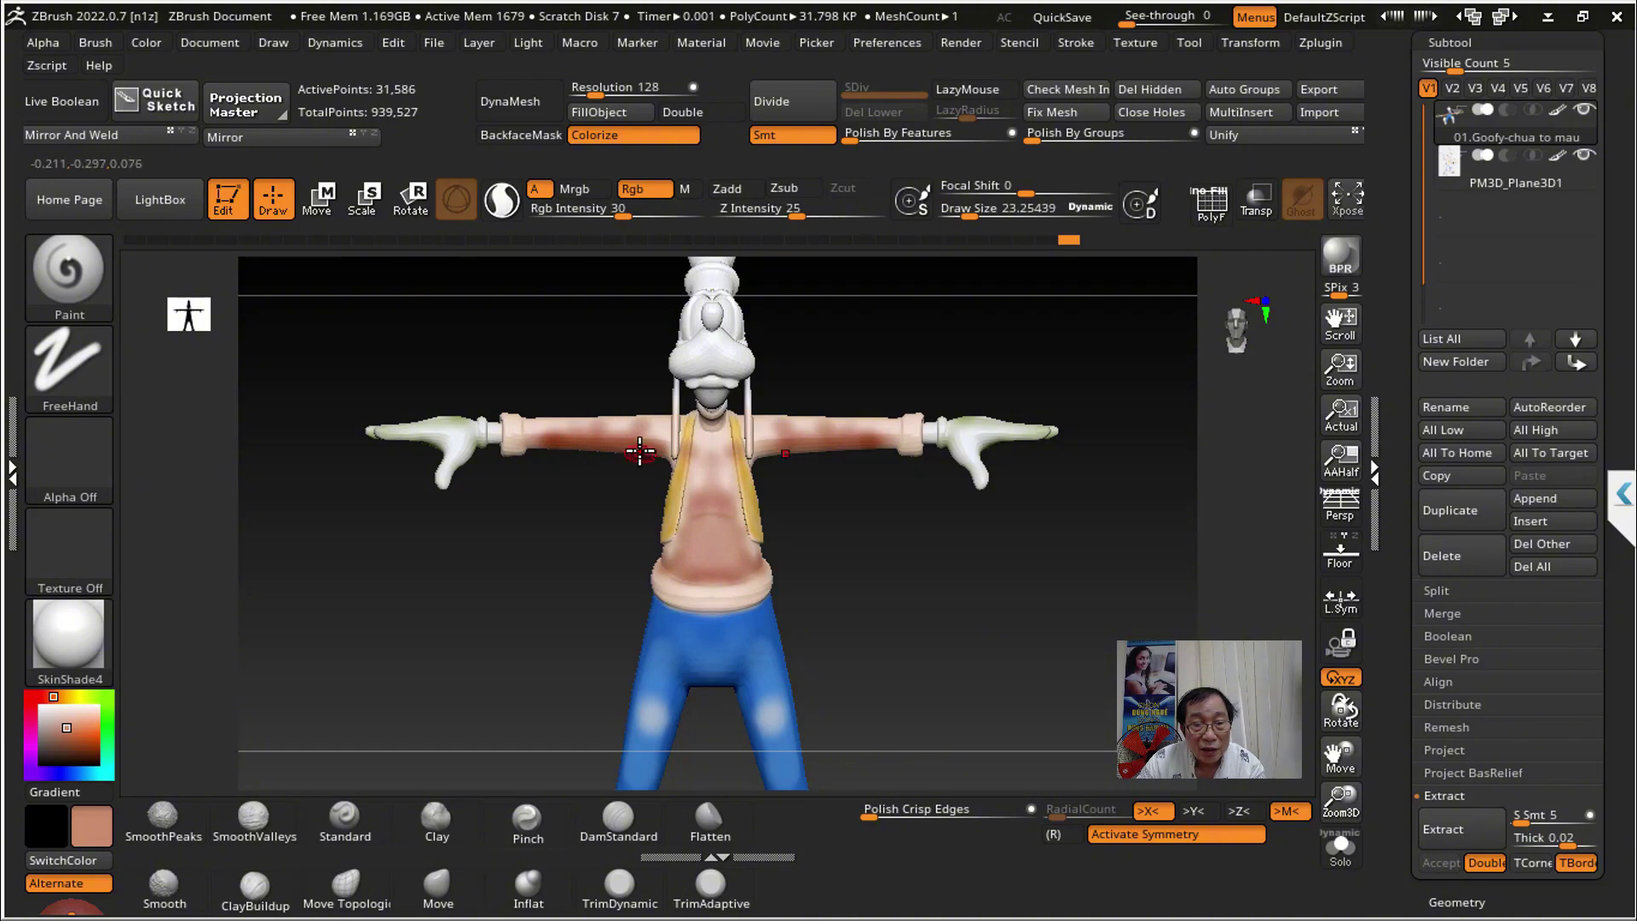
pyautogui.press('c')
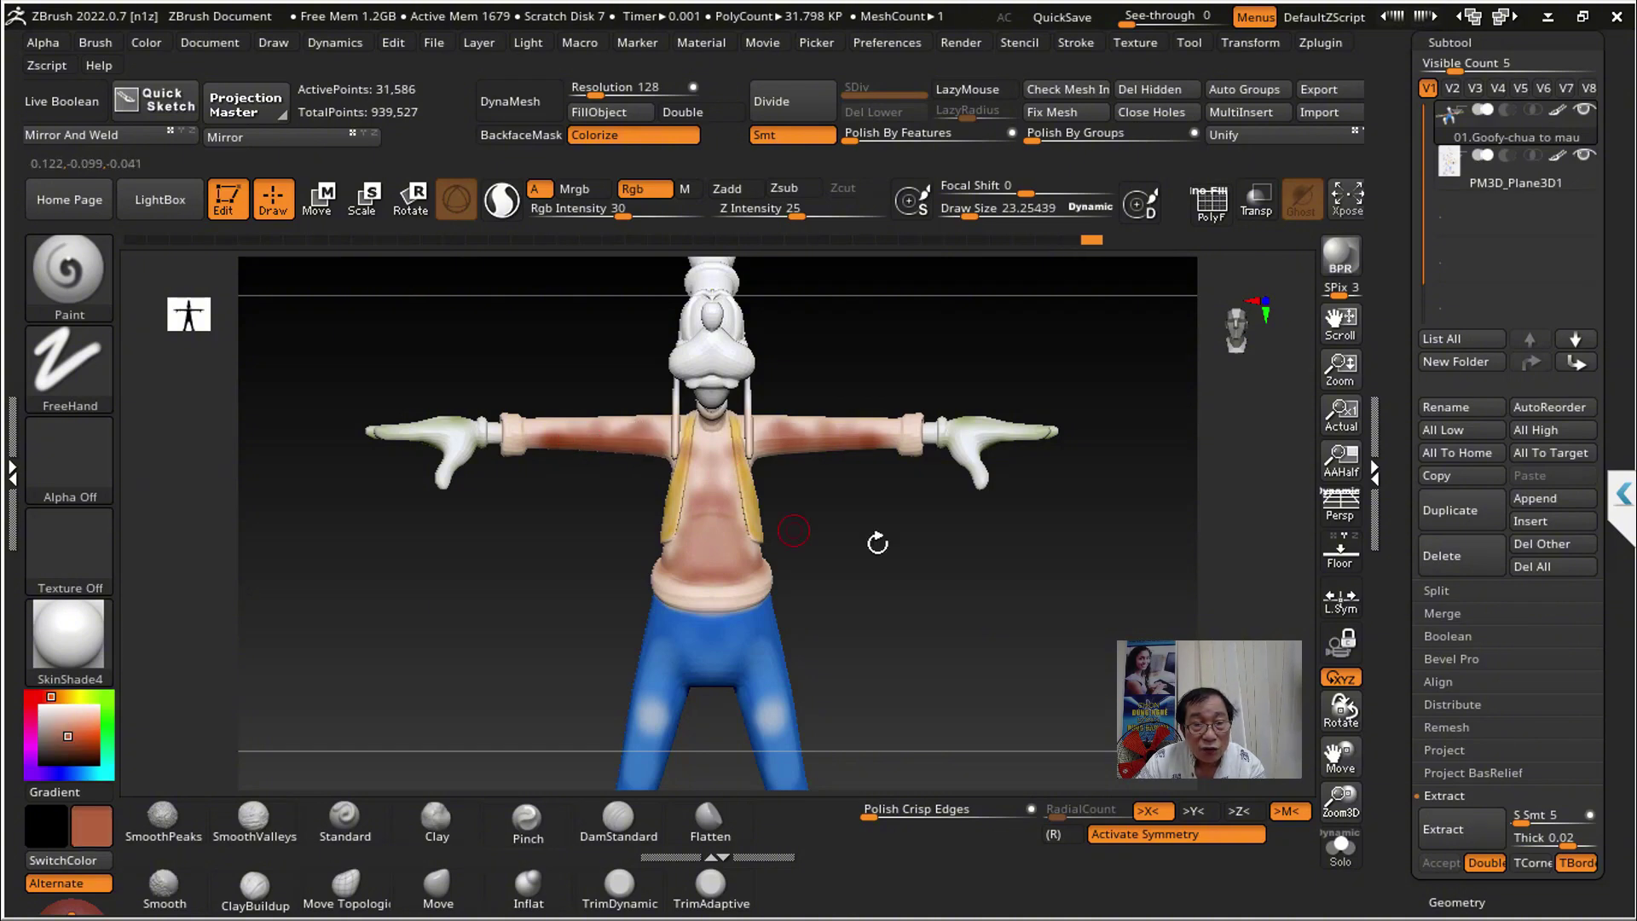
pyautogui.rightClick(878, 542)
pyautogui.moveTo(878, 543); pyautogui.dragTo(861, 543)
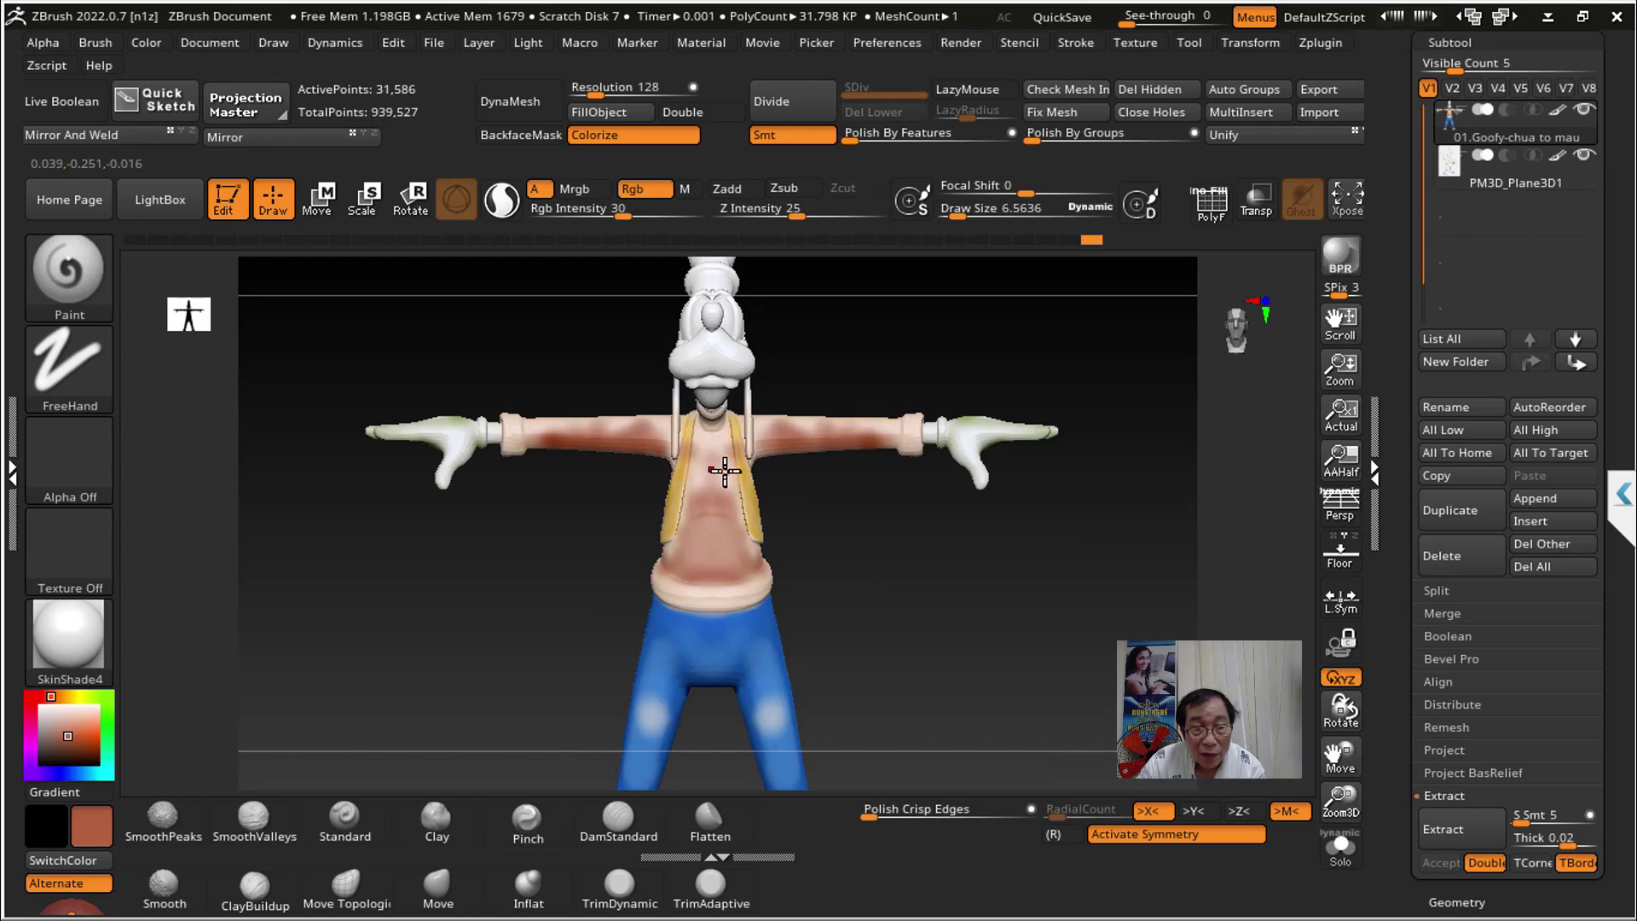
pyautogui.press('c')
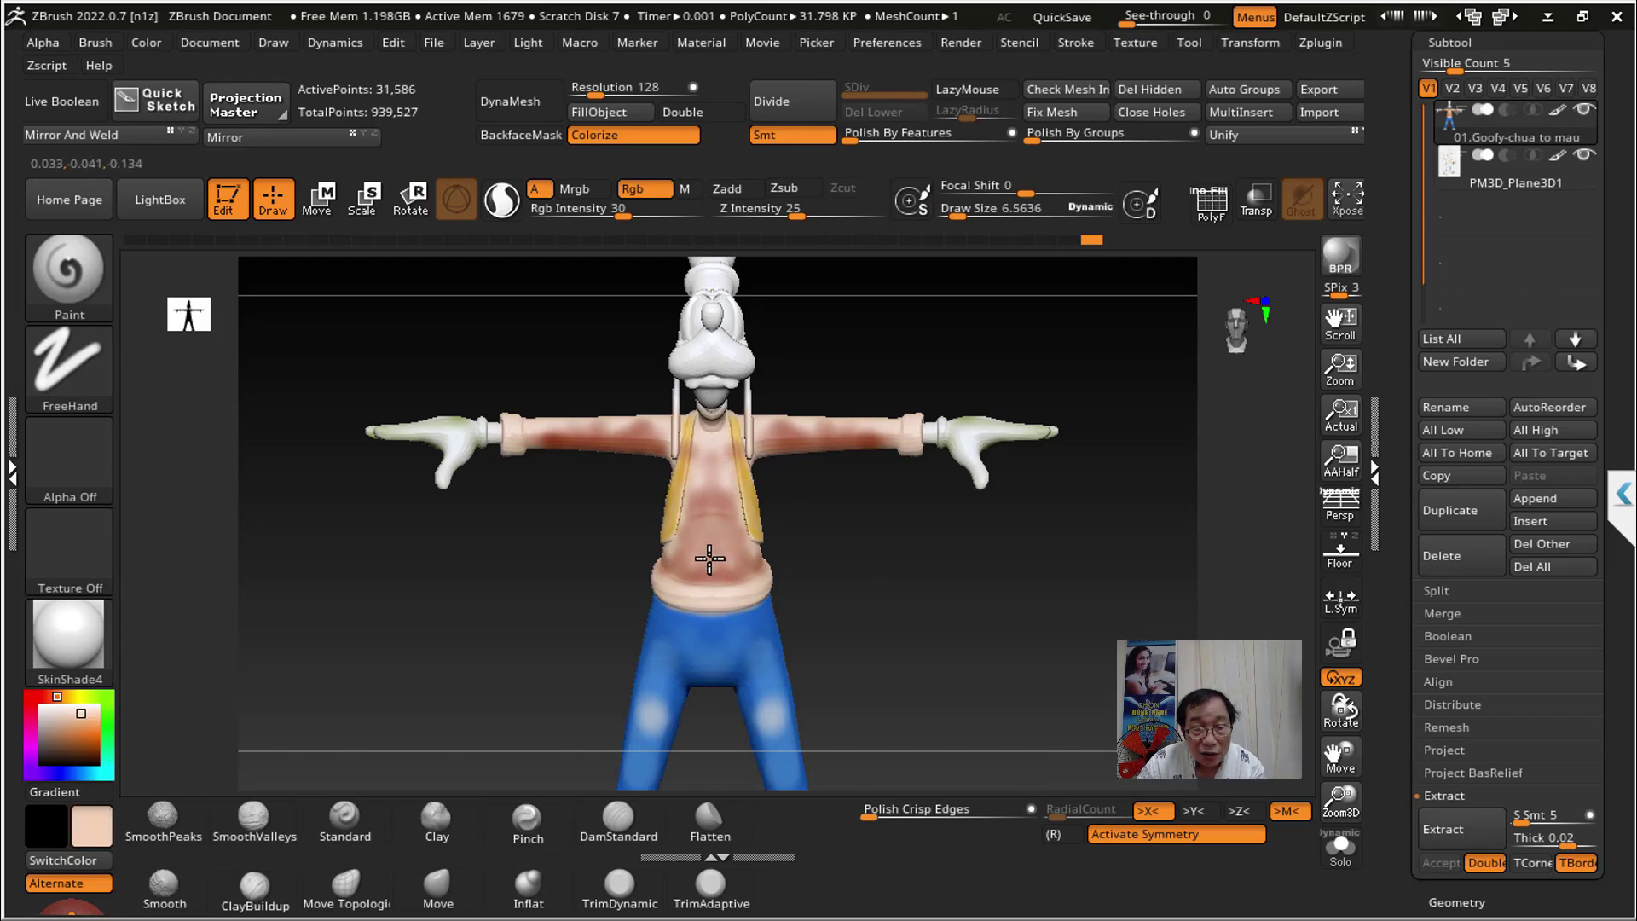
# Step: Orbit and pan between Goofy and the reference picture, ending on an upright front view
pyautogui.moveTo(885, 549); pyautogui.dragTo(717, 603)
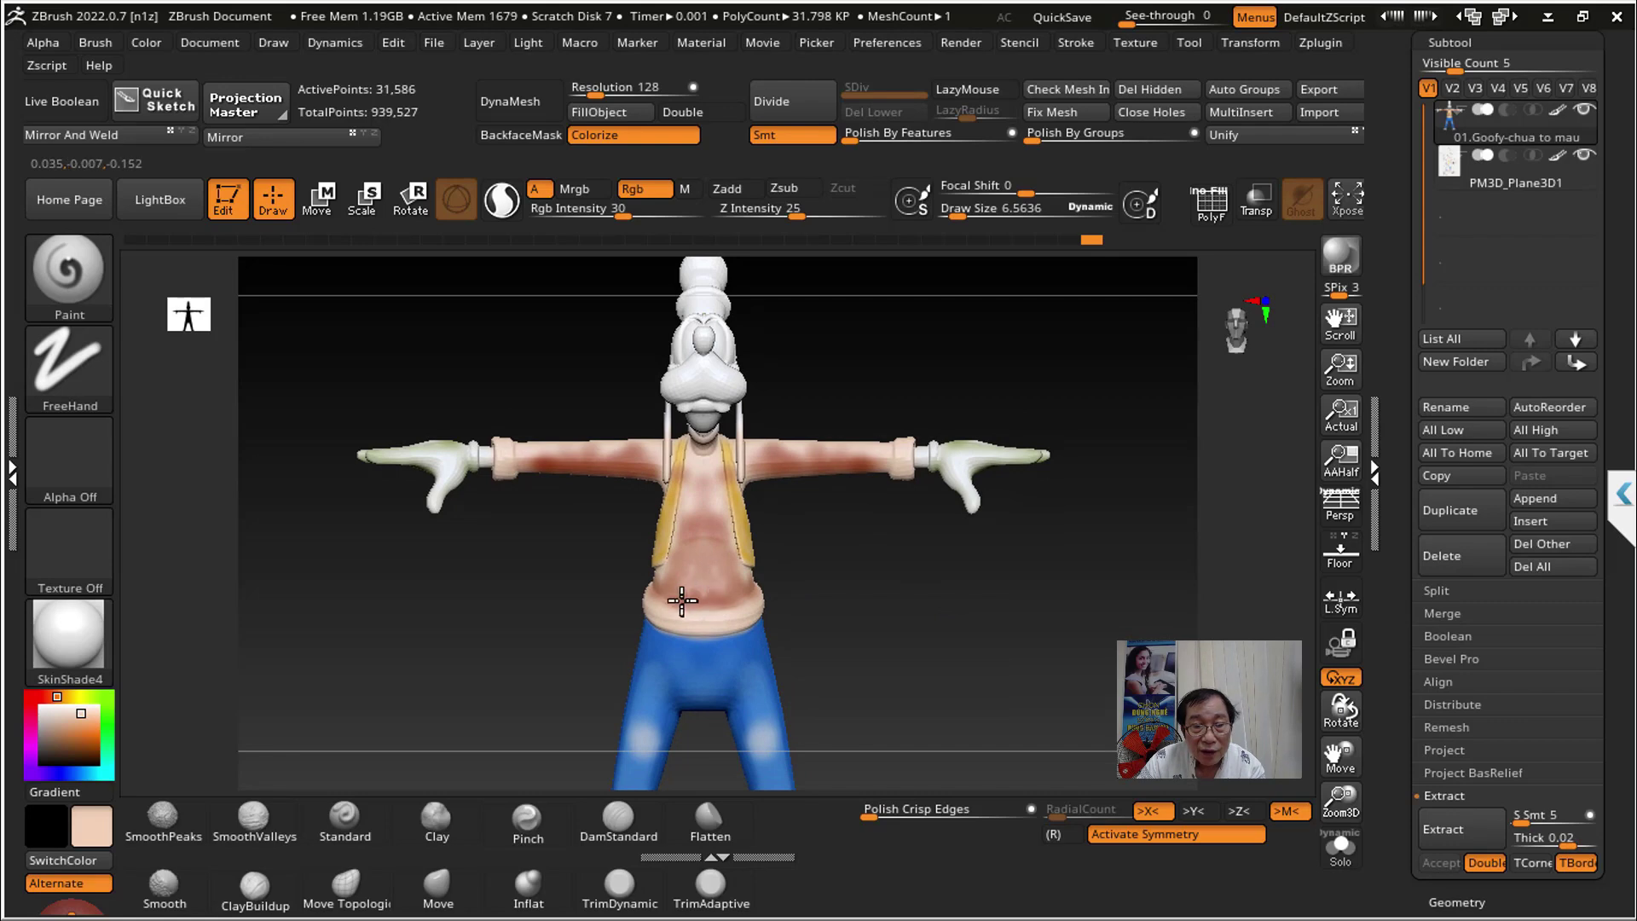
pyautogui.keyDown('alt'); pyautogui.moveTo(882, 600); pyautogui.dragTo(799, 605); pyautogui.keyUp('alt')
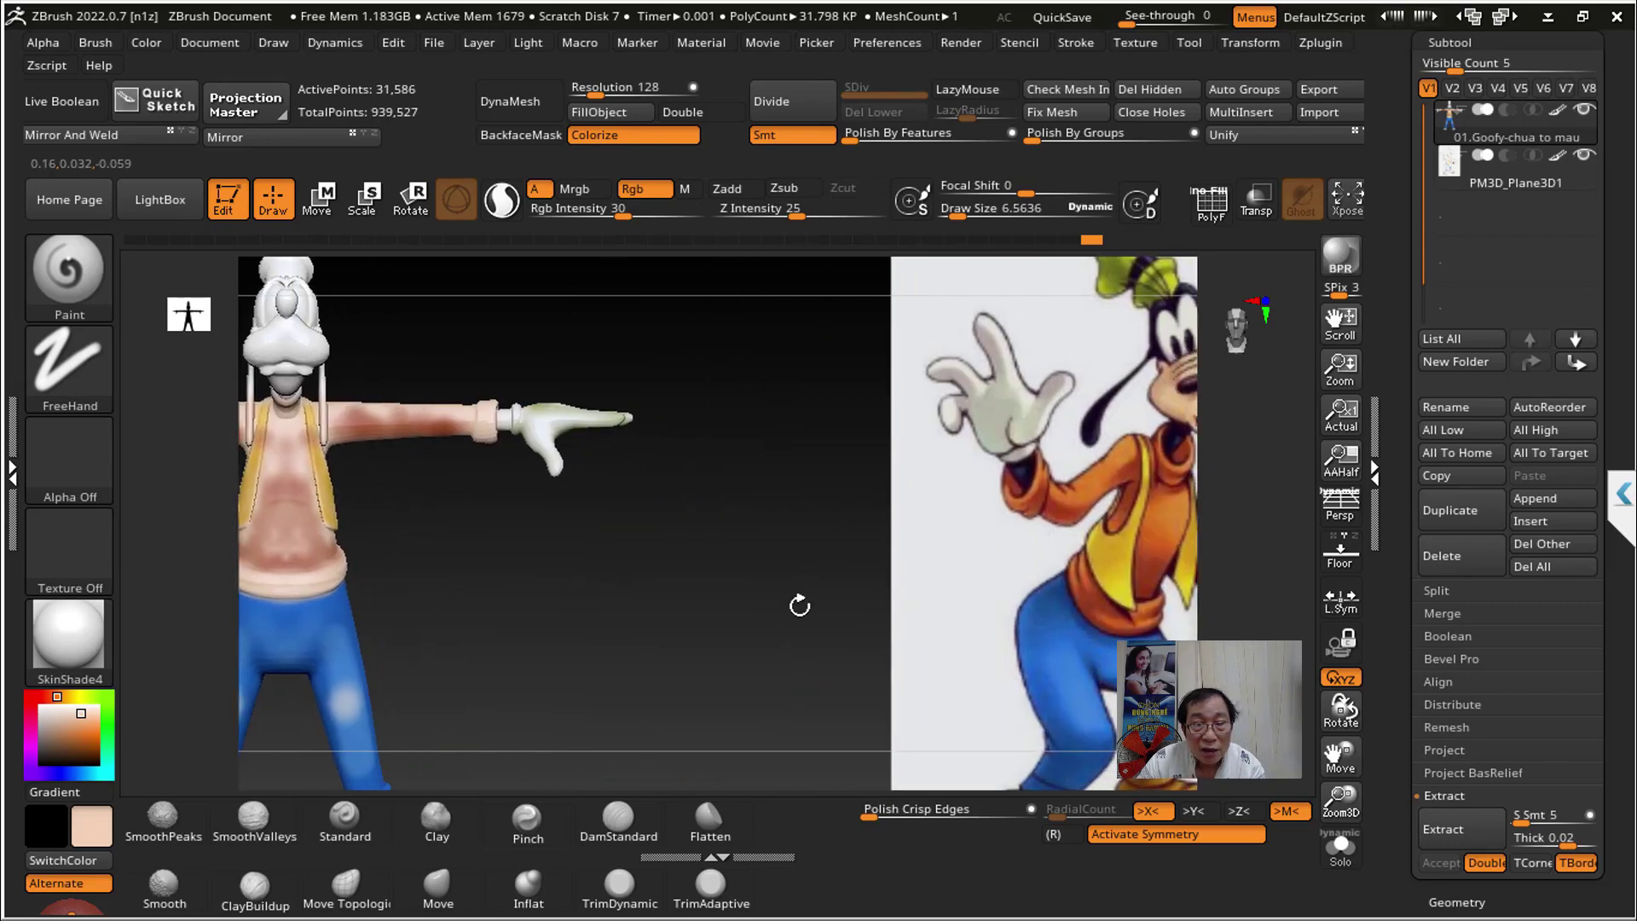
pyautogui.keyDown('shift'); pyautogui.moveTo(596, 610); pyautogui.dragTo(691, 558); pyautogui.keyUp('shift')
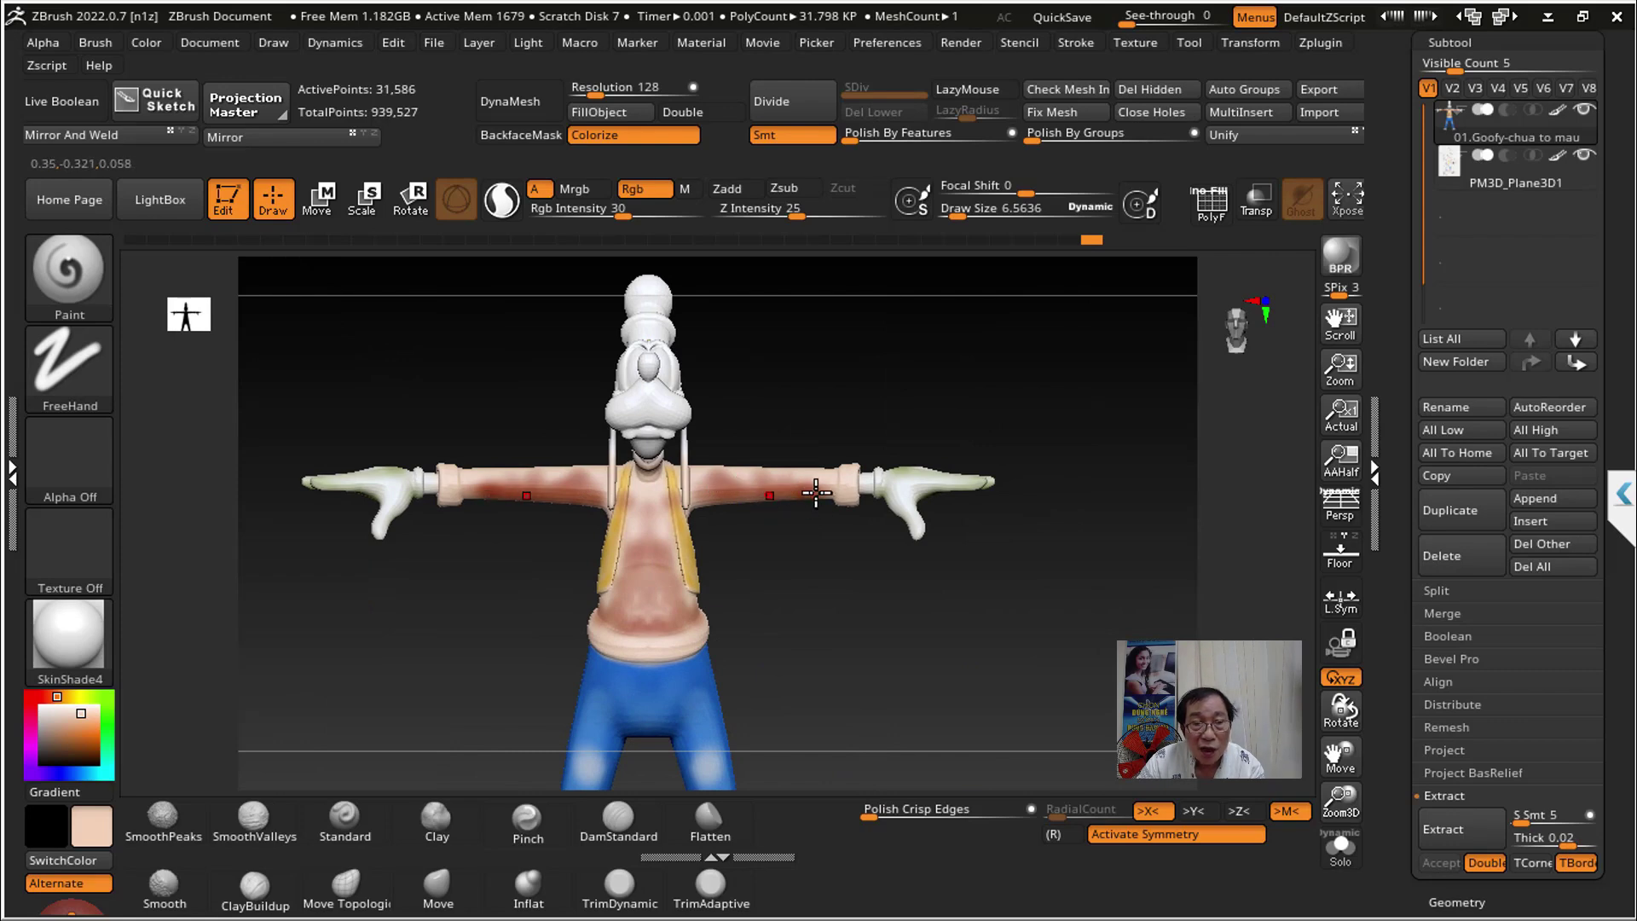
pyautogui.keyDown('alt'); pyautogui.moveTo(890, 592); pyautogui.dragTo(609, 577); pyautogui.keyUp('alt')
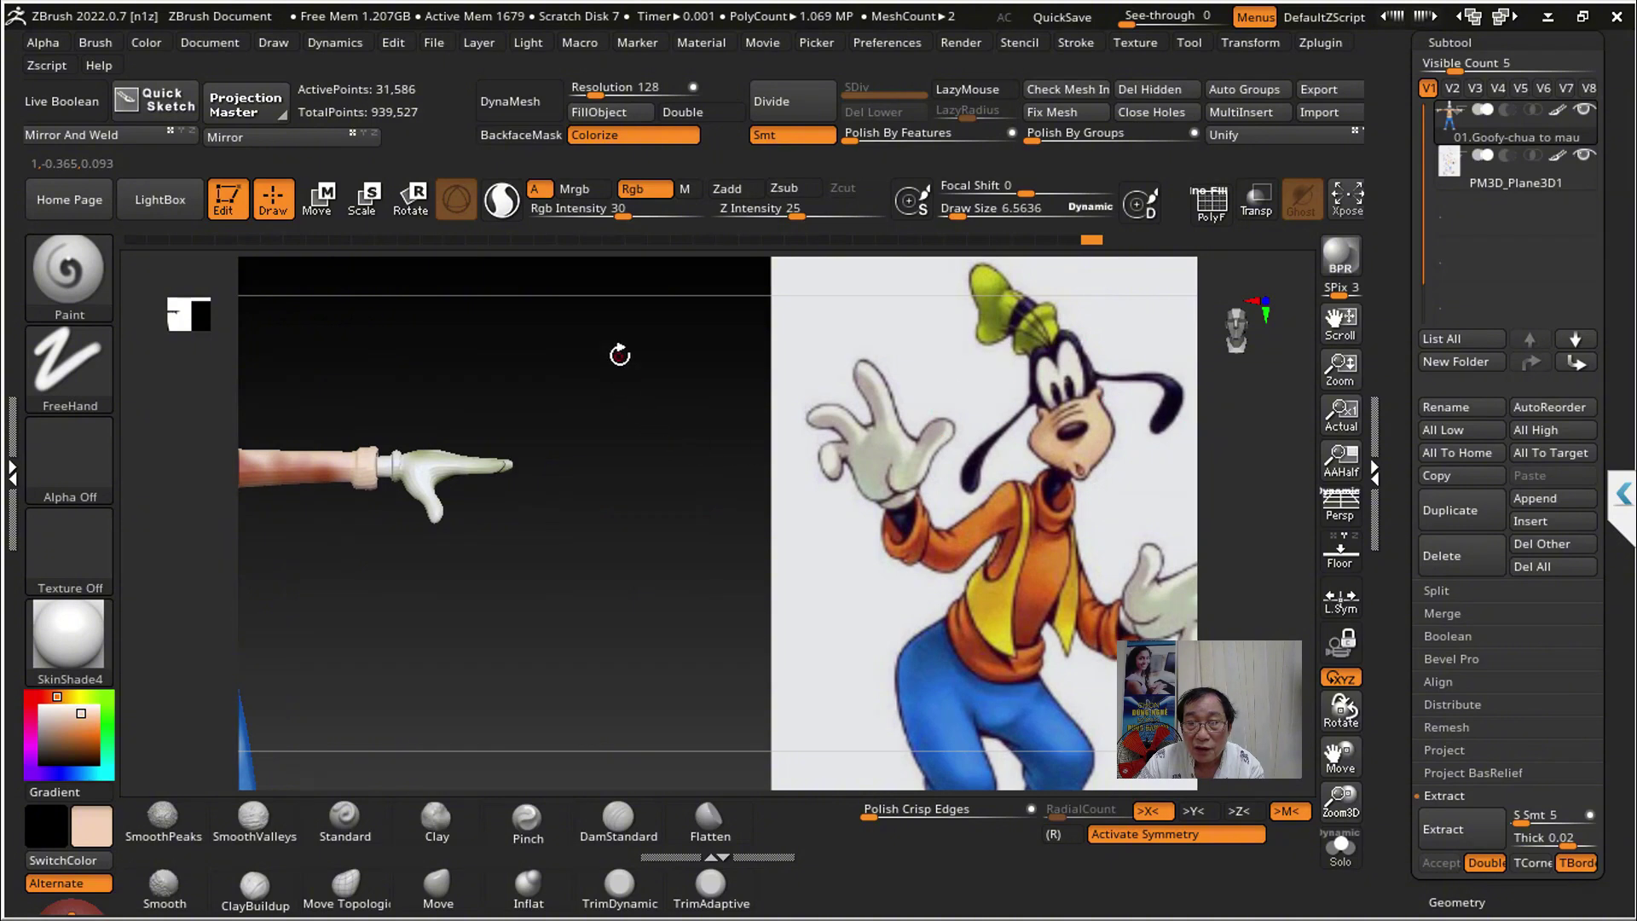
pyautogui.moveTo(619, 354)
pyautogui.keyDown('alt'); pyautogui.mouseDown()
pyautogui.moveTo(840, 401)
pyautogui.moveTo(1154, 420)
pyautogui.mouseUp(); pyautogui.keyUp('alt')
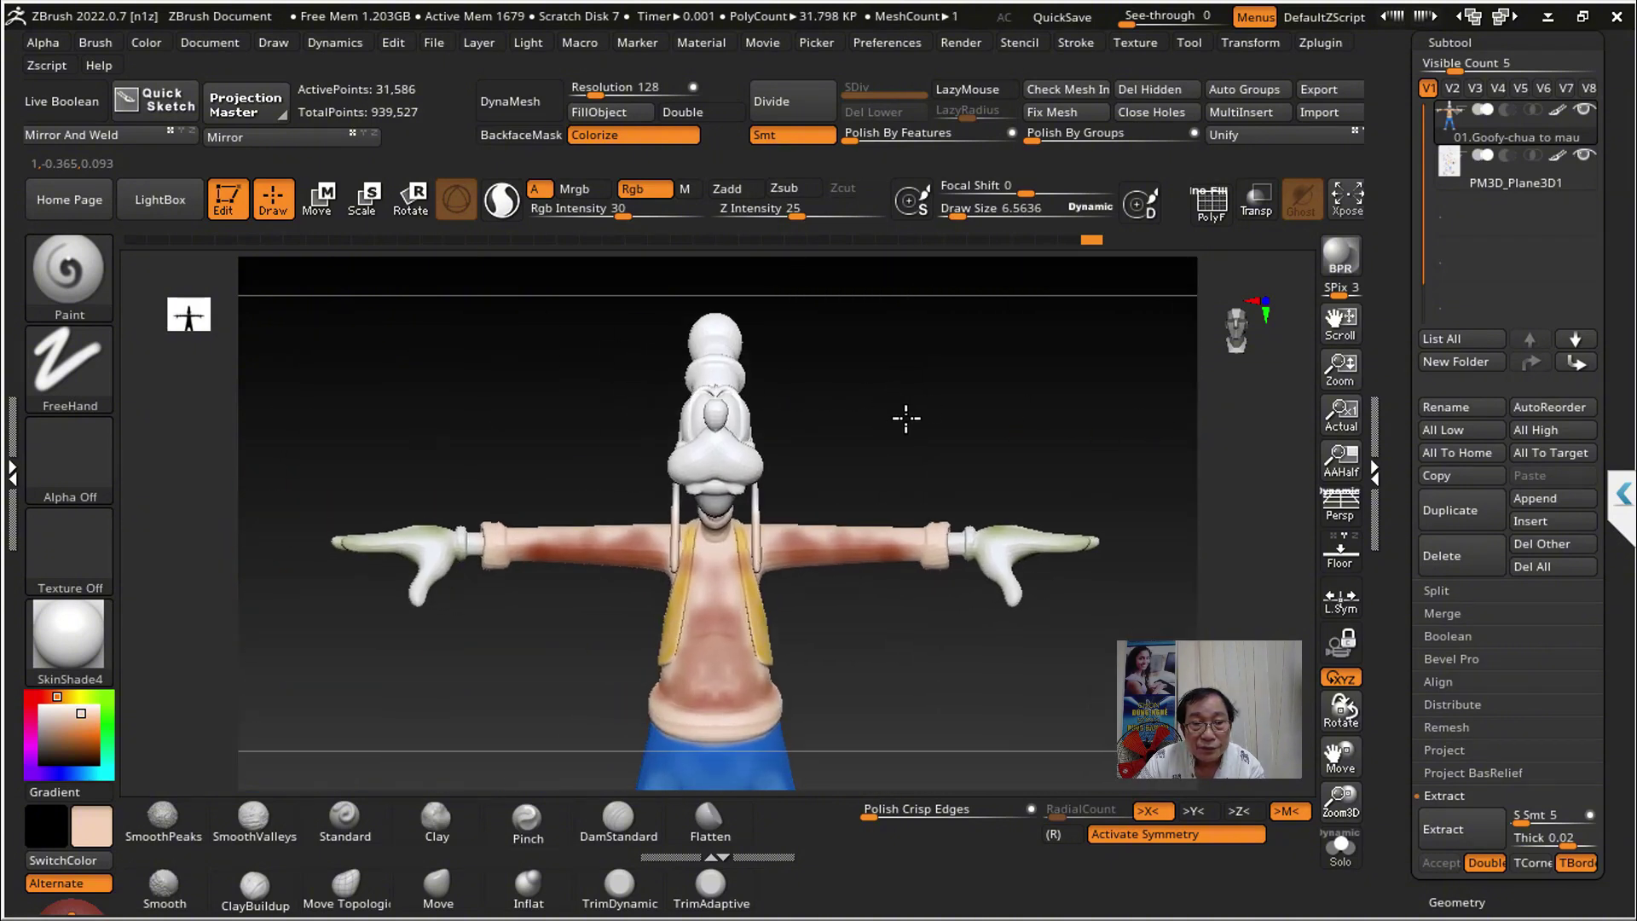
pyautogui.moveTo(851, 427); pyautogui.dragTo(1072, 670)
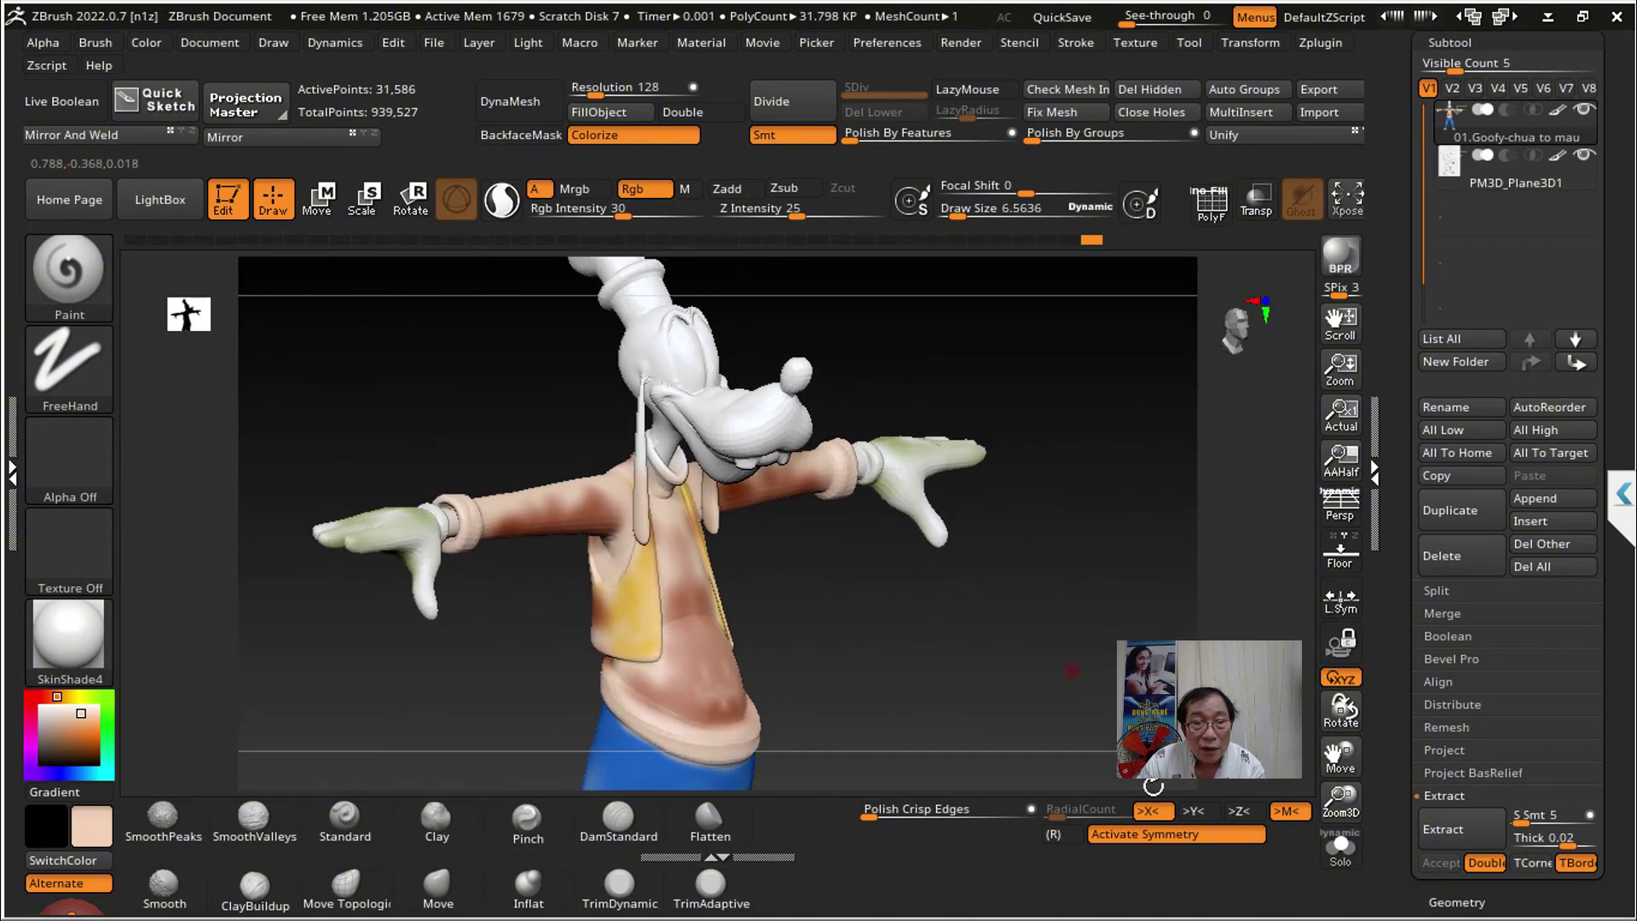
pyautogui.moveTo(994, 519)
pyautogui.mouseDown()
pyautogui.moveTo(1096, 540)
pyautogui.moveTo(939, 475)
pyautogui.moveTo(913, 483)
pyautogui.moveTo(907, 429)
pyautogui.moveTo(943, 449)
pyautogui.moveTo(891, 380)
pyautogui.moveTo(866, 486)
pyautogui.moveTo(710, 488)
pyautogui.moveTo(906, 457)
pyautogui.moveTo(944, 472)
pyautogui.moveTo(895, 427)
pyautogui.moveTo(1026, 460)
pyautogui.moveTo(409, 397)
pyautogui.moveTo(227, 522)
pyautogui.moveTo(1172, 440)
pyautogui.moveTo(994, 421)
pyautogui.moveTo(994, 497)
pyautogui.moveTo(943, 468)
pyautogui.moveTo(1006, 477)
pyautogui.moveTo(852, 460)
pyautogui.mouseUp()
pyautogui.press('ctrl')
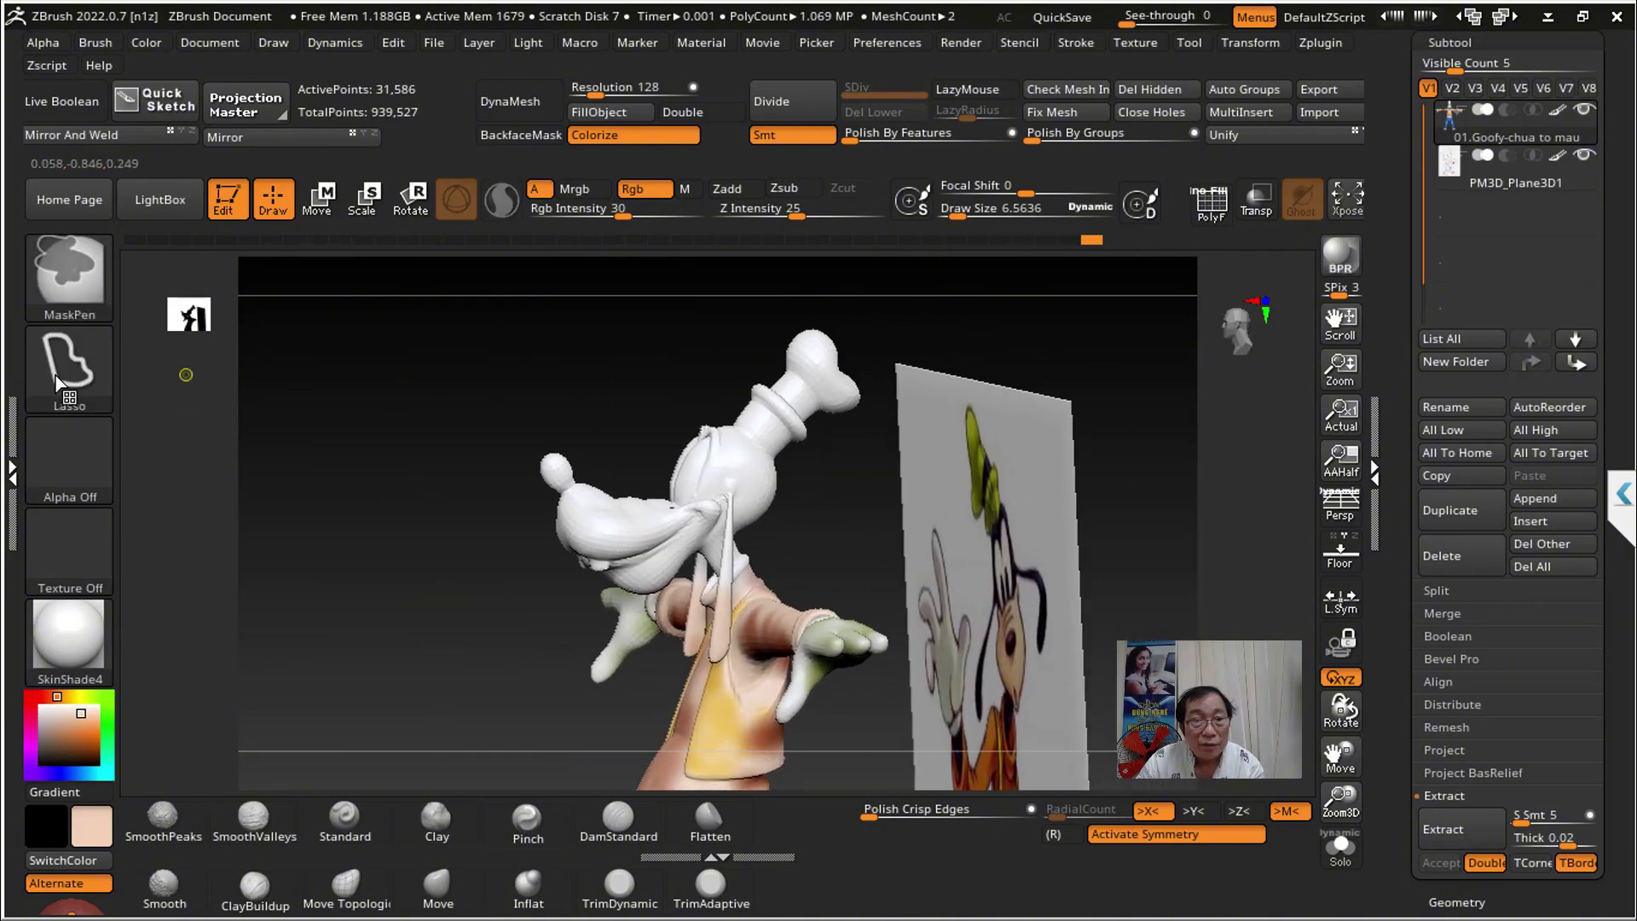
pyautogui.keyDown('ctrl'); pyautogui.moveTo(724, 382); pyautogui.dragTo(848, 454); pyautogui.keyUp('ctrl')
pyautogui.keyDown('ctrl'); pyautogui.click(1136, 481); pyautogui.keyUp('ctrl')
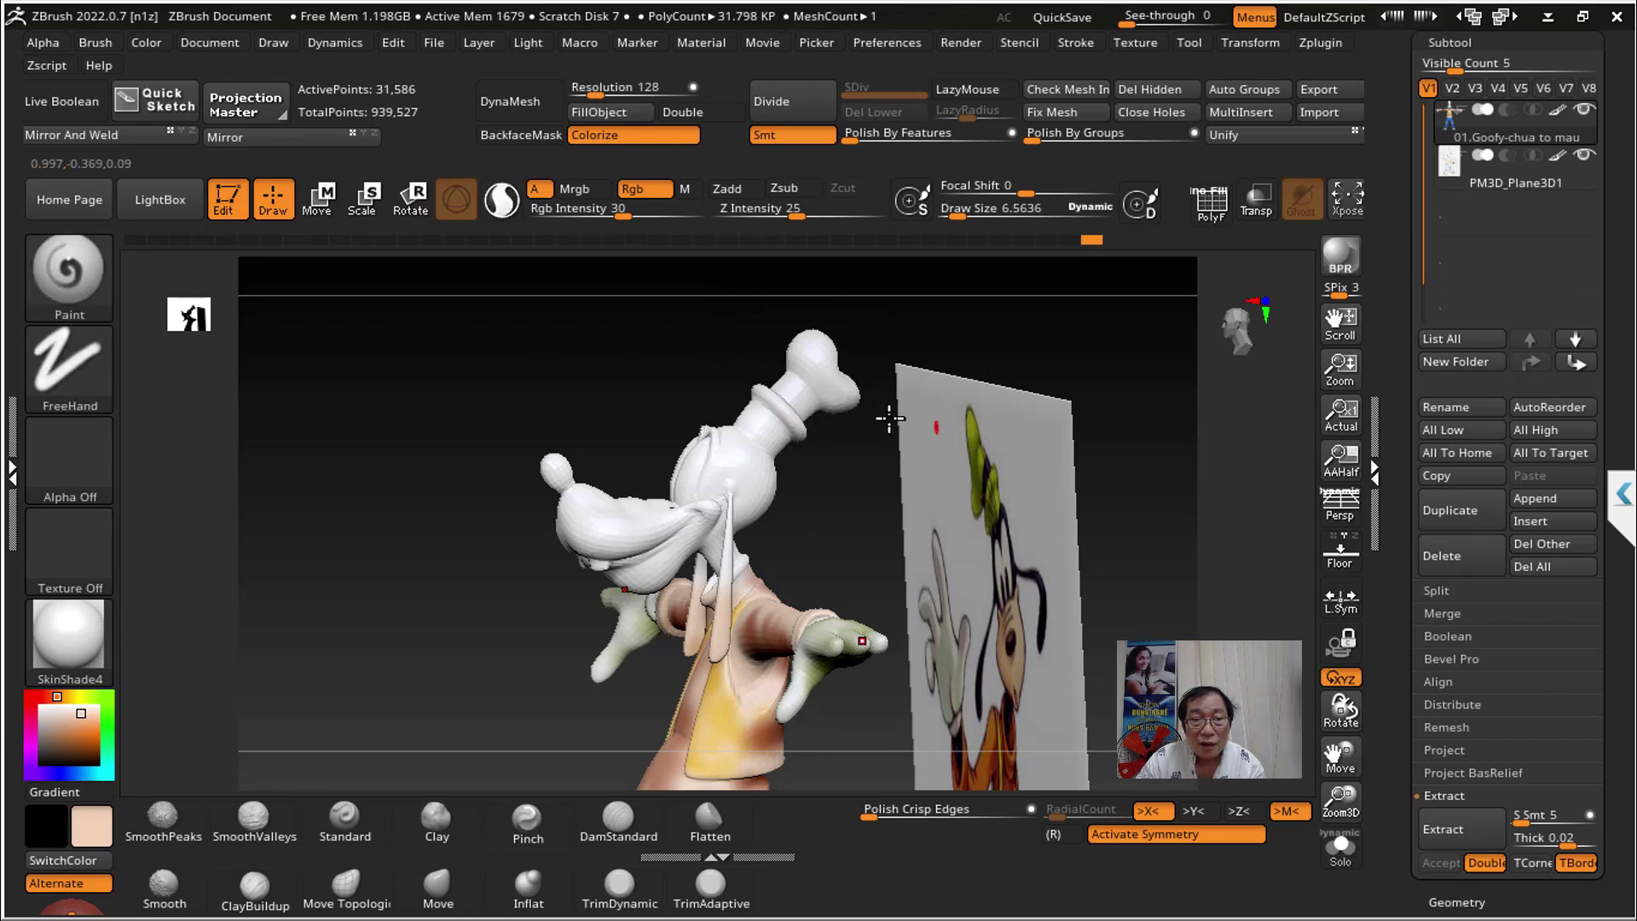
pyautogui.press('ctrl')
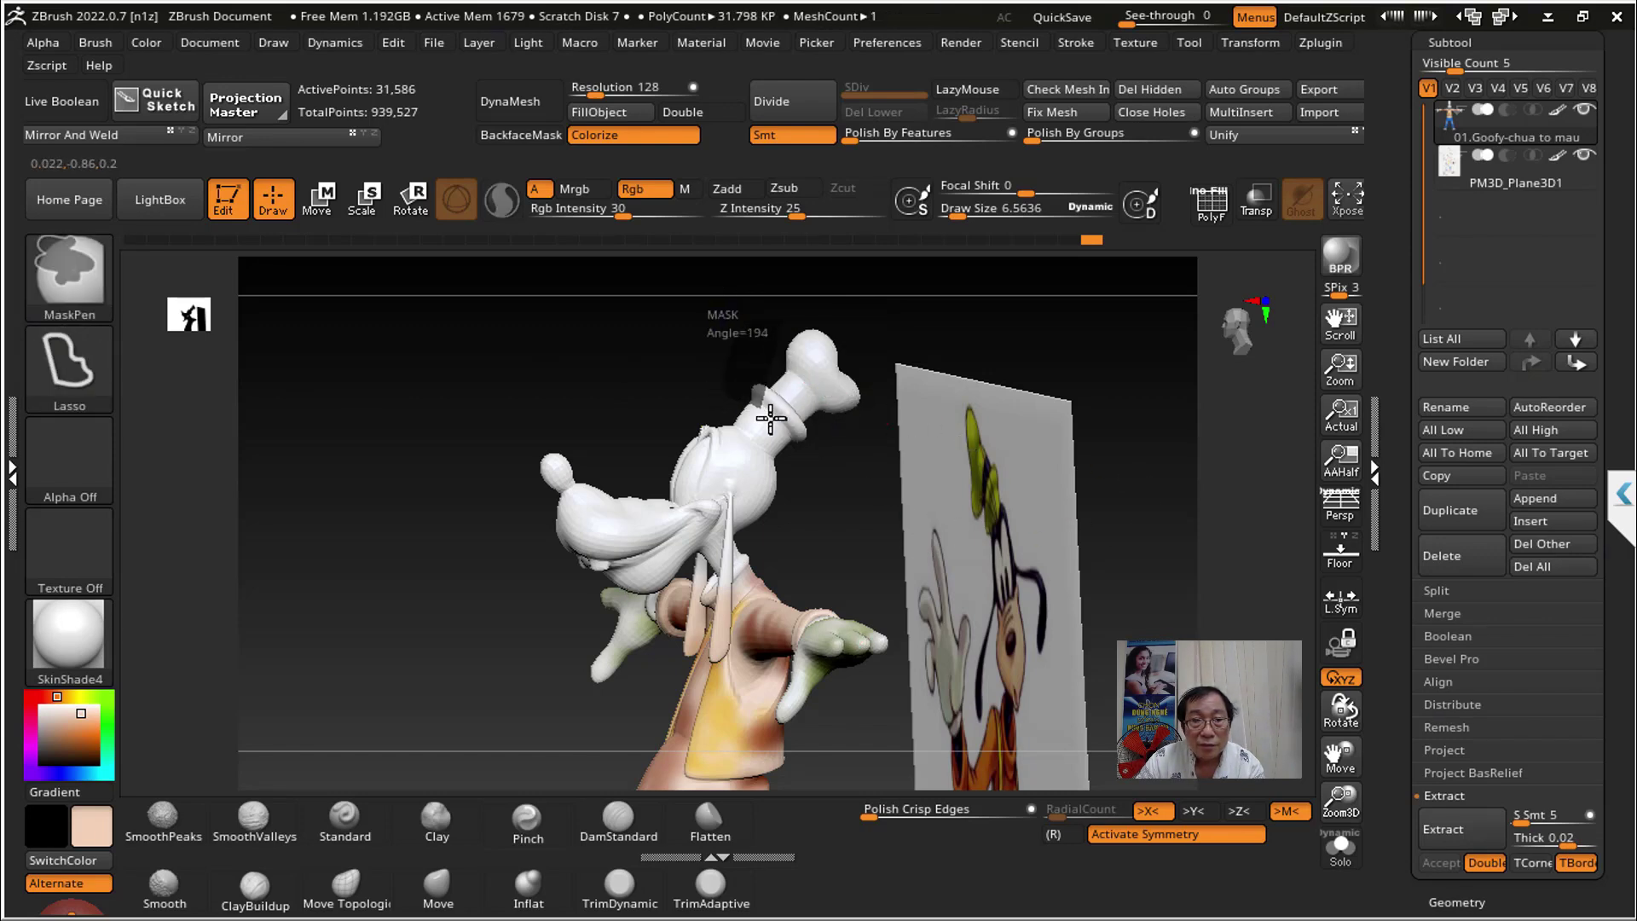
pyautogui.moveTo(771, 418)
pyautogui.keyDown('ctrl'); pyautogui.mouseDown()
pyautogui.moveTo(867, 439)
pyautogui.moveTo(867, 307)
pyautogui.mouseUp(); pyautogui.keyUp('ctrl')
pyautogui.keyDown('ctrl'); pyautogui.click(929, 337); pyautogui.keyUp('ctrl')
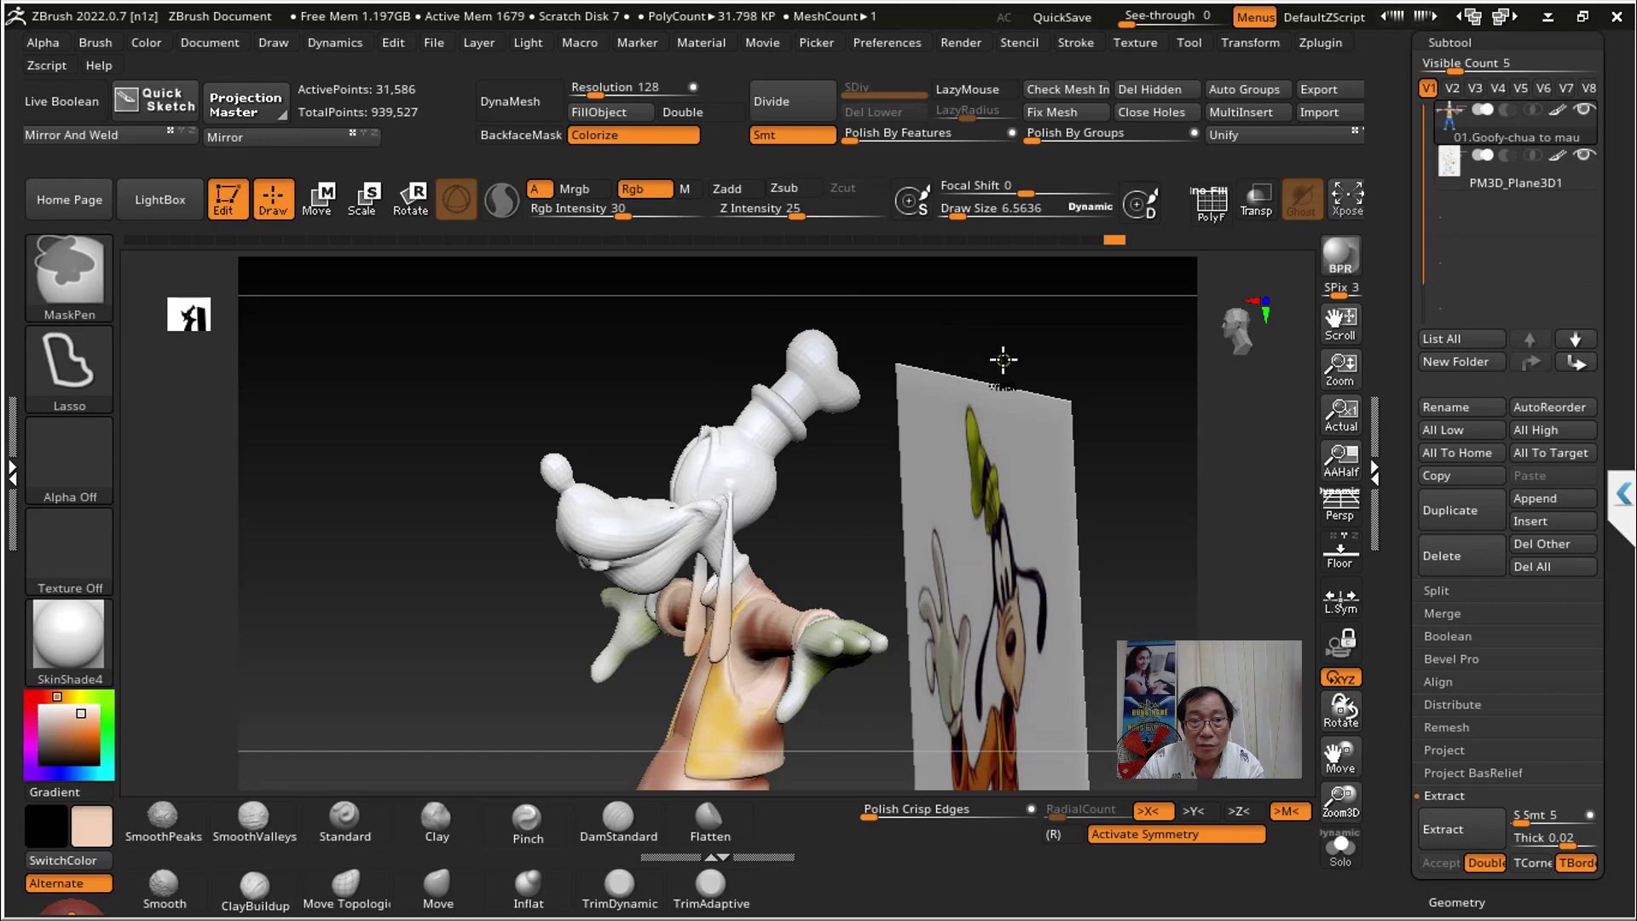
pyautogui.click(1488, 189)
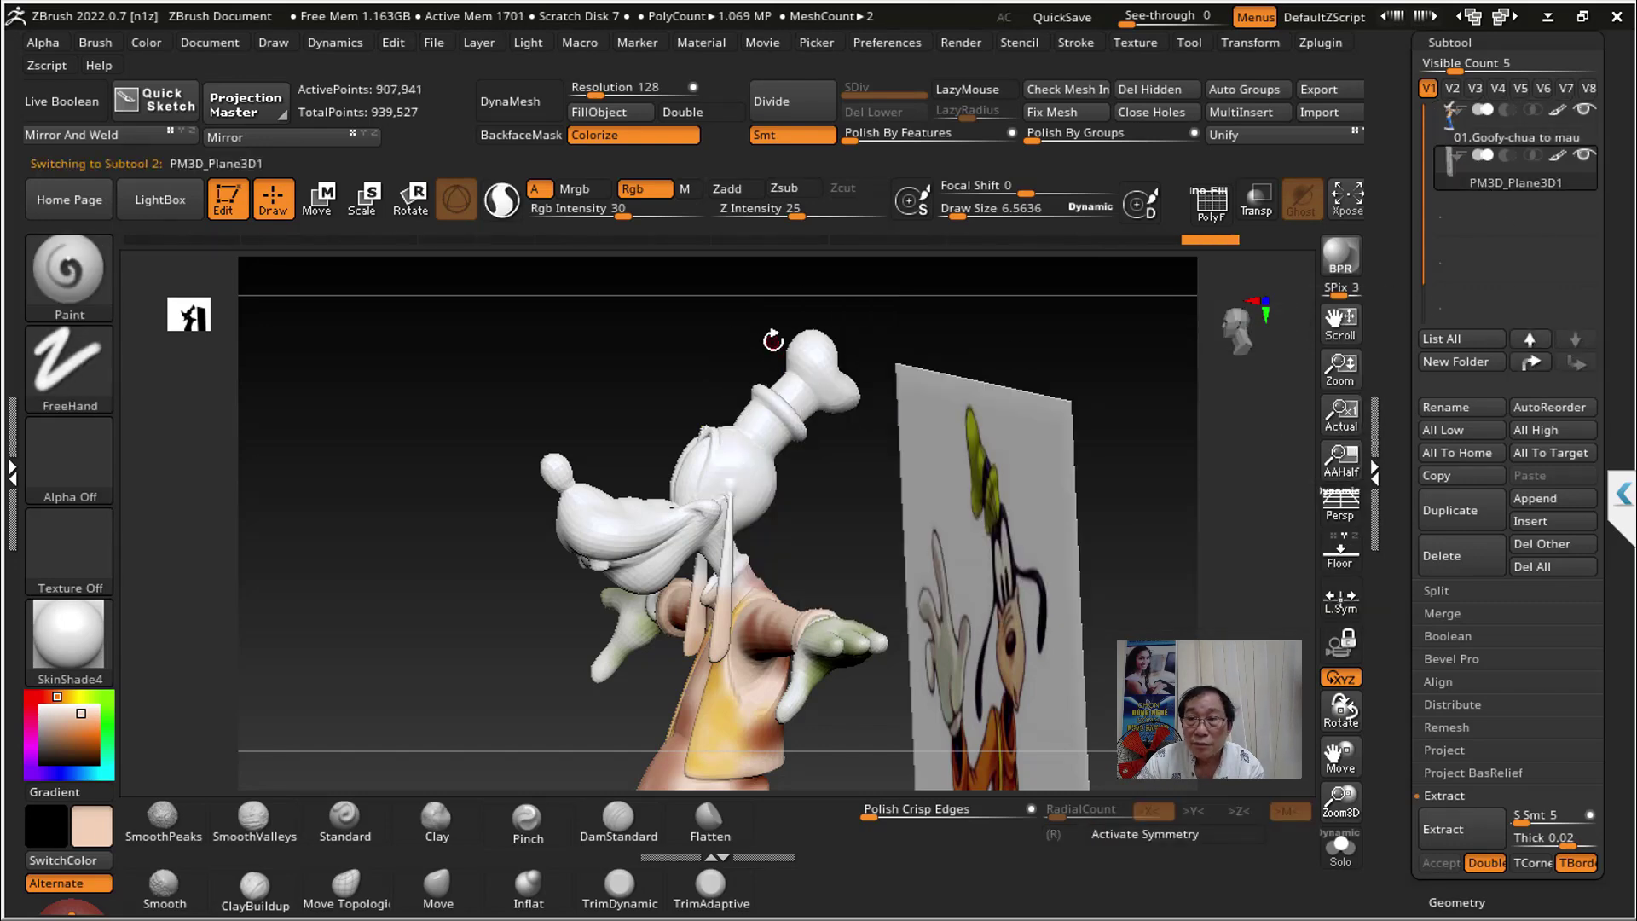
# Step: Reselect the Goofy subtool, clear the neck mask band and orbit round to the reference picture
pyautogui.click(1484, 134)
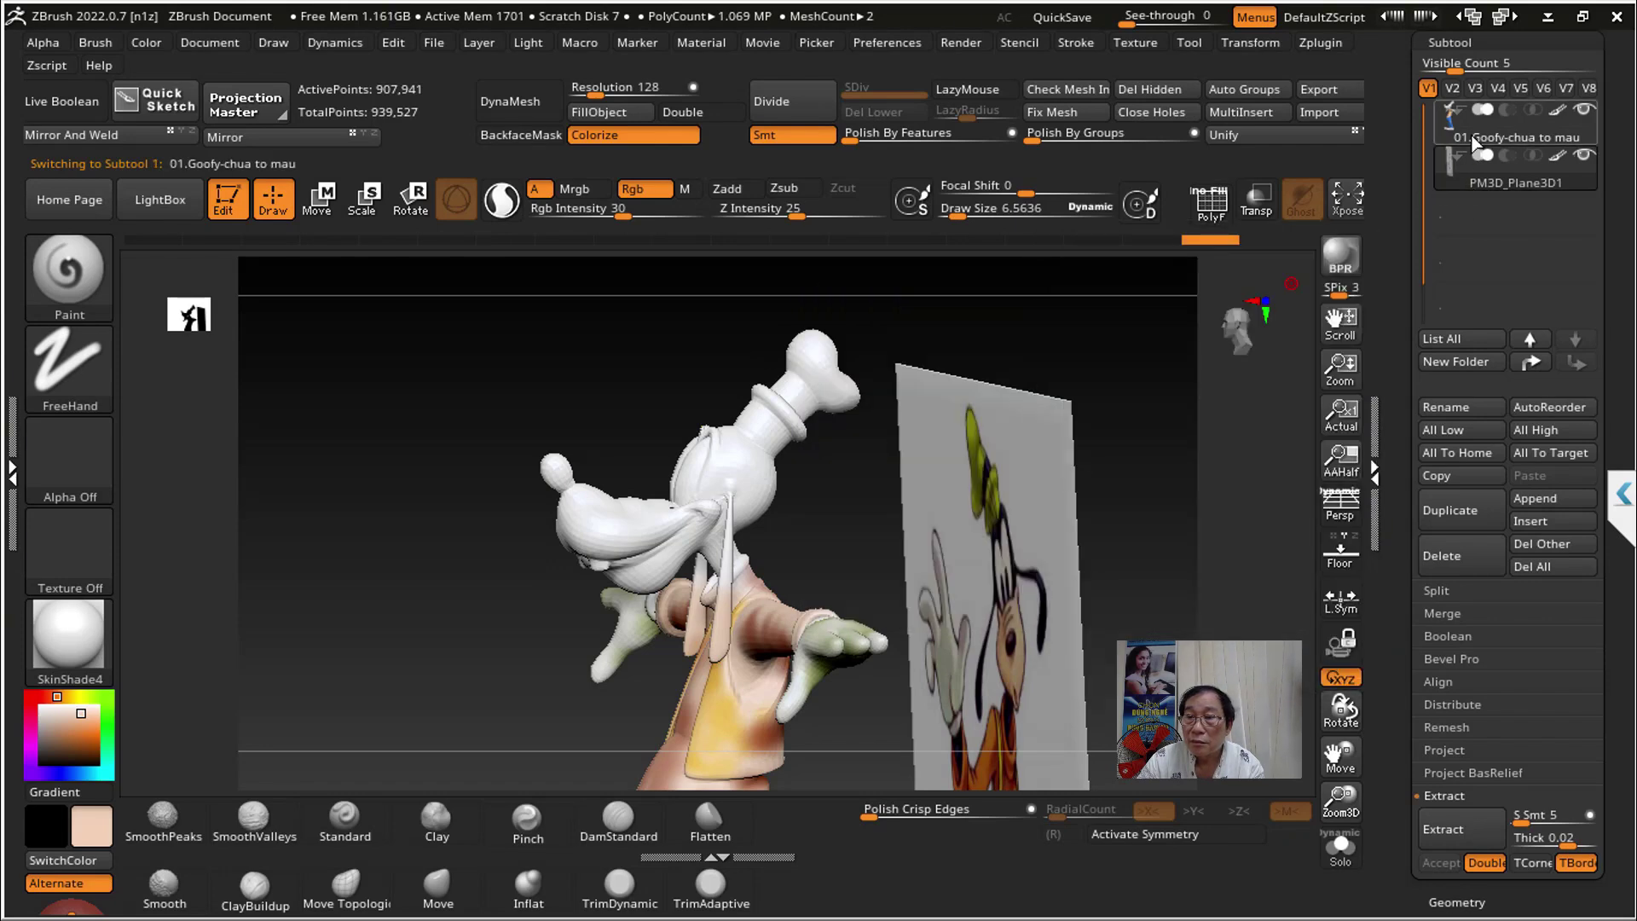
pyautogui.press('ctrl')
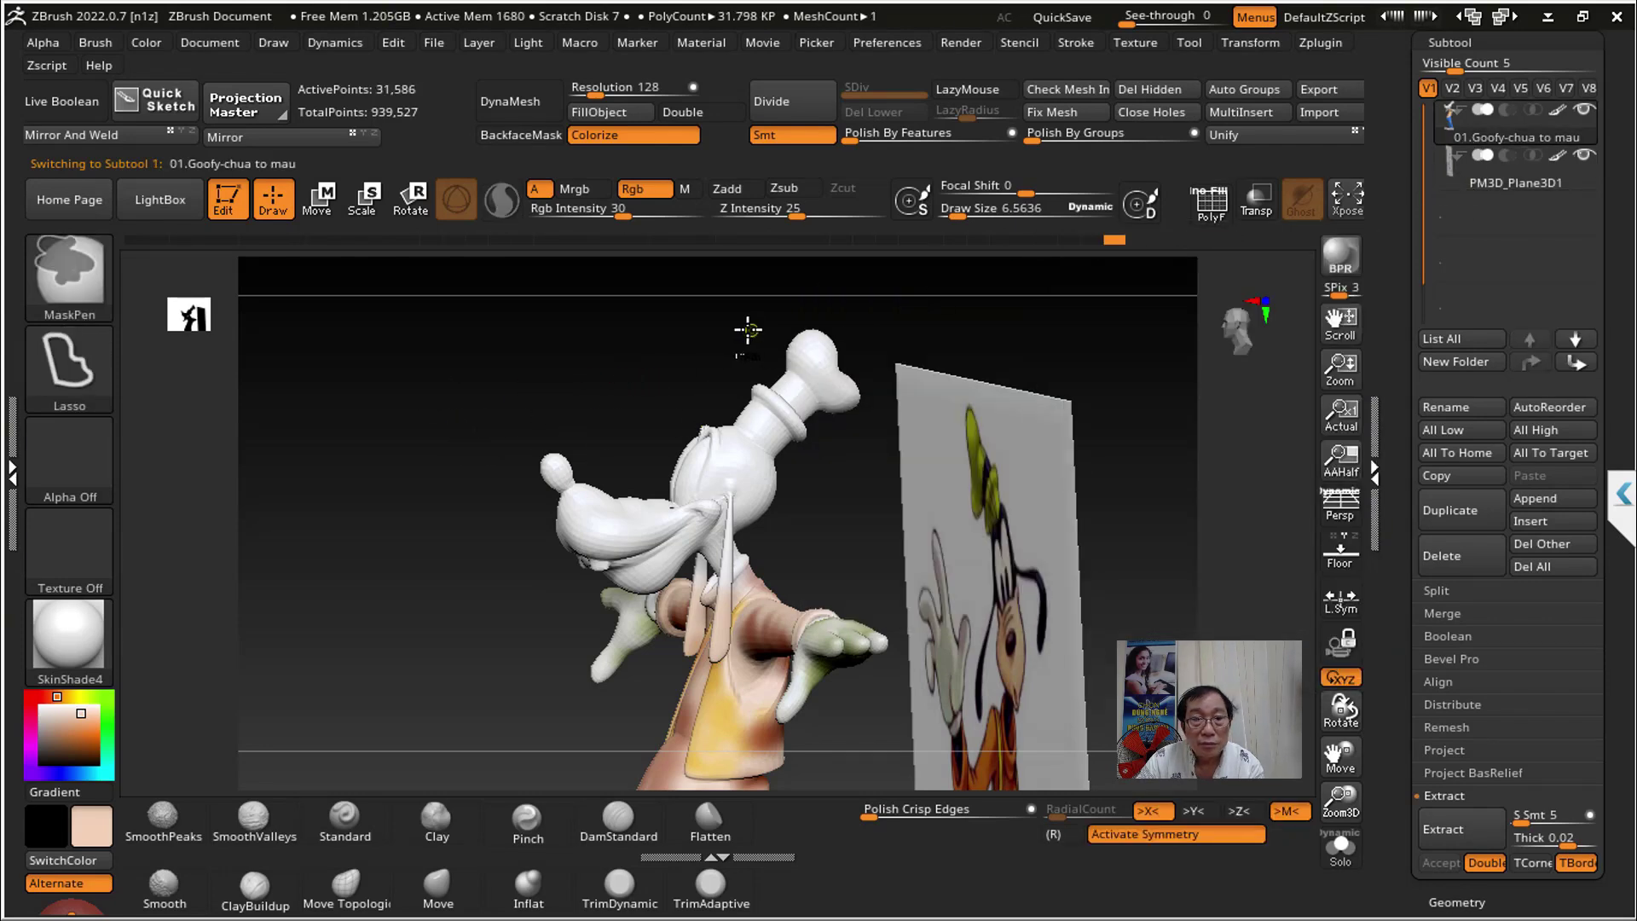
pyautogui.keyDown('ctrl'); pyautogui.moveTo(843, 439); pyautogui.dragTo(765, 478); pyautogui.keyUp('ctrl')
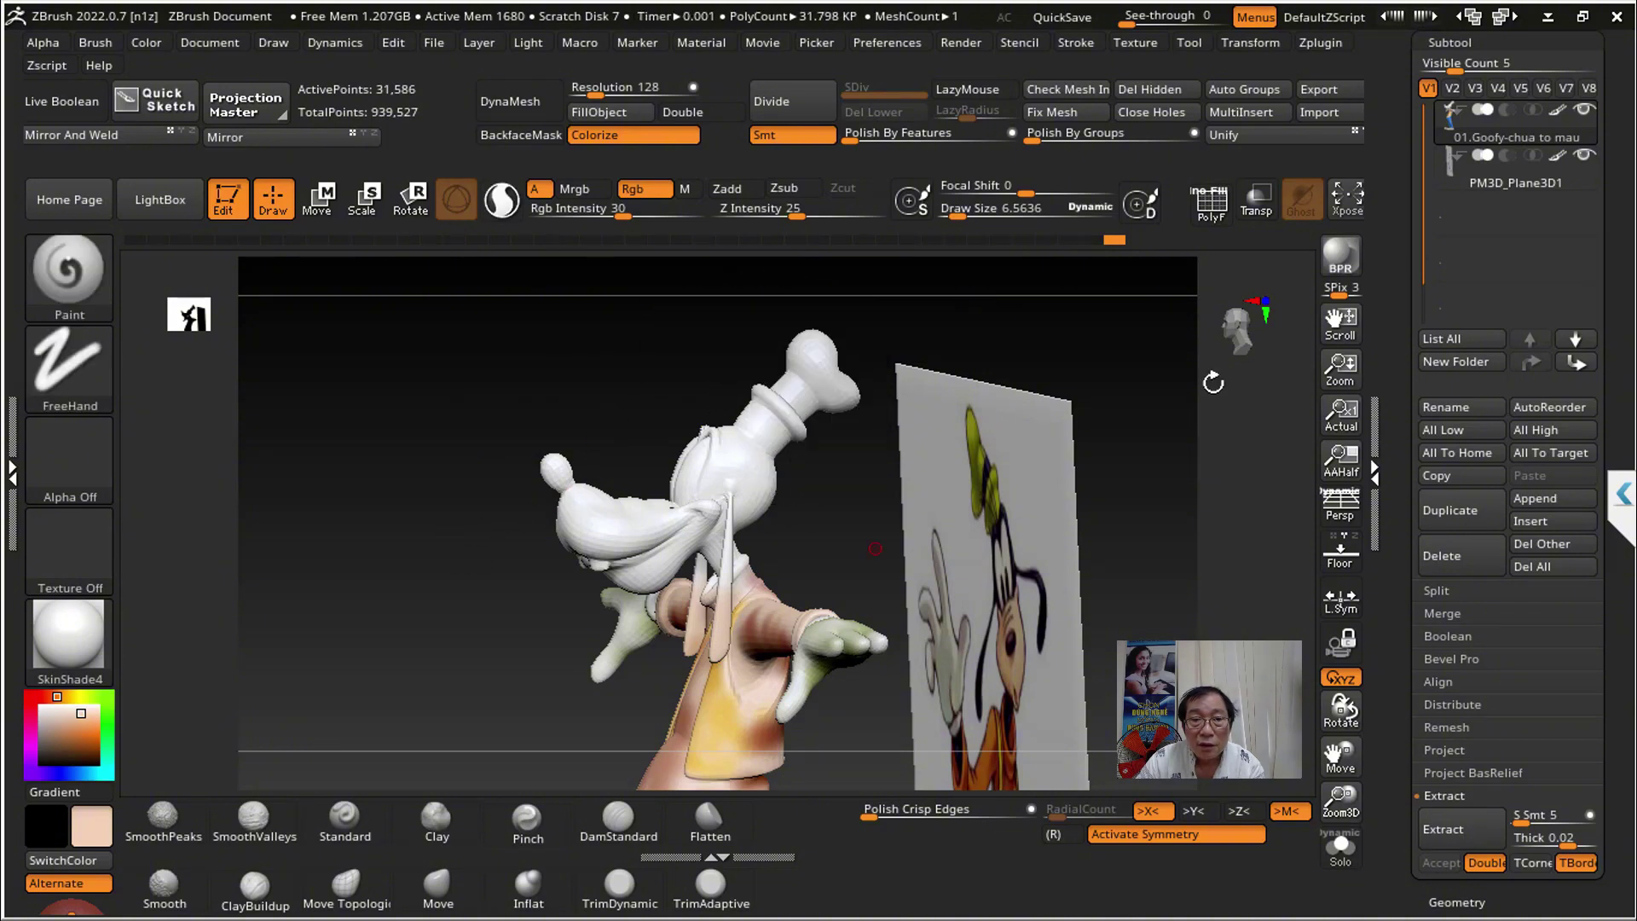
pyautogui.click(1578, 156)
pyautogui.moveTo(1100, 388); pyautogui.dragTo(1029, 487)
pyautogui.moveTo(940, 429)
pyautogui.mouseDown()
pyautogui.moveTo(918, 465)
pyautogui.moveTo(925, 511)
pyautogui.moveTo(934, 450)
pyautogui.moveTo(818, 478)
pyautogui.mouseUp()
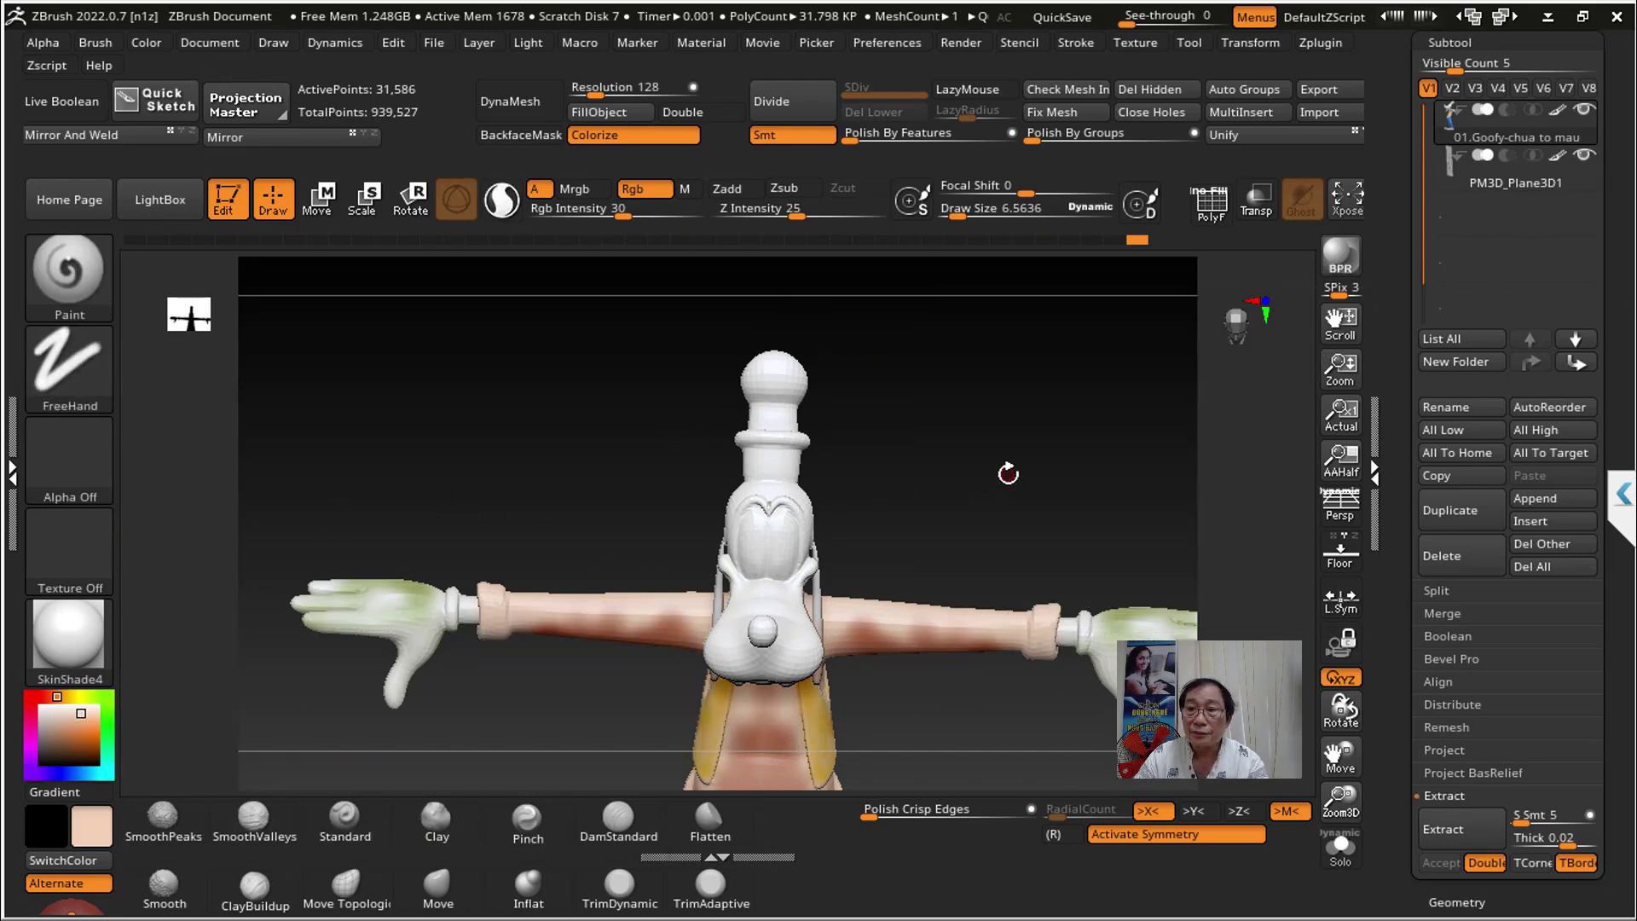
pyautogui.moveTo(1008, 473)
pyautogui.mouseDown()
pyautogui.moveTo(667, 419)
pyautogui.moveTo(941, 376)
pyautogui.moveTo(383, 339)
pyautogui.moveTo(703, 467)
pyautogui.mouseUp()
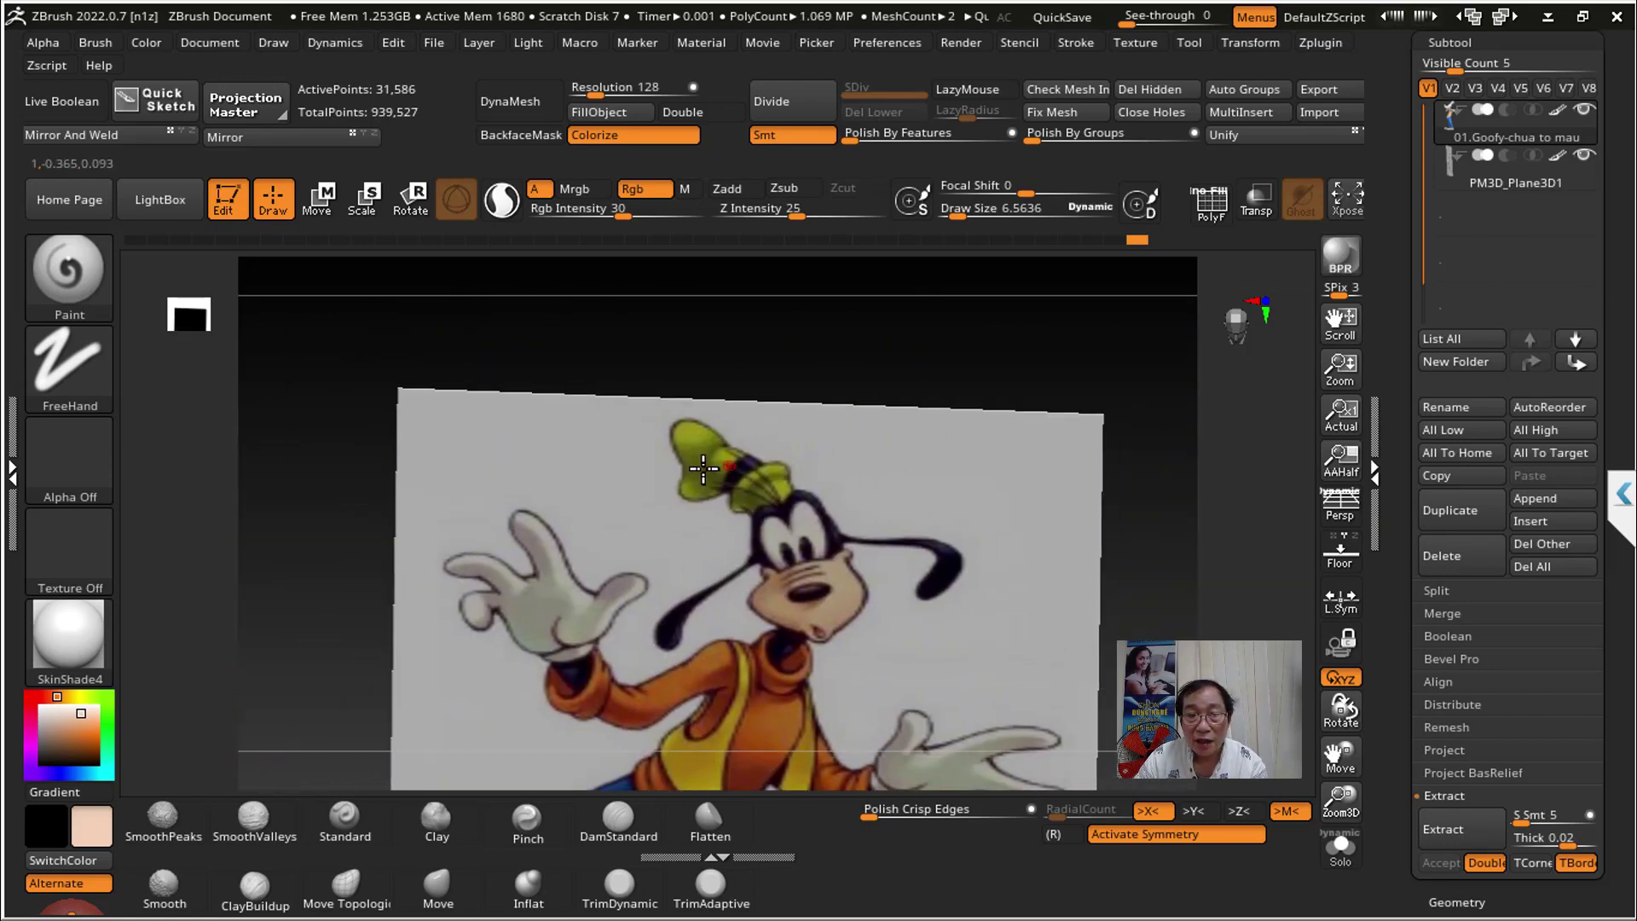
# Step: Sample the hat's olive green from the reference, enlarge the brush and paint Goofy's hat and band
pyautogui.press('c')
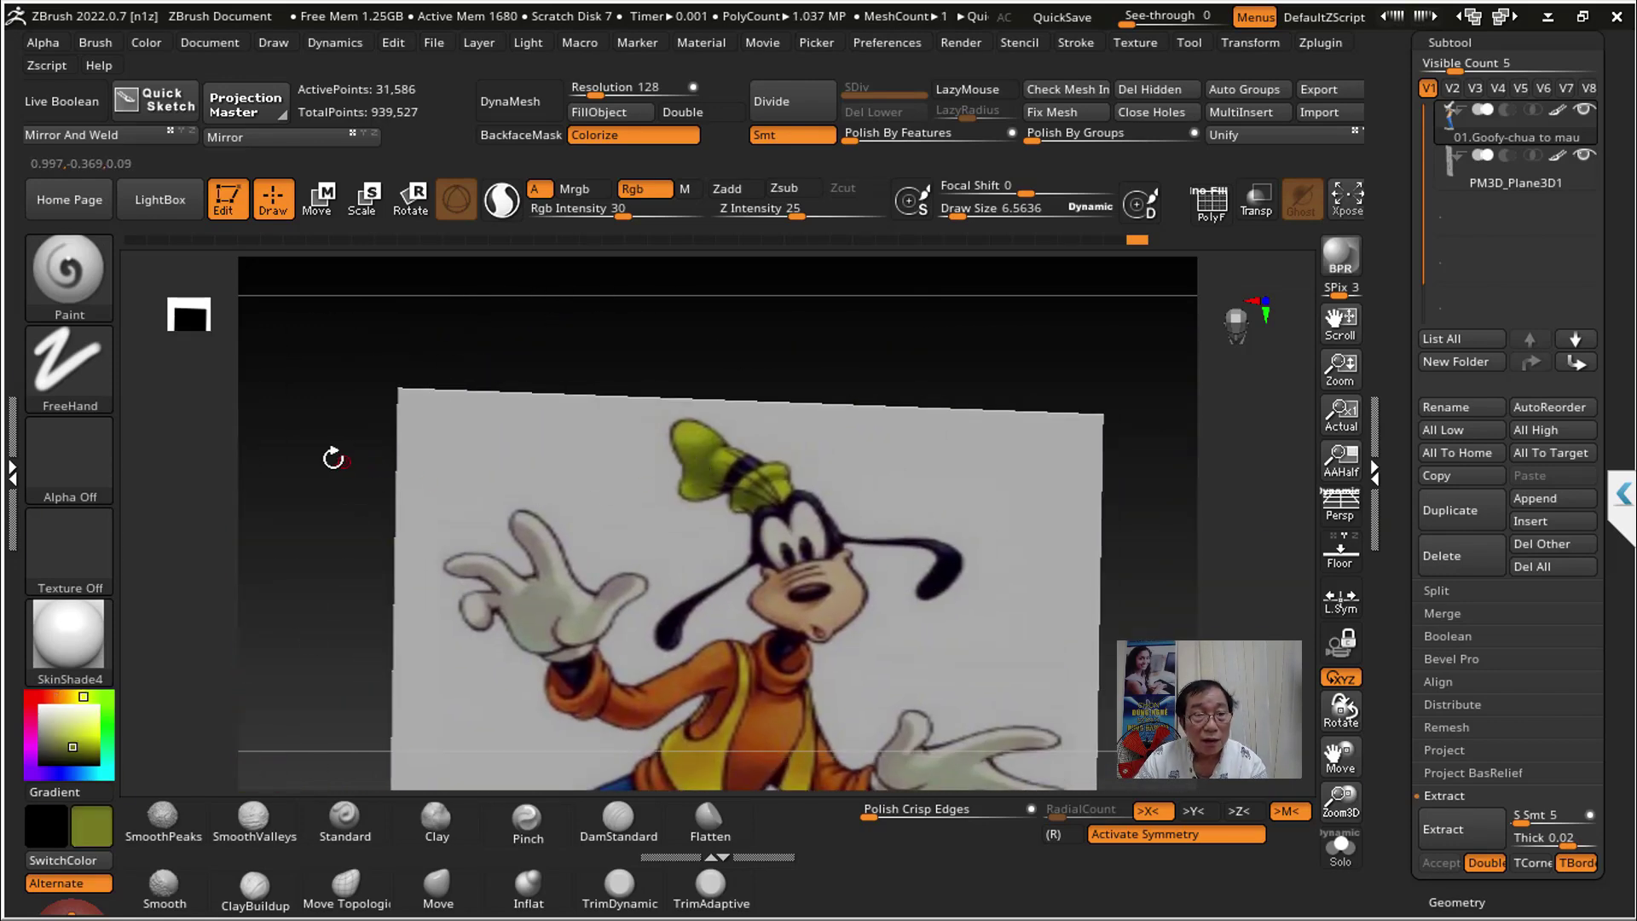
pyautogui.moveTo(333, 458)
pyautogui.mouseDown()
pyautogui.moveTo(953, 369)
pyautogui.moveTo(727, 436)
pyautogui.mouseUp()
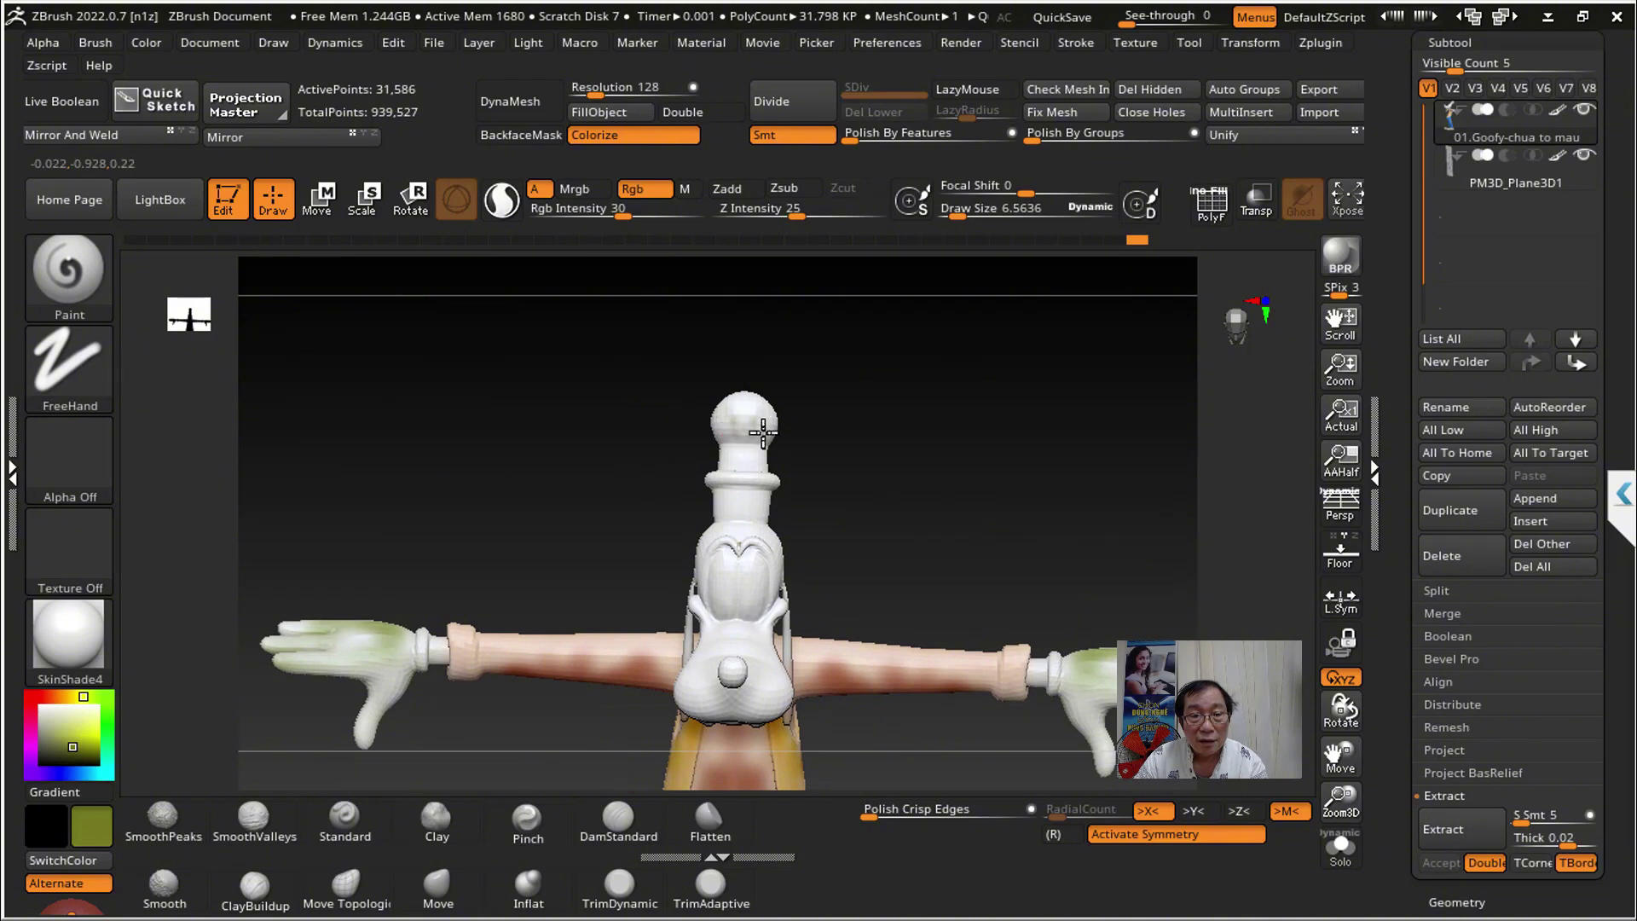
pyautogui.moveTo(958, 215); pyautogui.dragTo(964, 215)
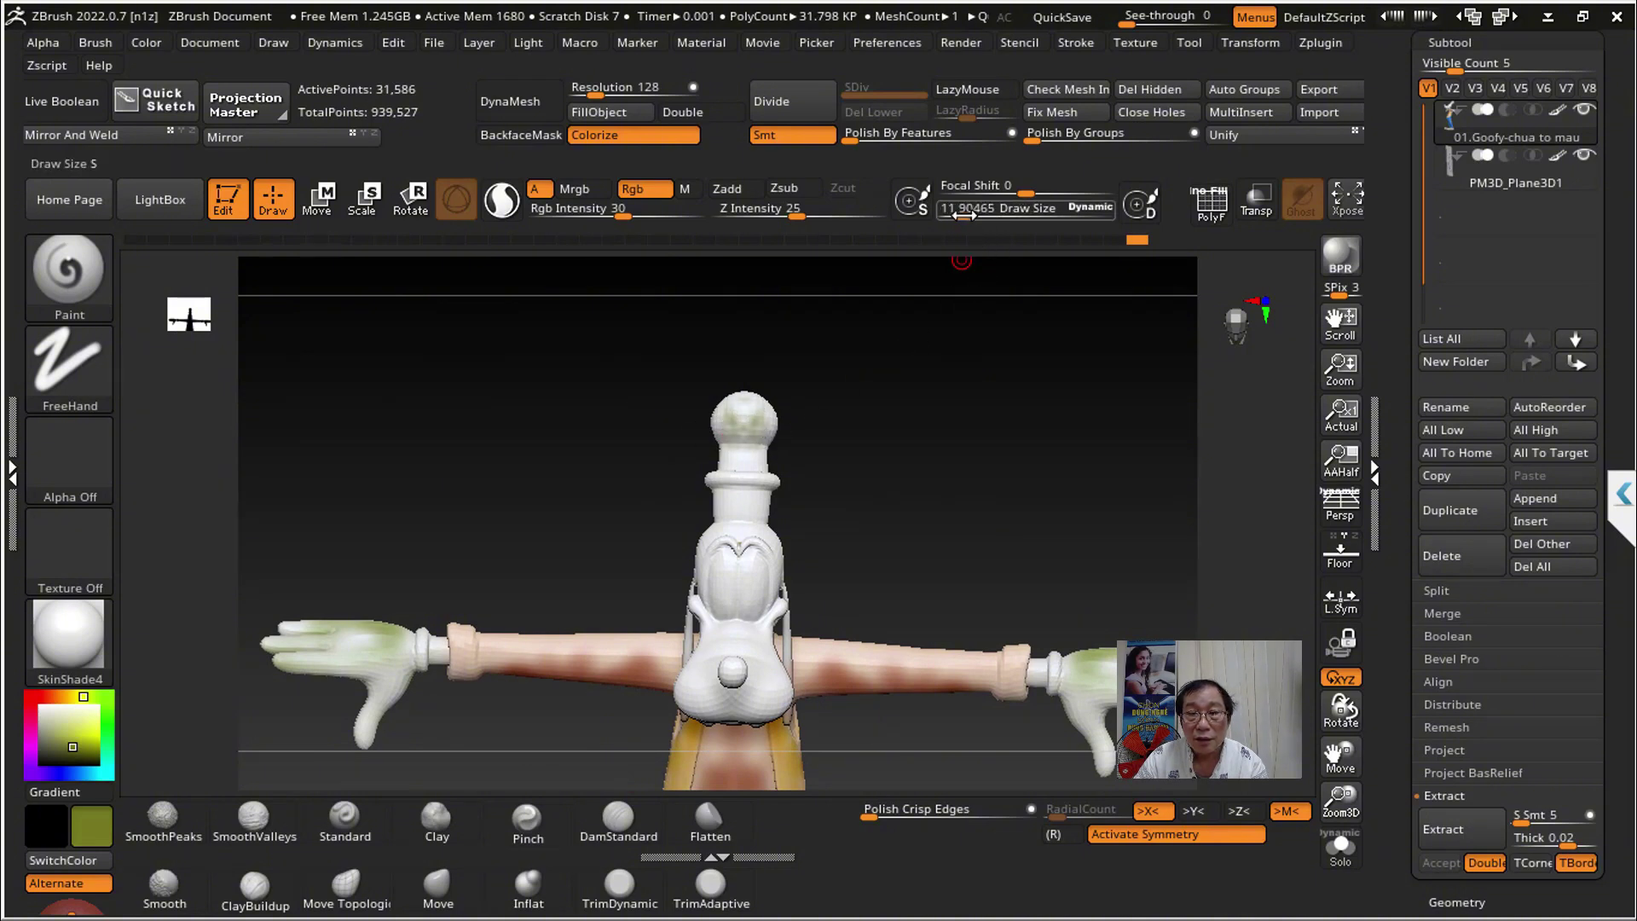
pyautogui.moveTo(746, 413)
pyautogui.mouseDown()
pyautogui.moveTo(767, 433)
pyautogui.moveTo(849, 427)
pyautogui.moveTo(771, 477)
pyautogui.mouseUp()
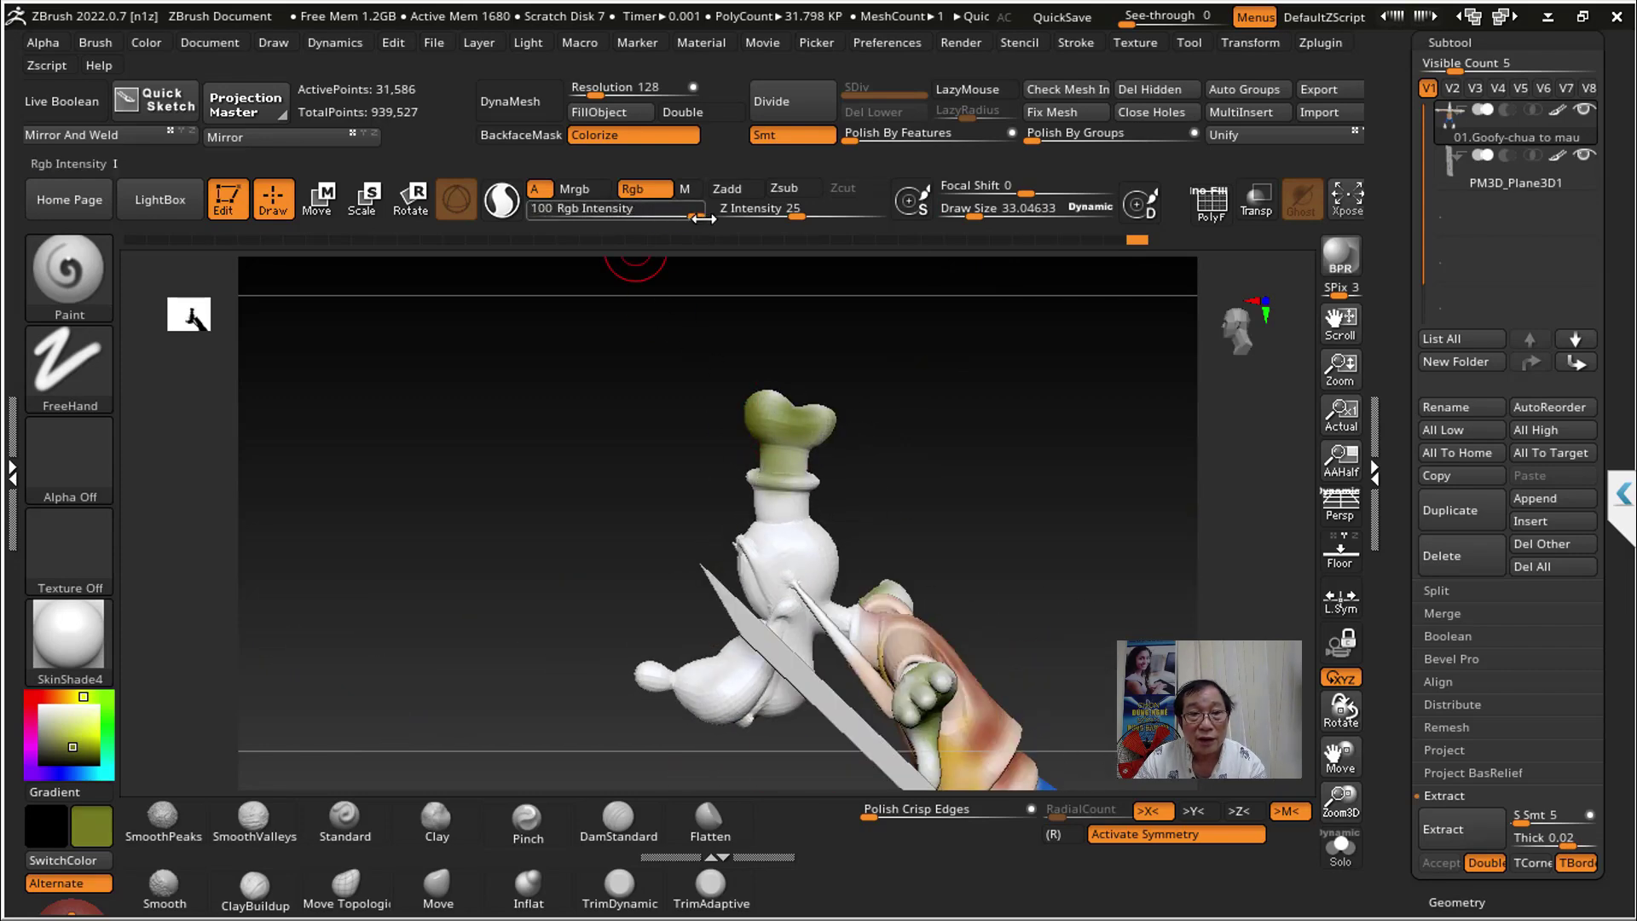
pyautogui.moveTo(792, 426)
pyautogui.mouseDown()
pyautogui.moveTo(1020, 493)
pyautogui.moveTo(836, 512)
pyautogui.mouseUp()
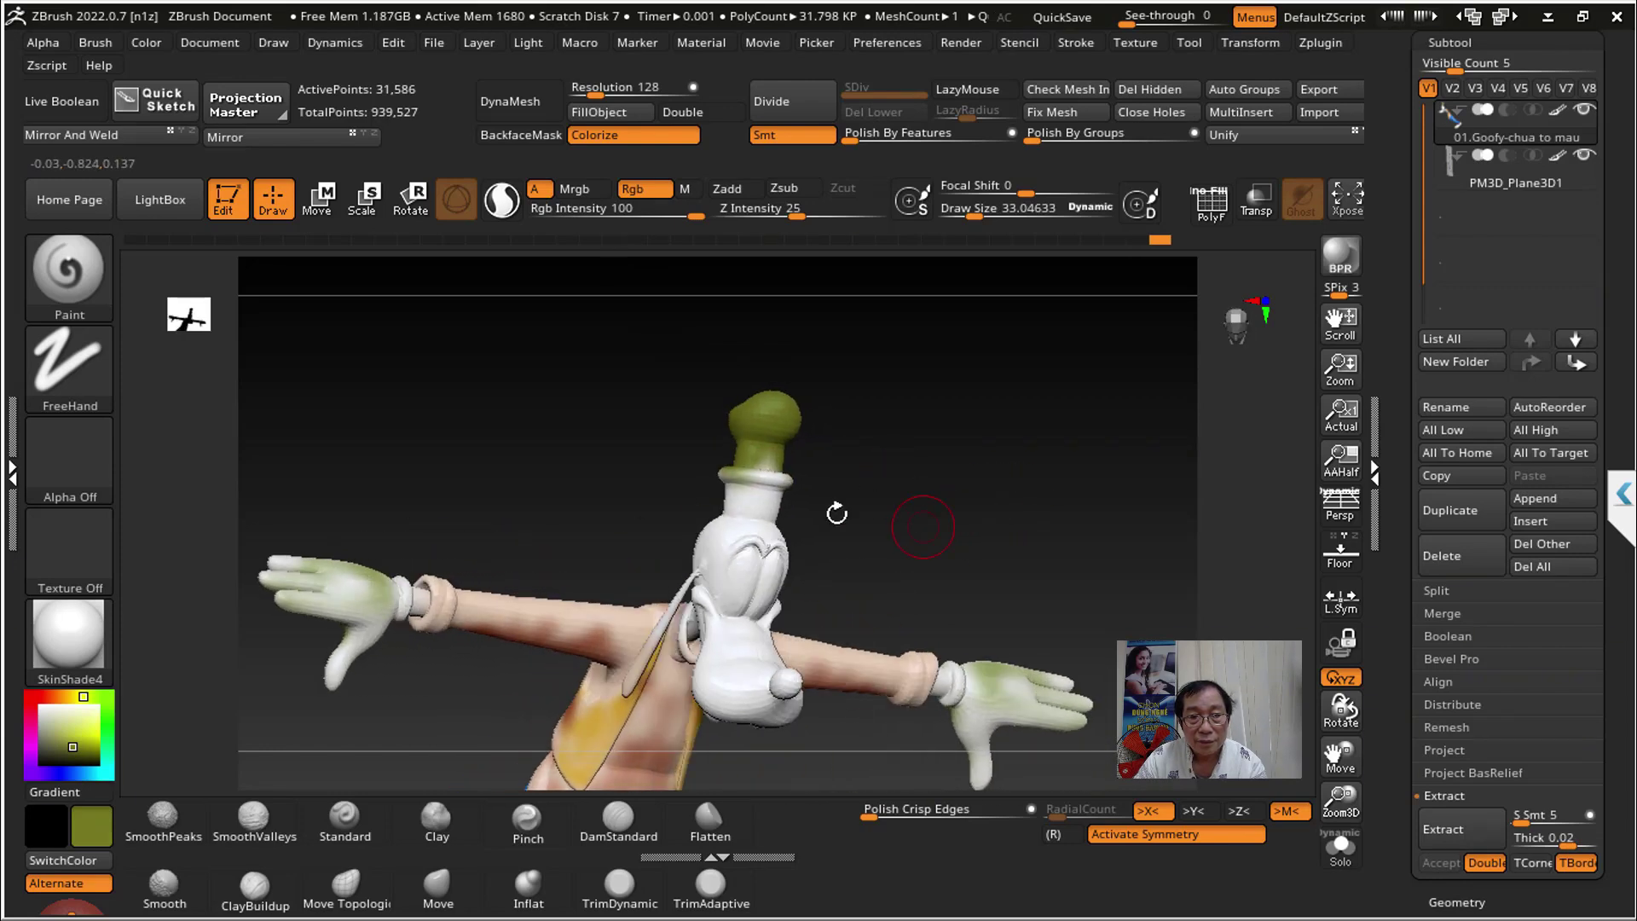
pyautogui.moveTo(737, 474); pyautogui.dragTo(781, 470)
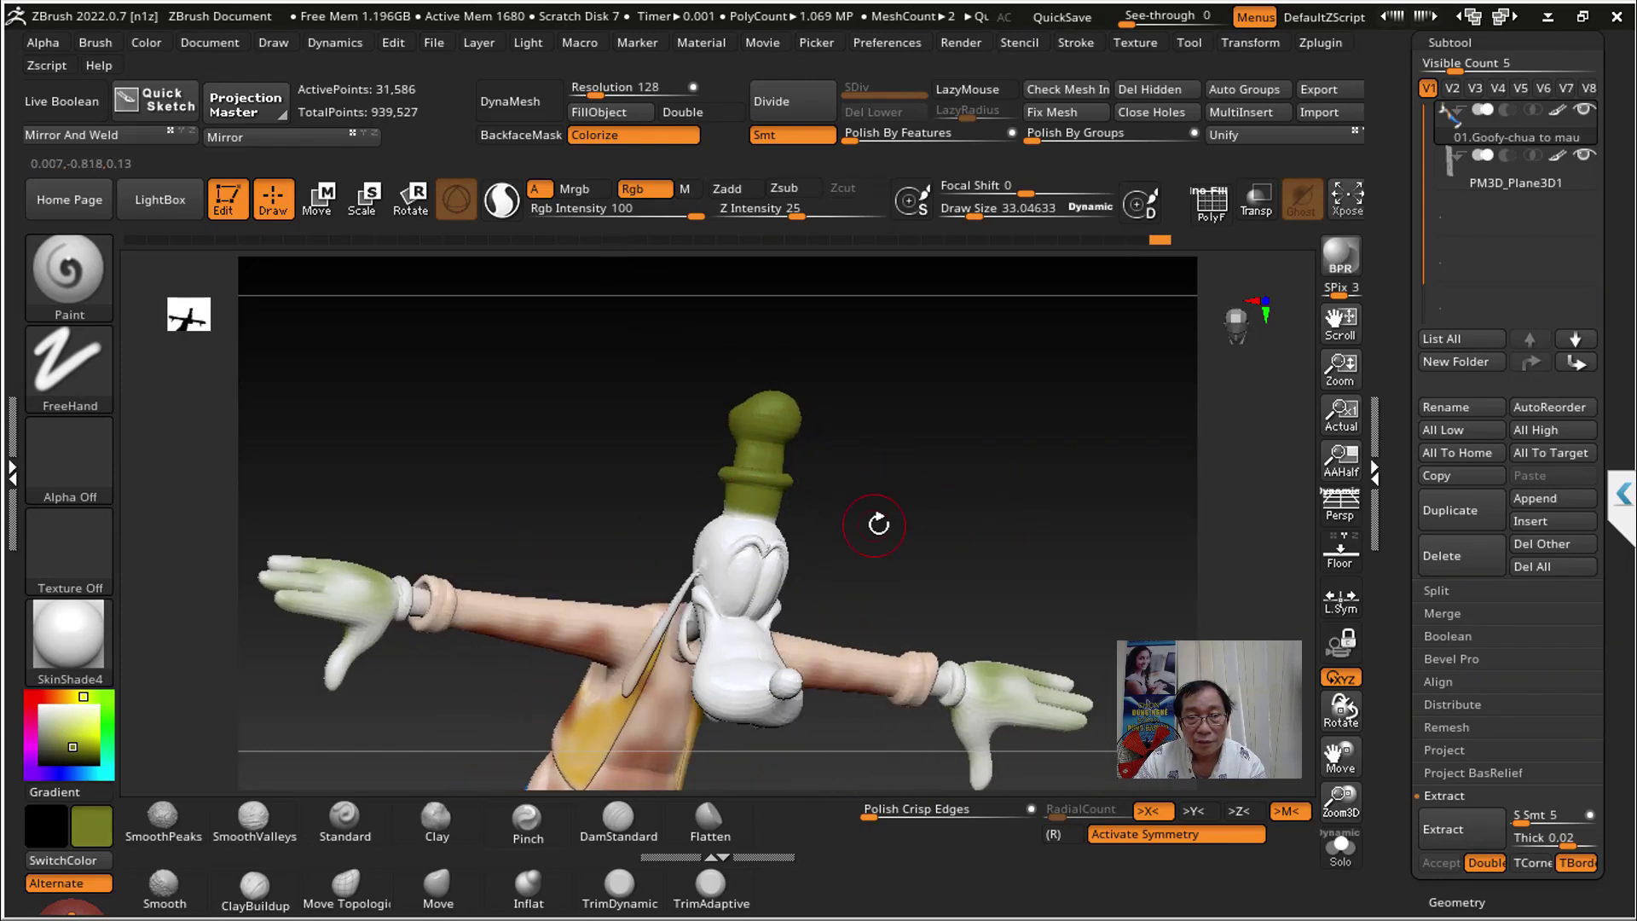
# Step: Undo a light-green stroke, lower intensity to 34 and repaint the hat a lighter green
pyautogui.moveTo(878, 524)
pyautogui.mouseDown()
pyautogui.moveTo(836, 537)
pyautogui.moveTo(804, 457)
pyautogui.moveTo(844, 445)
pyautogui.moveTo(942, 487)
pyautogui.moveTo(750, 418)
pyautogui.moveTo(810, 402)
pyautogui.mouseUp()
pyautogui.click(75, 733)
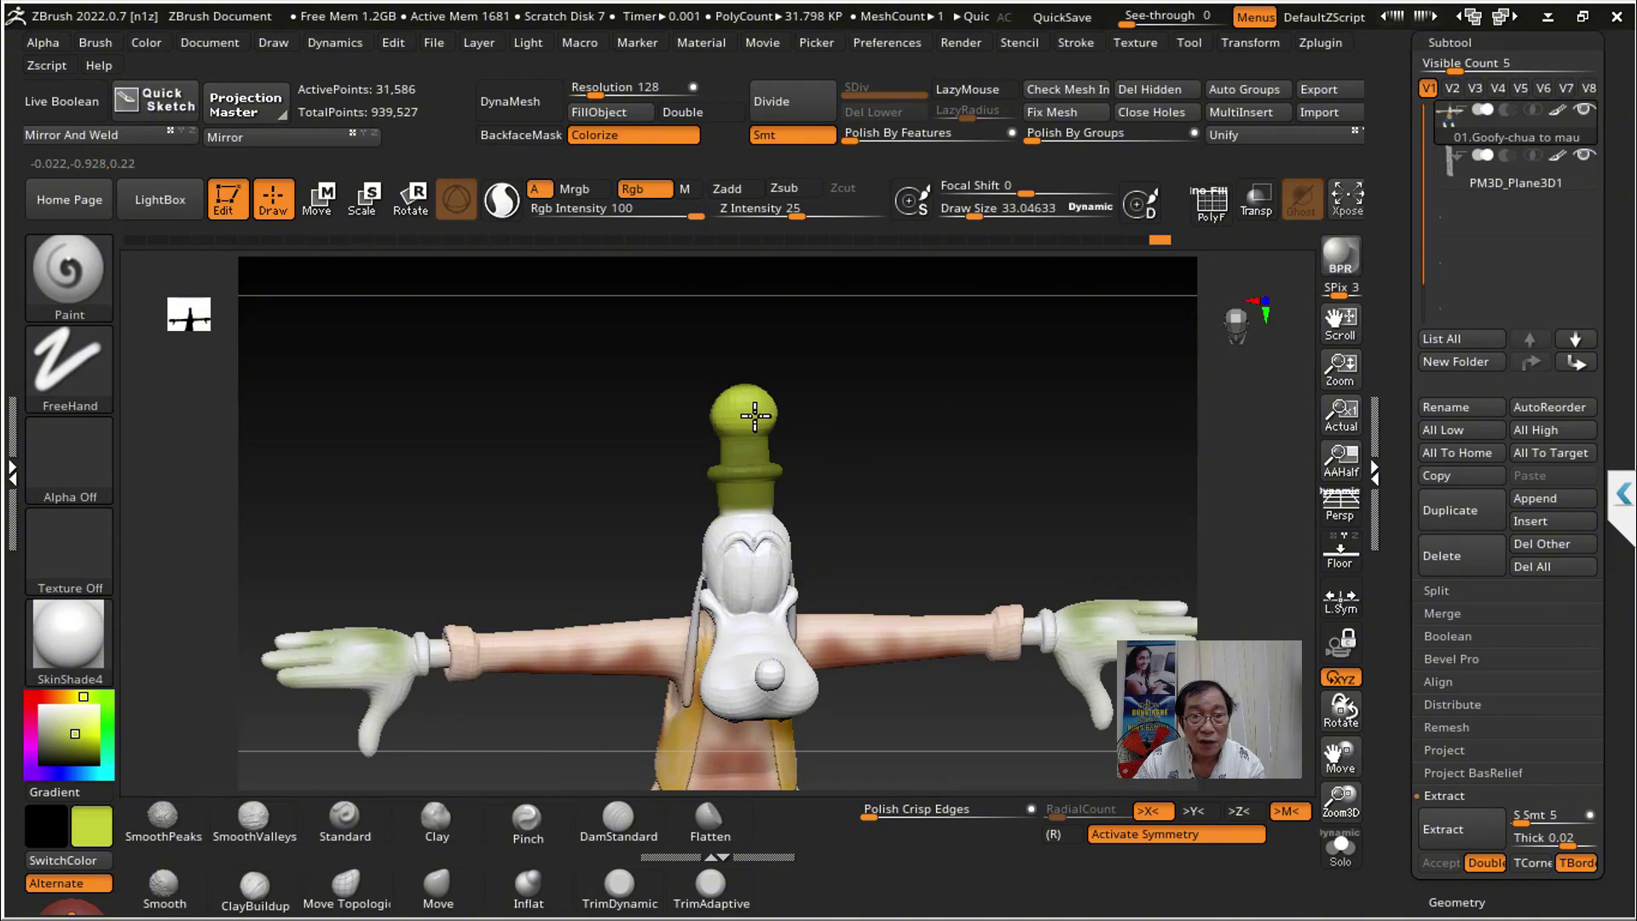
pyautogui.hotkey('ctrl', 'z')
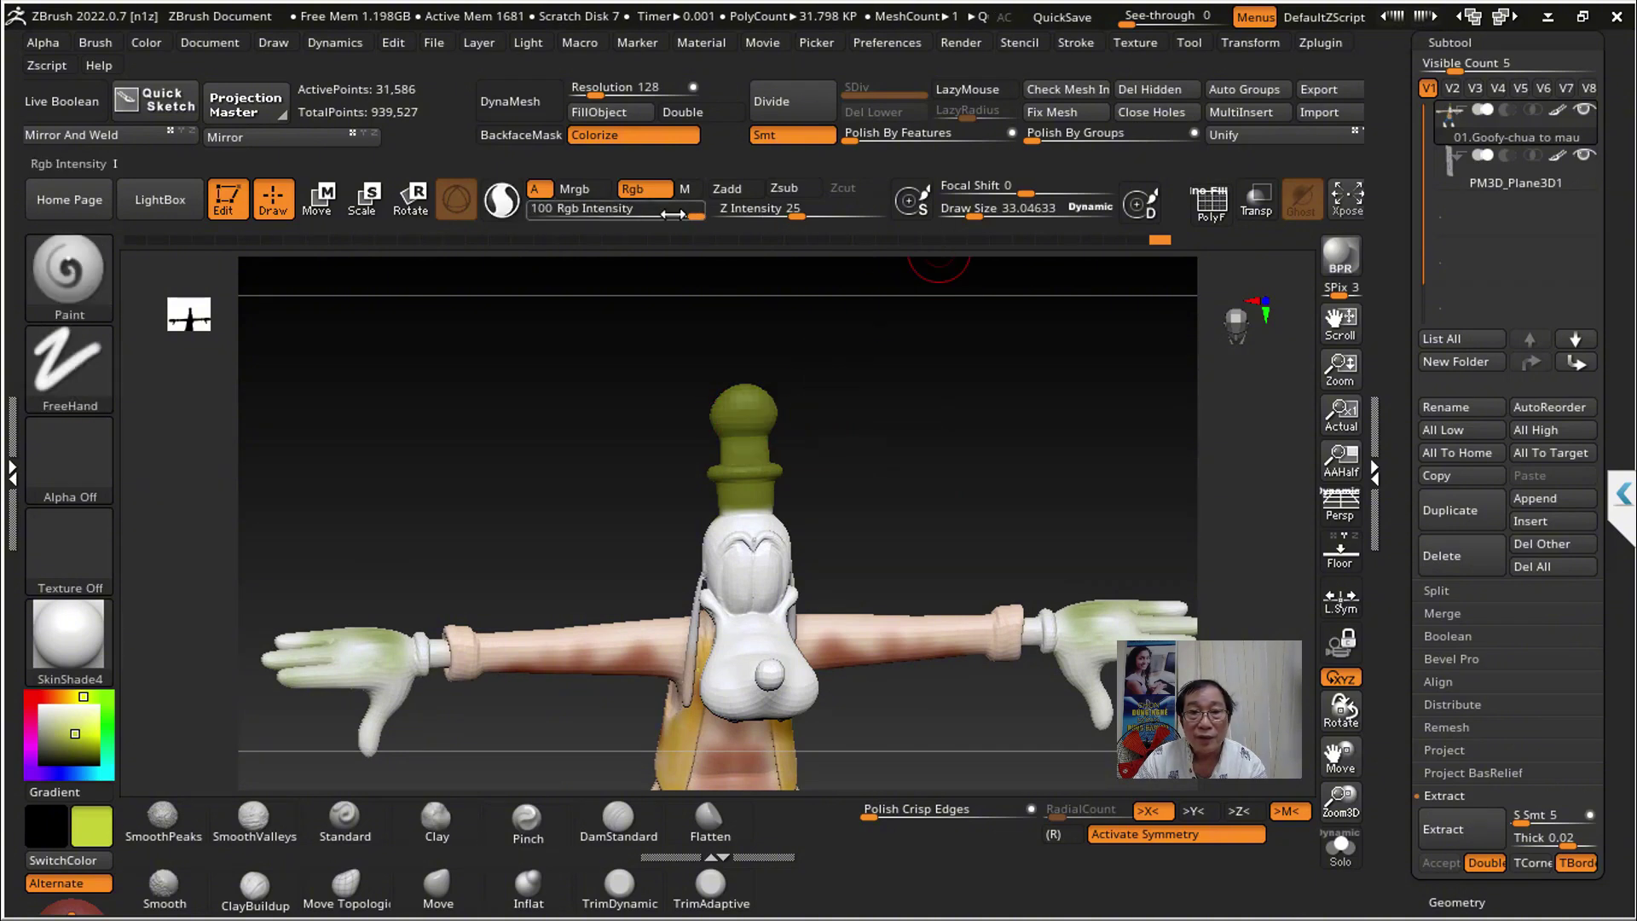
pyautogui.moveTo(656, 216); pyautogui.dragTo(629, 217)
pyautogui.moveTo(742, 405); pyautogui.dragTo(750, 490)
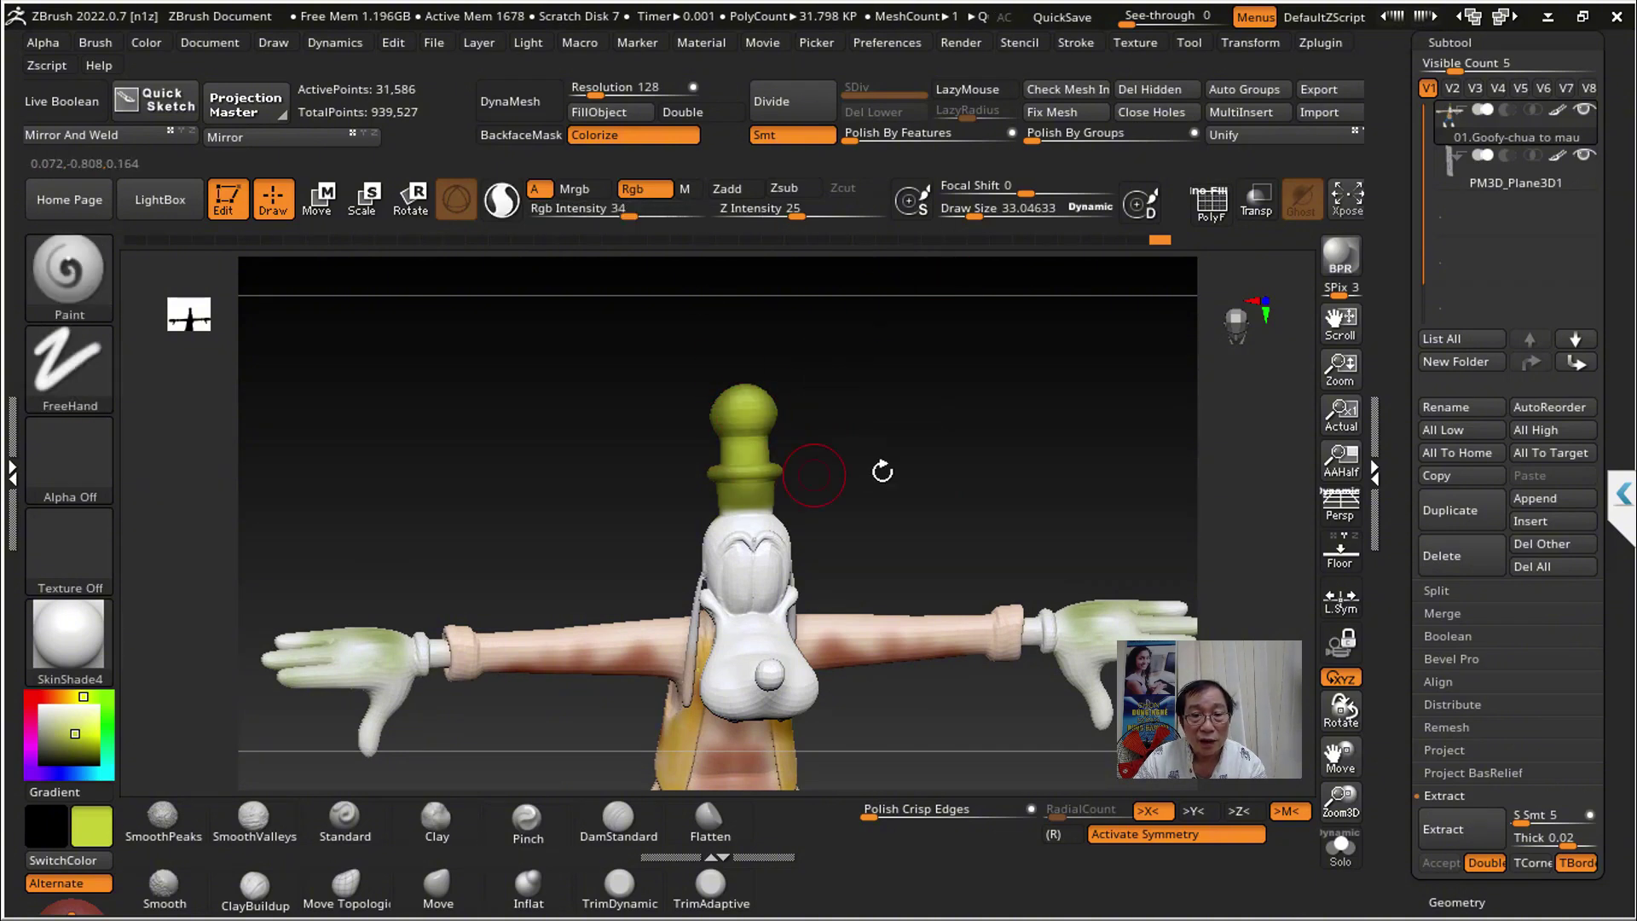
# Step: Turn Goofy back to a front view, raise Rgb Intensity to 100 and choose black
pyautogui.moveTo(876, 468)
pyautogui.mouseDown()
pyautogui.moveTo(991, 499)
pyautogui.moveTo(666, 425)
pyautogui.mouseUp()
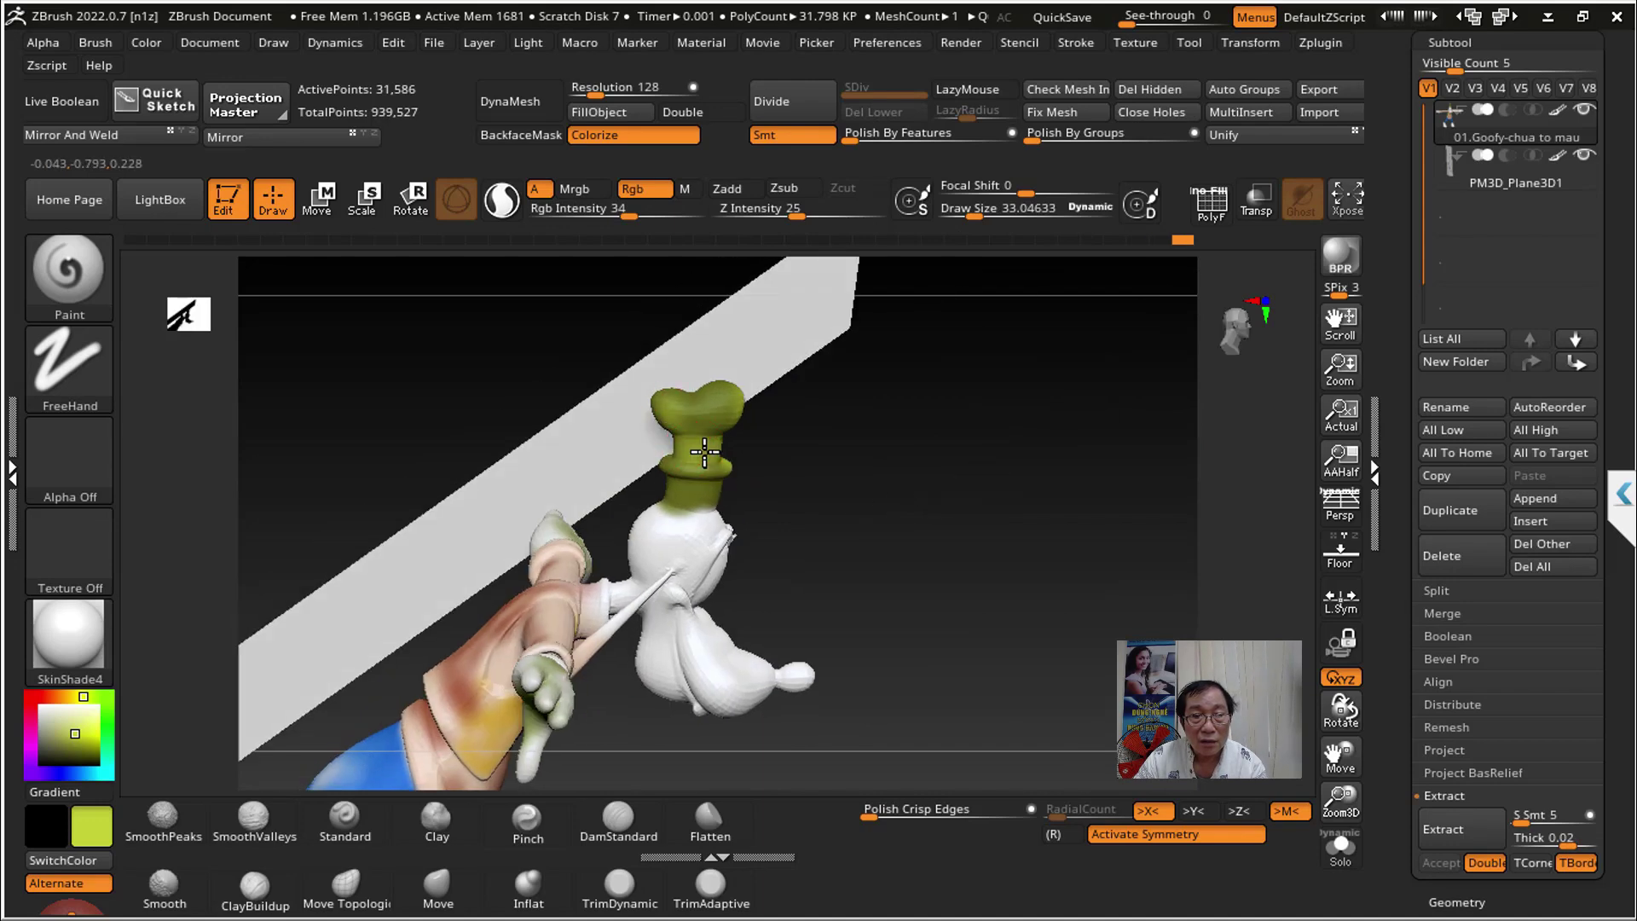
pyautogui.moveTo(959, 583)
pyautogui.mouseDown()
pyautogui.moveTo(877, 566)
pyautogui.moveTo(888, 420)
pyautogui.moveTo(954, 439)
pyautogui.moveTo(862, 424)
pyautogui.moveTo(958, 387)
pyautogui.moveTo(877, 443)
pyautogui.moveTo(868, 349)
pyautogui.moveTo(943, 376)
pyautogui.moveTo(811, 350)
pyautogui.moveTo(982, 697)
pyautogui.mouseUp()
pyautogui.moveTo(1104, 390)
pyautogui.mouseDown()
pyautogui.moveTo(1117, 417)
pyautogui.moveTo(886, 421)
pyautogui.moveTo(832, 464)
pyautogui.moveTo(731, 475)
pyautogui.moveTo(793, 478)
pyautogui.moveTo(759, 427)
pyautogui.moveTo(921, 424)
pyautogui.moveTo(902, 431)
pyautogui.mouseUp()
pyautogui.moveTo(971, 214); pyautogui.dragTo(962, 213)
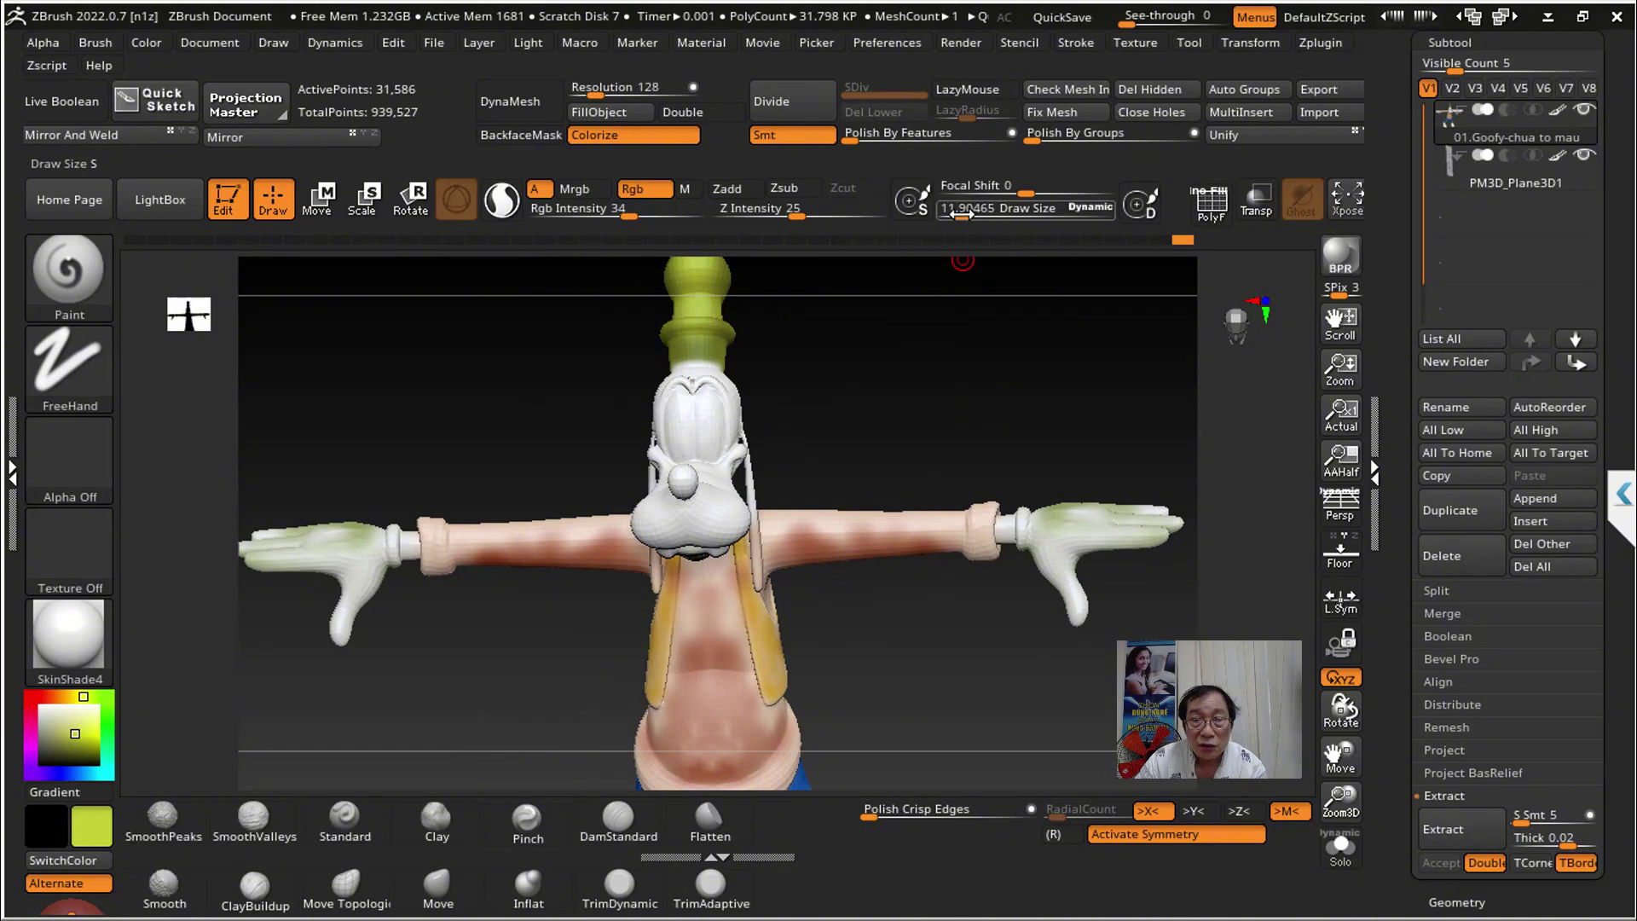
pyautogui.moveTo(678, 218); pyautogui.dragTo(708, 216)
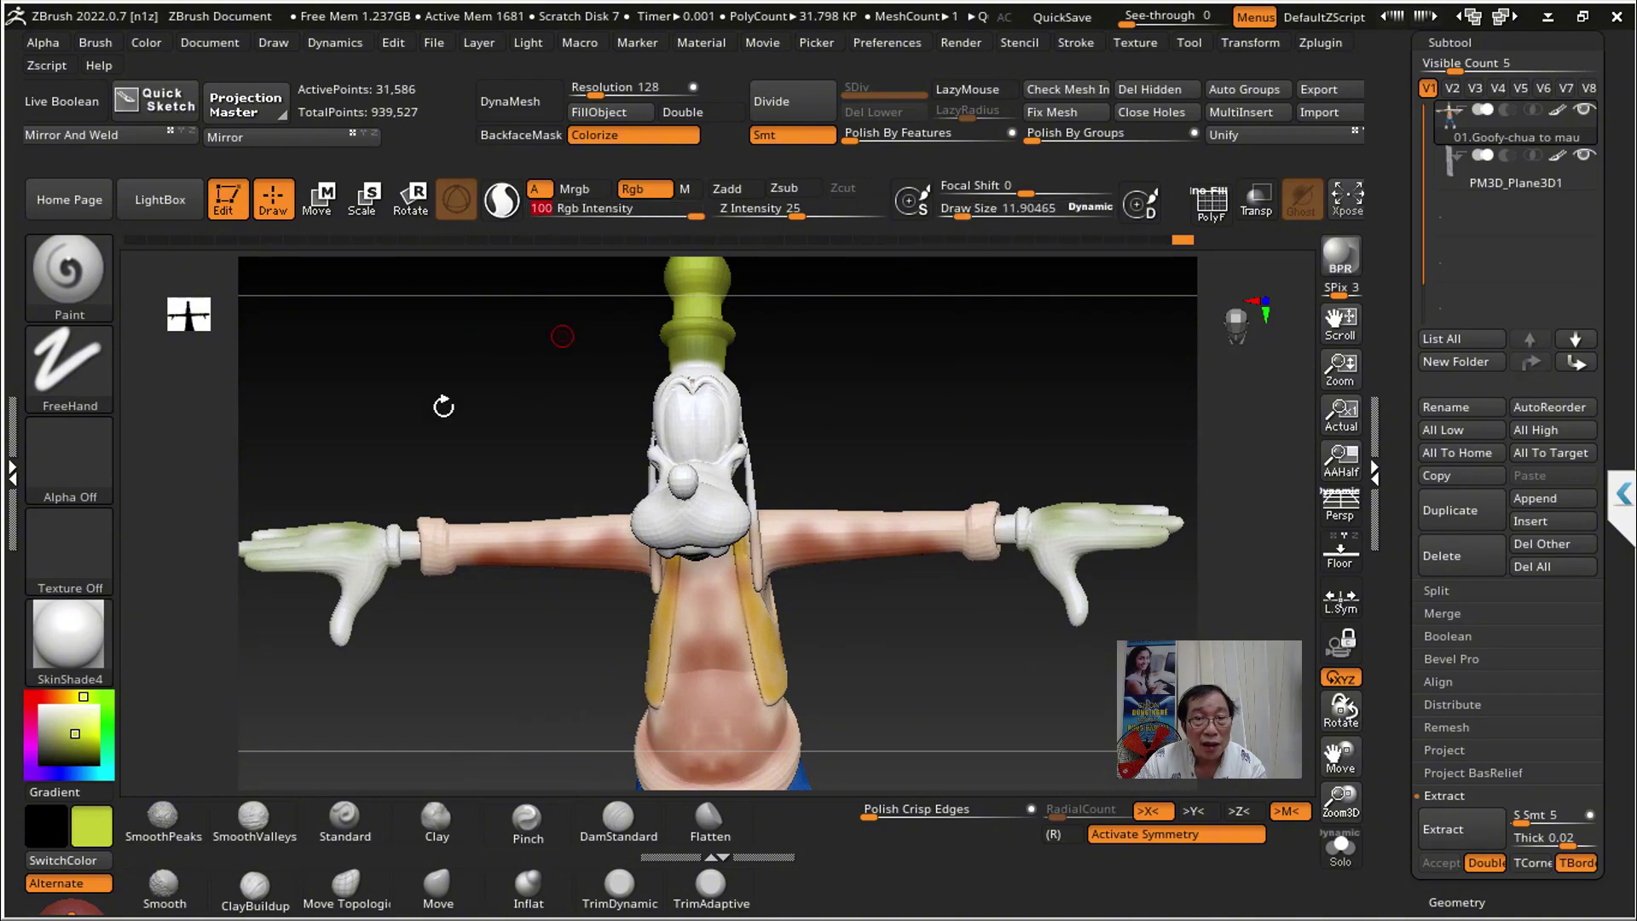
pyautogui.click(34, 771)
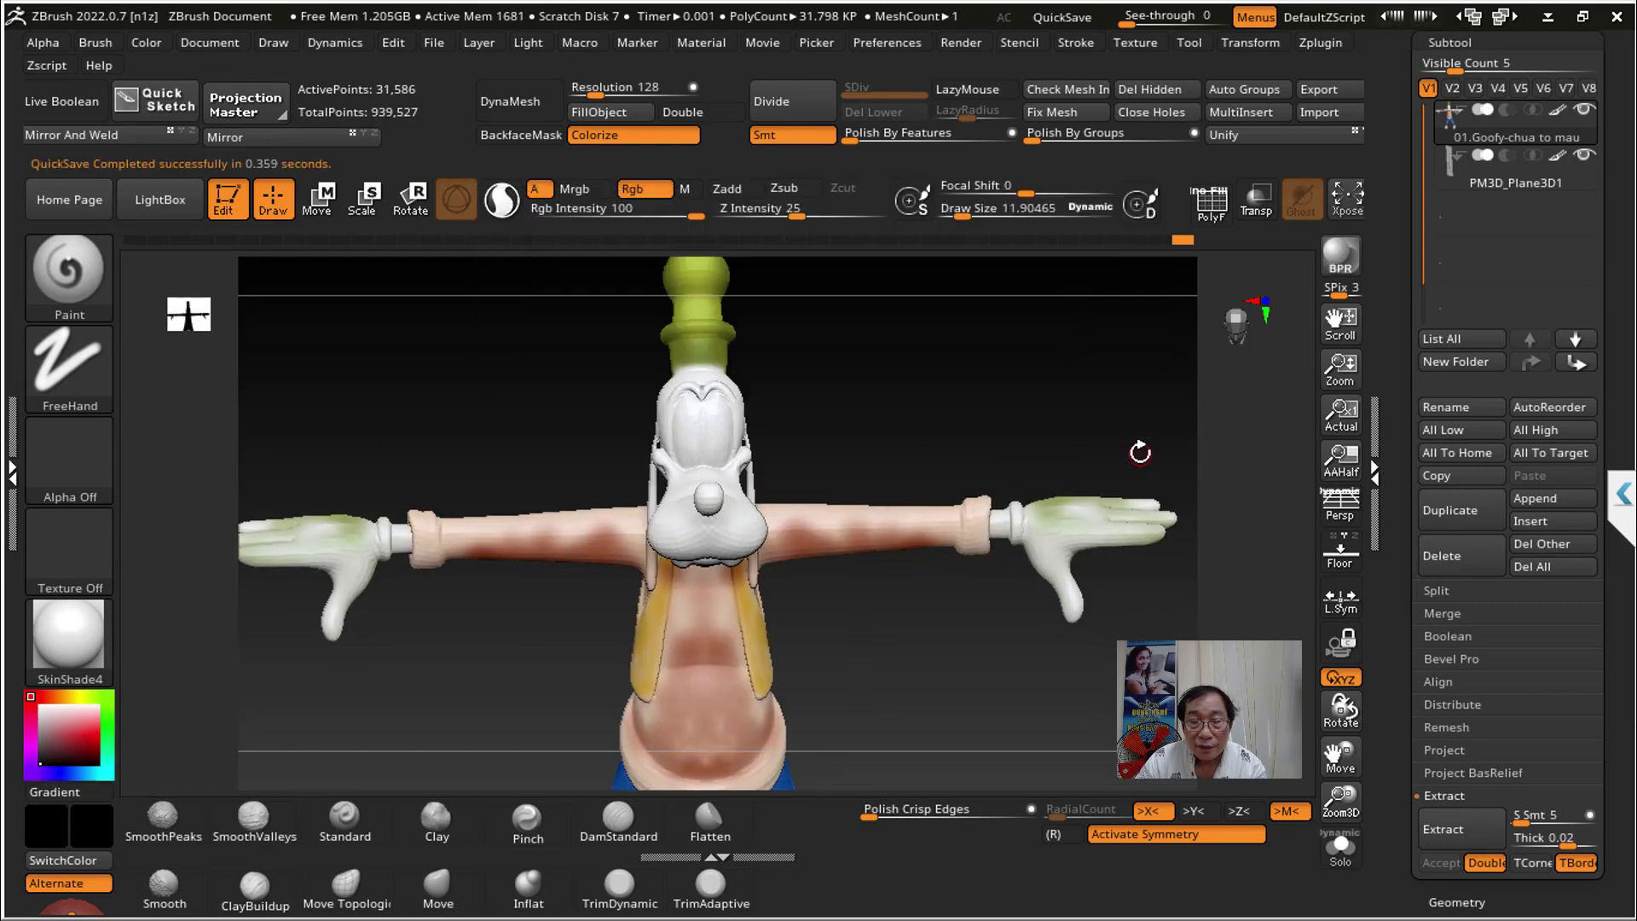
# Step: Frame and zoom in on Goofy's face, paint black pupils and shrink Draw Size to about 9
pyautogui.moveTo(1140, 452)
pyautogui.keyDown('alt'); pyautogui.mouseDown()
pyautogui.moveTo(1032, 475)
pyautogui.moveTo(731, 433)
pyautogui.moveTo(612, 393)
pyautogui.mouseUp(); pyautogui.keyUp('alt')
pyautogui.press('f')
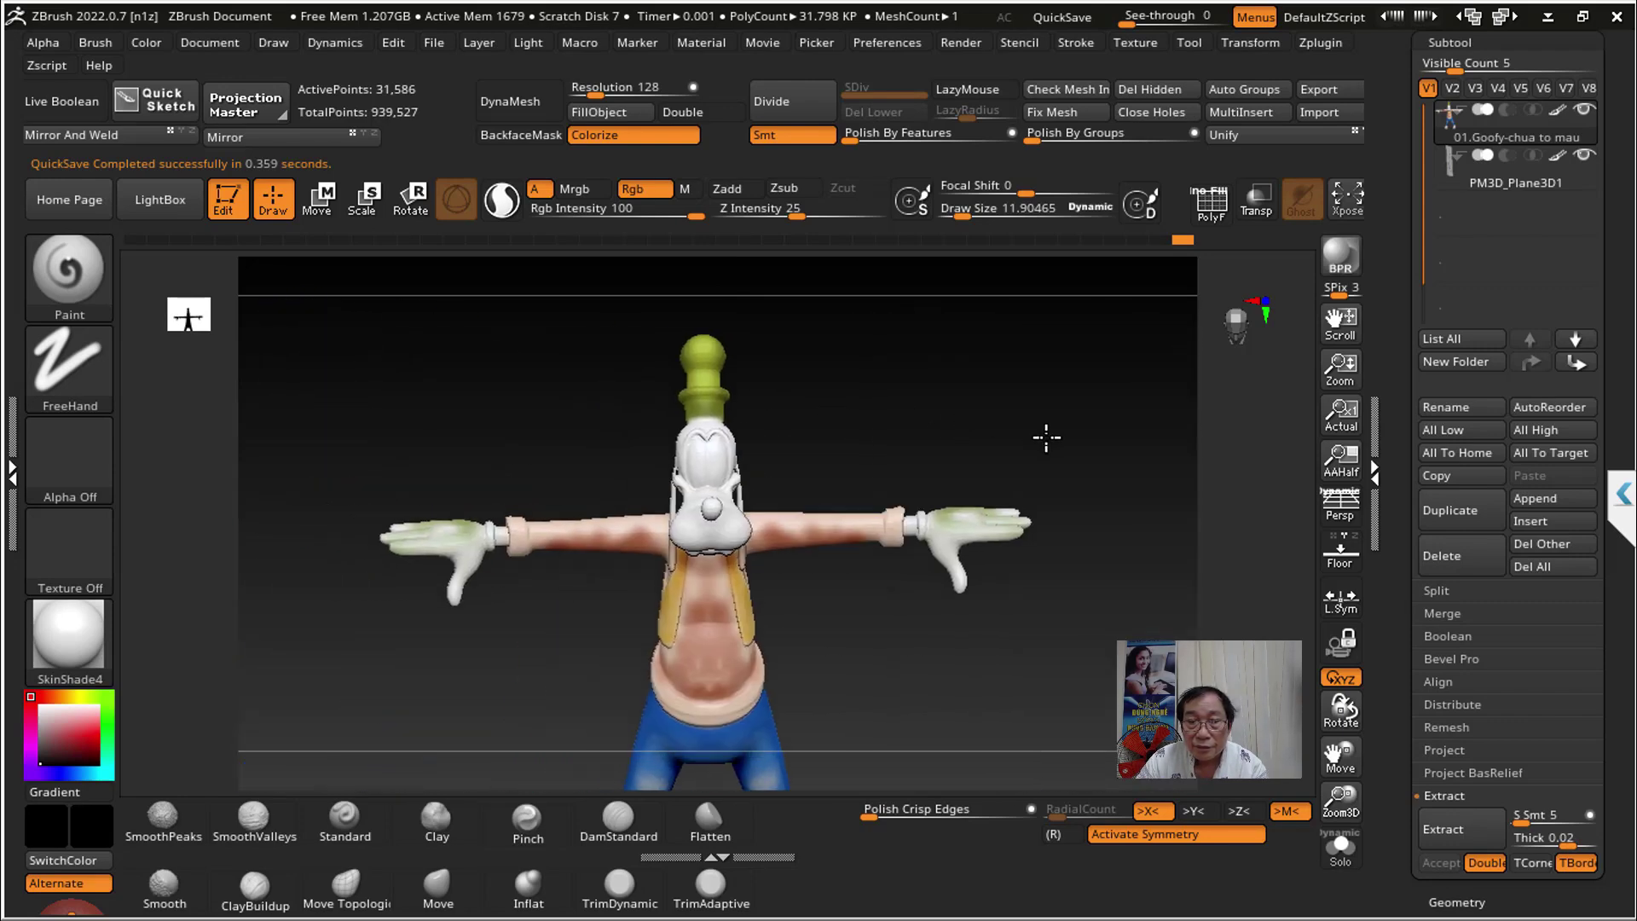
pyautogui.scroll(3, 737, 486)
pyautogui.scroll(3, 738, 480)
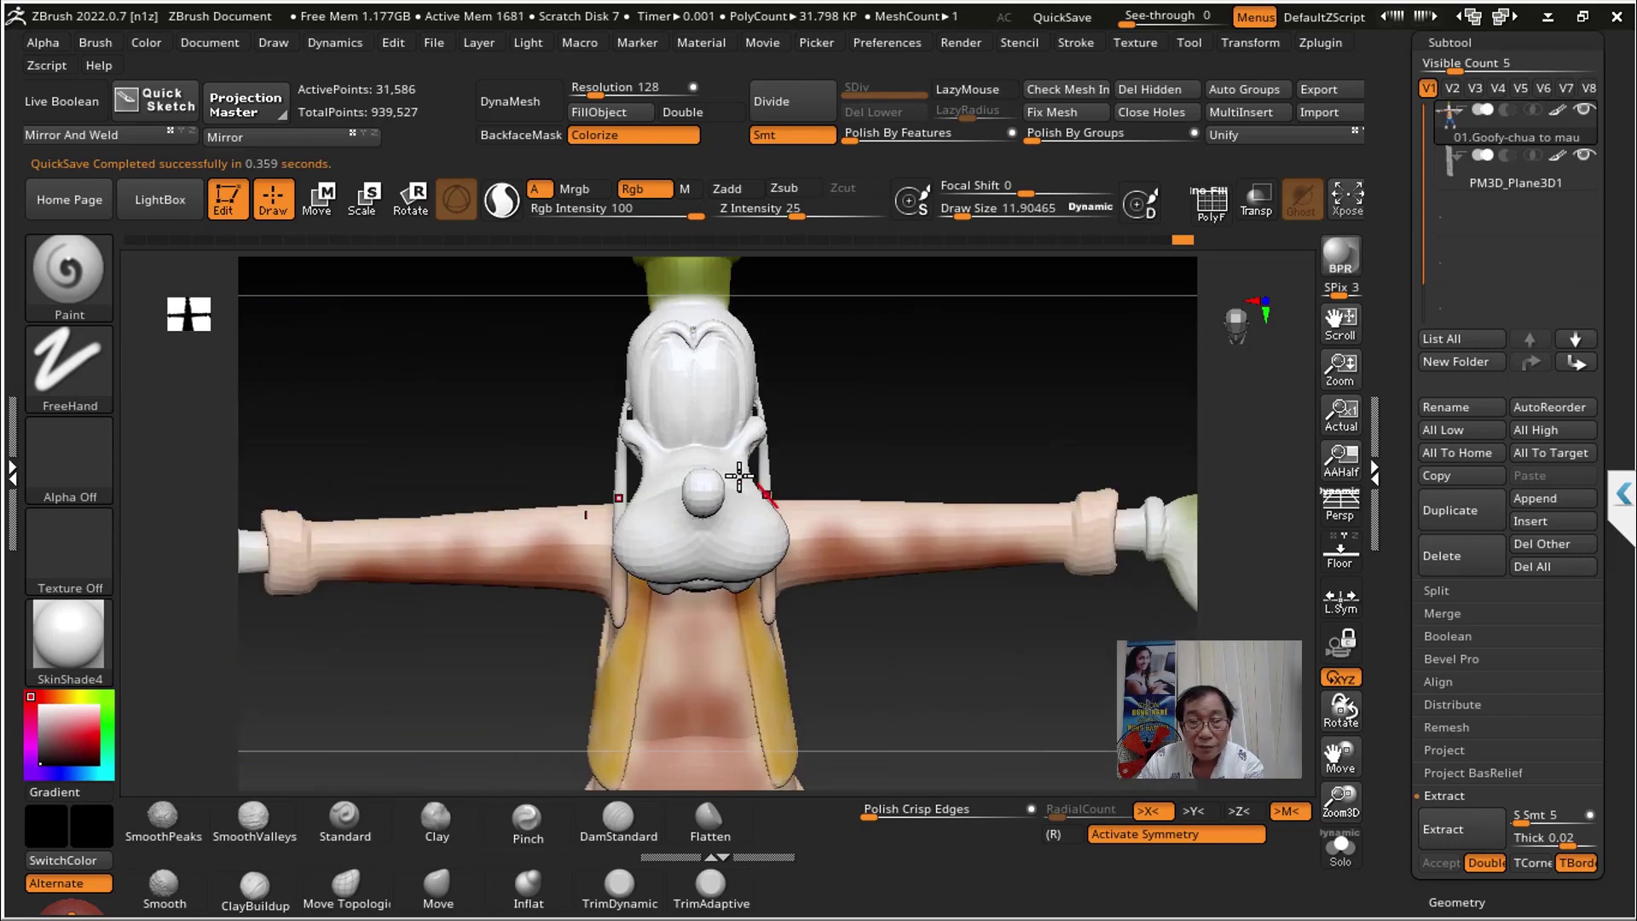
pyautogui.moveTo(716, 416); pyautogui.dragTo(714, 439)
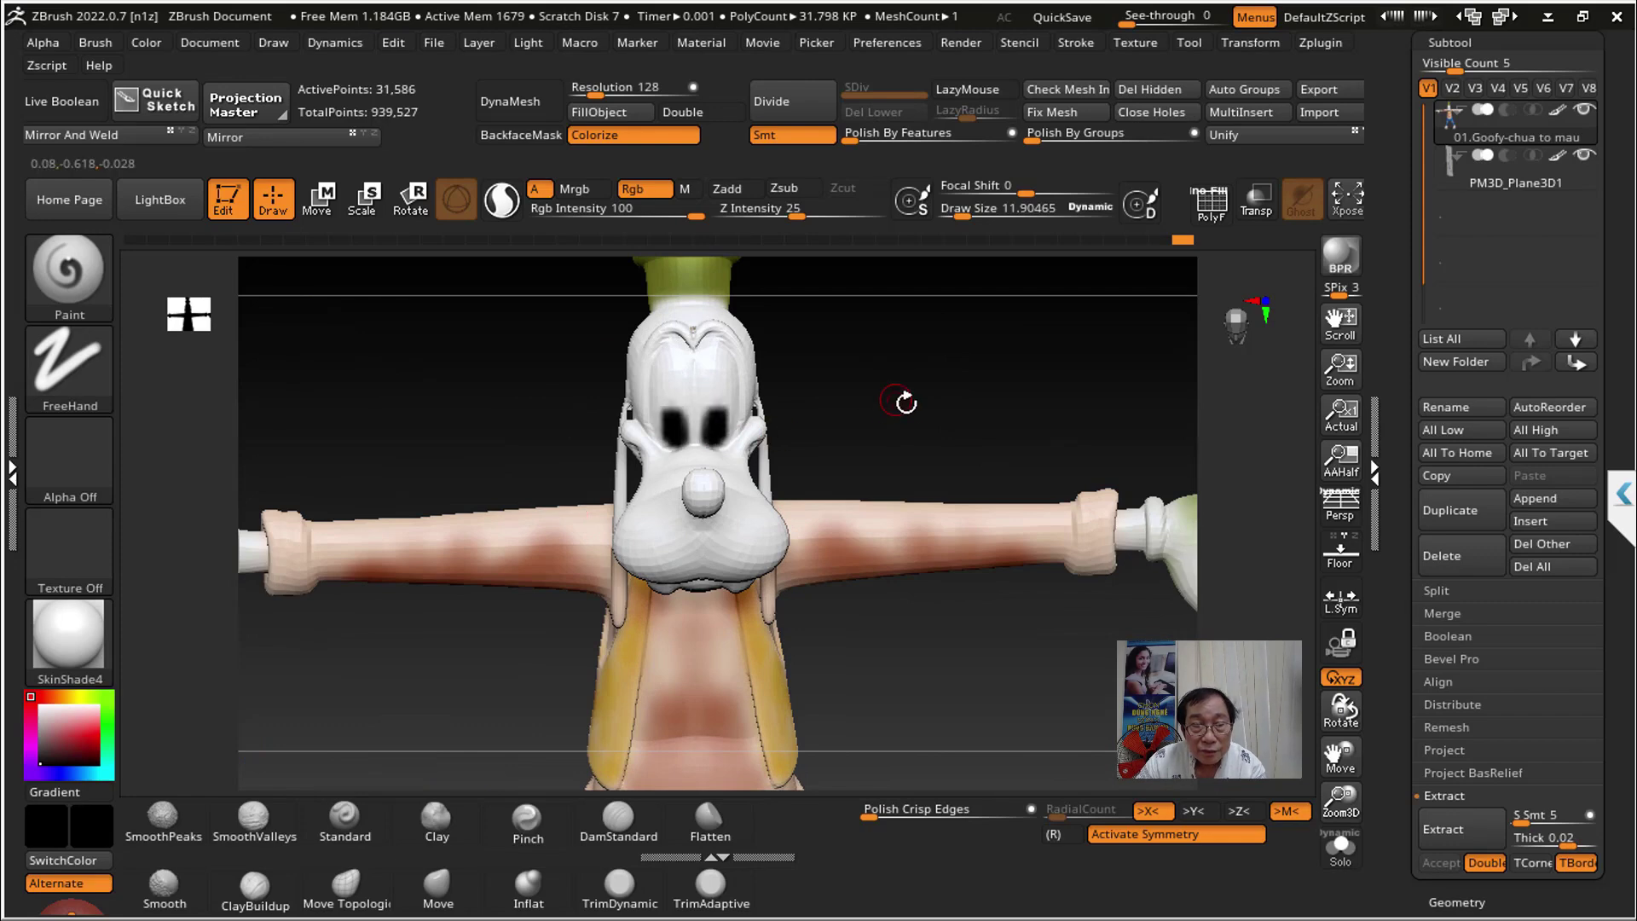
pyautogui.moveTo(906, 402); pyautogui.dragTo(678, 343)
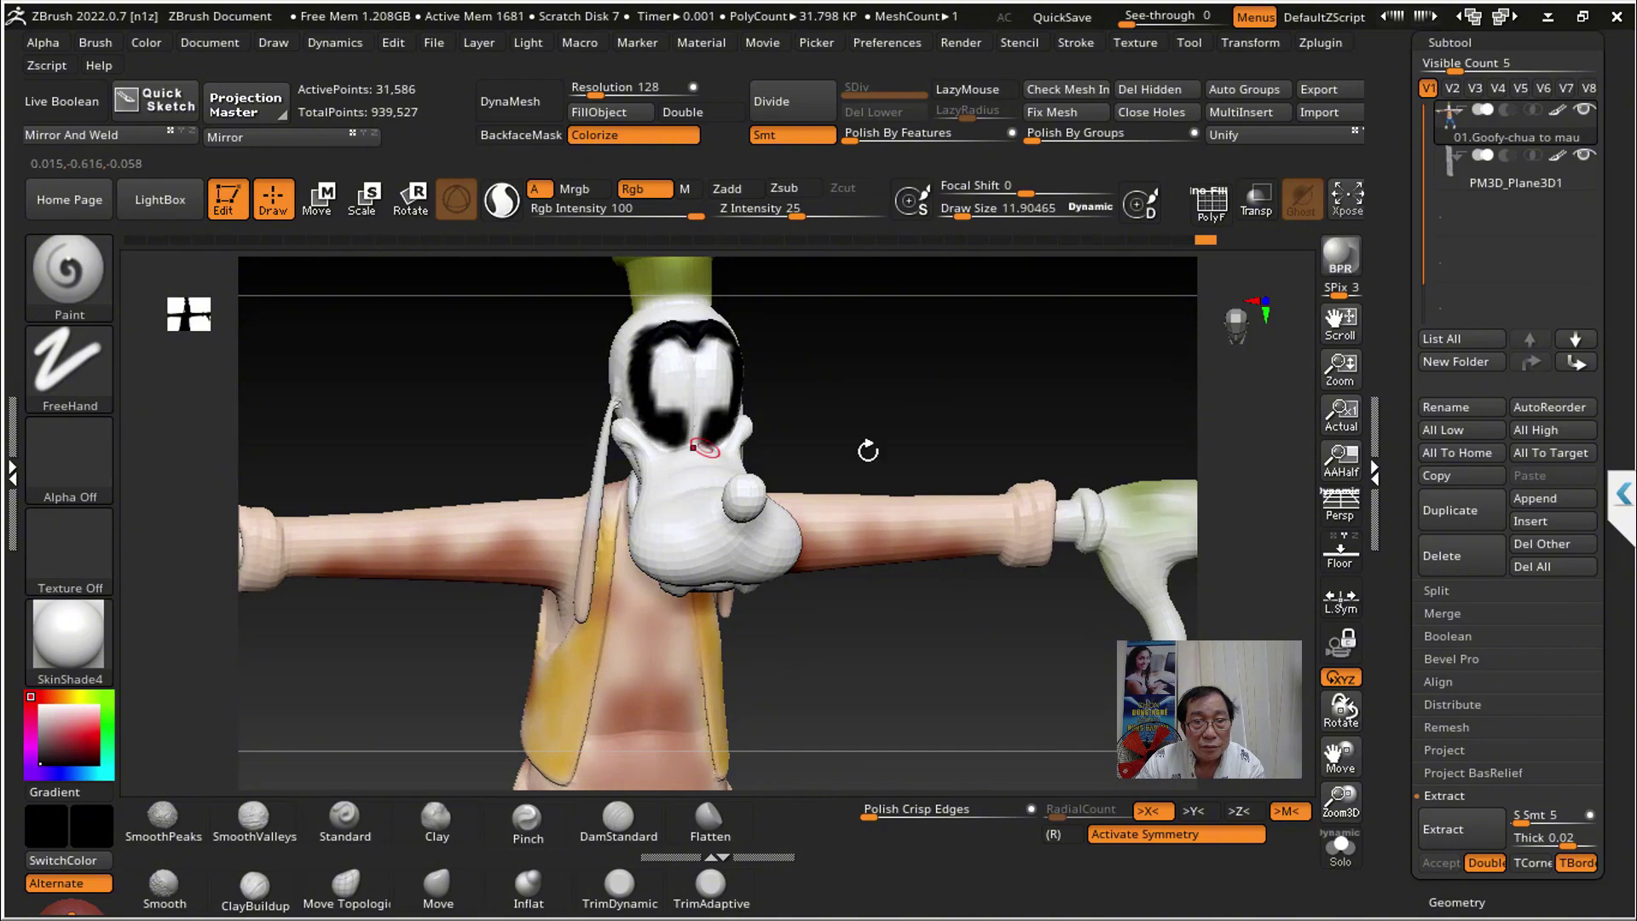
pyautogui.moveTo(767, 449); pyautogui.dragTo(841, 424)
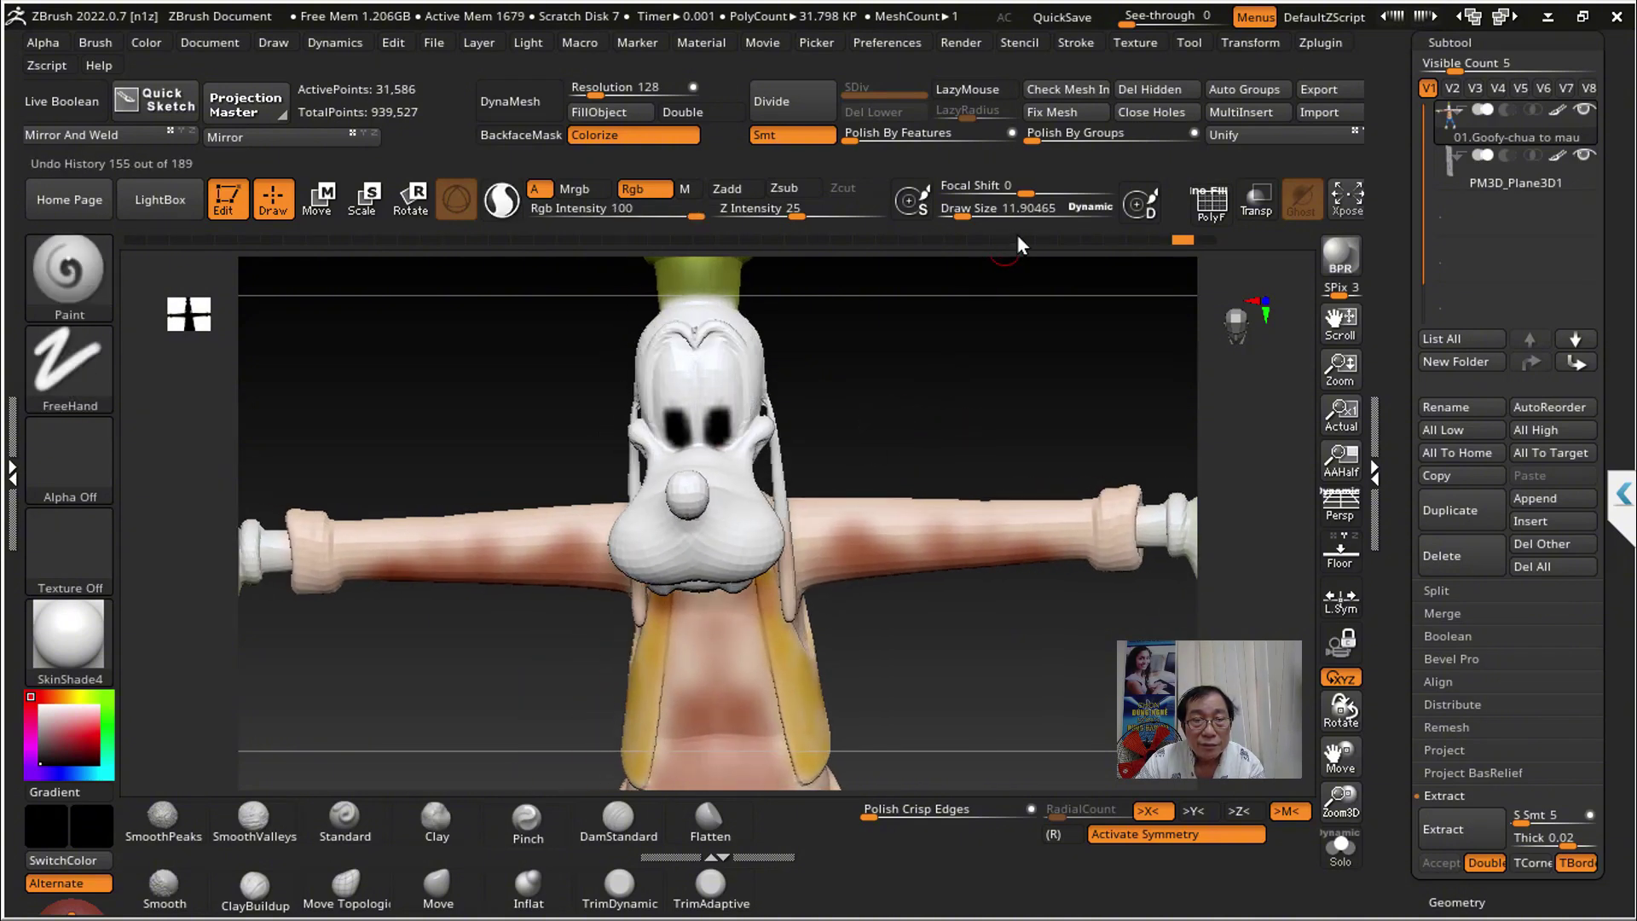
pyautogui.moveTo(960, 216); pyautogui.dragTo(948, 216)
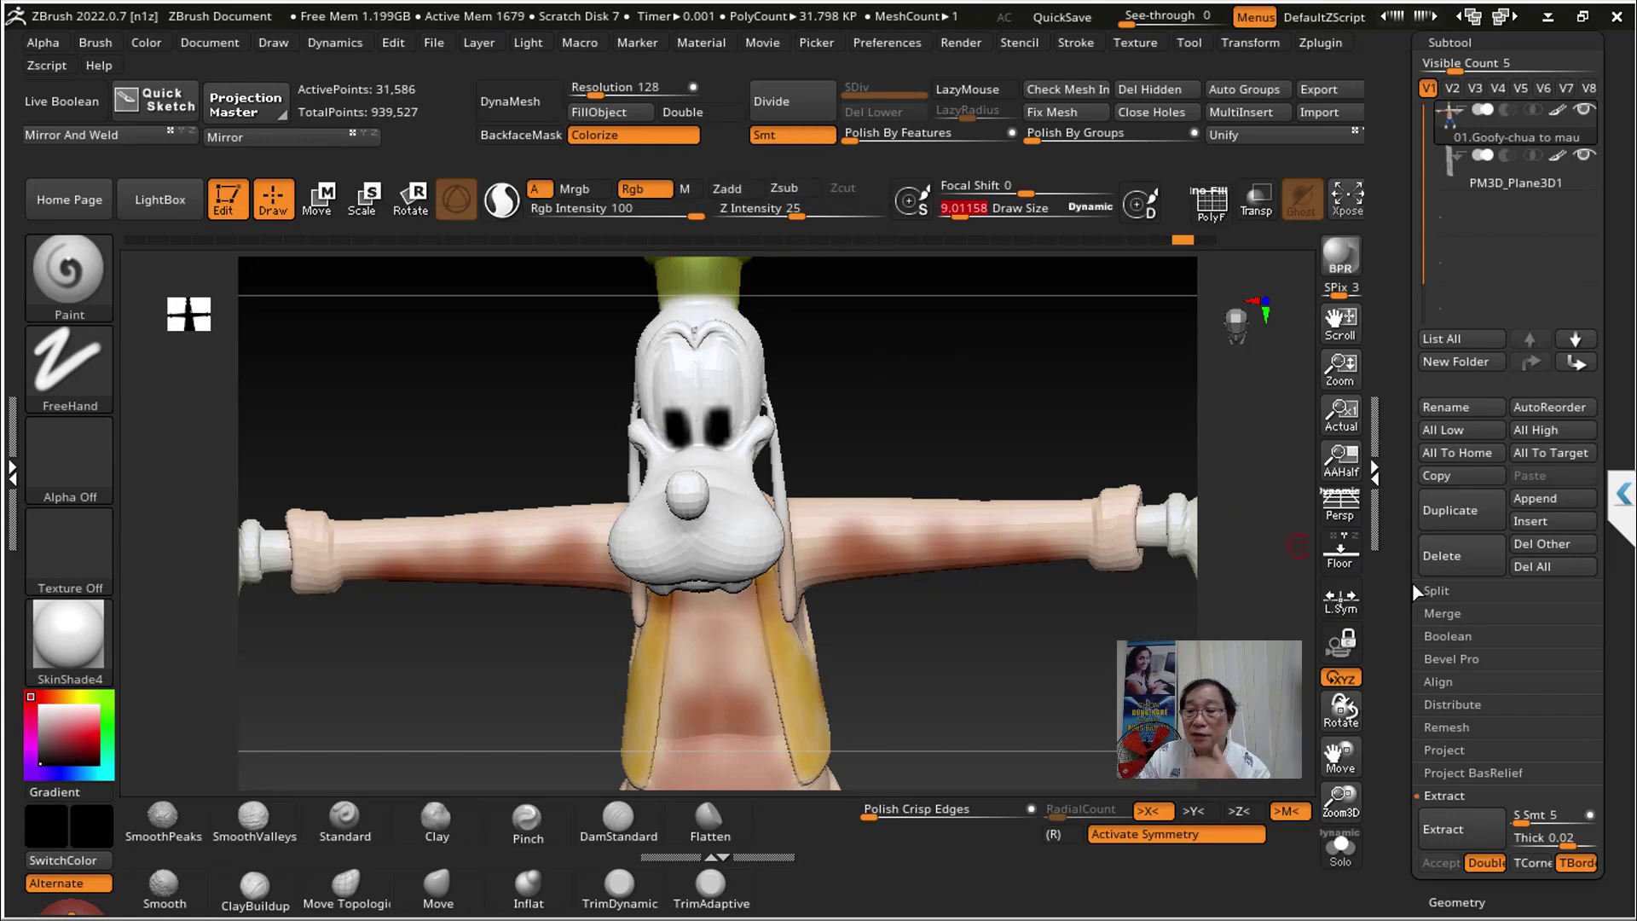
# Step: Open UV Map, subdivide Goofy to SDiv 2 (126,744 points) and turn on LazyMouse
pyautogui.scroll(-3, 1398, 560)
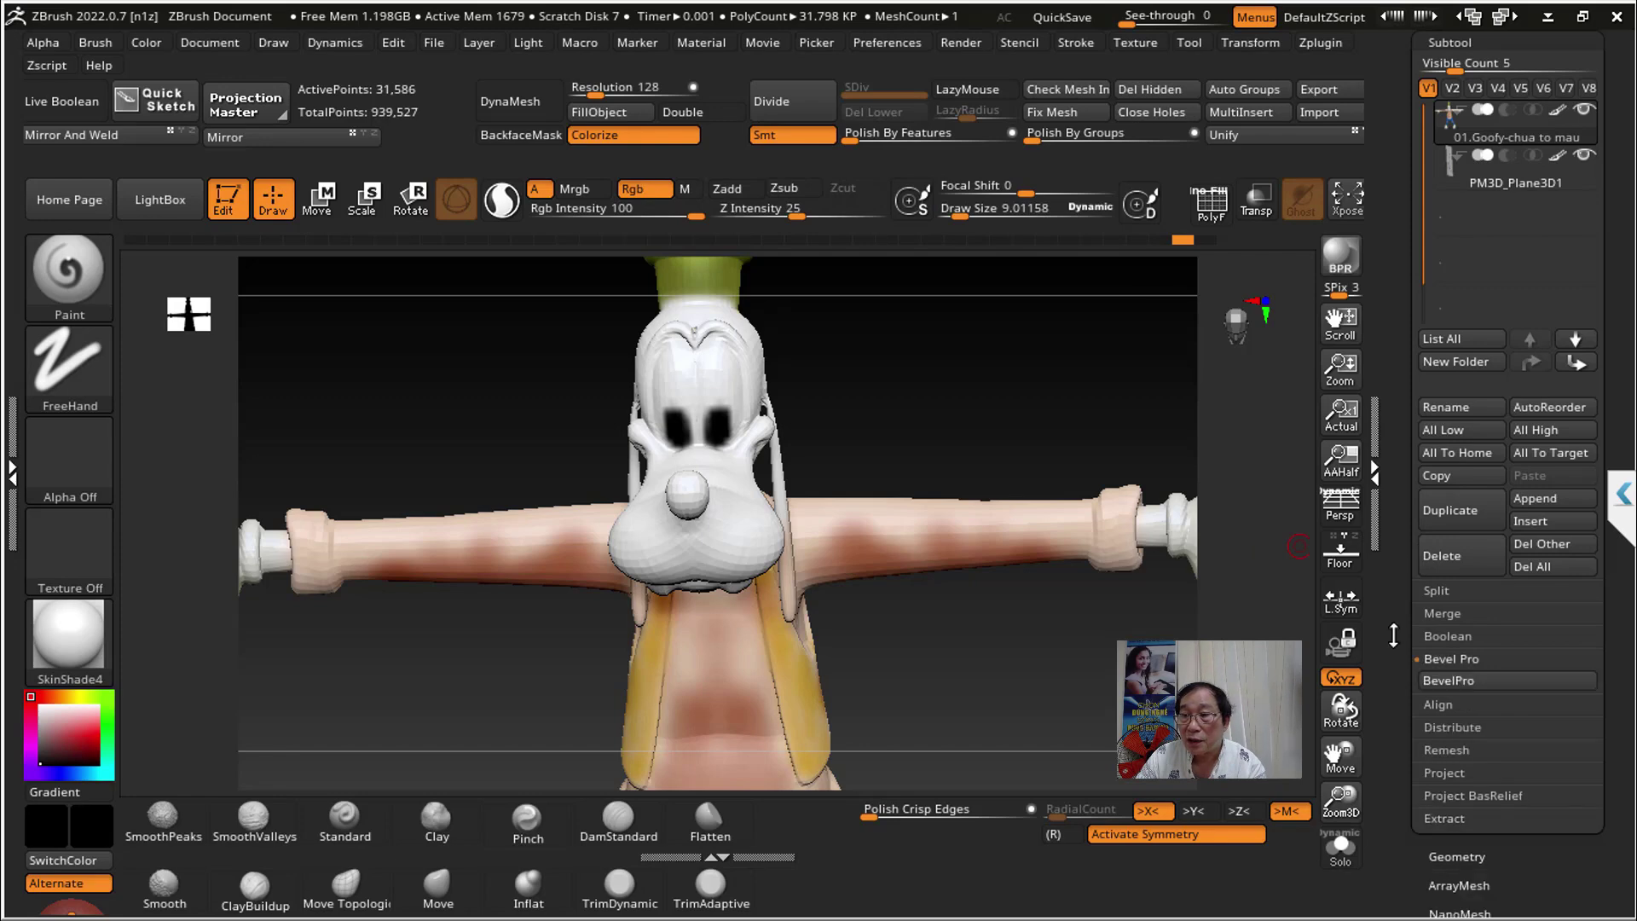
pyautogui.scroll(-8, 1398, 560)
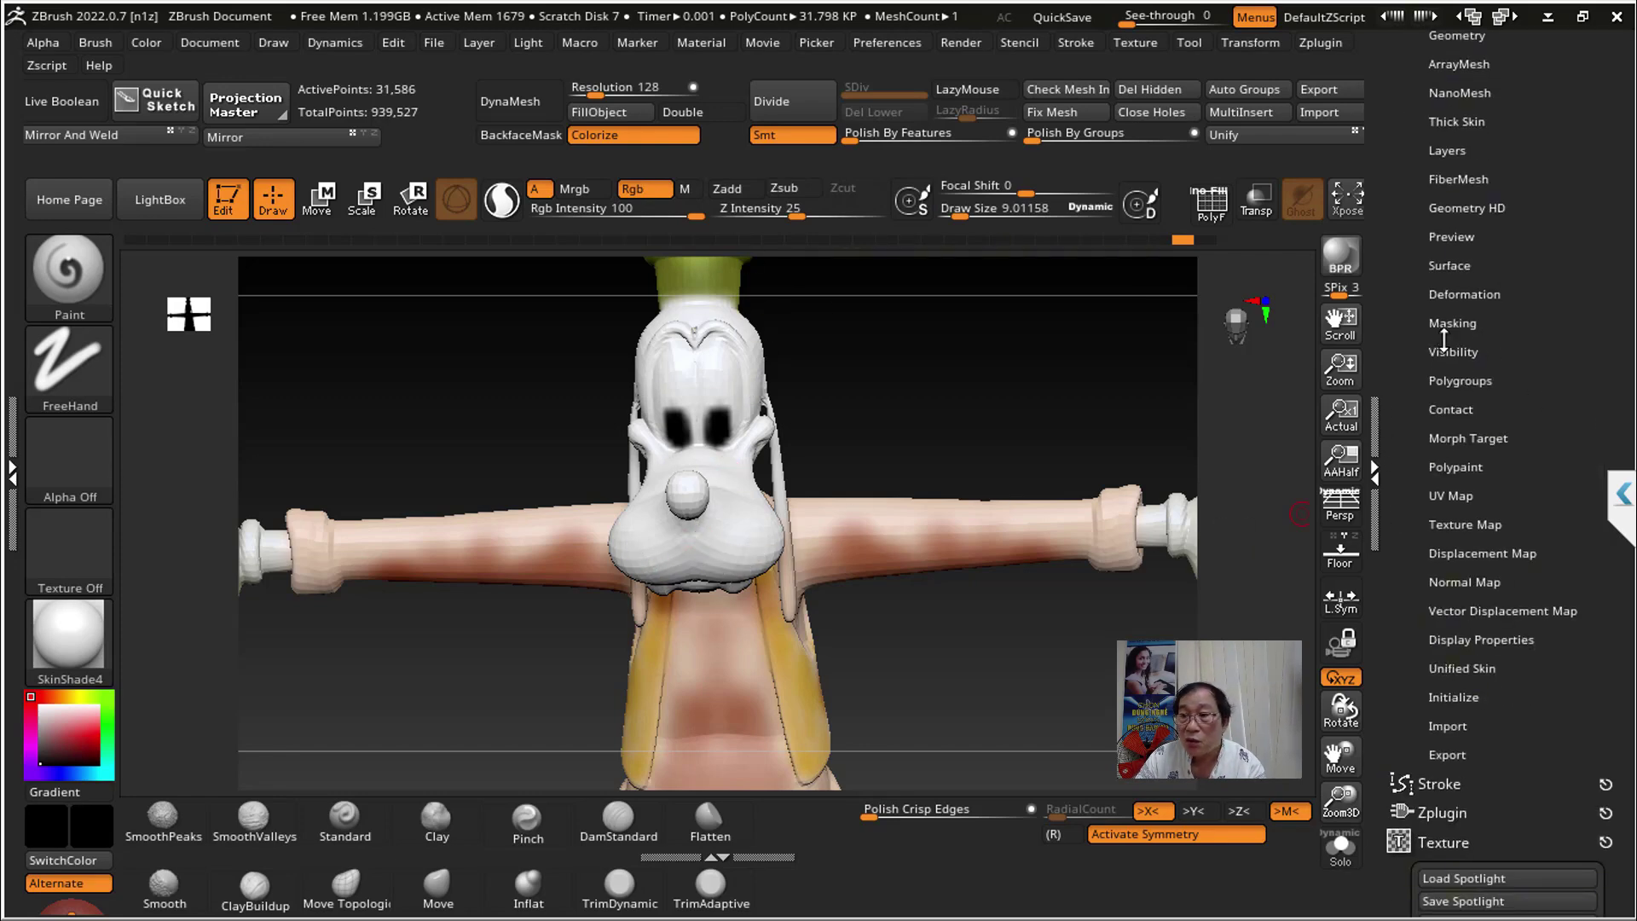
pyautogui.click(1454, 496)
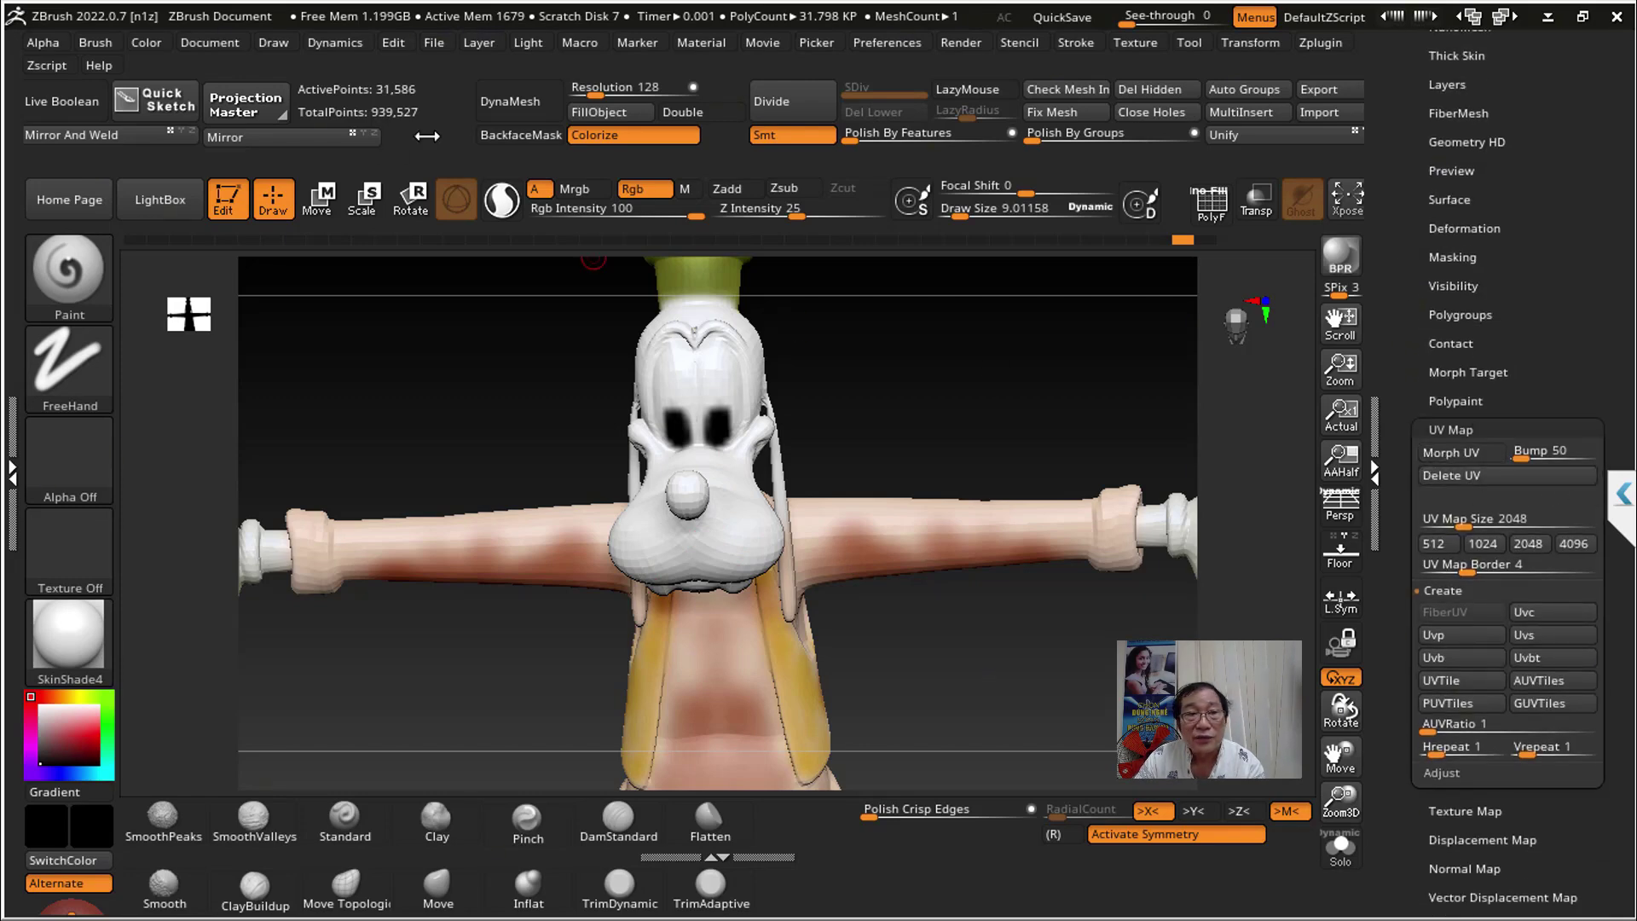
pyautogui.hotkey('ctrl', 'd')
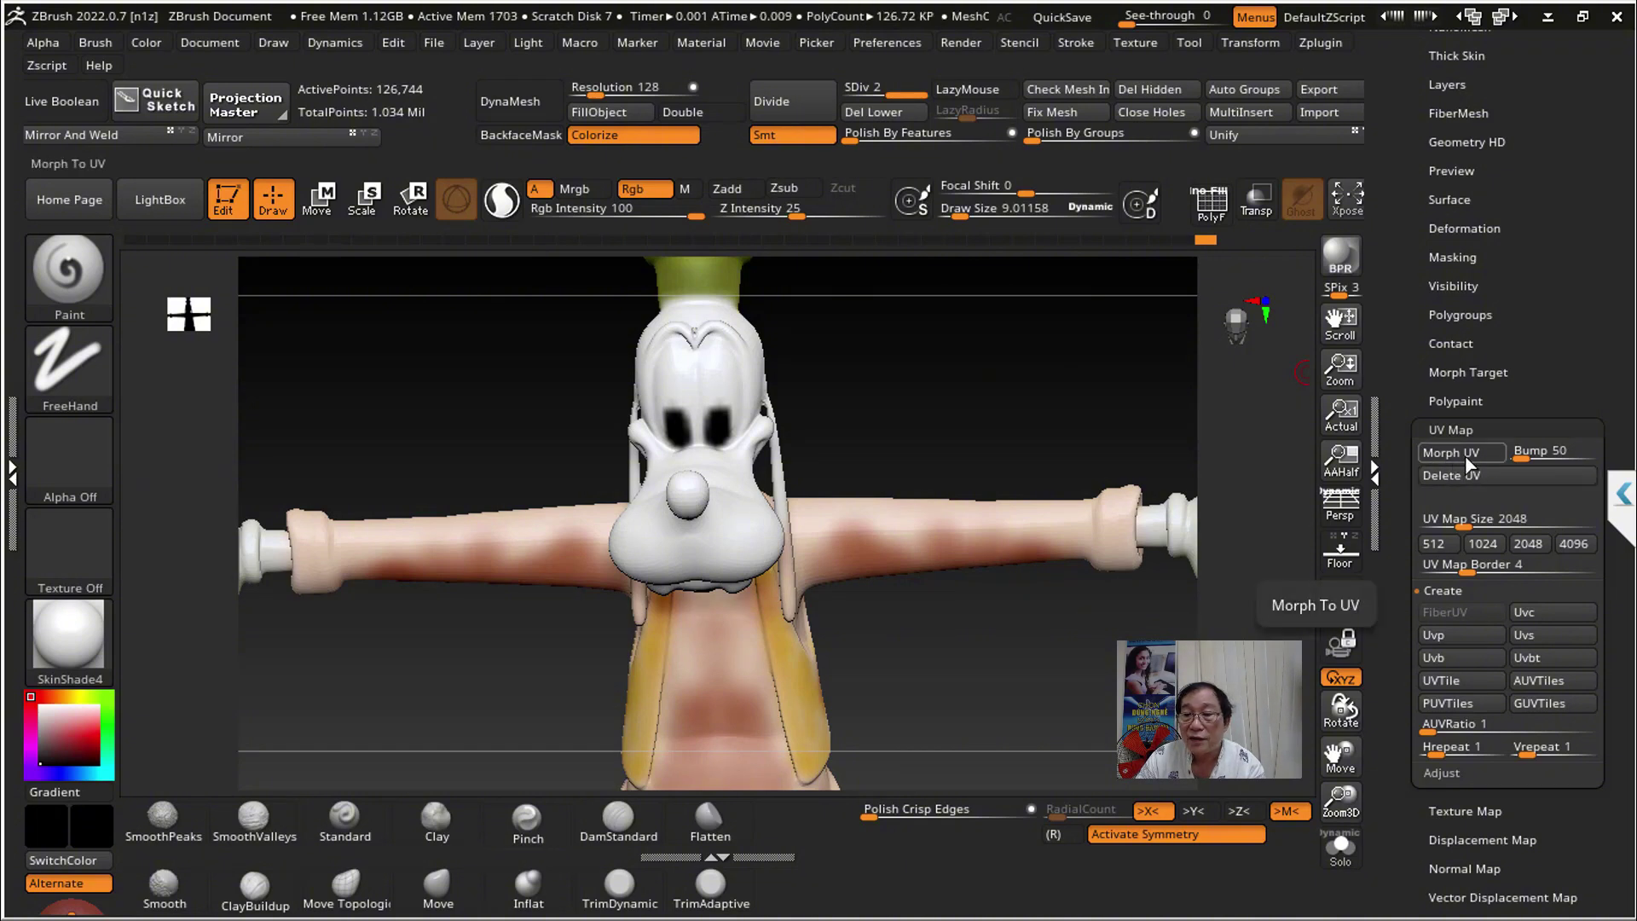
pyautogui.moveTo(1017, 395)
pyautogui.mouseDown()
pyautogui.moveTo(1021, 409)
pyautogui.moveTo(938, 446)
pyautogui.mouseUp()
pyautogui.click(955, 92)
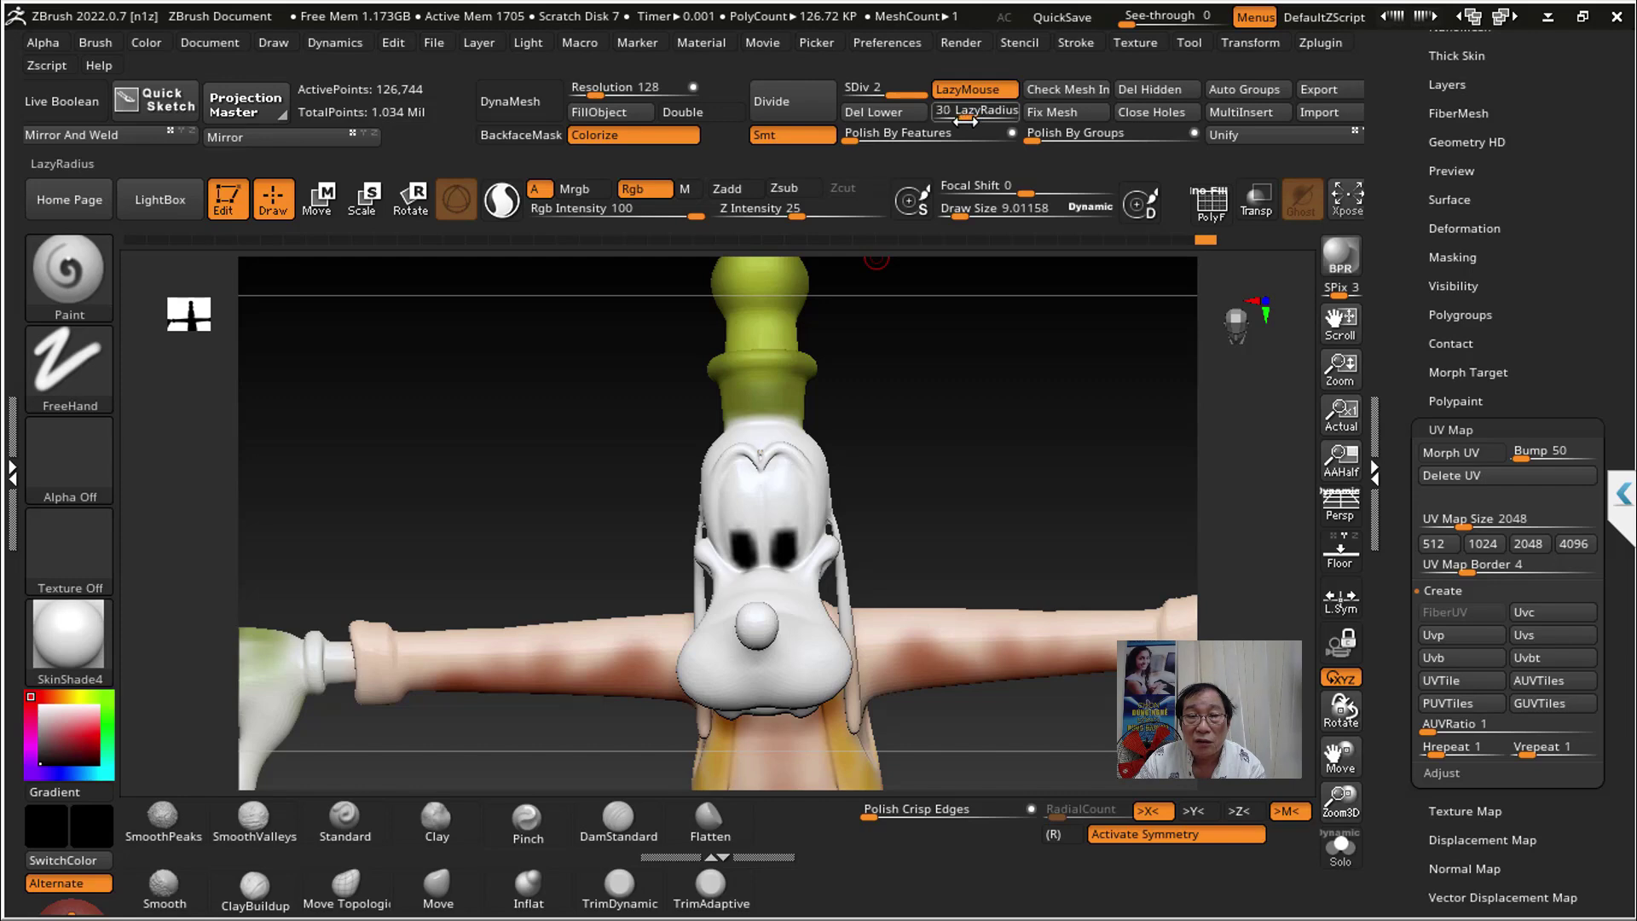
# Step: Set LazyRadius to 25, outline the eye edges in black, then orbit around and reframe Goofy
pyautogui.moveTo(965, 120); pyautogui.dragTo(961, 120)
pyautogui.moveTo(987, 391)
pyautogui.mouseDown()
pyautogui.moveTo(979, 446)
pyautogui.moveTo(938, 450)
pyautogui.mouseUp()
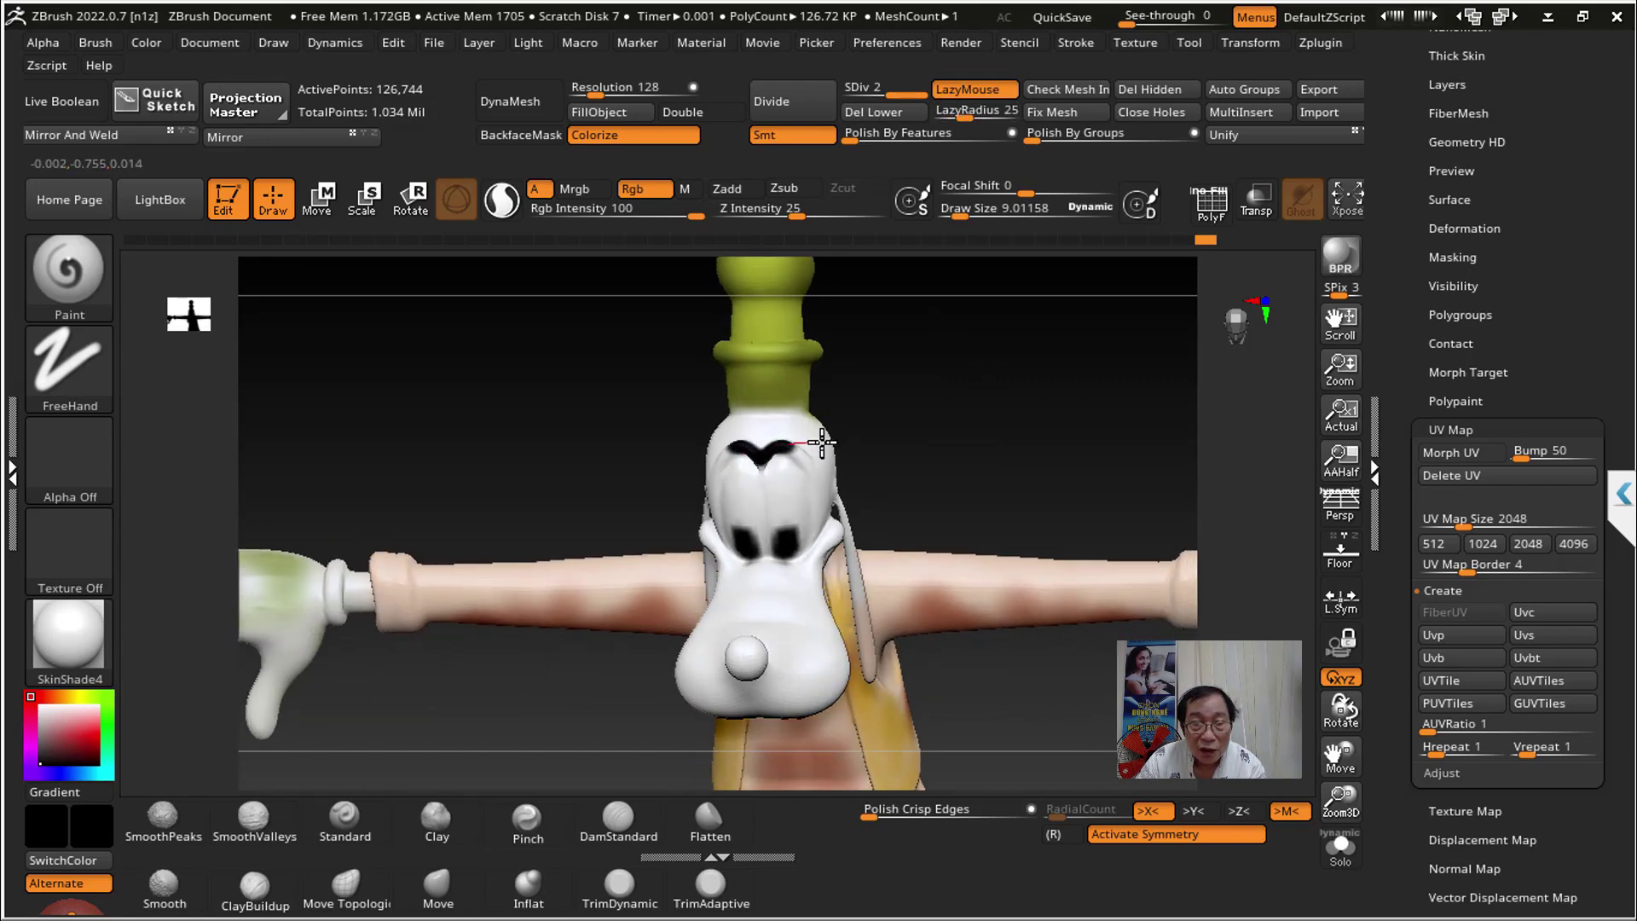
pyautogui.moveTo(828, 488); pyautogui.dragTo(821, 528)
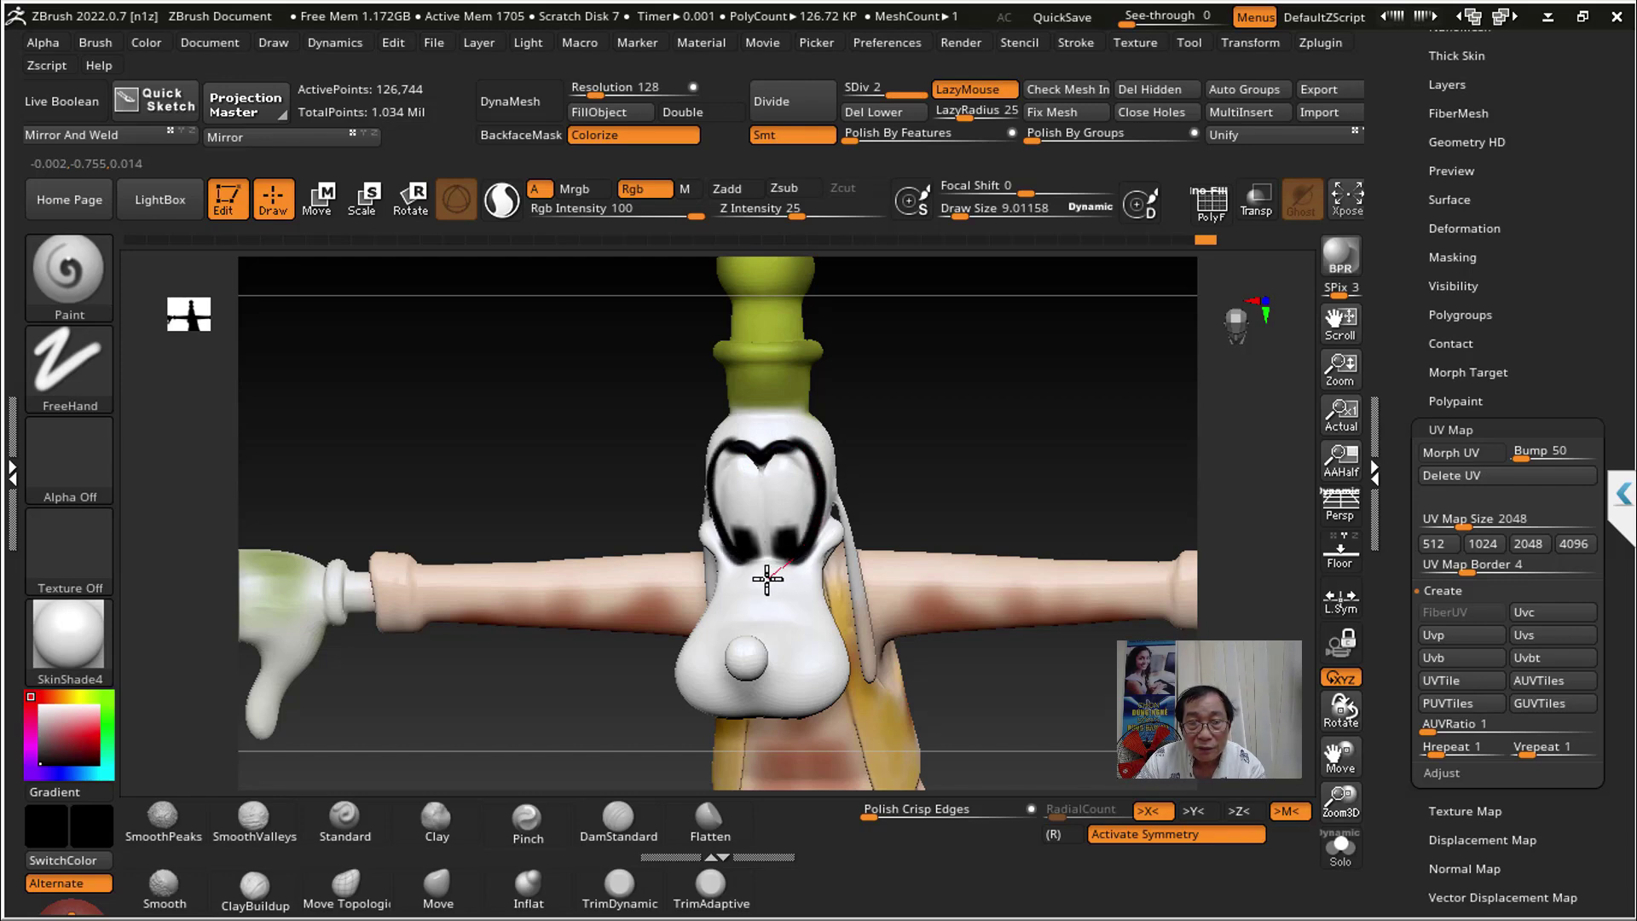
pyautogui.moveTo(981, 511)
pyautogui.mouseDown()
pyautogui.moveTo(1046, 427)
pyautogui.moveTo(321, 365)
pyautogui.moveTo(178, 226)
pyautogui.moveTo(126, 276)
pyautogui.moveTo(712, 387)
pyautogui.moveTo(1081, 501)
pyautogui.moveTo(877, 475)
pyautogui.moveTo(901, 273)
pyautogui.moveTo(762, 410)
pyautogui.mouseUp()
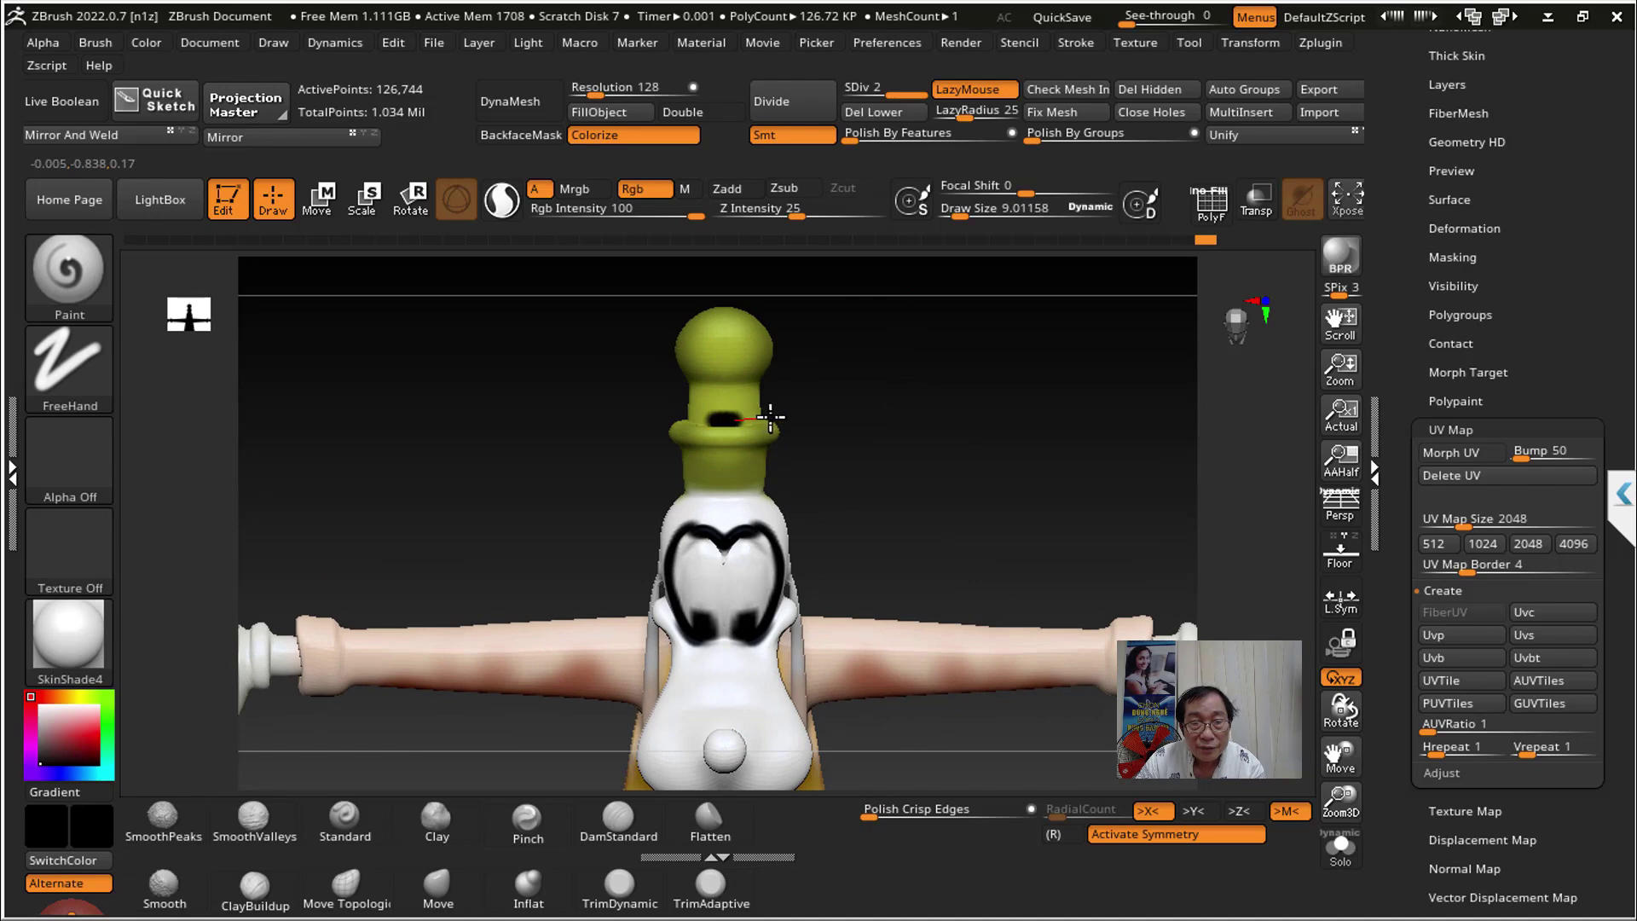
pyautogui.moveTo(1028, 430)
pyautogui.mouseDown()
pyautogui.moveTo(902, 486)
pyautogui.moveTo(822, 486)
pyautogui.moveTo(682, 429)
pyautogui.mouseUp()
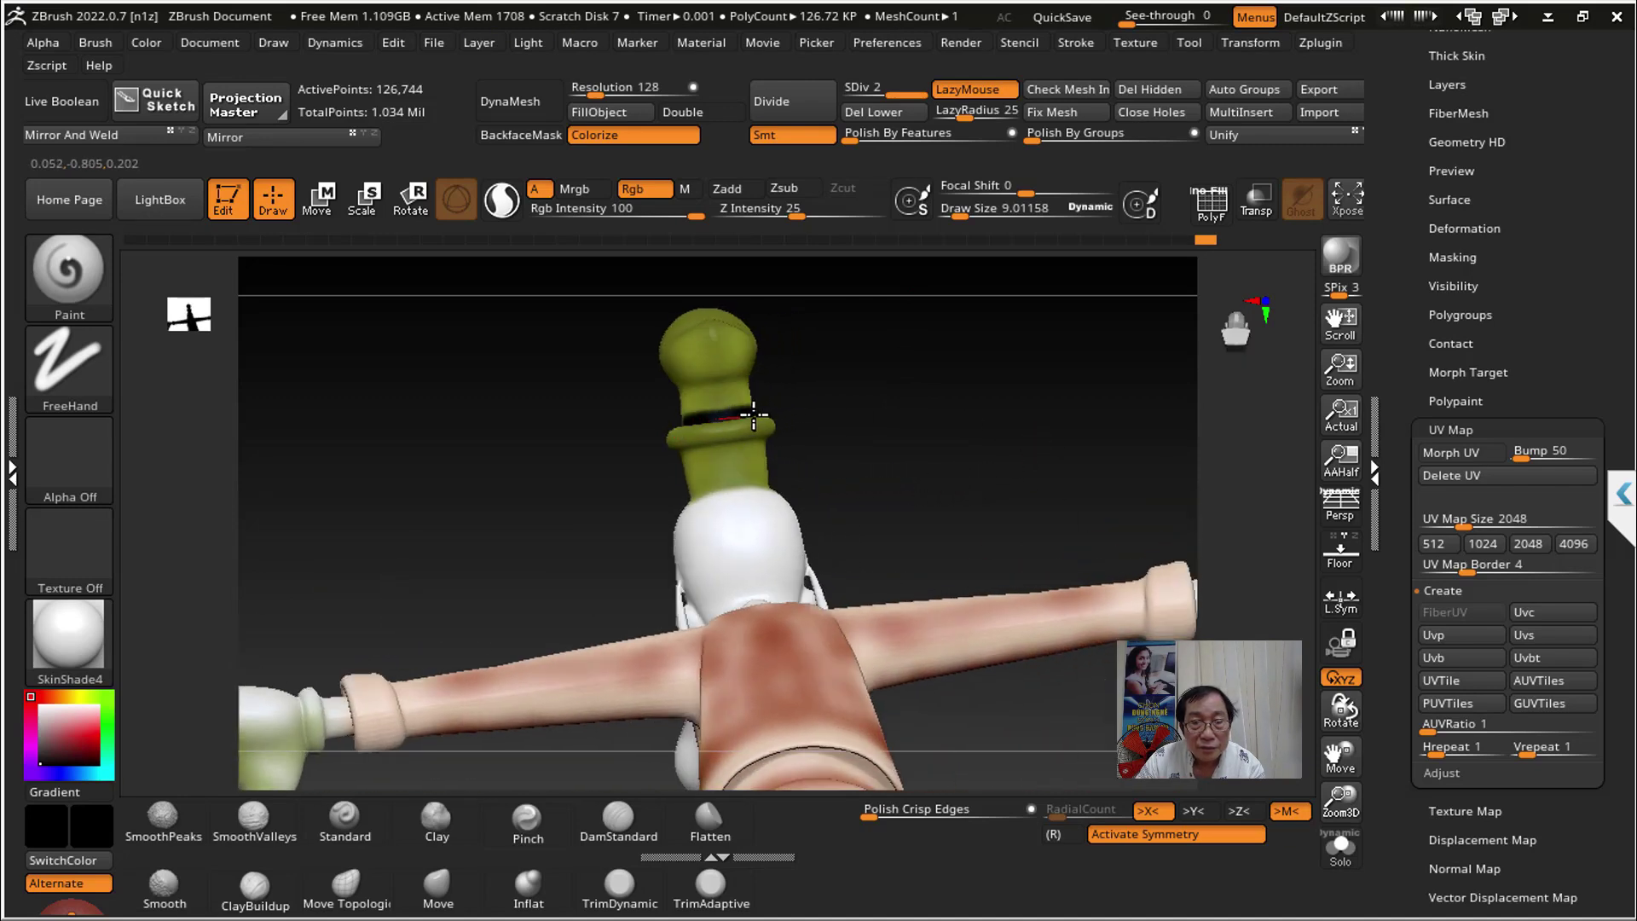
pyautogui.moveTo(898, 445); pyautogui.dragTo(690, 427)
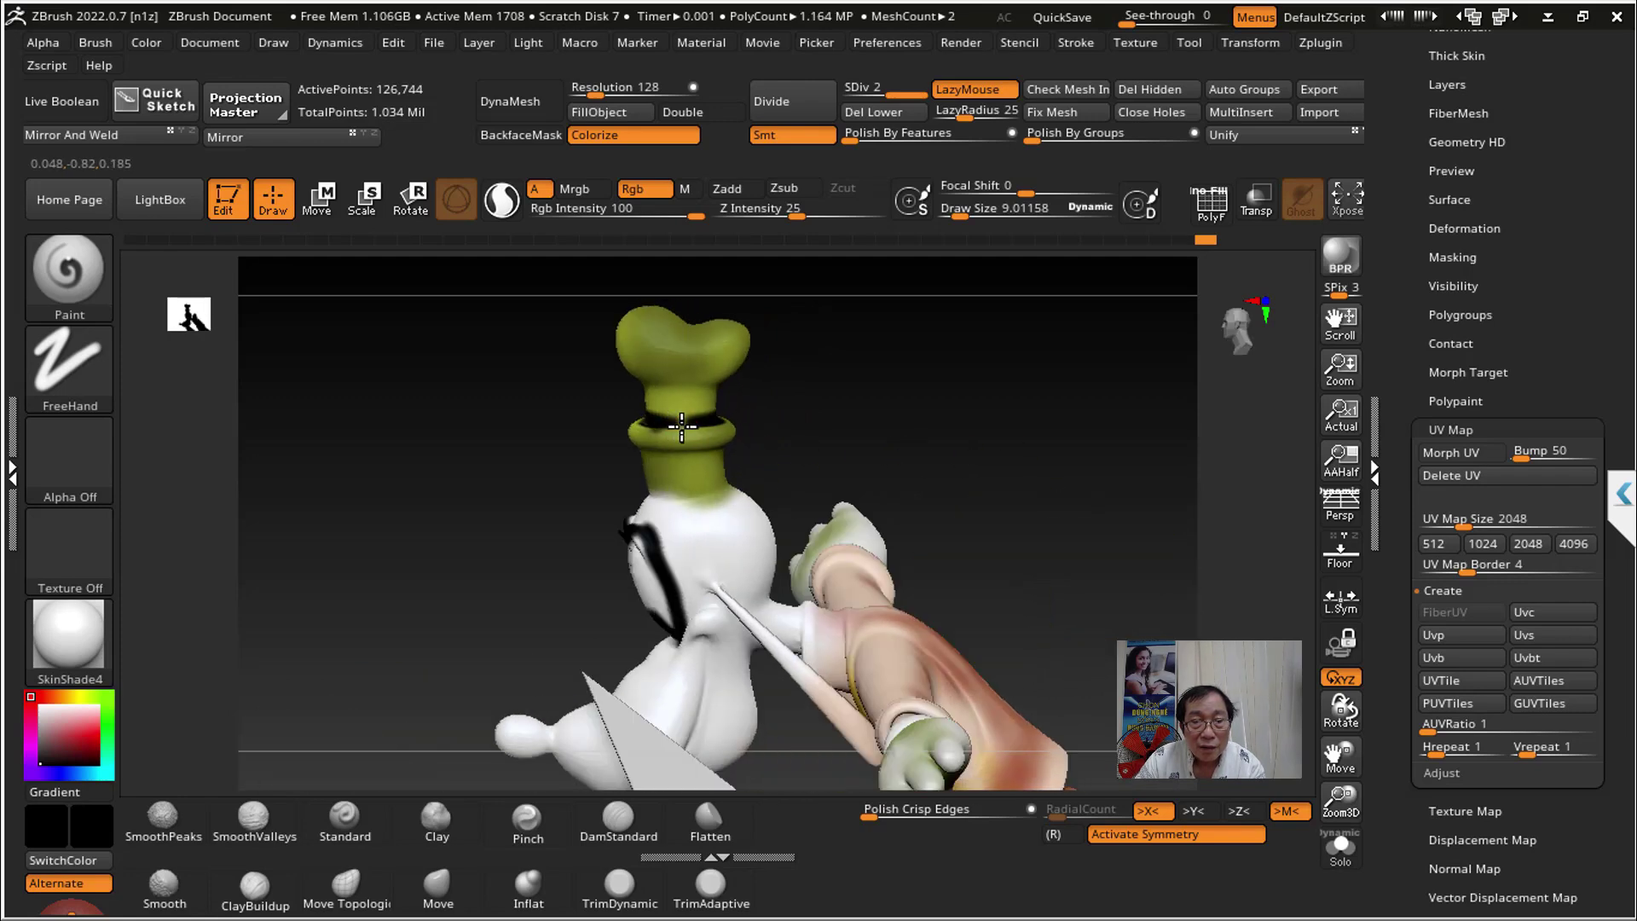
pyautogui.moveTo(1179, 486)
pyautogui.mouseDown()
pyautogui.moveTo(1132, 475)
pyautogui.moveTo(1085, 391)
pyautogui.moveTo(1106, 436)
pyautogui.moveTo(1015, 477)
pyautogui.mouseUp()
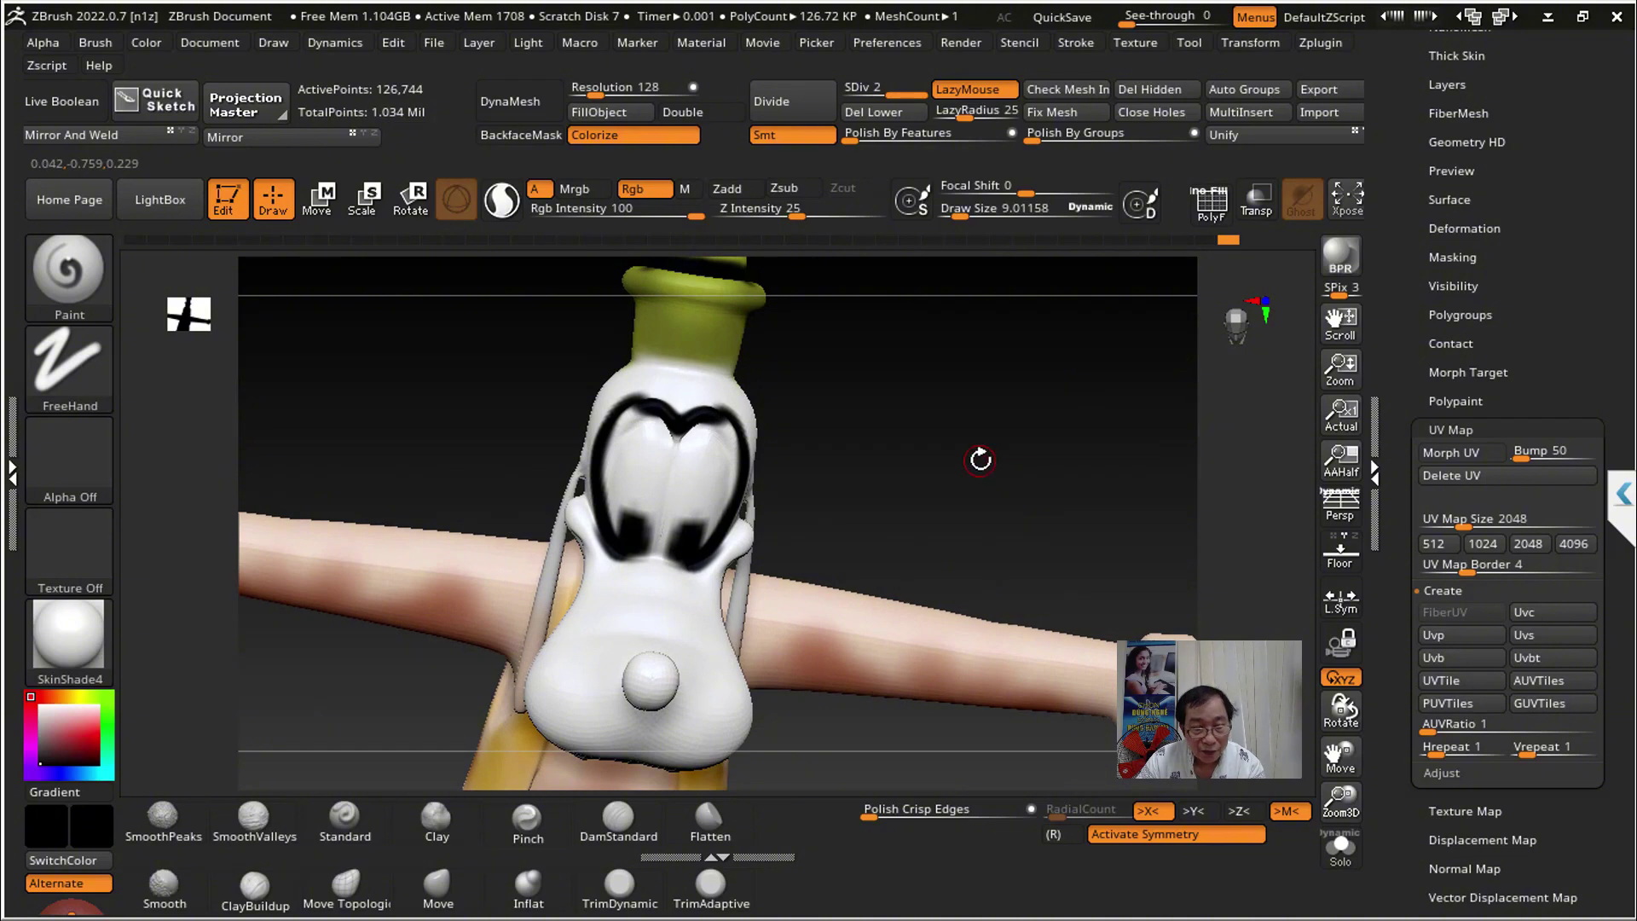
pyautogui.press('f')
pyautogui.moveTo(773, 406)
pyautogui.mouseDown()
pyautogui.moveTo(751, 529)
pyautogui.moveTo(904, 639)
pyautogui.moveTo(895, 369)
pyautogui.mouseUp()
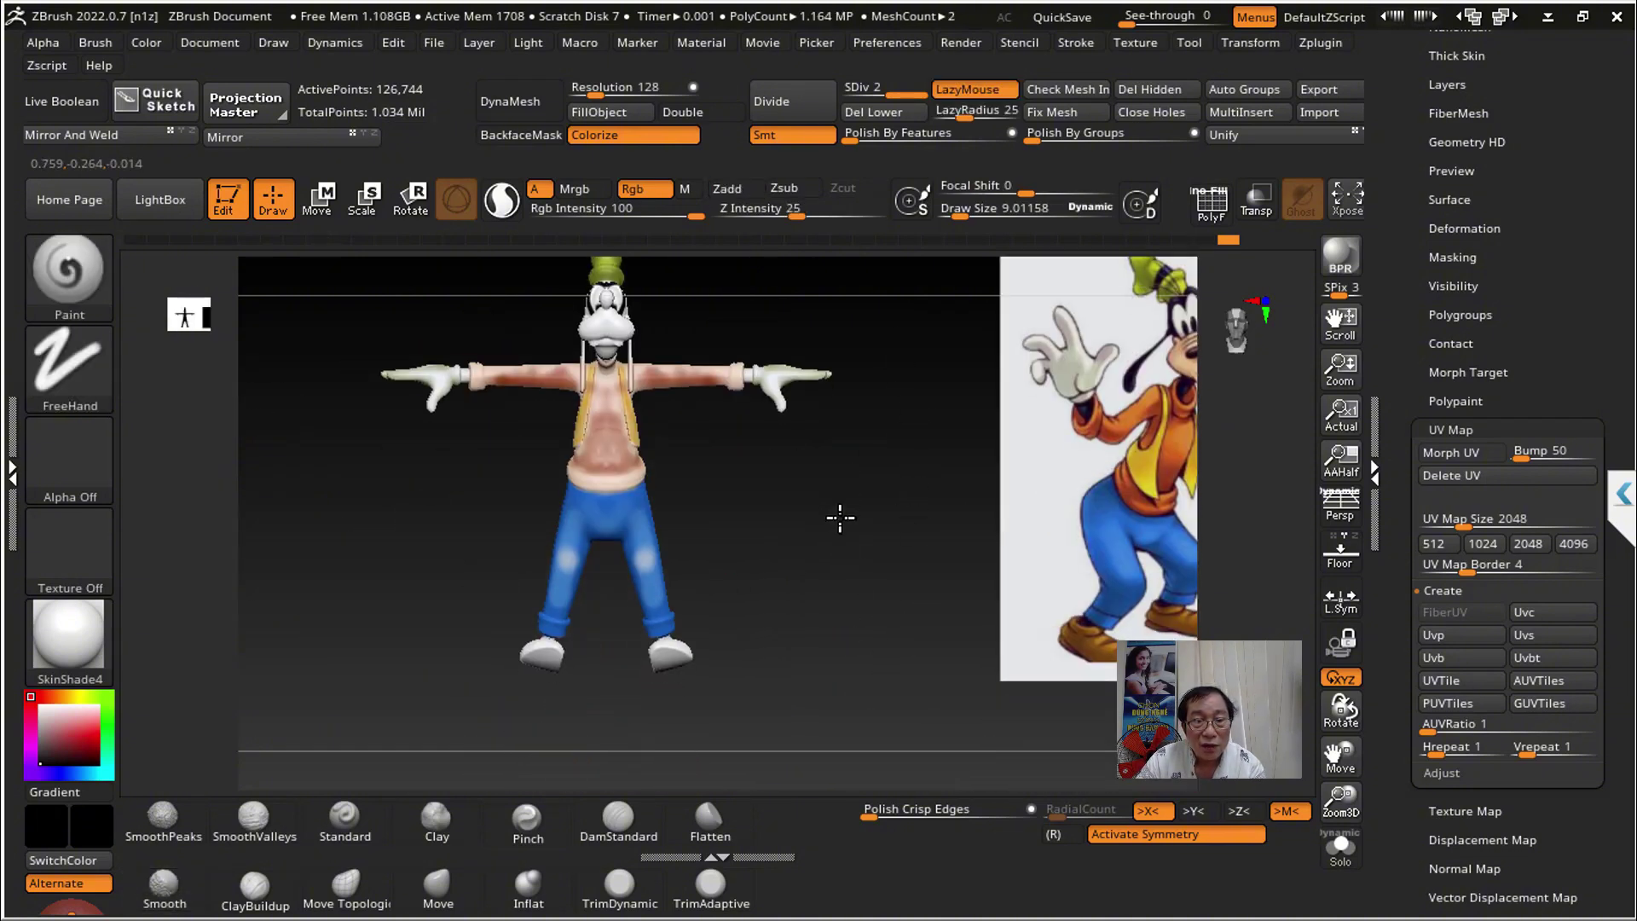
# Step: Scroll the Tool palette, collapse UV Map and expand the Texture Map subpalette
pyautogui.keyDown('alt'); pyautogui.moveTo(840, 517); pyautogui.dragTo(901, 567); pyautogui.keyUp('alt')
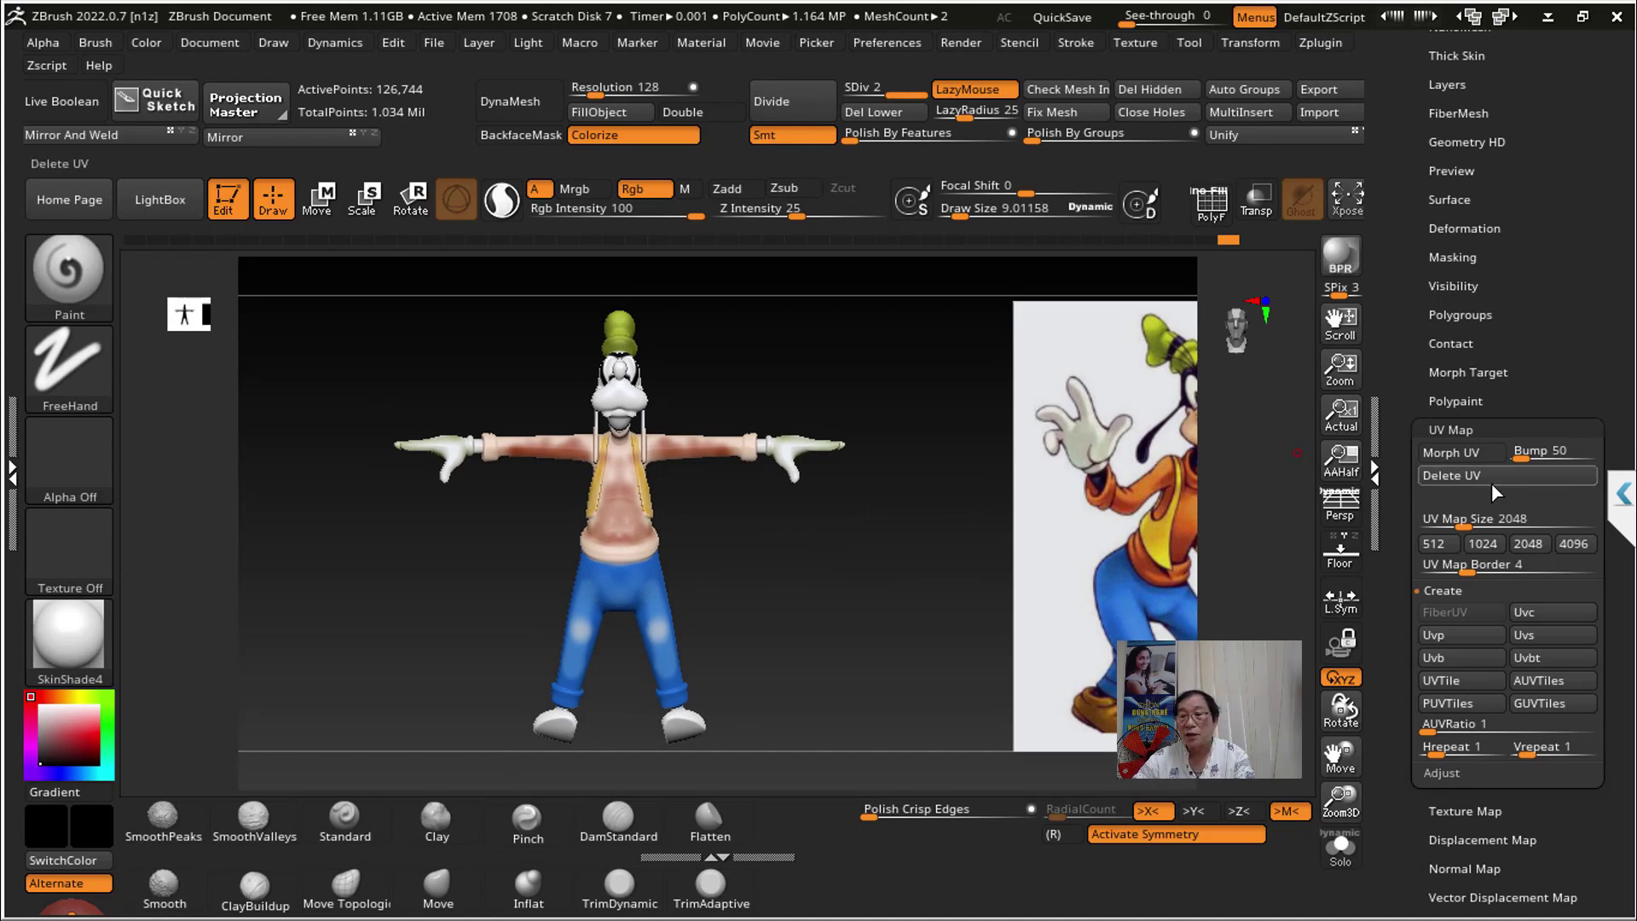
pyautogui.moveTo(1396, 501); pyautogui.dragTo(1394, 282)
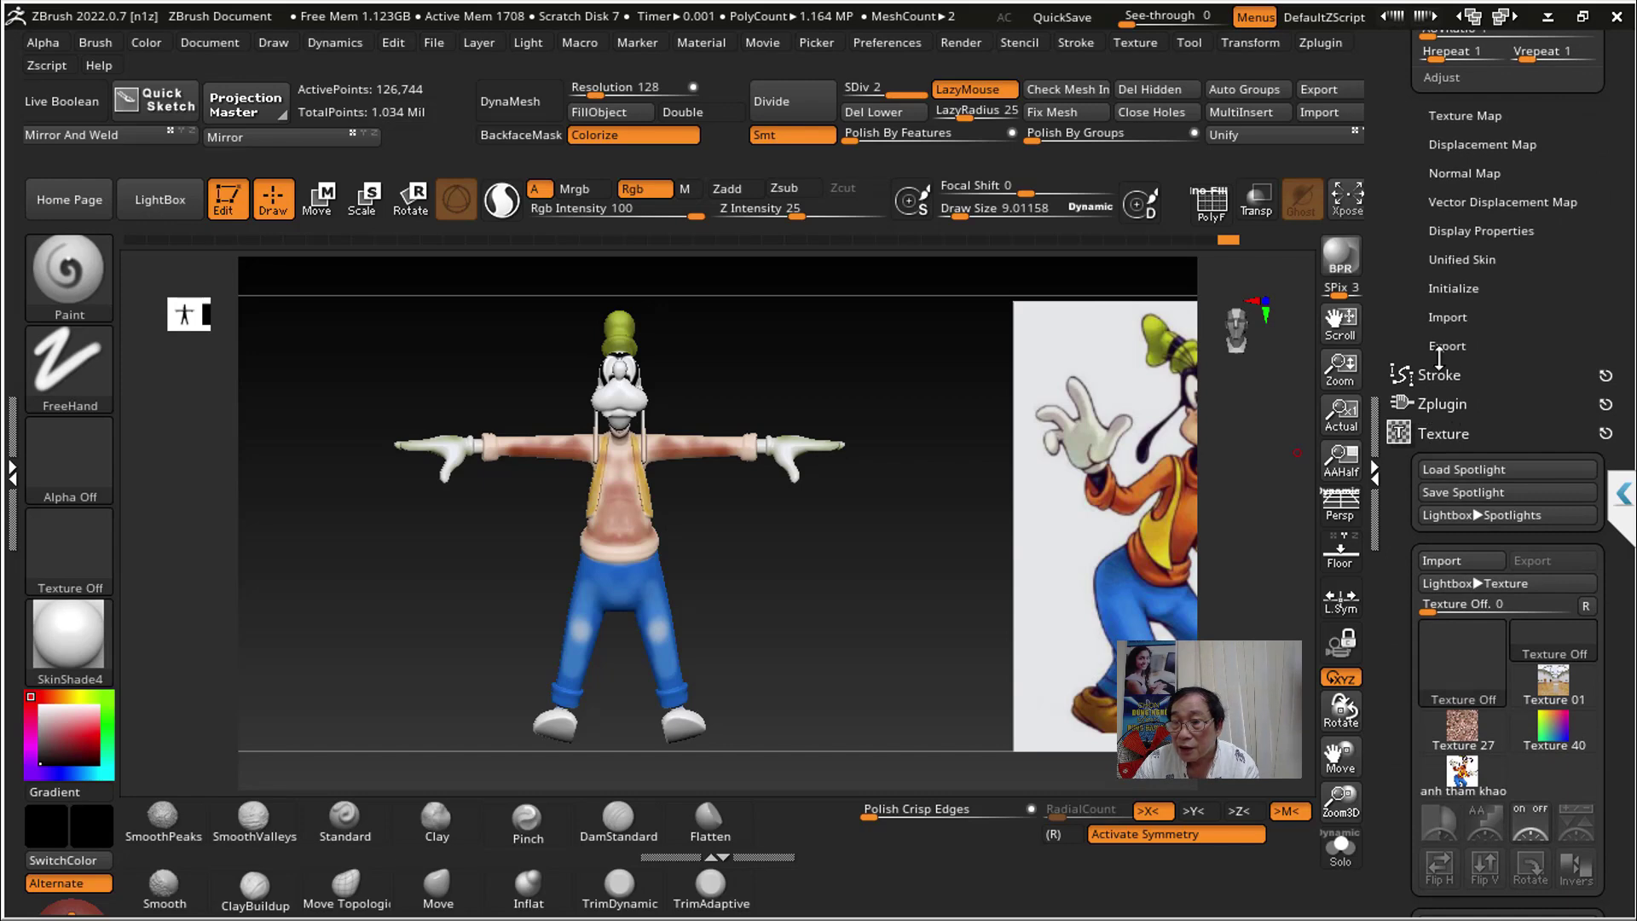
pyautogui.scroll(3, 1422, 354)
pyautogui.scroll(3, 1436, 375)
pyautogui.scroll(2, 1451, 392)
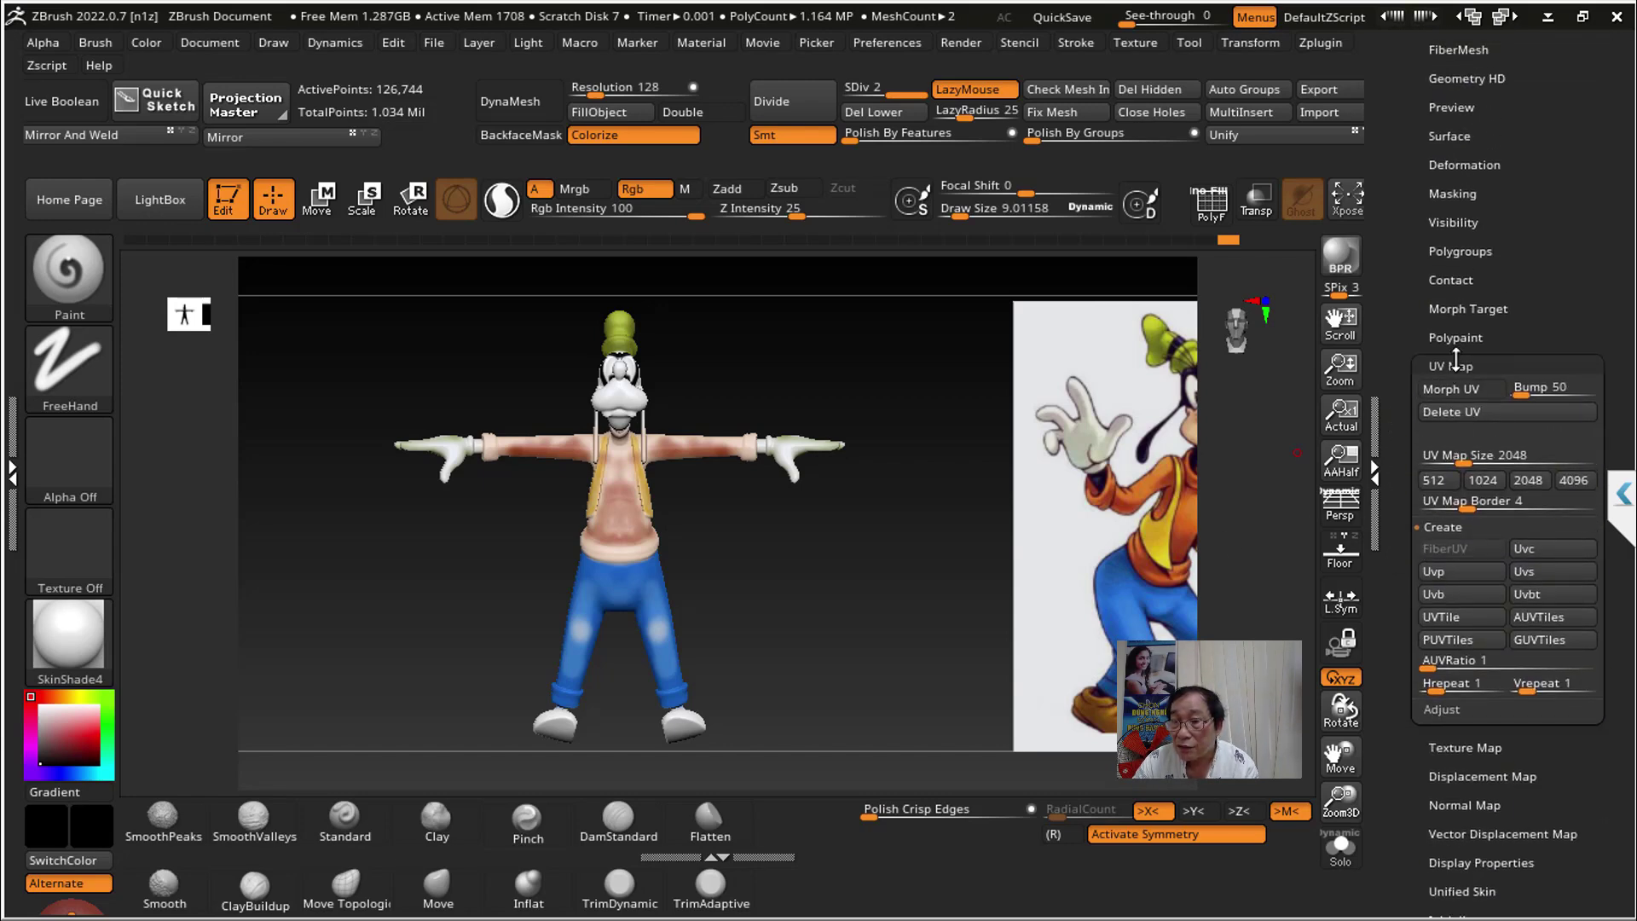
pyautogui.click(1456, 365)
pyautogui.click(1477, 394)
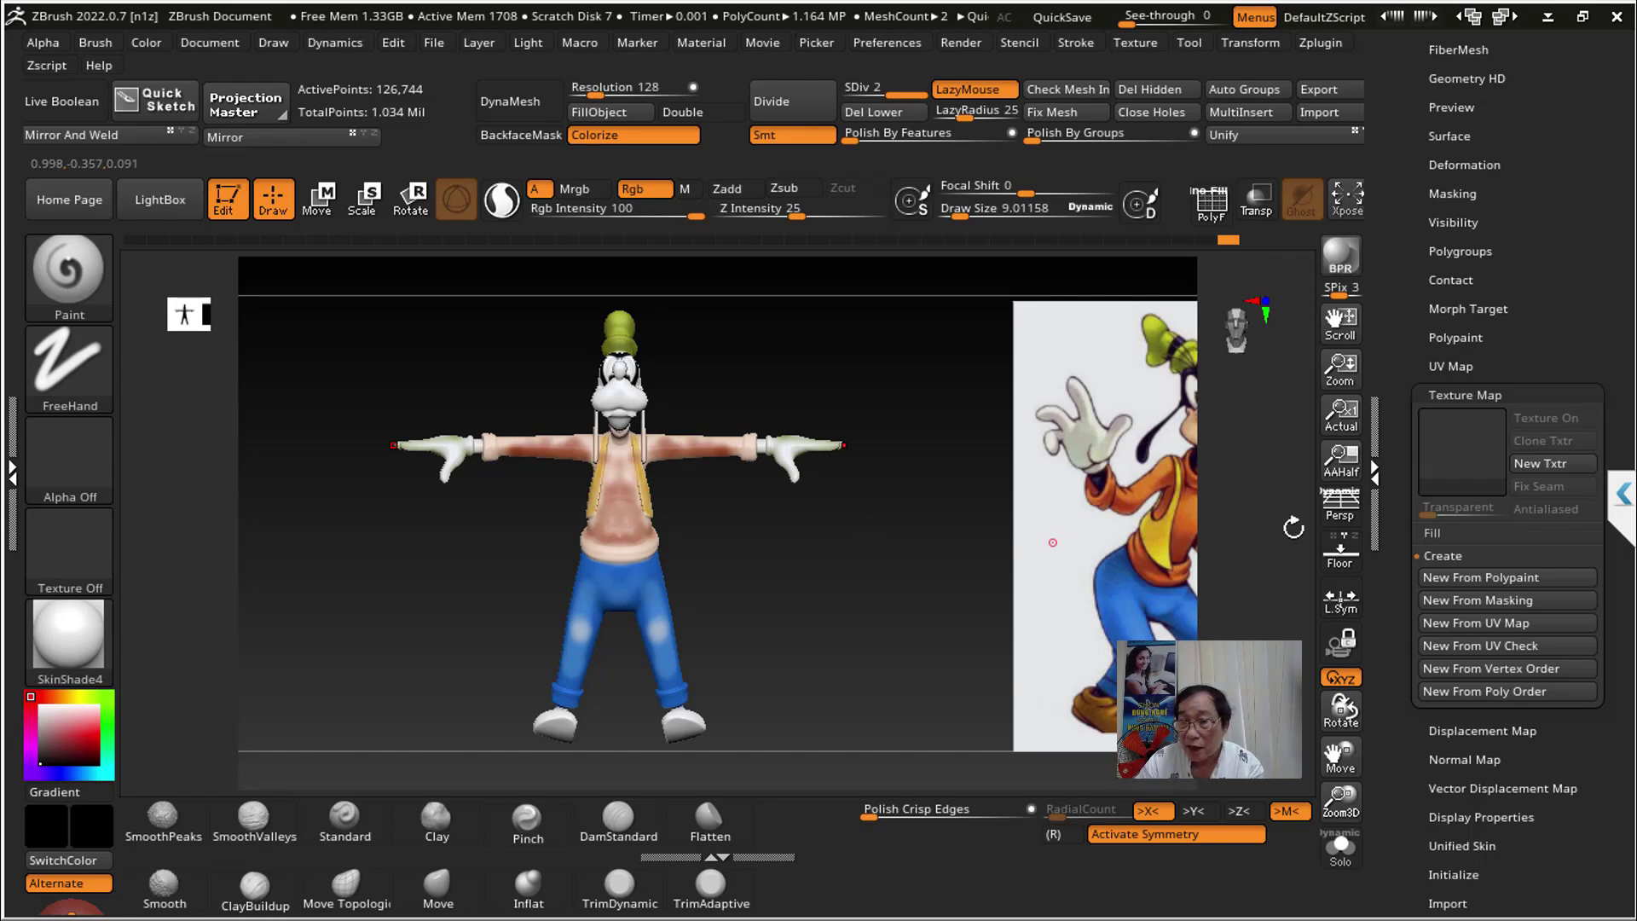
# Step: Create a new texture from Goofy's polypaint and clone it into the texture slot
pyautogui.click(1480, 577)
pyautogui.moveTo(1461, 450)
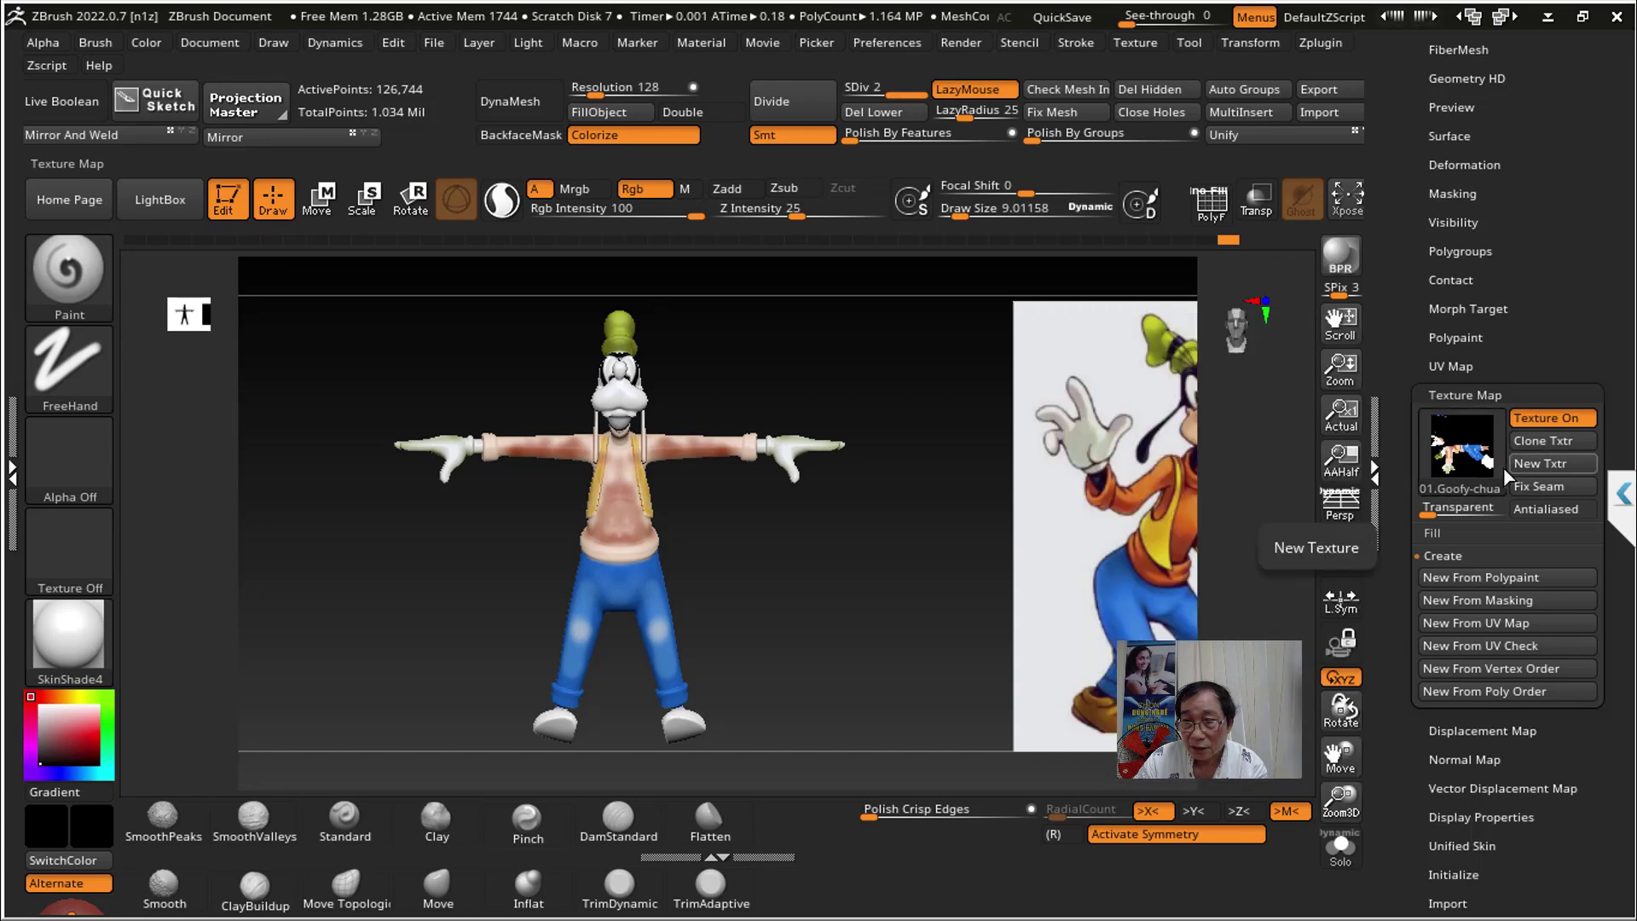
pyautogui.click(1540, 443)
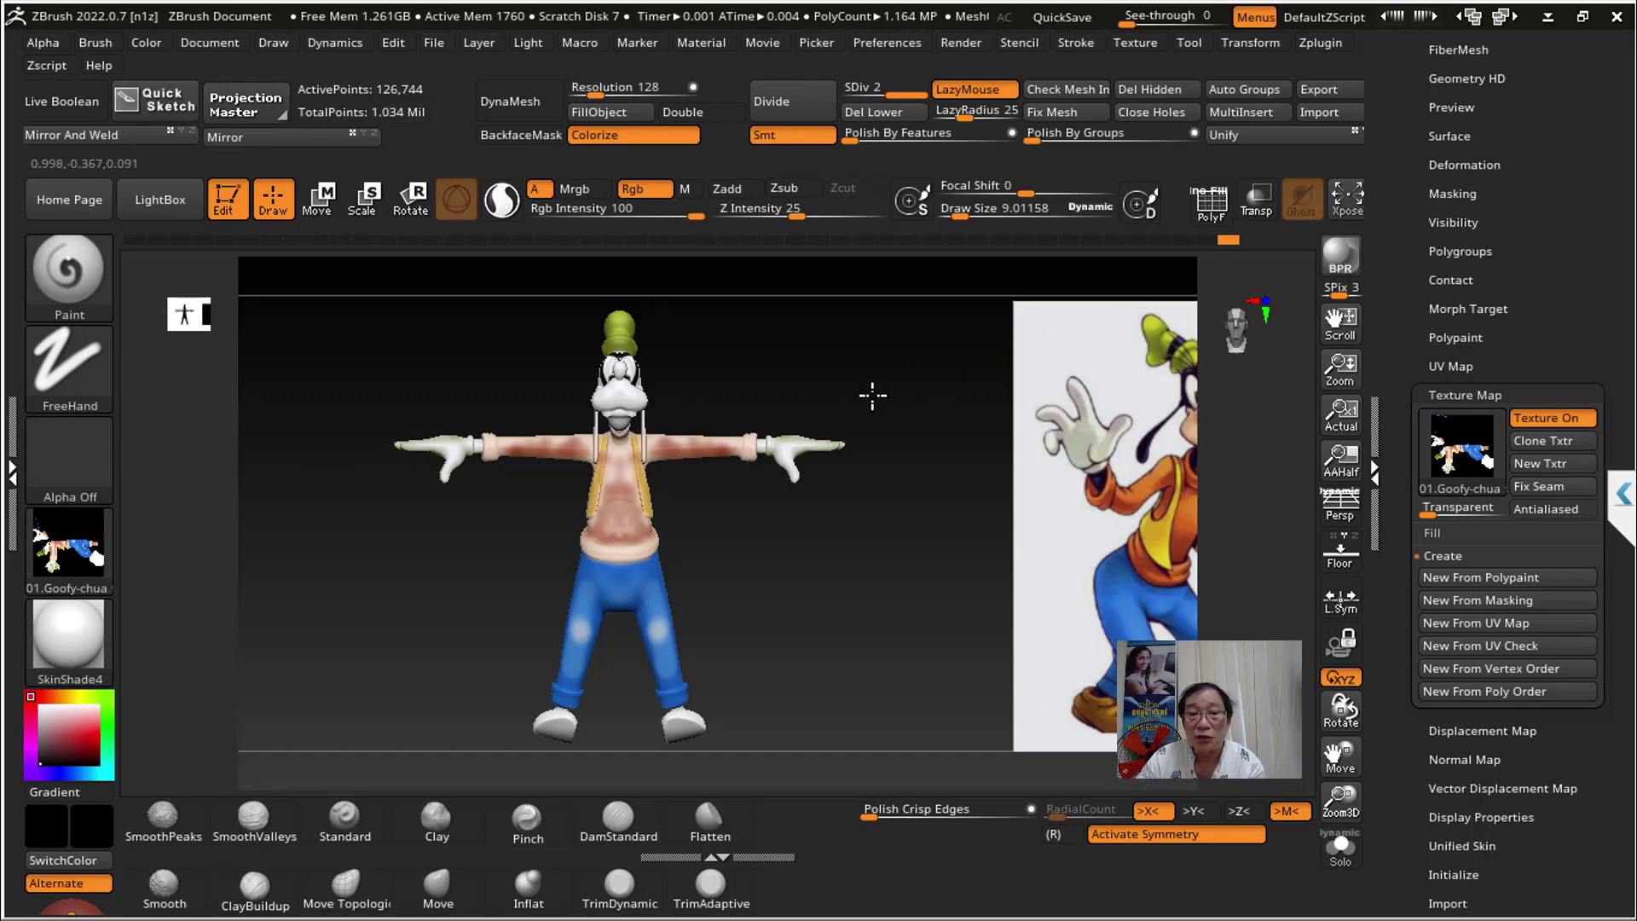
pyautogui.moveTo(872, 395); pyautogui.dragTo(749, 416)
pyautogui.keyDown('alt'); pyautogui.moveTo(890, 593); pyautogui.dragTo(866, 602); pyautogui.keyUp('alt')
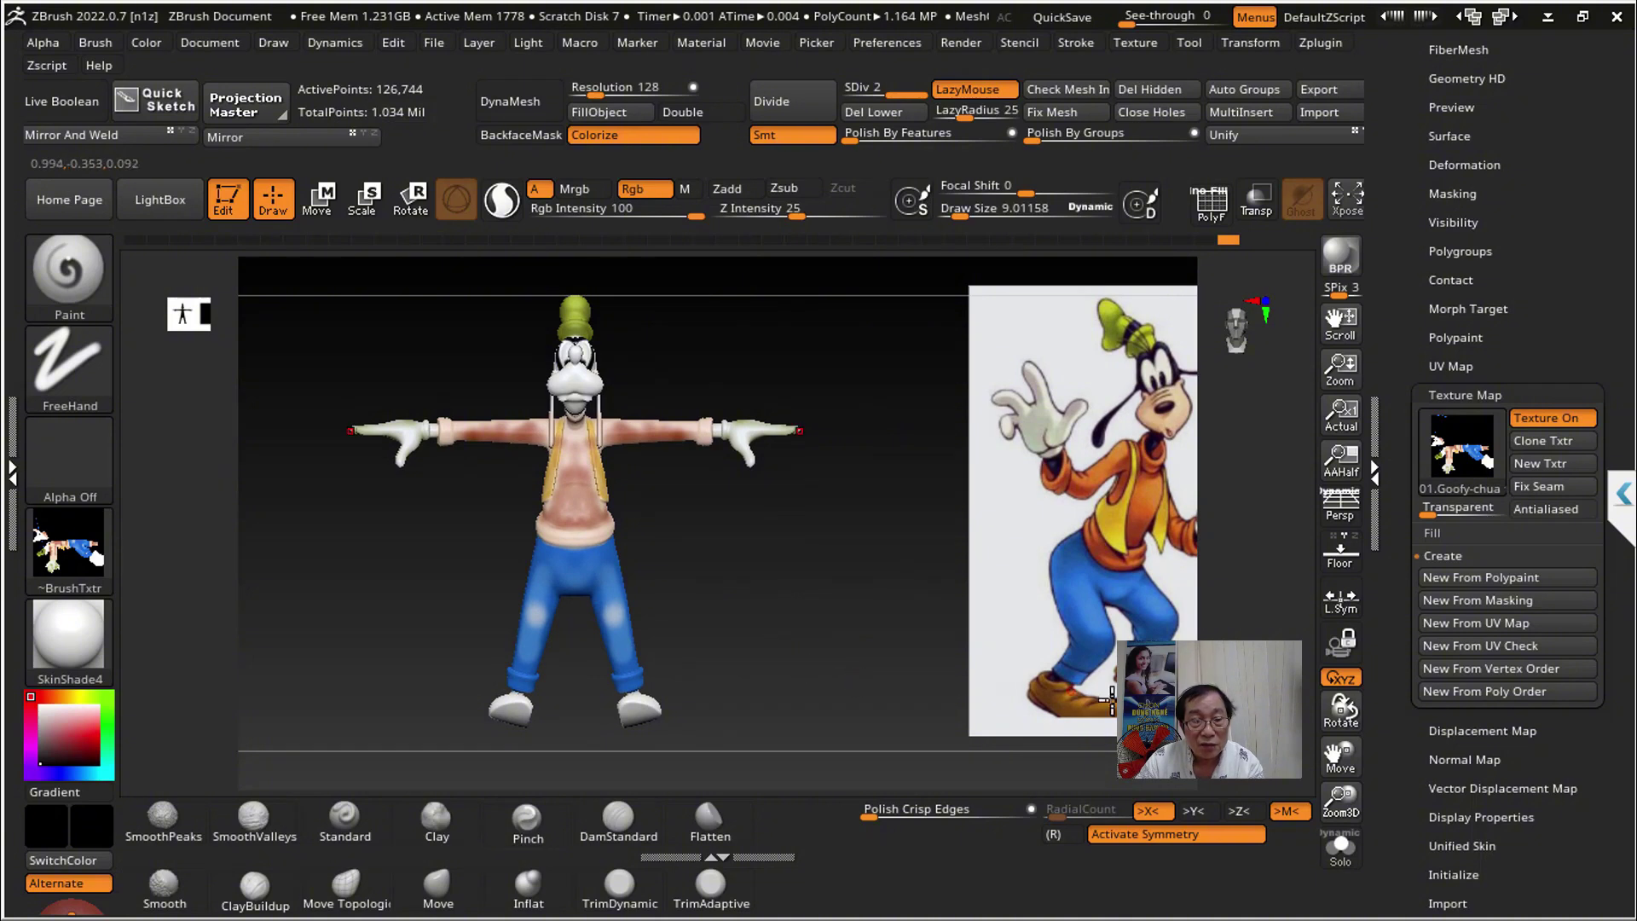
# Step: Rotate to a side view and lasso-mask around Goofy's foot
pyautogui.moveTo(895, 628)
pyautogui.mouseDown()
pyautogui.moveTo(764, 650)
pyautogui.moveTo(836, 657)
pyautogui.moveTo(621, 695)
pyautogui.moveTo(853, 682)
pyautogui.mouseUp()
pyautogui.press('ctrl')
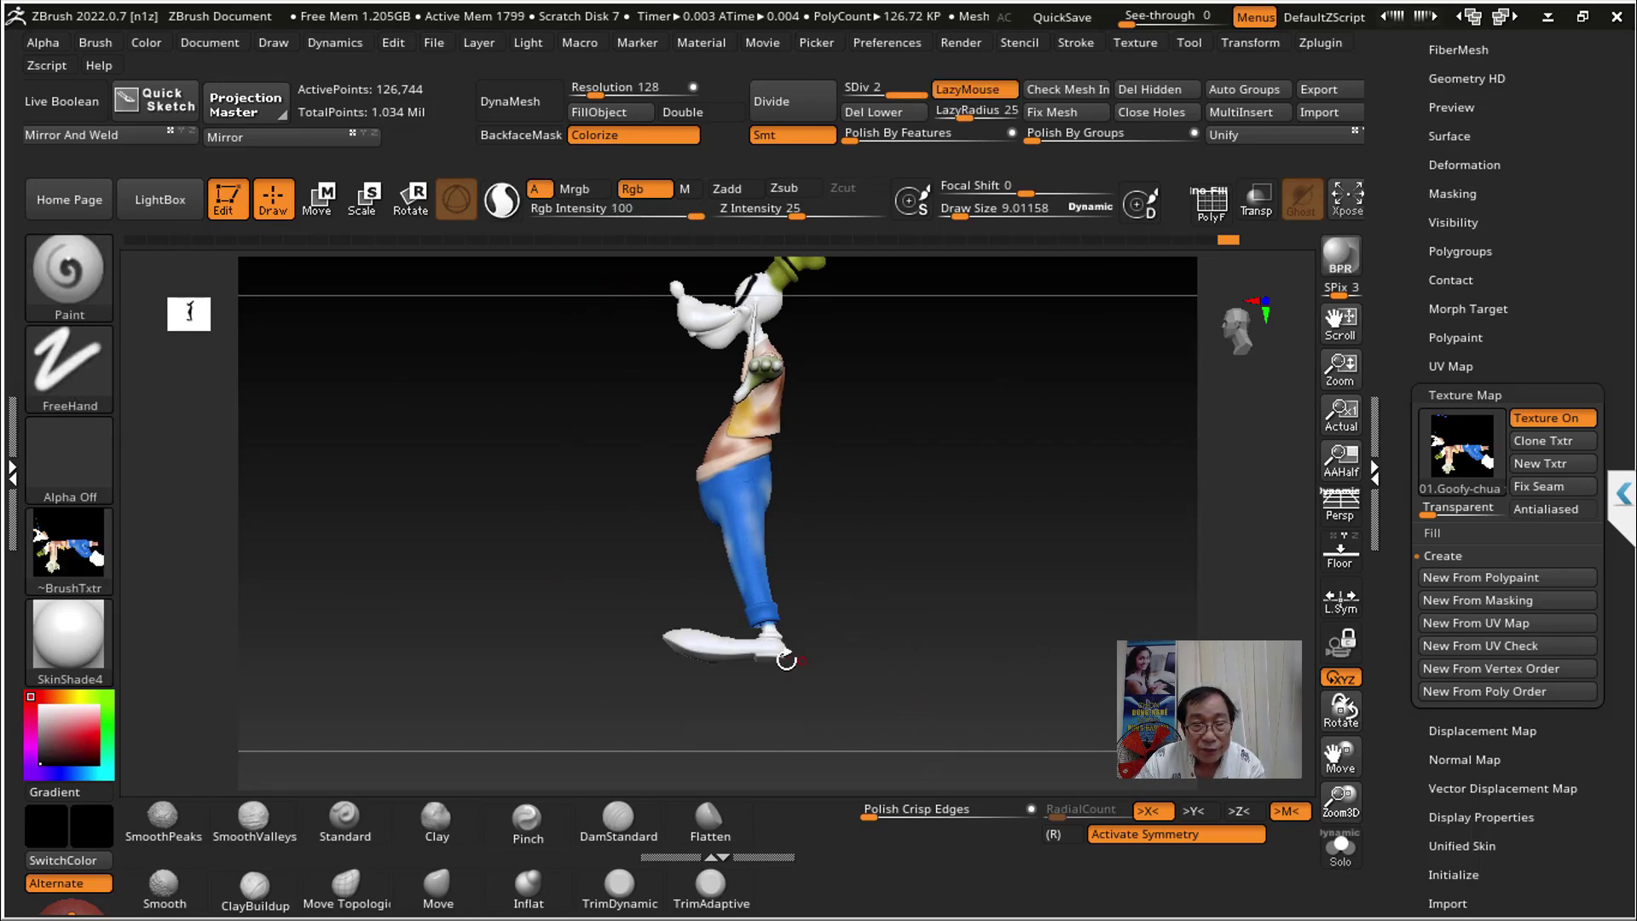
pyautogui.moveTo(835, 716)
pyautogui.keyDown('ctrl'); pyautogui.mouseDown()
pyautogui.moveTo(747, 628)
pyautogui.moveTo(639, 669)
pyautogui.mouseUp(); pyautogui.keyUp('ctrl')
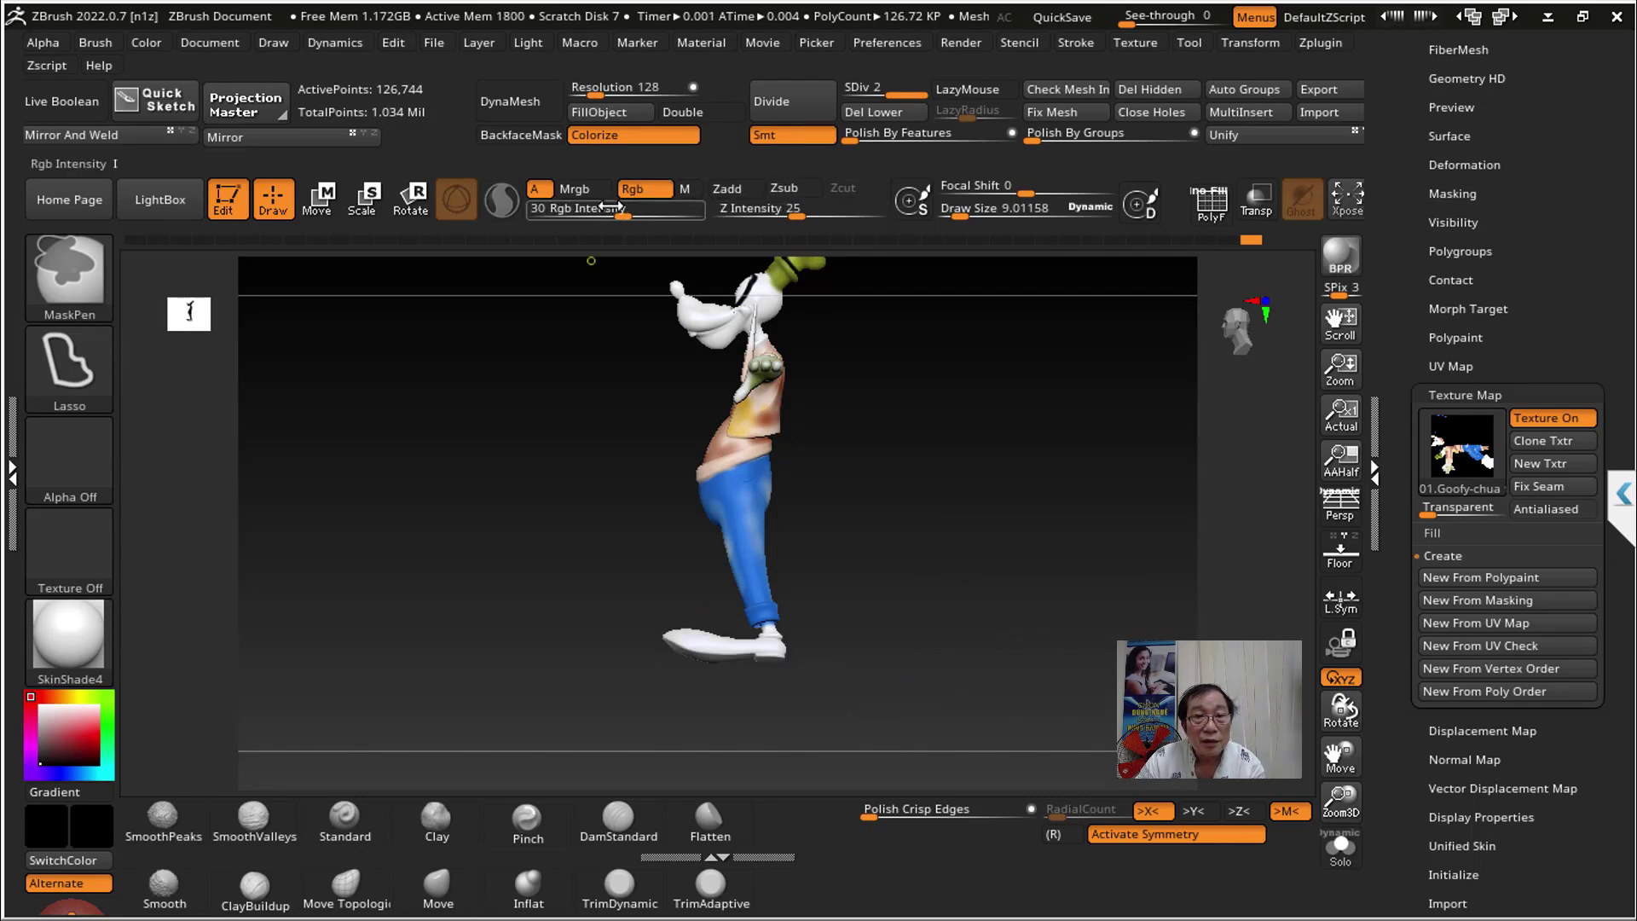
# Step: Raise colour and depth intensity to 100, then mask everything except Goofy's shoes
pyautogui.moveTo(670, 203); pyautogui.dragTo(886, 213)
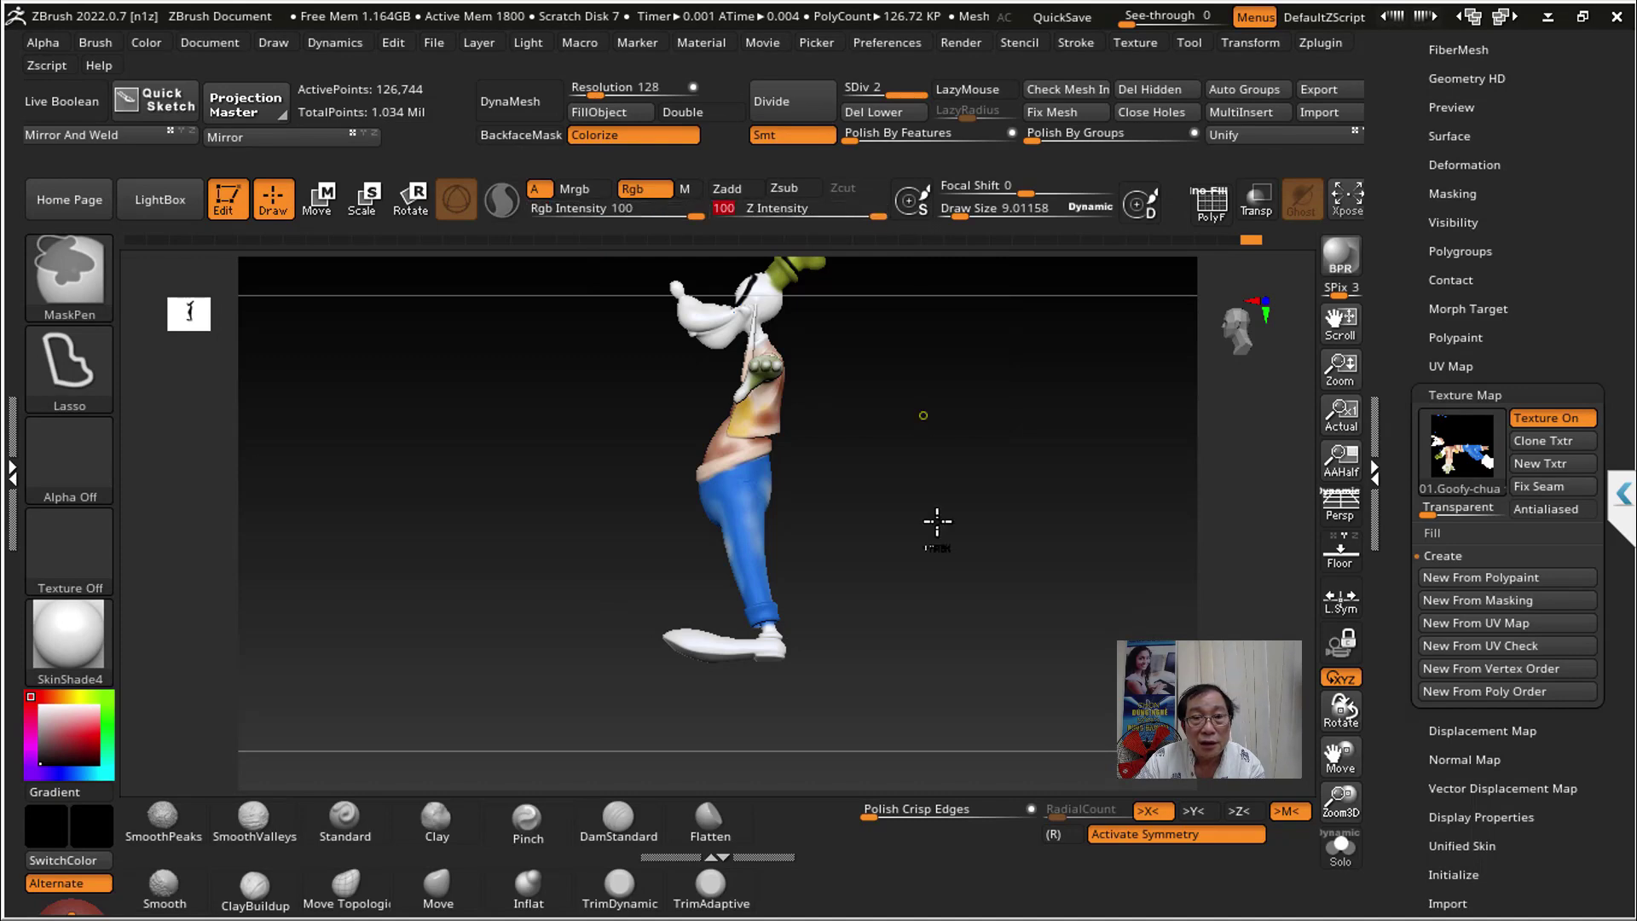
pyautogui.keyDown('ctrl'); pyautogui.moveTo(708, 614); pyautogui.dragTo(819, 721); pyautogui.keyUp('ctrl')
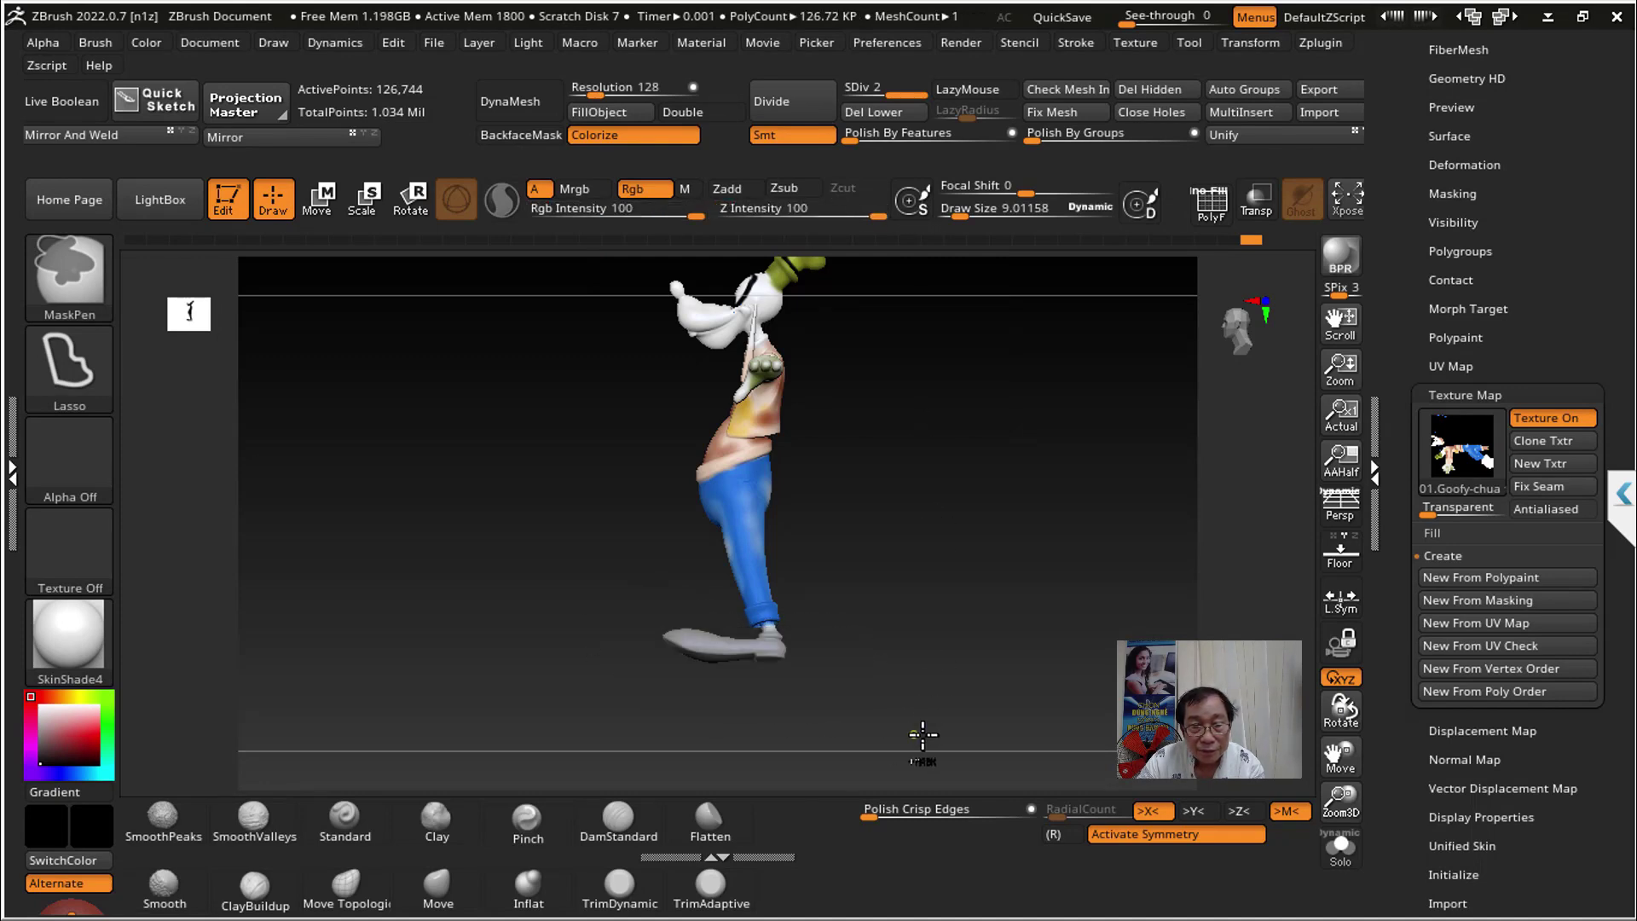
pyautogui.keyDown('ctrl'); pyautogui.click(918, 659); pyautogui.keyUp('ctrl')
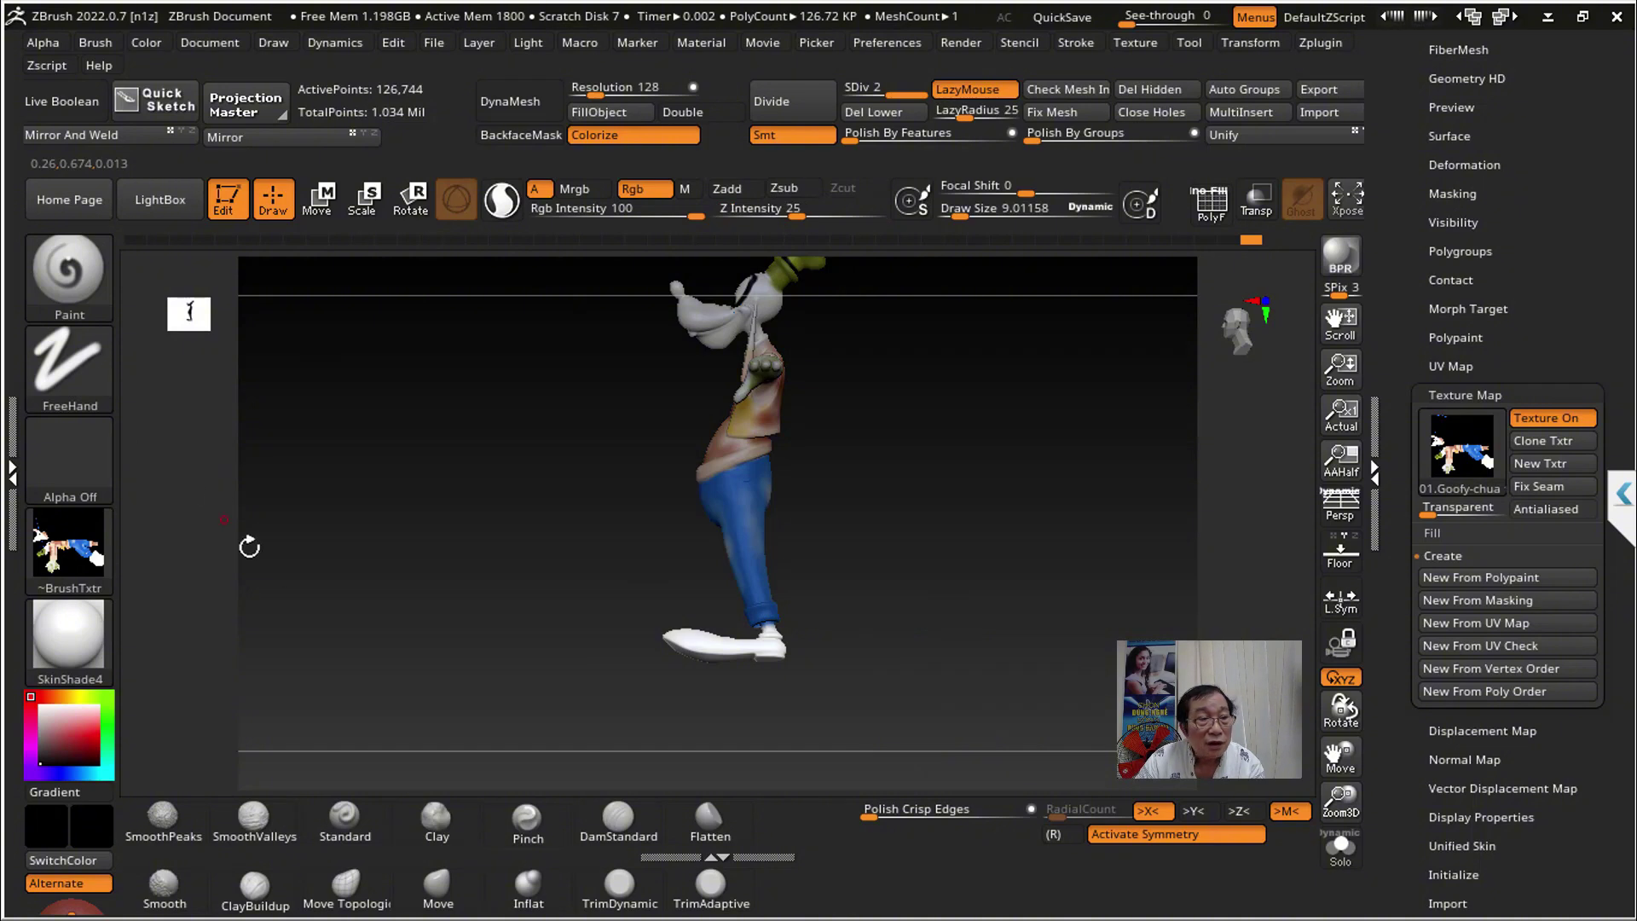
# Step: Clear Goofy's texture map slot by choosing Texture Off
pyautogui.moveTo(941, 537); pyautogui.dragTo(457, 532)
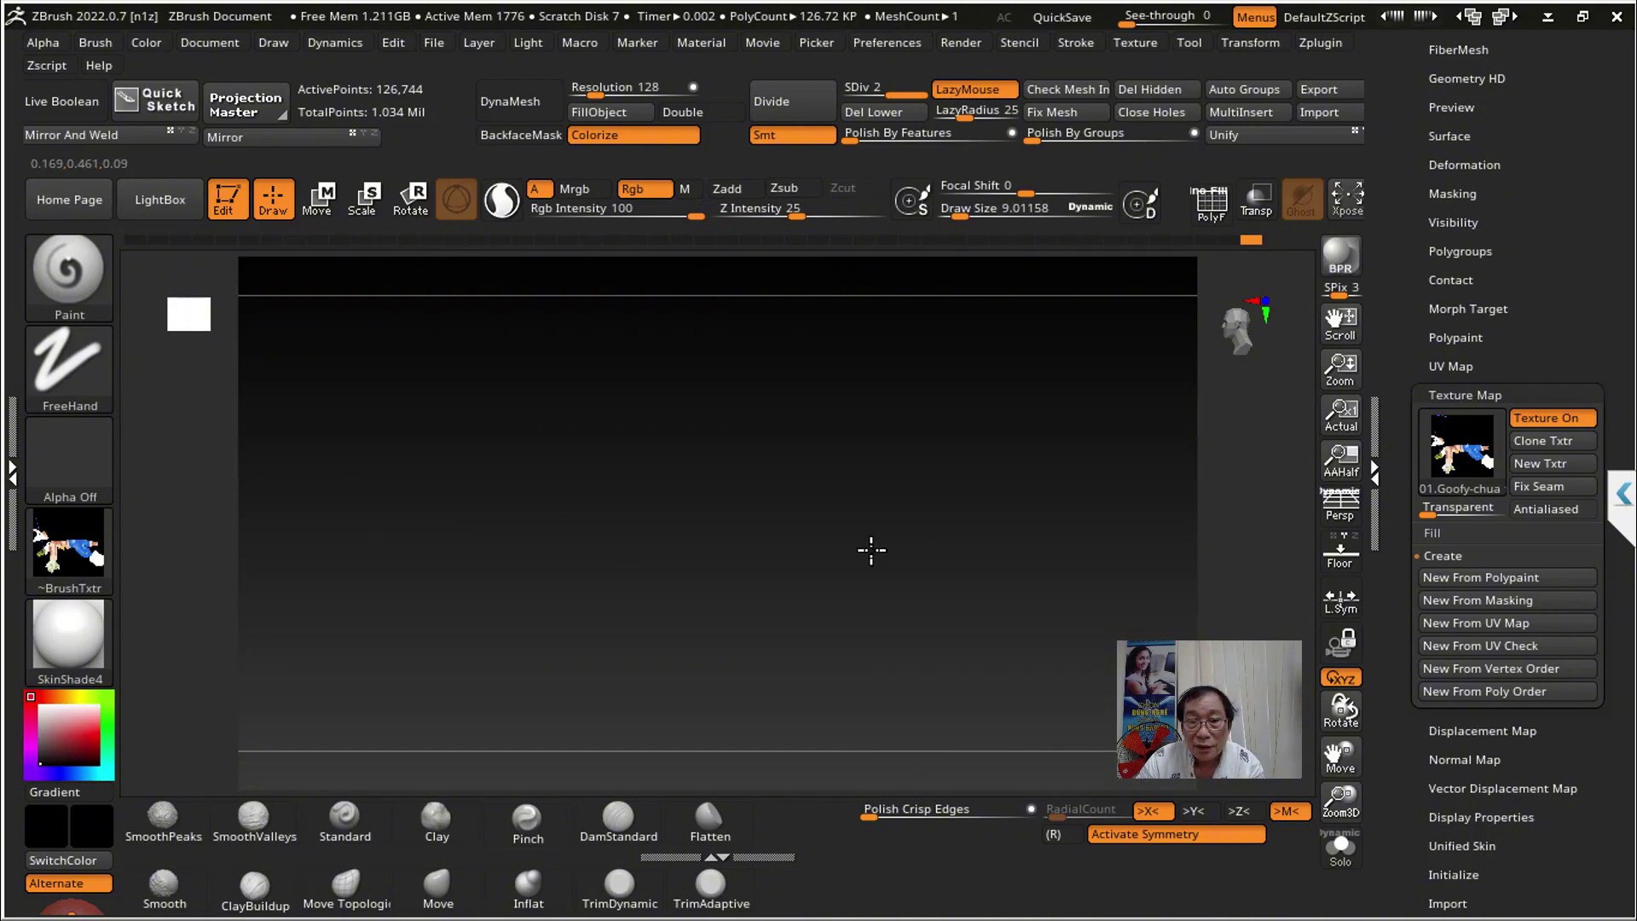
pyautogui.moveTo(1113, 543)
pyautogui.mouseDown()
pyautogui.moveTo(836, 537)
pyautogui.moveTo(1040, 548)
pyautogui.mouseUp()
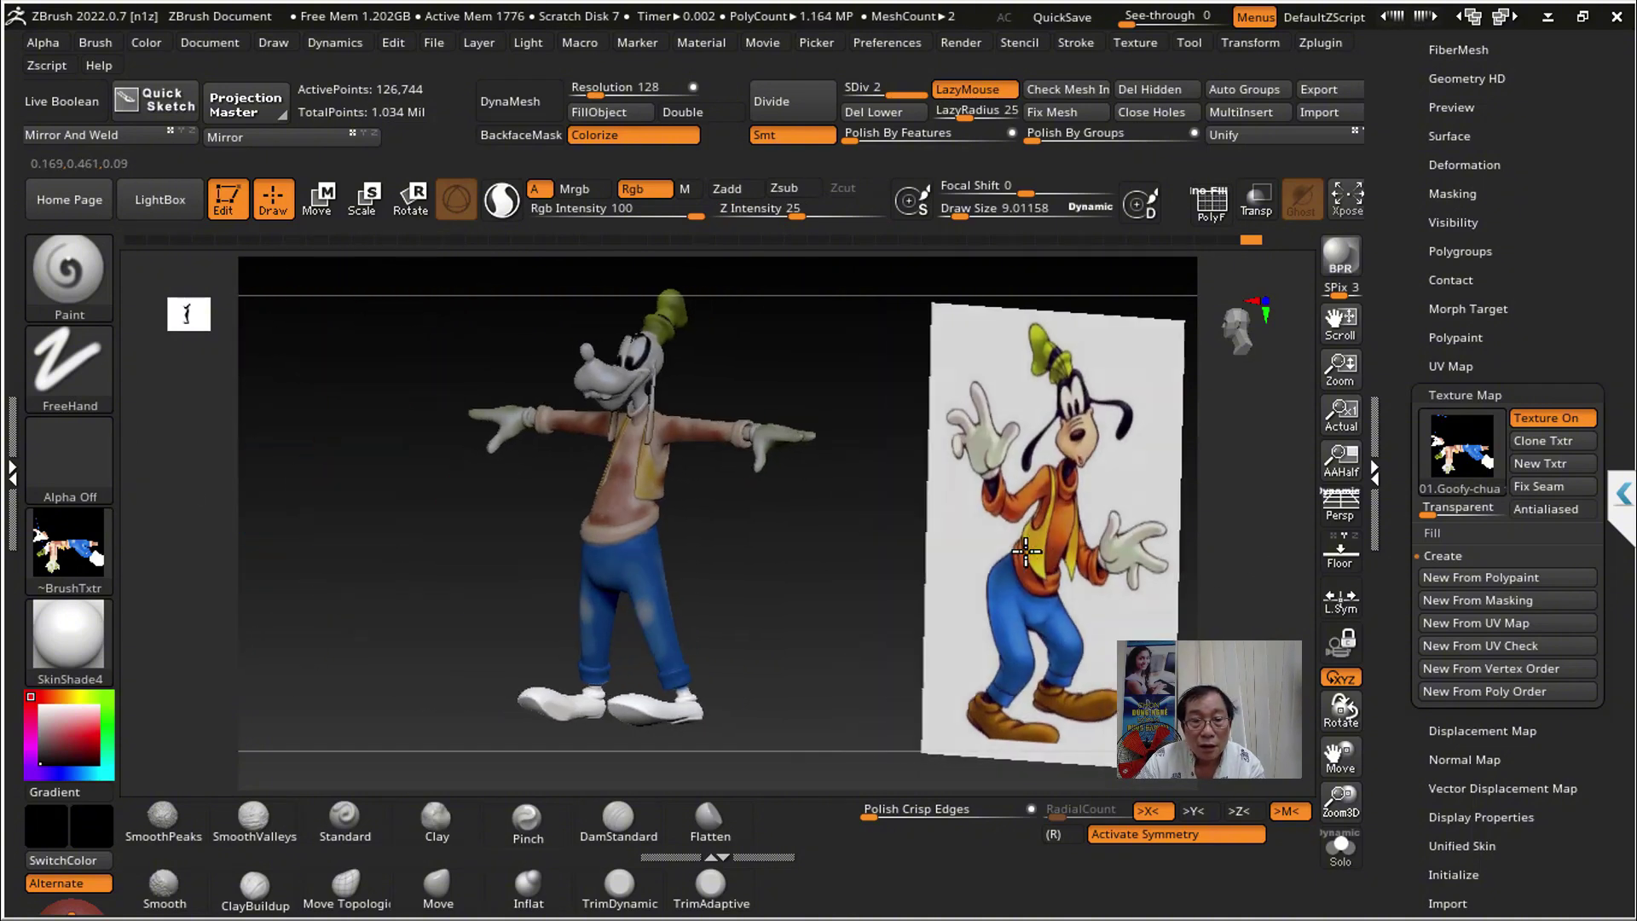
pyautogui.click(1461, 448)
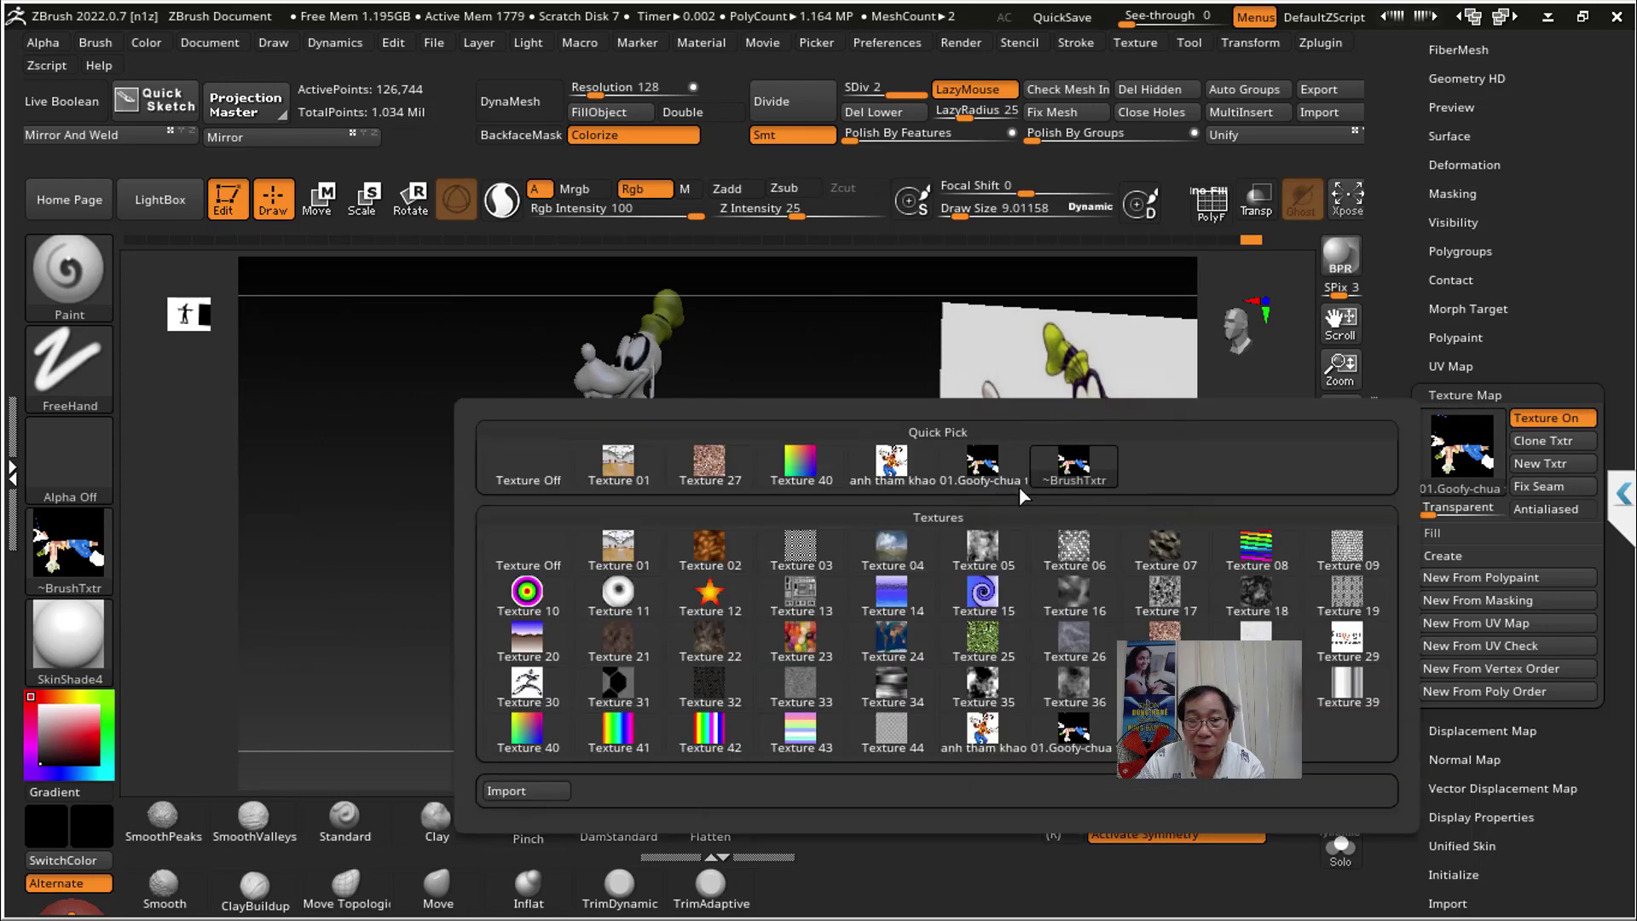
pyautogui.click(515, 462)
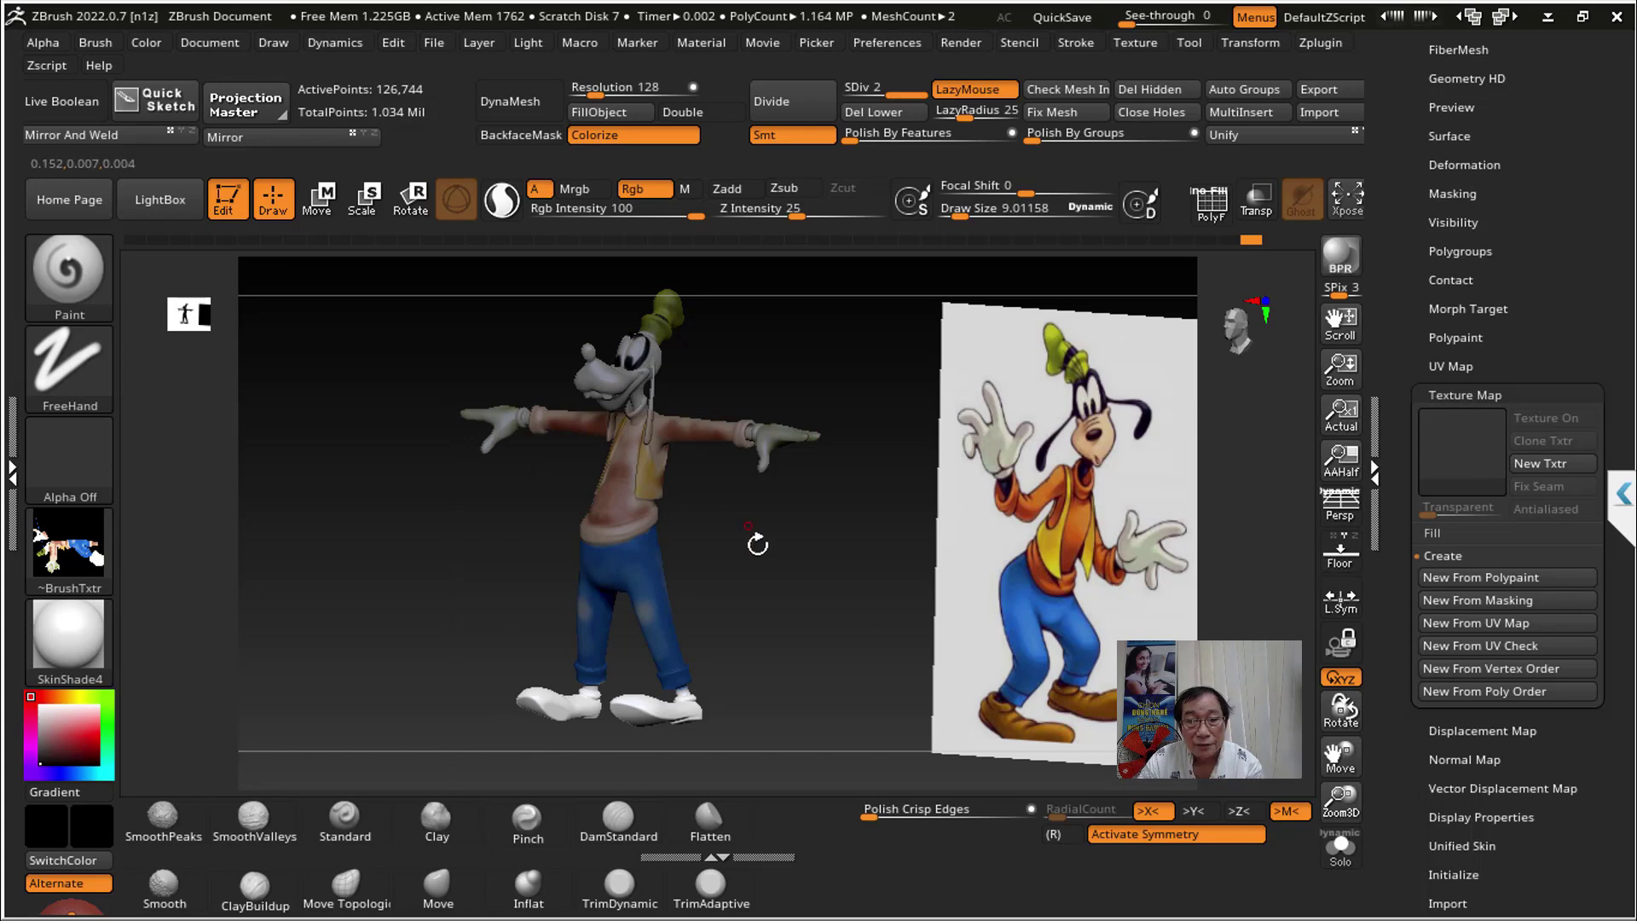
# Step: Make the Goofy subtool active from the subtool list
pyautogui.moveTo(756, 541)
pyautogui.mouseDown()
pyautogui.moveTo(786, 570)
pyautogui.moveTo(1122, 488)
pyautogui.mouseUp()
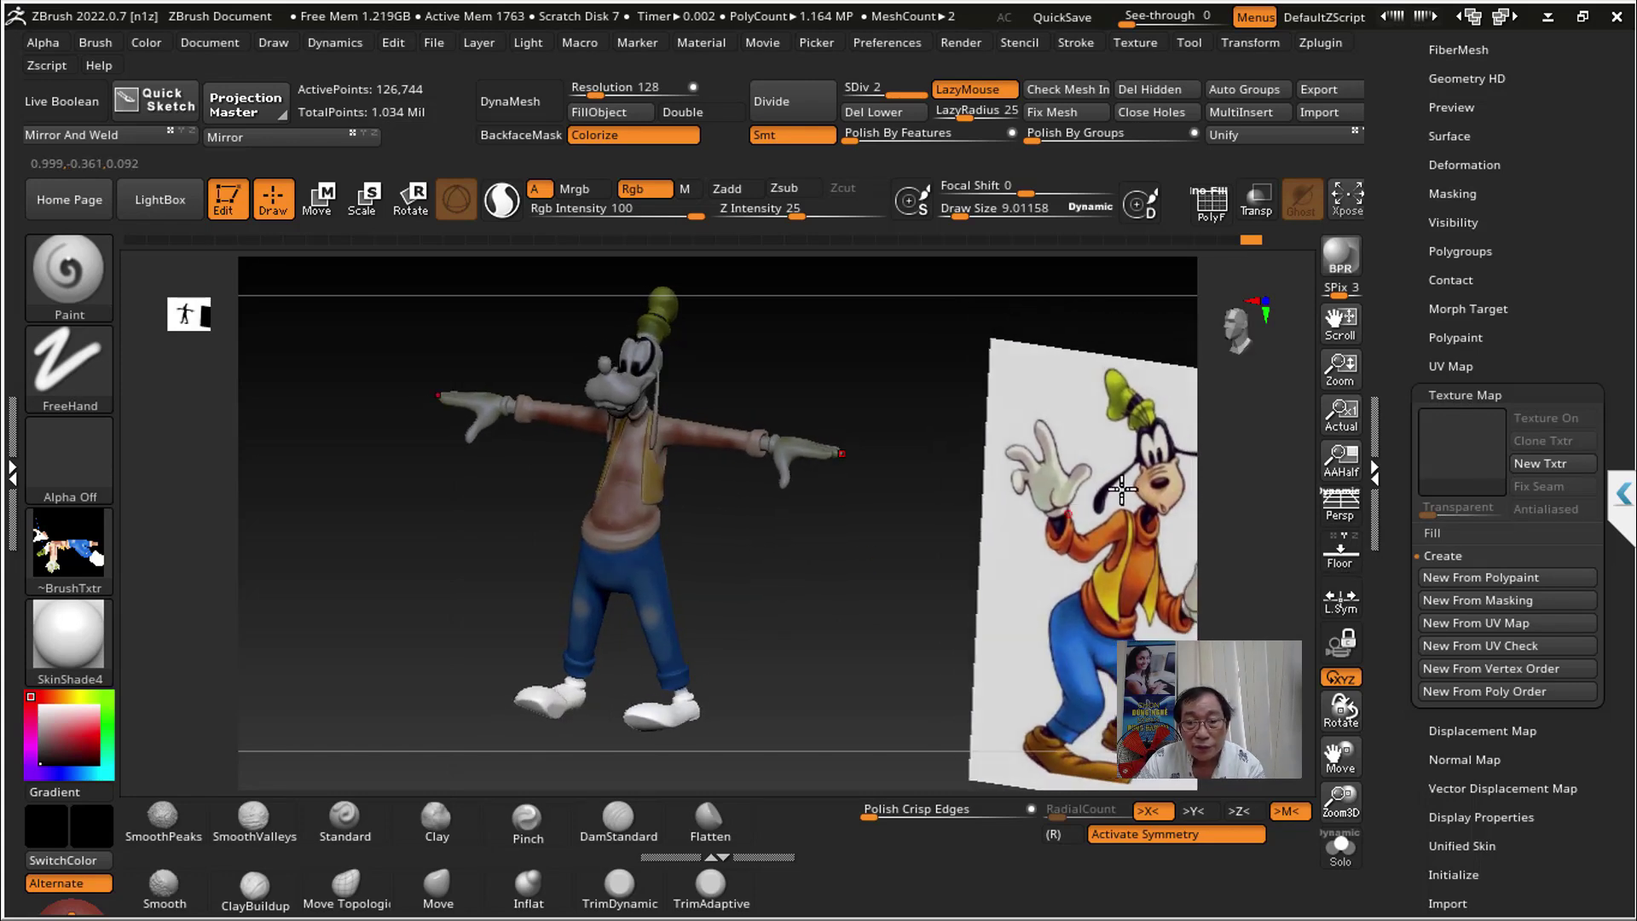
pyautogui.moveTo(937, 362); pyautogui.dragTo(1006, 375)
pyautogui.scroll(5, 1459, 468)
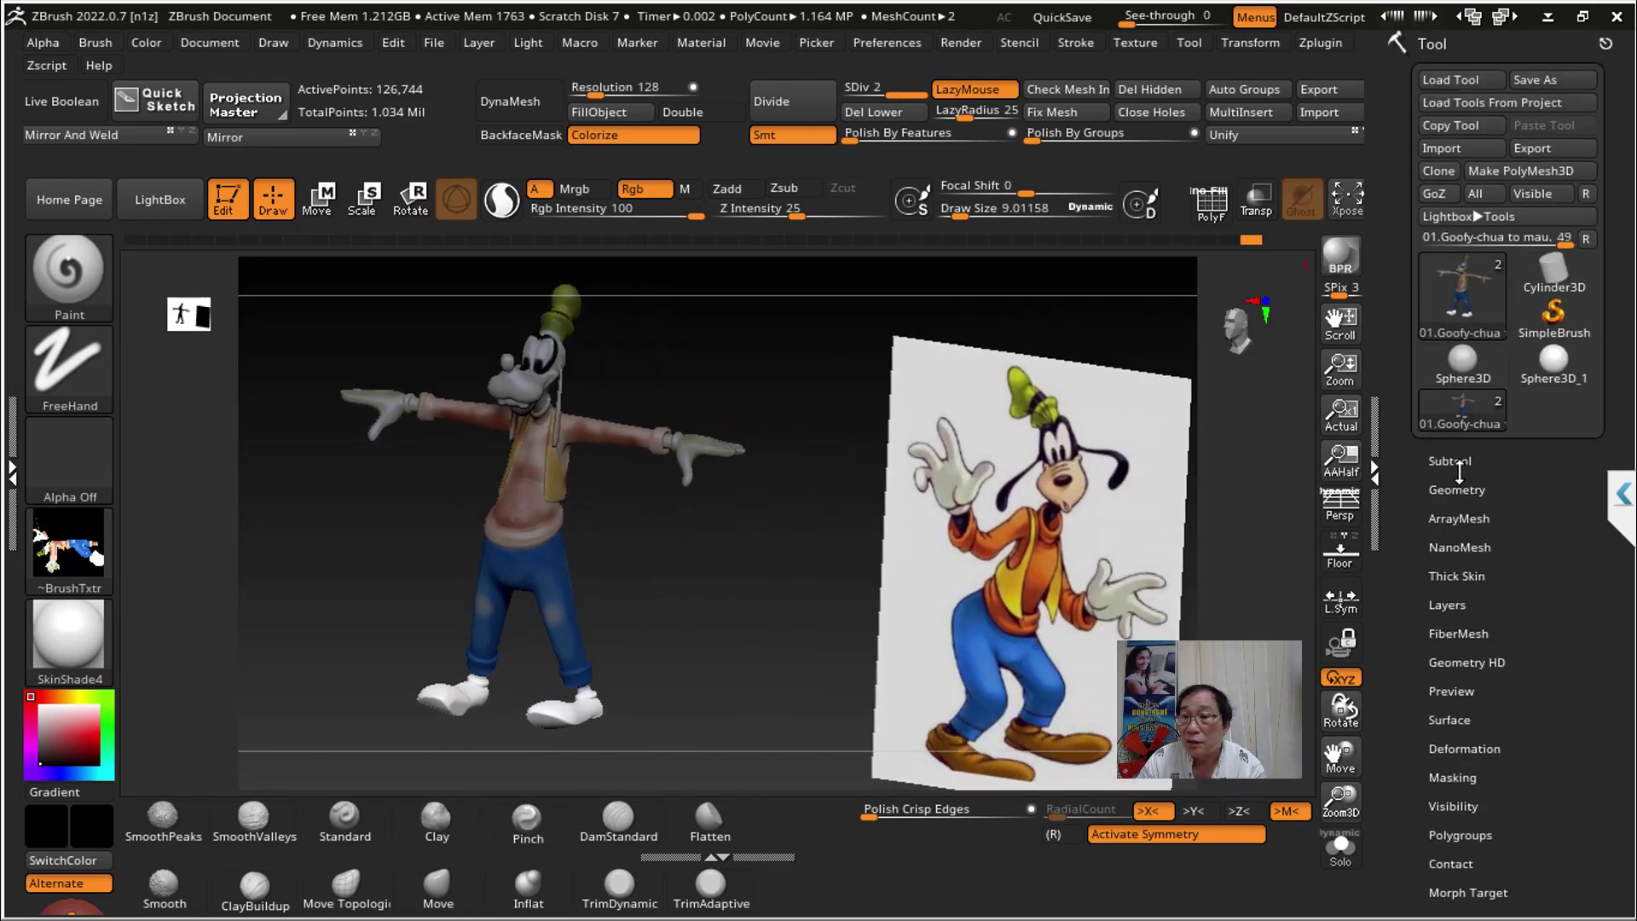
pyautogui.click(1458, 461)
pyautogui.moveTo(1515, 179)
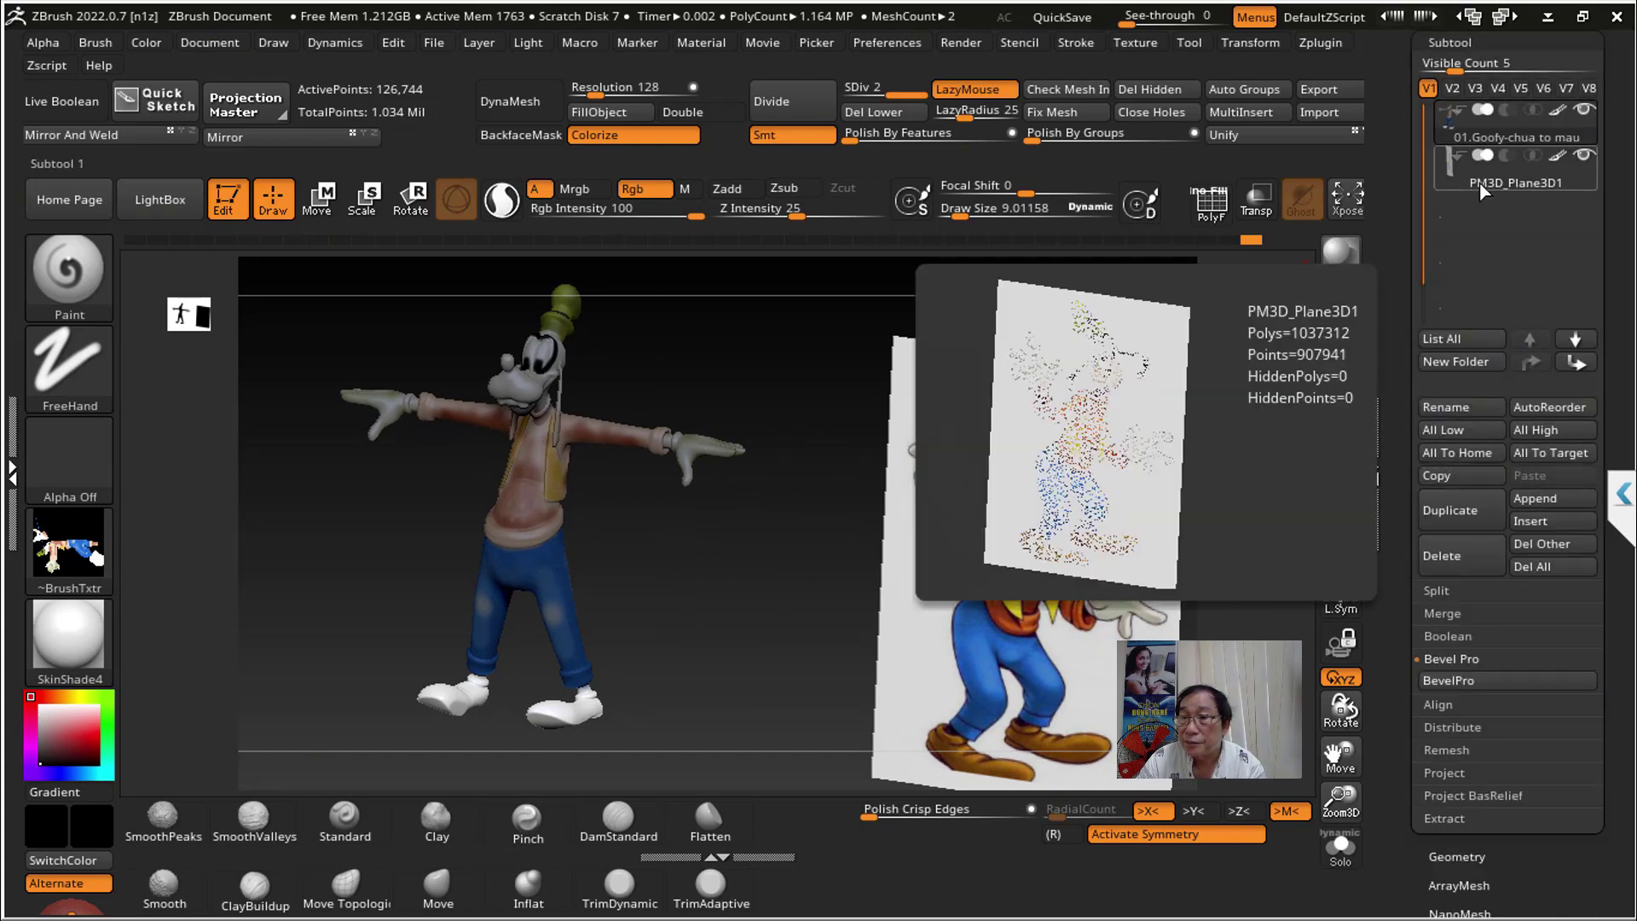
pyautogui.click(1501, 135)
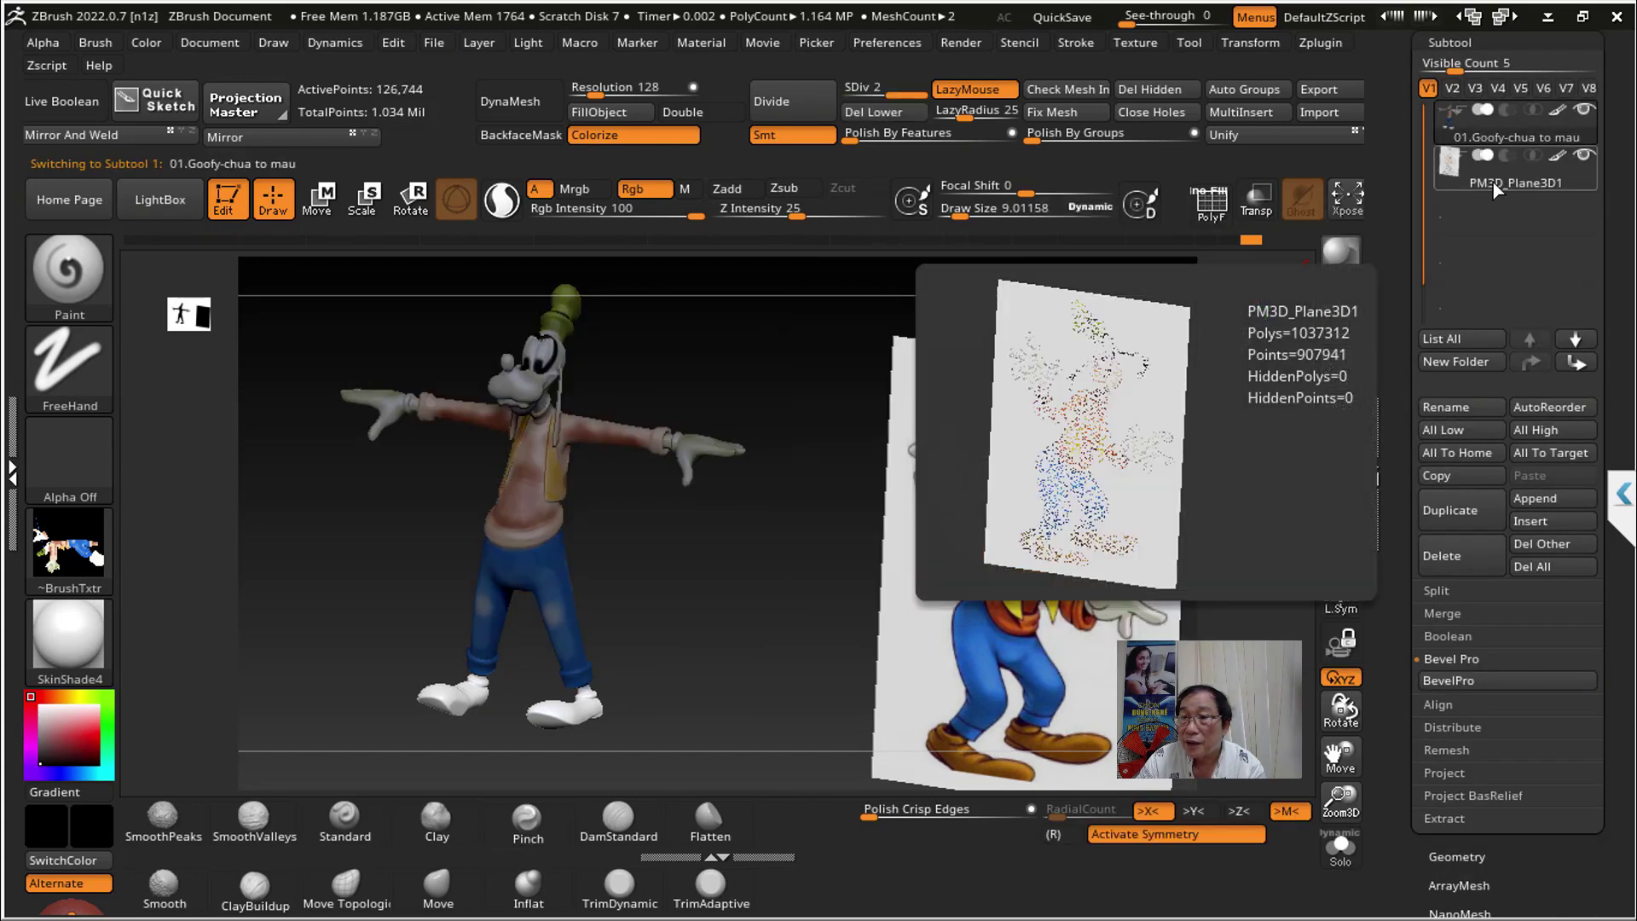
# Step: Sample the brown from the reference shoe and fill Goofy's unmasked shoes with it
pyautogui.moveTo(836, 614); pyautogui.dragTo(975, 604)
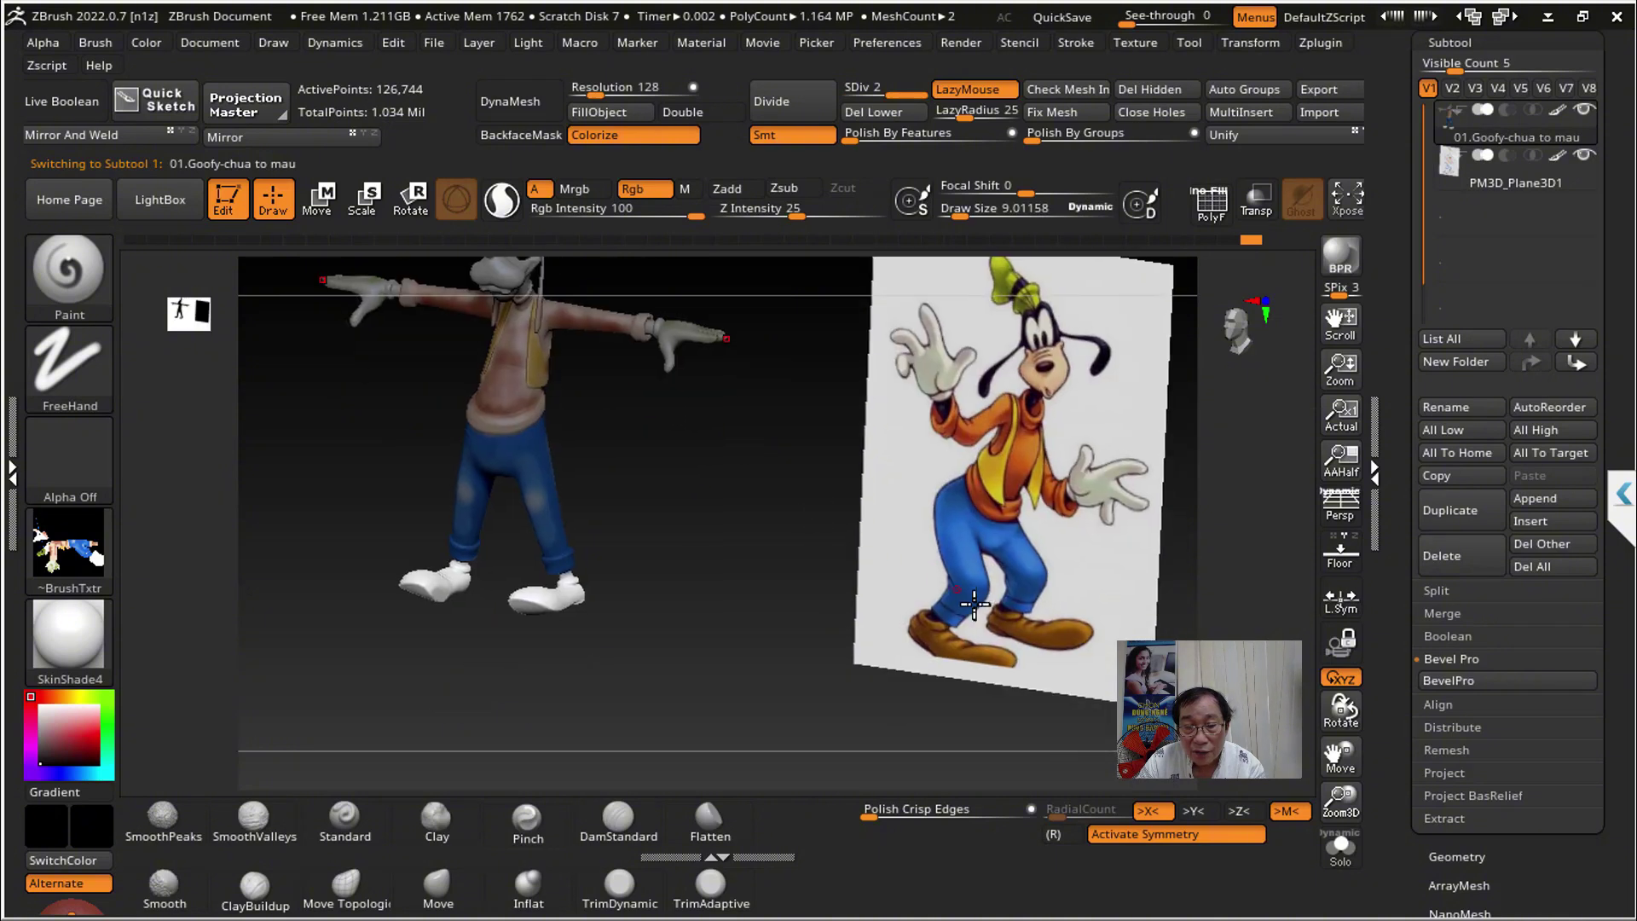
pyautogui.press('c')
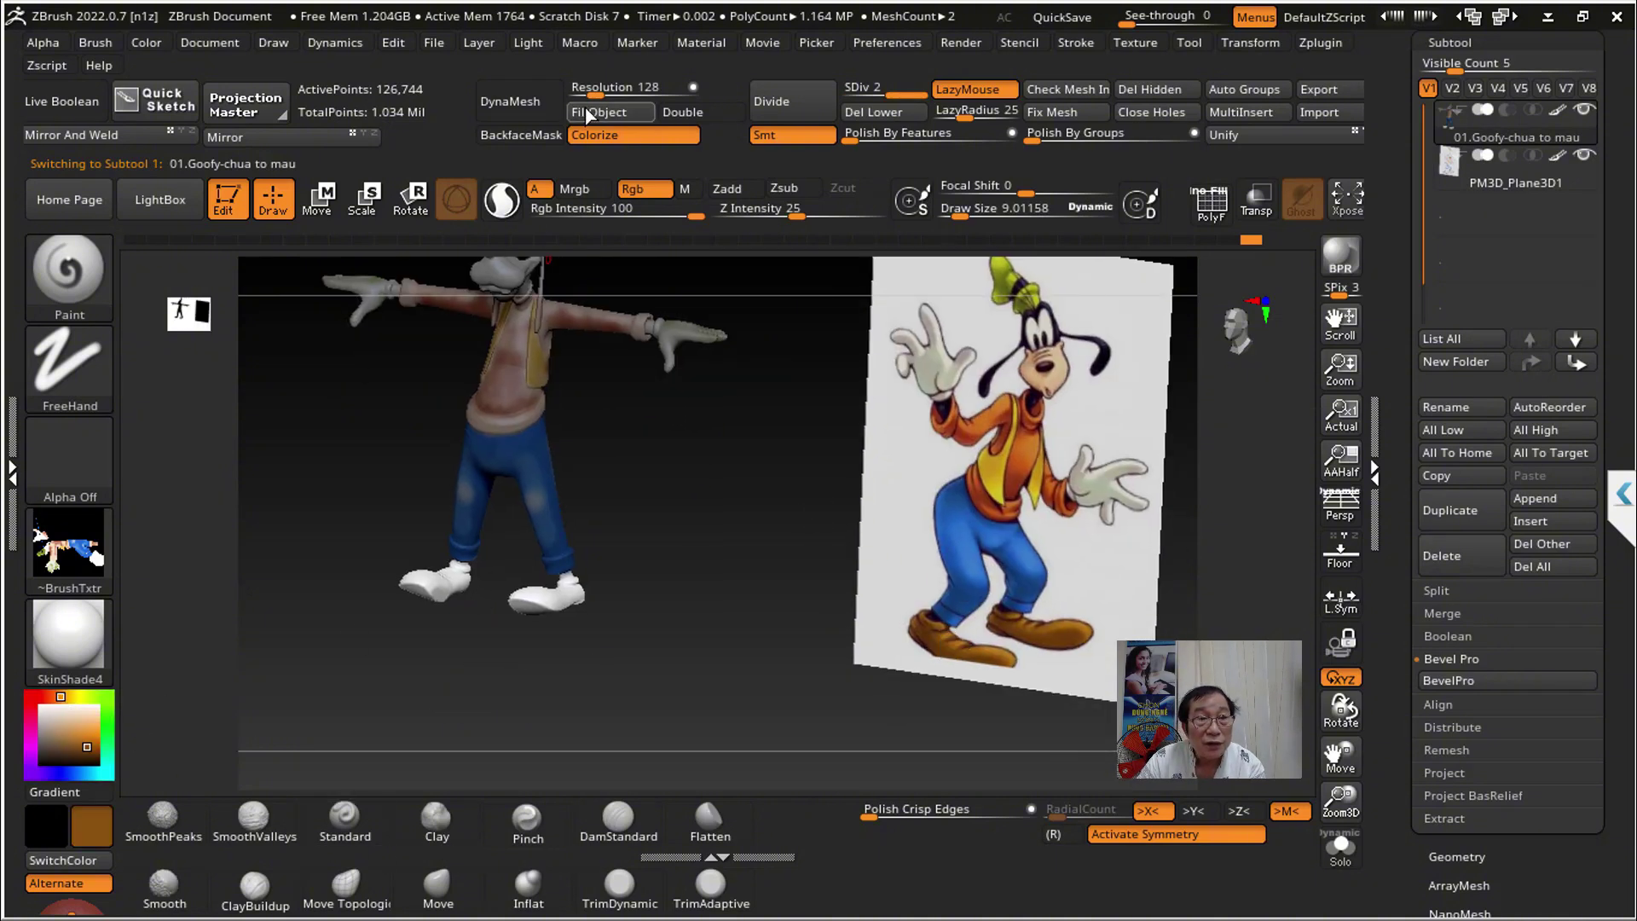
pyautogui.moveTo(670, 534)
pyautogui.keyDown('alt'); pyautogui.mouseDown()
pyautogui.moveTo(658, 548)
pyautogui.moveTo(694, 548)
pyautogui.mouseUp(); pyautogui.keyUp('alt')
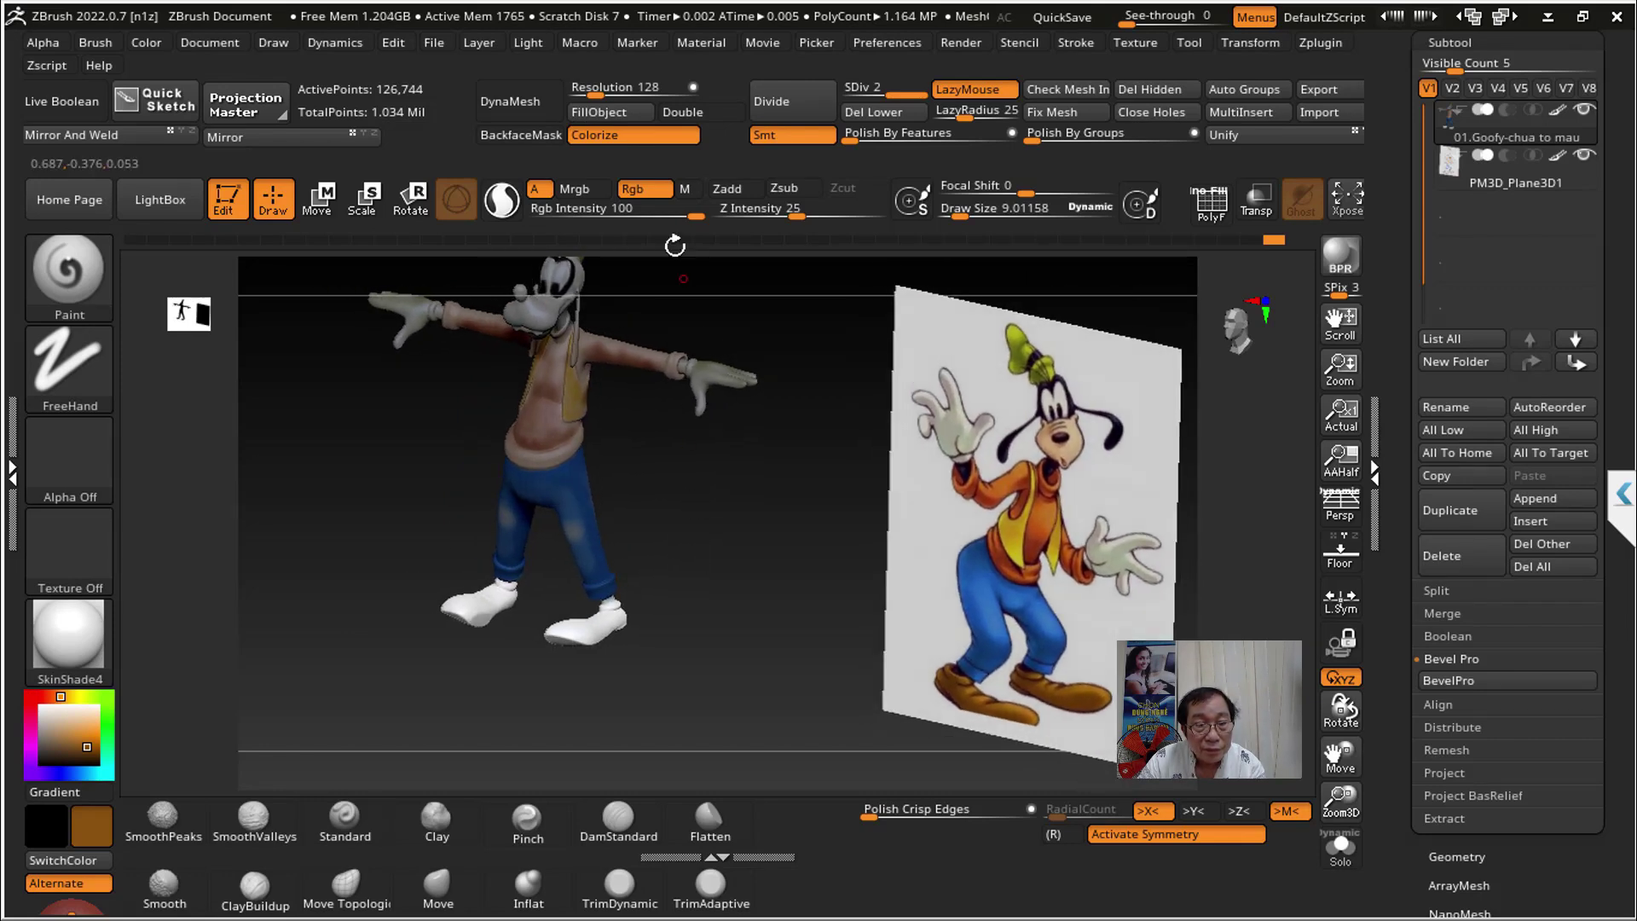
pyautogui.click(605, 119)
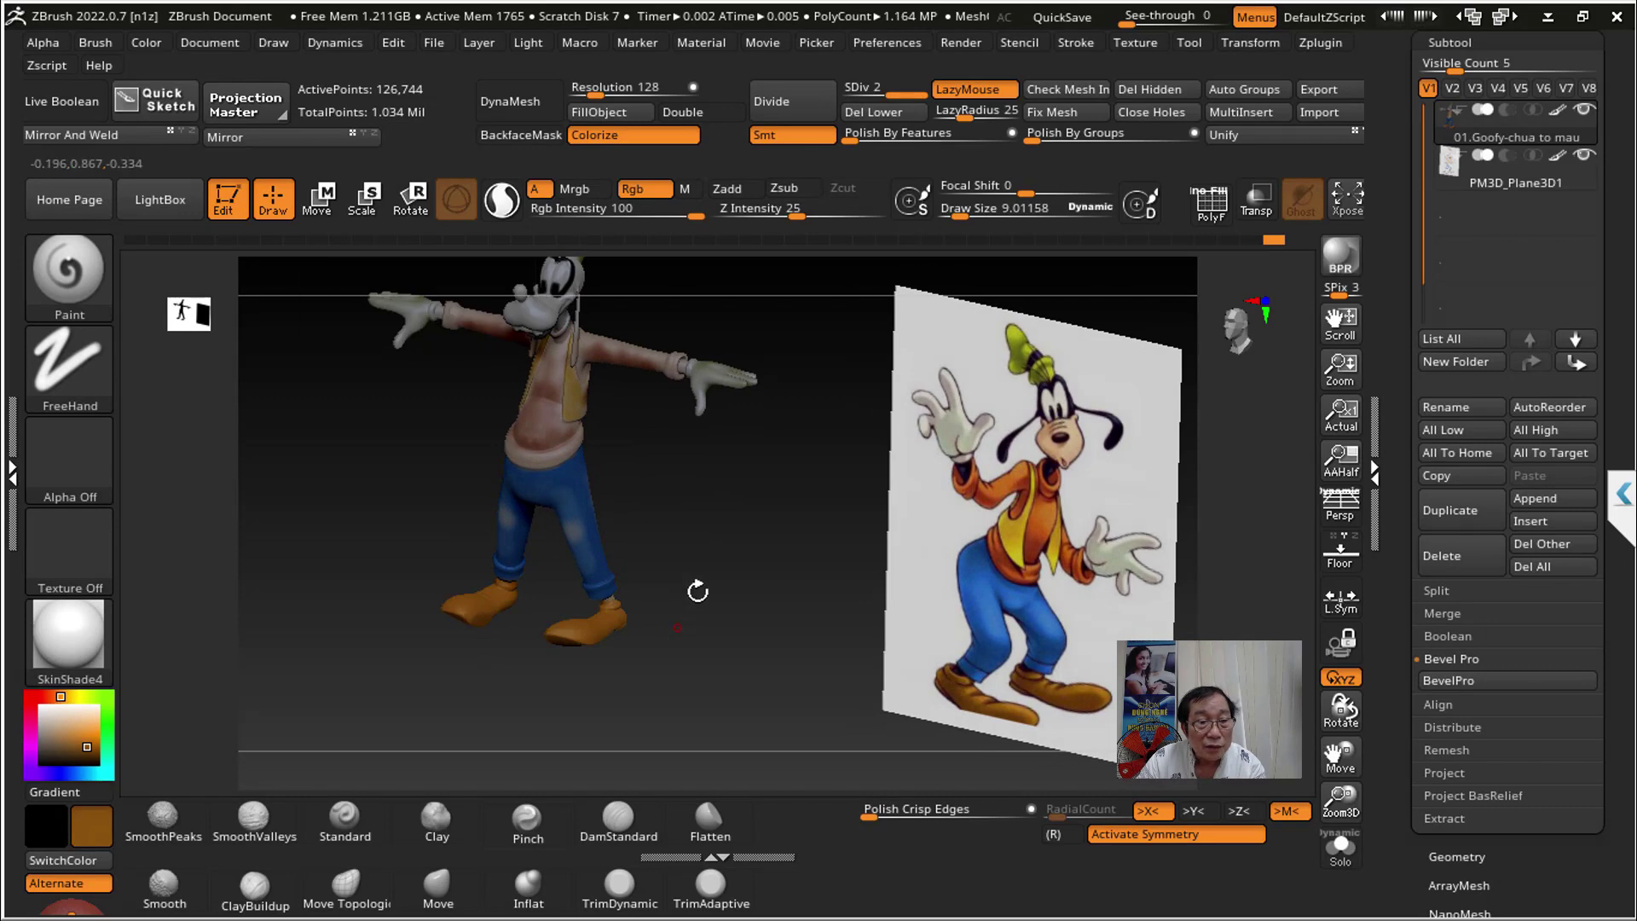
# Step: Sample a darker red-brown from the shoe and zoom in on Goofy's feet
pyautogui.moveTo(714, 583)
pyautogui.mouseDown()
pyautogui.moveTo(731, 540)
pyautogui.moveTo(720, 554)
pyautogui.mouseUp()
pyautogui.press('c')
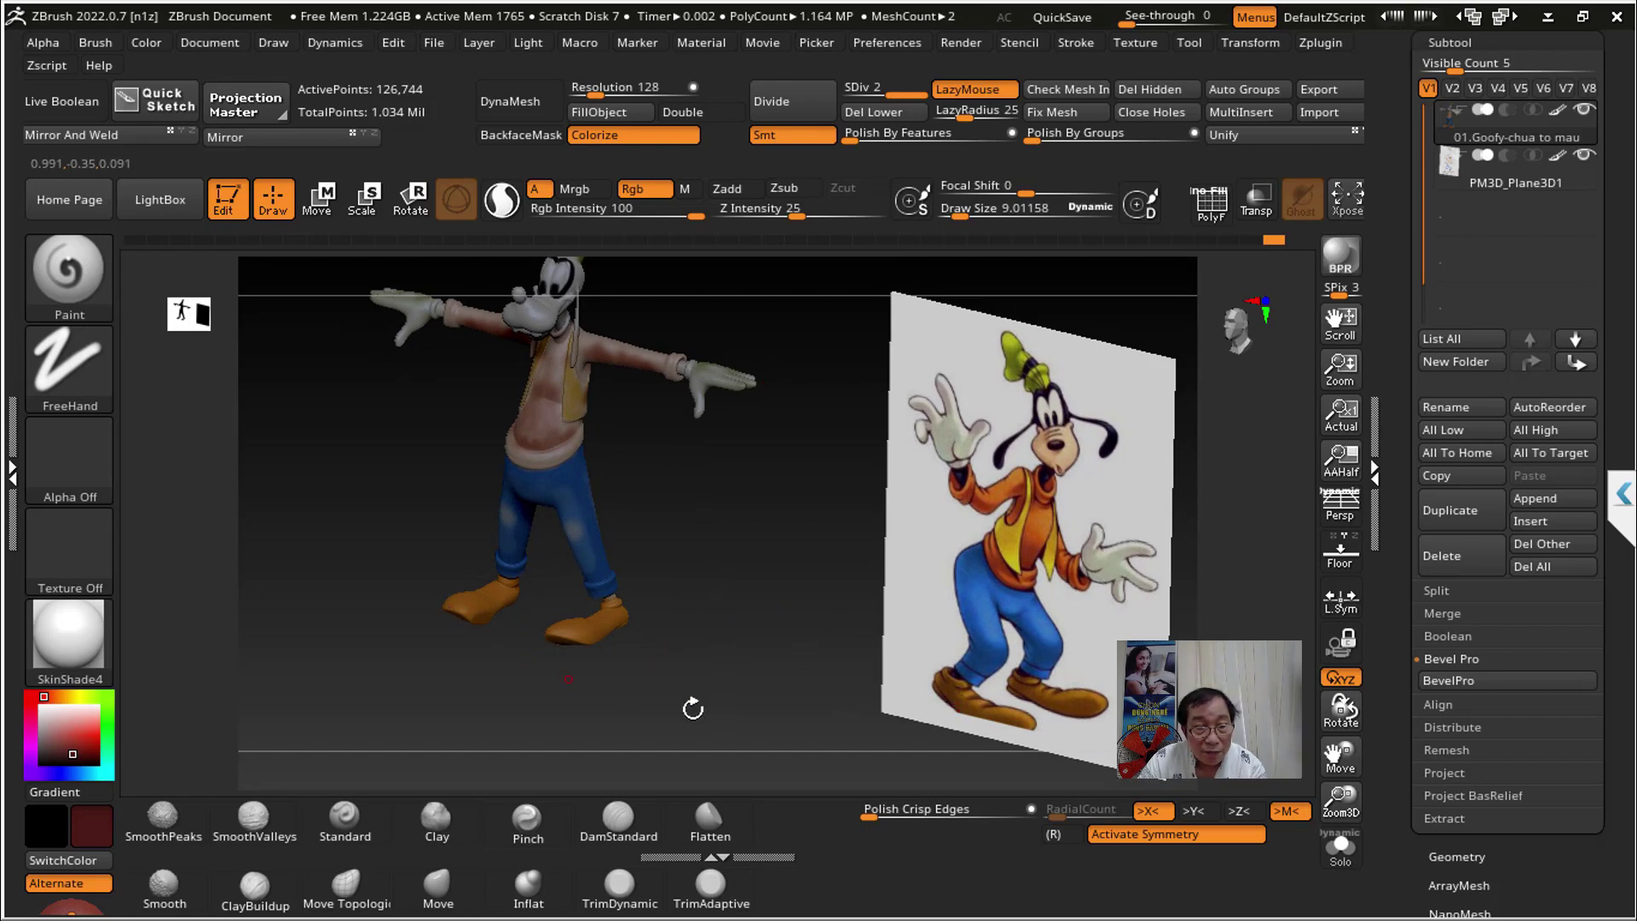
pyautogui.moveTo(692, 709); pyautogui.dragTo(648, 715)
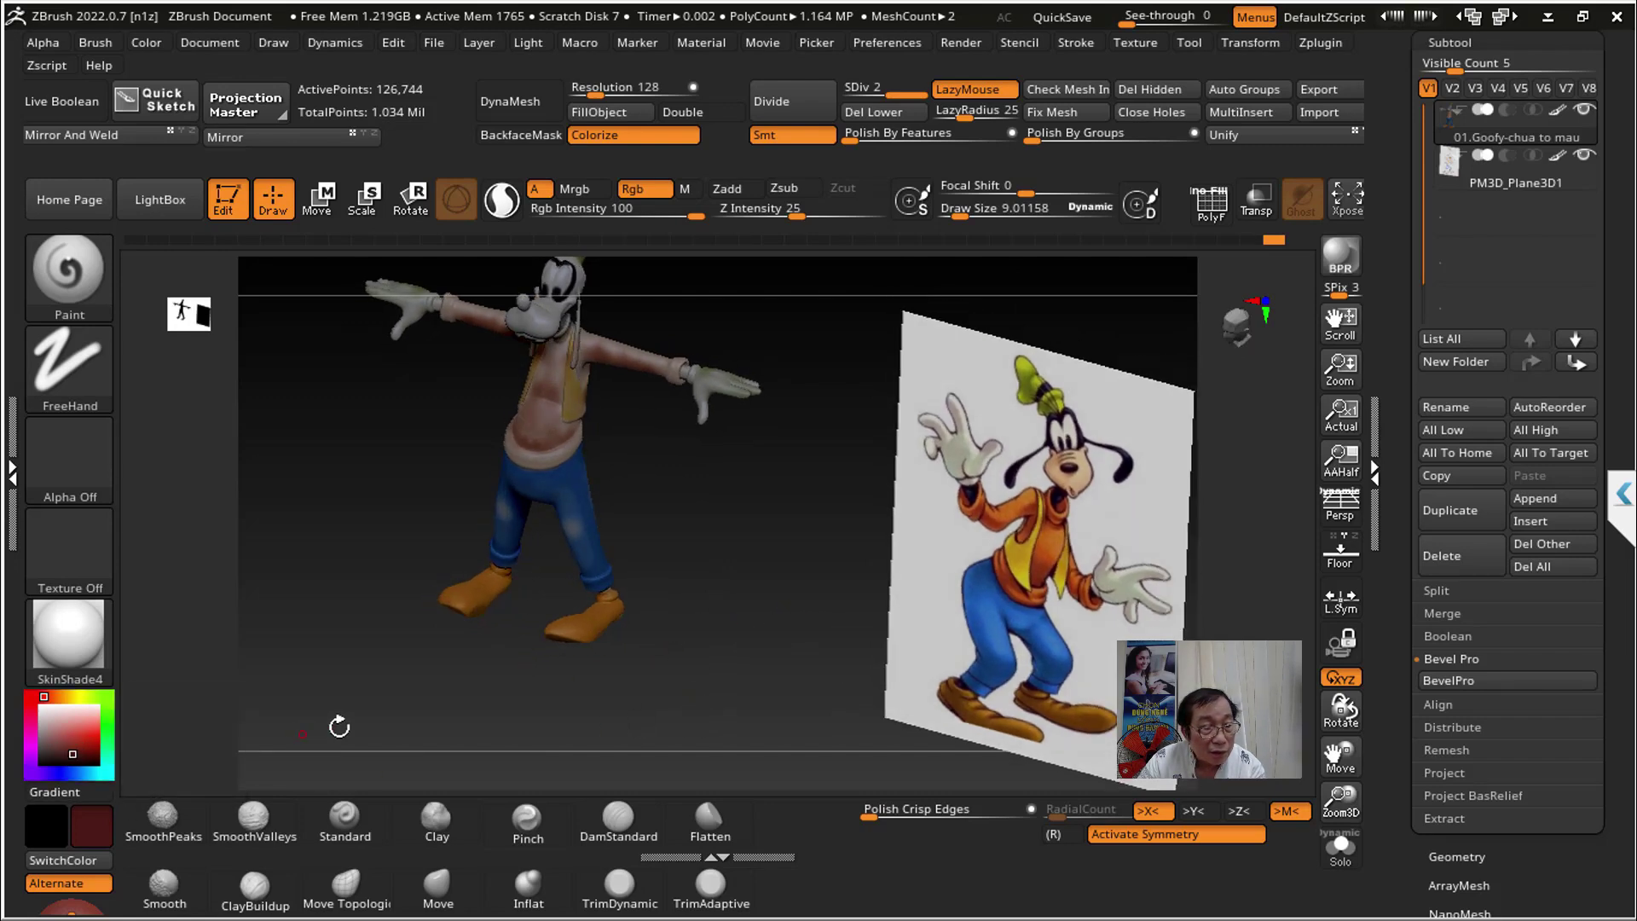
pyautogui.moveTo(351, 718); pyautogui.dragTo(845, 613)
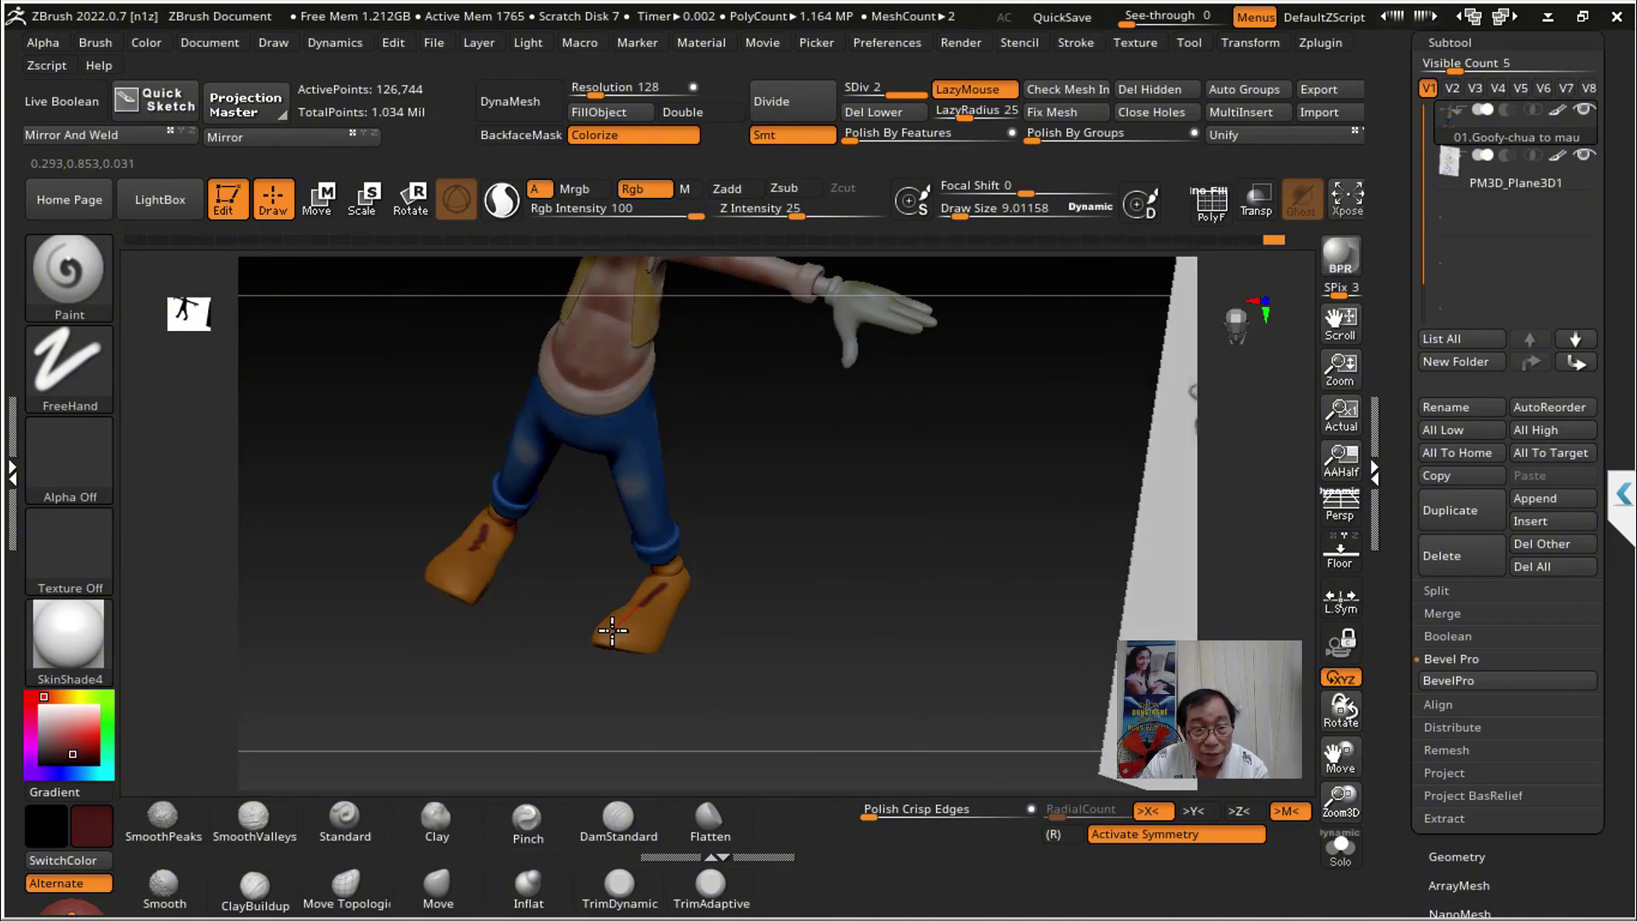
# Step: With LazyMouse off and Draw Size about 41.6, shade both shoes in dark red-brown
pyautogui.moveTo(959, 212); pyautogui.dragTo(951, 212)
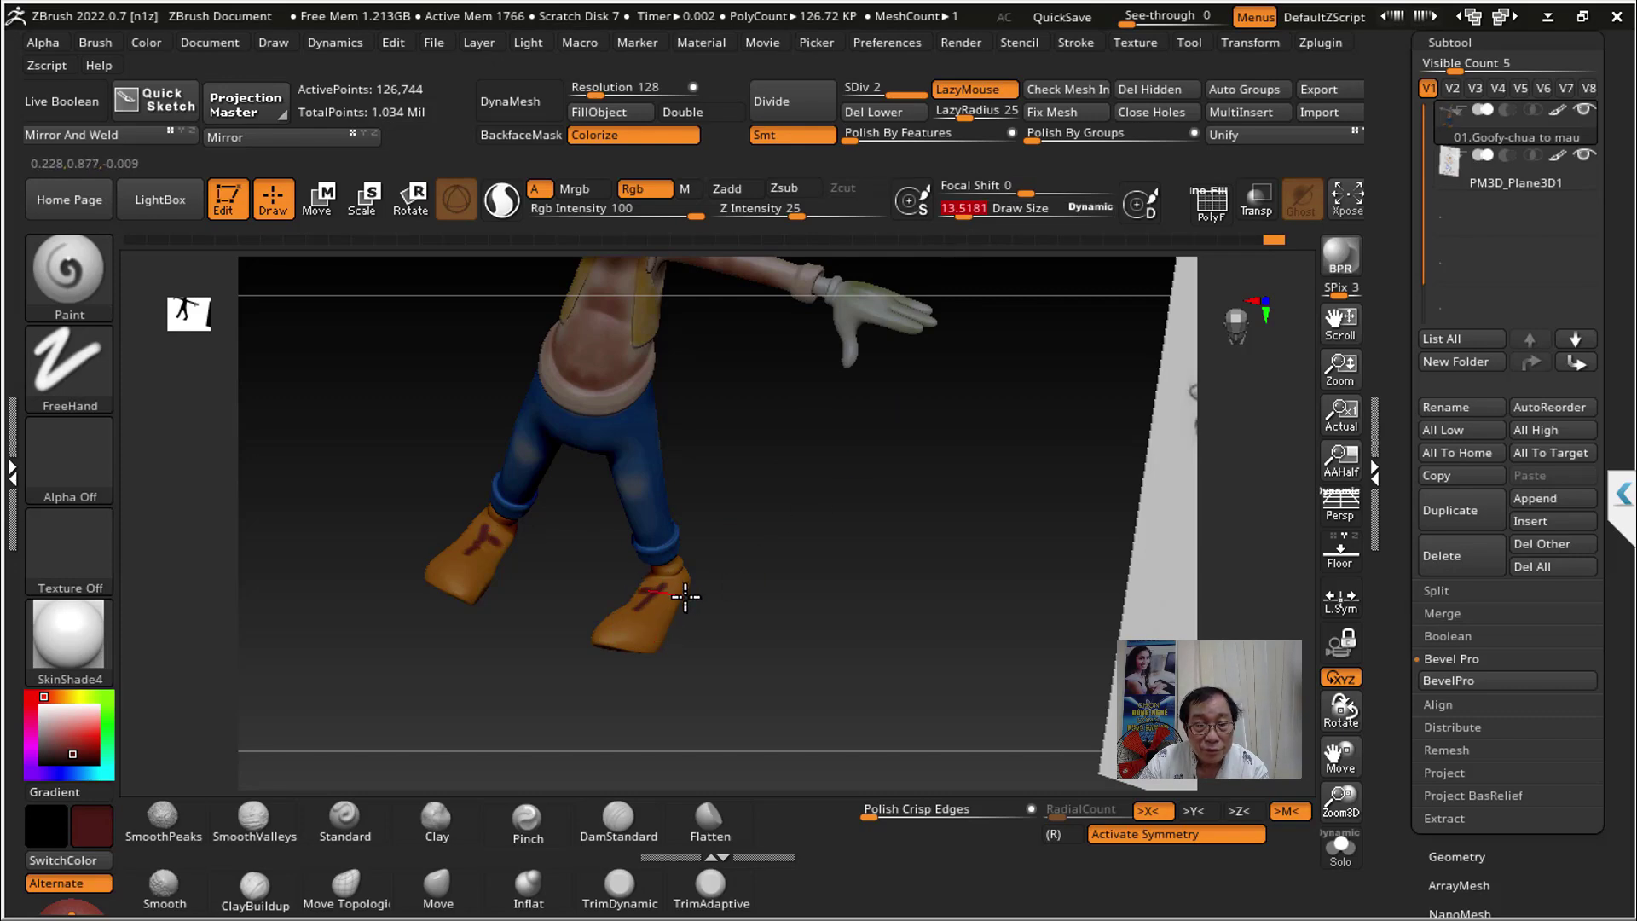
pyautogui.moveTo(685, 597); pyautogui.dragTo(686, 610)
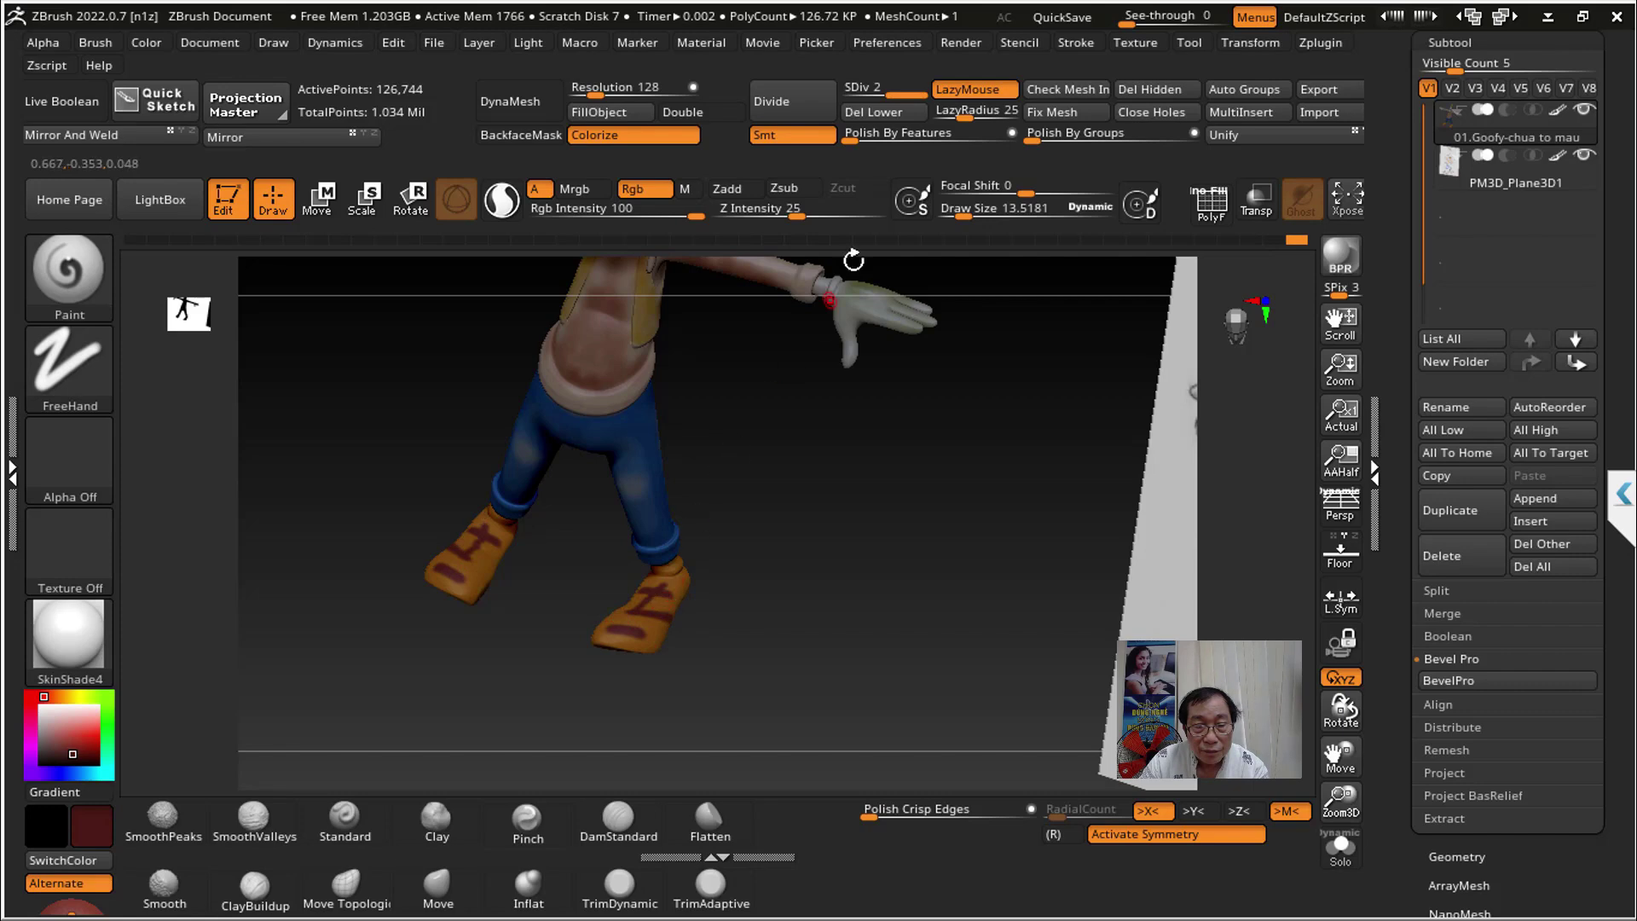
pyautogui.moveTo(968, 214); pyautogui.dragTo(986, 214)
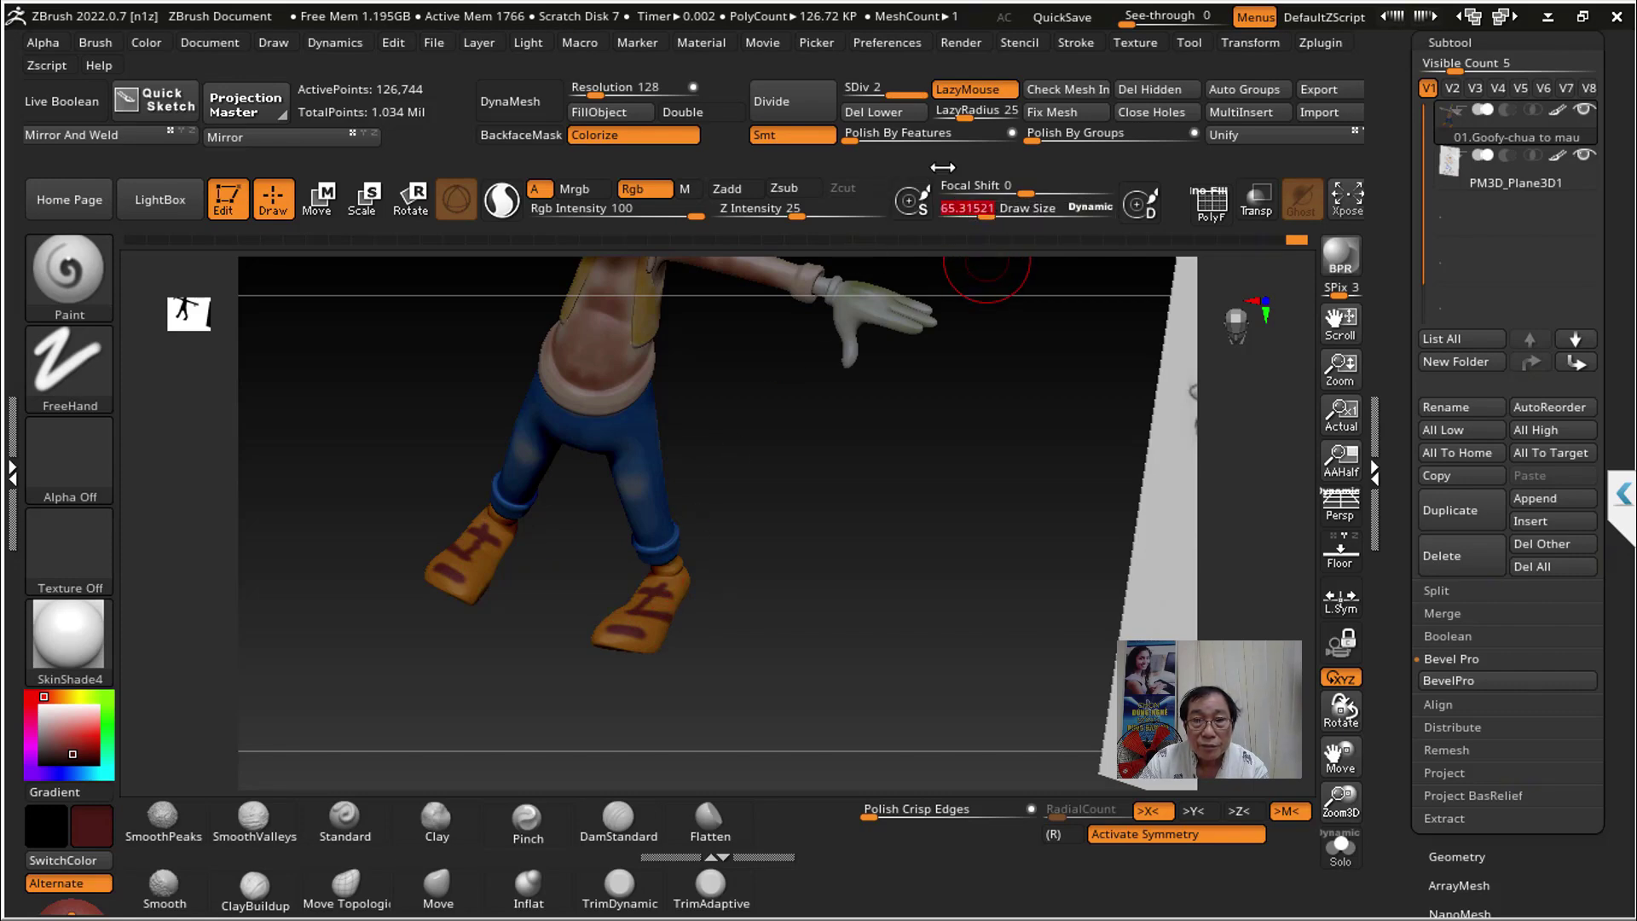
pyautogui.click(976, 89)
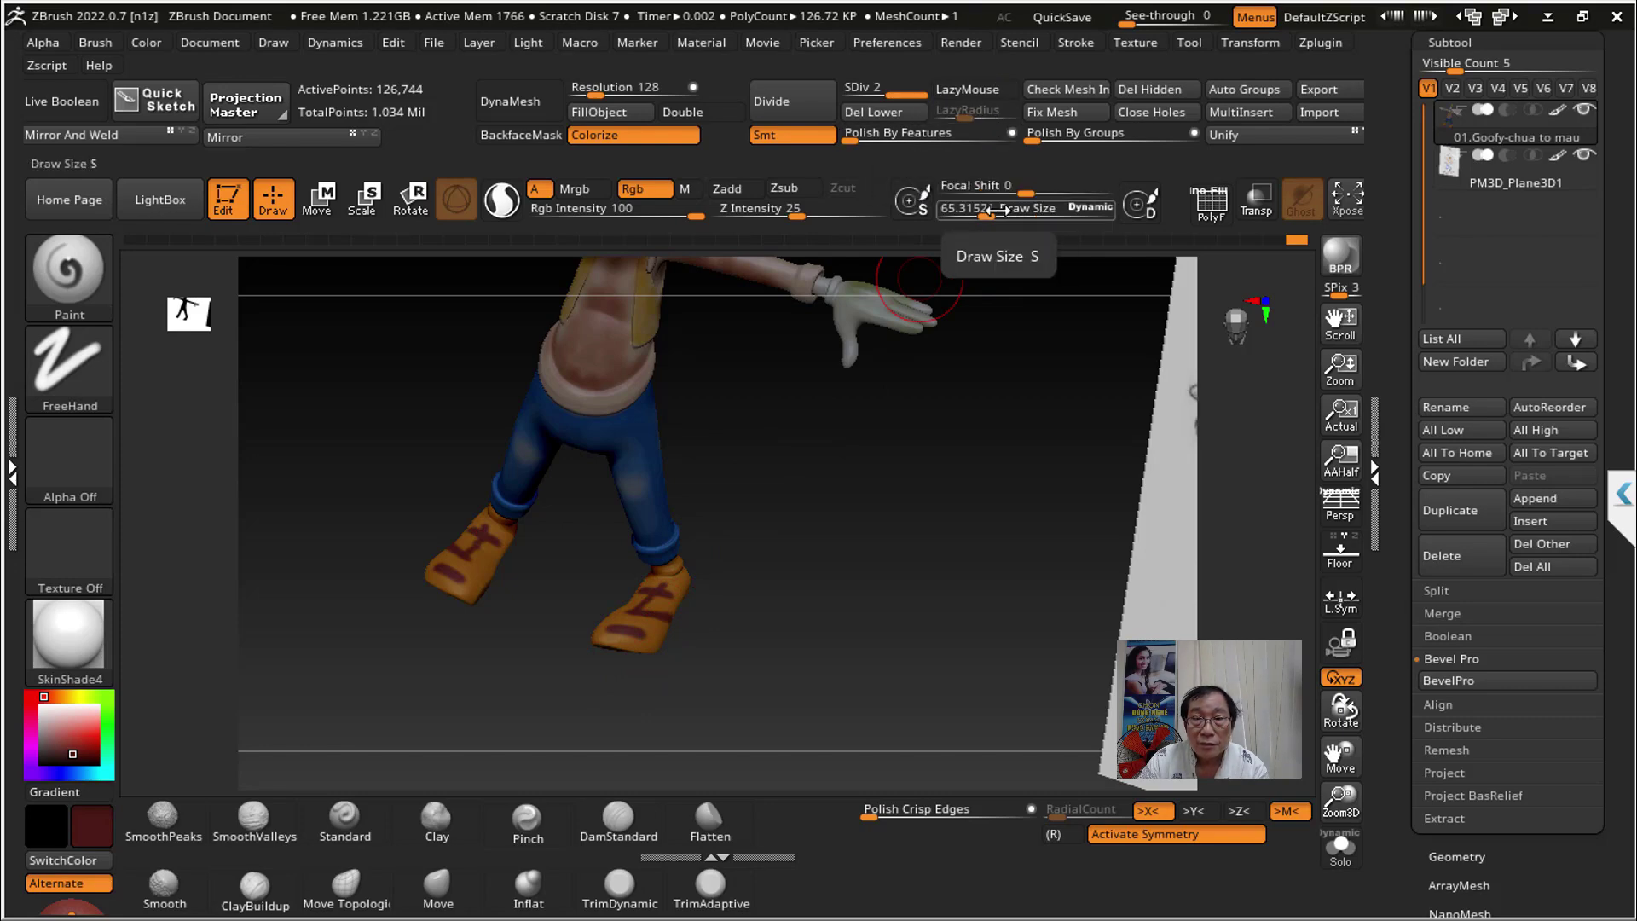
pyautogui.moveTo(993, 210); pyautogui.dragTo(981, 212)
pyautogui.moveTo(652, 579)
pyautogui.mouseDown()
pyautogui.moveTo(656, 601)
pyautogui.moveTo(618, 624)
pyautogui.mouseUp()
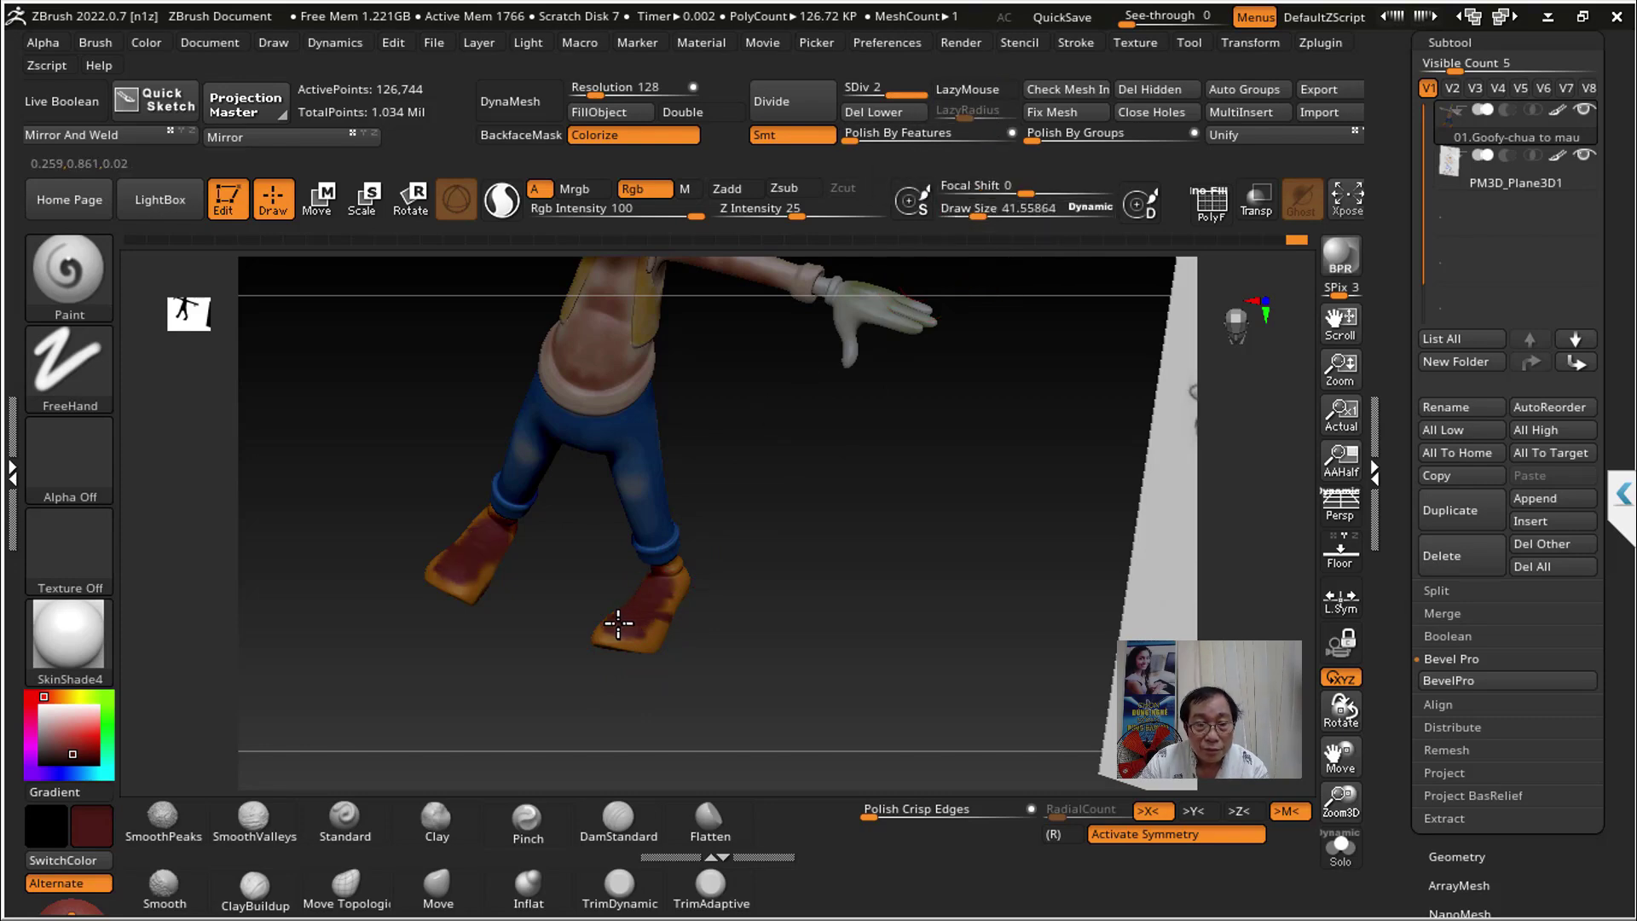
pyautogui.moveTo(827, 628)
pyautogui.mouseDown()
pyautogui.moveTo(796, 606)
pyautogui.moveTo(821, 657)
pyautogui.moveTo(832, 646)
pyautogui.moveTo(796, 559)
pyautogui.moveTo(919, 662)
pyautogui.moveTo(917, 603)
pyautogui.moveTo(939, 578)
pyautogui.mouseUp()
pyautogui.press('f')
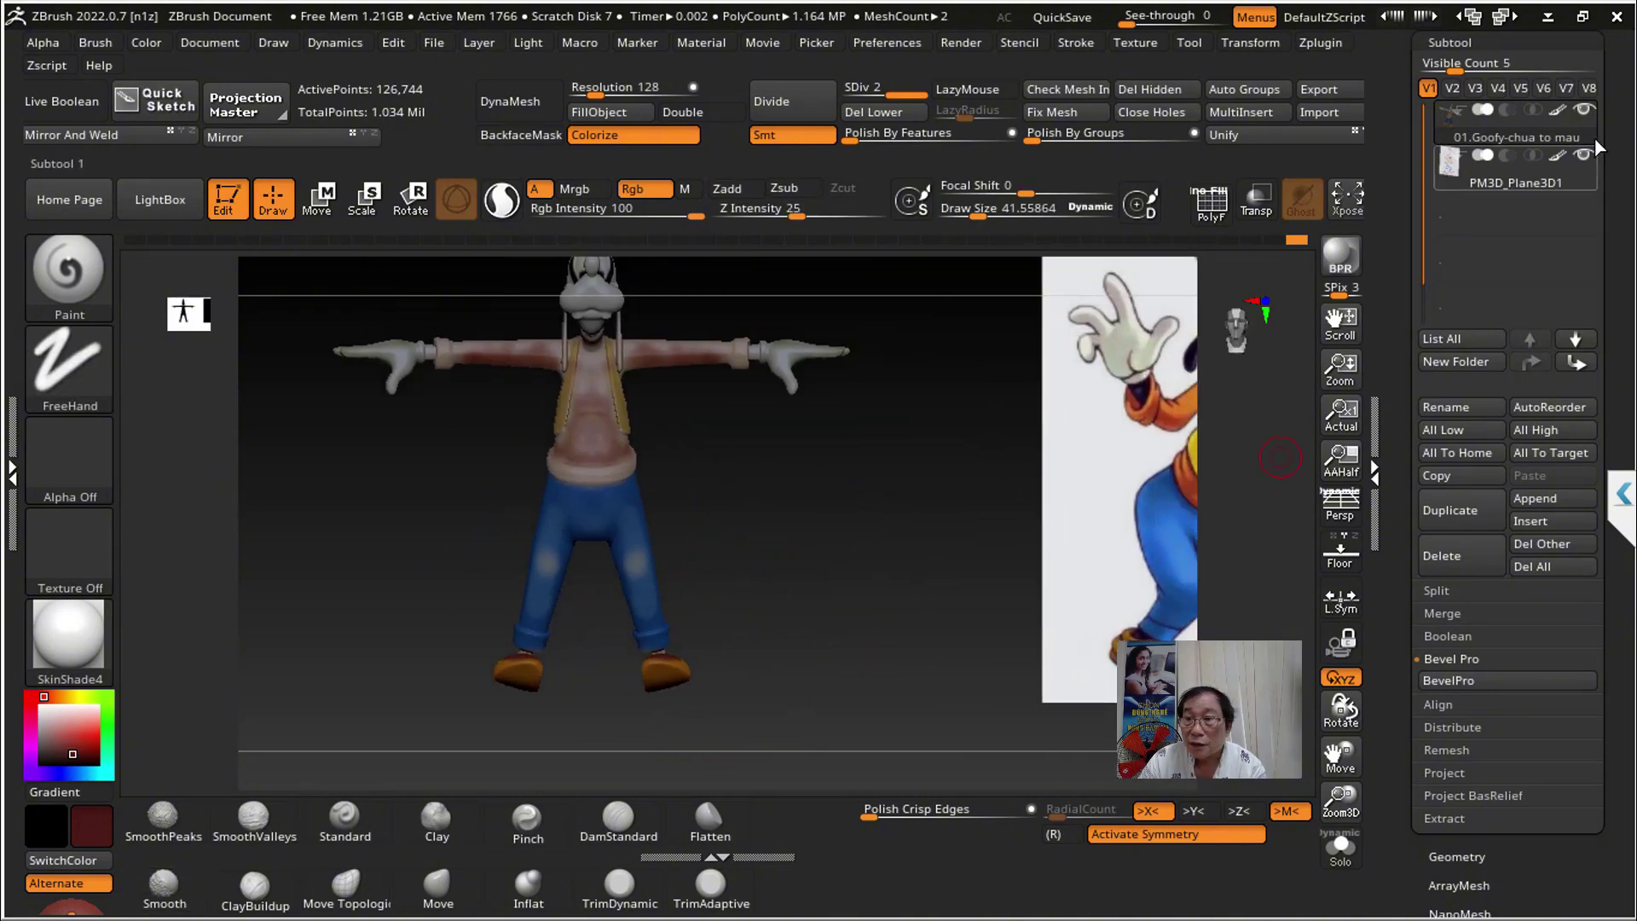
# Step: Hide the PM3D_Plane3D1 reference plane in the subtool list
pyautogui.click(1583, 154)
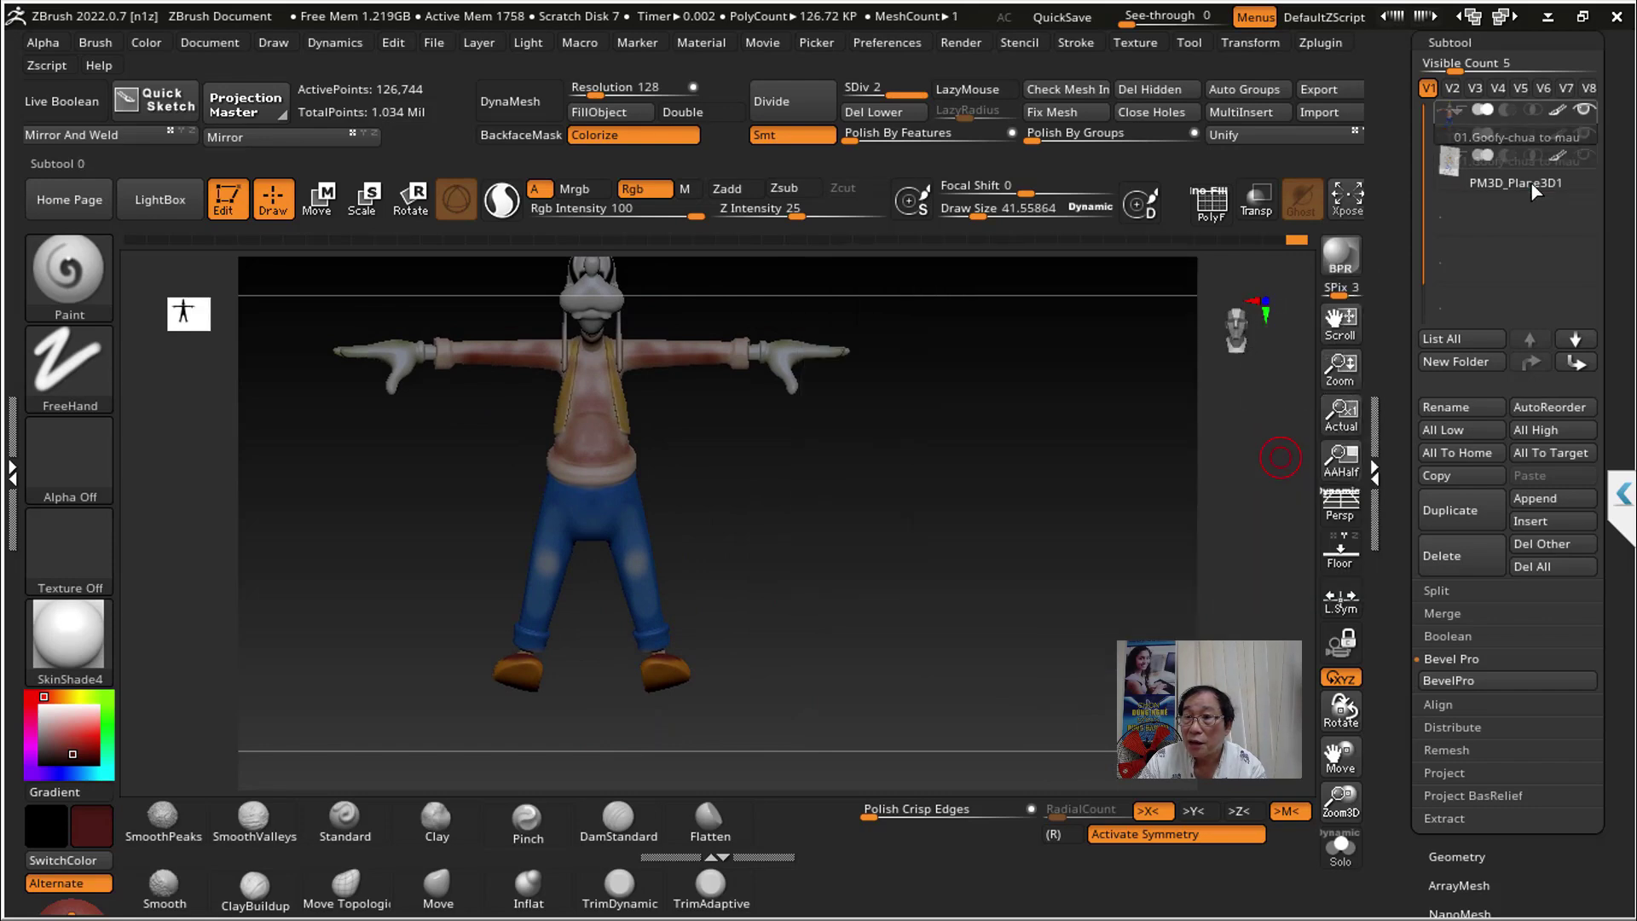
pyautogui.moveTo(1531, 191); pyautogui.dragTo(1531, 208)
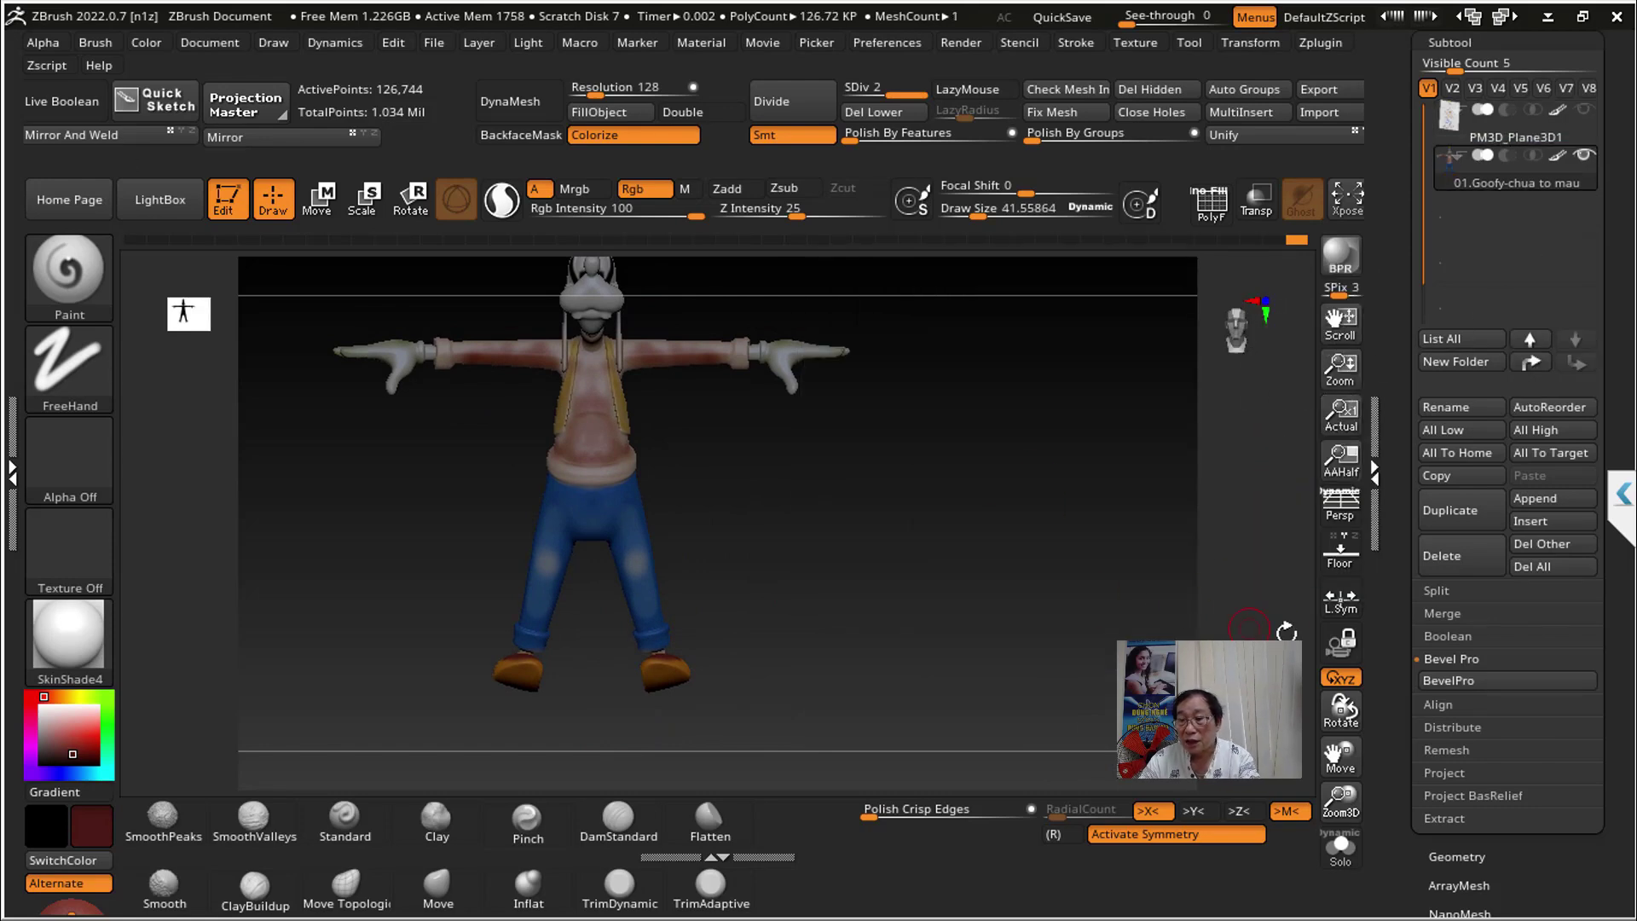
pyautogui.moveTo(1395, 575); pyautogui.dragTo(1392, 418)
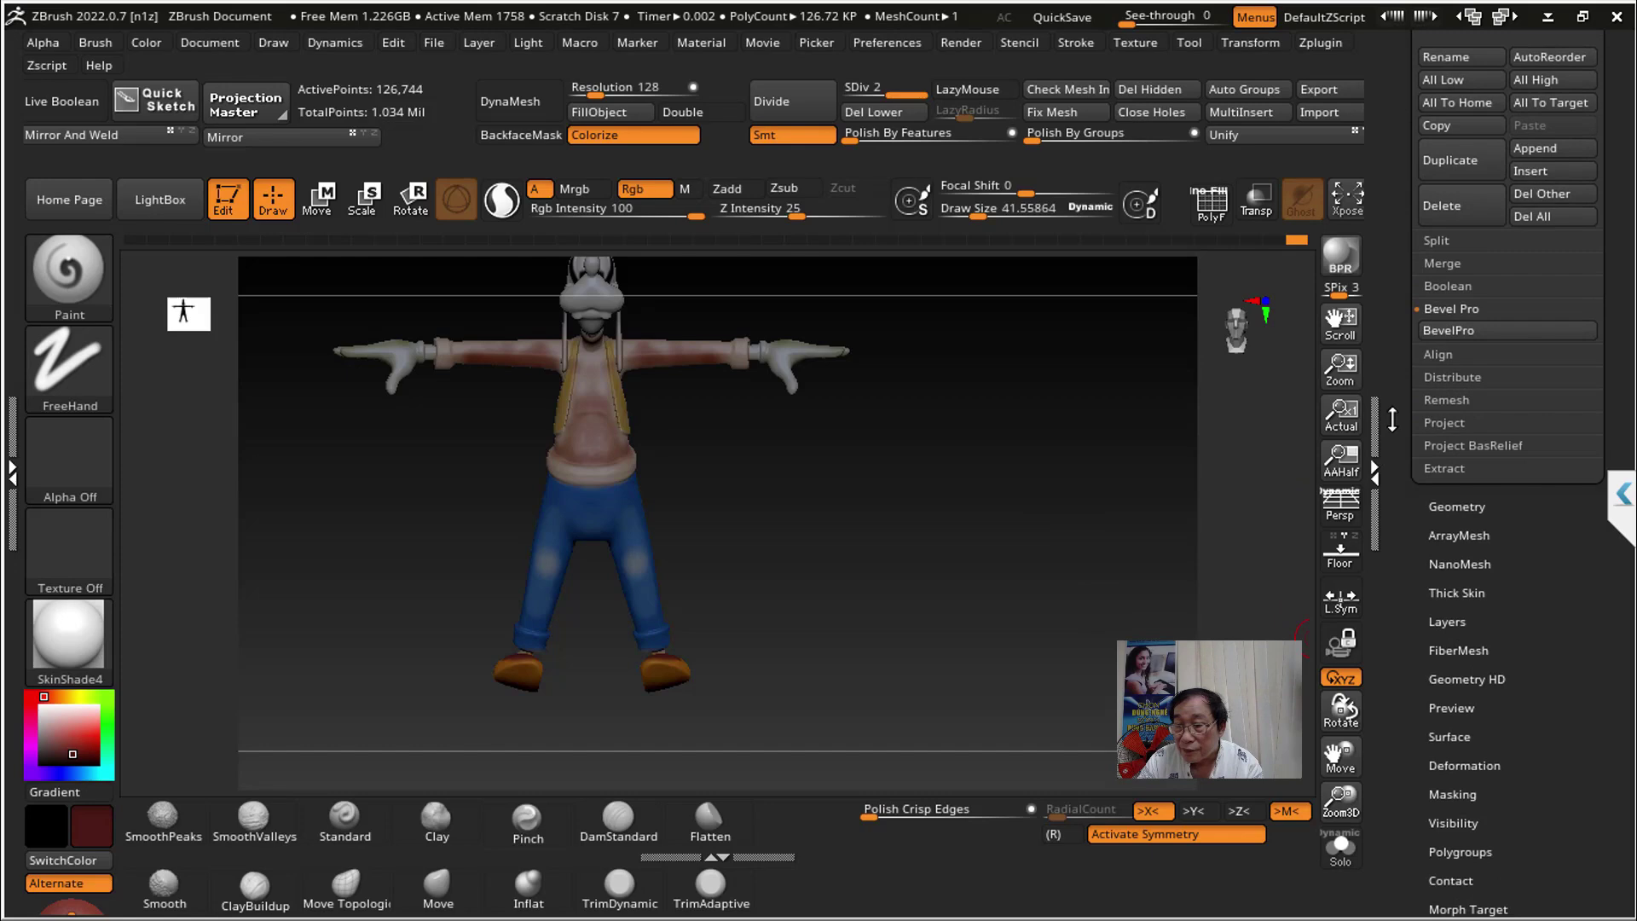
# Step: Create a 2048×2048 texture map for Goofy with New From Polypaint
pyautogui.click(1477, 506)
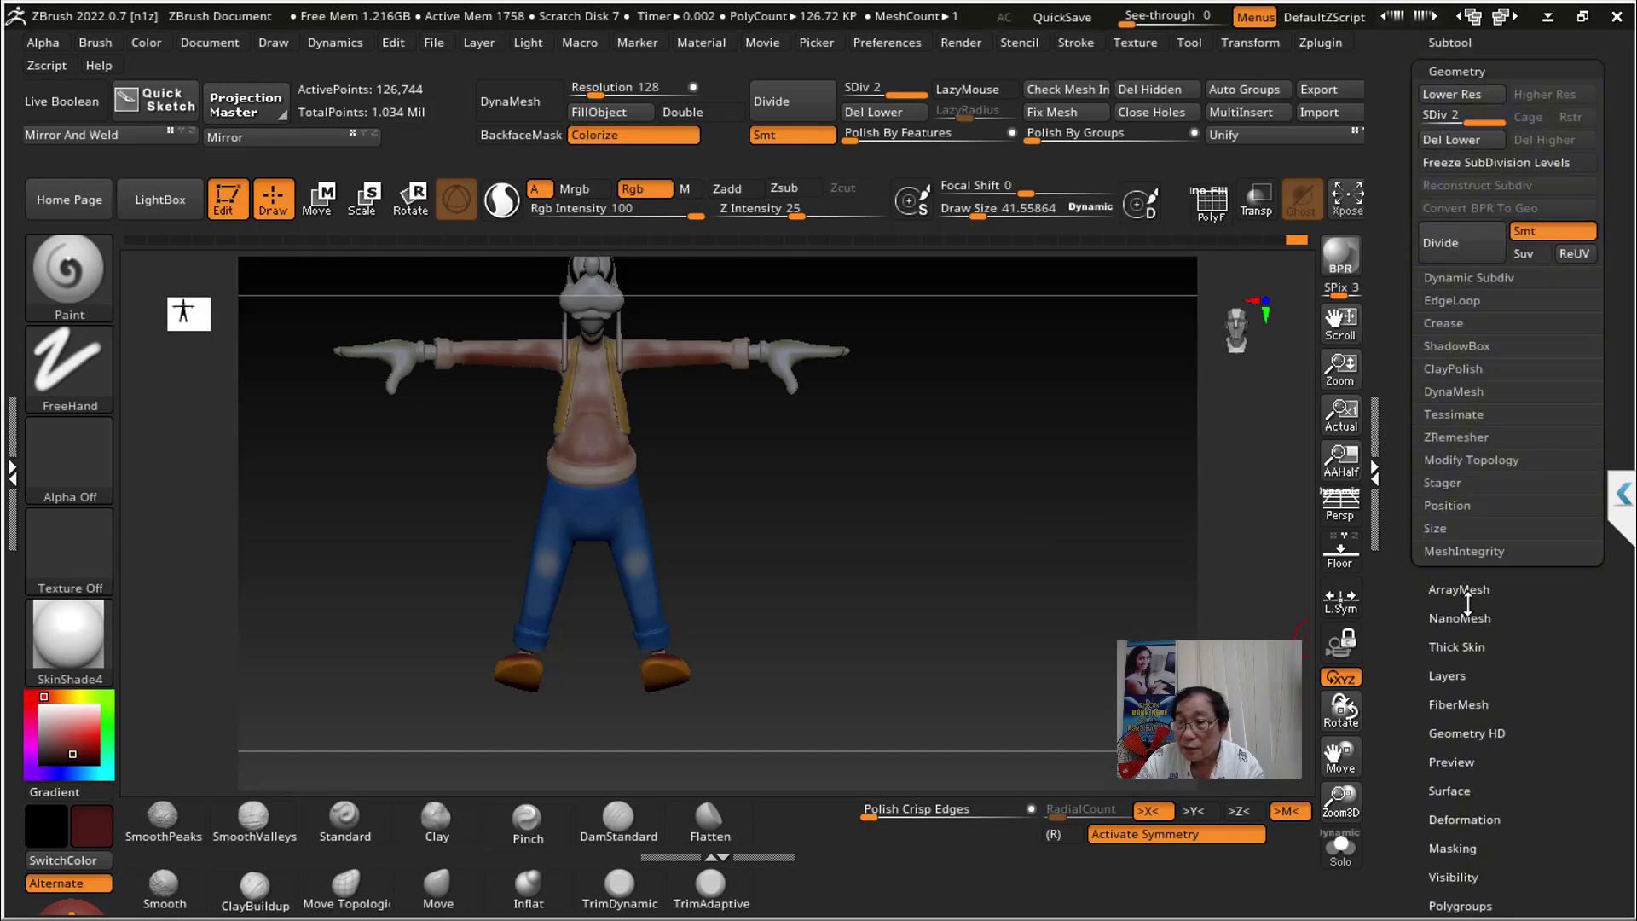
pyautogui.moveTo(1408, 682); pyautogui.dragTo(1471, 501)
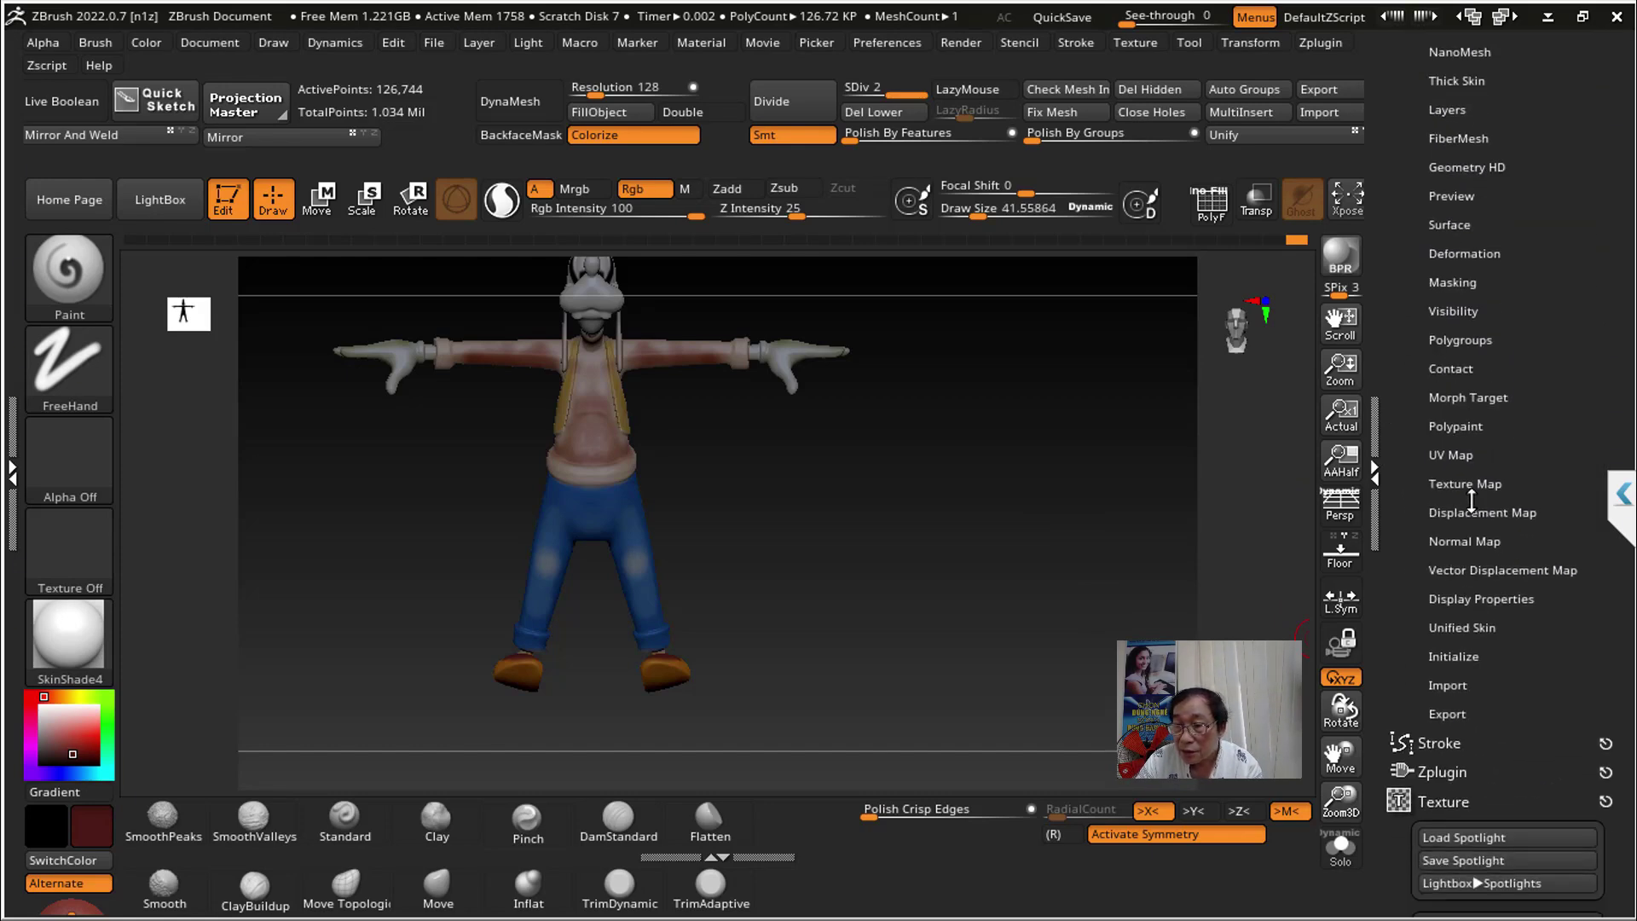
pyautogui.click(1483, 483)
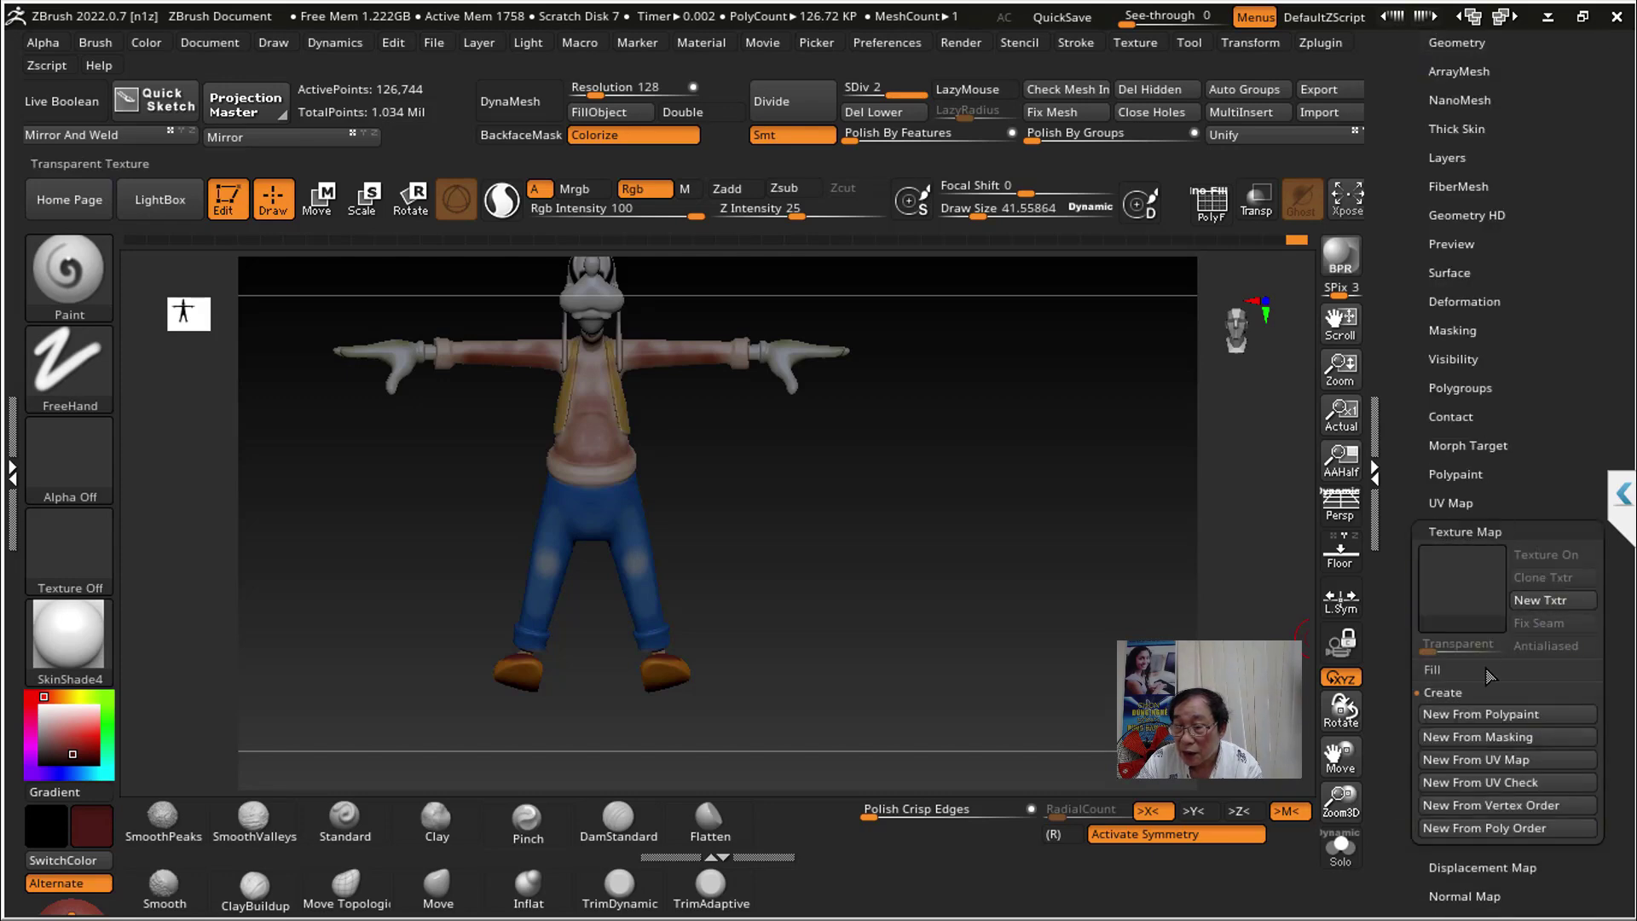
pyautogui.click(1460, 712)
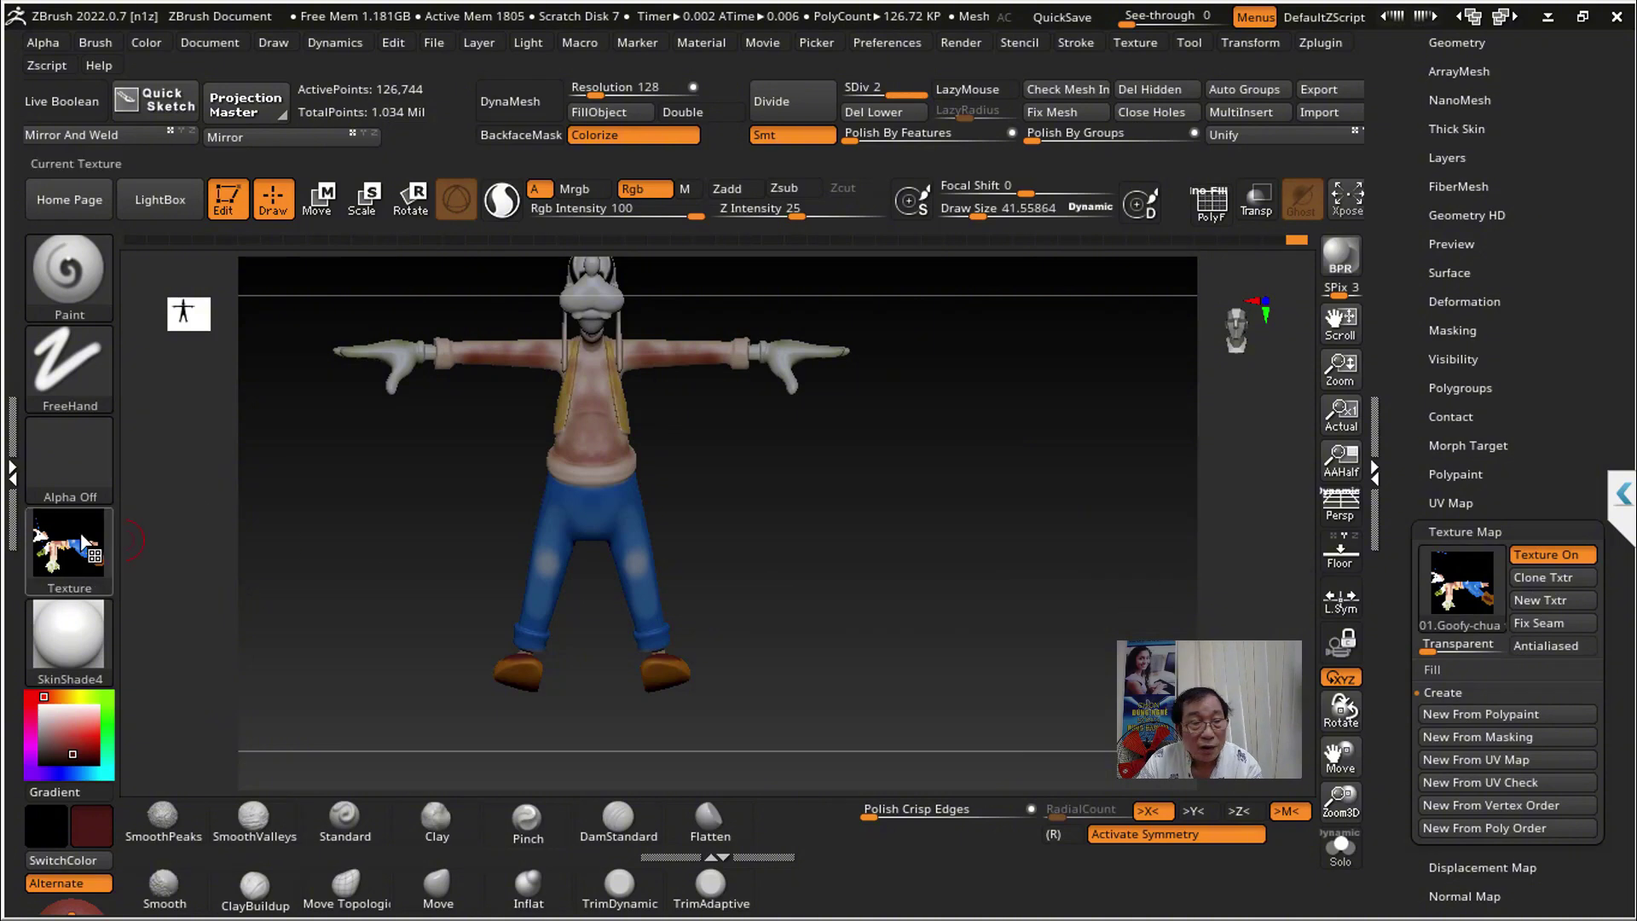
pyautogui.scroll(5, 1408, 415)
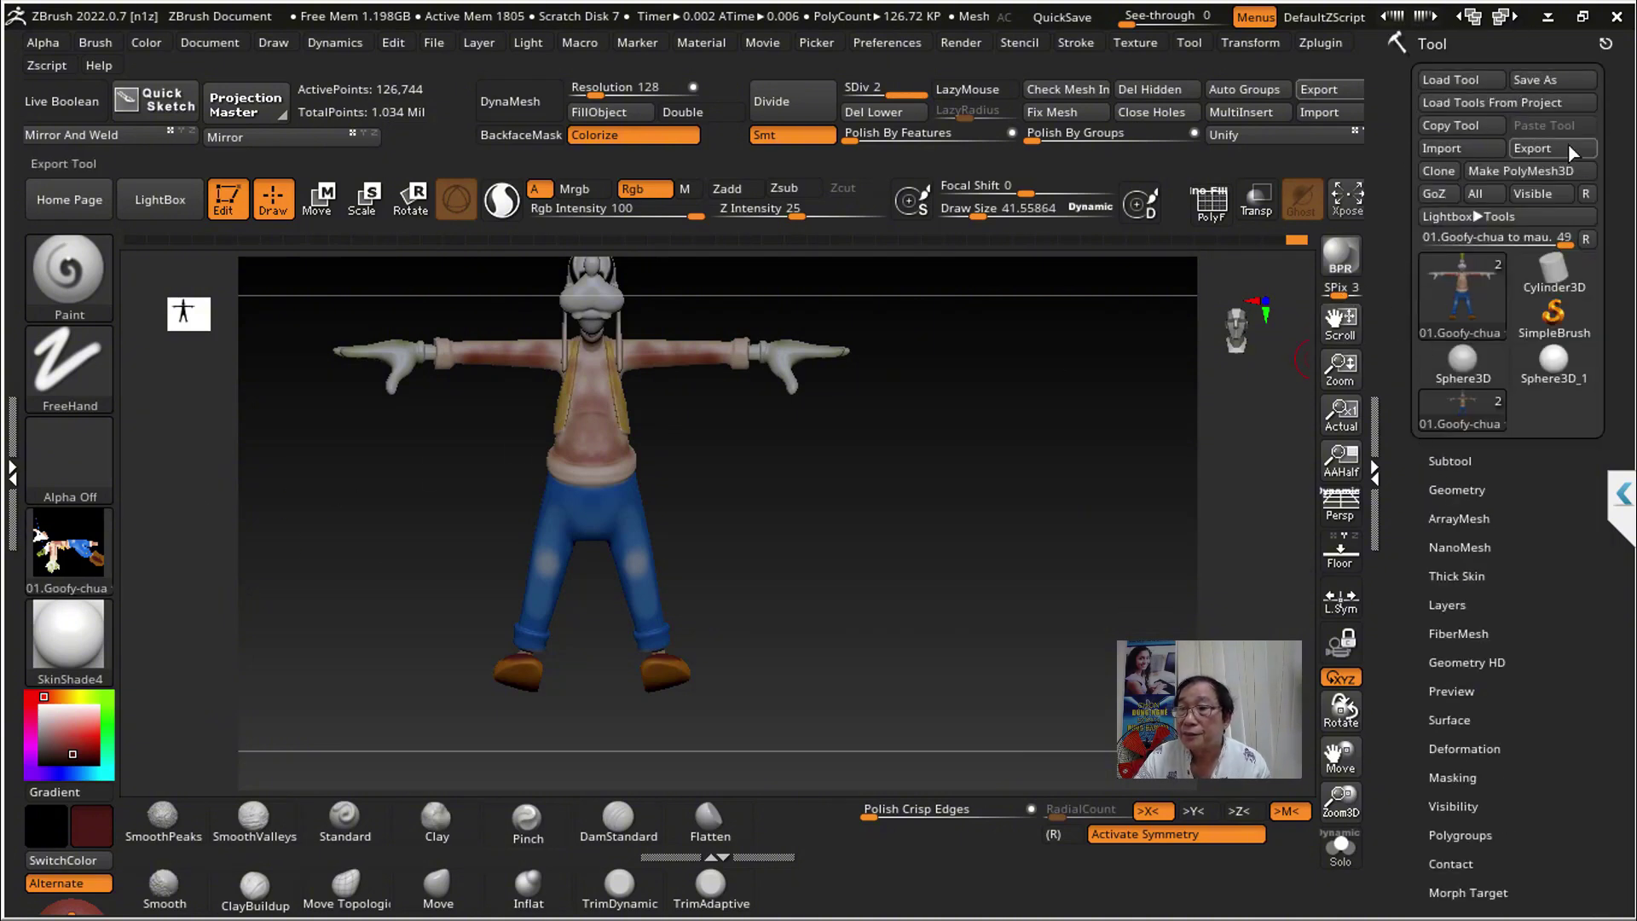
# Step: Make a new OBJ folder and save Goofy there as 01.Goofy-chua to mau.obj
pyautogui.click(1545, 152)
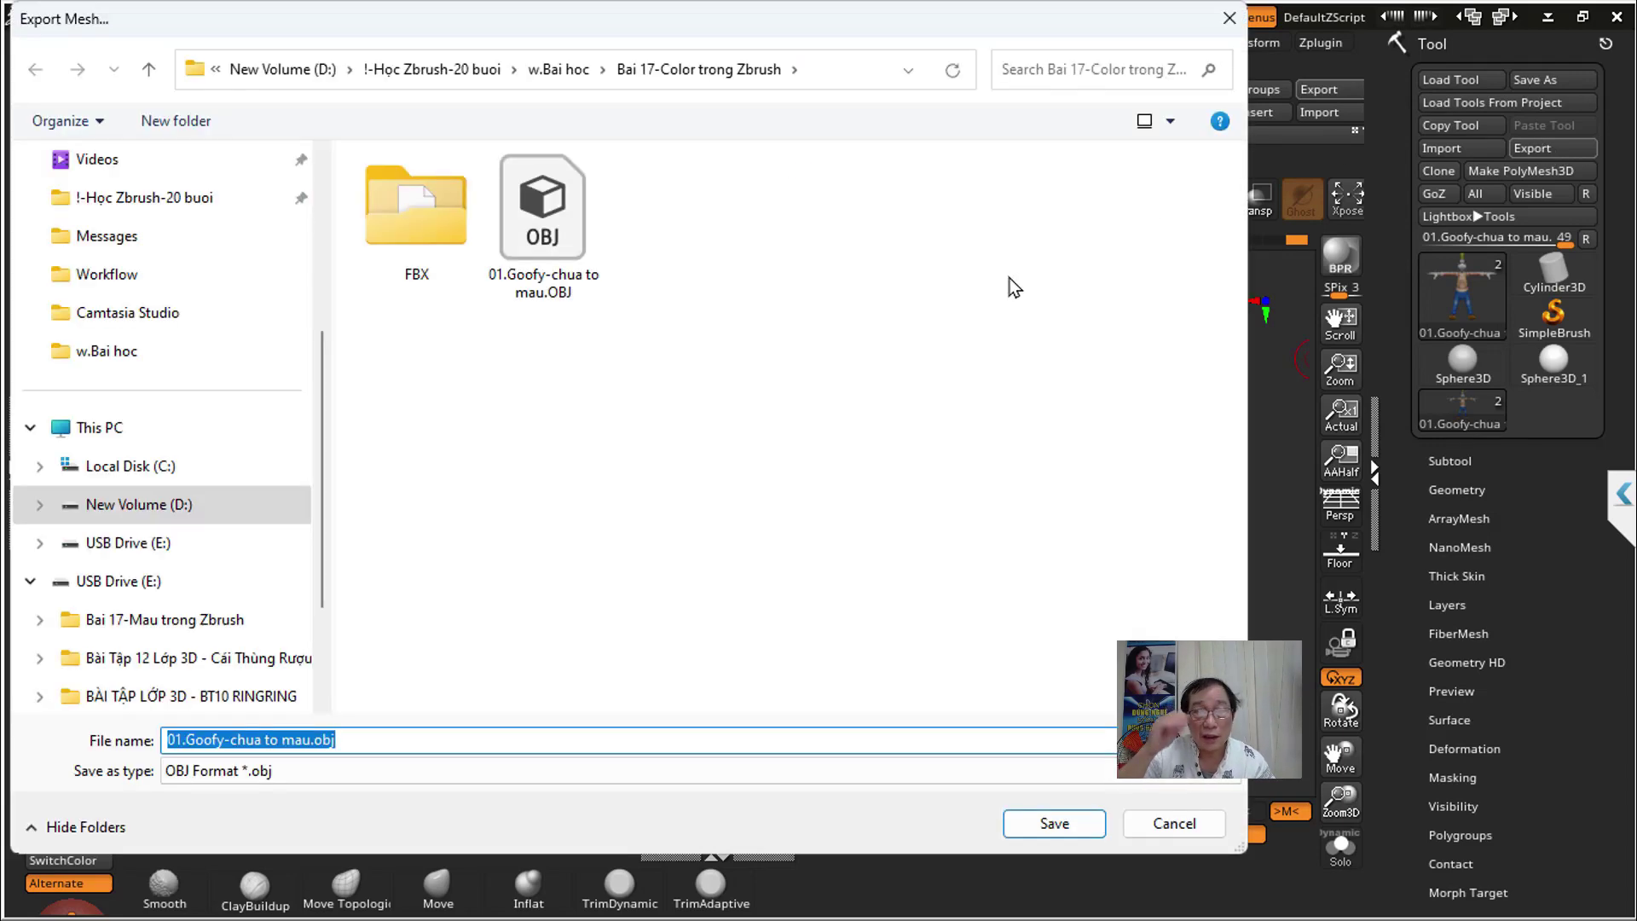
pyautogui.rightClick(603, 471)
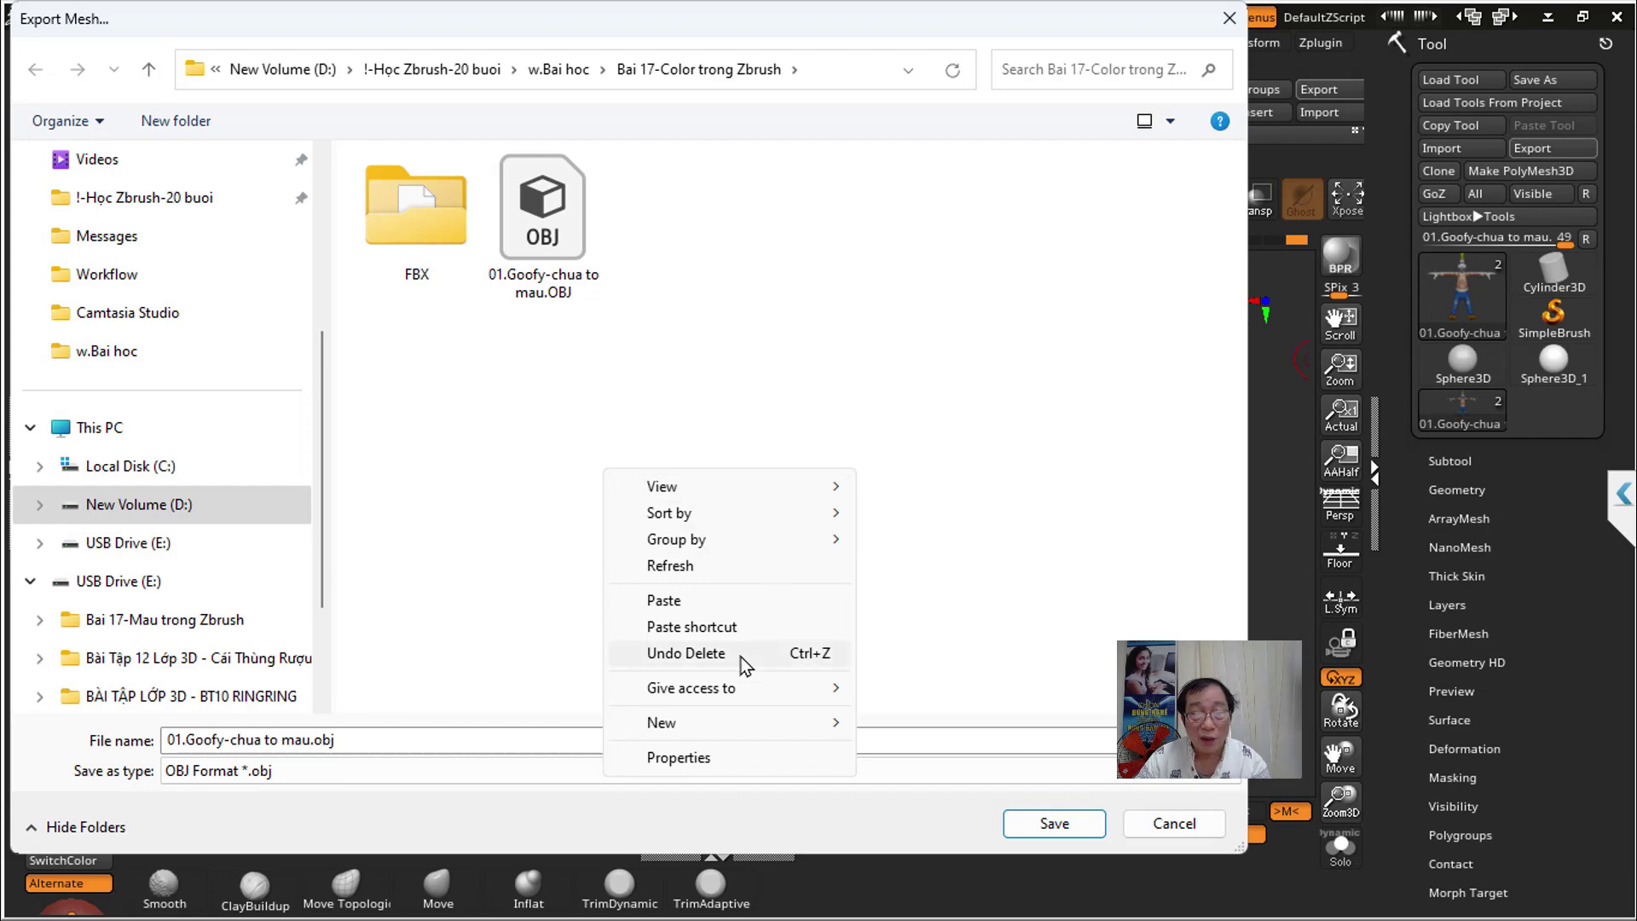
pyautogui.moveTo(661, 721)
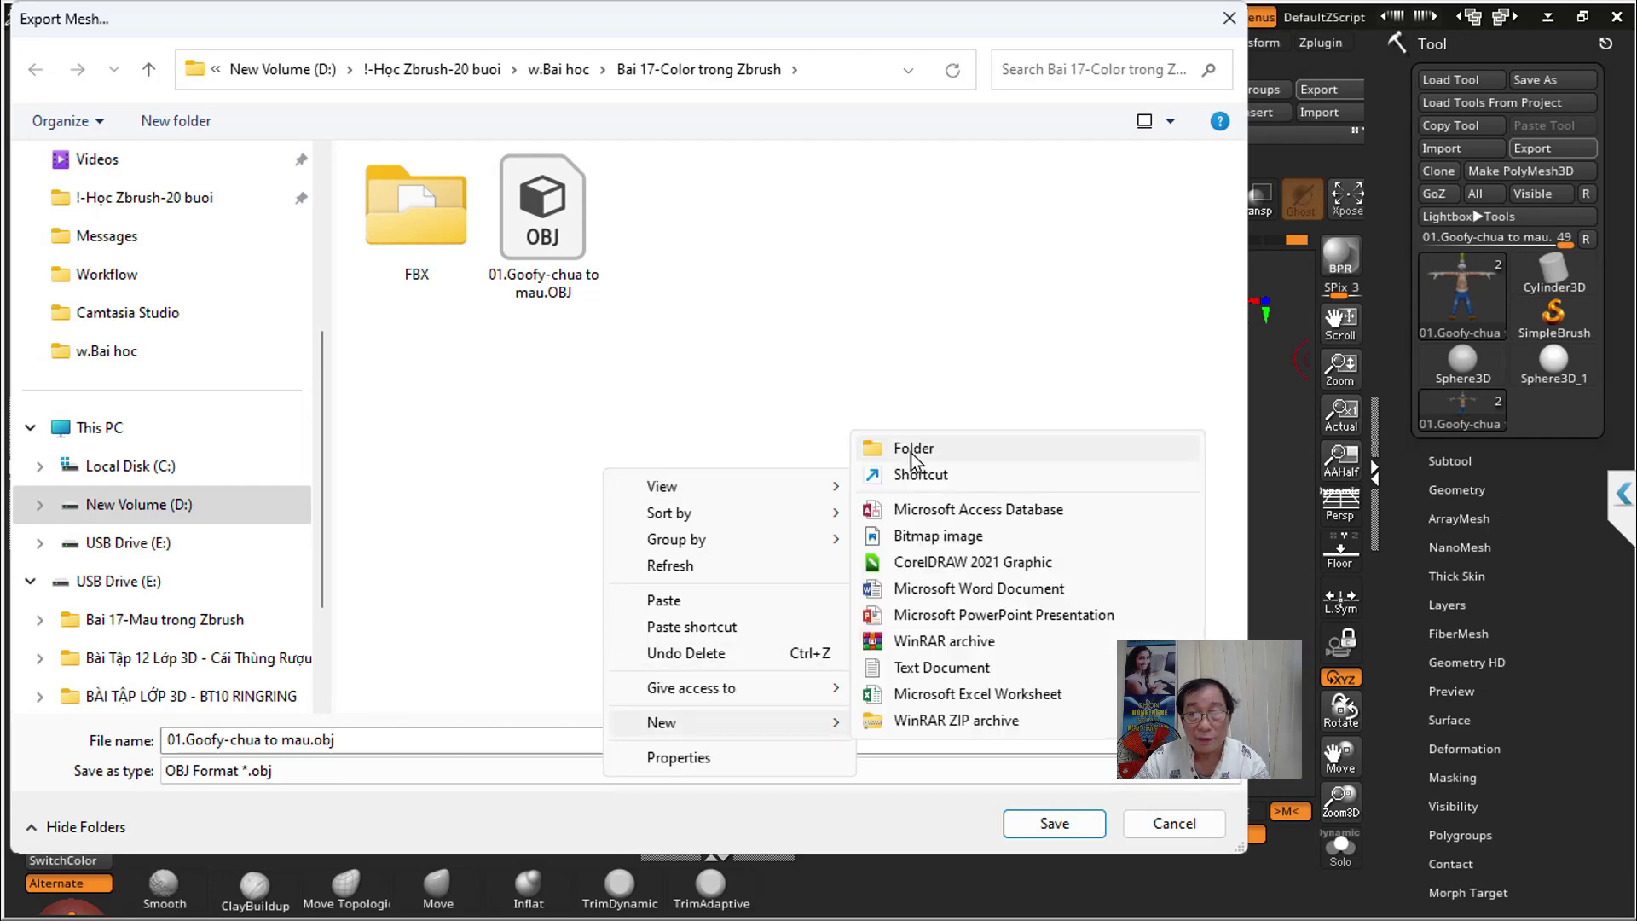
pyautogui.click(906, 448)
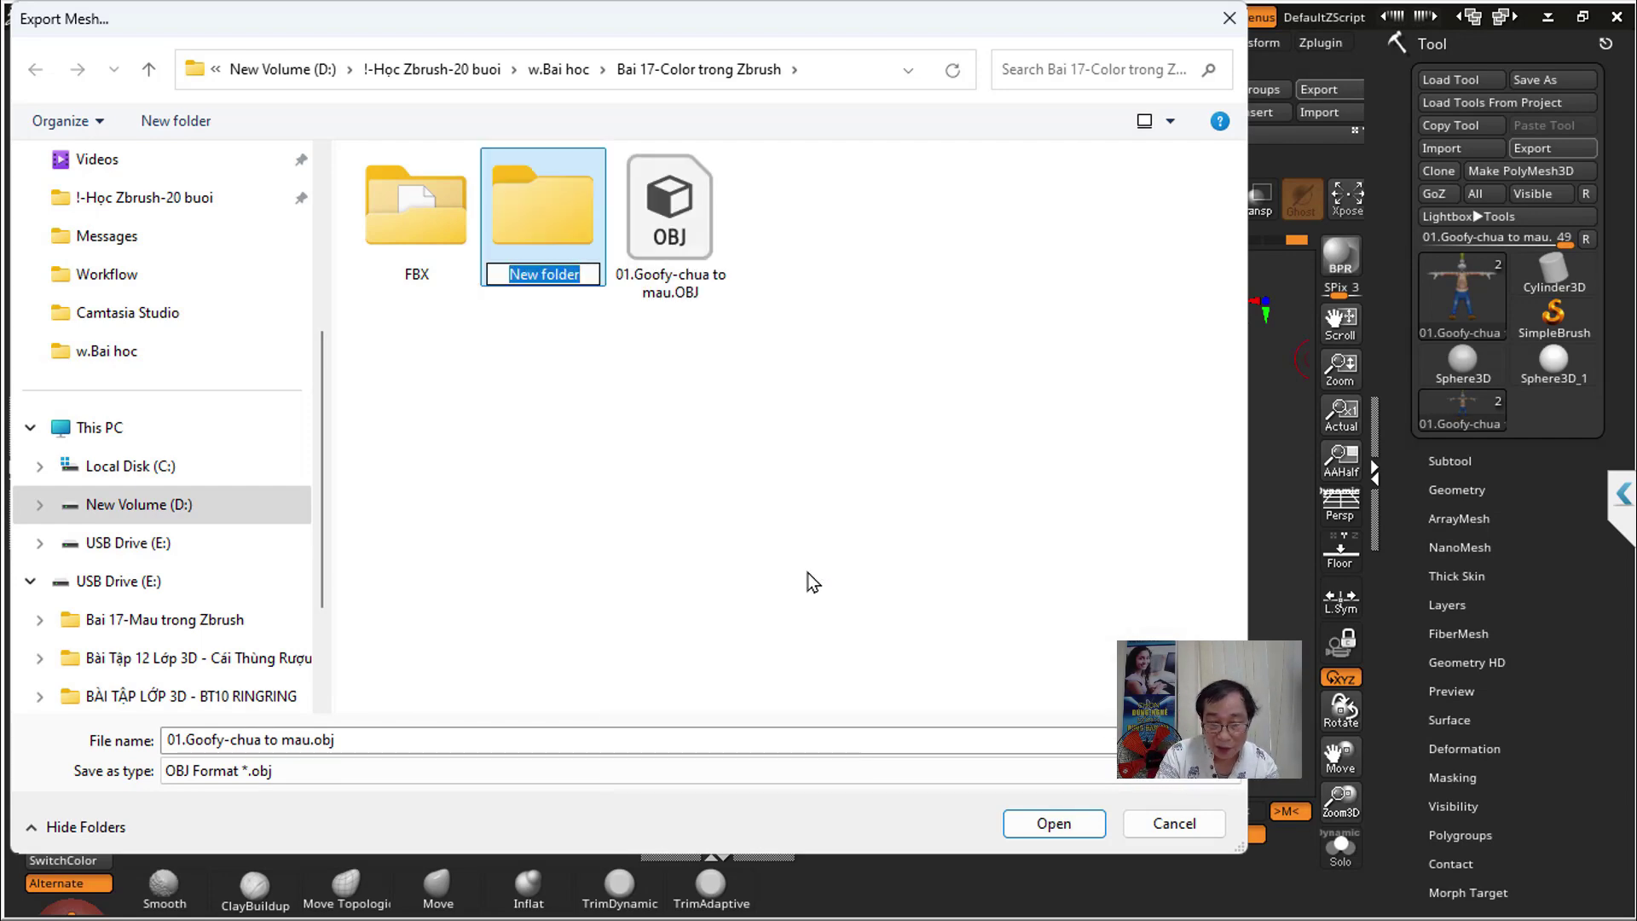
pyautogui.write('OBJ')
pyautogui.press('Return')
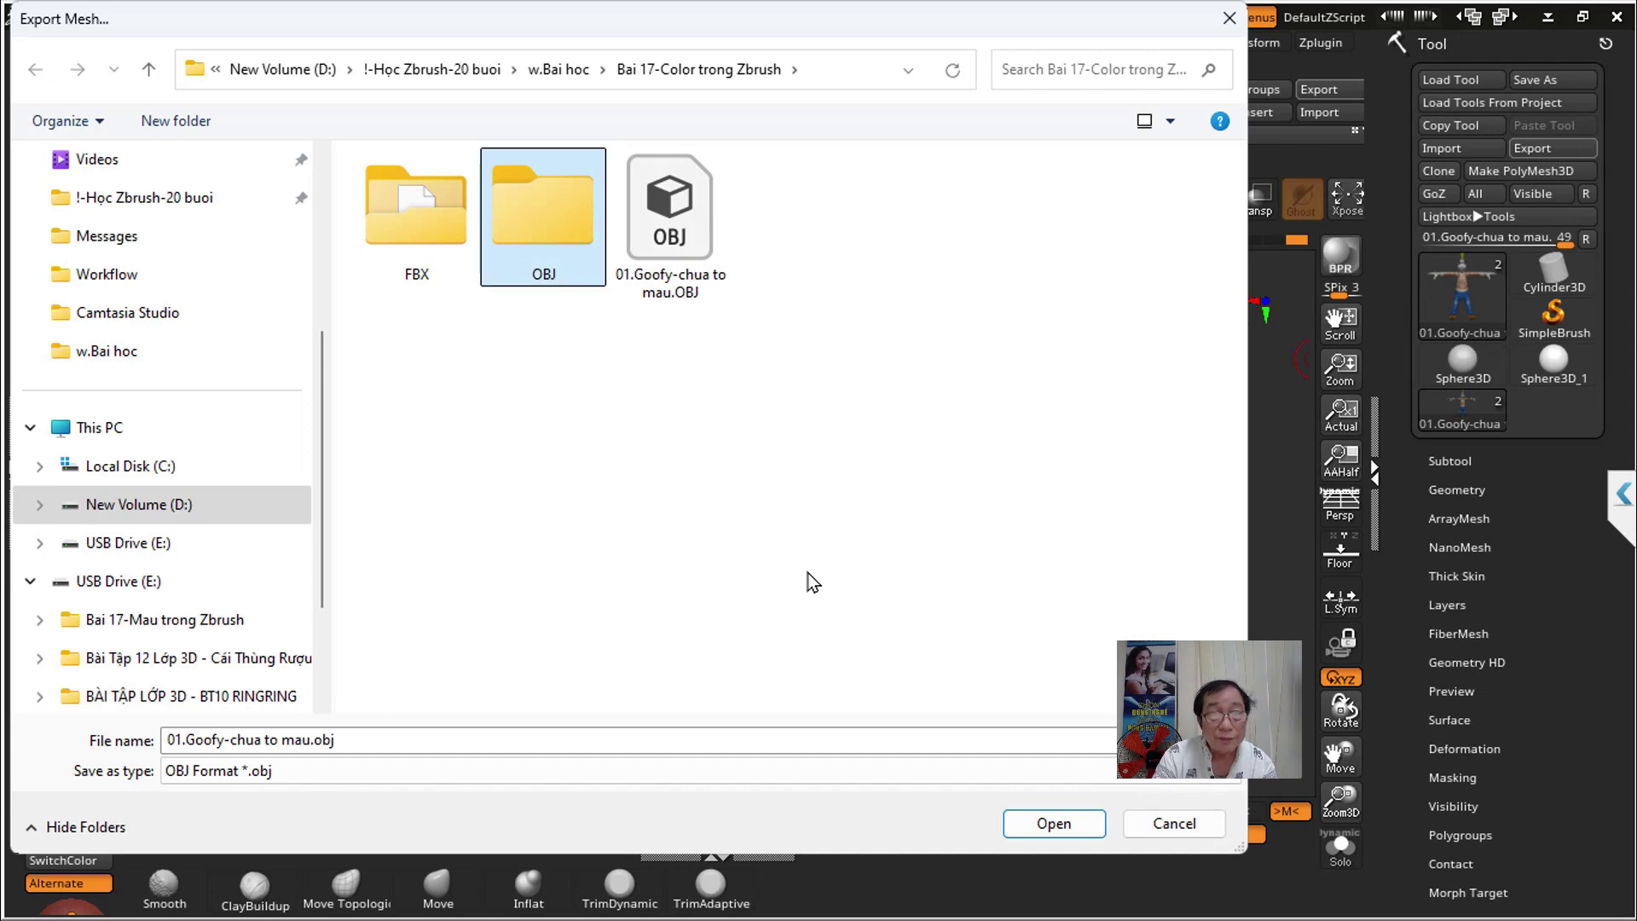
pyautogui.press('Return')
pyautogui.click(1055, 822)
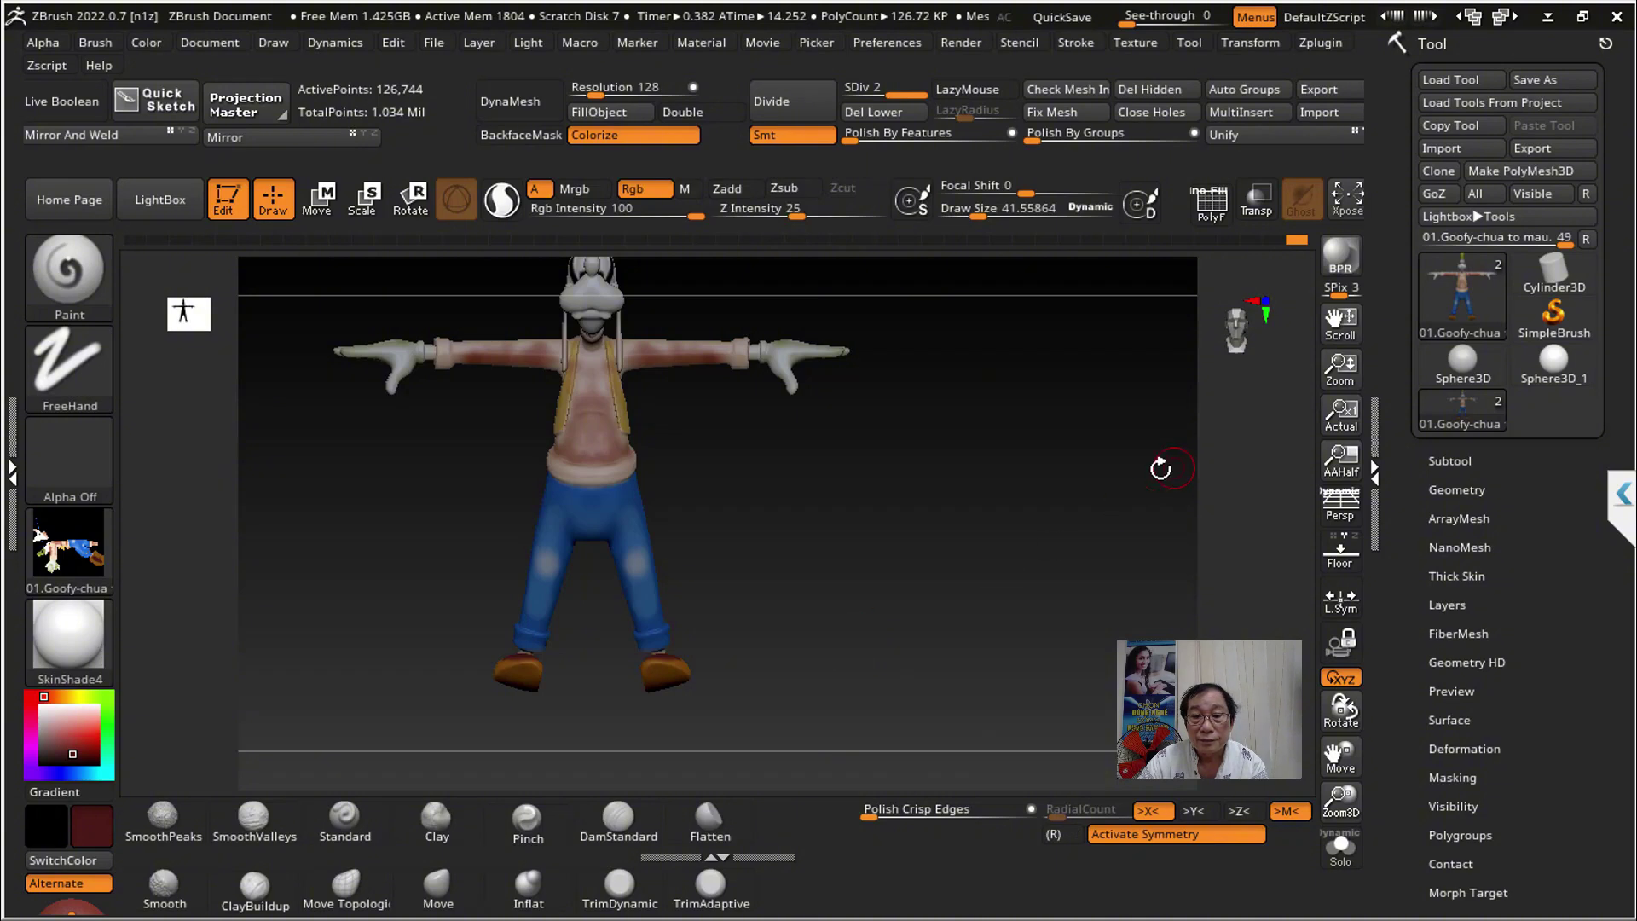
# Step: Review Goofy's texture map settings and the list of loaded textures
pyautogui.press('shift')
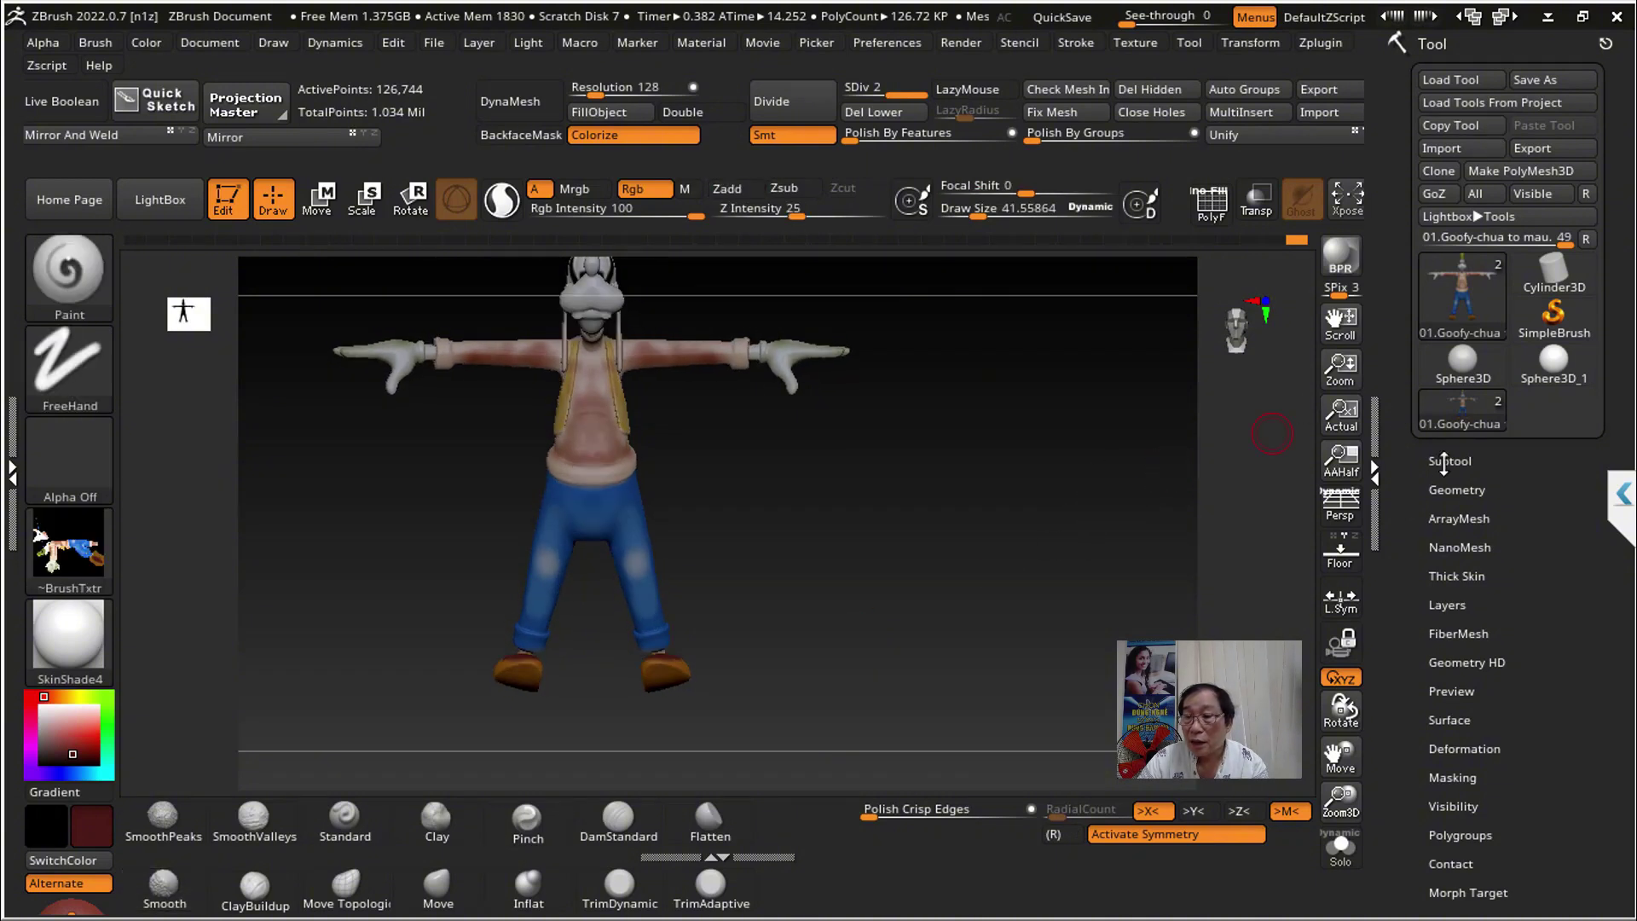
pyautogui.scroll(-5, 1422, 479)
pyautogui.click(1459, 468)
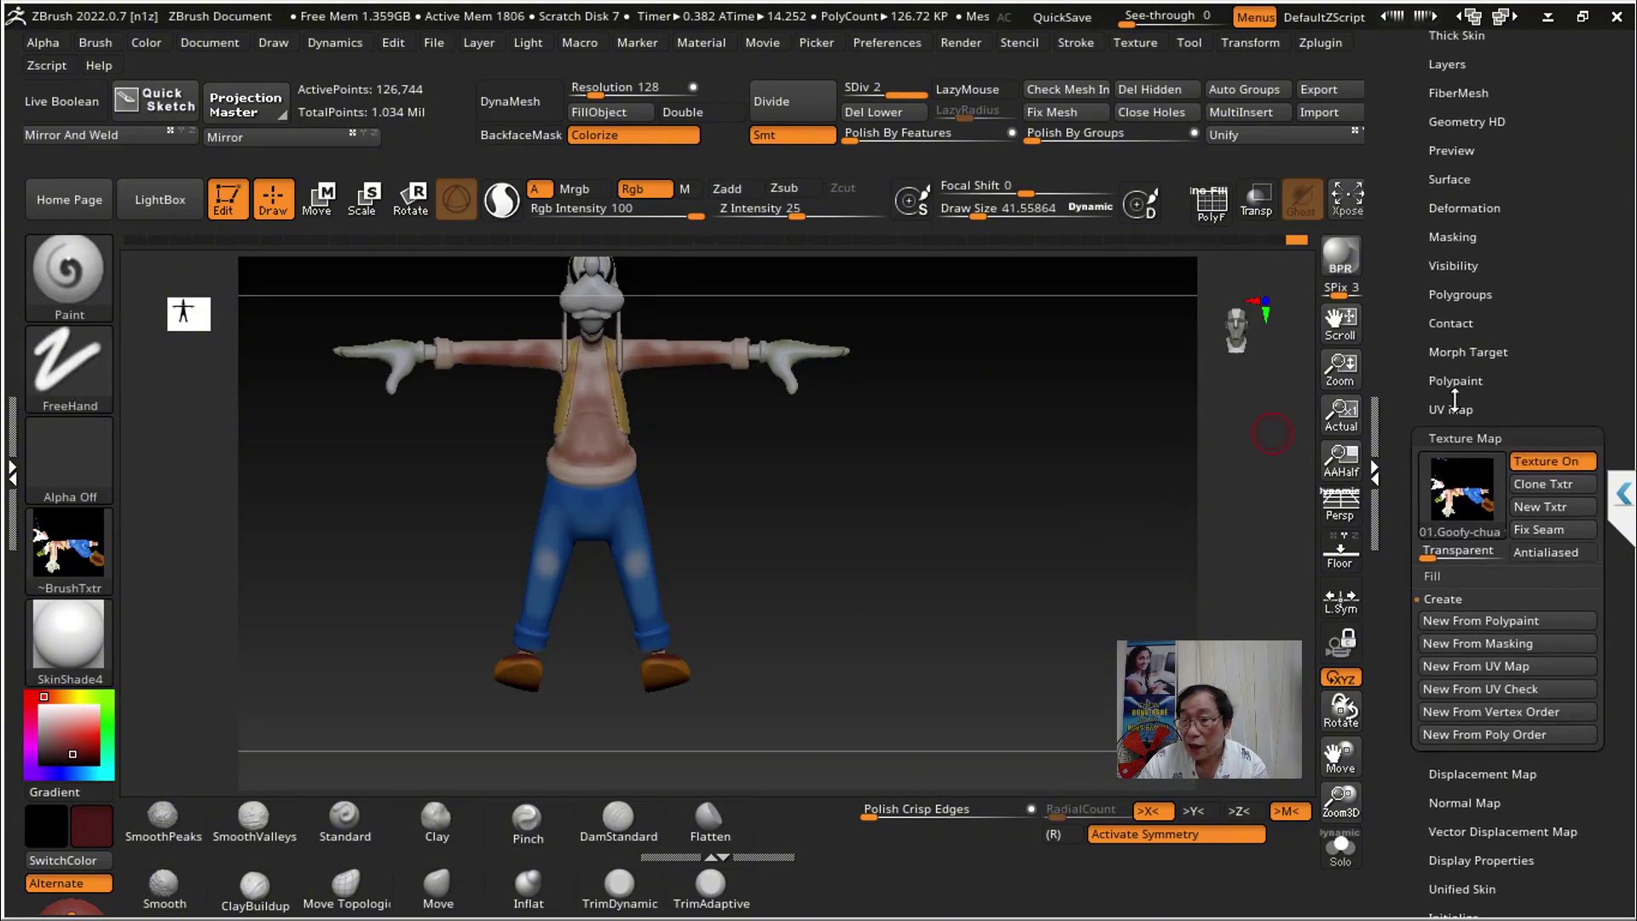
pyautogui.click(1463, 435)
pyautogui.scroll(-2, 1449, 477)
pyautogui.scroll(-5, 1432, 511)
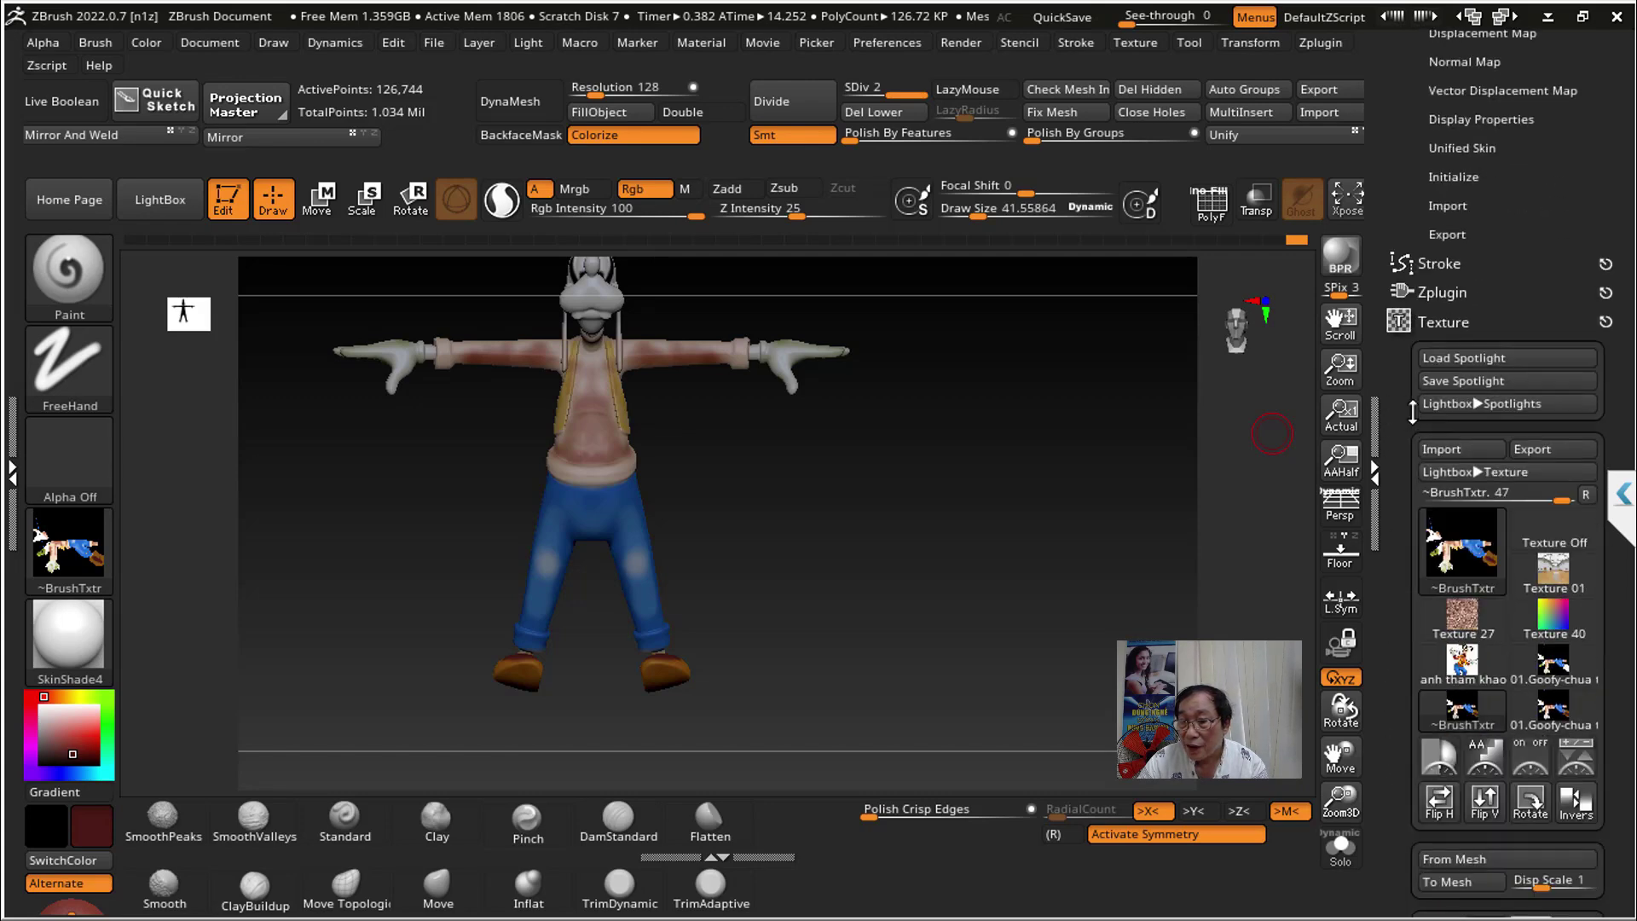
pyautogui.scroll(-4, 1463, 384)
pyautogui.click(1461, 317)
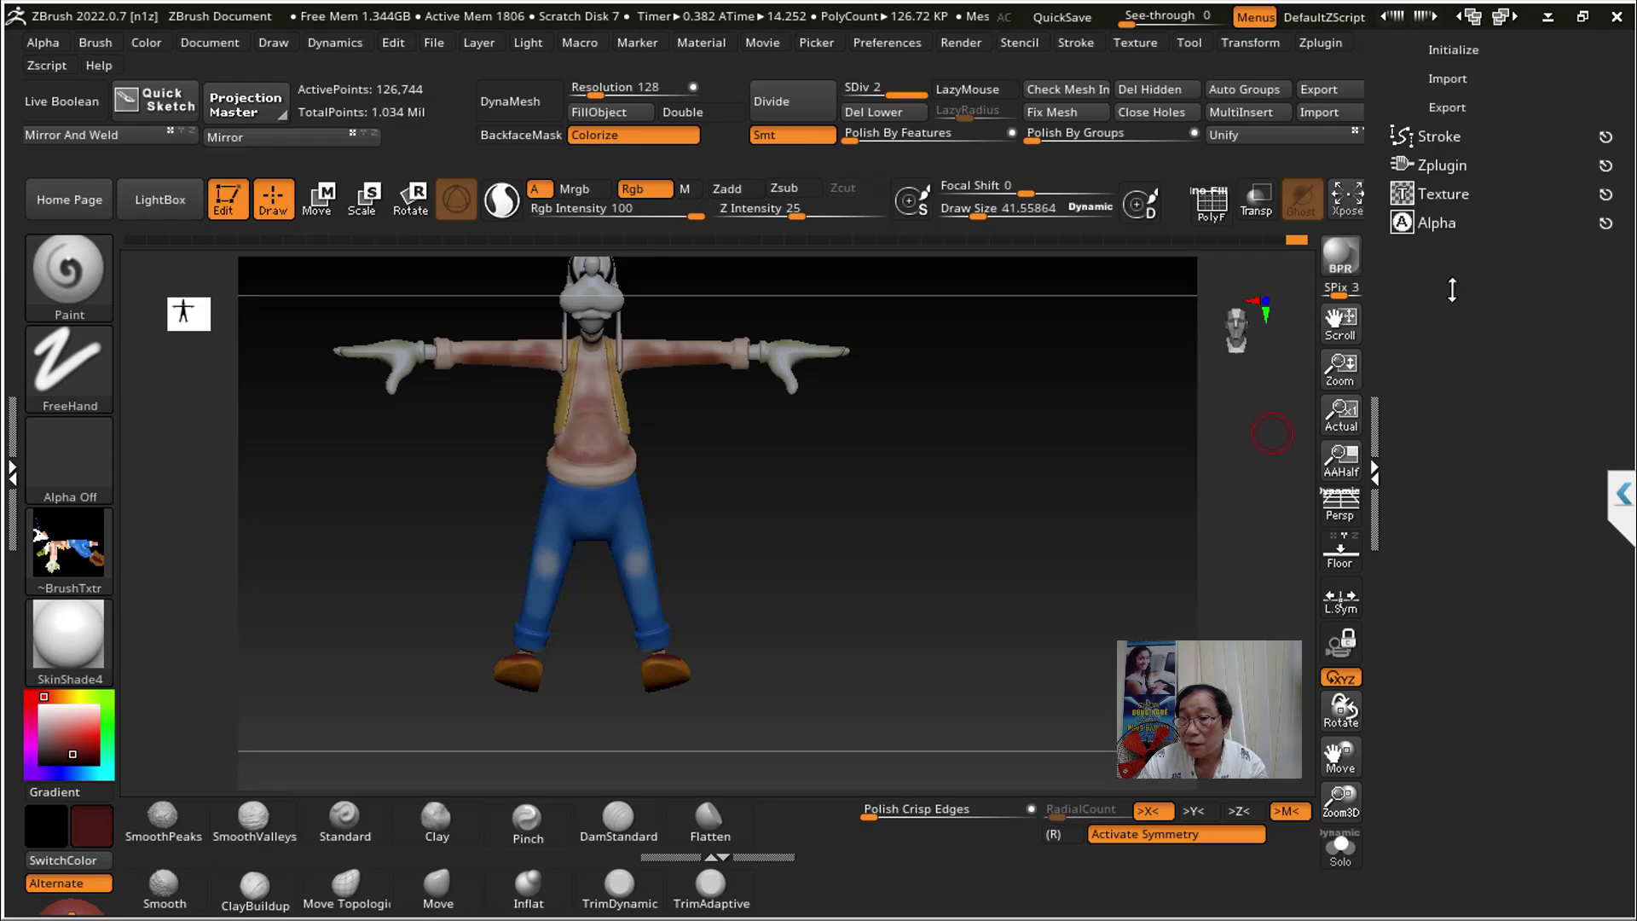
# Step: Open the FBX ExportImport plugin options and start an FBX export
pyautogui.click(1447, 167)
pyautogui.click(1454, 568)
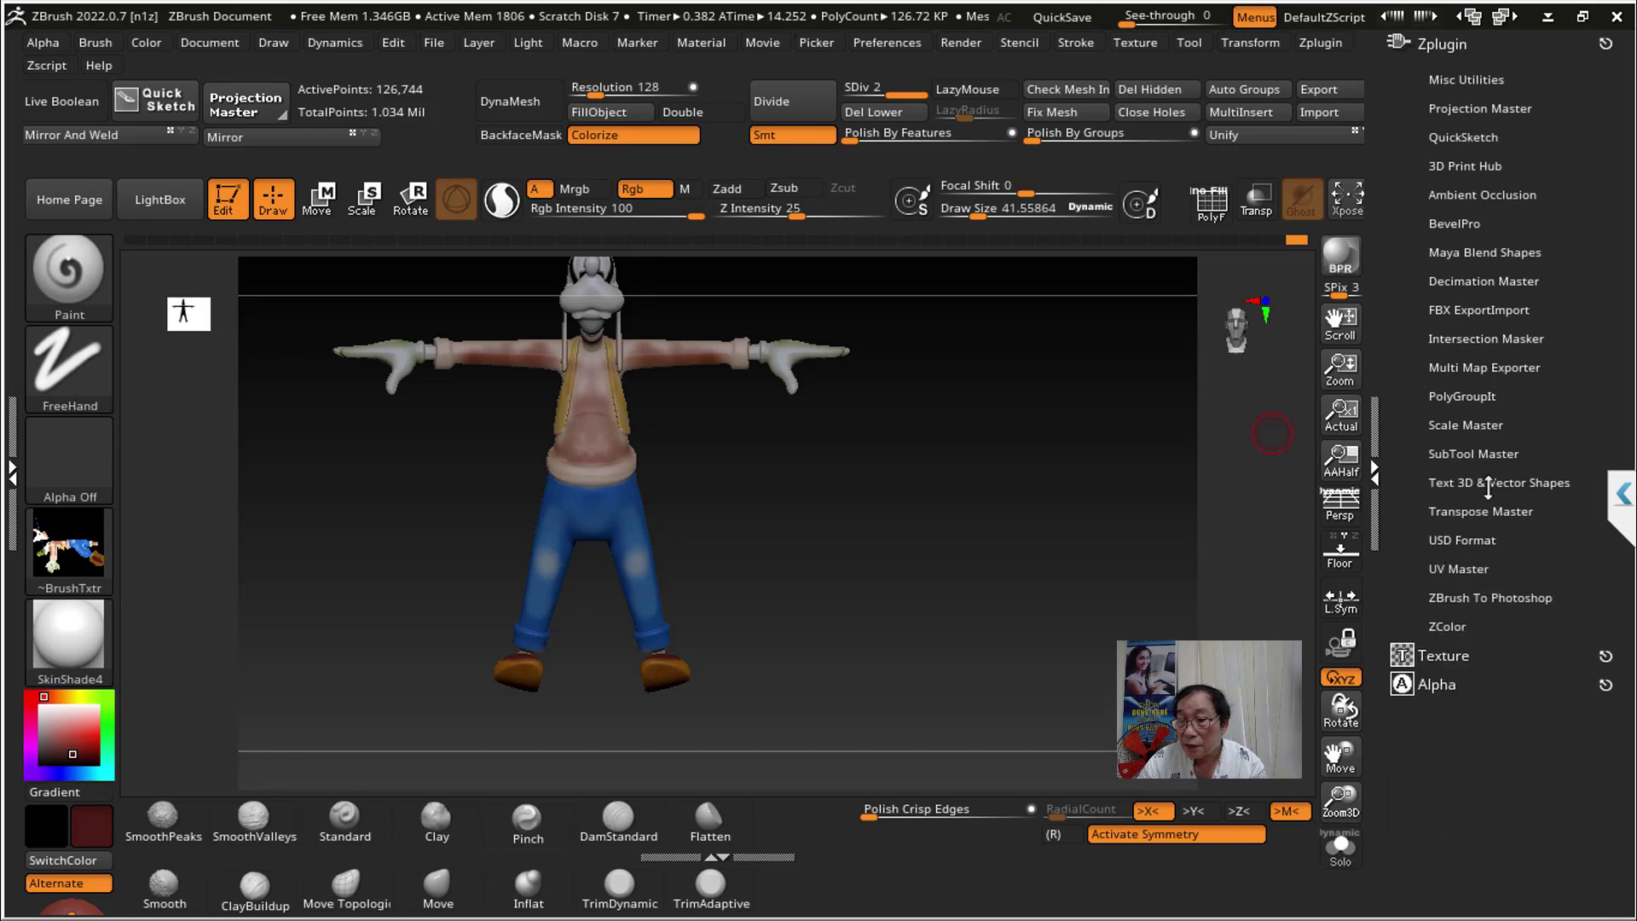
pyautogui.click(1464, 312)
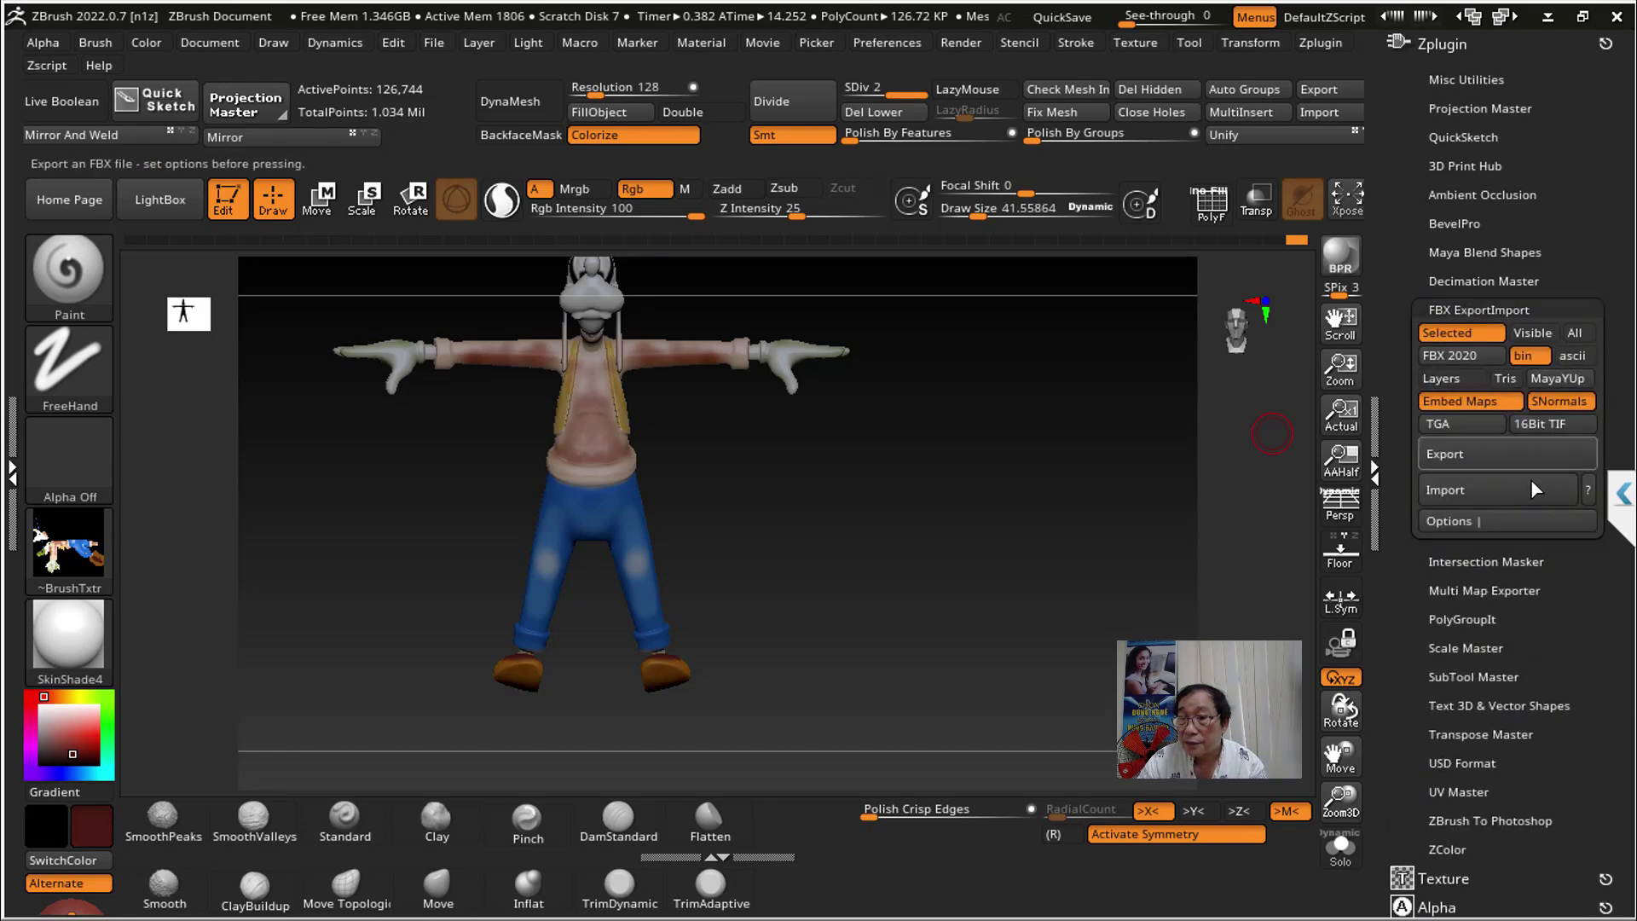
pyautogui.click(1449, 457)
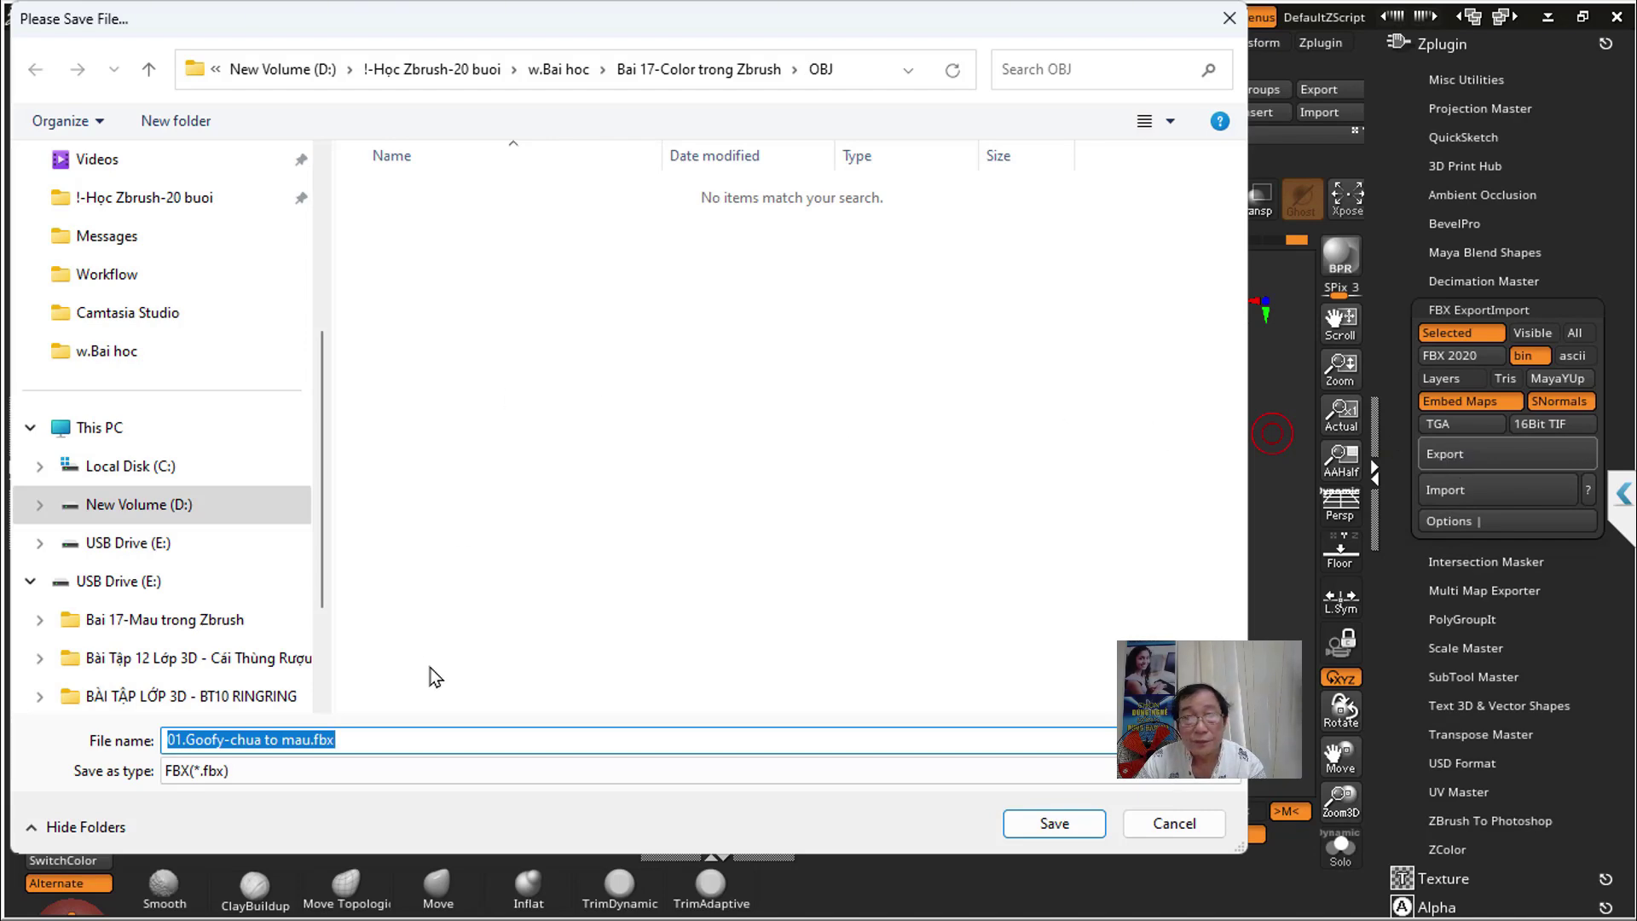
# Step: Try creating an FBX folder, decline merging, and check the existing FBX folder
pyautogui.click(763, 75)
pyautogui.hotkey('ctrl', 'shift', 'n')
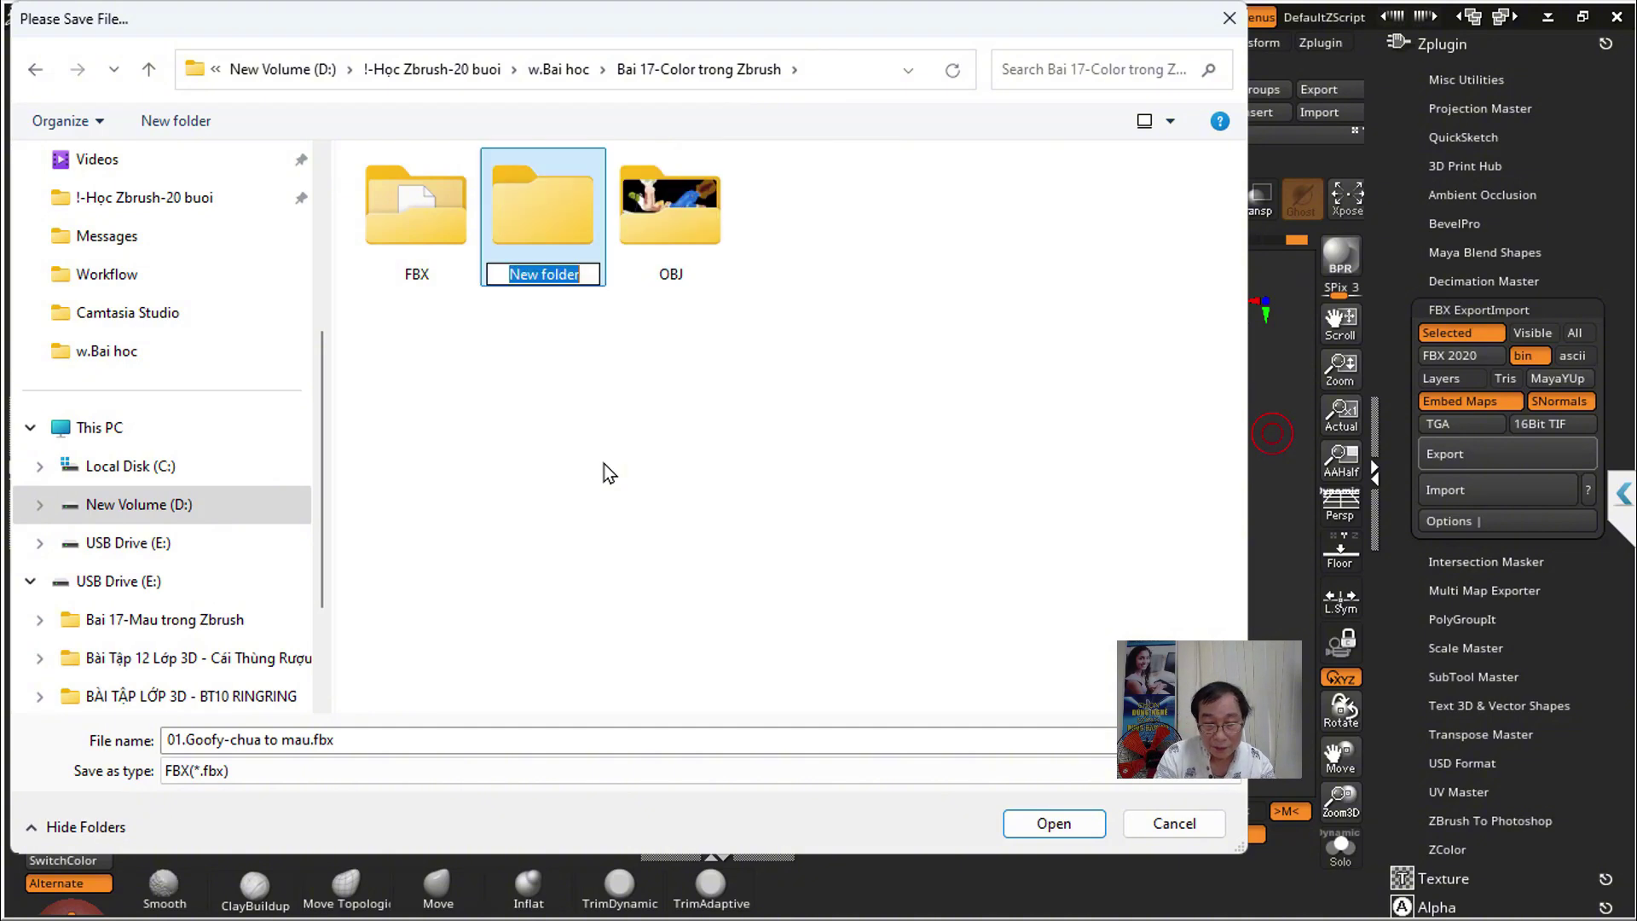
pyautogui.write('FBX')
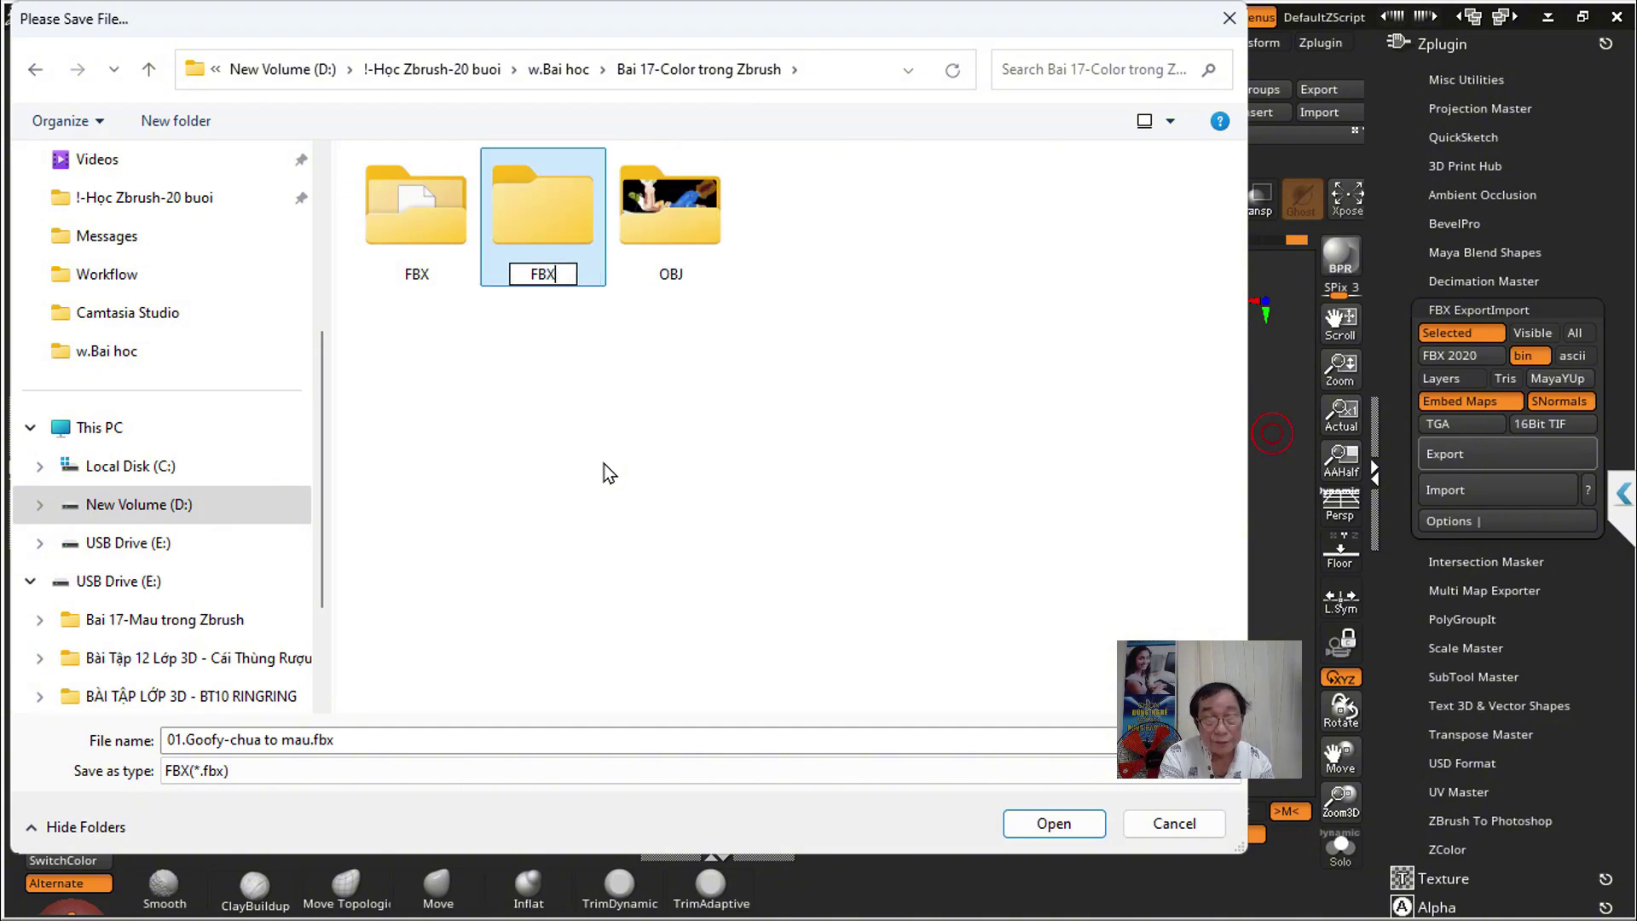
pyautogui.press('Return')
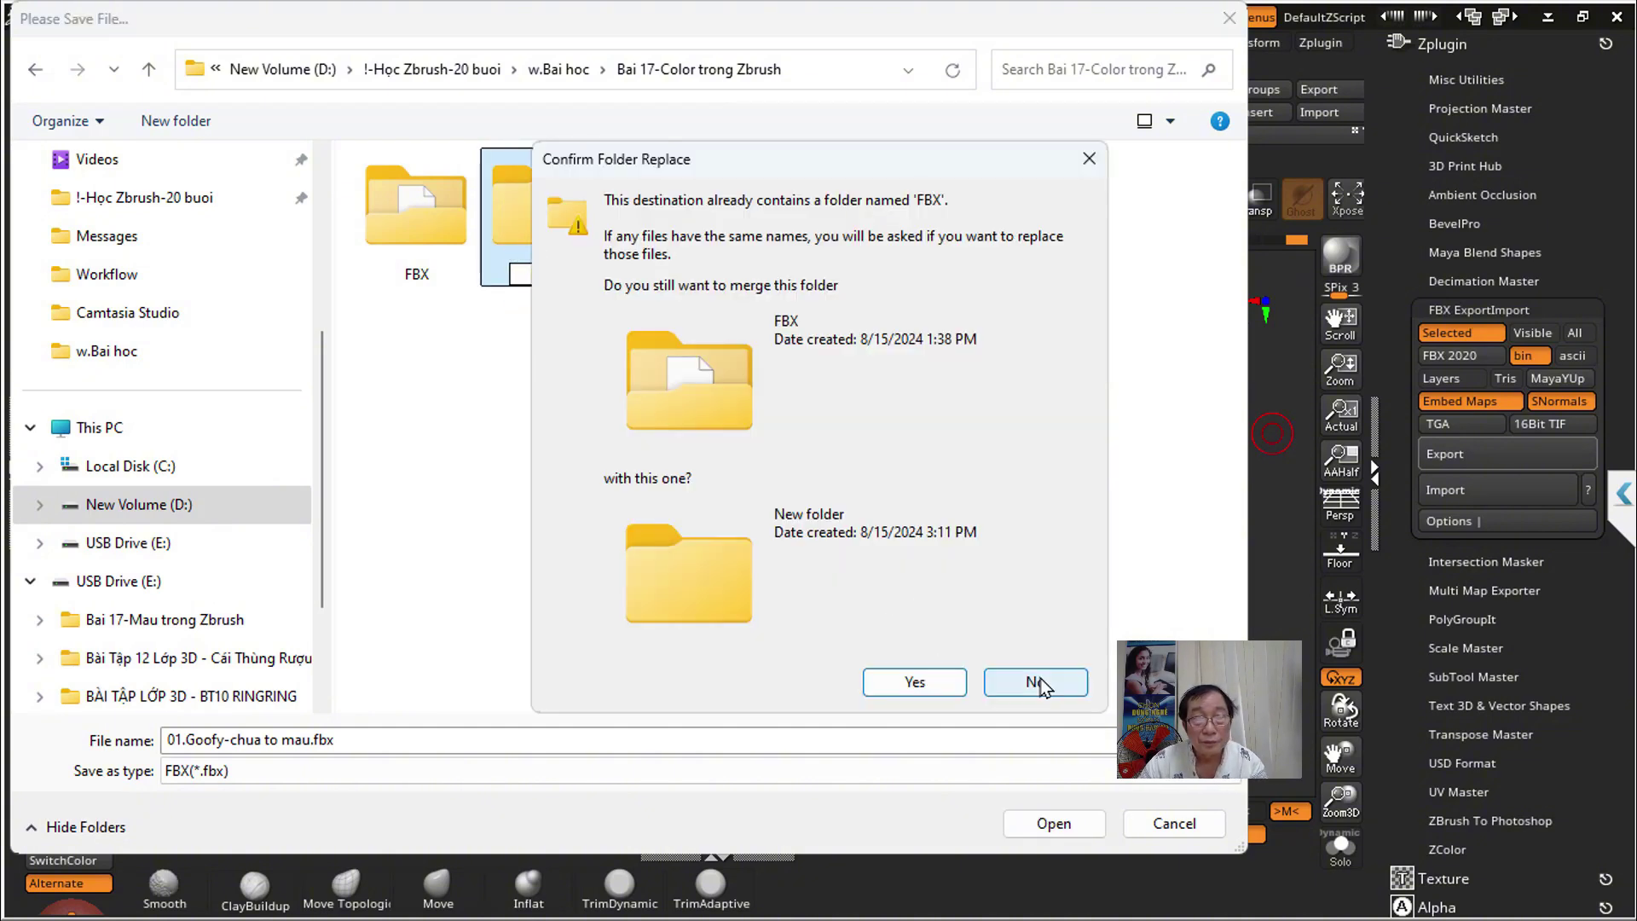
pyautogui.click(1035, 681)
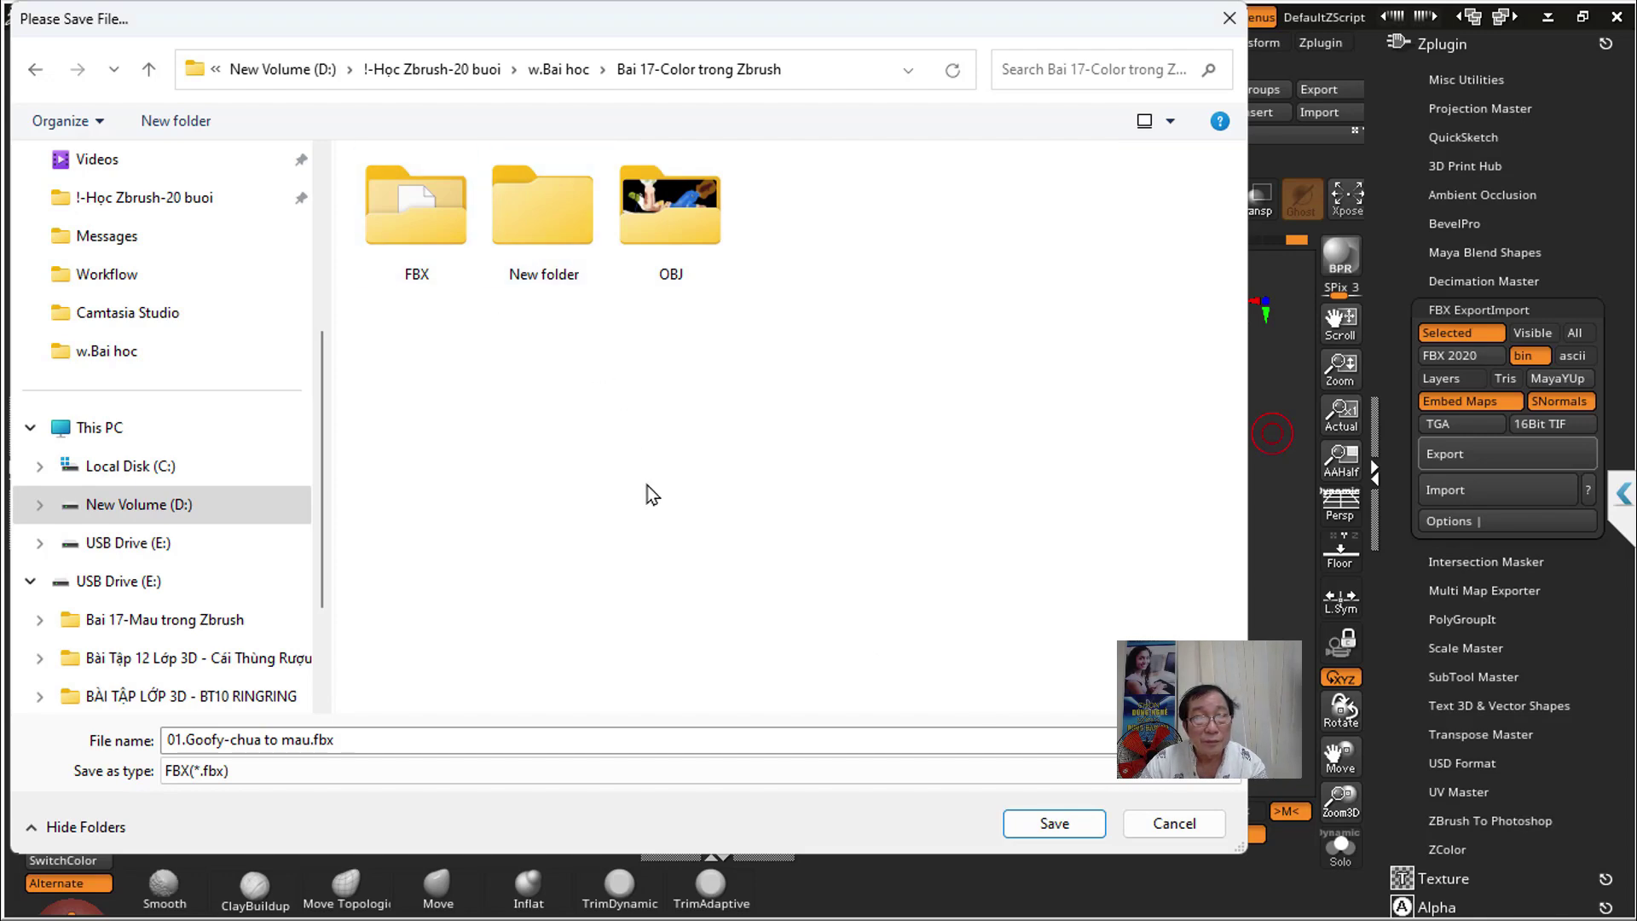
pyautogui.click(419, 233)
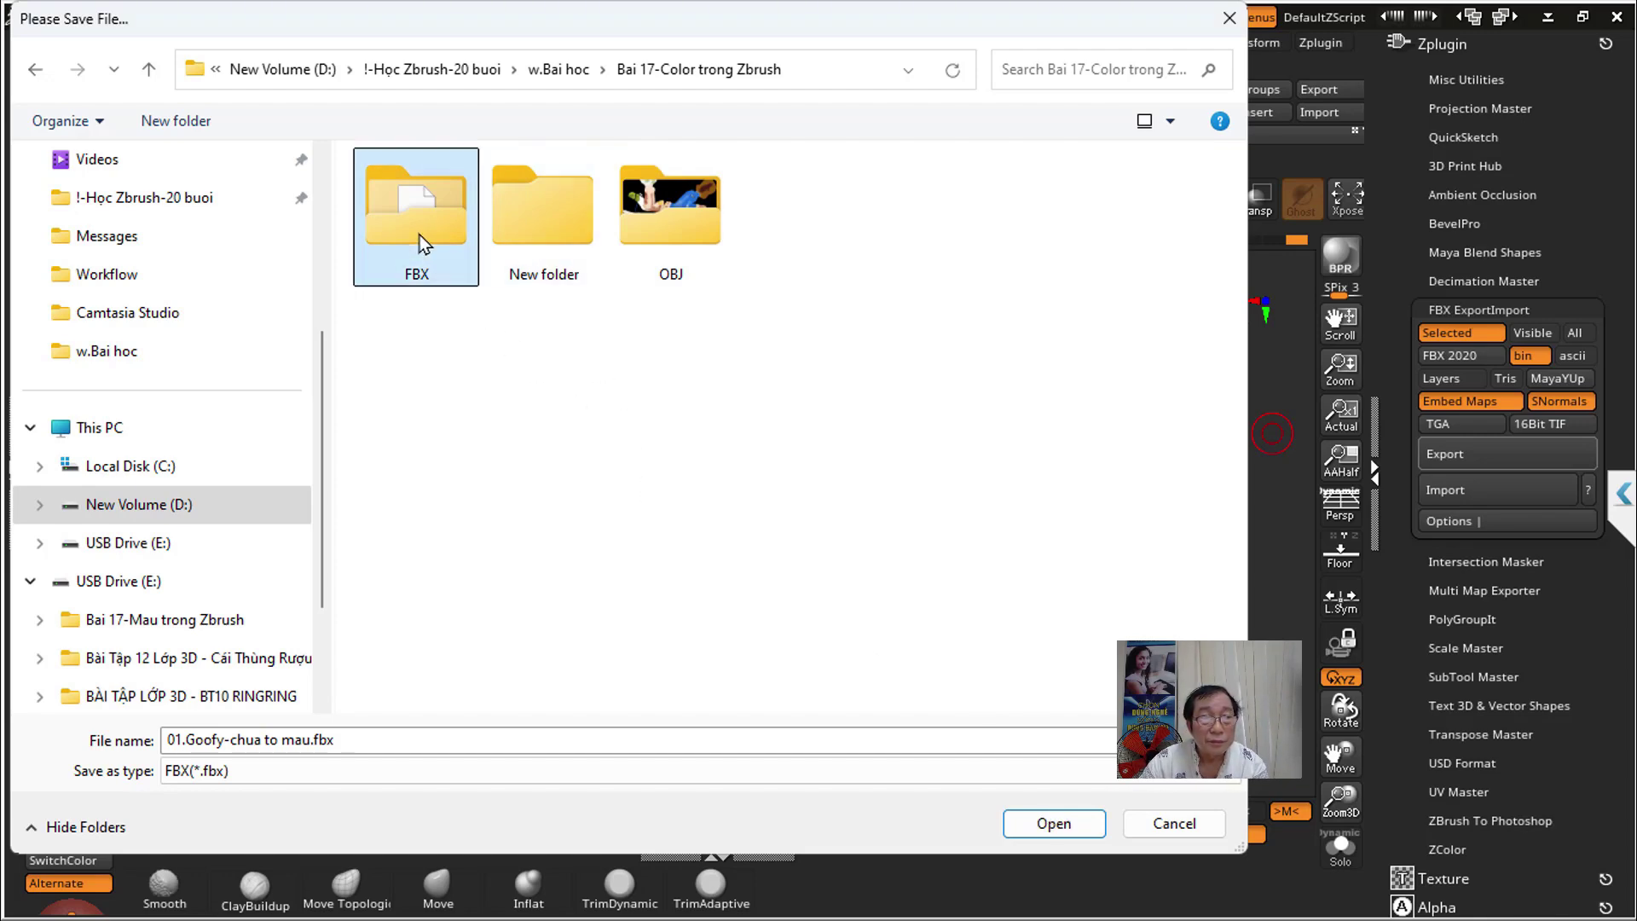
pyautogui.doubleClick(419, 233)
pyautogui.click(412, 236)
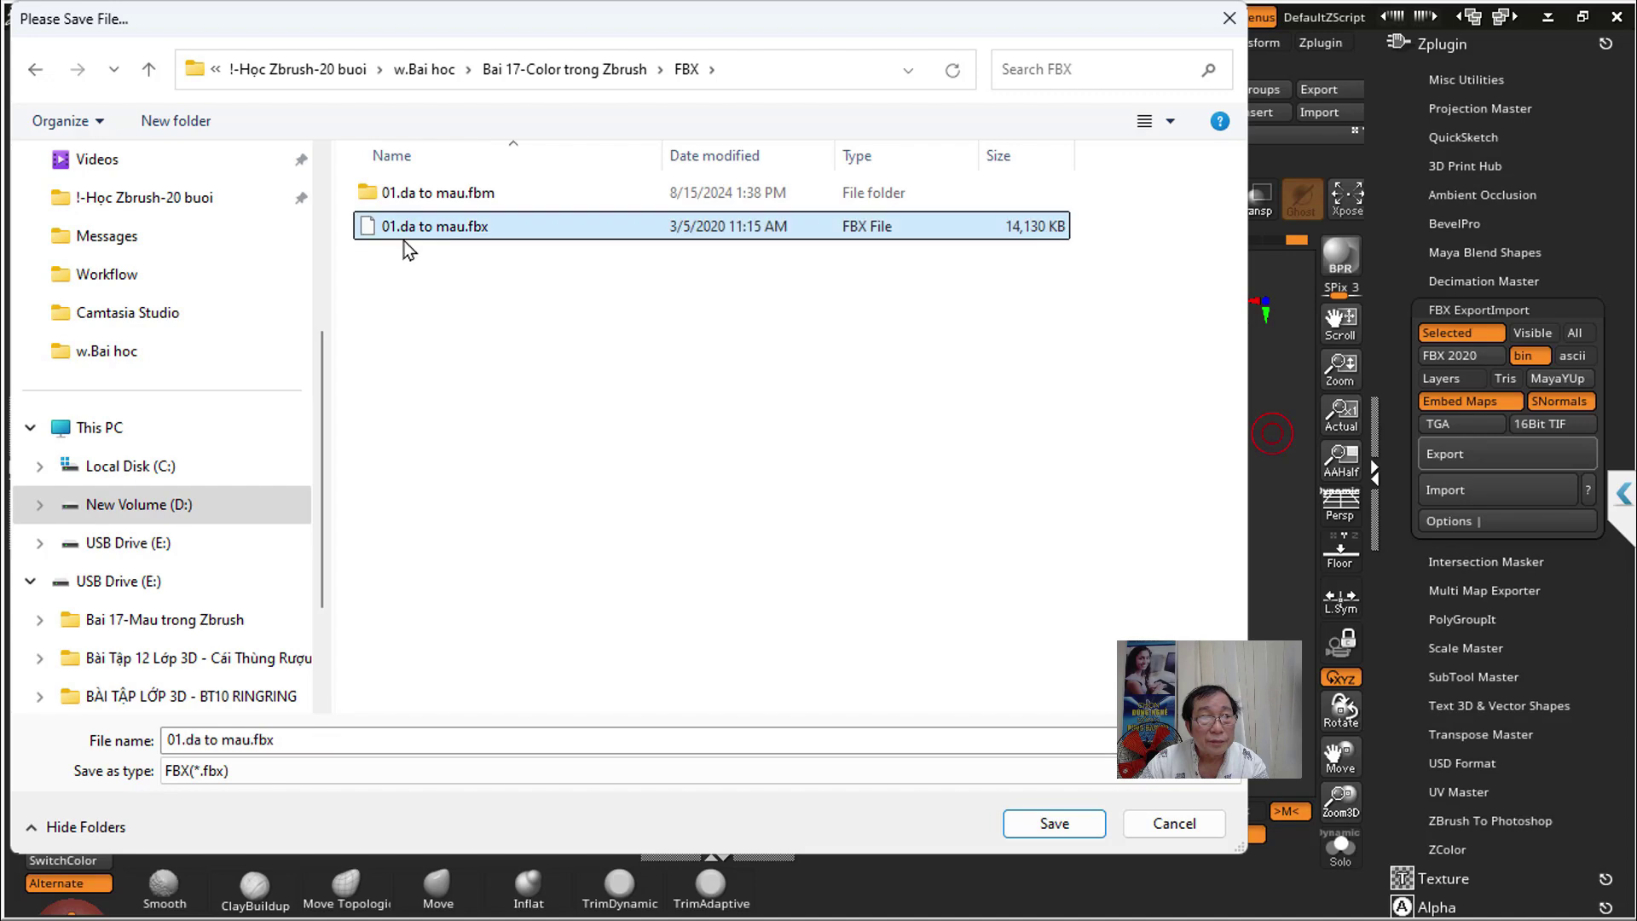
# Step: Create a new FBX1 folder in the lesson folder and save the FBX export there
pyautogui.click(148, 69)
pyautogui.hotkey('ctrl', 'shift', 'n')
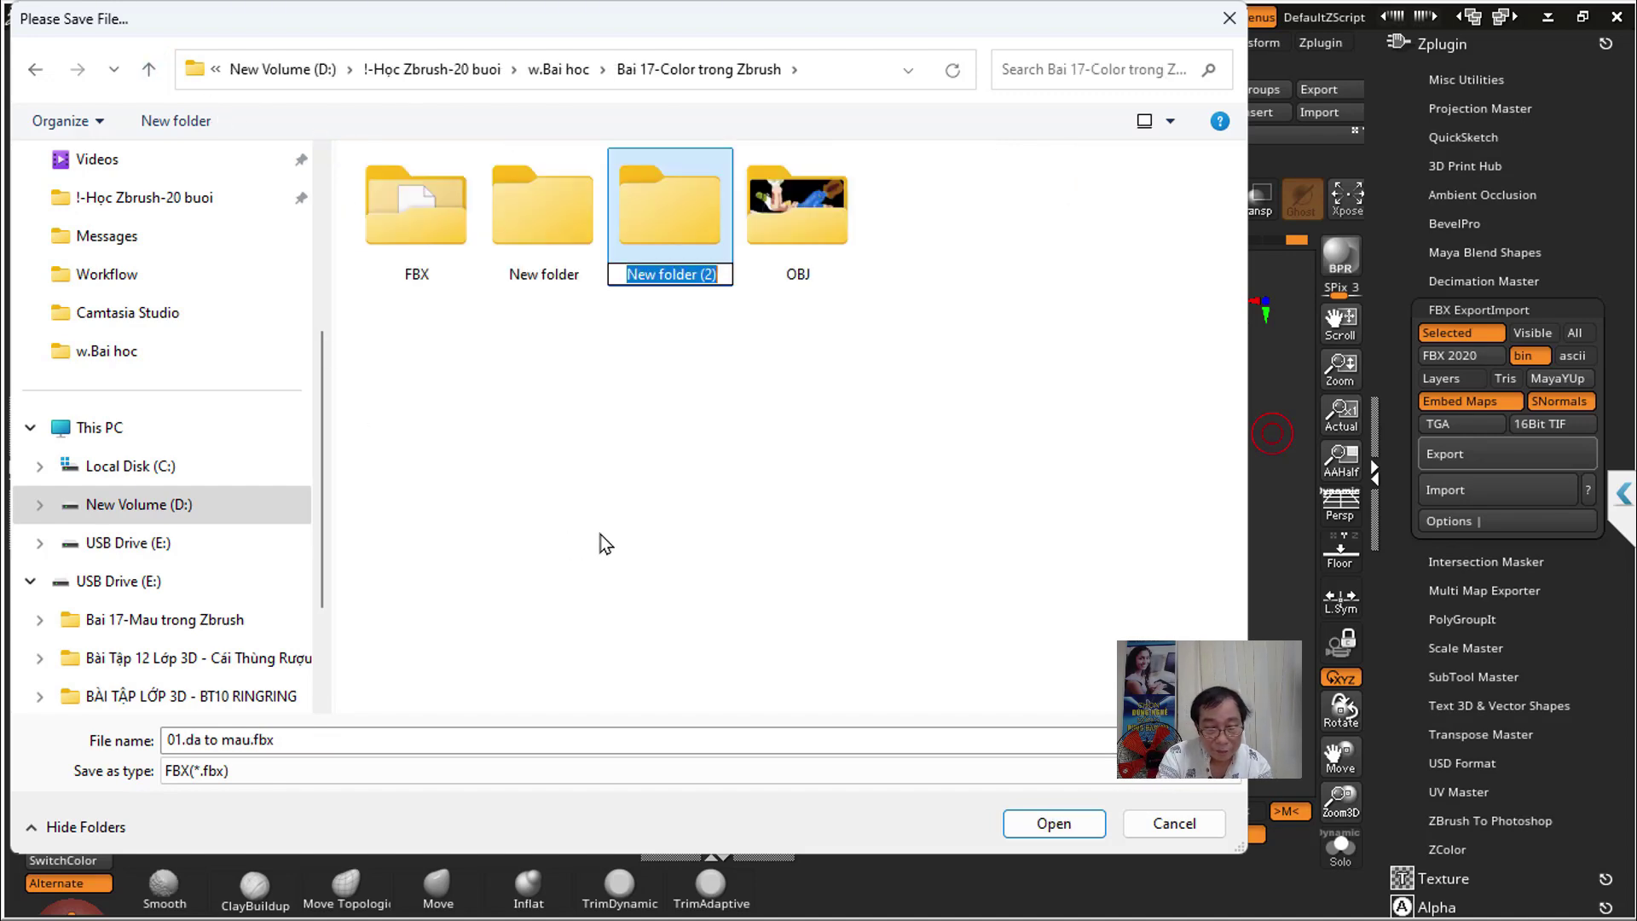
pyautogui.write('FBX1')
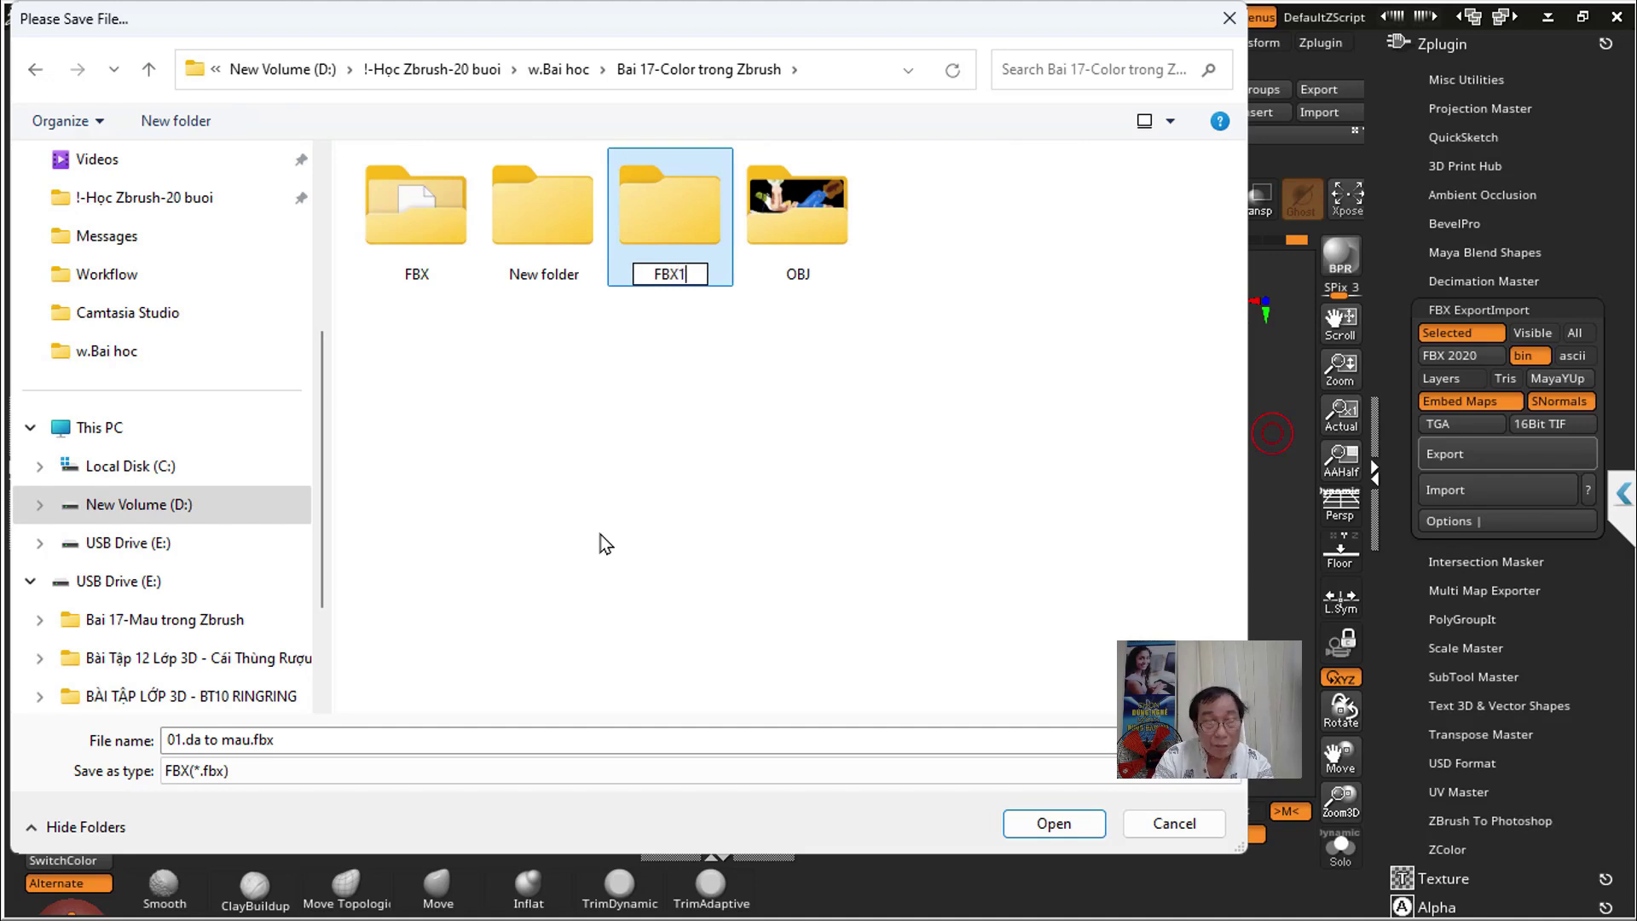
pyautogui.press('Return')
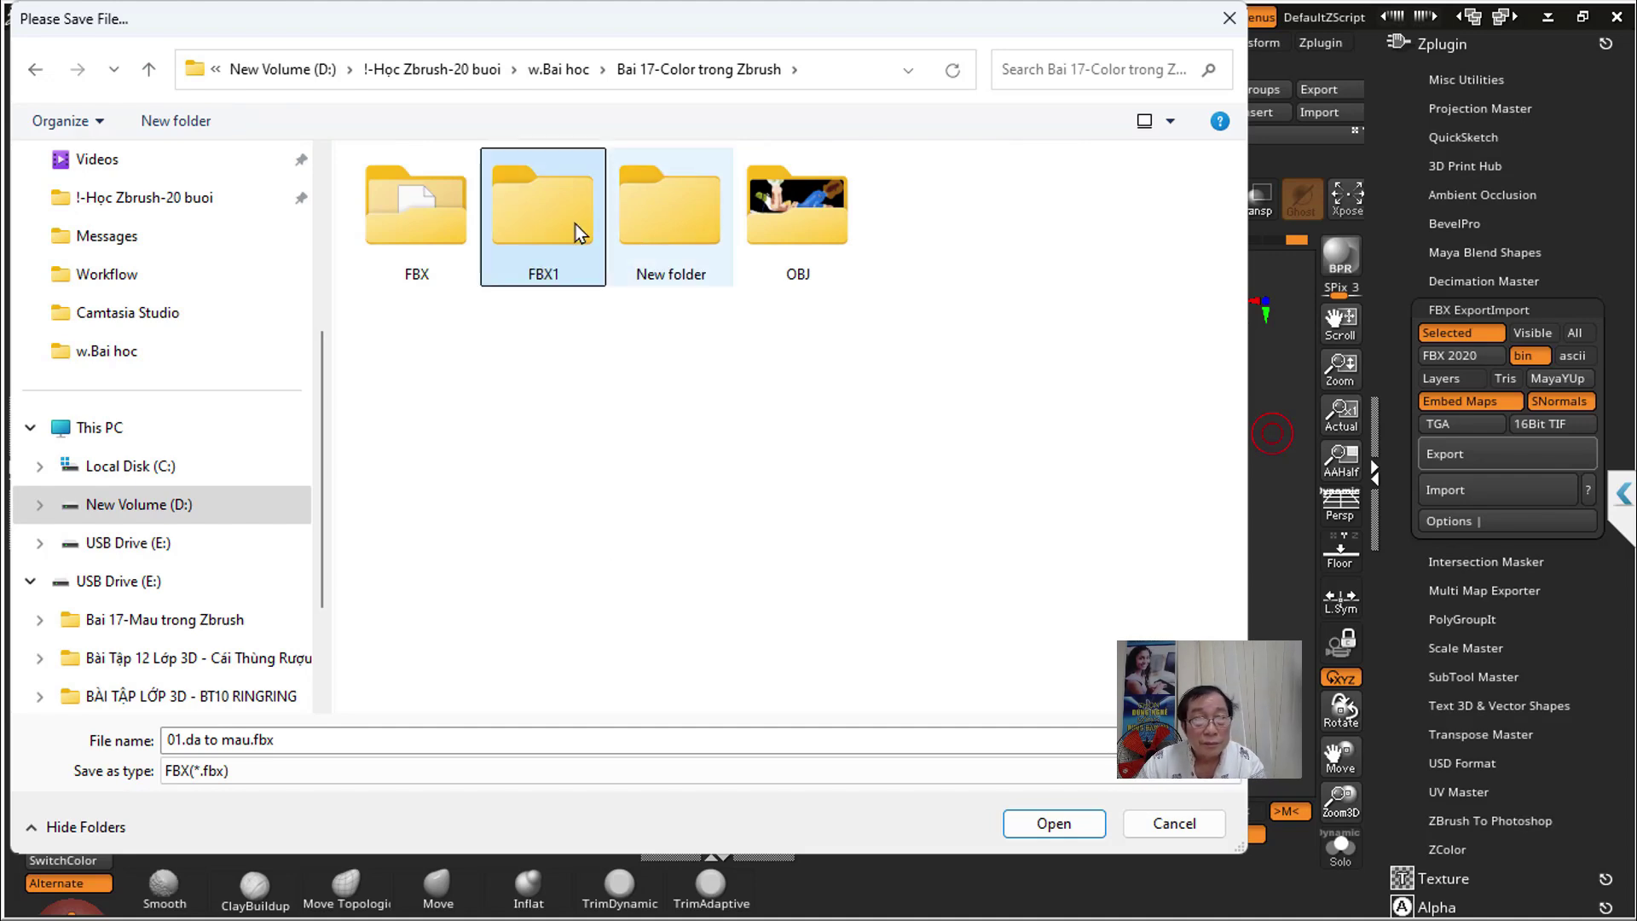
pyautogui.doubleClick(559, 223)
pyautogui.click(1054, 823)
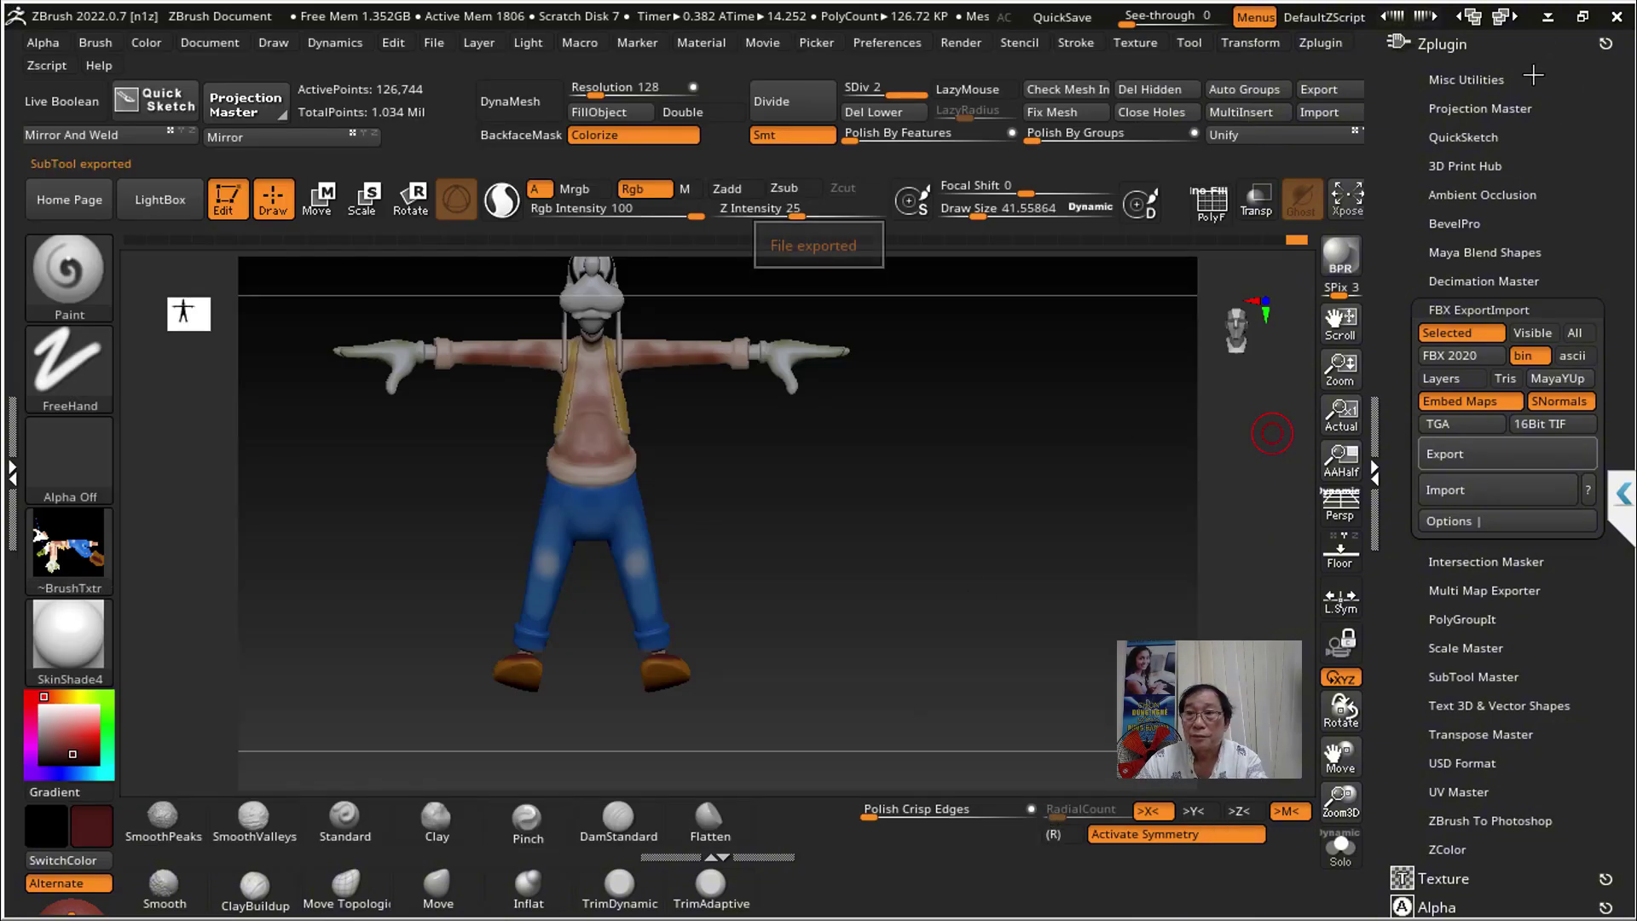
# Step: Minimize ZBrush so 3ds Max 2022 can be launched
pyautogui.click(1544, 17)
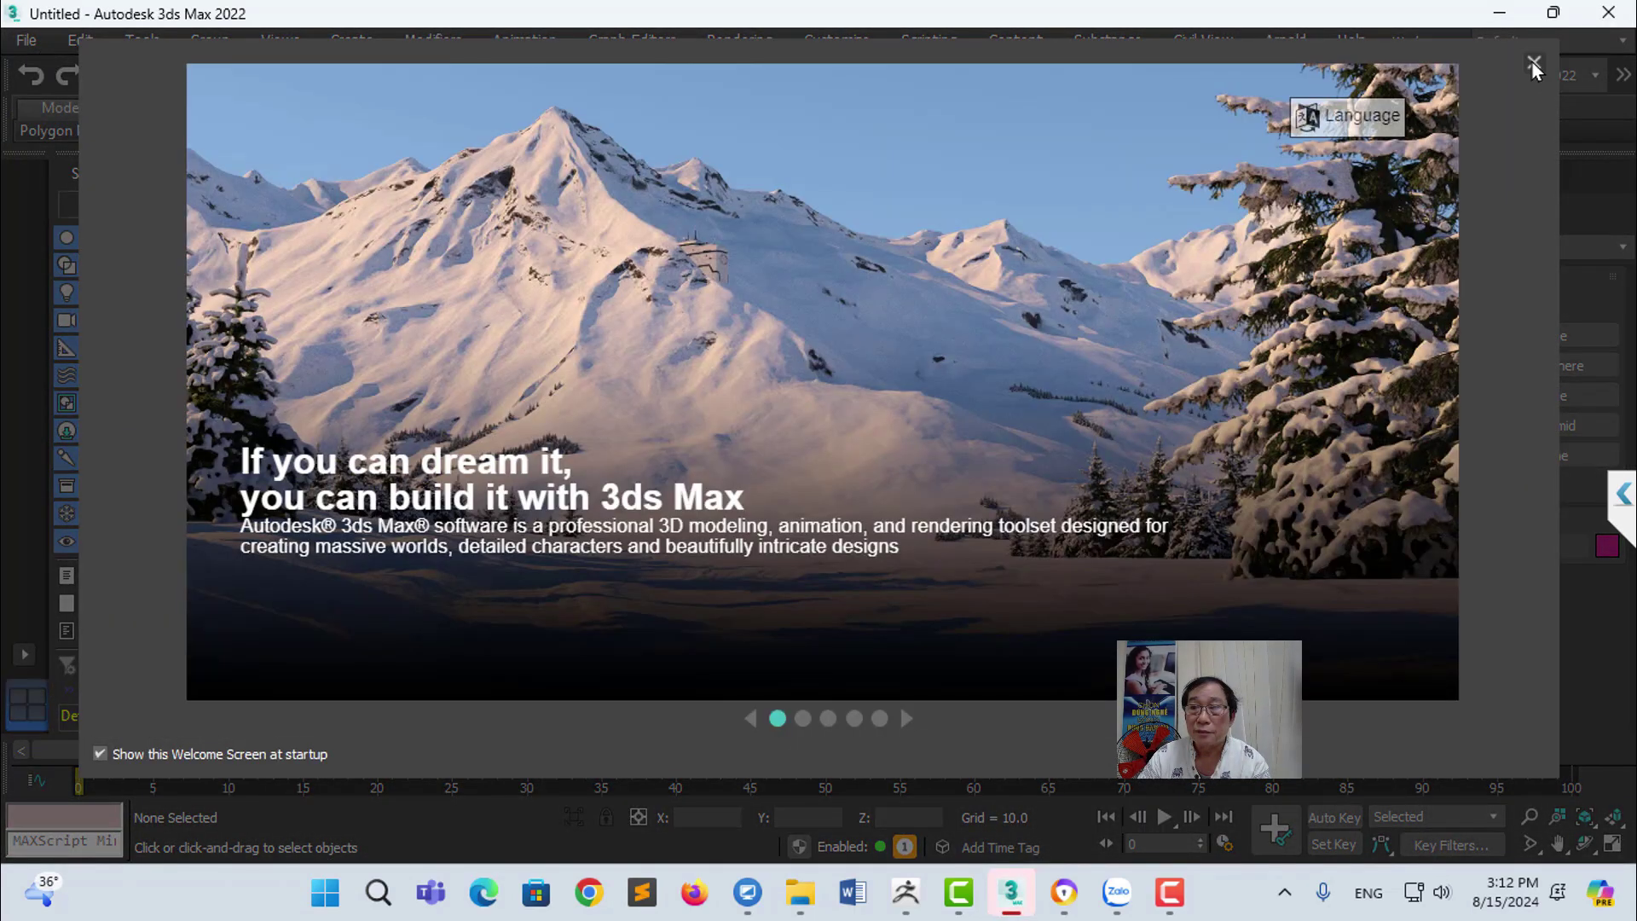
# Step: Dismiss the welcome screen and security messages, then browse to the !-Học Zbrush-20 buoi folder
pyautogui.click(1532, 63)
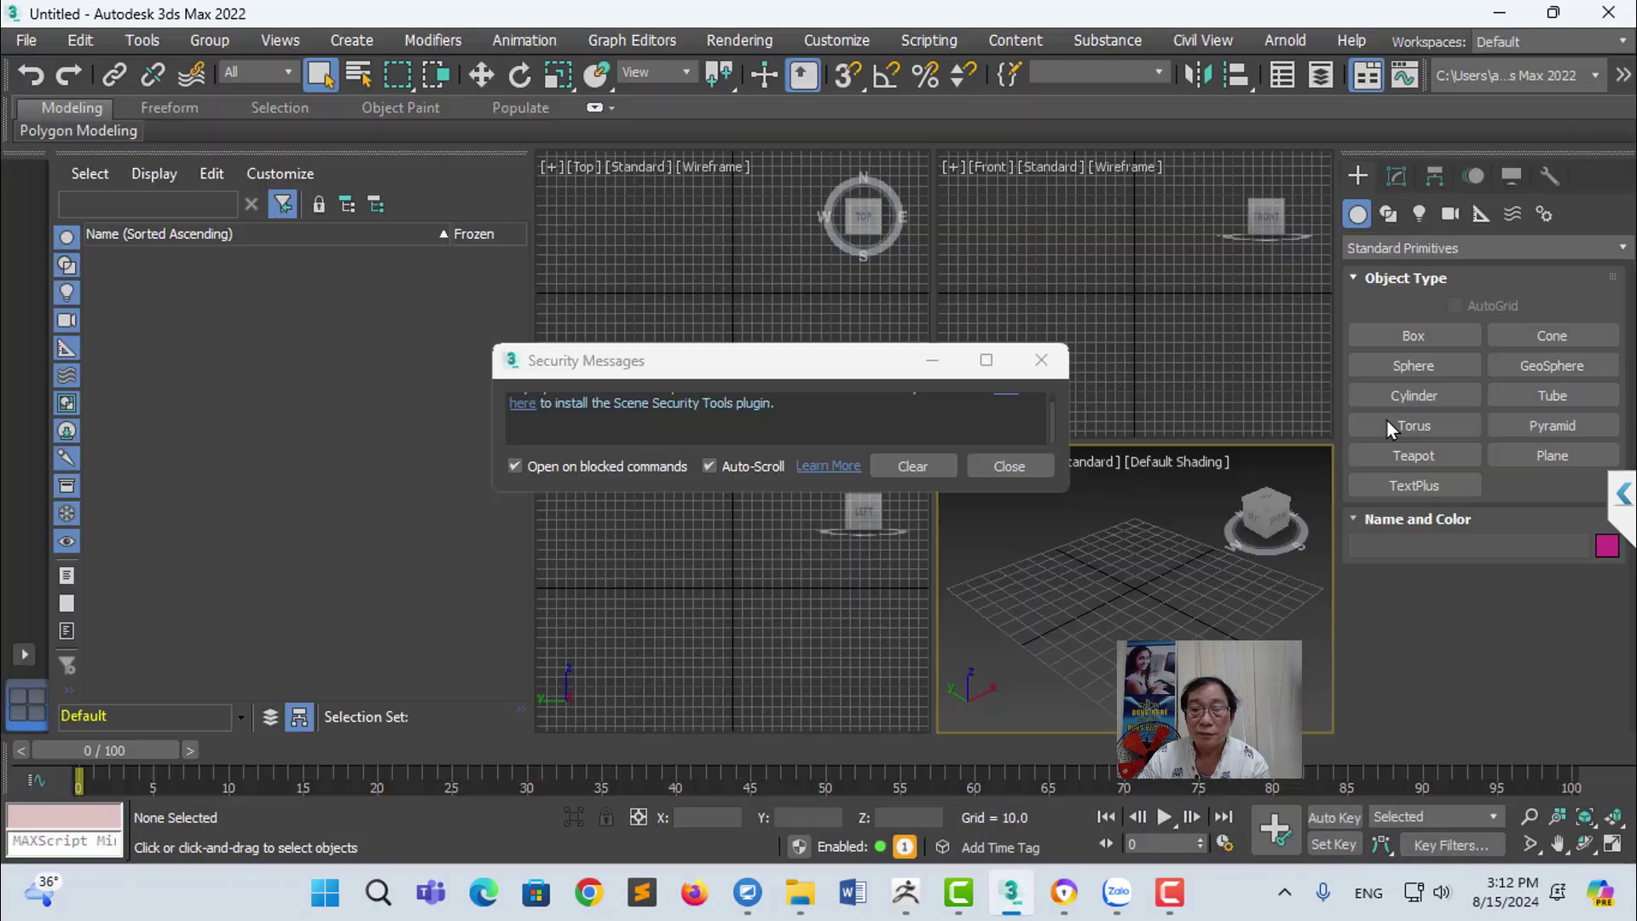
pyautogui.click(991, 468)
pyautogui.click(27, 40)
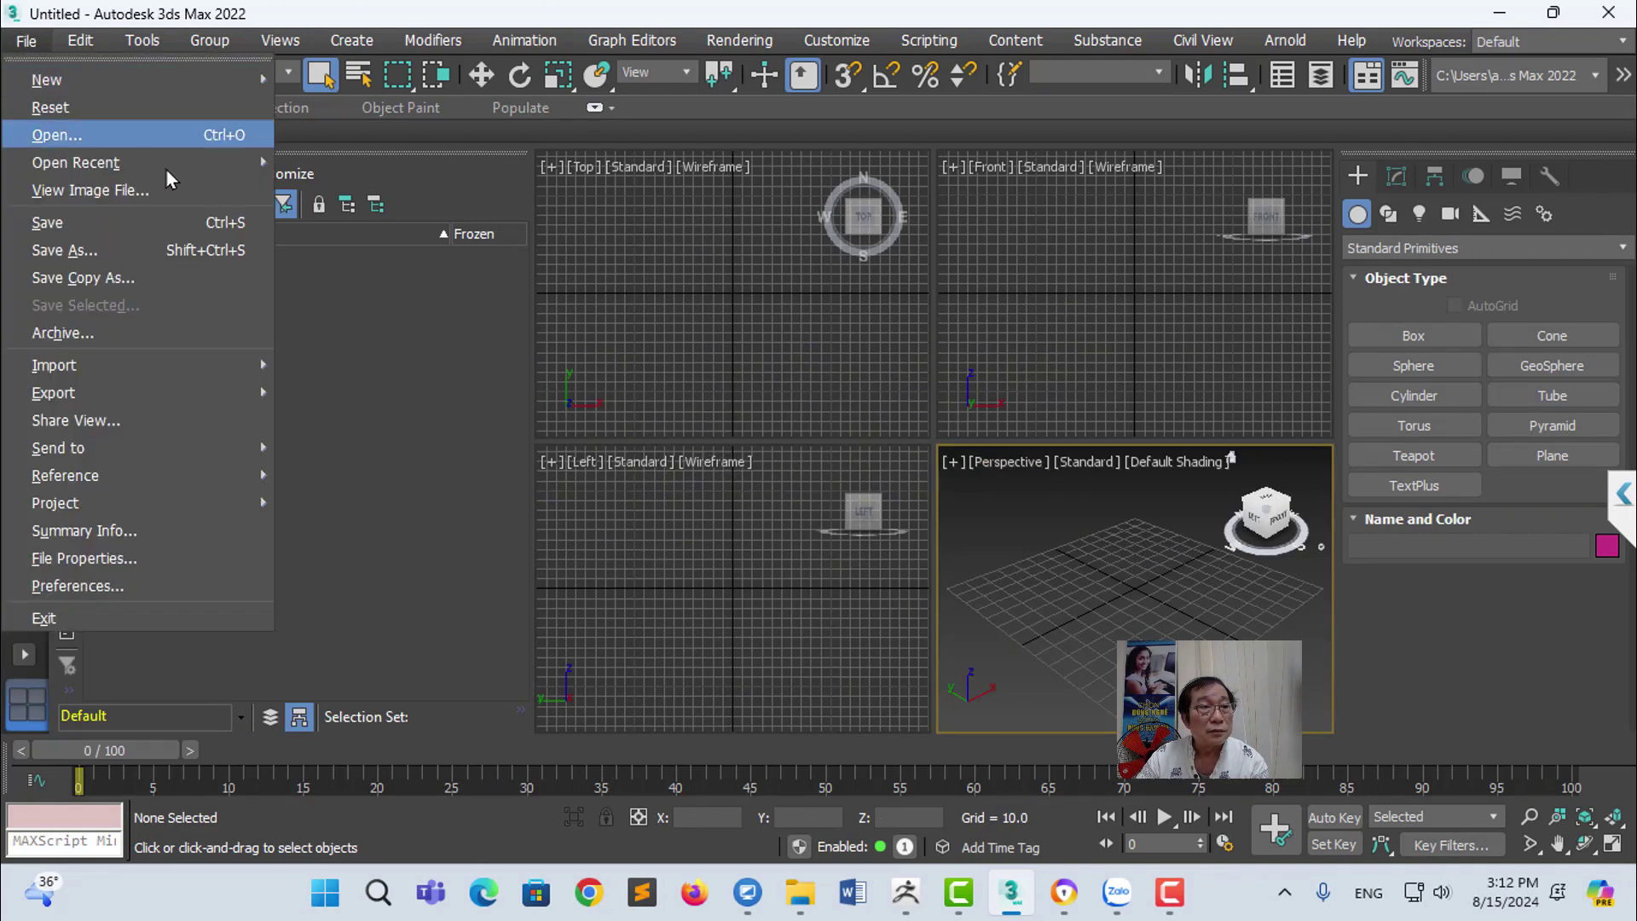
pyautogui.moveTo(54, 365)
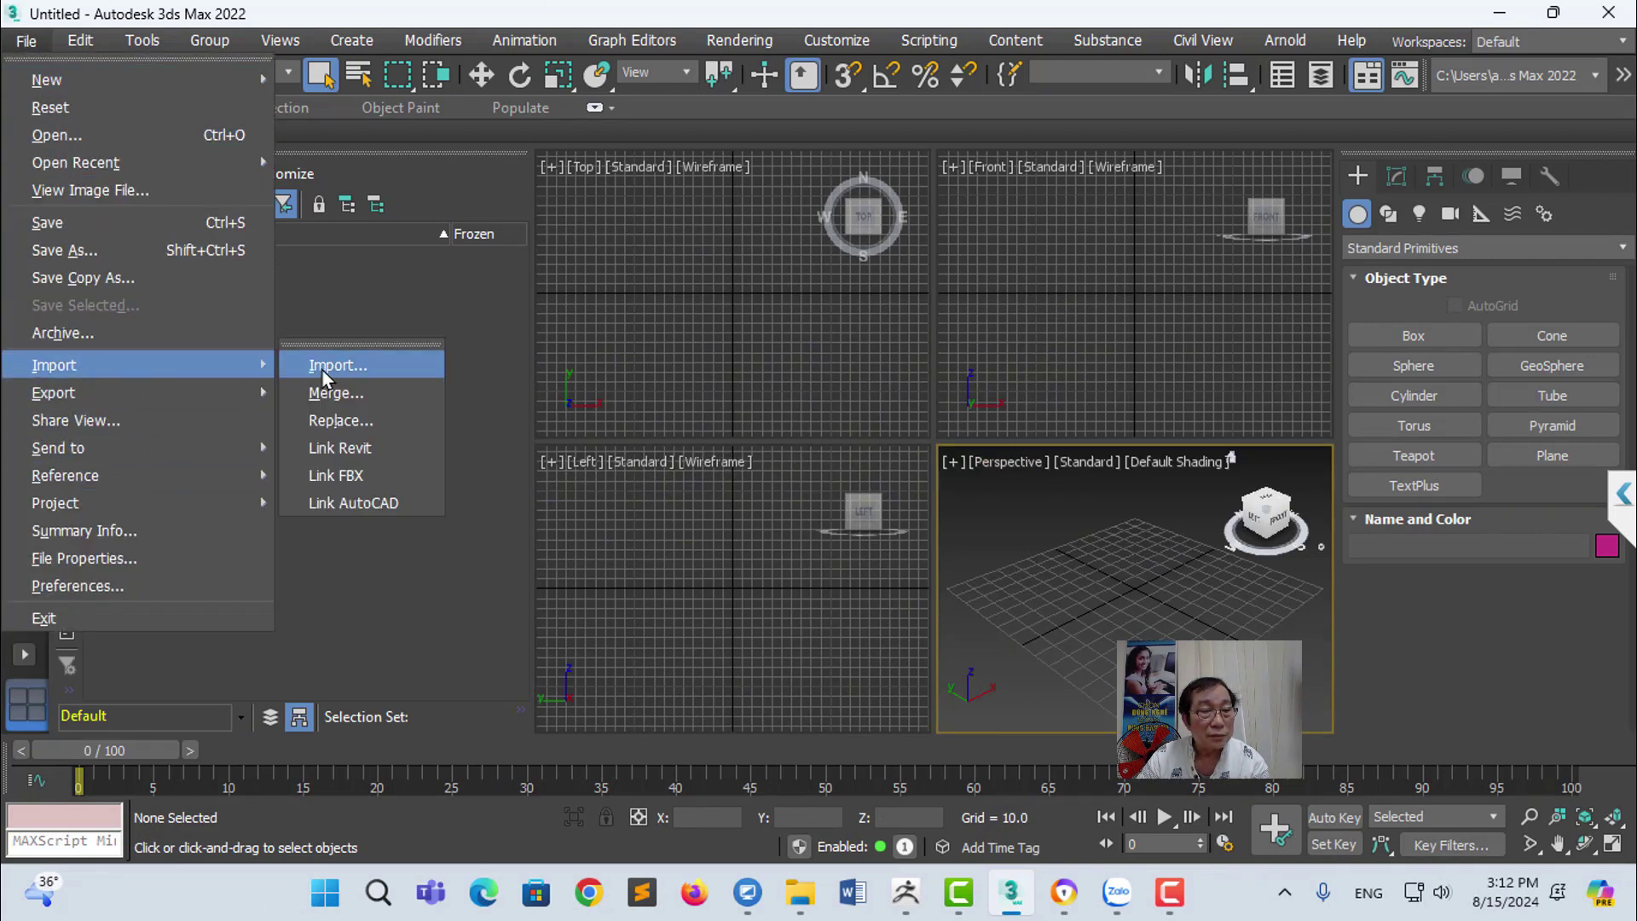
pyautogui.click(328, 368)
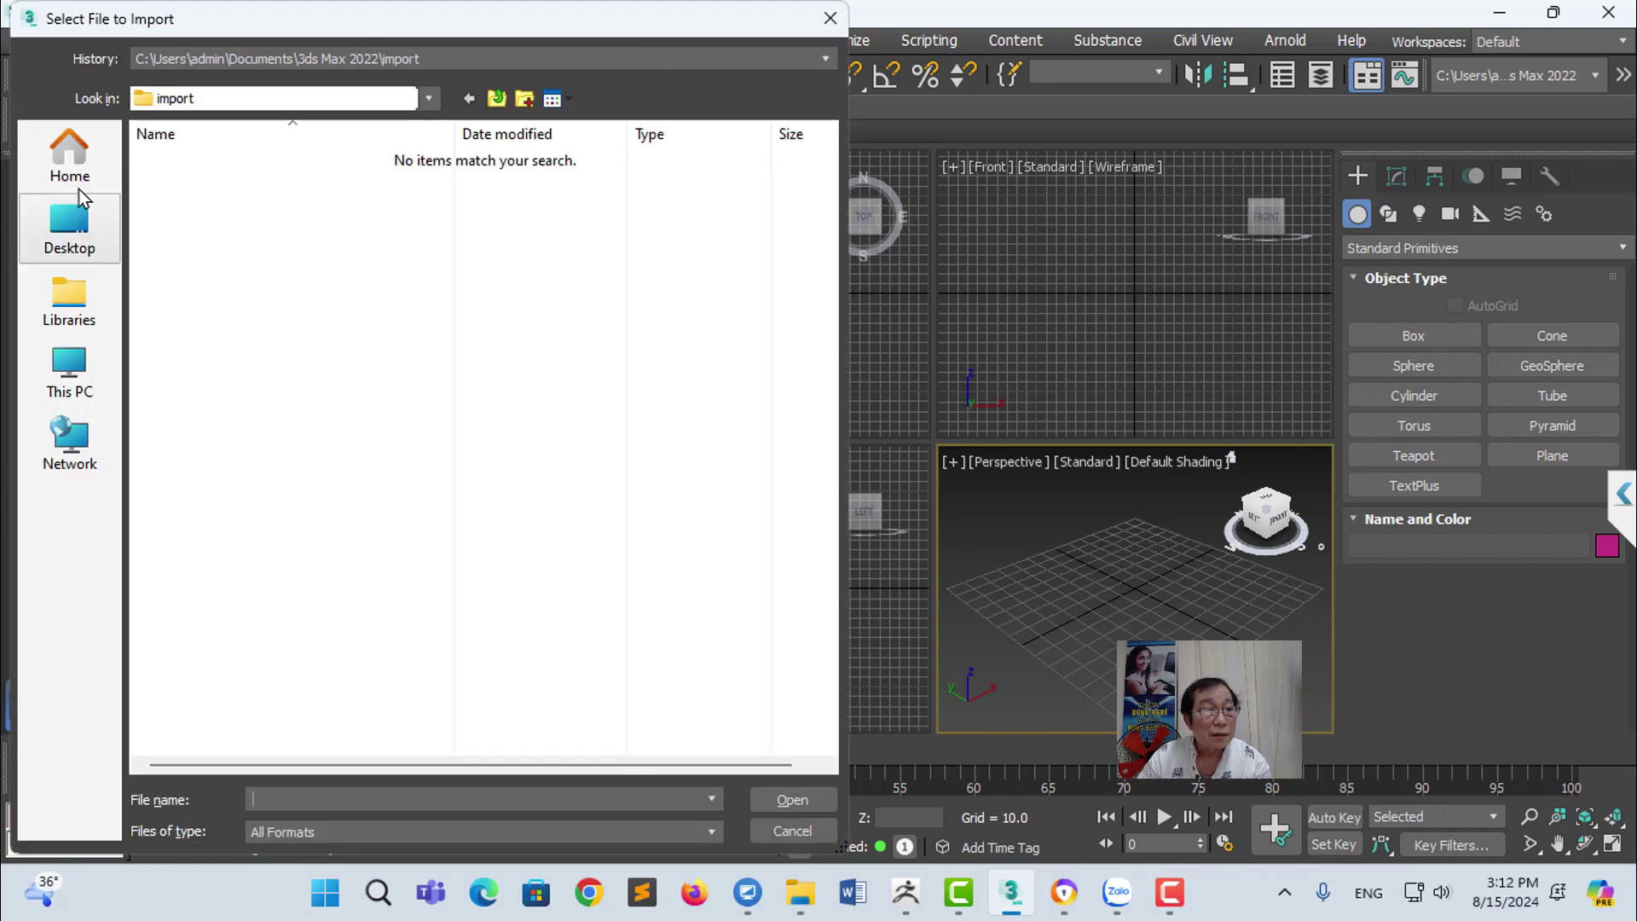
pyautogui.click(70, 162)
pyautogui.doubleClick(298, 368)
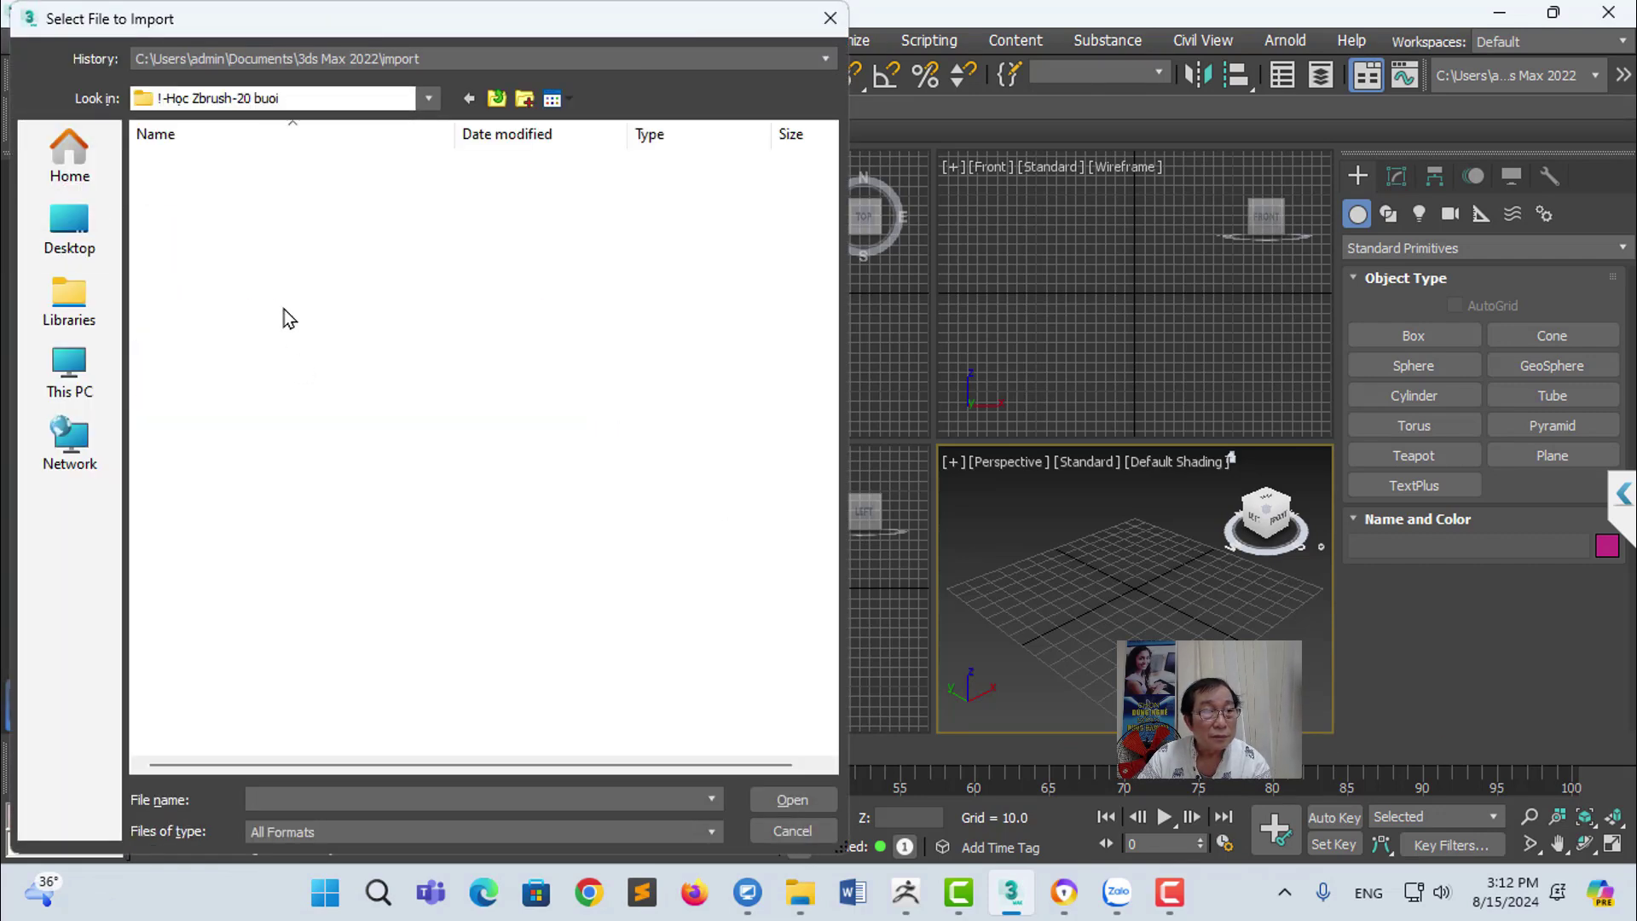
# Step: Go into Bai 17-Color trong Zbrush > FBX1 and import 01.da to mau.fbx
pyautogui.doubleClick(210, 207)
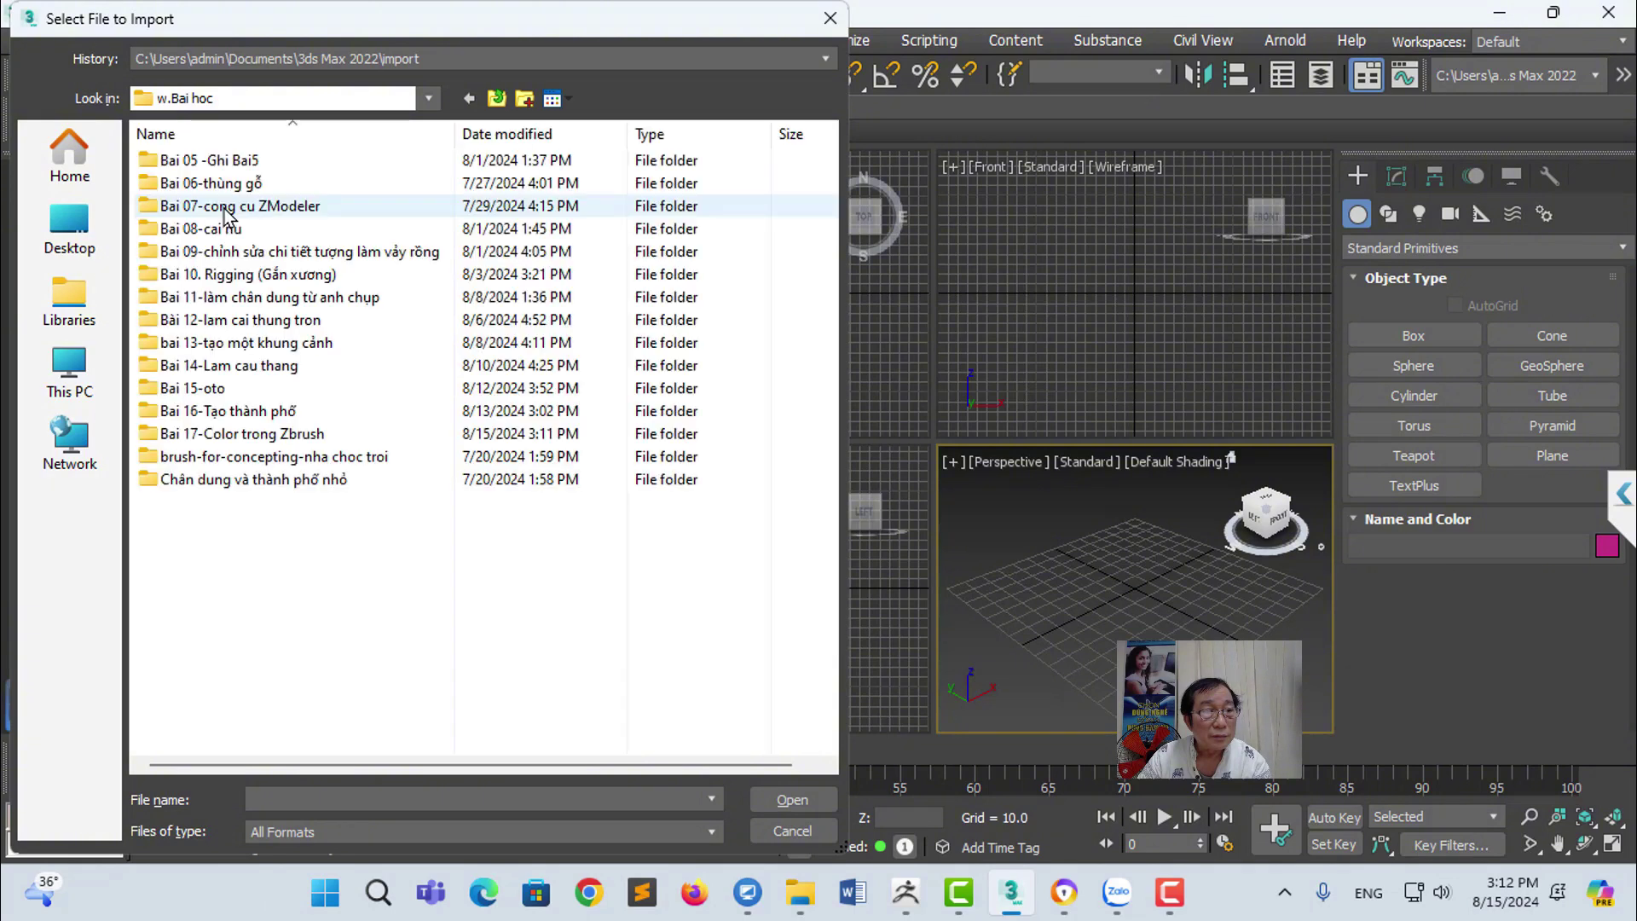
pyautogui.click(264, 436)
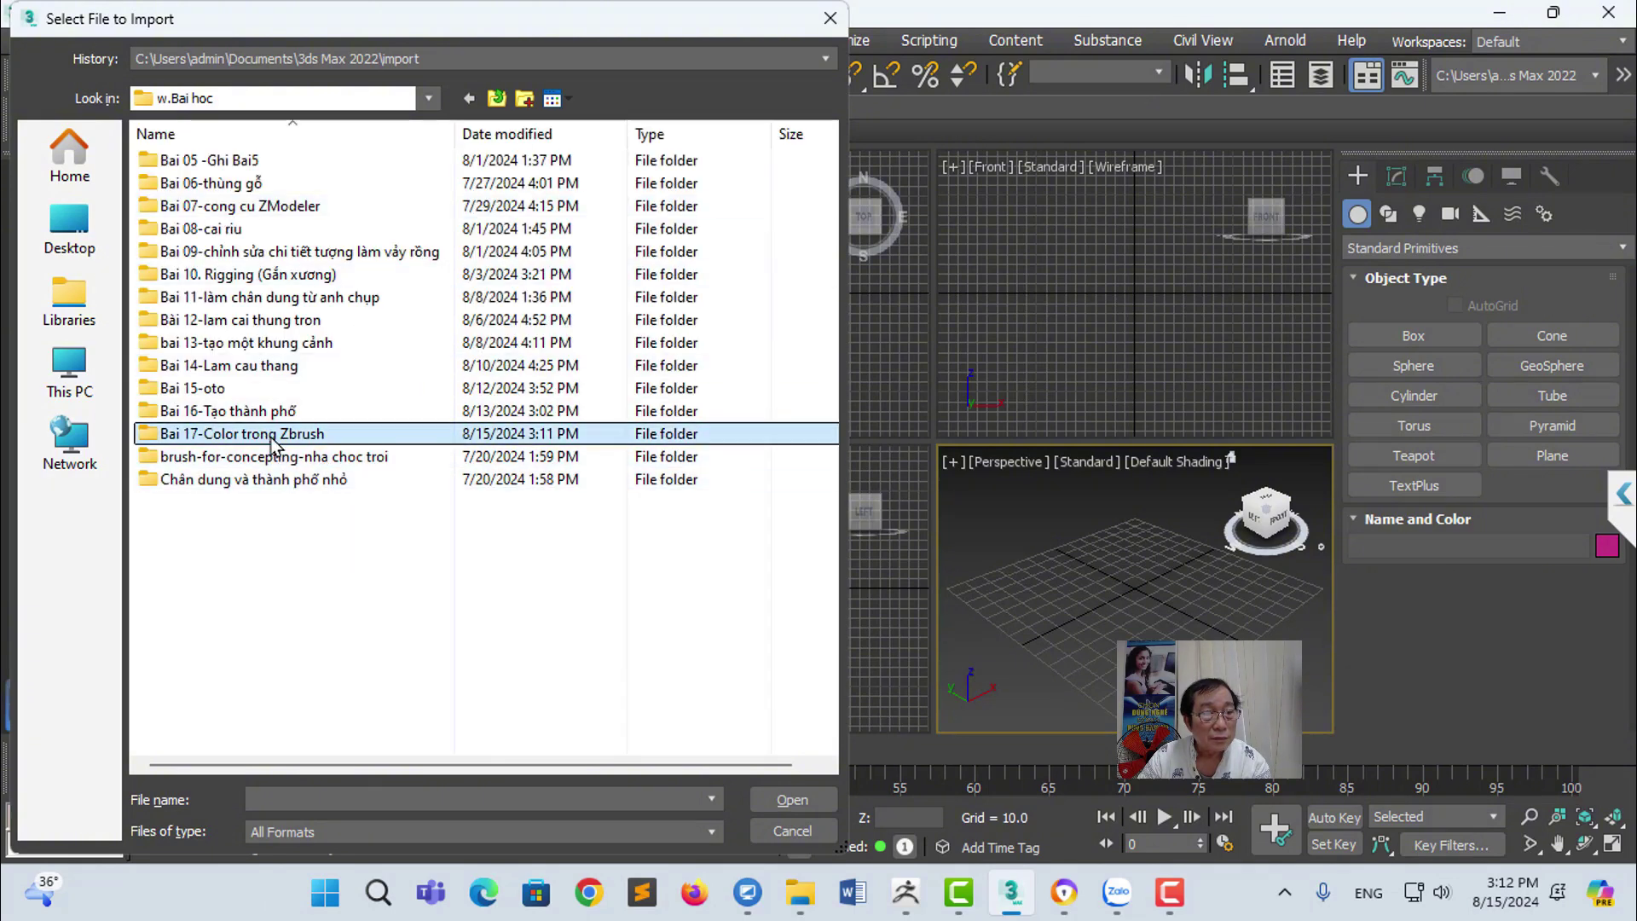
pyautogui.doubleClick(272, 443)
pyautogui.click(330, 202)
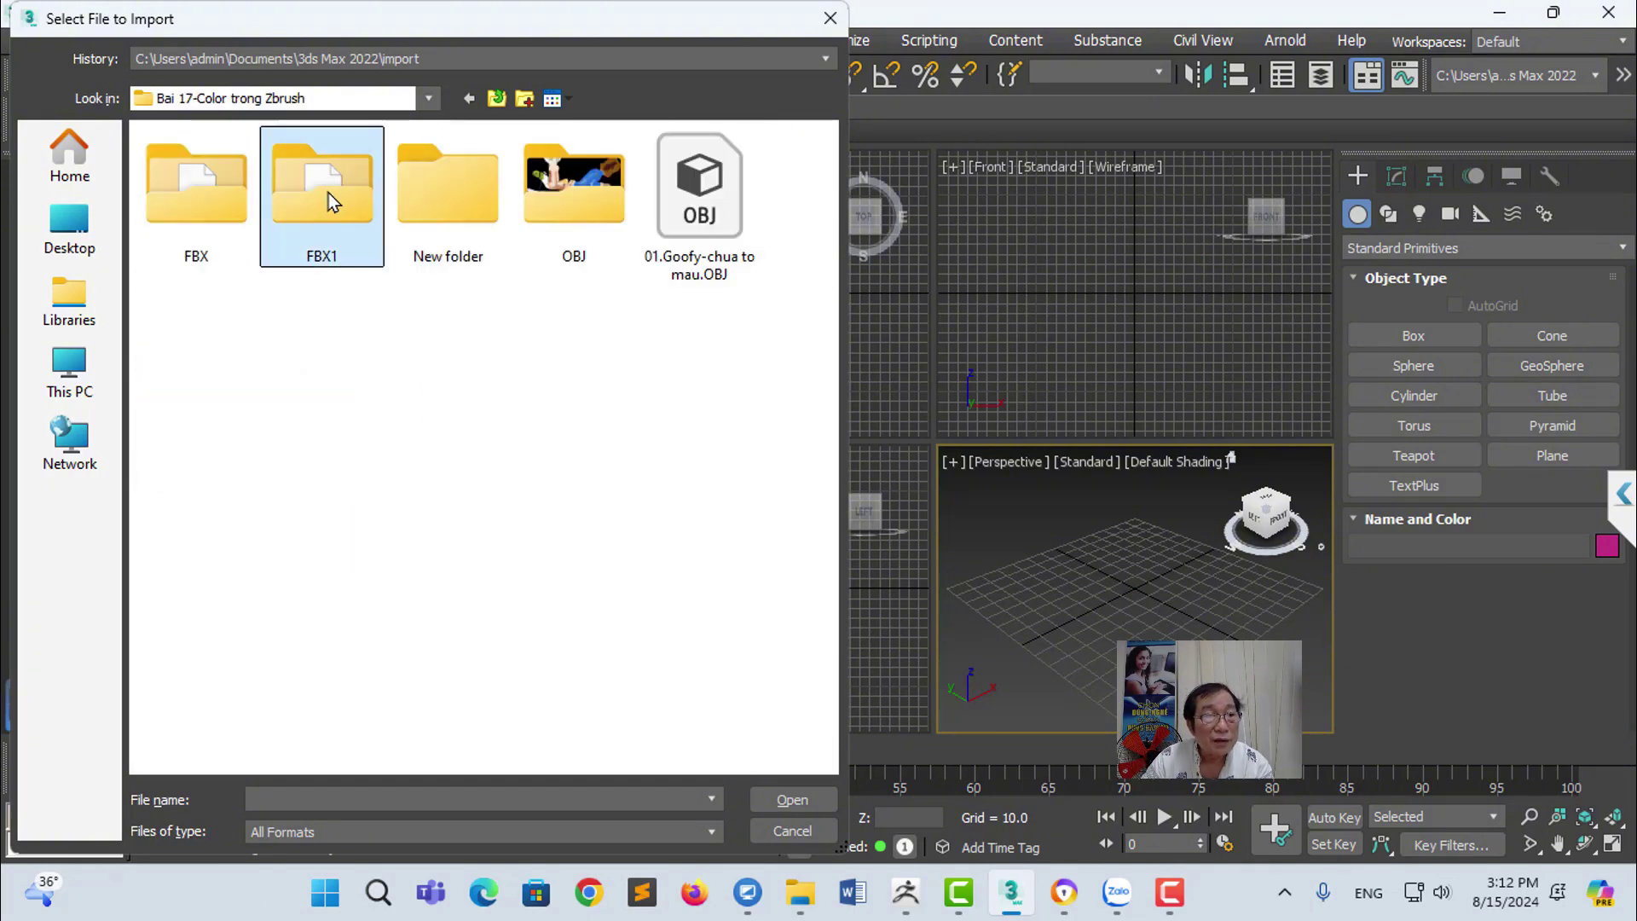
pyautogui.doubleClick(331, 202)
pyautogui.click(189, 171)
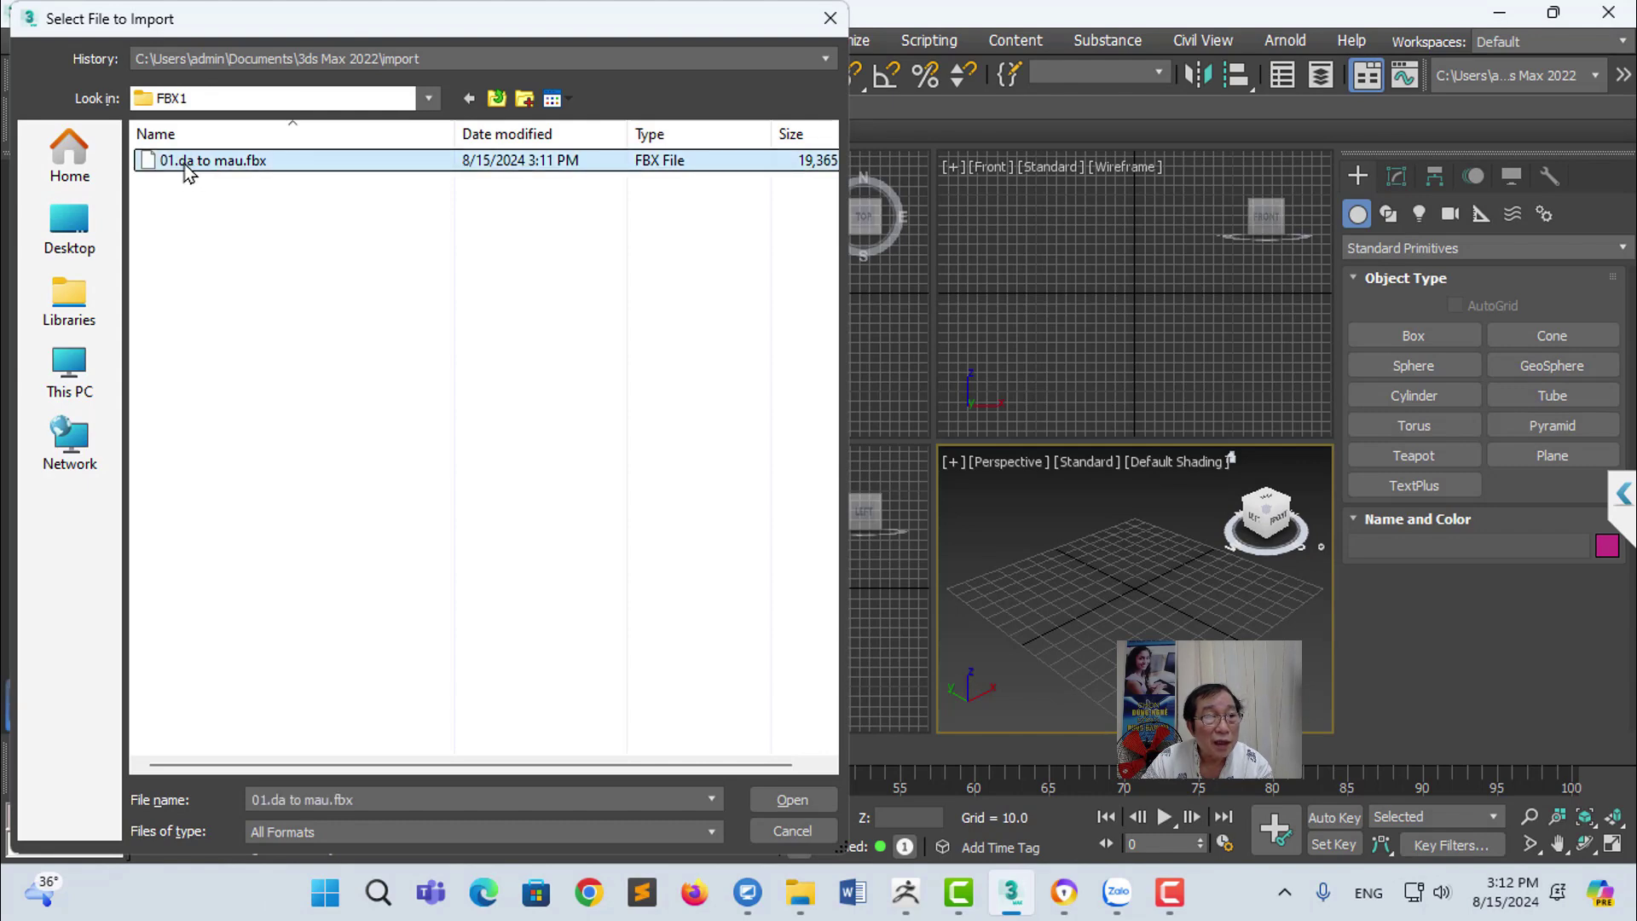
pyautogui.doubleClick(188, 171)
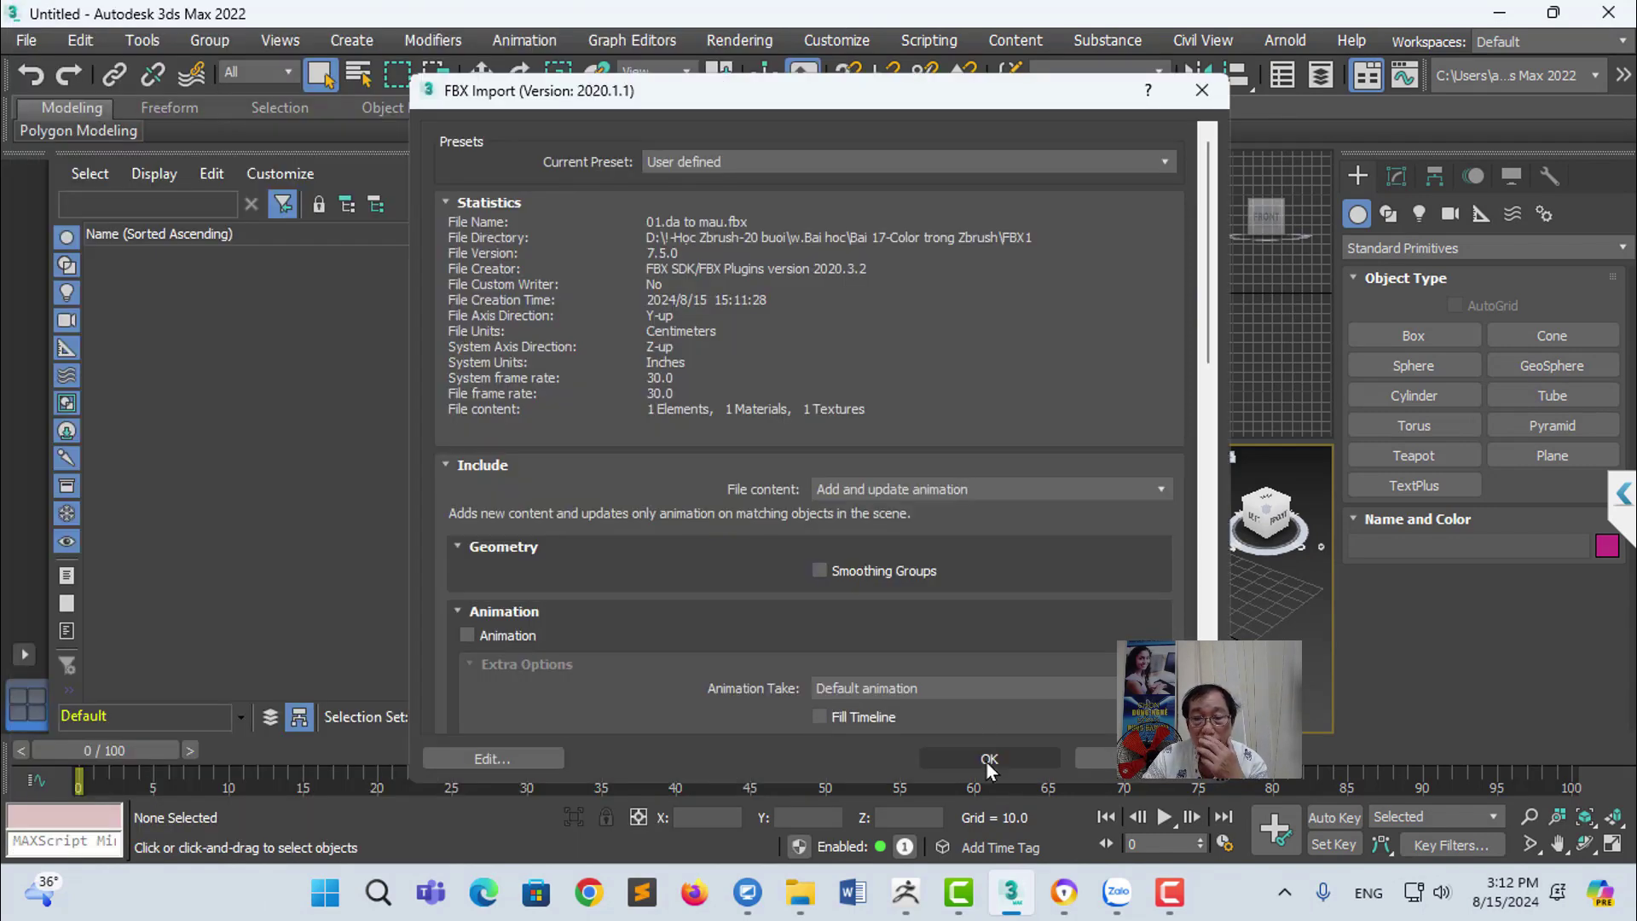
pyautogui.click(987, 759)
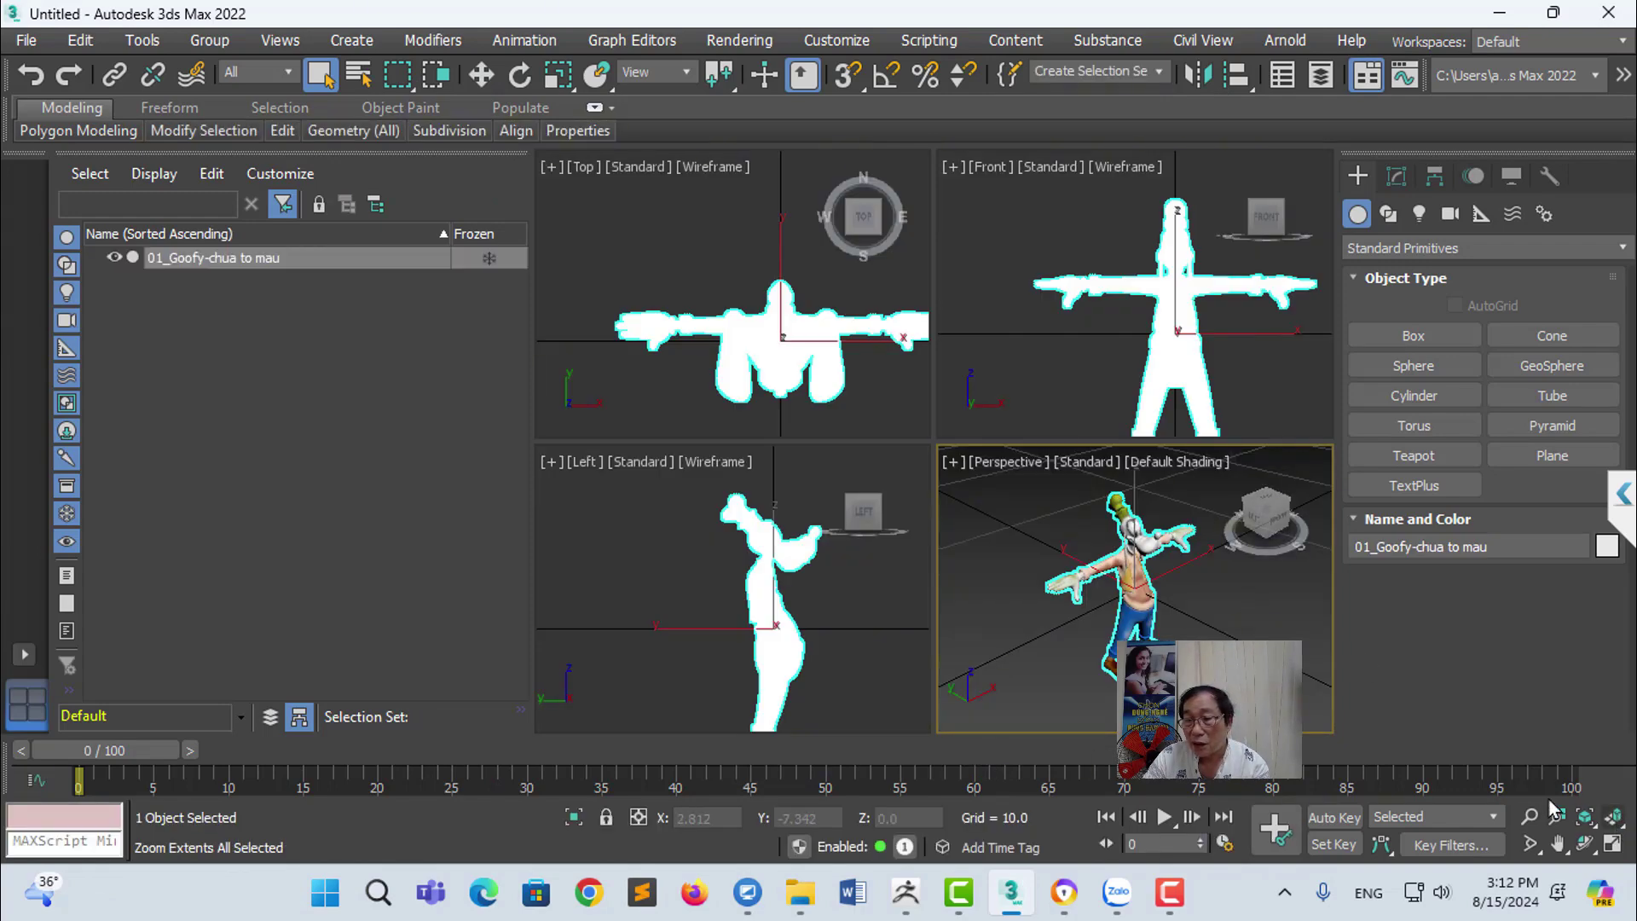
# Step: Zoom extents, maximize the Perspective view, and orbit to check Goofy's colours from several sides
pyautogui.click(1614, 819)
pyautogui.click(1614, 846)
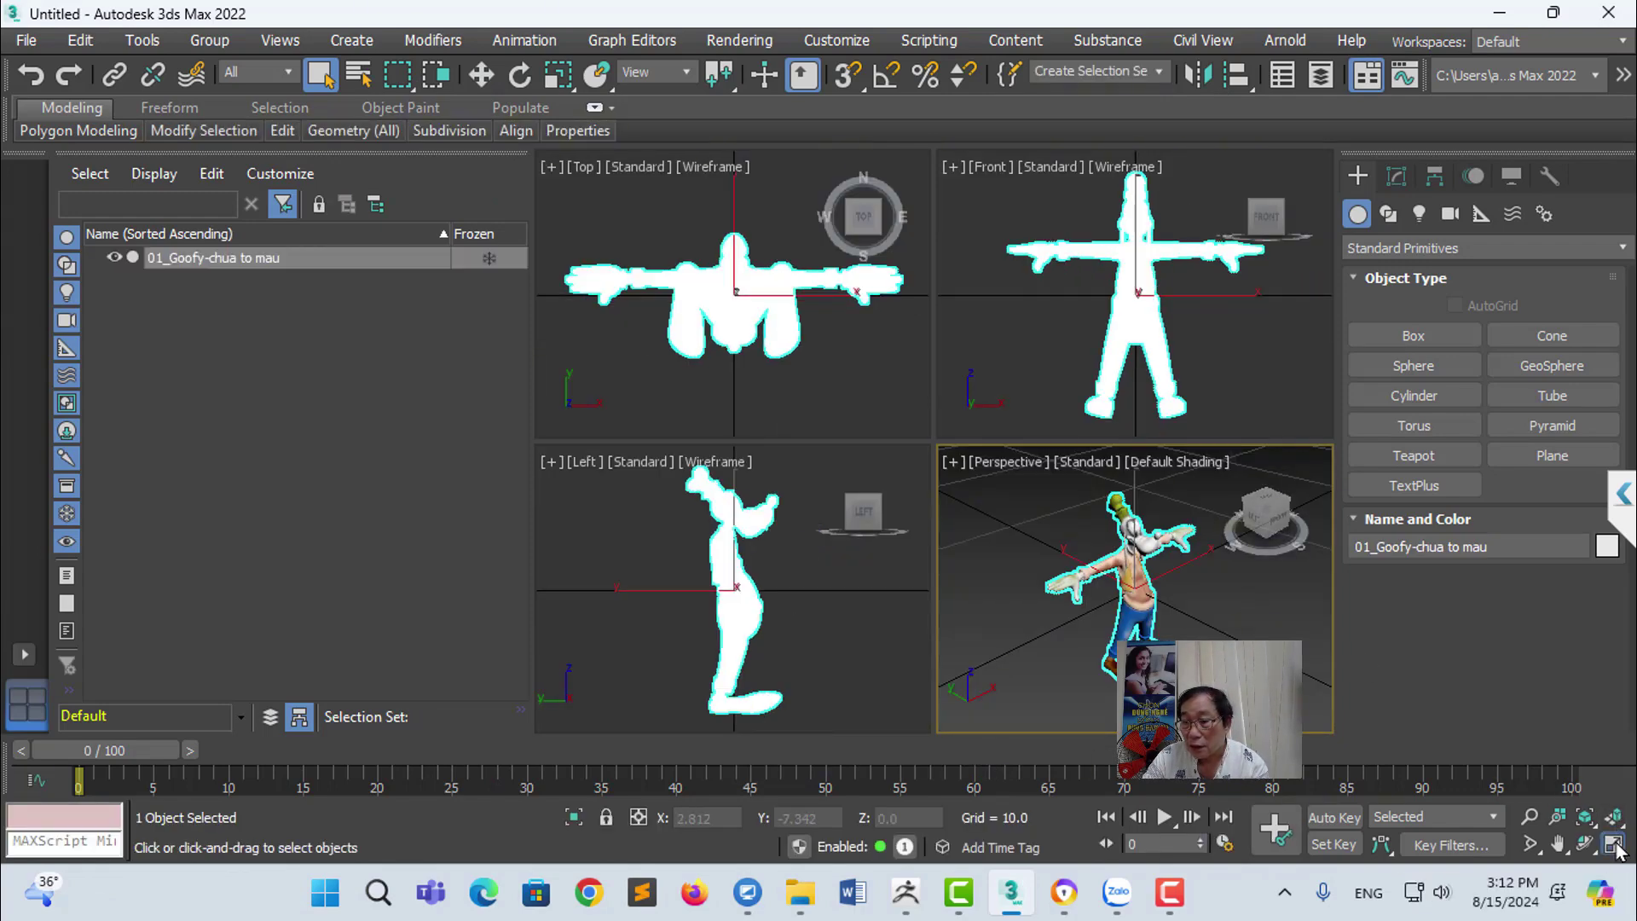
pyautogui.moveTo(1180, 510)
pyautogui.keyDown('alt'); pyautogui.mouseDown(button='middle')
pyautogui.moveTo(1113, 474)
pyautogui.moveTo(1181, 493)
pyautogui.moveTo(1055, 497)
pyautogui.mouseUp(button='middle'); pyautogui.keyUp('alt')
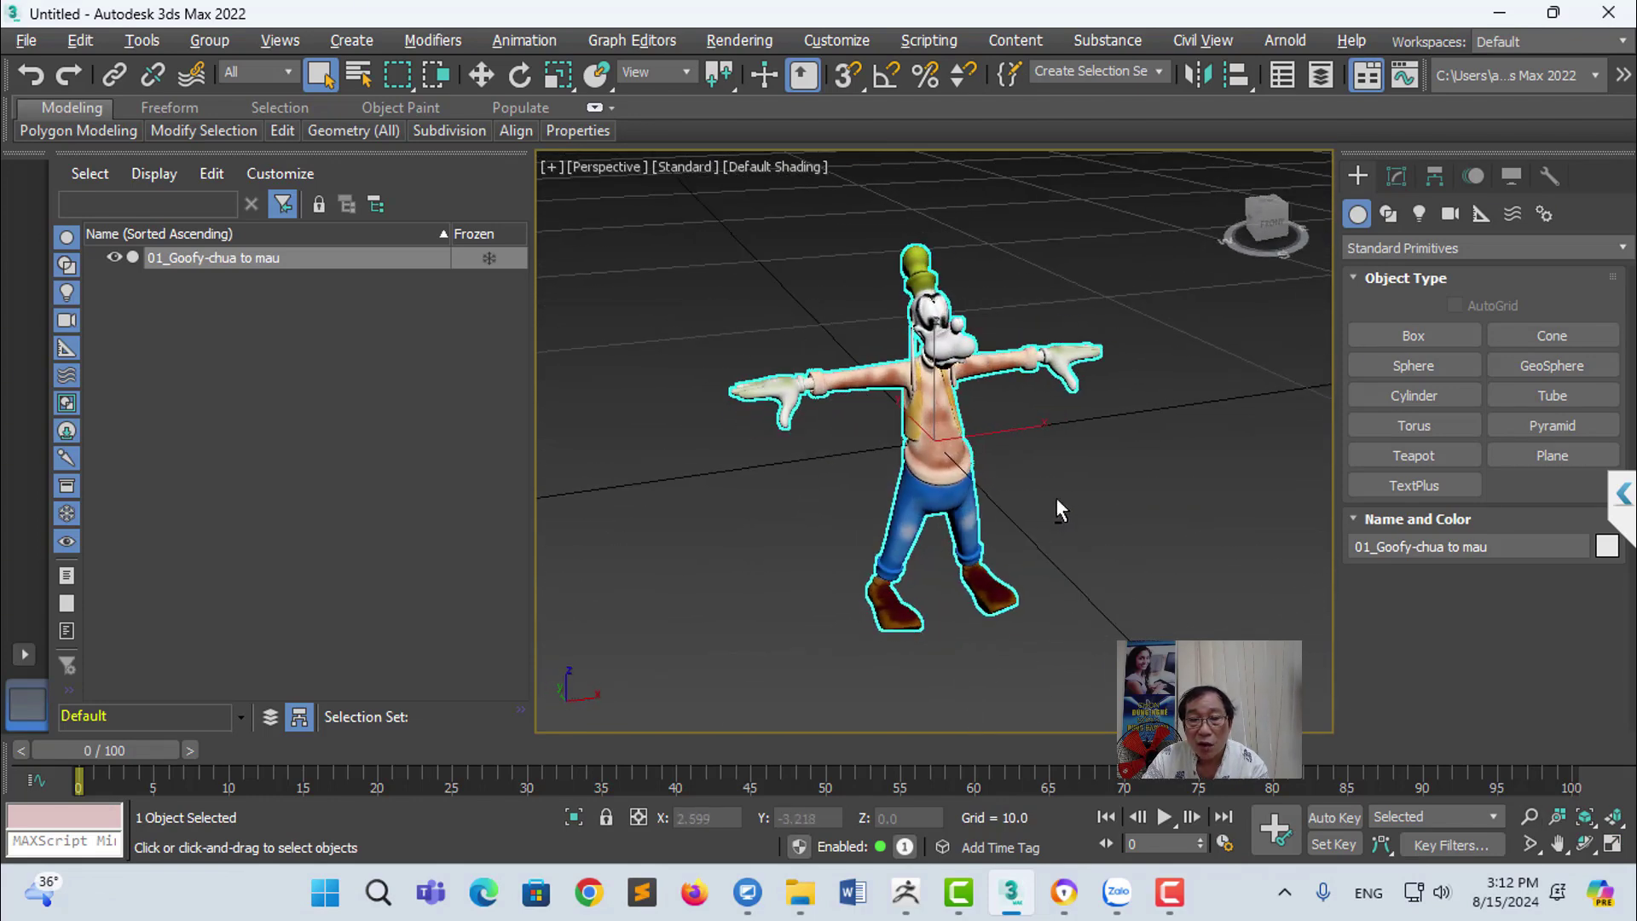
pyautogui.moveTo(1158, 505)
pyautogui.keyDown('alt'); pyautogui.mouseDown(button='middle')
pyautogui.moveTo(1103, 490)
pyautogui.moveTo(1110, 523)
pyautogui.moveTo(1188, 464)
pyautogui.moveTo(1220, 513)
pyautogui.moveTo(1134, 493)
pyautogui.moveTo(1149, 548)
pyautogui.moveTo(1127, 532)
pyautogui.moveTo(1175, 373)
pyautogui.moveTo(1140, 475)
pyautogui.moveTo(1116, 478)
pyautogui.mouseUp(button='middle'); pyautogui.keyUp('alt')
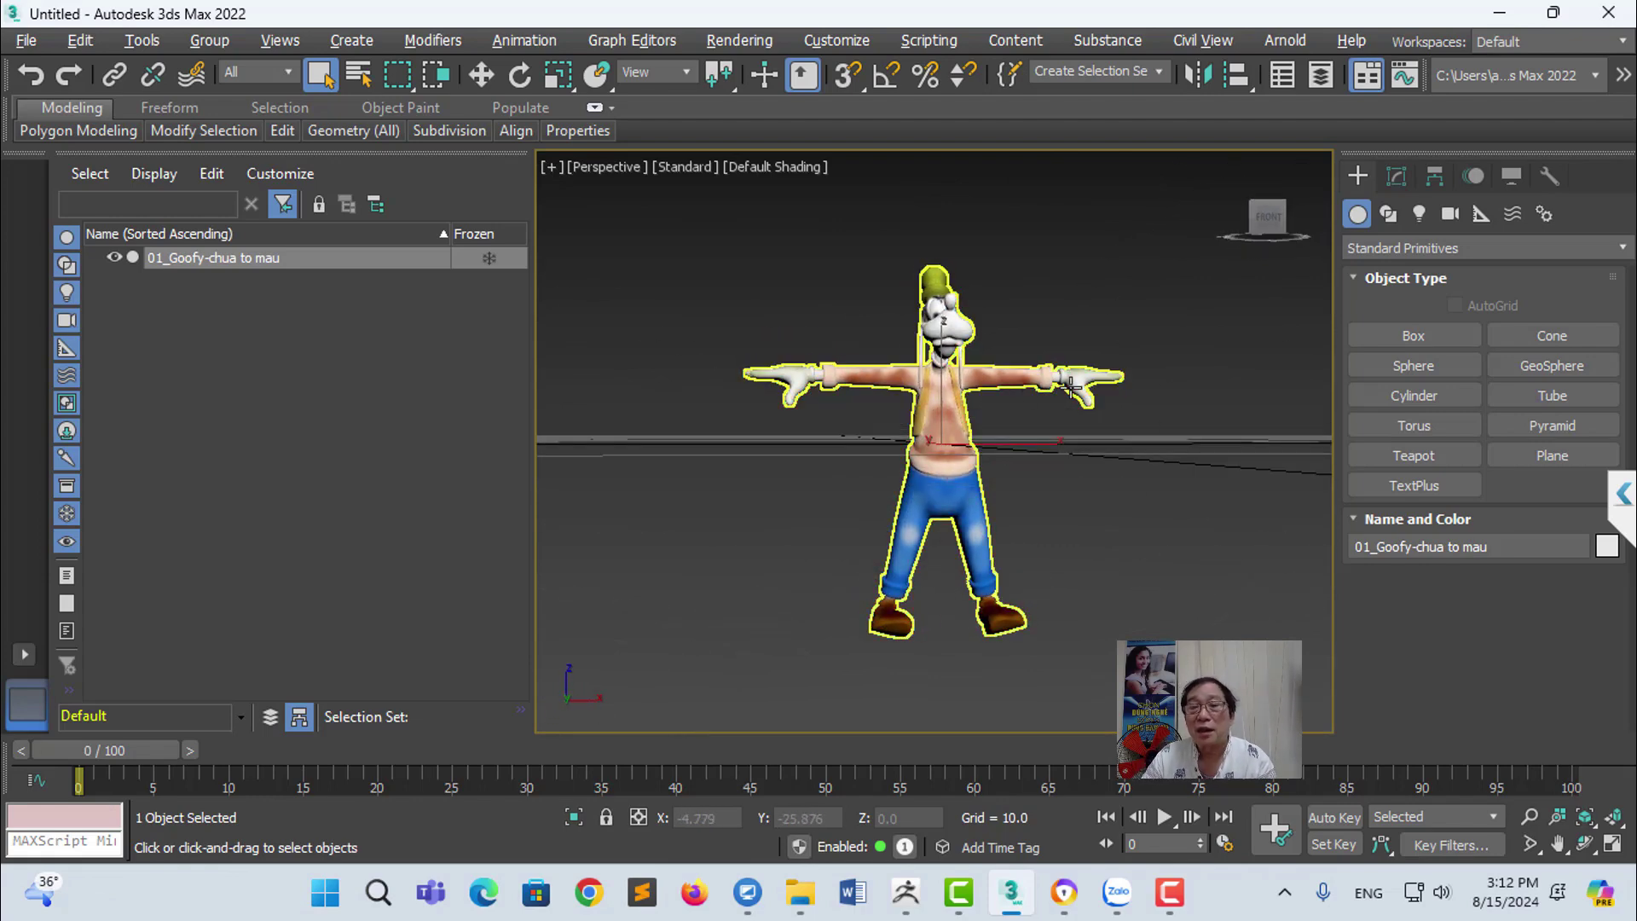
pyautogui.moveTo(1109, 490)
pyautogui.keyDown('alt'); pyautogui.mouseDown(button='middle')
pyautogui.moveTo(1092, 530)
pyautogui.moveTo(1189, 565)
pyautogui.moveTo(1216, 552)
pyautogui.mouseUp(button='middle'); pyautogui.keyUp('alt')
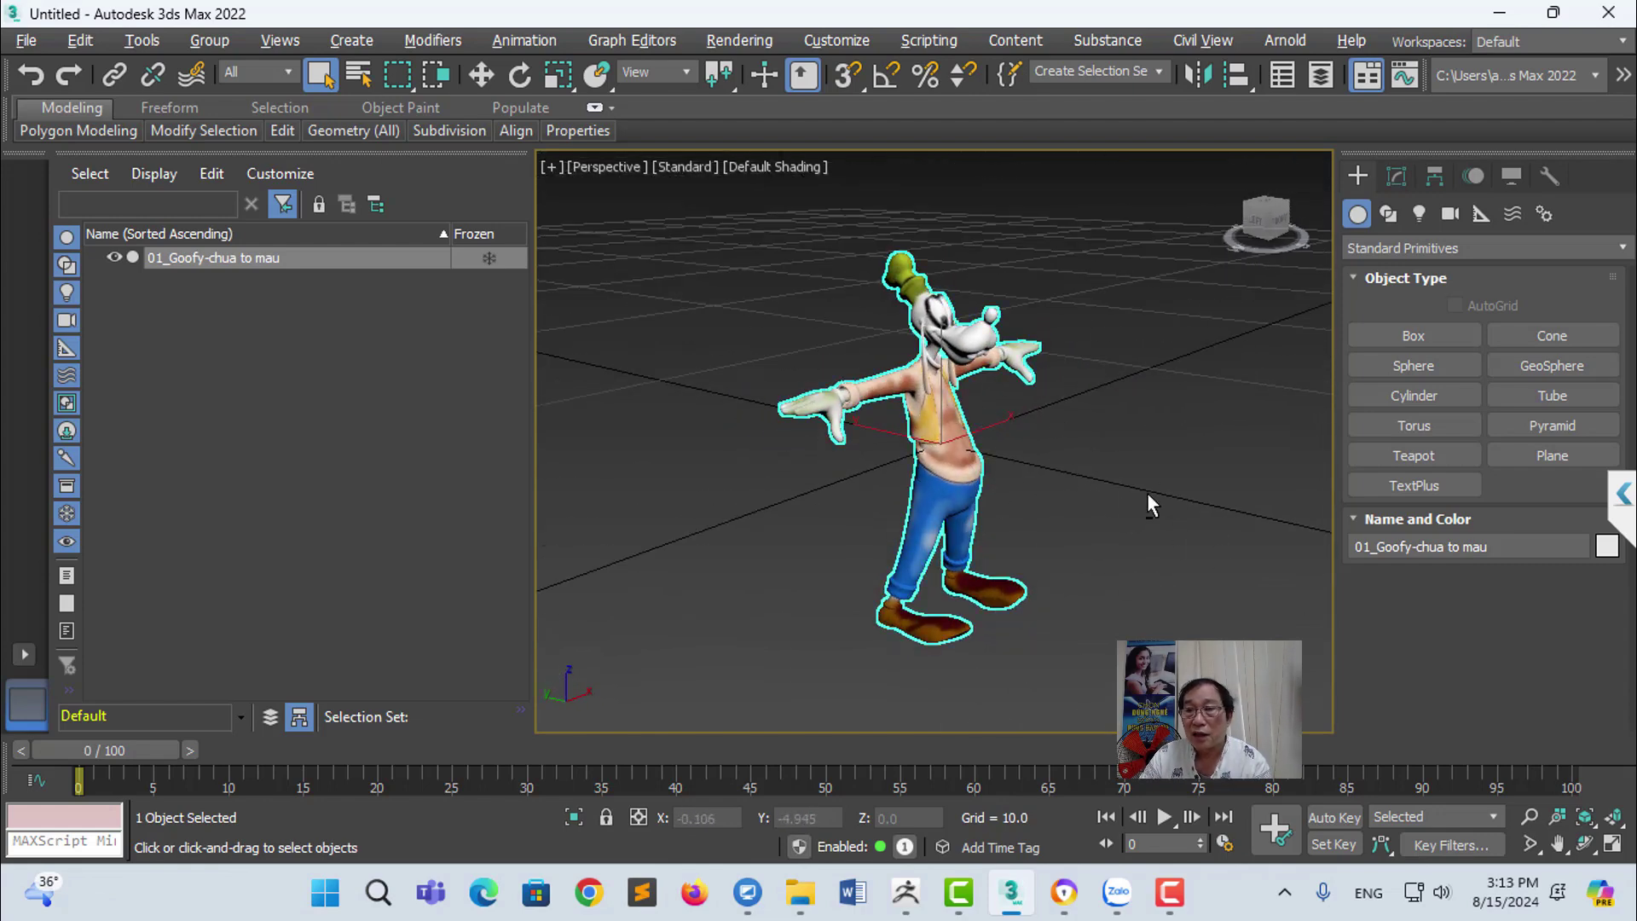
pyautogui.moveTo(1145, 487)
pyautogui.keyDown('alt'); pyautogui.mouseDown(button='middle')
pyautogui.moveTo(1041, 565)
pyautogui.moveTo(1108, 521)
pyautogui.moveTo(1154, 563)
pyautogui.moveTo(924, 420)
pyautogui.moveTo(1253, 420)
pyautogui.moveTo(971, 409)
pyautogui.moveTo(1061, 511)
pyautogui.moveTo(1115, 522)
pyautogui.moveTo(1066, 522)
pyautogui.moveTo(1137, 518)
pyautogui.moveTo(1169, 487)
pyautogui.moveTo(1148, 461)
pyautogui.moveTo(1240, 419)
pyautogui.moveTo(1185, 544)
pyautogui.moveTo(1055, 411)
pyautogui.moveTo(1099, 489)
pyautogui.moveTo(1107, 433)
pyautogui.moveTo(1144, 438)
pyautogui.moveTo(1151, 494)
pyautogui.moveTo(1099, 387)
pyautogui.moveTo(1173, 475)
pyautogui.moveTo(1096, 464)
pyautogui.moveTo(1122, 448)
pyautogui.mouseUp(button='middle'); pyautogui.keyUp('alt')
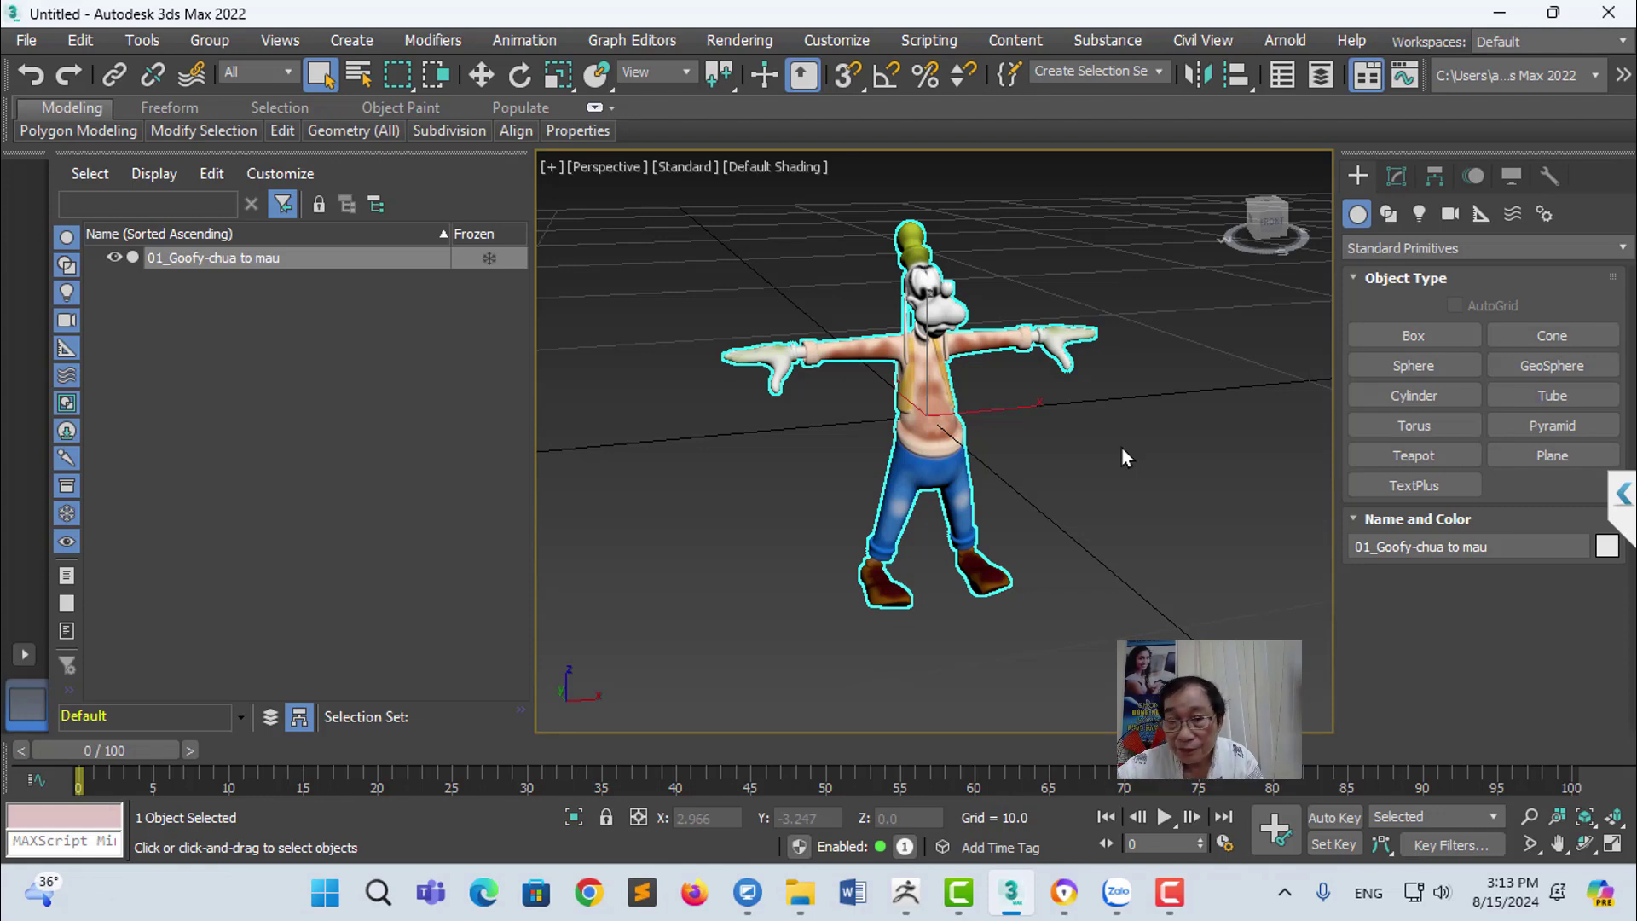
# Step: Reset 3ds Max to an empty scene without saving changes
pyautogui.click(29, 47)
pyautogui.click(39, 100)
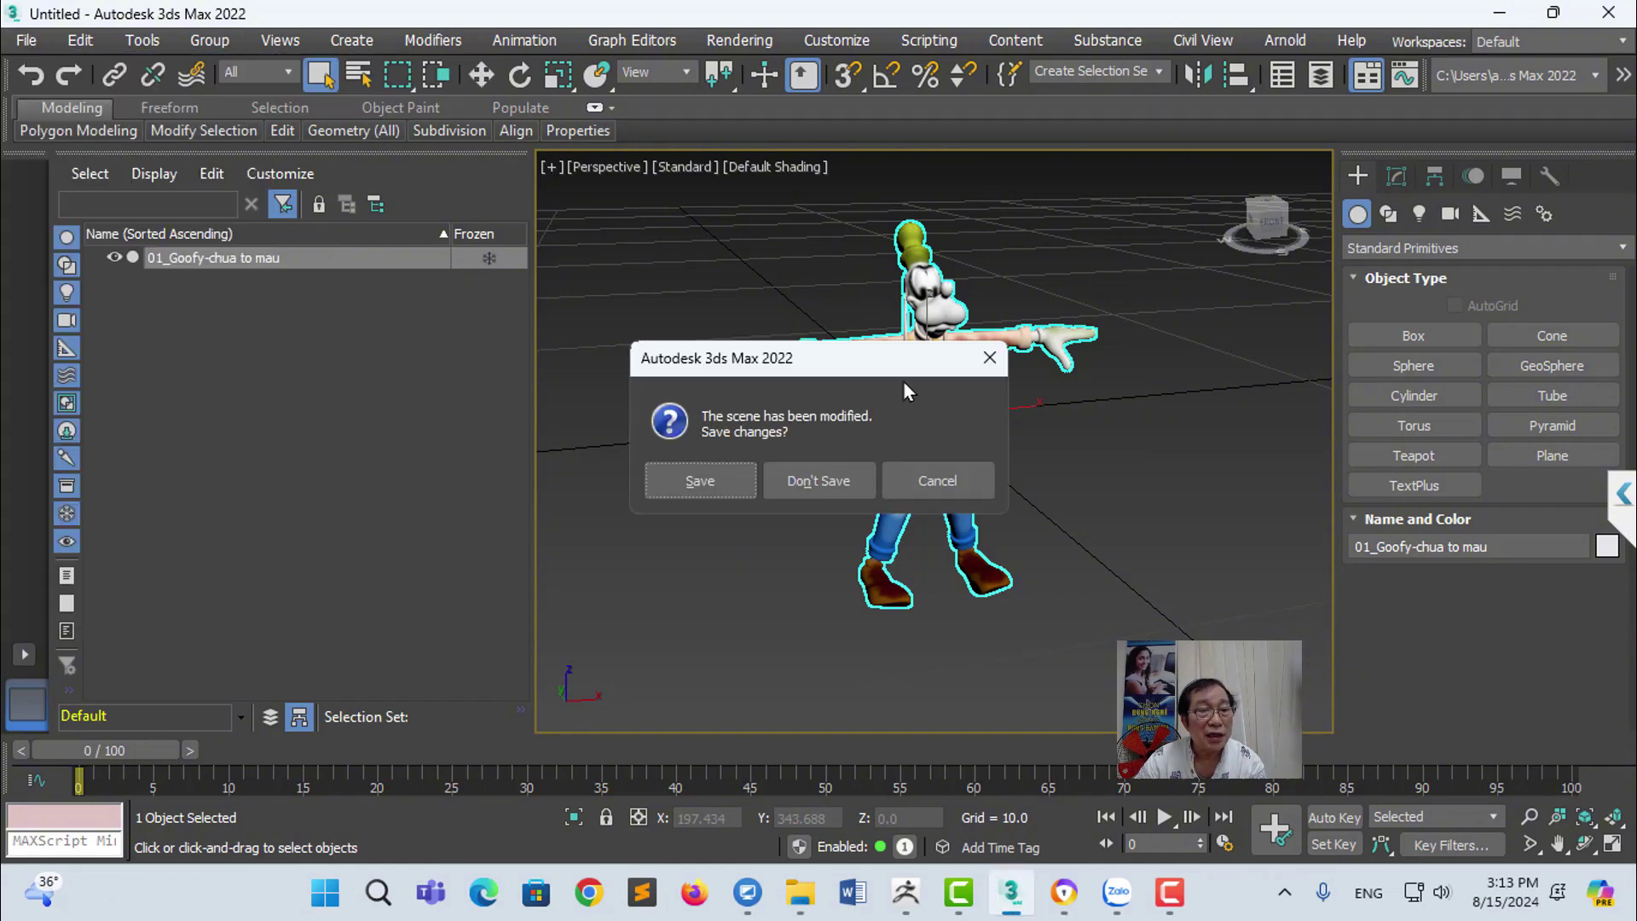
pyautogui.click(801, 485)
pyautogui.click(756, 479)
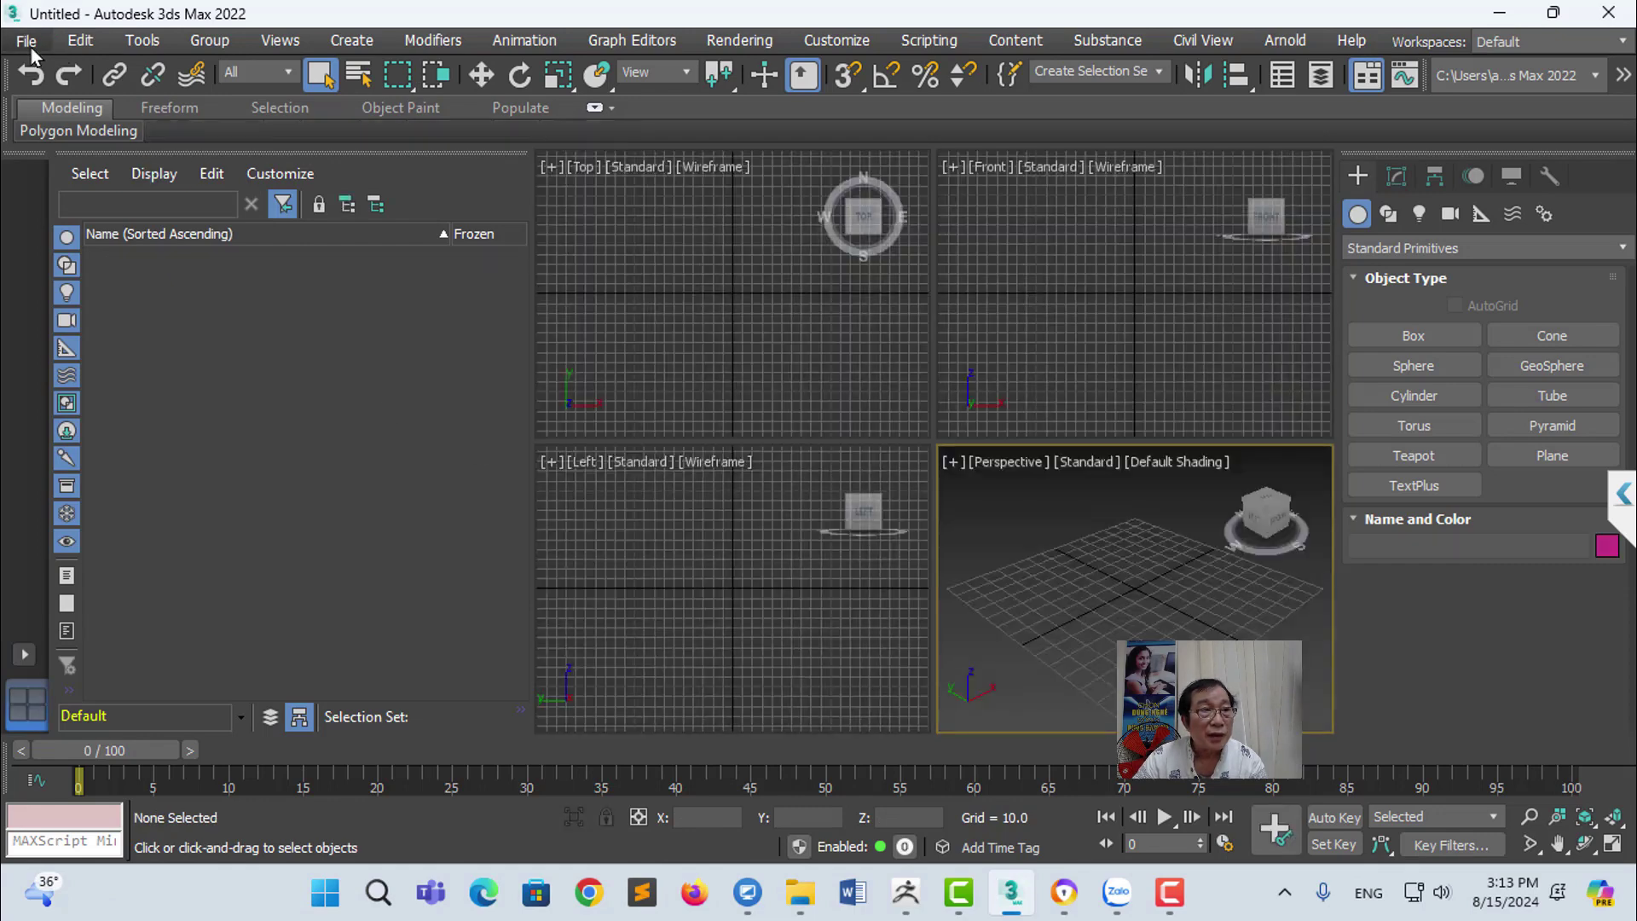
# Step: Import 01.Goofy-chua to mau.obj from the OBJ folder with Physical Material
pyautogui.click(27, 40)
pyautogui.click(332, 368)
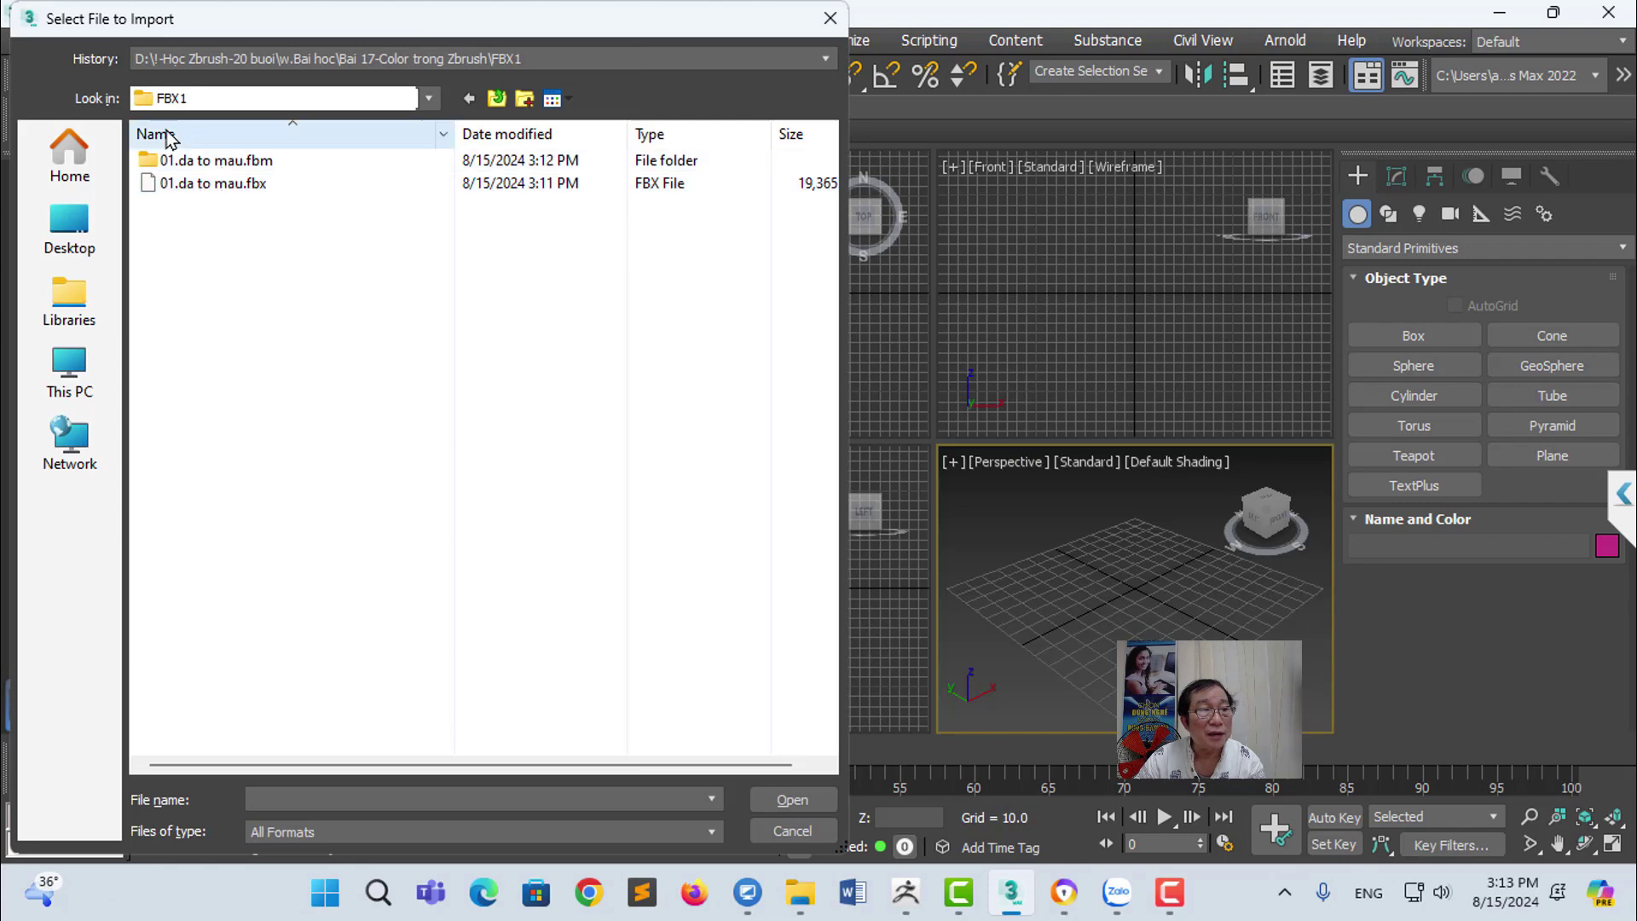
pyautogui.click(494, 101)
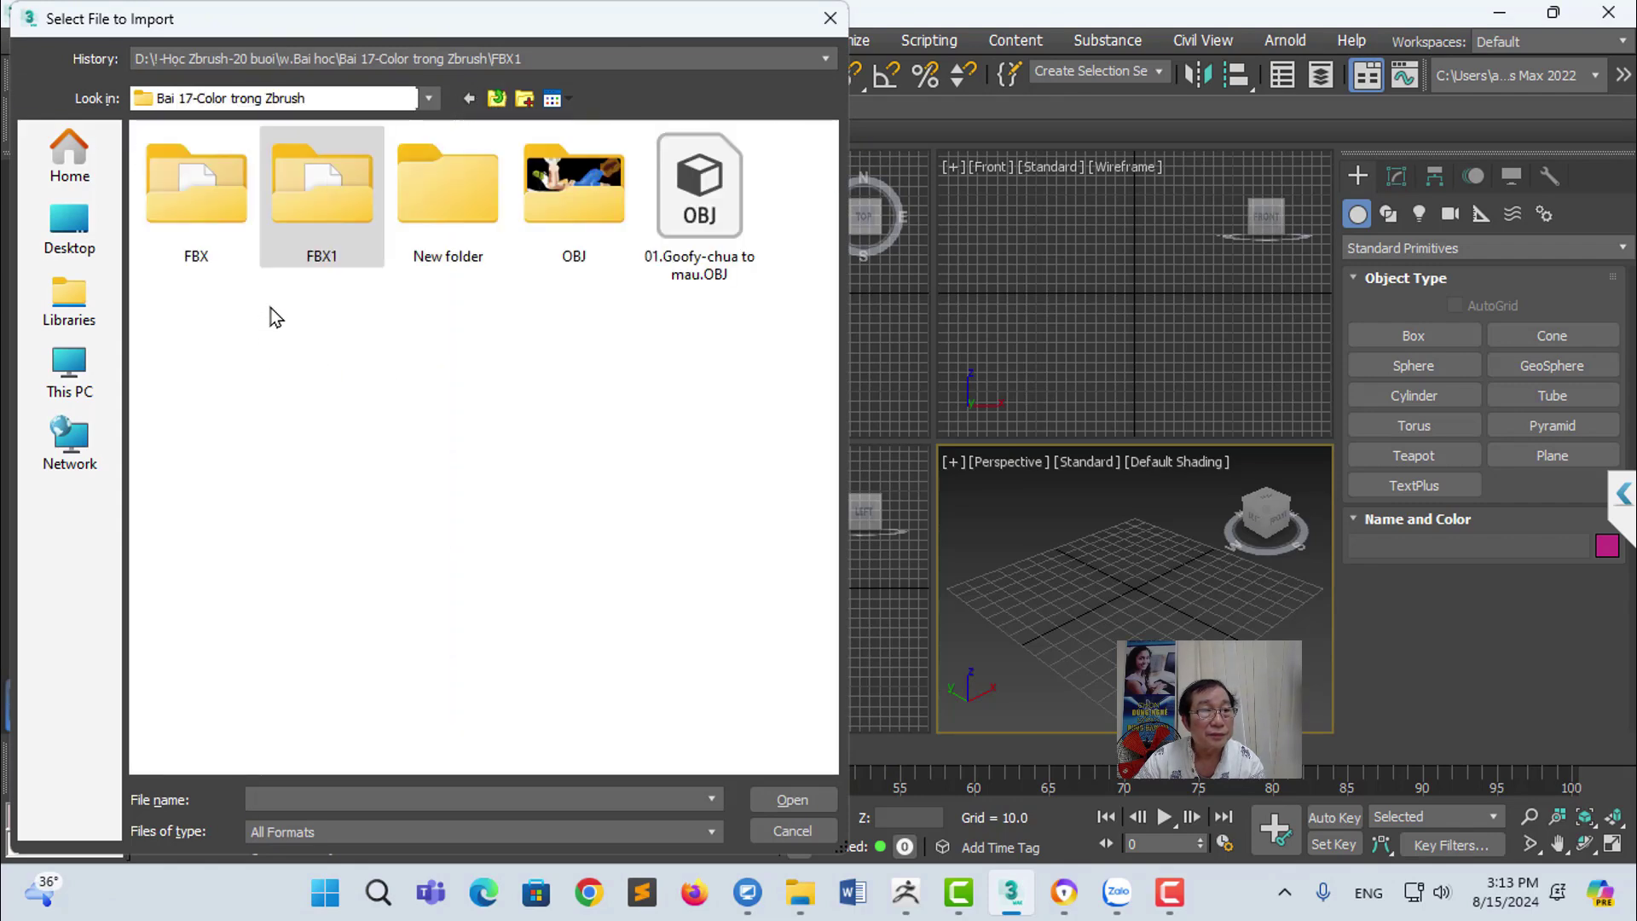
pyautogui.click(586, 213)
pyautogui.doubleClick(587, 213)
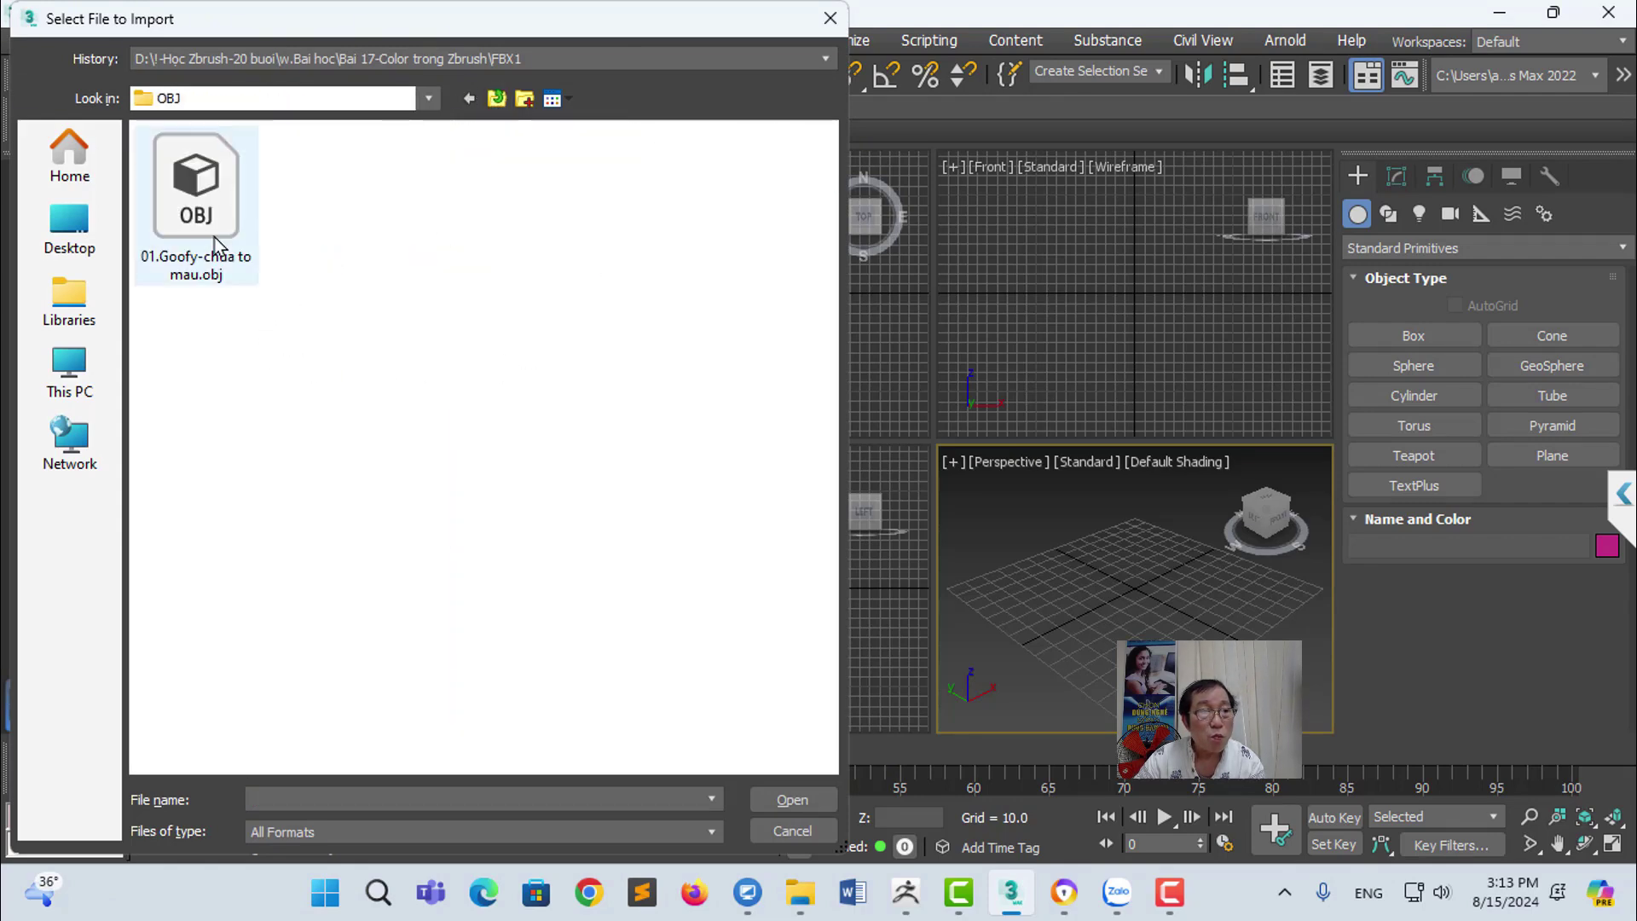
pyautogui.doubleClick(209, 243)
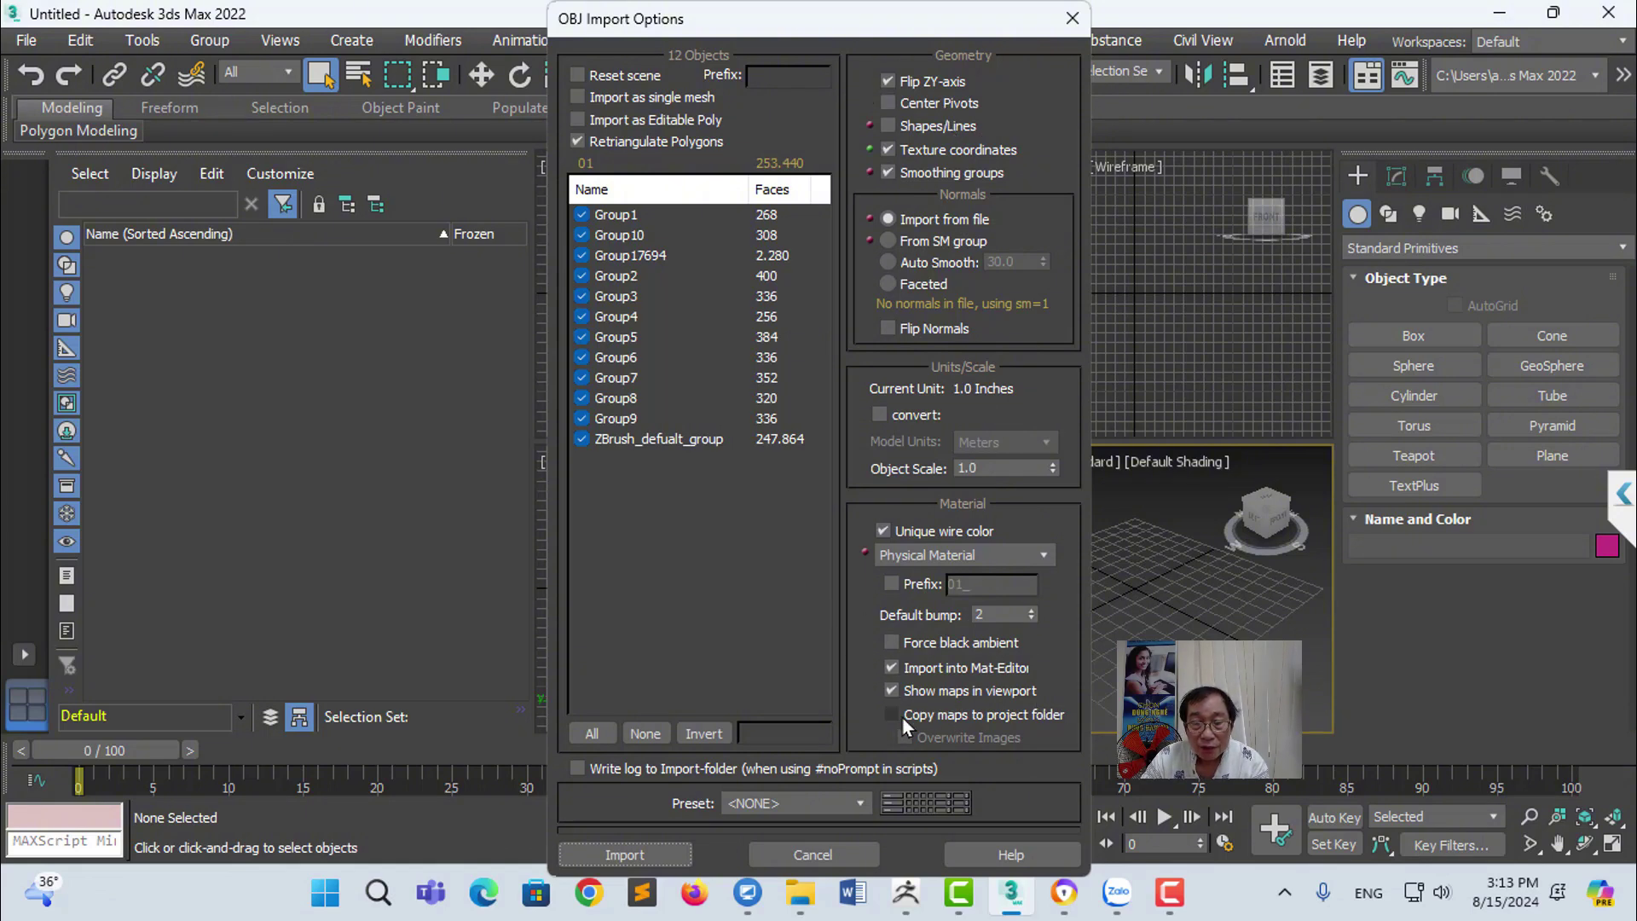
pyautogui.click(963, 556)
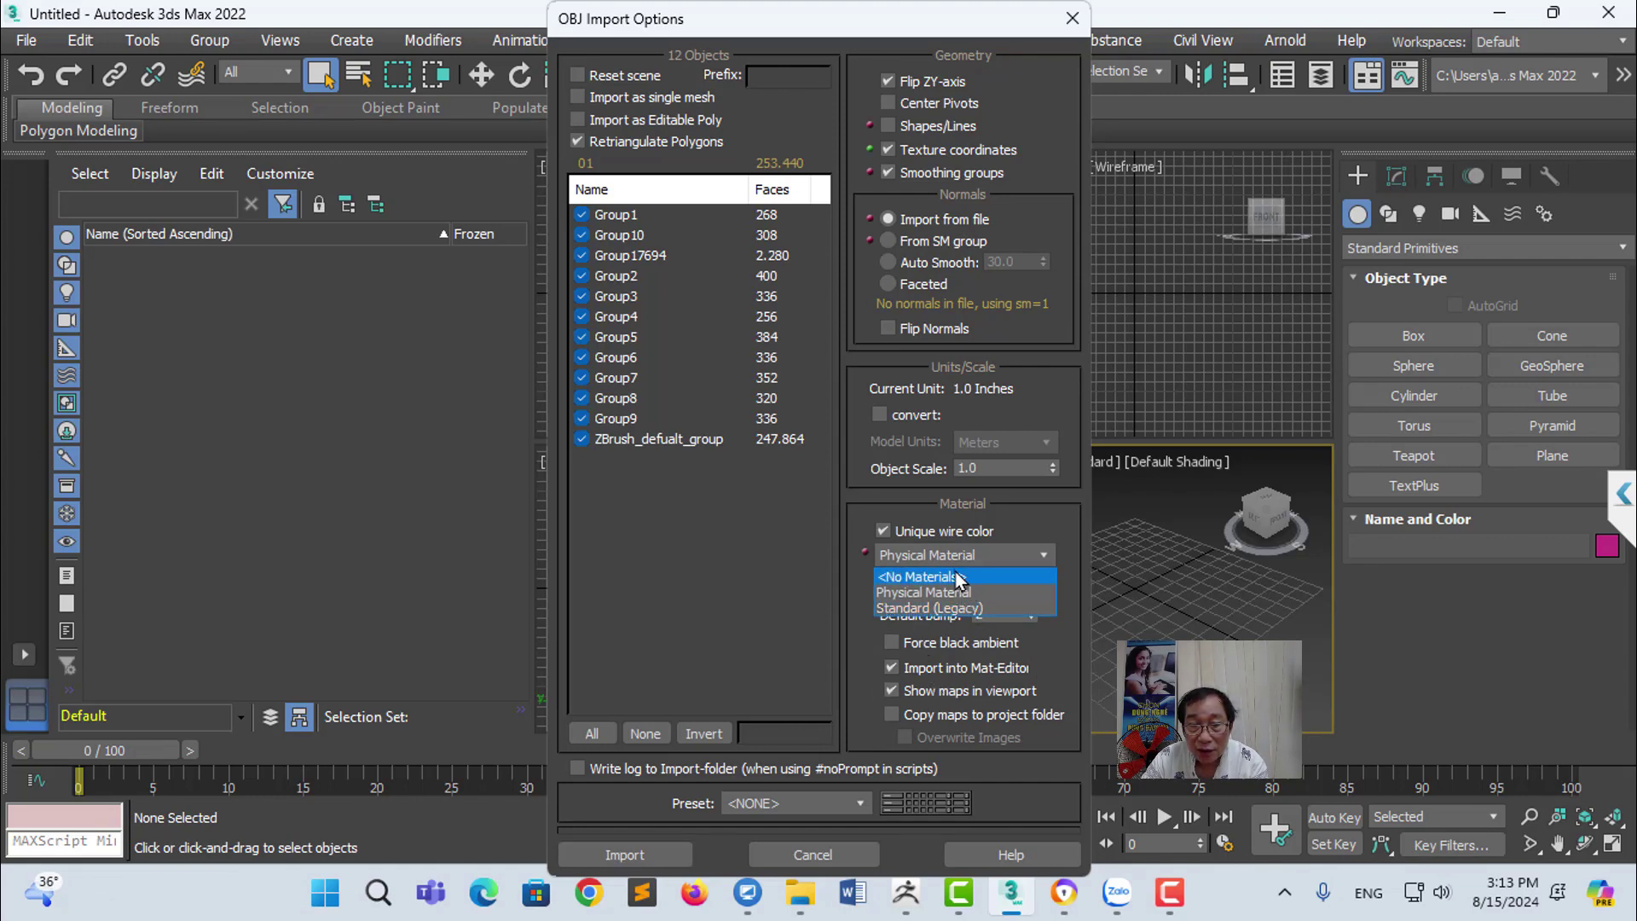
pyautogui.click(938, 592)
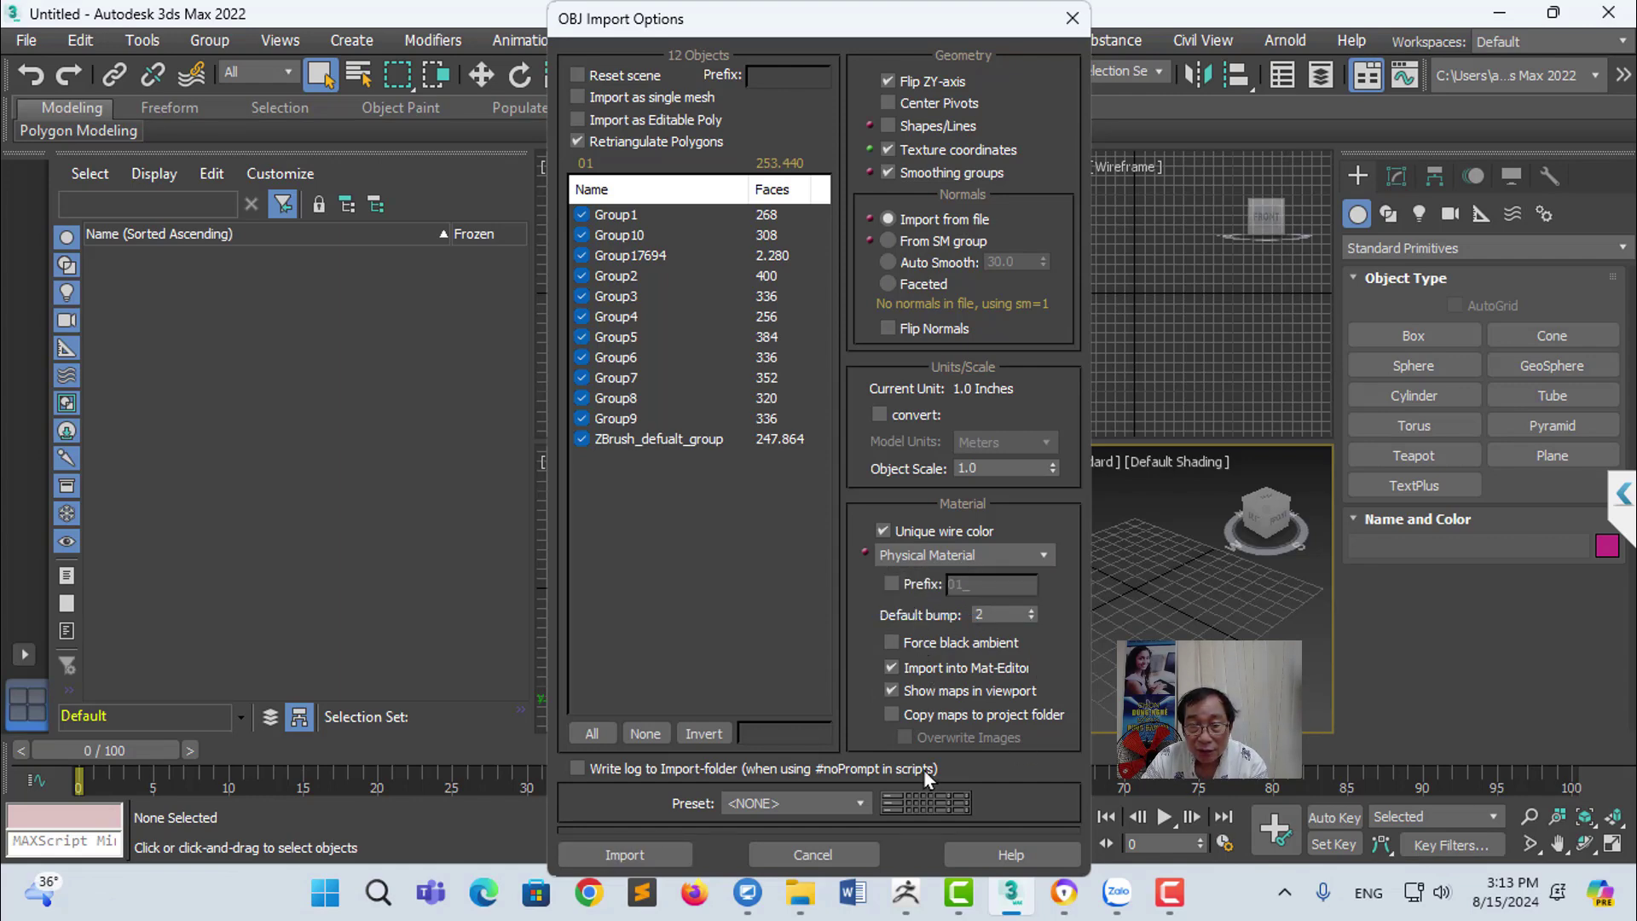
pyautogui.click(644, 852)
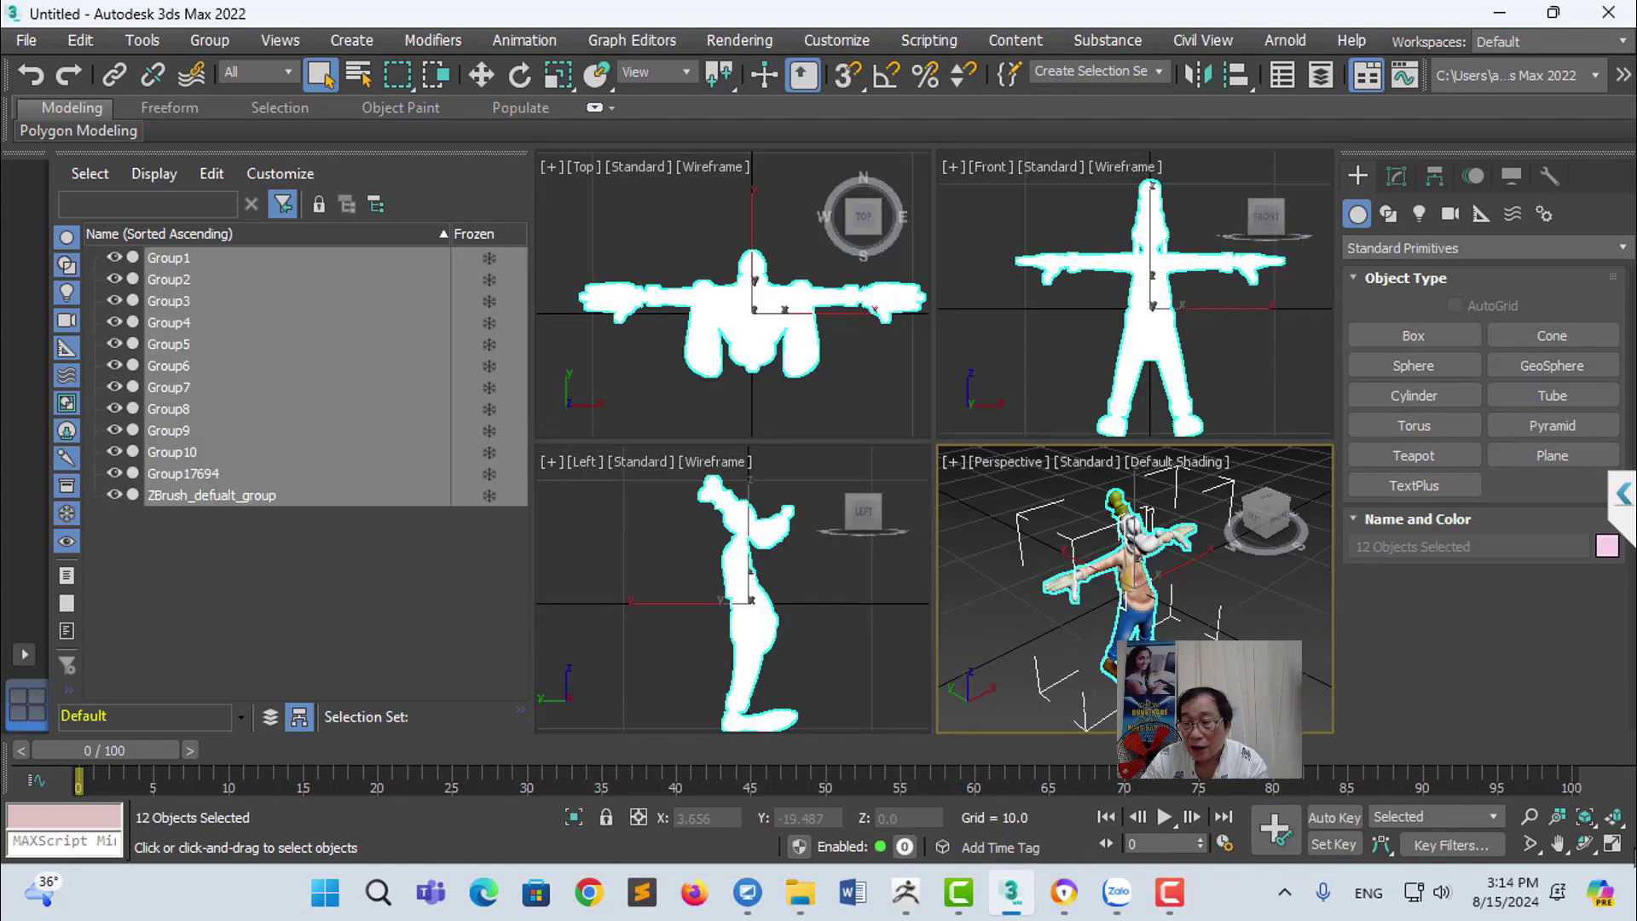
# Step: Maximize the Perspective viewport and orbit to a near-front view of Goofy
pyautogui.click(1612, 844)
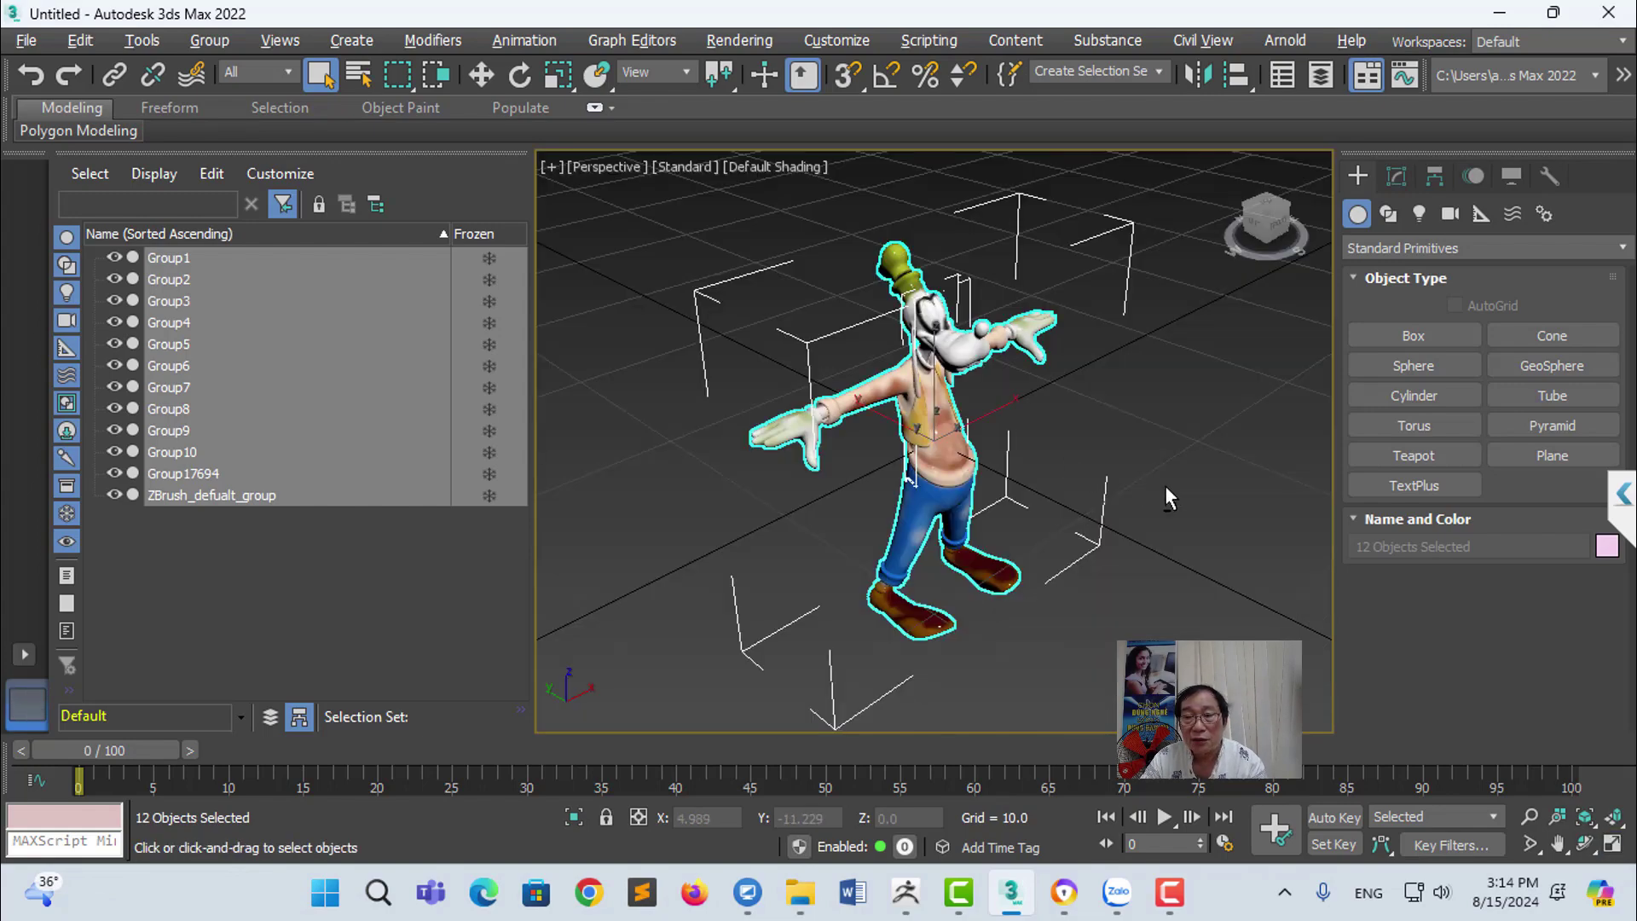
pyautogui.moveTo(1164, 484)
pyautogui.keyDown('alt'); pyautogui.mouseDown(button='middle')
pyautogui.moveTo(1013, 524)
pyautogui.moveTo(1016, 442)
pyautogui.moveTo(1062, 566)
pyautogui.moveTo(1159, 459)
pyautogui.moveTo(1165, 426)
pyautogui.moveTo(1122, 417)
pyautogui.moveTo(1133, 406)
pyautogui.moveTo(1147, 463)
pyautogui.mouseUp(button='middle'); pyautogui.keyUp('alt')
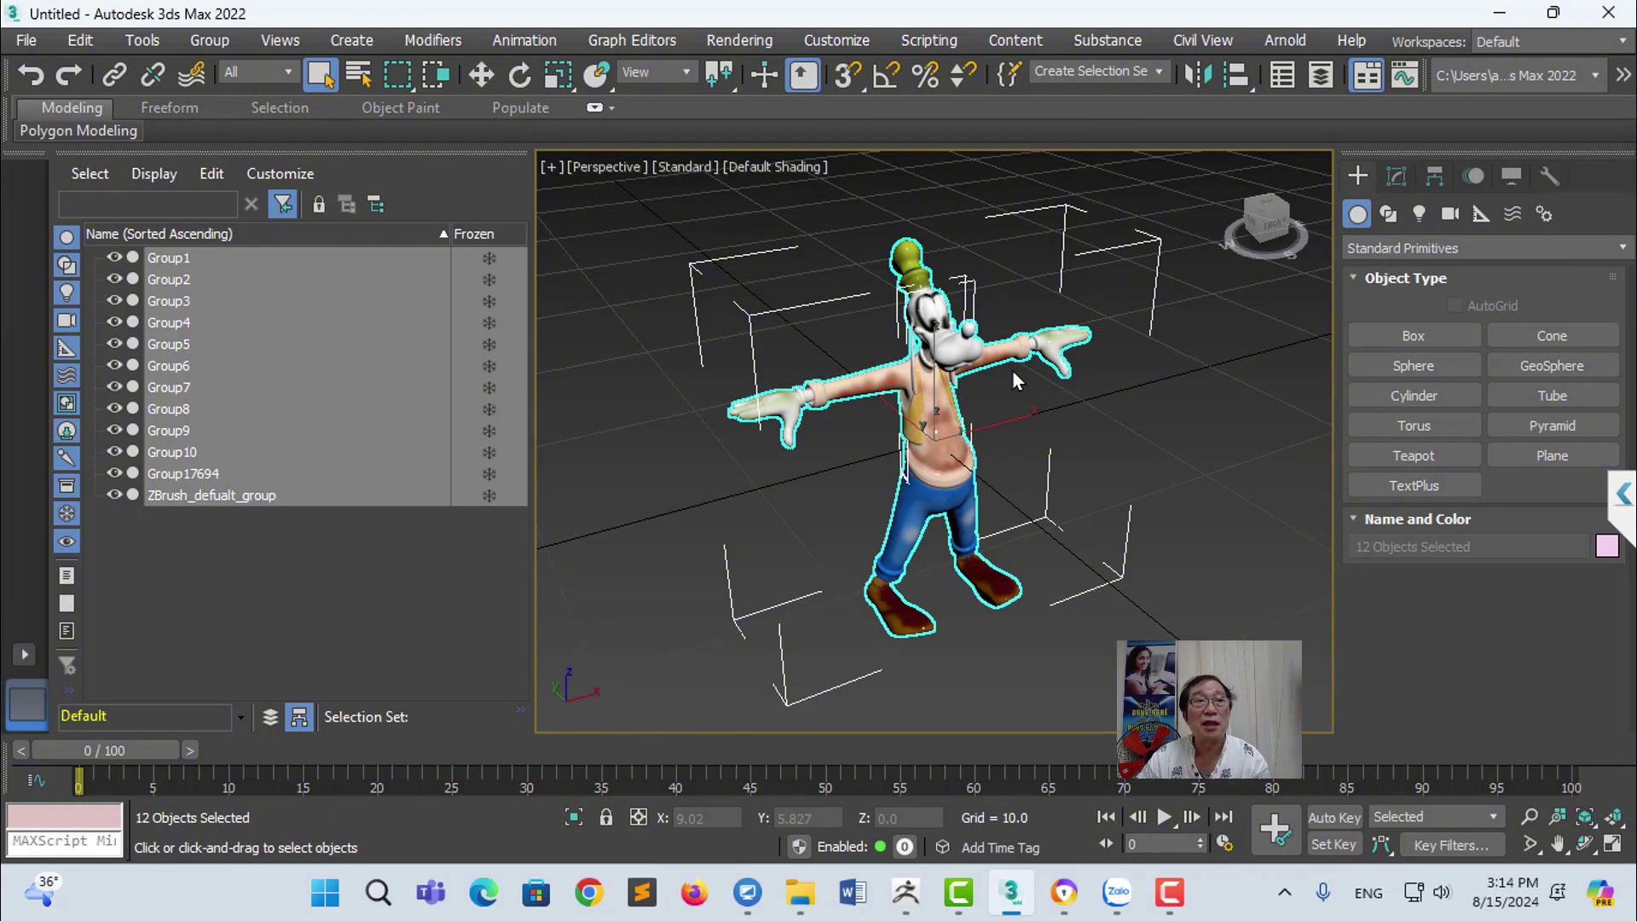
# Step: Back in ZBrush, replace Goofy with a Cube3D primitive and make it a polymesh
pyautogui.click(1498, 18)
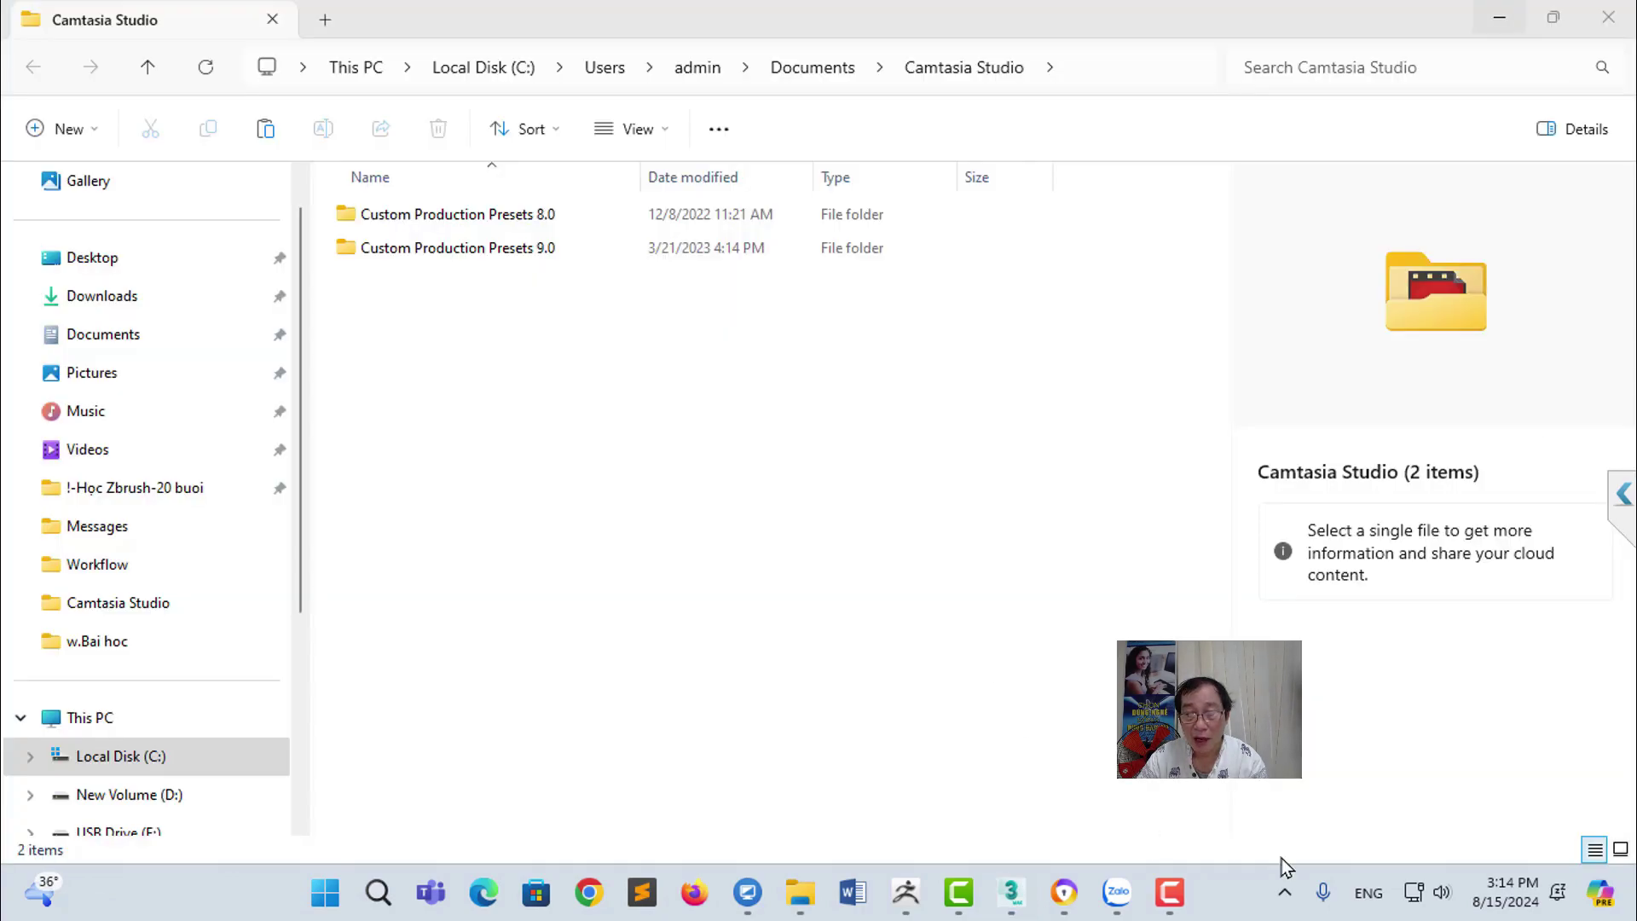
pyautogui.click(904, 893)
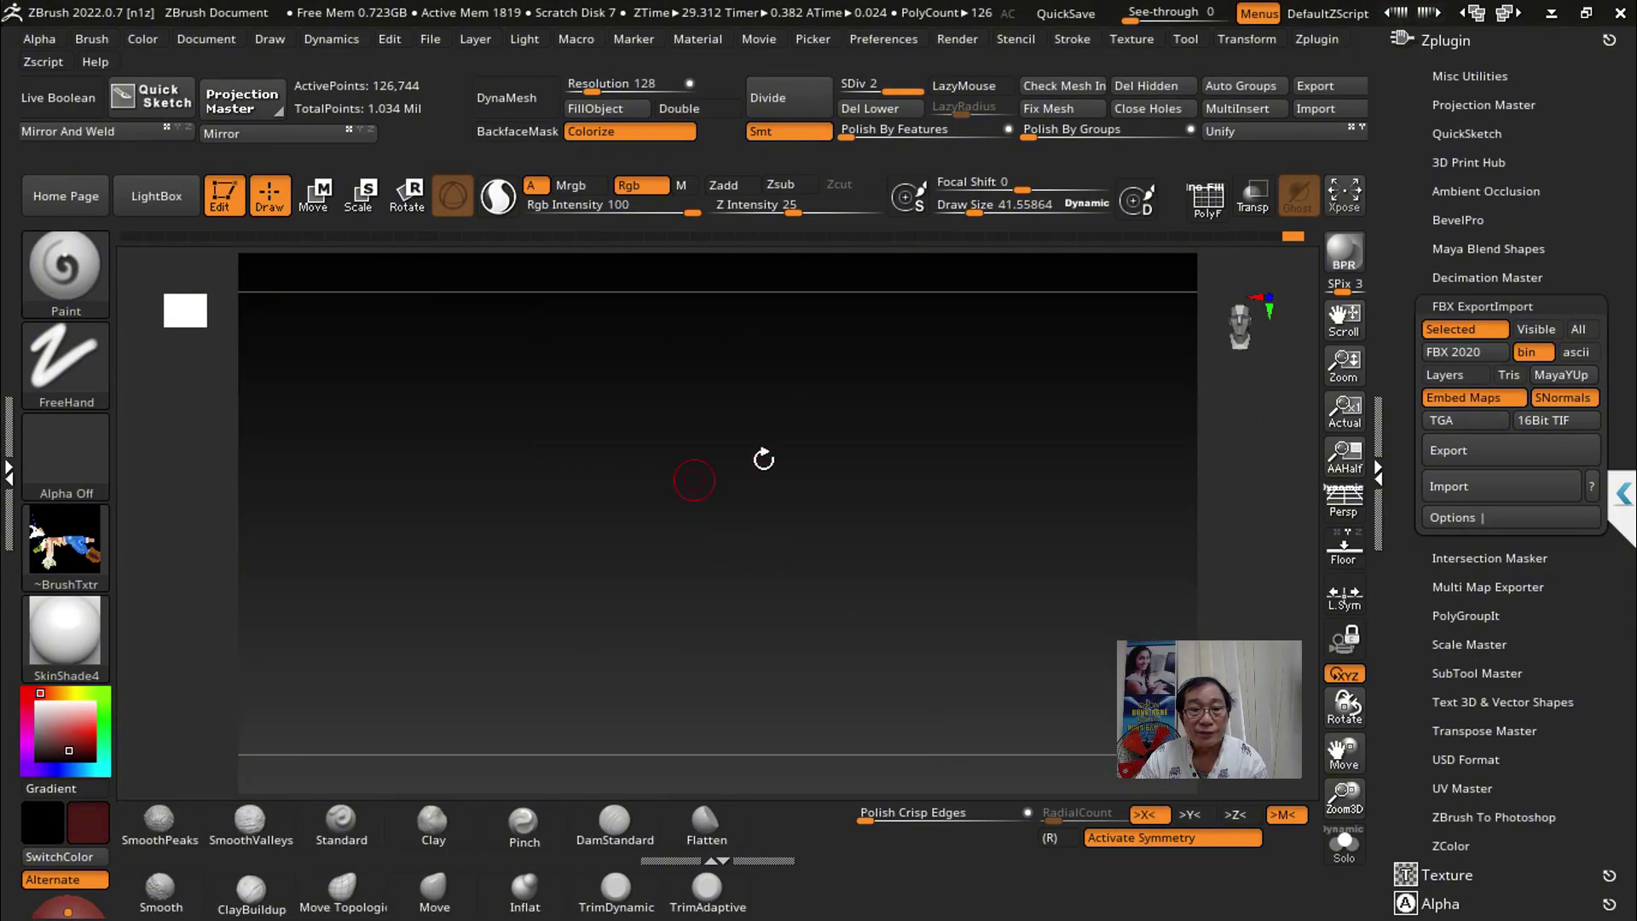
pyautogui.moveTo(1274, 461); pyautogui.dragTo(1034, 562)
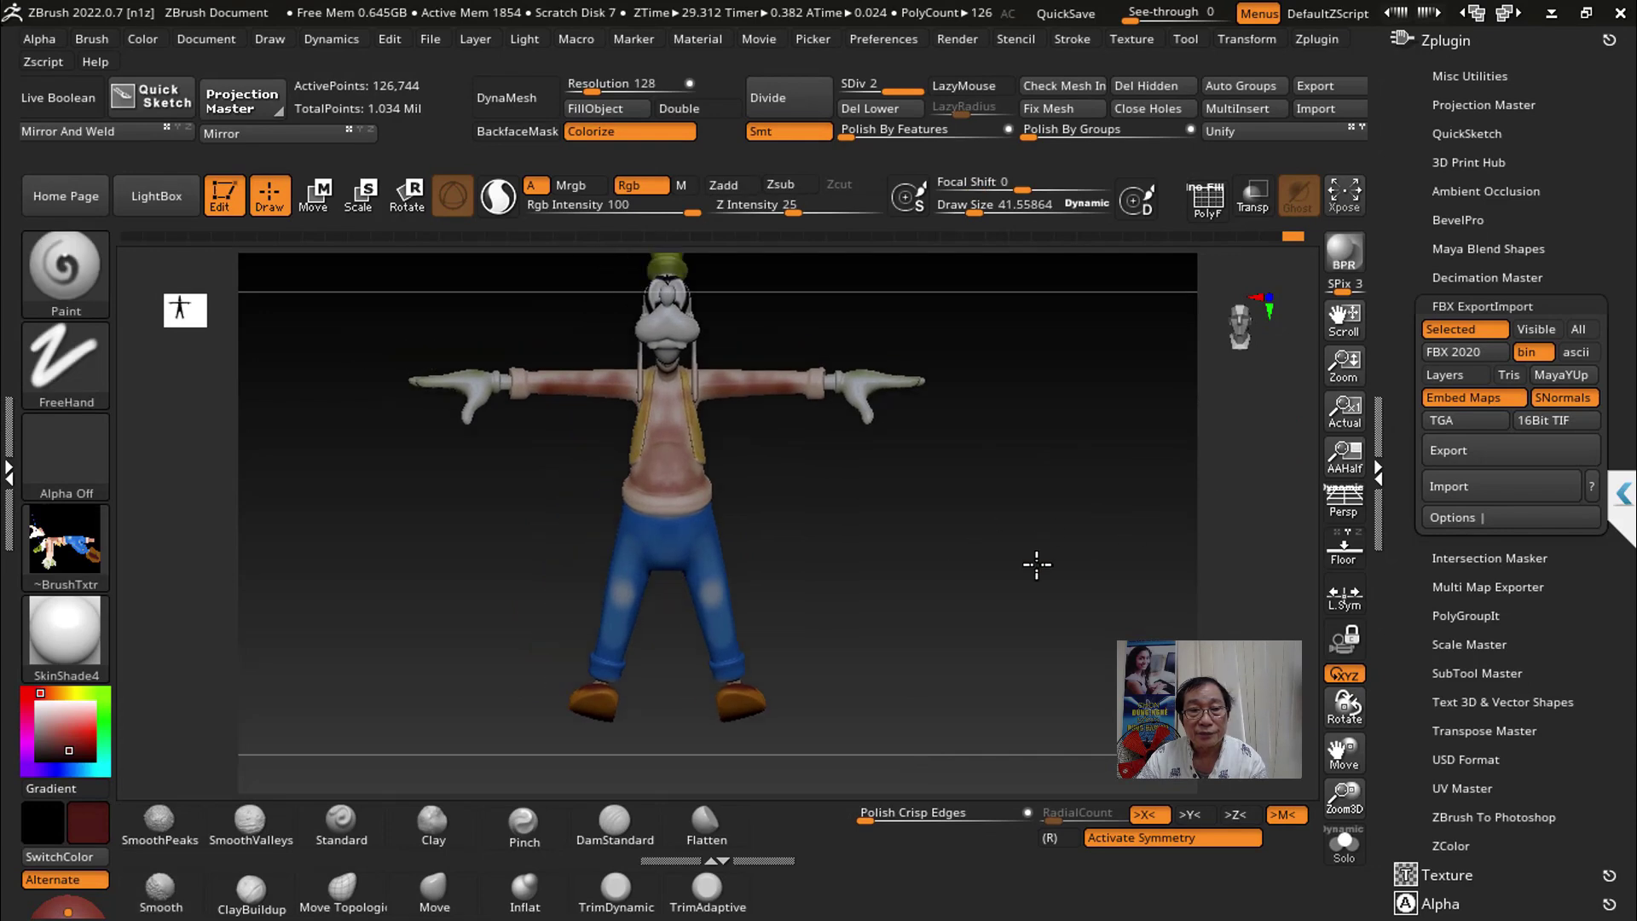
pyautogui.moveTo(1410, 170); pyautogui.dragTo(1430, 359)
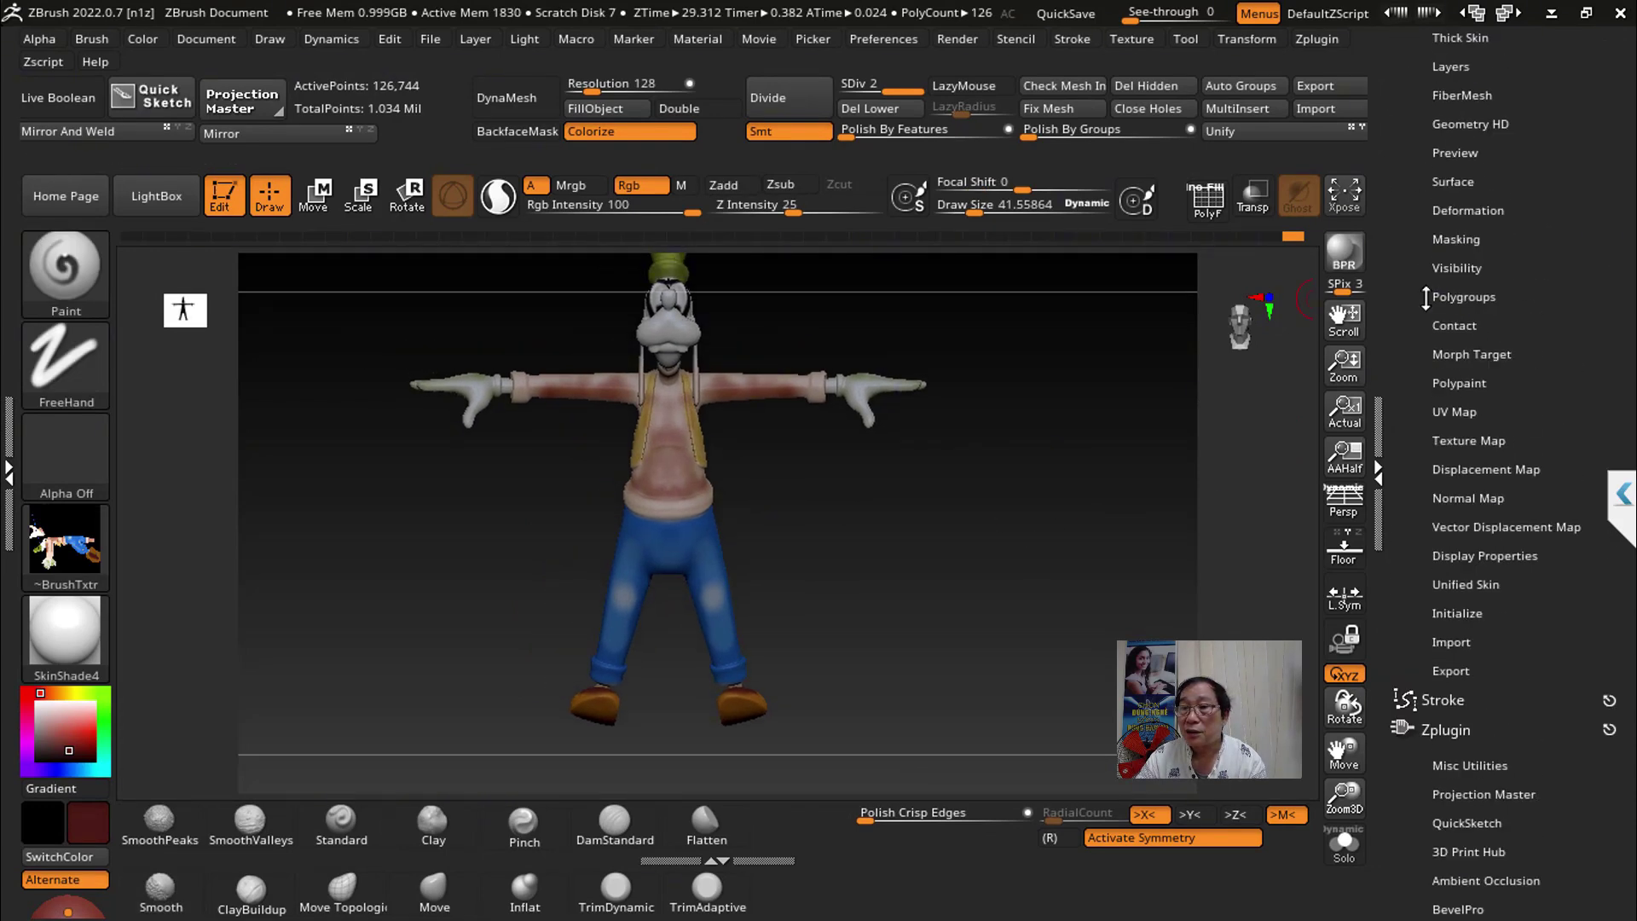
pyautogui.click(1465, 189)
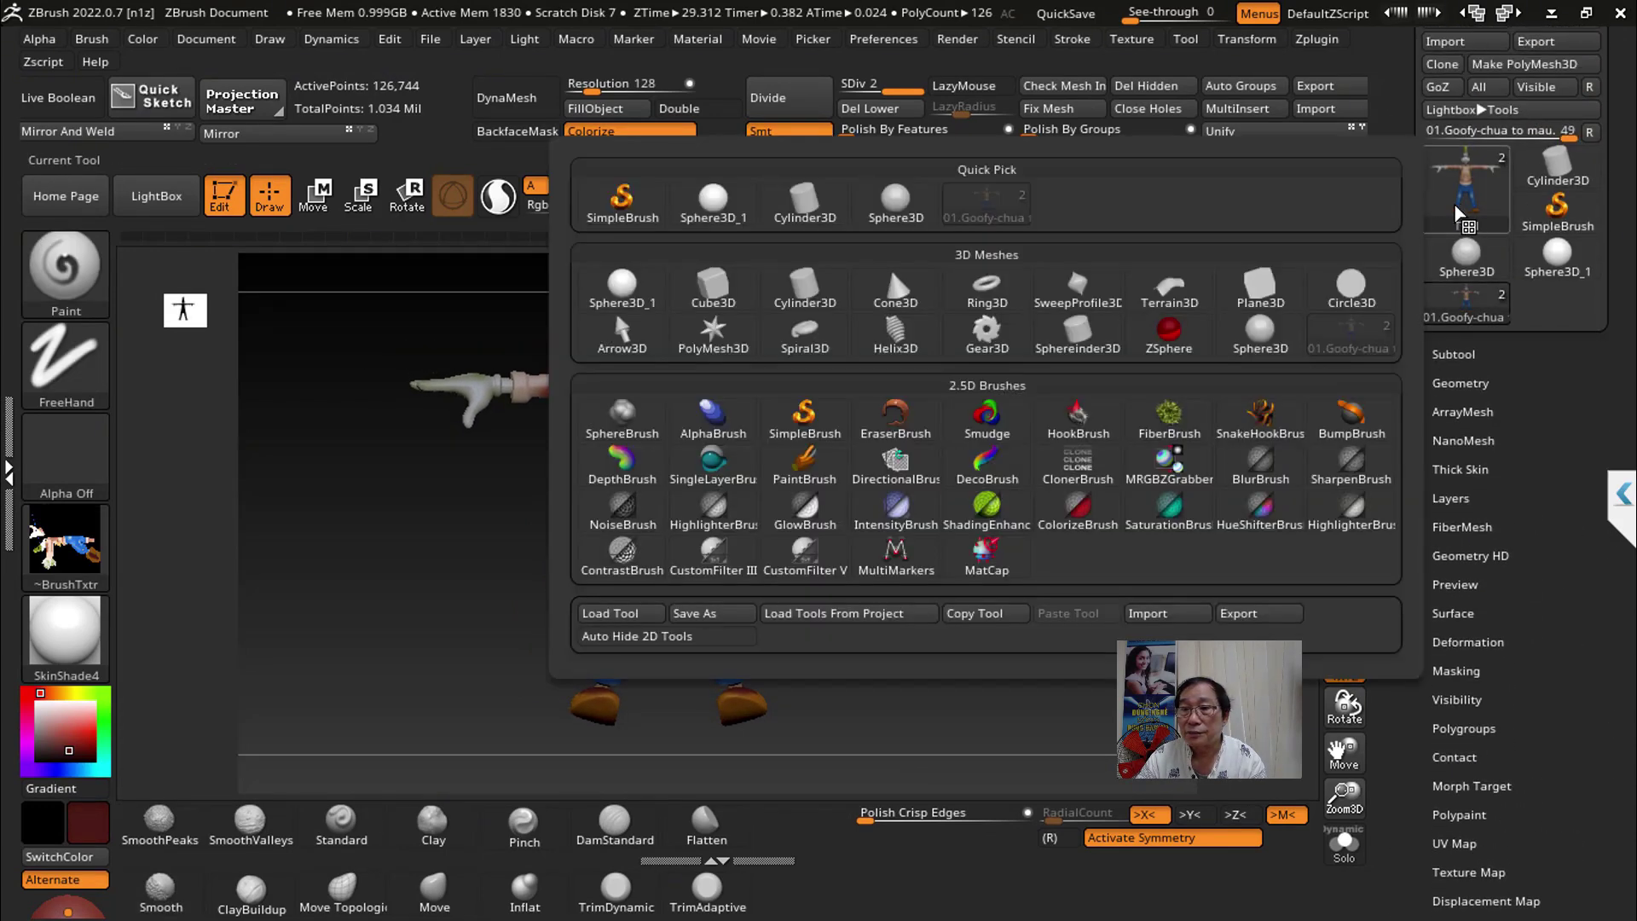
pyautogui.click(723, 307)
pyautogui.moveTo(1078, 484); pyautogui.dragTo(1095, 494)
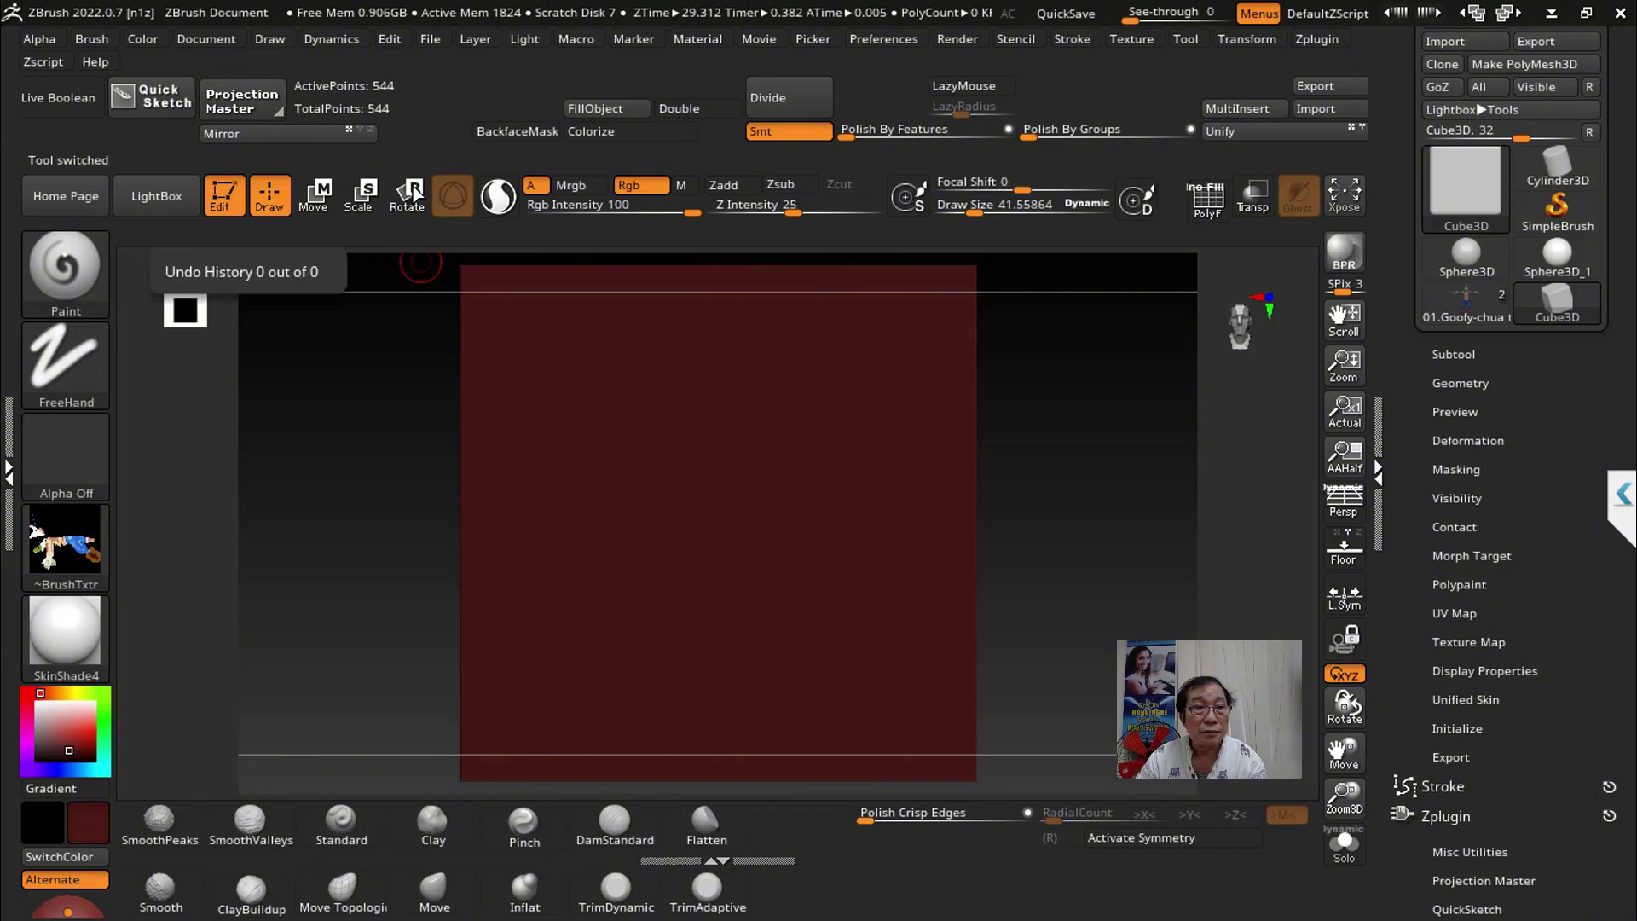
pyautogui.click(1537, 68)
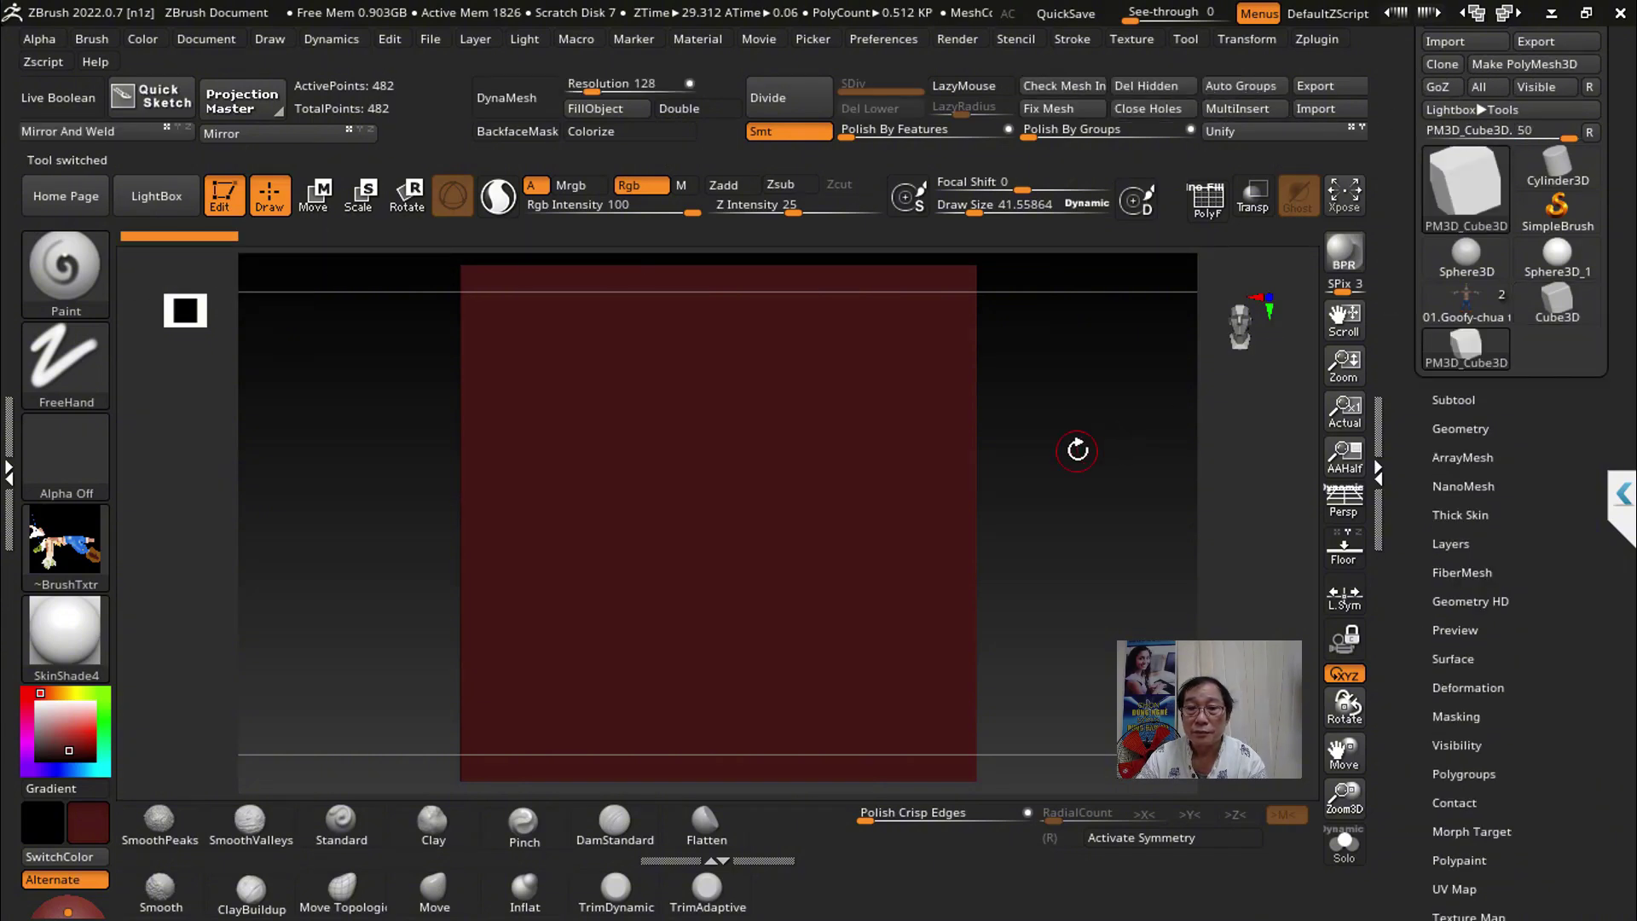
# Step: Colour the cube white and frame it front-on in the canvas
pyautogui.moveTo(1058, 452); pyautogui.dragTo(1056, 508)
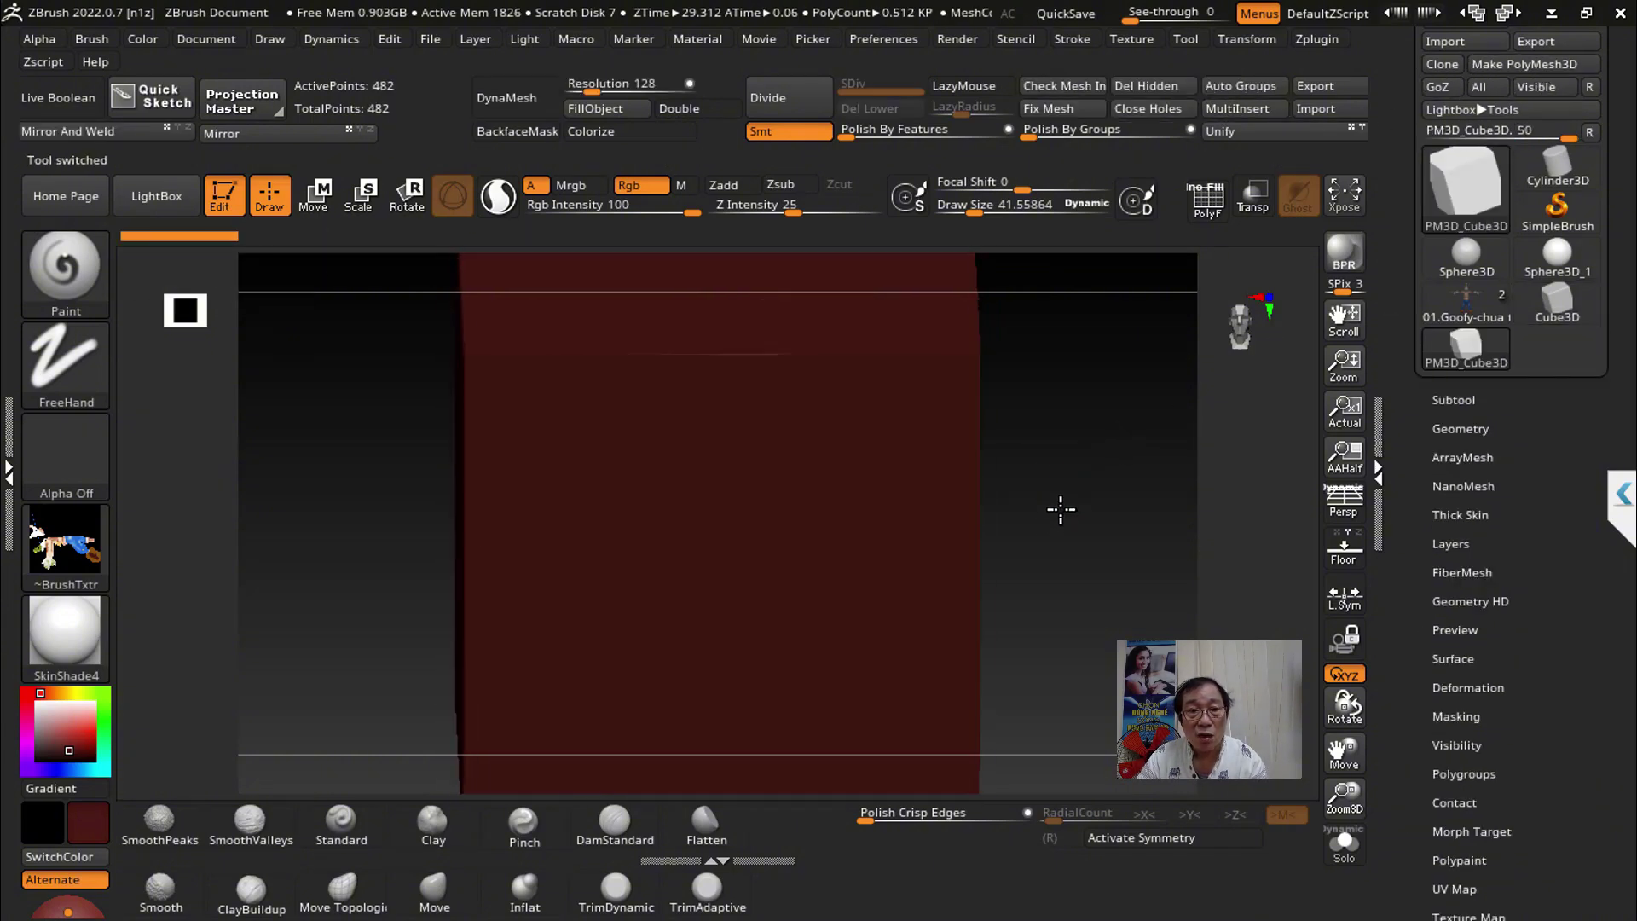
pyautogui.moveTo(49, 724); pyautogui.dragTo(40, 693)
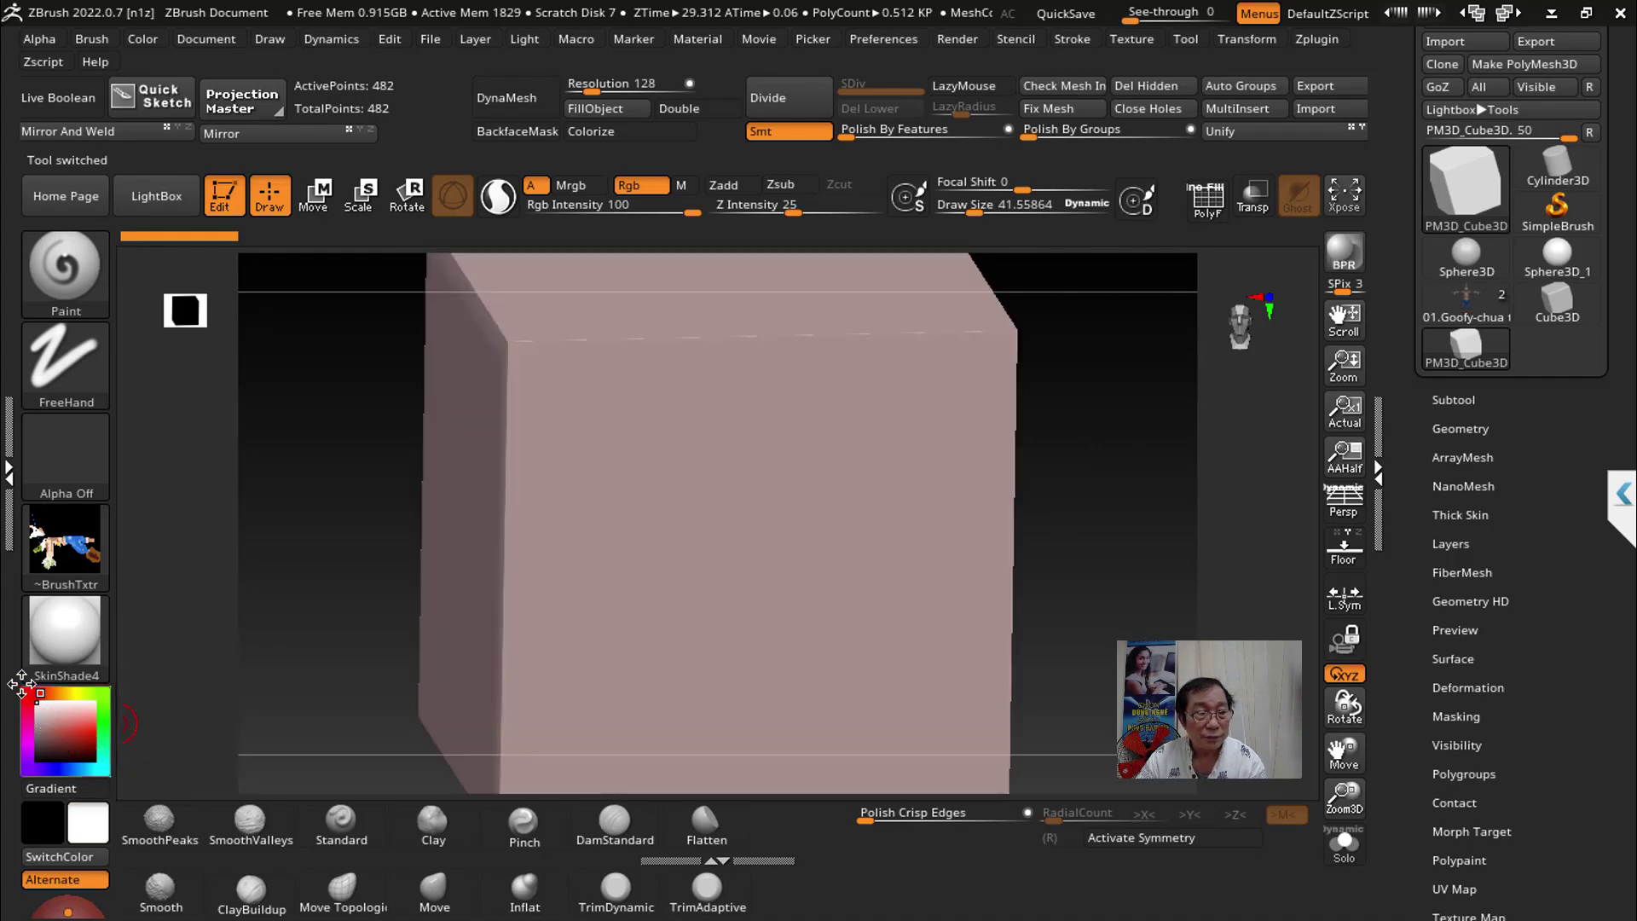
pyautogui.moveTo(1000, 506)
pyautogui.mouseDown()
pyautogui.moveTo(1061, 510)
pyautogui.moveTo(1017, 522)
pyautogui.mouseUp()
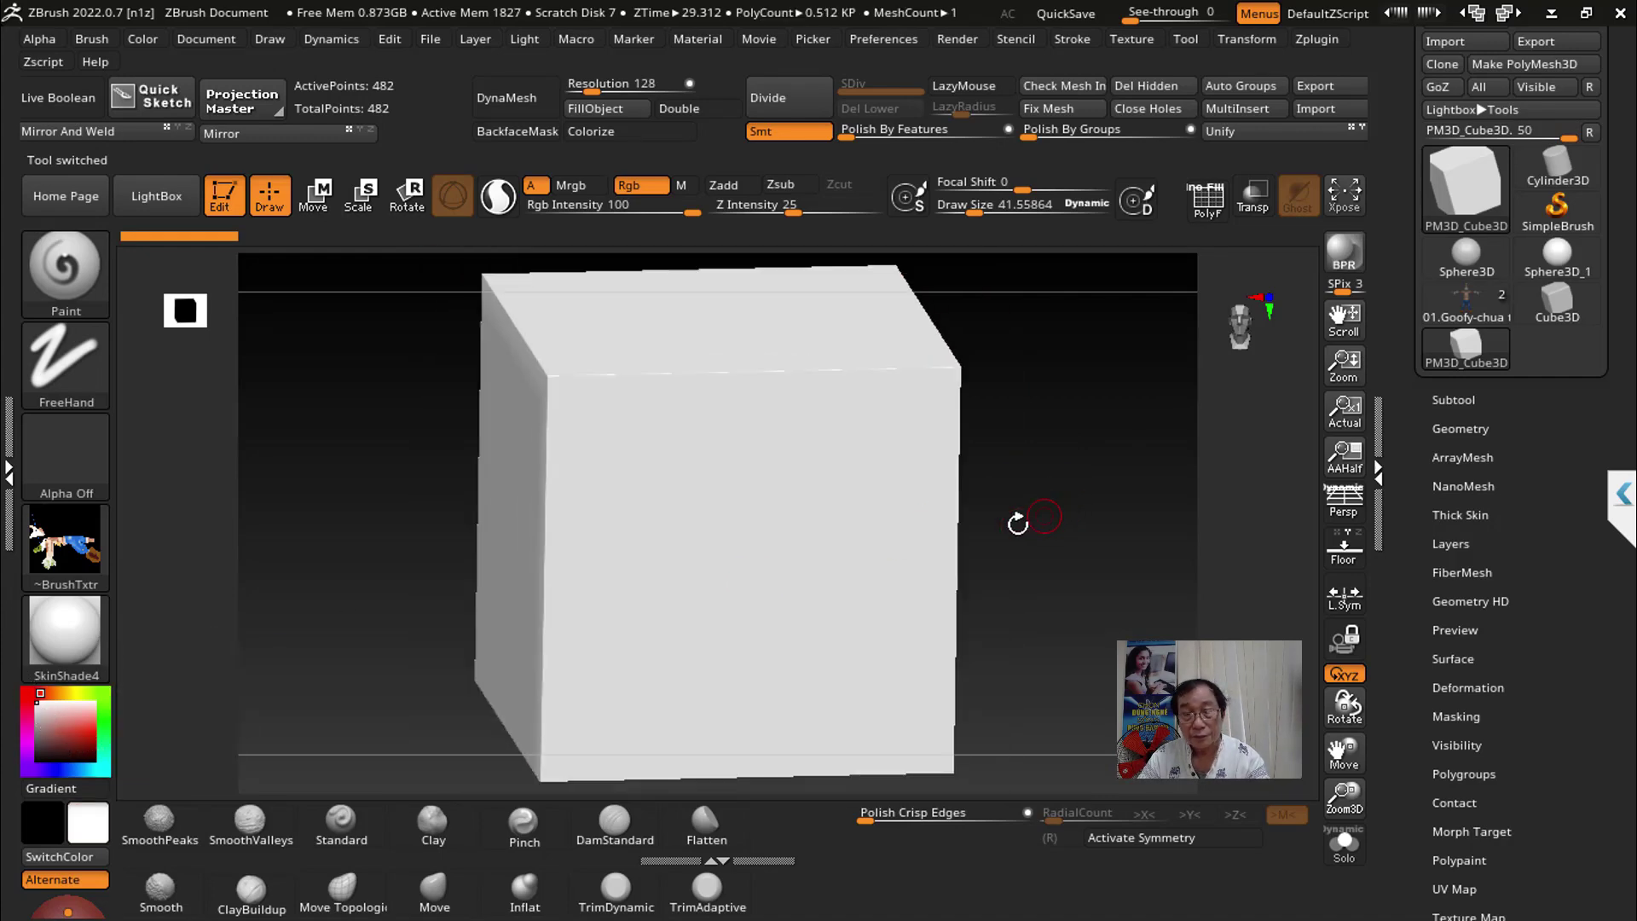
pyautogui.moveTo(1061, 461)
pyautogui.mouseDown()
pyautogui.moveTo(1034, 457)
pyautogui.moveTo(1060, 457)
pyautogui.mouseUp()
pyautogui.press('f')
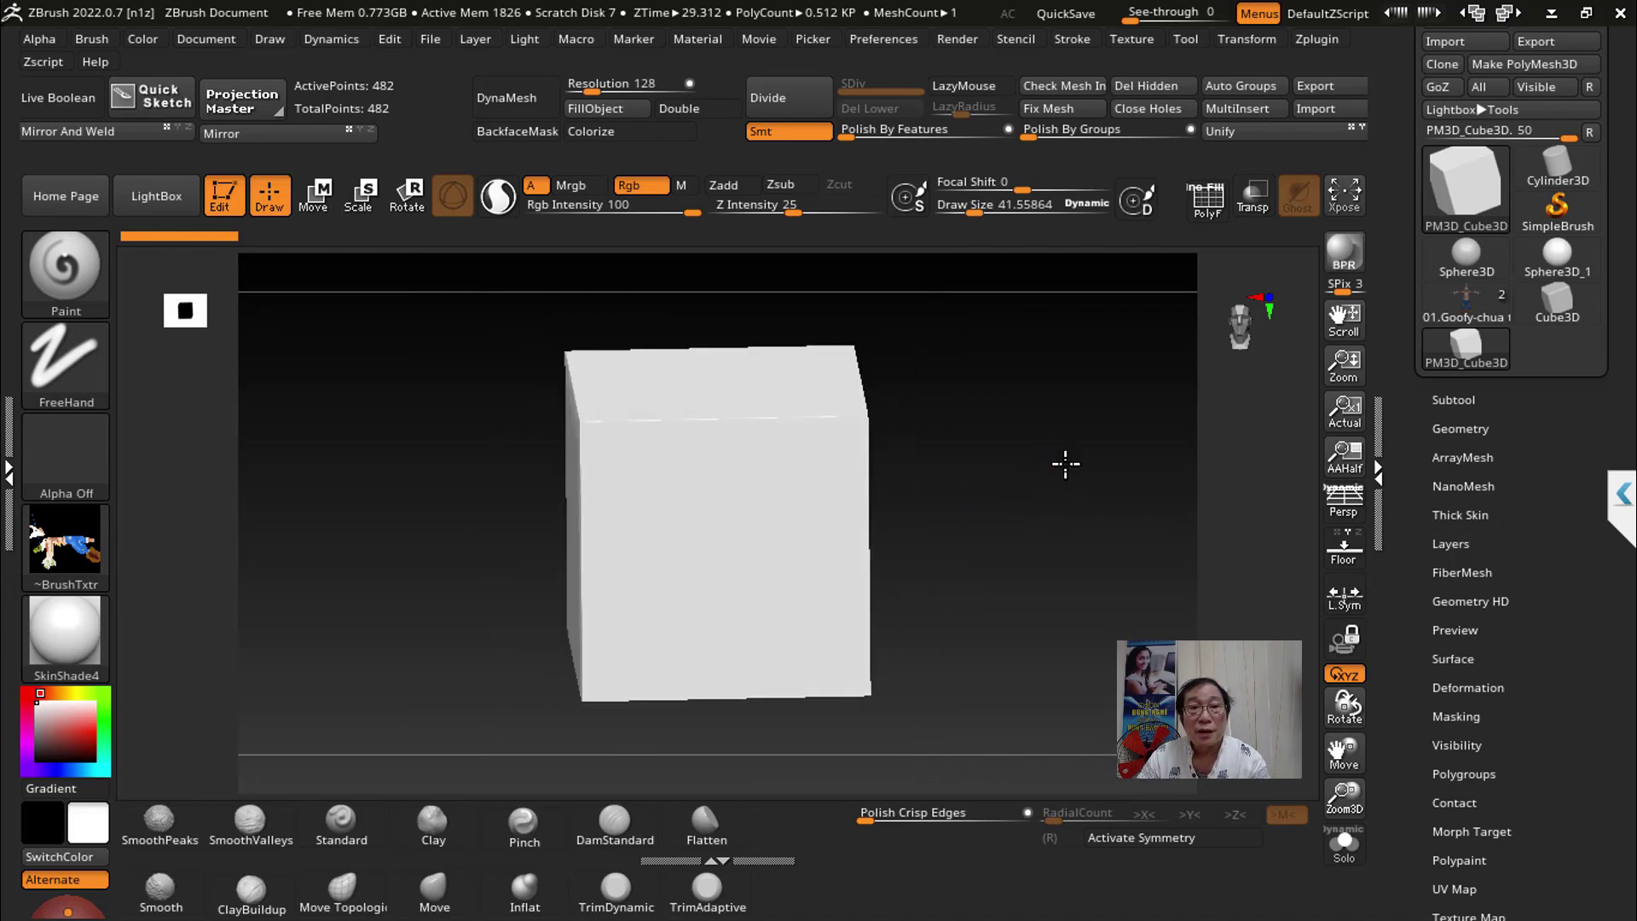
# Step: Turn Smt off, divide the cube to SDiv 7, and snap it to a front view
pyautogui.click(789, 130)
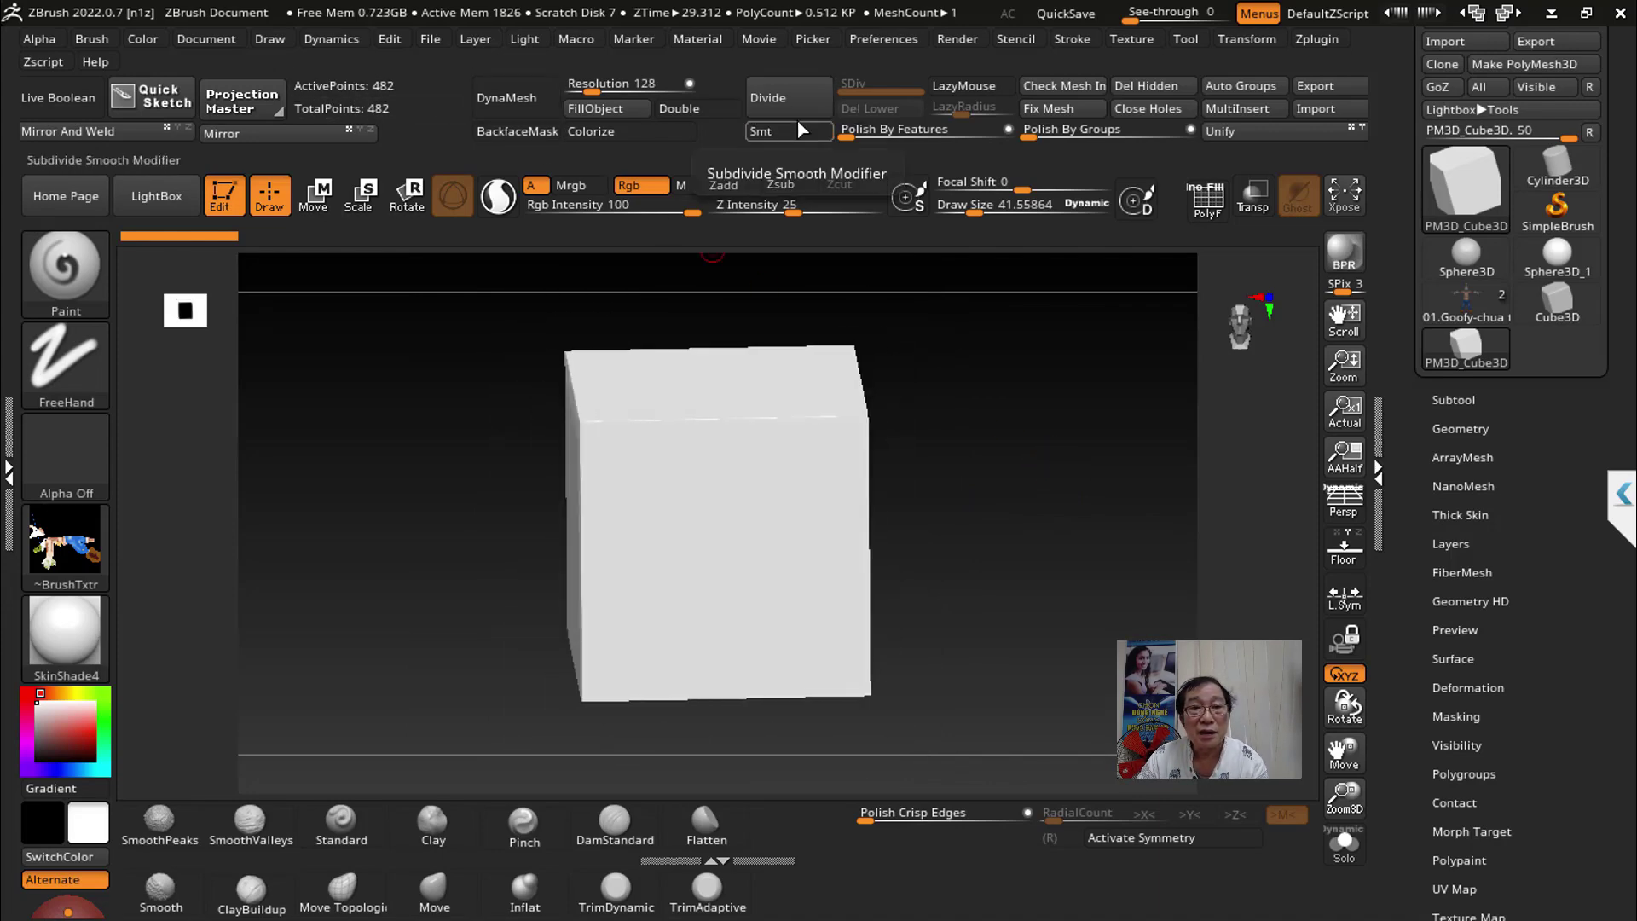
pyautogui.click(791, 98)
pyautogui.click(790, 95)
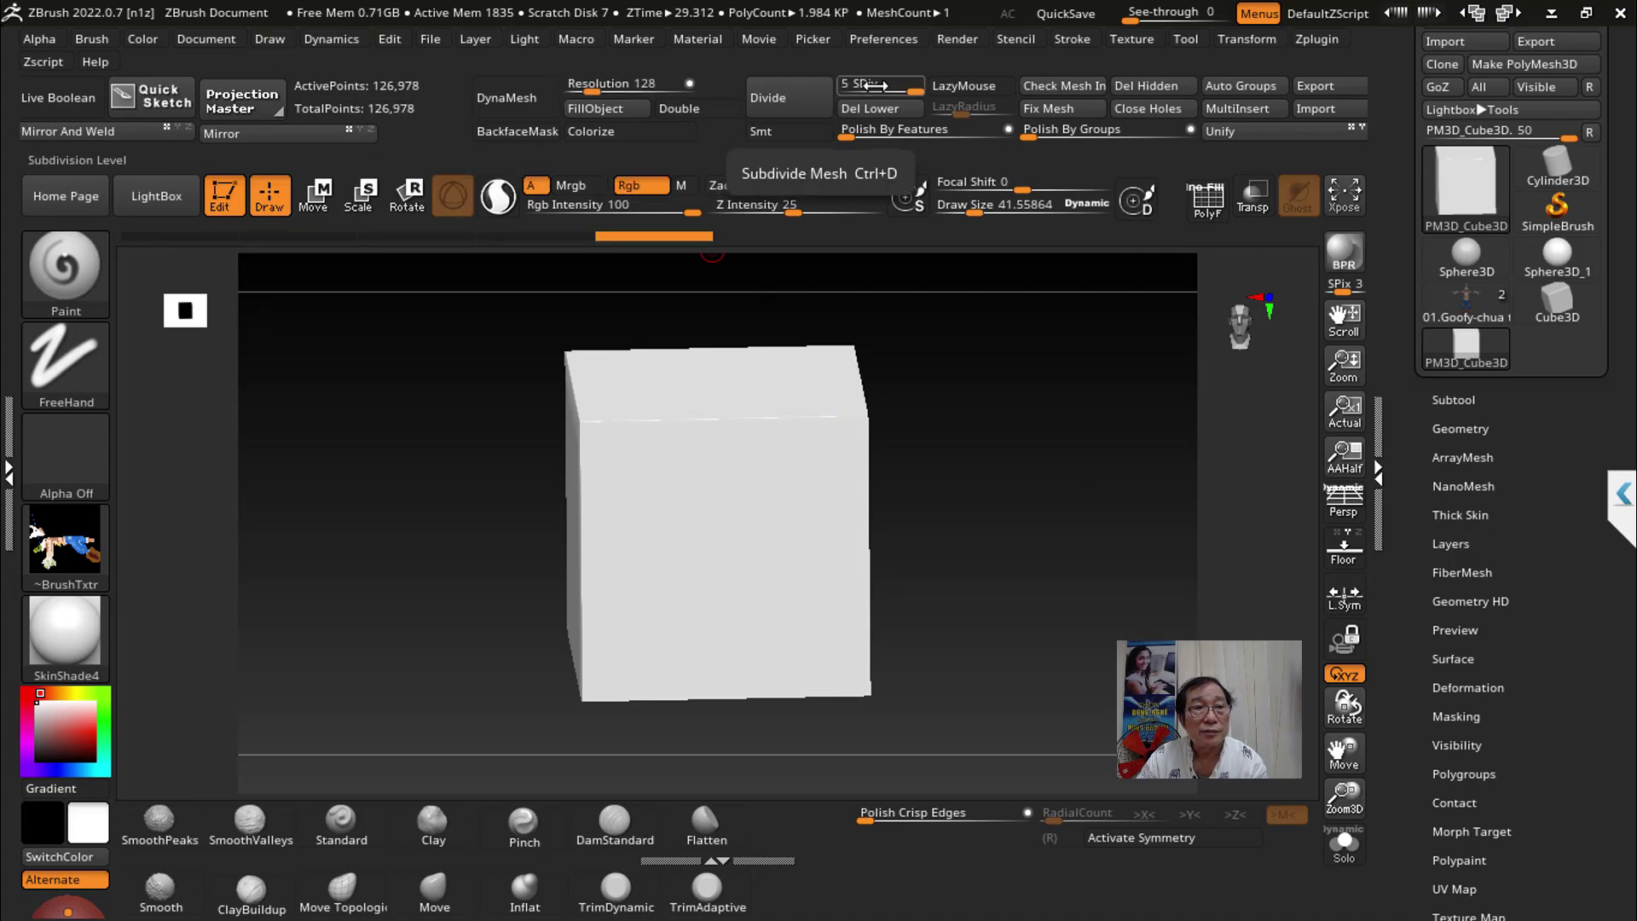
pyautogui.click(790, 98)
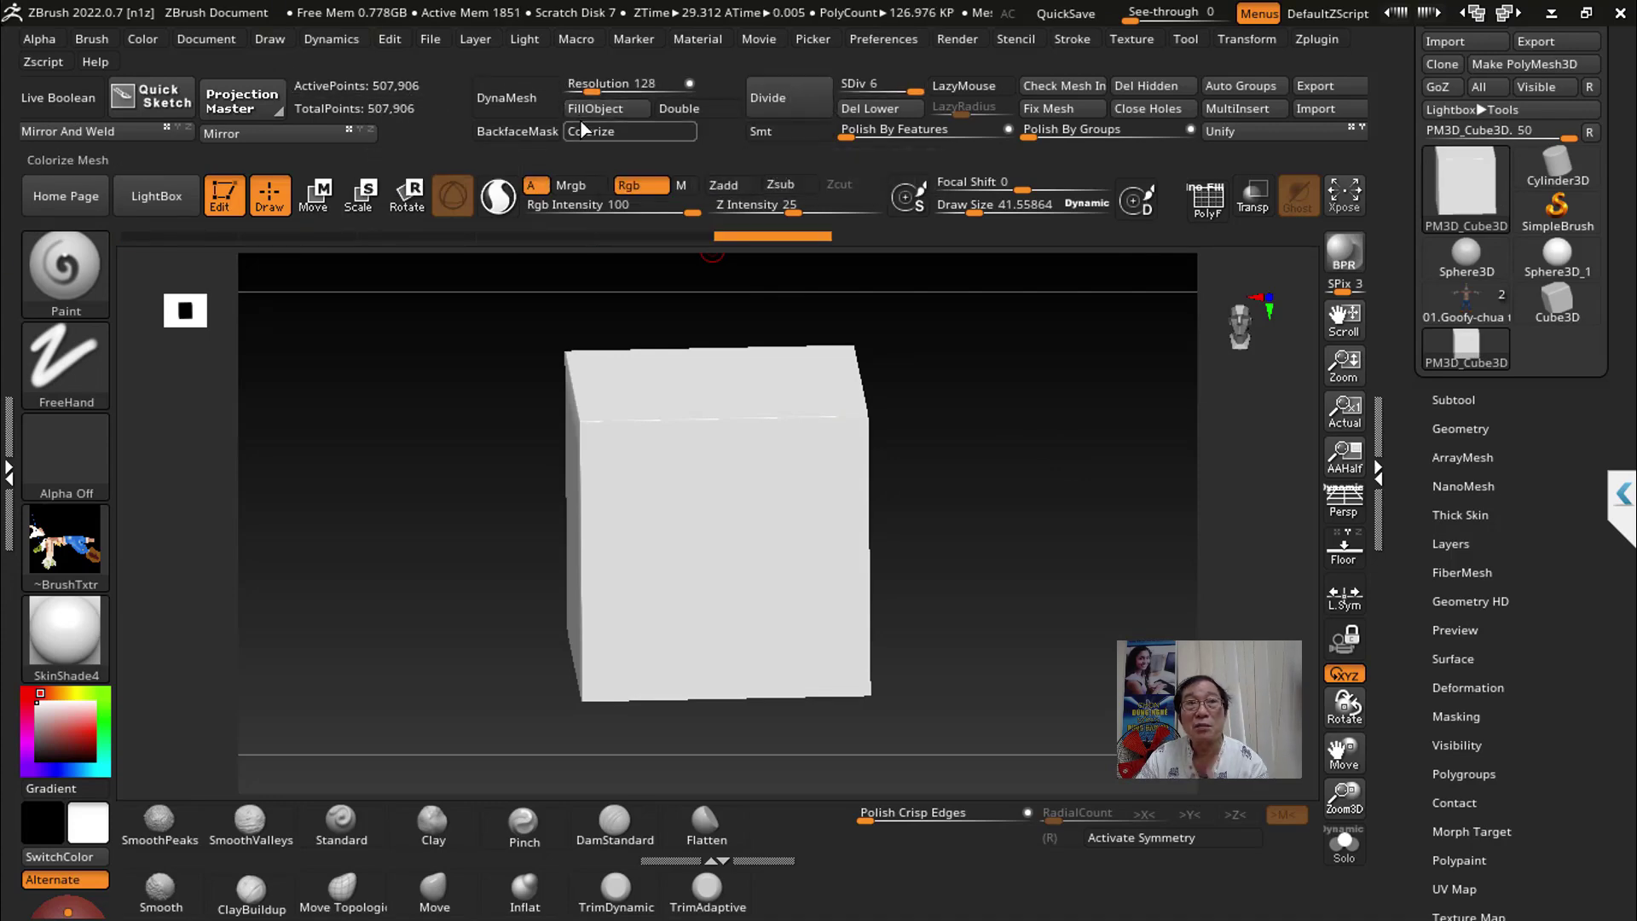
pyautogui.click(759, 104)
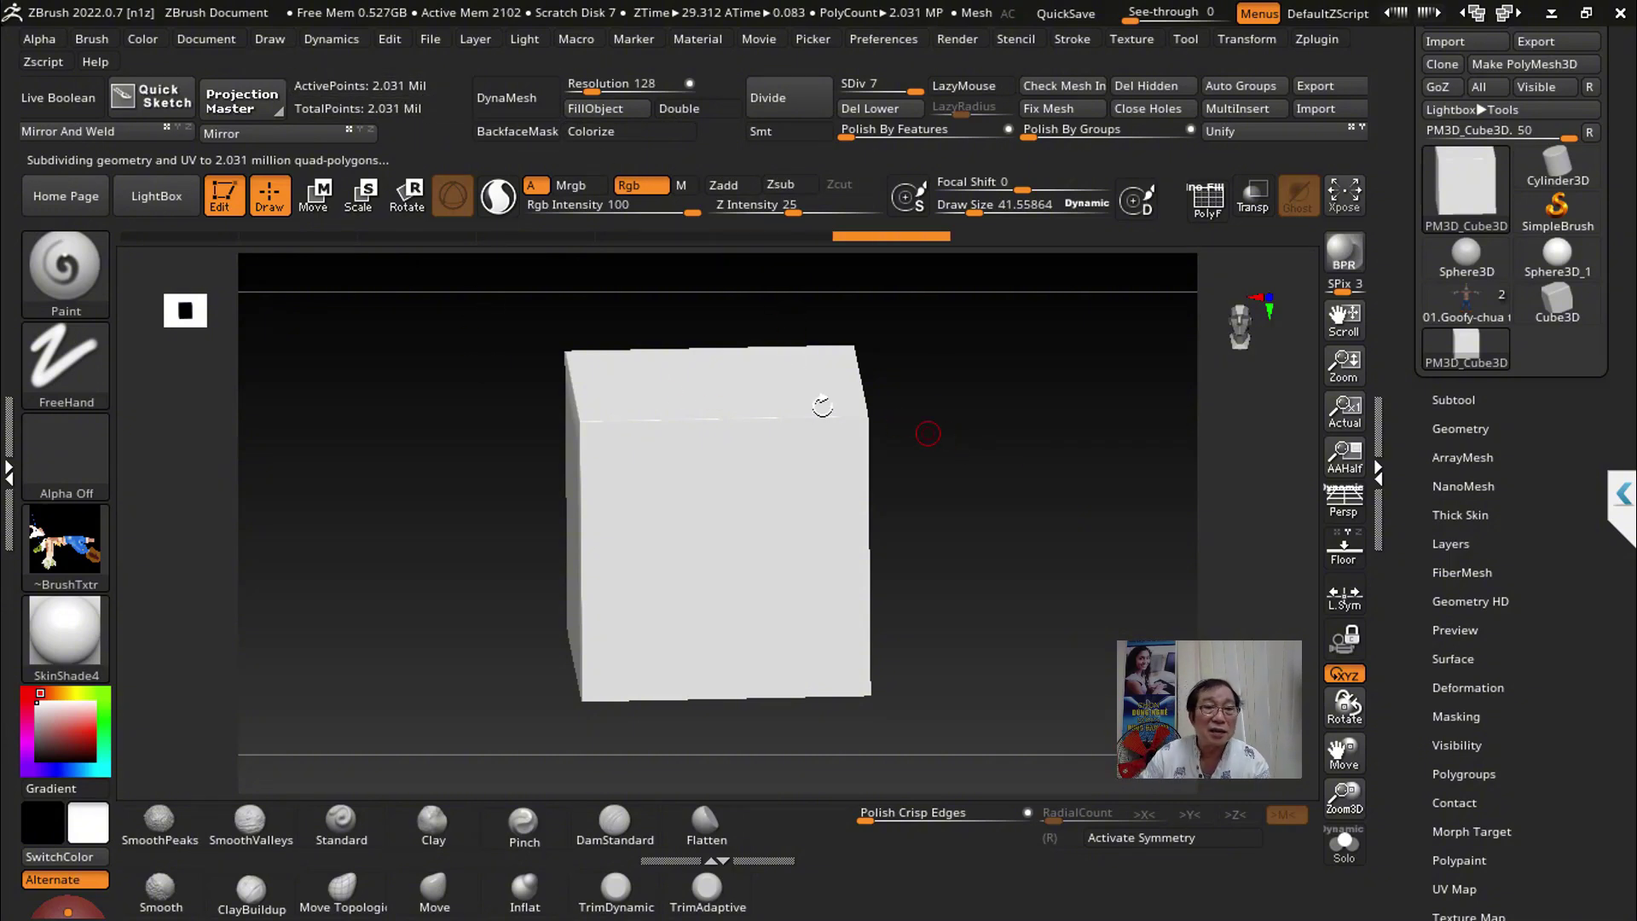
pyautogui.moveTo(1086, 722)
pyautogui.mouseDown()
pyautogui.moveTo(1085, 662)
pyautogui.moveTo(1092, 675)
pyautogui.mouseUp()
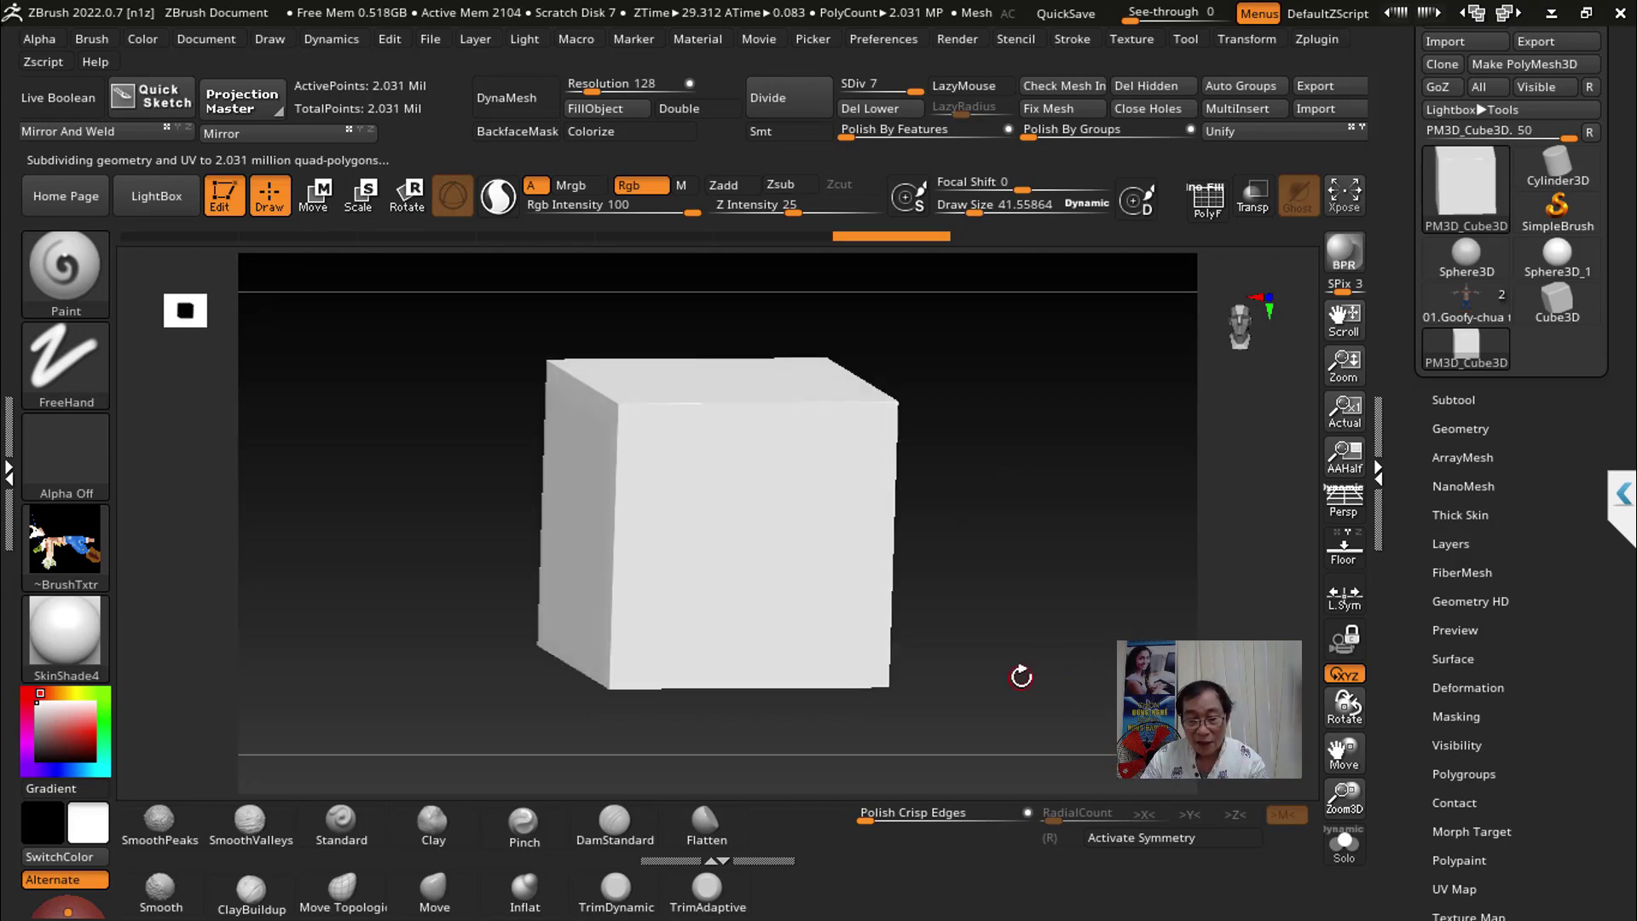
pyautogui.moveTo(986, 541); pyautogui.dragTo(988, 575)
pyautogui.moveTo(1078, 425)
pyautogui.mouseDown()
pyautogui.moveTo(1077, 464)
pyautogui.moveTo(1049, 474)
pyautogui.mouseUp()
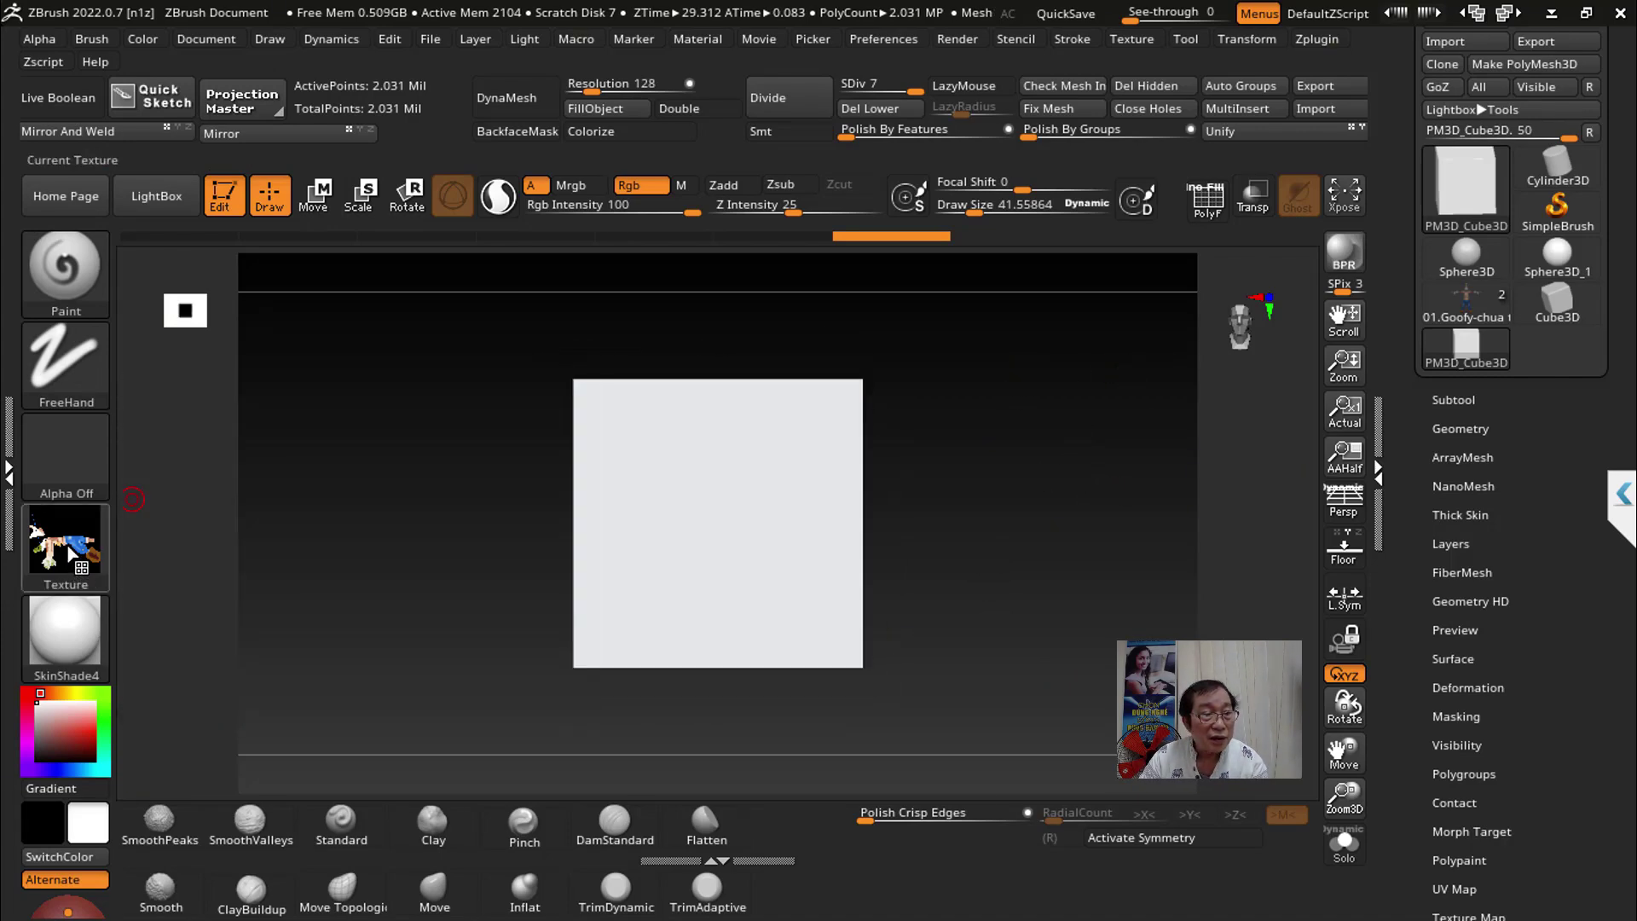
pyautogui.click(66, 545)
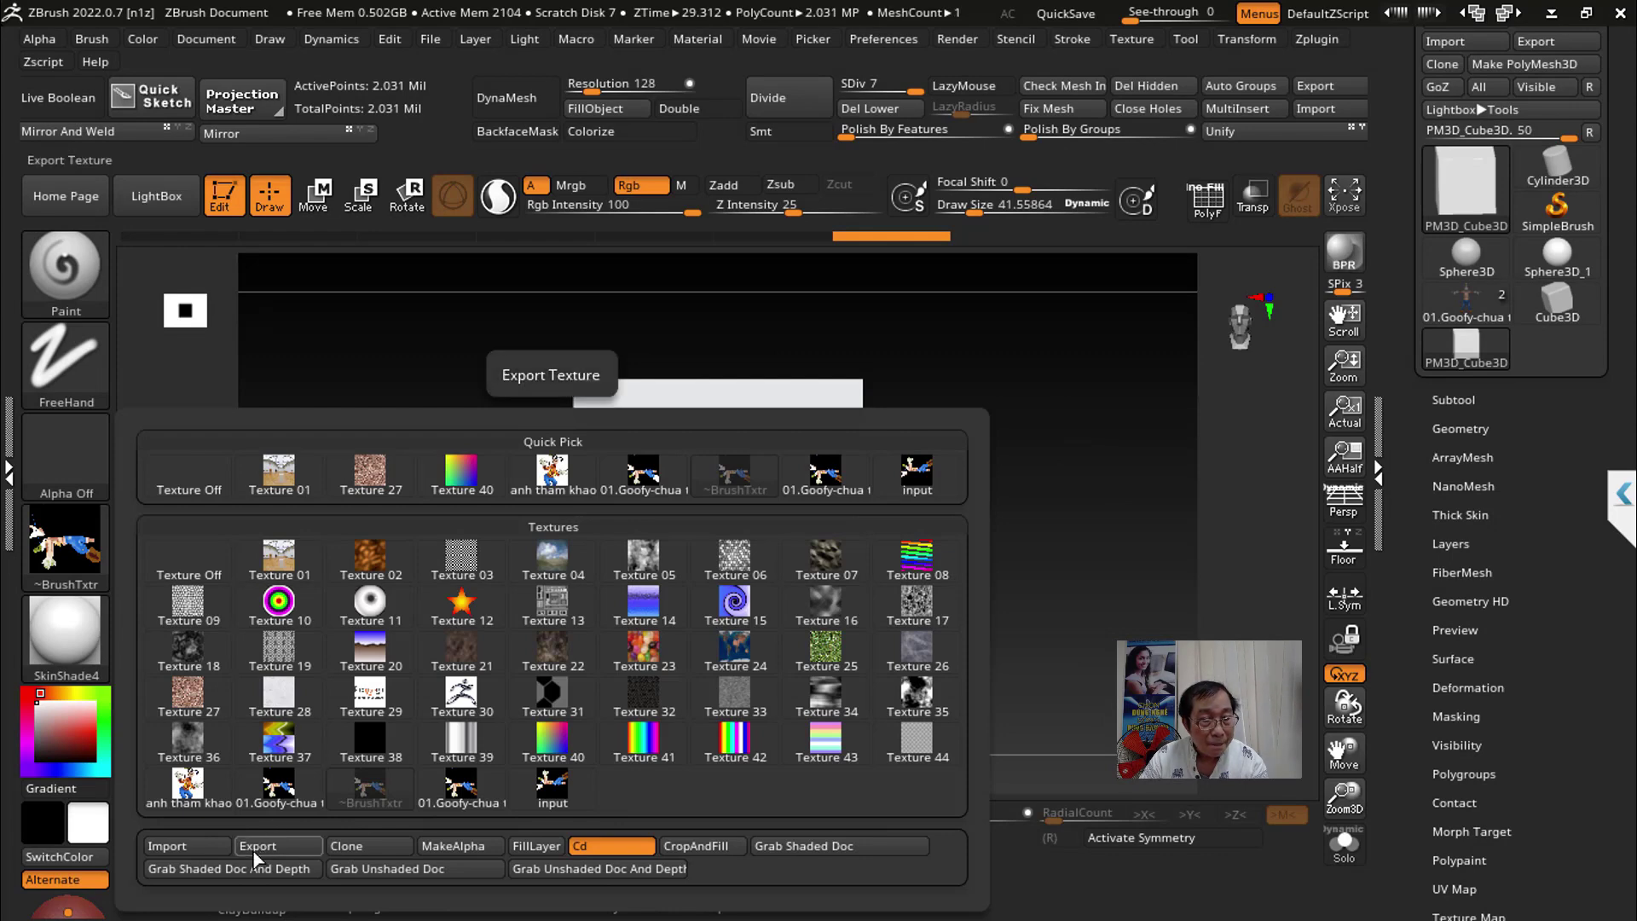
pyautogui.click(193, 843)
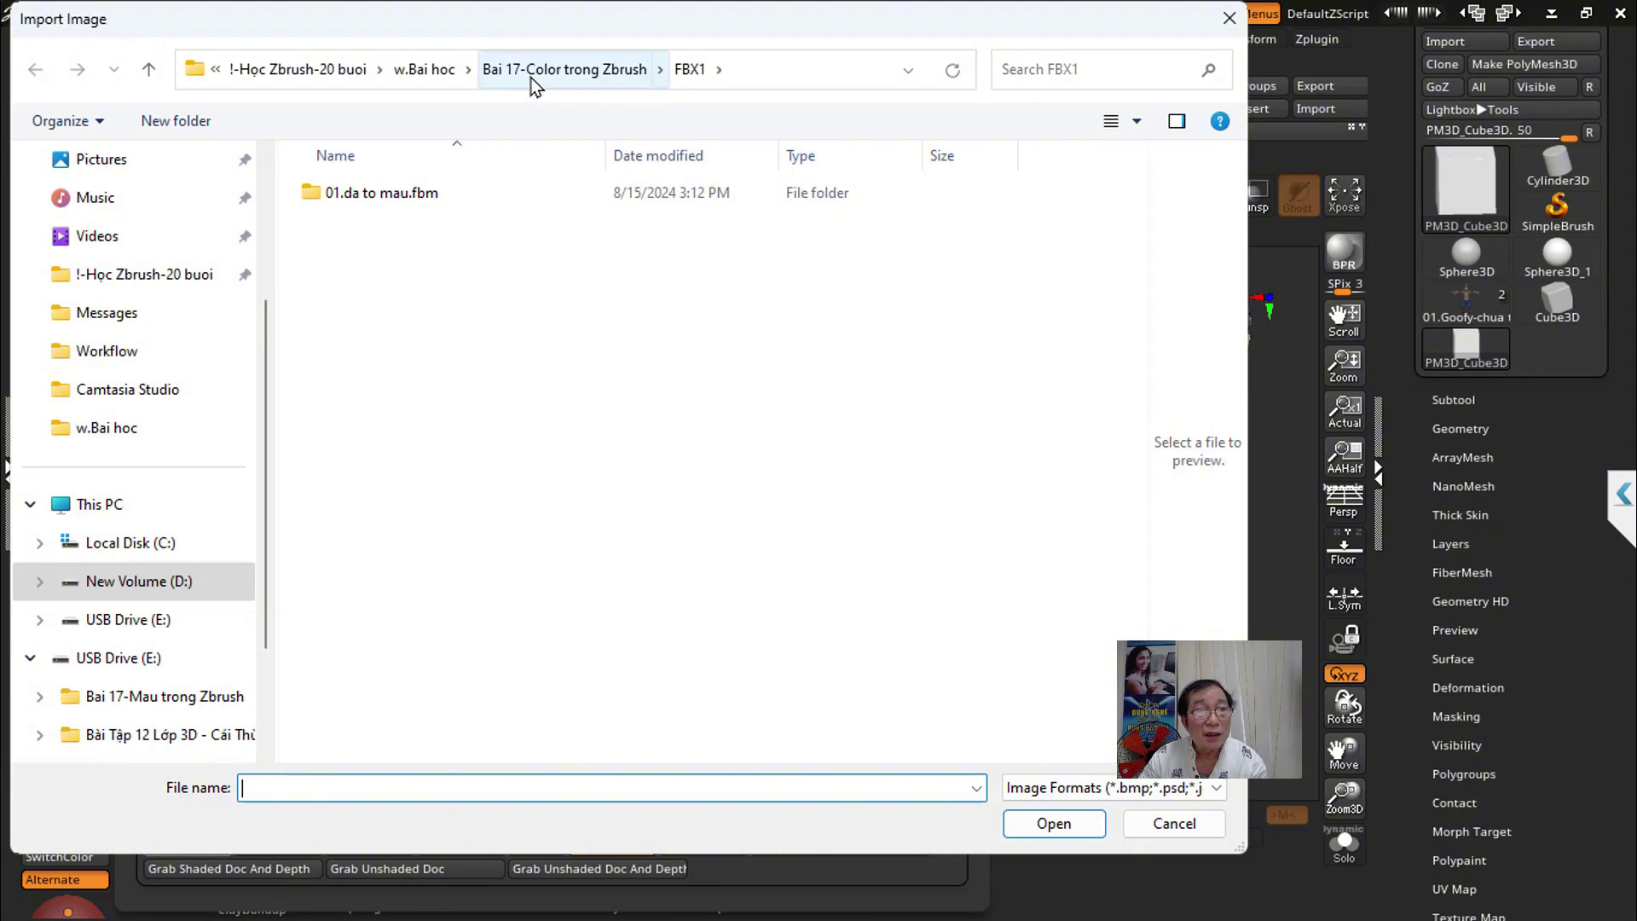
pyautogui.click(423, 69)
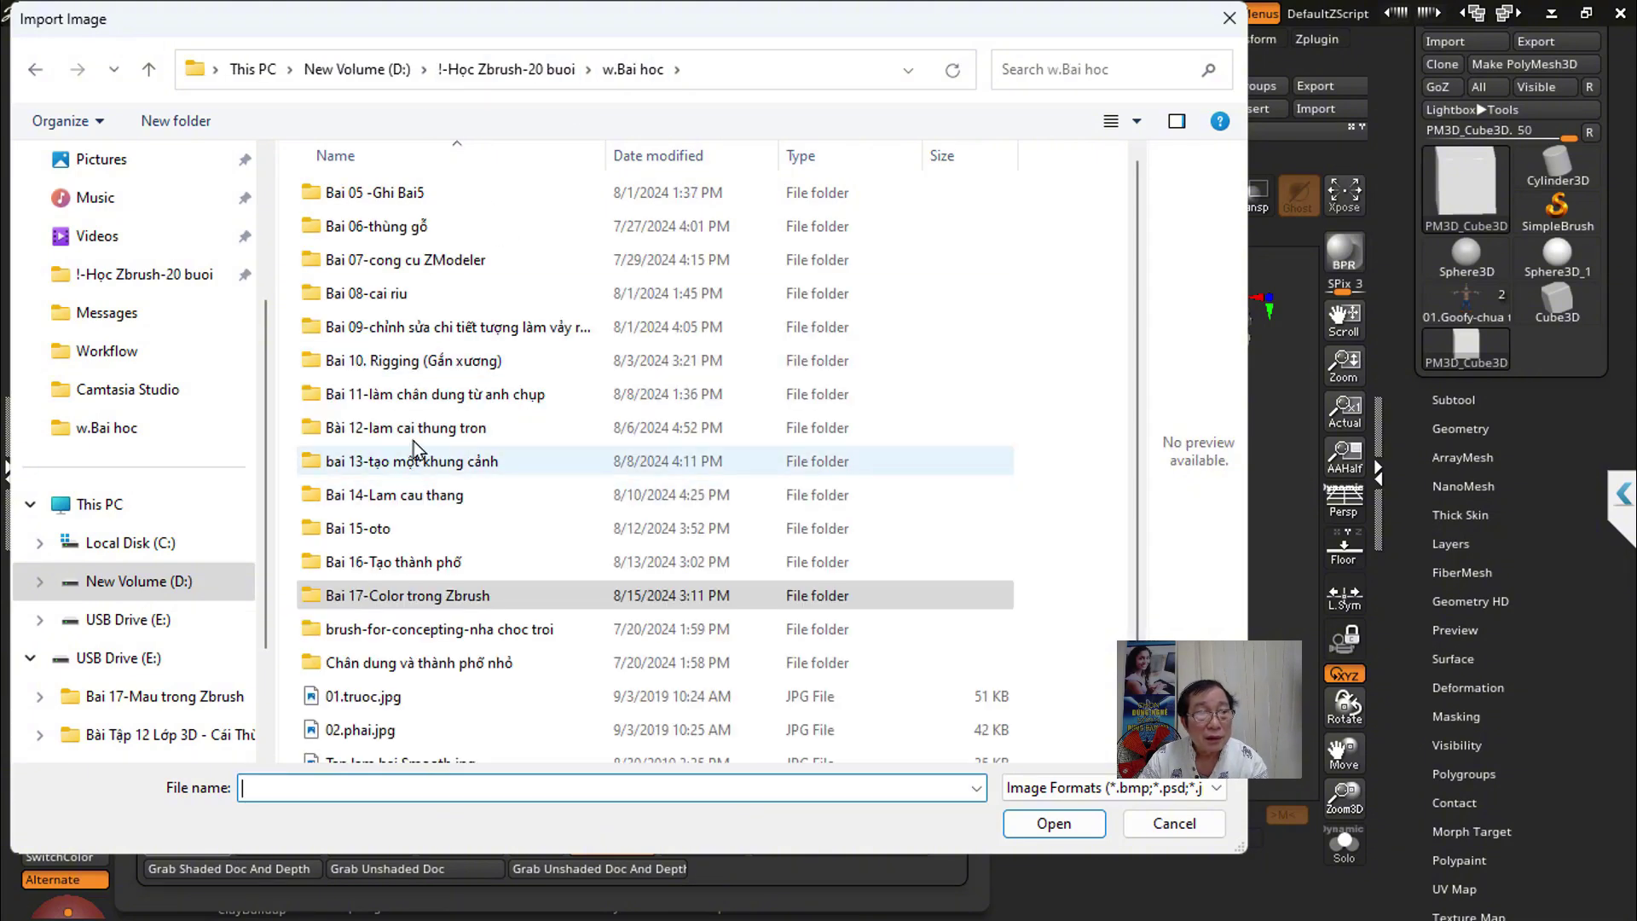
pyautogui.doubleClick(461, 433)
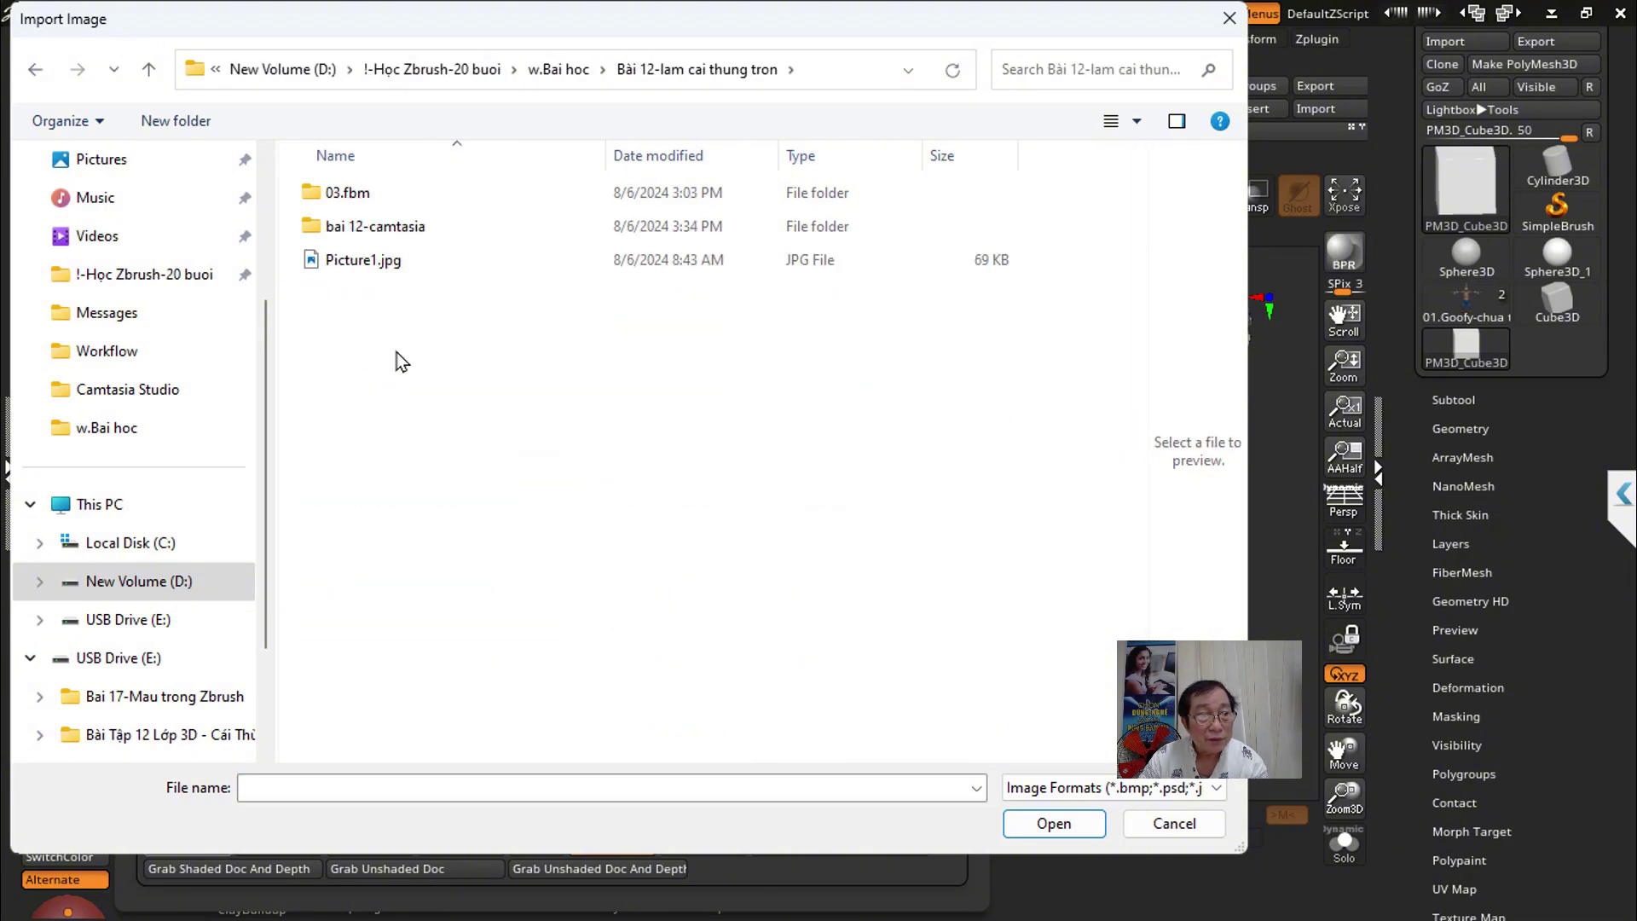
pyautogui.click(376, 262)
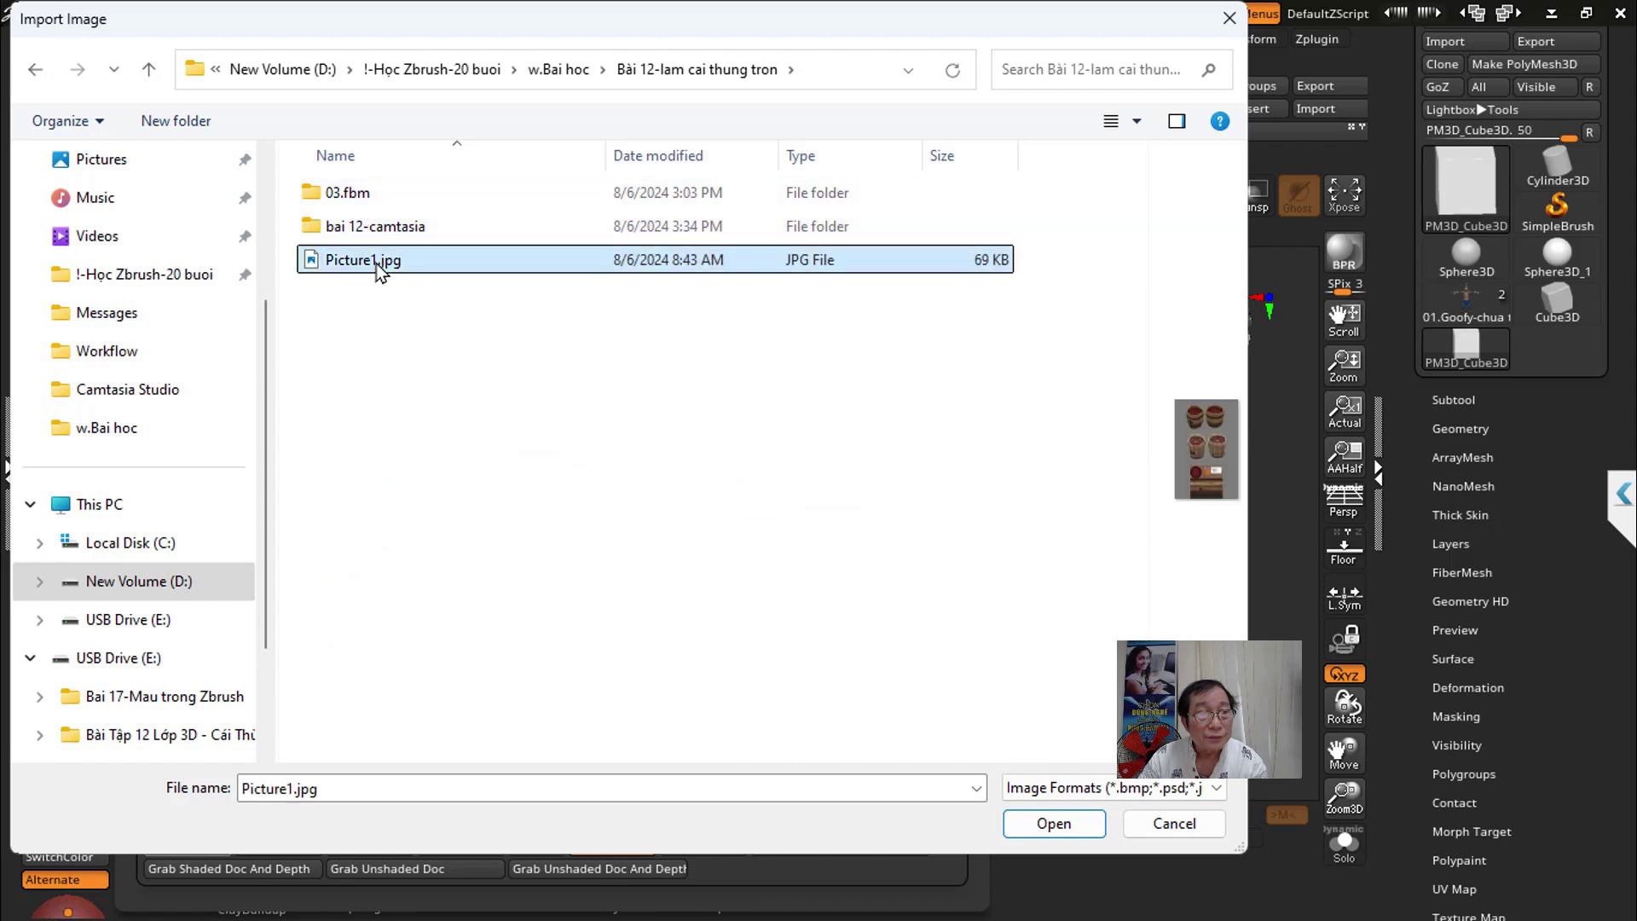
pyautogui.click(370, 237)
pyautogui.click(357, 205)
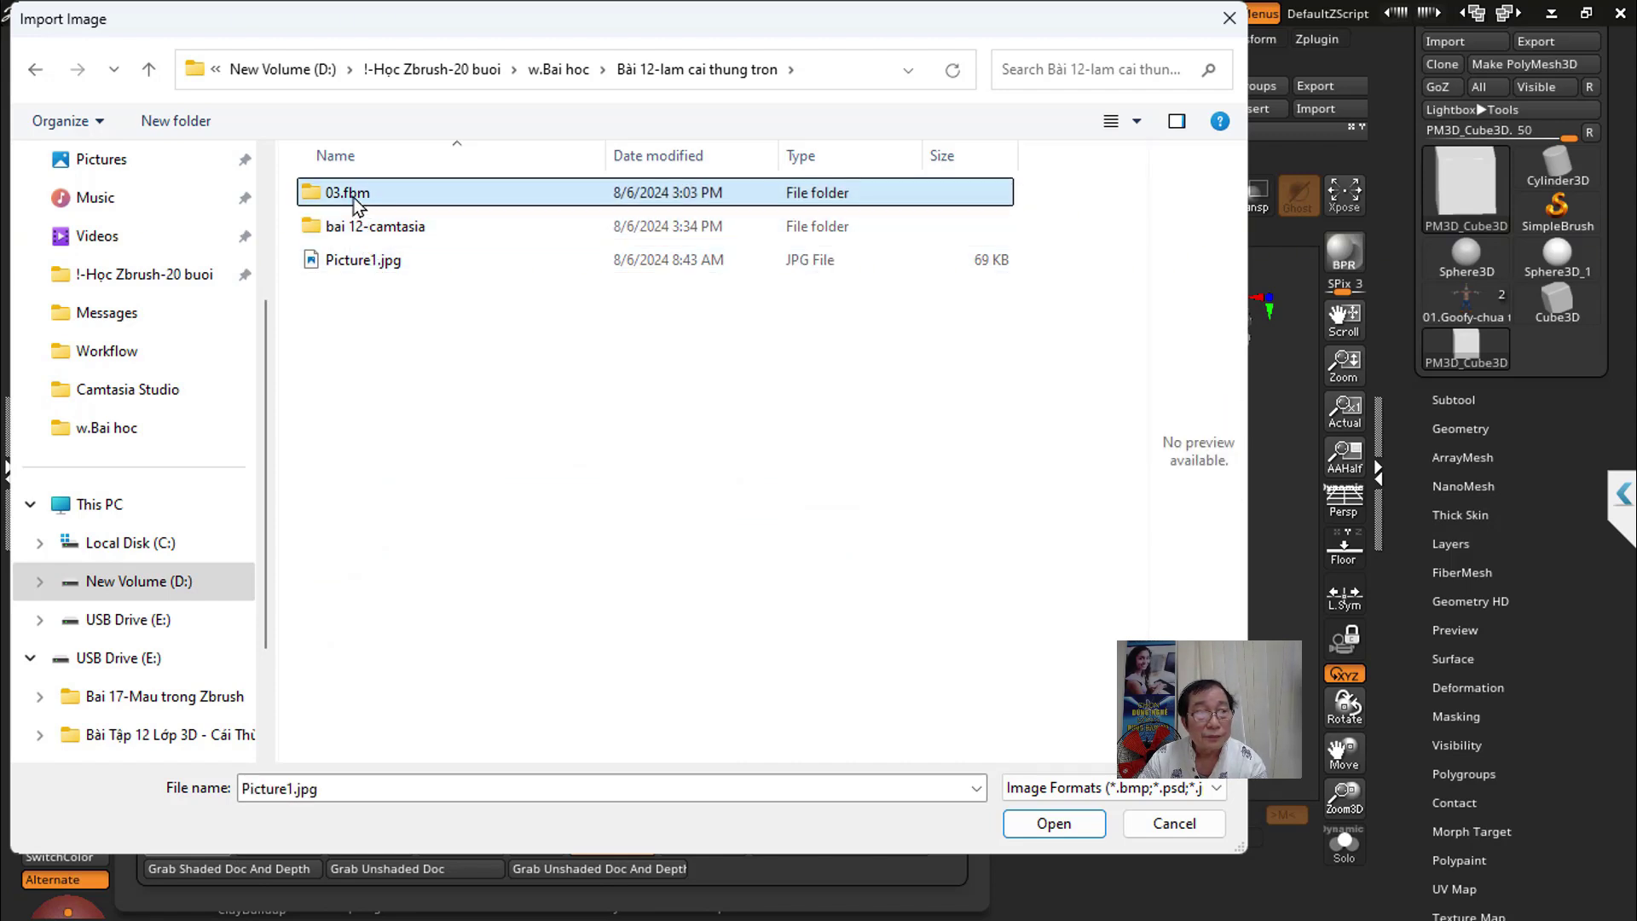
pyautogui.doubleClick(357, 204)
pyautogui.click(145, 71)
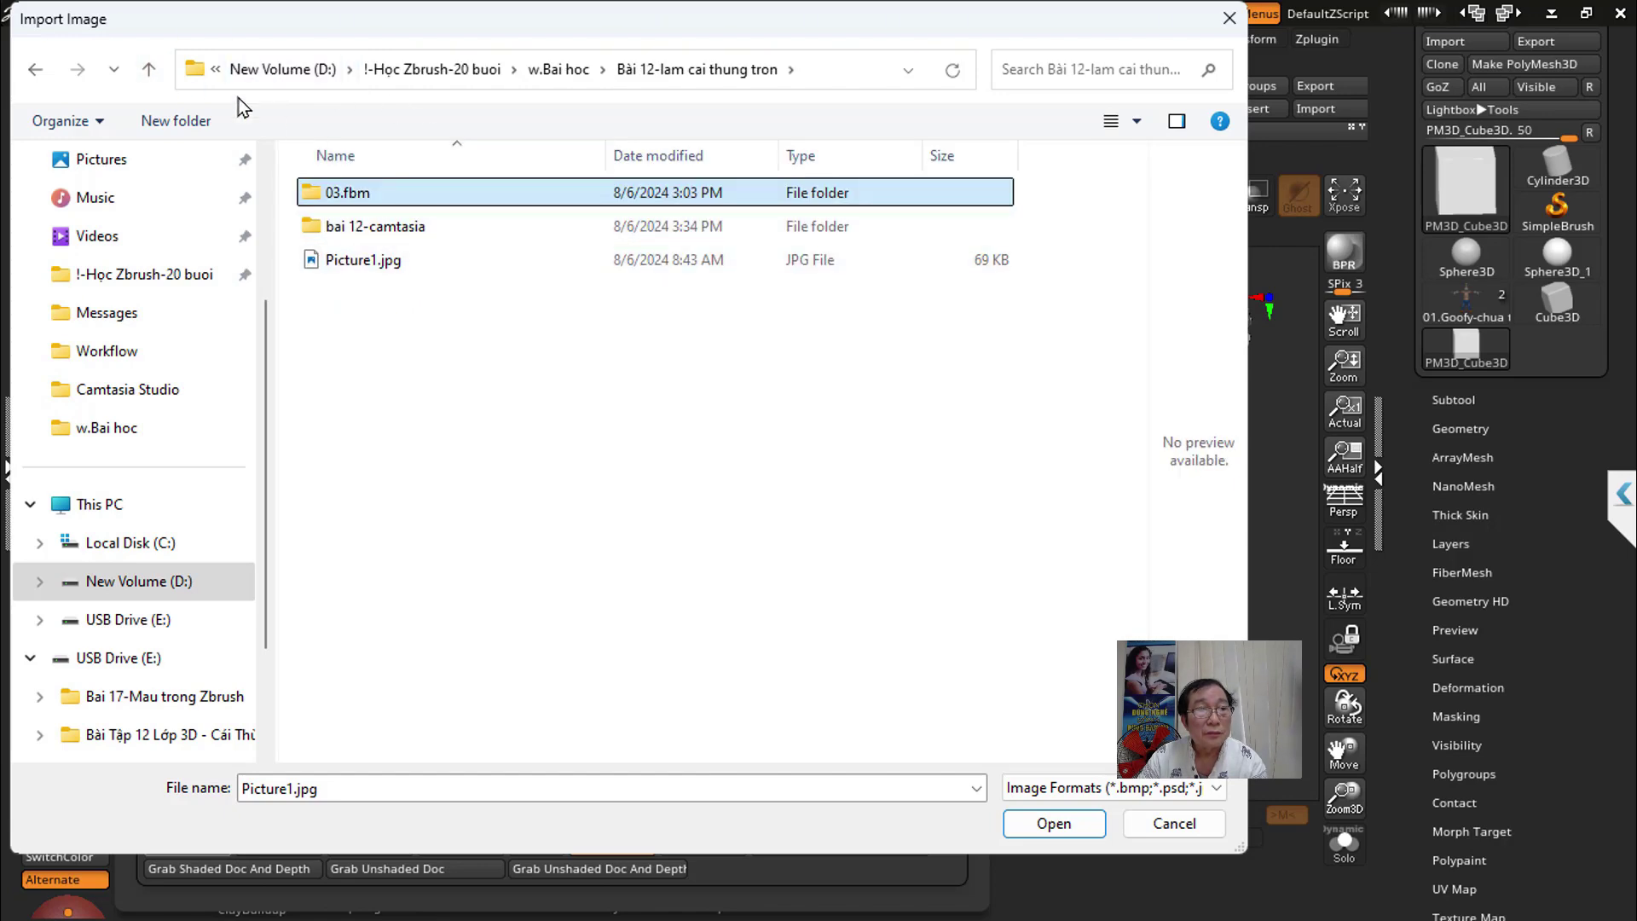
pyautogui.click(149, 69)
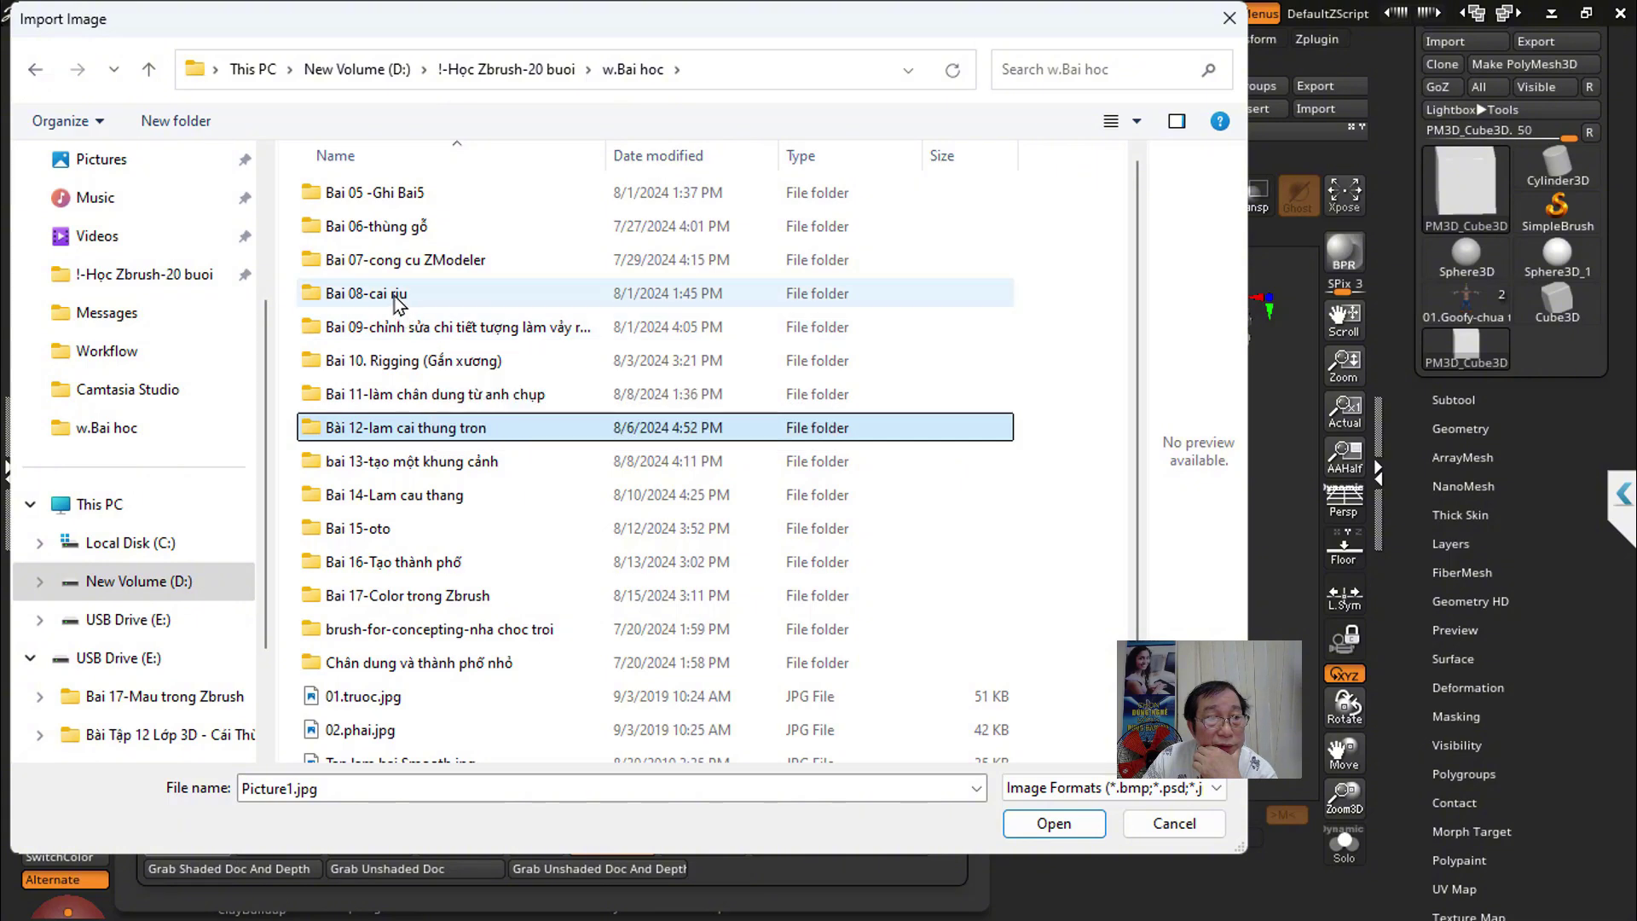
pyautogui.doubleClick(396, 294)
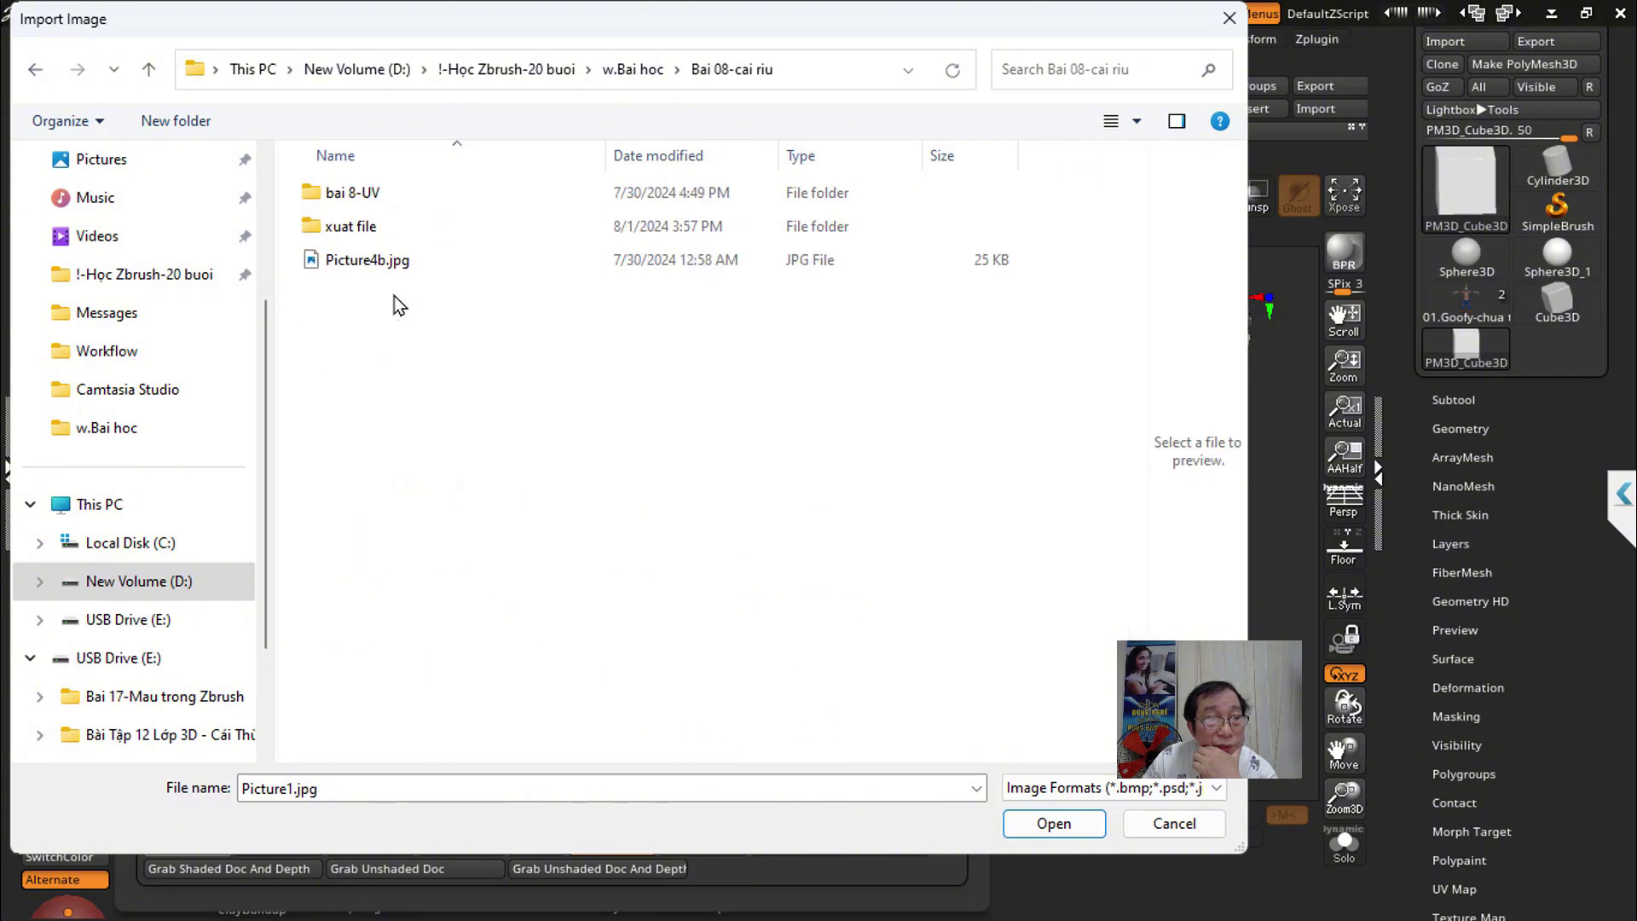
pyautogui.click(148, 69)
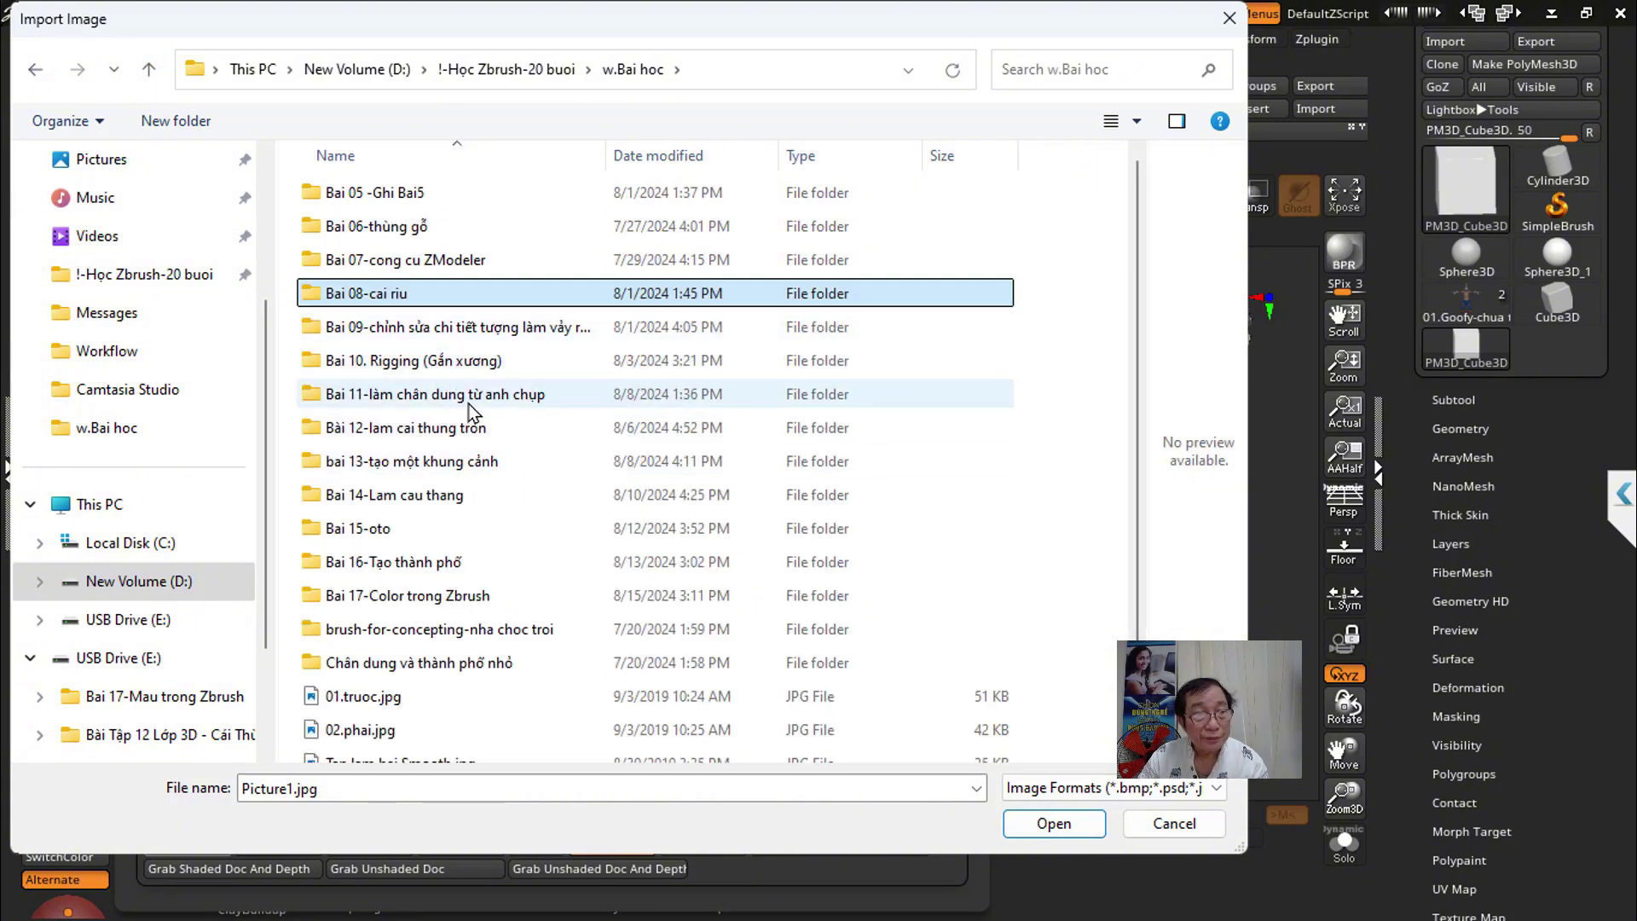
pyautogui.doubleClick(466, 429)
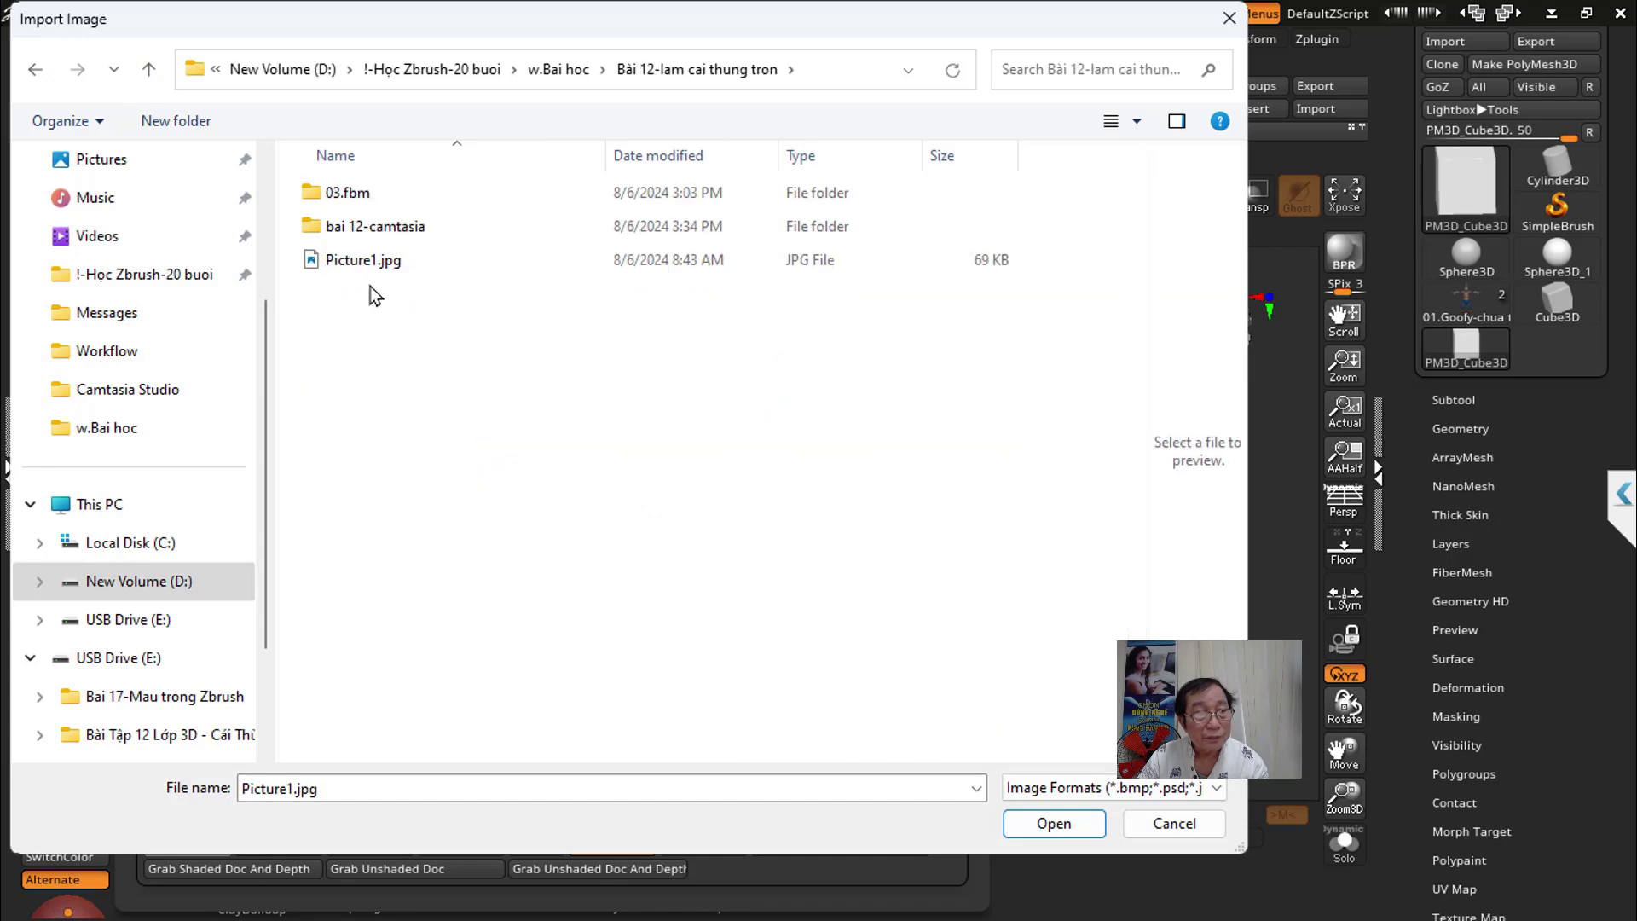
pyautogui.doubleClick(366, 226)
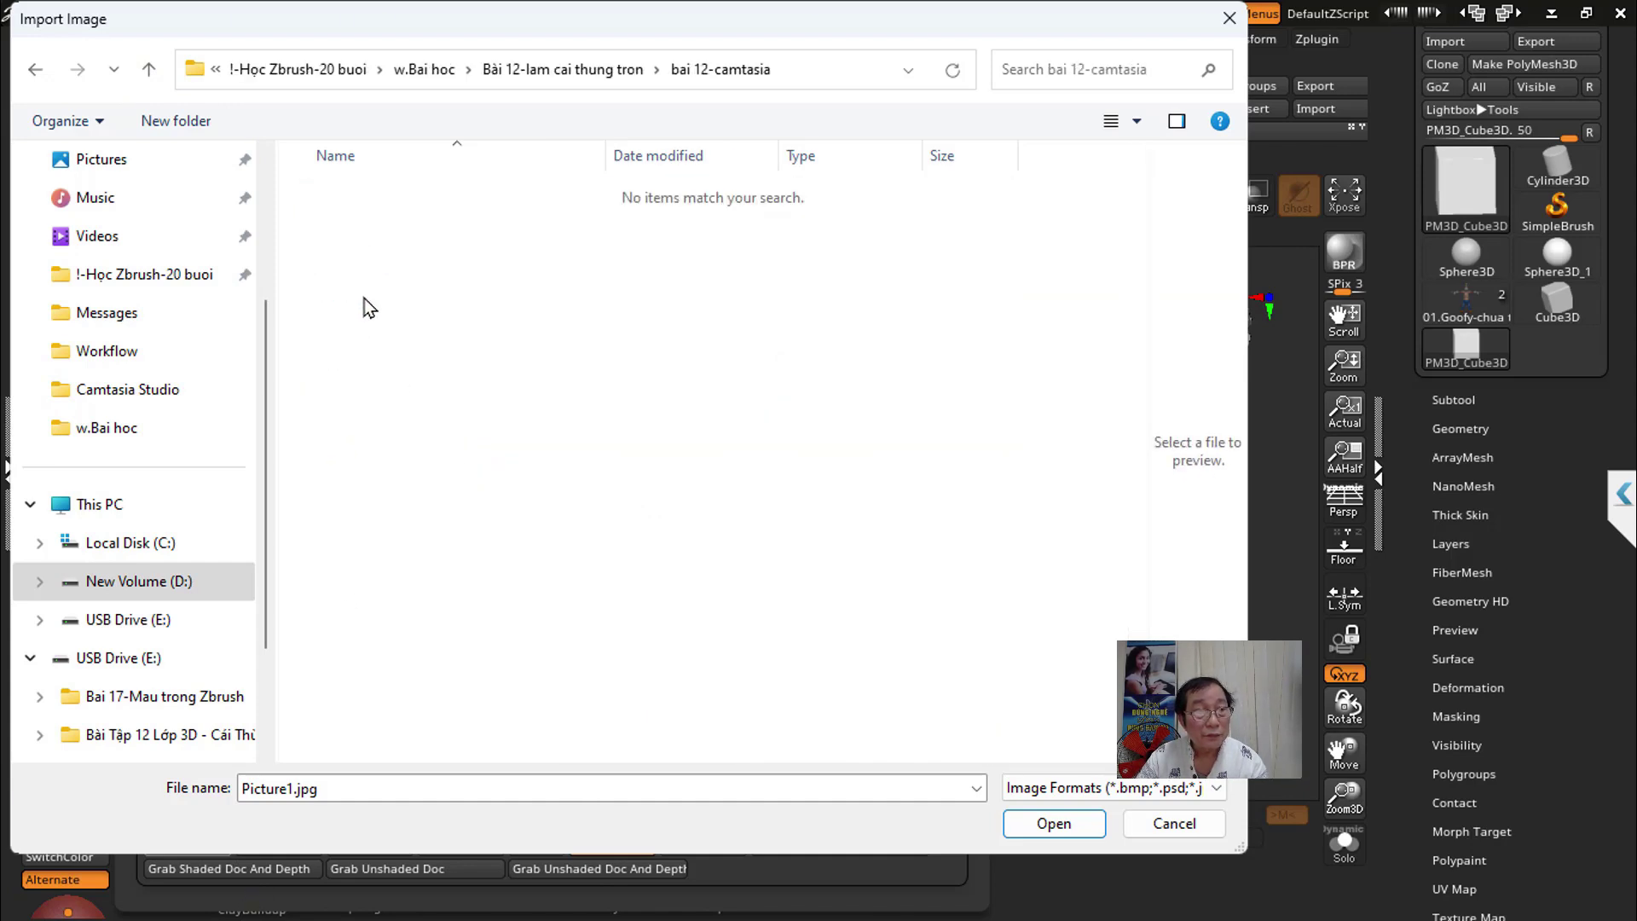
pyautogui.click(1228, 18)
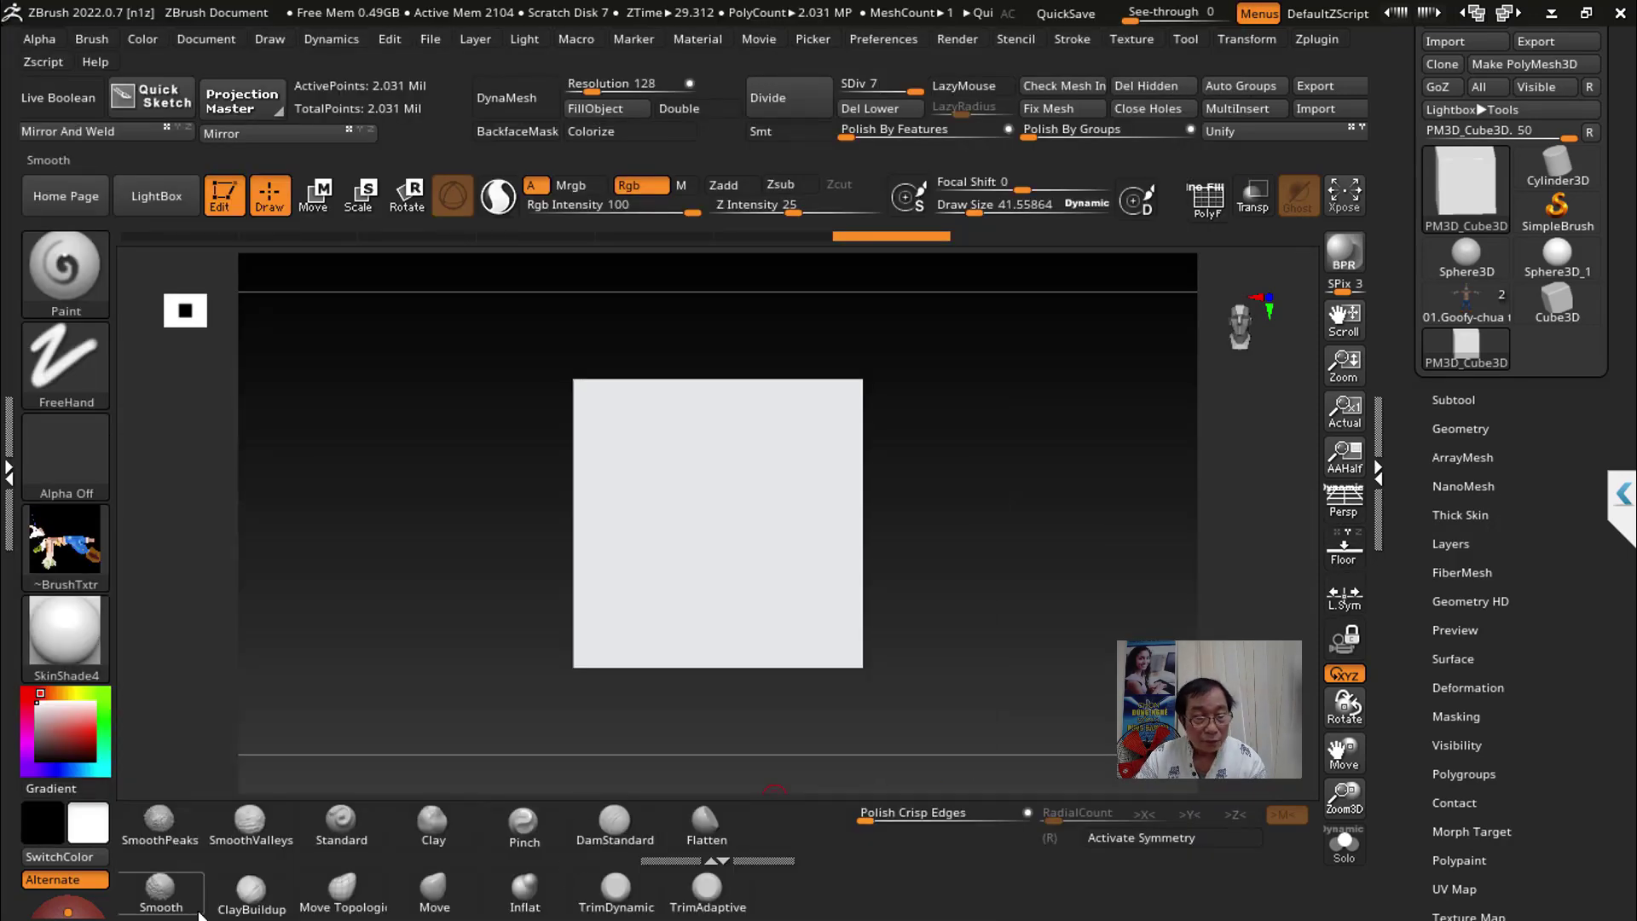
# Step: Launch Chrome with the second profile and search Google for wood texture
pyautogui.click(325, 892)
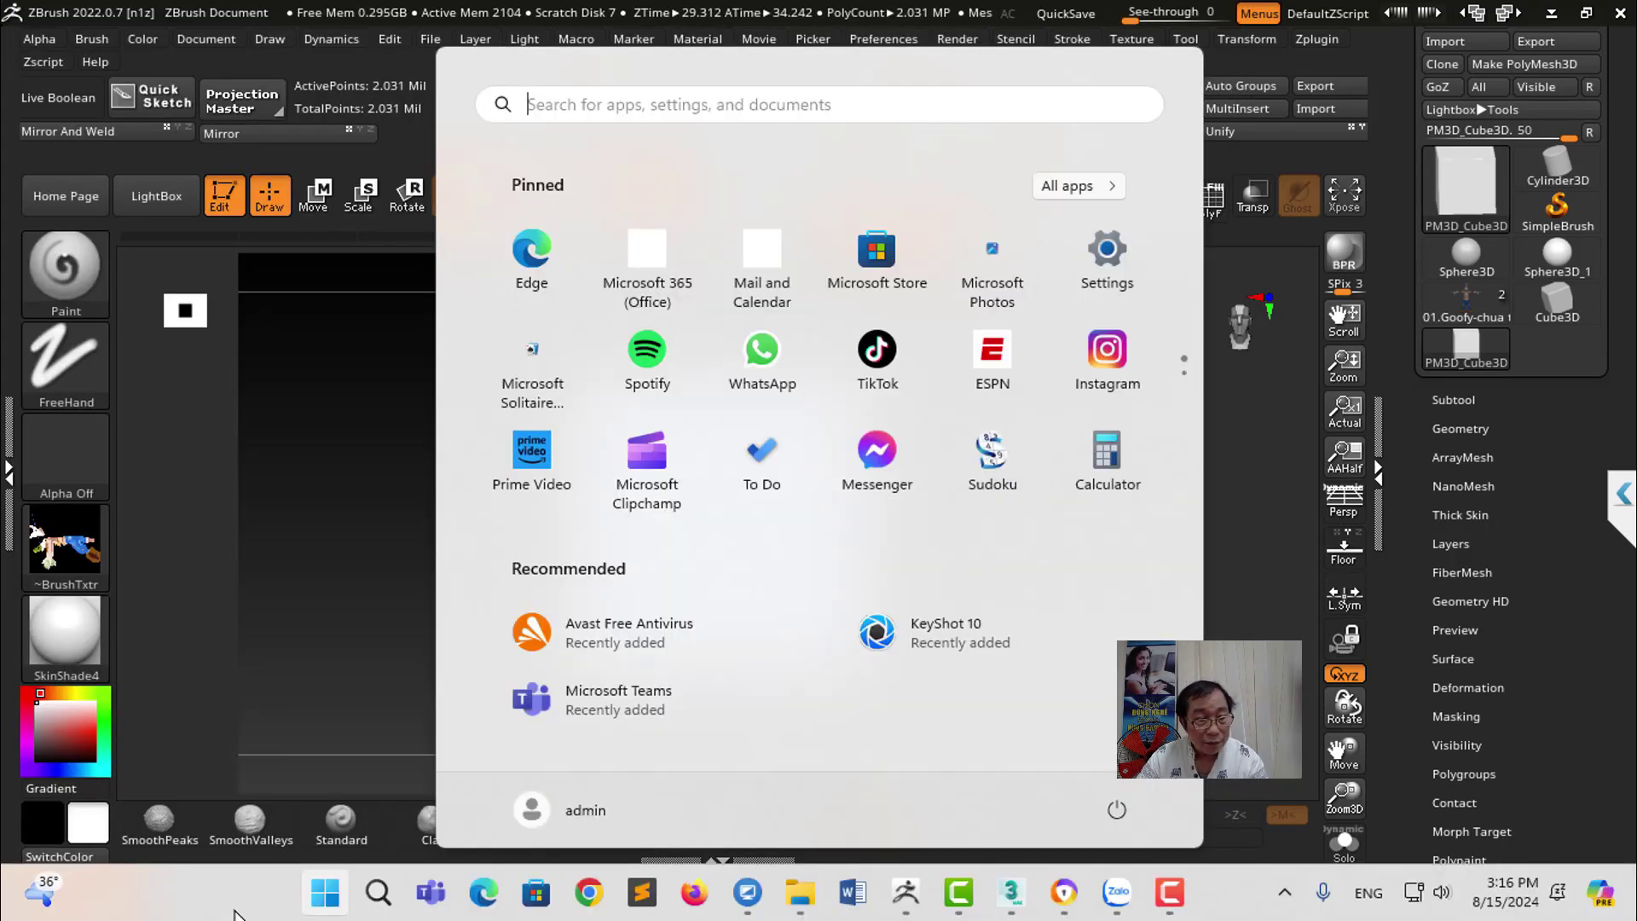
pyautogui.click(588, 892)
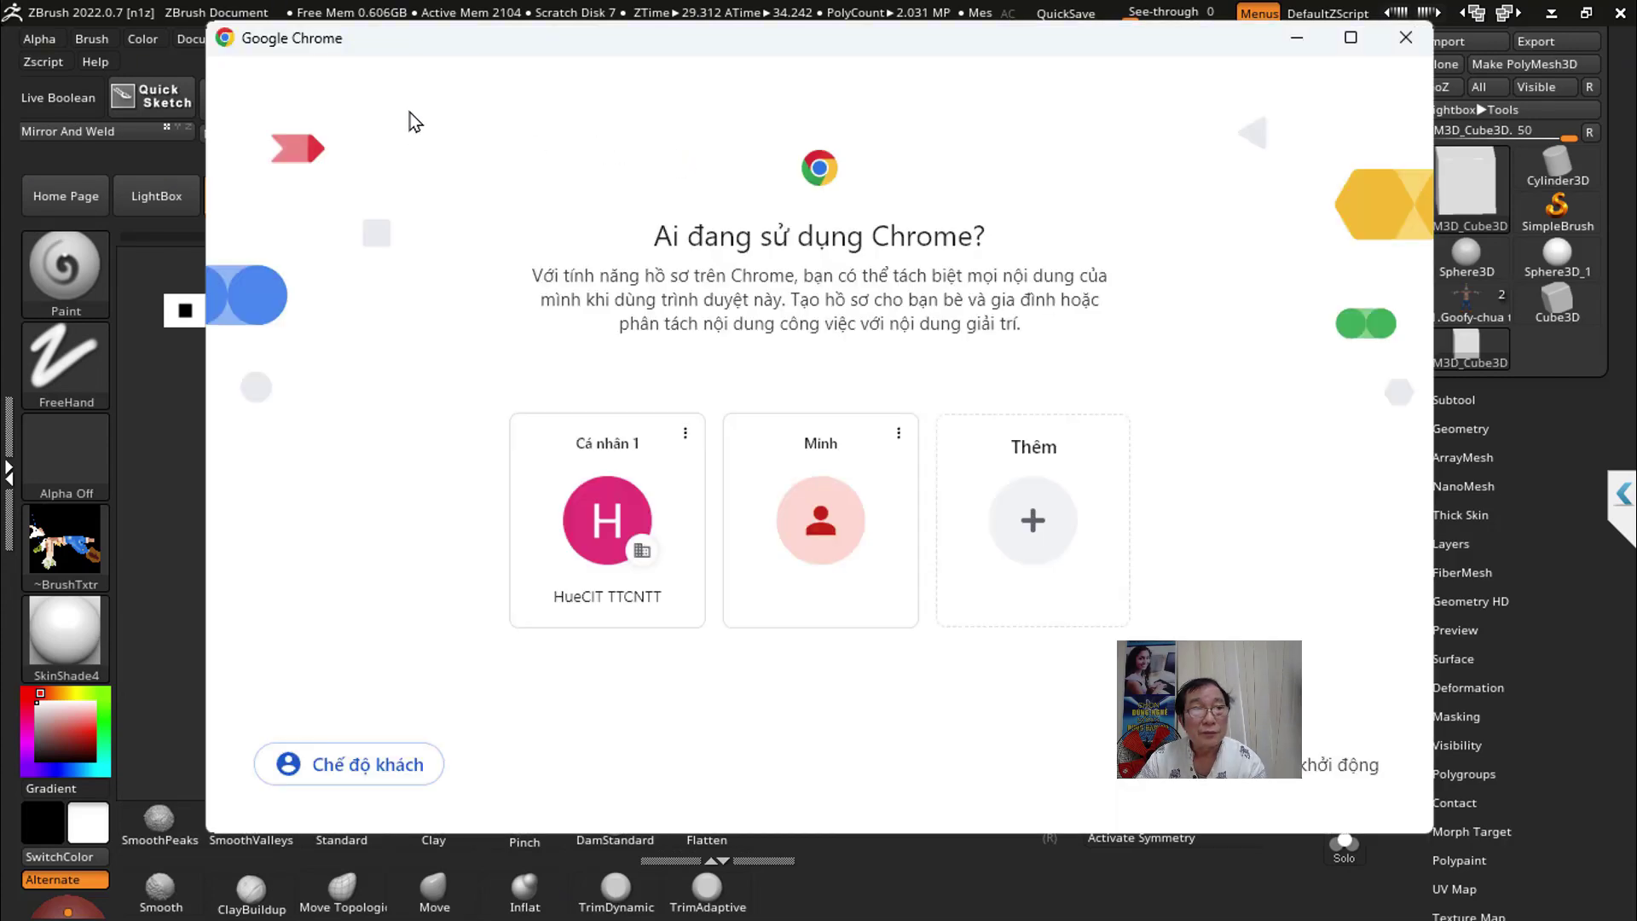
pyautogui.click(834, 514)
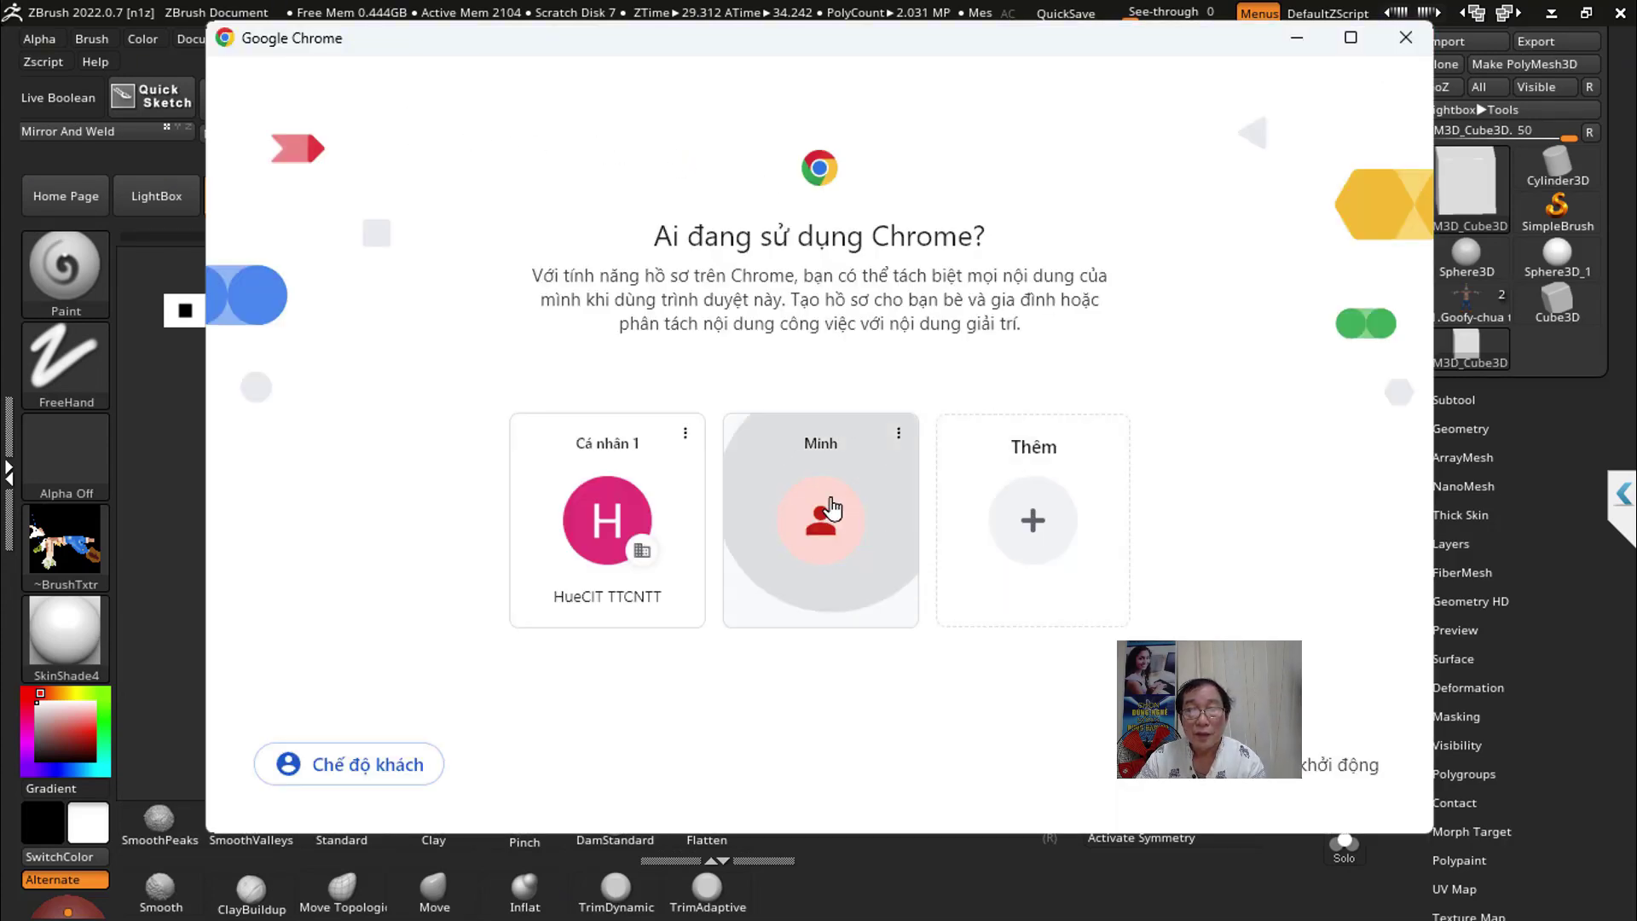
pyautogui.click(345, 62)
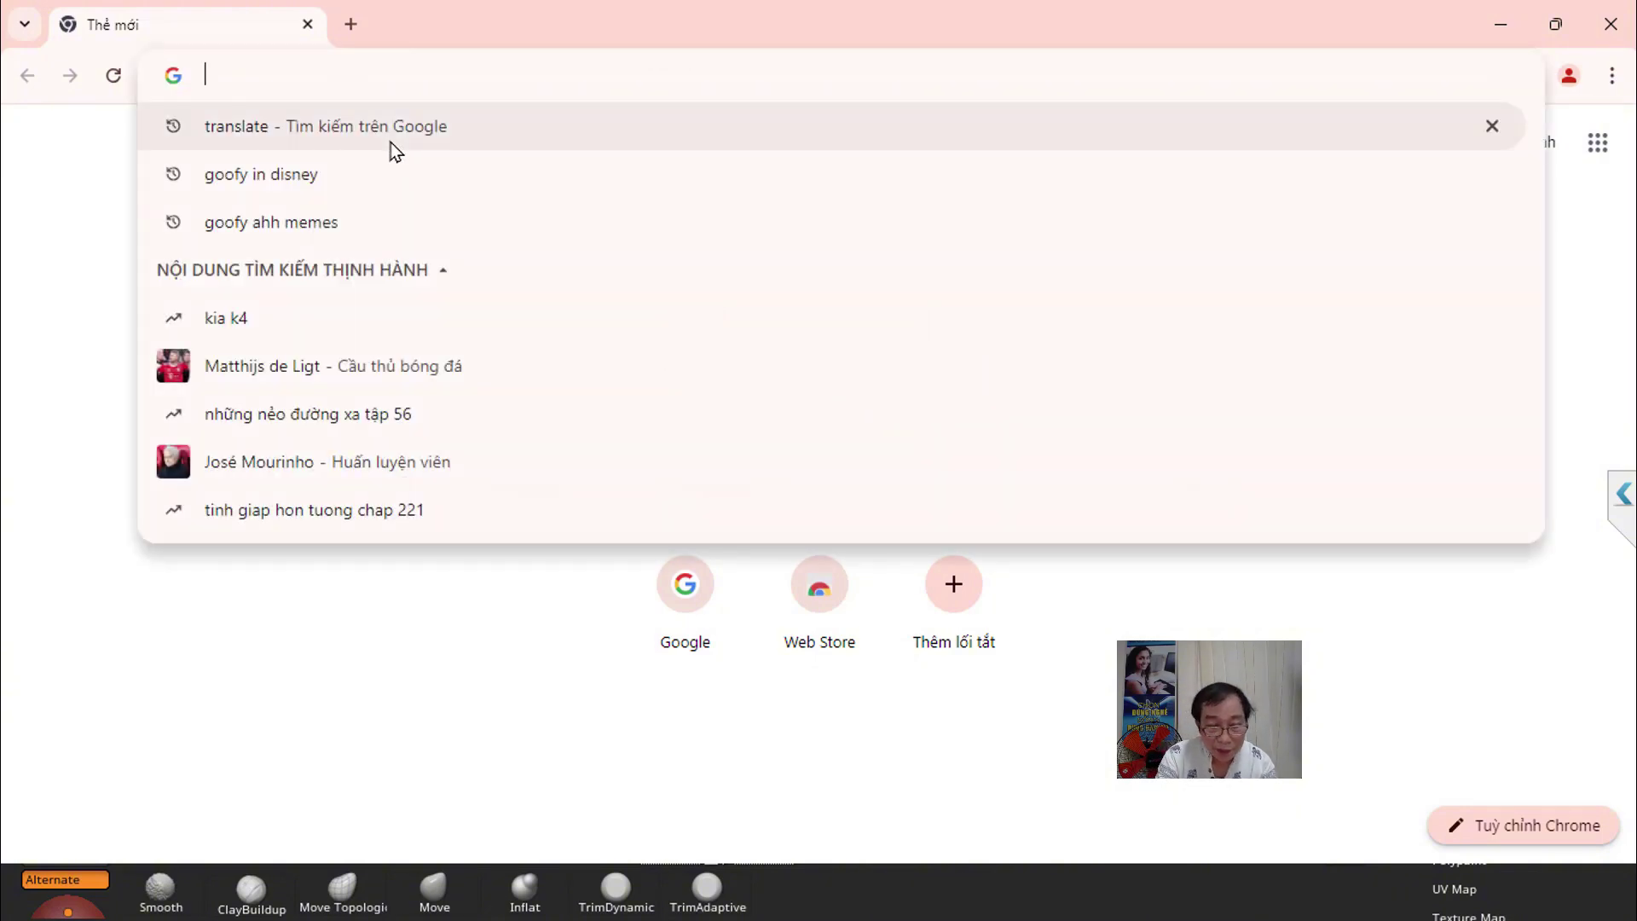
pyautogui.write('wwoood')
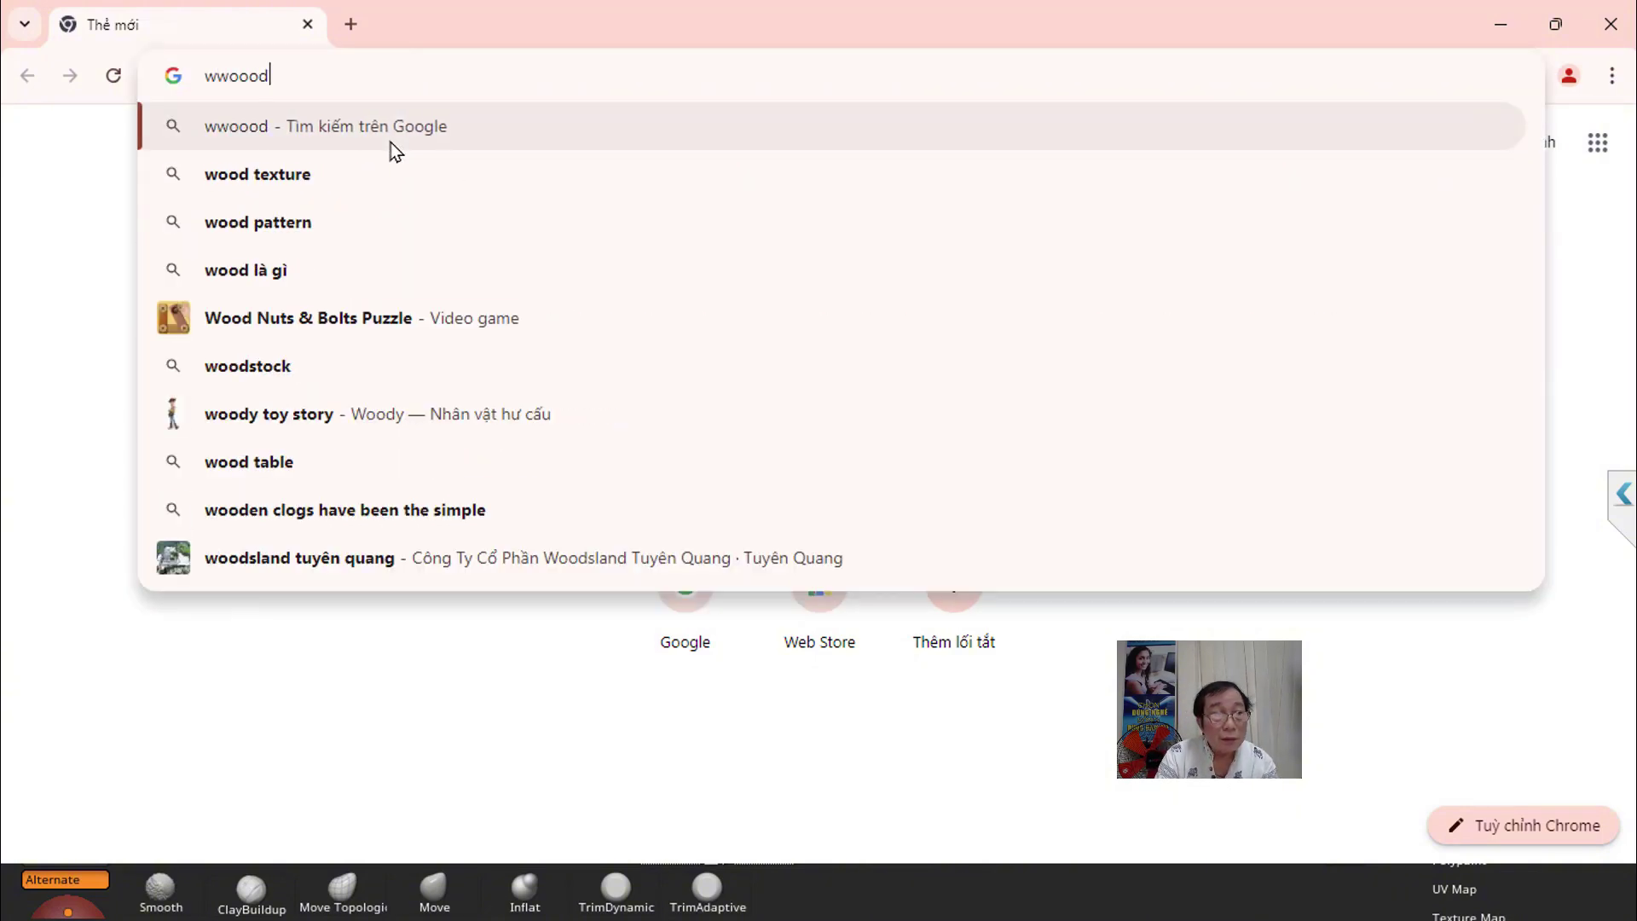
pyautogui.press('BackSpace')
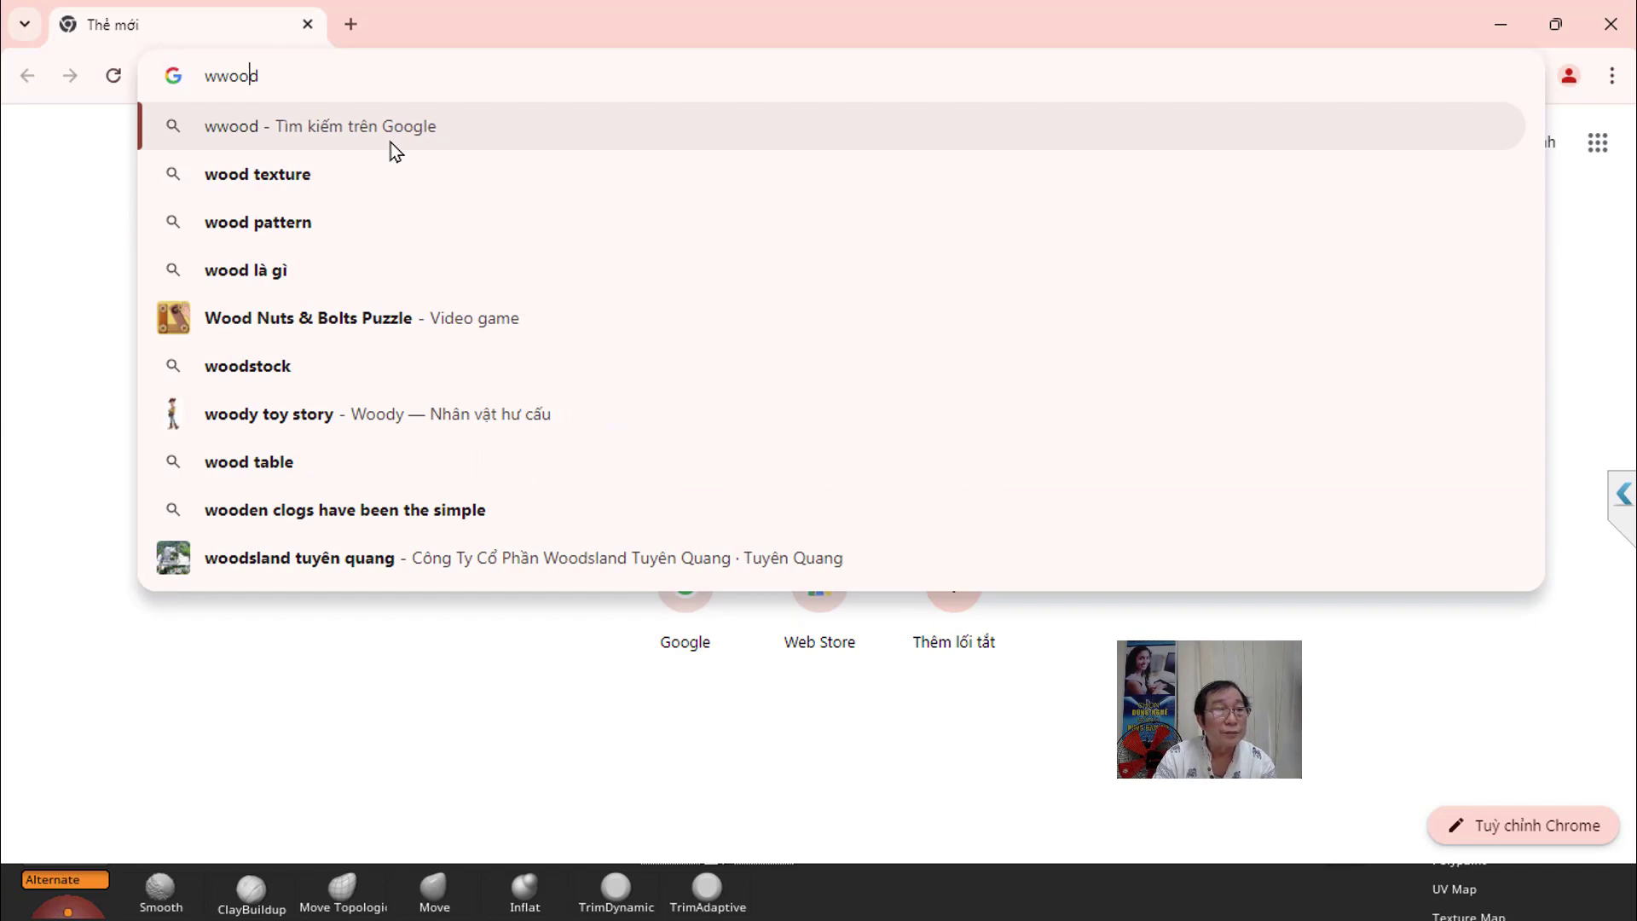
pyautogui.press('Down')
pyautogui.press('Down')
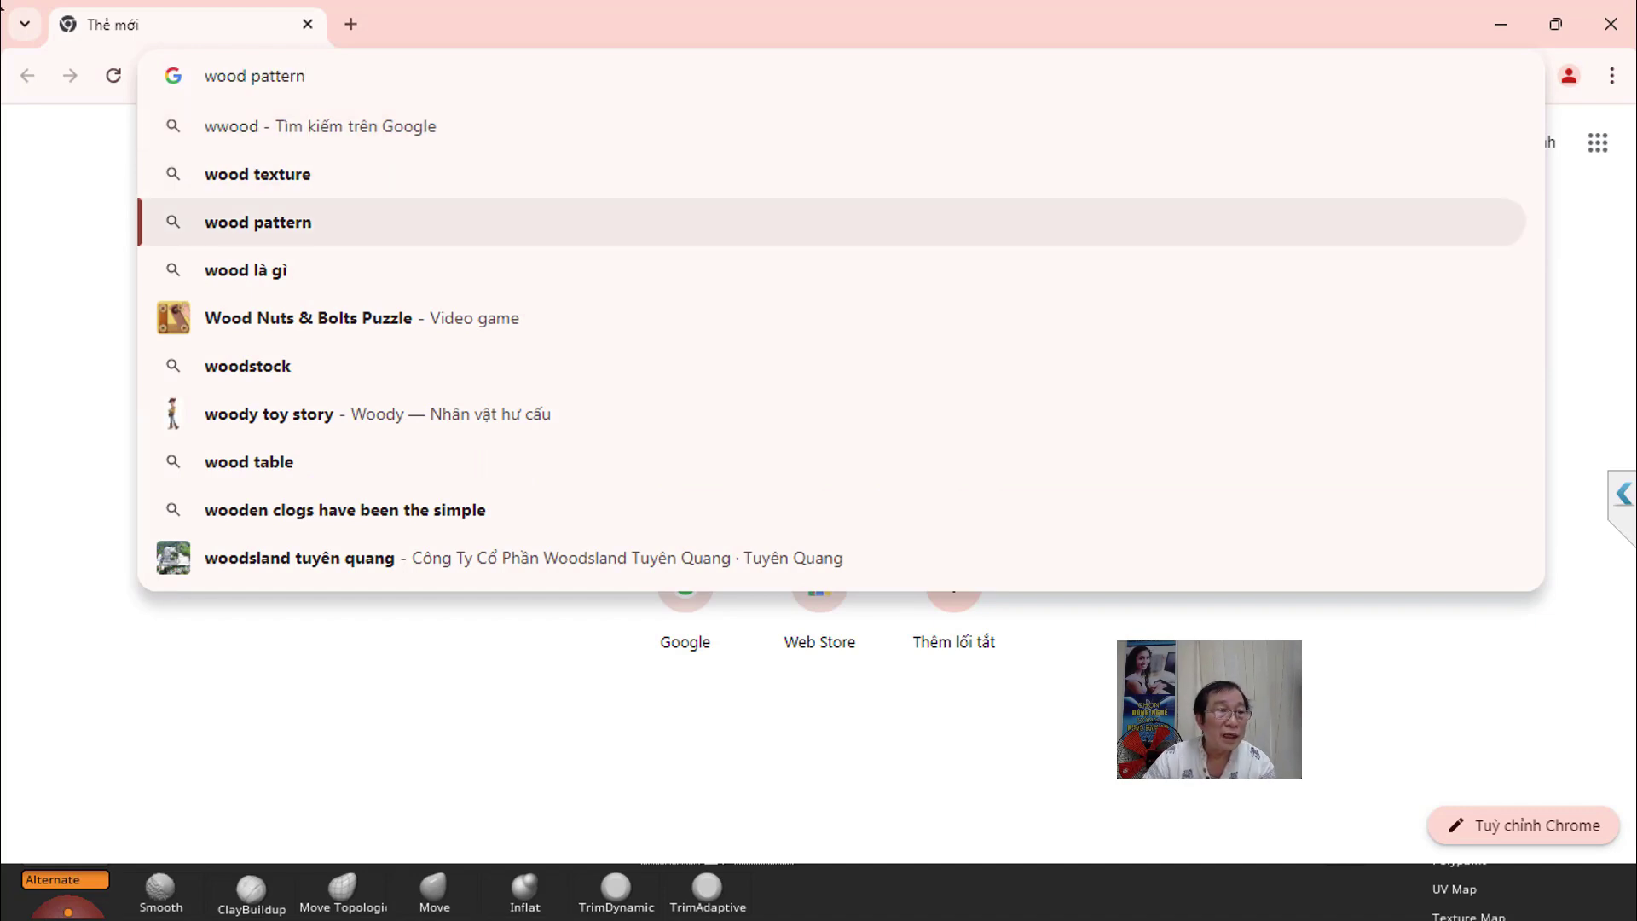
pyautogui.click(254, 179)
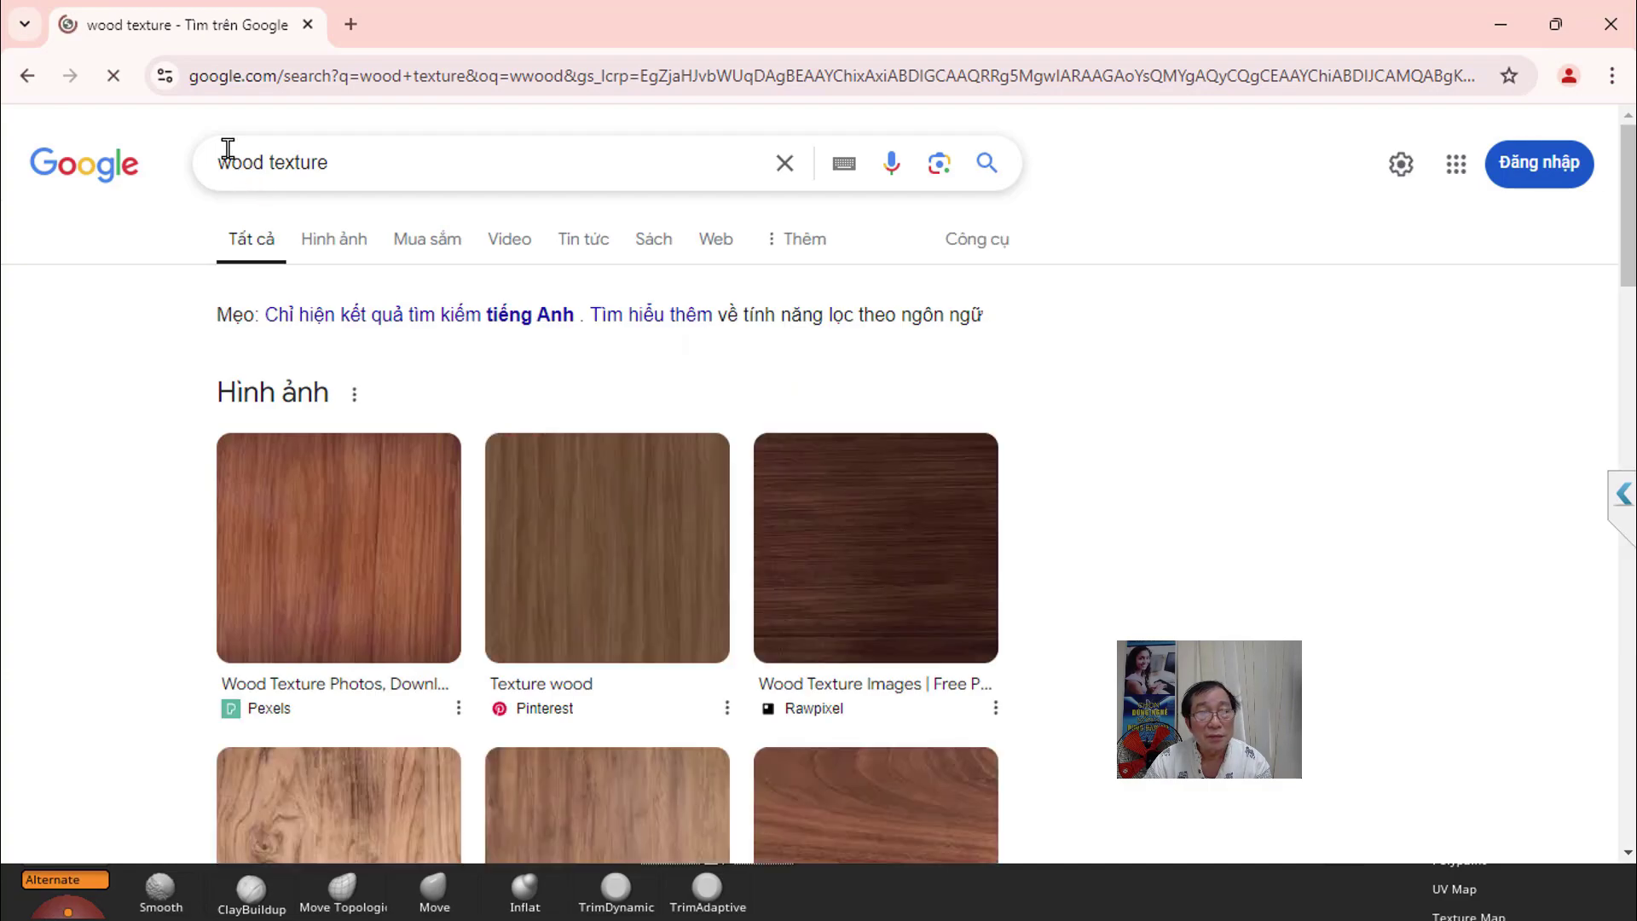
# Step: Scroll the wood texture results and switch to the Images tab
pyautogui.scroll(-4, 632, 635)
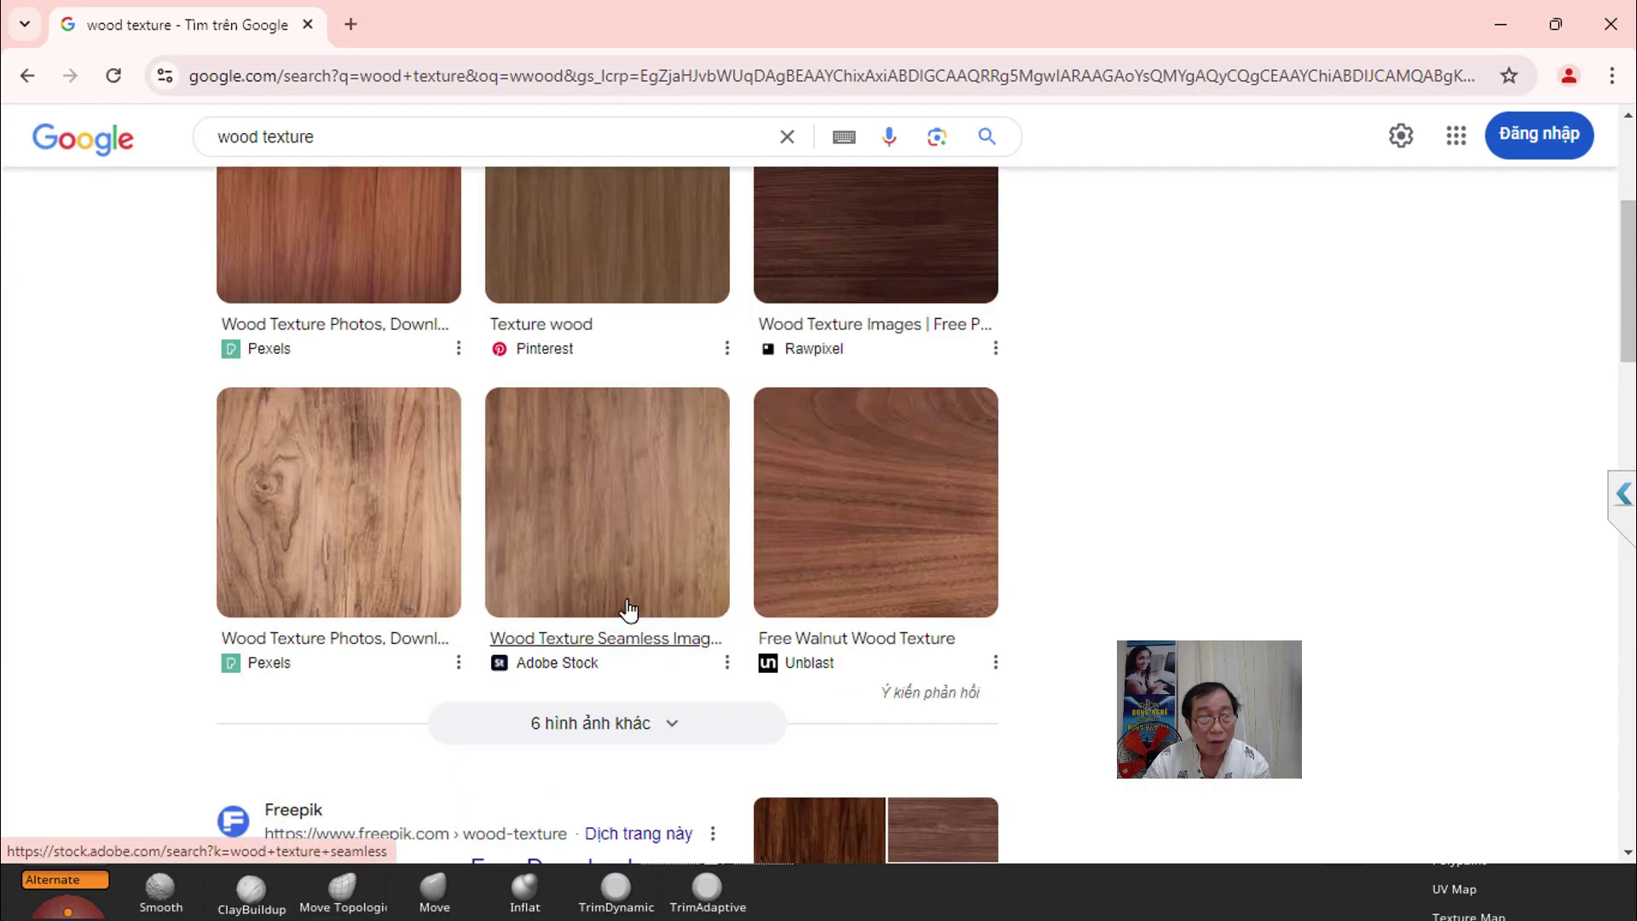
pyautogui.scroll(-3, 754, 692)
pyautogui.scroll(-4, 754, 692)
pyautogui.scroll(-2, 754, 699)
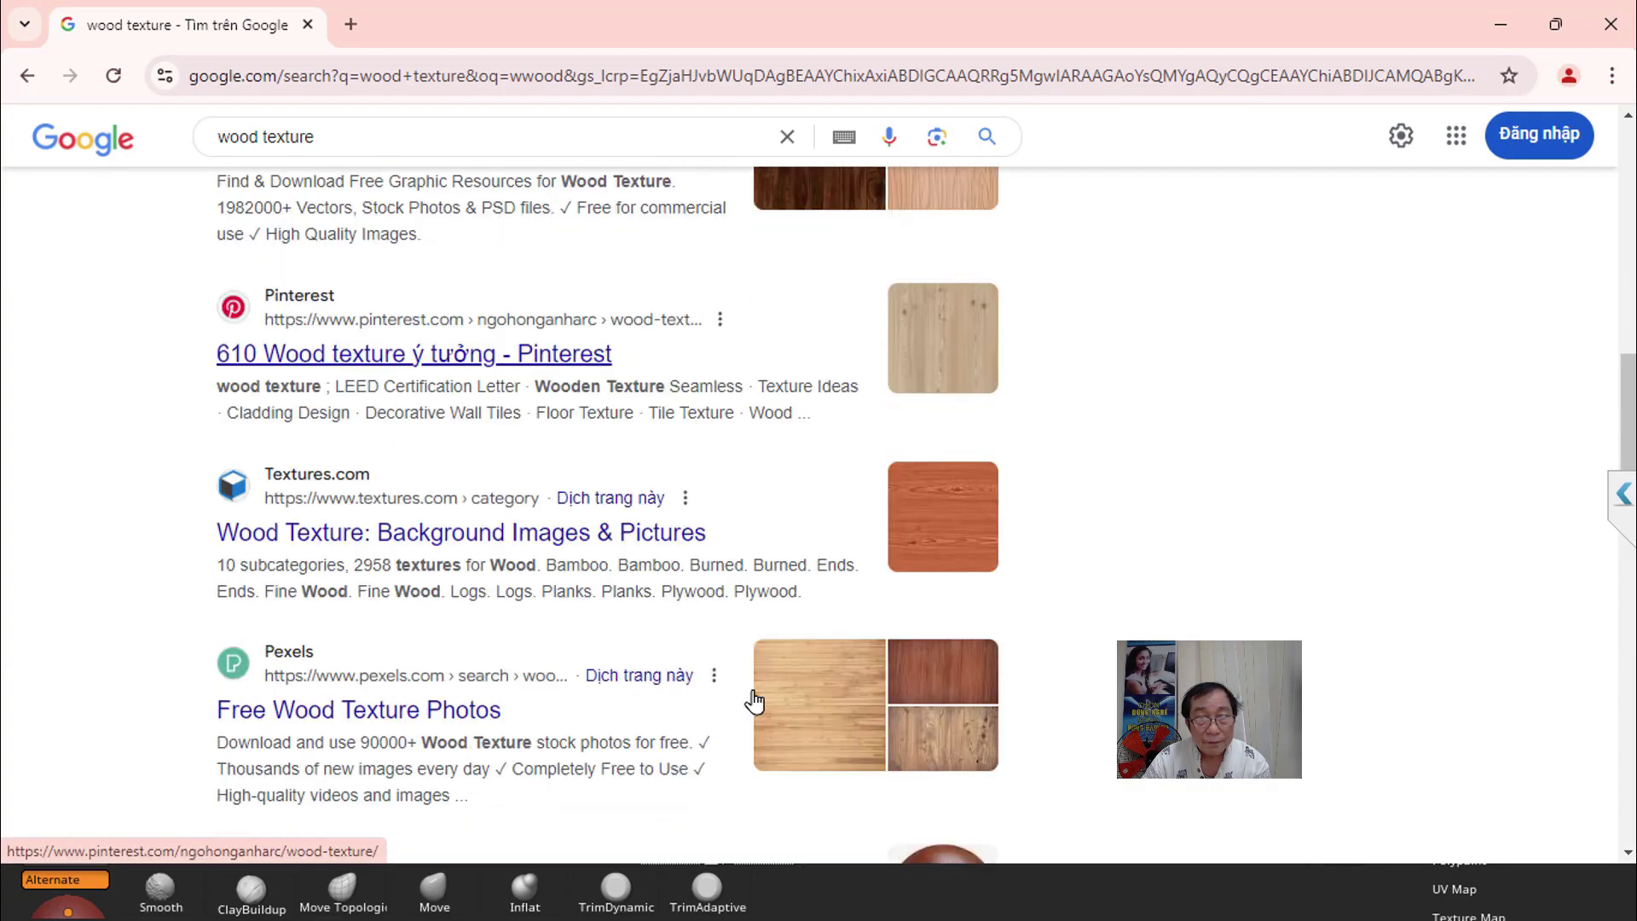
pyautogui.scroll(-5, 754, 702)
pyautogui.scroll(14, 742, 687)
pyautogui.scroll(4, 382, 497)
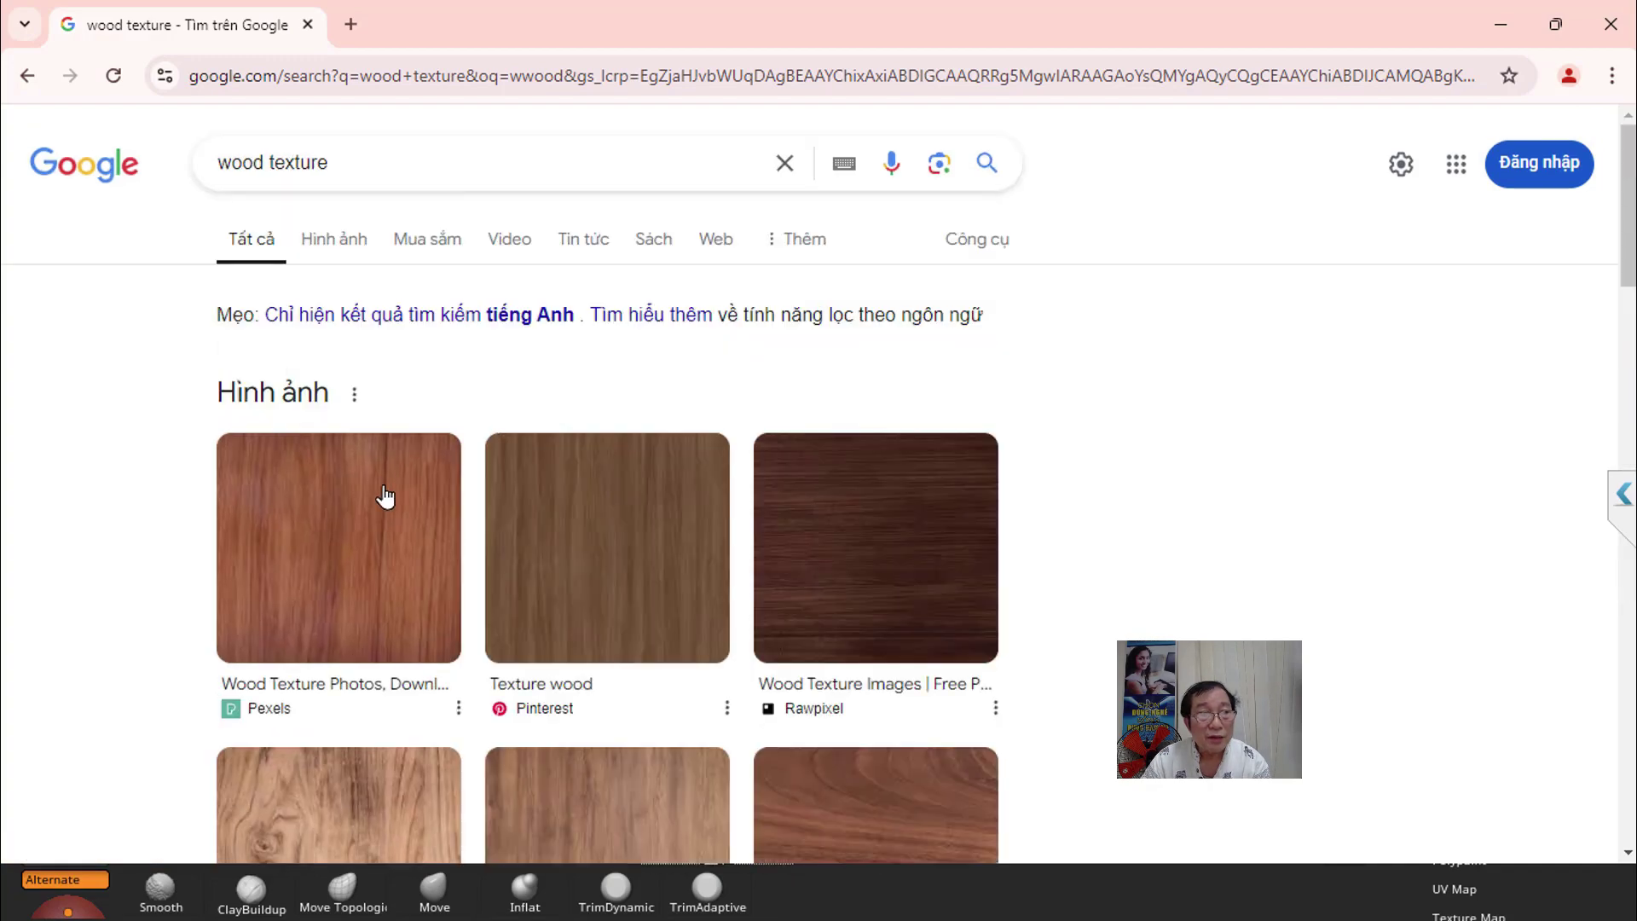
pyautogui.click(334, 254)
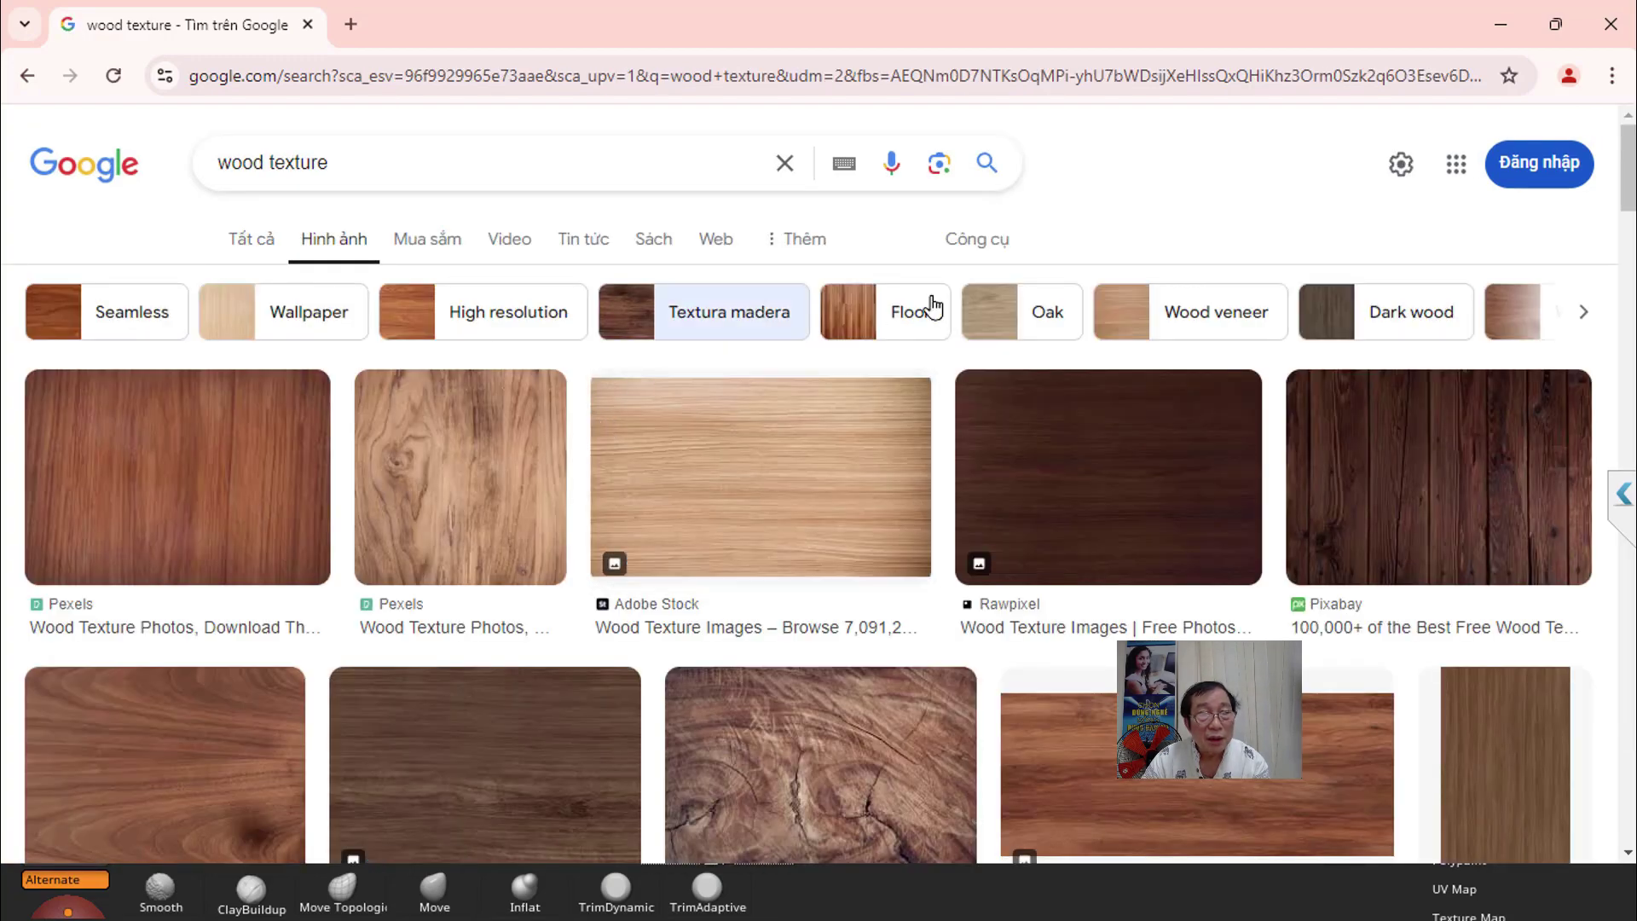
# Step: Filter images to Large size and preview Unblast's Free Wood Strips Texture
pyautogui.click(978, 243)
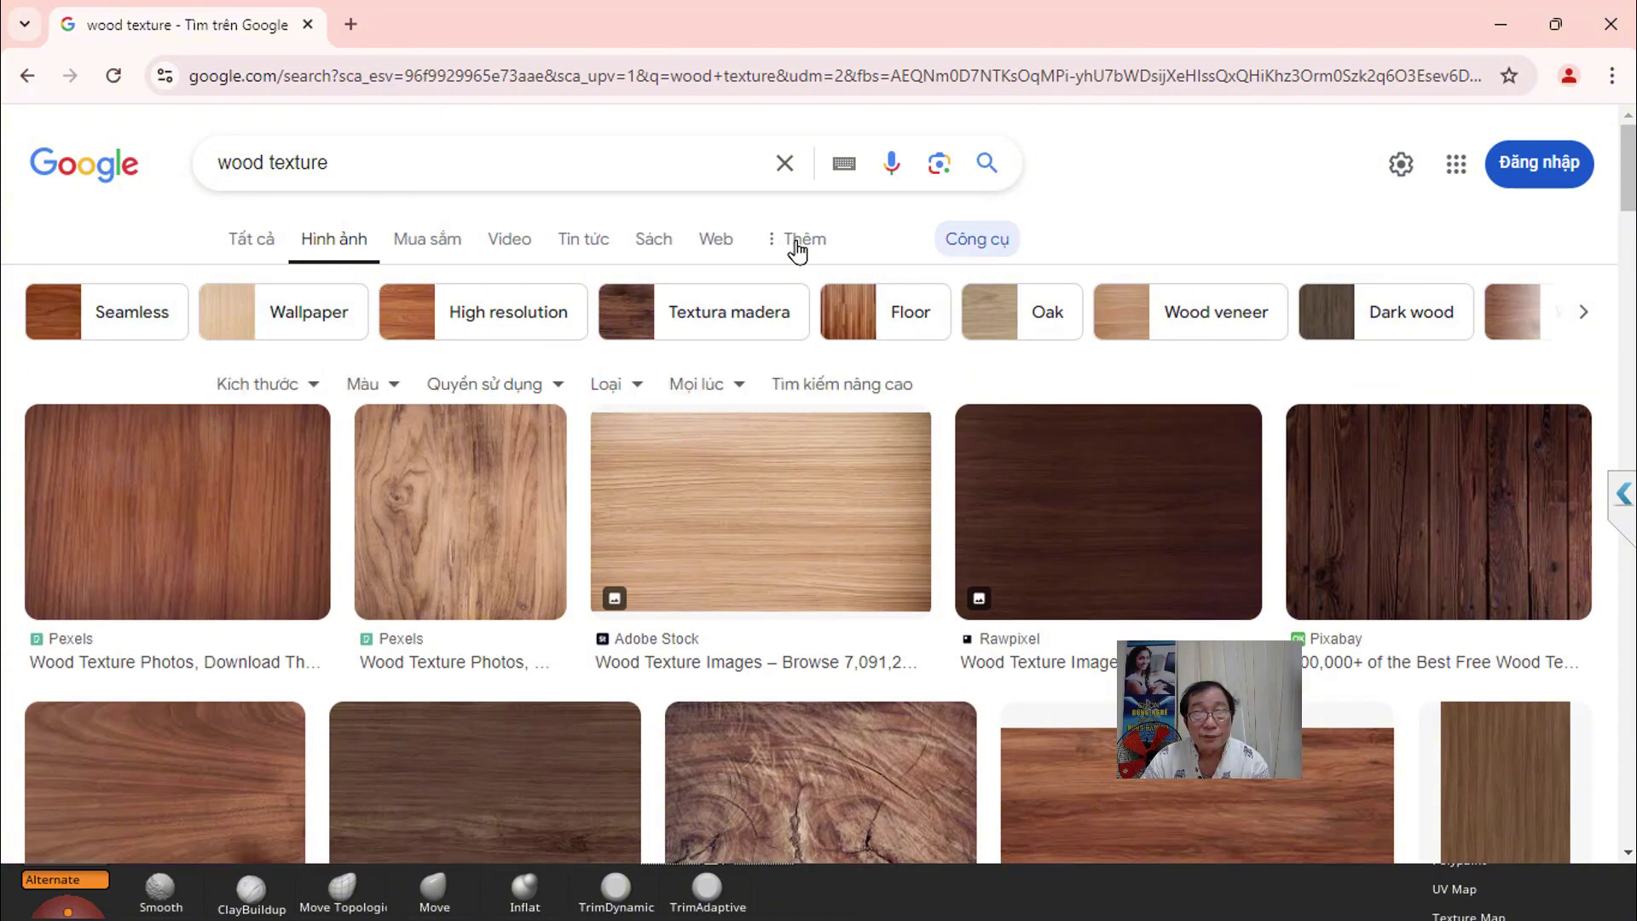
pyautogui.click(974, 245)
pyautogui.click(975, 249)
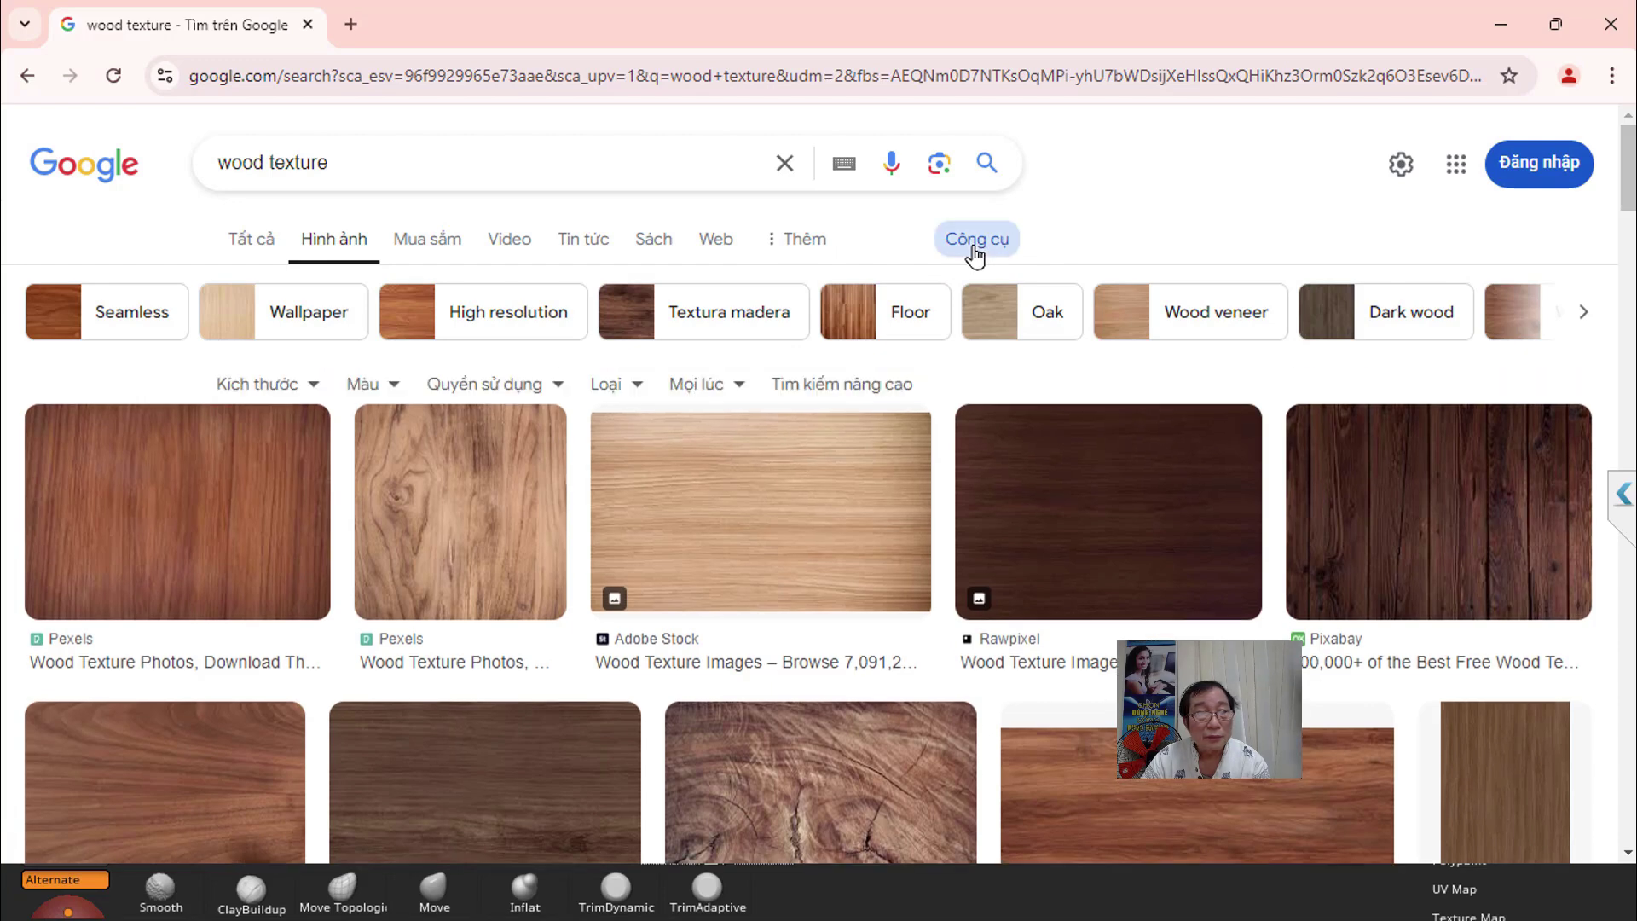
pyautogui.click(256, 385)
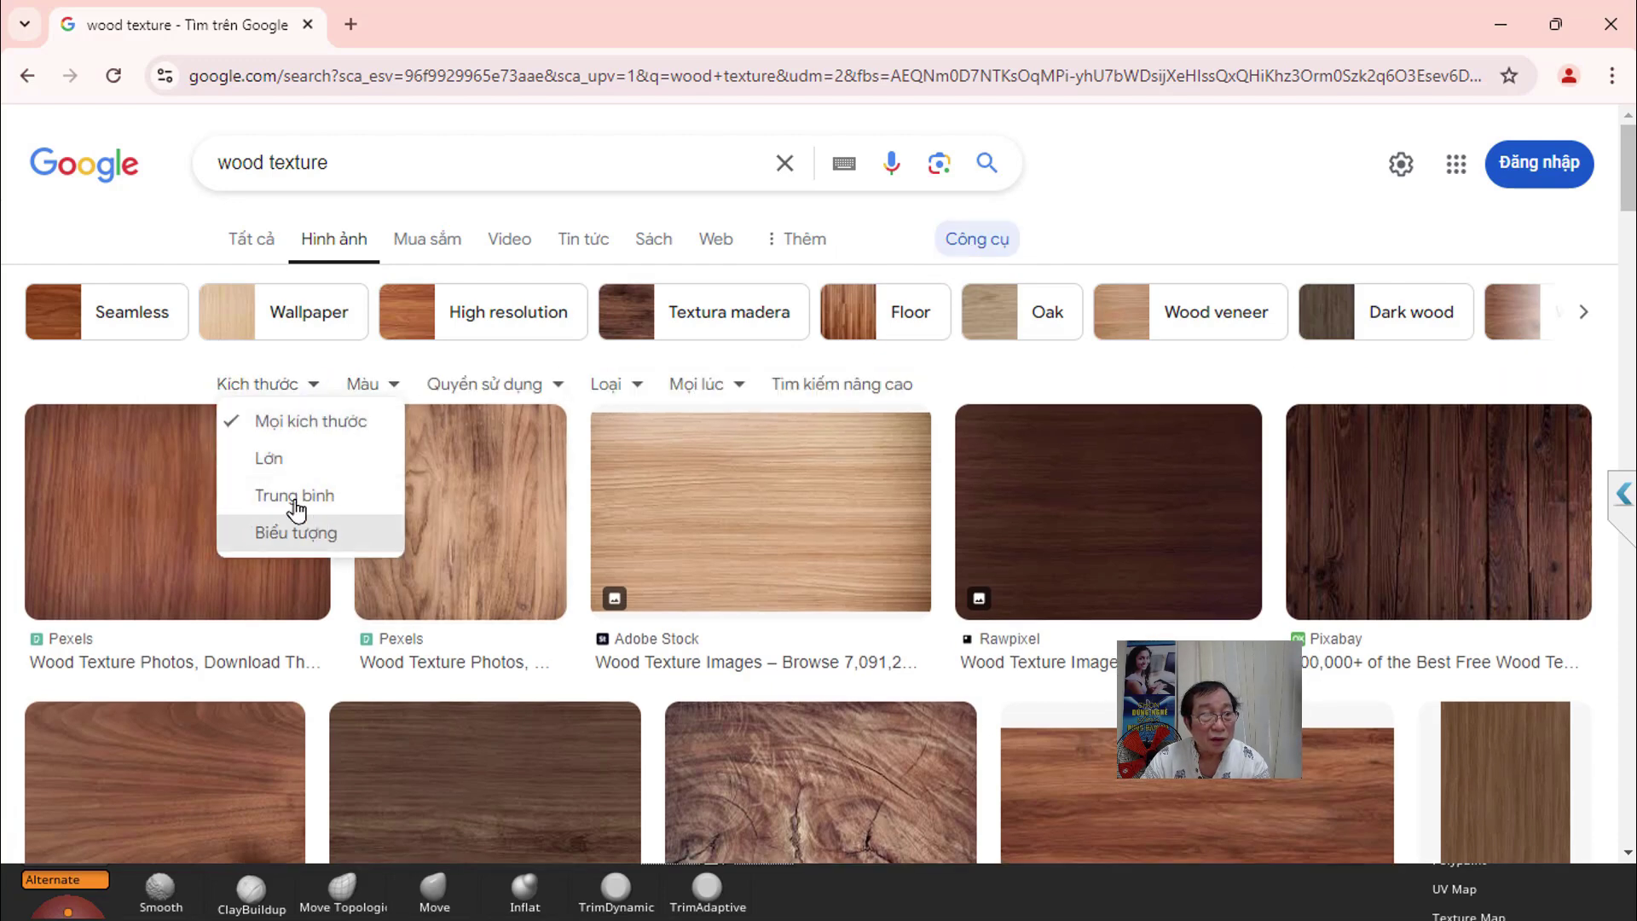
pyautogui.click(268, 461)
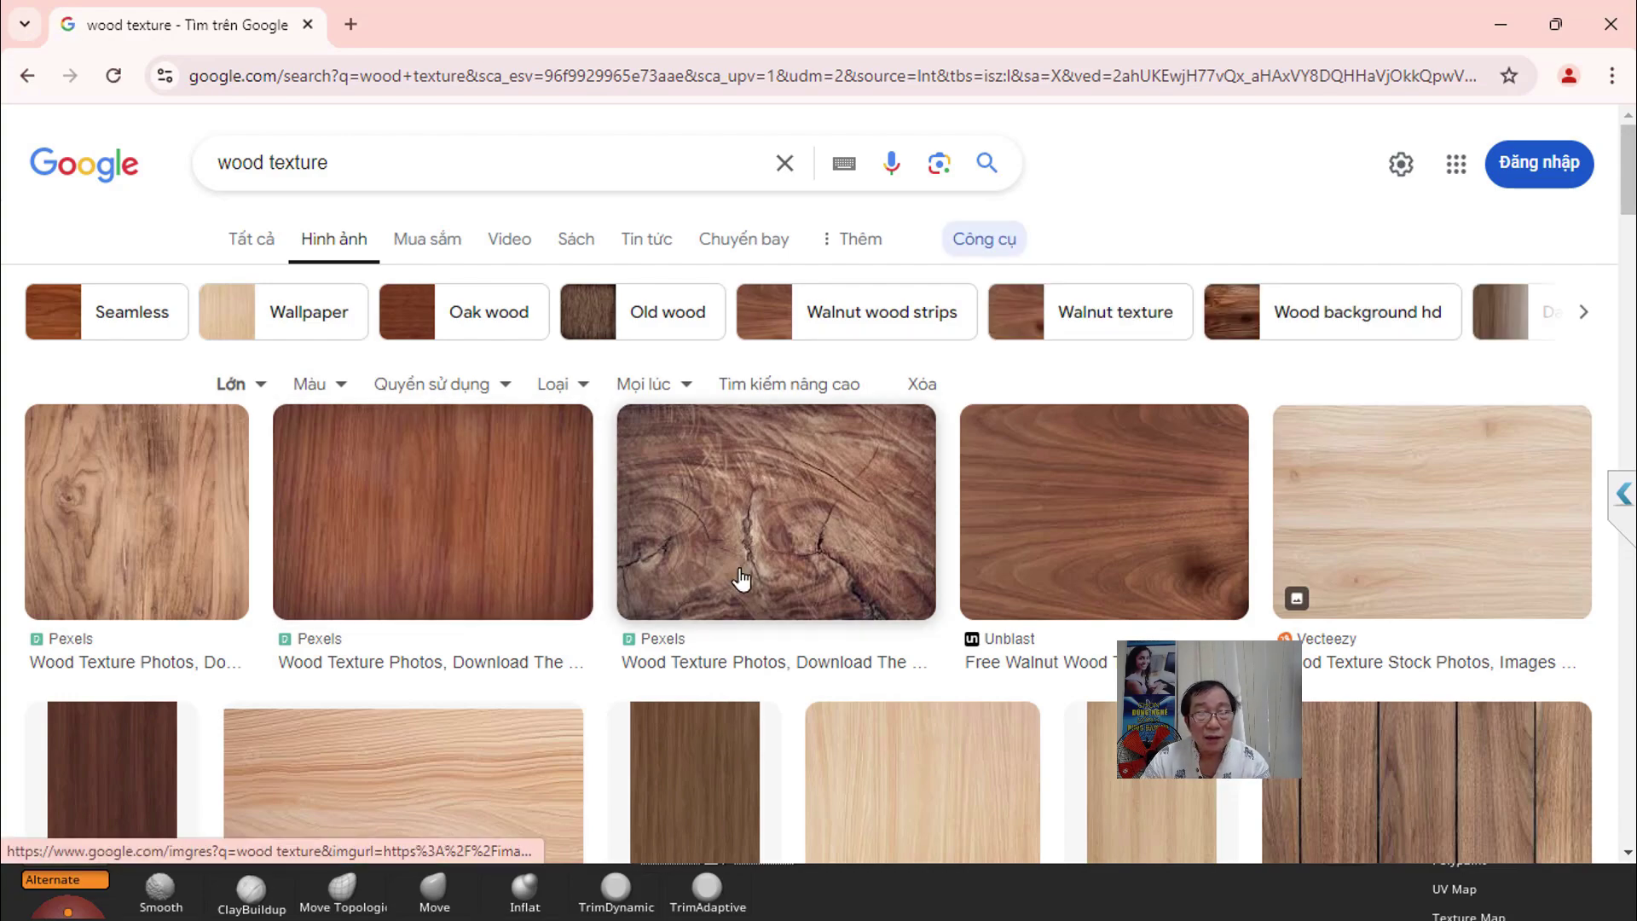
pyautogui.scroll(-4, 743, 580)
pyautogui.scroll(-1, 743, 589)
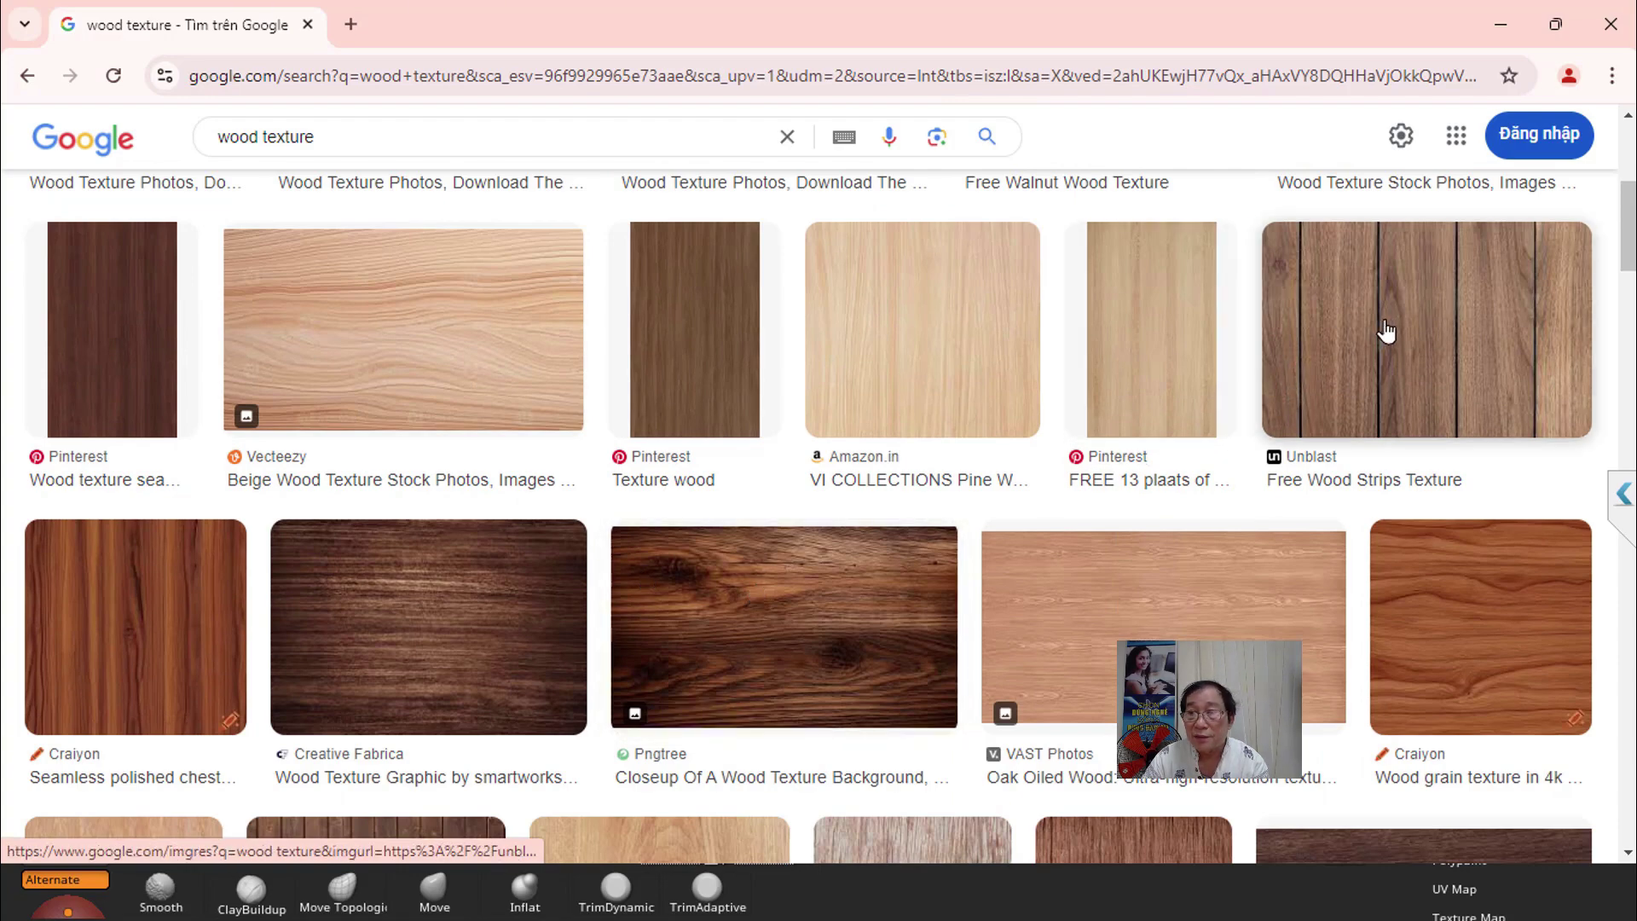
pyautogui.click(1480, 347)
# Step: Save the Free Wood Strips preview as images.jpg in the !-Học Zbrush-20 buoi folder
pyautogui.rightClick(1205, 415)
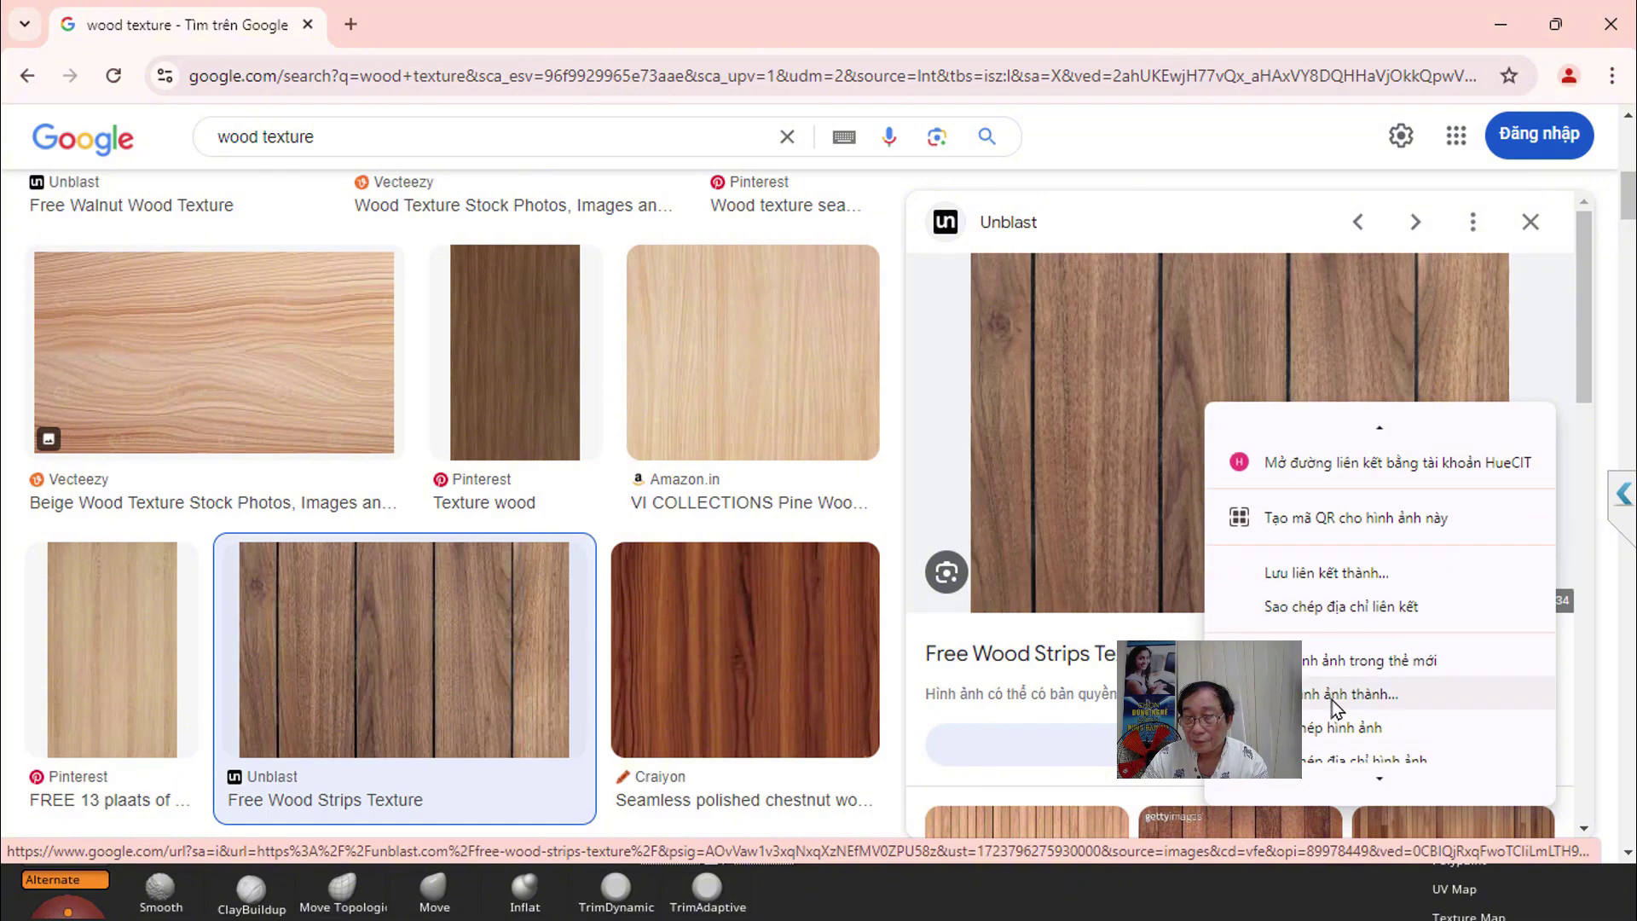
pyautogui.click(1331, 700)
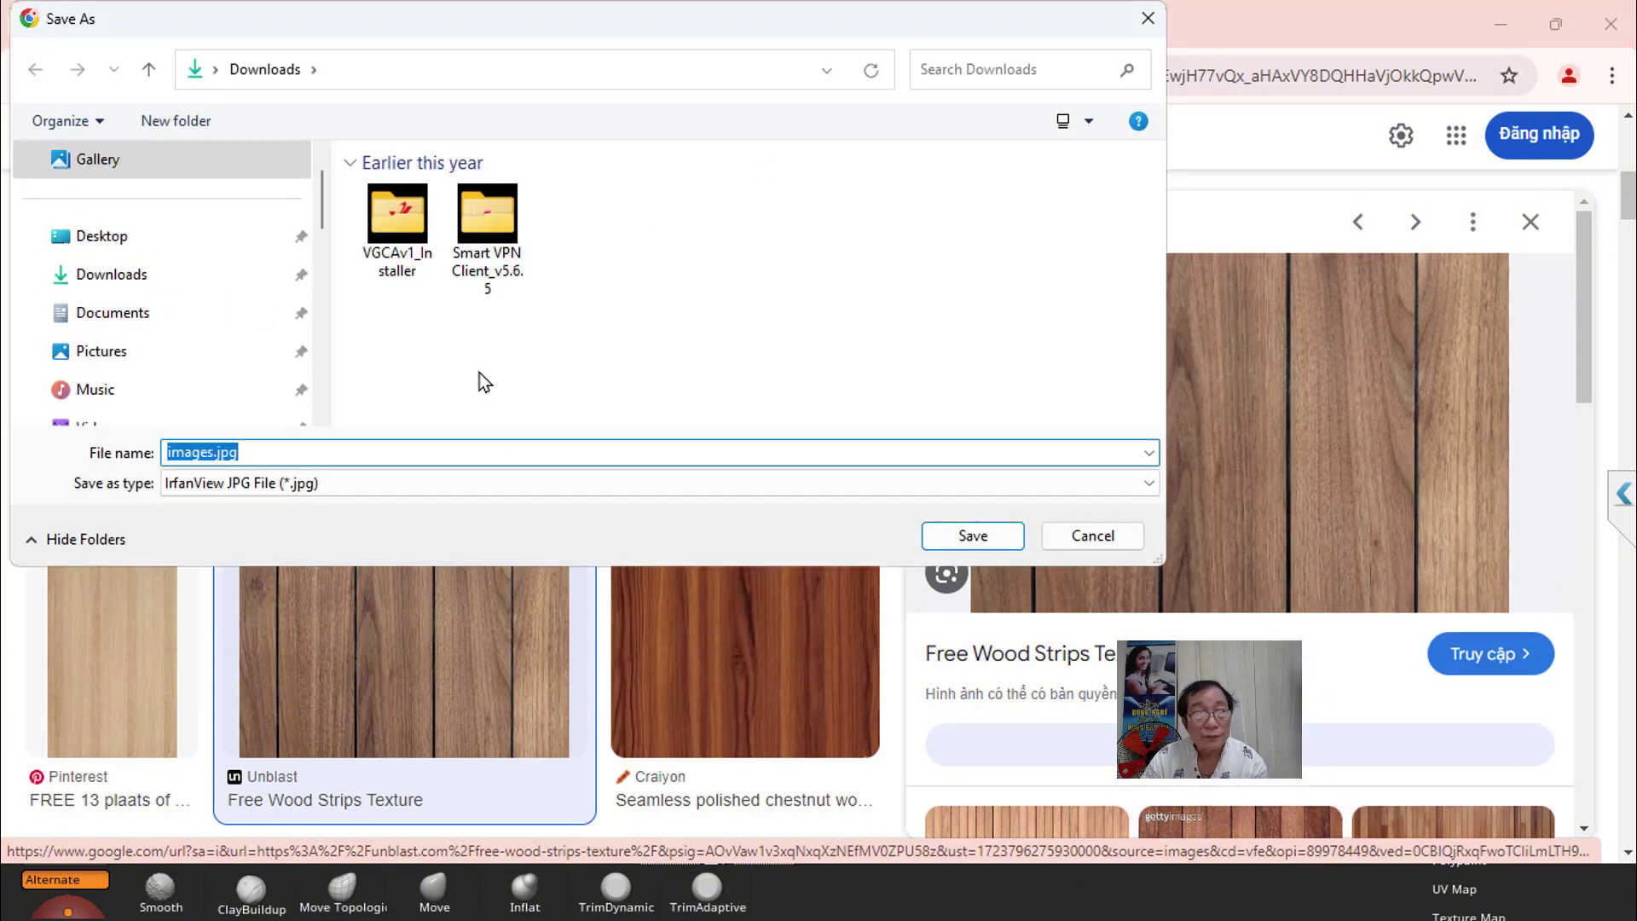
pyautogui.scroll(1, 183, 263)
pyautogui.scroll(-3, 220, 368)
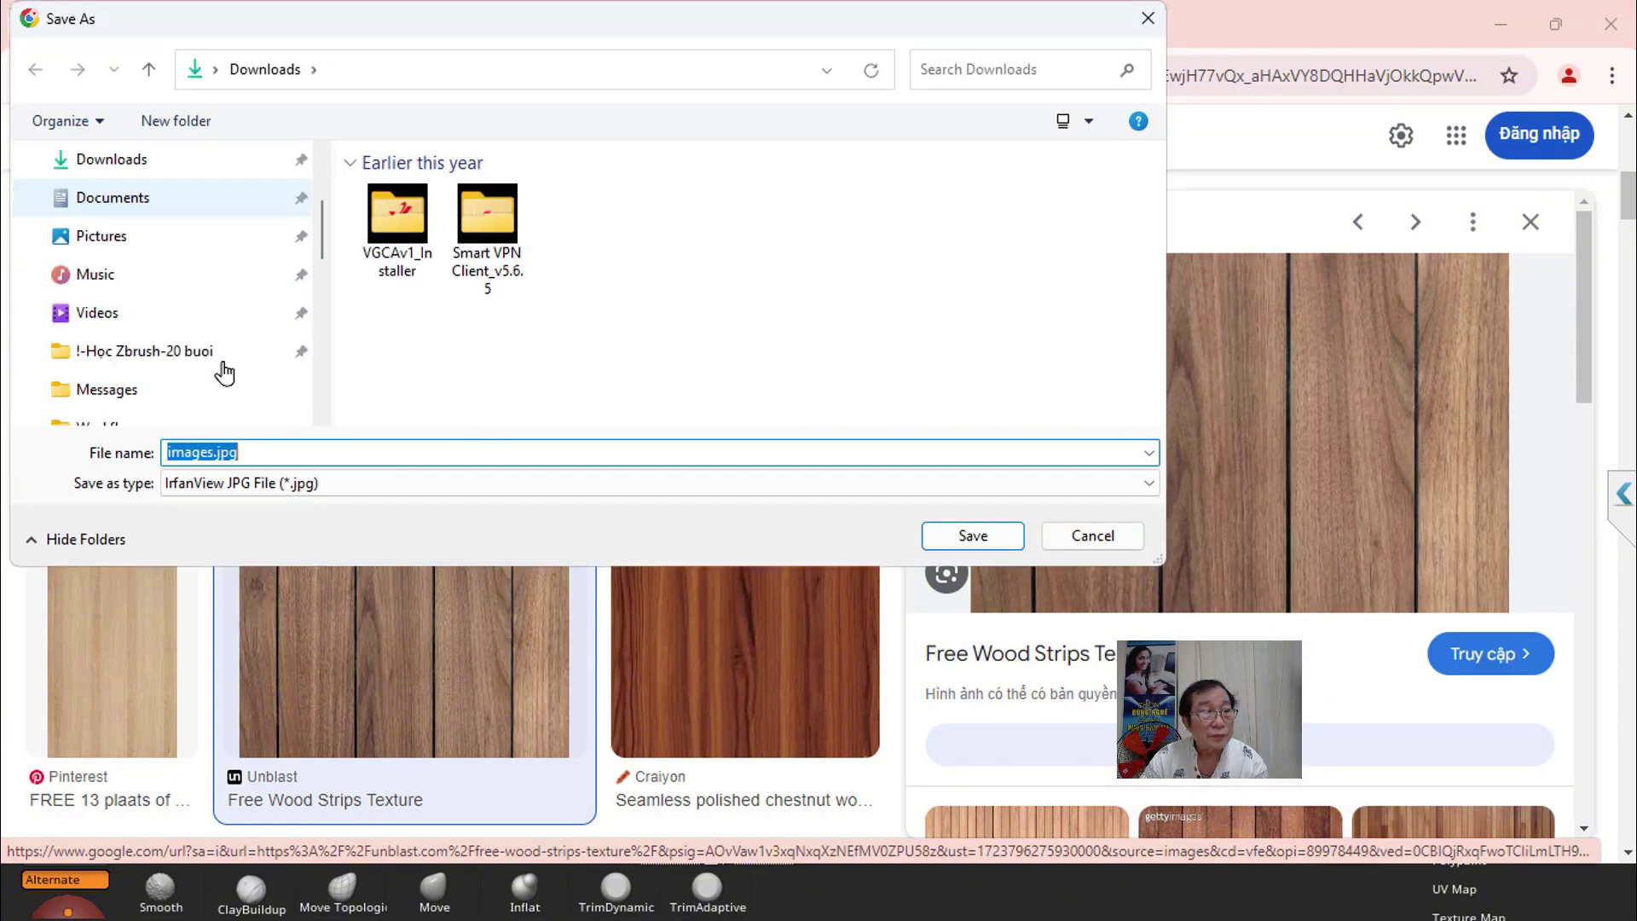
pyautogui.scroll(-2, 186, 358)
pyautogui.click(191, 243)
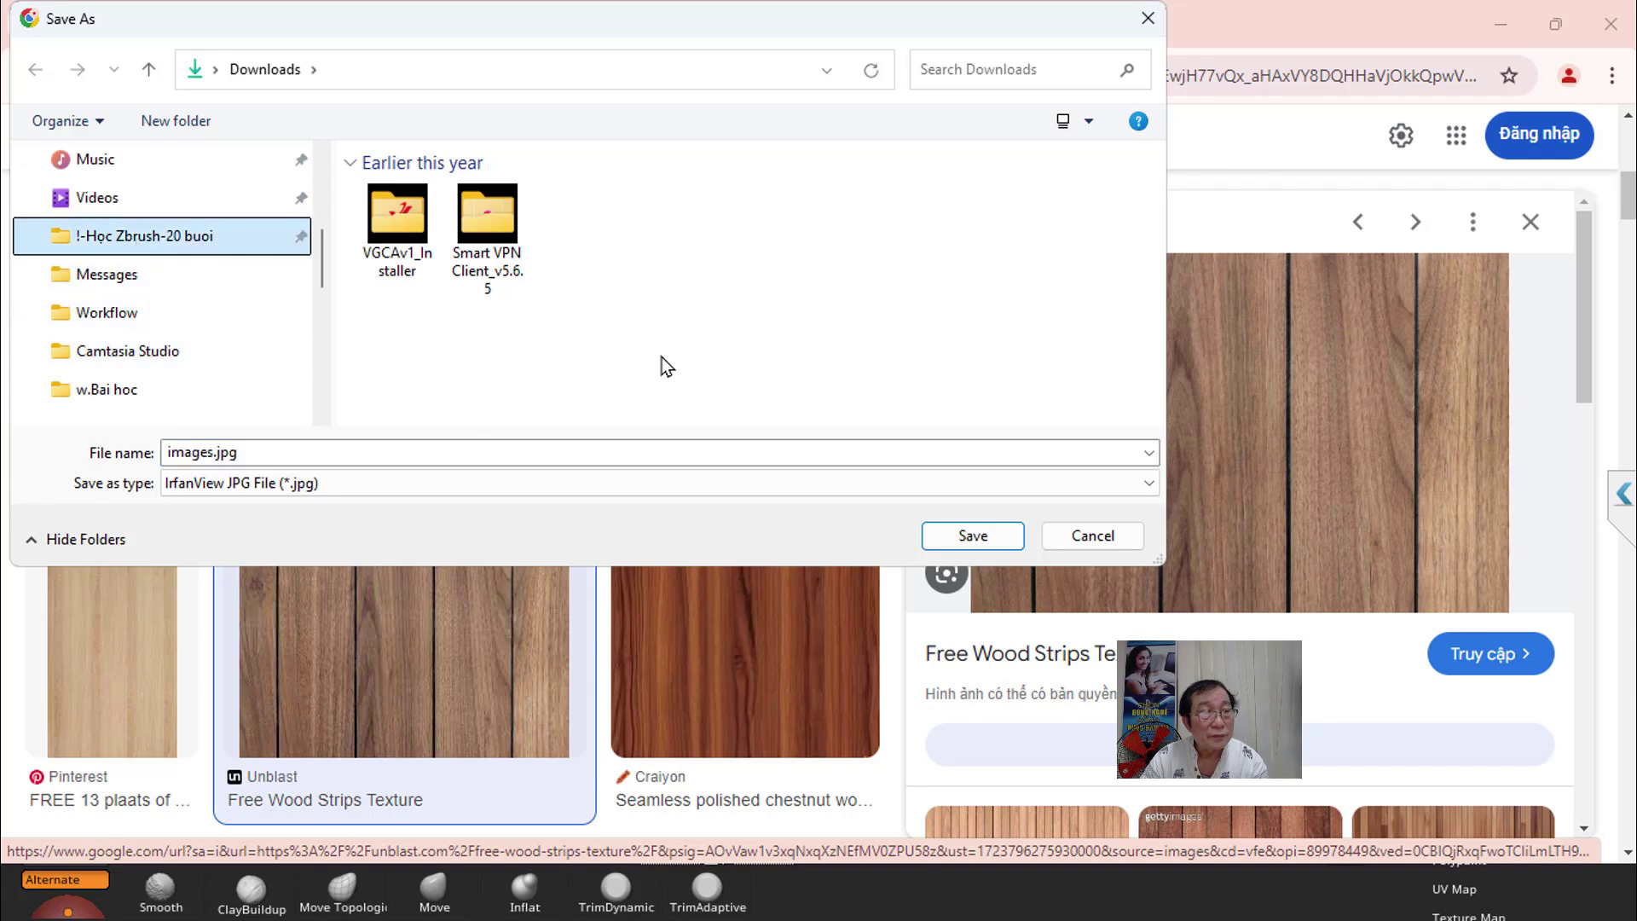
pyautogui.click(973, 535)
# Step: Return to ZBrush, start a texture import and browse images in the lesson folders
pyautogui.click(1611, 27)
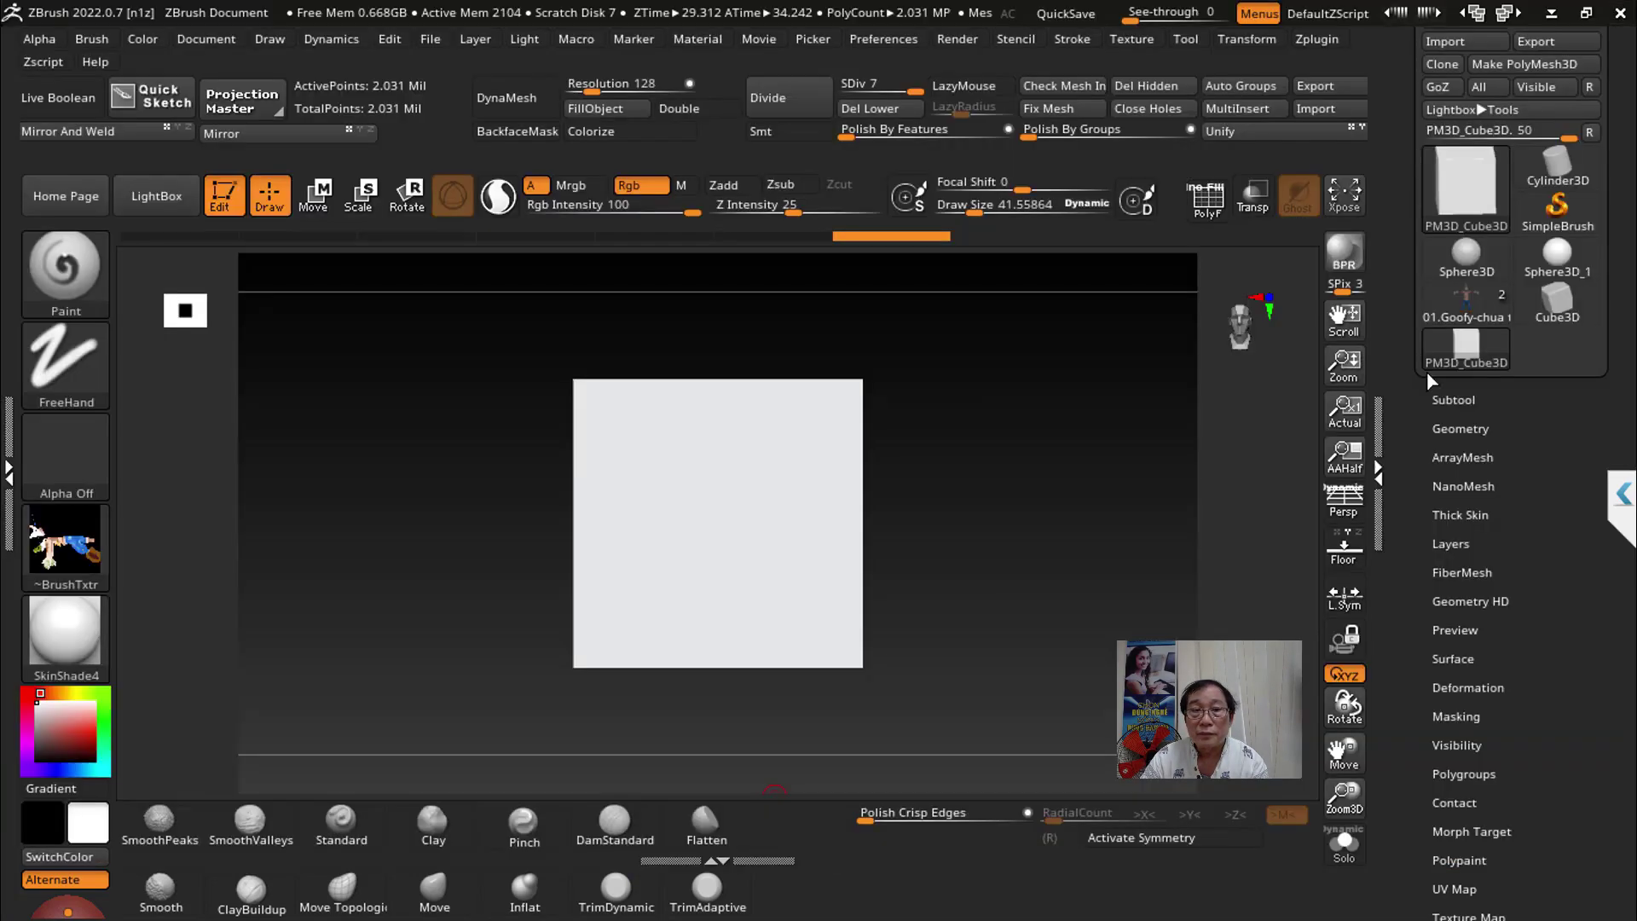
pyautogui.click(60, 552)
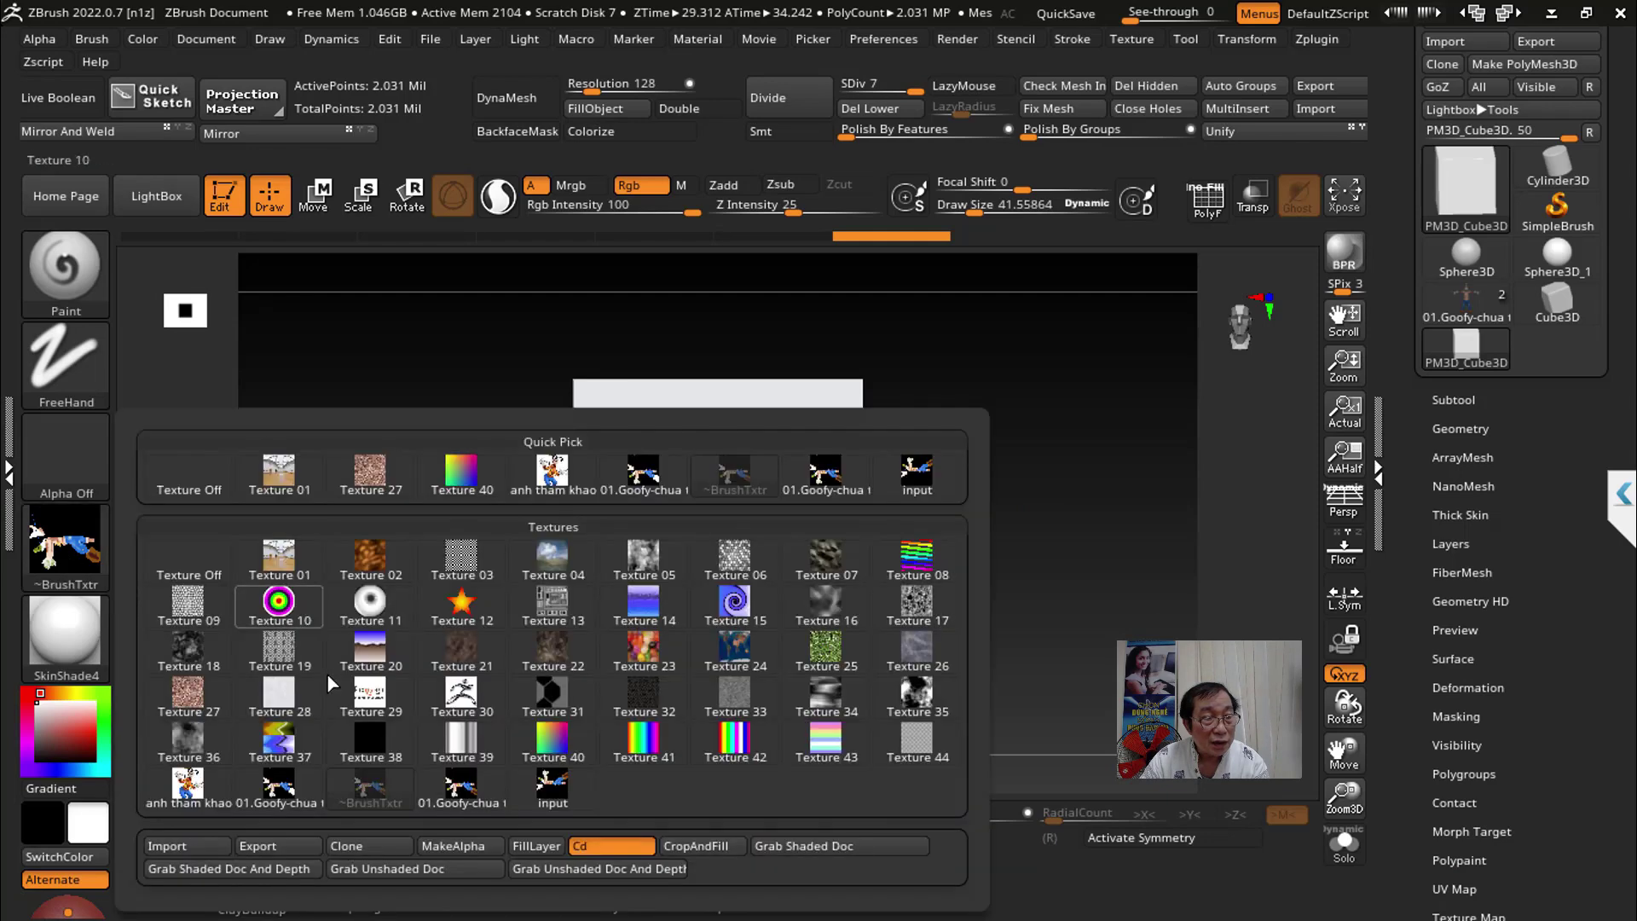
pyautogui.click(177, 844)
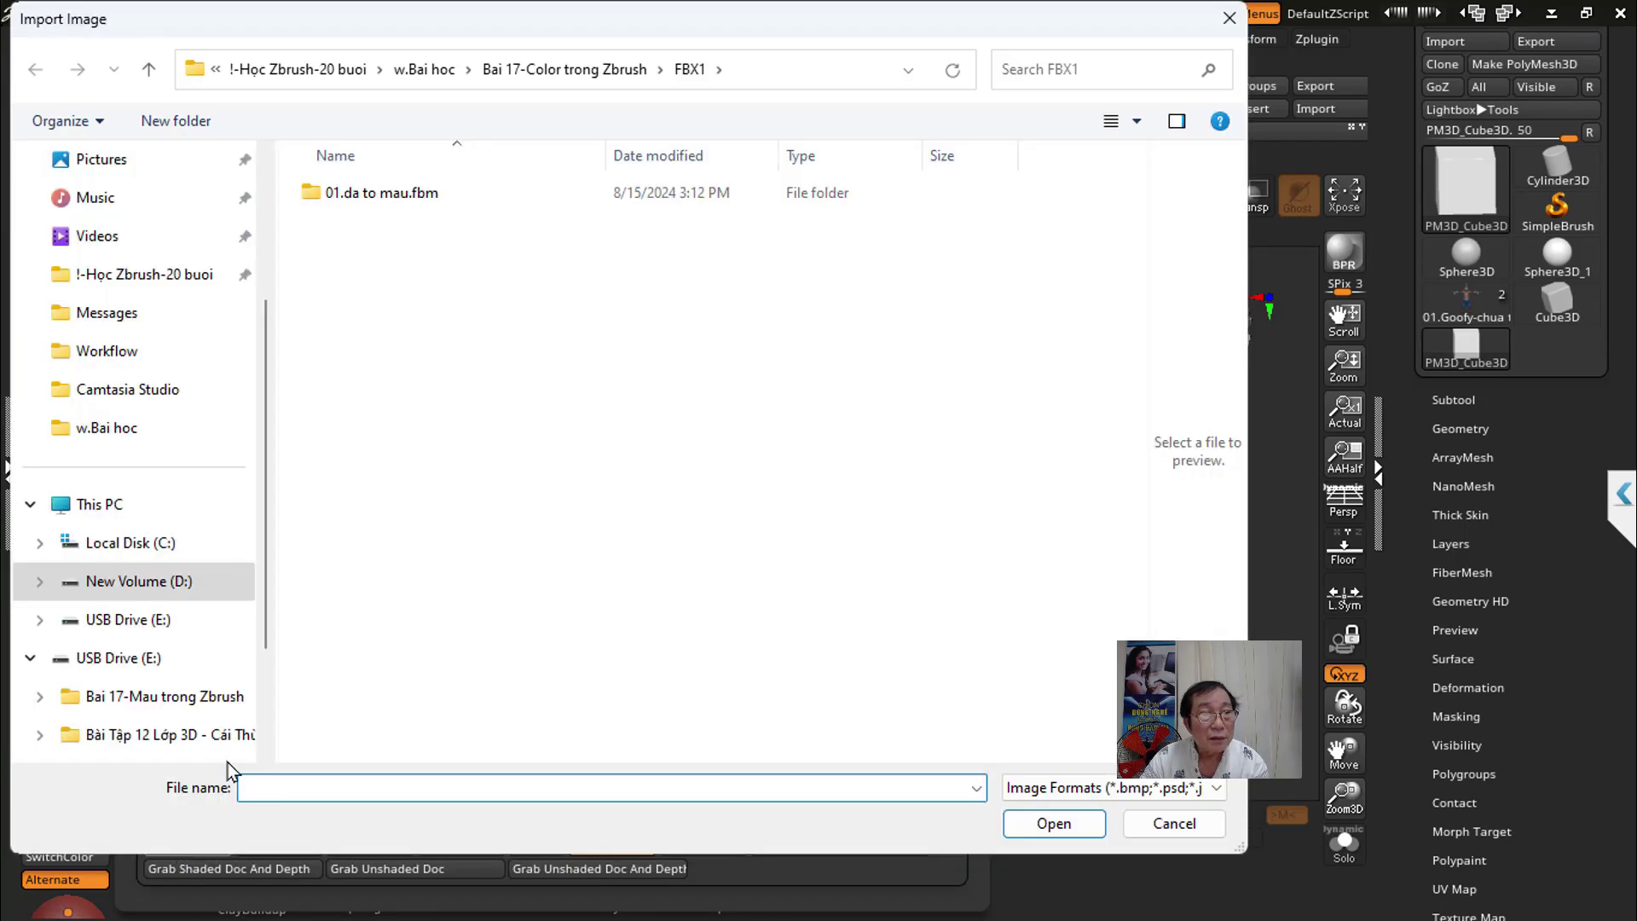
pyautogui.click(528, 70)
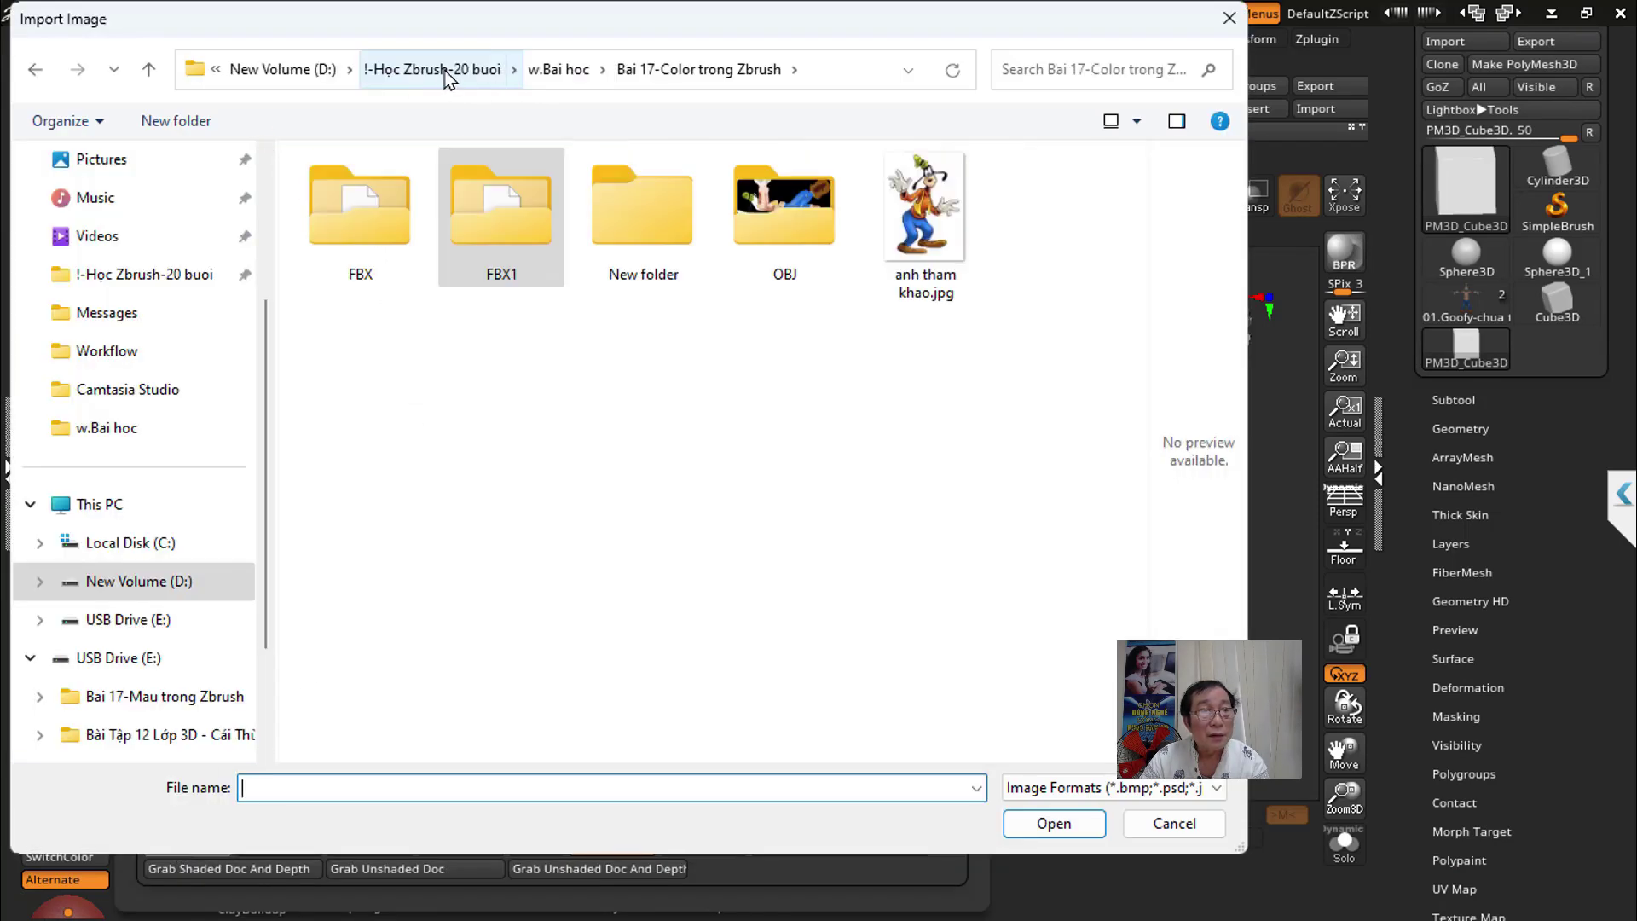
pyautogui.click(554, 69)
pyautogui.scroll(-1, 601, 681)
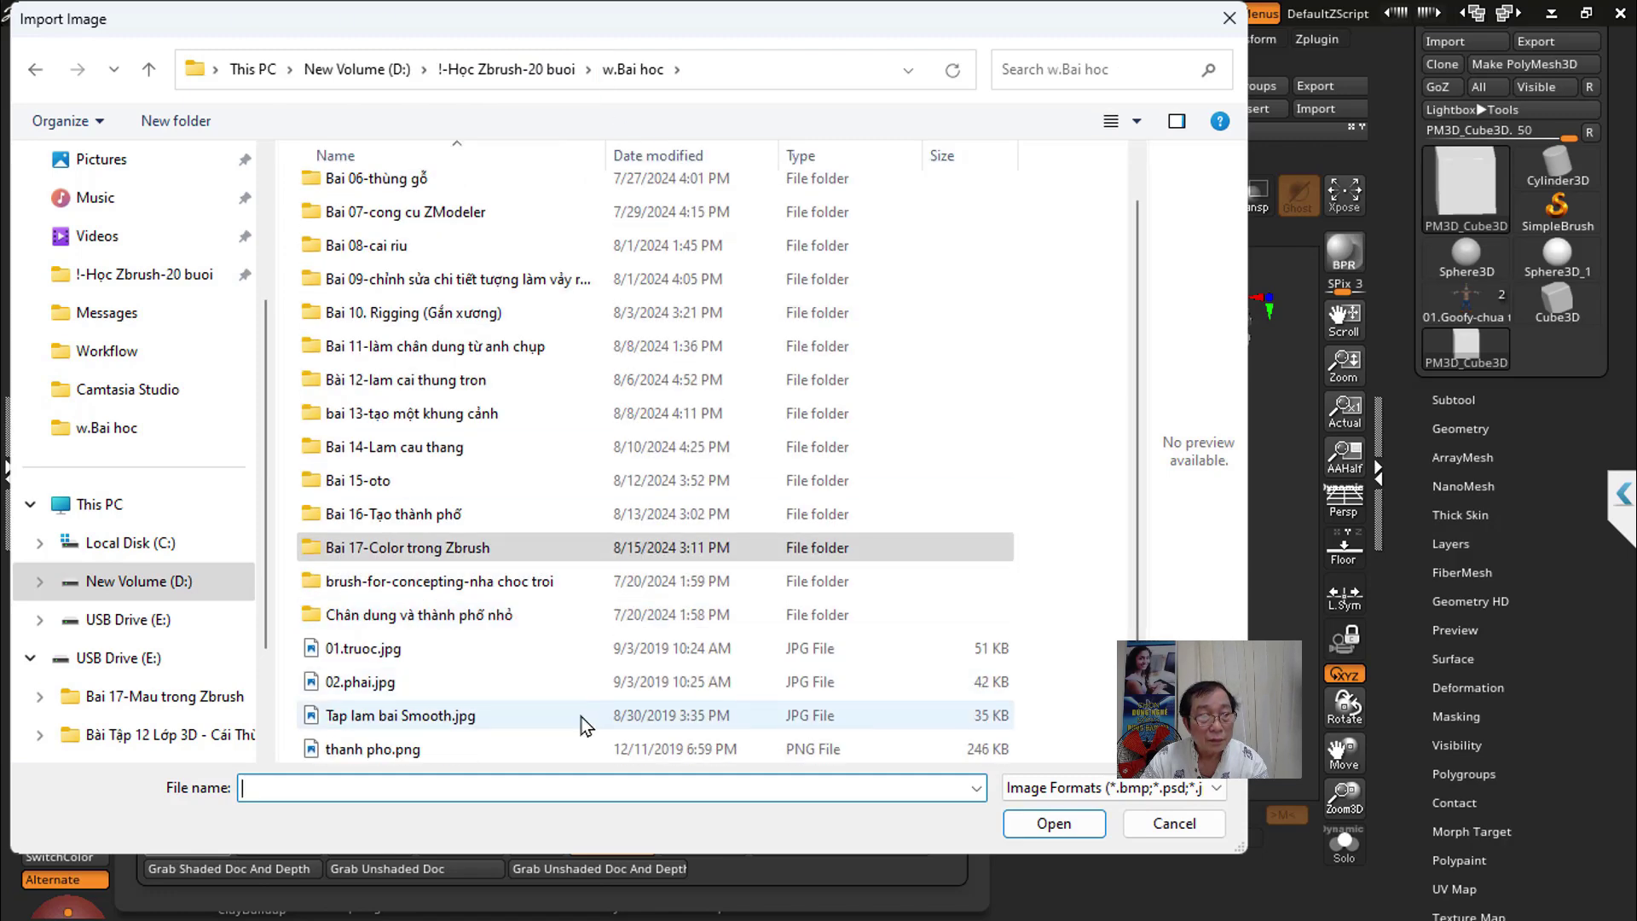
pyautogui.click(362, 680)
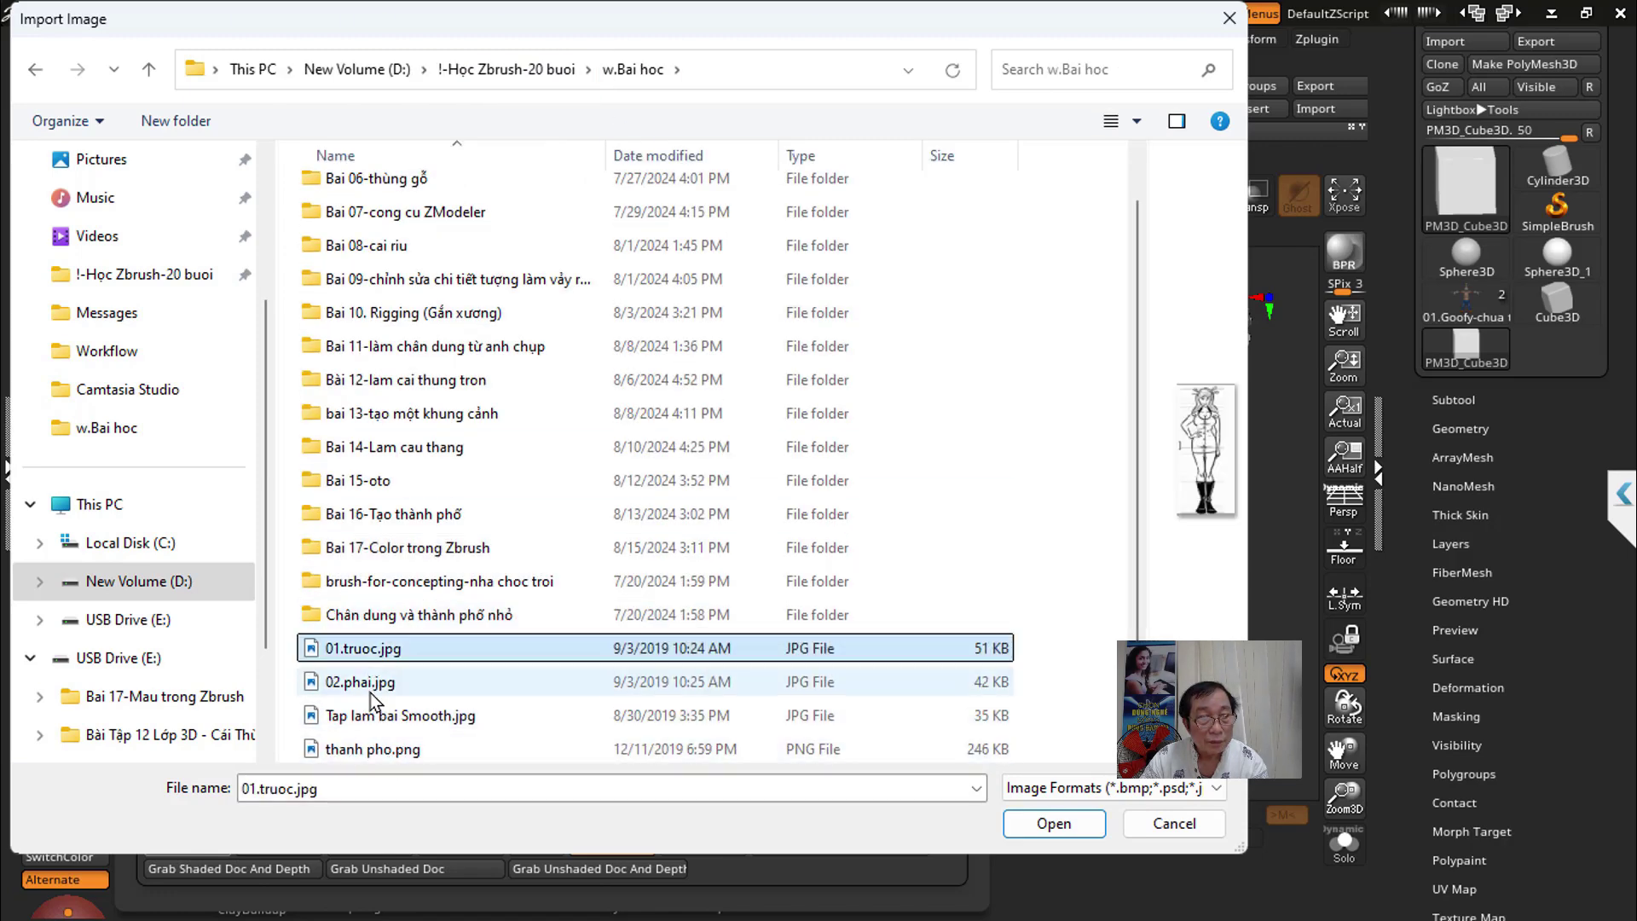
pyautogui.click(373, 719)
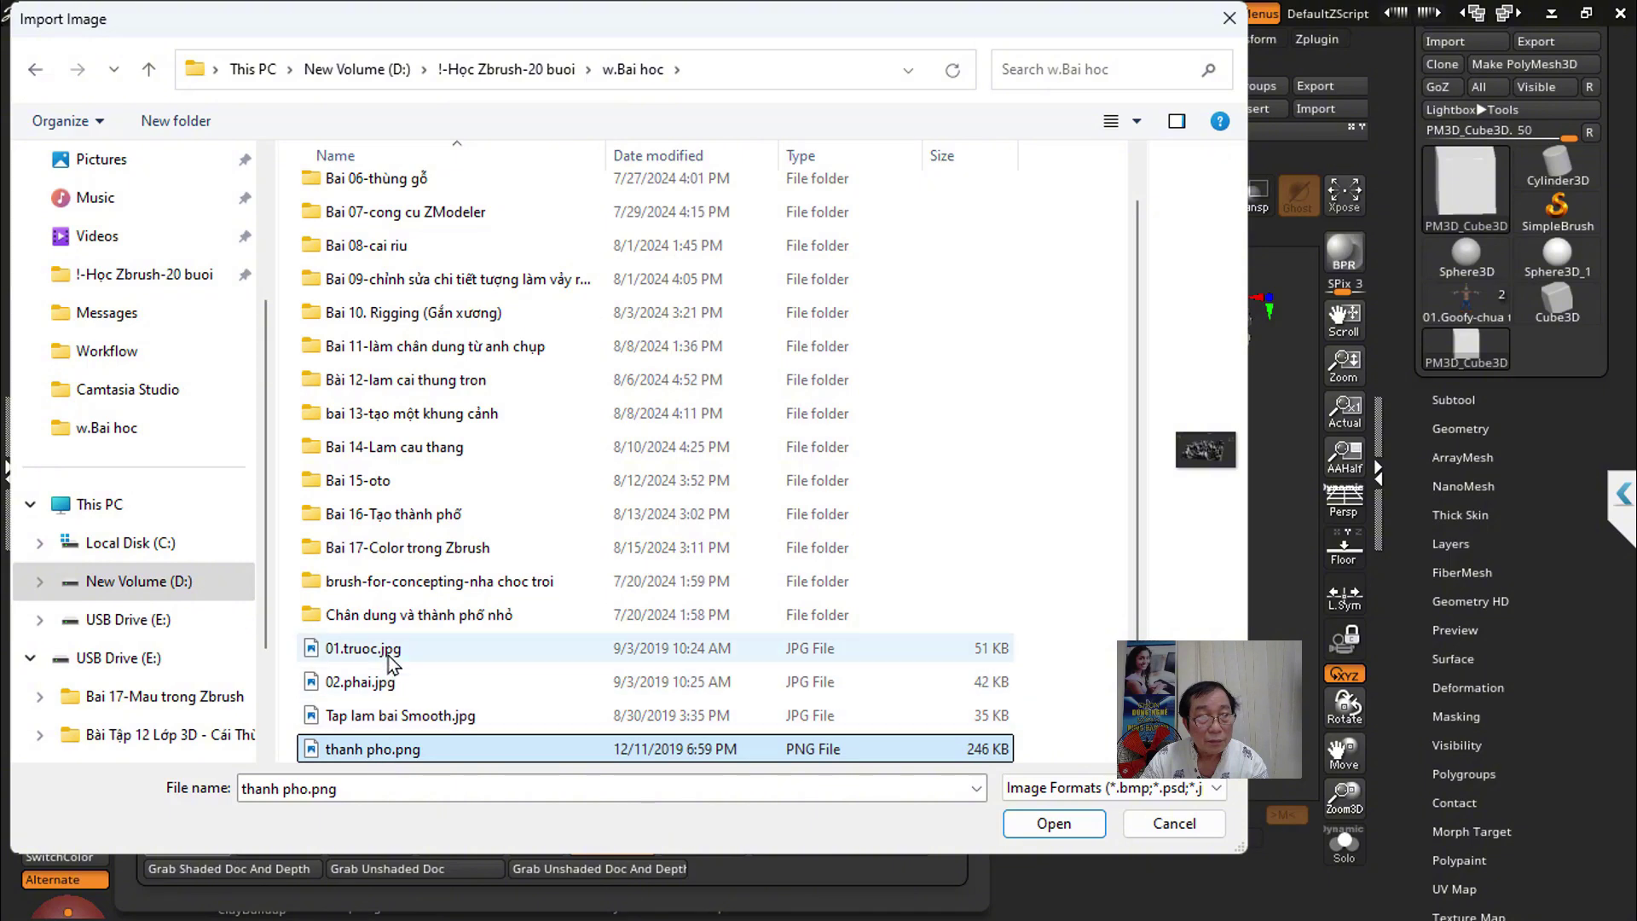
pyautogui.click(386, 650)
pyautogui.click(388, 718)
pyautogui.click(390, 681)
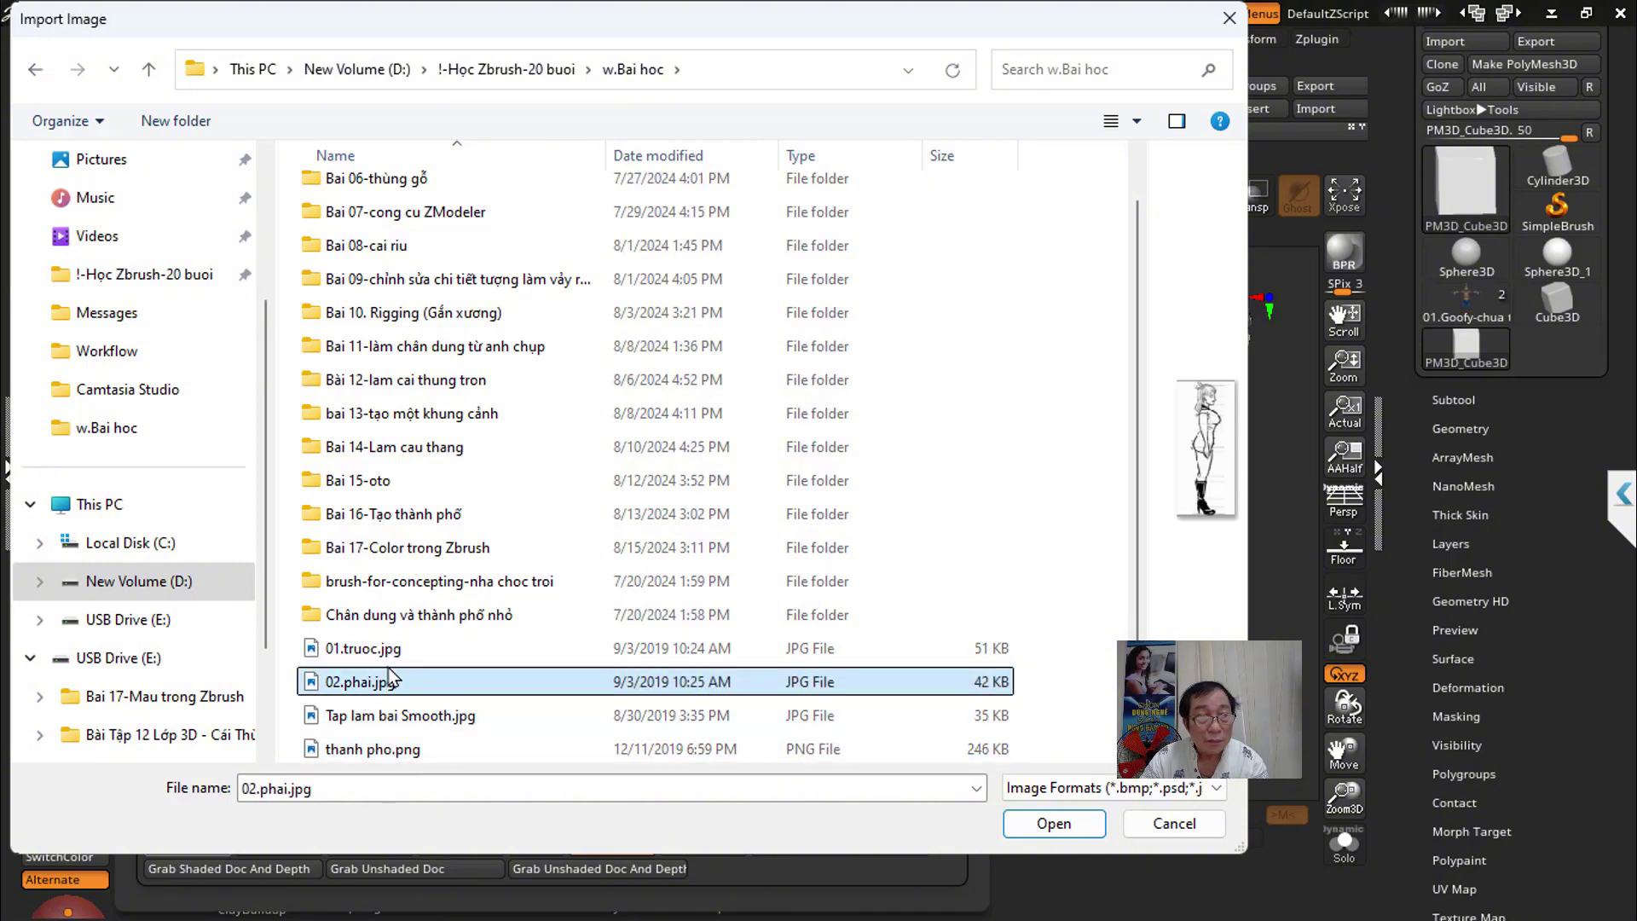
# Step: Import images.jpg from the !-Học Zbrush-20 buoi folder and view the texture list
pyautogui.doubleClick(424, 550)
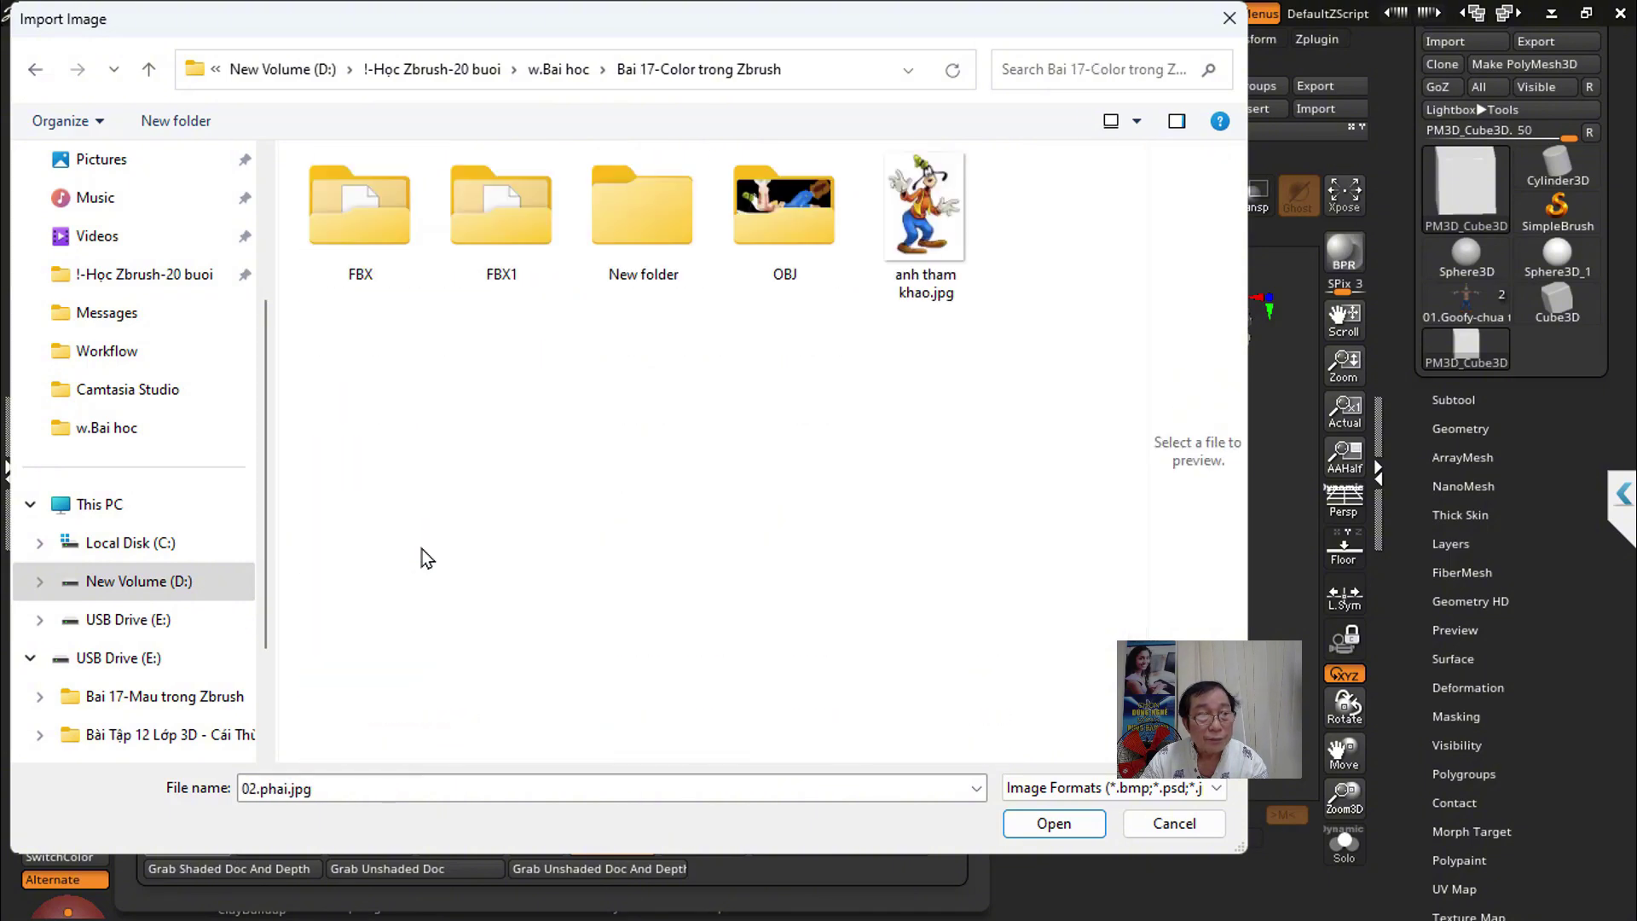
pyautogui.click(148, 72)
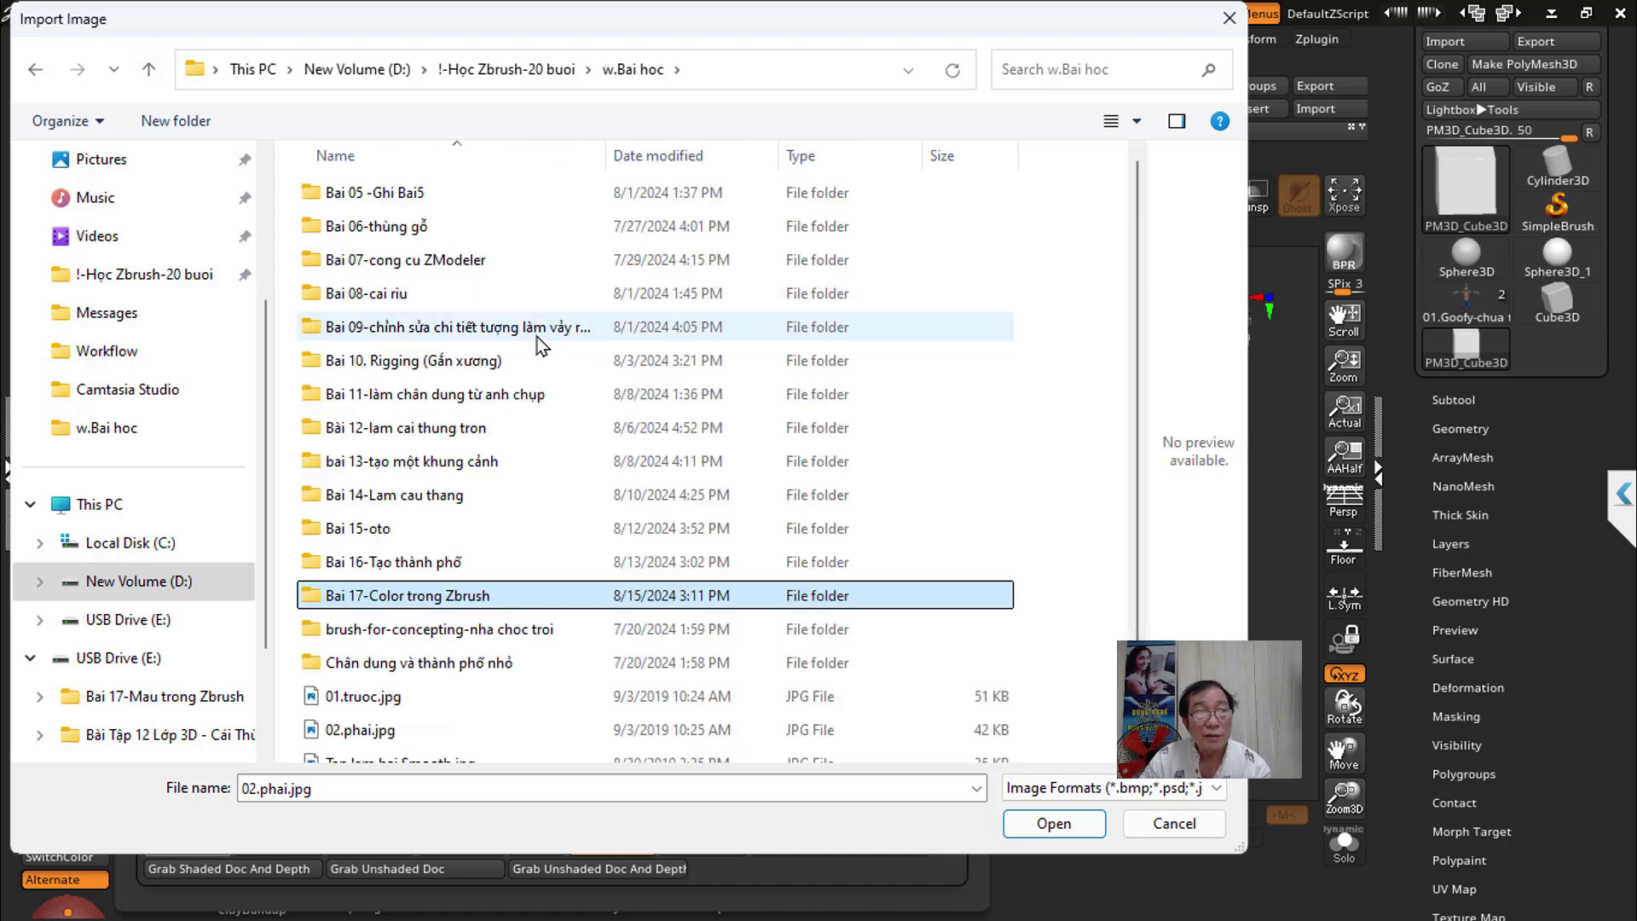
pyautogui.click(526, 81)
pyautogui.click(379, 335)
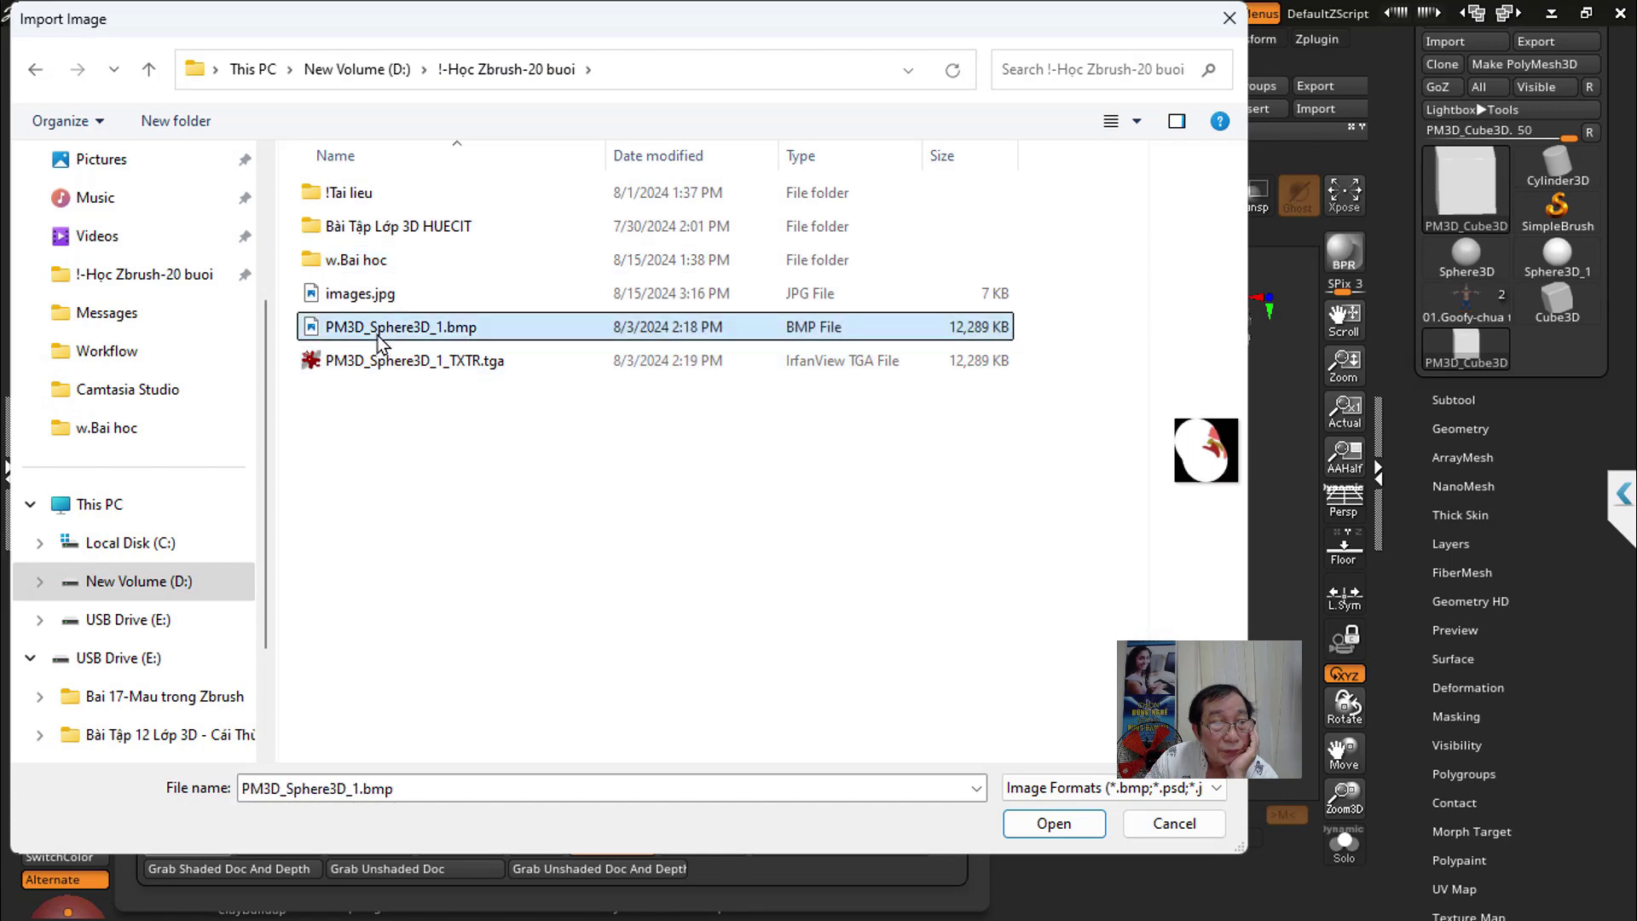
pyautogui.click(352, 305)
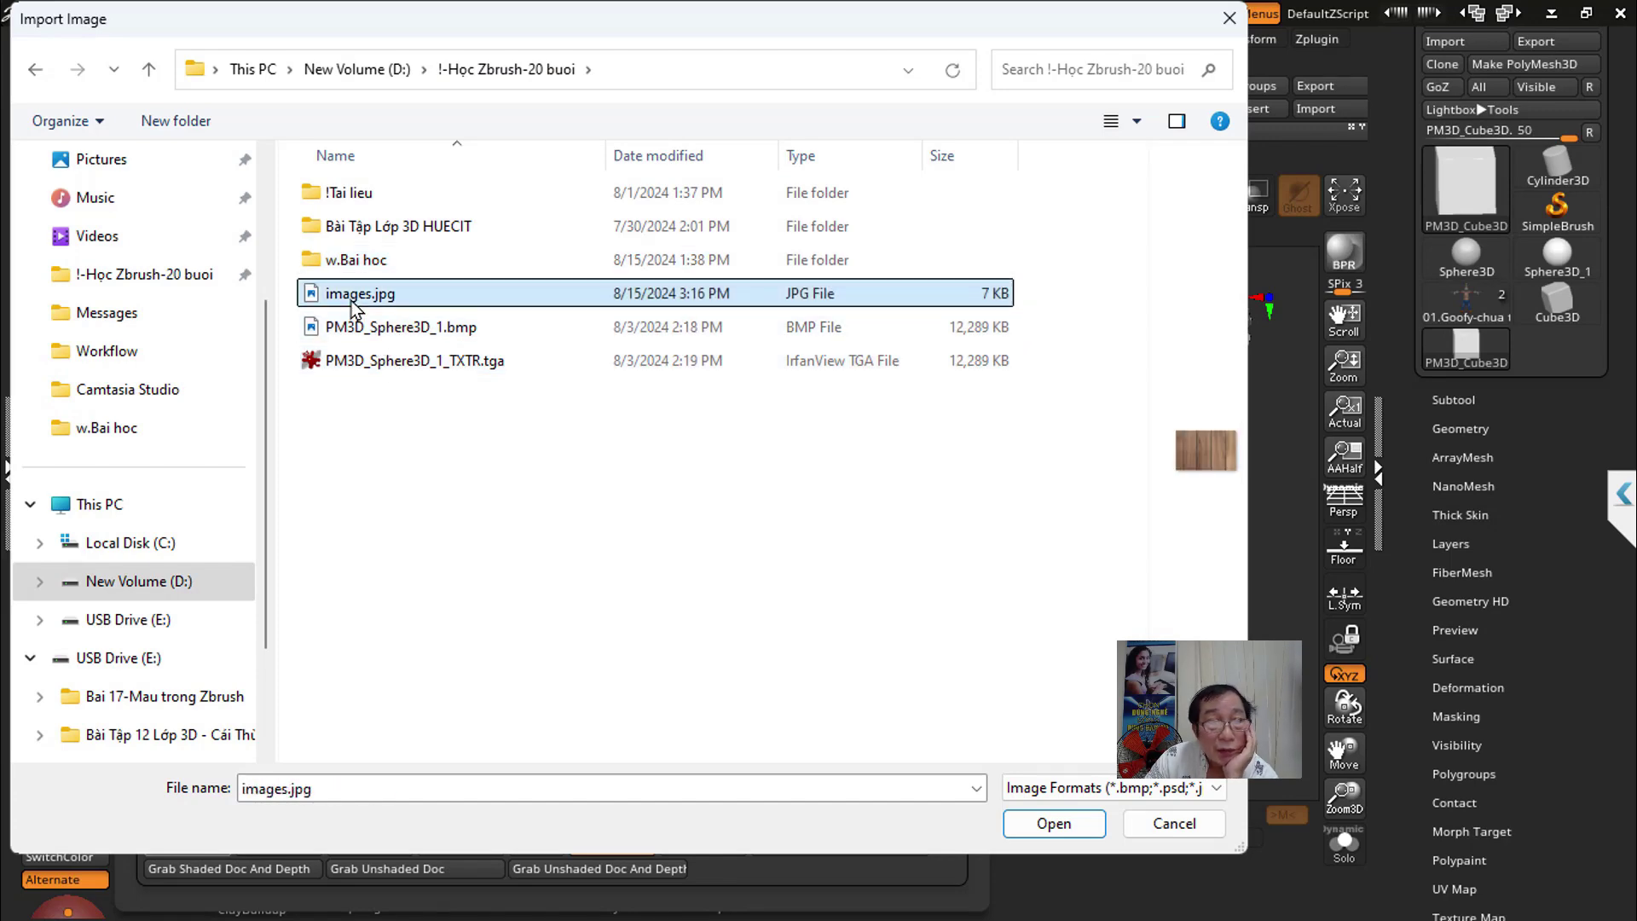
pyautogui.doubleClick(352, 303)
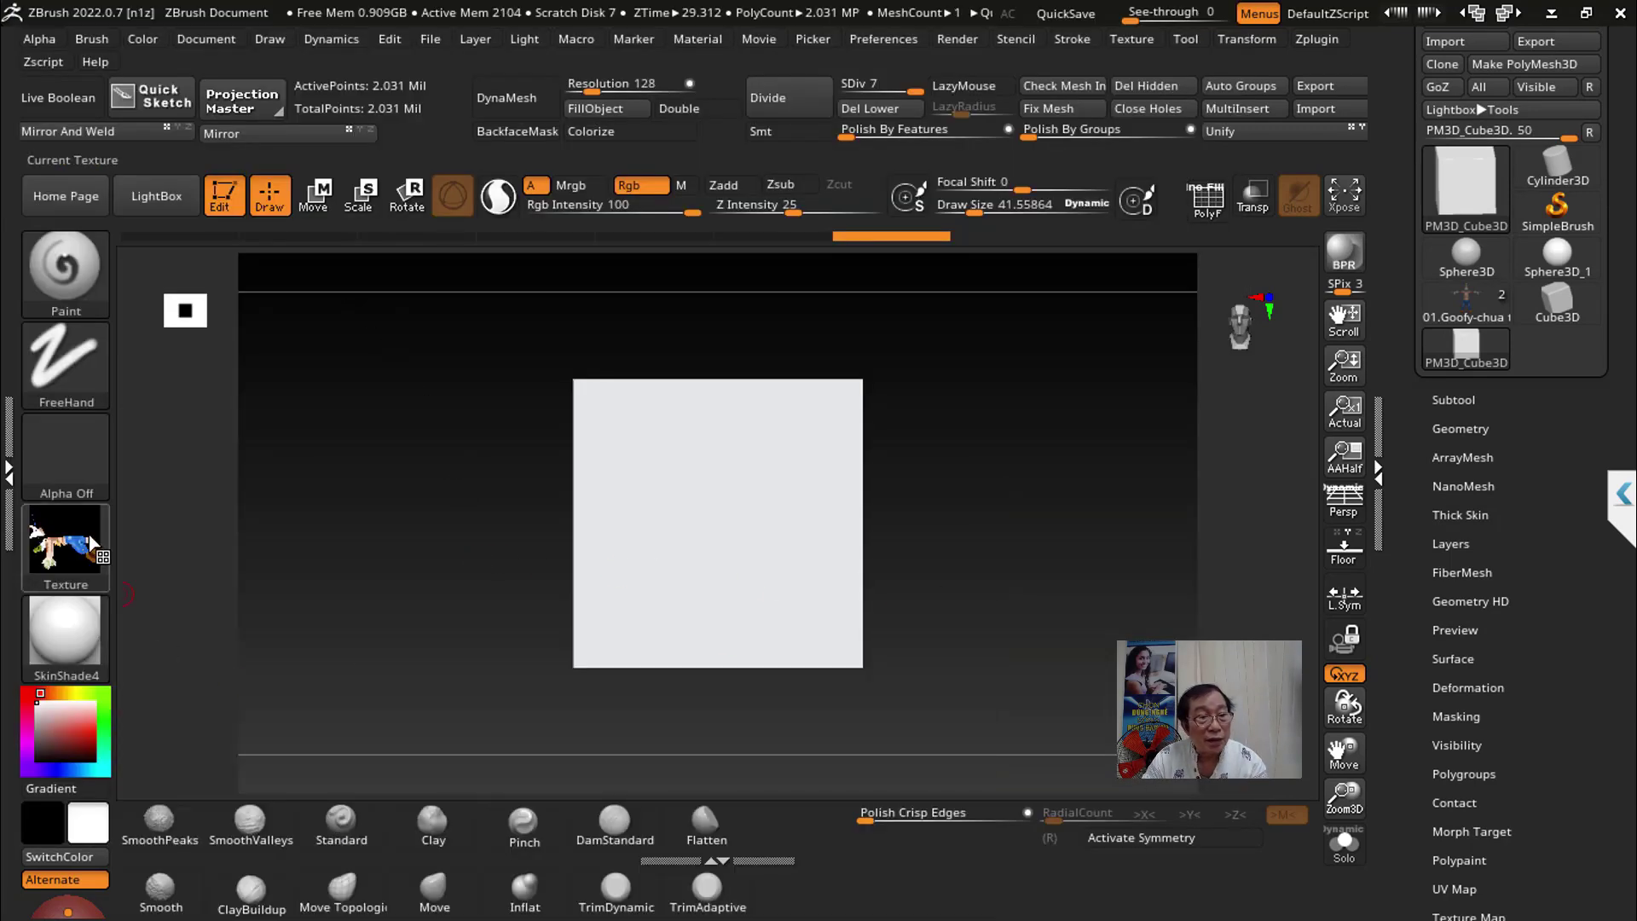
pyautogui.click(66, 541)
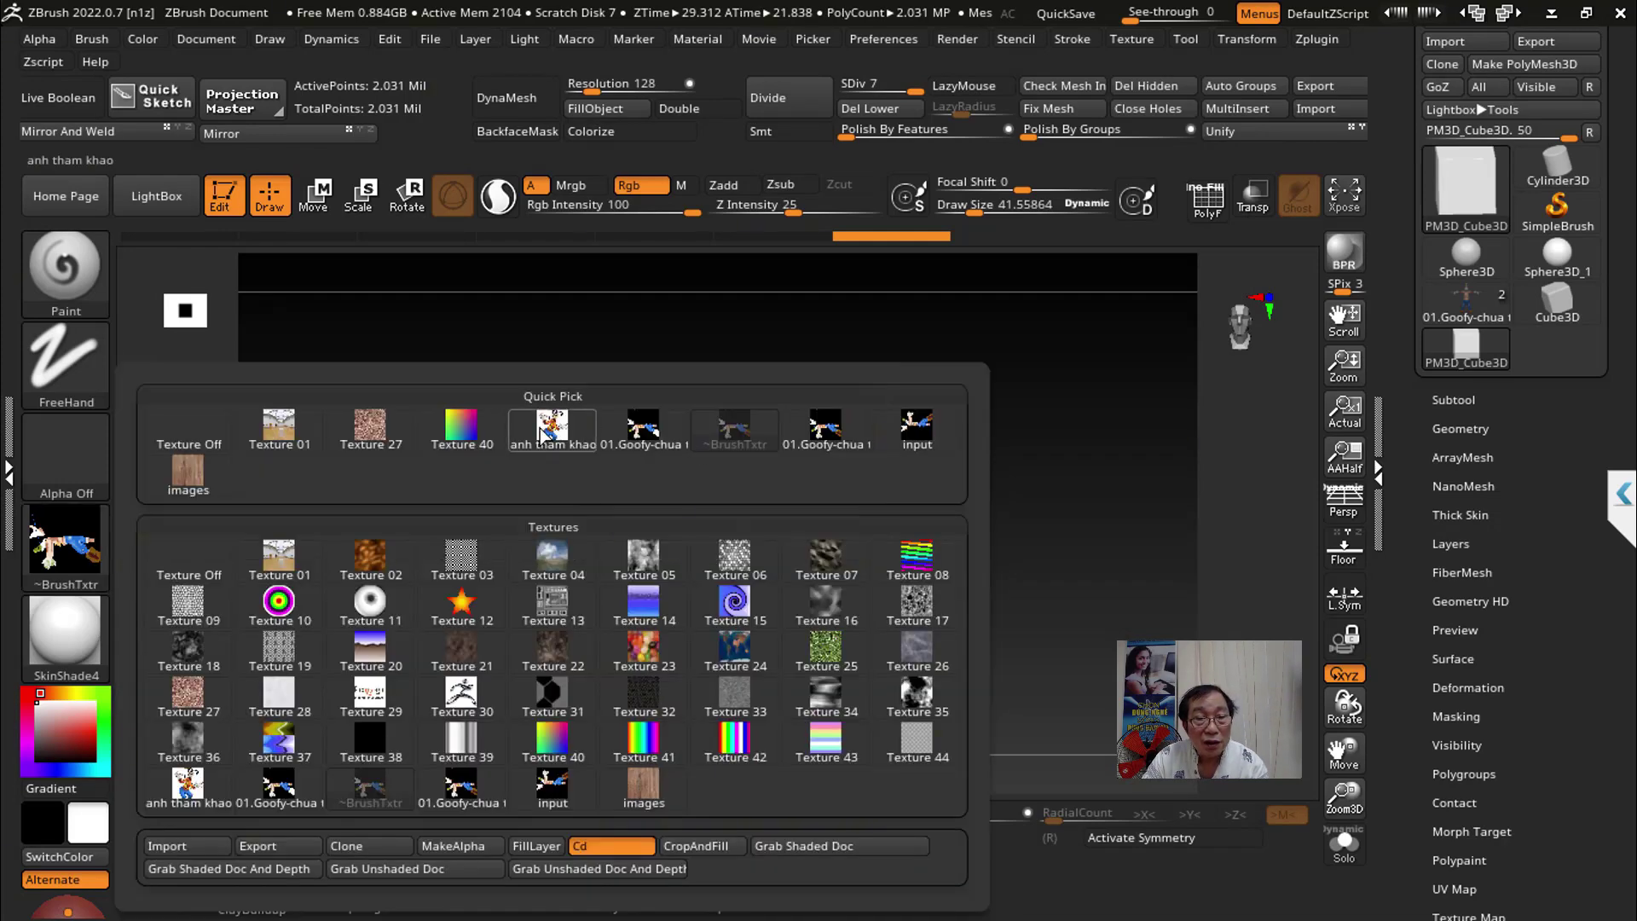
# Step: Select the images wood texture, test-paint strokes with a larger brush, then undo them
pyautogui.click(189, 471)
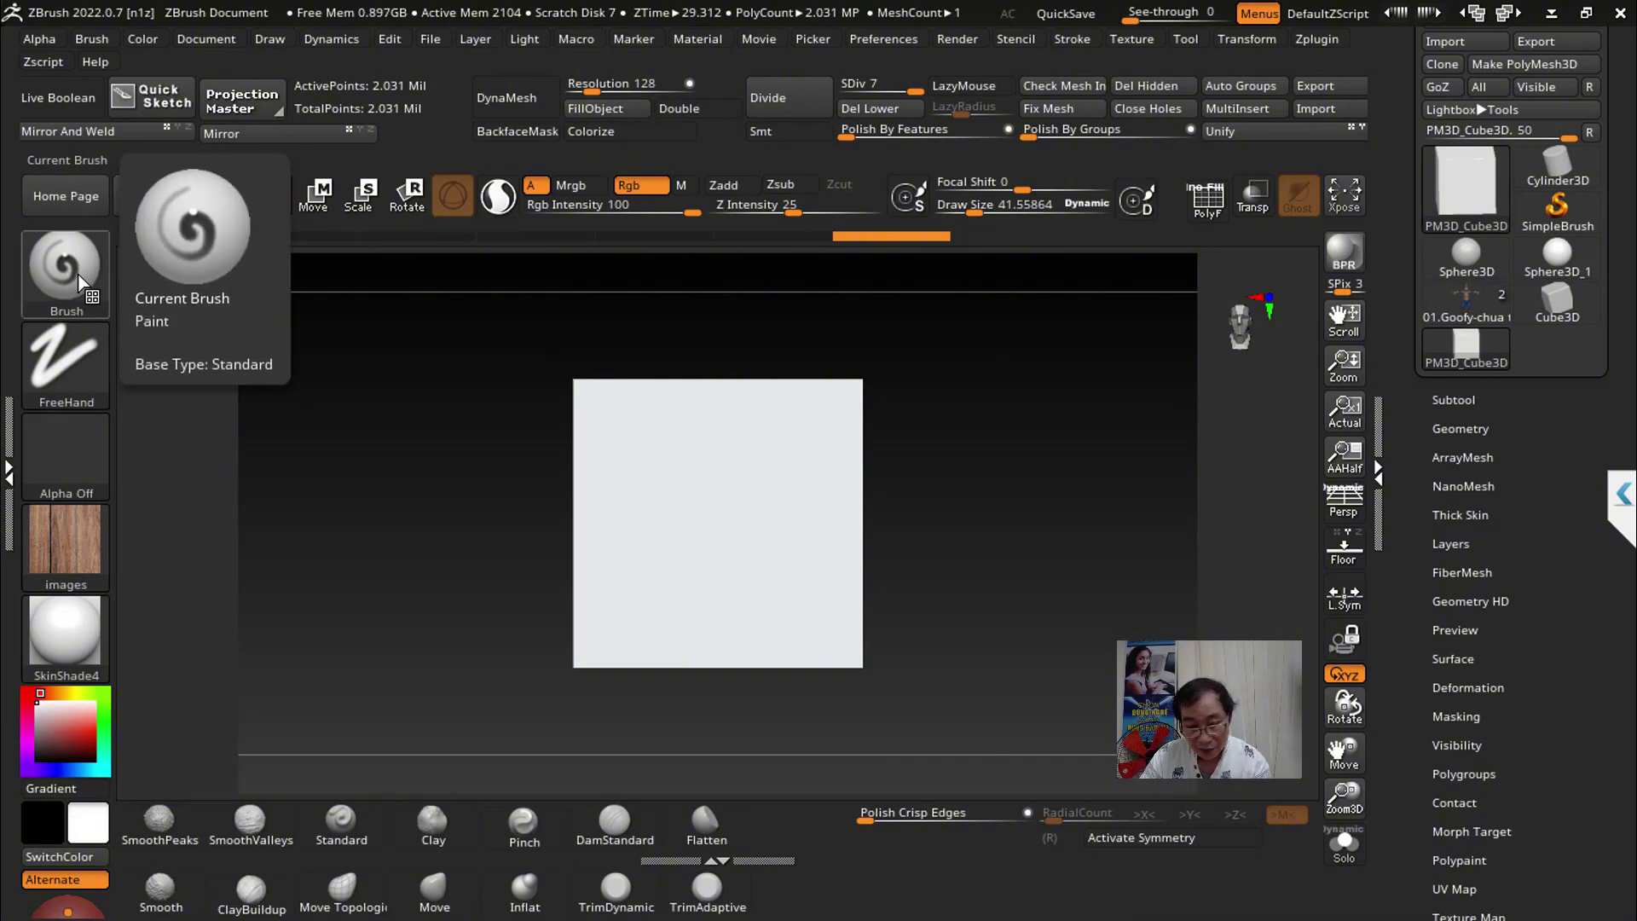
pyautogui.click(75, 371)
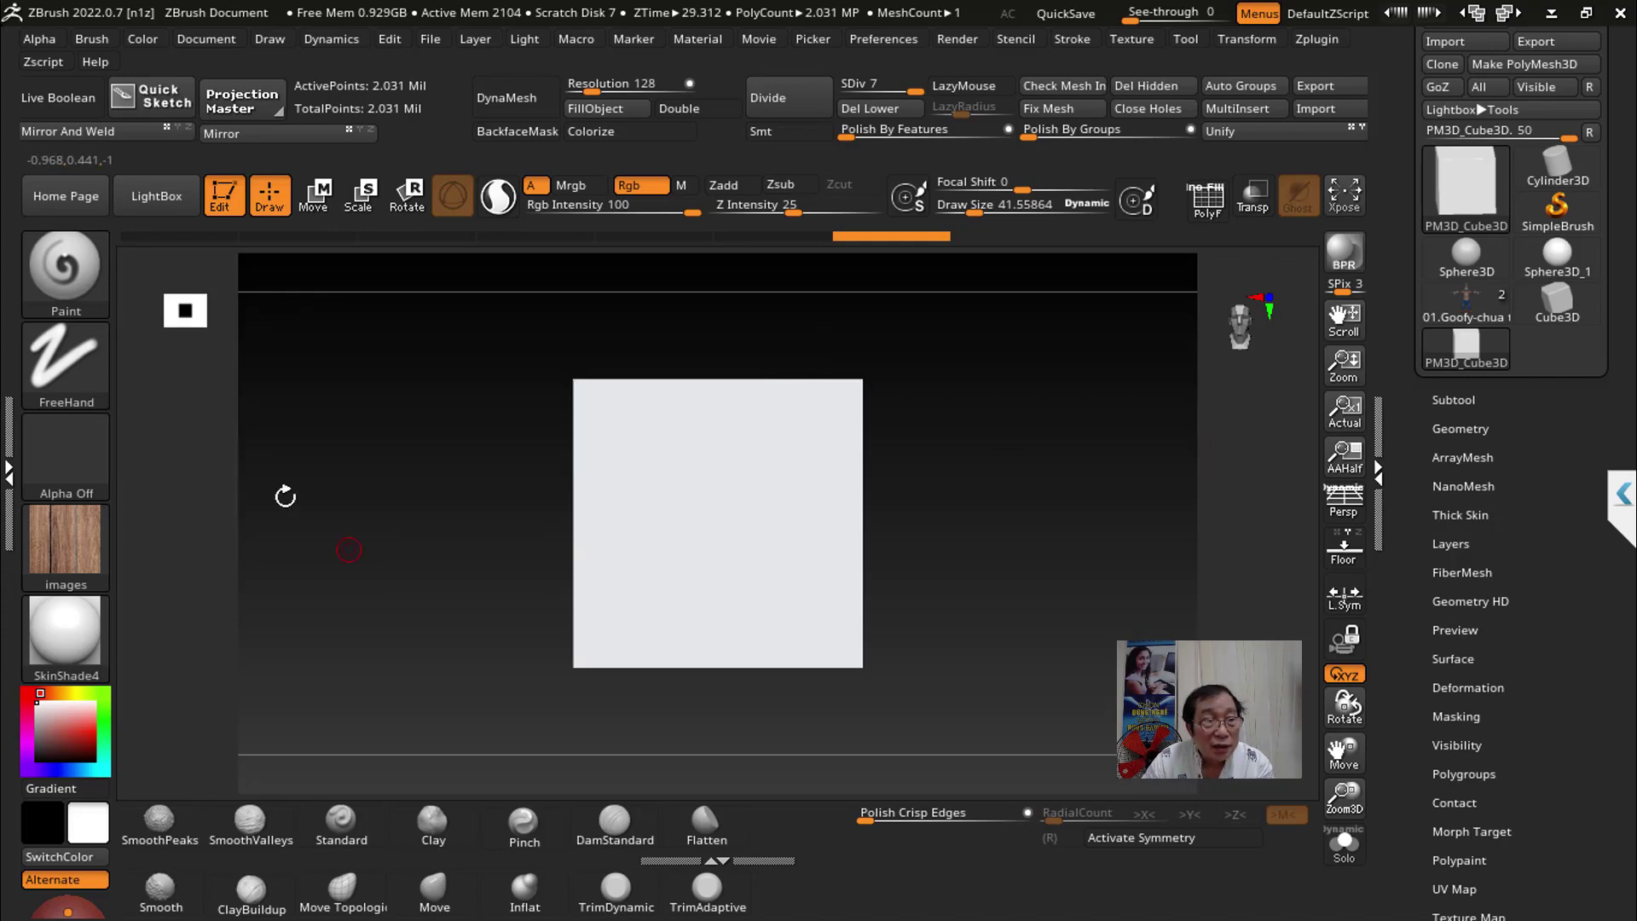
pyautogui.moveTo(757, 467)
pyautogui.mouseDown()
pyautogui.moveTo(782, 476)
pyautogui.moveTo(714, 533)
pyautogui.mouseUp()
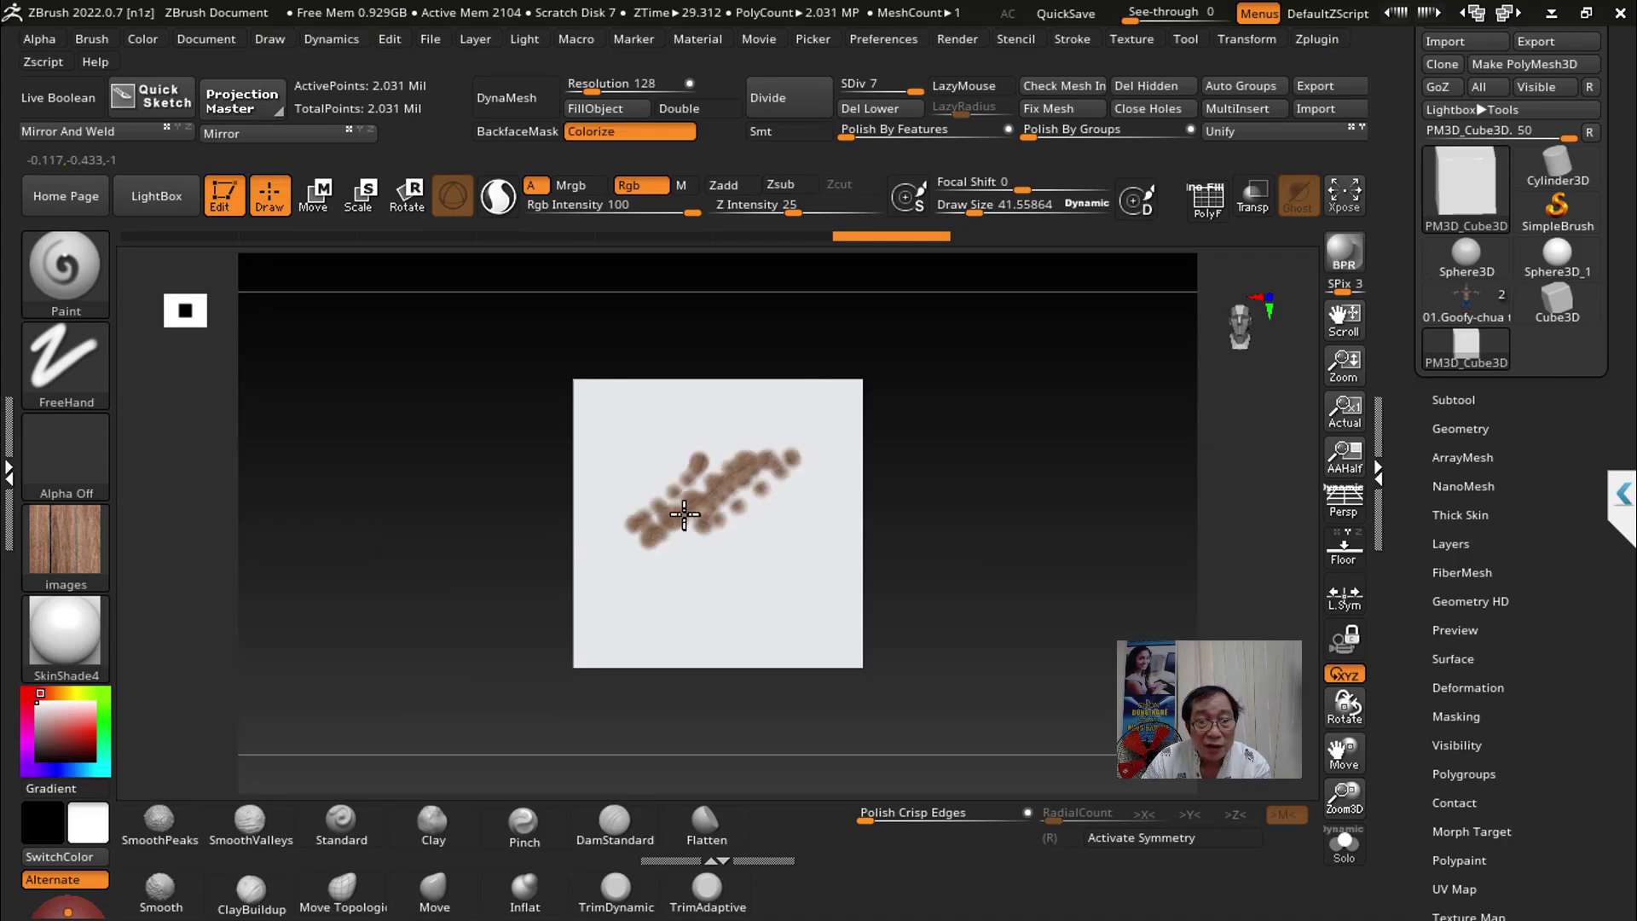
pyautogui.moveTo(974, 212); pyautogui.dragTo(988, 212)
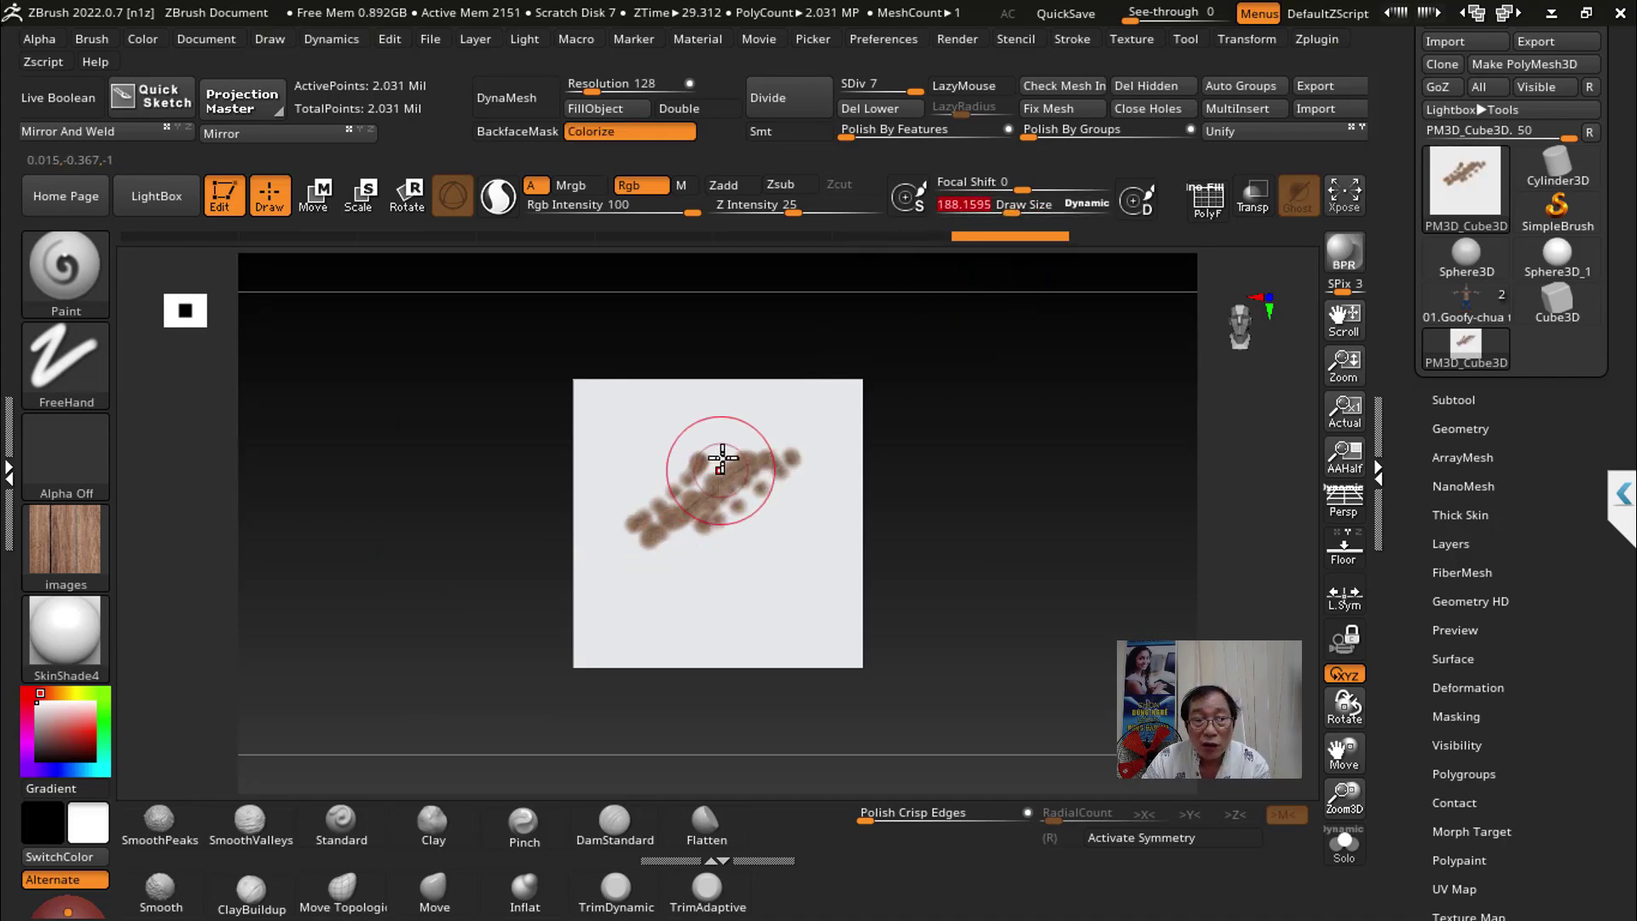
pyautogui.moveTo(713, 457)
pyautogui.mouseDown()
pyautogui.moveTo(680, 446)
pyautogui.moveTo(585, 585)
pyautogui.mouseUp()
pyautogui.moveTo(779, 493)
pyautogui.mouseDown()
pyautogui.moveTo(683, 432)
pyautogui.moveTo(622, 482)
pyautogui.moveTo(628, 376)
pyautogui.moveTo(881, 681)
pyautogui.moveTo(730, 475)
pyautogui.moveTo(648, 452)
pyautogui.mouseUp()
pyautogui.hotkey('ctrl', 'z')
pyautogui.hotkey('ctrl', 'z')
pyautogui.hotkey('ctrl', 'z')
pyautogui.hotkey('ctrl', 'z')
pyautogui.hotkey('ctrl', 'z')
pyautogui.hotkey('ctrl', 'z')
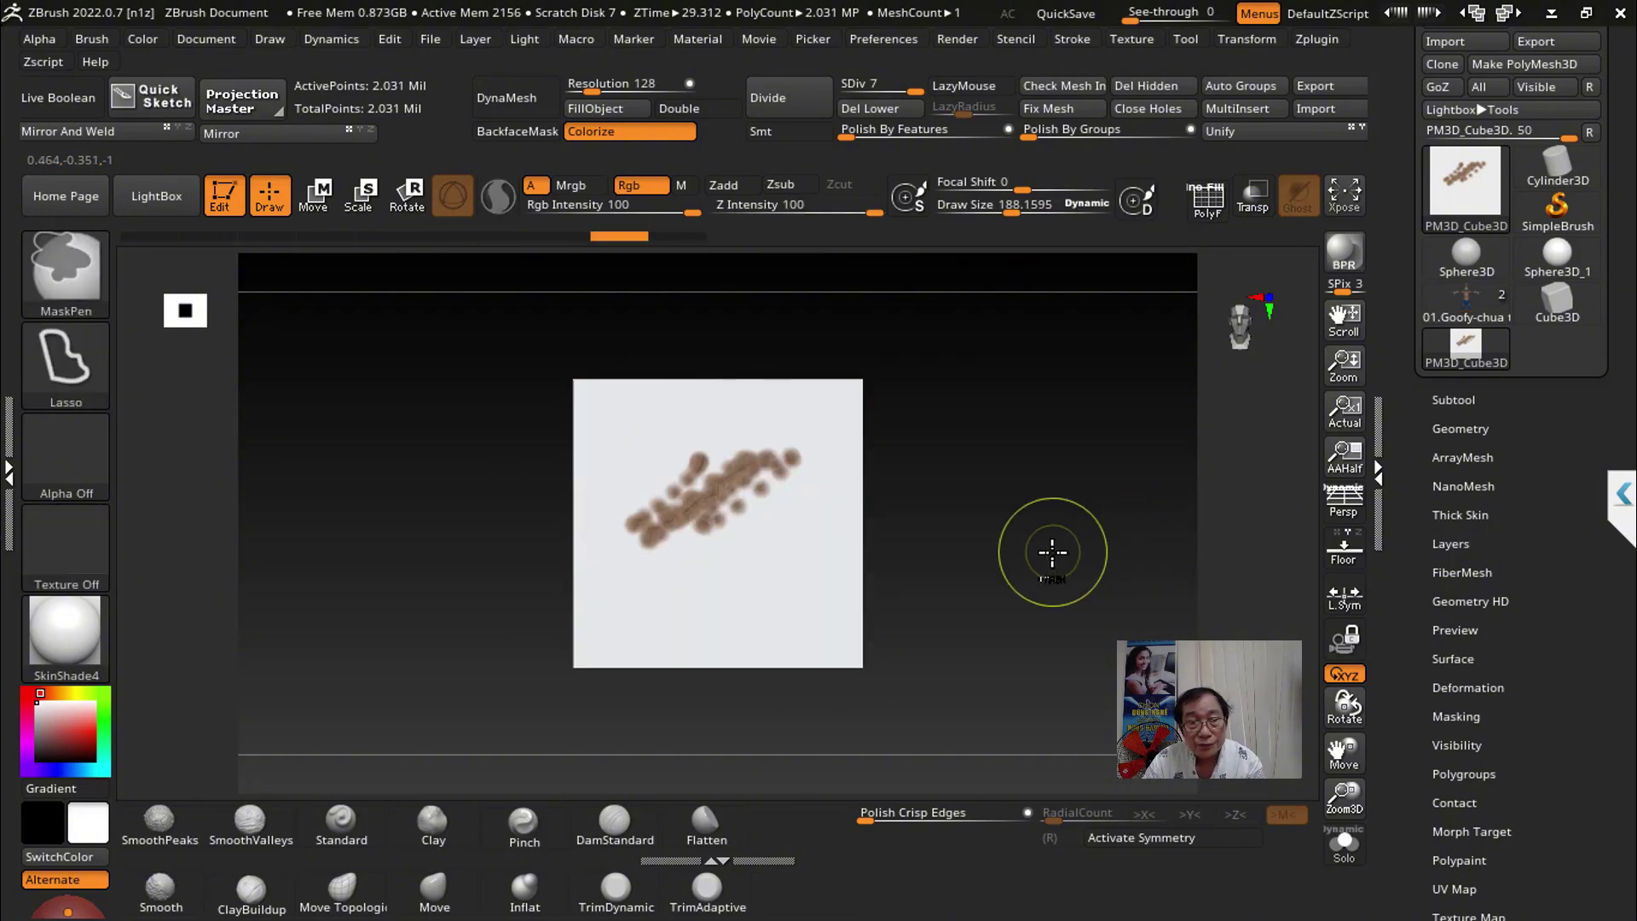
pyautogui.hotkey('ctrl', 'z')
pyautogui.hotkey('ctrl', 'z')
pyautogui.hotkey('ctrl', 'z')
pyautogui.hotkey('ctrl', 'z')
pyautogui.hotkey('ctrl', 'z')
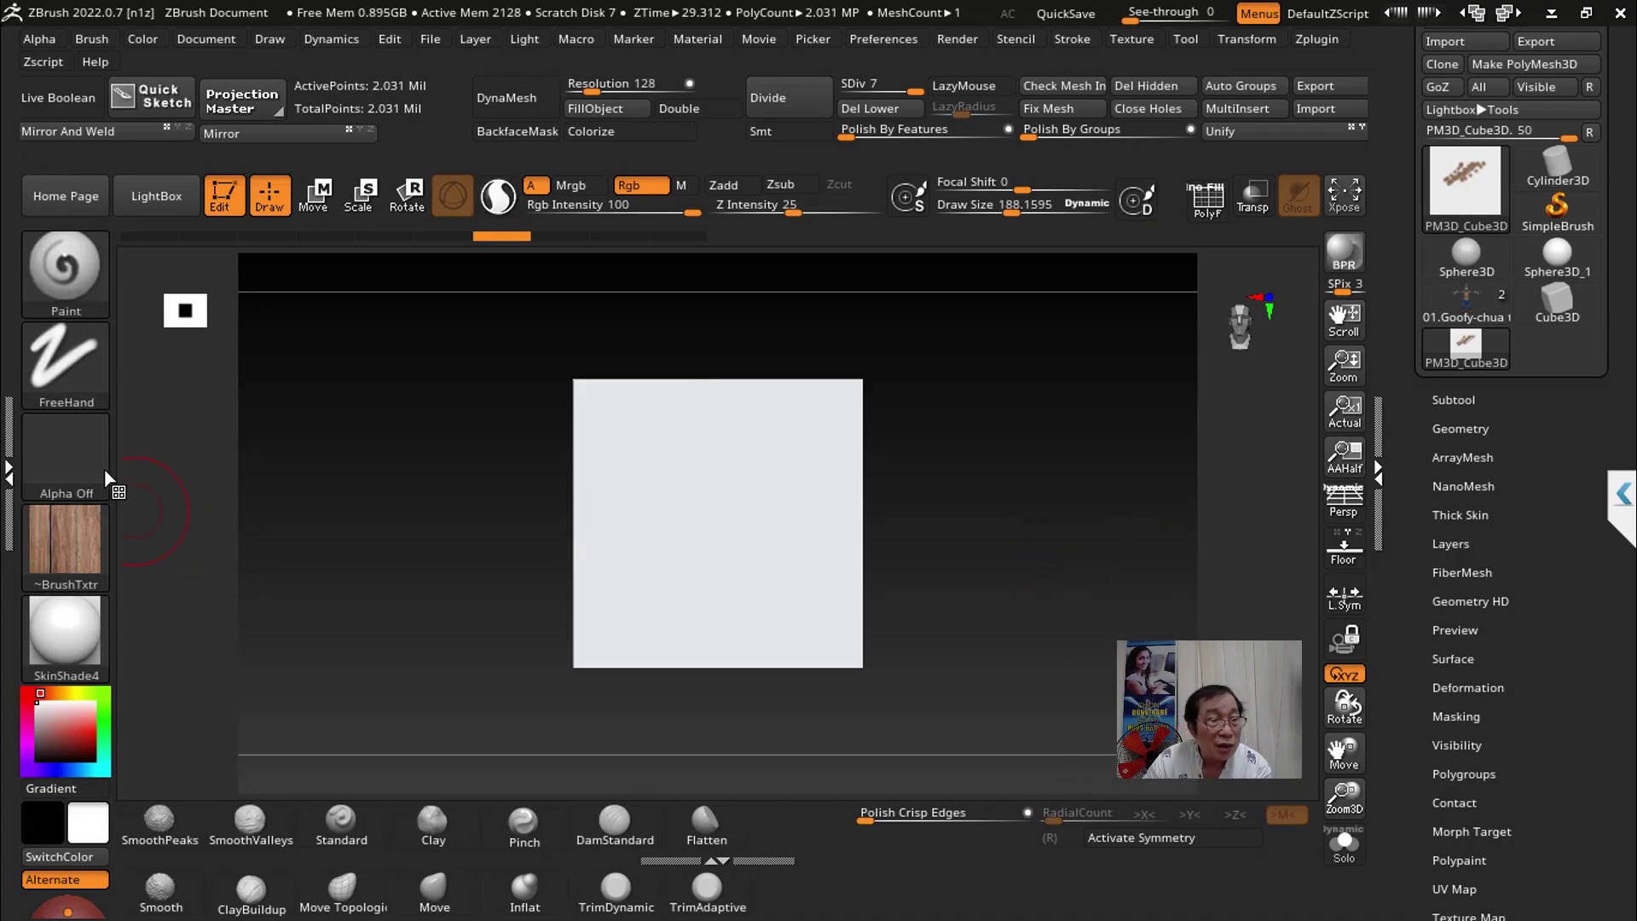
# Step: Switch to DragRect, turn off the alpha toggle, and test wood stamps, undoing failures
pyautogui.click(66, 362)
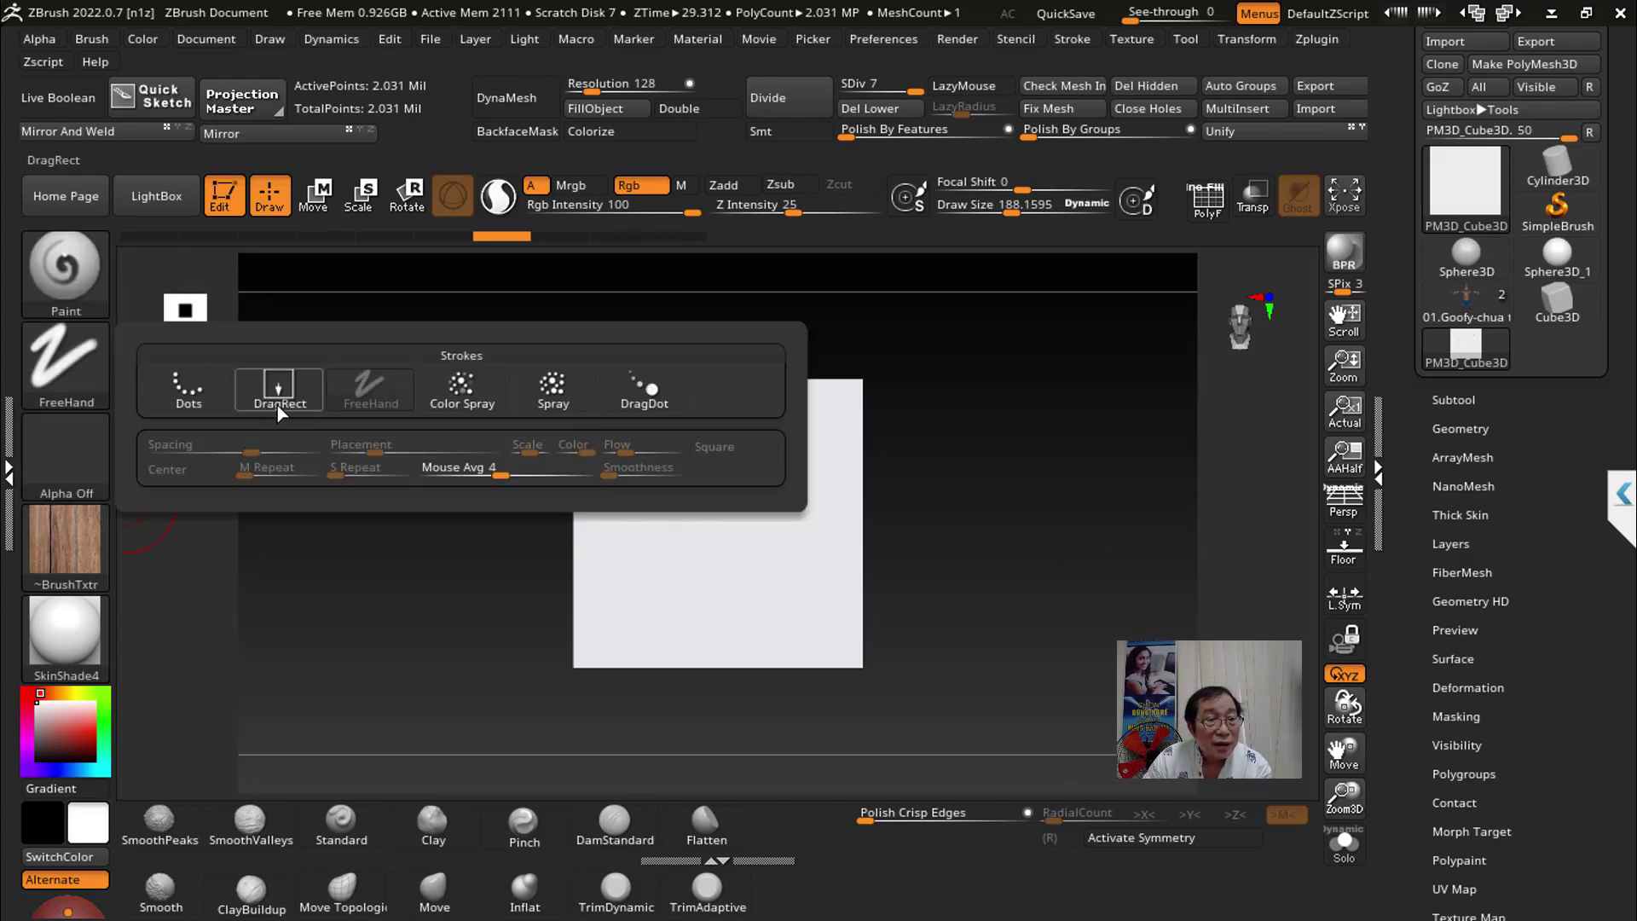
pyautogui.moveTo(279, 391)
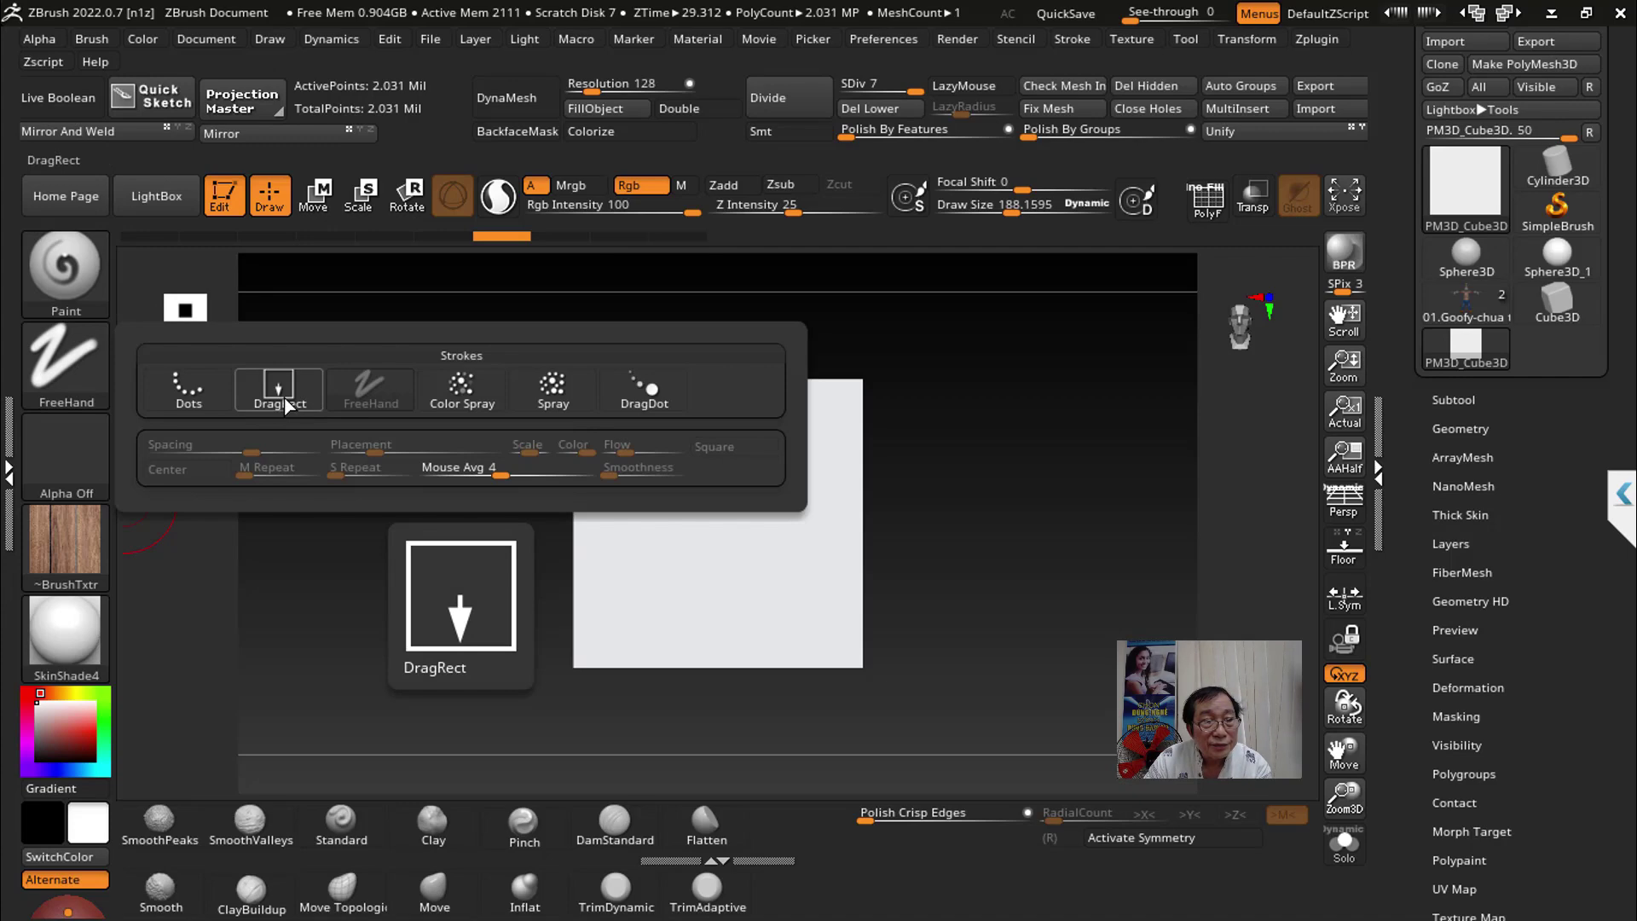
pyautogui.click(284, 398)
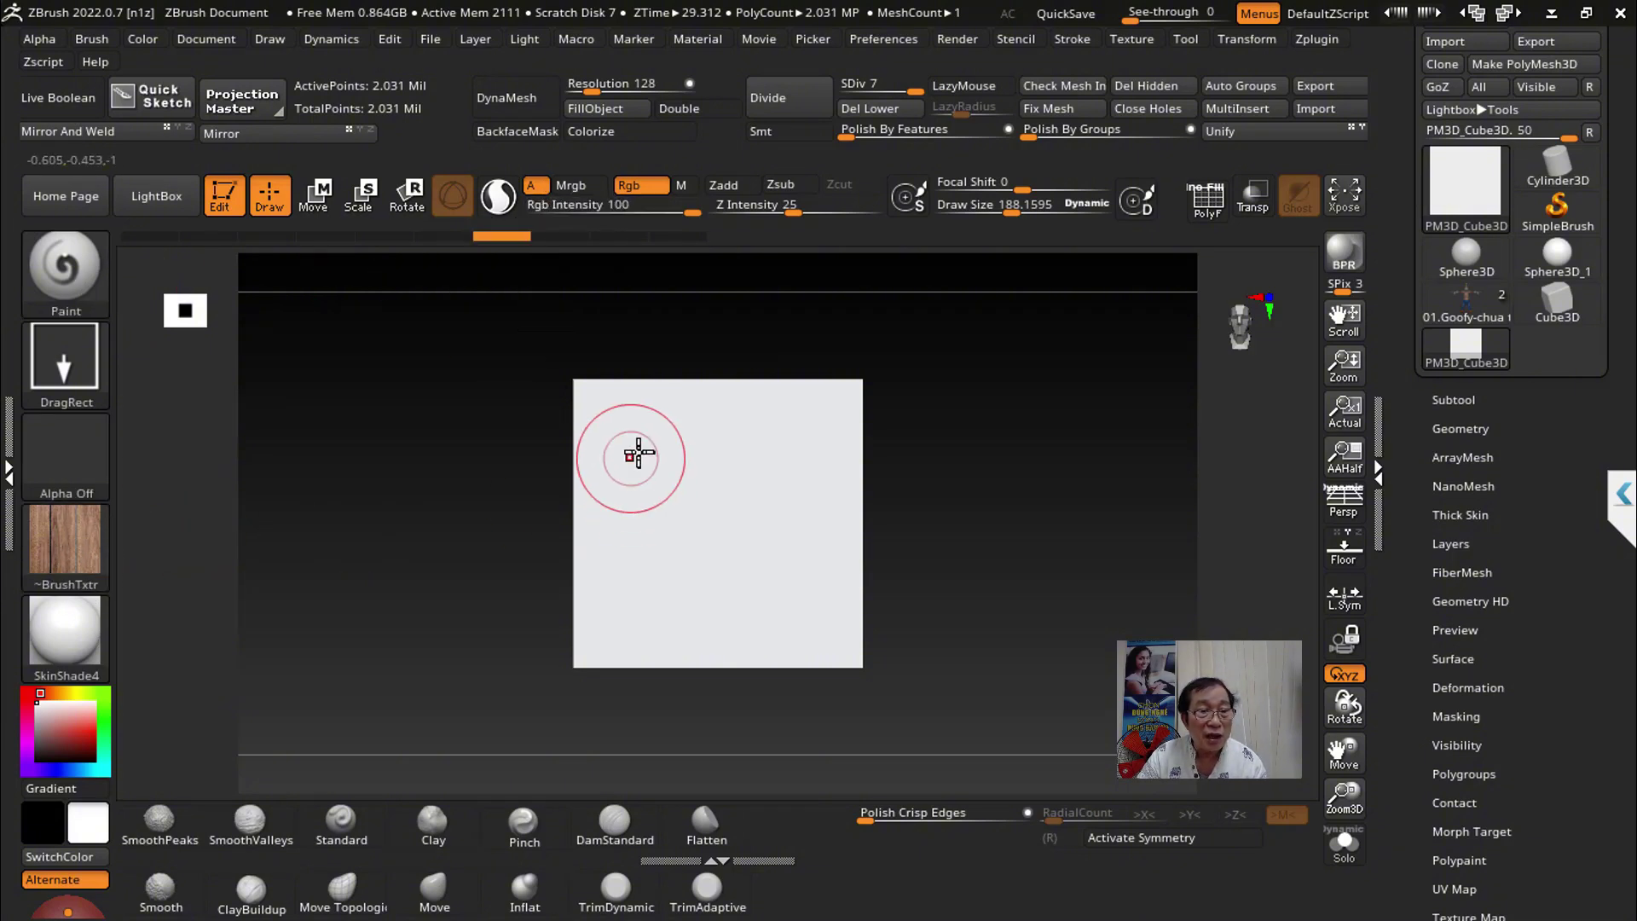
pyautogui.moveTo(647, 474)
pyautogui.mouseDown()
pyautogui.moveTo(657, 640)
pyautogui.moveTo(622, 701)
pyautogui.mouseUp()
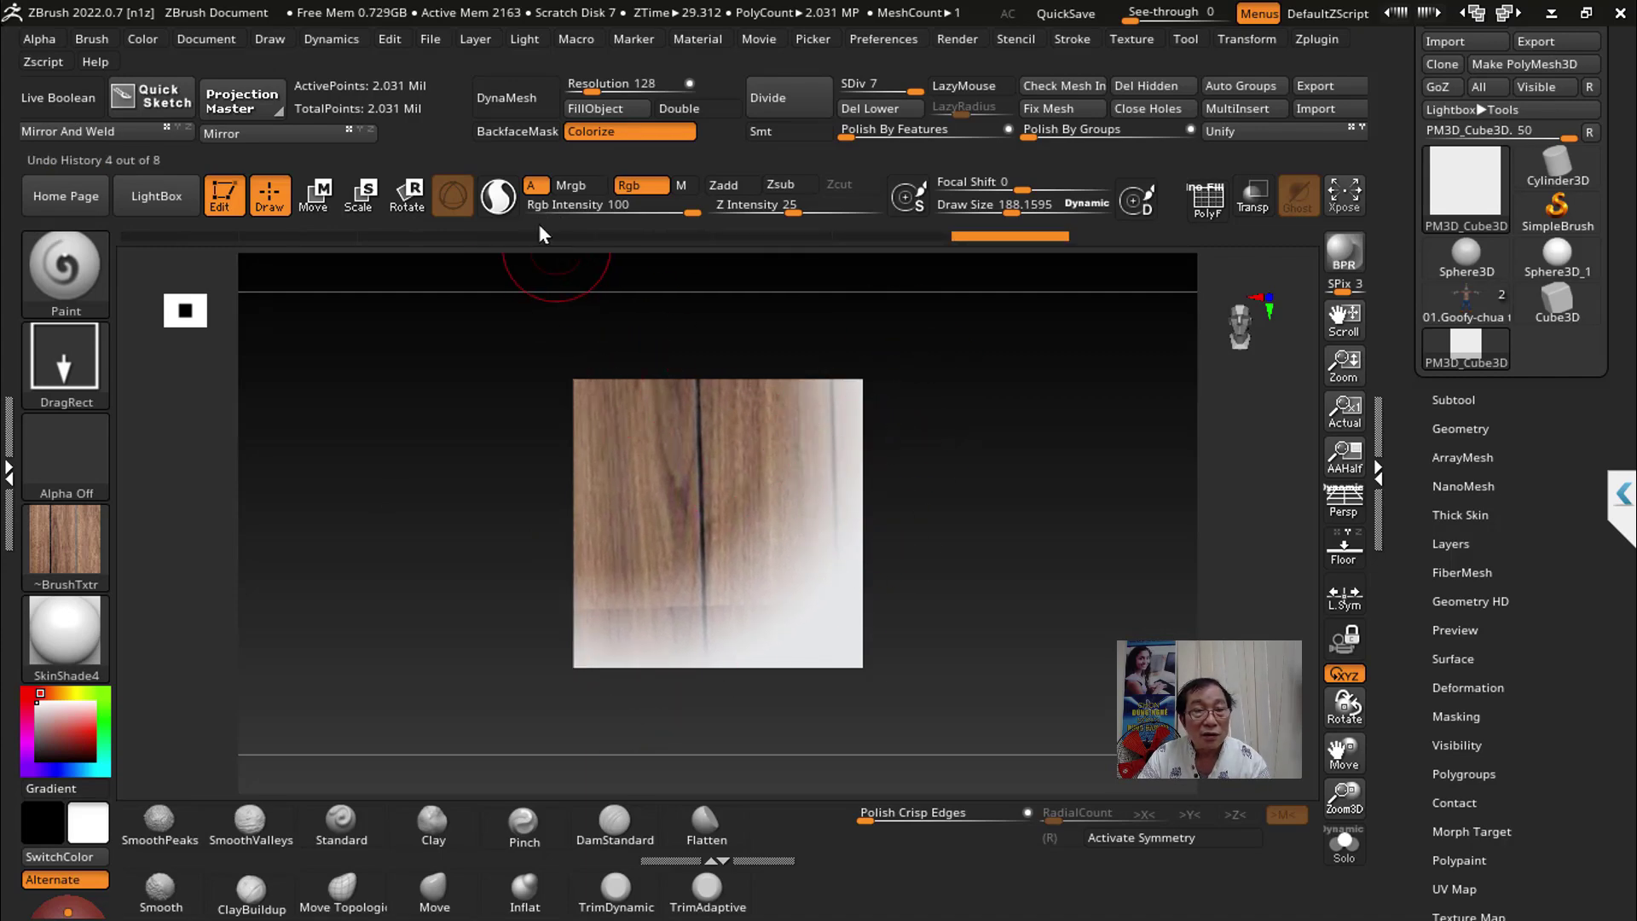
pyautogui.click(532, 185)
pyautogui.moveTo(661, 418)
pyautogui.mouseDown()
pyautogui.moveTo(683, 594)
pyautogui.moveTo(669, 685)
pyautogui.mouseUp()
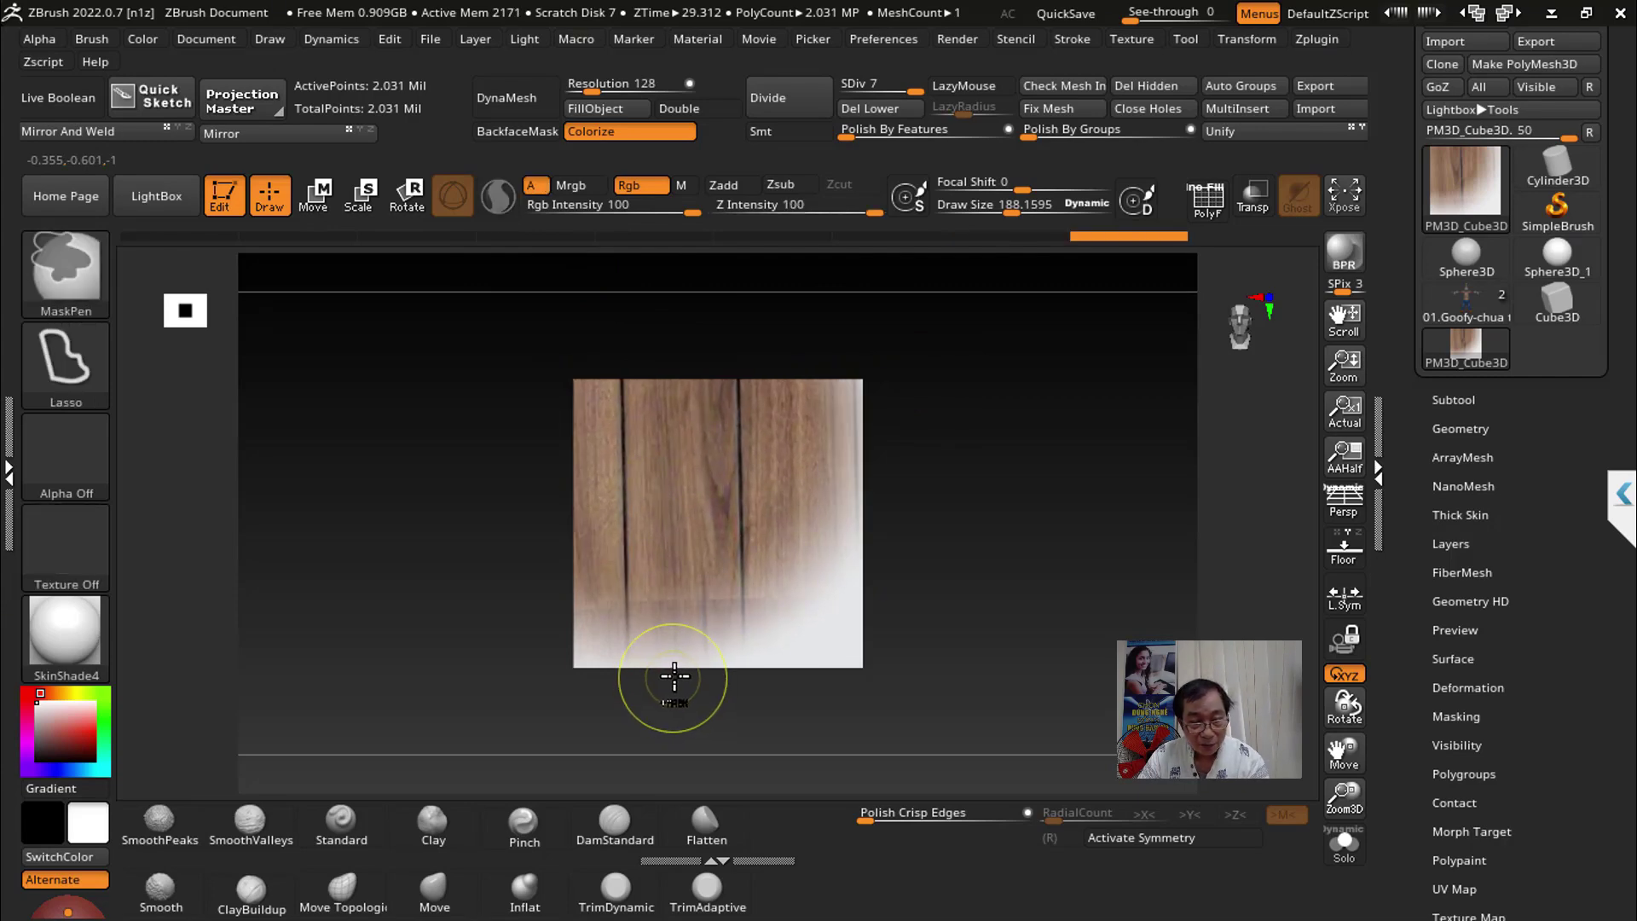
pyautogui.hotkey('ctrl', 'z')
pyautogui.hotkey('ctrl', 'z')
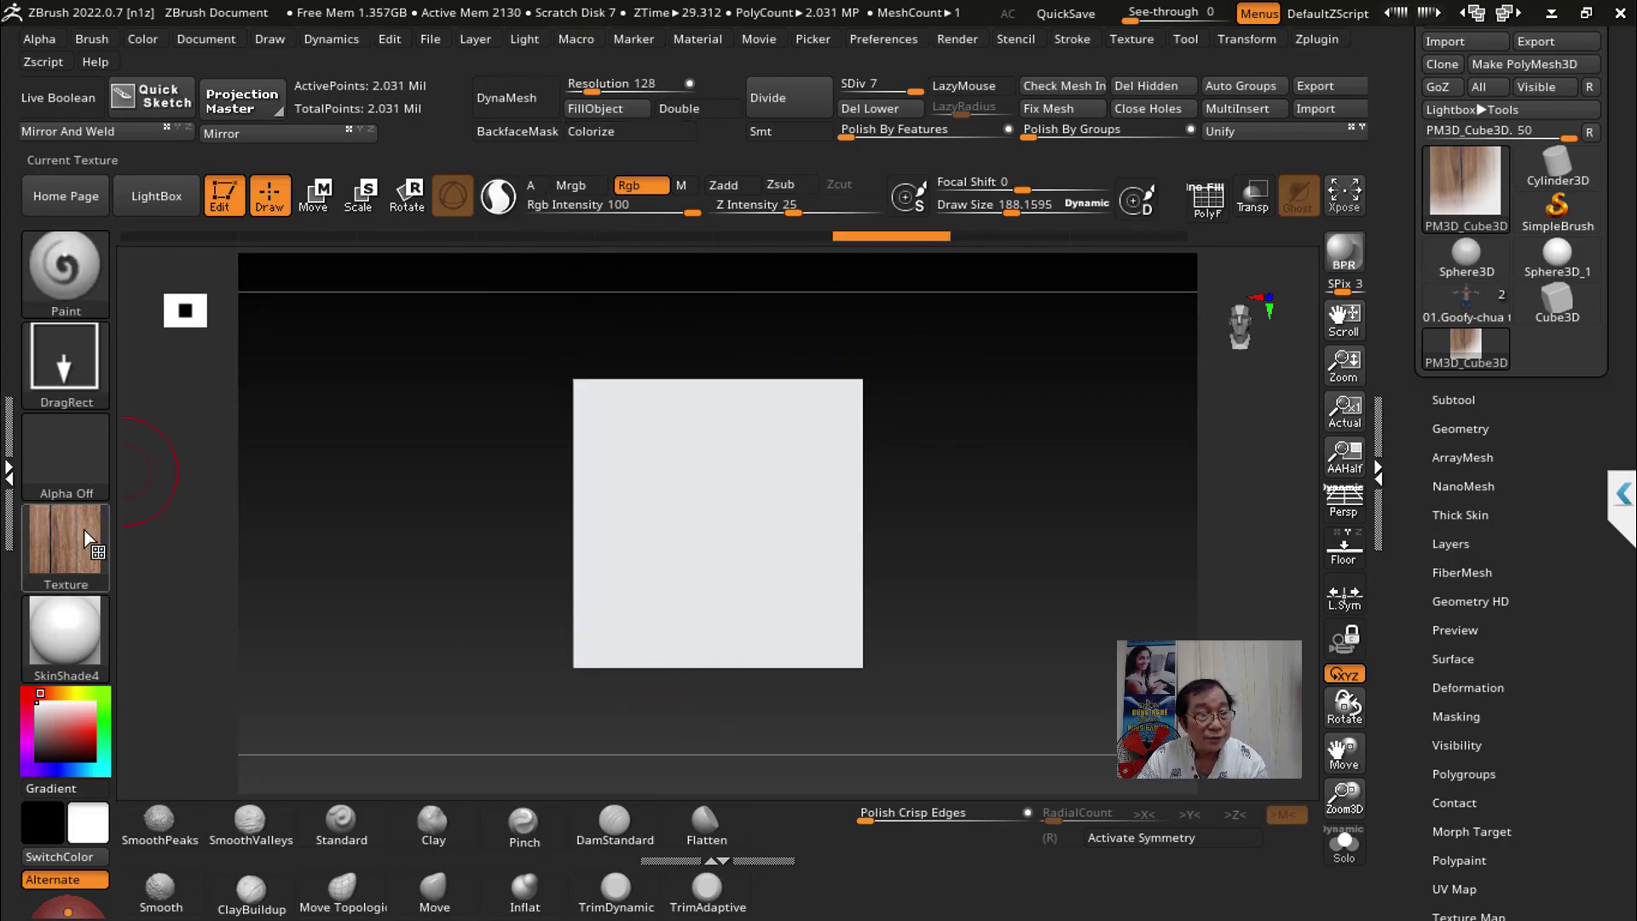
pyautogui.moveTo(730, 518); pyautogui.dragTo(734, 650)
pyautogui.press('ctrl')
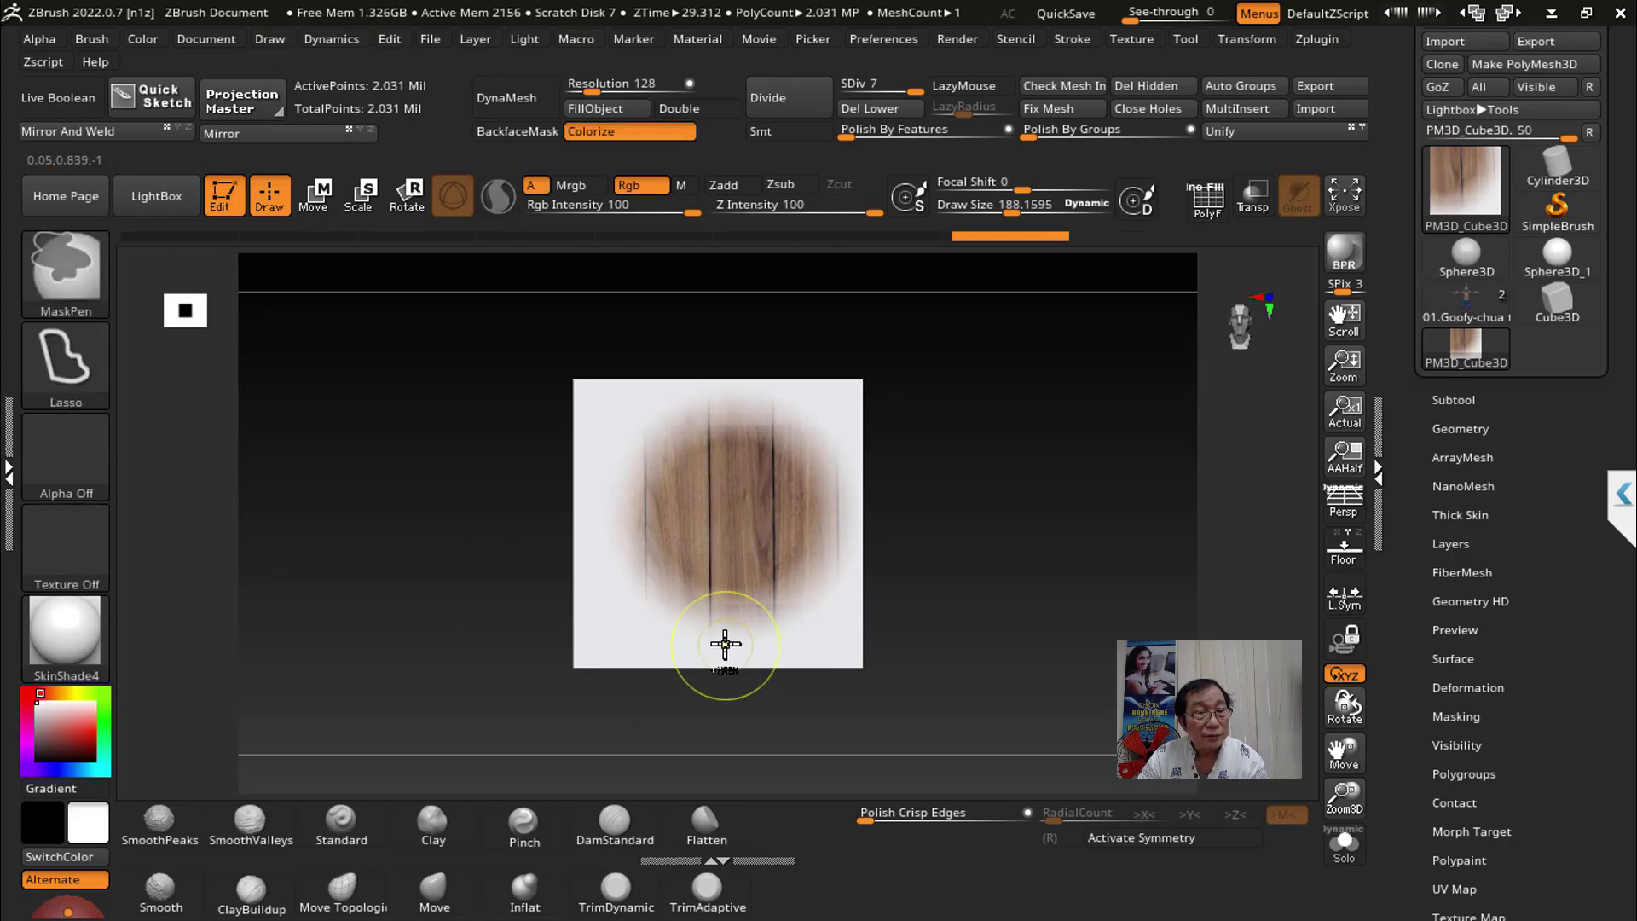
pyautogui.hotkey('ctrl', 'z')
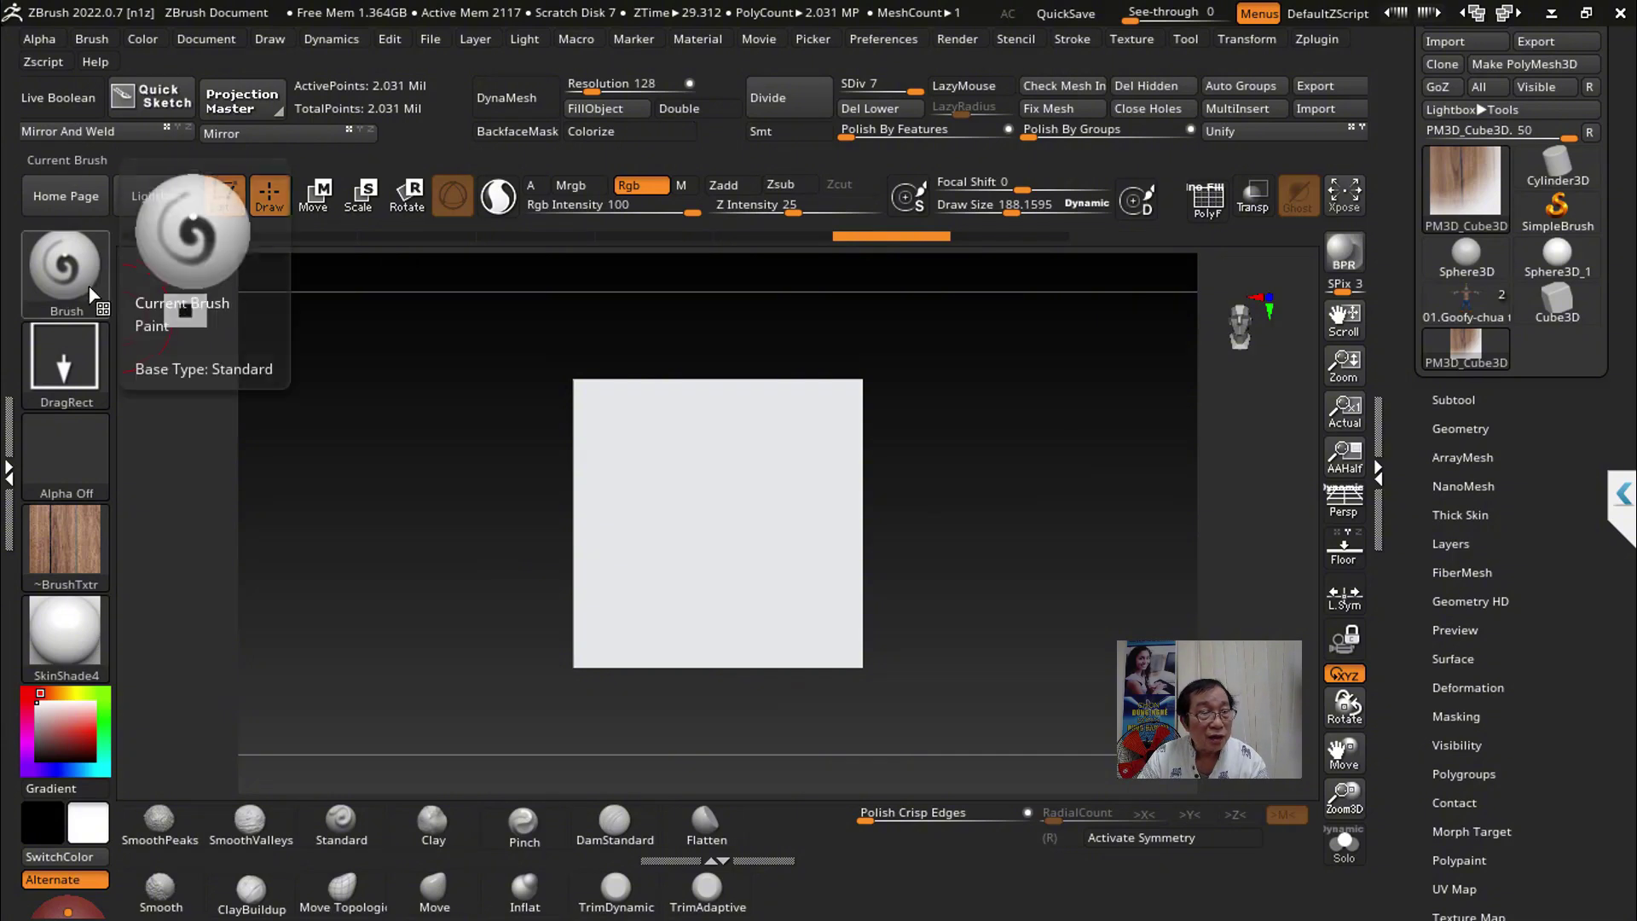
pyautogui.moveTo(695, 499); pyautogui.dragTo(705, 611)
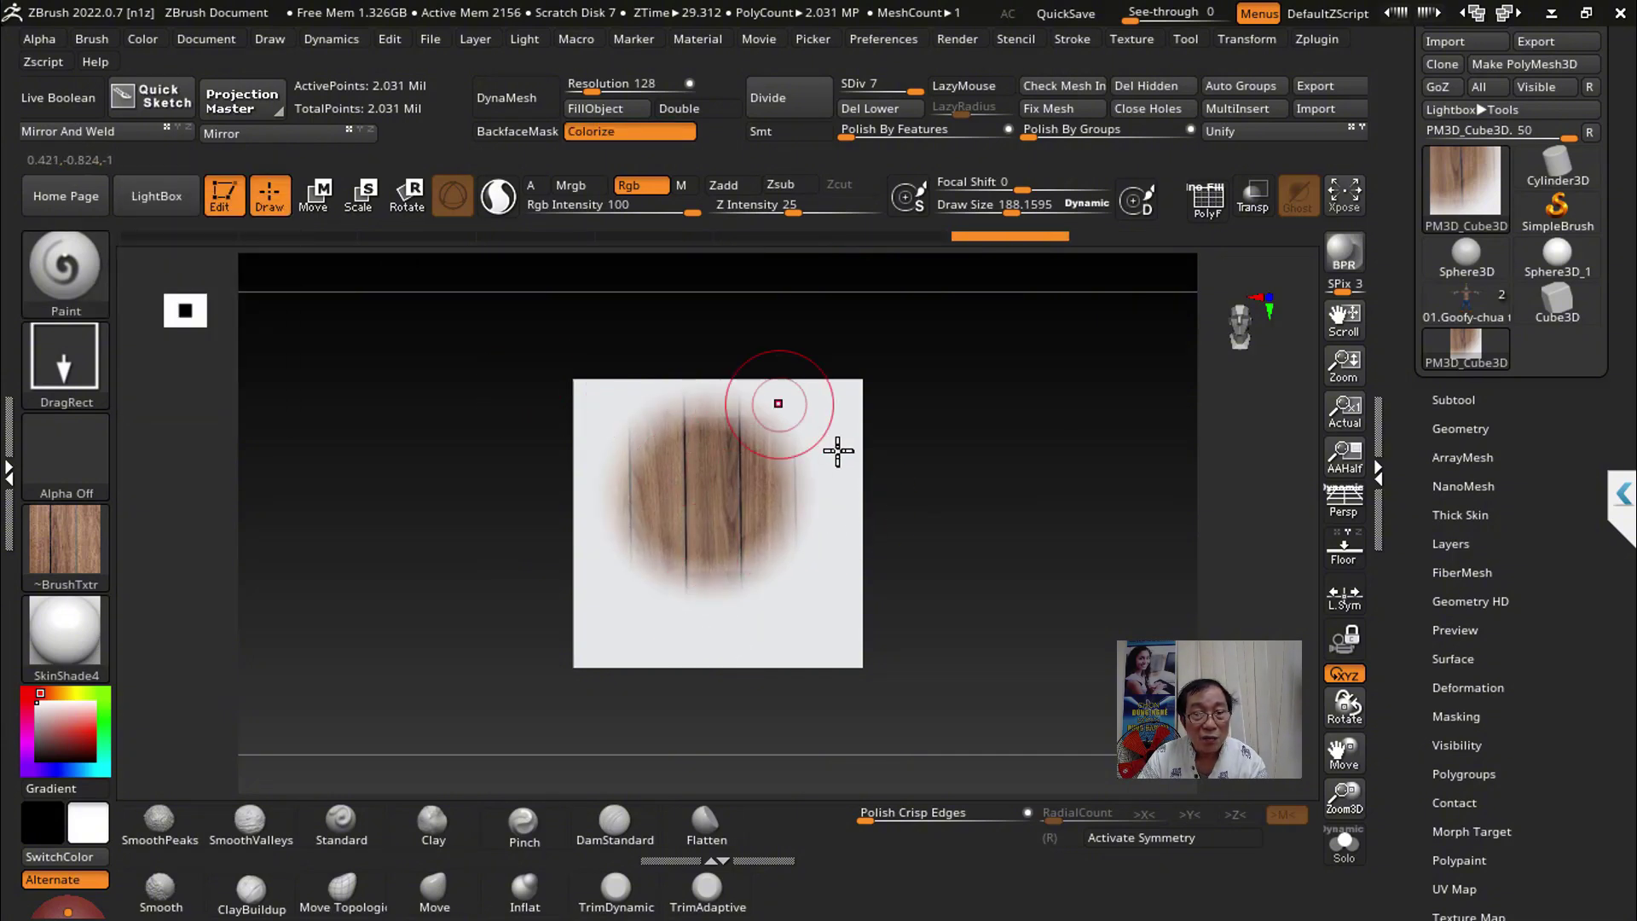
# Step: Choose square Alpha 28 and drag the wood texture down across the plane
pyautogui.click(87, 473)
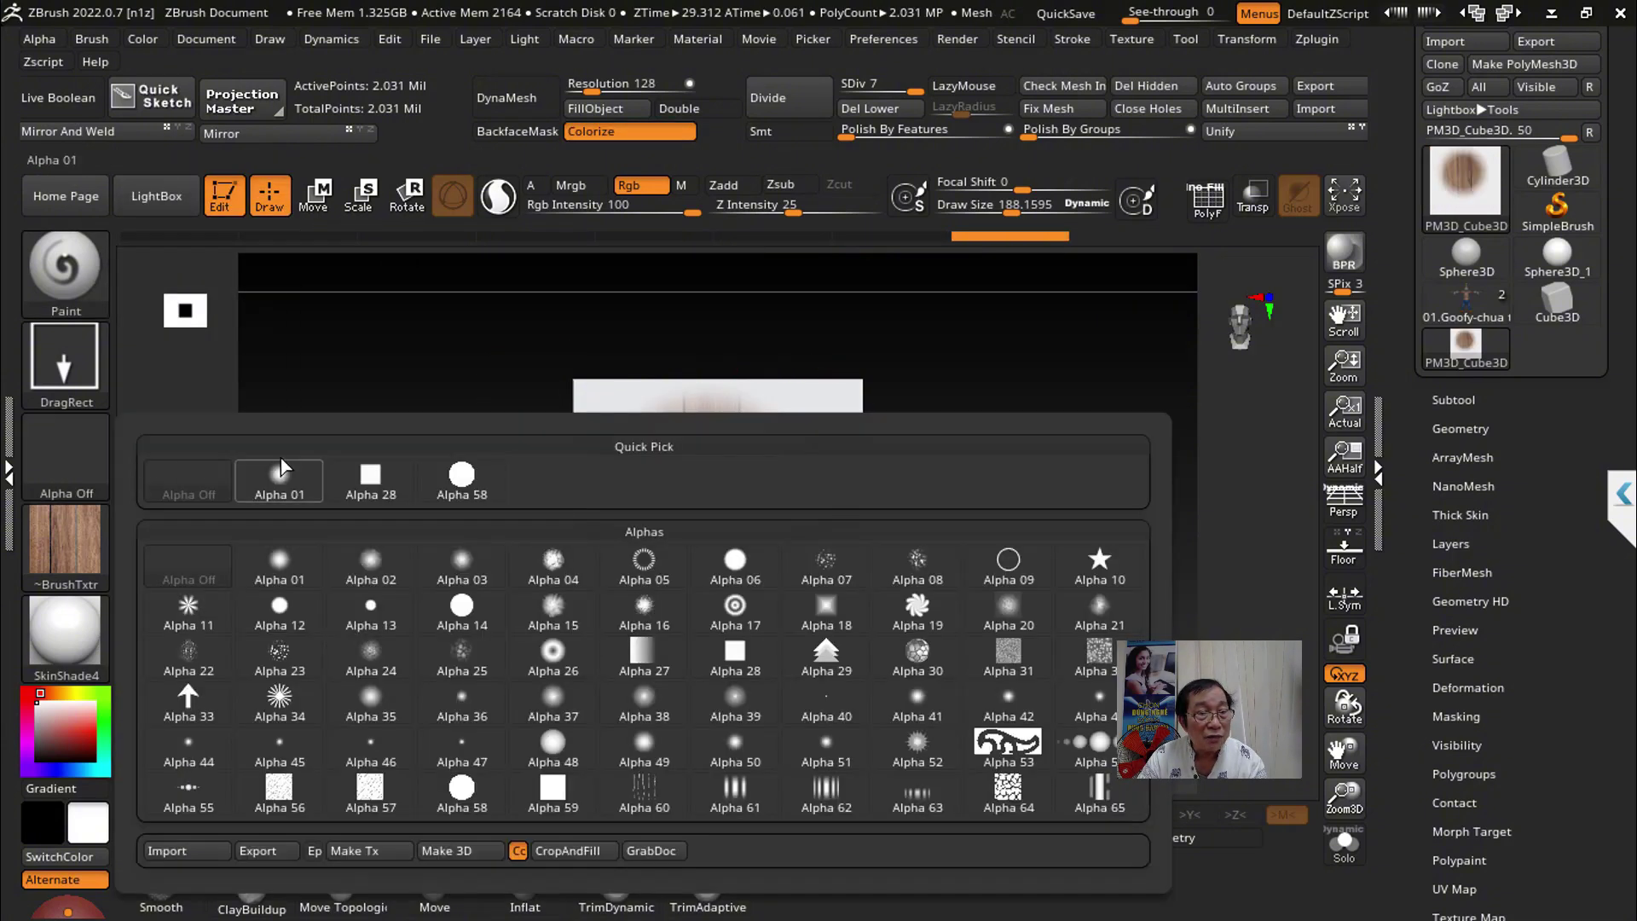
pyautogui.moveTo(370, 481)
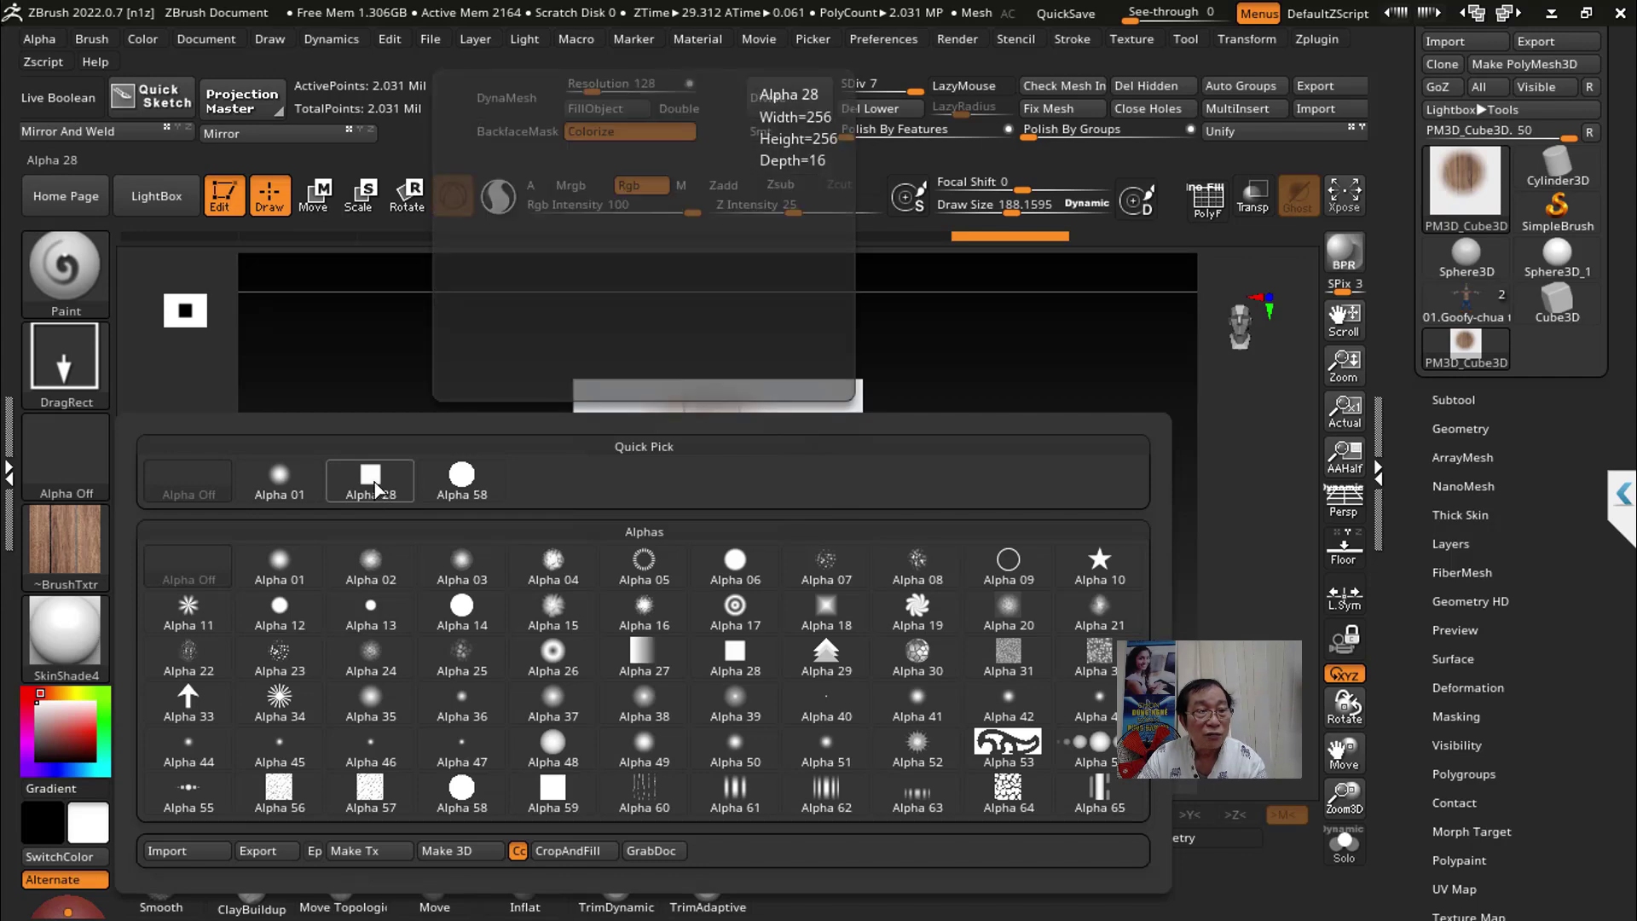
pyautogui.click(379, 490)
pyautogui.moveTo(642, 442)
pyautogui.mouseDown()
pyautogui.moveTo(657, 508)
pyautogui.moveTo(647, 687)
pyautogui.mouseUp()
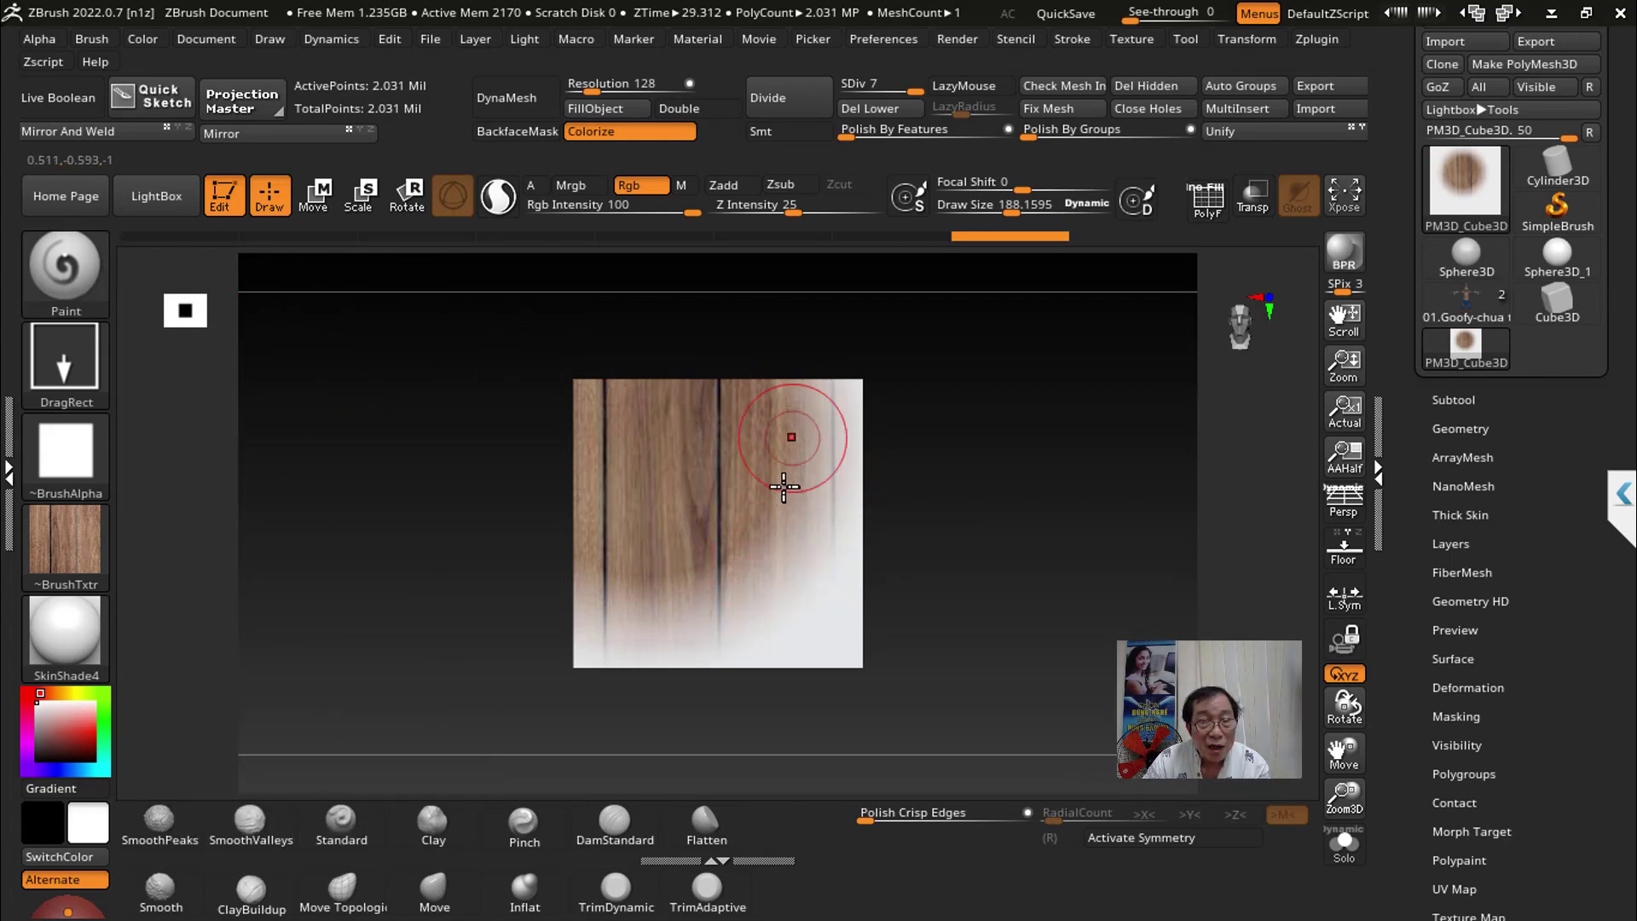
pyautogui.moveTo(783, 486); pyautogui.dragTo(806, 439)
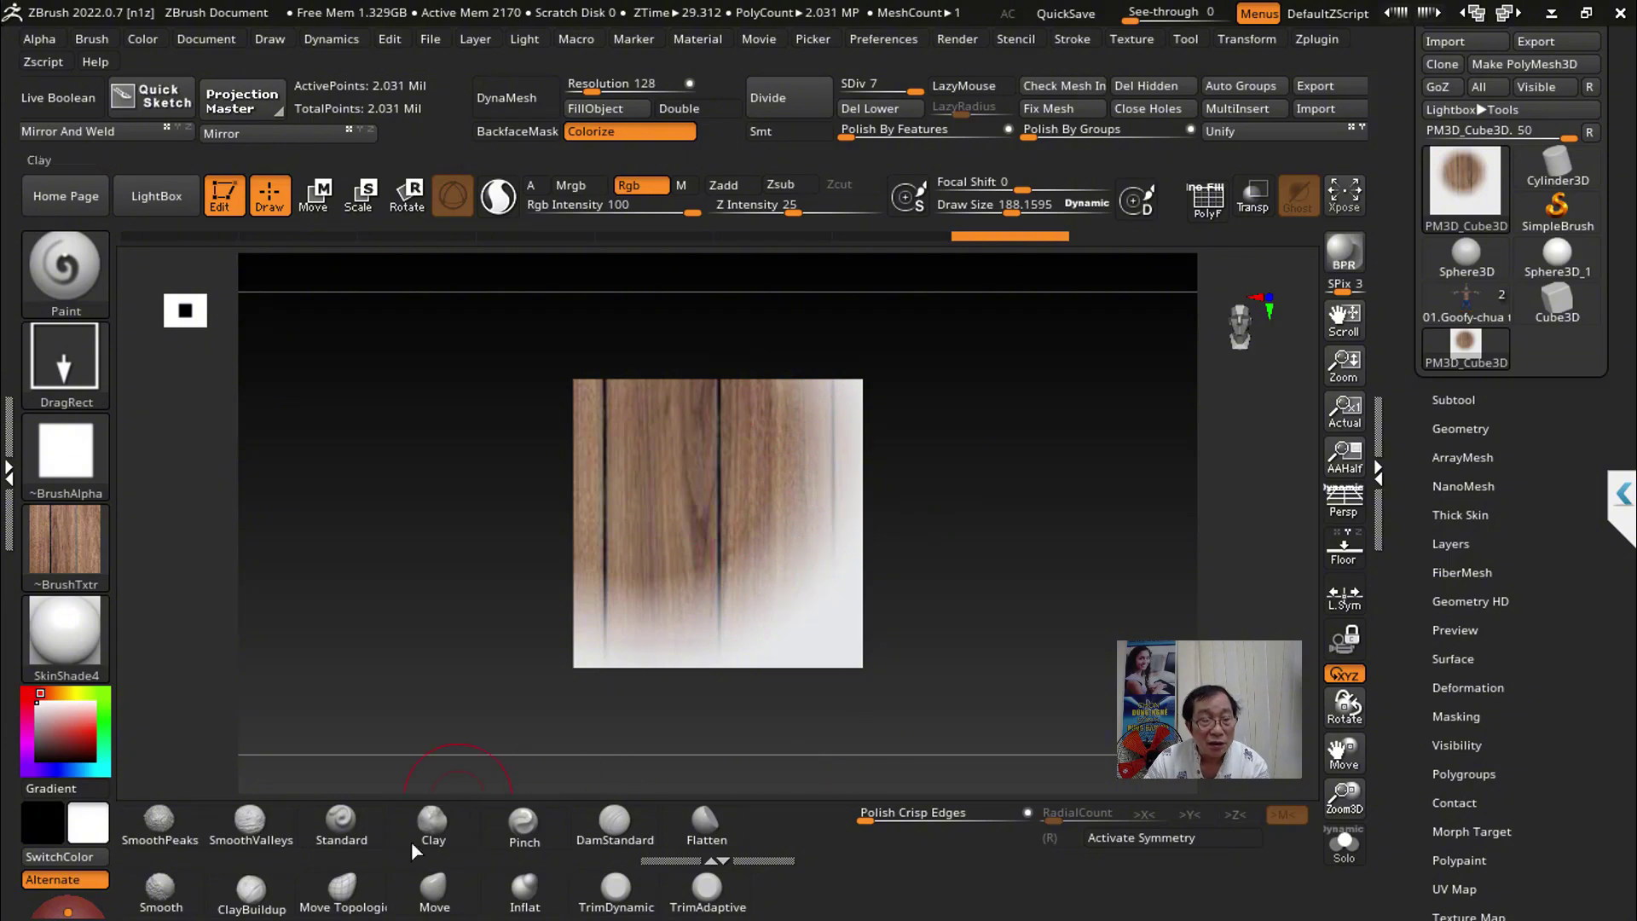
# Step: Pick ClayBuildup, enter a new Z Intensity value and turn Zadd off
pyautogui.click(273, 907)
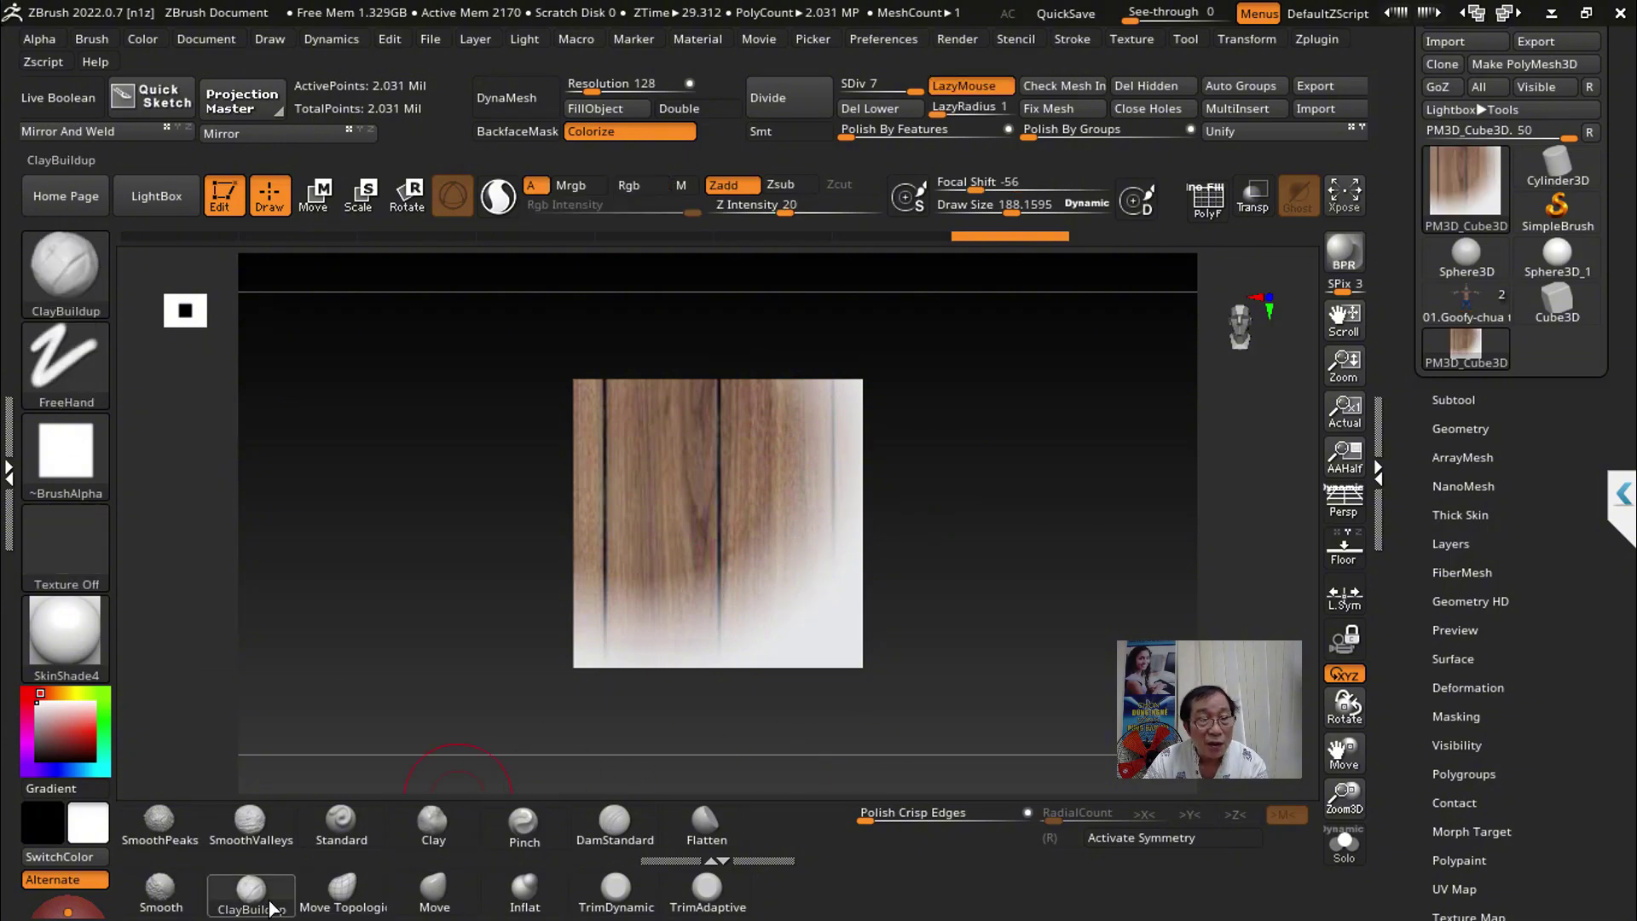
pyautogui.click(761, 208)
pyautogui.write('10')
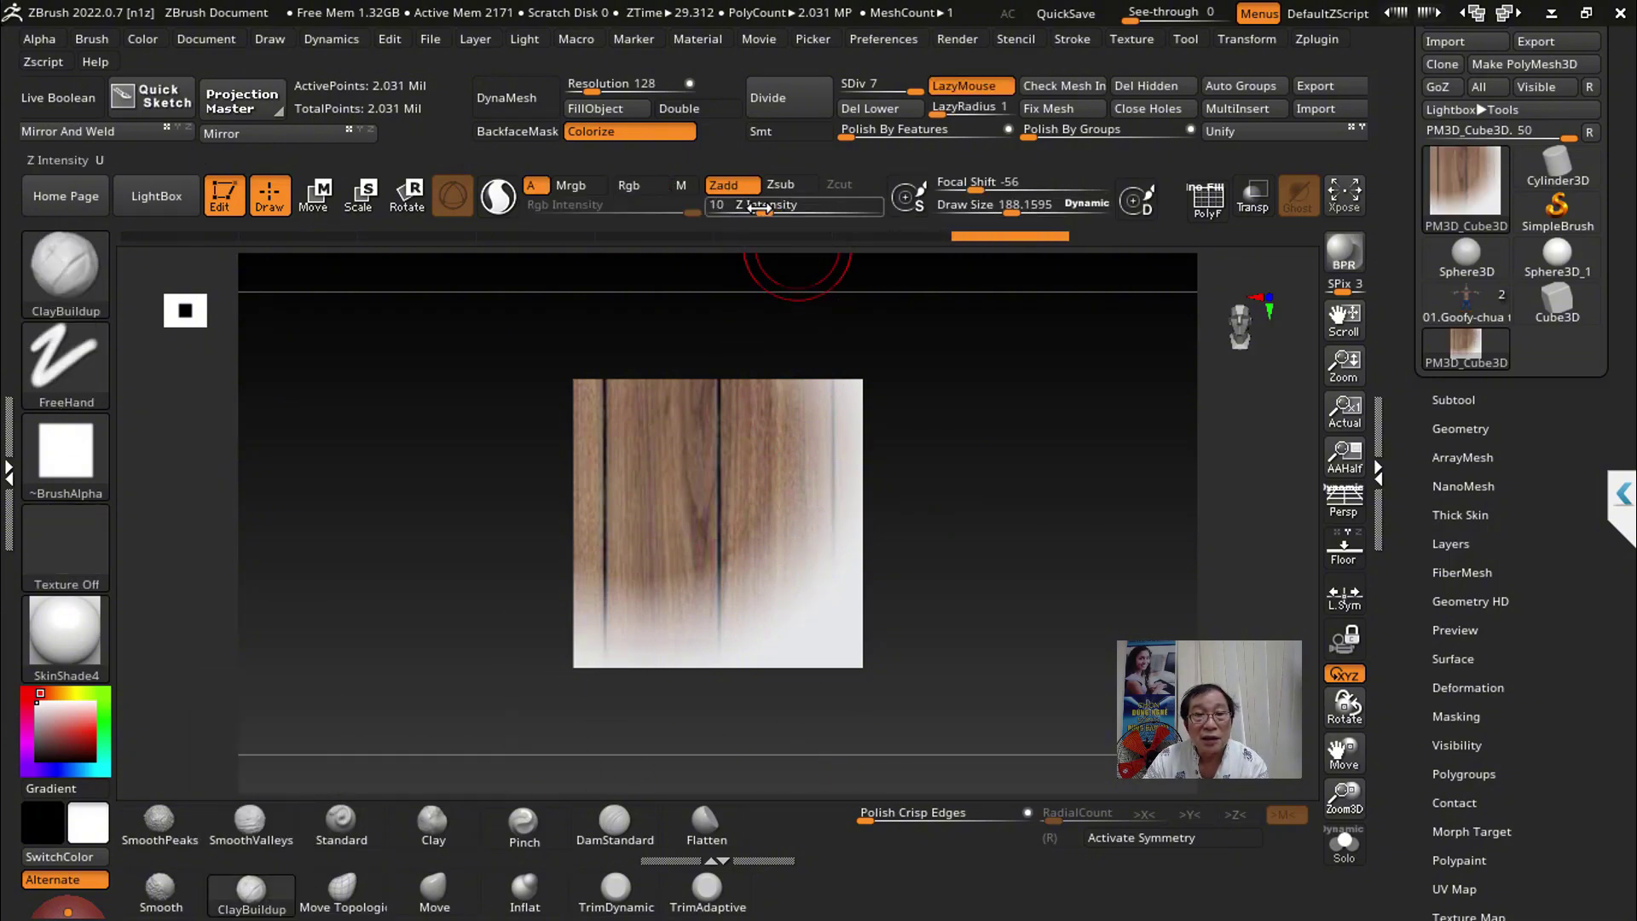
pyautogui.click(724, 191)
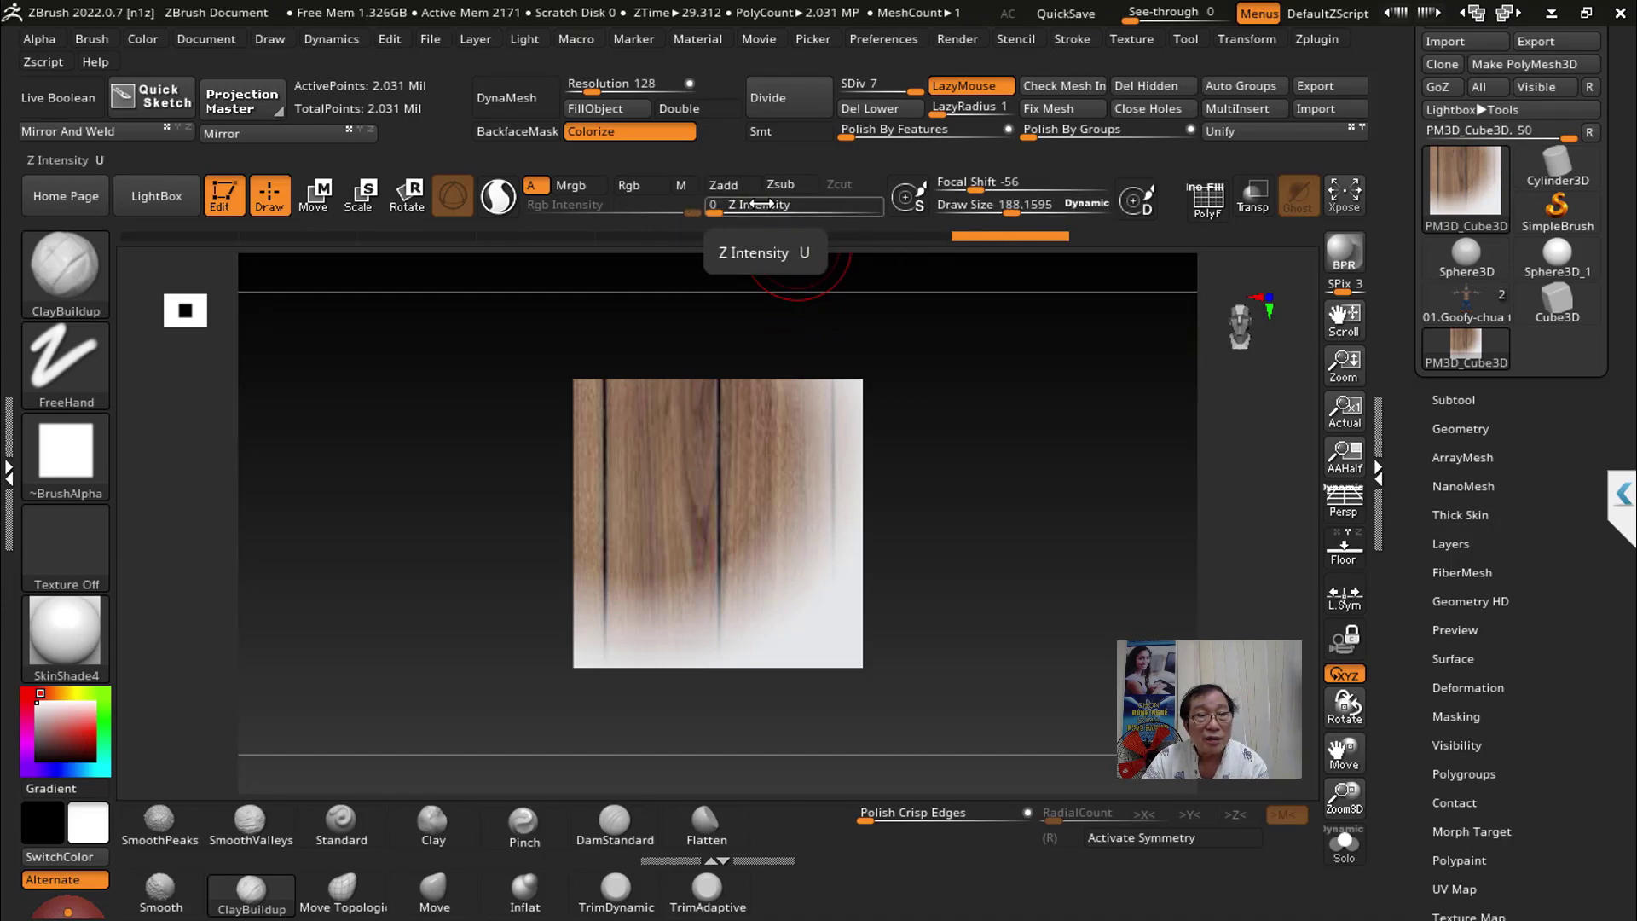
# Step: Use DragRect stroke with the images wood texture, toggling colour display to compare
pyautogui.click(44, 350)
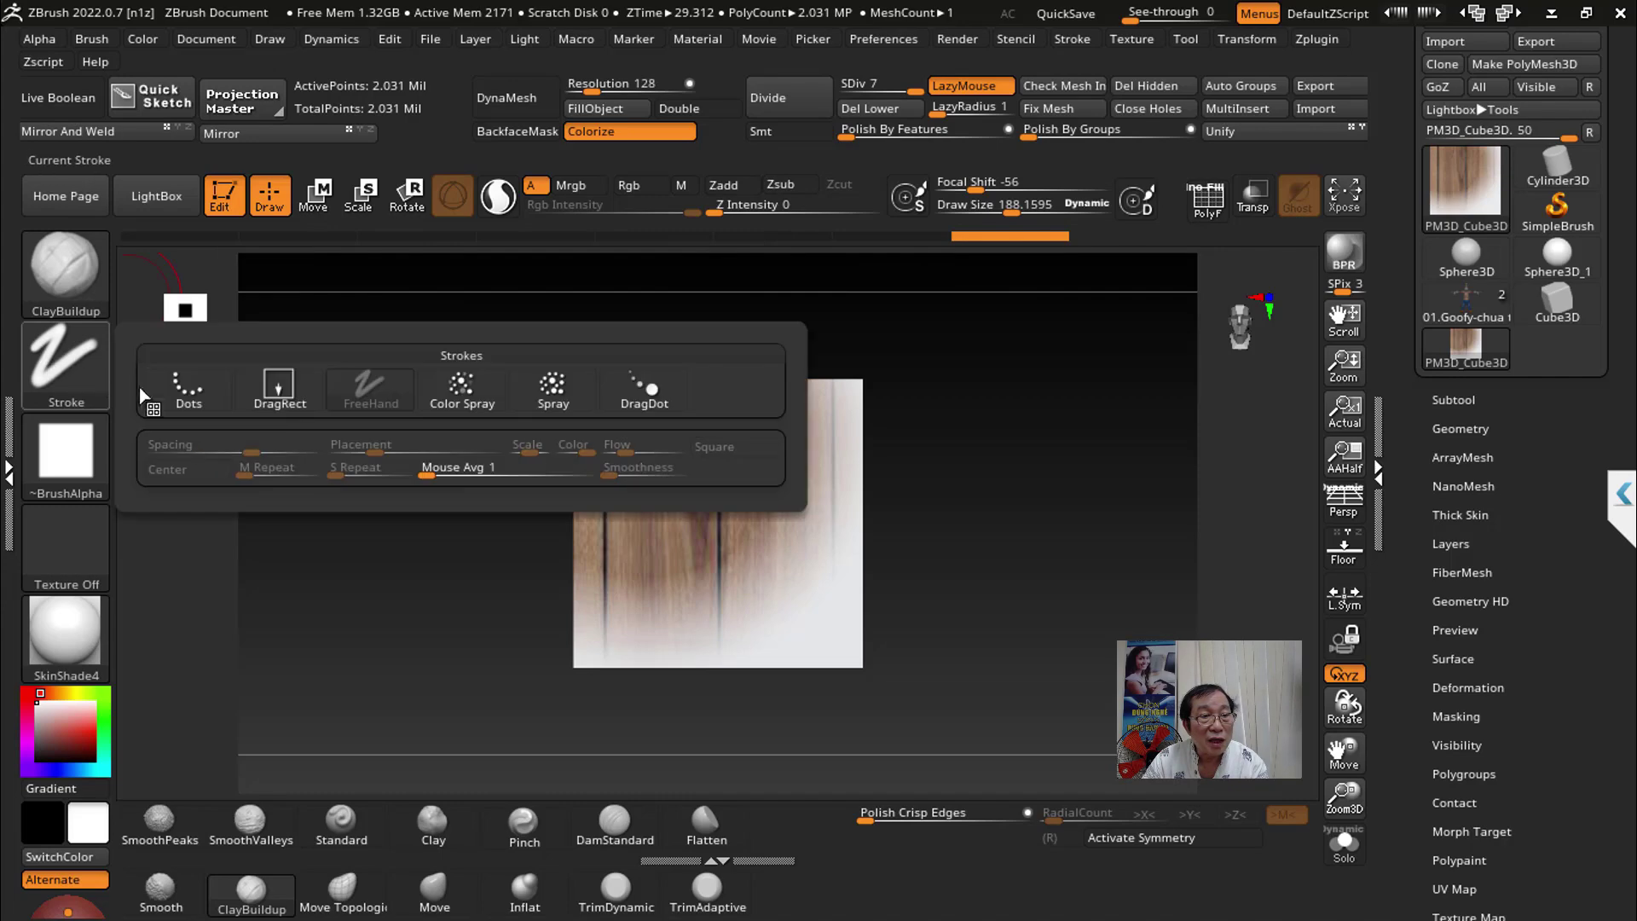
pyautogui.click(280, 394)
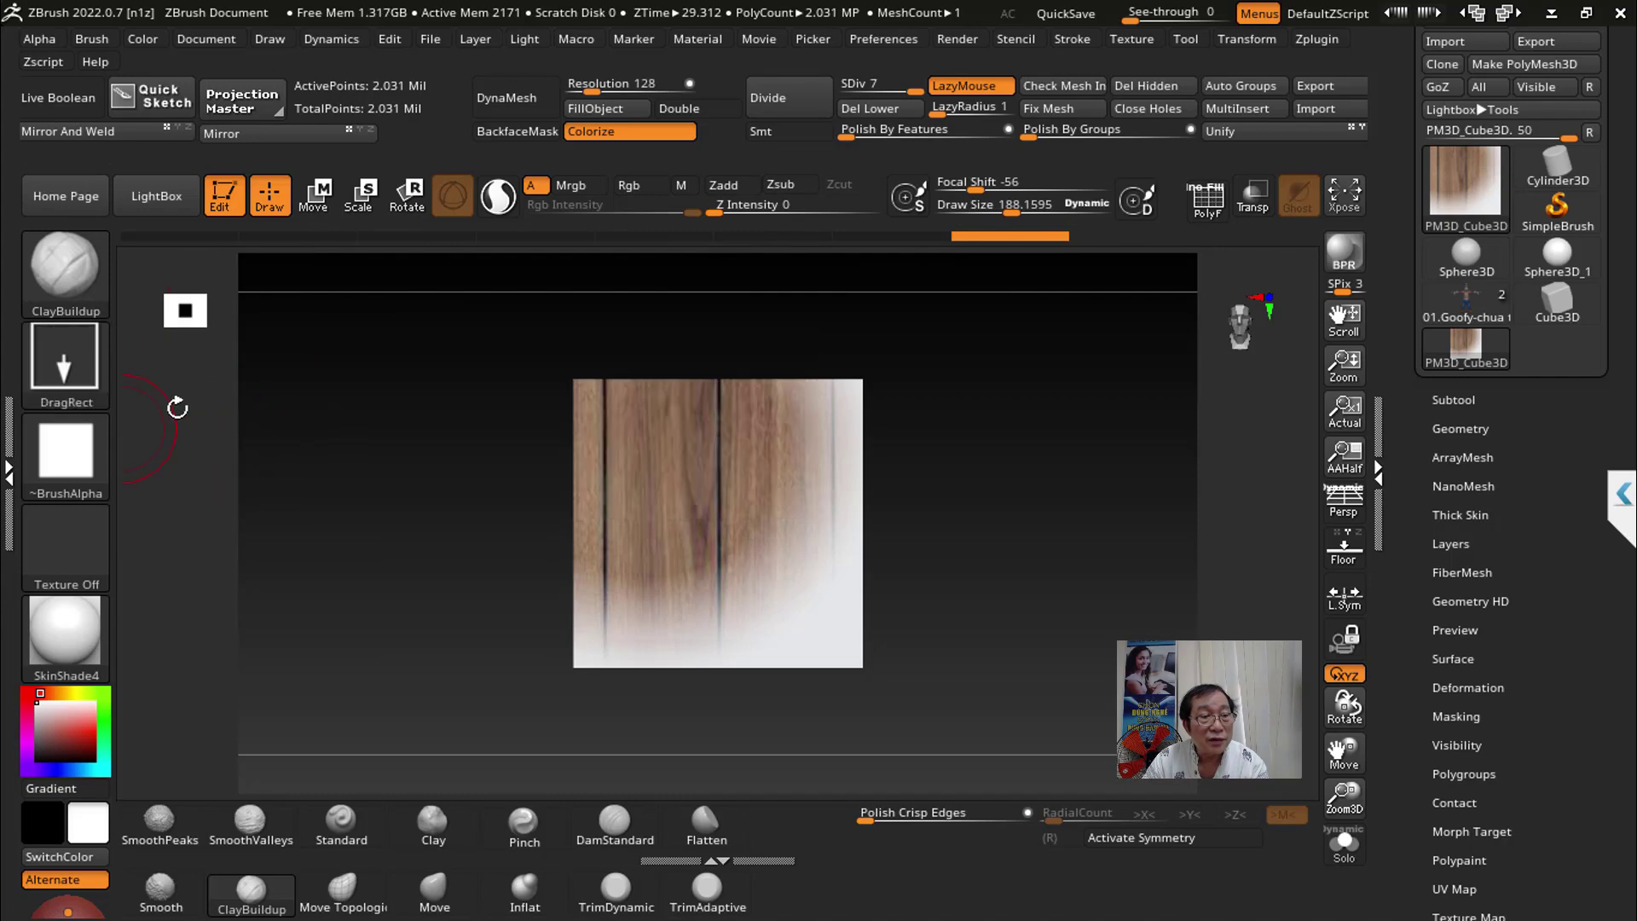
pyautogui.click(62, 450)
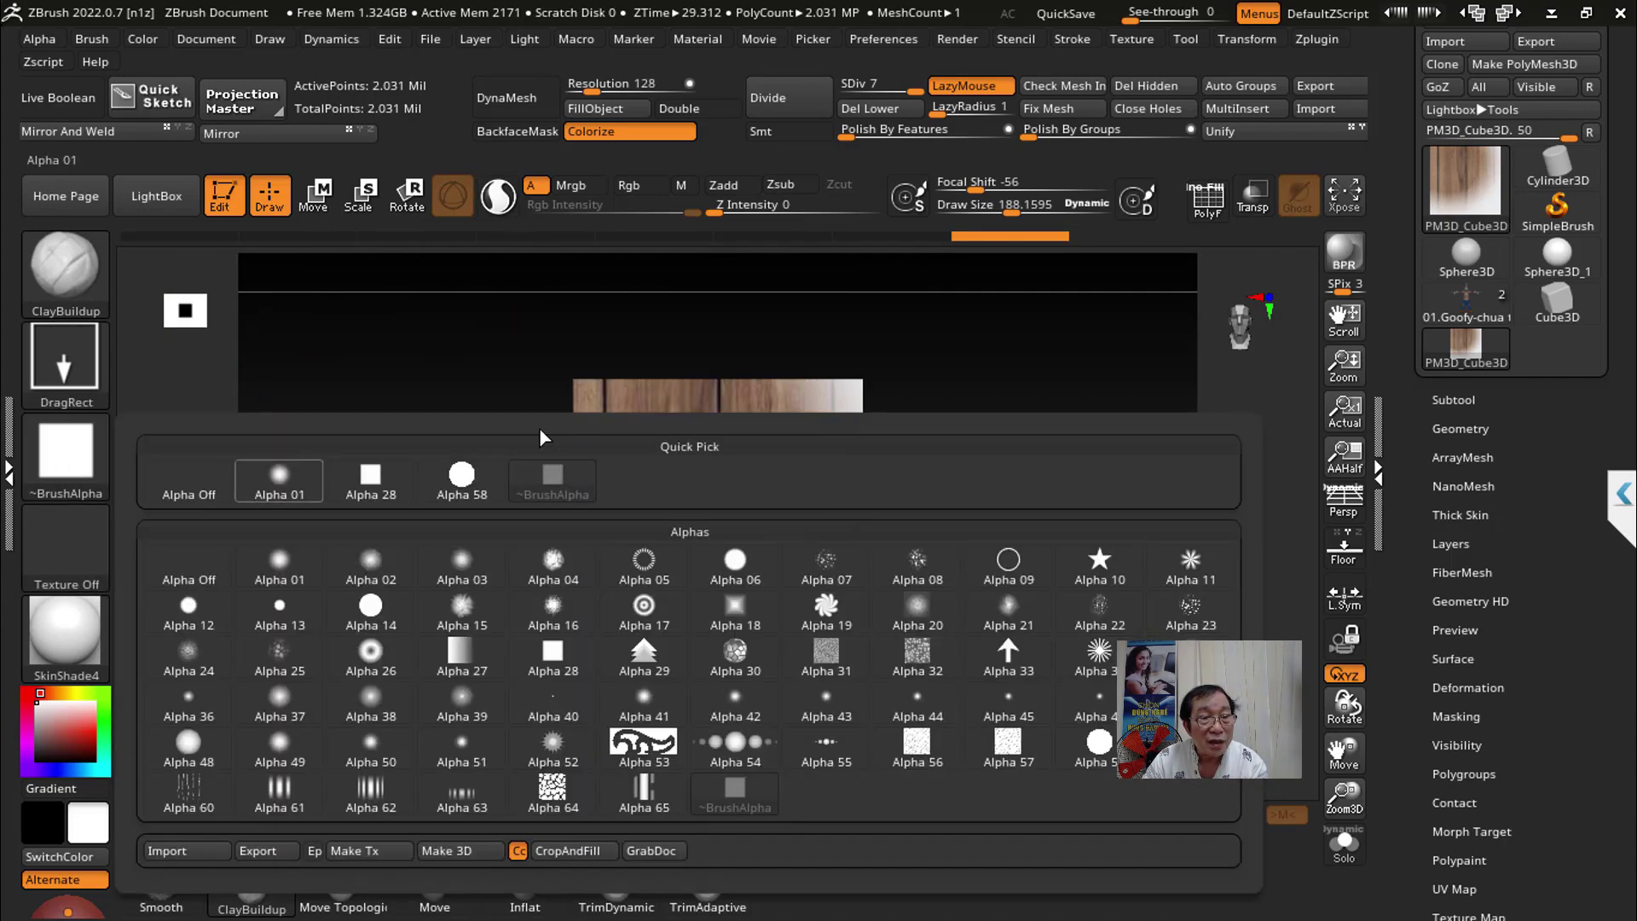
pyautogui.click(77, 562)
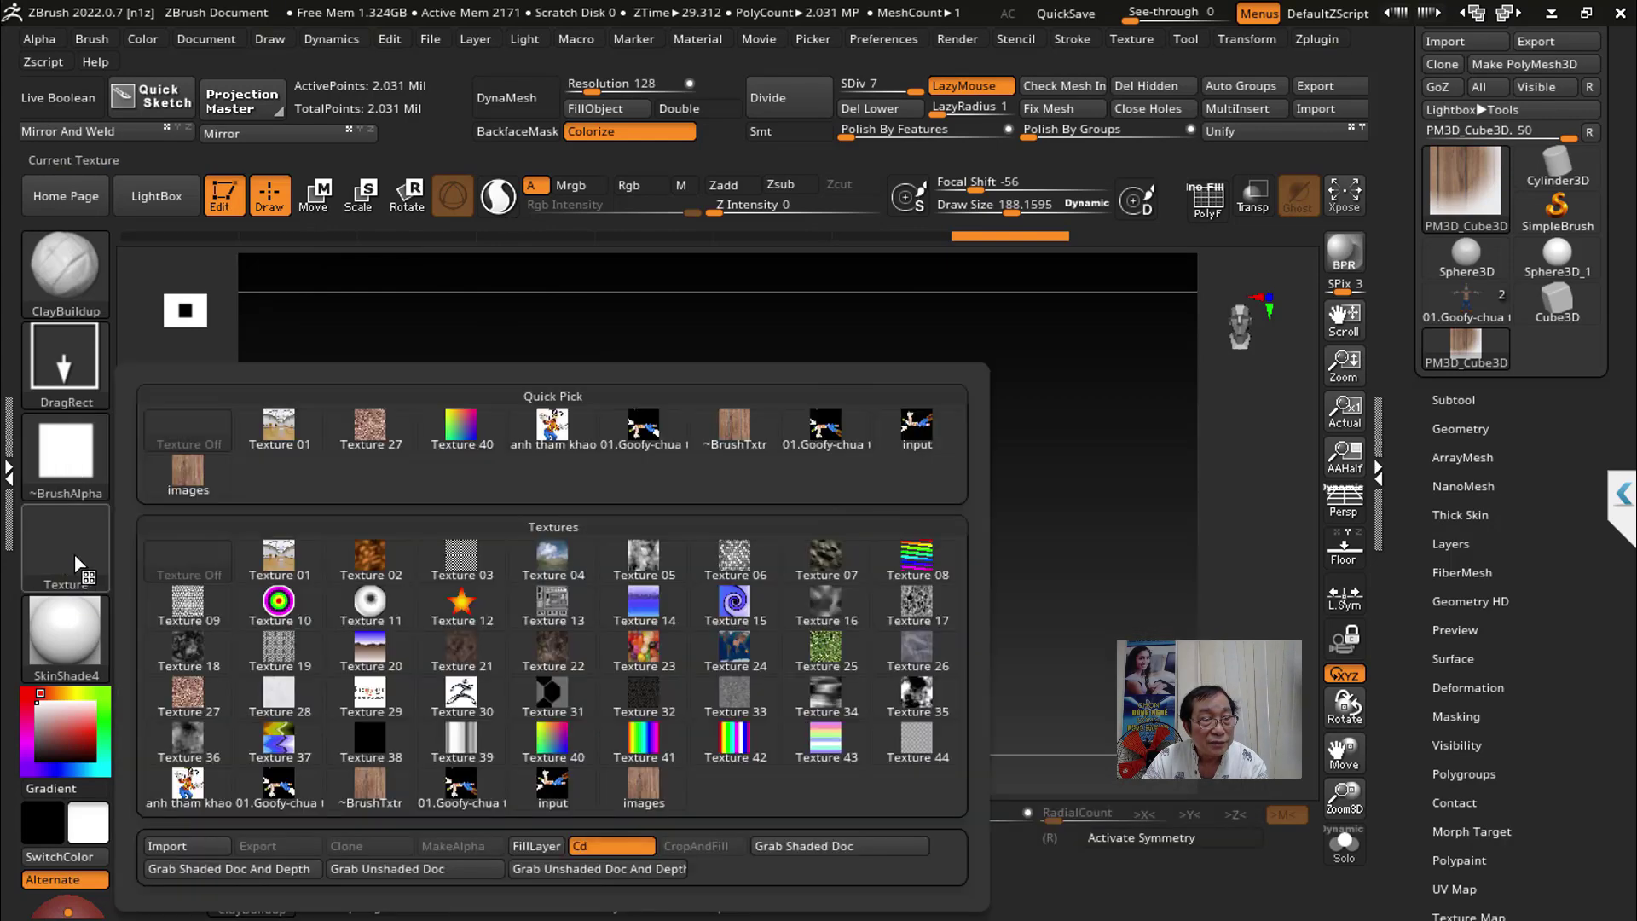
pyautogui.click(188, 480)
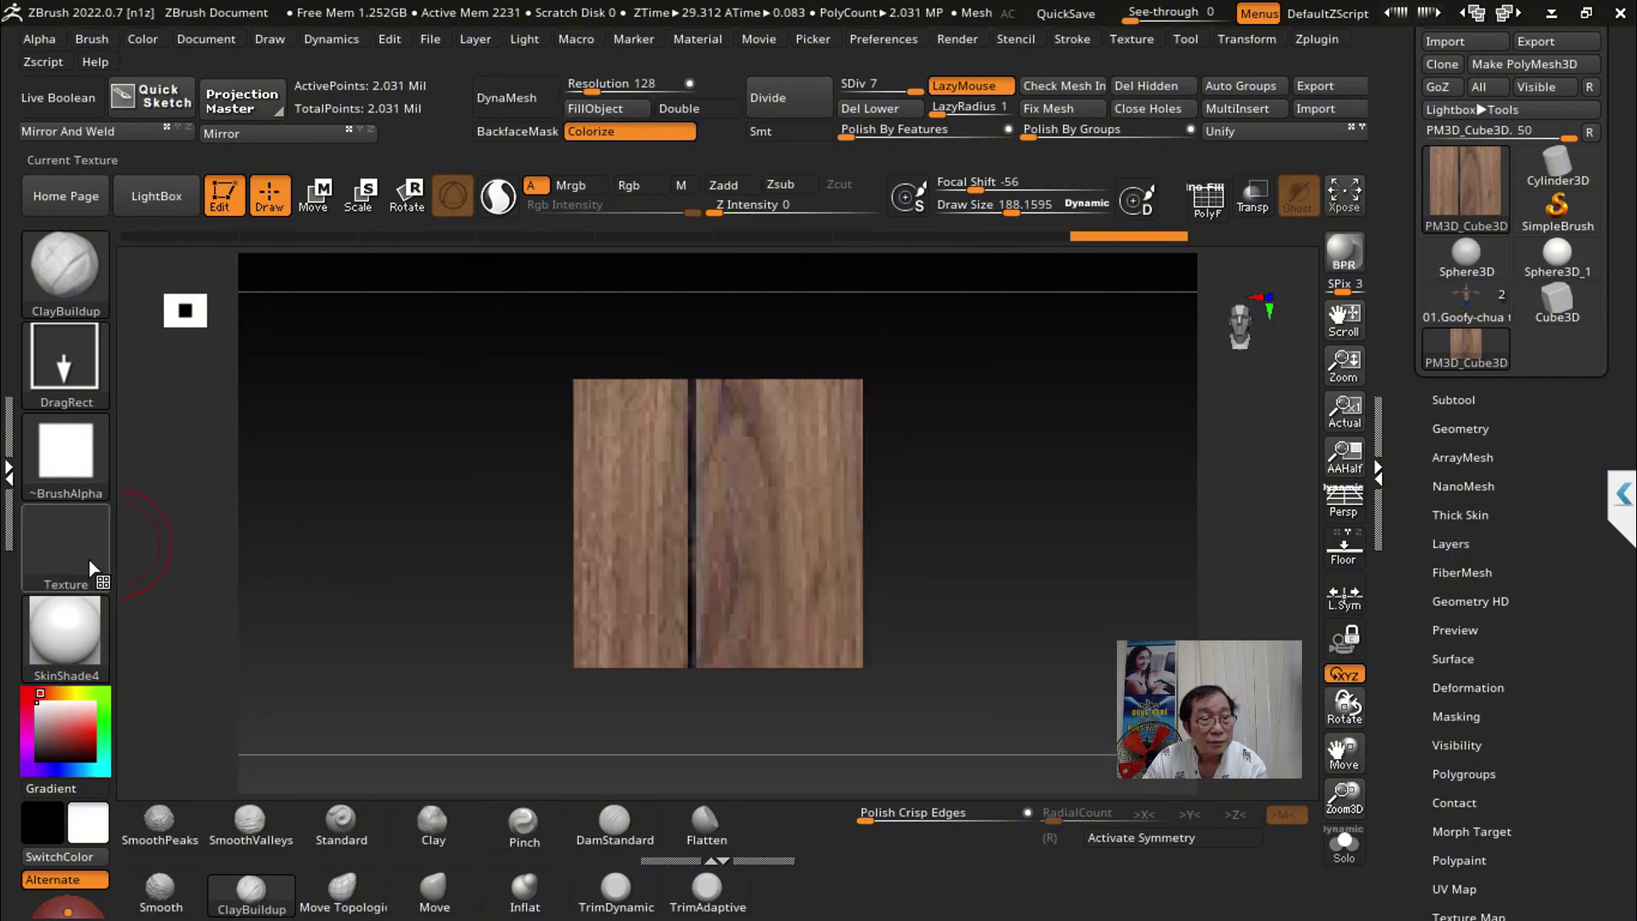
pyautogui.click(595, 135)
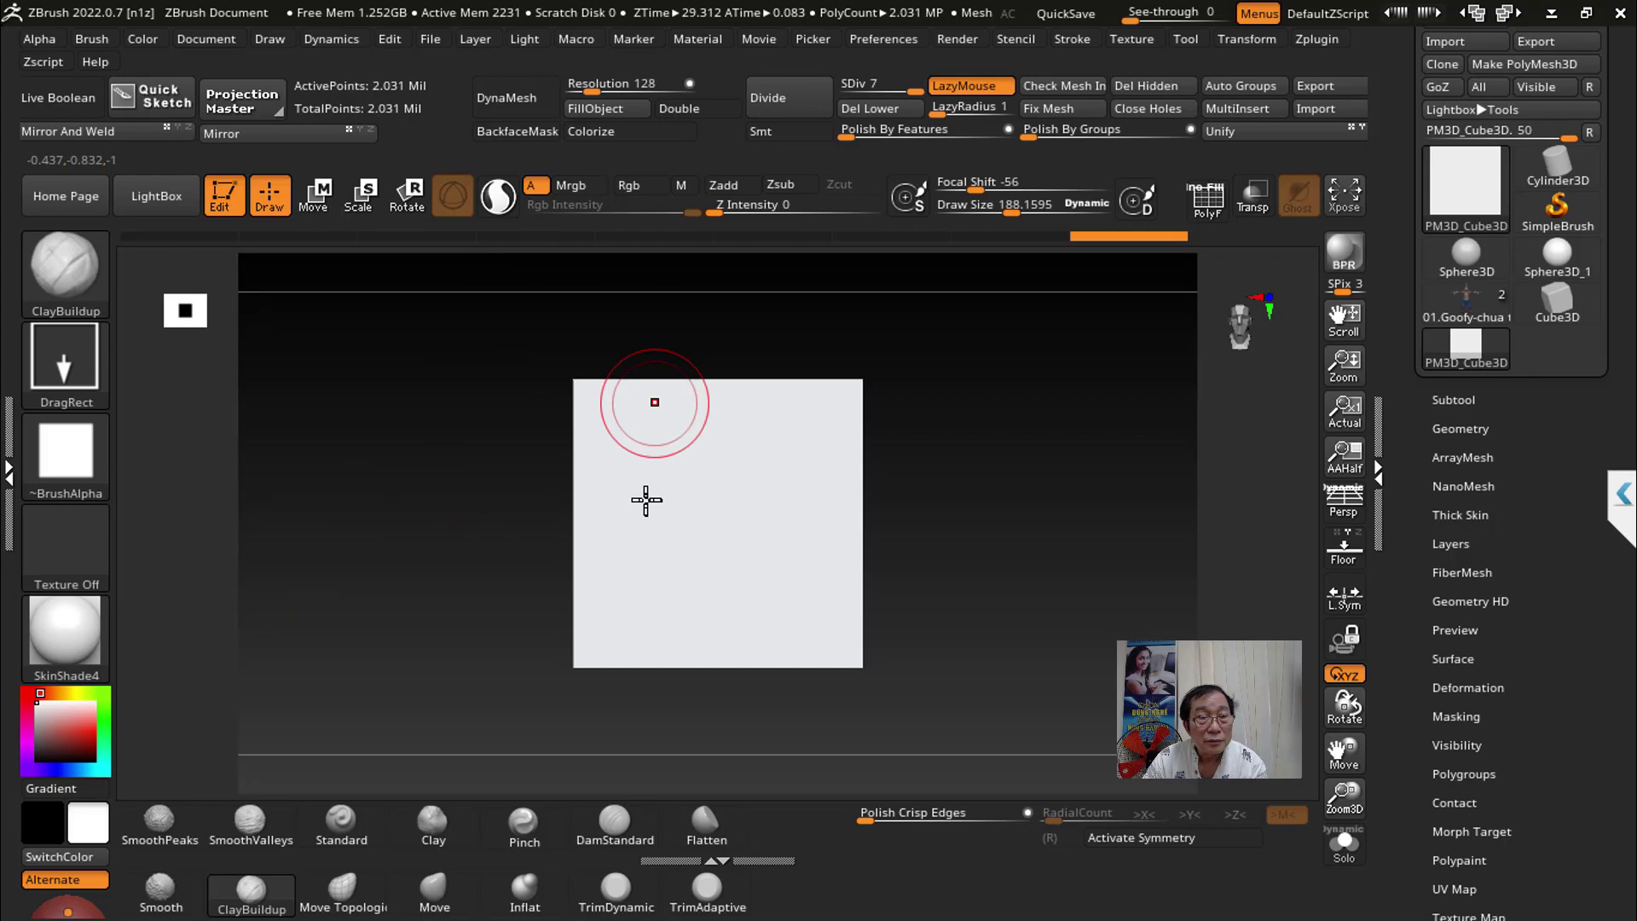
pyautogui.click(625, 134)
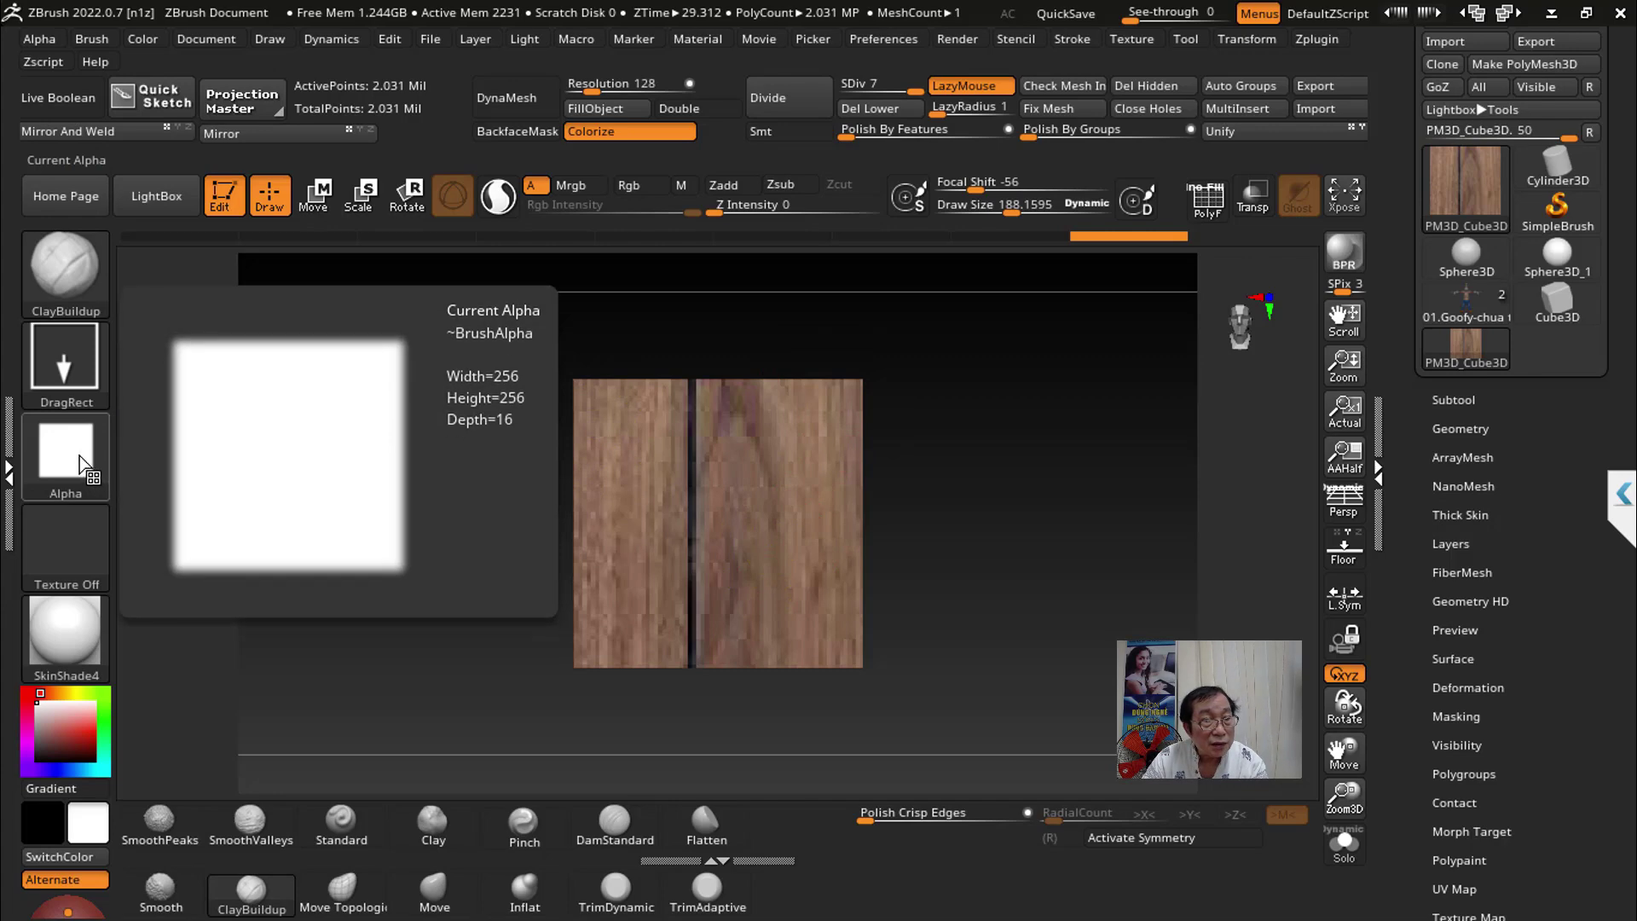
pyautogui.click(91, 570)
pyautogui.click(188, 473)
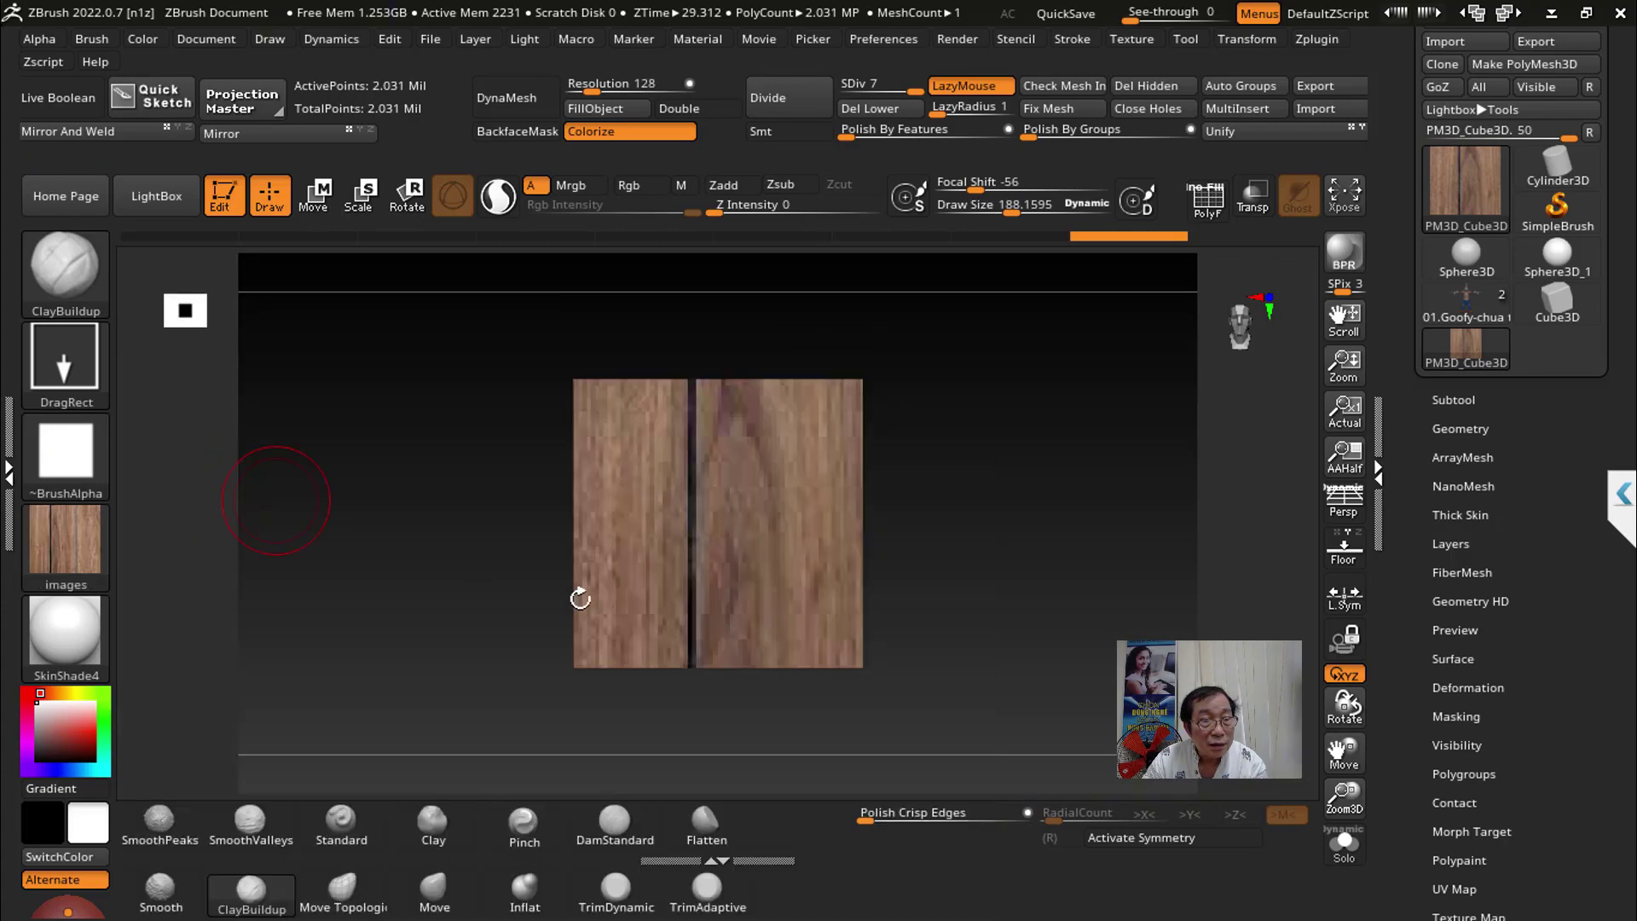
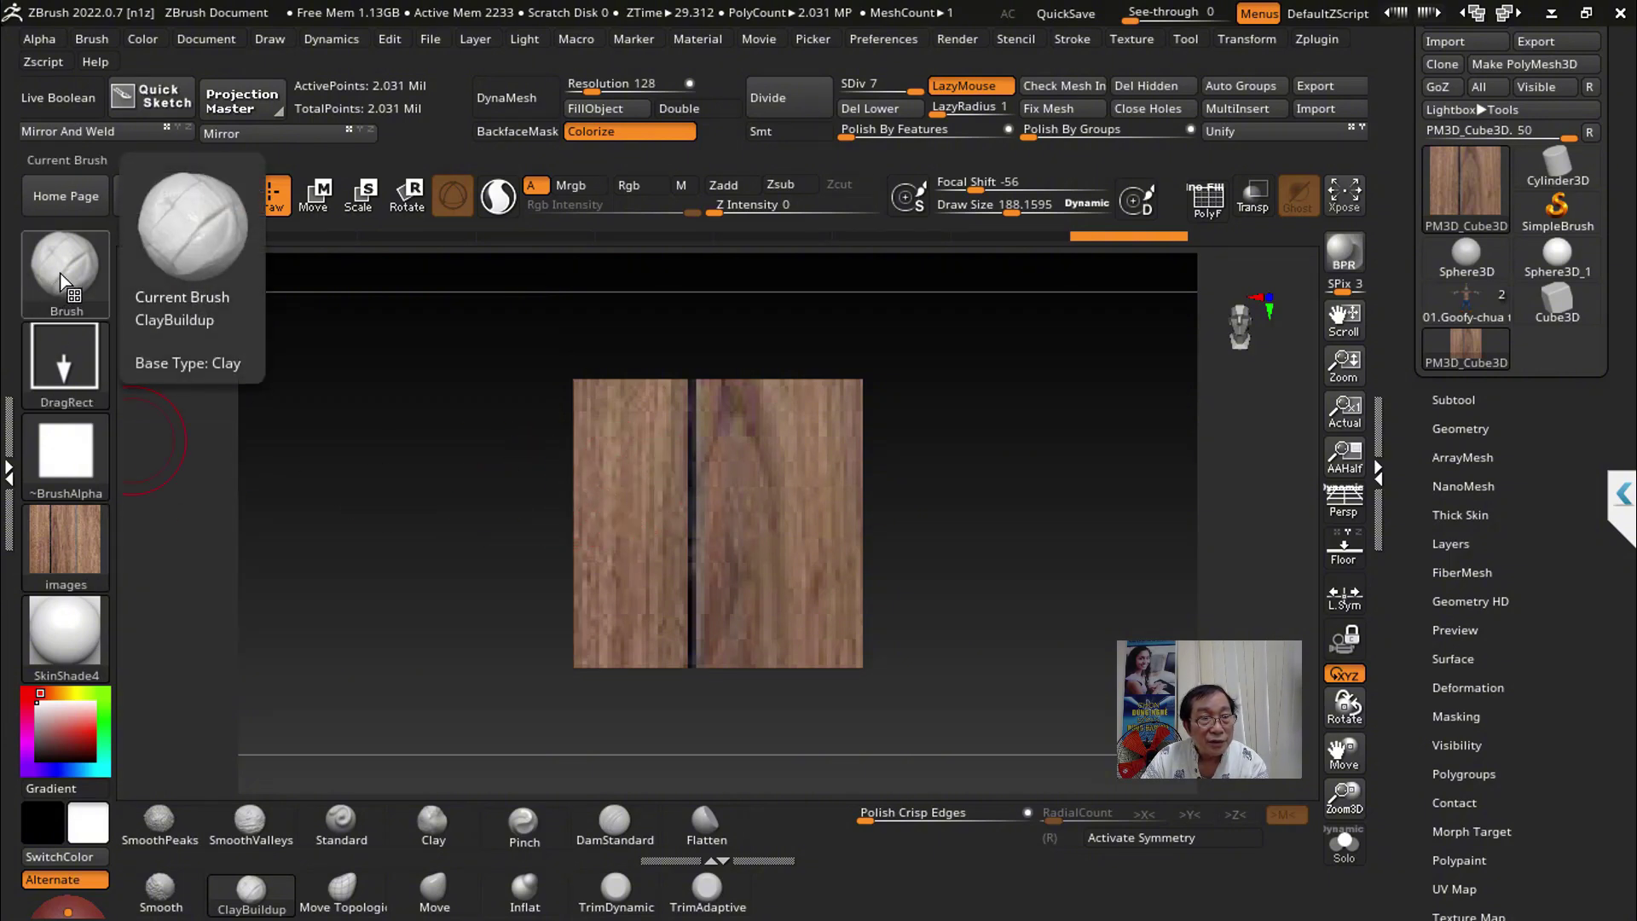
# Step: Turn on Mrgb, test-stamp the wood texture twice with DragRect, and undo back to the faded wood
pyautogui.click(596, 191)
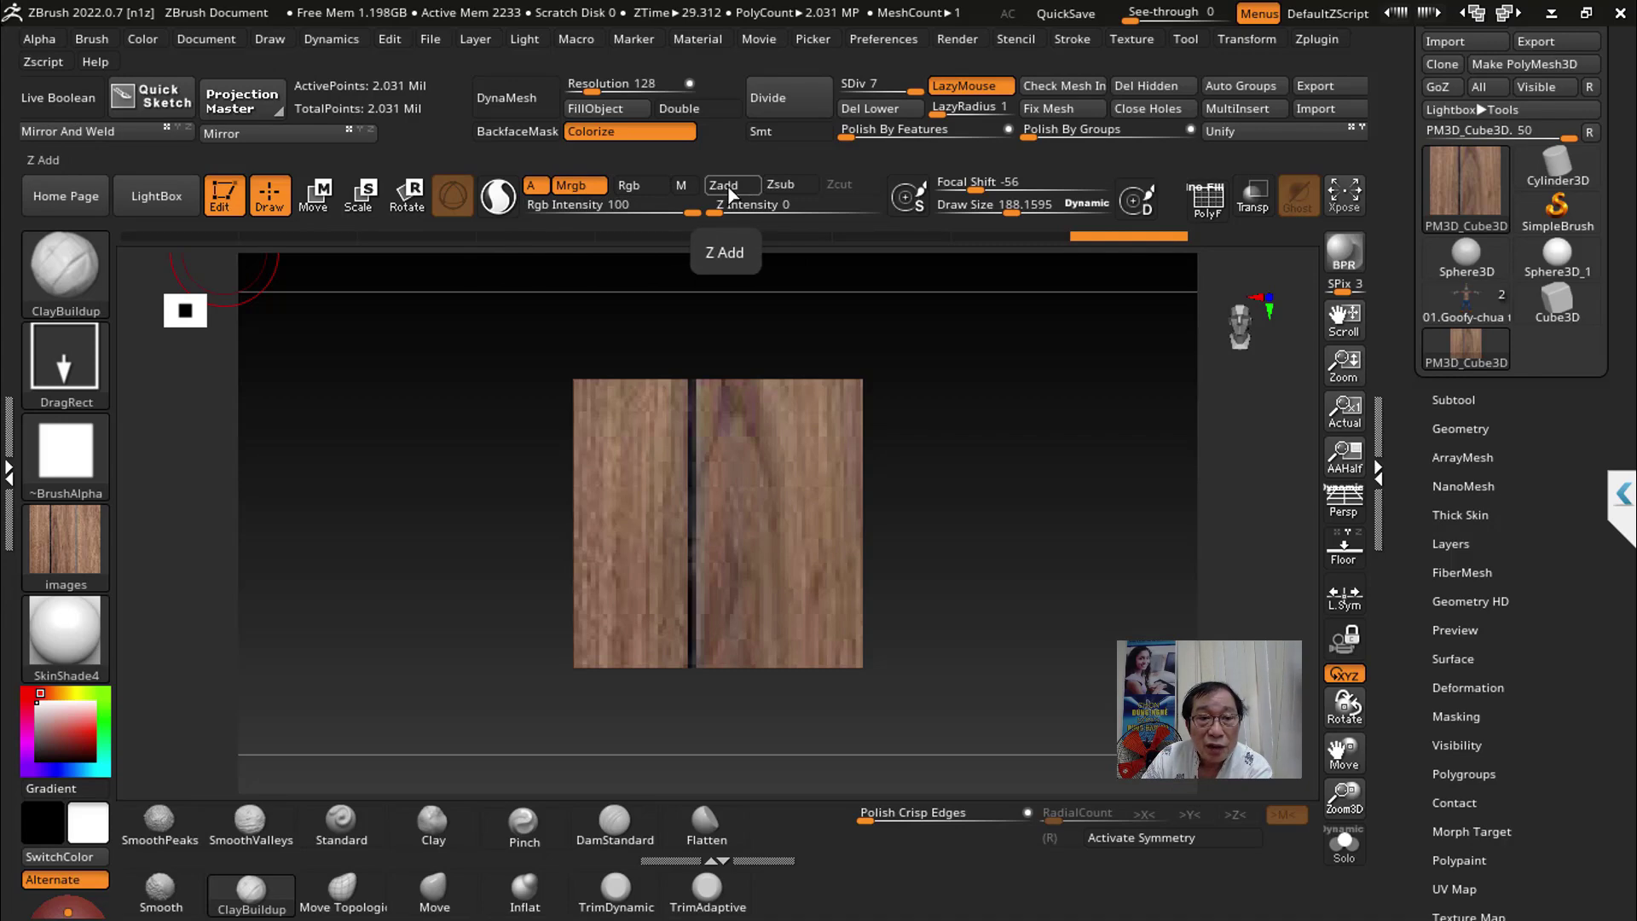
pyautogui.click(571, 186)
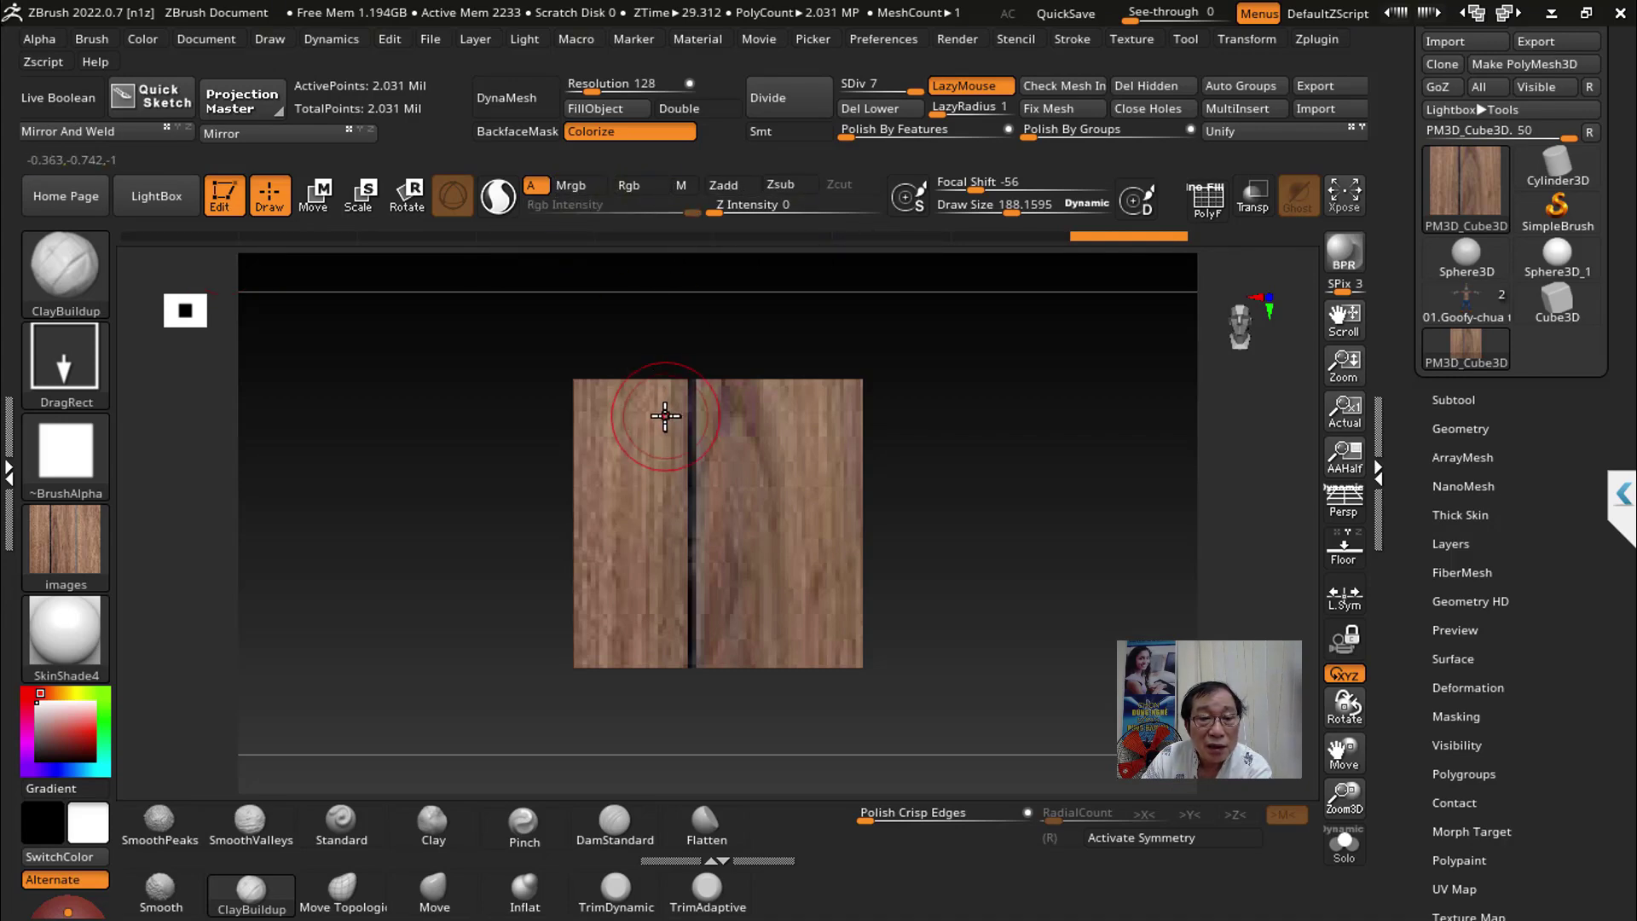
pyautogui.click(584, 192)
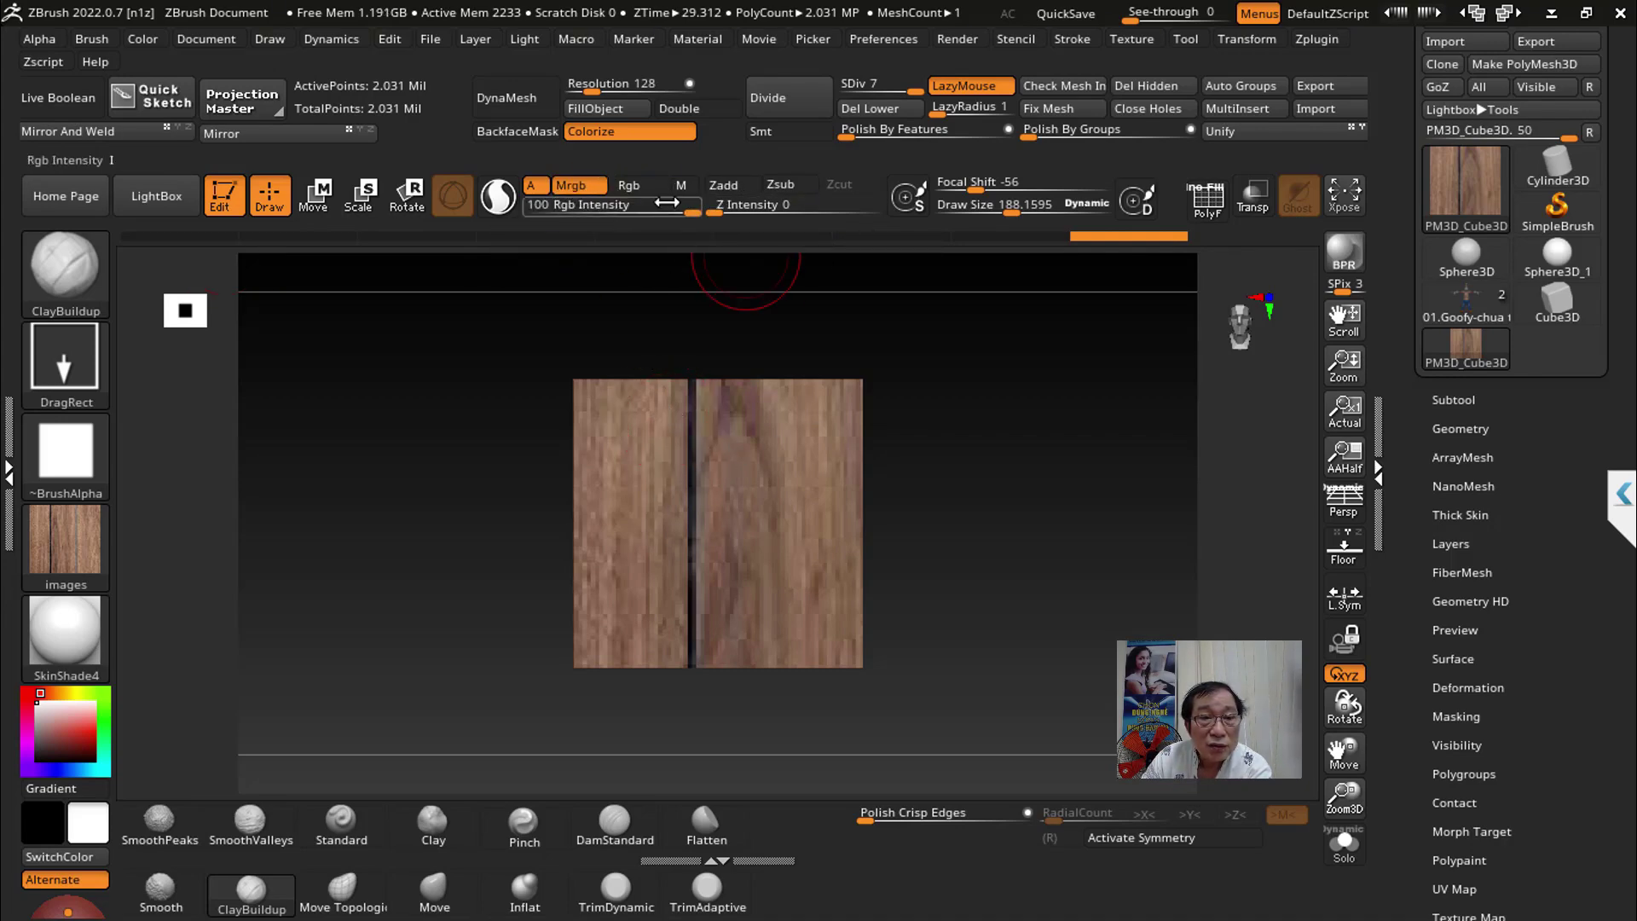
pyautogui.moveTo(694, 446); pyautogui.dragTo(689, 731)
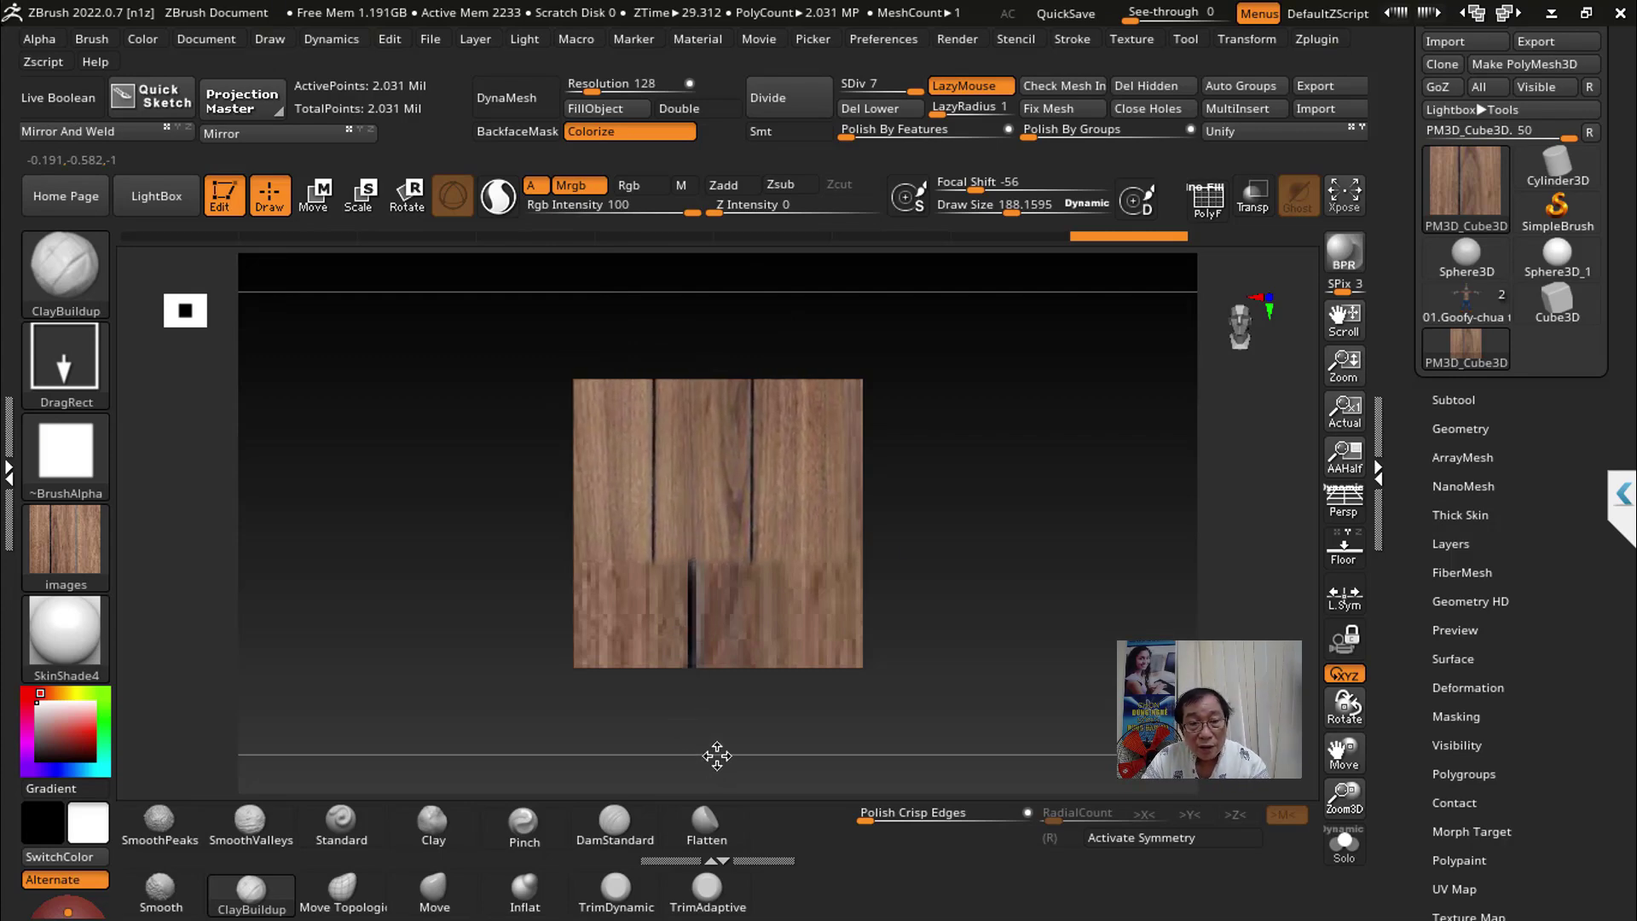
pyautogui.hotkey('ctrl', 'z')
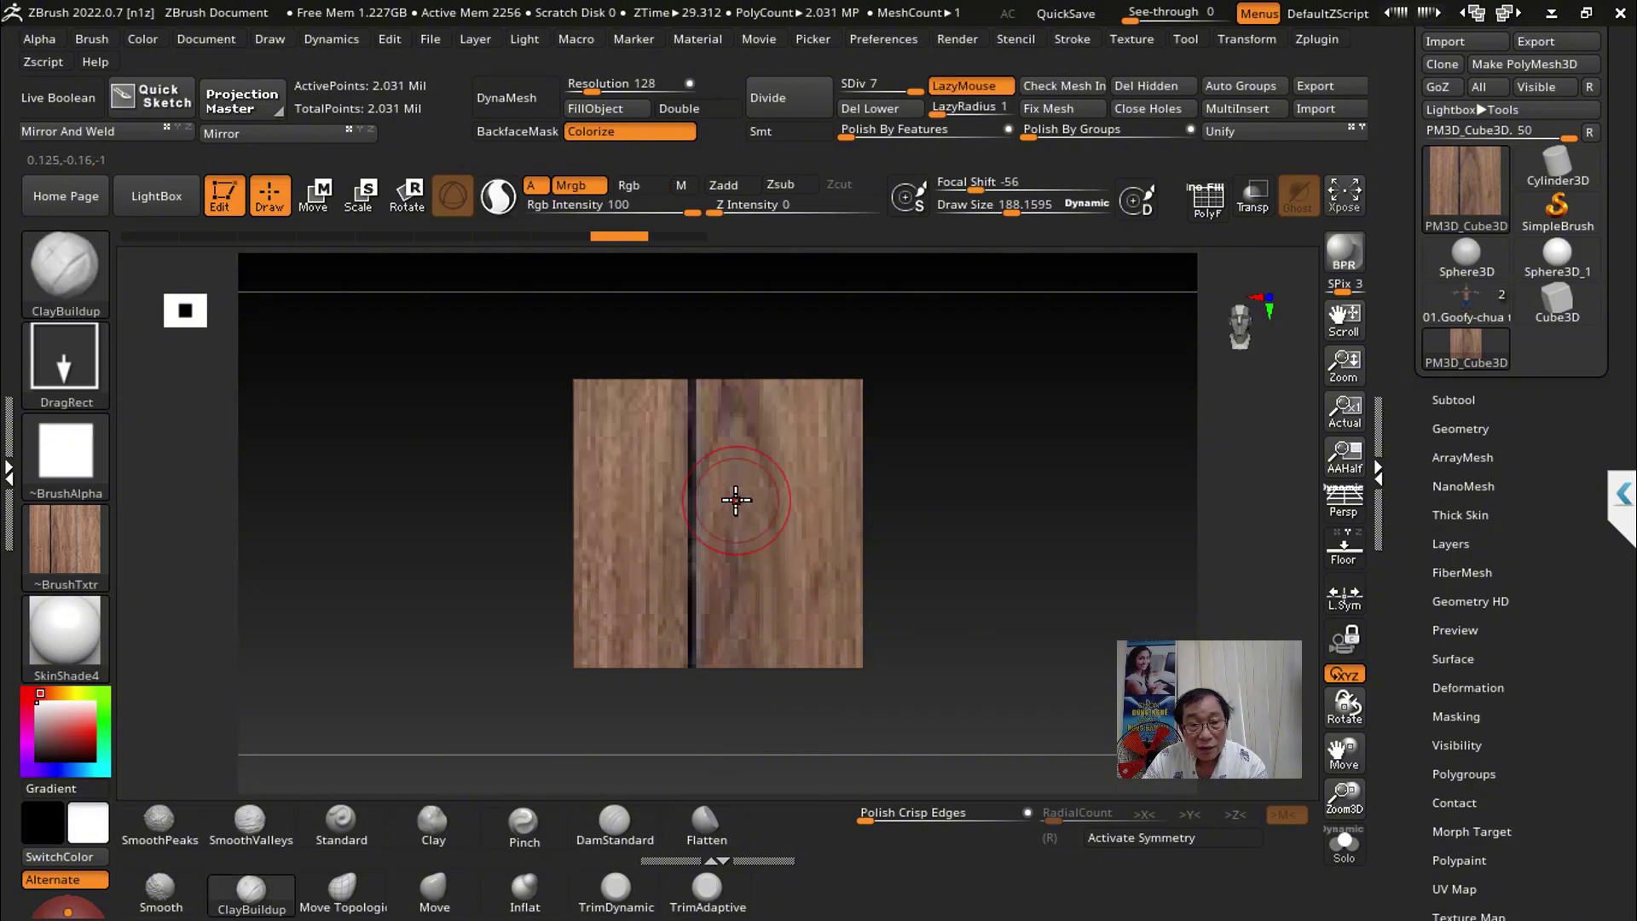
pyautogui.moveTo(742, 494); pyautogui.dragTo(736, 730)
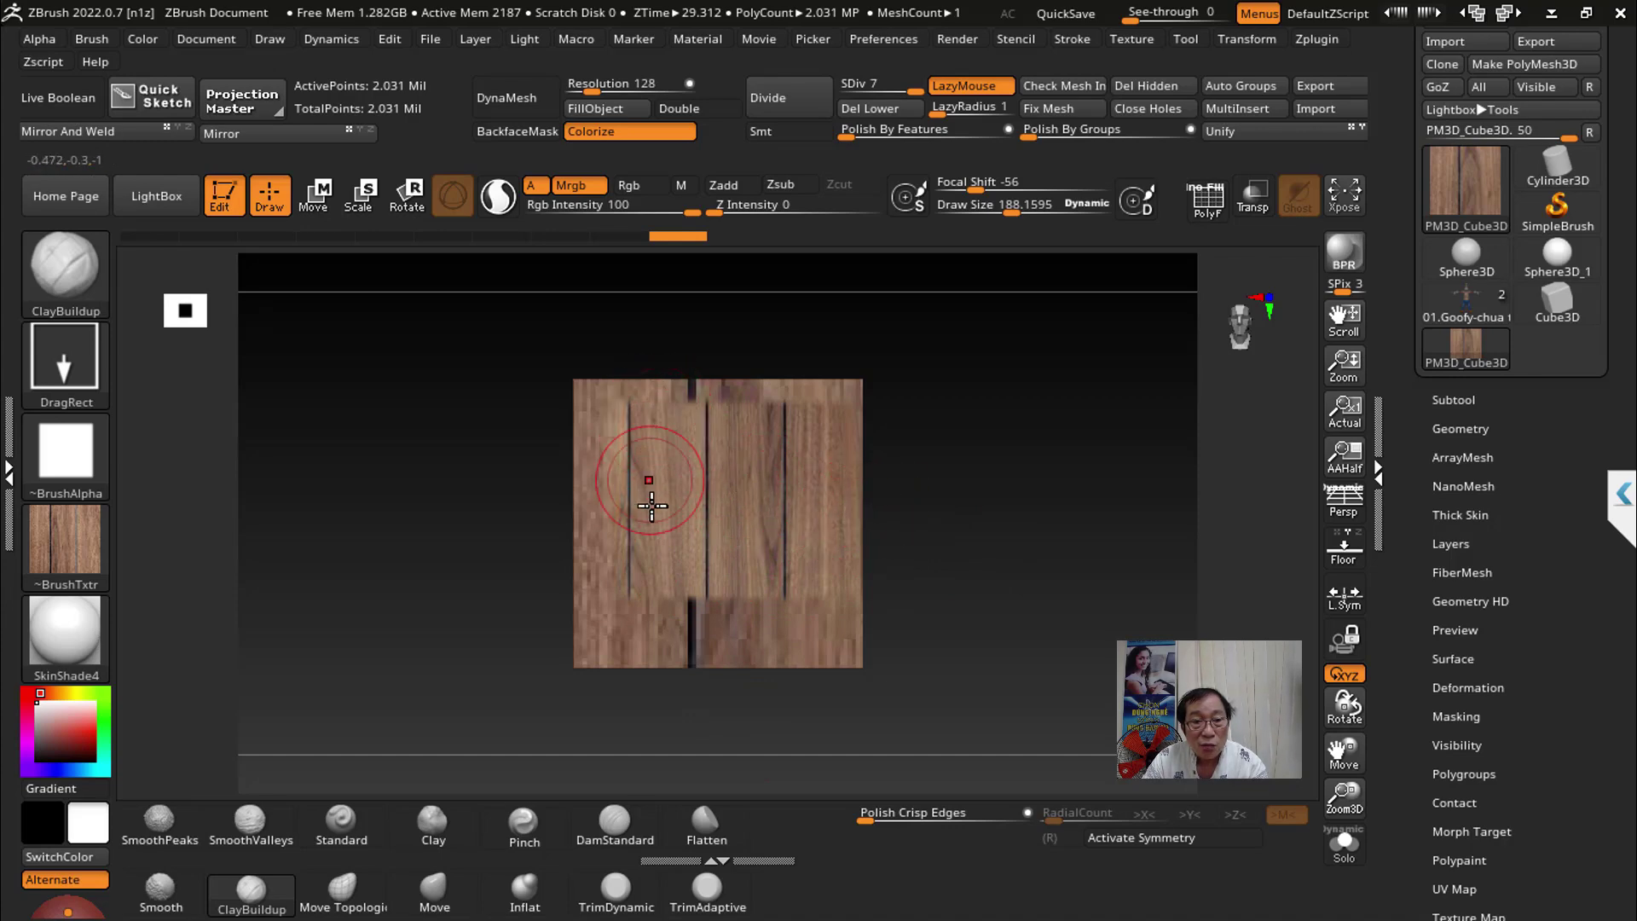
pyautogui.hotkey('ctrl', 'z')
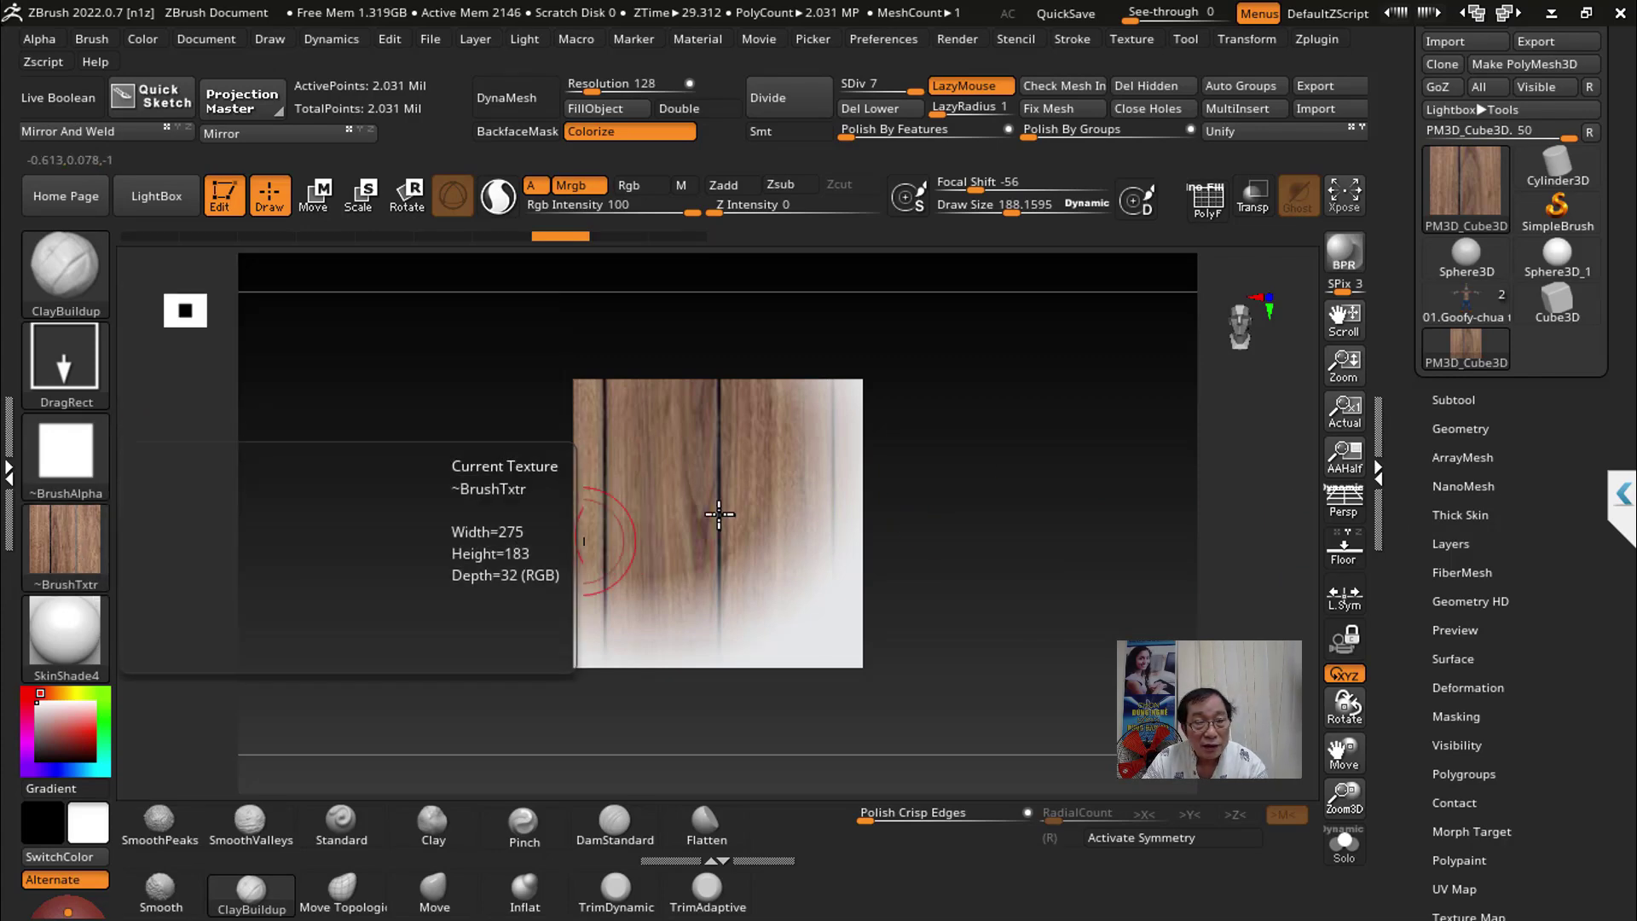
# Step: Stamp a wood rectangle from the Texture options, then slide Undo History back to the blank plane
pyautogui.scroll(-8, 1509, 477)
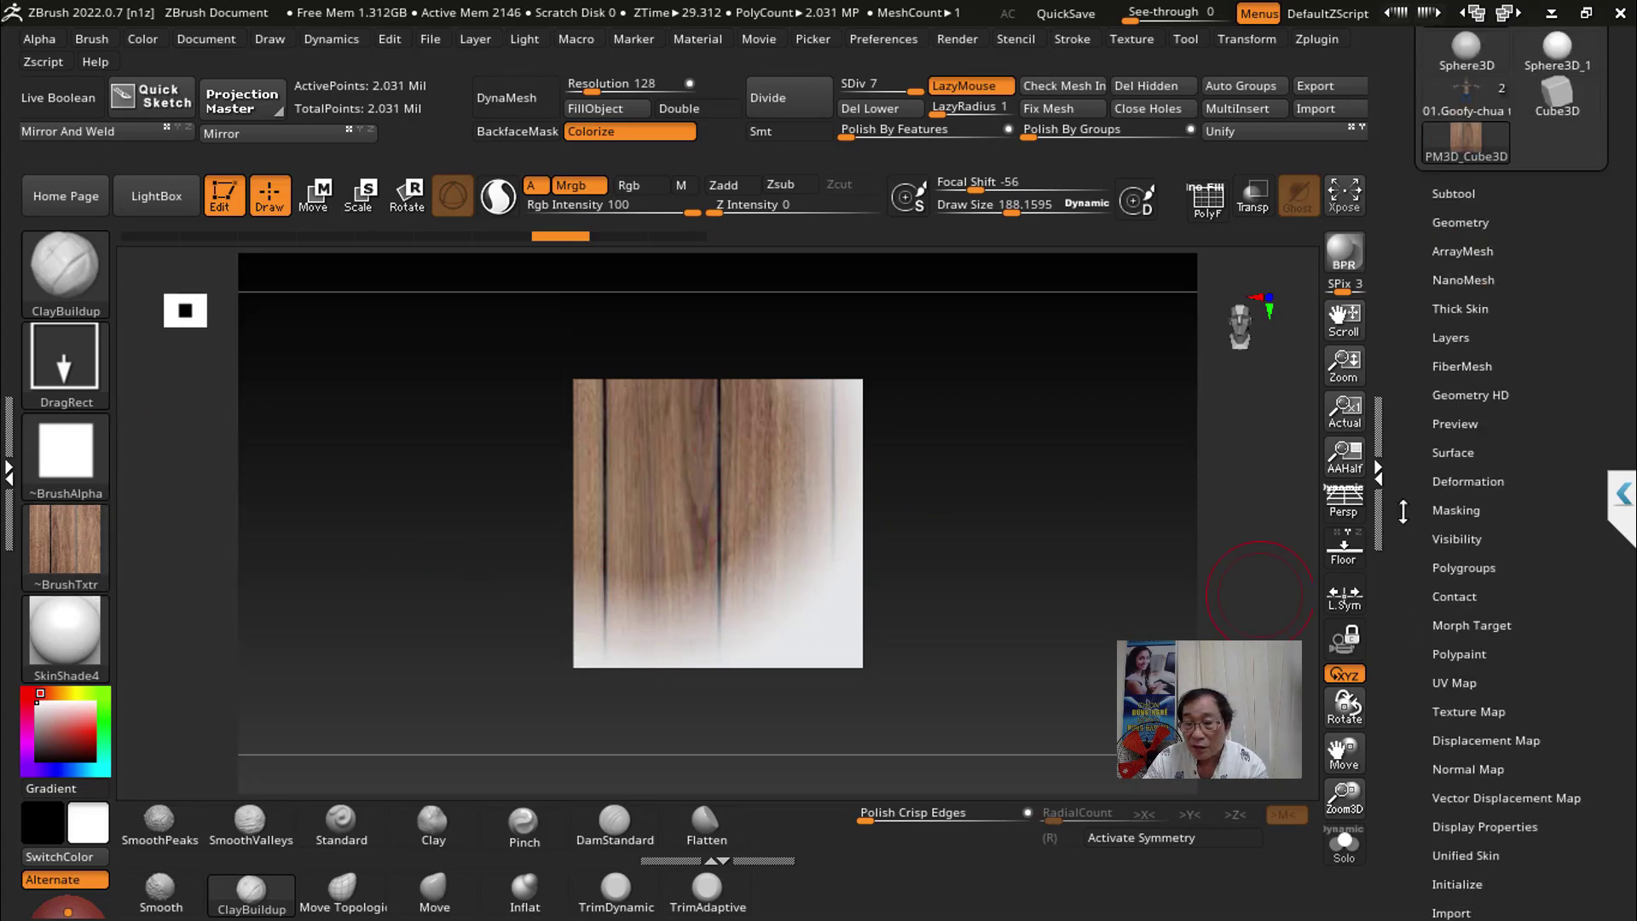
pyautogui.scroll(-2, 1446, 733)
pyautogui.scroll(-3, 1432, 767)
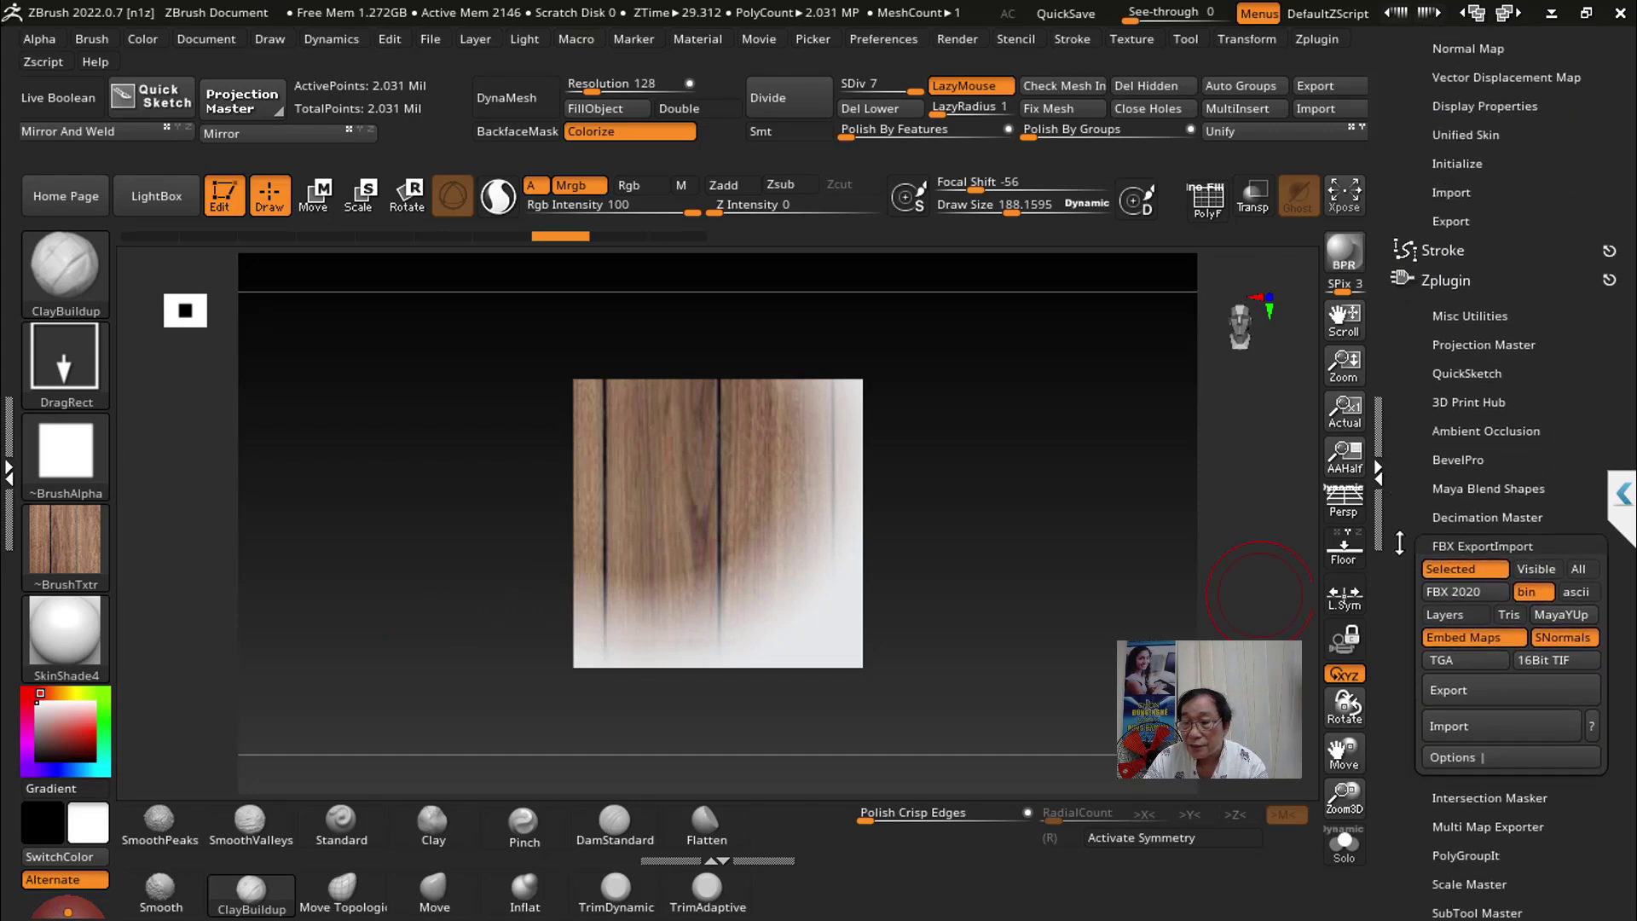
pyautogui.scroll(-15, 1422, 682)
pyautogui.scroll(3, 1422, 559)
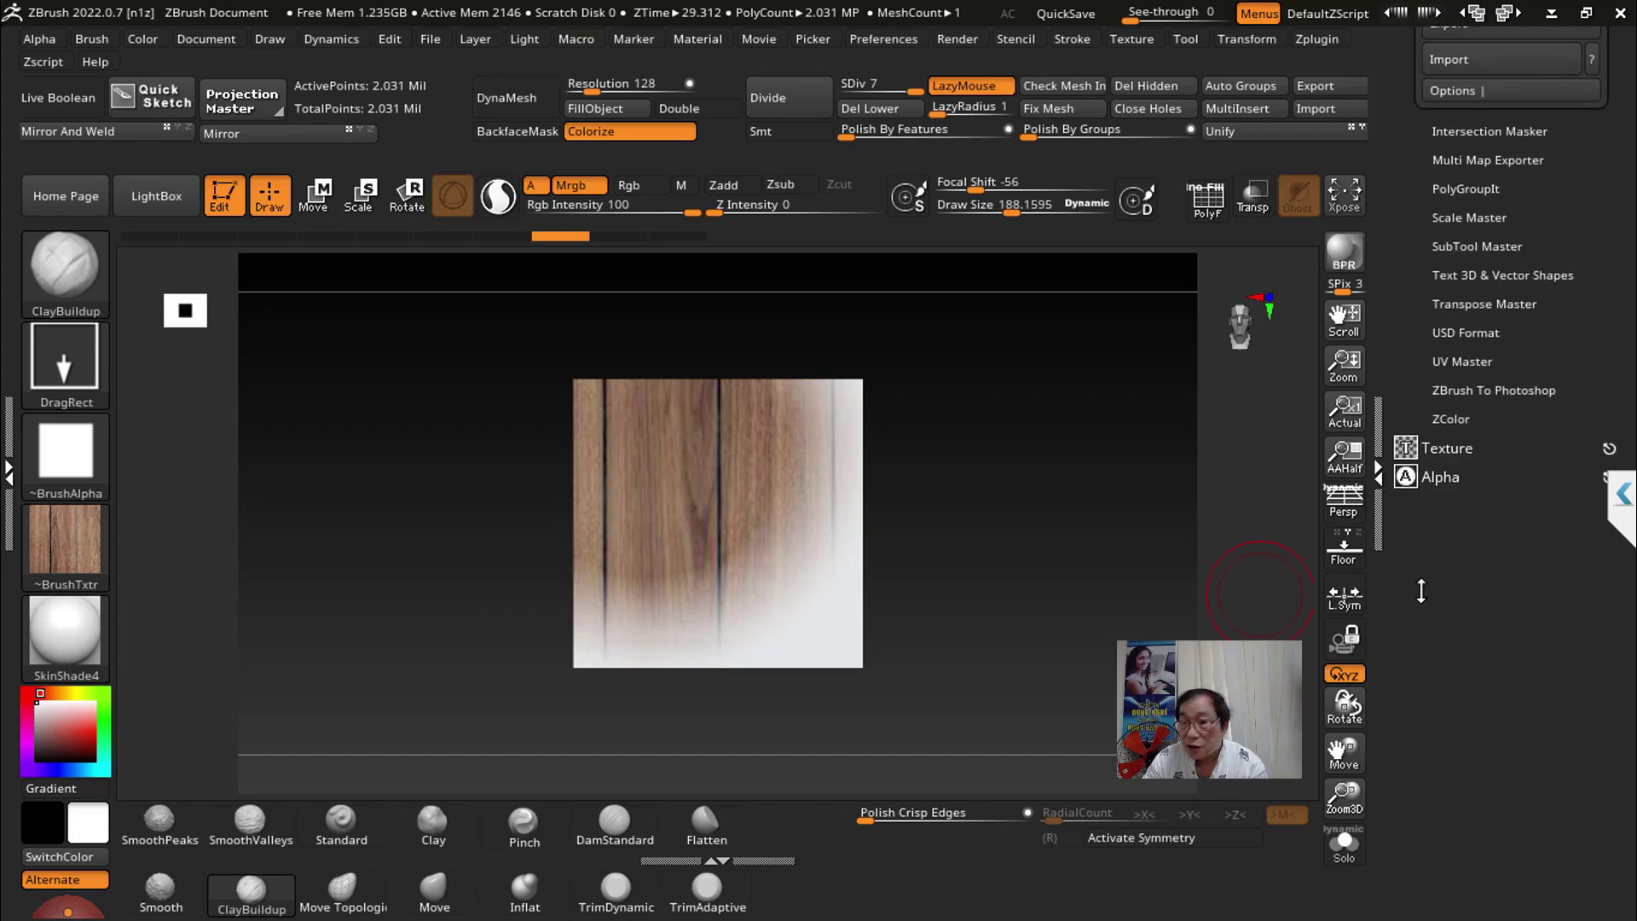
pyautogui.click(1446, 461)
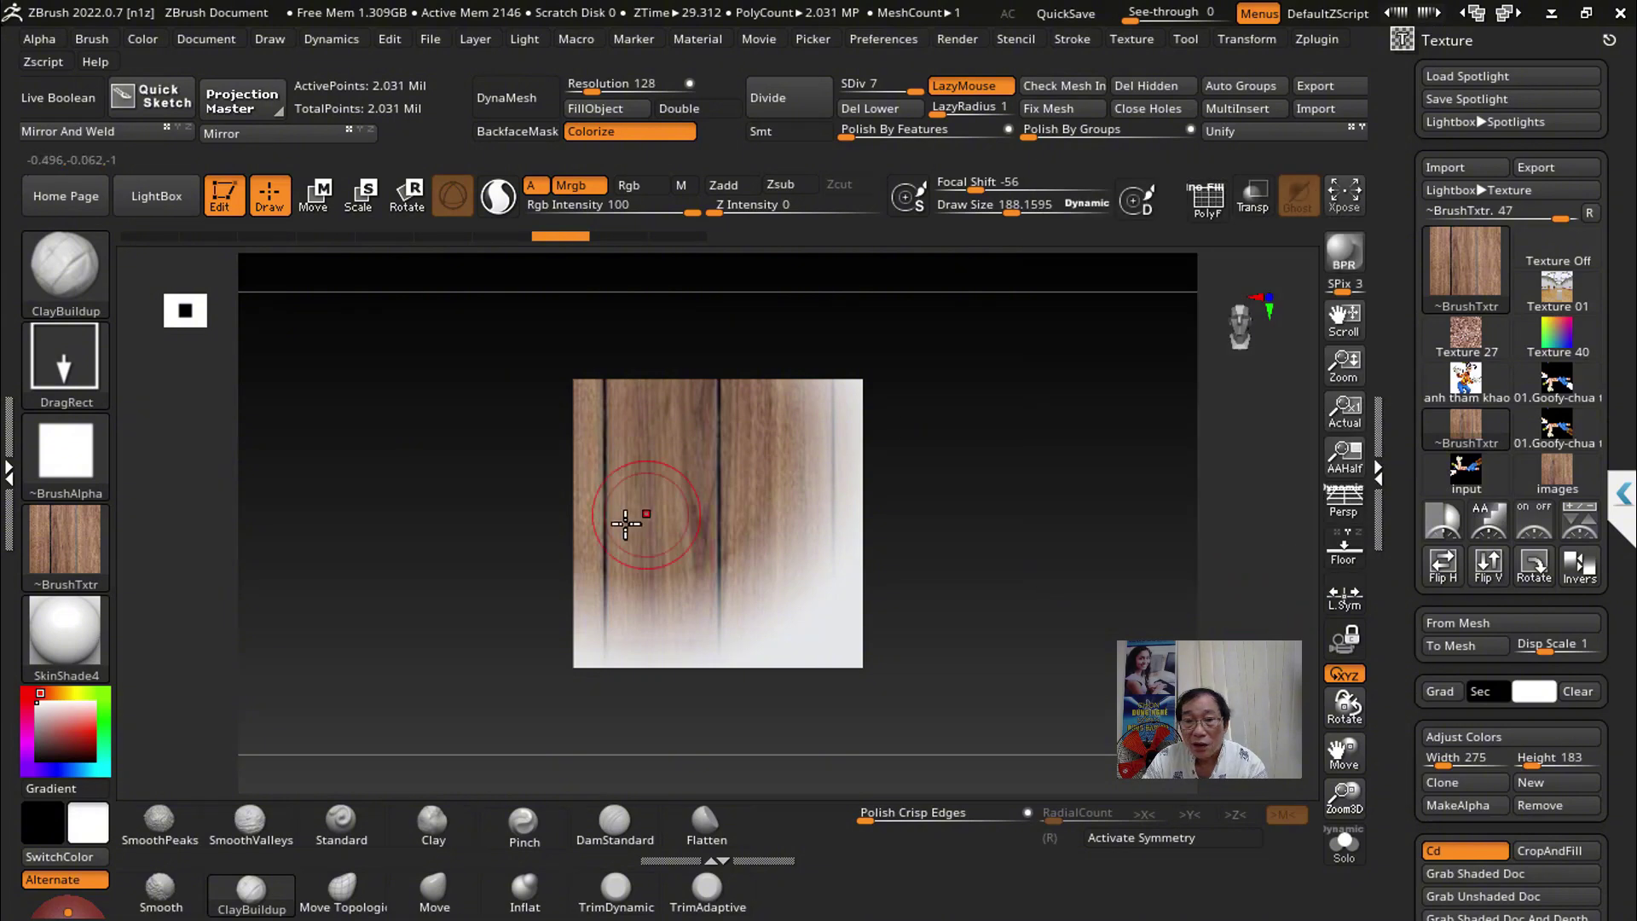
pyautogui.moveTo(761, 569)
pyautogui.mouseDown()
pyautogui.moveTo(781, 432)
pyautogui.moveTo(772, 550)
pyautogui.mouseUp()
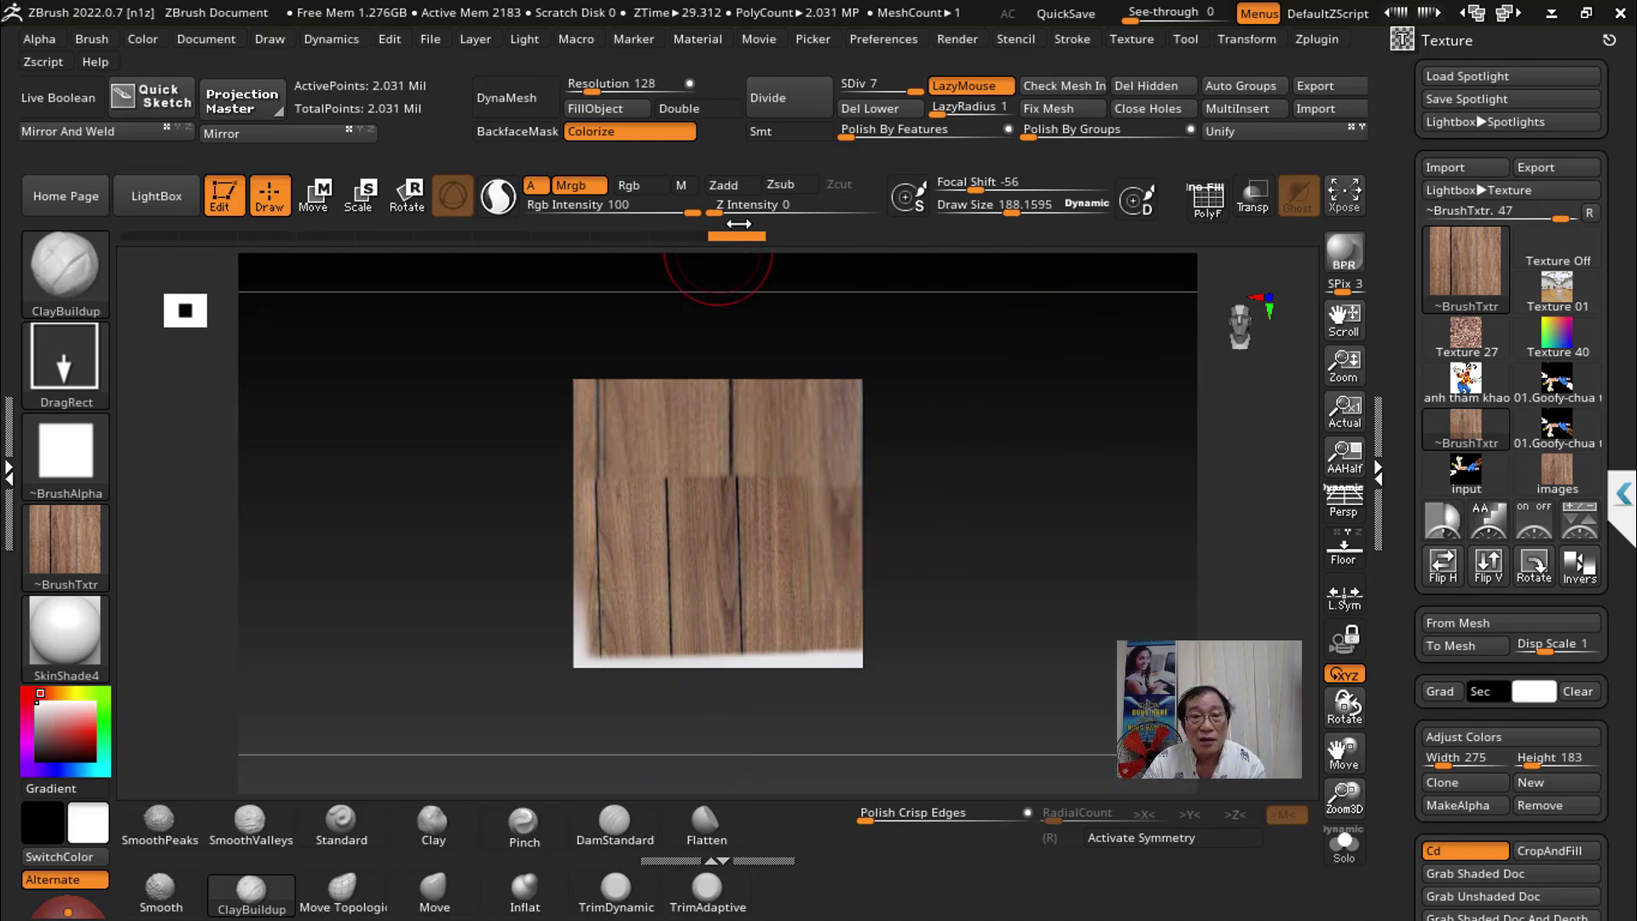
pyautogui.moveTo(737, 236); pyautogui.dragTo(427, 256)
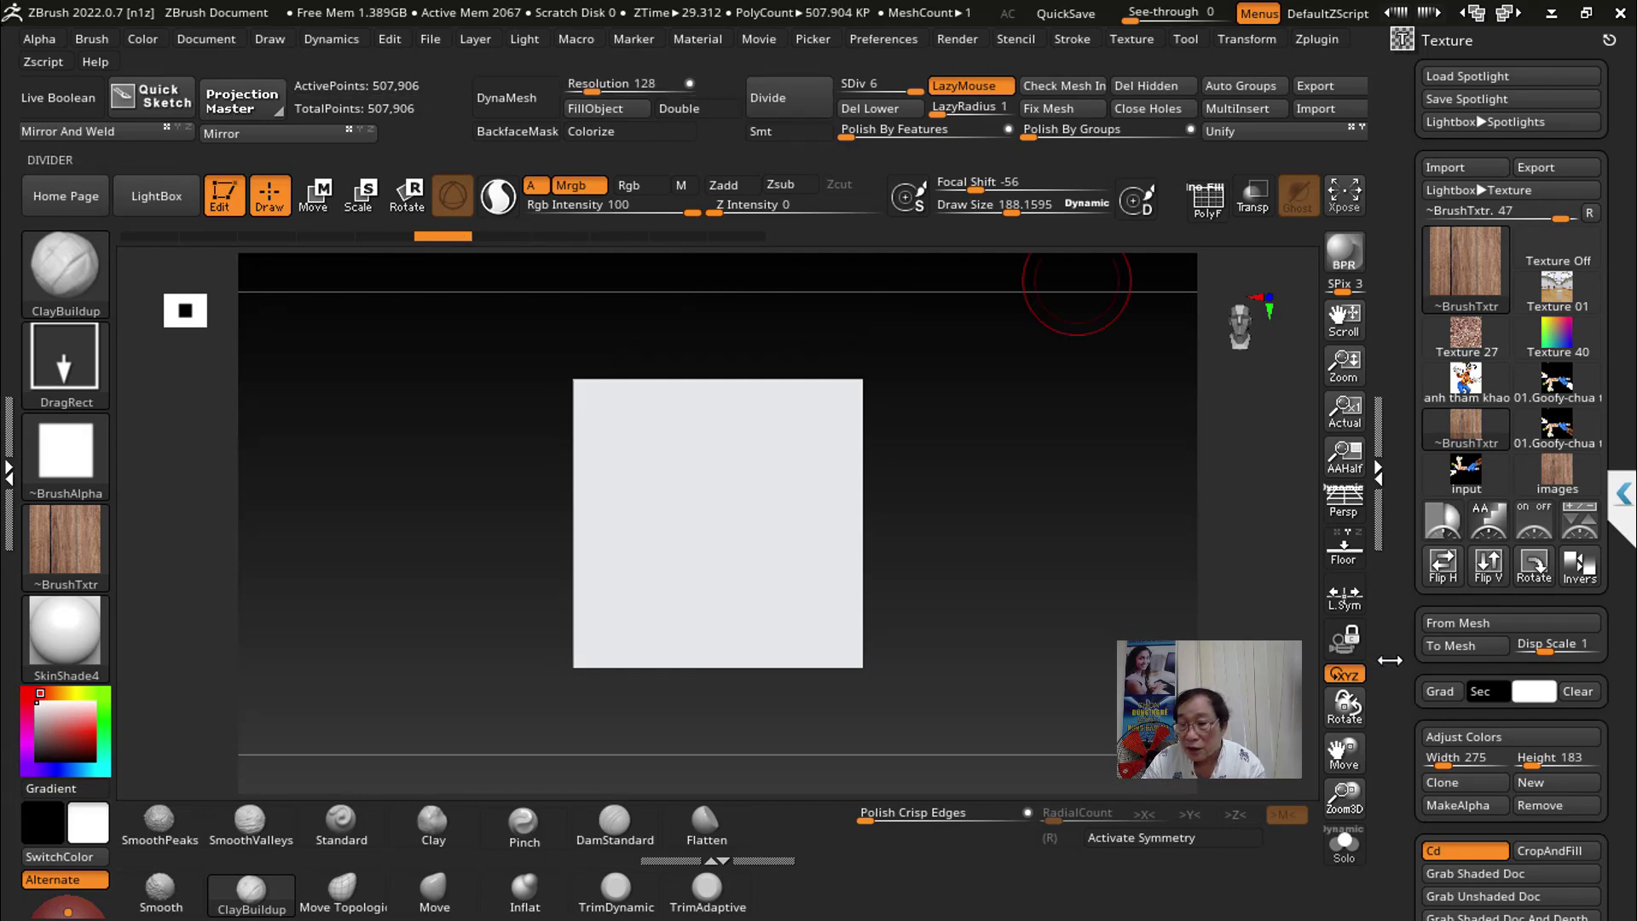
# Step: Add the wood texture to Spotlight and drag it larger over the canvas
pyautogui.click(1390, 660)
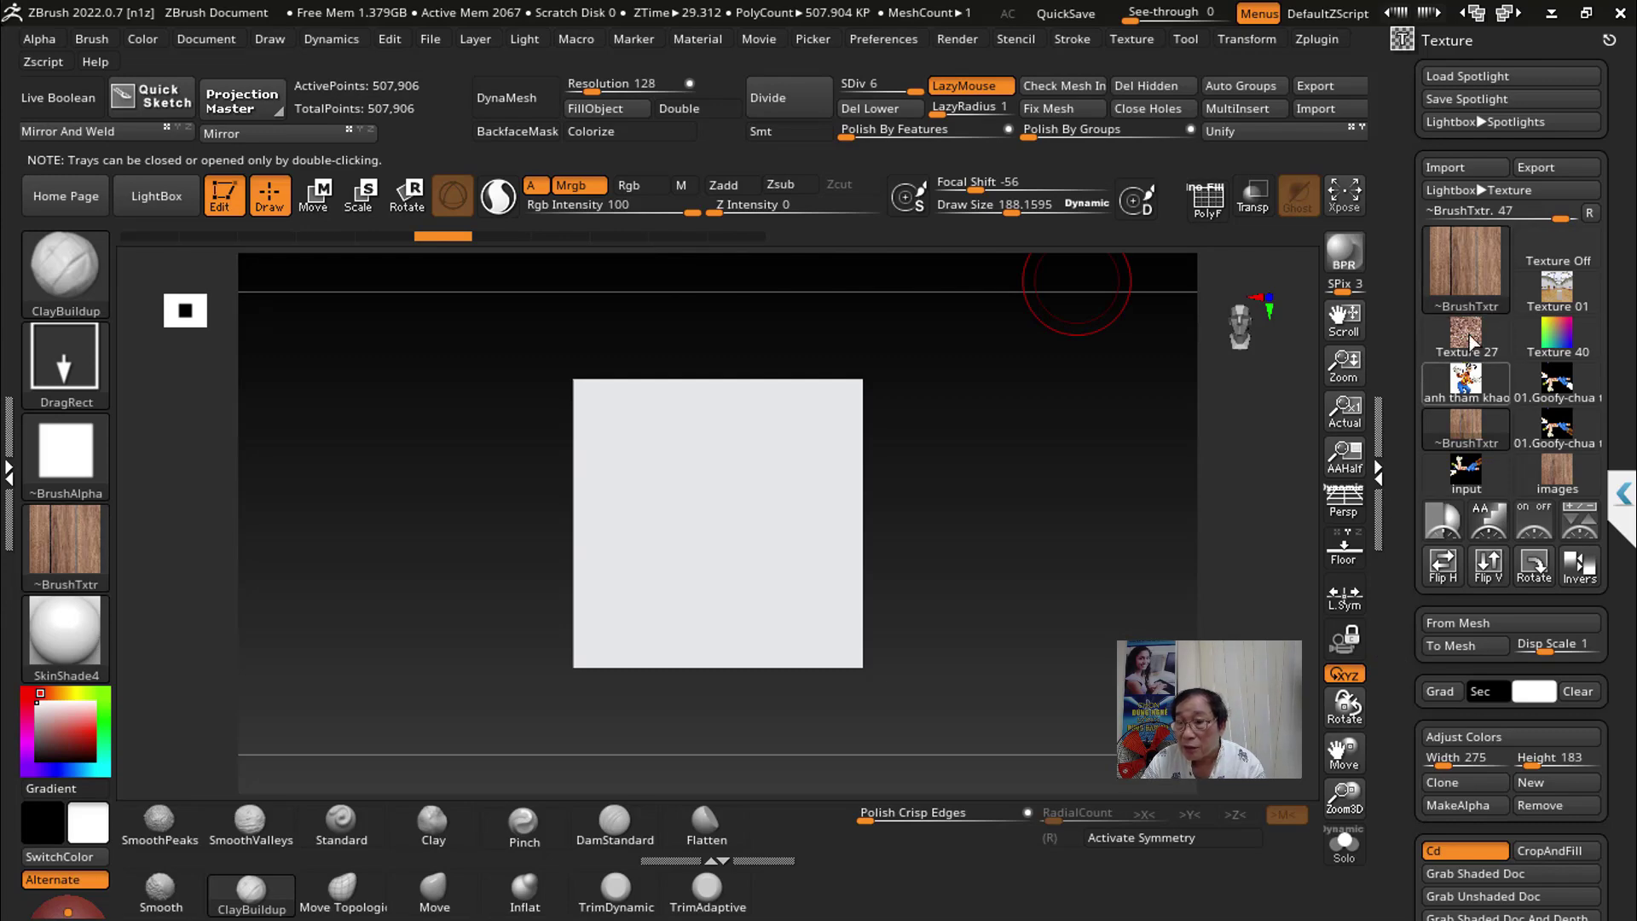
pyautogui.moveTo(1410, 202); pyautogui.dragTo(1411, 338)
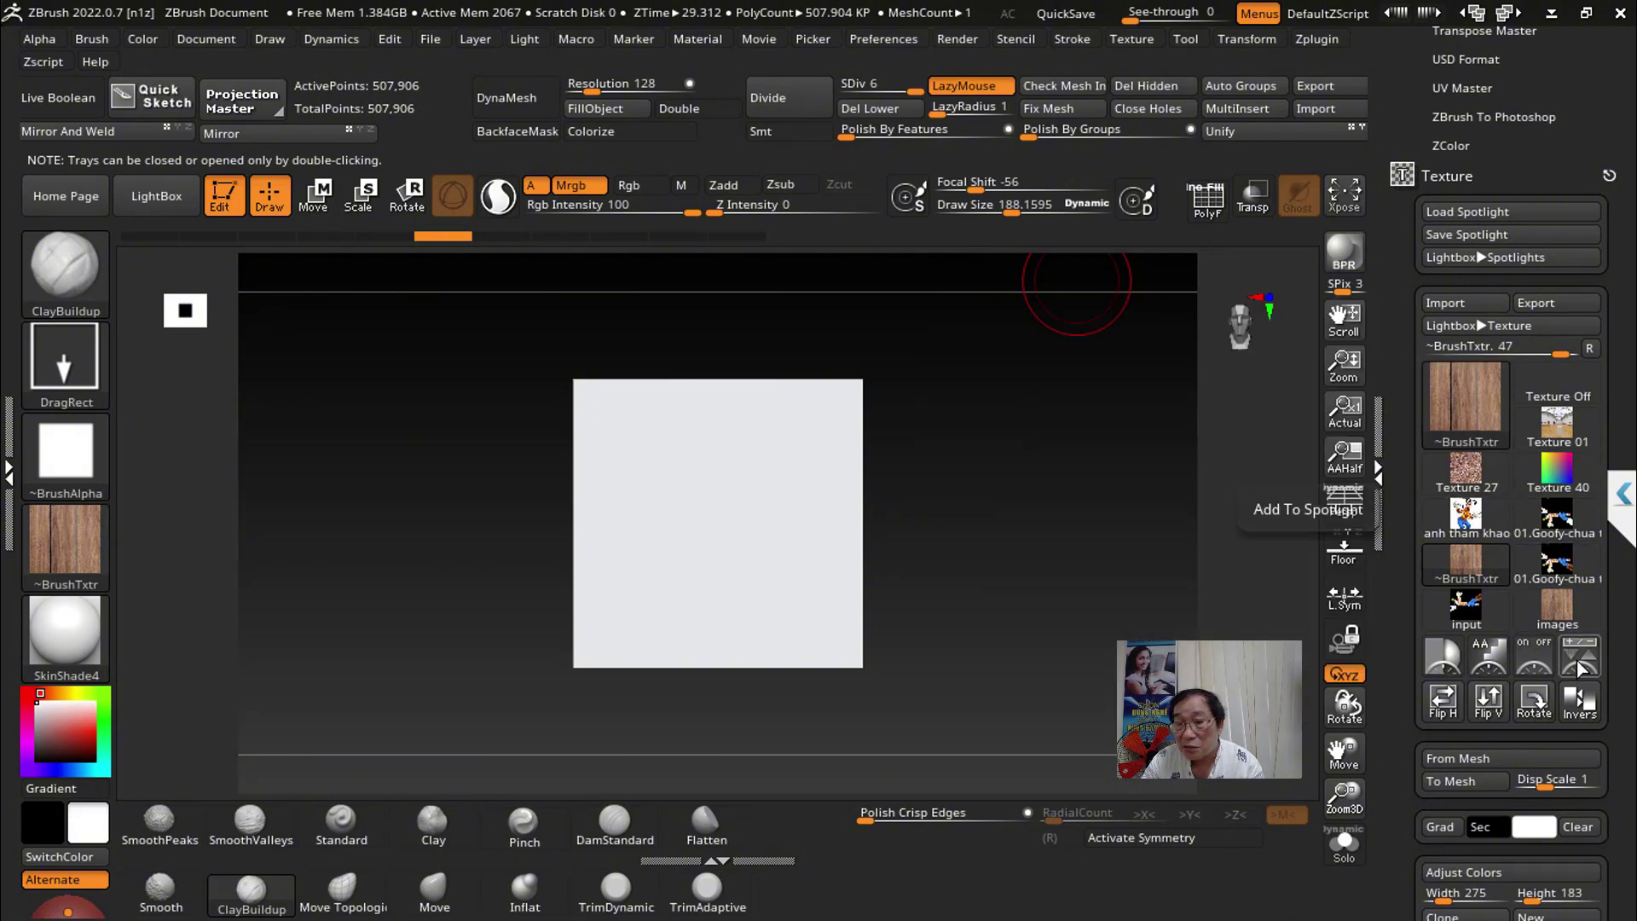
pyautogui.click(1579, 667)
pyautogui.moveTo(777, 360); pyautogui.dragTo(953, 468)
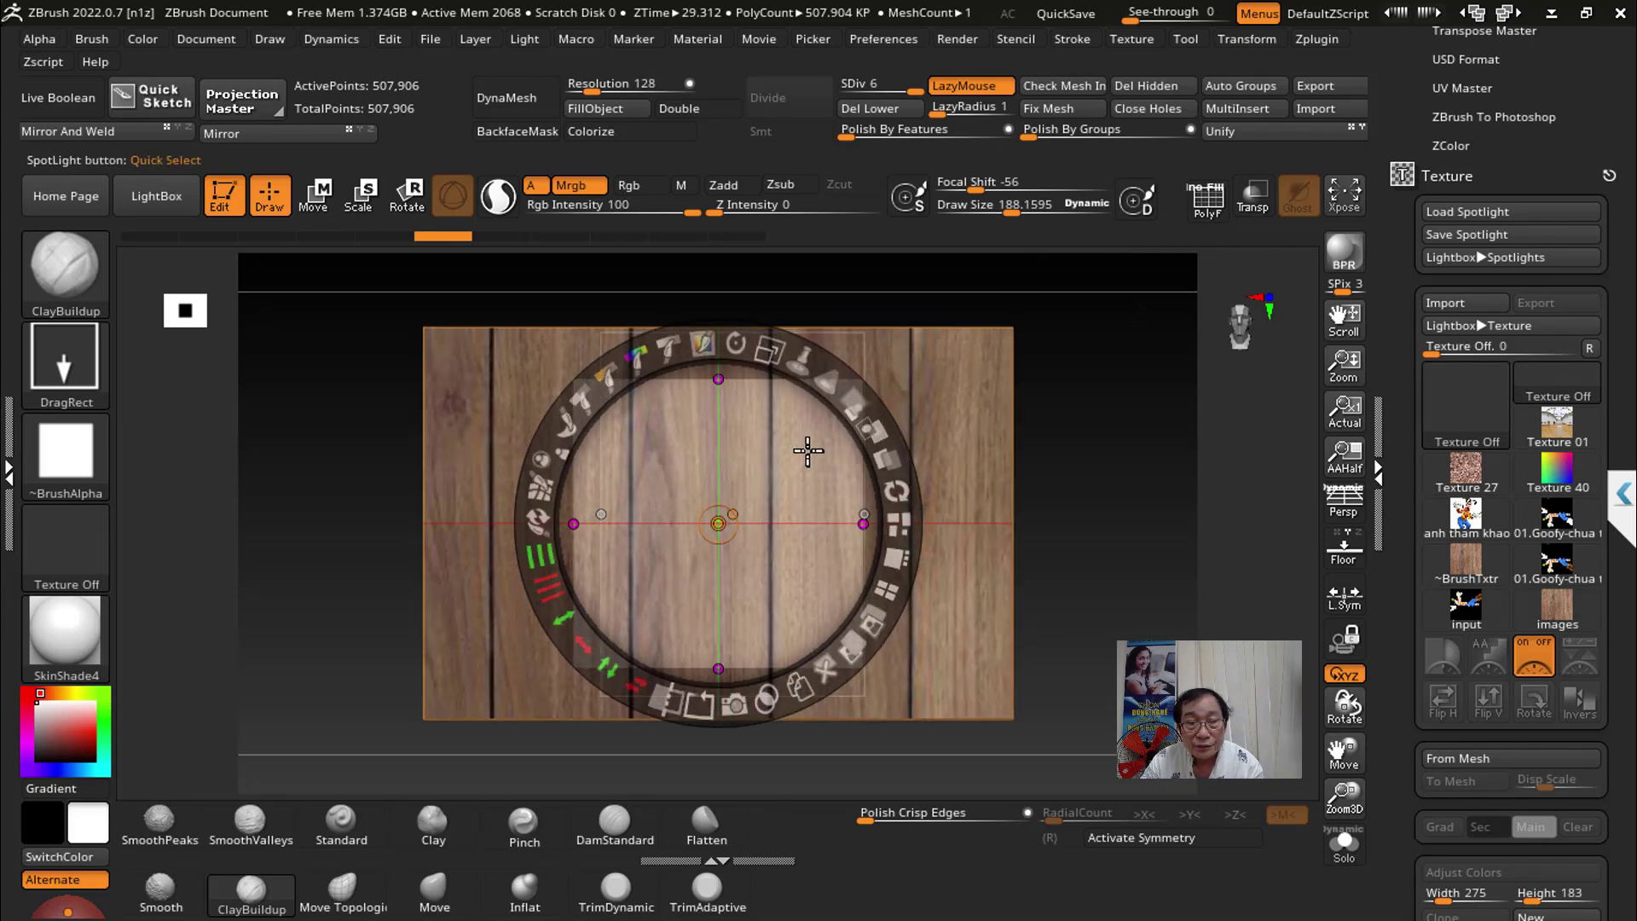
# Step: Tile the Spotlight images proportionally and delete the cartoon image from Spotlight
pyautogui.click(886, 588)
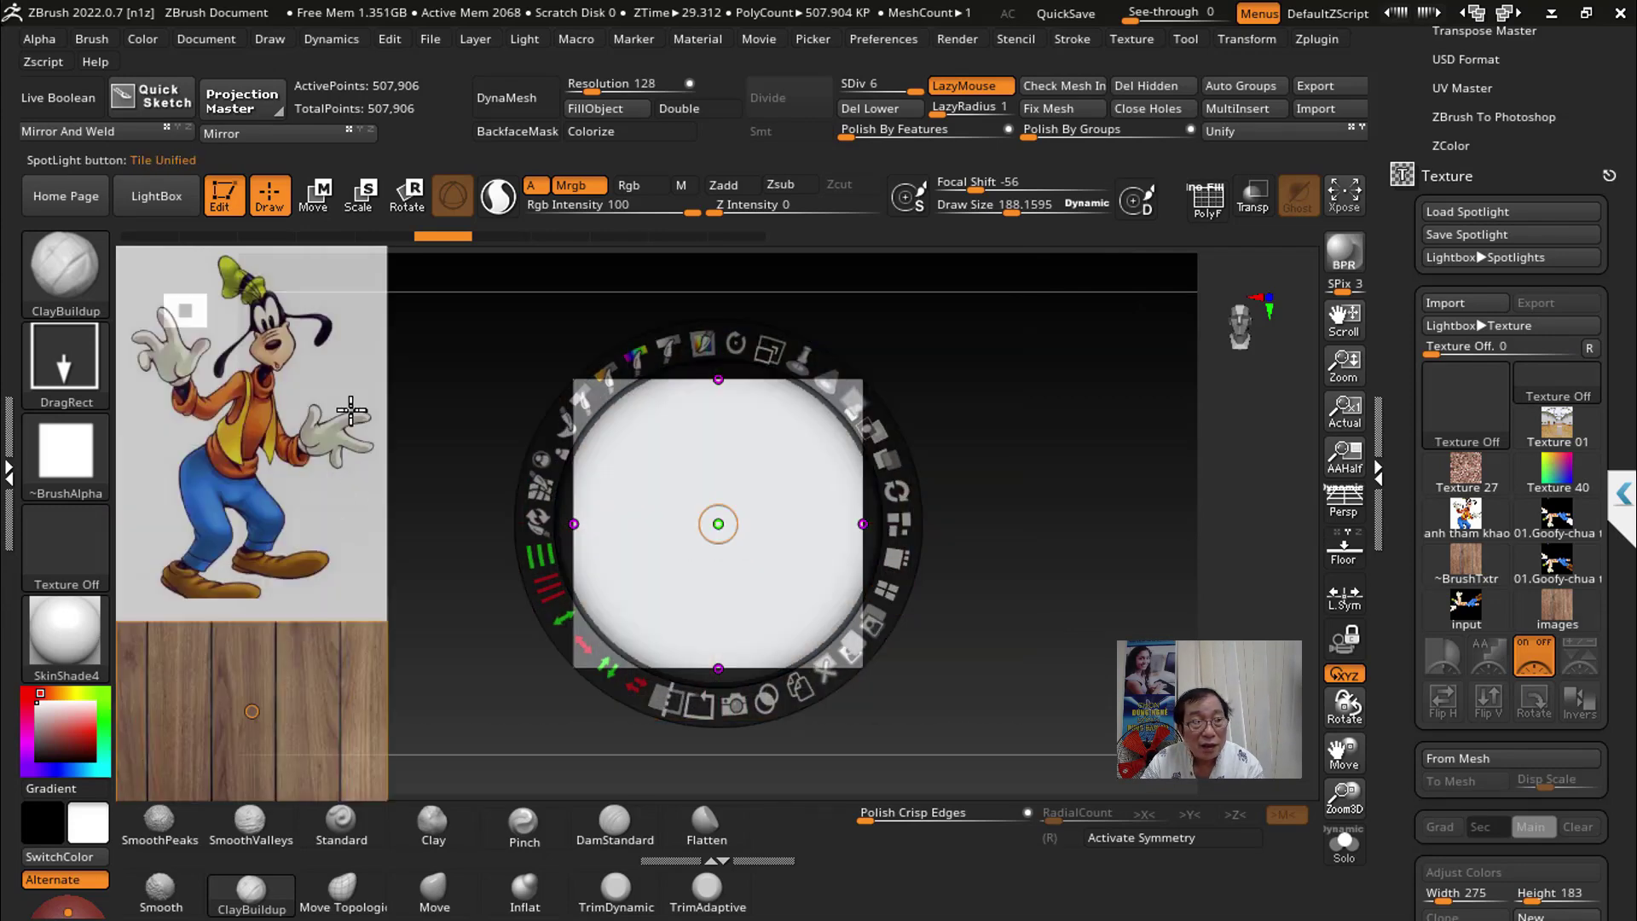
pyautogui.click(354, 376)
pyautogui.moveTo(1411, 89); pyautogui.dragTo(1440, 506)
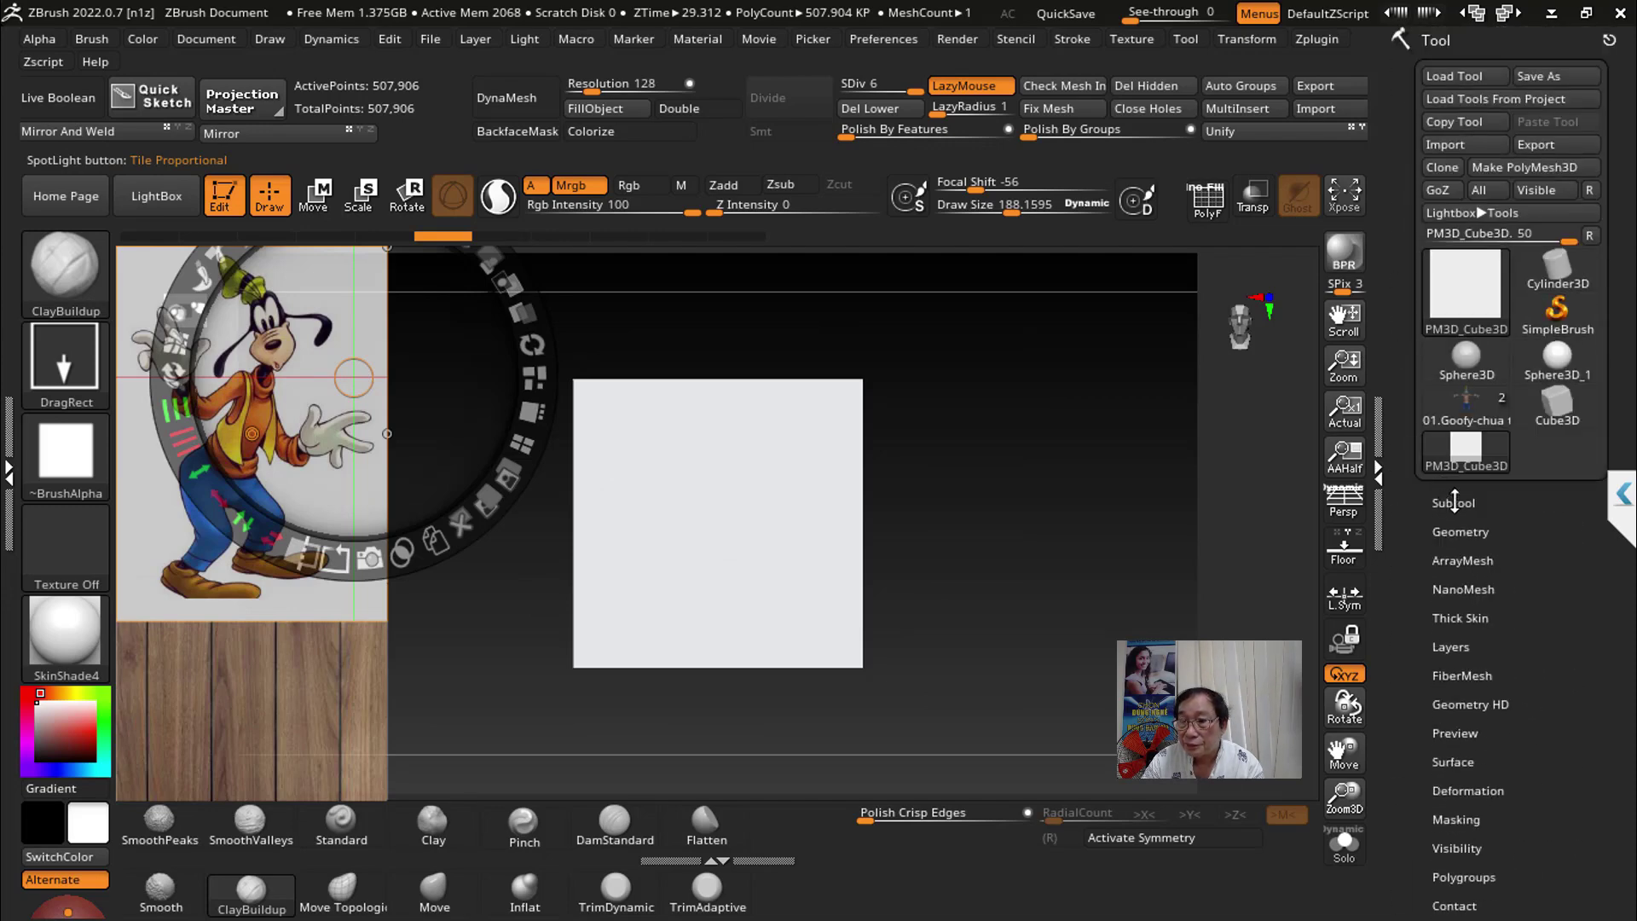
pyautogui.click(1453, 502)
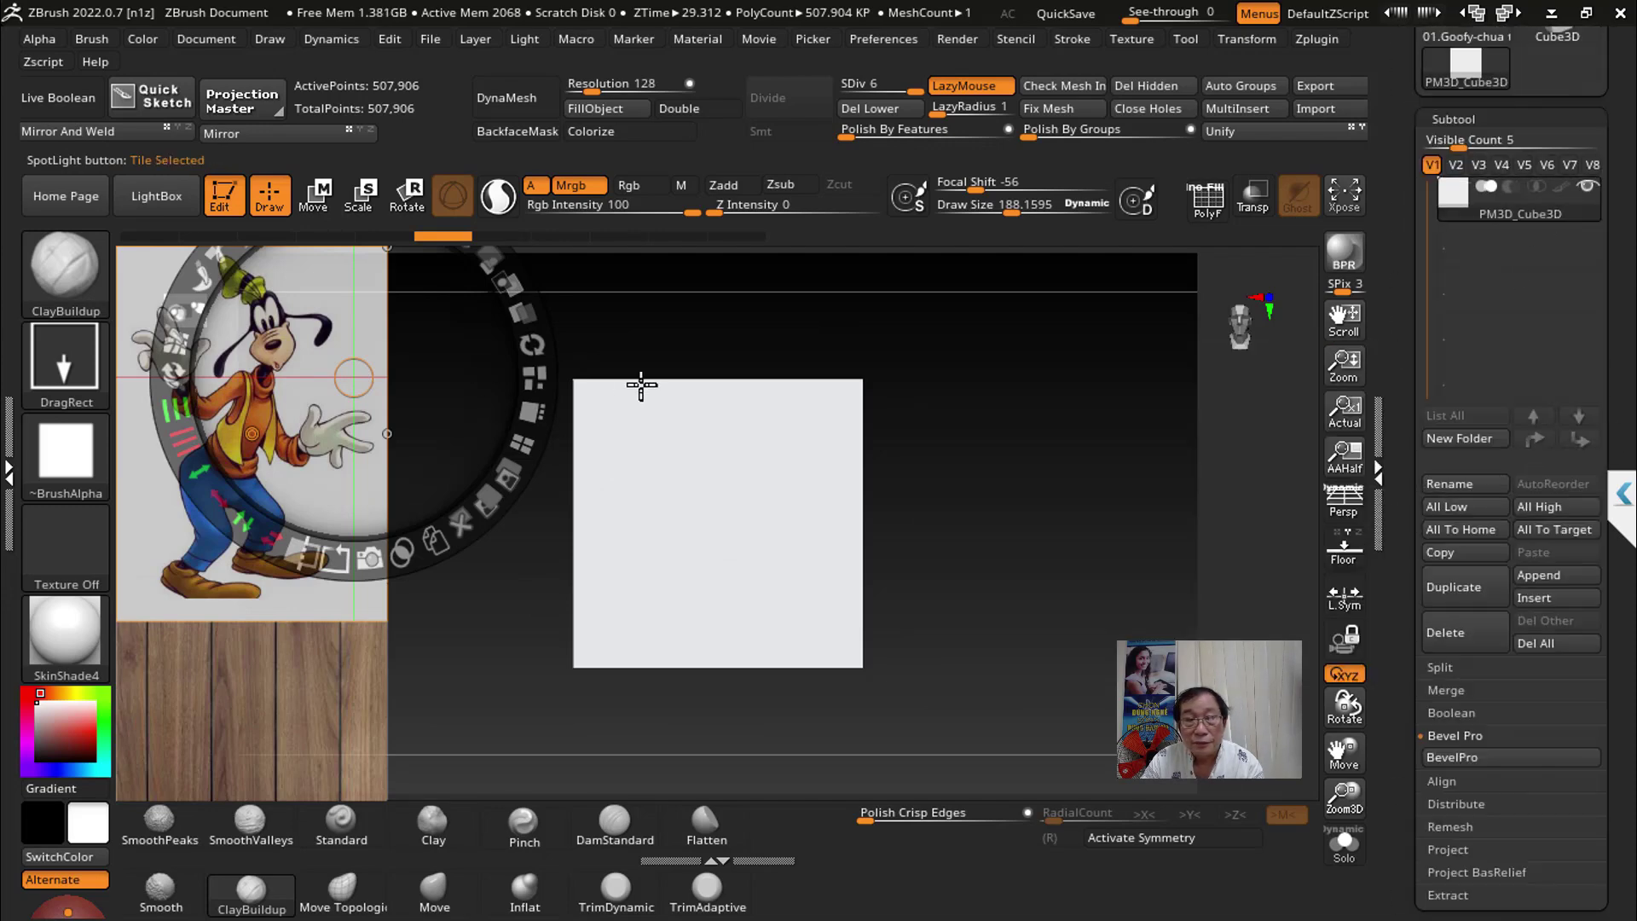
pyautogui.moveTo(355, 385); pyautogui.dragTo(245, 386)
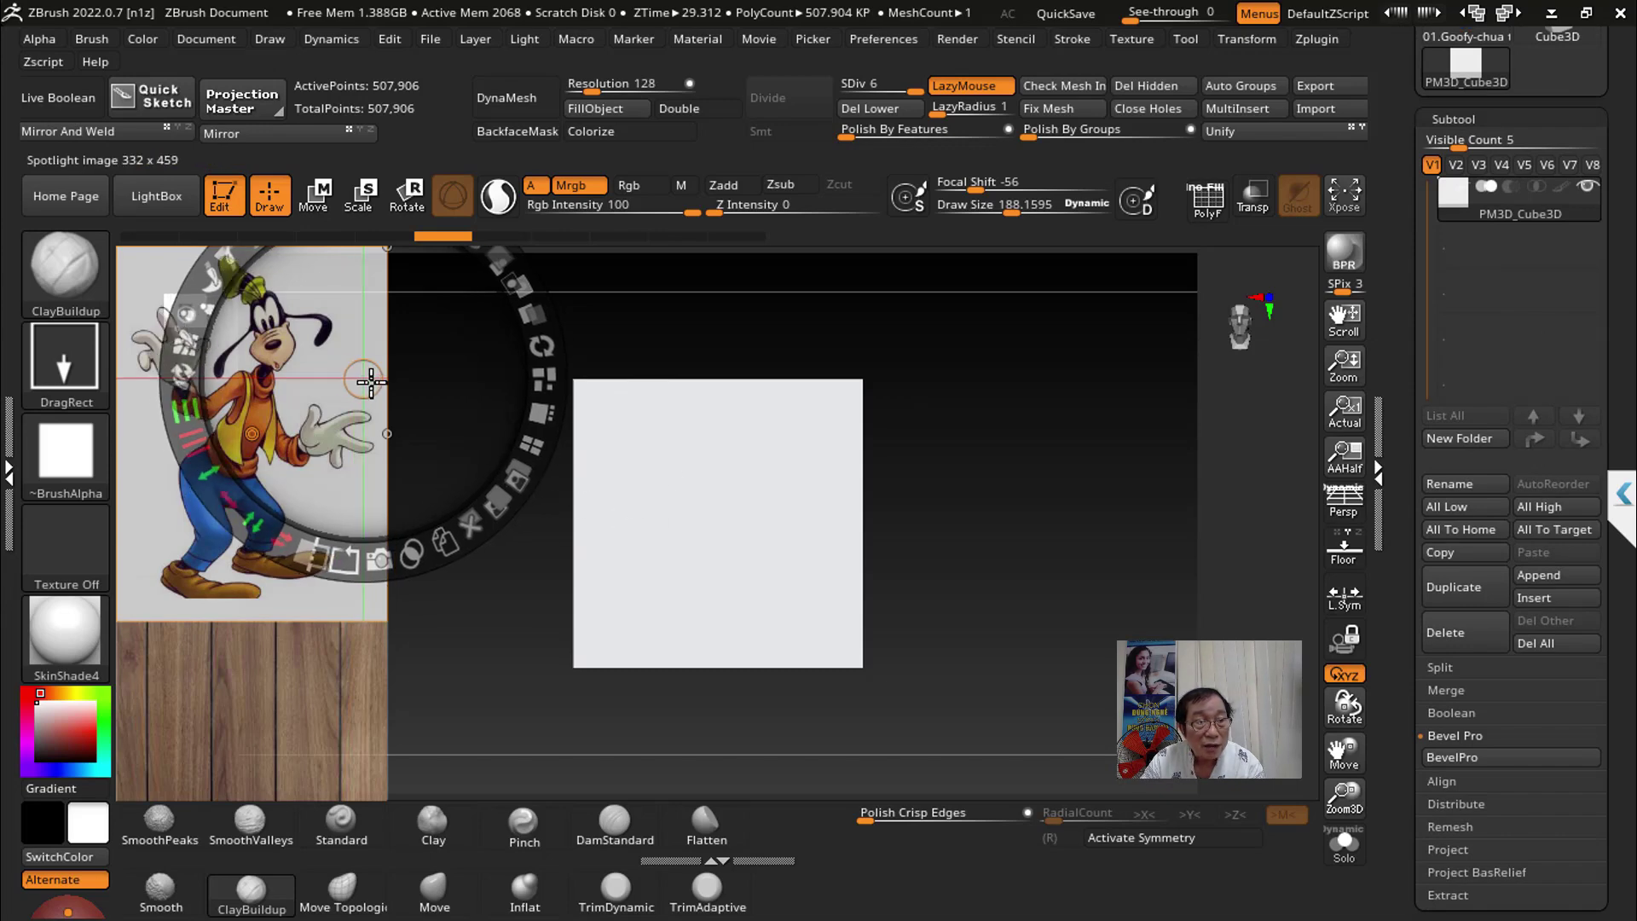
pyautogui.moveTo(341, 356); pyautogui.dragTo(1010, 418)
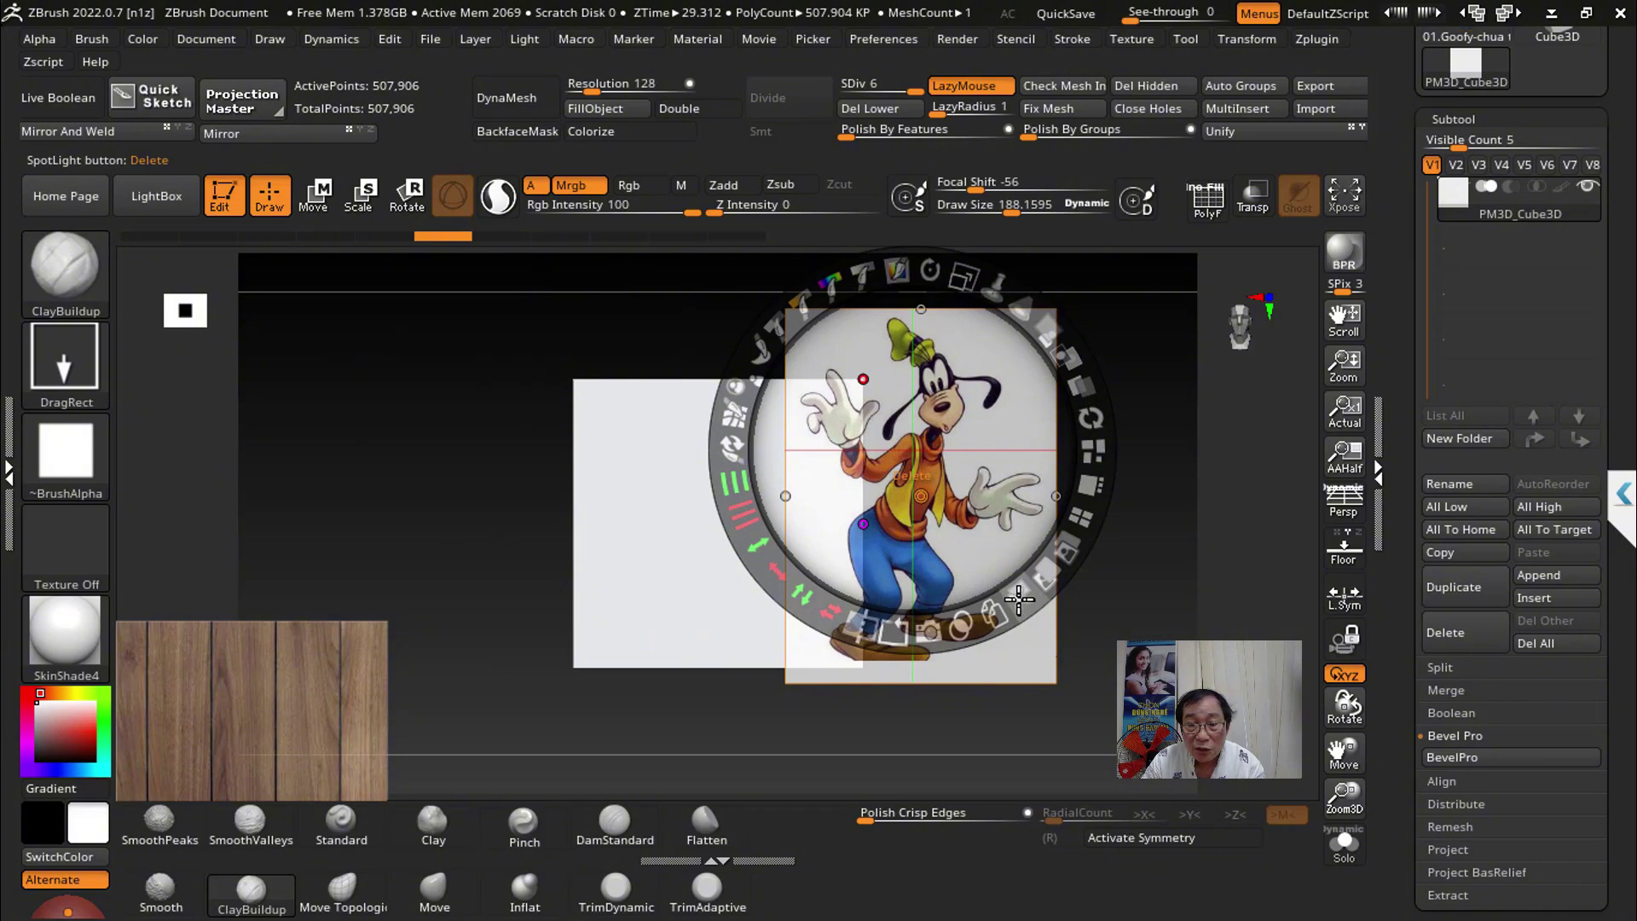
pyautogui.click(1018, 599)
# Step: Scale the Spotlight wood texture so it covers the whole white plane
pyautogui.moveTo(920, 490)
pyautogui.mouseDown()
pyautogui.moveTo(317, 695)
pyautogui.moveTo(596, 499)
pyautogui.moveTo(795, 461)
pyautogui.moveTo(805, 441)
pyautogui.mouseUp()
pyautogui.moveTo(860, 302)
pyautogui.mouseDown()
pyautogui.moveTo(831, 354)
pyautogui.moveTo(807, 296)
pyautogui.moveTo(767, 307)
pyautogui.mouseUp()
pyautogui.moveTo(793, 432)
pyautogui.mouseDown()
pyautogui.moveTo(893, 456)
pyautogui.moveTo(869, 458)
pyautogui.mouseUp()
pyautogui.moveTo(879, 322); pyautogui.dragTo(928, 453)
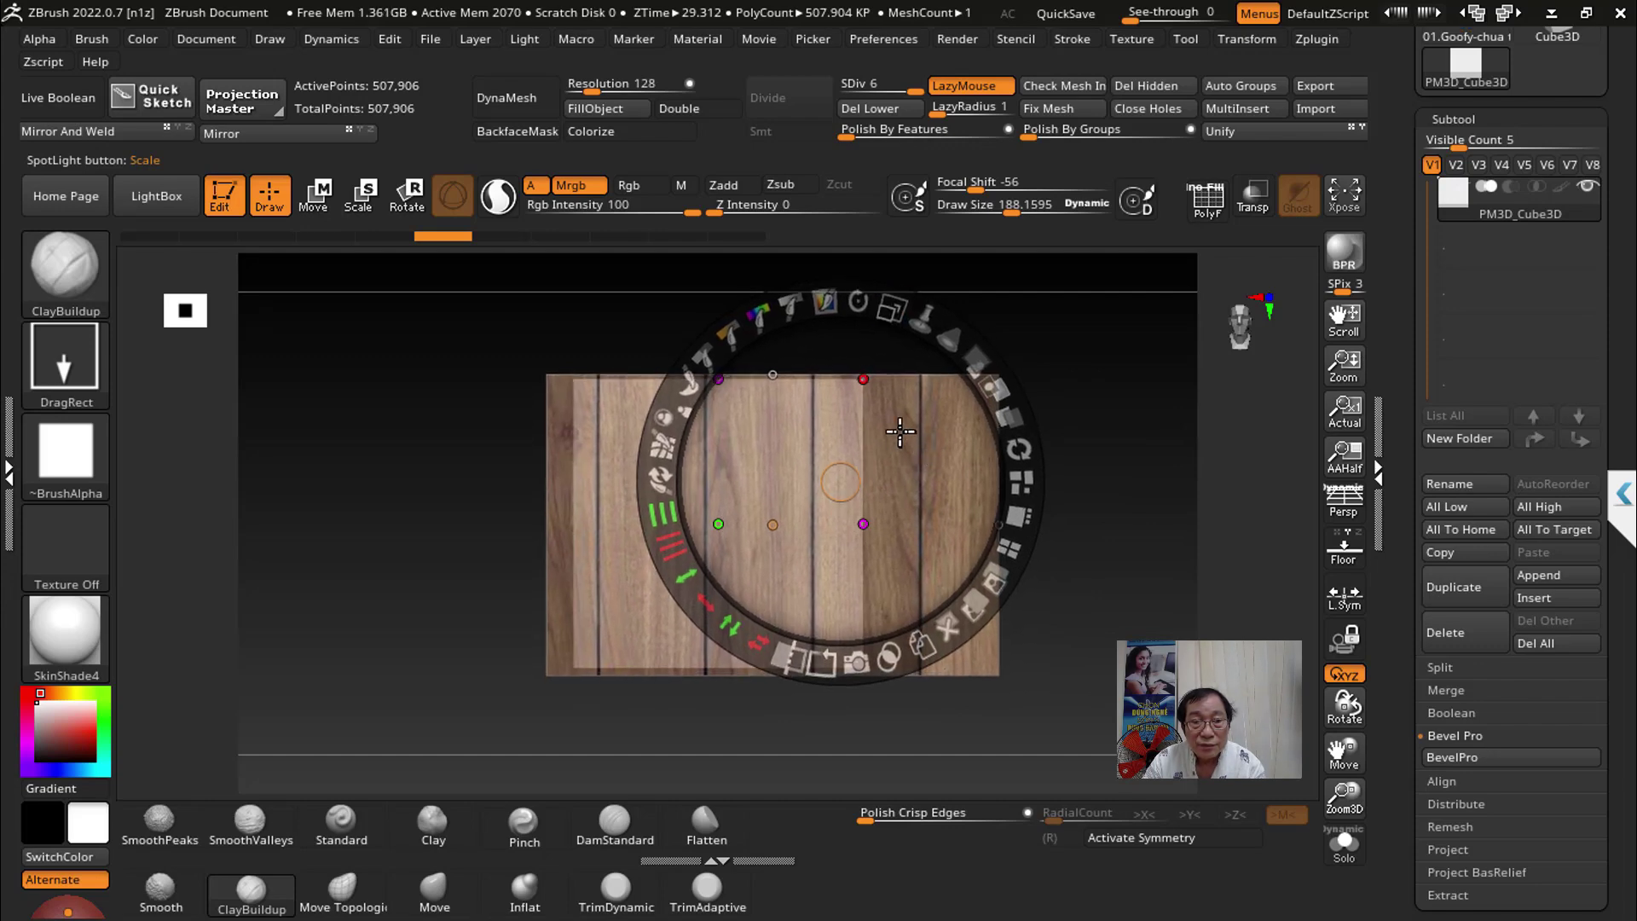
# Step: Test-paint projected wood onto the board through hidden Spotlight, undoing the first patch
pyautogui.press('z')
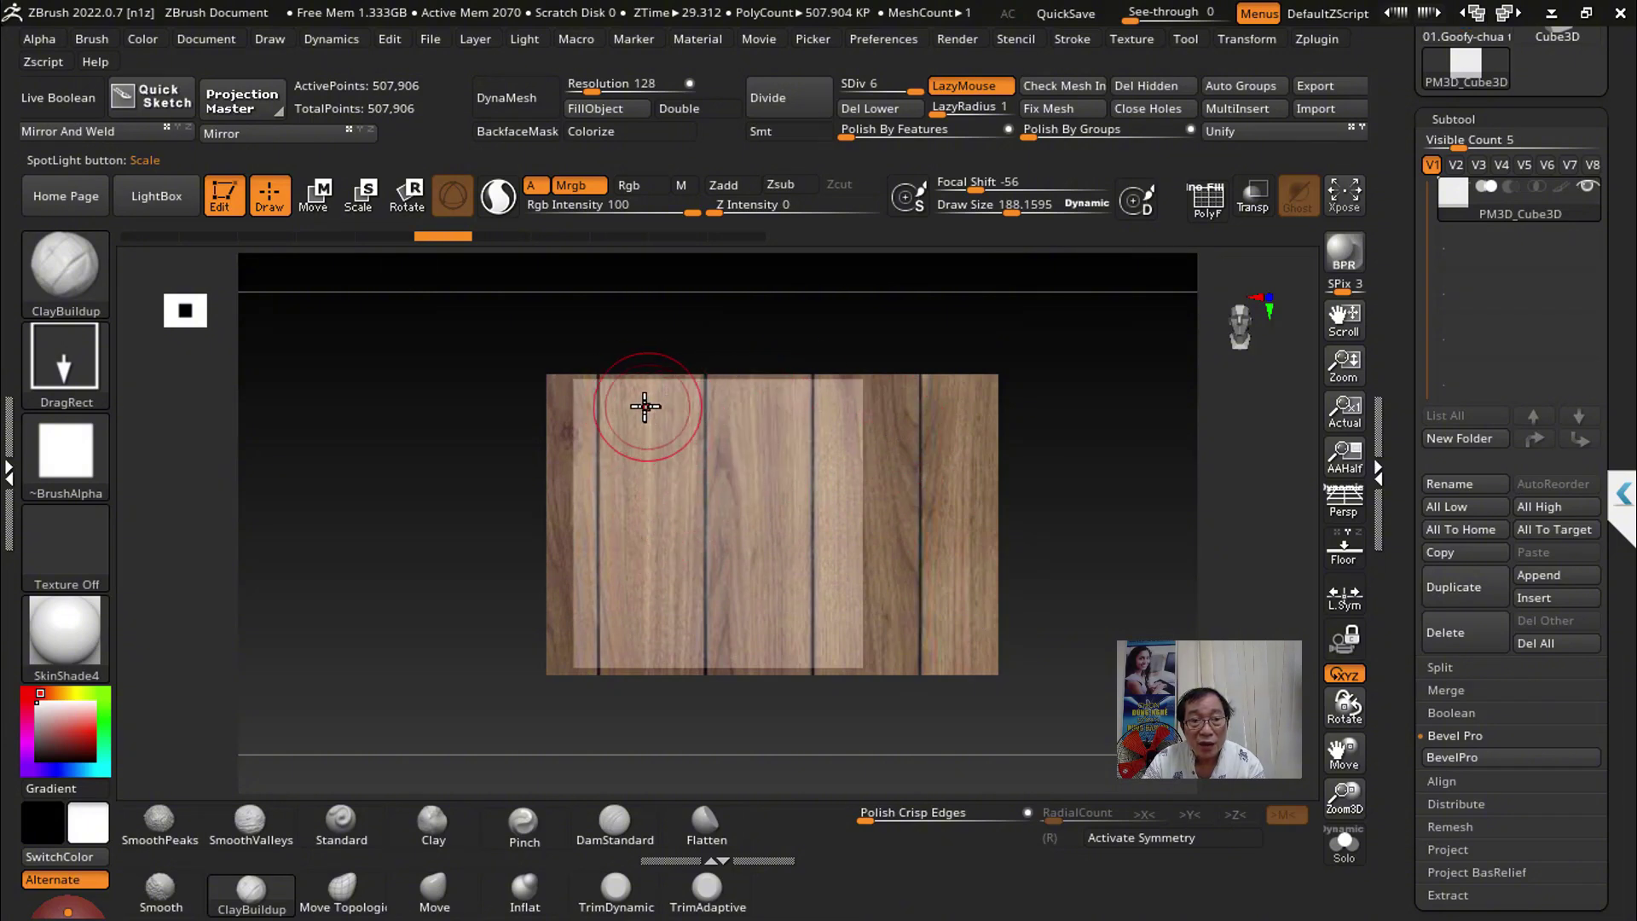
pyautogui.moveTo(638, 413); pyautogui.dragTo(640, 495)
pyautogui.hotkey('ctrl', 'z')
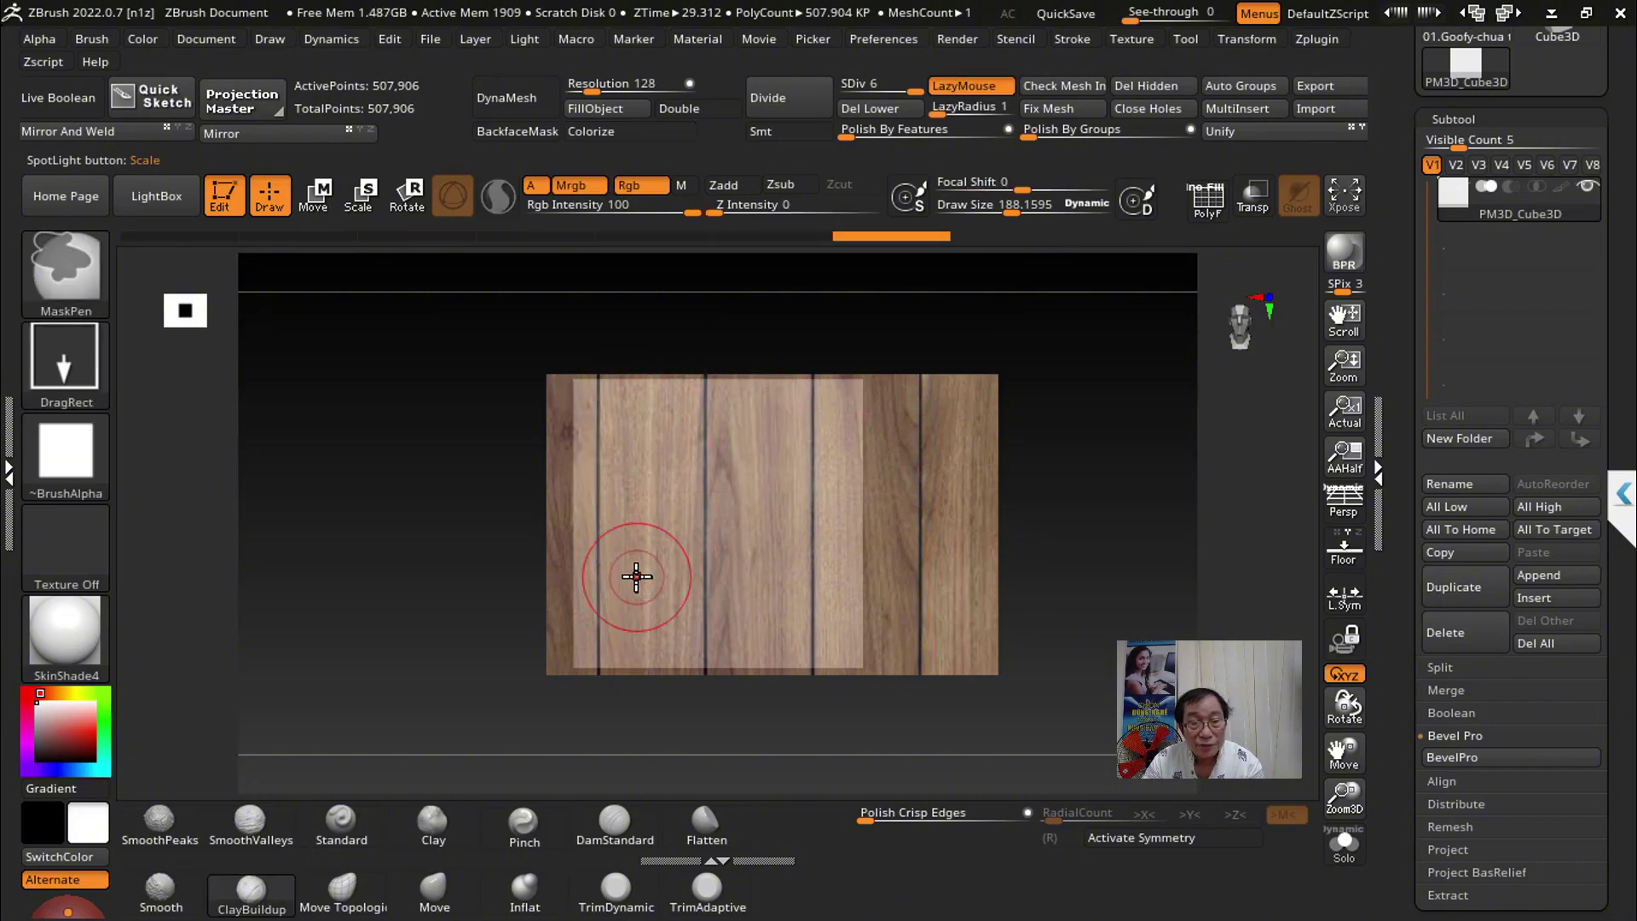
pyautogui.press('z')
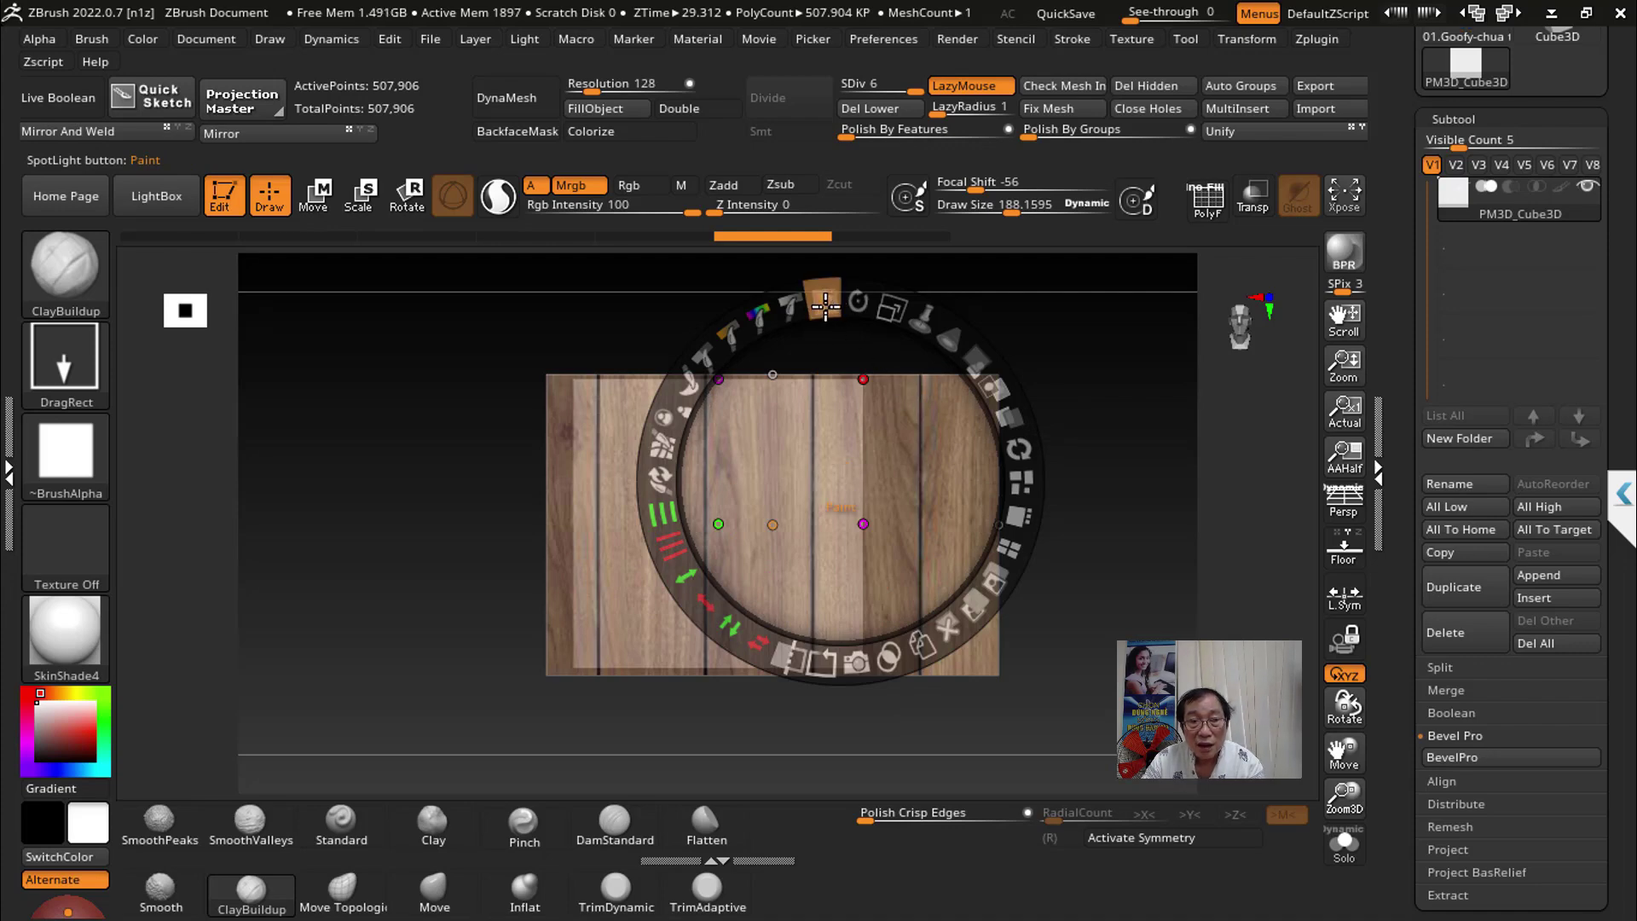
pyautogui.press('z')
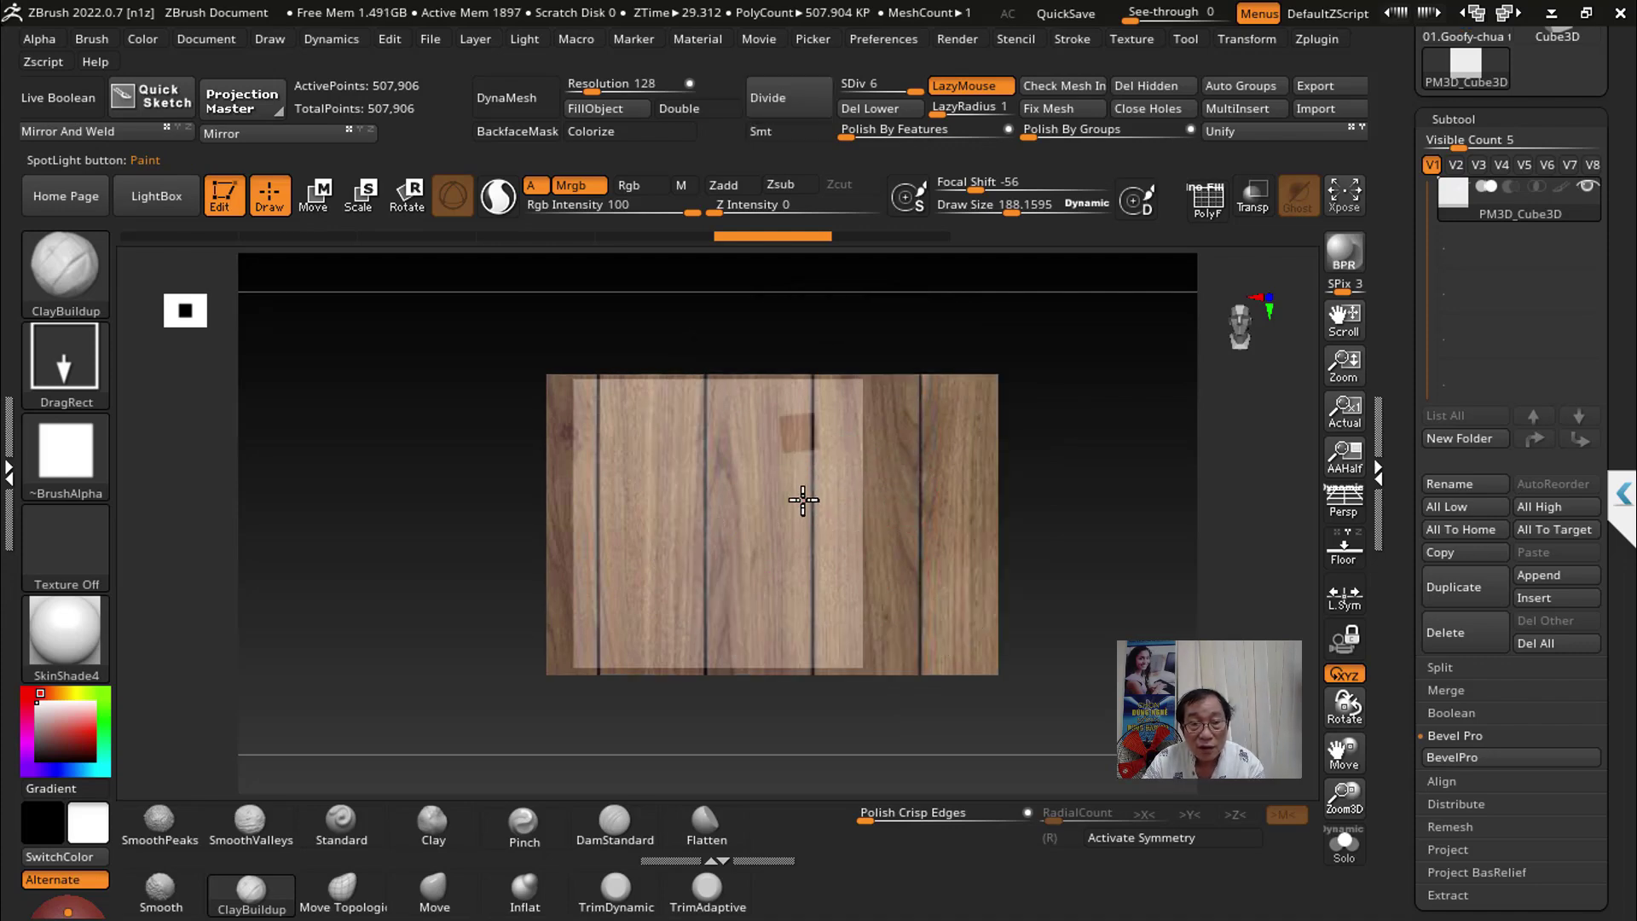
pyautogui.moveTo(800, 500); pyautogui.dragTo(797, 549)
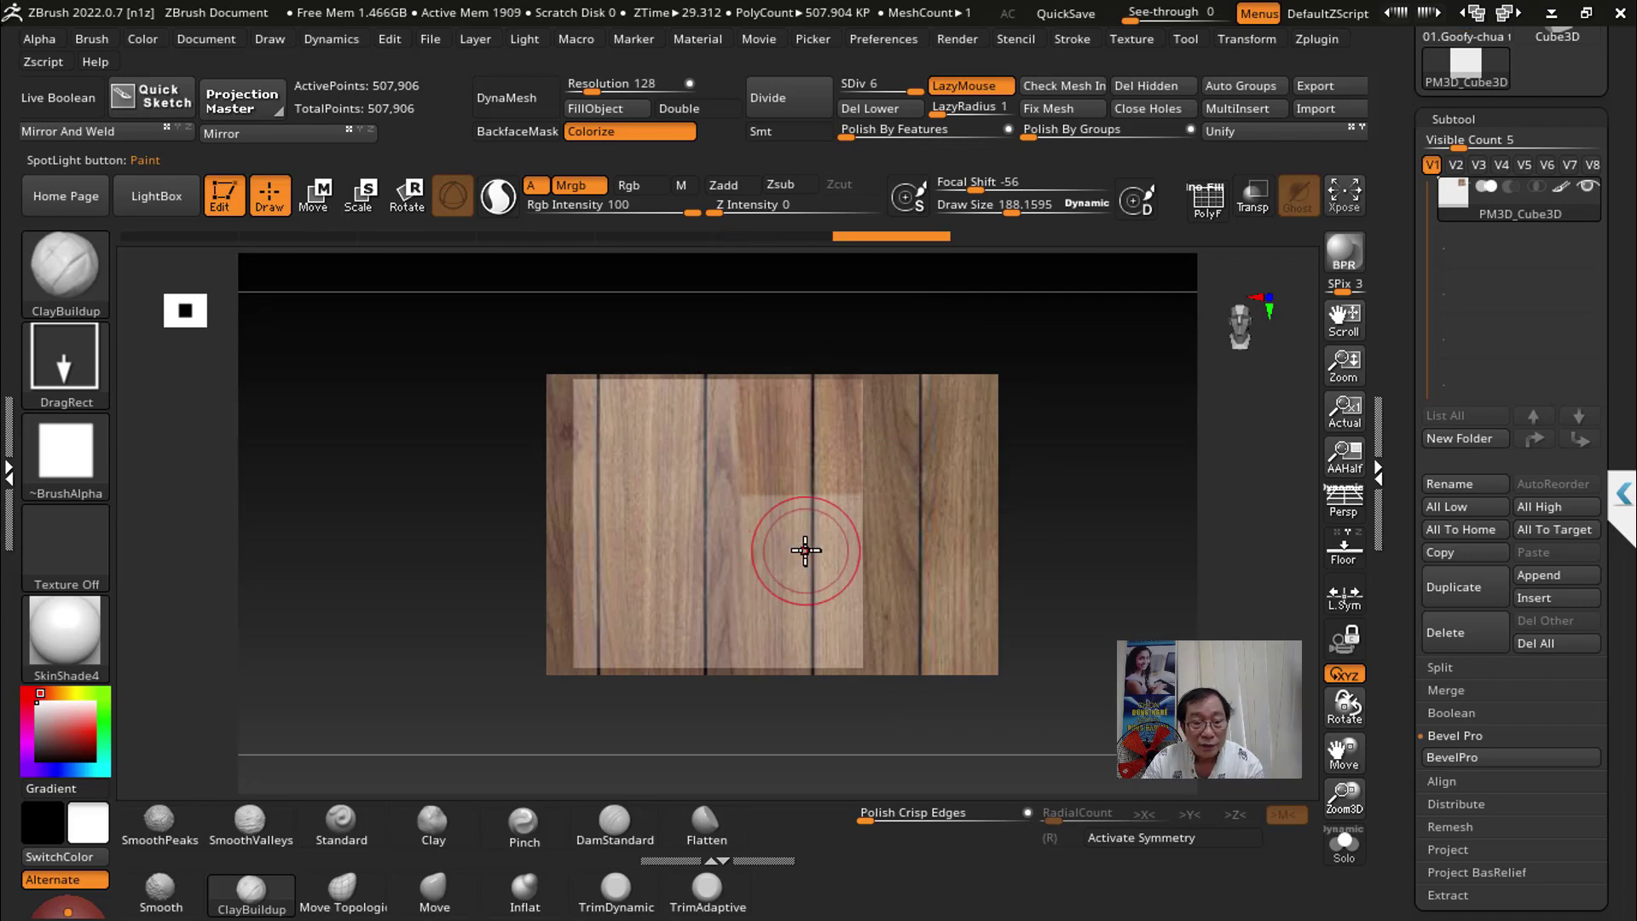
# Step: With FreeHand stroke and Alpha 01, paint vertical wood grain onto the front face and check it
pyautogui.click(66, 375)
pyautogui.click(366, 382)
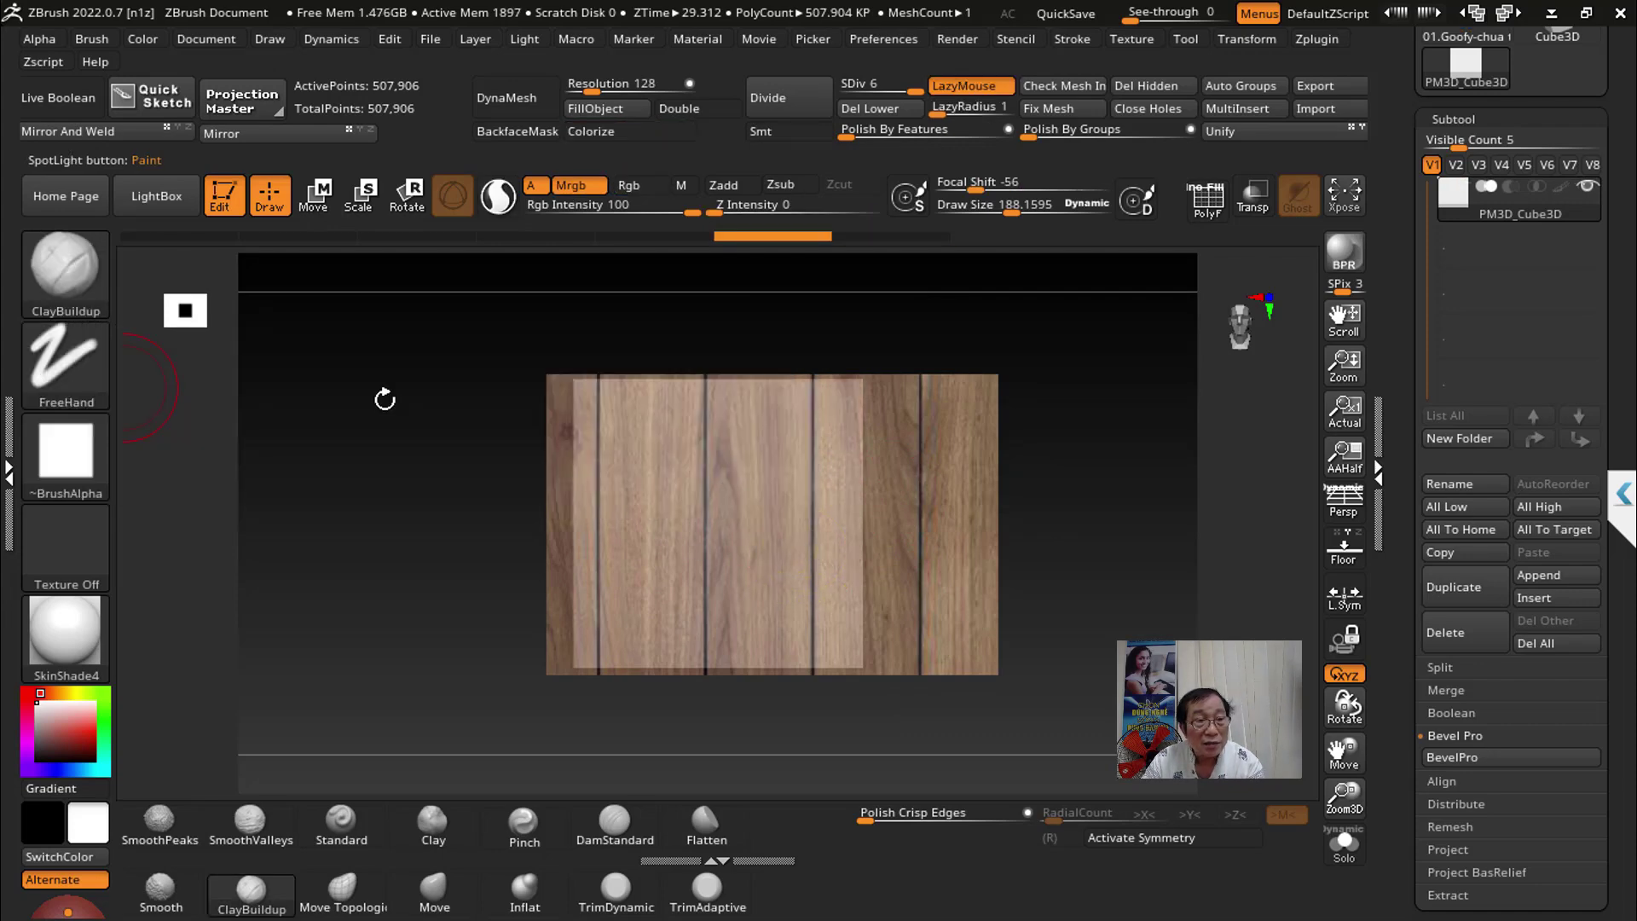
pyautogui.click(65, 461)
pyautogui.click(279, 477)
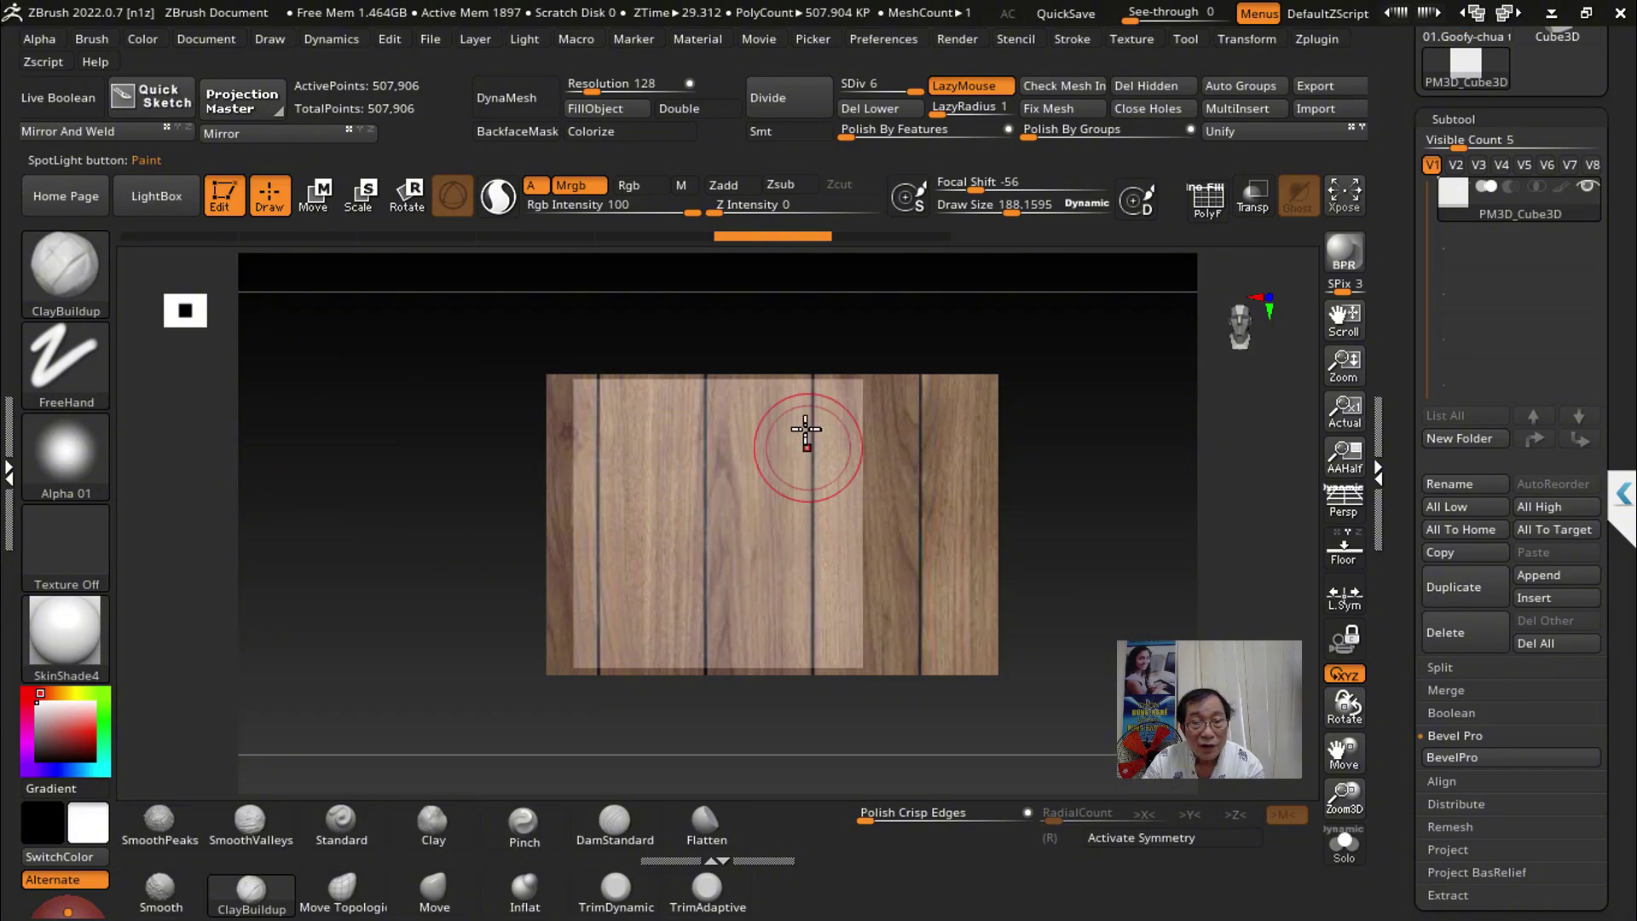
pyautogui.moveTo(789, 396)
pyautogui.mouseDown()
pyautogui.moveTo(785, 597)
pyautogui.moveTo(730, 432)
pyautogui.moveTo(673, 648)
pyautogui.mouseUp()
pyautogui.hotkey('shift', 'z')
pyautogui.moveTo(1004, 548); pyautogui.dragTo(927, 490)
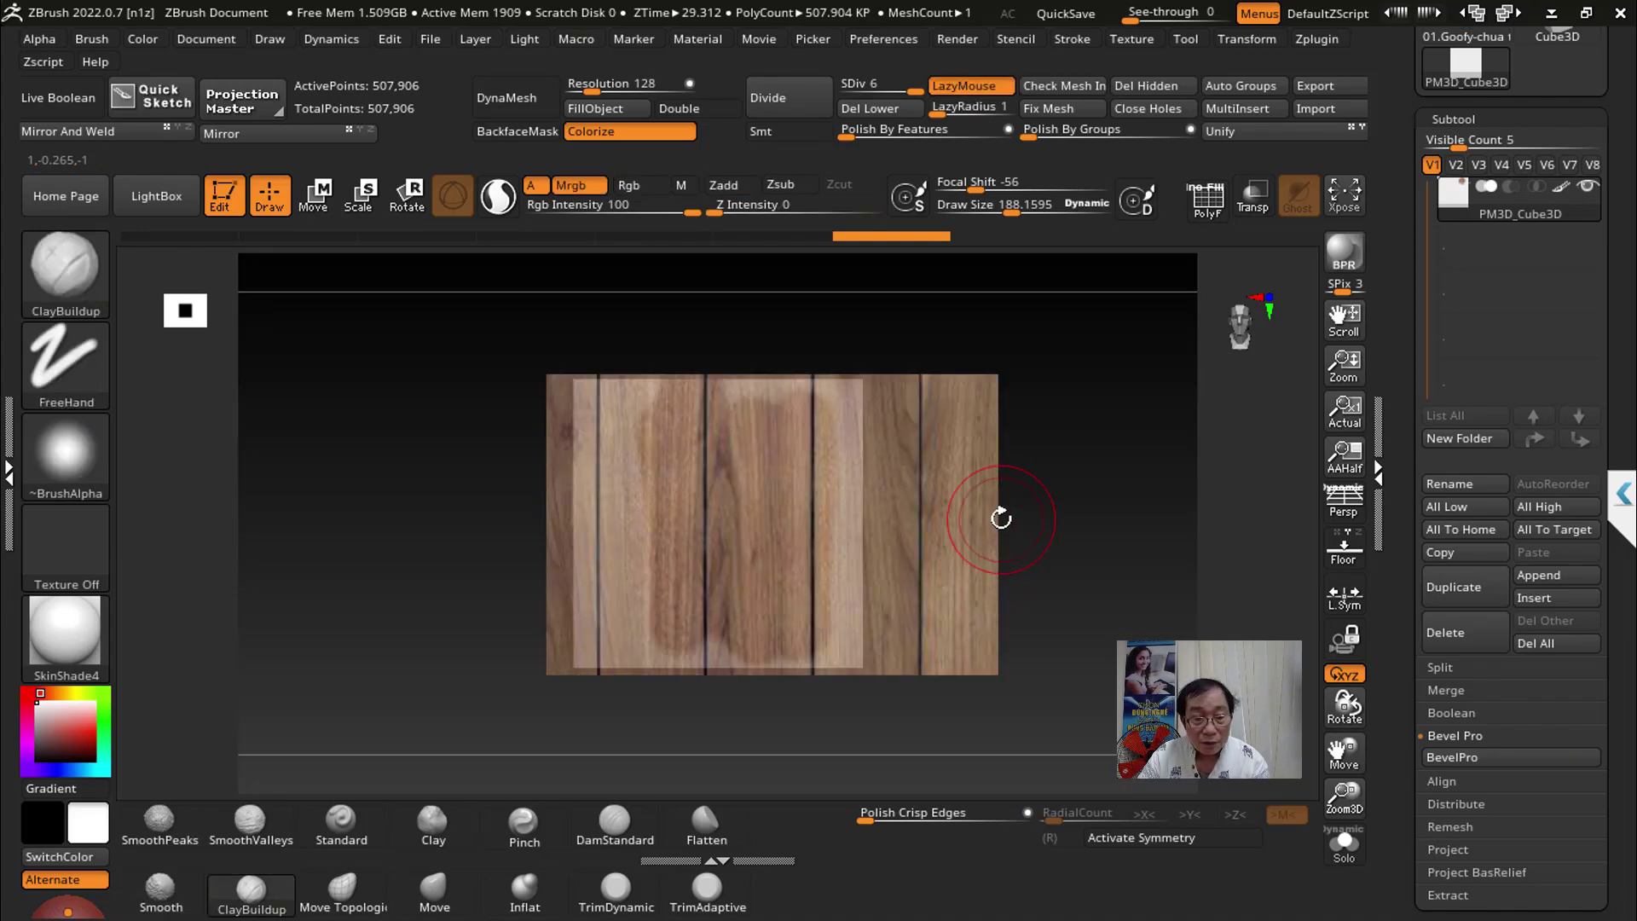
pyautogui.press('z')
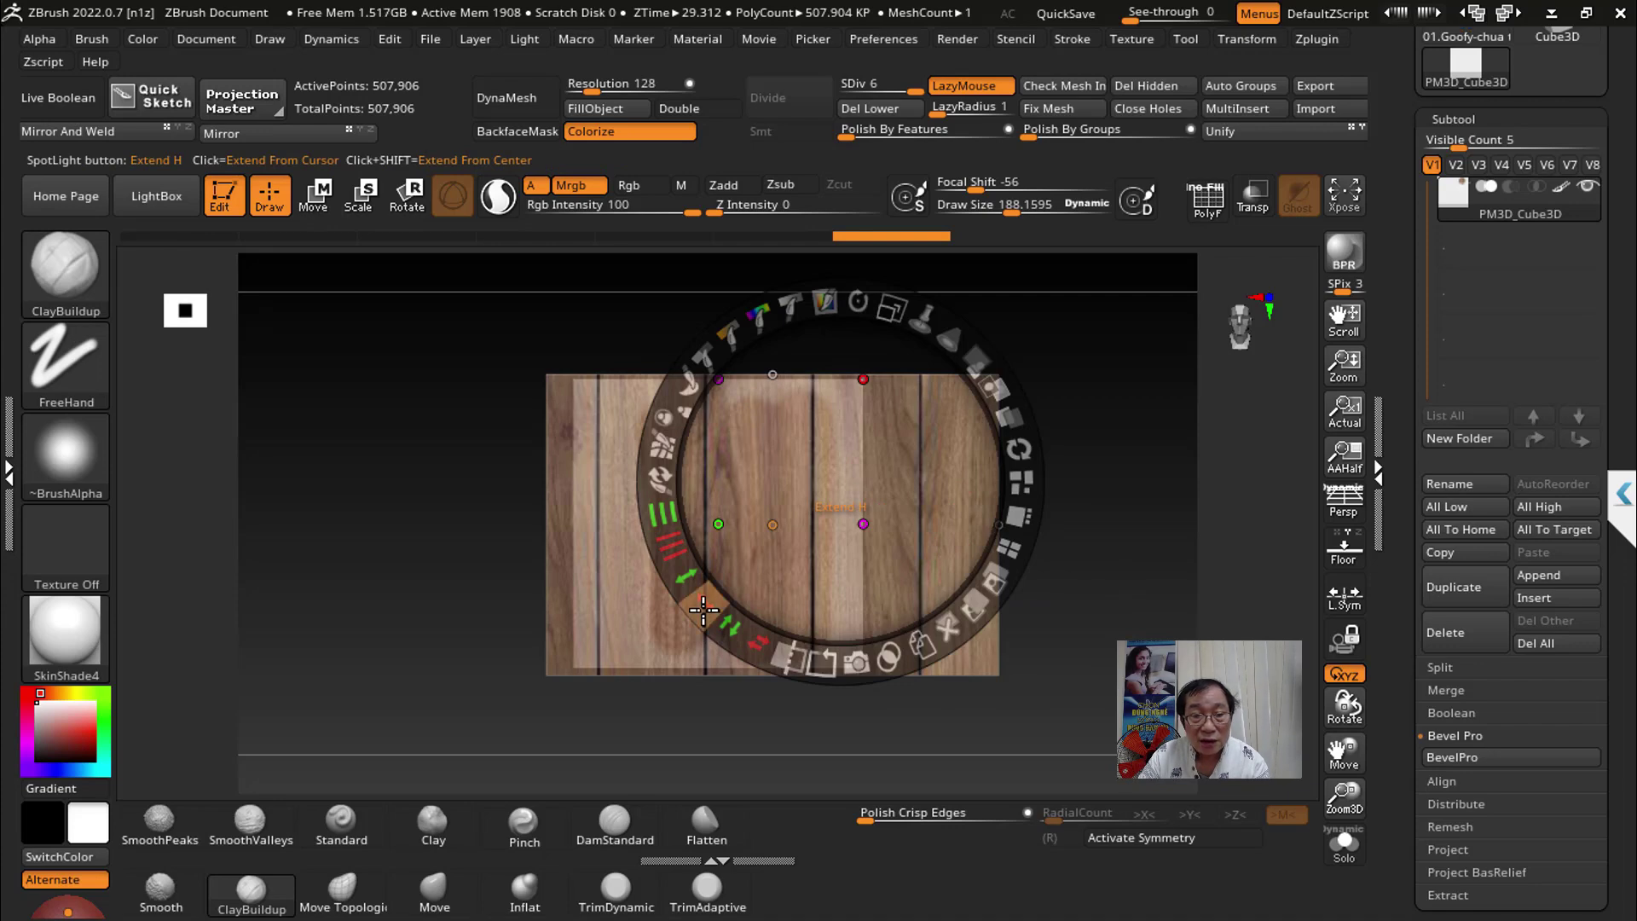
# Step: Stretch the wood image horizontally and shift it slightly left over the board's front face
pyautogui.click(549, 510)
pyautogui.moveTo(549, 510); pyautogui.dragTo(658, 521)
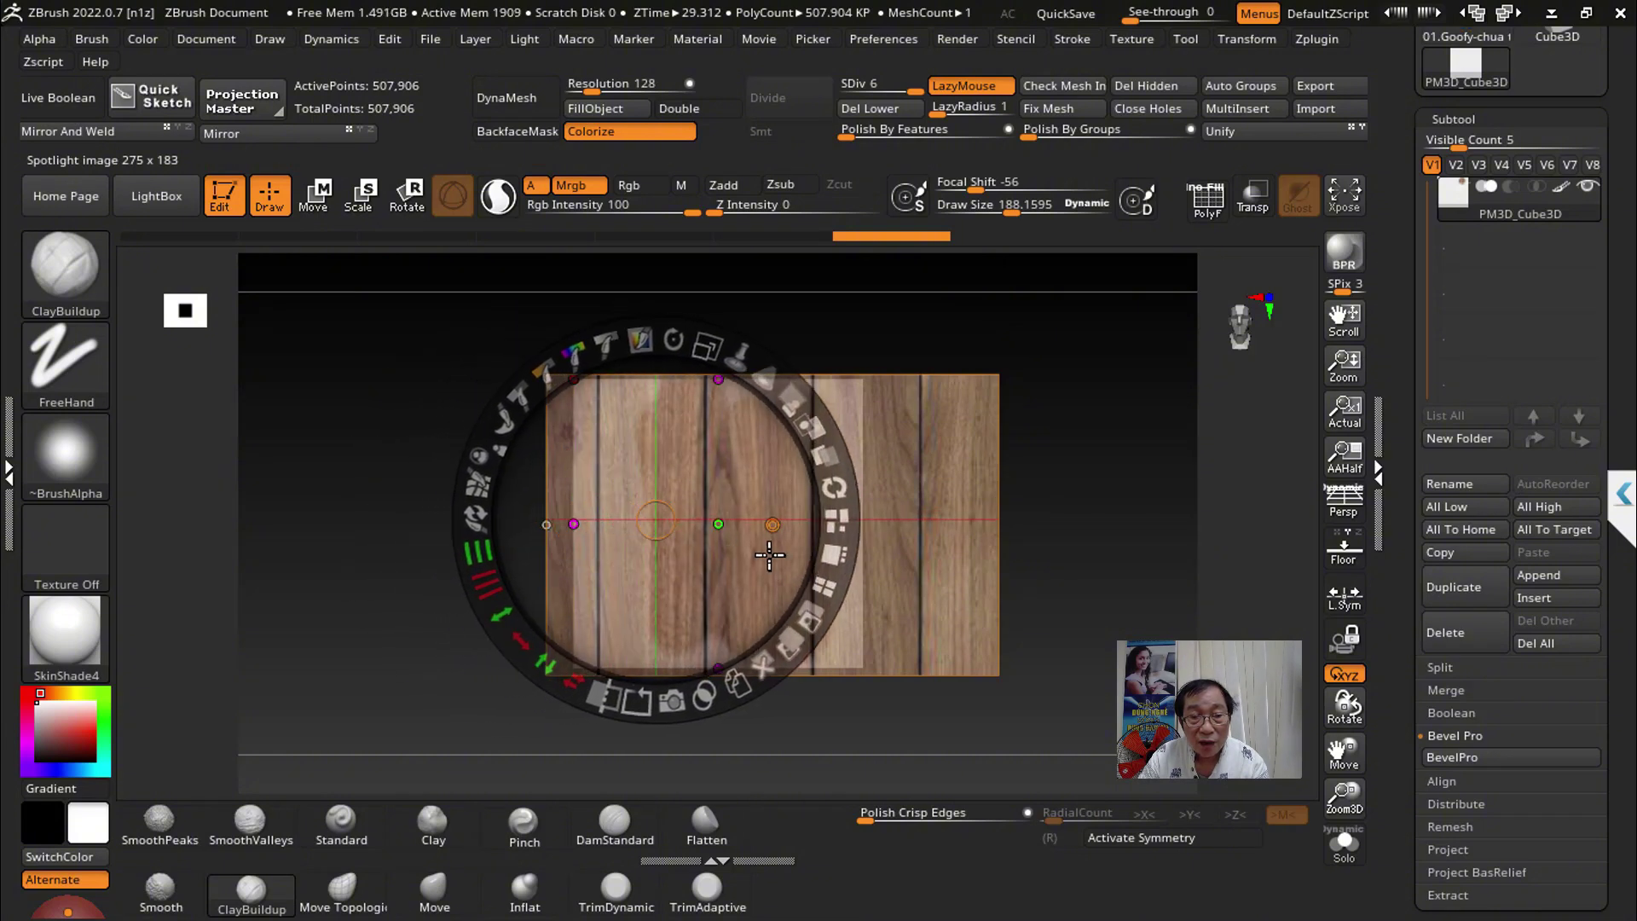
pyautogui.click(518, 644)
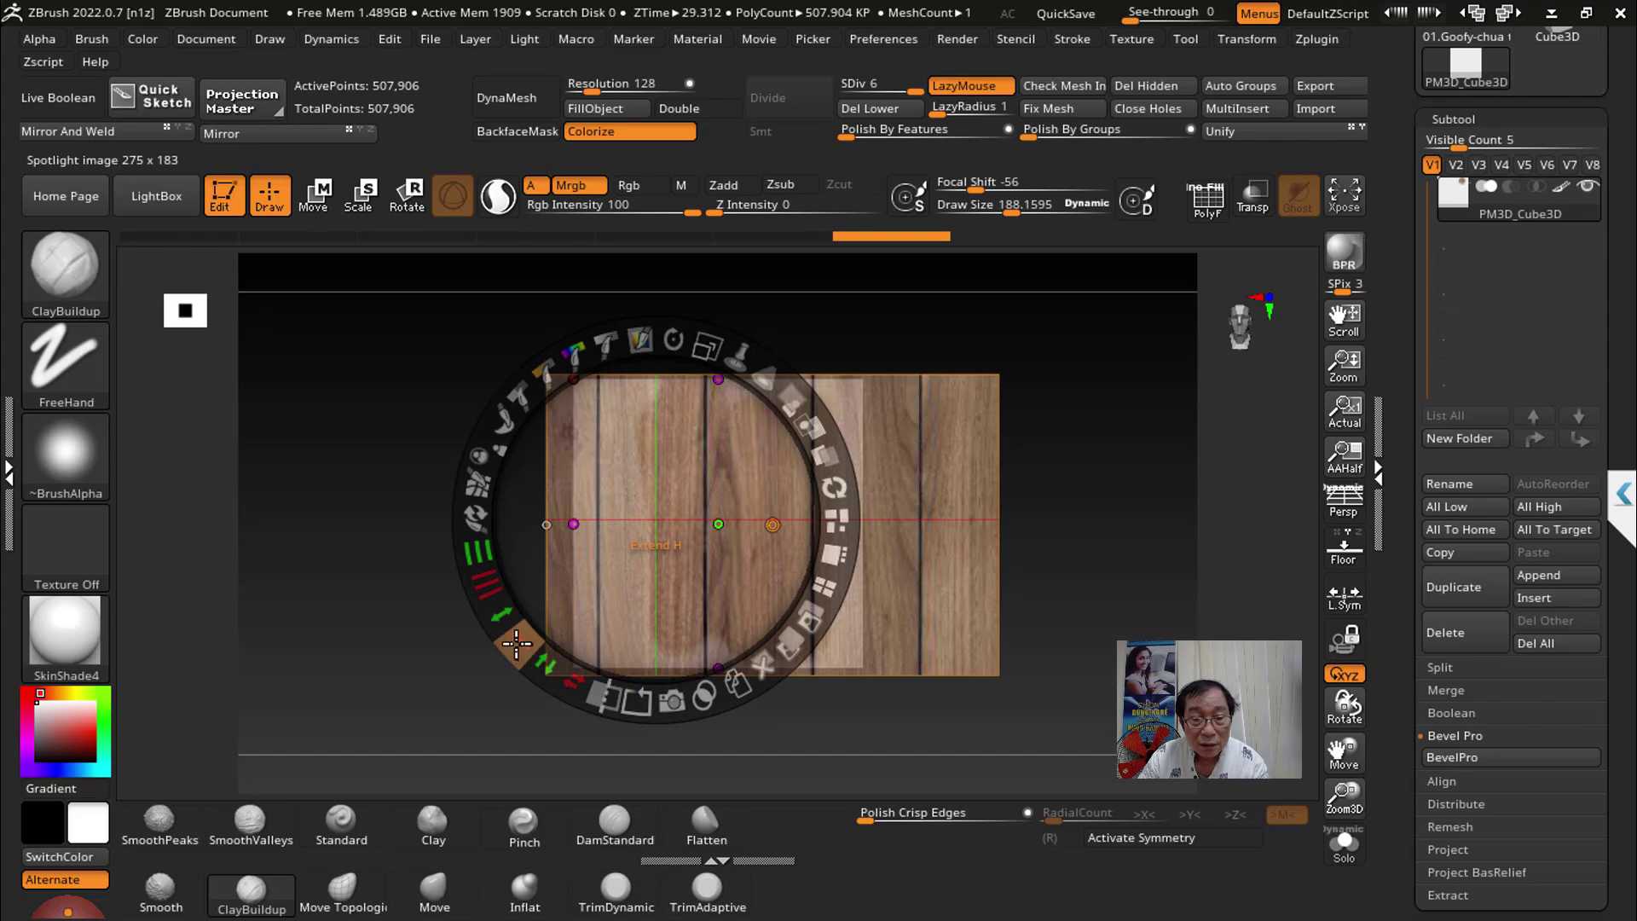
pyautogui.click(996, 519)
pyautogui.moveTo(999, 523); pyautogui.dragTo(962, 523)
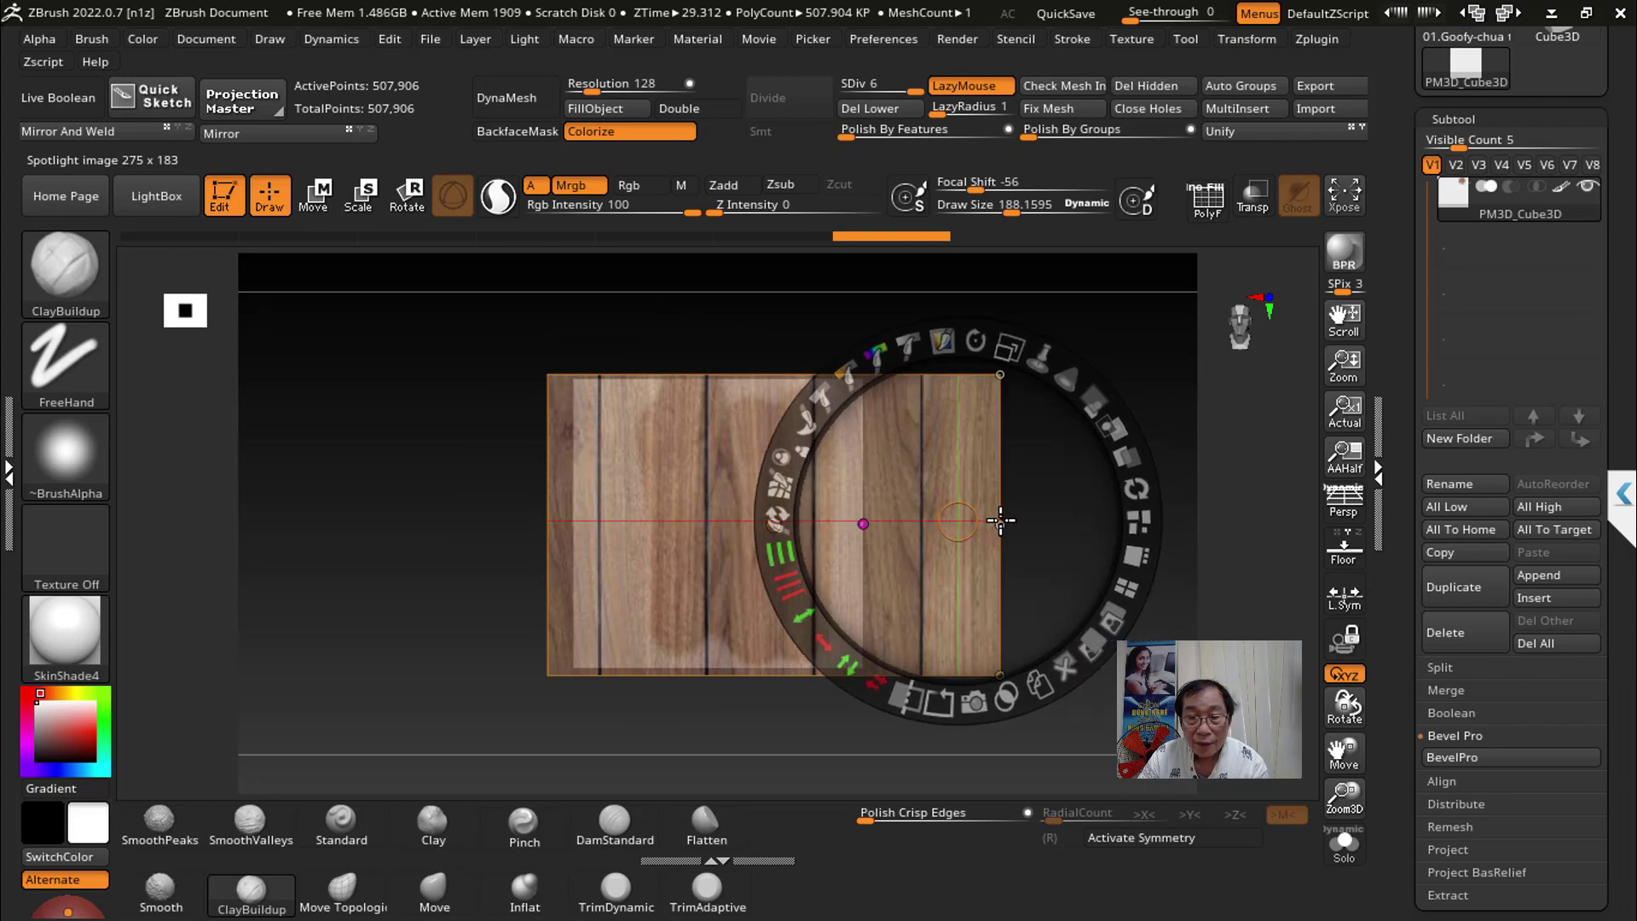
pyautogui.moveTo(1002, 526)
pyautogui.mouseDown()
pyautogui.moveTo(937, 505)
pyautogui.moveTo(952, 529)
pyautogui.mouseUp()
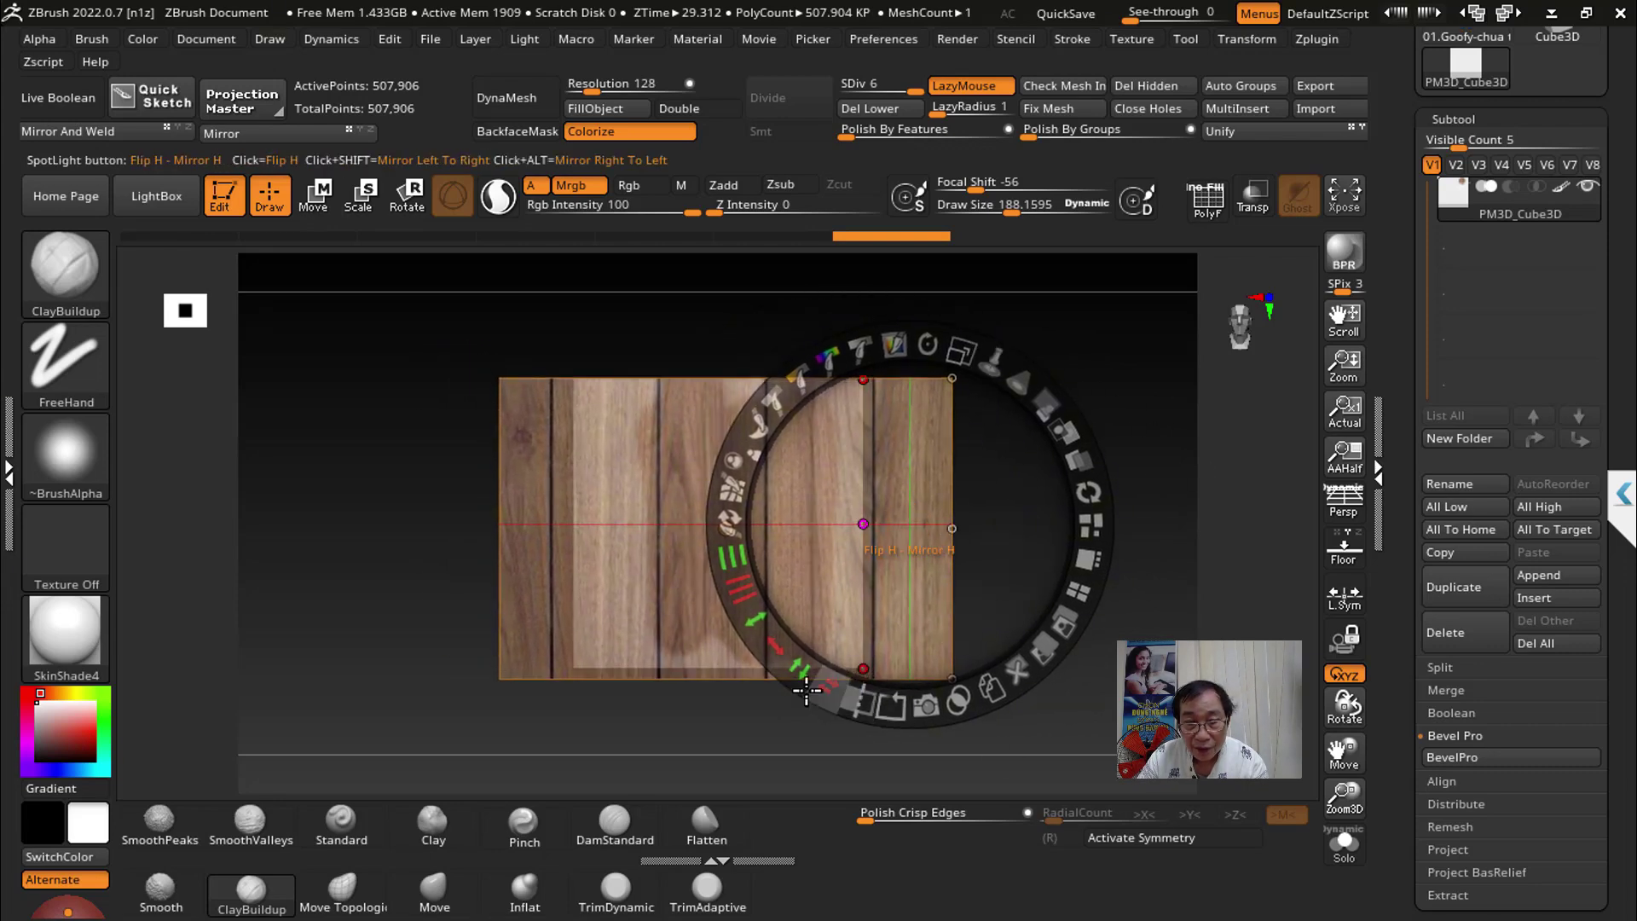
pyautogui.click(771, 655)
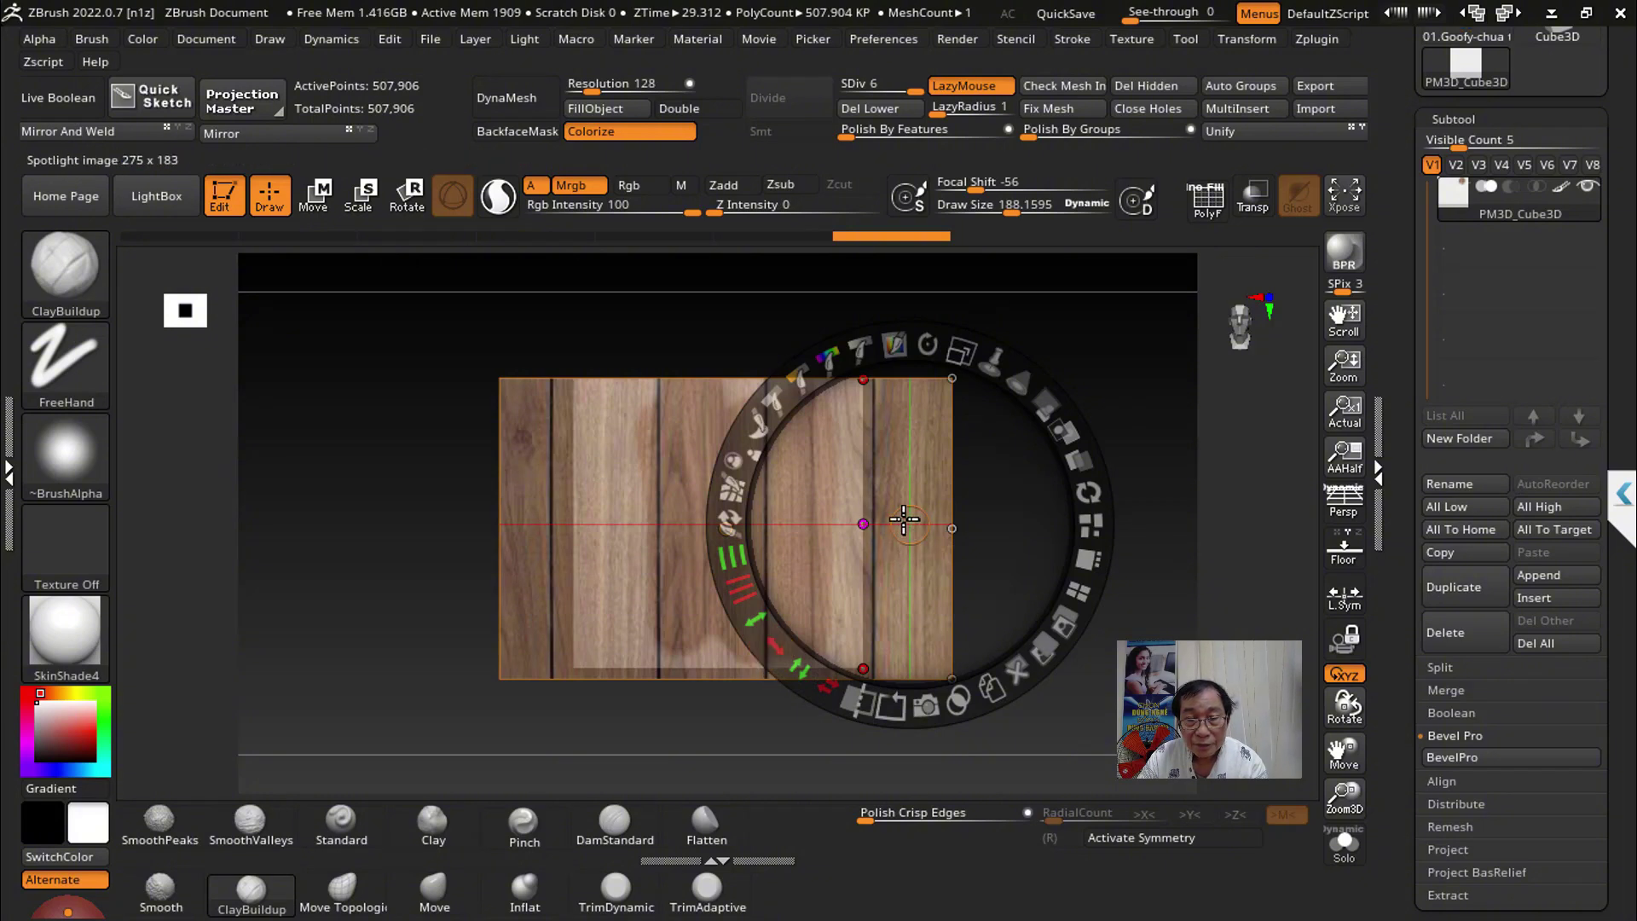
pyautogui.moveTo(869, 524); pyautogui.dragTo(733, 525)
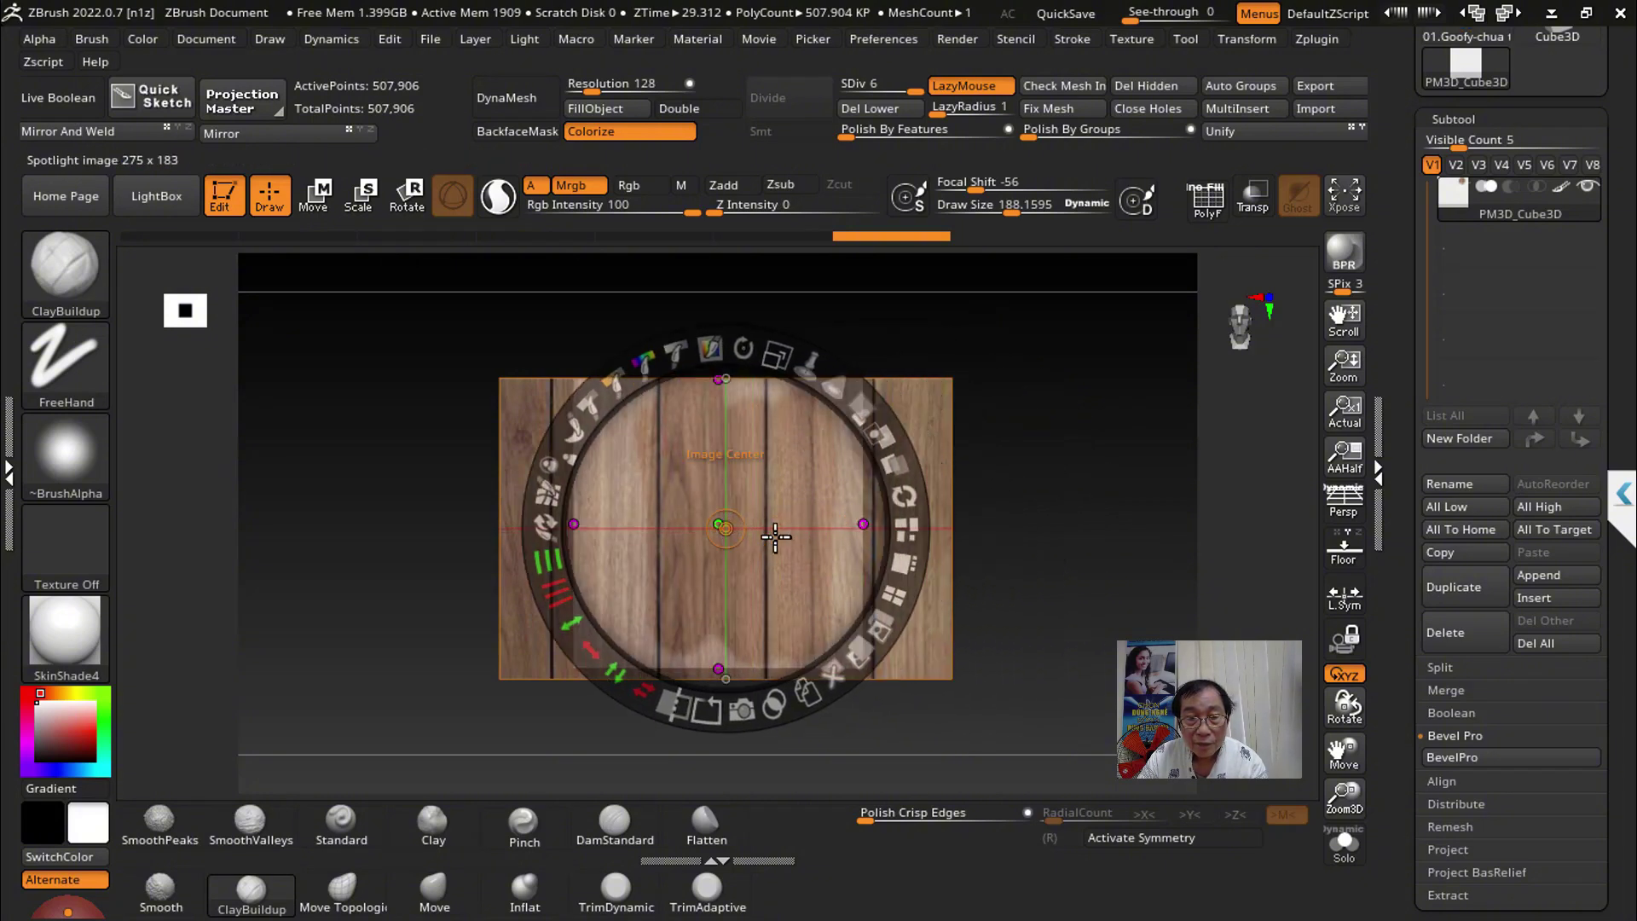
pyautogui.click(957, 492)
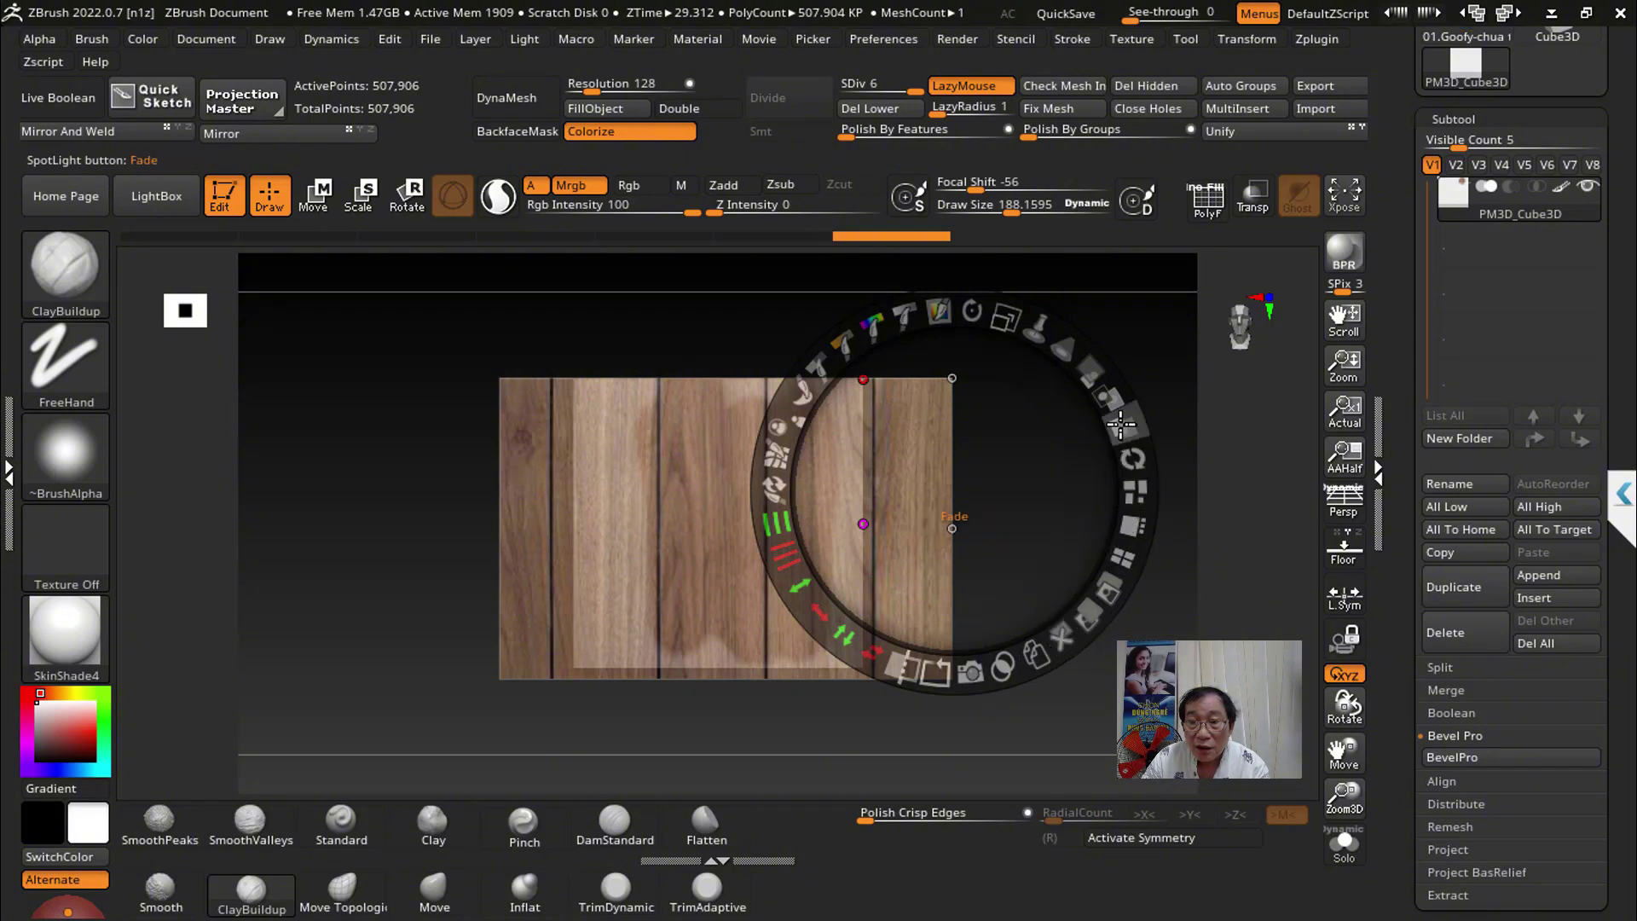
# Step: Slide the wood image right and paint grain from it onto the board
pyautogui.click(950, 487)
pyautogui.moveTo(824, 495); pyautogui.dragTo(1147, 499)
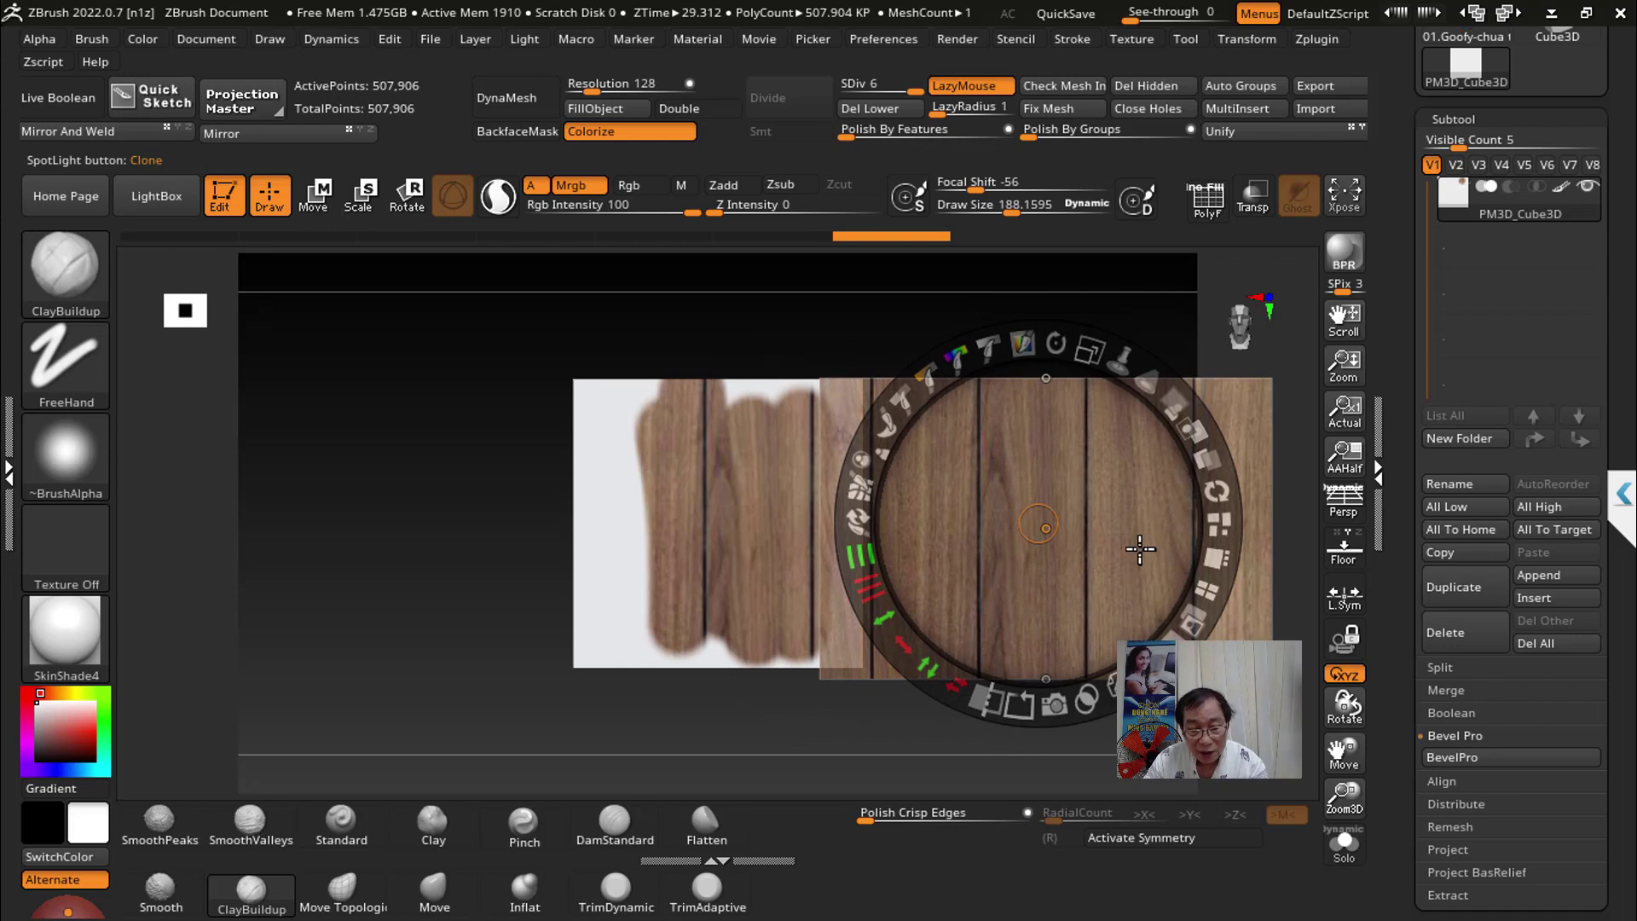
pyautogui.press('z')
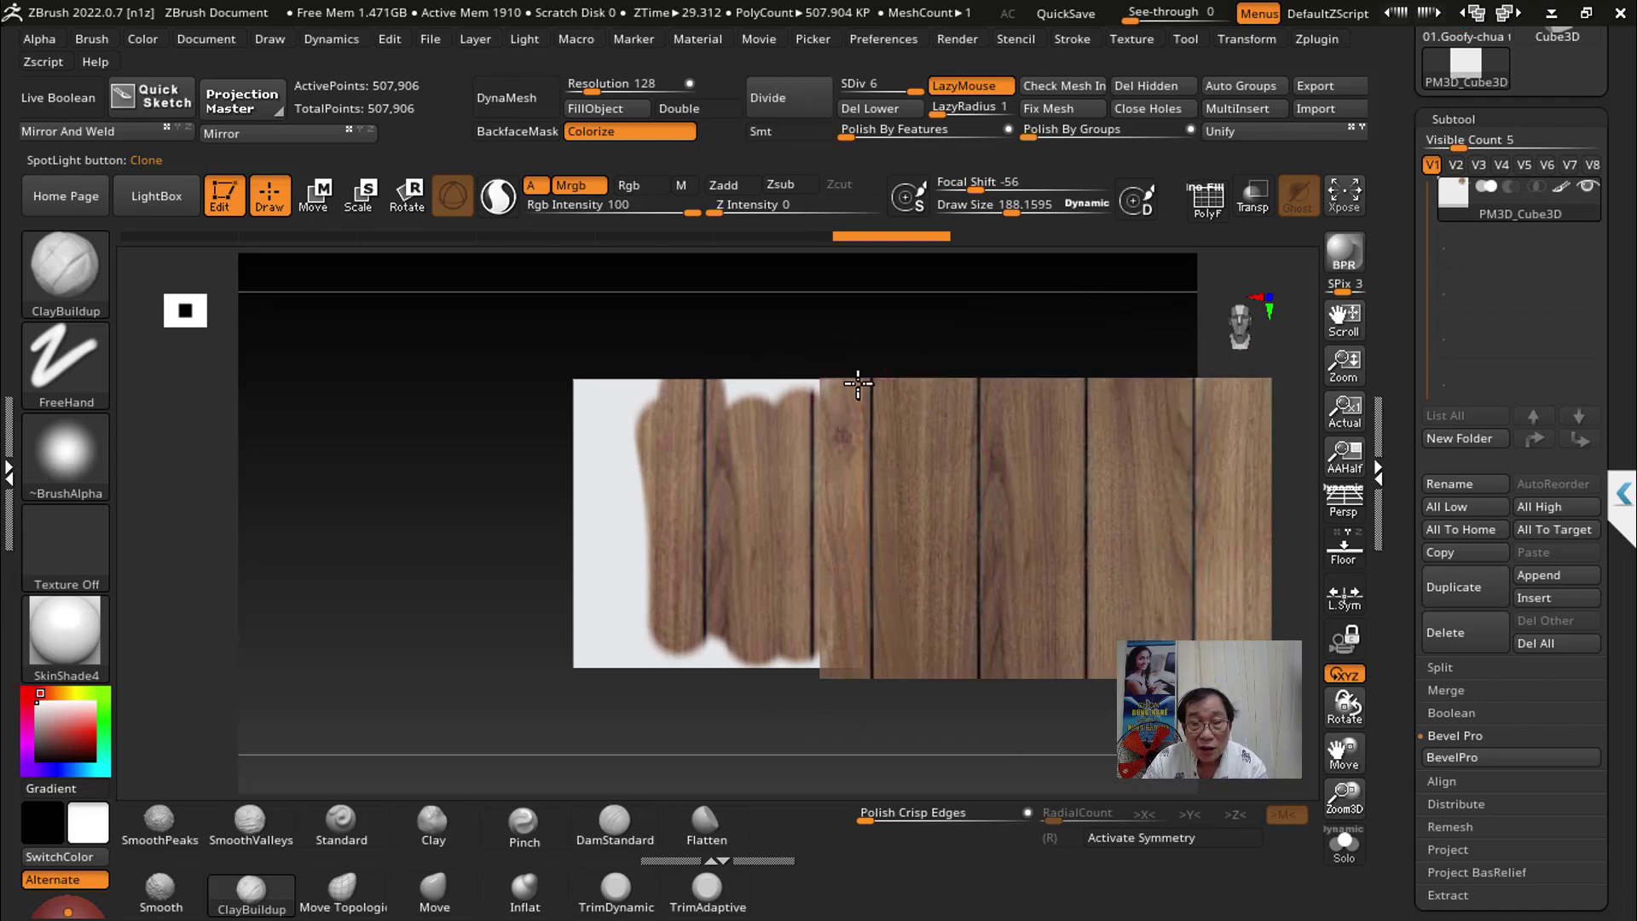
pyautogui.moveTo(848, 585); pyautogui.dragTo(954, 562)
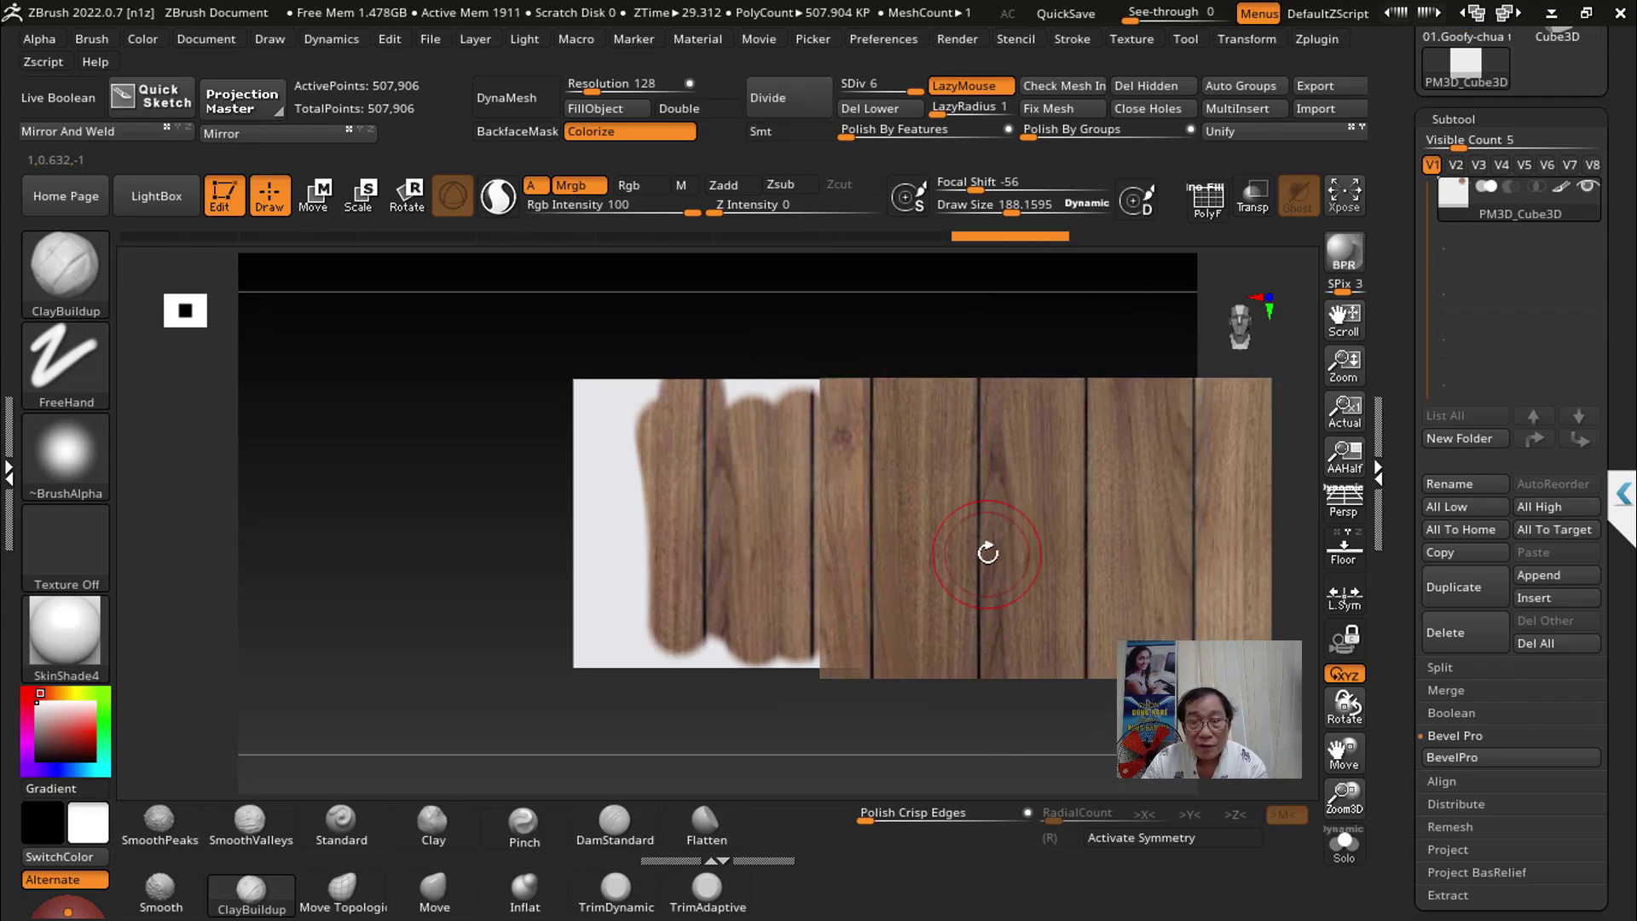
pyautogui.press('z')
# Step: Shift the wood image left and paint over the light patch on the second plank
pyautogui.moveTo(1150, 476); pyautogui.dragTo(1048, 477)
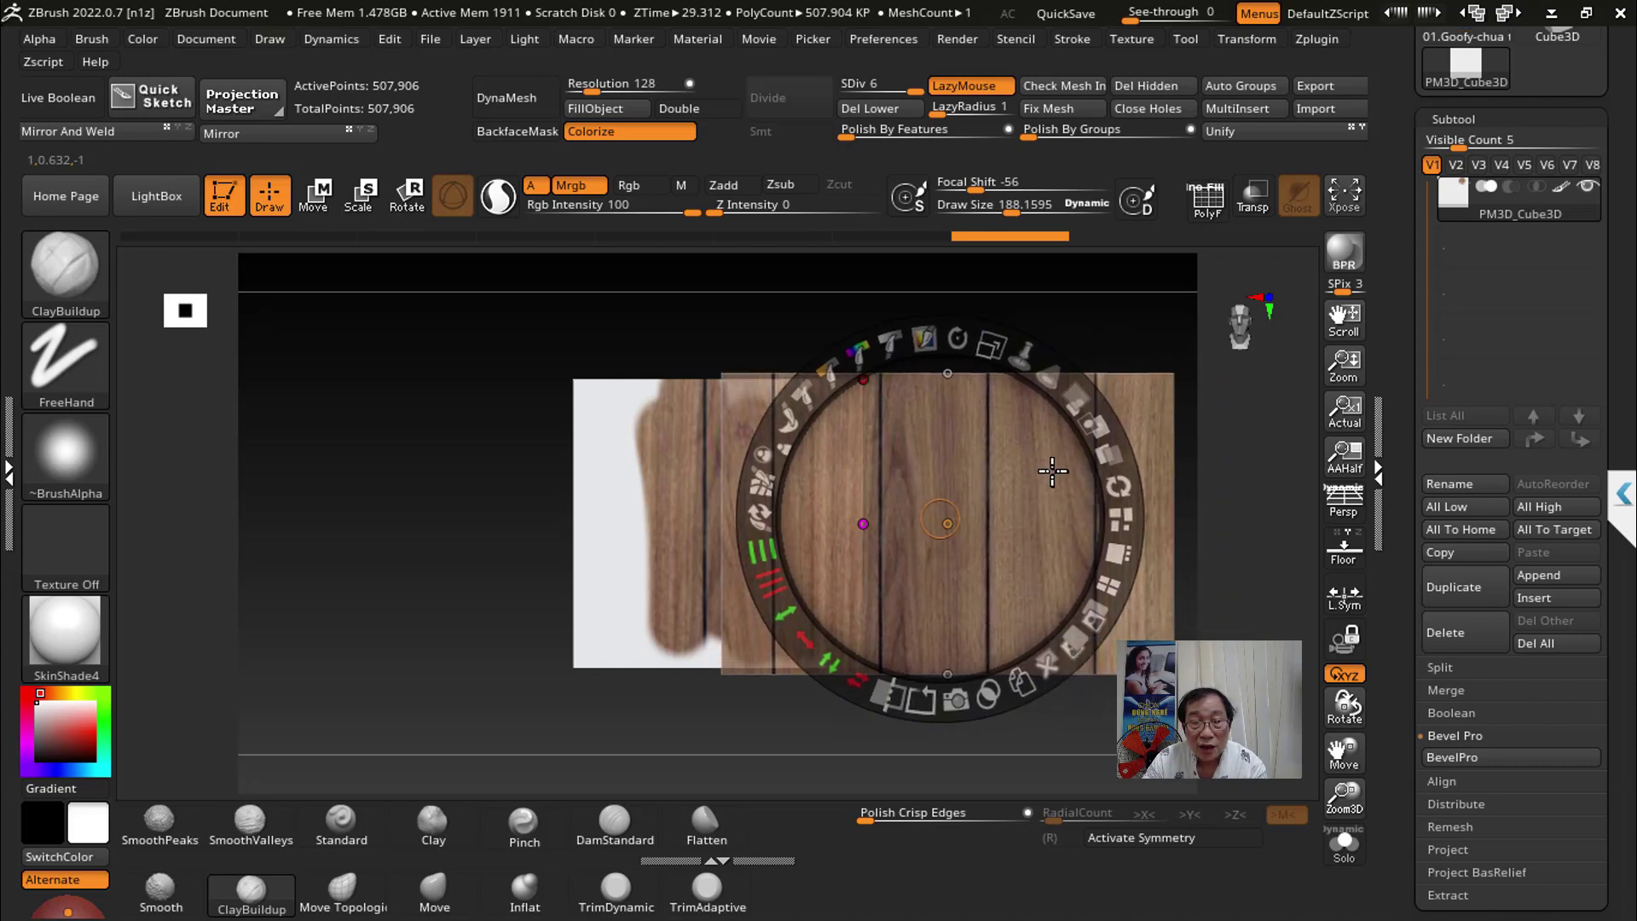
pyautogui.press('z')
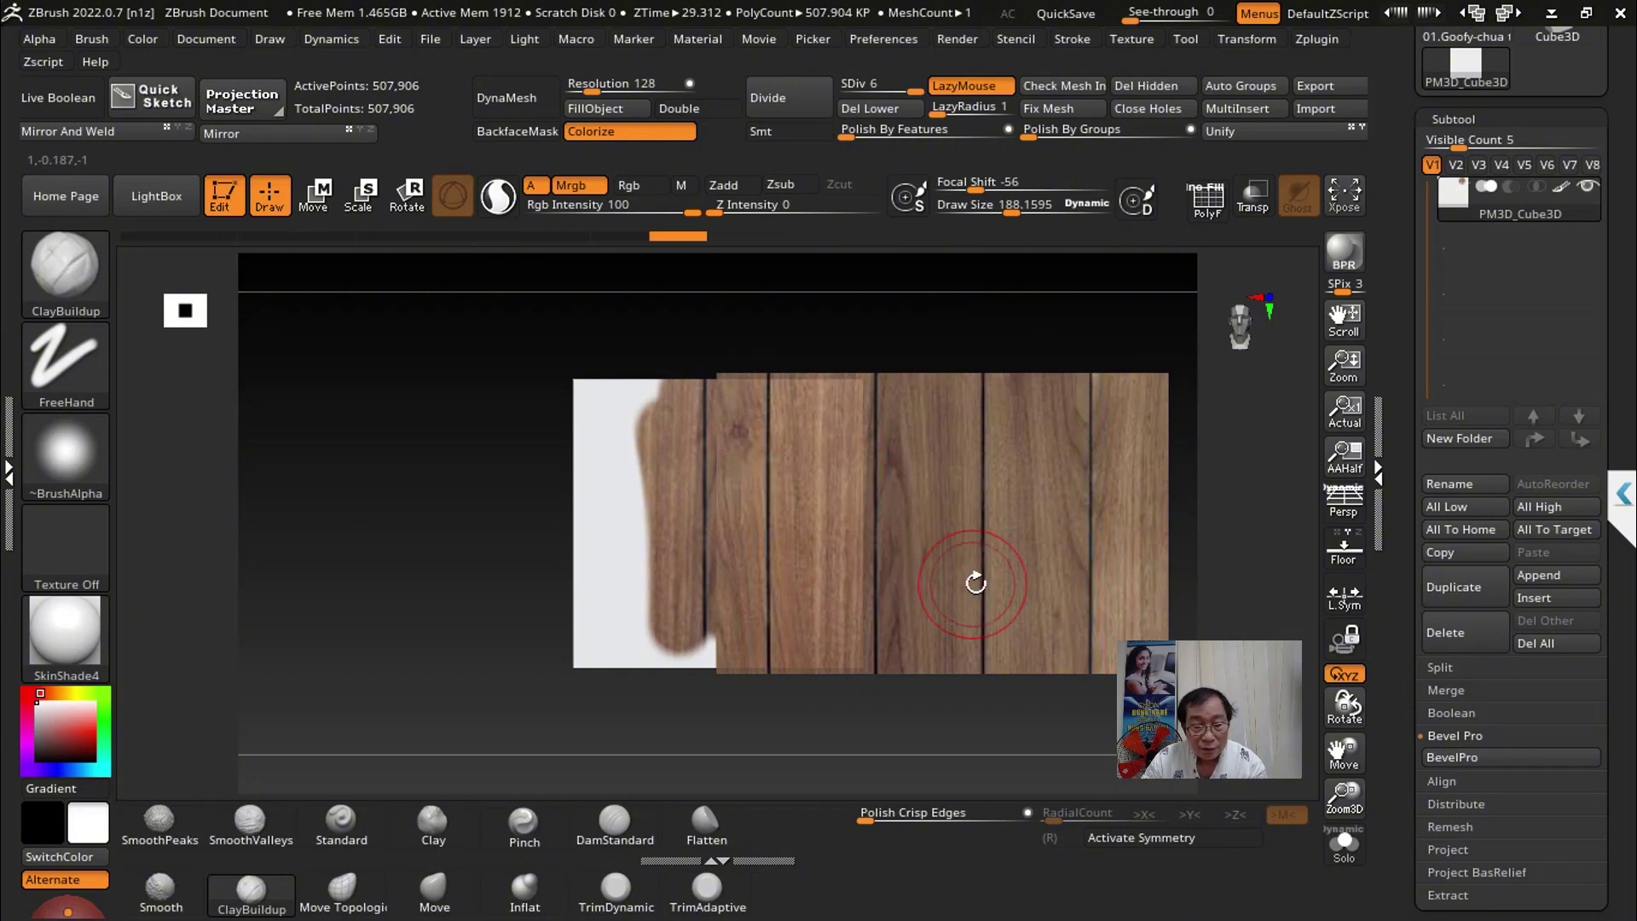
pyautogui.hotkey('shift', 'z')
pyautogui.moveTo(1052, 548); pyautogui.dragTo(889, 552)
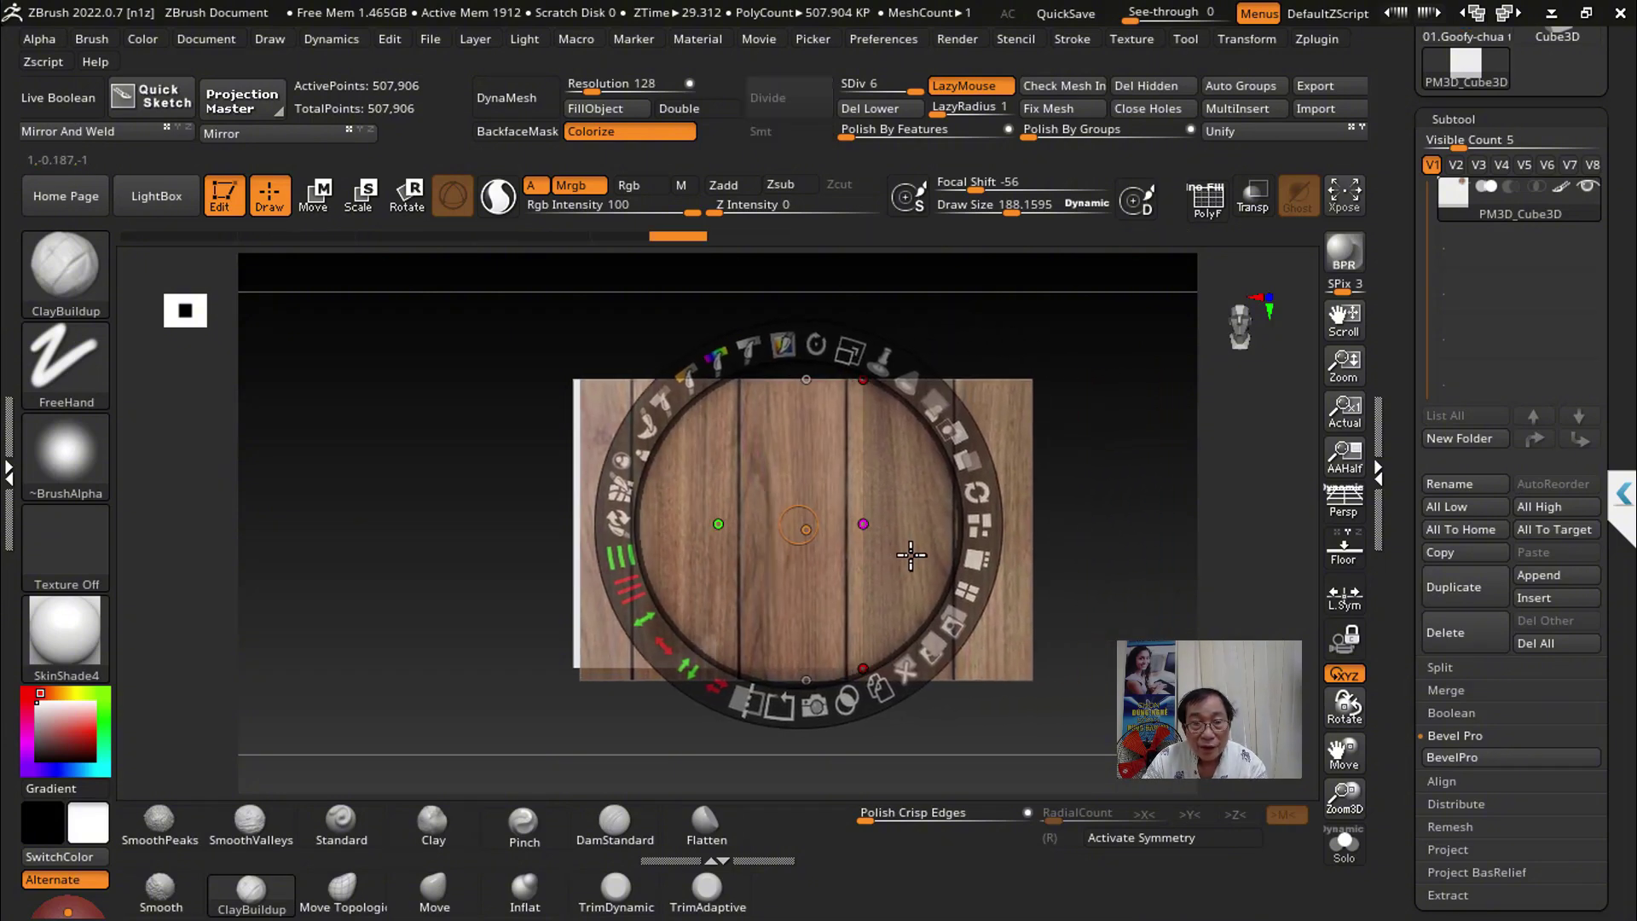
pyautogui.press('z')
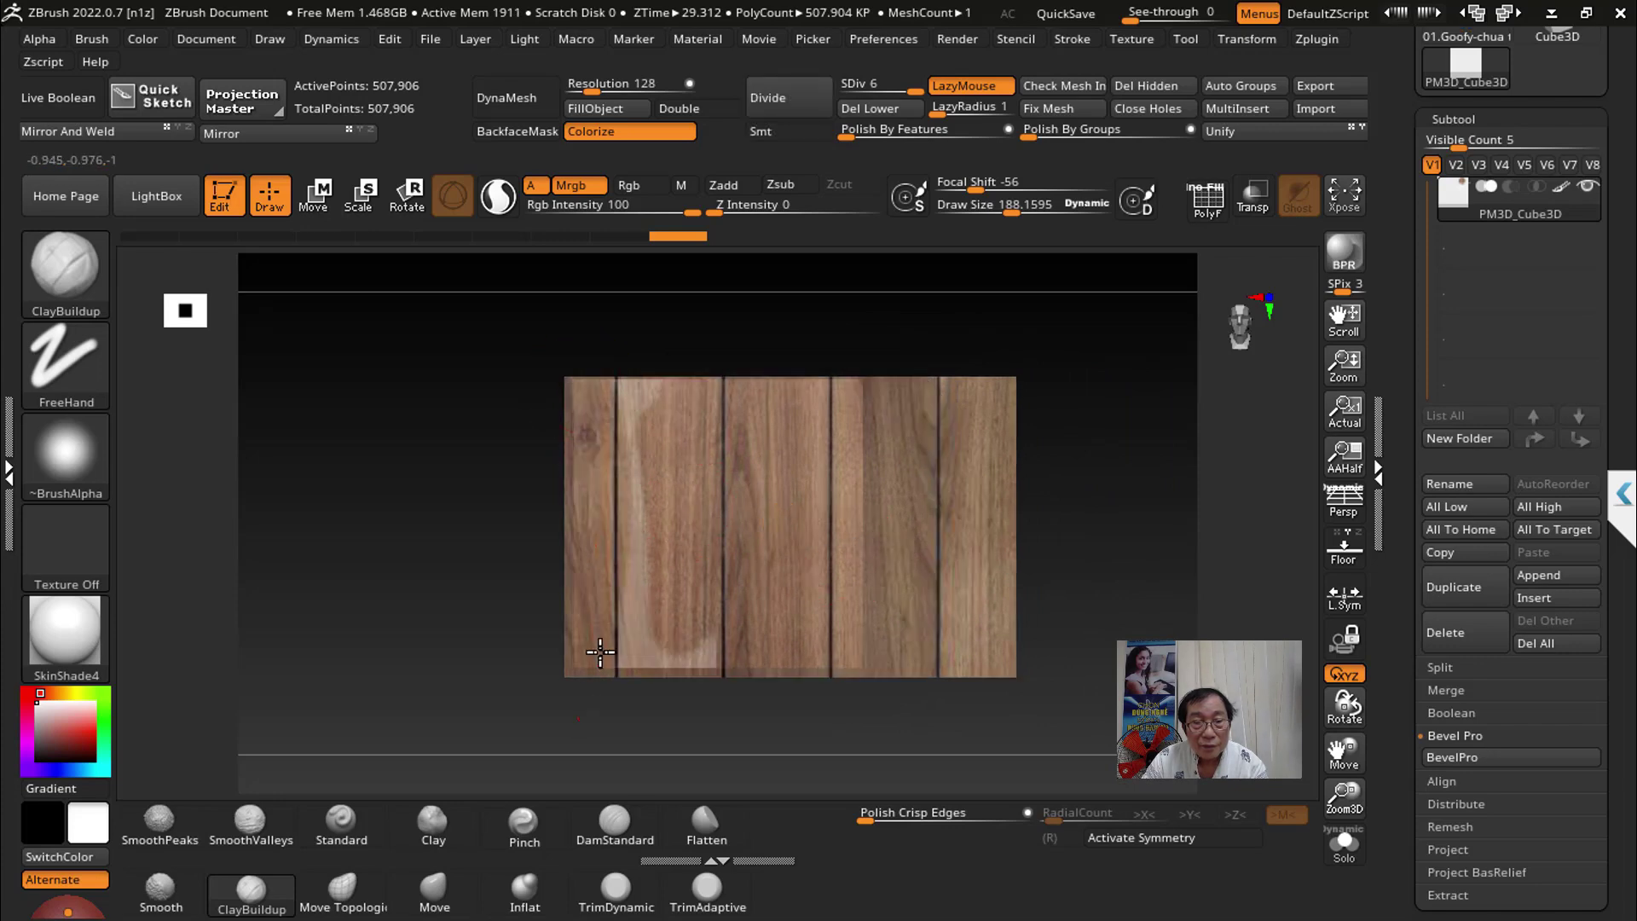
pyautogui.moveTo(645, 421); pyautogui.dragTo(639, 679)
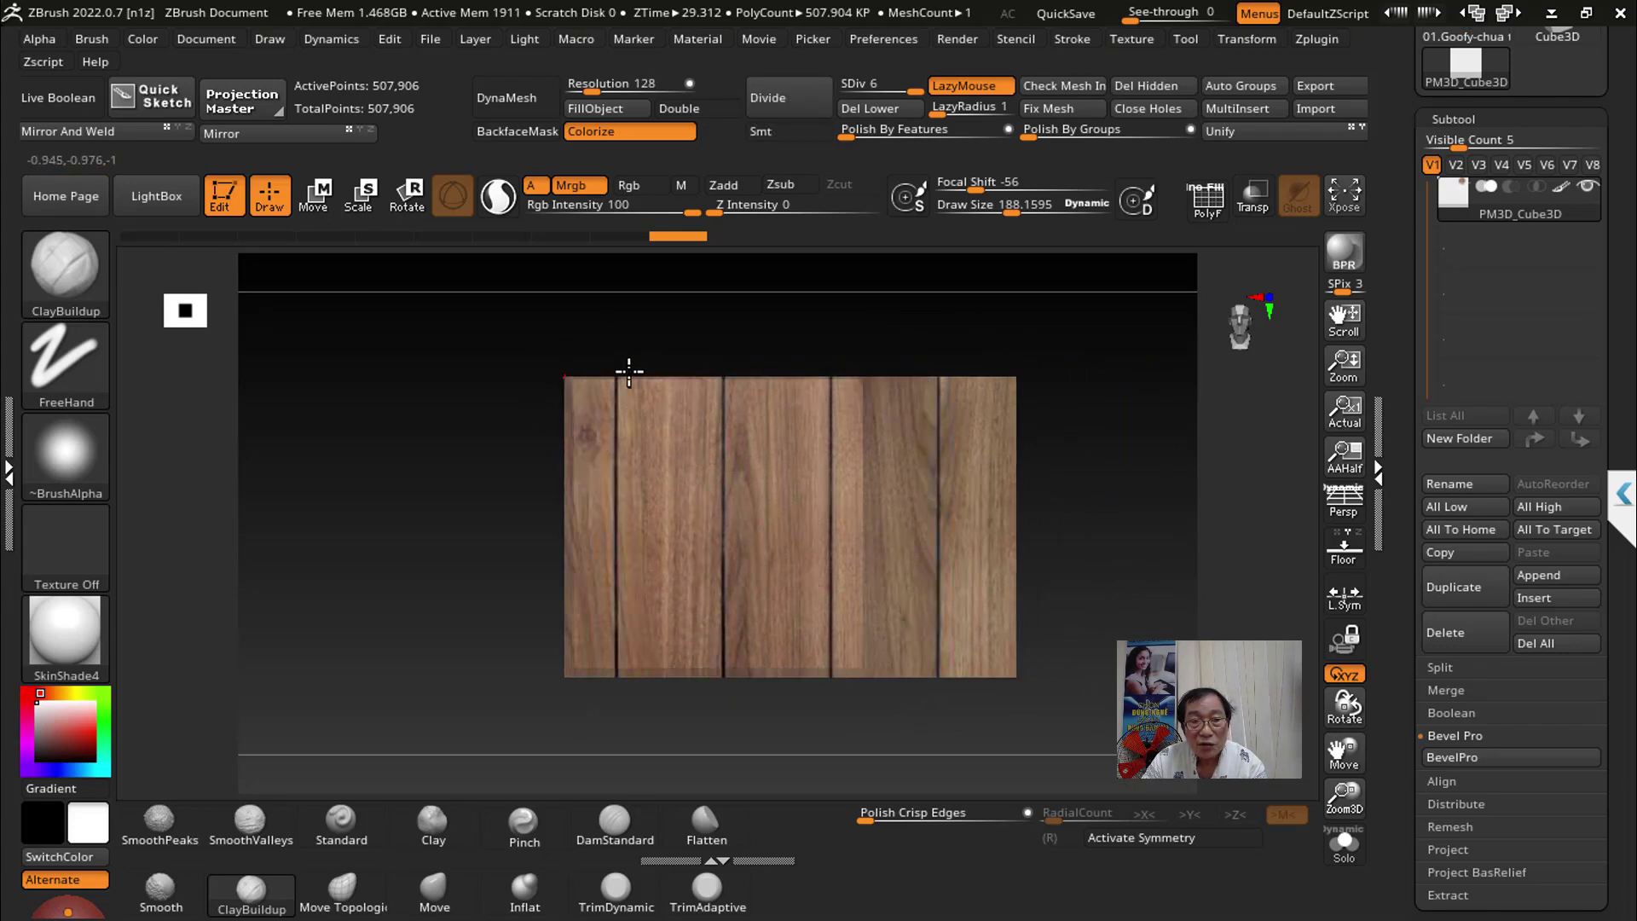
pyautogui.hotkey('shift', 'z')
# Step: Orbit the board to inspect its top, side and painted front faces
pyautogui.moveTo(949, 486)
pyautogui.mouseDown()
pyautogui.moveTo(991, 575)
pyautogui.moveTo(849, 511)
pyautogui.mouseUp()
pyautogui.moveTo(1060, 673)
pyautogui.mouseDown()
pyautogui.moveTo(1121, 583)
pyautogui.moveTo(1088, 586)
pyautogui.mouseUp()
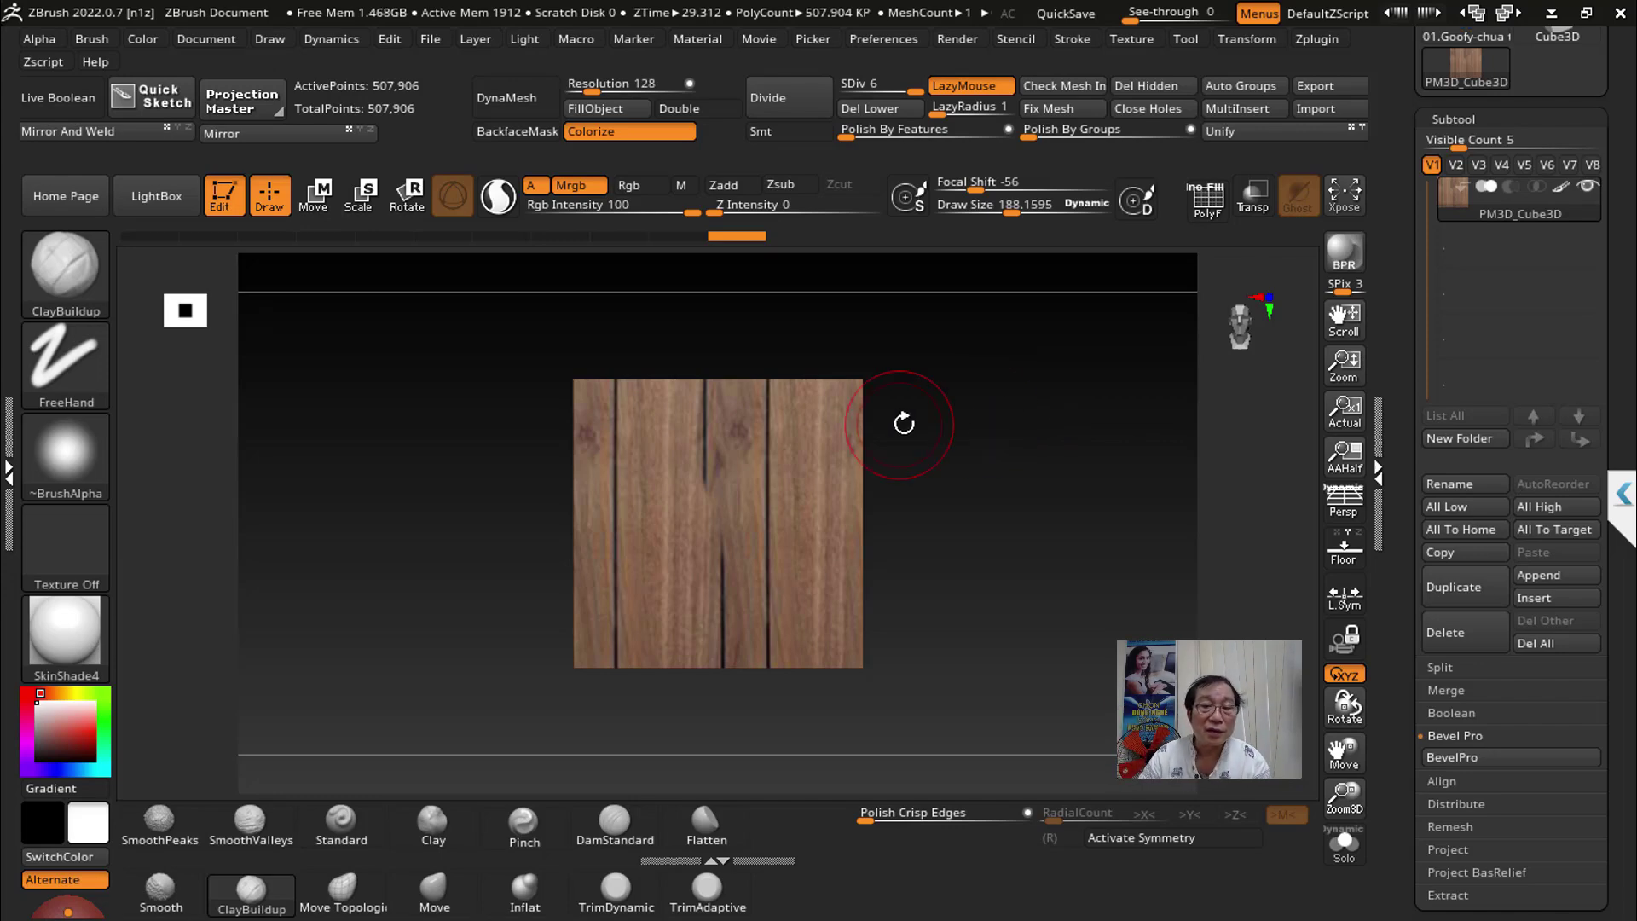
pyautogui.moveTo(906, 424)
pyautogui.mouseDown()
pyautogui.moveTo(976, 461)
pyautogui.moveTo(970, 481)
pyautogui.mouseUp()
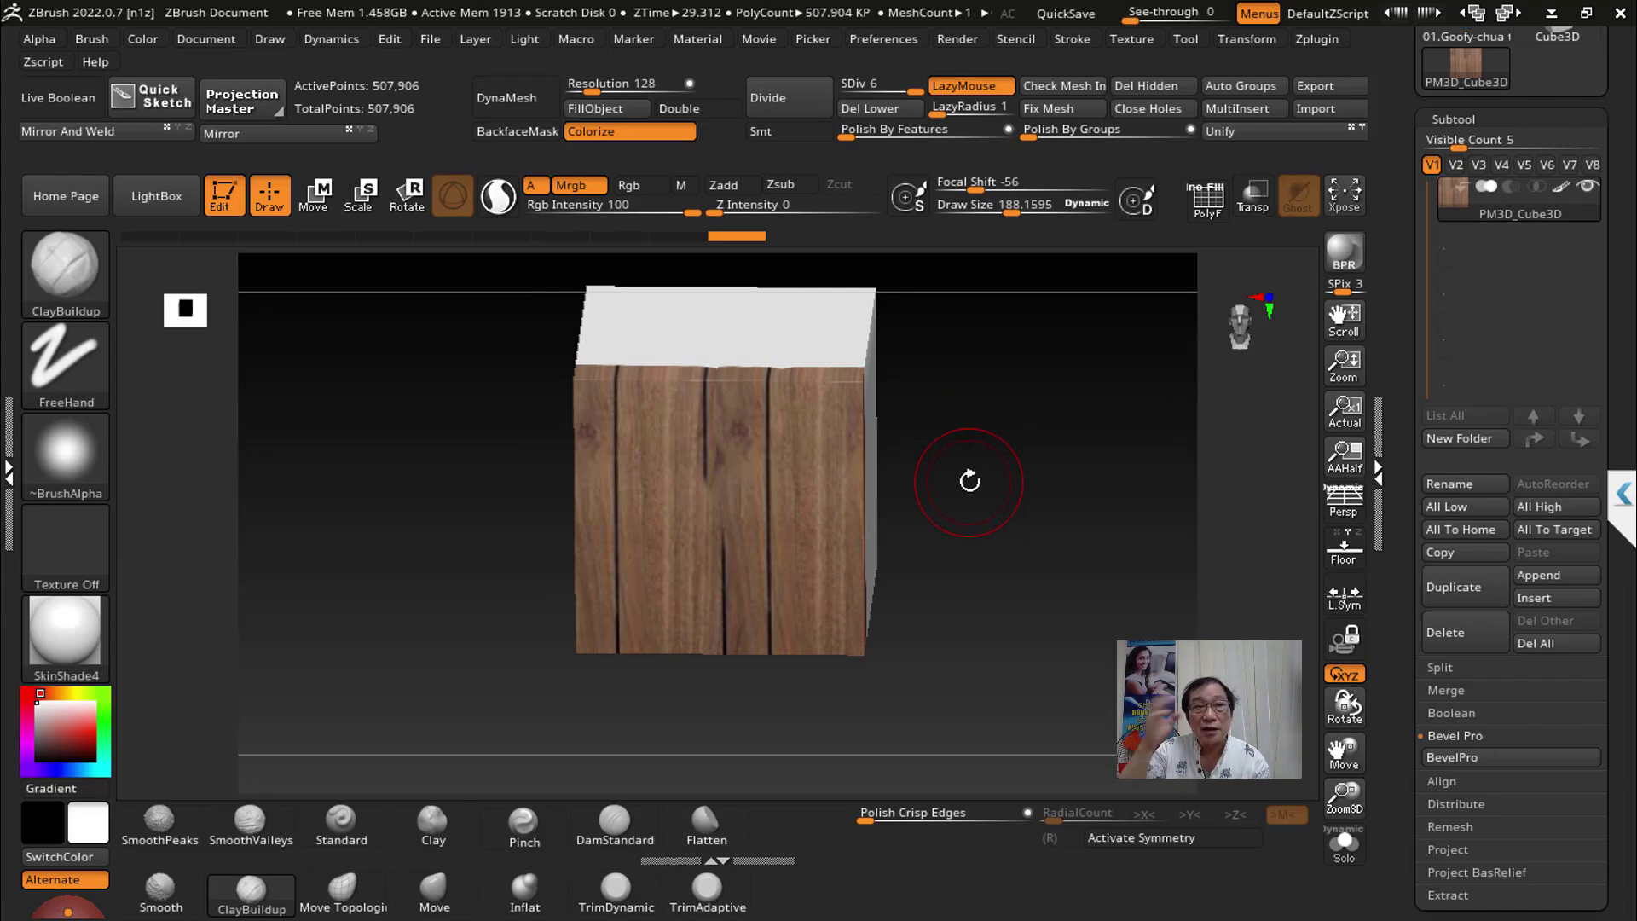
pyautogui.moveTo(970, 483); pyautogui.dragTo(980, 528)
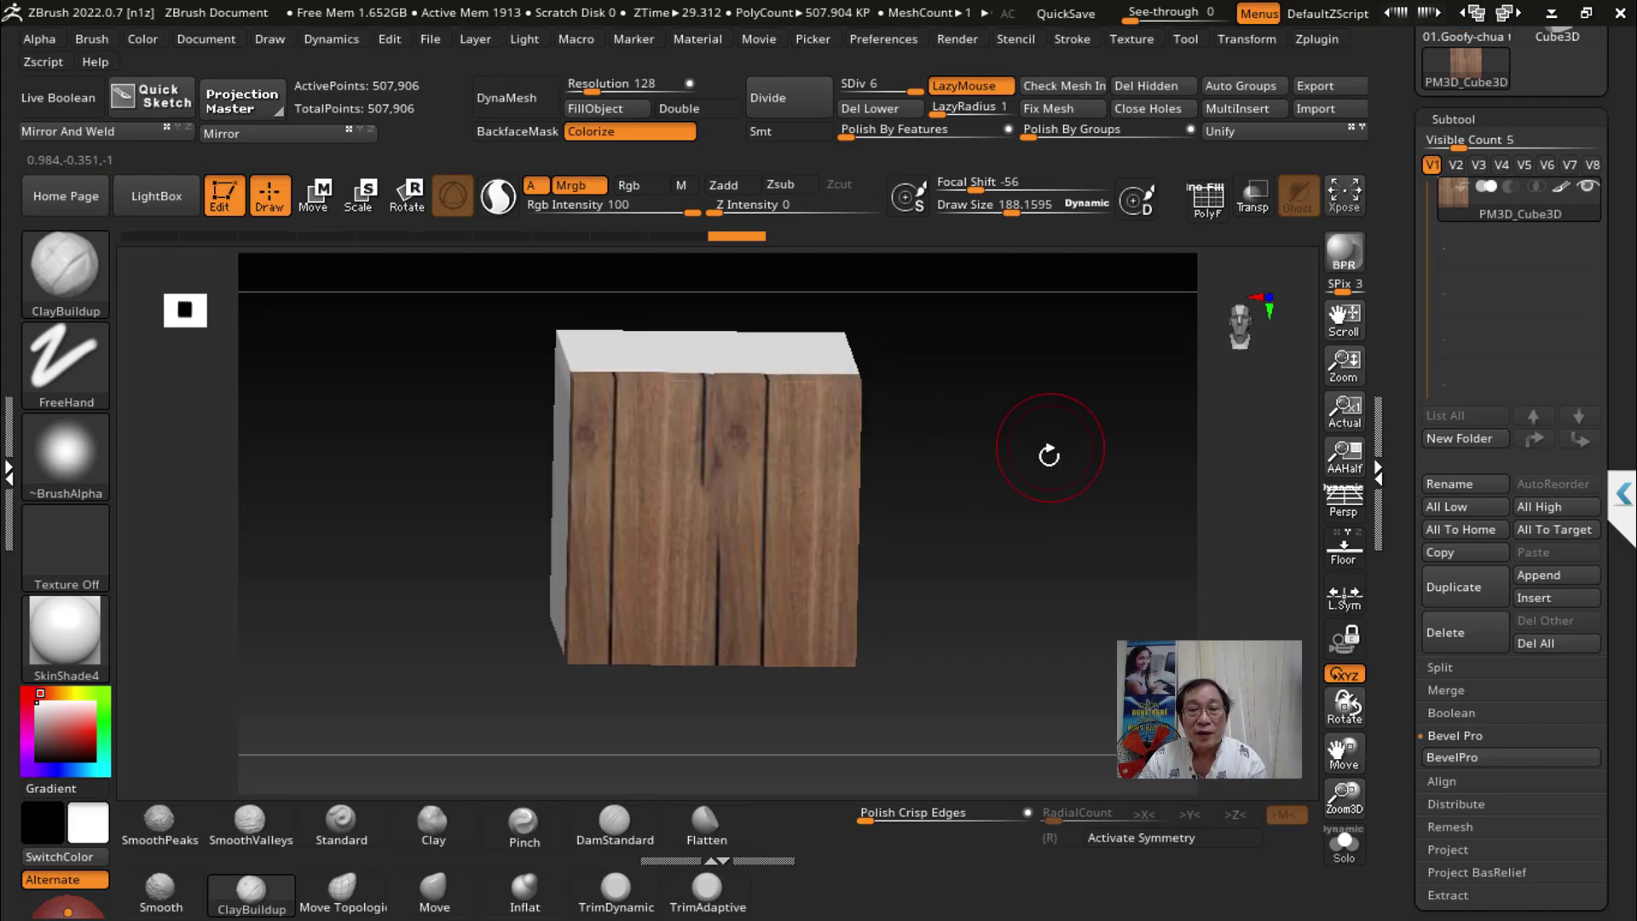
pyautogui.moveTo(1031, 480); pyautogui.dragTo(1028, 475)
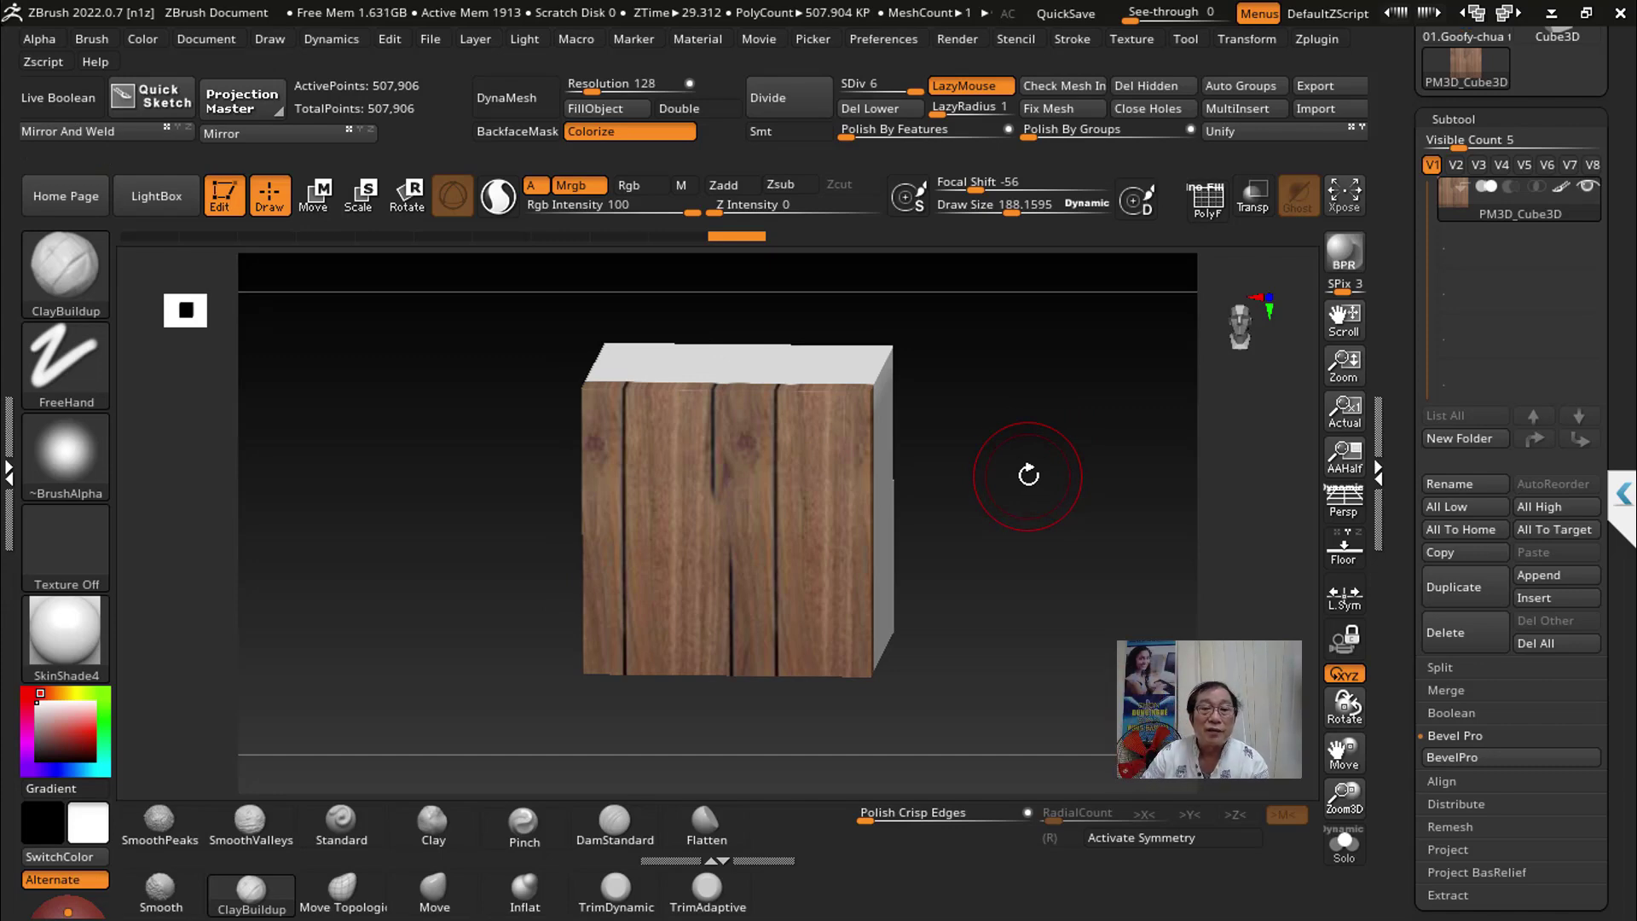
pyautogui.moveTo(1059, 512); pyautogui.dragTo(1097, 508)
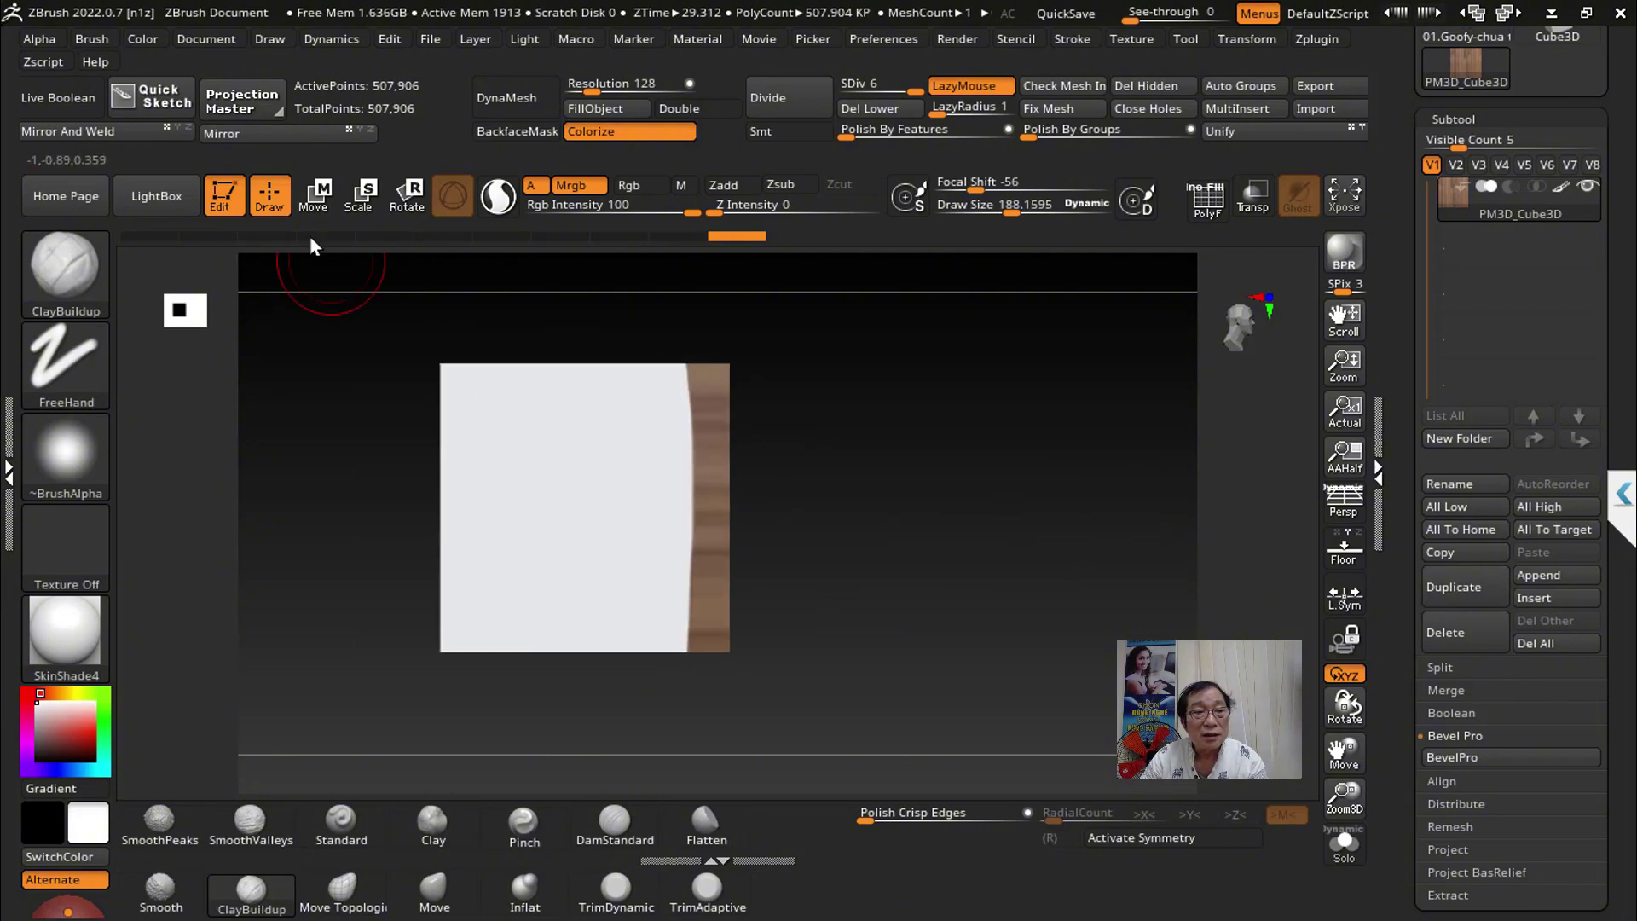
# Step: Shift the board sideways and rotate it so the wood face points straight front
pyautogui.click(314, 203)
pyautogui.moveTo(670, 506); pyautogui.dragTo(590, 505)
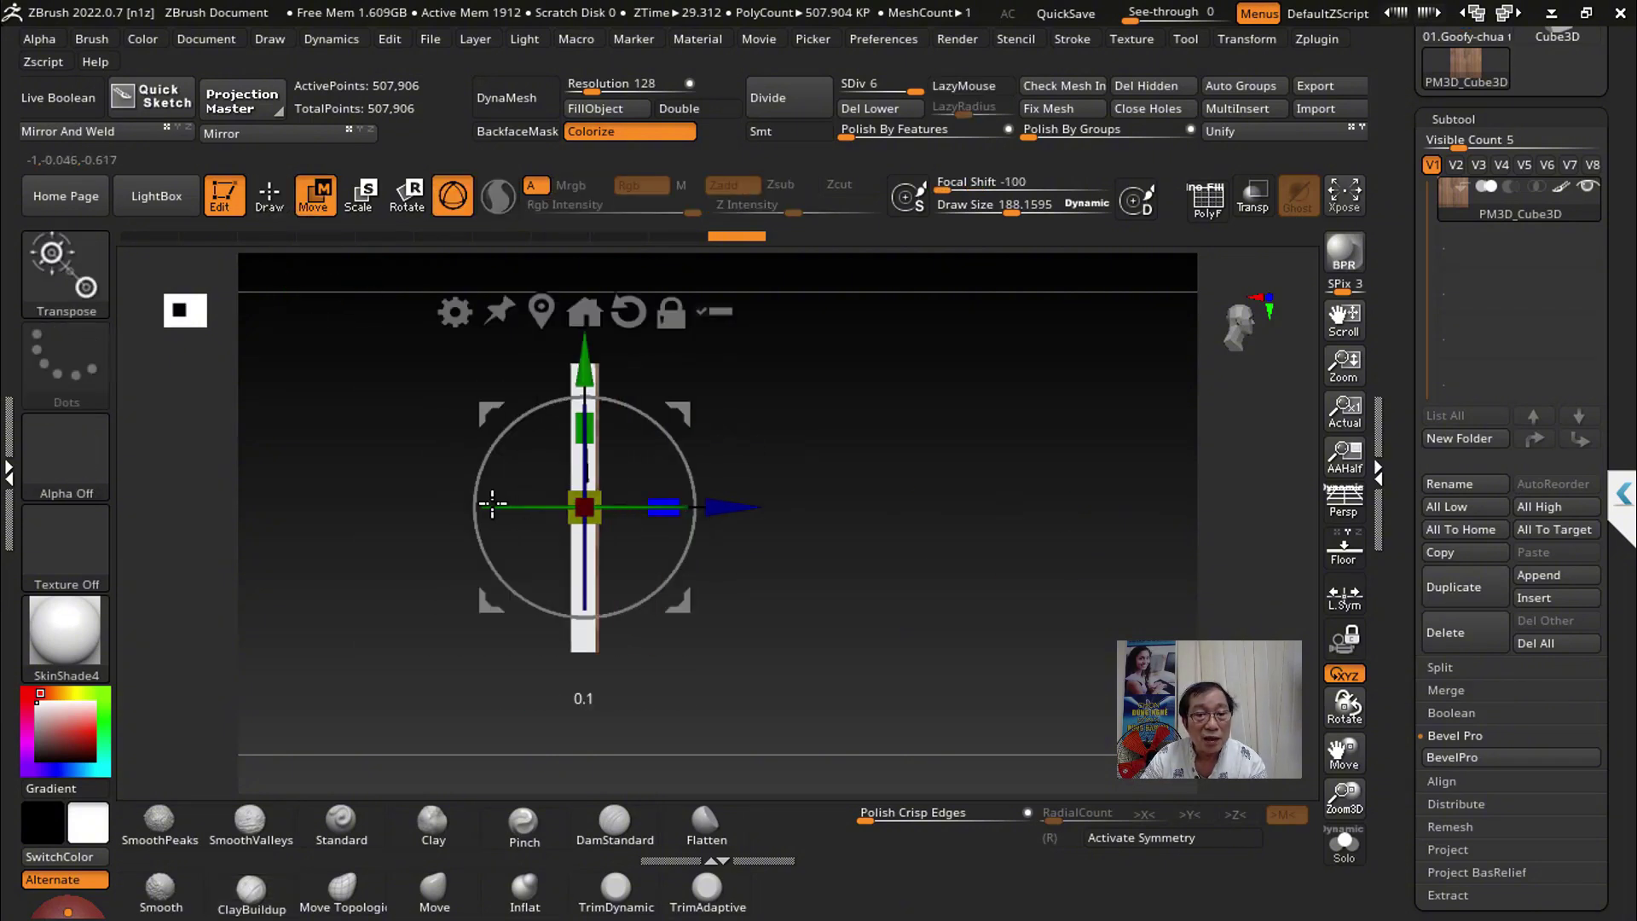
pyautogui.click(269, 196)
pyautogui.moveTo(432, 329); pyautogui.dragTo(940, 620)
pyautogui.moveTo(882, 482); pyautogui.dragTo(294, 284)
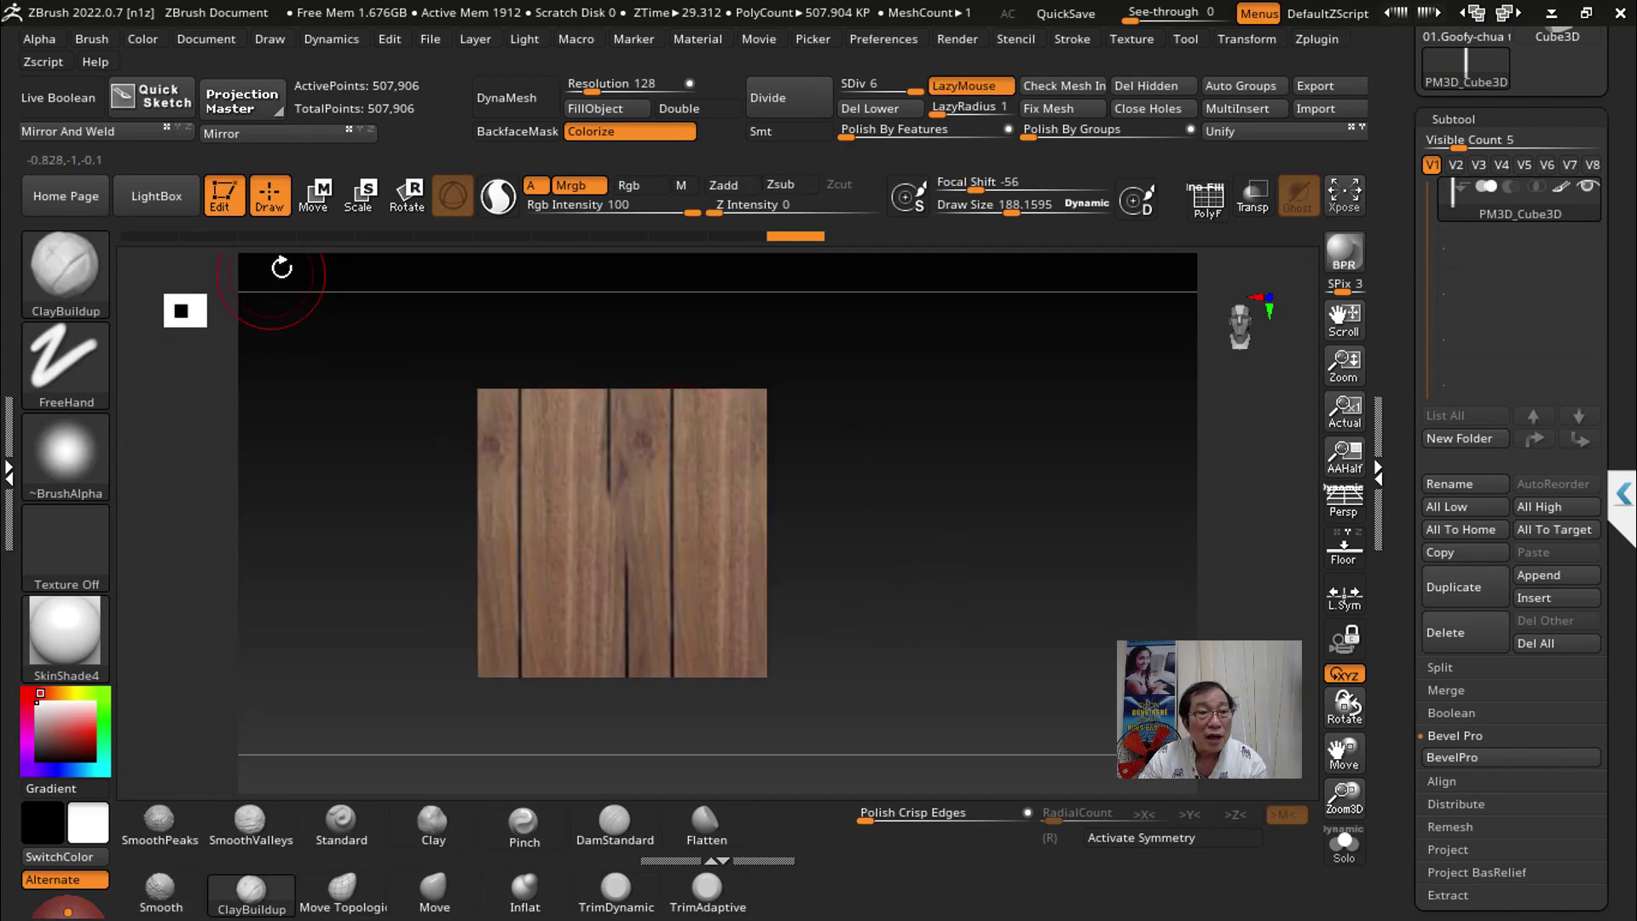
pyautogui.hotkey('ctrl', 'shift', 'b')
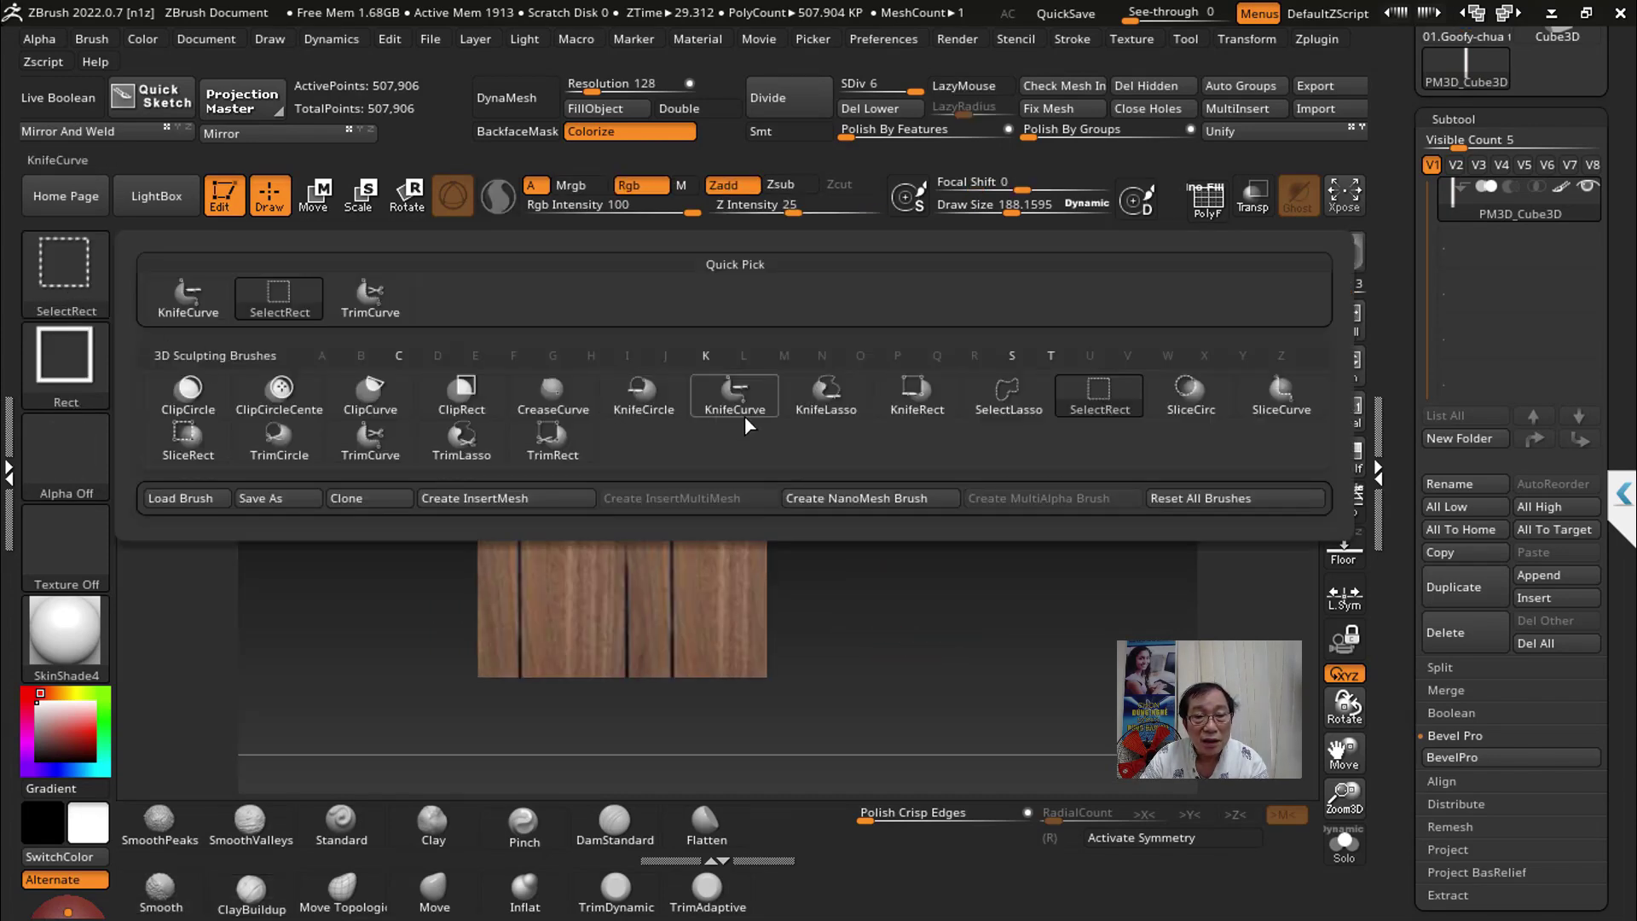
# Step: Pick KnifeCurve with a Lasso stroke and try a slice along the top edge
pyautogui.click(741, 412)
pyautogui.click(68, 367)
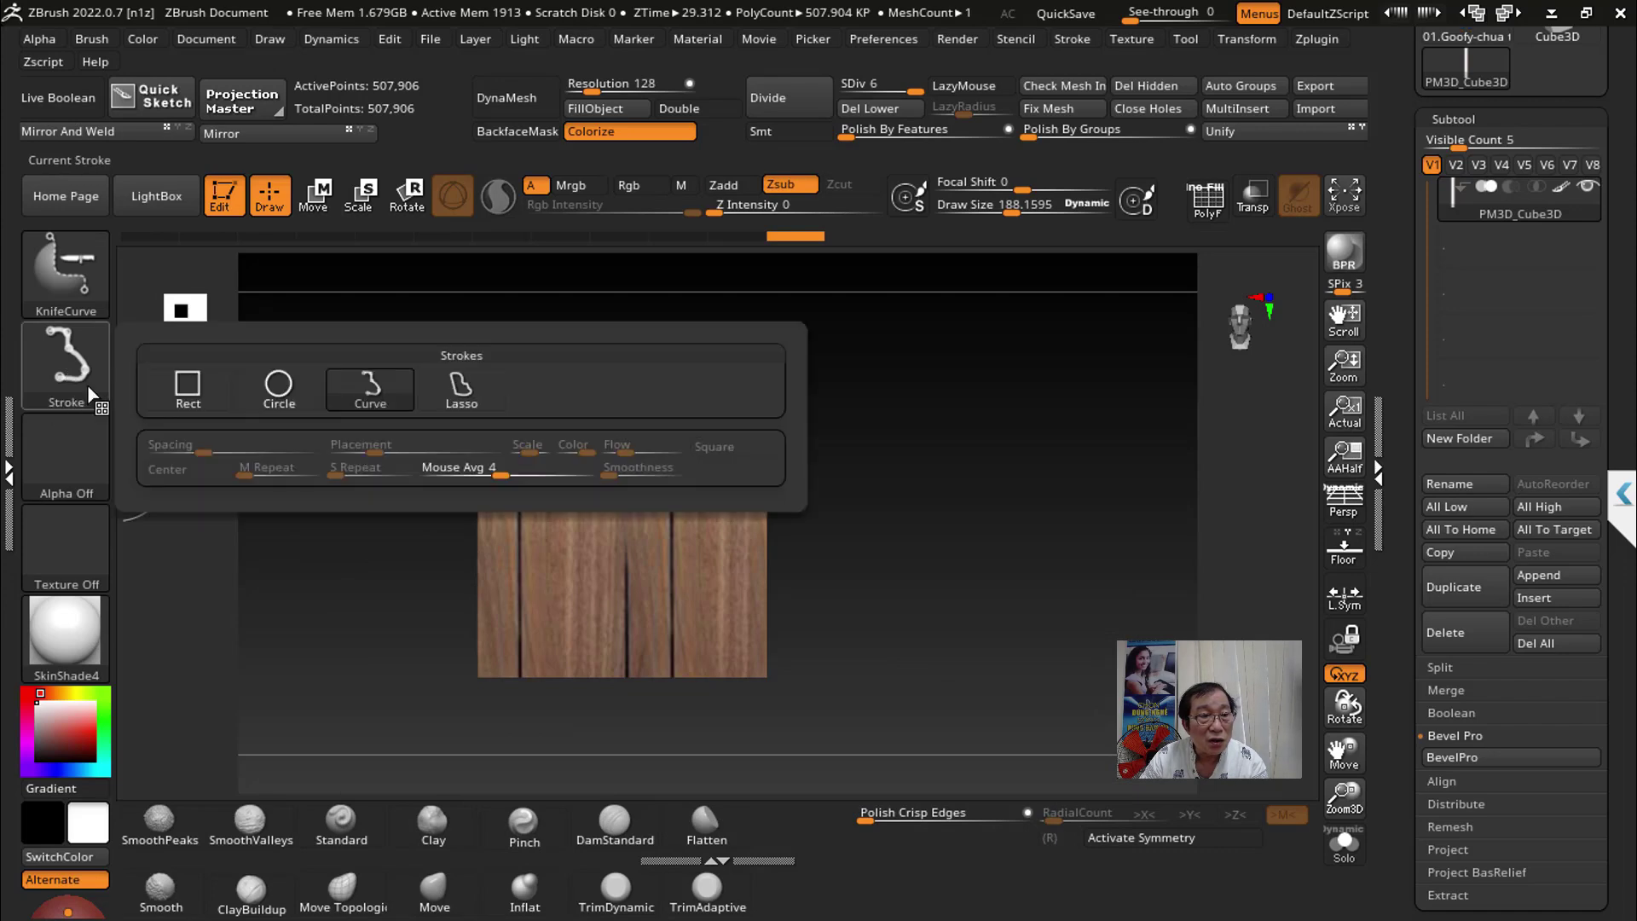
pyautogui.click(464, 398)
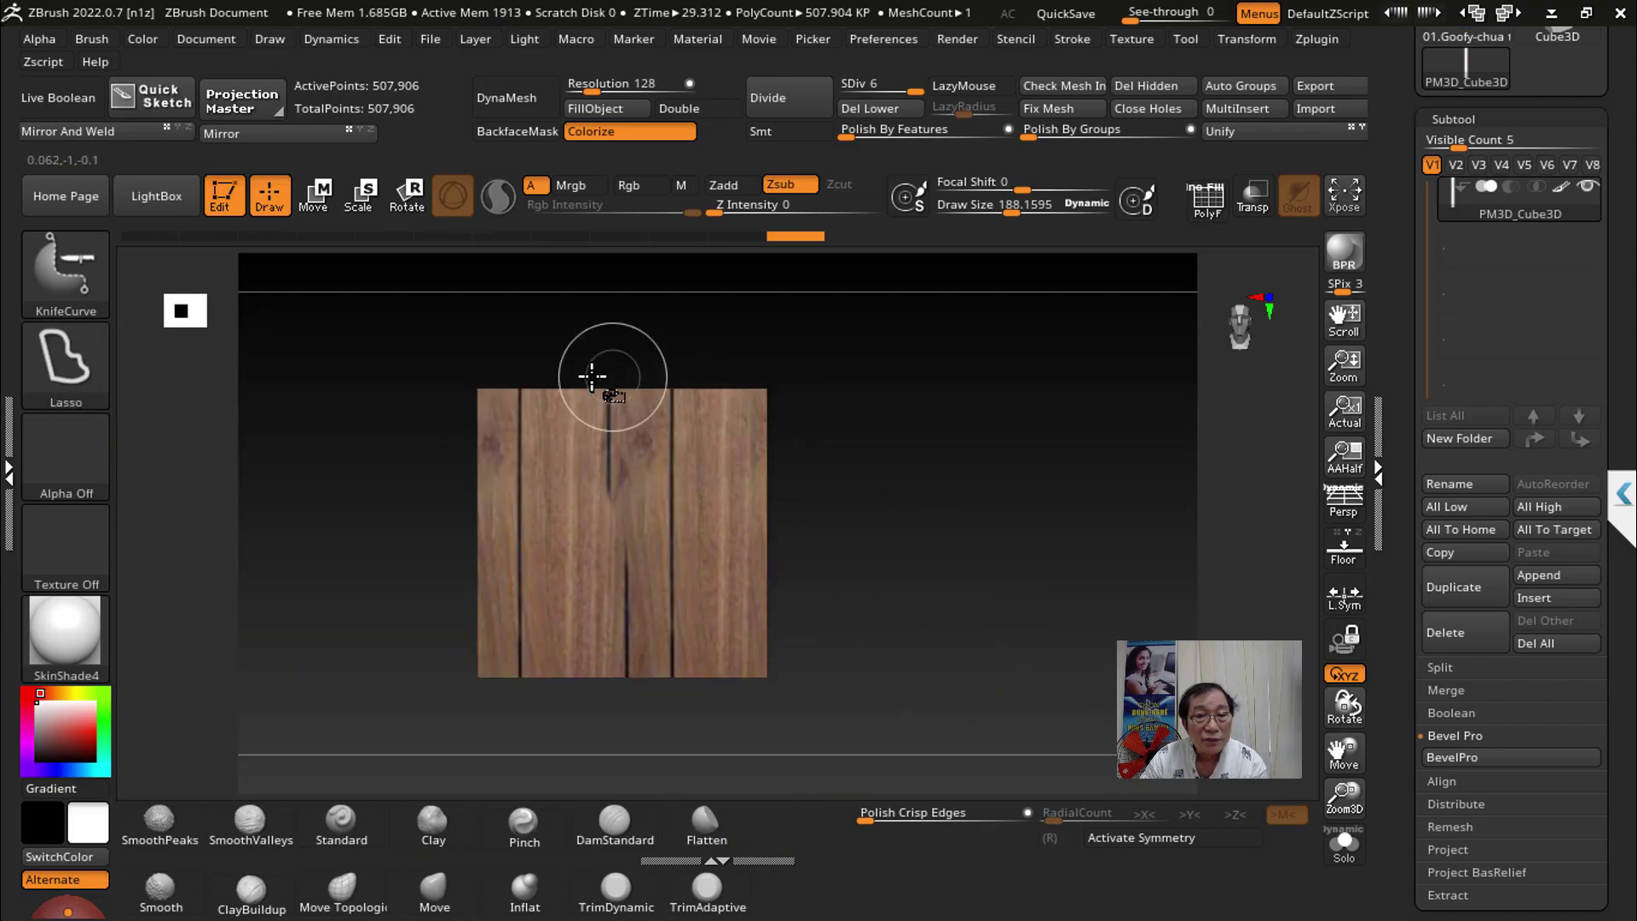
pyautogui.keyDown('ctrl'); pyautogui.keyDown('shift'); pyautogui.moveTo(468, 373); pyautogui.dragTo(490, 405); pyautogui.keyUp('shift'); pyautogui.keyUp('ctrl')
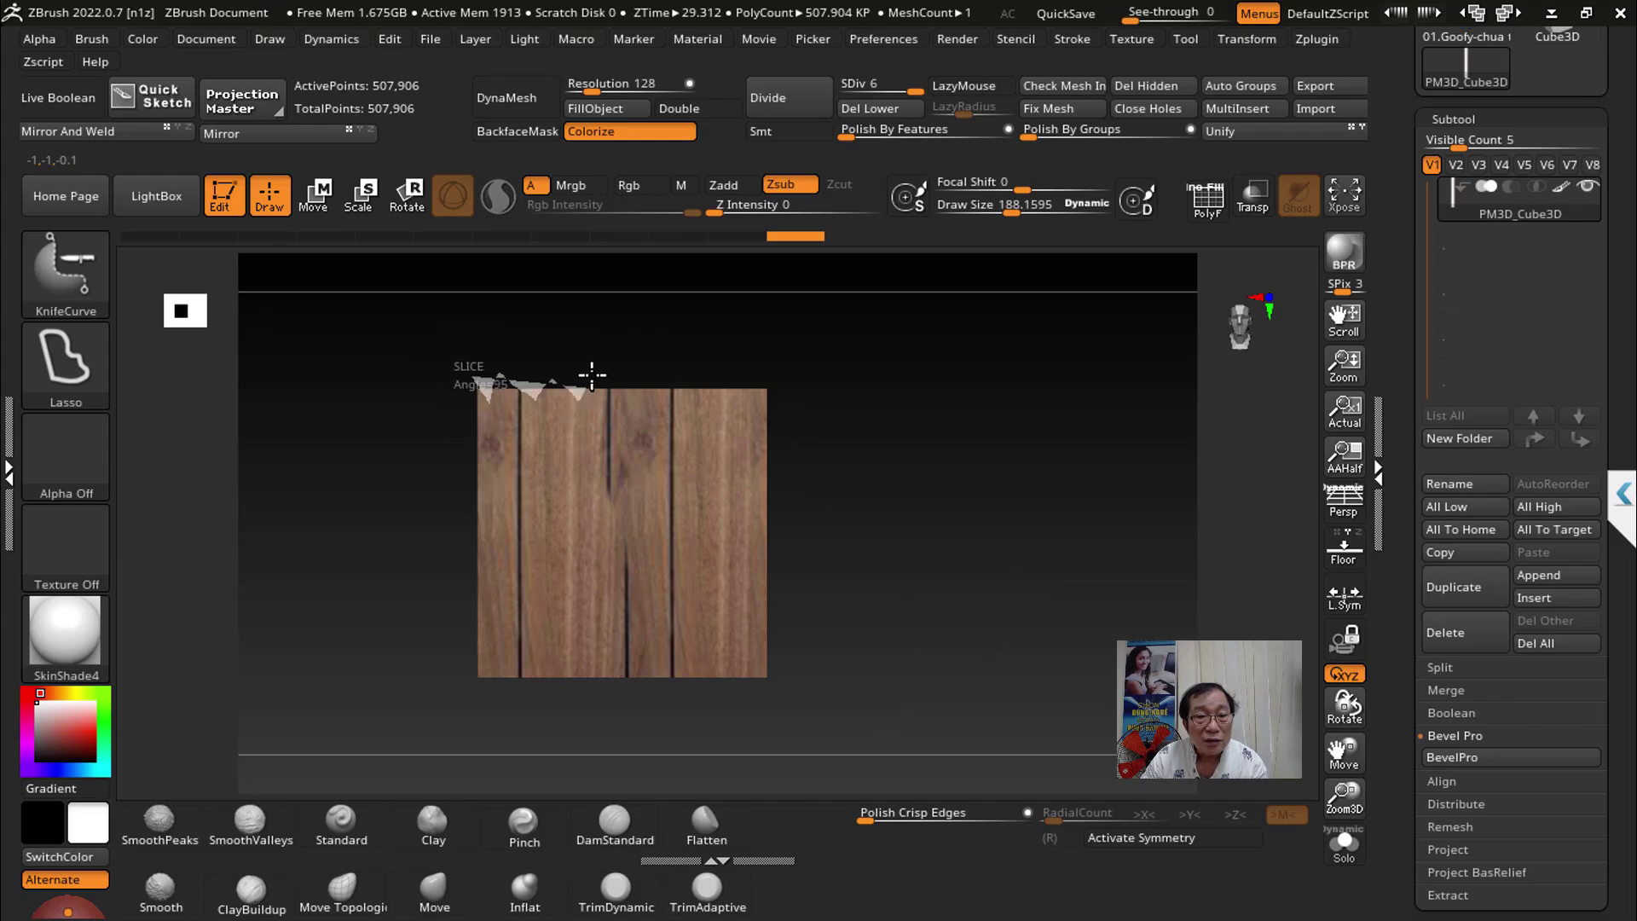
pyautogui.keyDown('ctrl'); pyautogui.keyDown('shift'); pyautogui.moveTo(592, 373); pyautogui.dragTo(588, 375); pyautogui.keyUp('shift'); pyautogui.keyUp('ctrl')
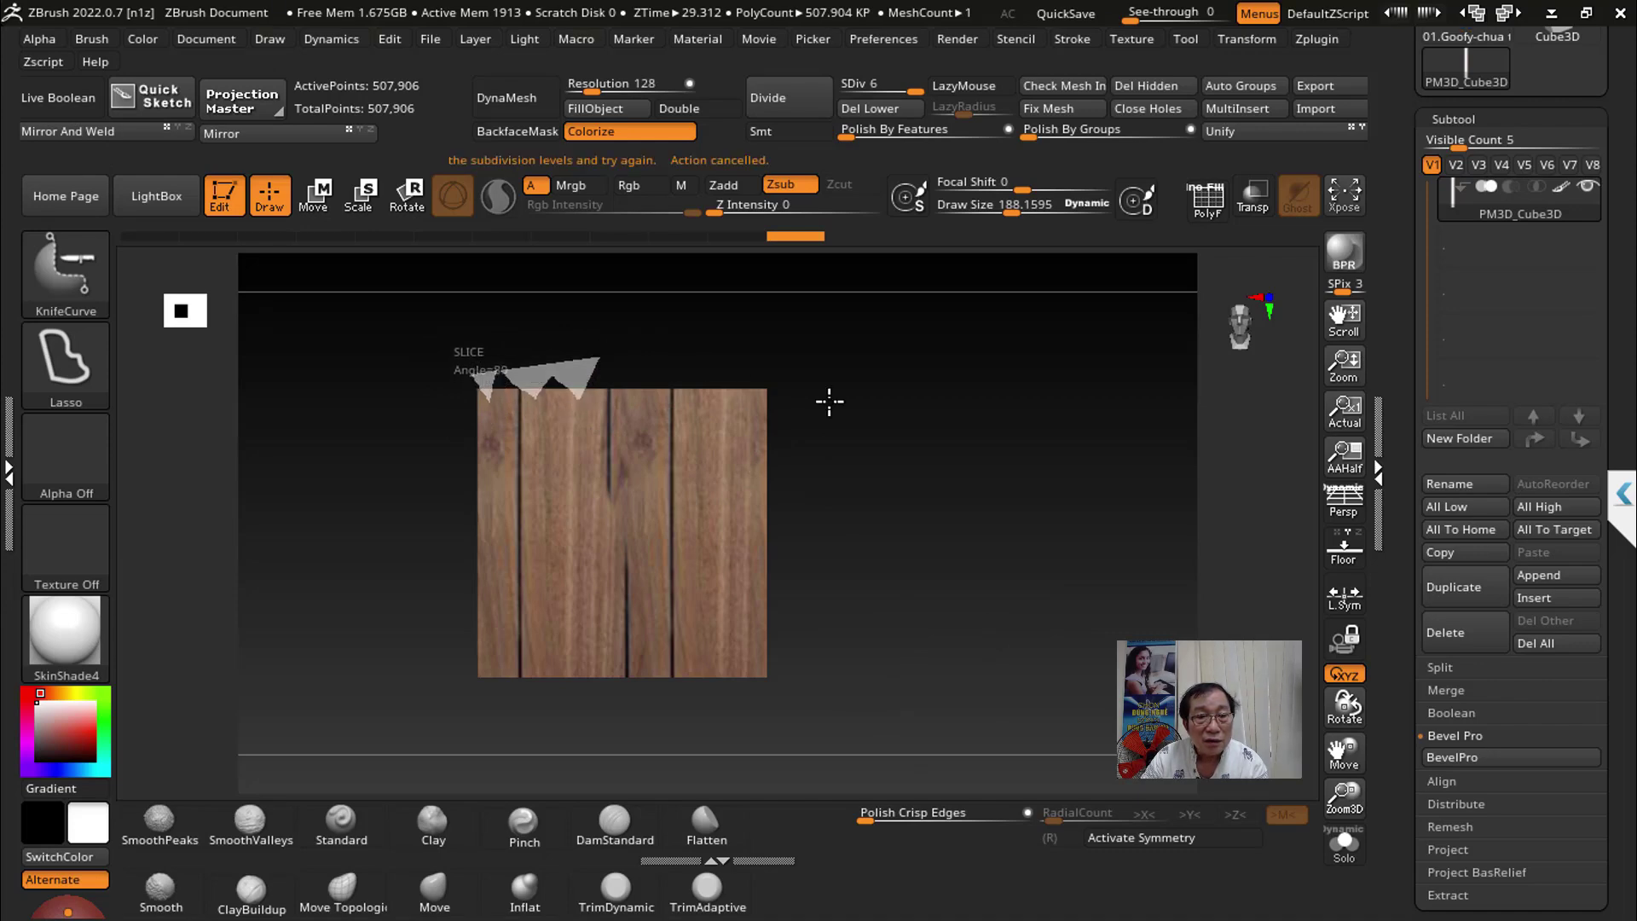
# Step: Delete lower subdivision levels and cut a zigzag break across the board's top edge
pyautogui.click(857, 110)
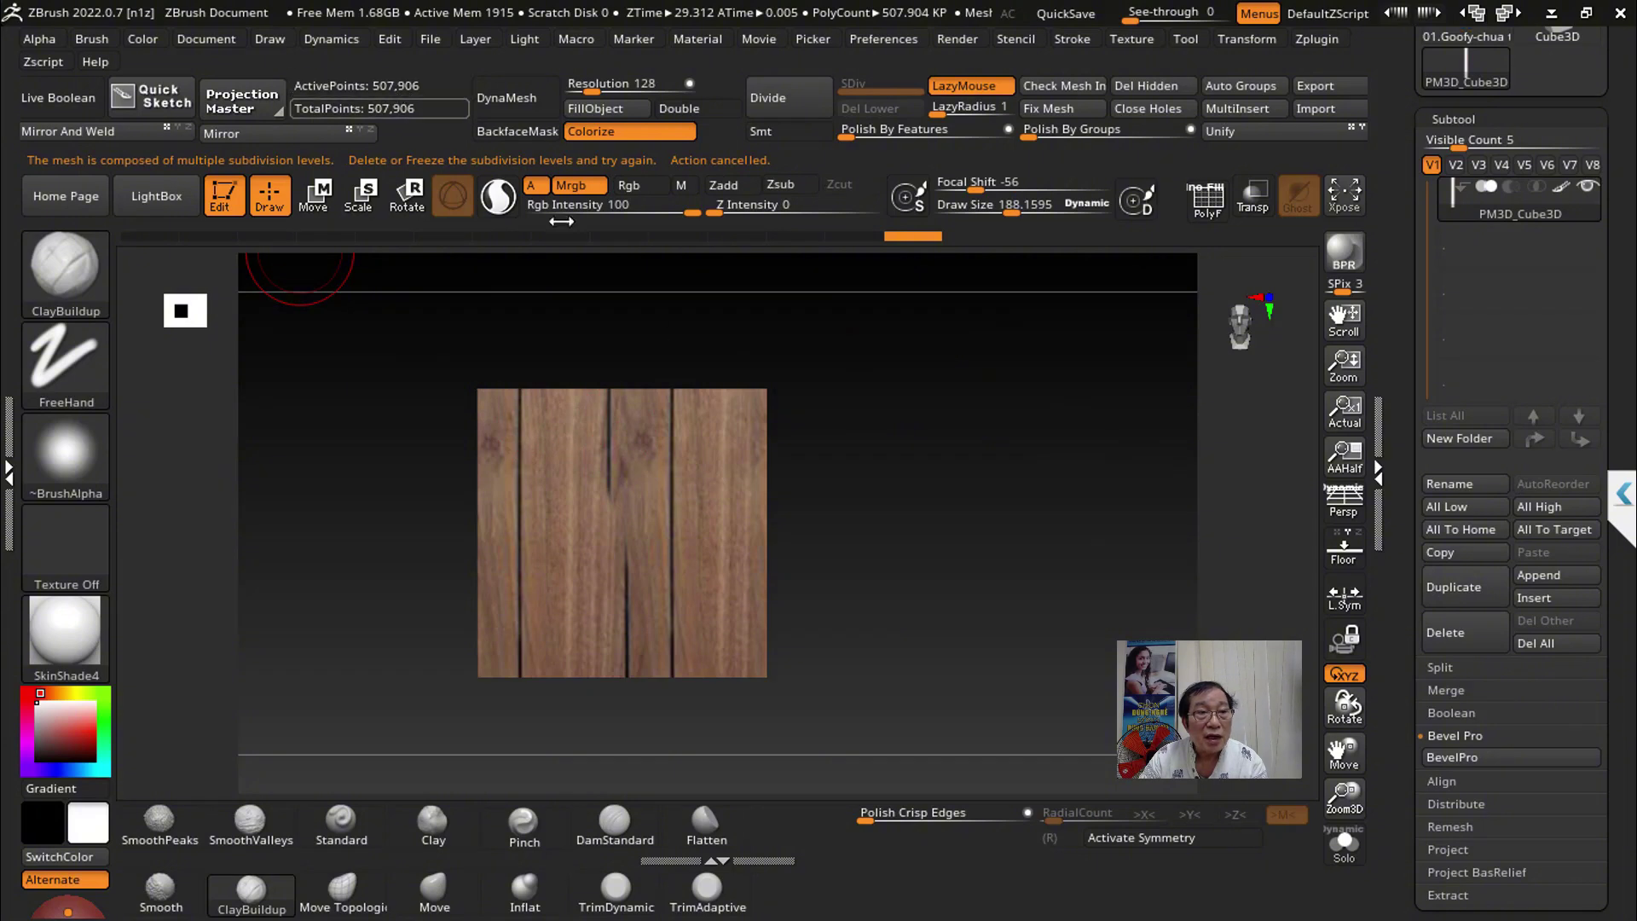
pyautogui.hotkey('ctrl', 'shift')
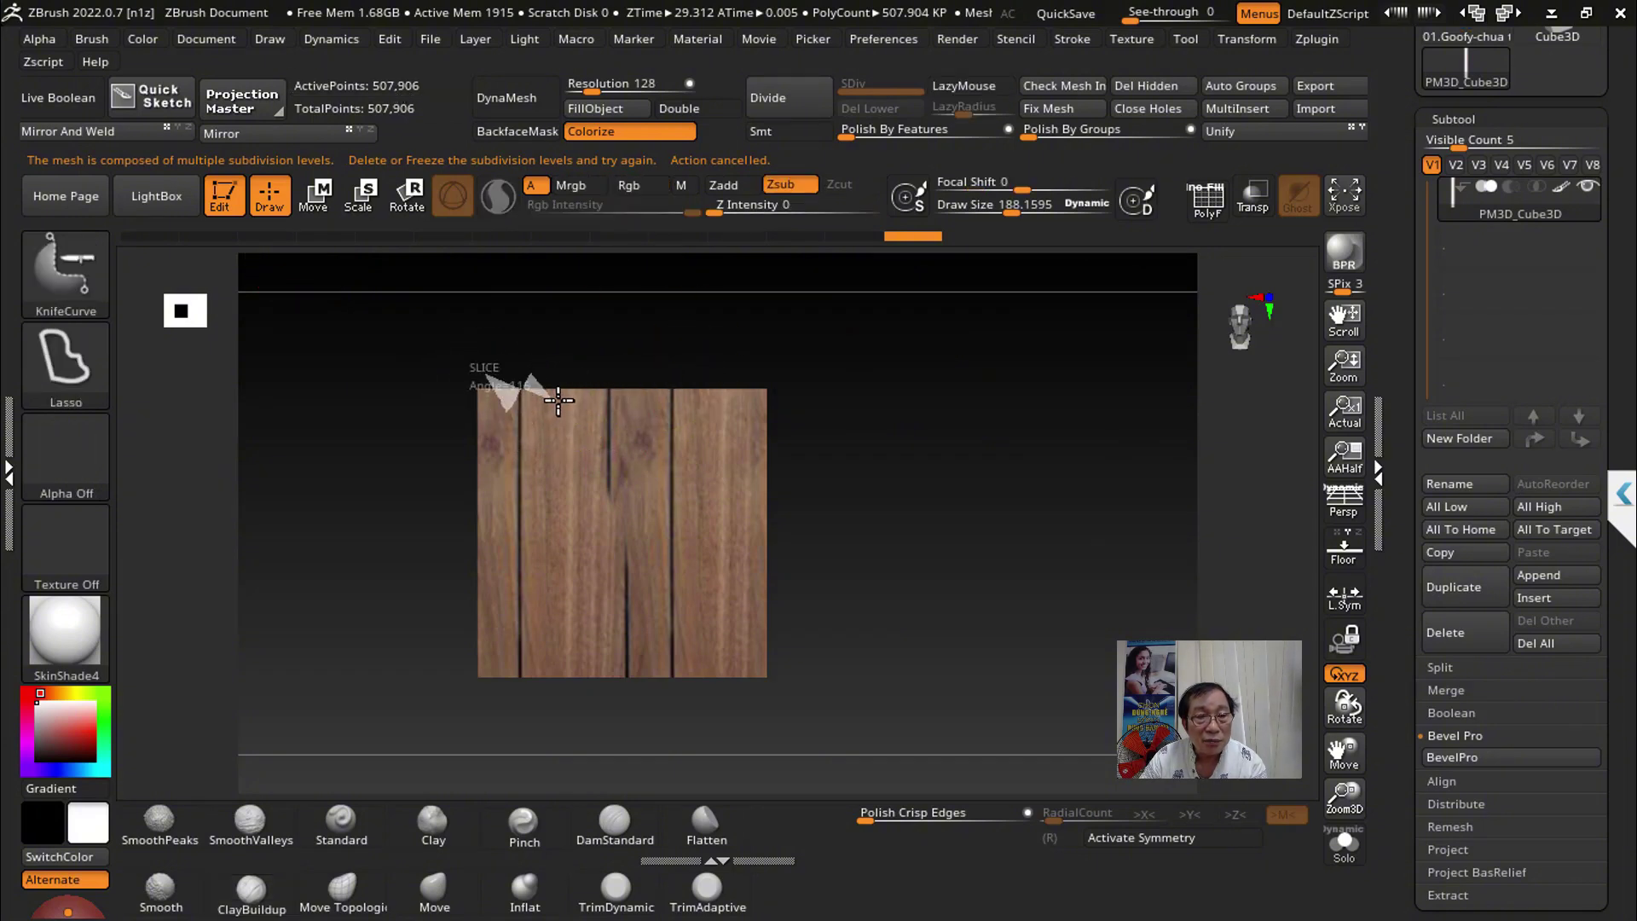
pyautogui.keyDown('ctrl'); pyautogui.keyDown('shift'); pyautogui.moveTo(559, 399); pyautogui.dragTo(660, 358); pyautogui.keyUp('shift'); pyautogui.keyUp('ctrl')
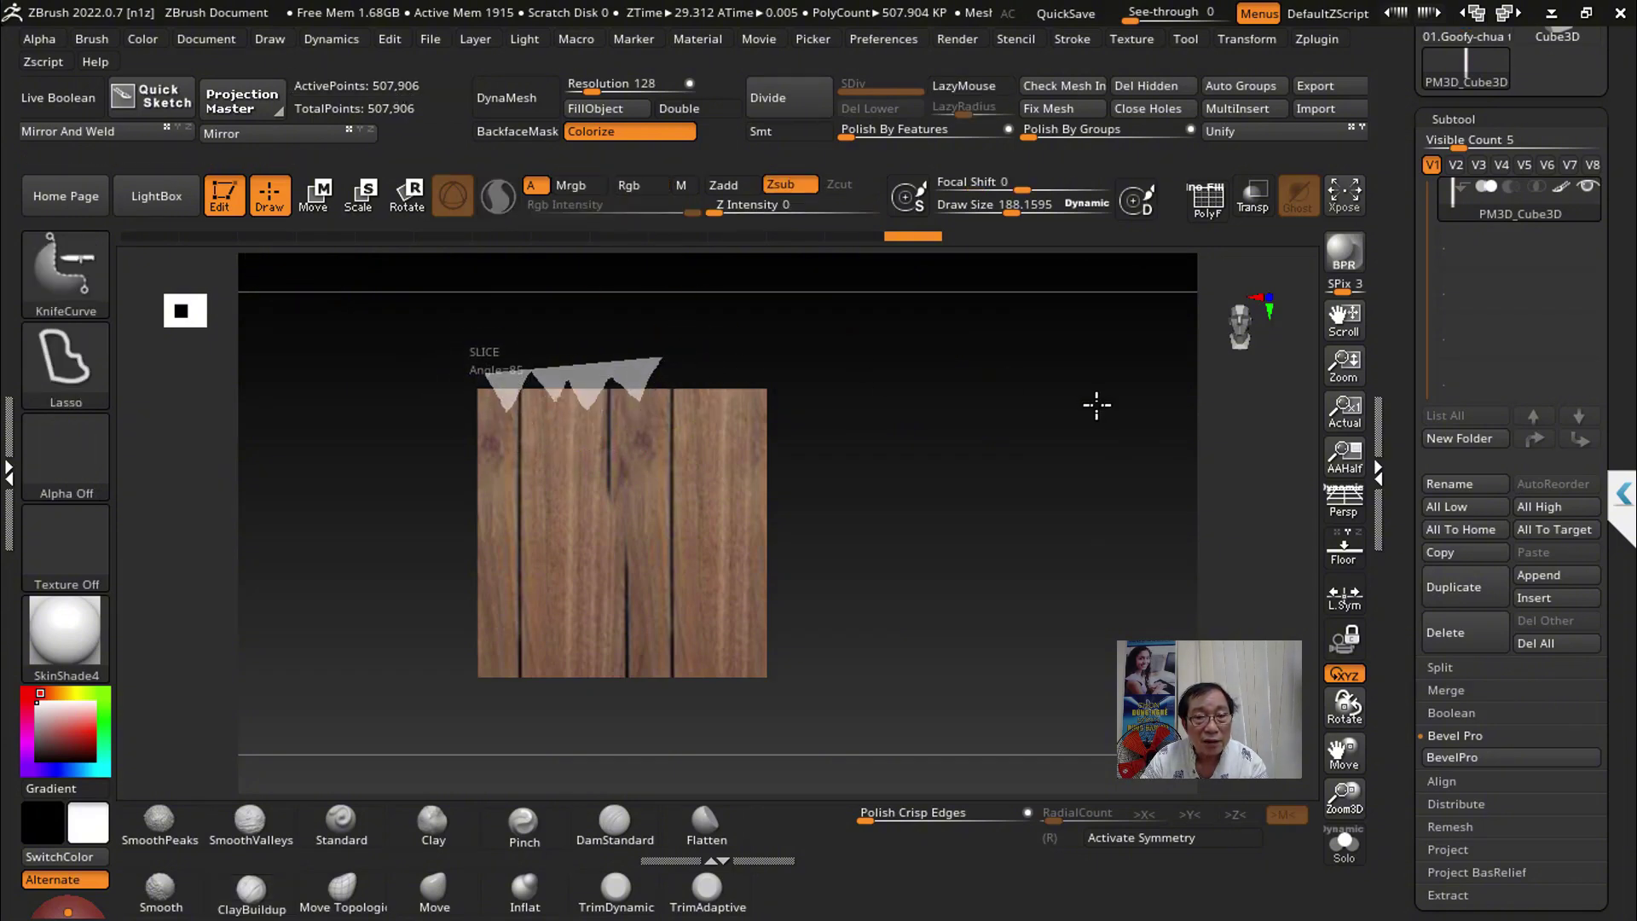
pyautogui.moveTo(913, 420); pyautogui.dragTo(943, 511)
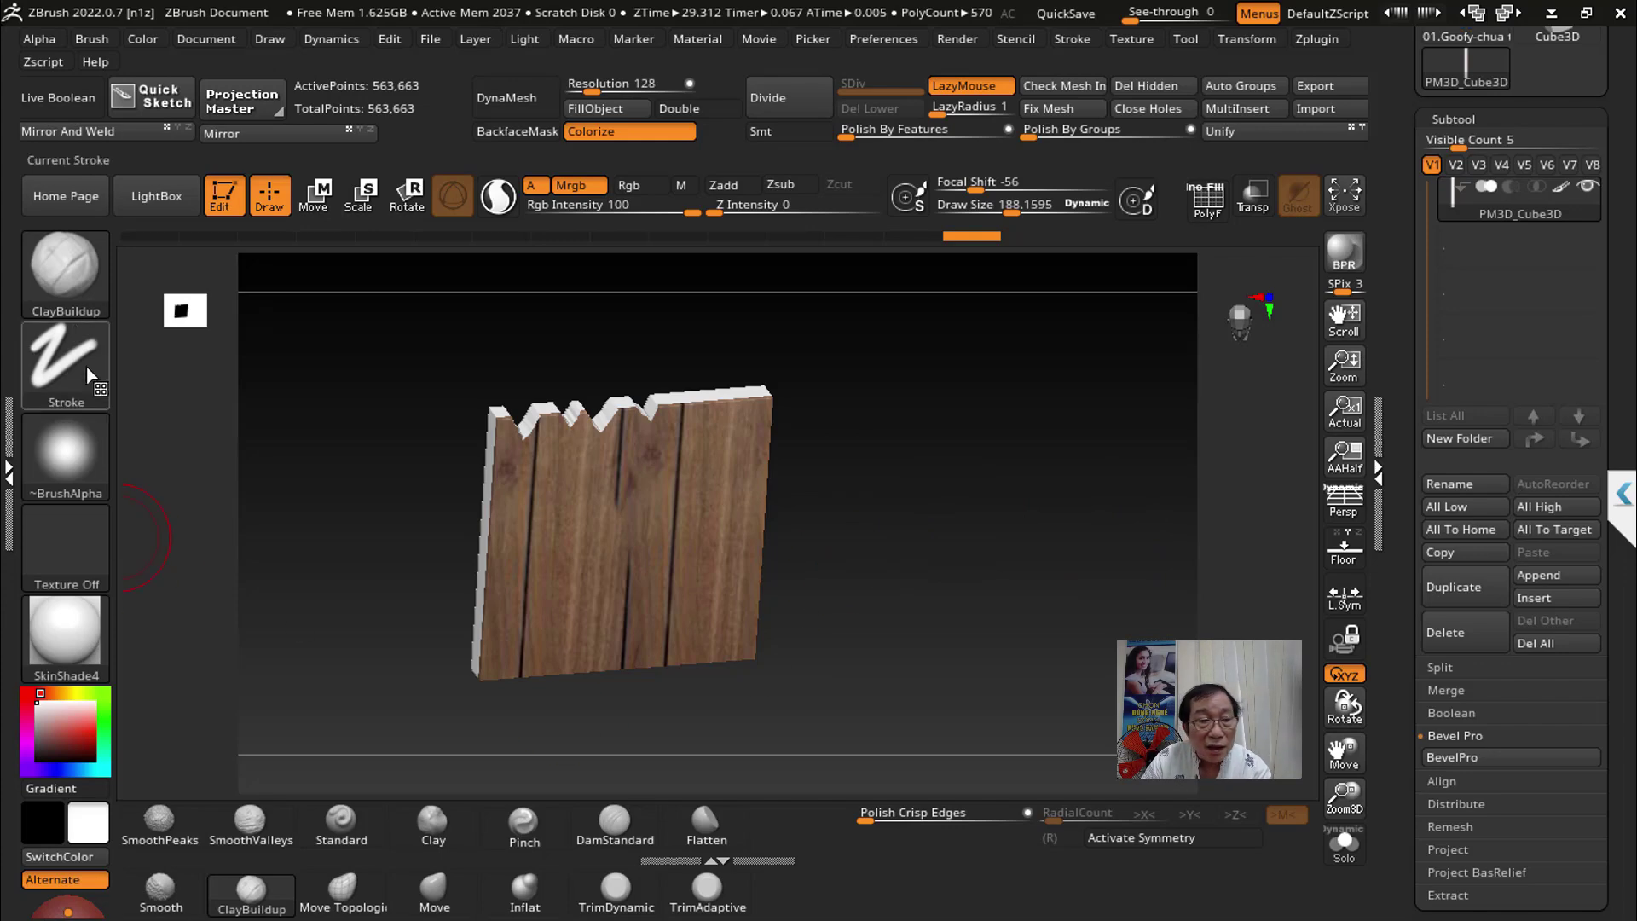
# Step: Set up the Paint brush at size about 58 with sampled tan wood colour and FreeHand stroke
pyautogui.click(66, 266)
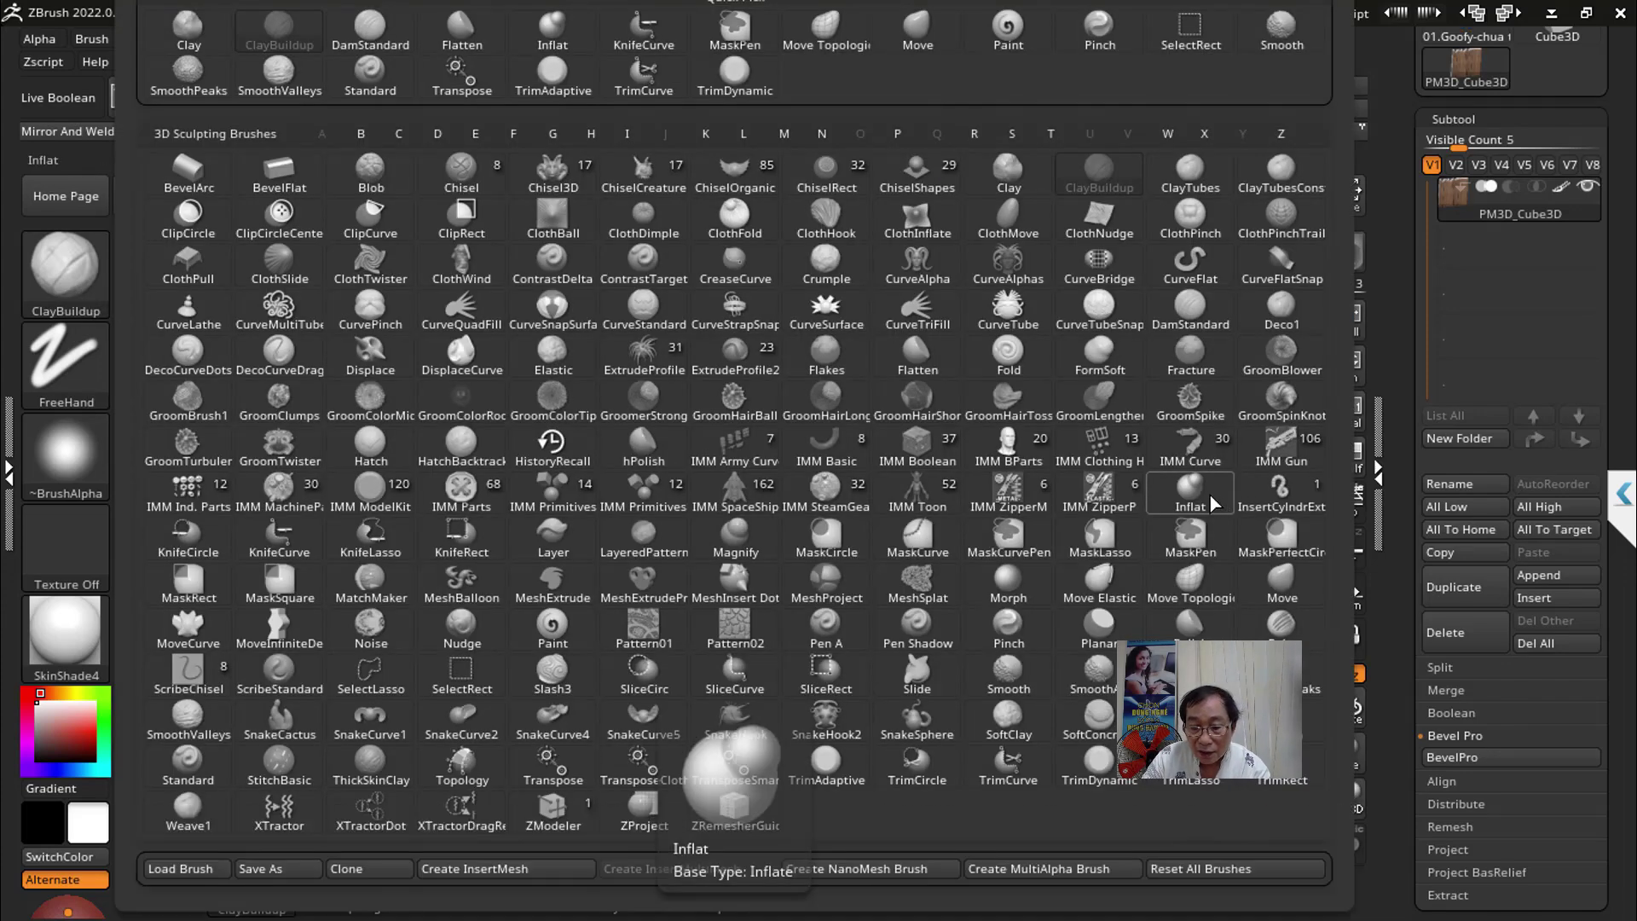
pyautogui.press('p')
pyautogui.click(553, 630)
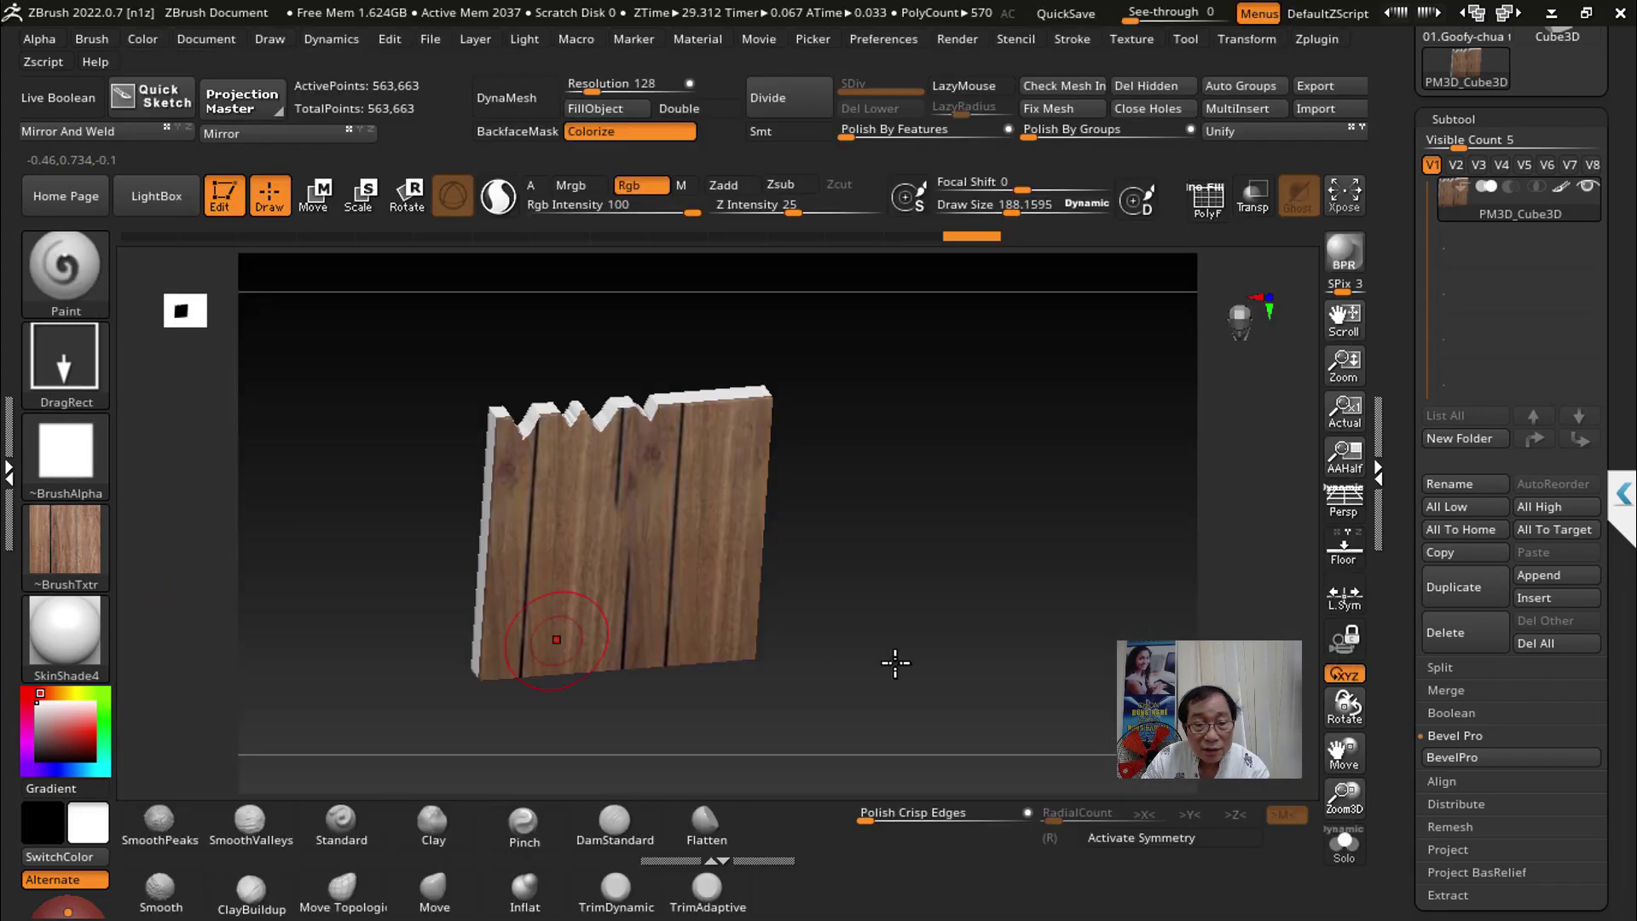
pyautogui.scroll(2, 916, 512)
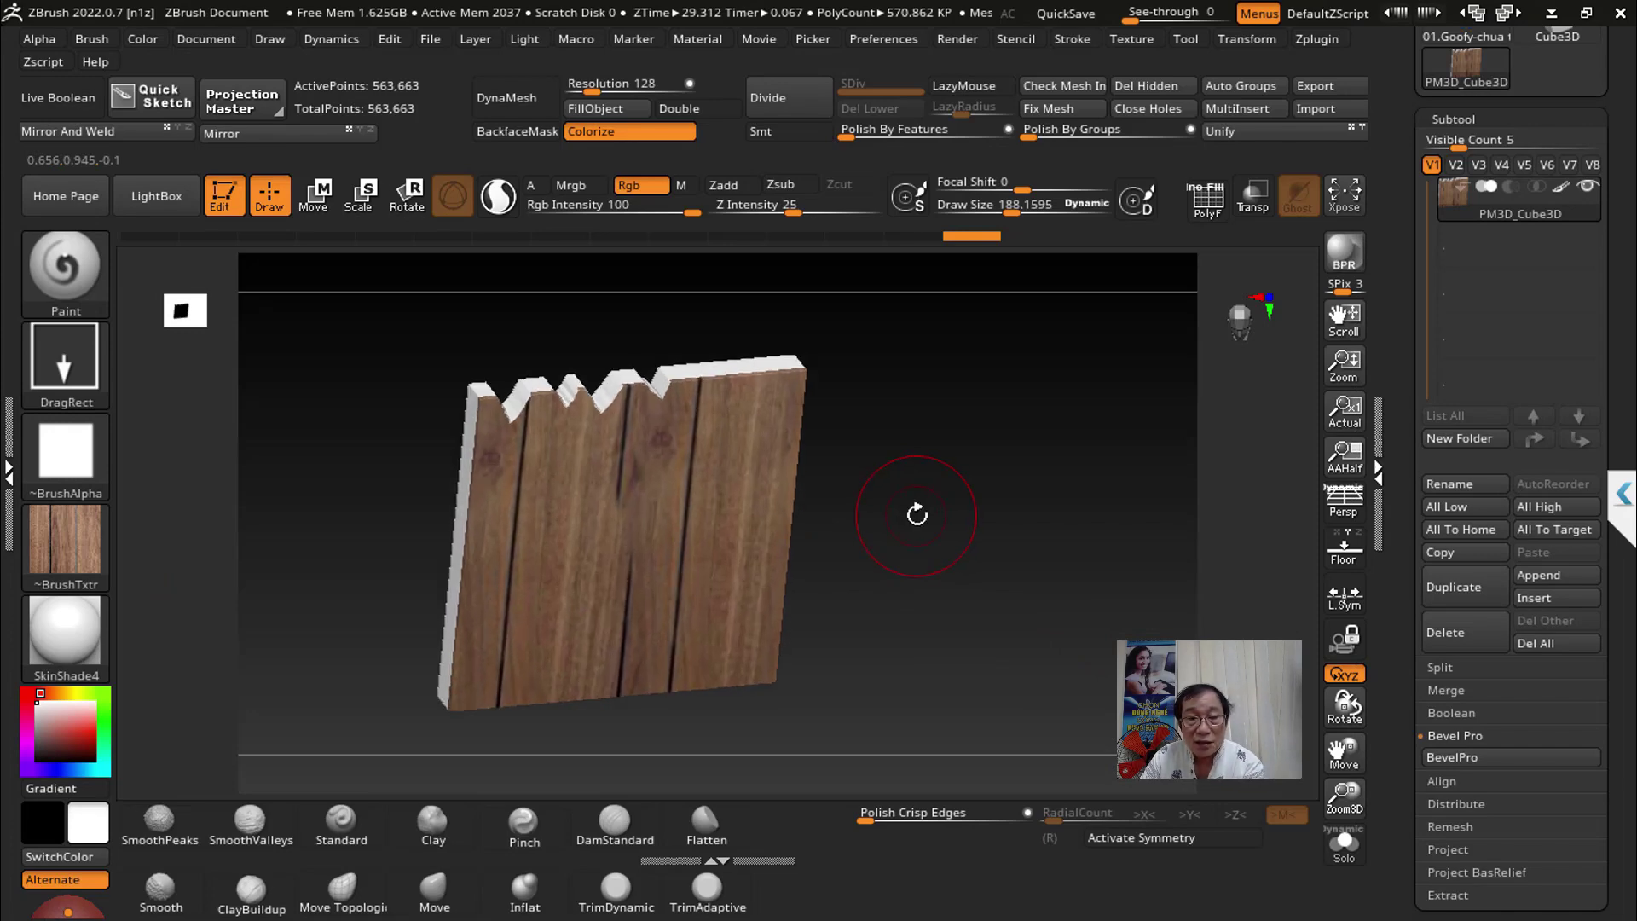
pyautogui.scroll(2, 917, 512)
pyautogui.scroll(2, 916, 512)
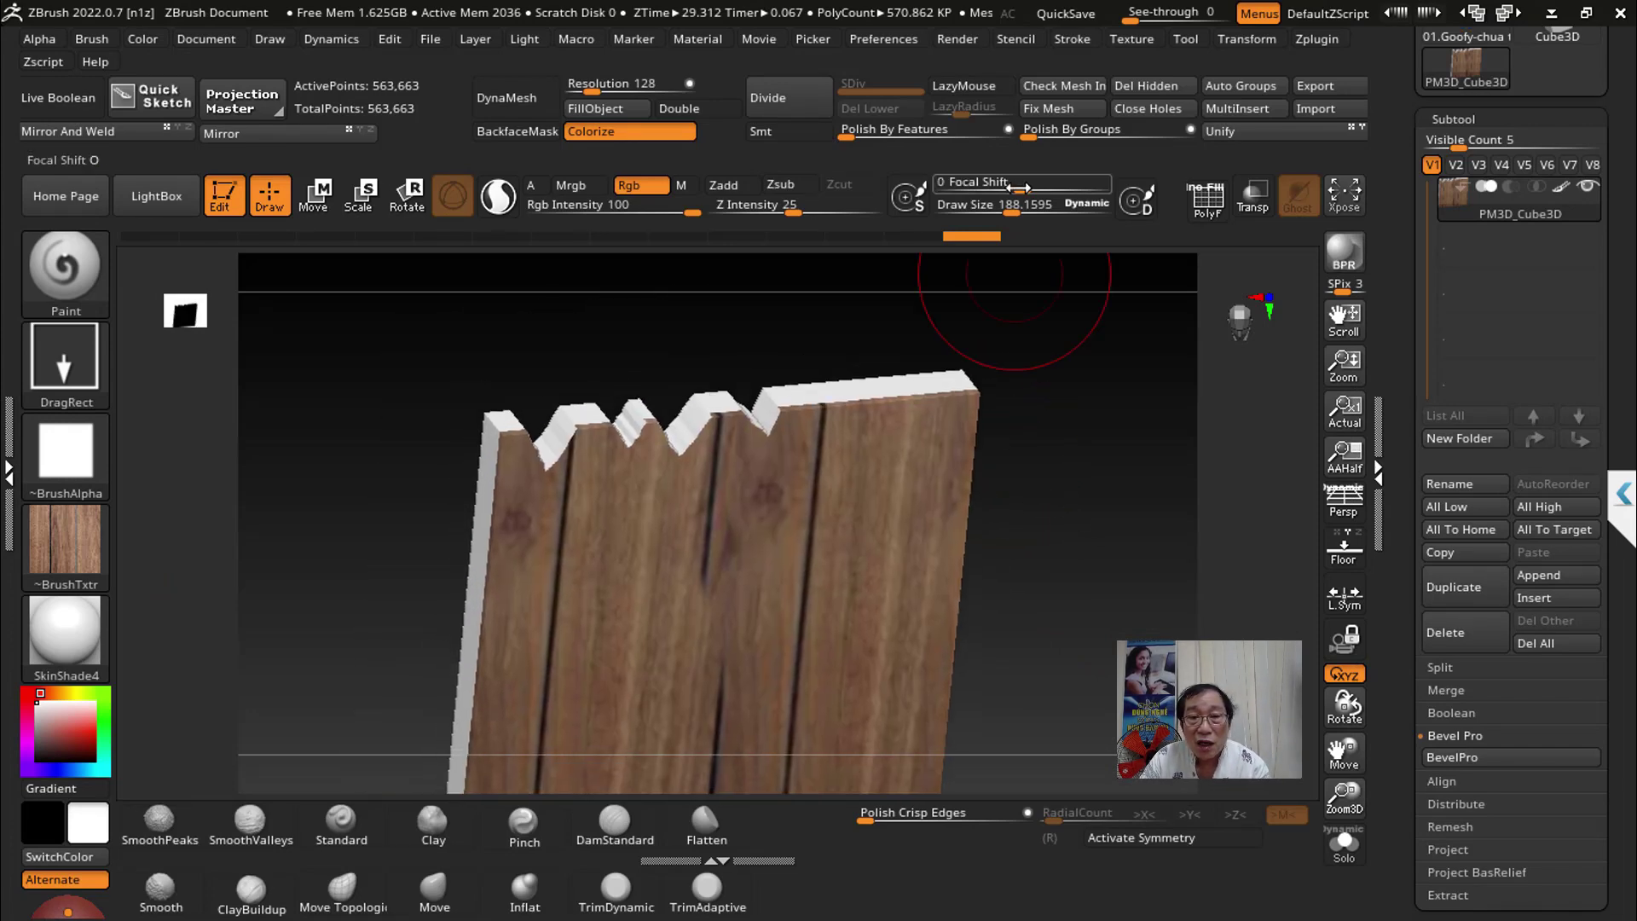
pyautogui.moveTo(1010, 205); pyautogui.dragTo(961, 204)
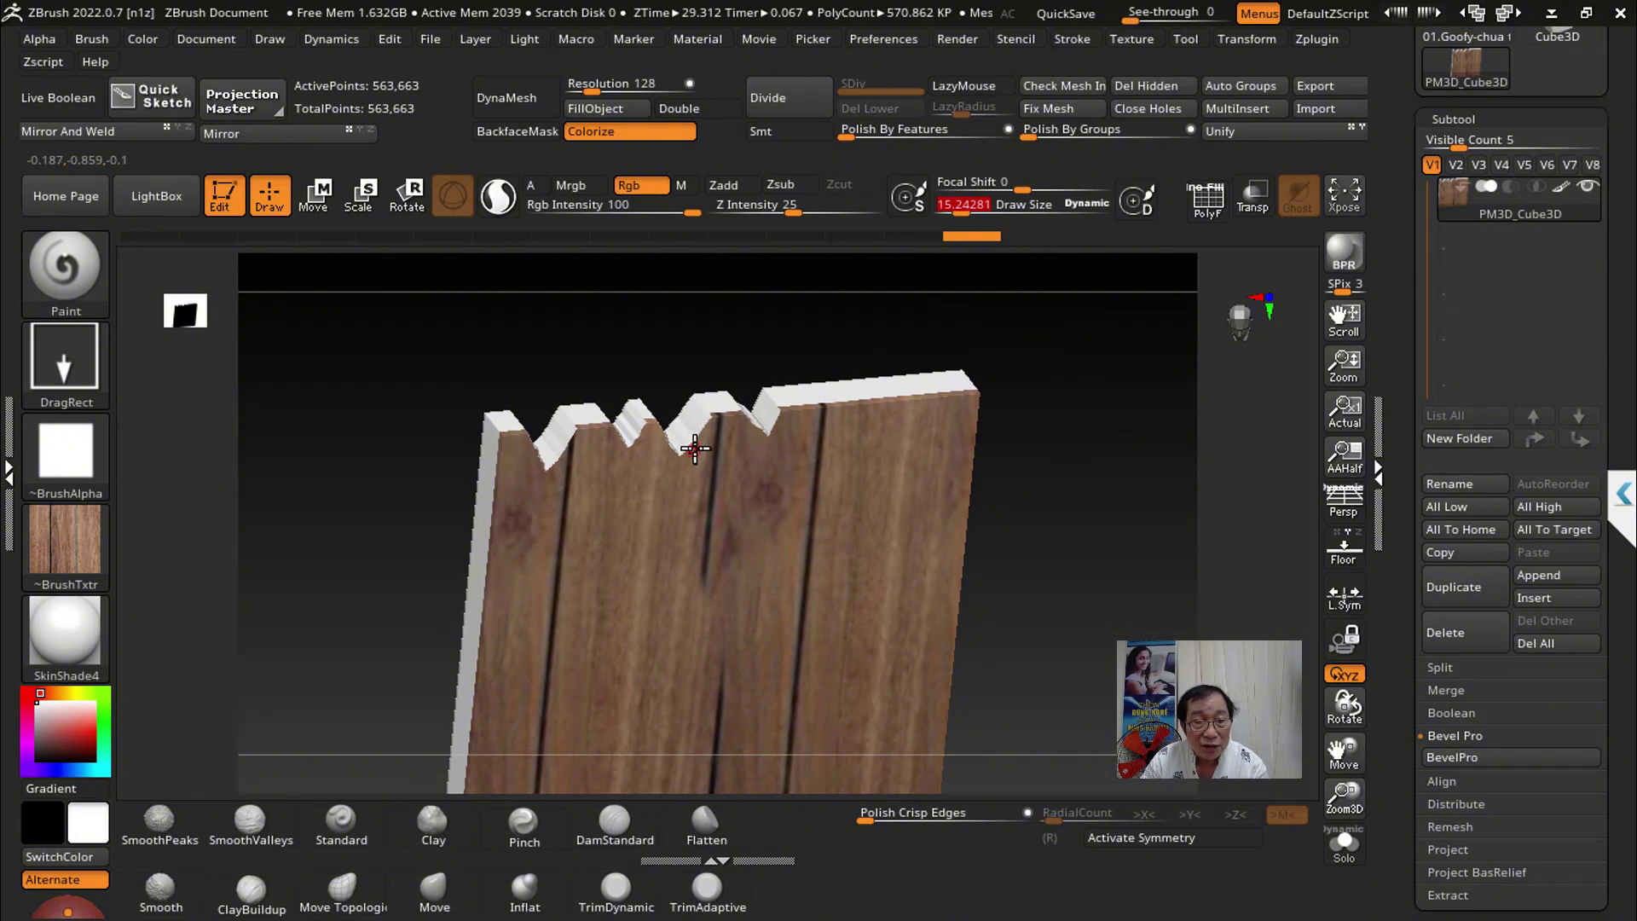
pyautogui.press('c')
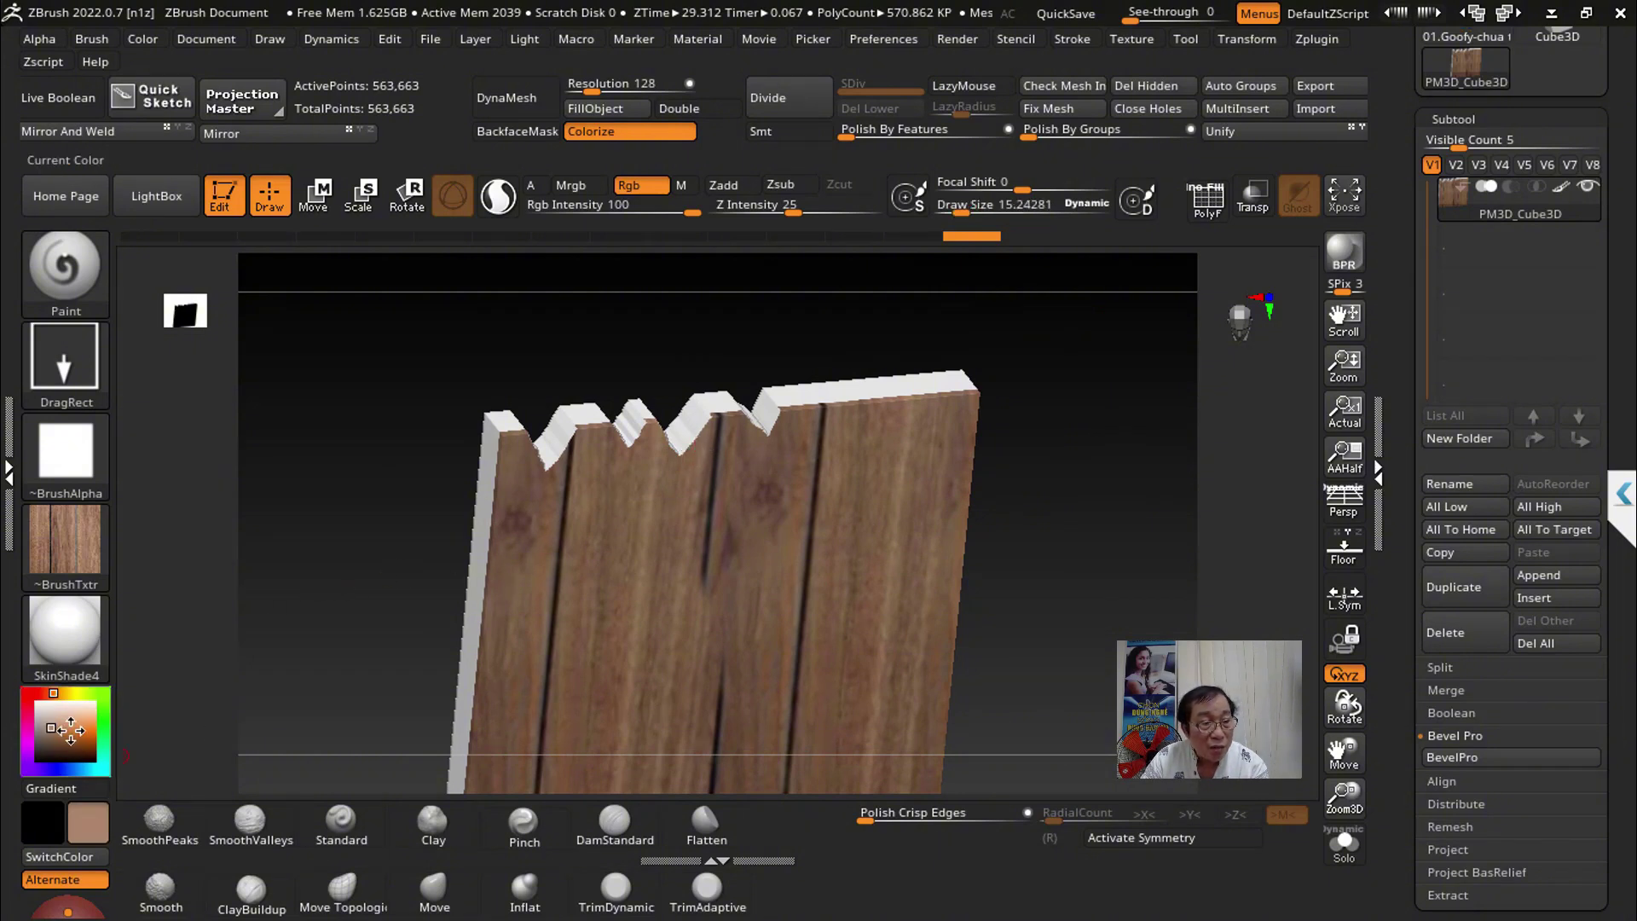
pyautogui.moveTo(972, 212); pyautogui.dragTo(980, 212)
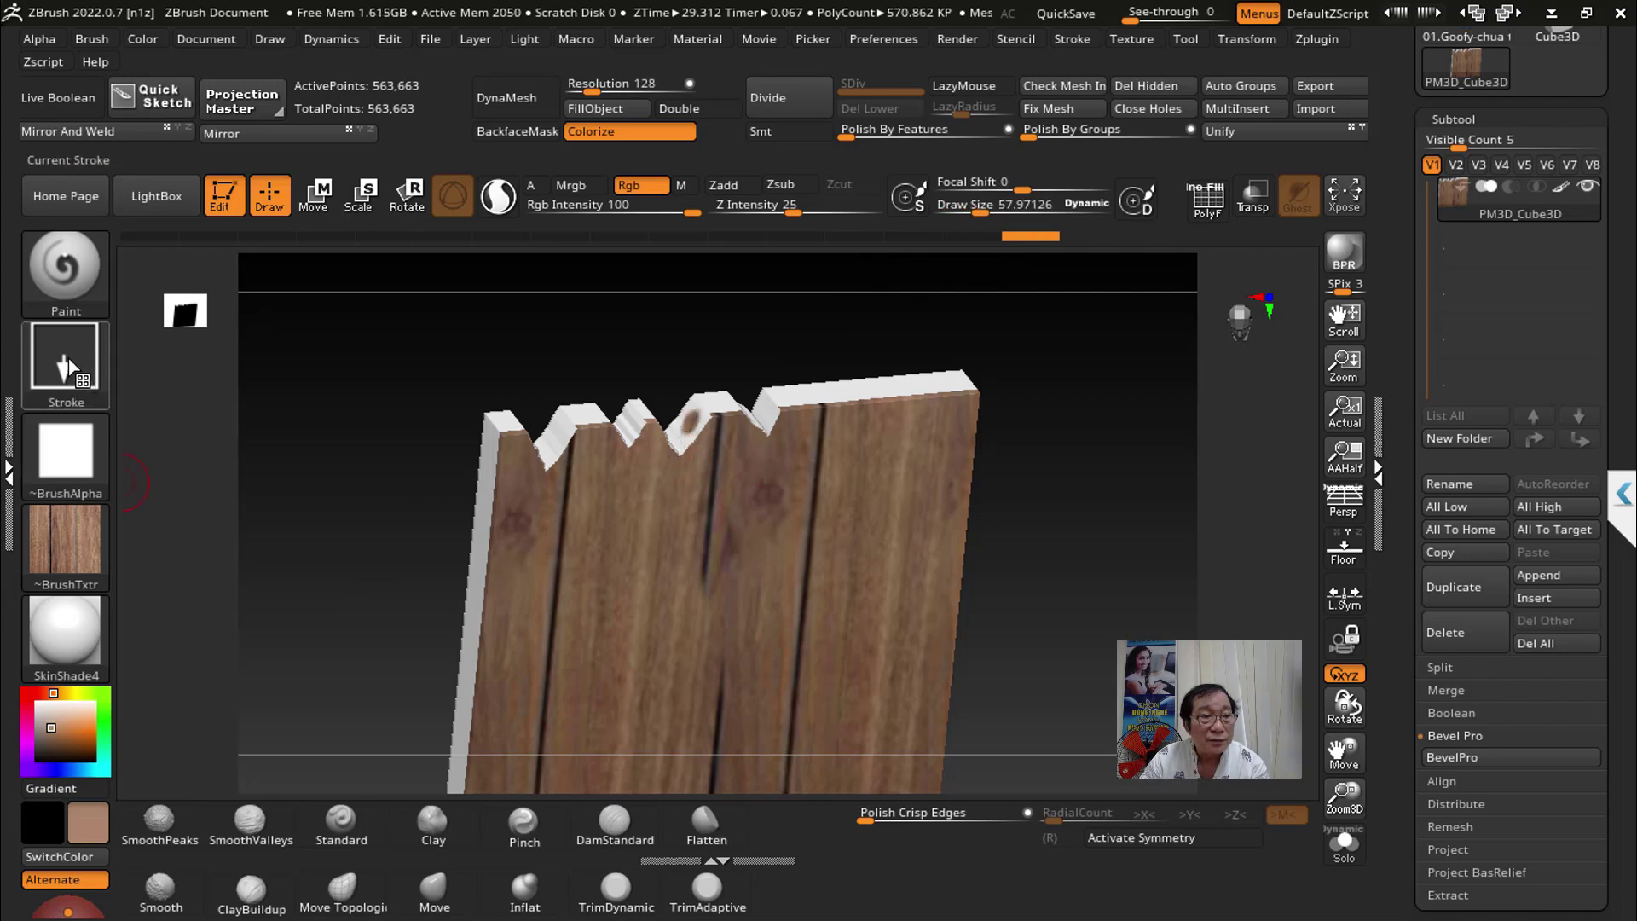
pyautogui.click(64, 358)
pyautogui.click(370, 388)
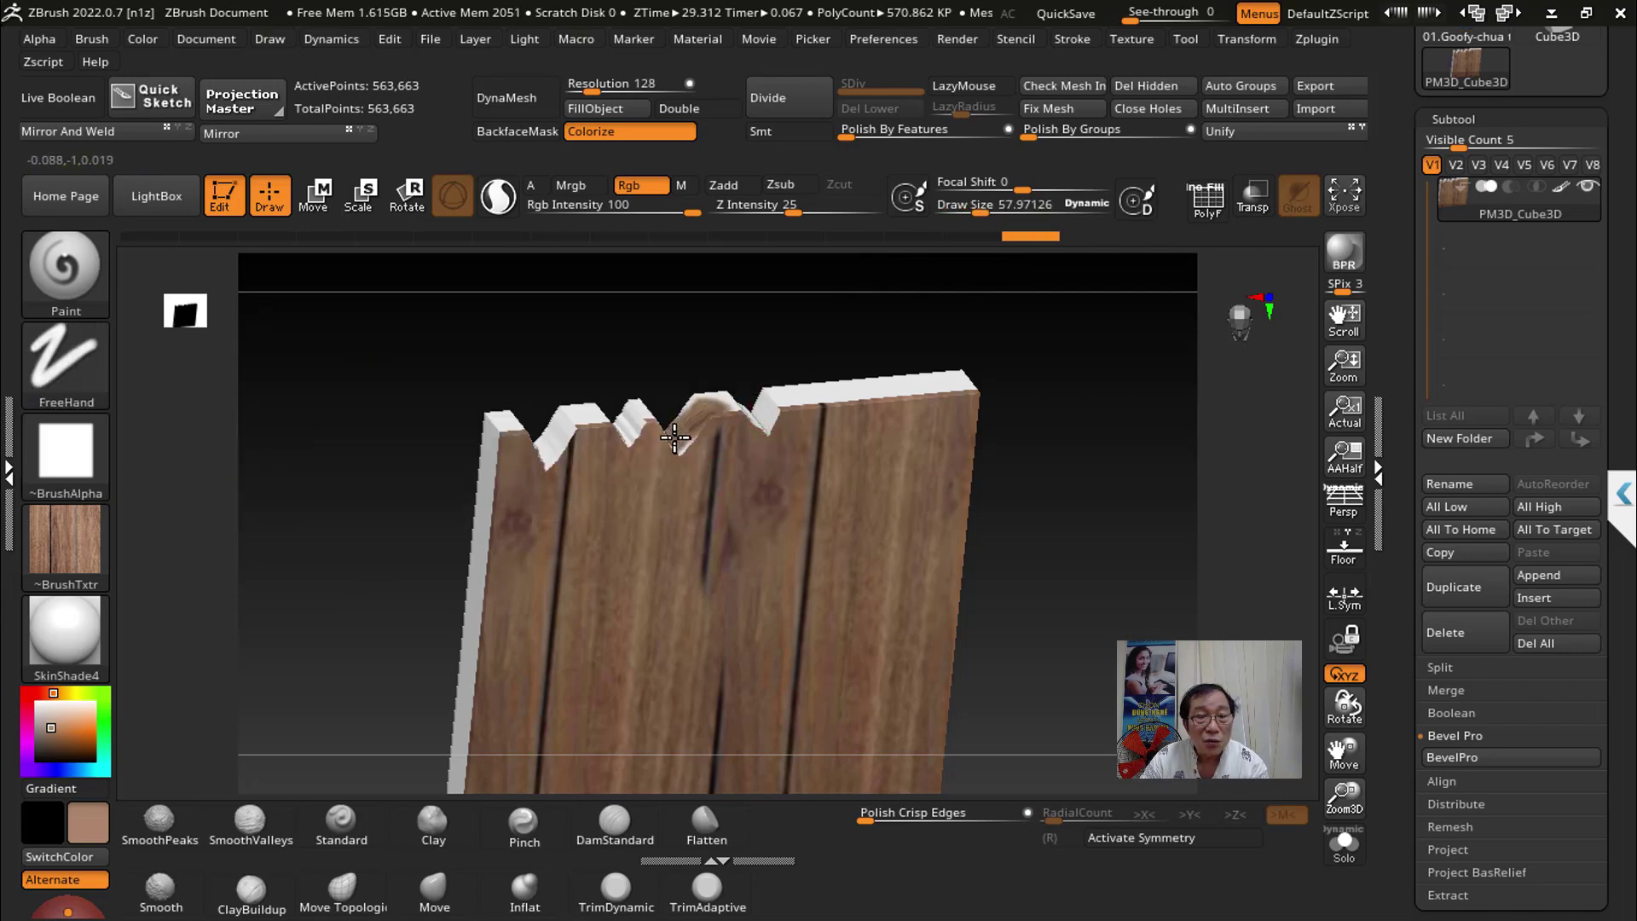
# Step: Paint the white notched top faces and bevel in wood colour, then inspect the edge
pyautogui.moveTo(1132, 472); pyautogui.dragTo(1066, 566)
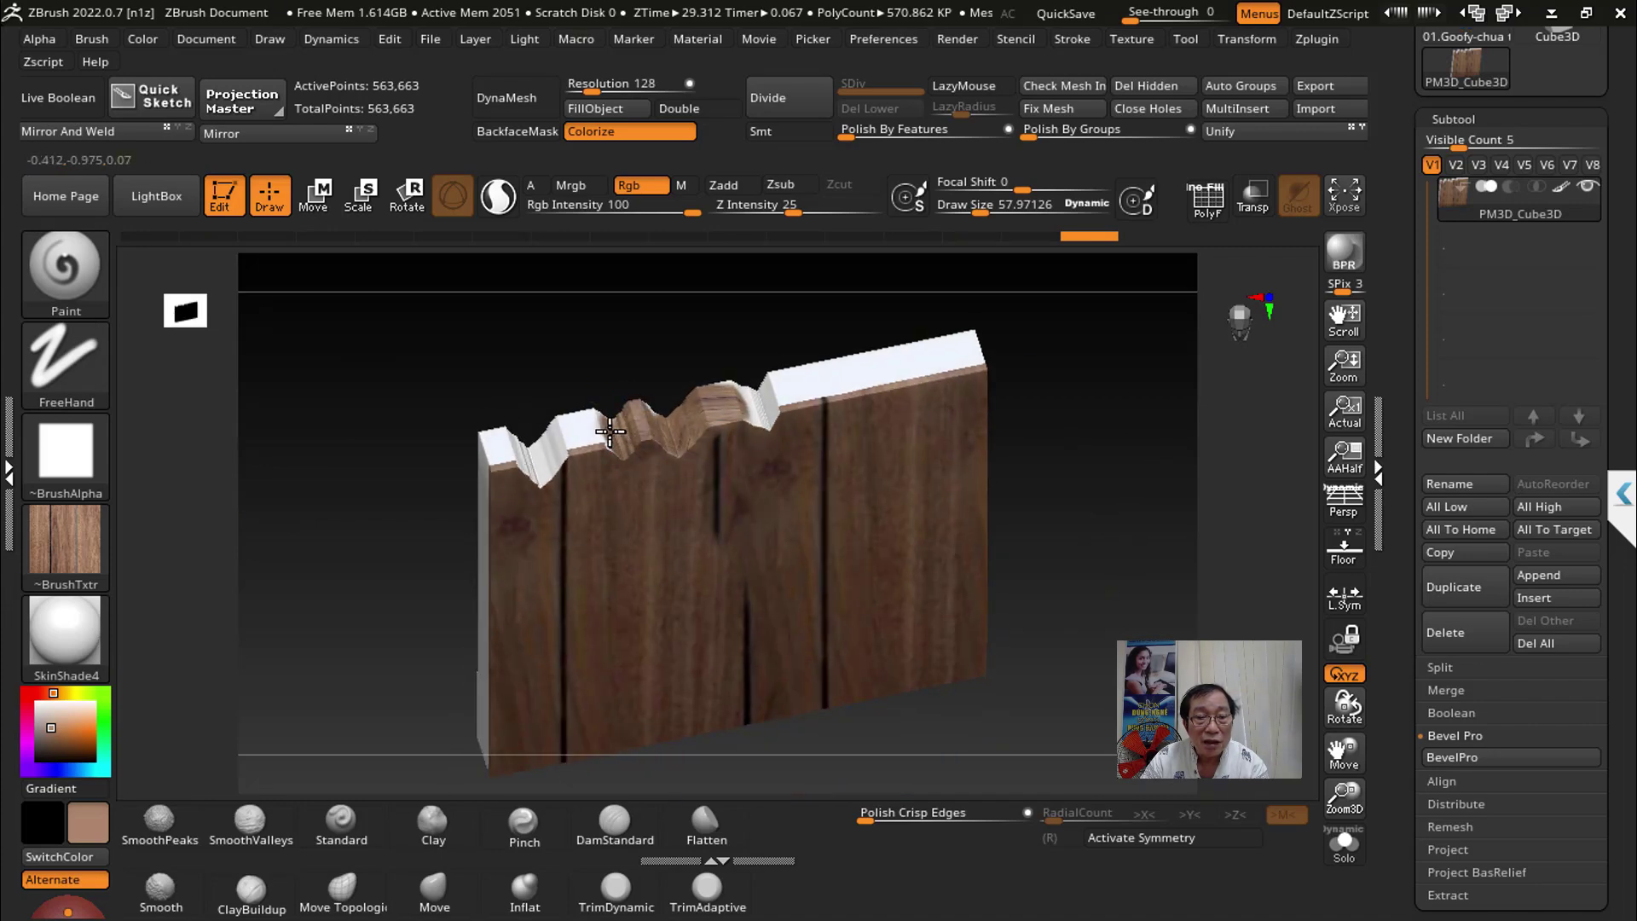
pyautogui.moveTo(610, 431); pyautogui.dragTo(547, 458)
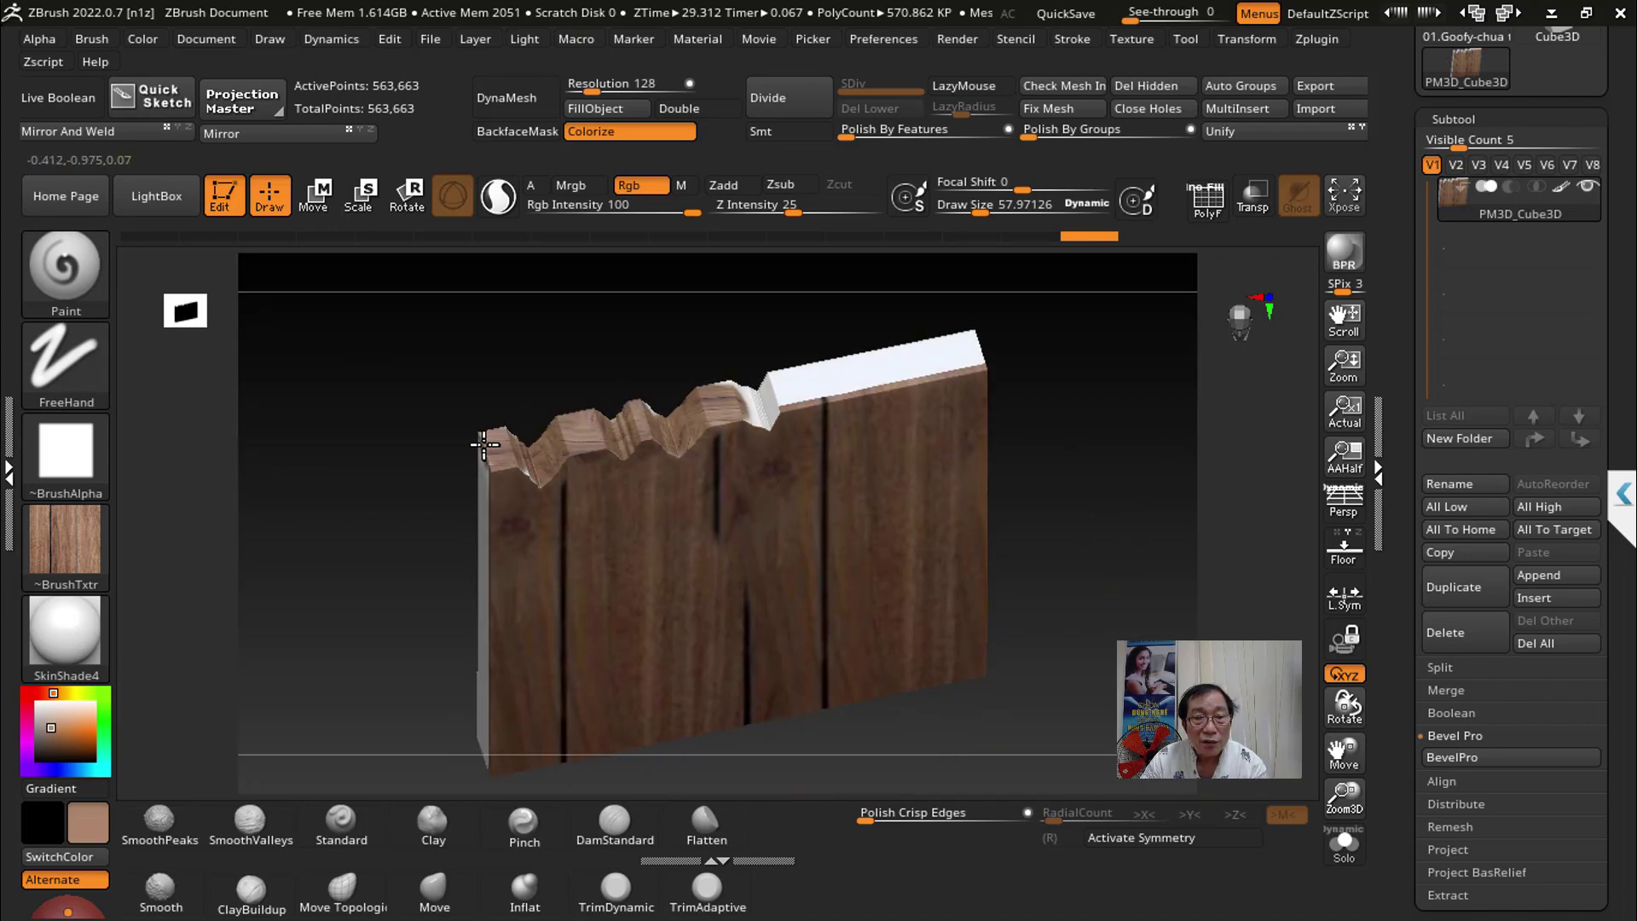
pyautogui.moveTo(776, 403)
pyautogui.mouseDown()
pyautogui.moveTo(744, 391)
pyautogui.moveTo(692, 440)
pyautogui.moveTo(618, 436)
pyautogui.mouseUp()
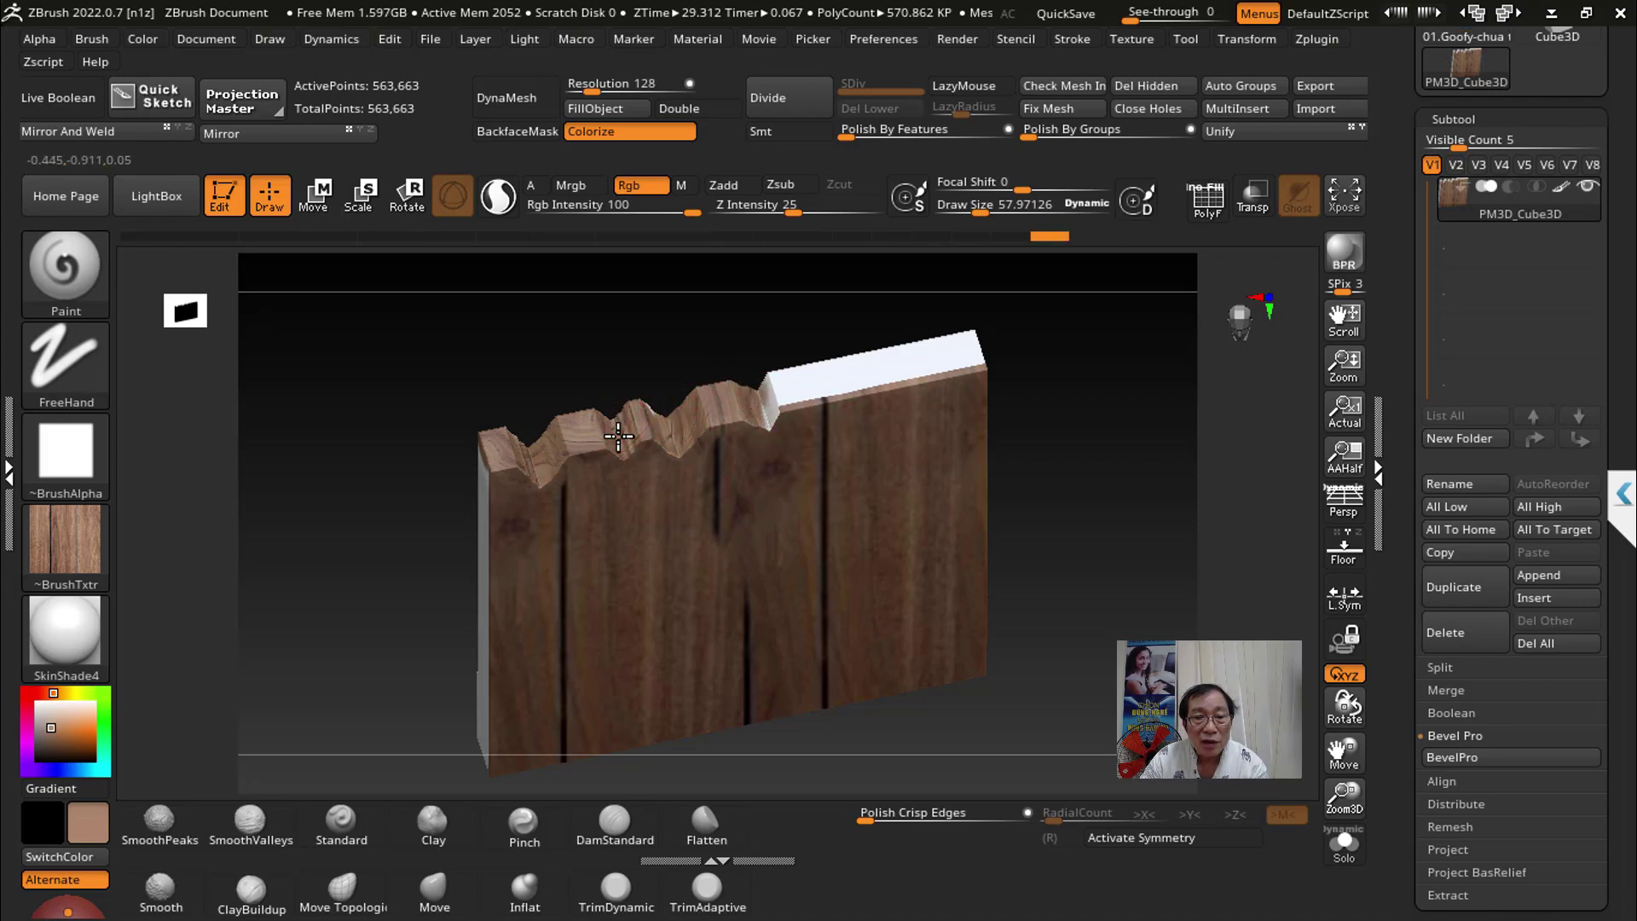
pyautogui.moveTo(763, 399)
pyautogui.mouseDown()
pyautogui.moveTo(868, 362)
pyautogui.moveTo(963, 376)
pyautogui.moveTo(941, 347)
pyautogui.mouseUp()
pyautogui.moveTo(1029, 396)
pyautogui.mouseDown()
pyautogui.moveTo(1081, 319)
pyautogui.moveTo(1118, 457)
pyautogui.moveTo(781, 486)
pyautogui.mouseUp()
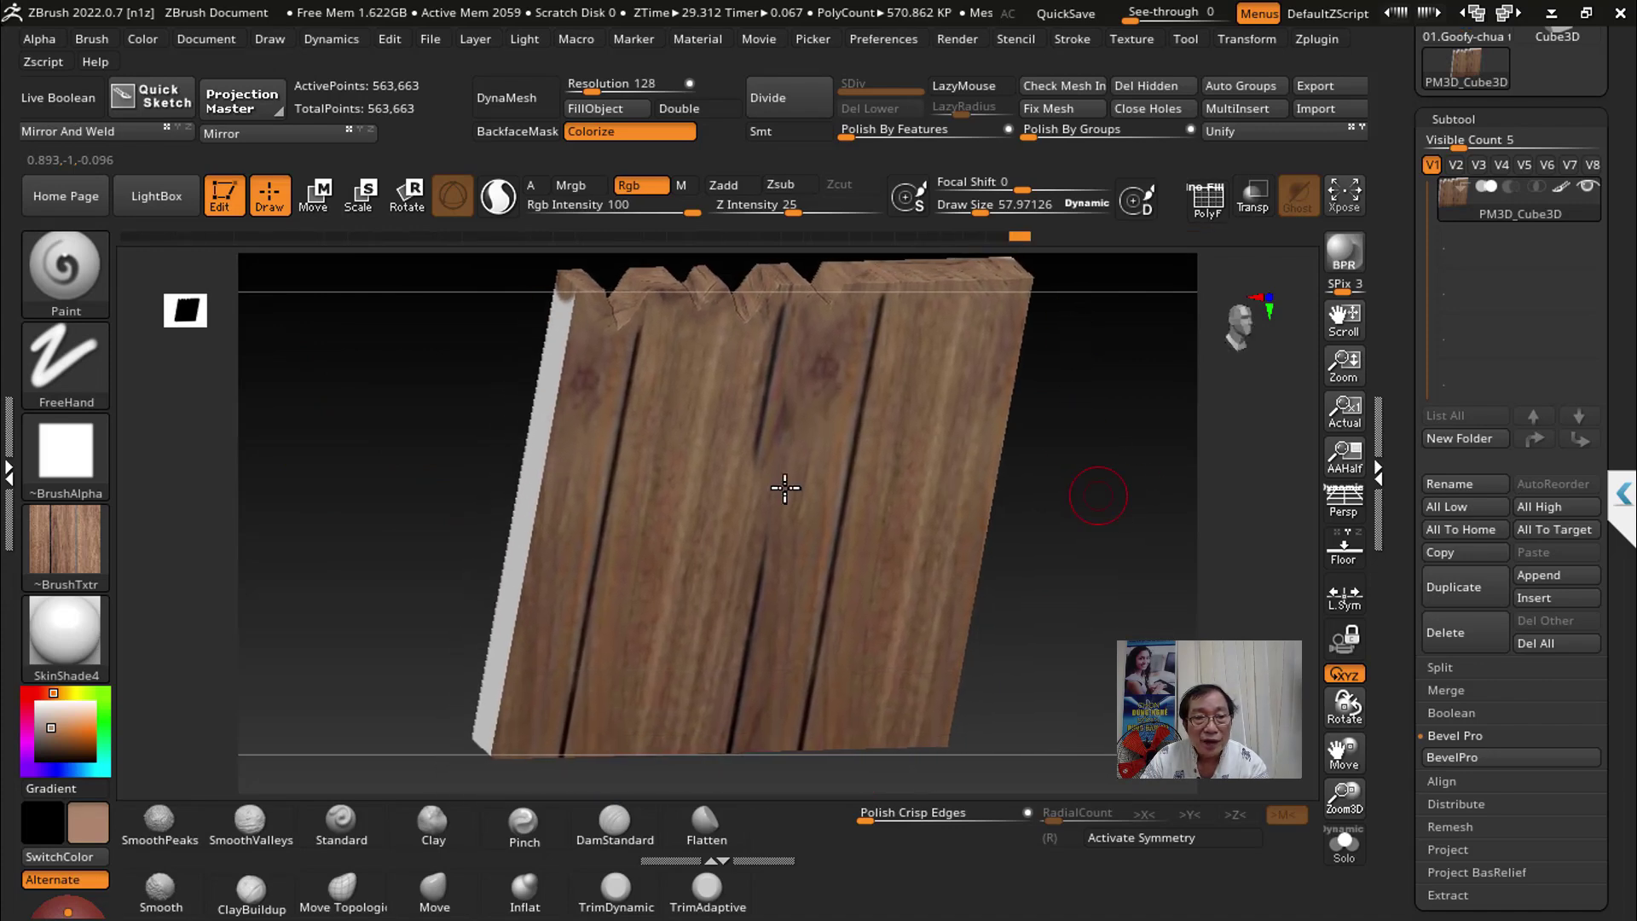
# Step: Undo the stray wood paint on the left bevel and turn the plank edge-on
pyautogui.moveTo(613, 341)
pyautogui.mouseDown()
pyautogui.moveTo(563, 311)
pyautogui.moveTo(540, 457)
pyautogui.mouseUp()
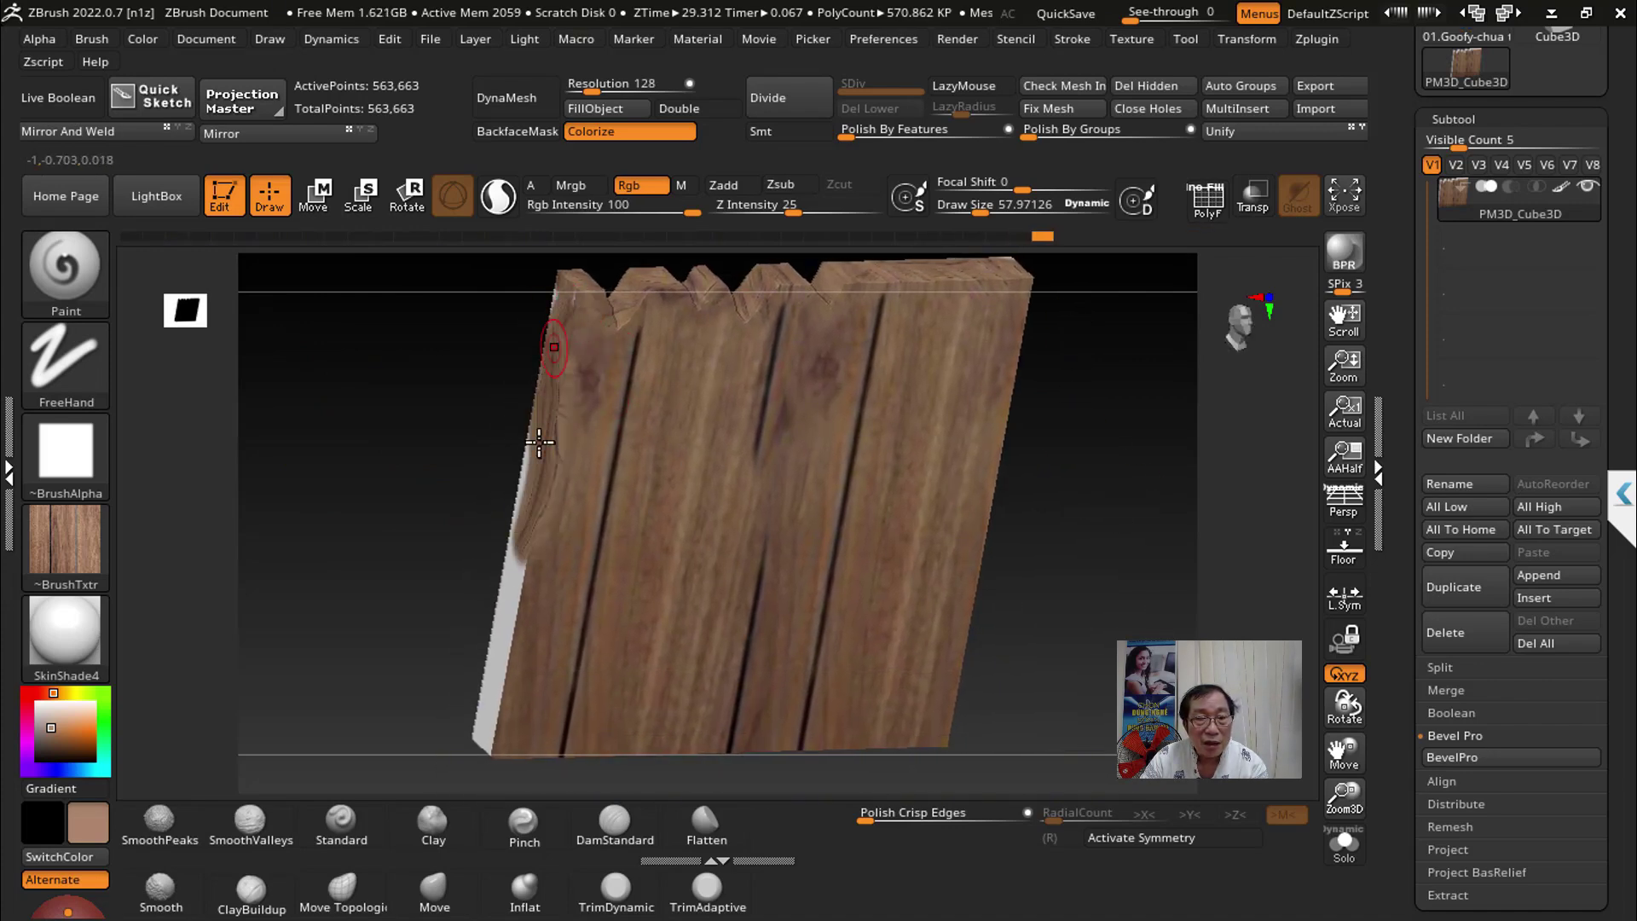
pyautogui.hotkey('ctrl', 'z')
pyautogui.hotkey('ctrl', 'z')
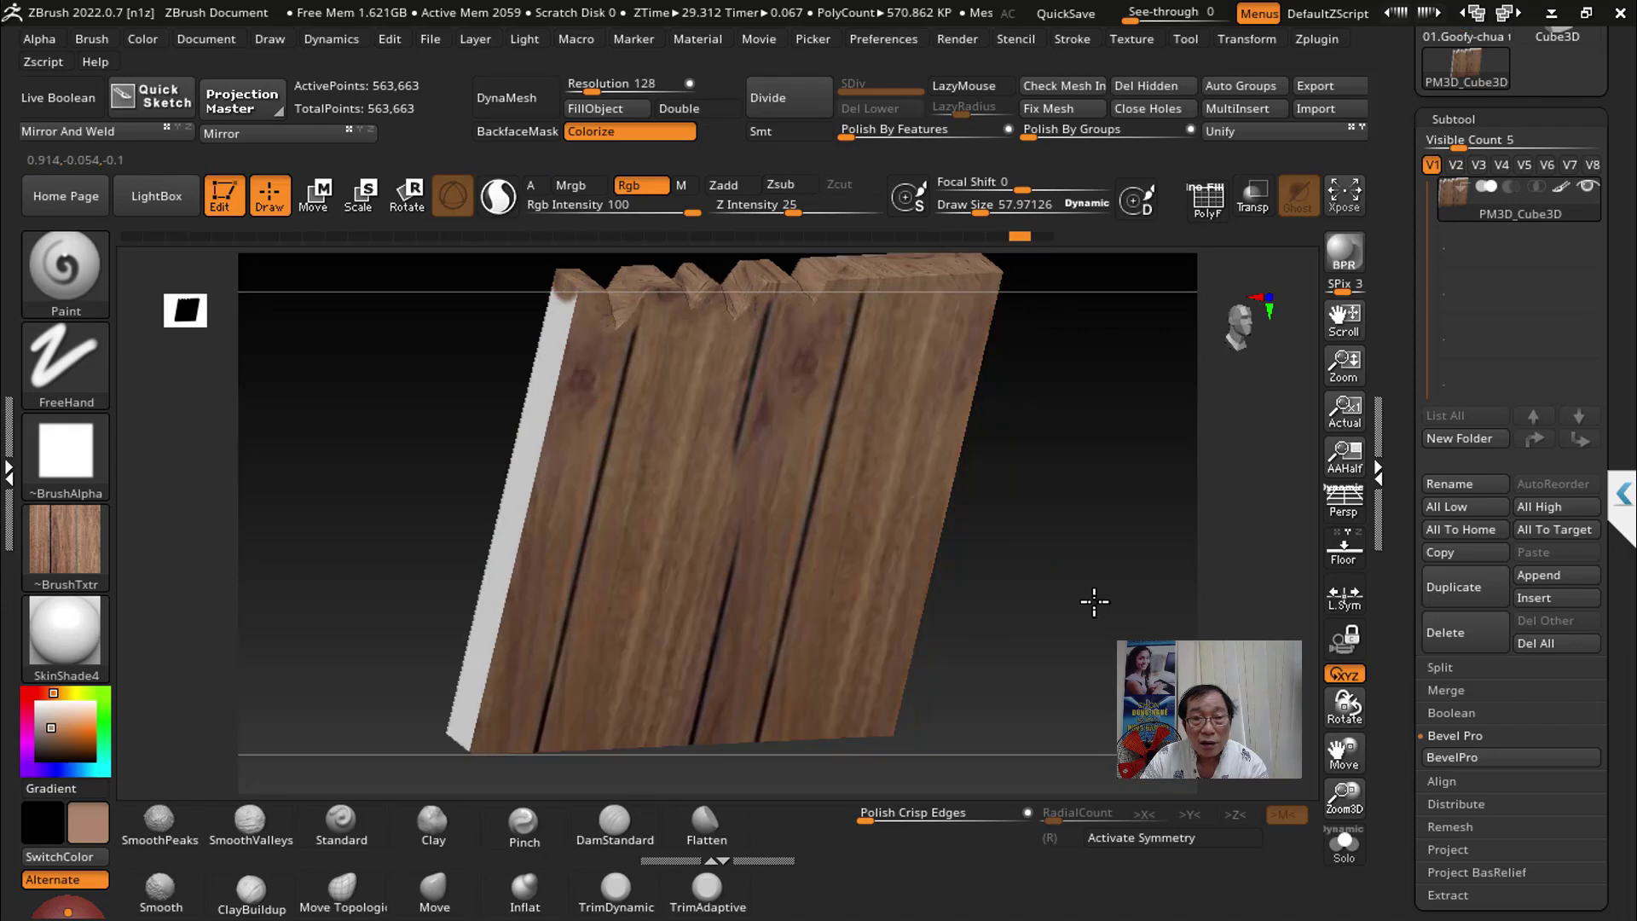
pyautogui.moveTo(1088, 595)
pyautogui.keyDown('shift'); pyautogui.mouseDown()
pyautogui.moveTo(1257, 584)
pyautogui.moveTo(1122, 566)
pyautogui.mouseUp(); pyautogui.keyUp('shift')
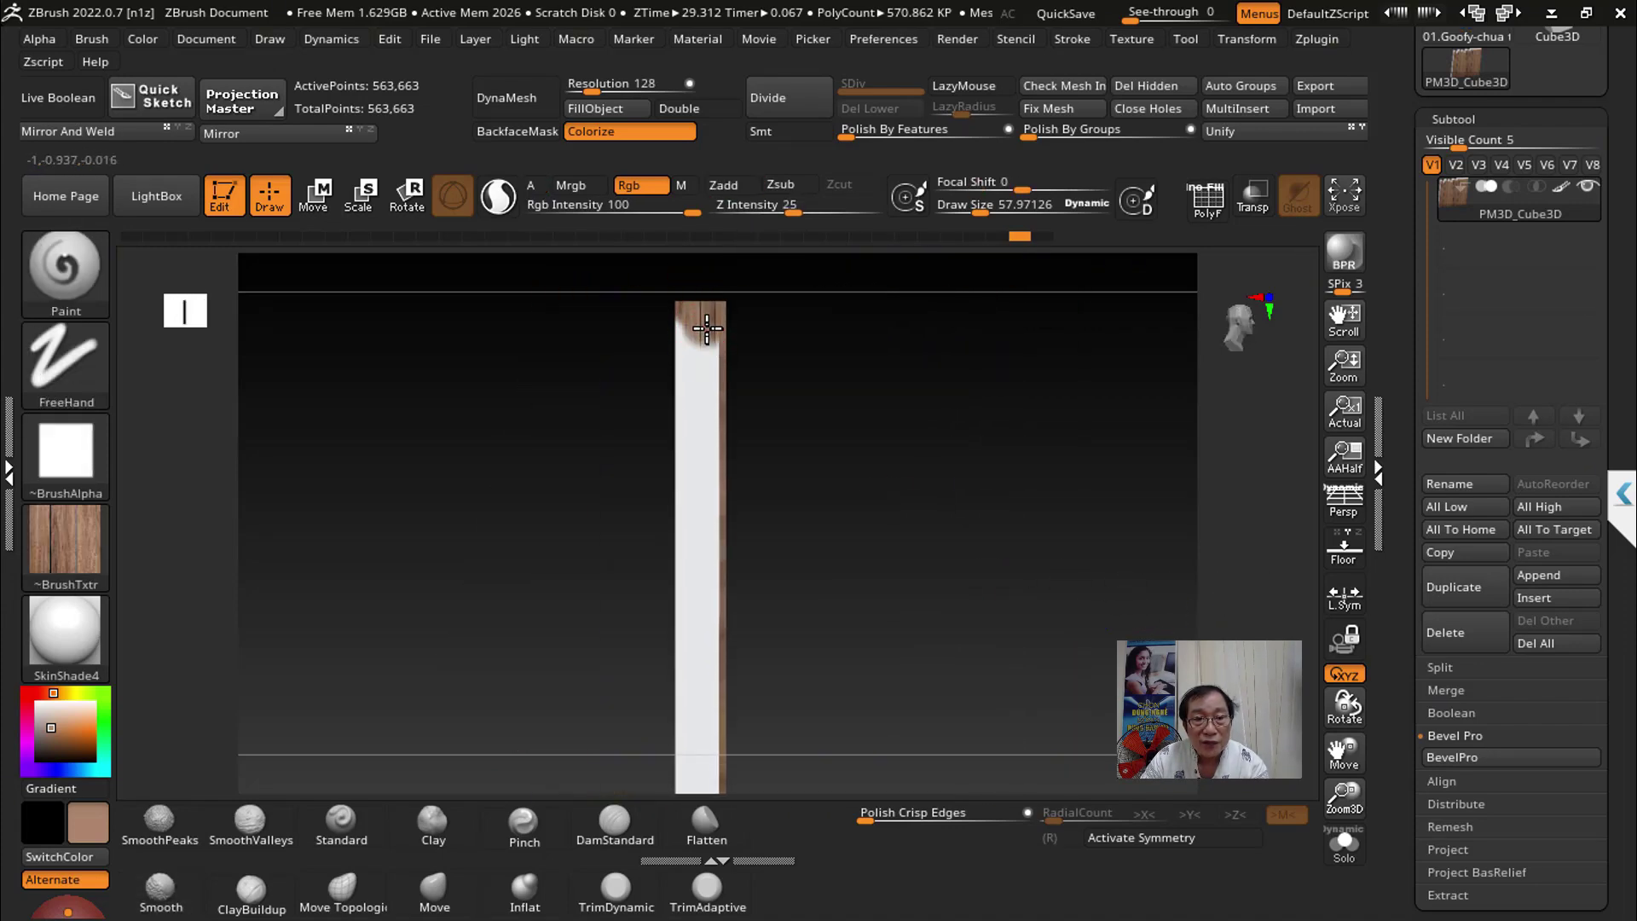
# Step: Paint the white side strip with the wood texture using Rgb paint until it matches
pyautogui.moveTo(707, 328); pyautogui.dragTo(684, 831)
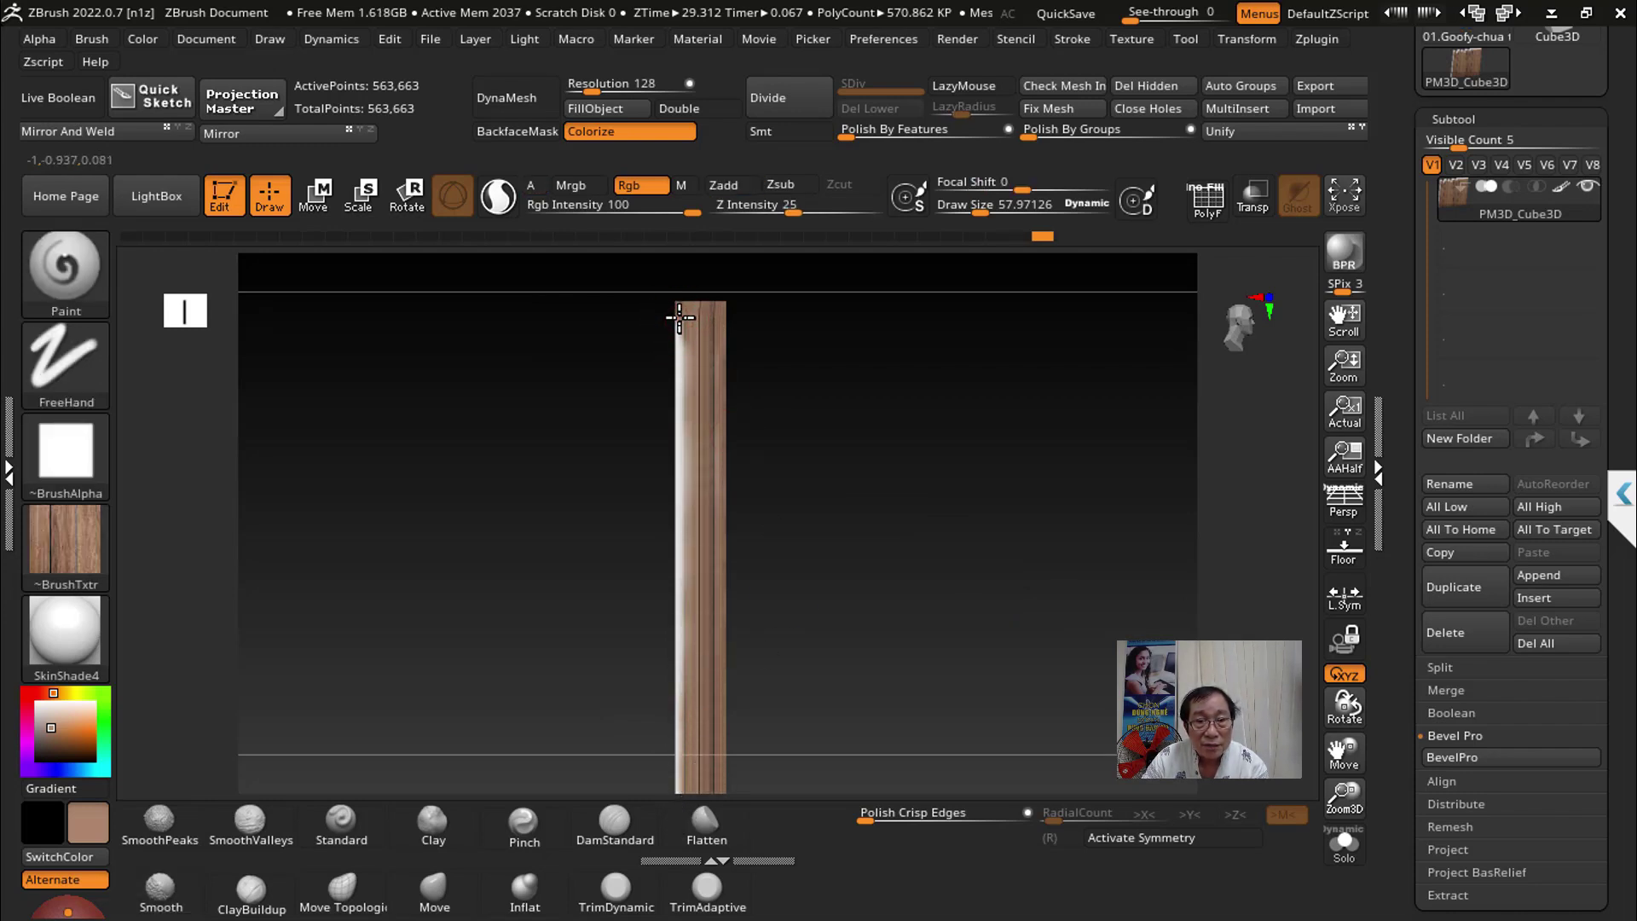
pyautogui.moveTo(676, 366); pyautogui.dragTo(680, 767)
pyautogui.moveTo(840, 683)
pyautogui.mouseDown()
pyautogui.moveTo(1042, 573)
pyautogui.moveTo(975, 587)
pyautogui.moveTo(968, 574)
pyautogui.moveTo(1066, 540)
pyautogui.moveTo(942, 561)
pyautogui.moveTo(797, 540)
pyautogui.moveTo(972, 534)
pyautogui.mouseUp()
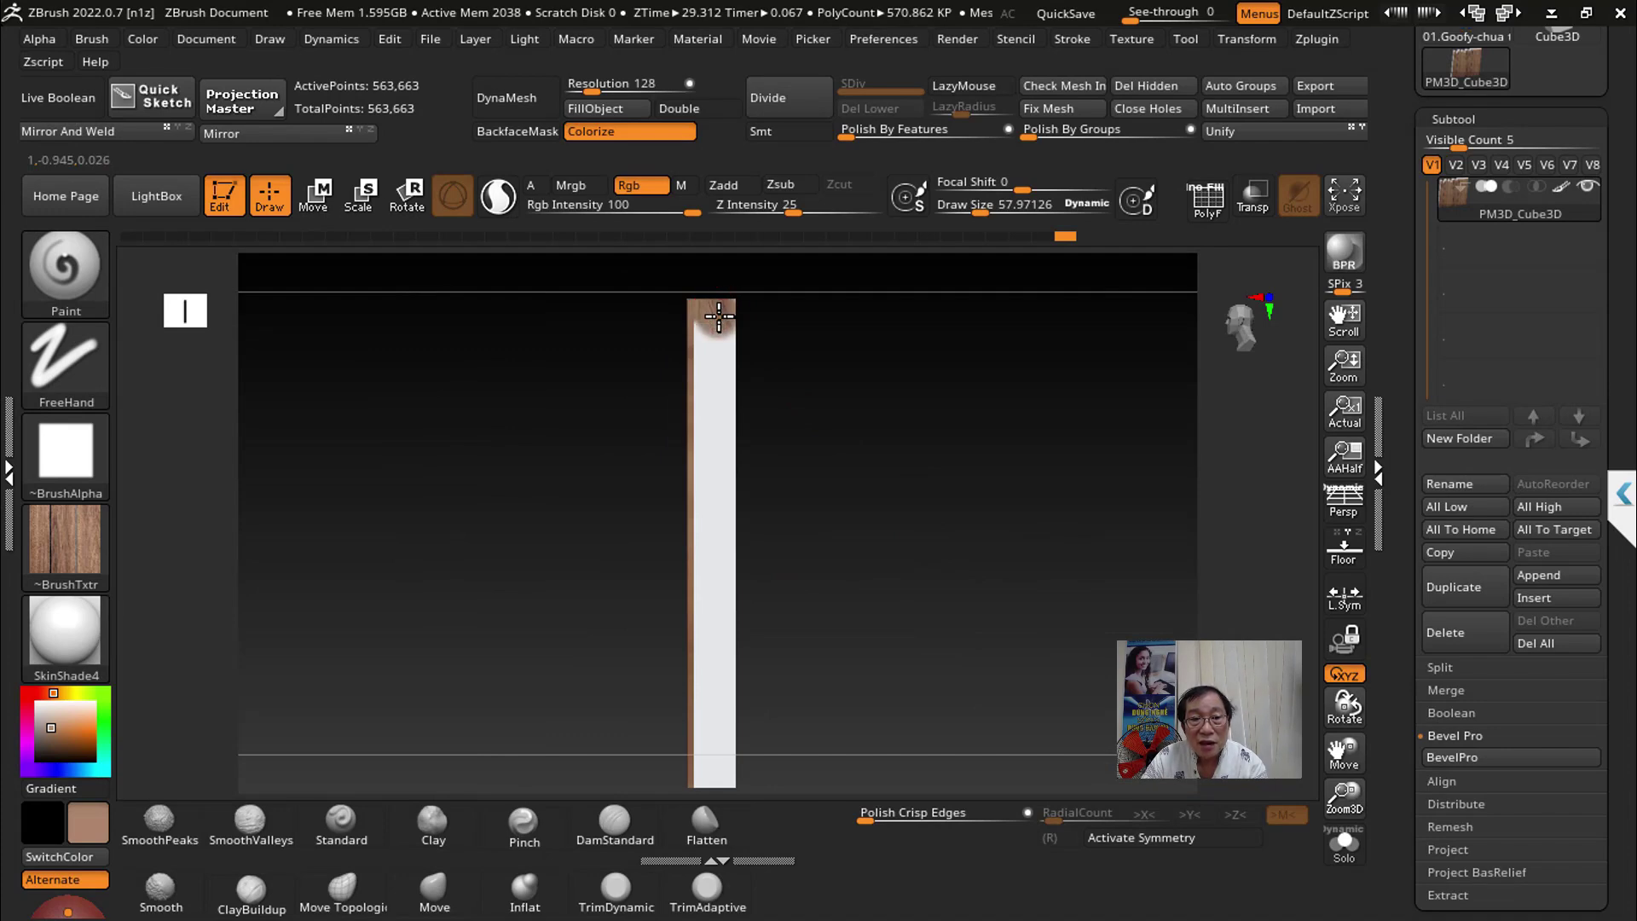
pyautogui.moveTo(718, 328); pyautogui.dragTo(719, 818)
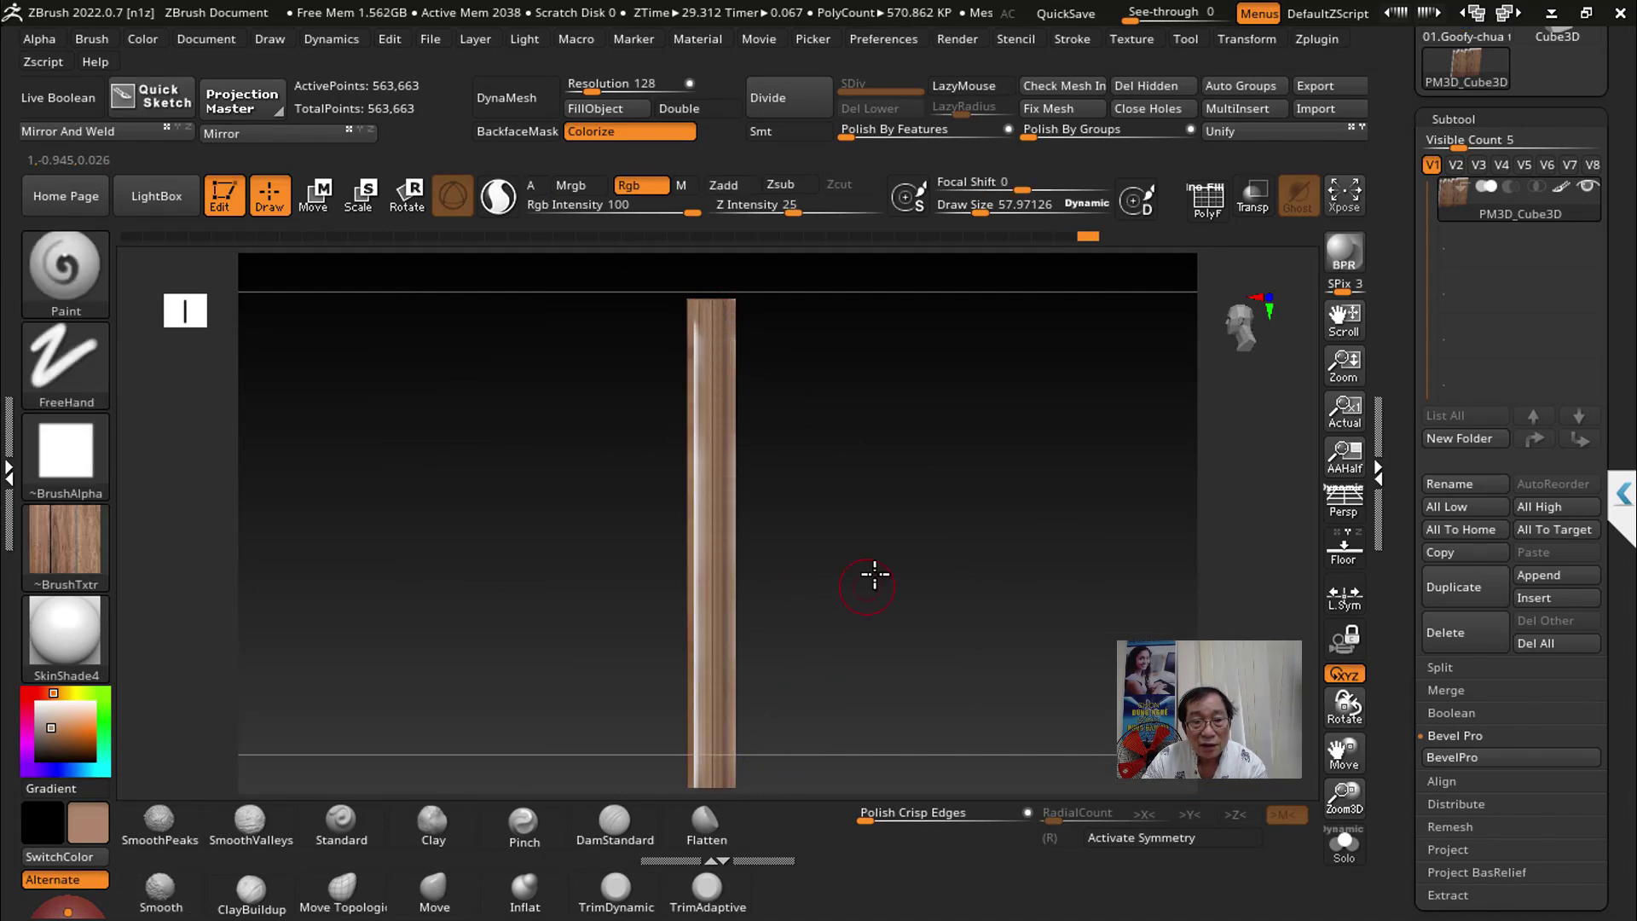
pyautogui.moveTo(876, 574); pyautogui.dragTo(762, 327)
pyautogui.moveTo(859, 355)
pyautogui.mouseDown()
pyautogui.moveTo(763, 373)
pyautogui.moveTo(751, 789)
pyautogui.mouseUp()
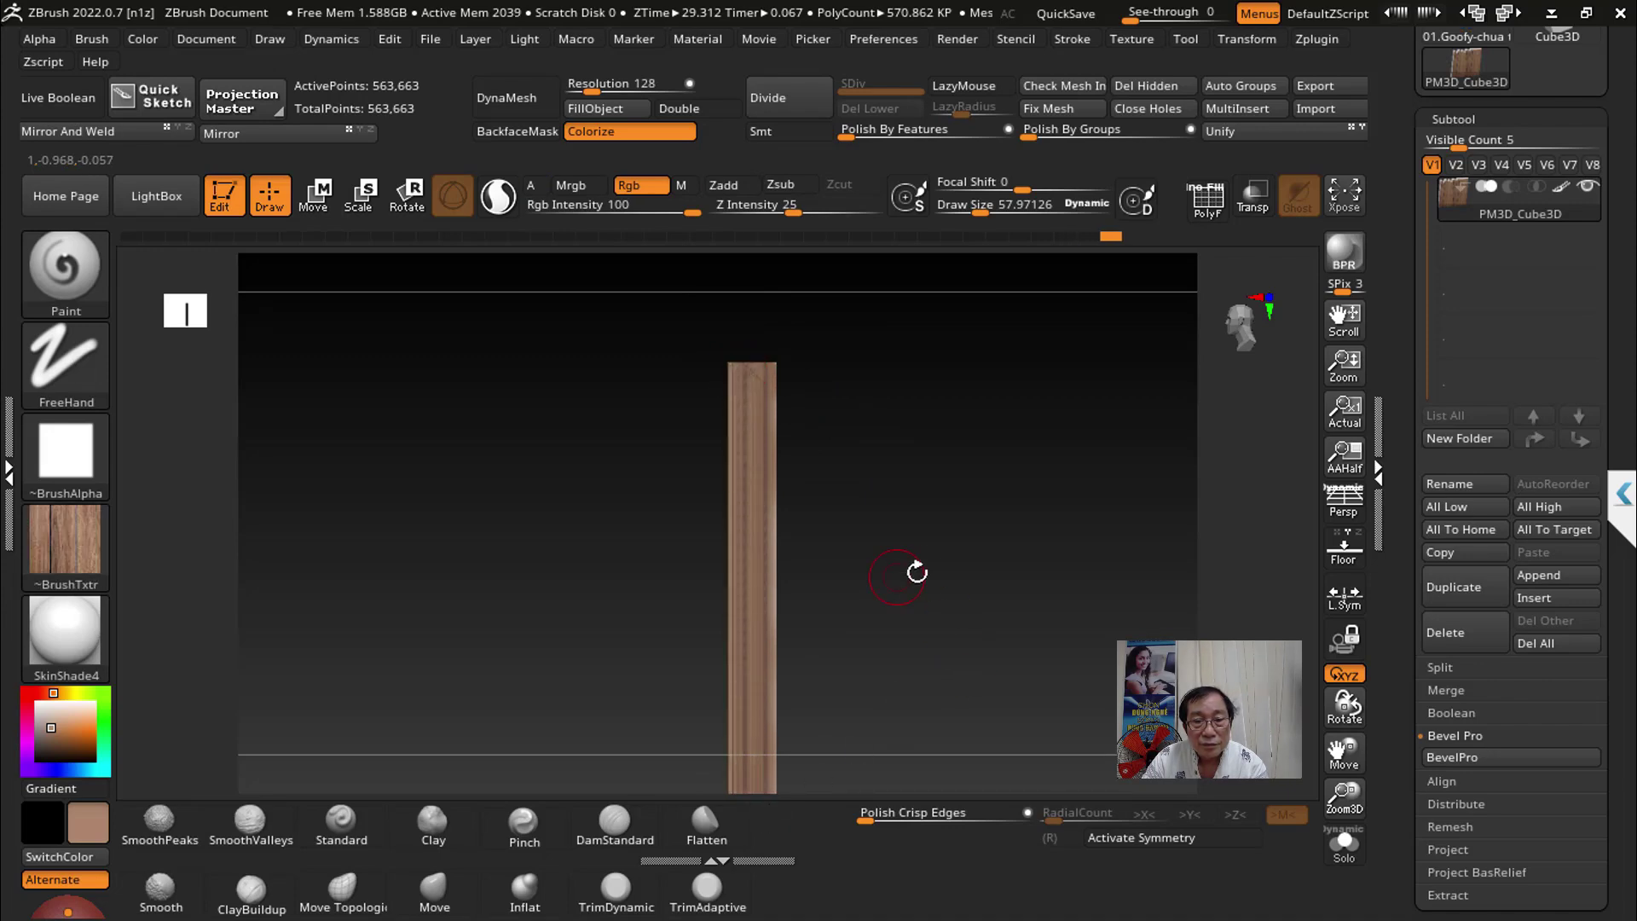
pyautogui.moveTo(913, 570)
pyautogui.mouseDown()
pyautogui.moveTo(992, 581)
pyautogui.moveTo(1022, 566)
pyautogui.moveTo(1019, 525)
pyautogui.moveTo(1088, 541)
pyautogui.moveTo(1106, 526)
pyautogui.moveTo(1088, 518)
pyautogui.moveTo(1070, 552)
pyautogui.moveTo(1083, 535)
pyautogui.mouseUp()
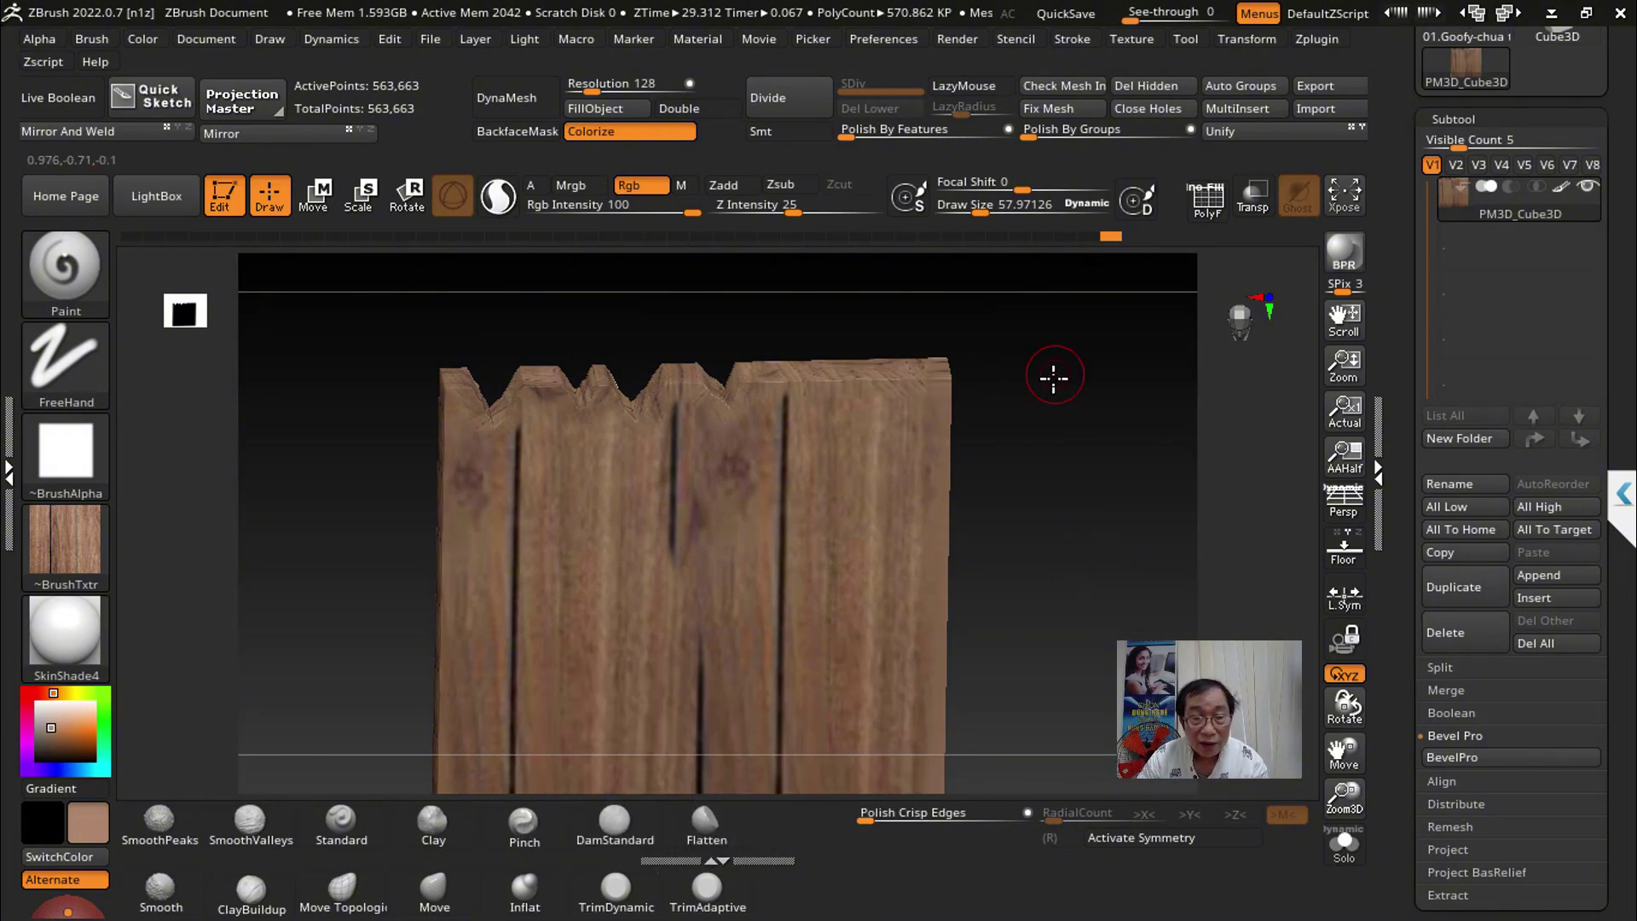
# Step: Rotate the plank back to a more frontal view of its top edge
pyautogui.moveTo(1052, 376); pyautogui.dragTo(899, 434)
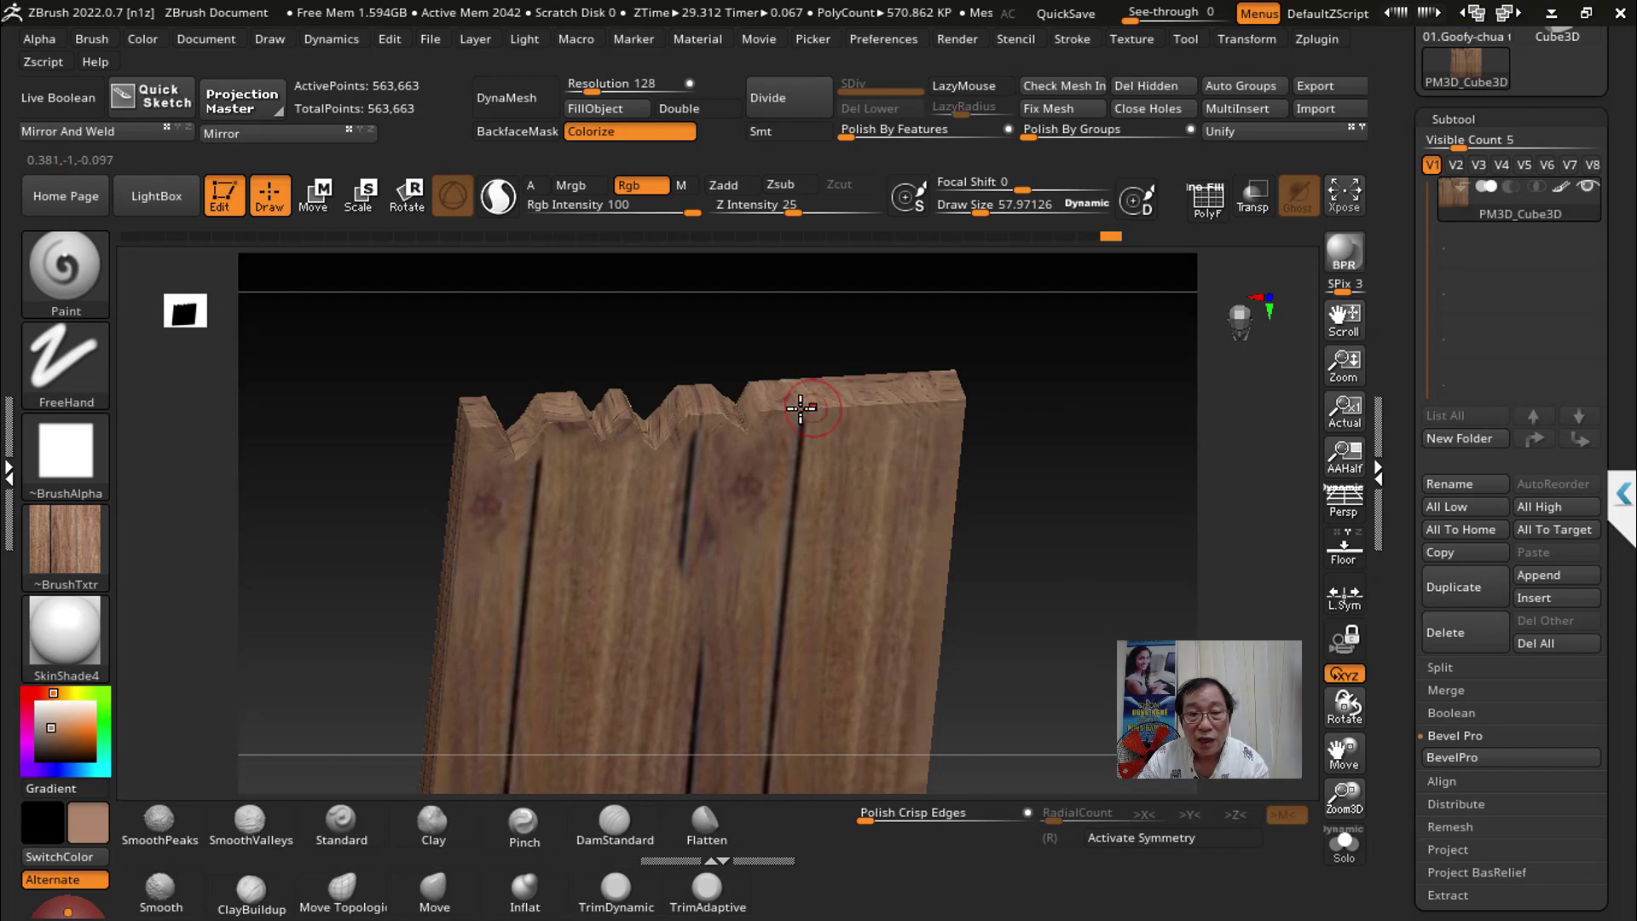
pyautogui.moveTo(976, 413); pyautogui.dragTo(1041, 438)
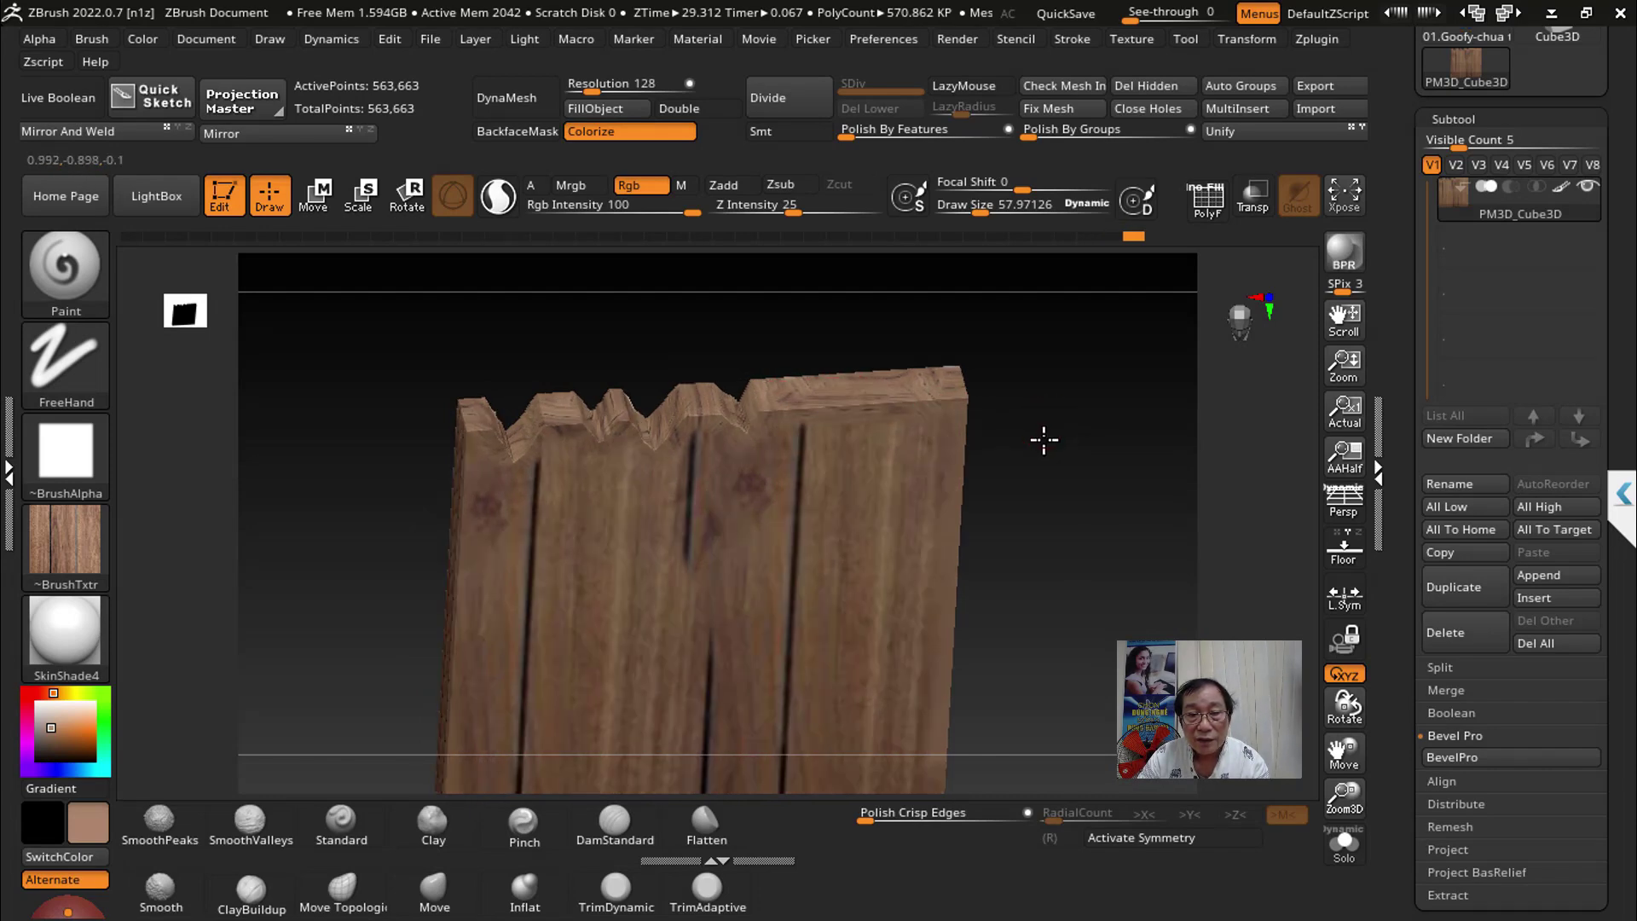
pyautogui.press('ctrl')
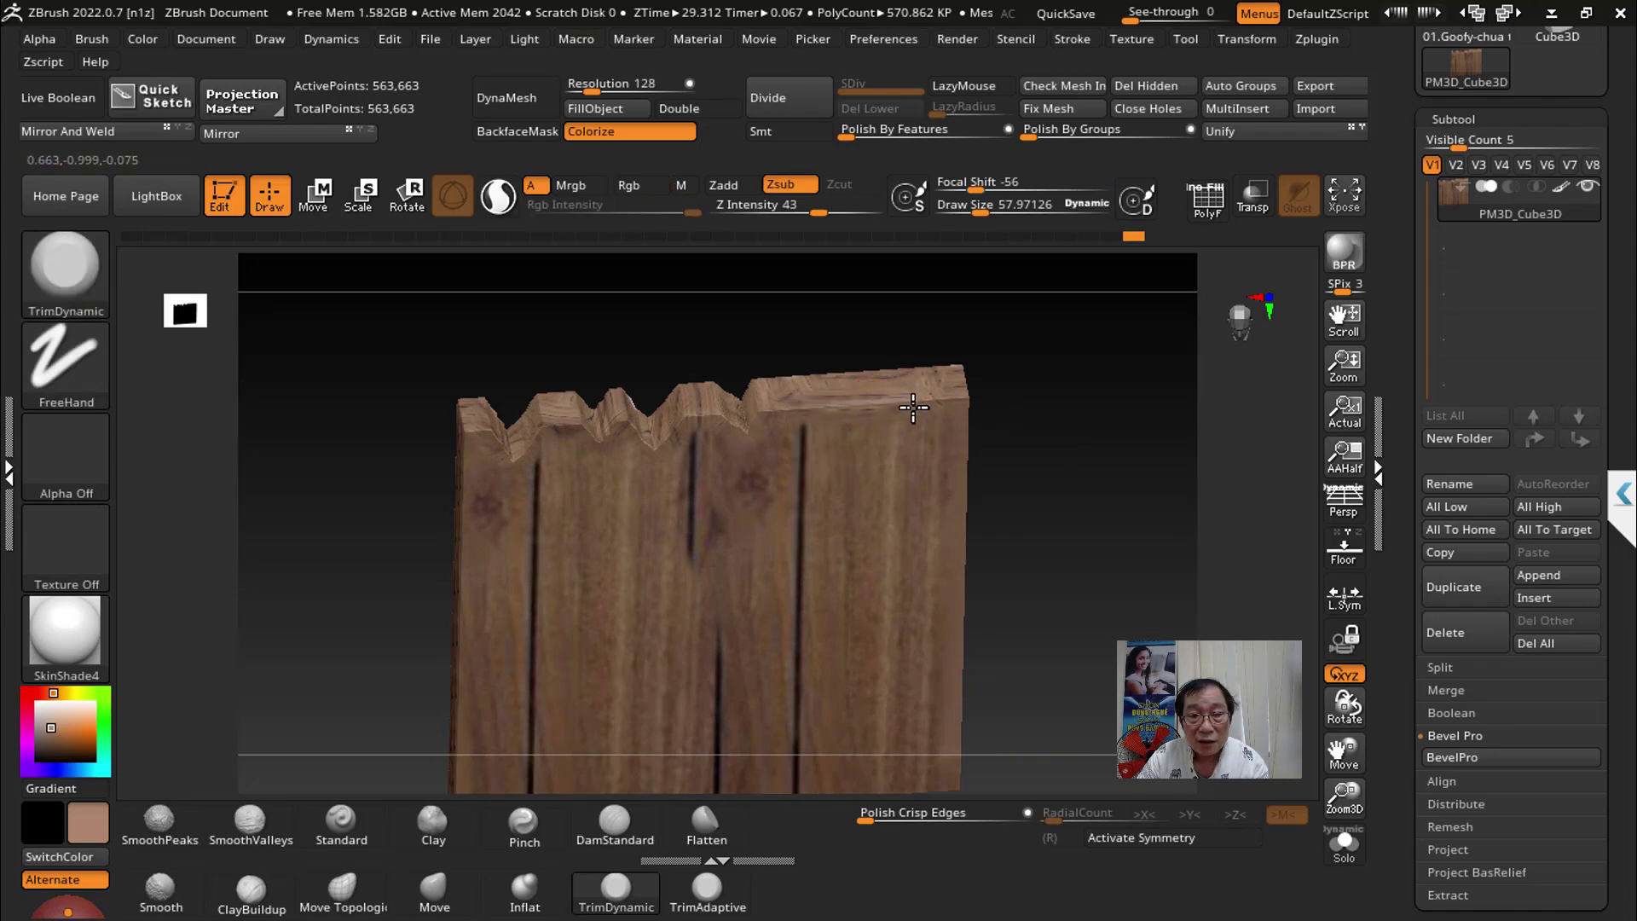
# Step: Raise Z Intensity from 43 to 83 and turn off Colorize to hide the wood colour
pyautogui.moveTo(912, 409)
pyautogui.mouseDown()
pyautogui.moveTo(1031, 472)
pyautogui.moveTo(852, 420)
pyautogui.mouseUp()
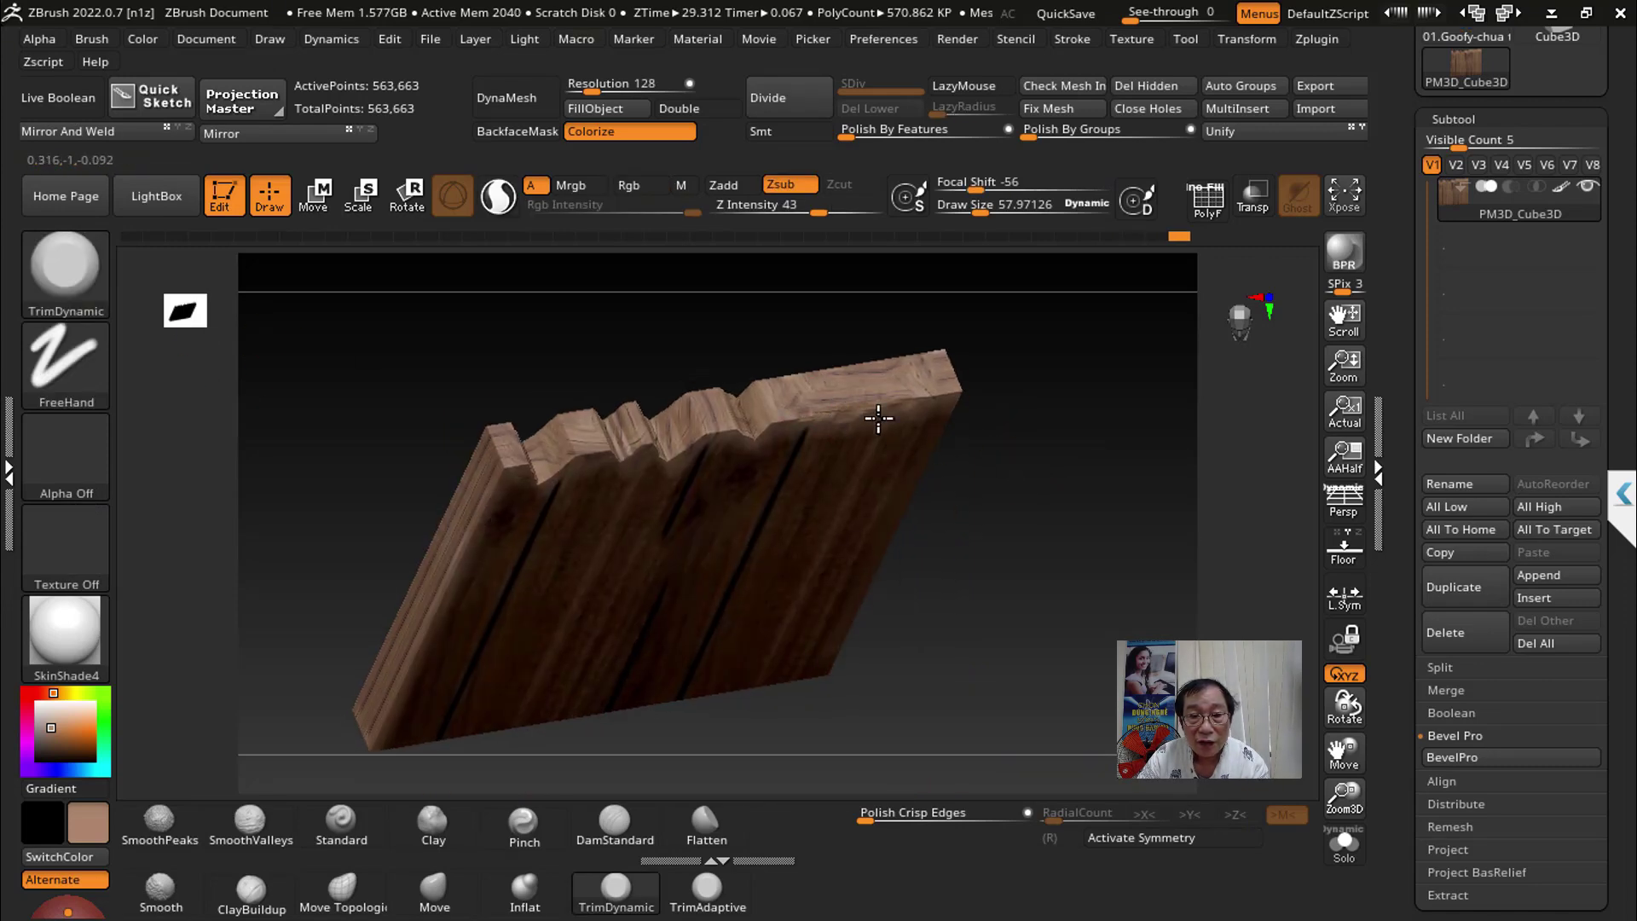
pyautogui.moveTo(816, 212); pyautogui.dragTo(860, 212)
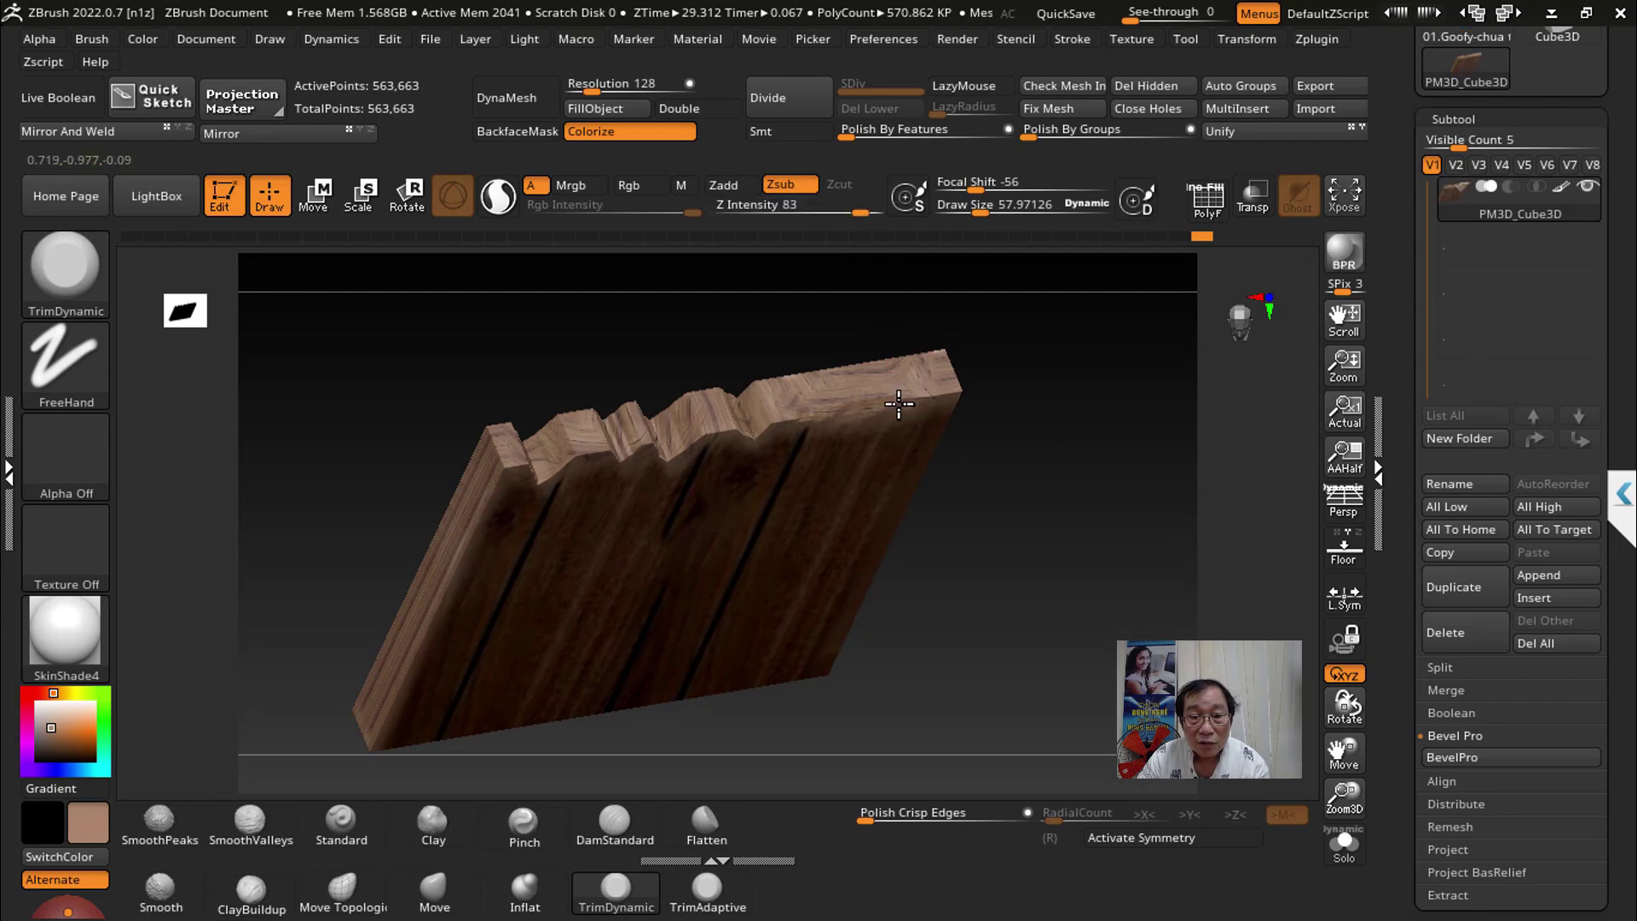
pyautogui.moveTo(987, 439)
pyautogui.mouseDown()
pyautogui.moveTo(1013, 460)
pyautogui.moveTo(980, 427)
pyautogui.mouseUp()
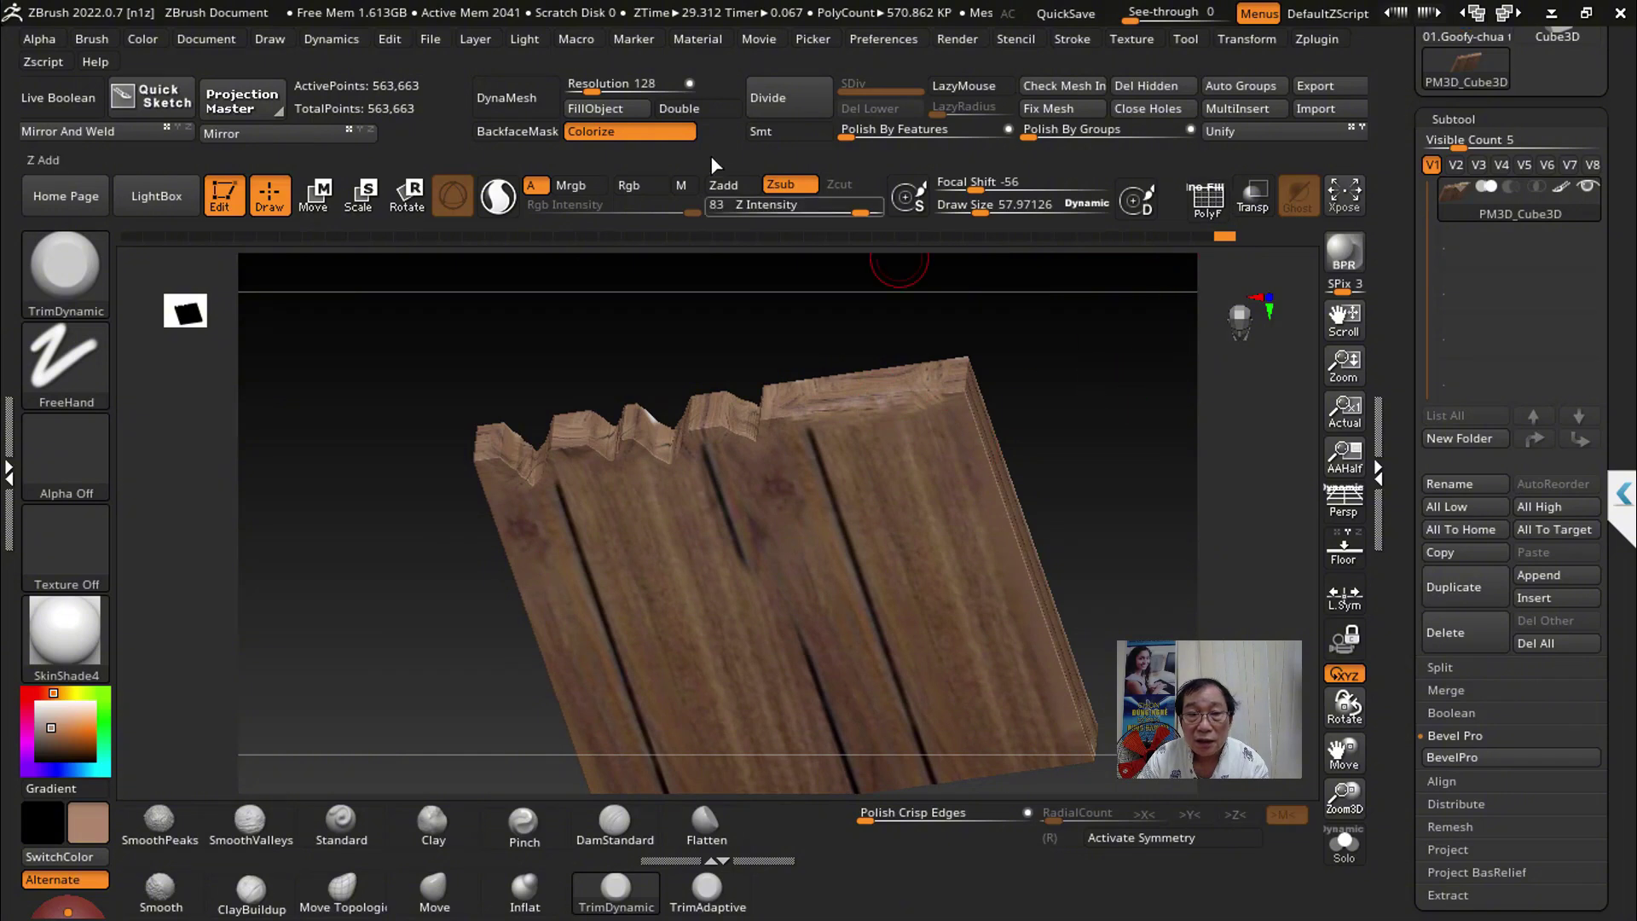
pyautogui.click(630, 131)
pyautogui.moveTo(1108, 443); pyautogui.dragTo(876, 412)
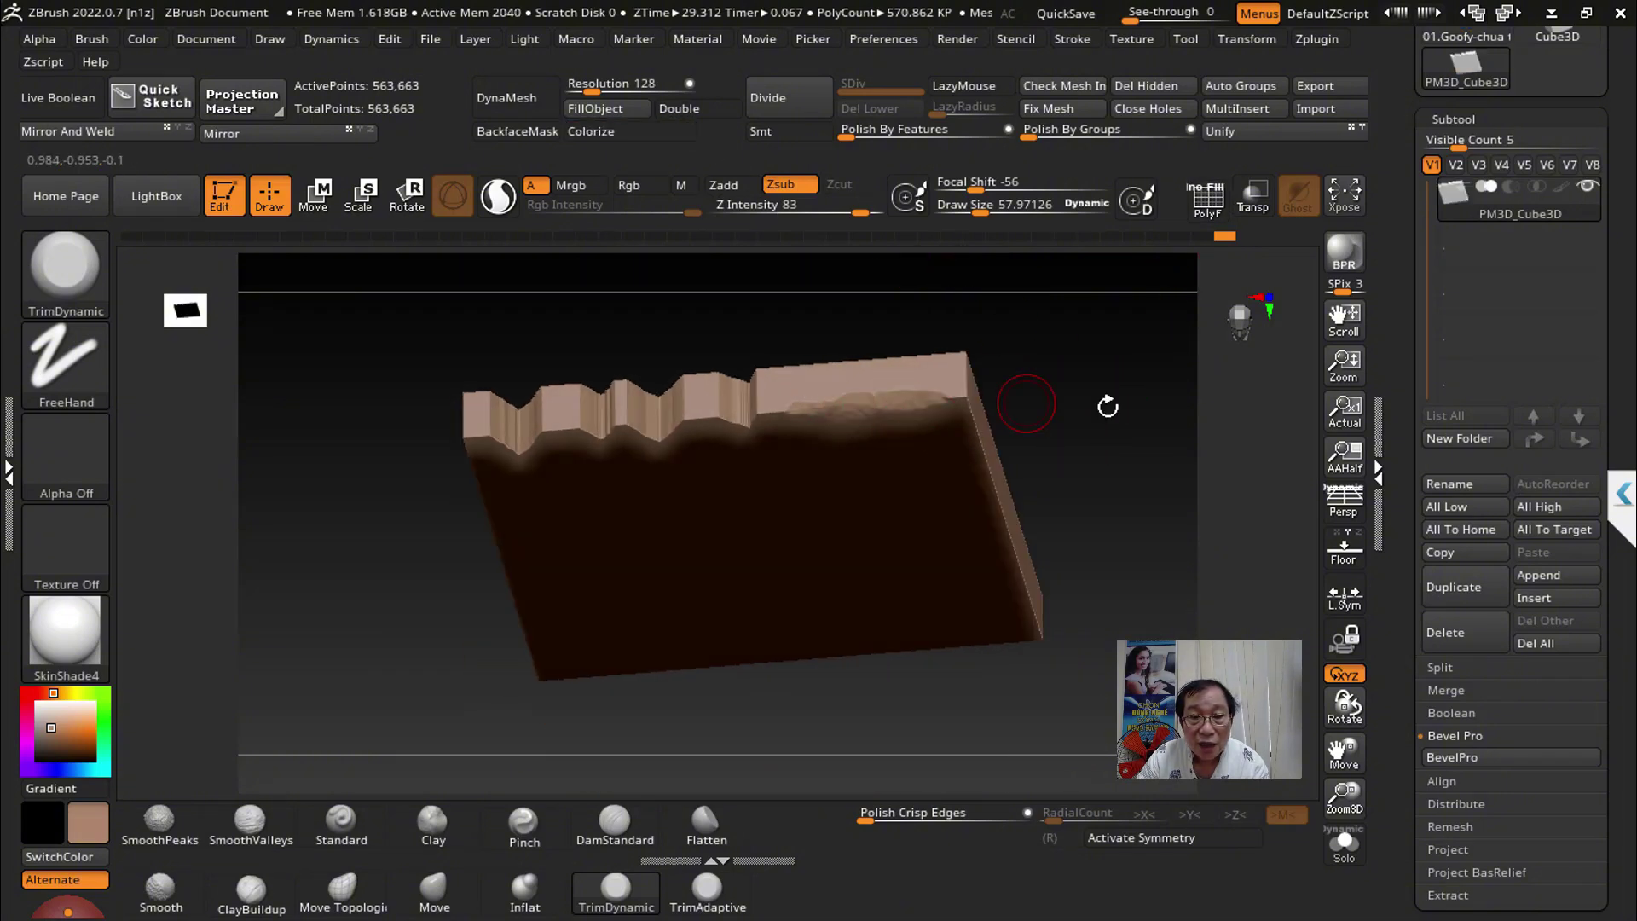
pyautogui.moveTo(1108, 407); pyautogui.dragTo(1143, 336)
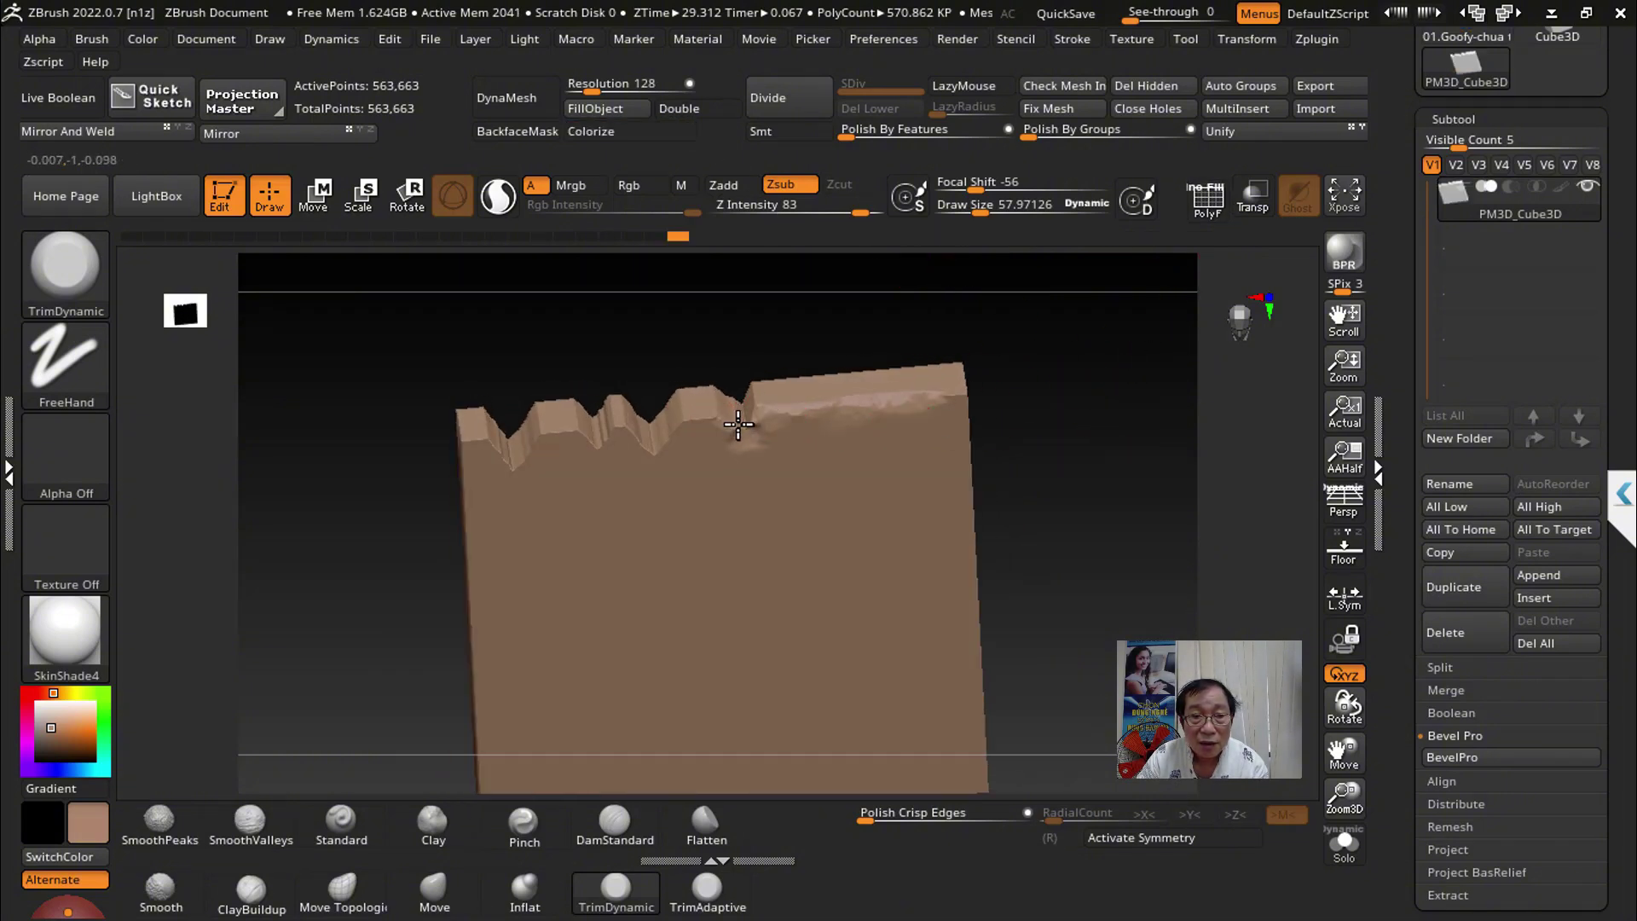
pyautogui.moveTo(1023, 475); pyautogui.dragTo(628, 460)
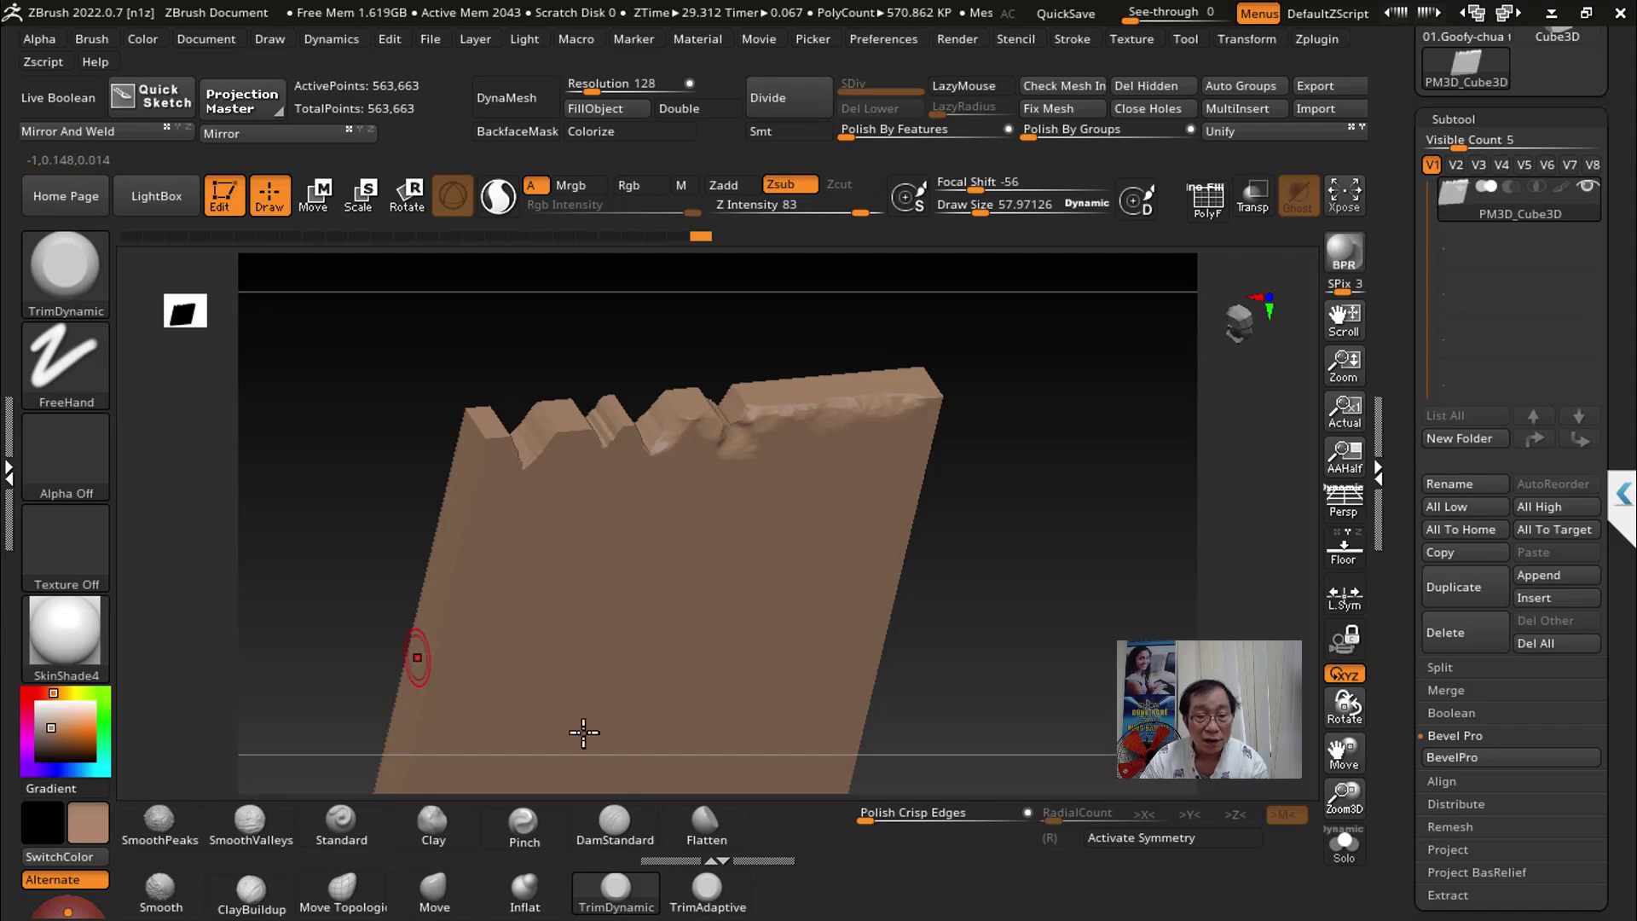
# Step: Try TrimAdaptive, then chip the top-edge notches into broken facets with TrimDynamic
pyautogui.click(707, 890)
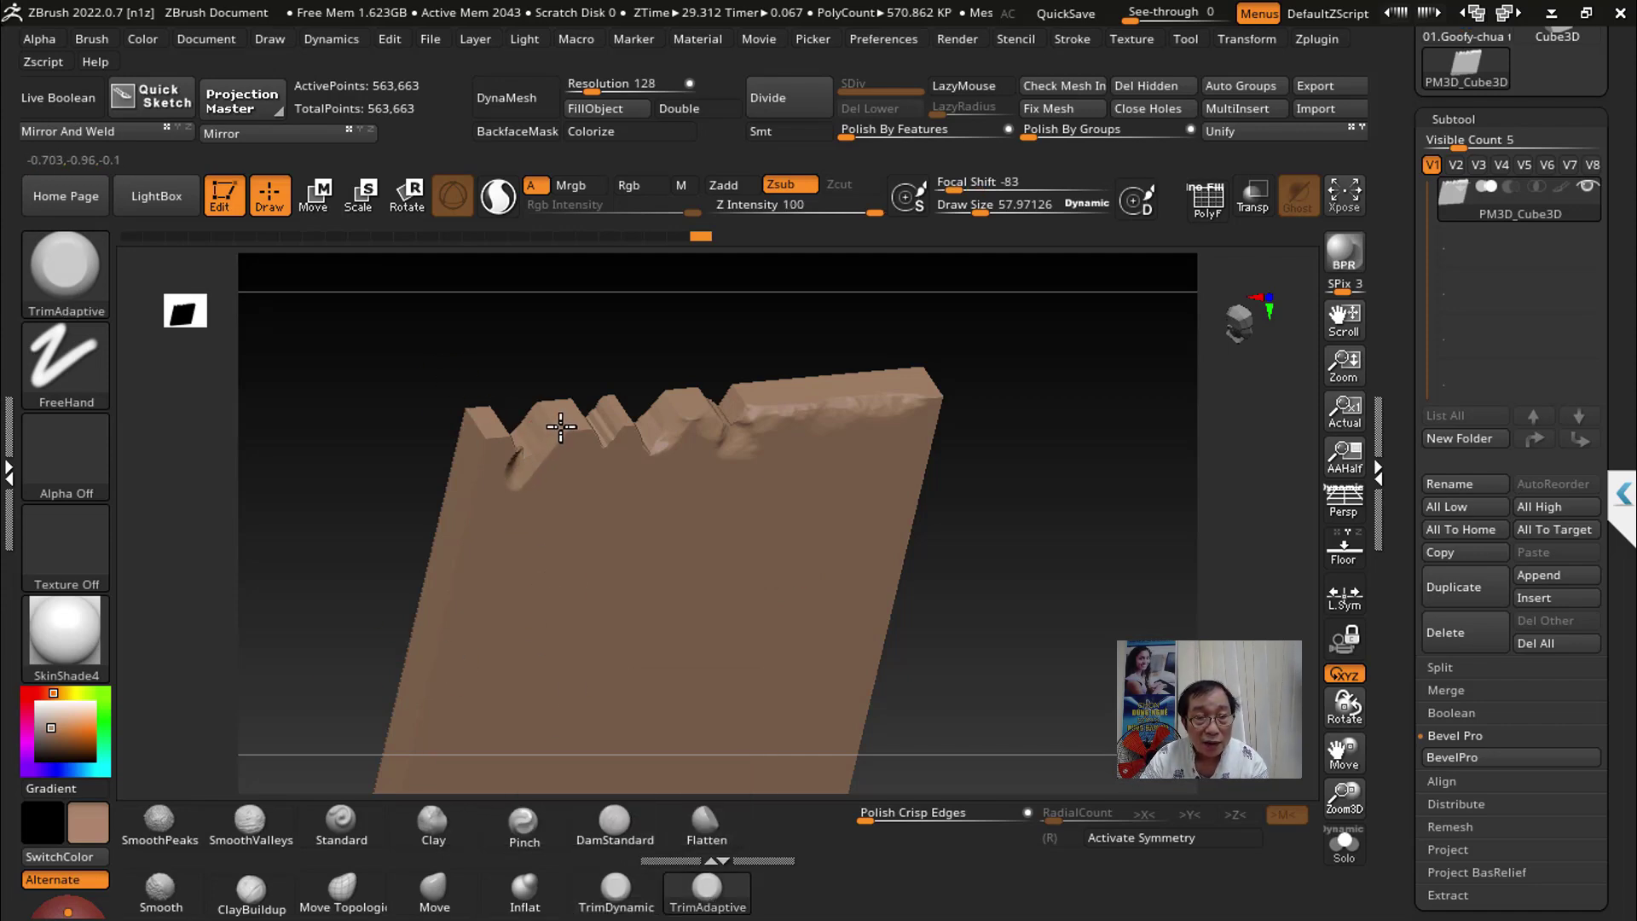
pyautogui.moveTo(1076, 570)
pyautogui.mouseDown()
pyautogui.moveTo(1057, 603)
pyautogui.moveTo(642, 423)
pyautogui.mouseUp()
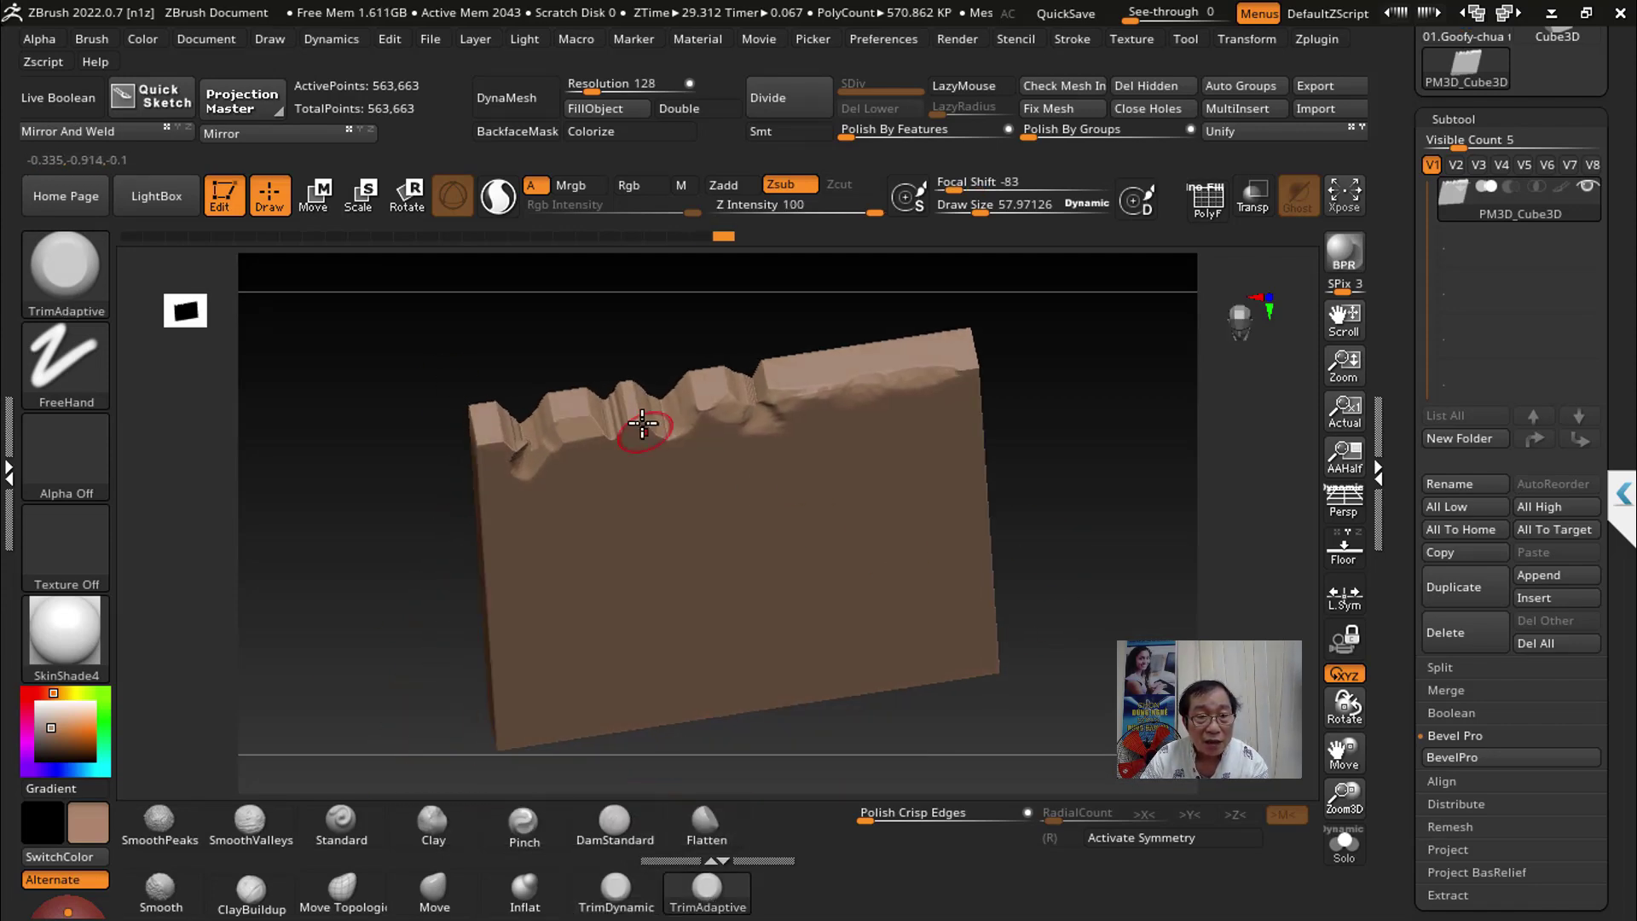
pyautogui.moveTo(1187, 512); pyautogui.dragTo(1162, 461)
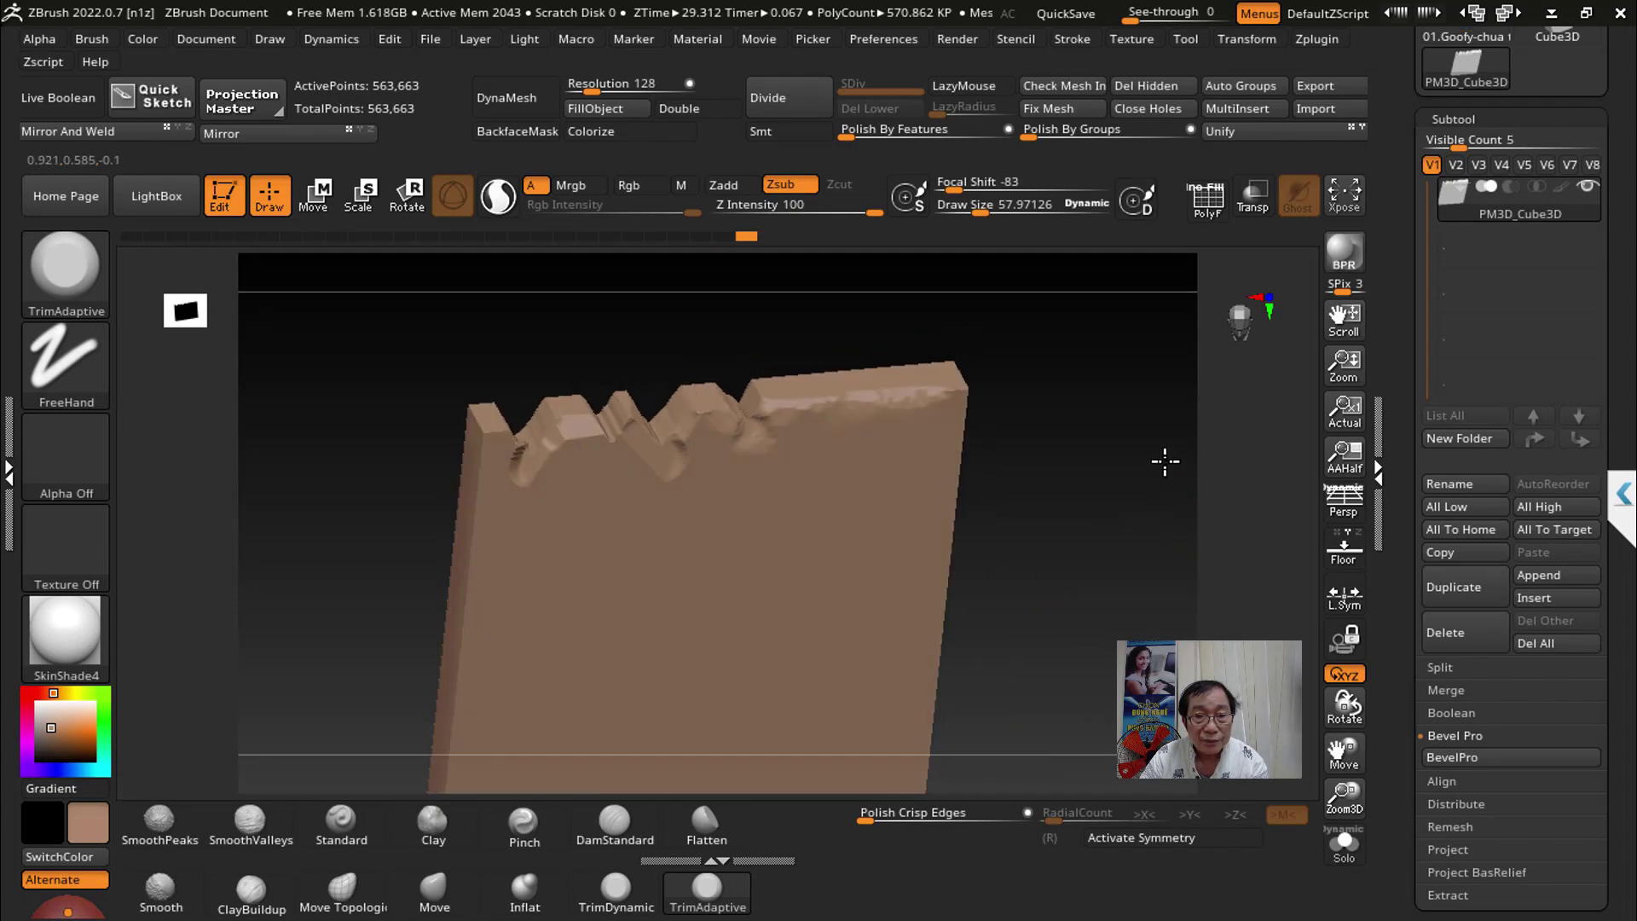
pyautogui.click(616, 889)
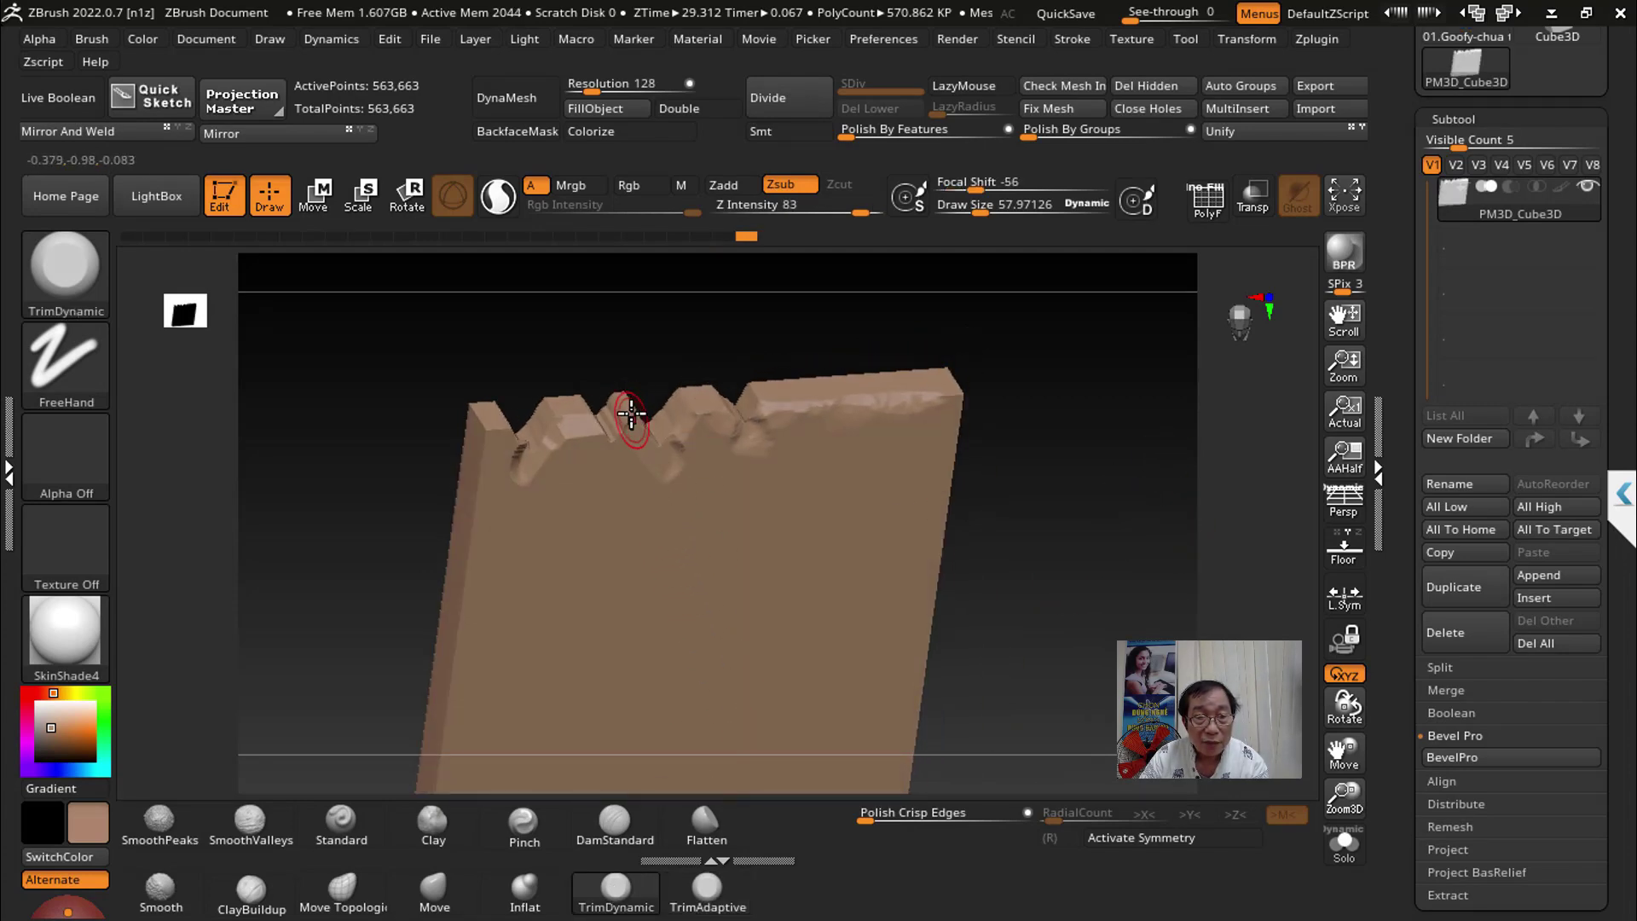
pyautogui.moveTo(629, 429); pyautogui.dragTo(628, 435)
pyautogui.moveTo(1063, 540); pyautogui.dragTo(1006, 511)
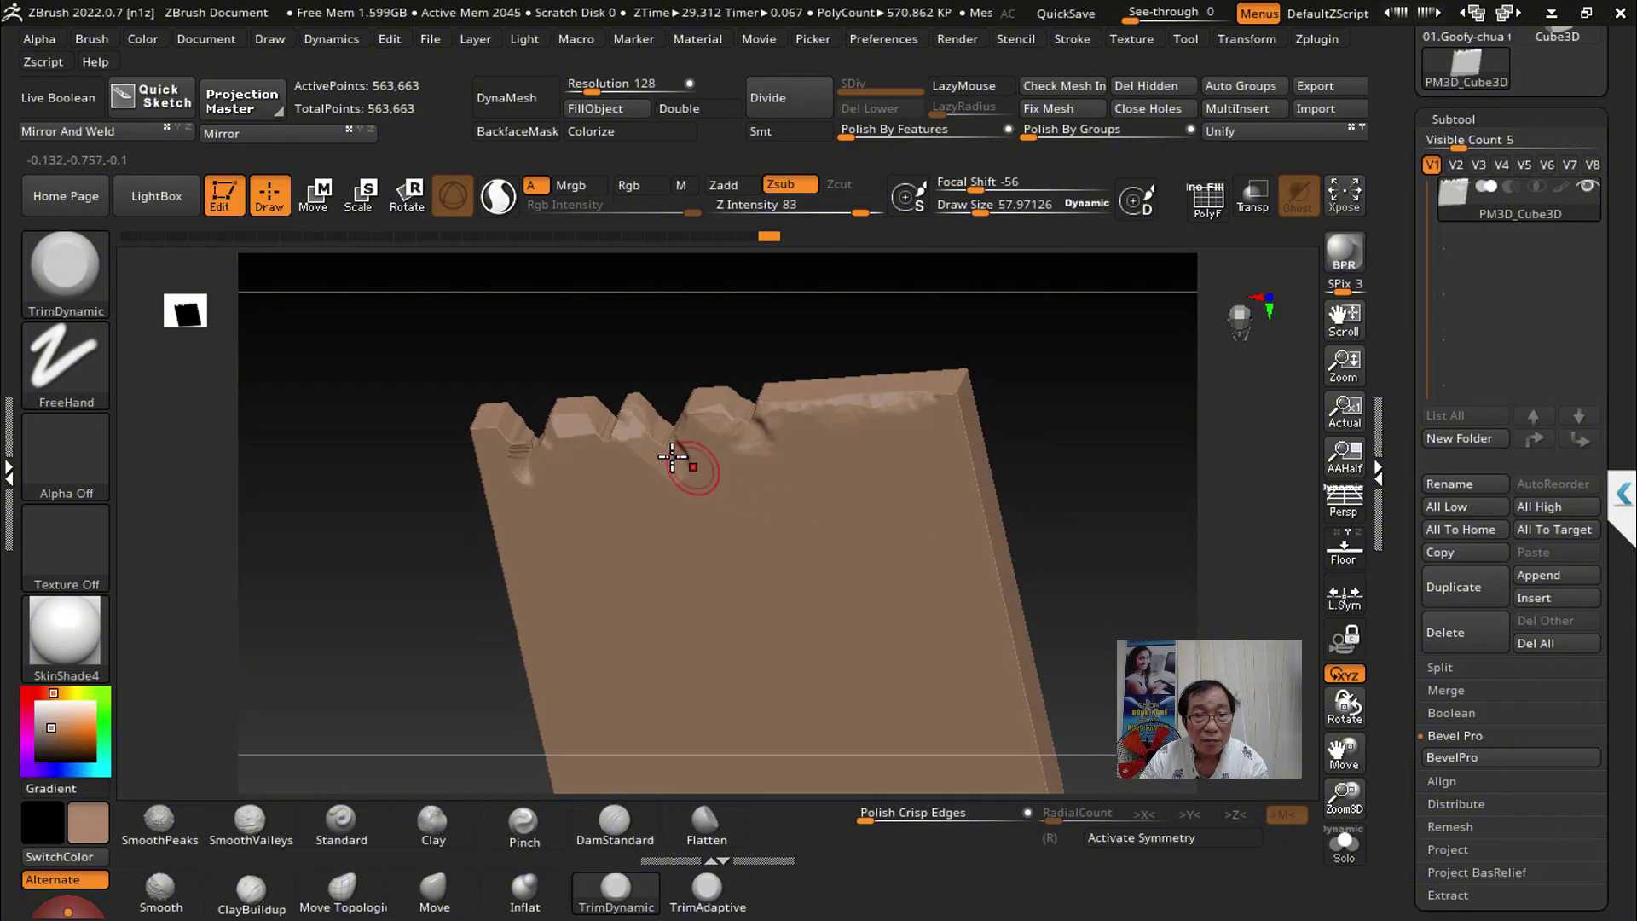
pyautogui.moveTo(668, 452); pyautogui.dragTo(668, 449)
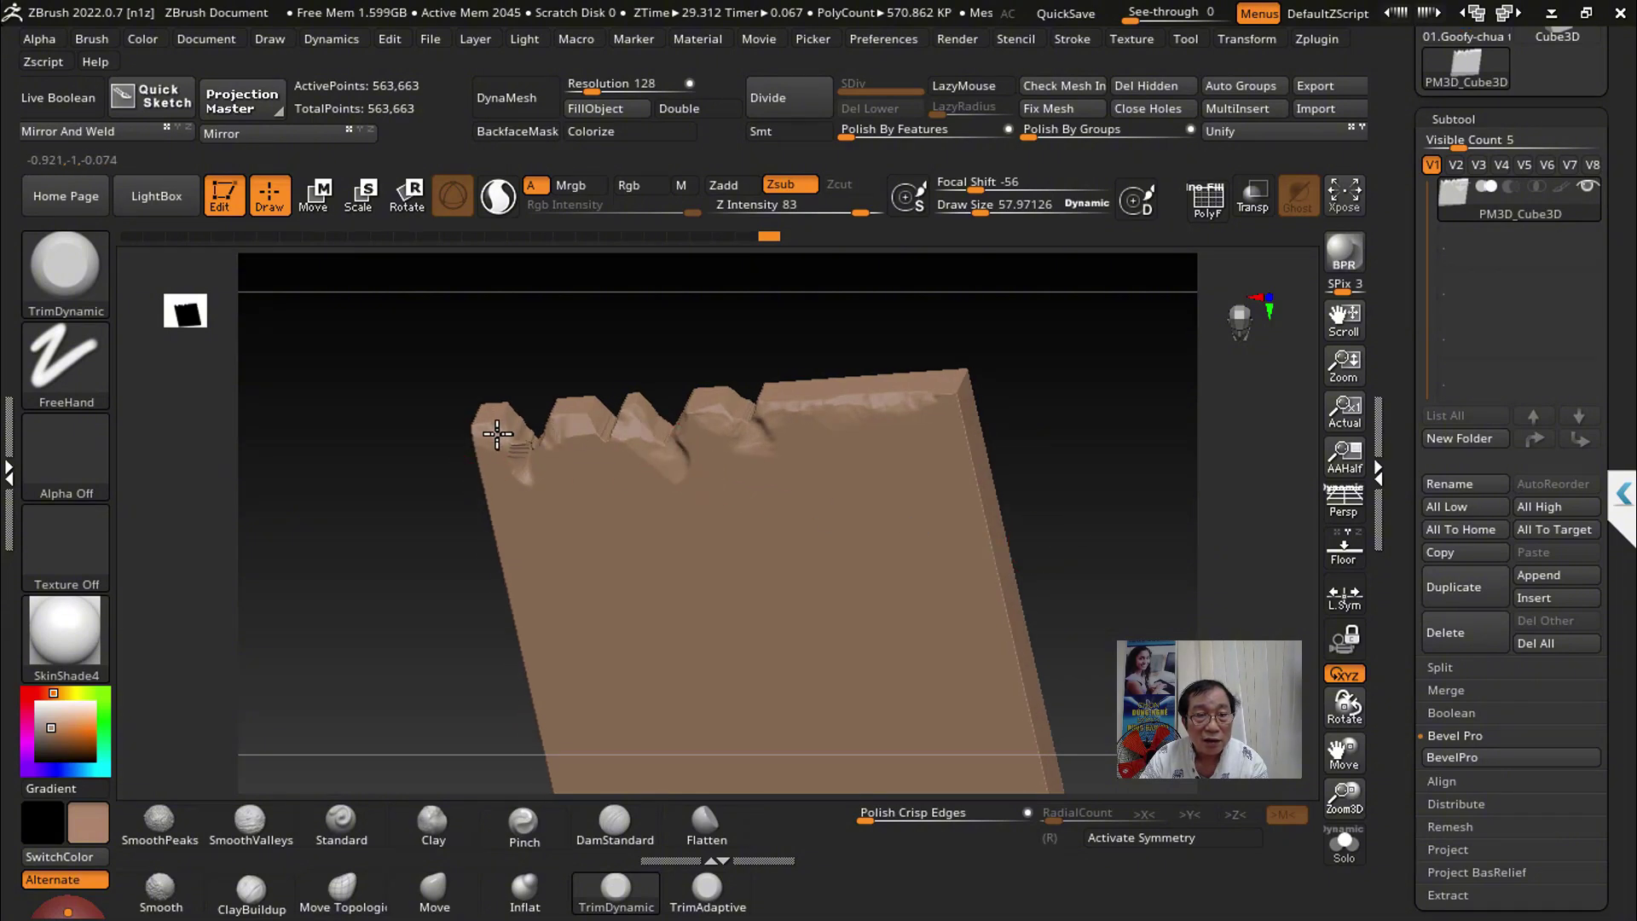
pyautogui.moveTo(1085, 537); pyautogui.dragTo(1071, 442)
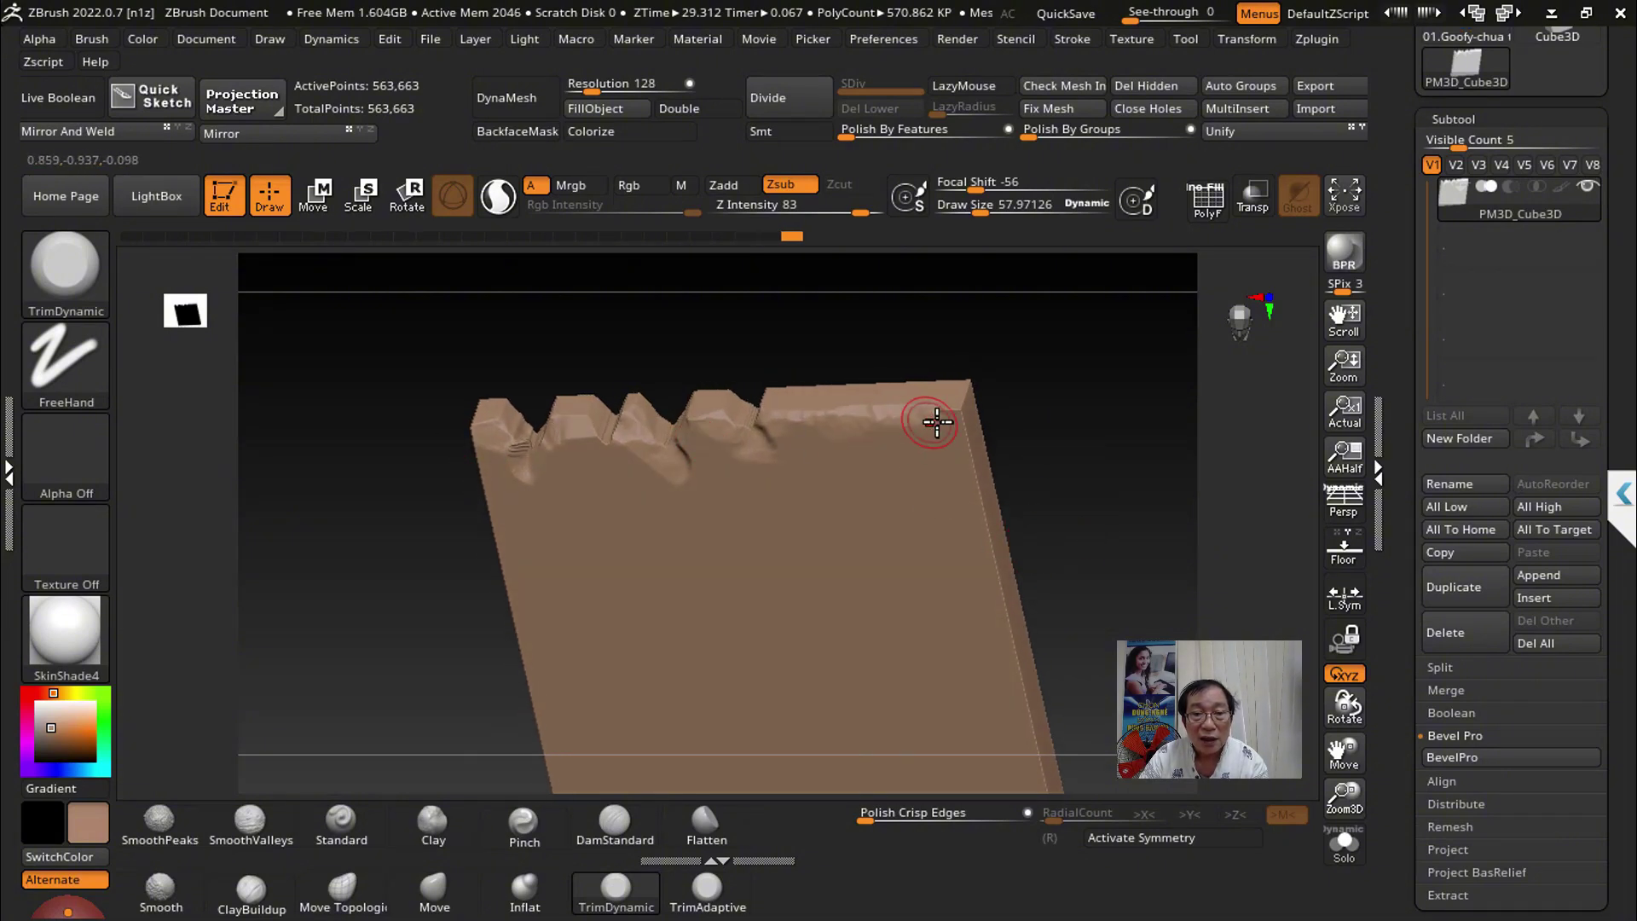